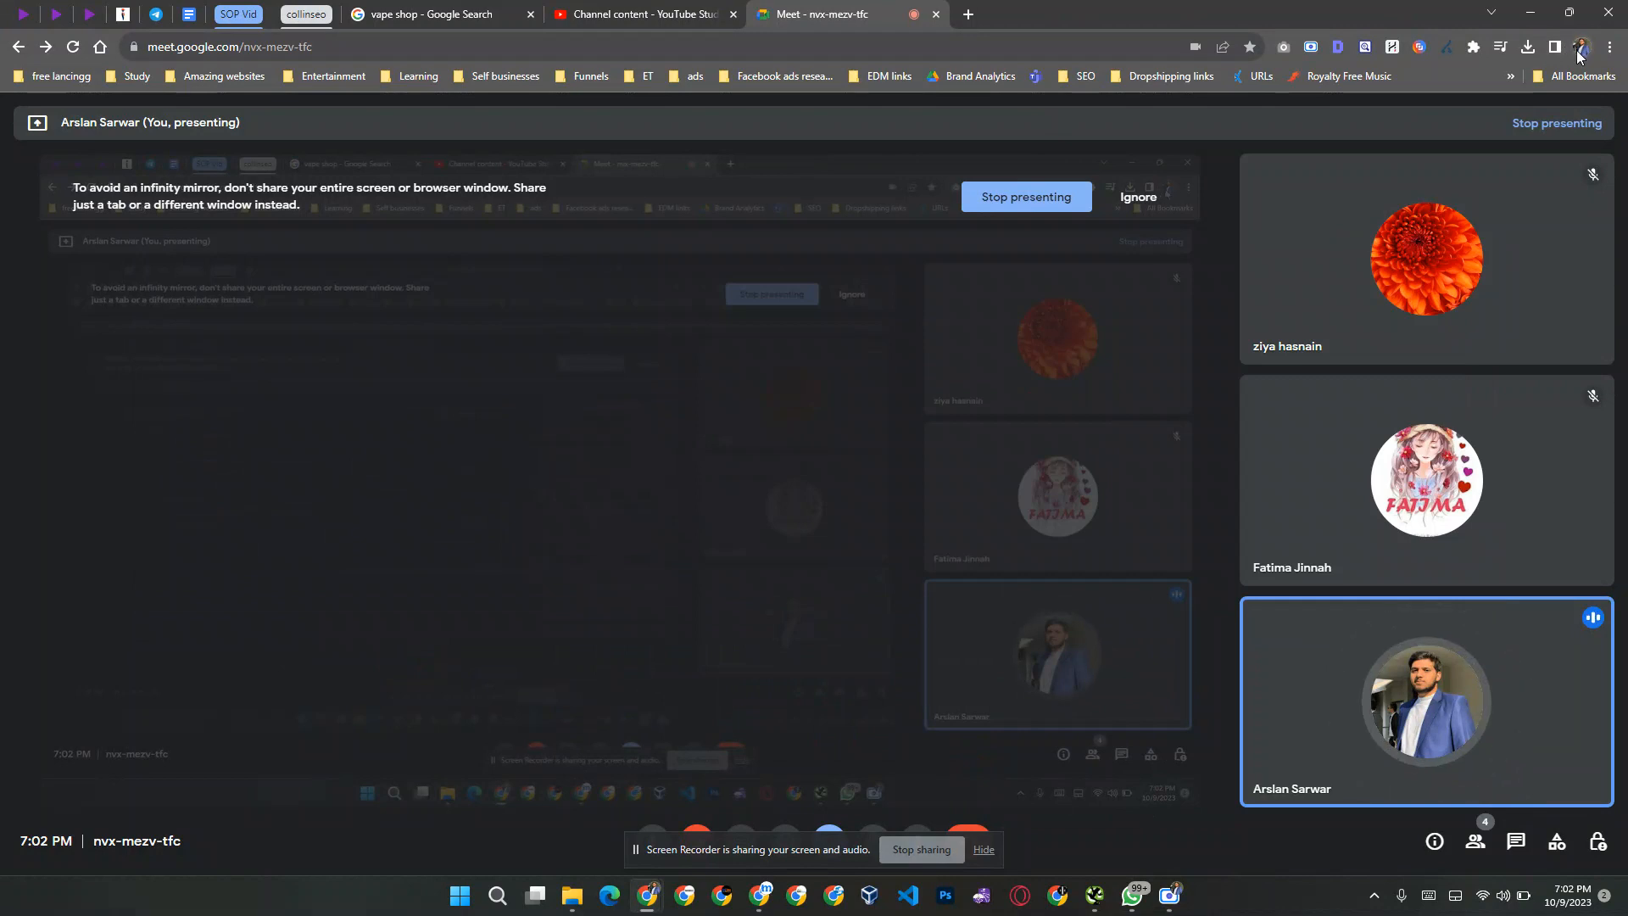
# Step: Switch to the Elites Digital Marketing browser profile and open google.com in a new tab
pyautogui.click(1580, 47)
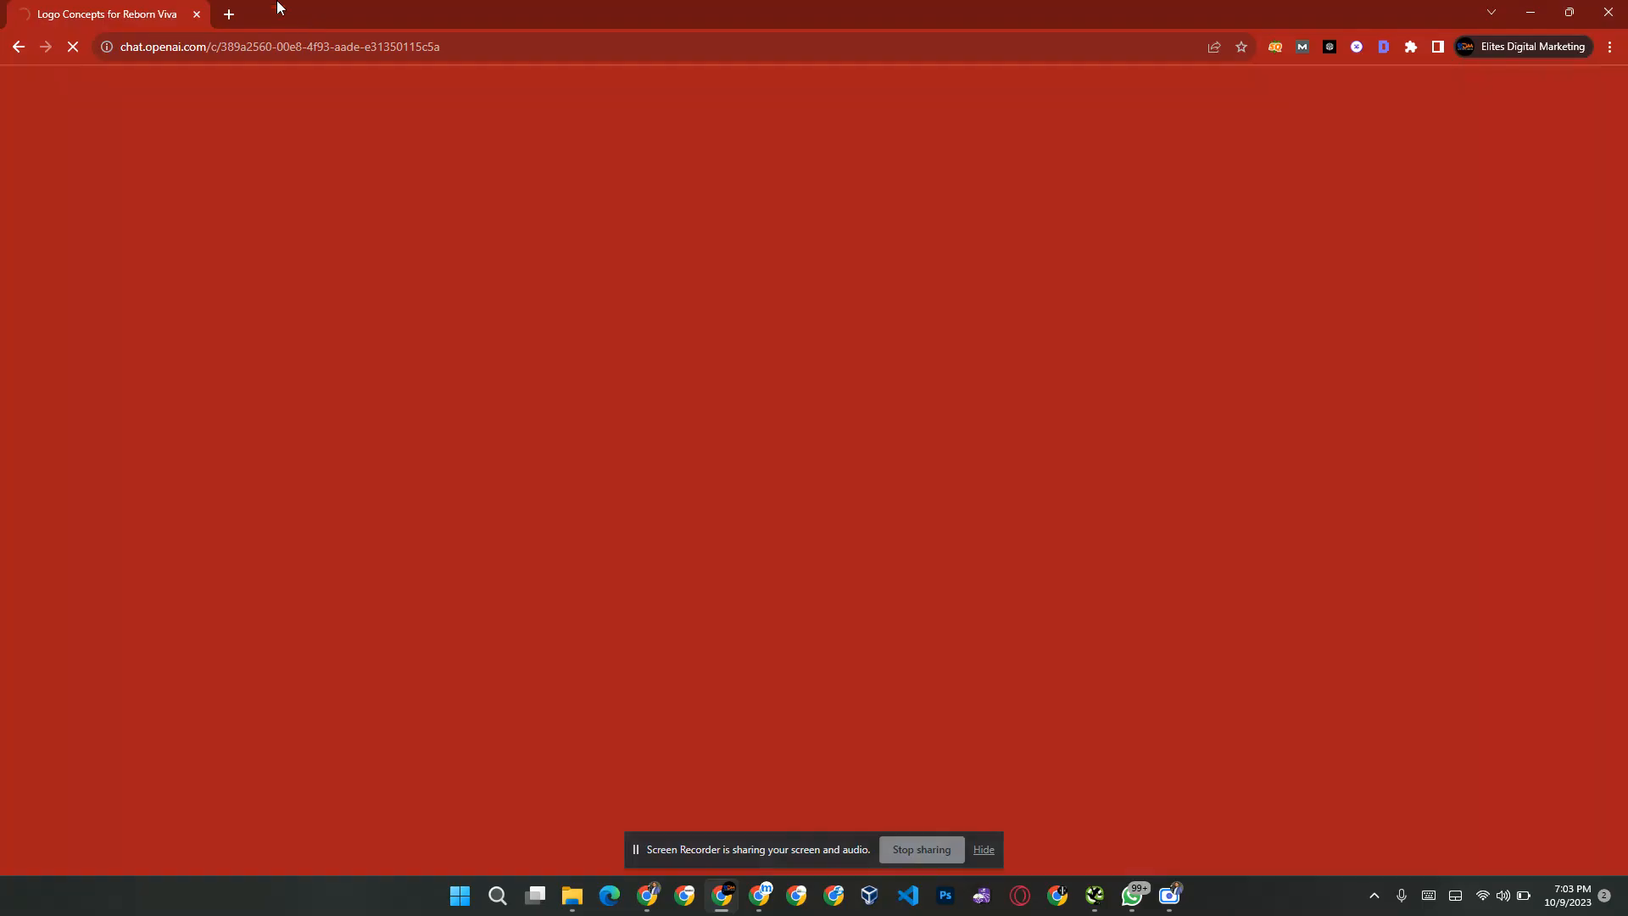
pyautogui.hotkey('ctrl', 't')
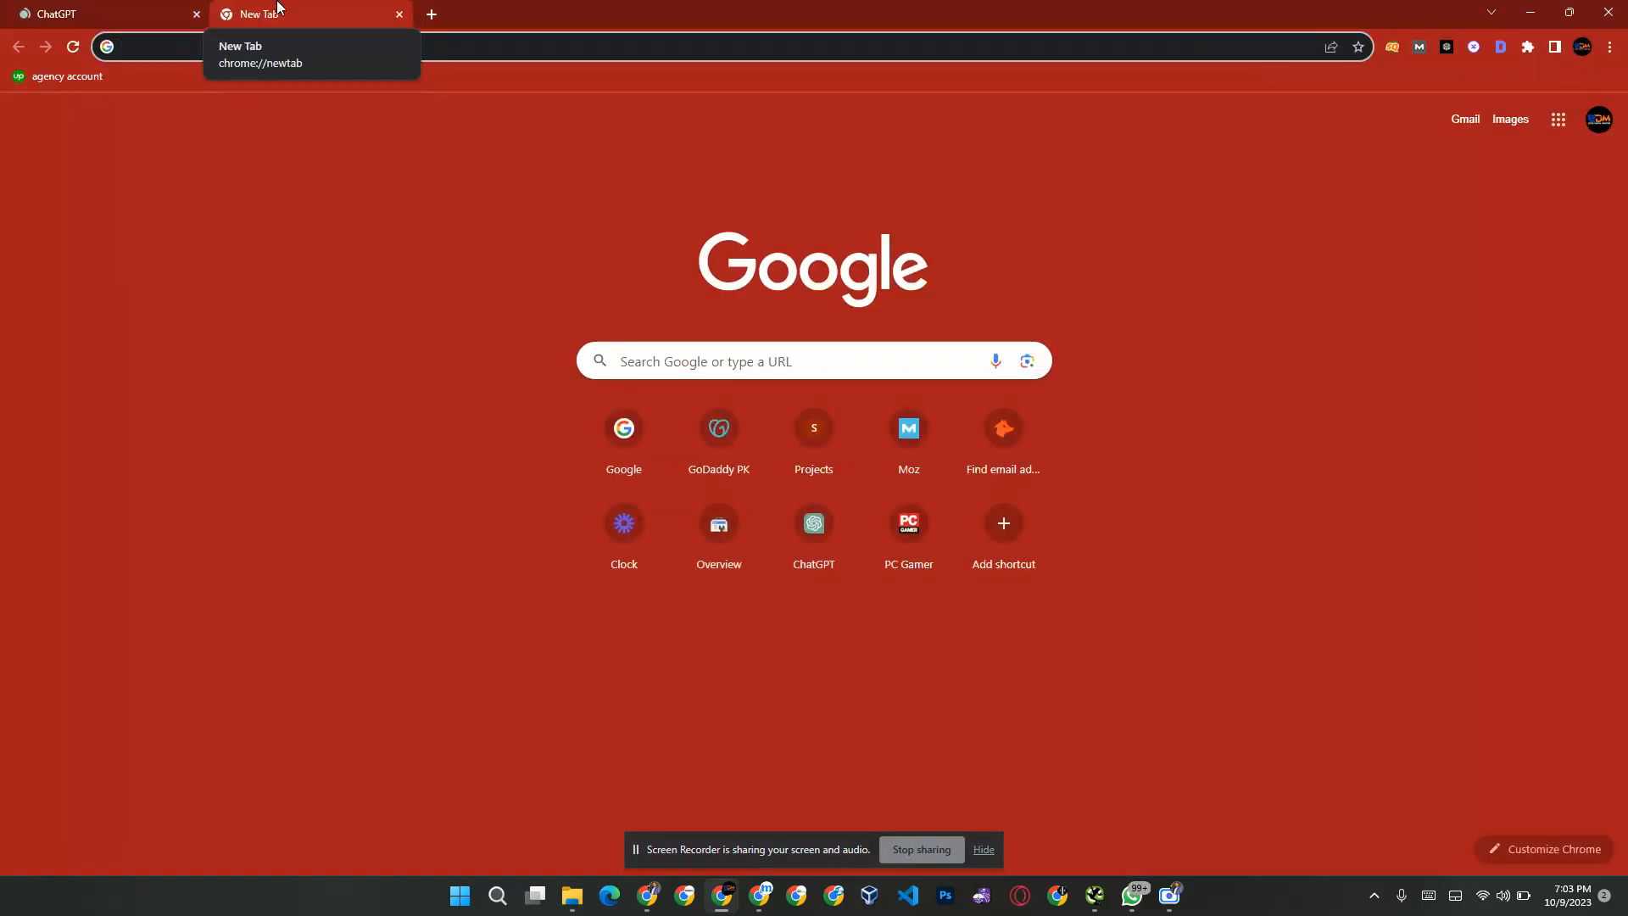
pyautogui.write('google')
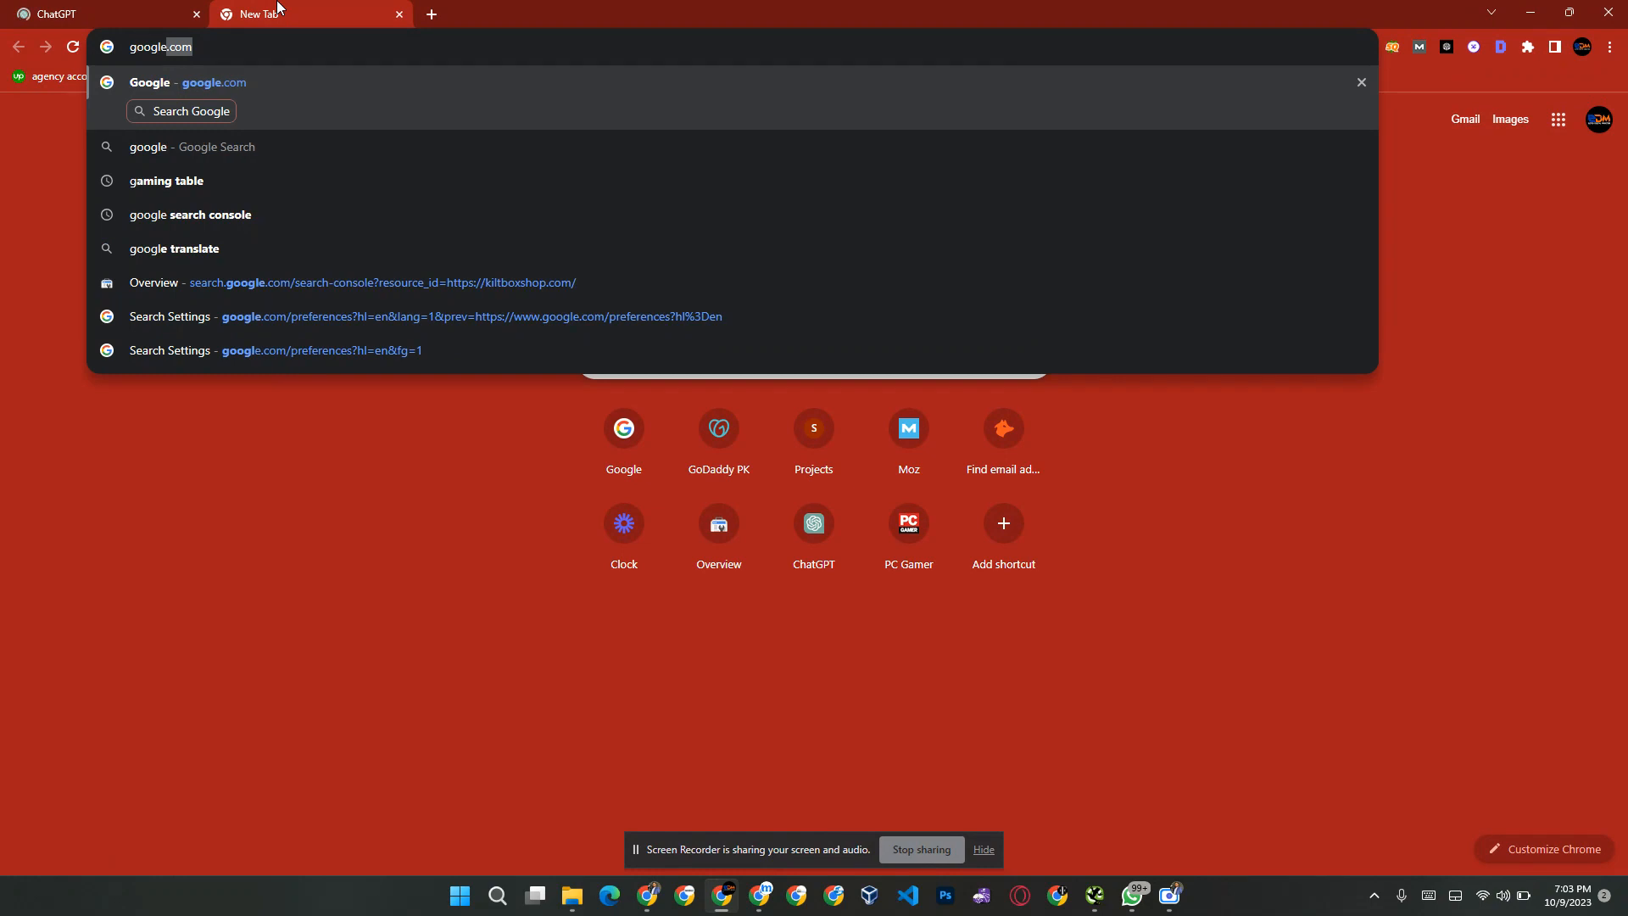
pyautogui.press('Return')
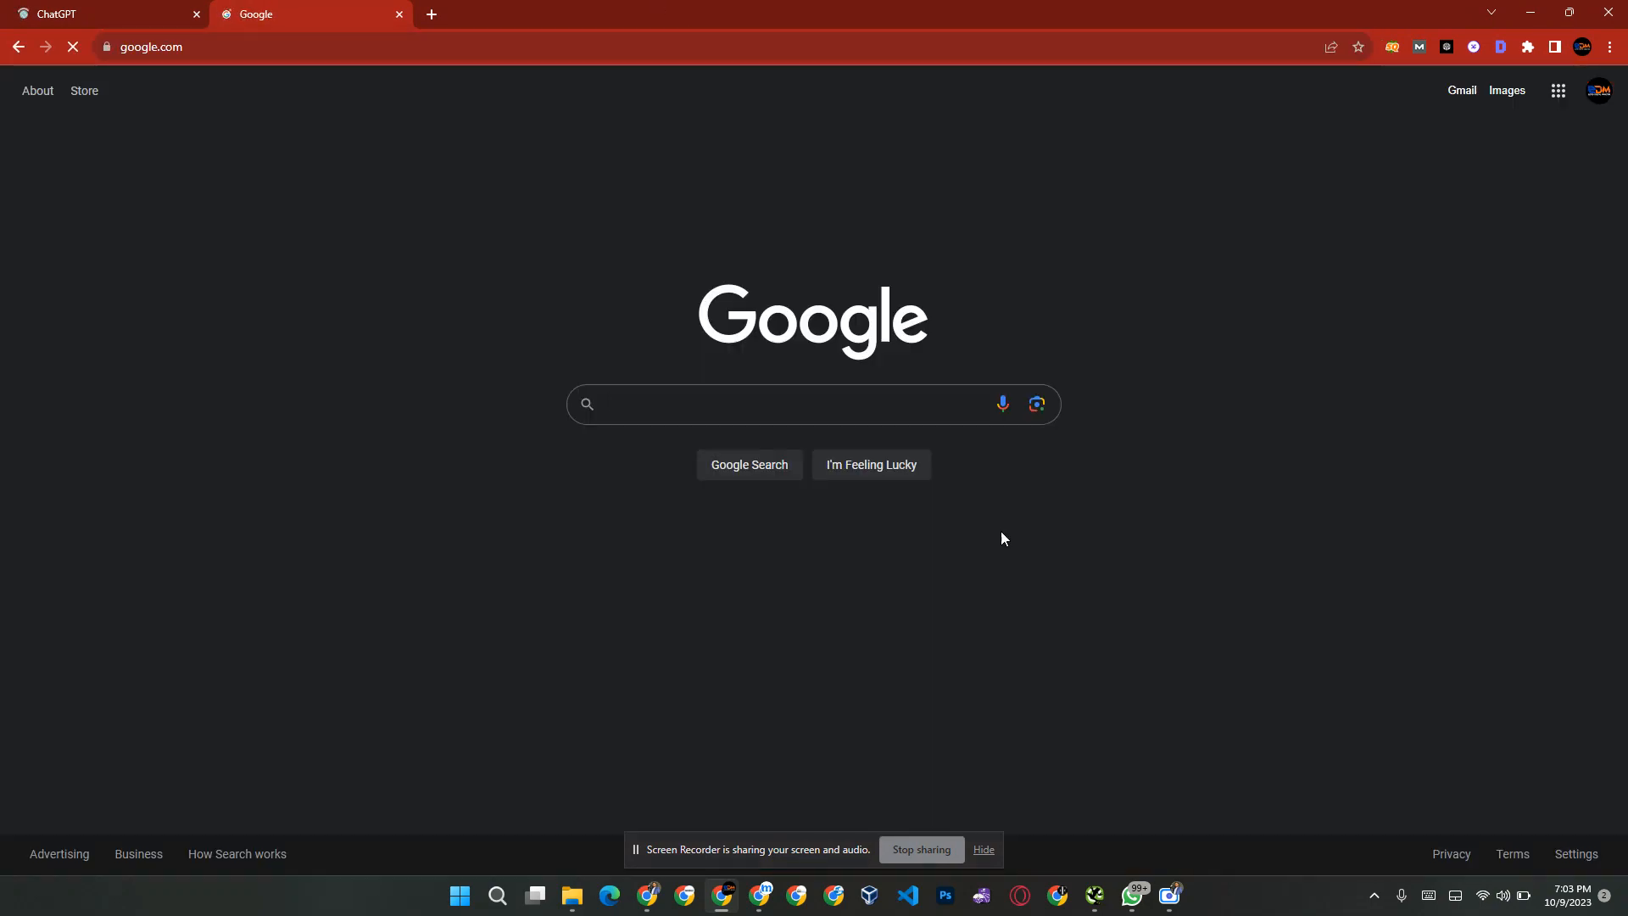
# Step: In Google's search settings, confirm United States as the results region under the language and region options
pyautogui.click(1575, 853)
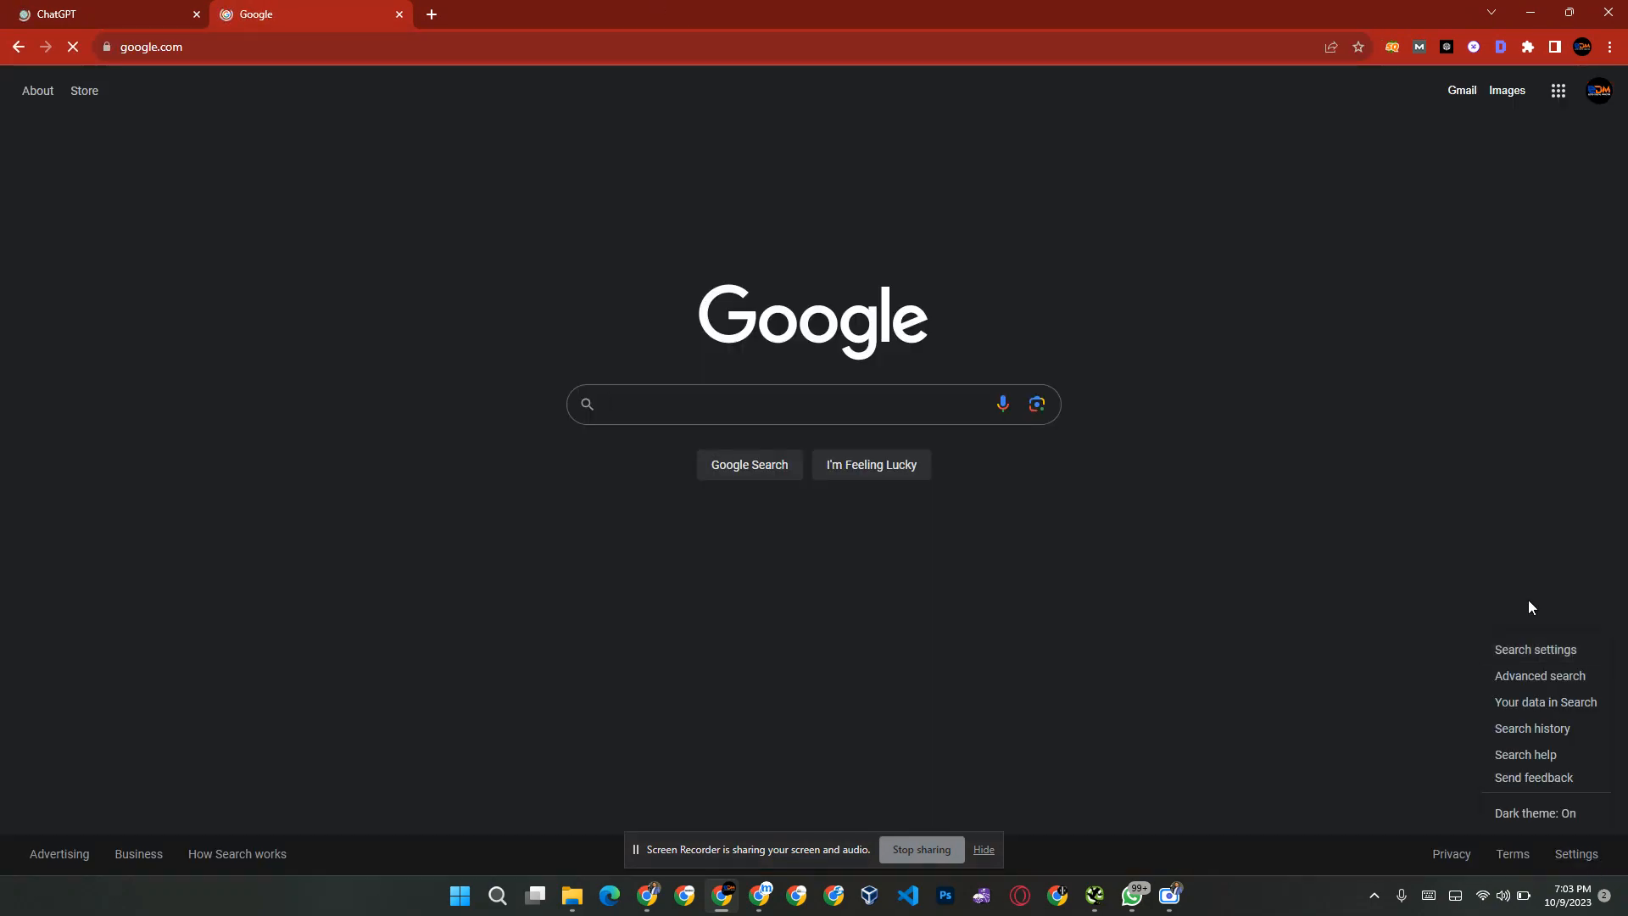
pyautogui.click(1493, 651)
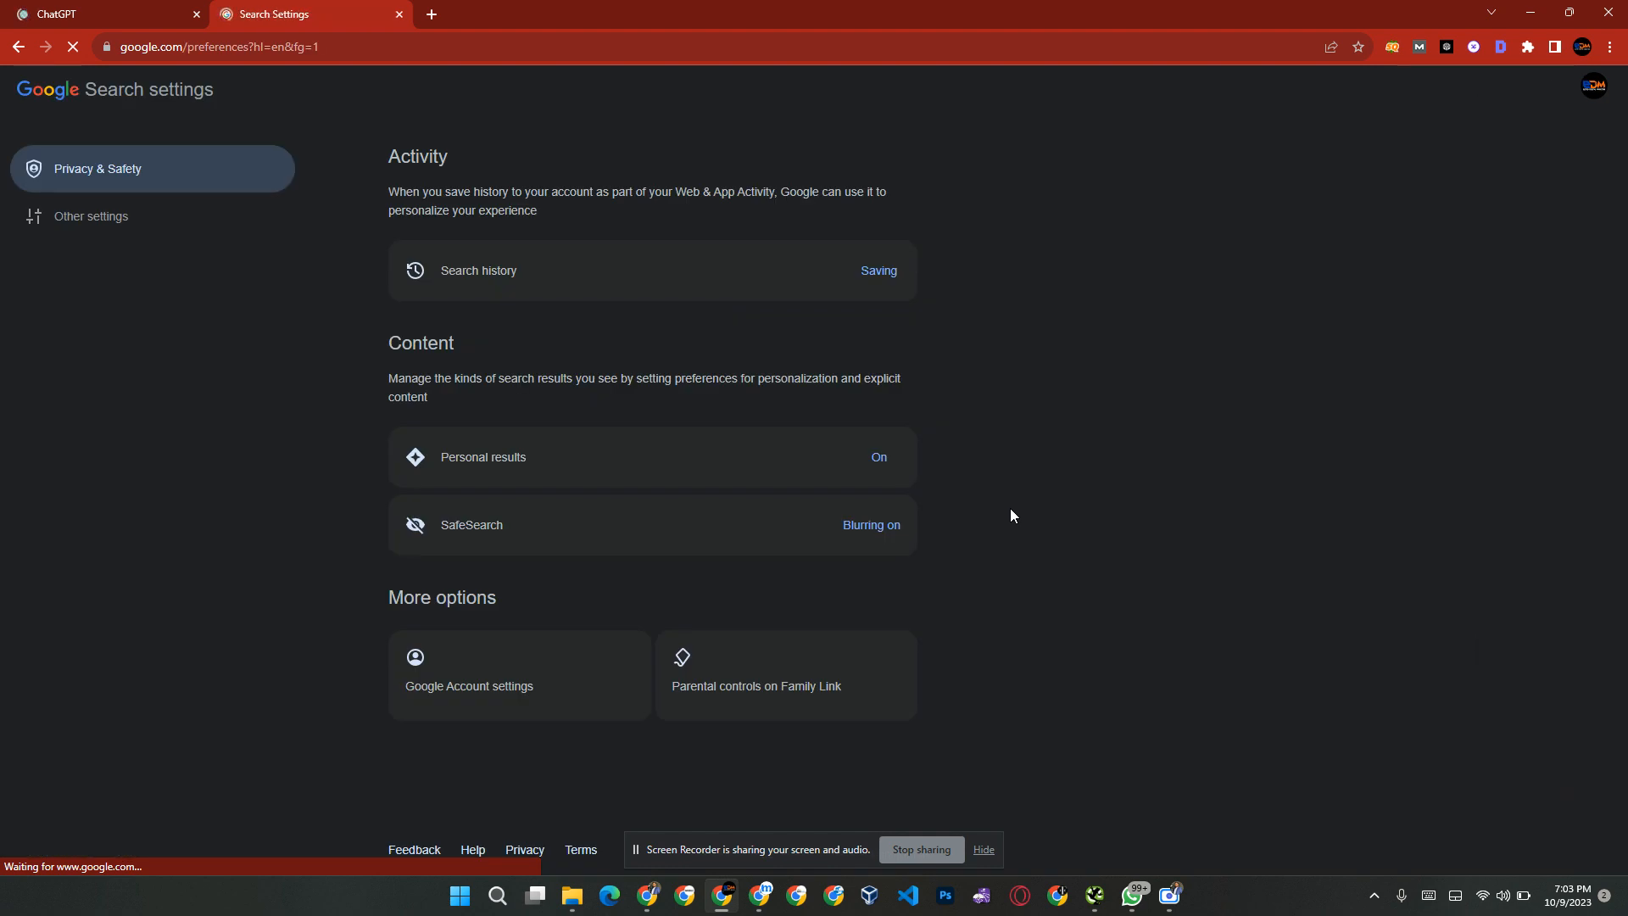
pyautogui.click(166, 222)
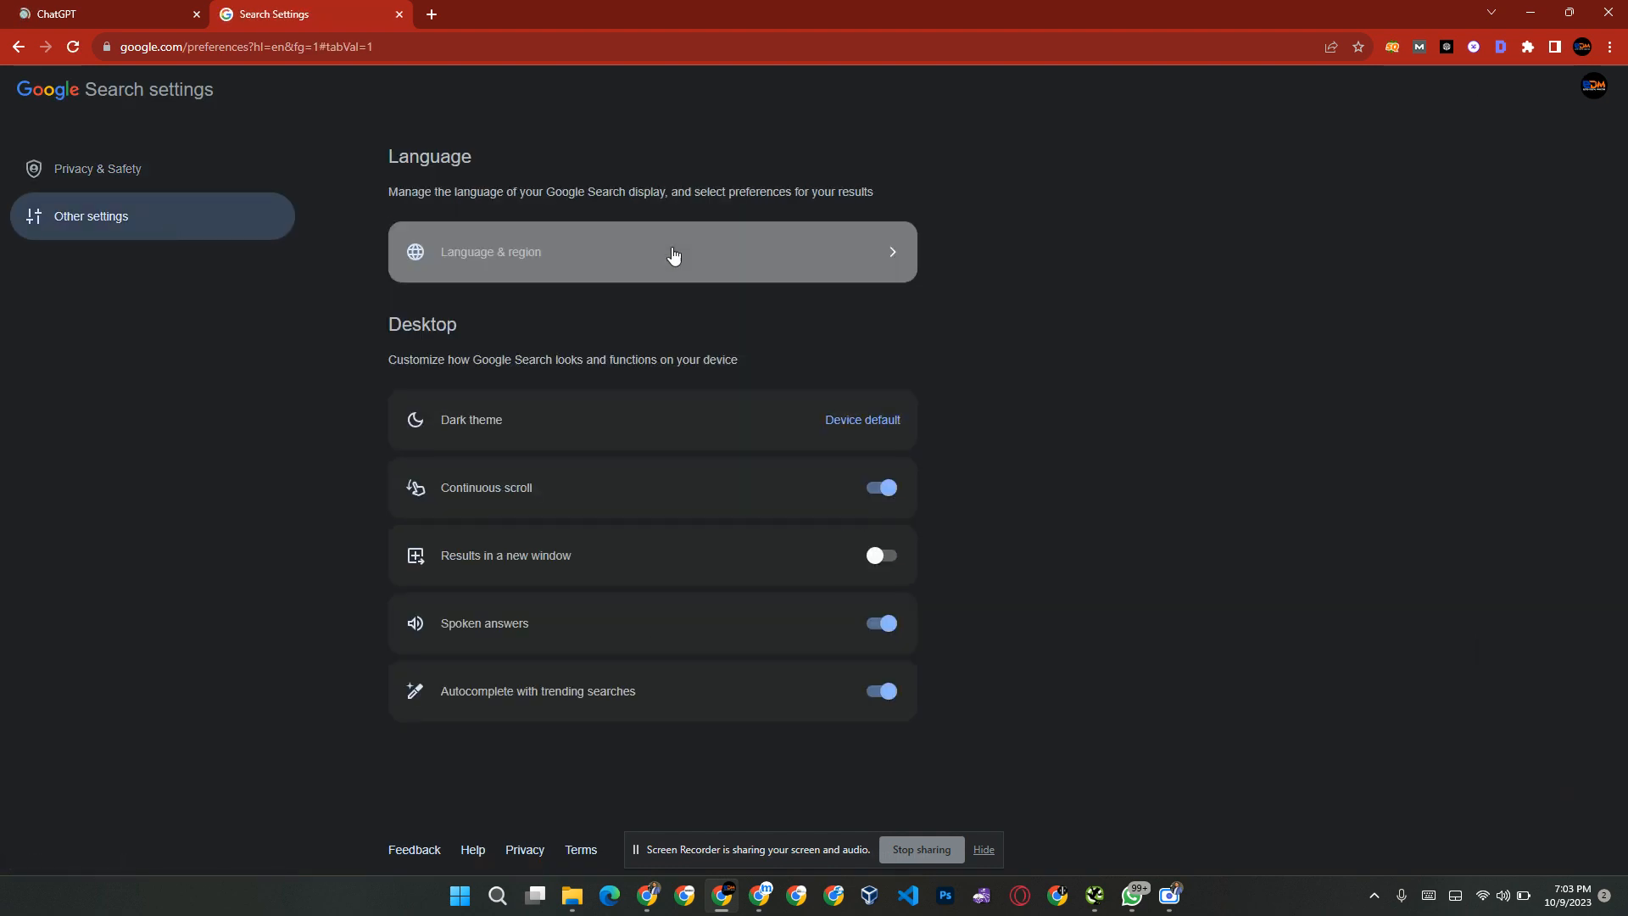
pyautogui.click(564, 254)
pyautogui.click(552, 547)
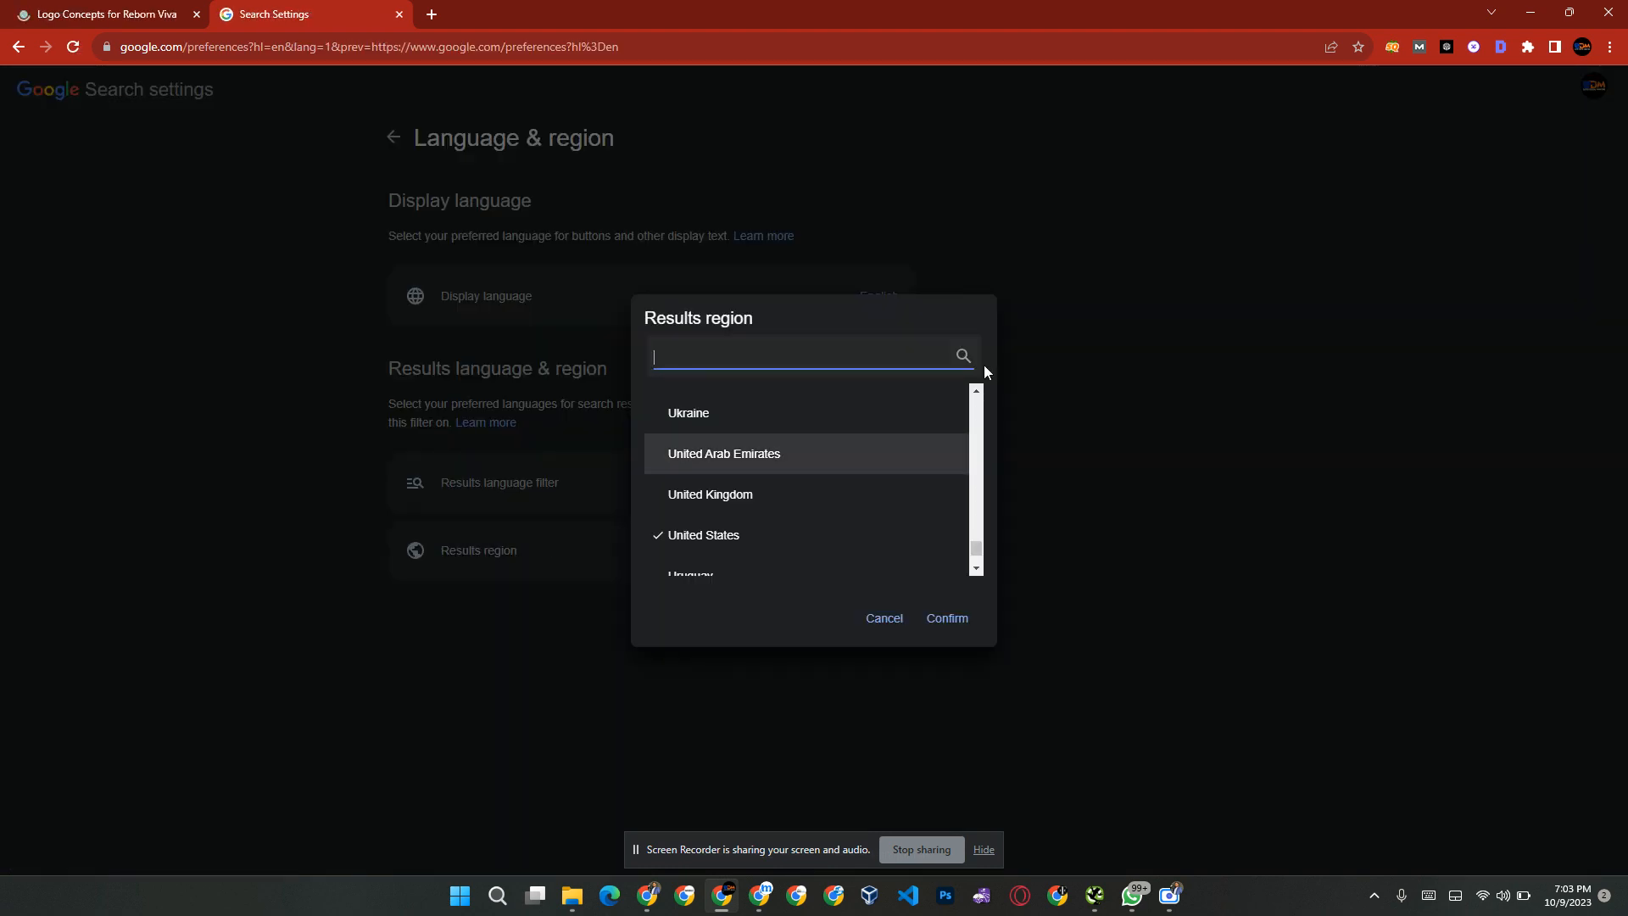
pyautogui.click(968, 620)
# Step: Return to the Google home page and search for "best gaming laptop"
pyautogui.moveTo(188, 46); pyautogui.dragTo(1261, 51)
pyautogui.press('BackSpace')
pyautogui.press('Return')
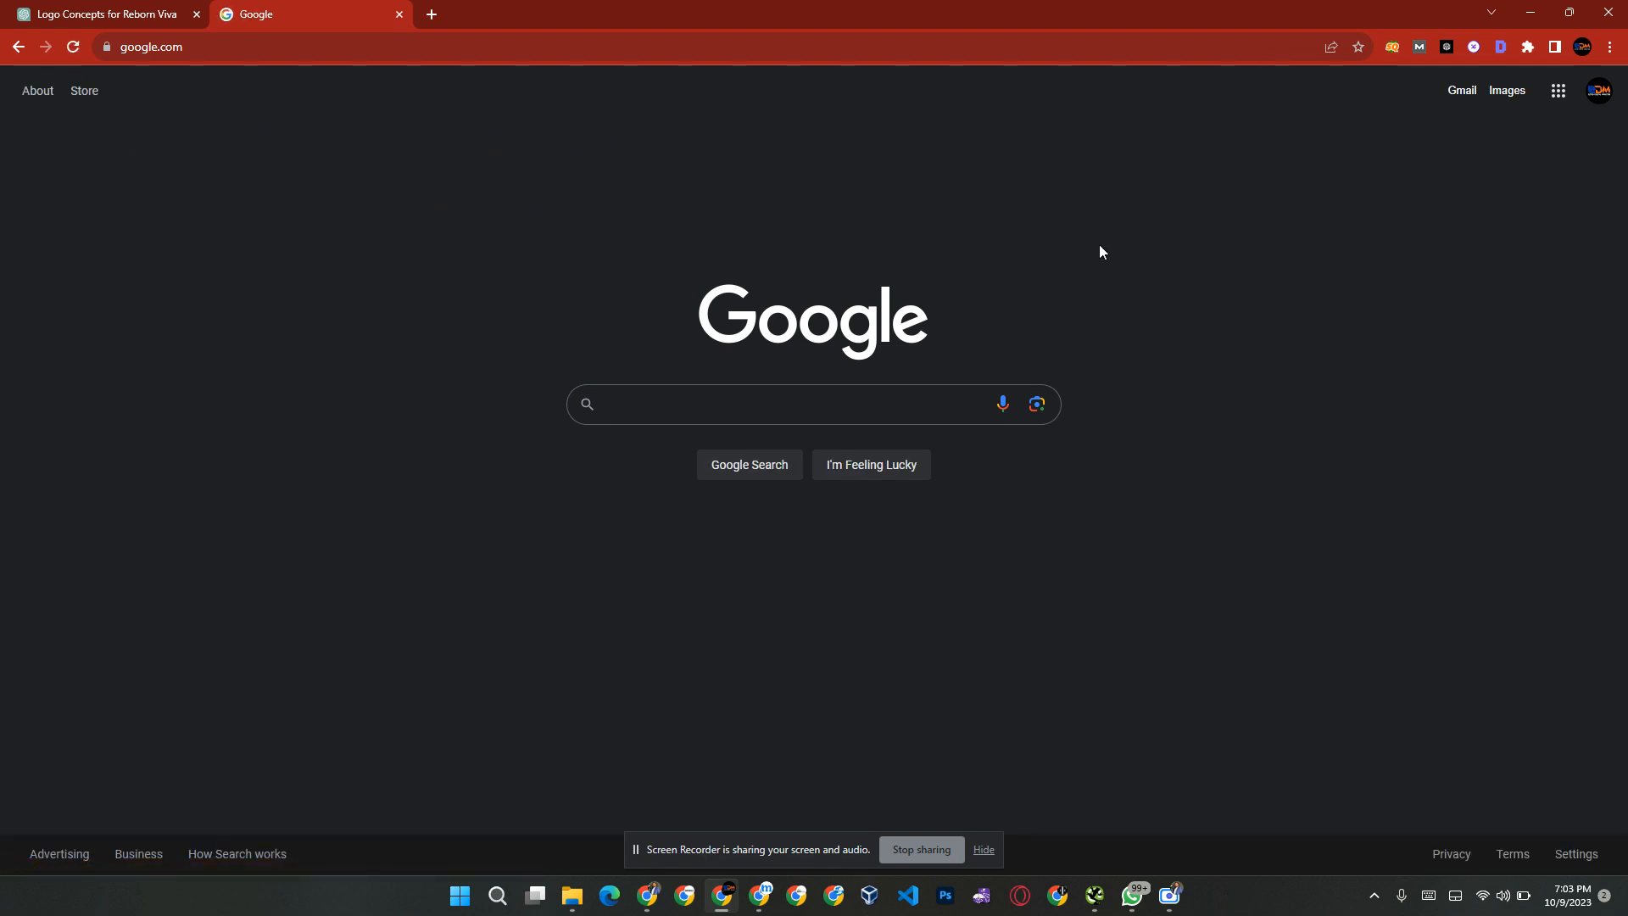
pyautogui.click(809, 397)
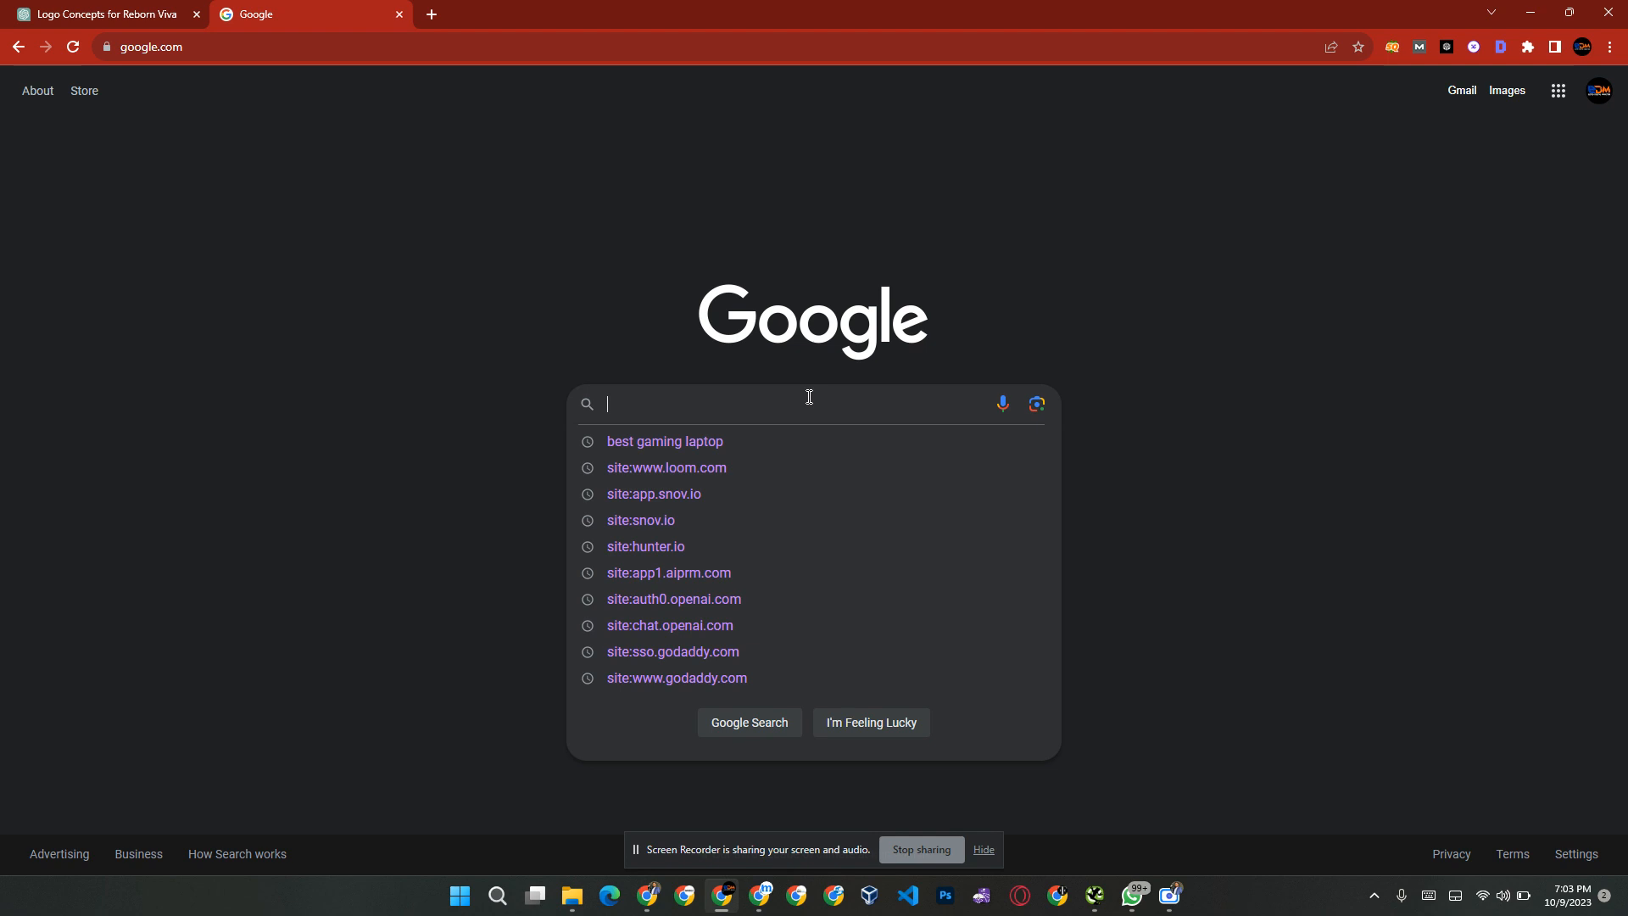
pyautogui.write('best')
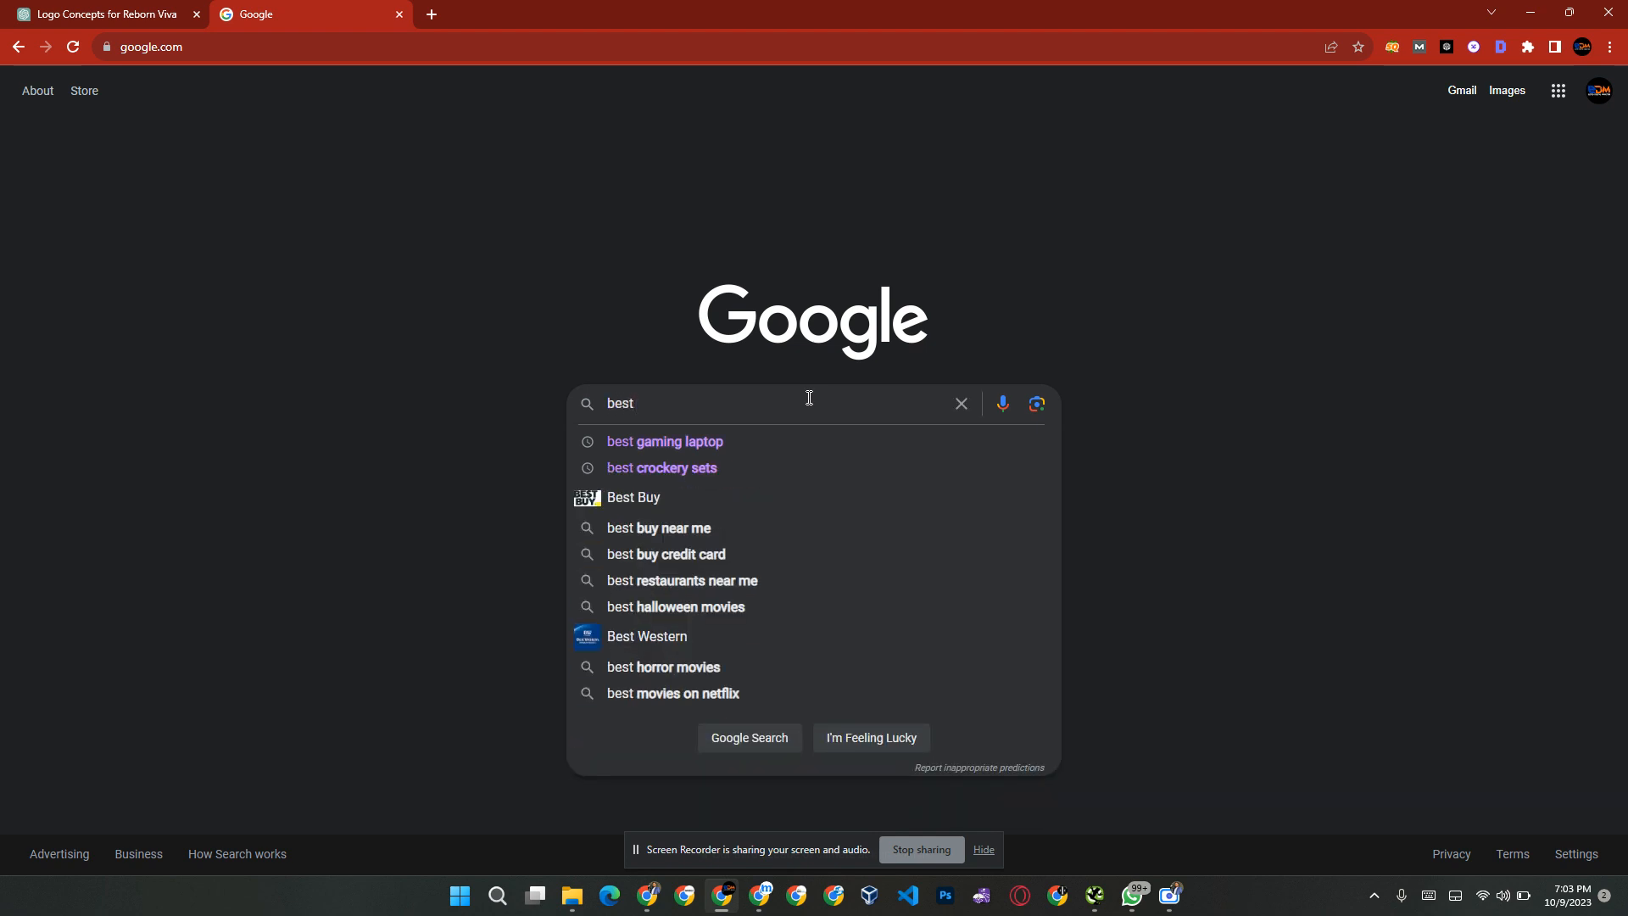
pyautogui.press('Down')
pyautogui.press('Return')
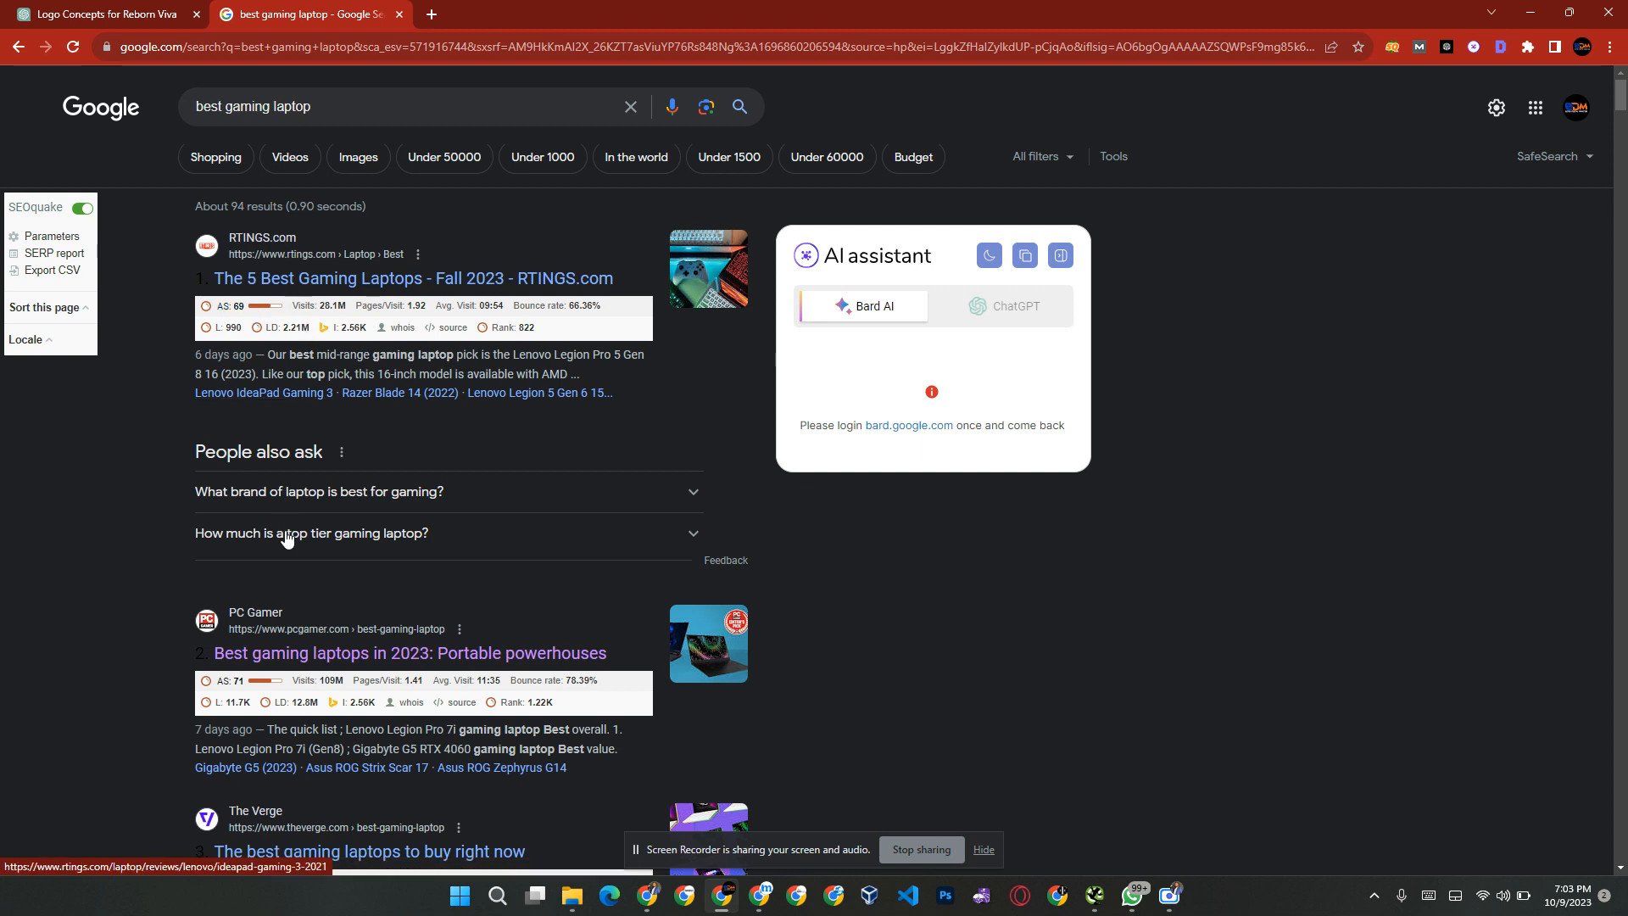
# Step: Look through the ranking pages for "best gaming laptop" and hide the screen-sharing notice
pyautogui.scroll(-6, 285, 531)
pyautogui.scroll(-10, 285, 536)
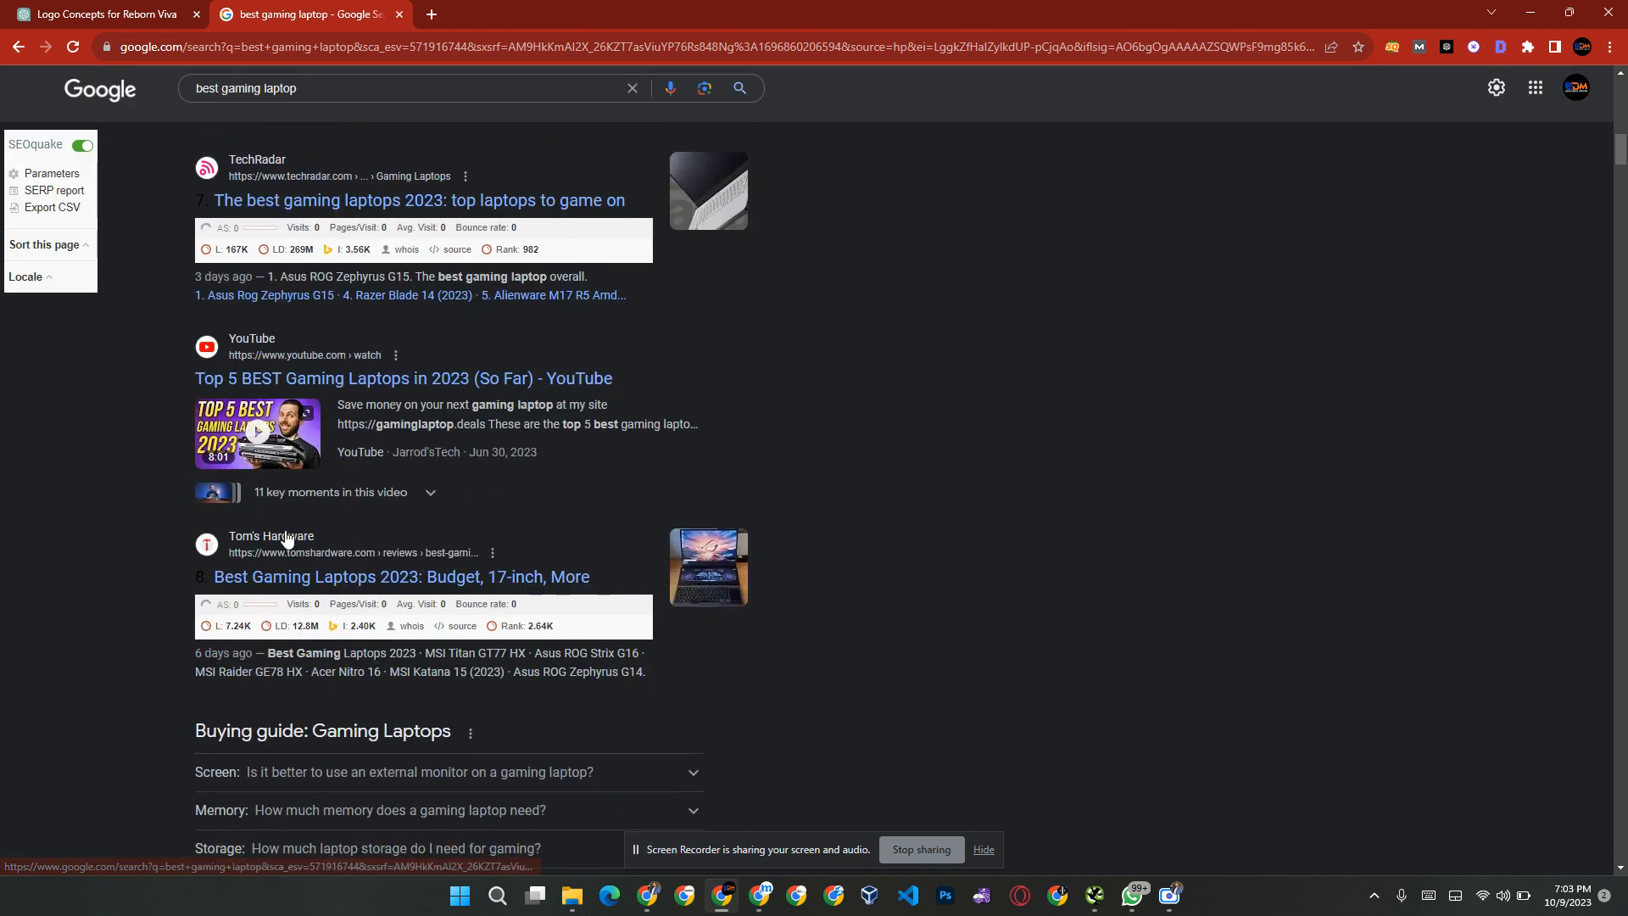
pyautogui.scroll(-2, 285, 536)
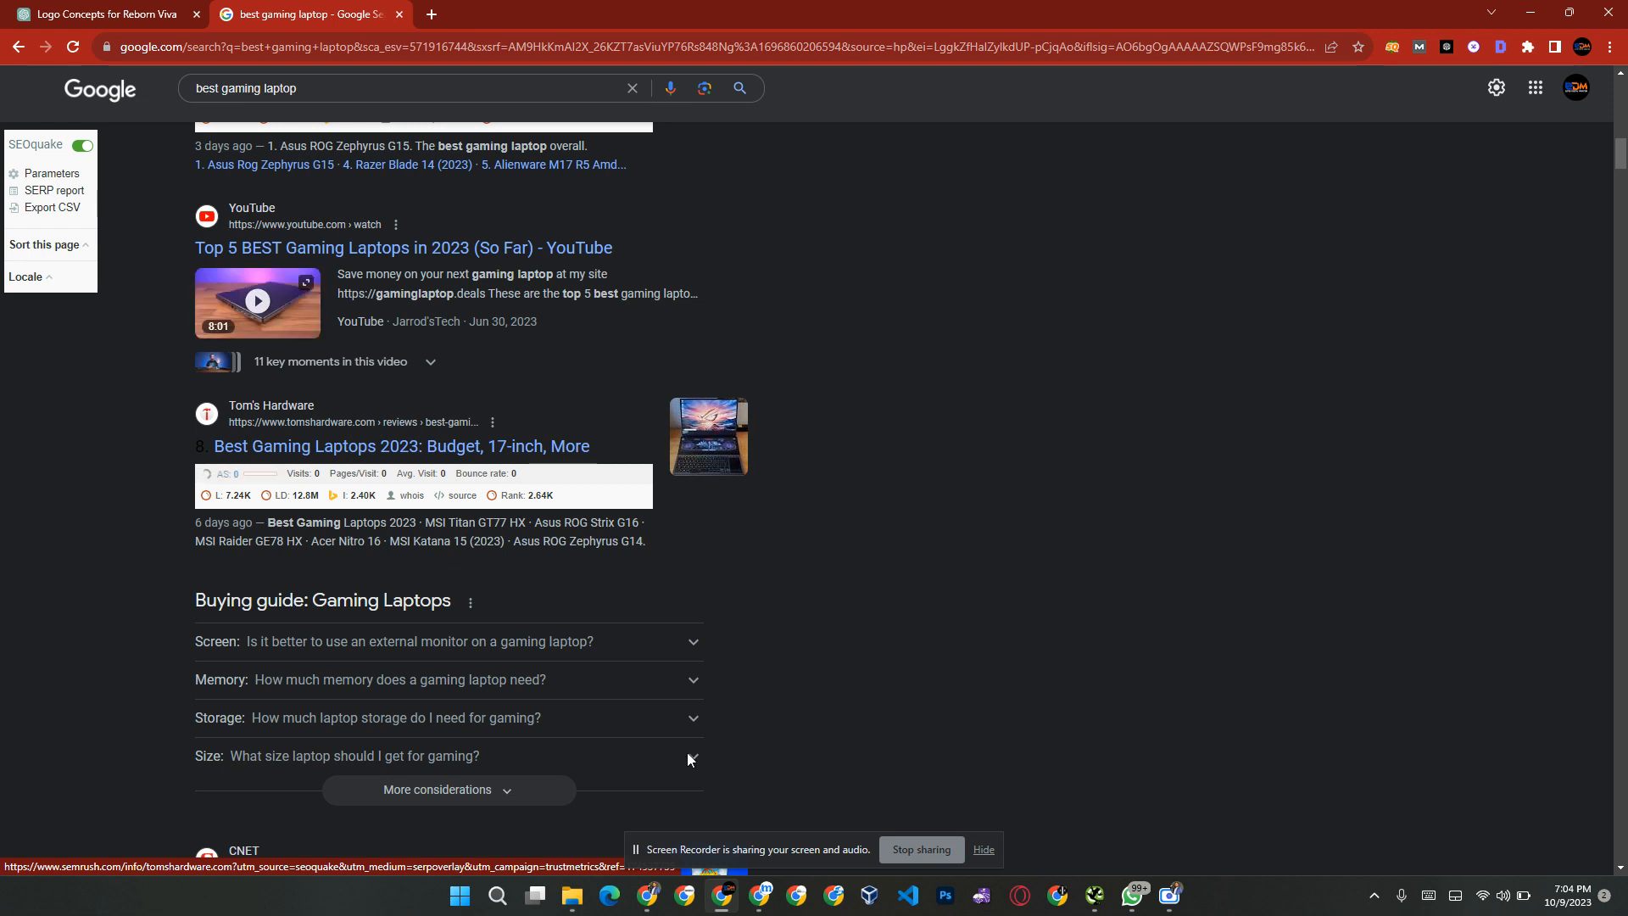
pyautogui.click(982, 849)
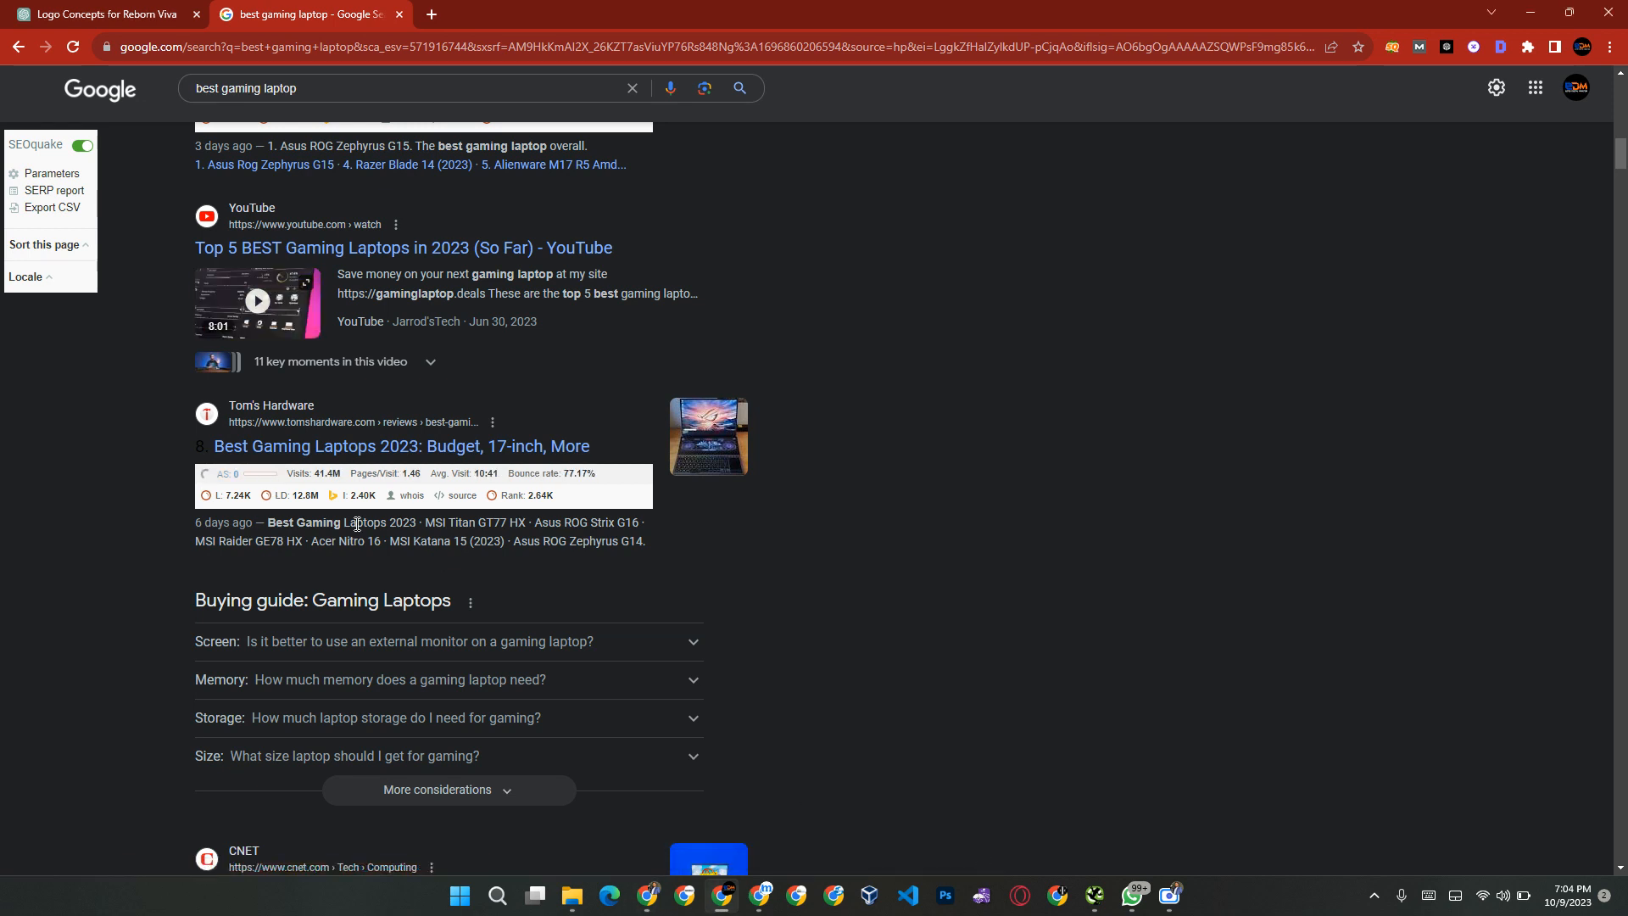
pyautogui.scroll(3, 267, 486)
pyautogui.scroll(10, 268, 486)
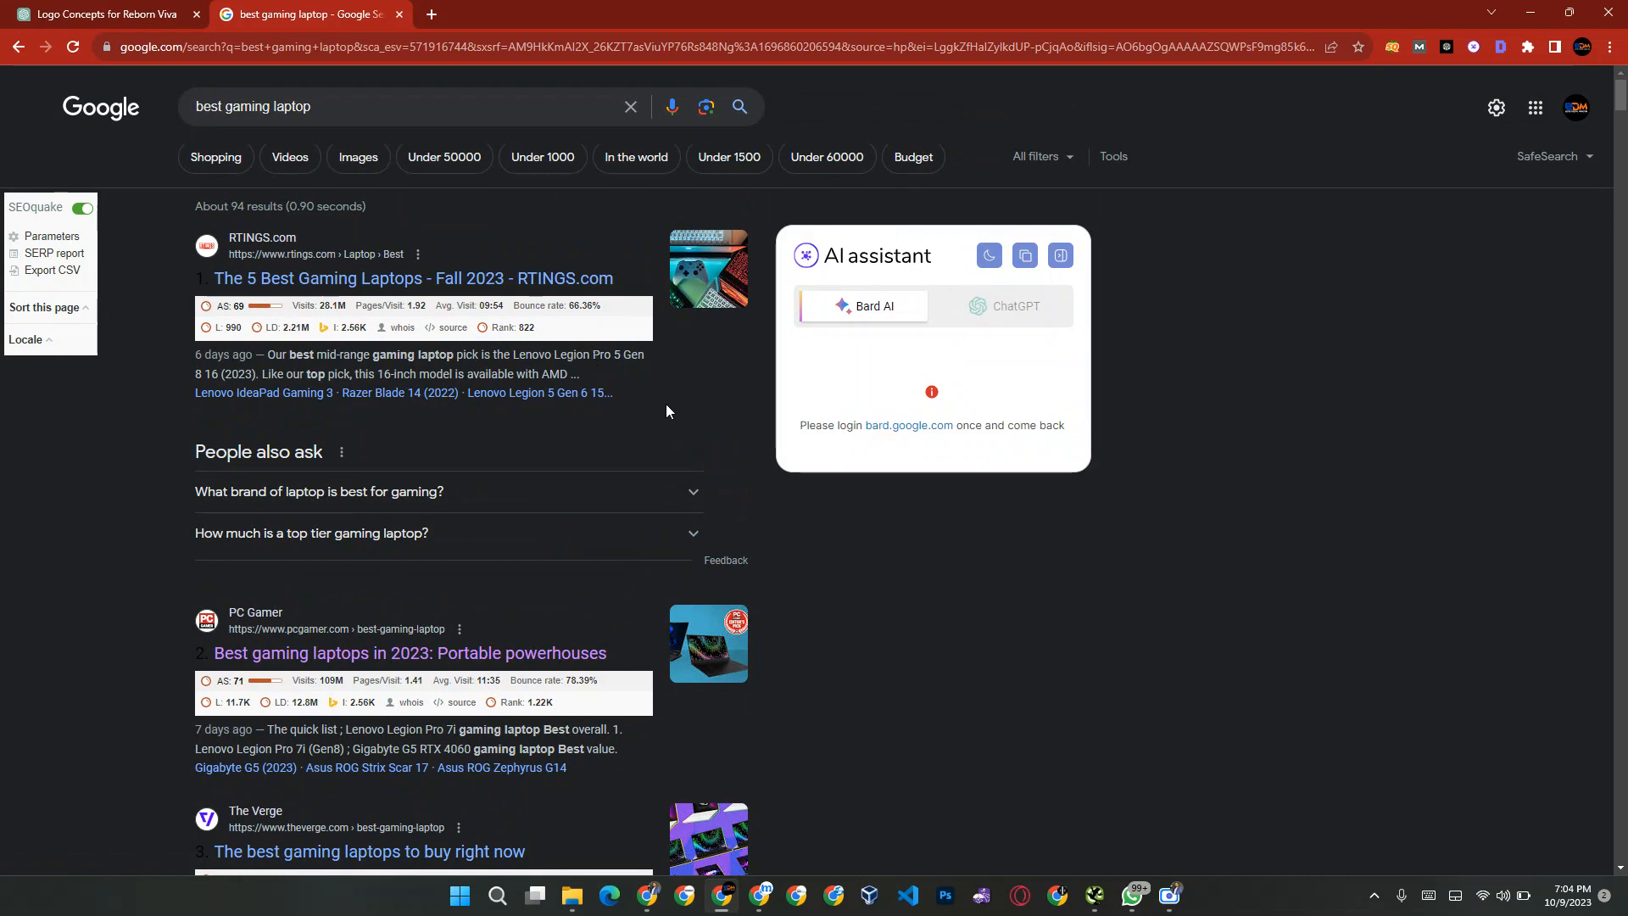
# Step: Switch to the other Chrome window and open app.hafizseotools.com/member in a new tab
pyautogui.hotkey('alt', 'Tab')
pyautogui.hotkey('alt', 'Tab')
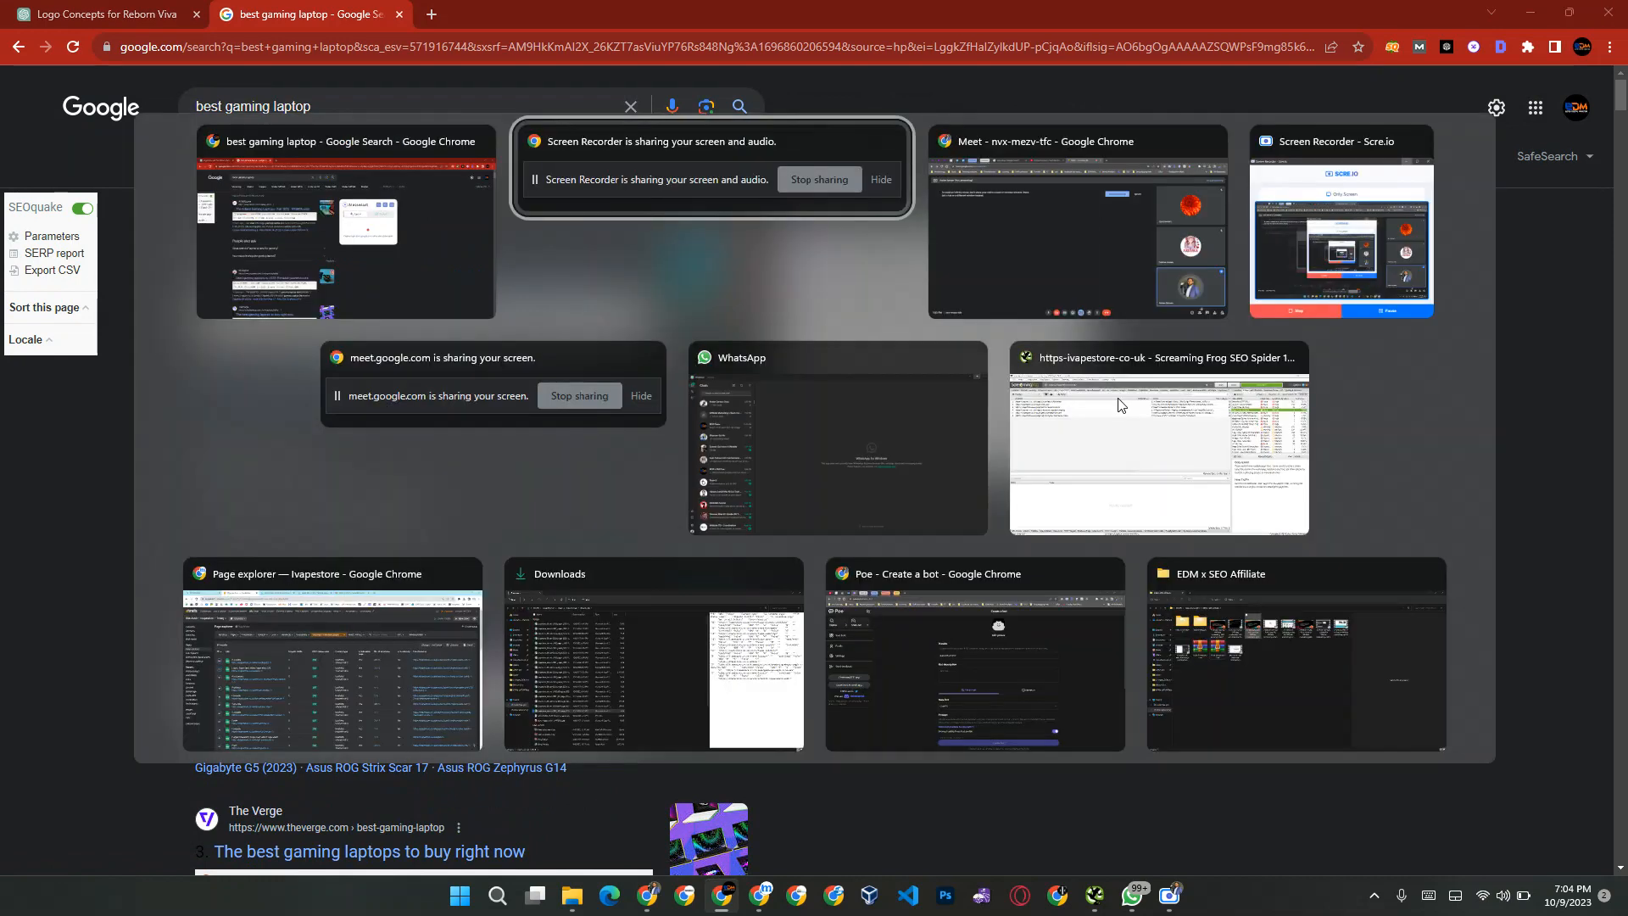
pyautogui.hotkey('ctrl', 't')
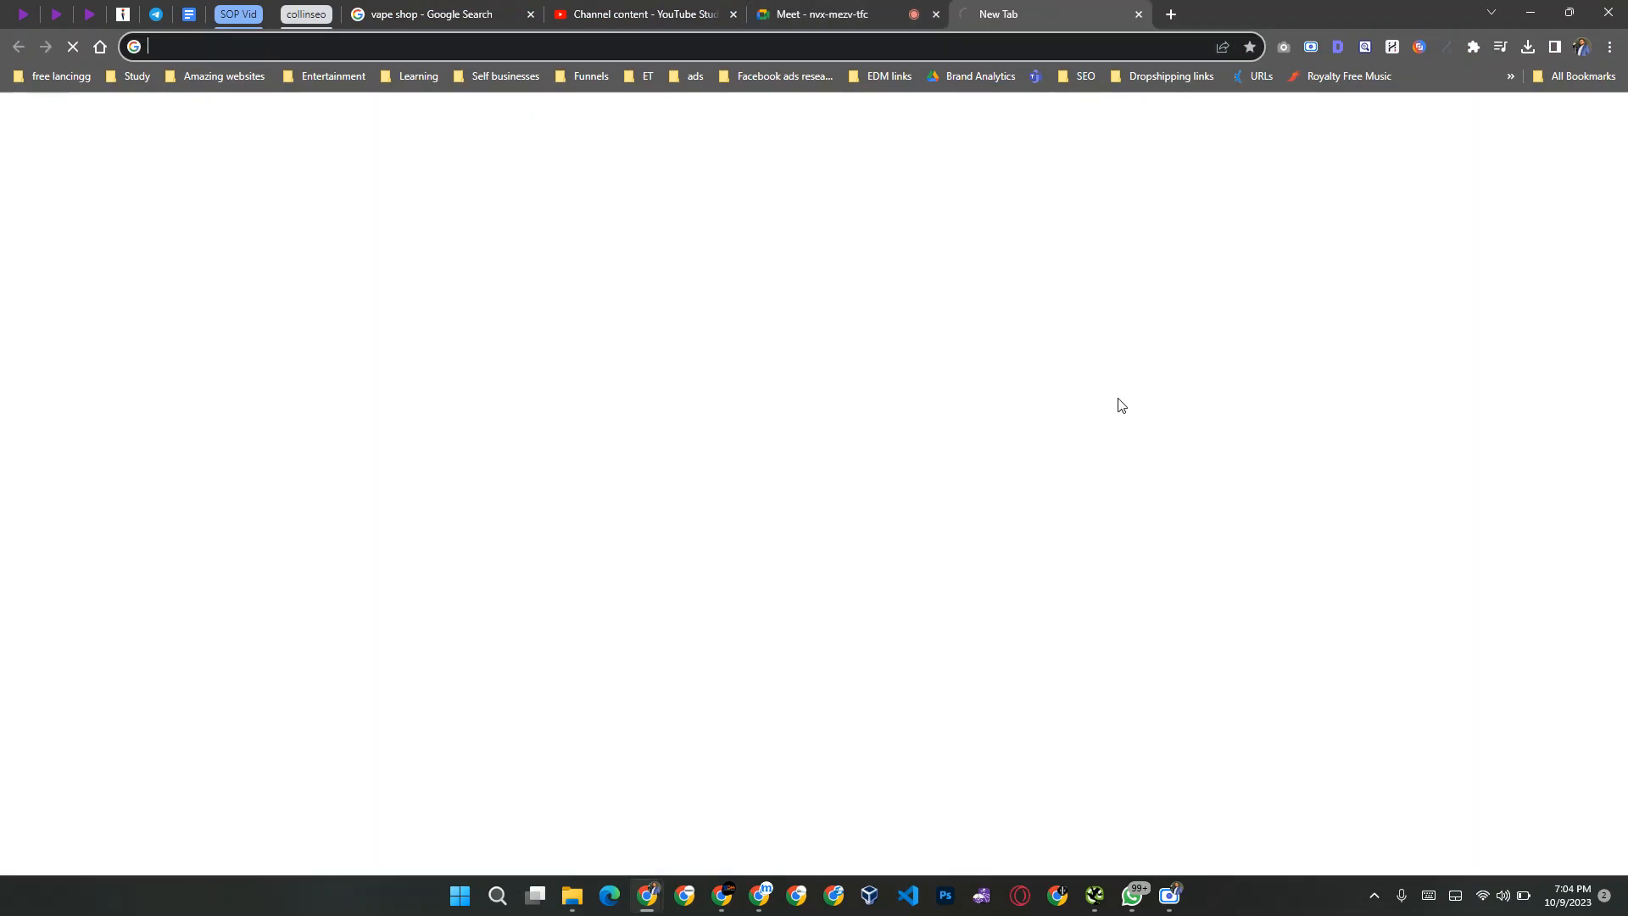
pyautogui.write('a')
pyautogui.press('Return')
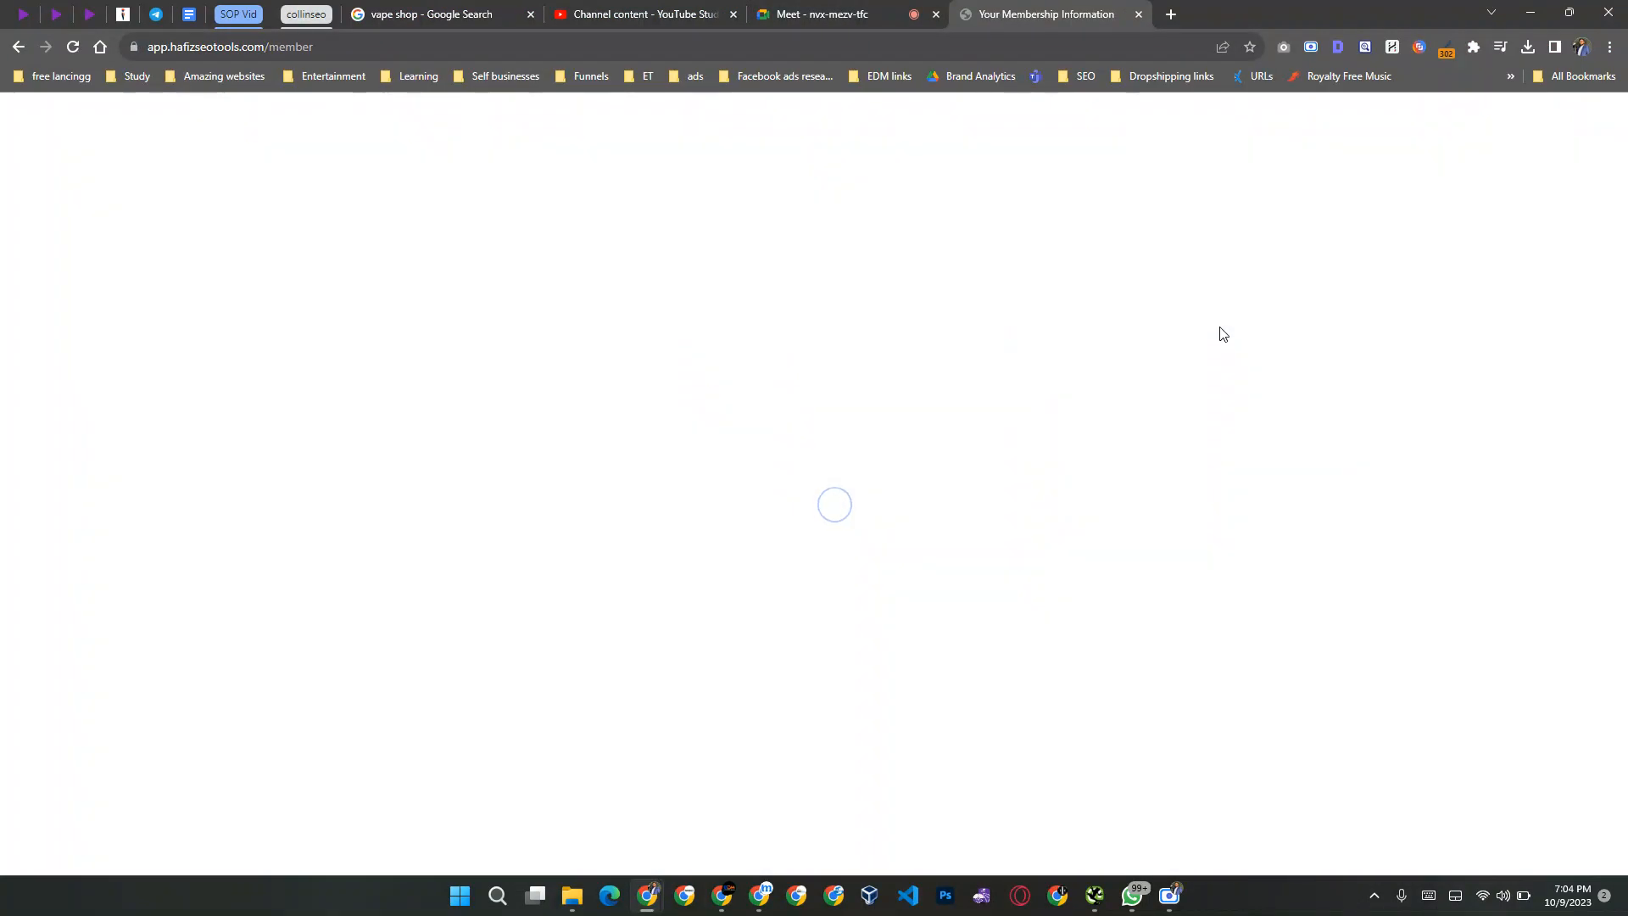
# Step: Launch Semrush from the active resources and open its Keyword Overview tool
pyautogui.click(407, 507)
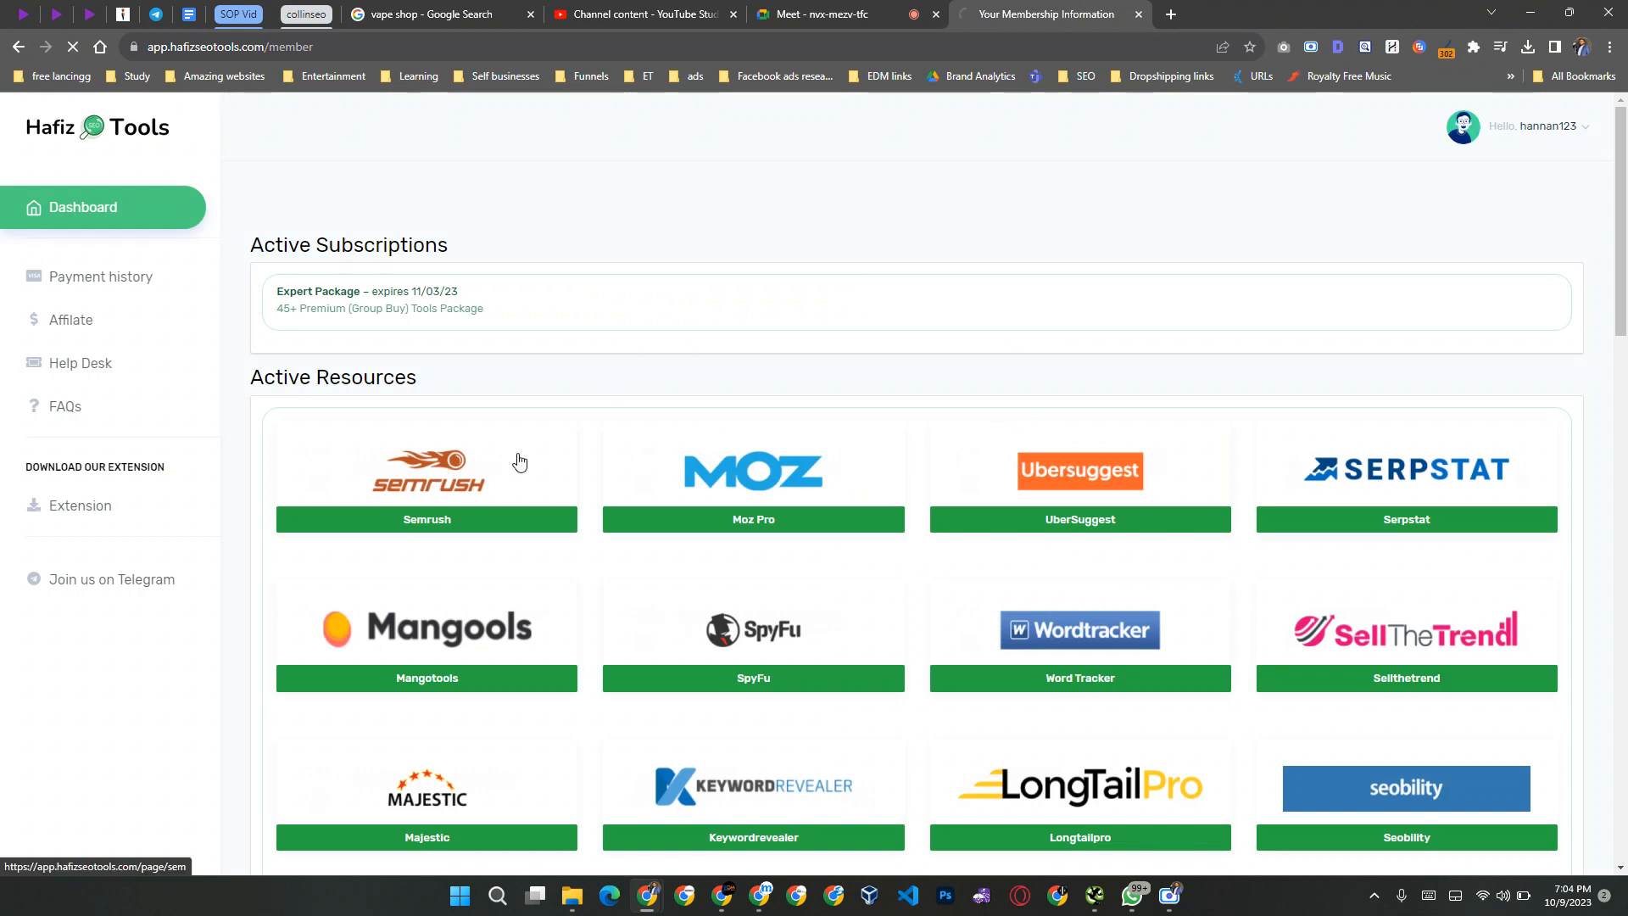
pyautogui.click(945, 332)
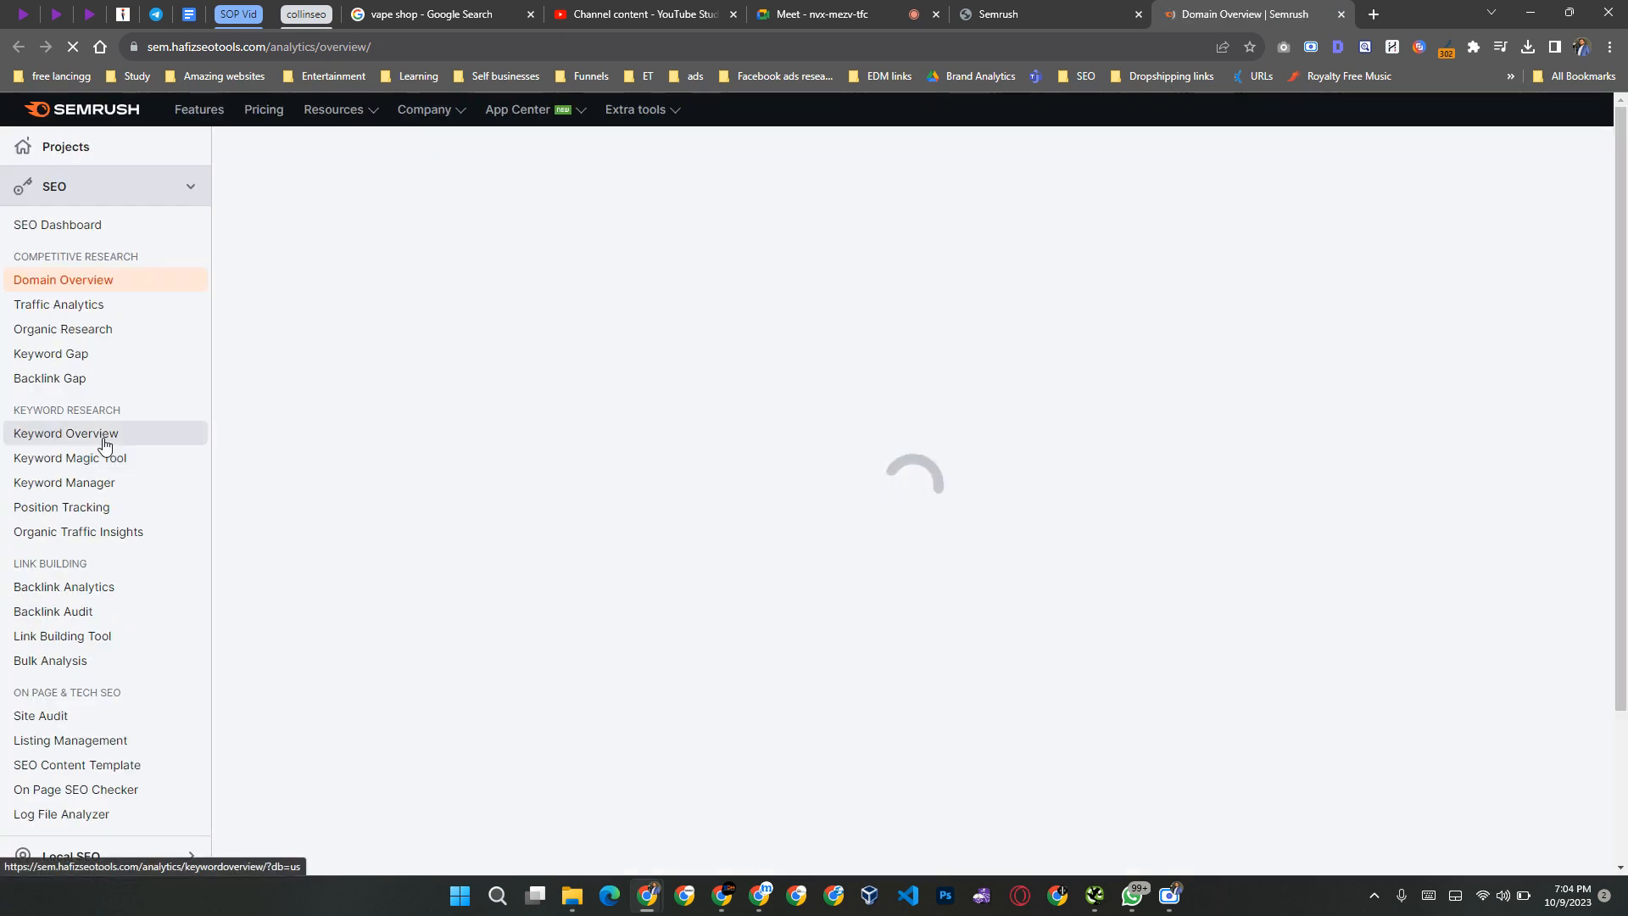
pyautogui.click(104, 438)
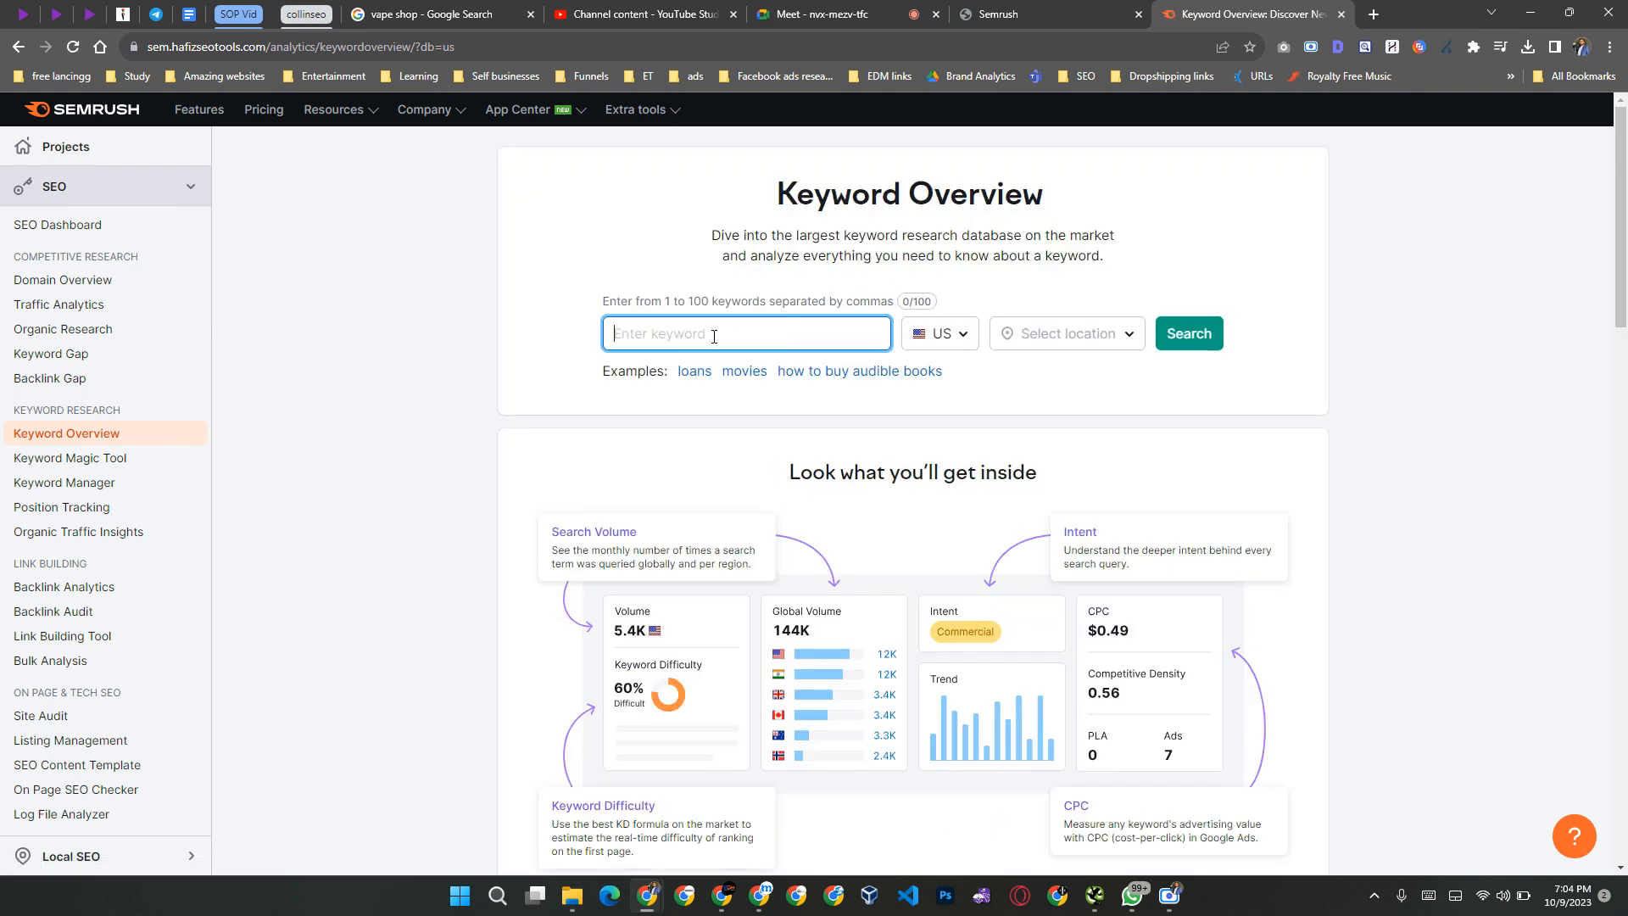
# Step: Run a keyword overview for "best gaming laptop" in the US database
pyautogui.write('best gaming laptop')
pyautogui.press('Return')
pyautogui.press('BackSpace')
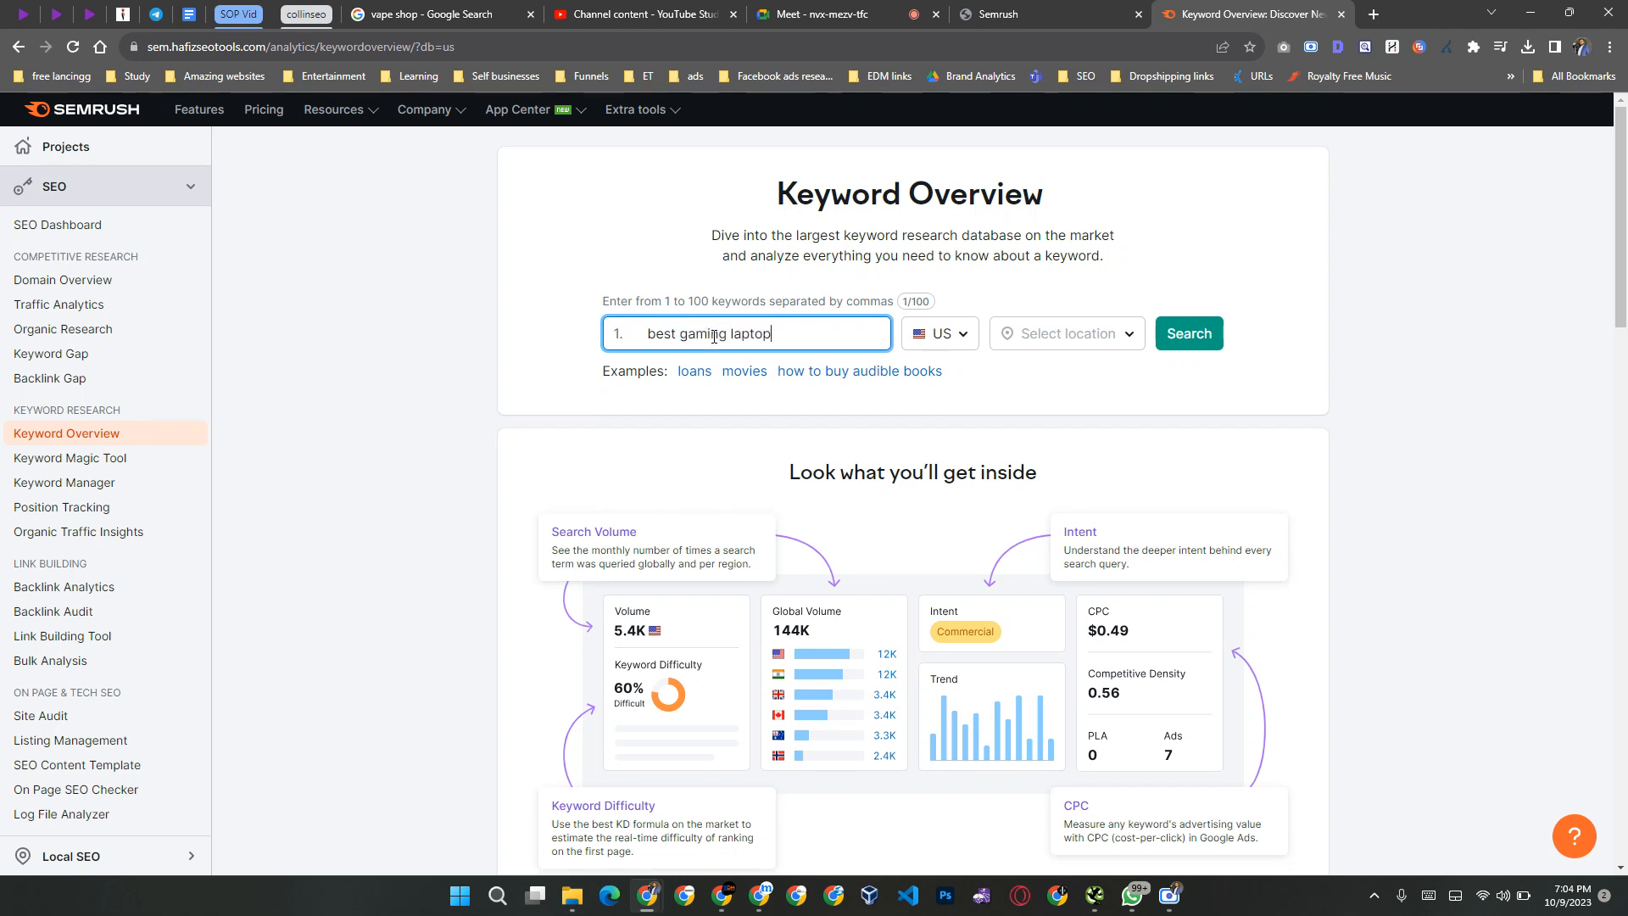
pyautogui.click(1185, 335)
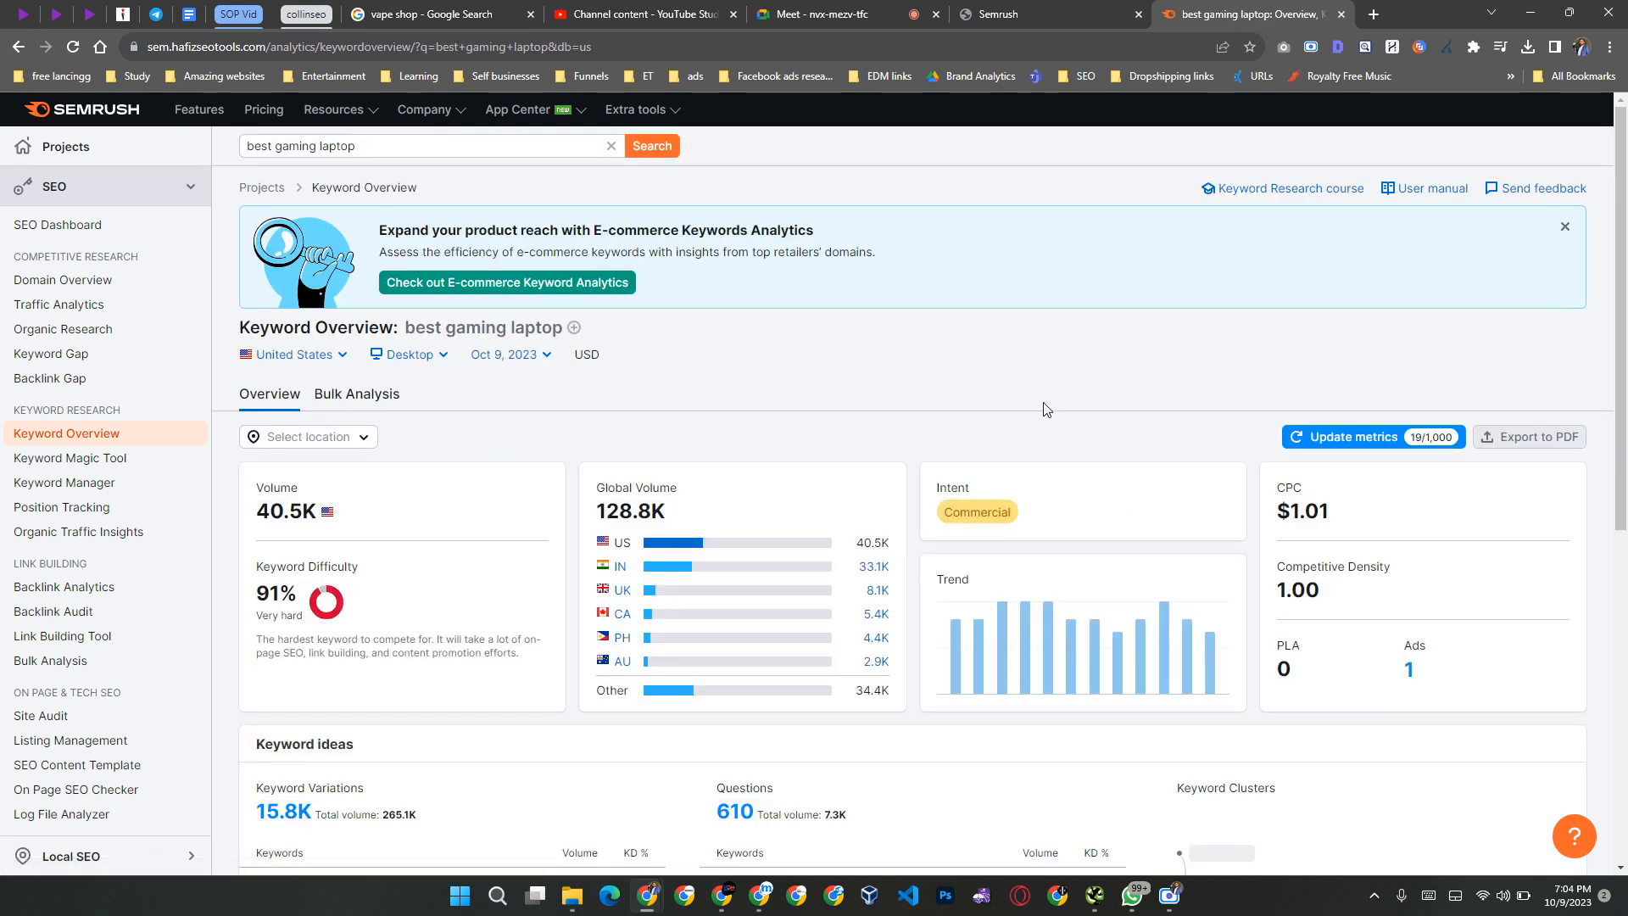
# Step: Review the keyword's volume, difficulty, intent and keyword ideas, and dismiss the e-commerce promotion banner
pyautogui.scroll(-4, 1045, 403)
pyautogui.scroll(2, 1045, 403)
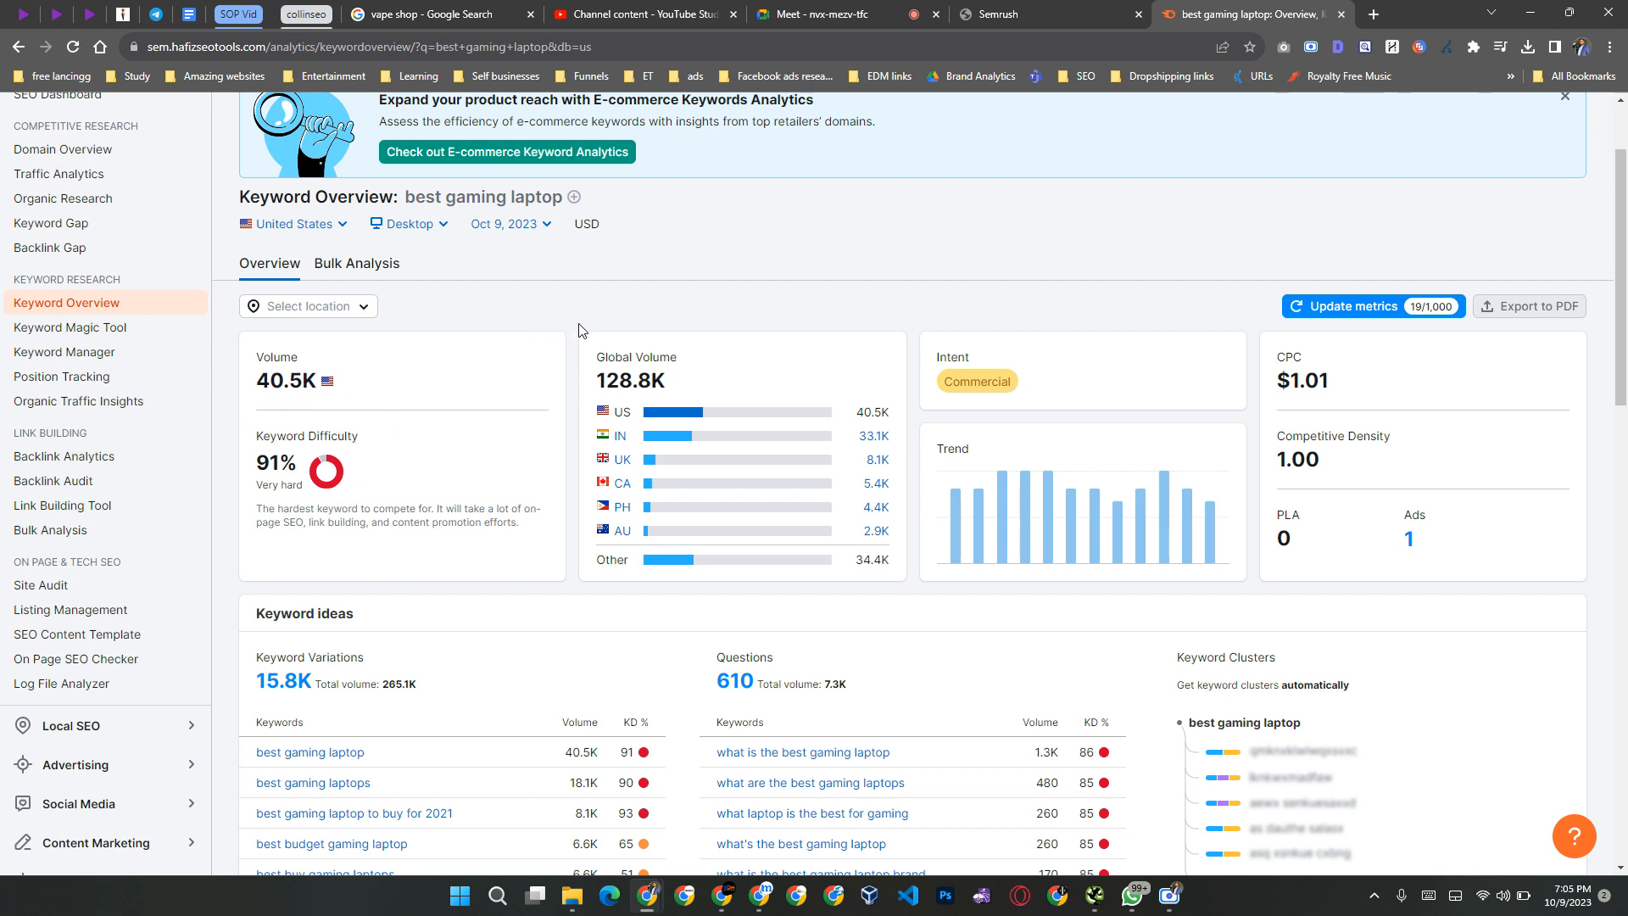
pyautogui.scroll(-3, 582, 331)
pyautogui.scroll(5, 579, 451)
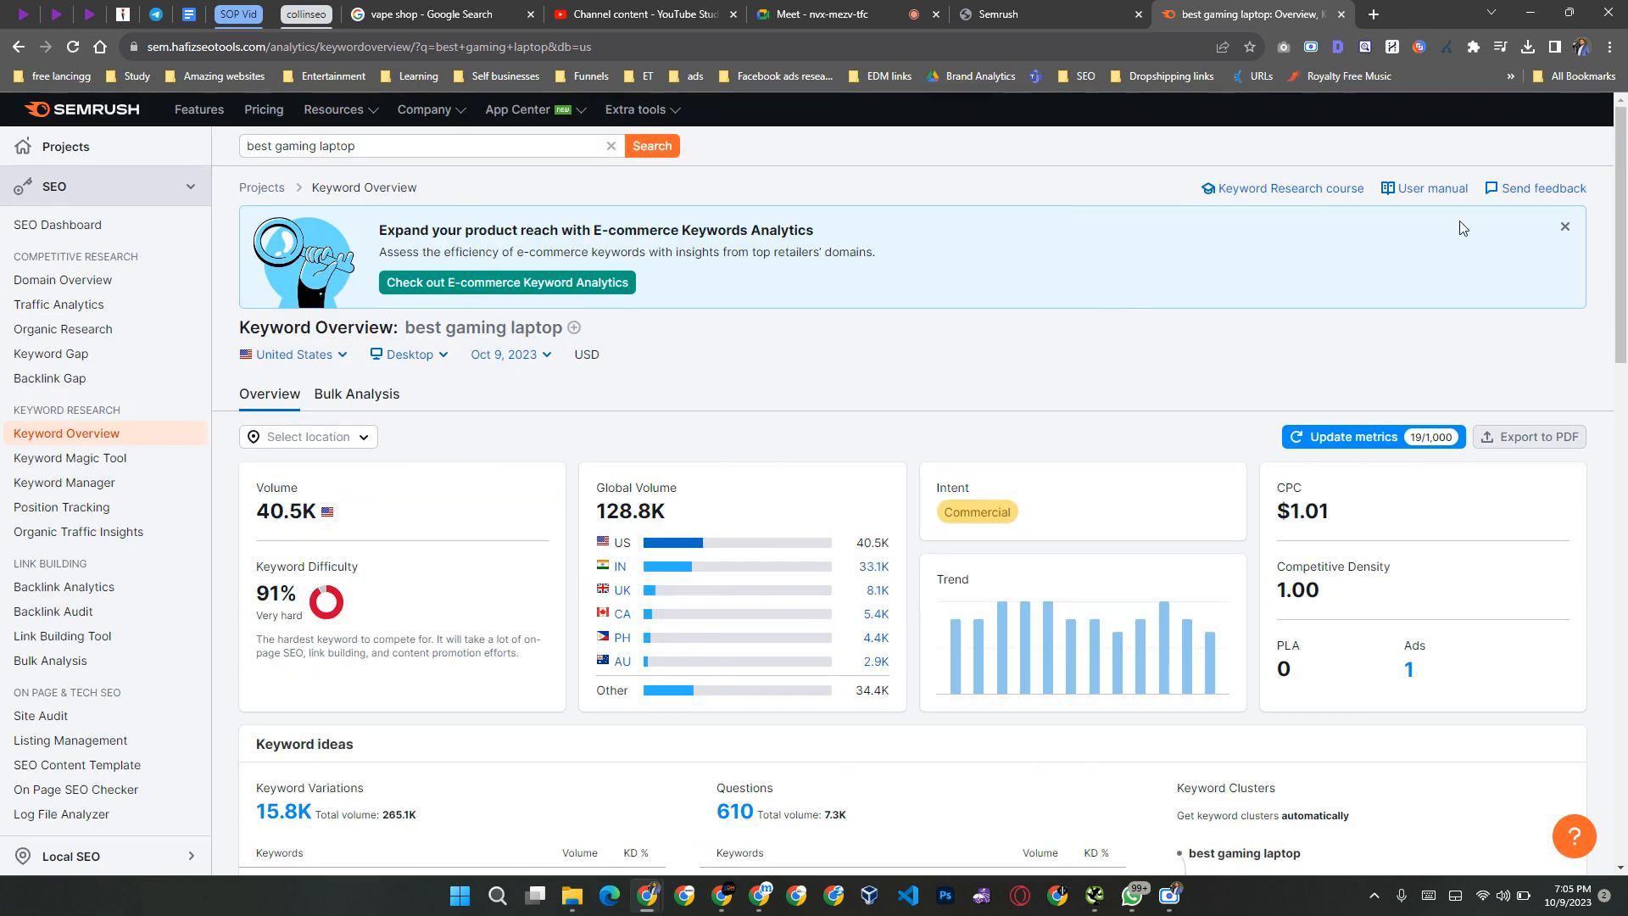
pyautogui.click(1564, 226)
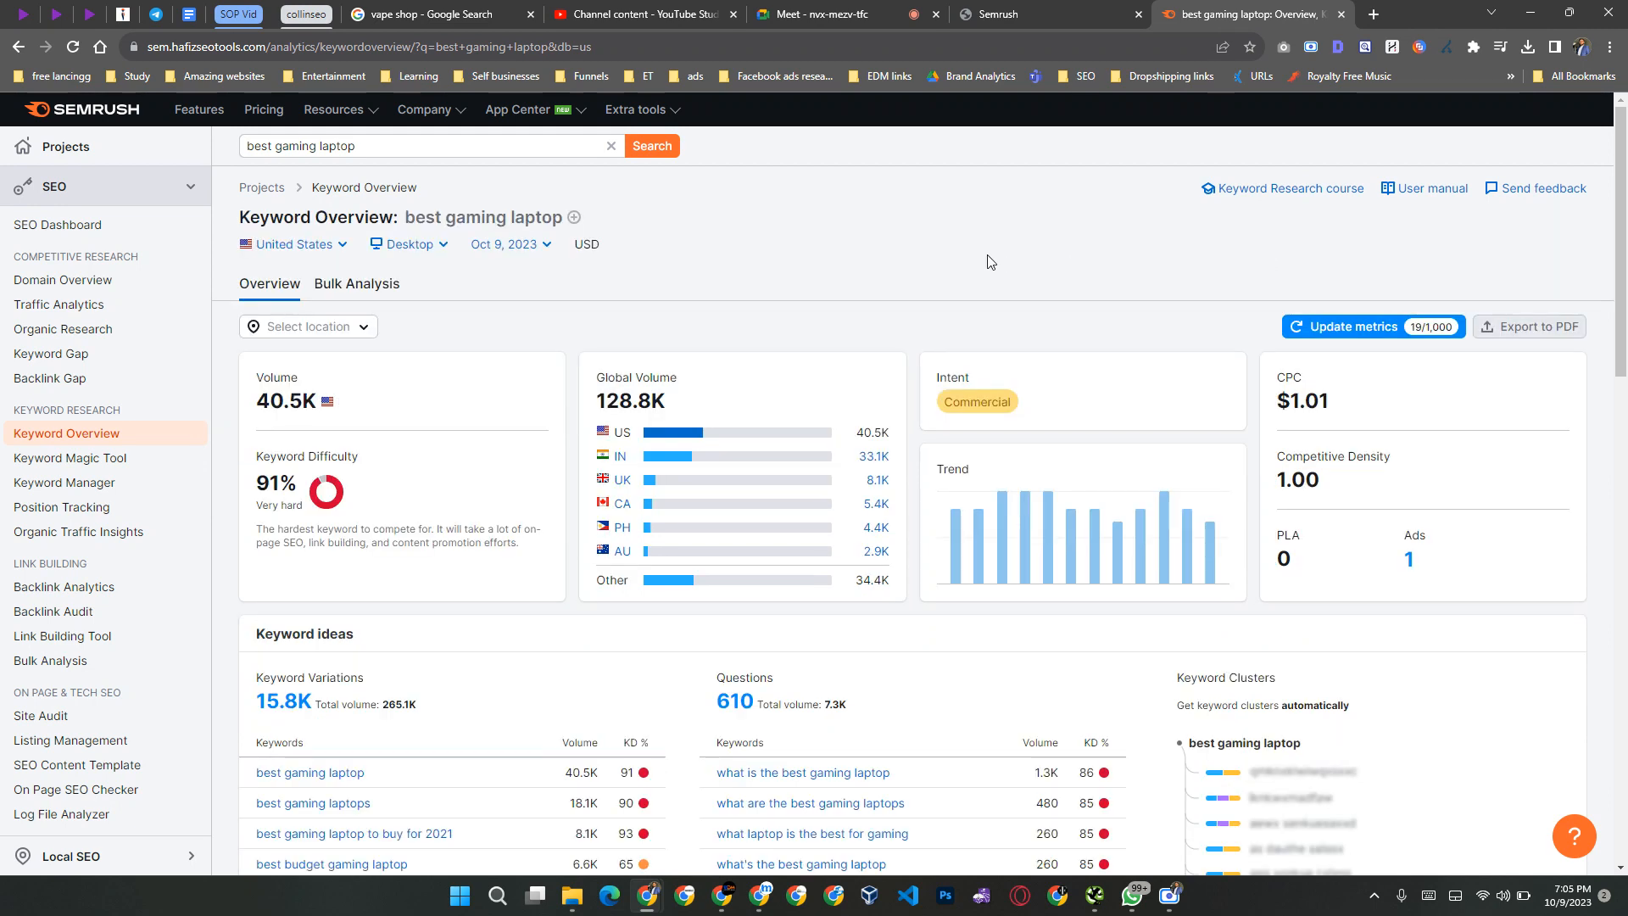
# Step: Open a blank tab beside the keyword overview and return to the "best gaming laptop" Google results to review them
pyautogui.hotkey('ctrl', 't')
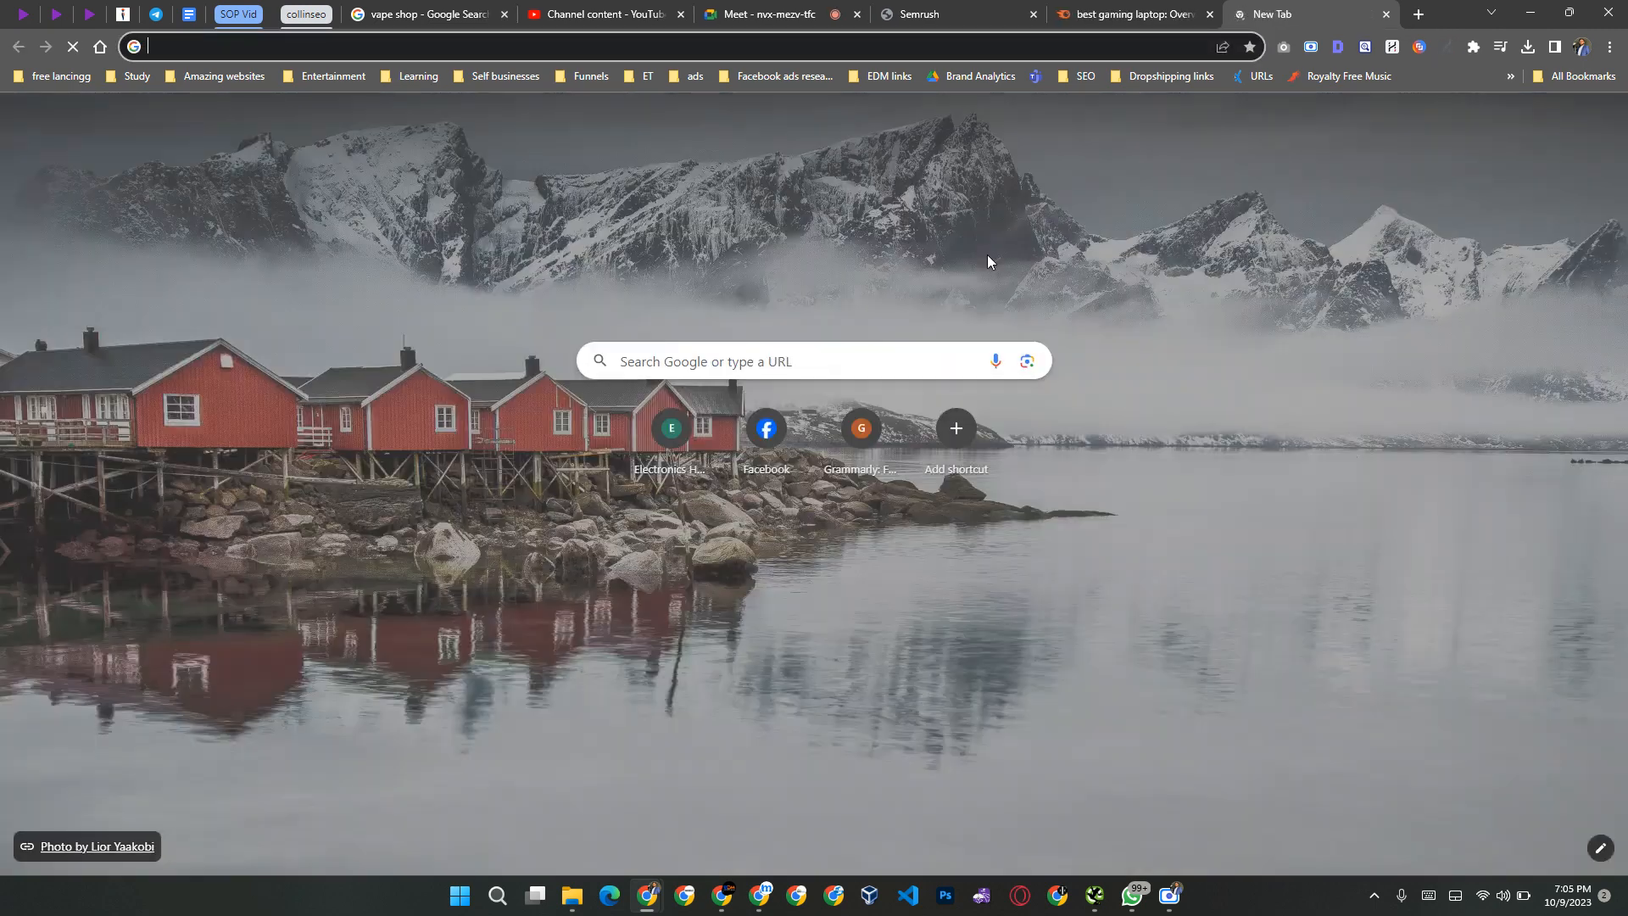
pyautogui.hotkey('alt', 'Tab')
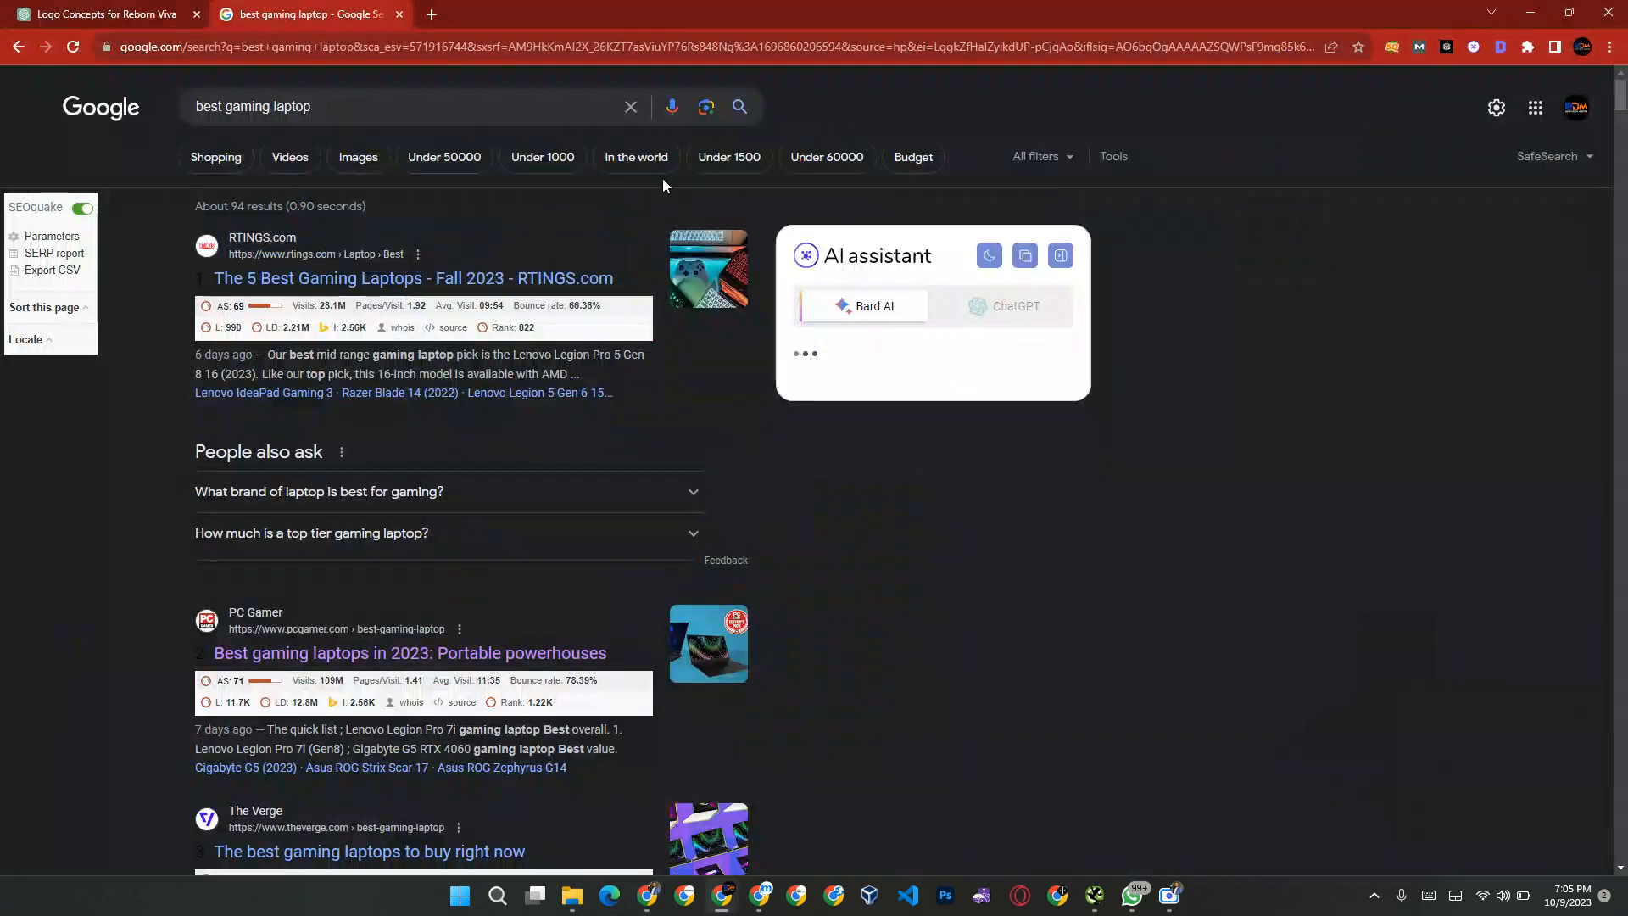
pyautogui.click(389, 107)
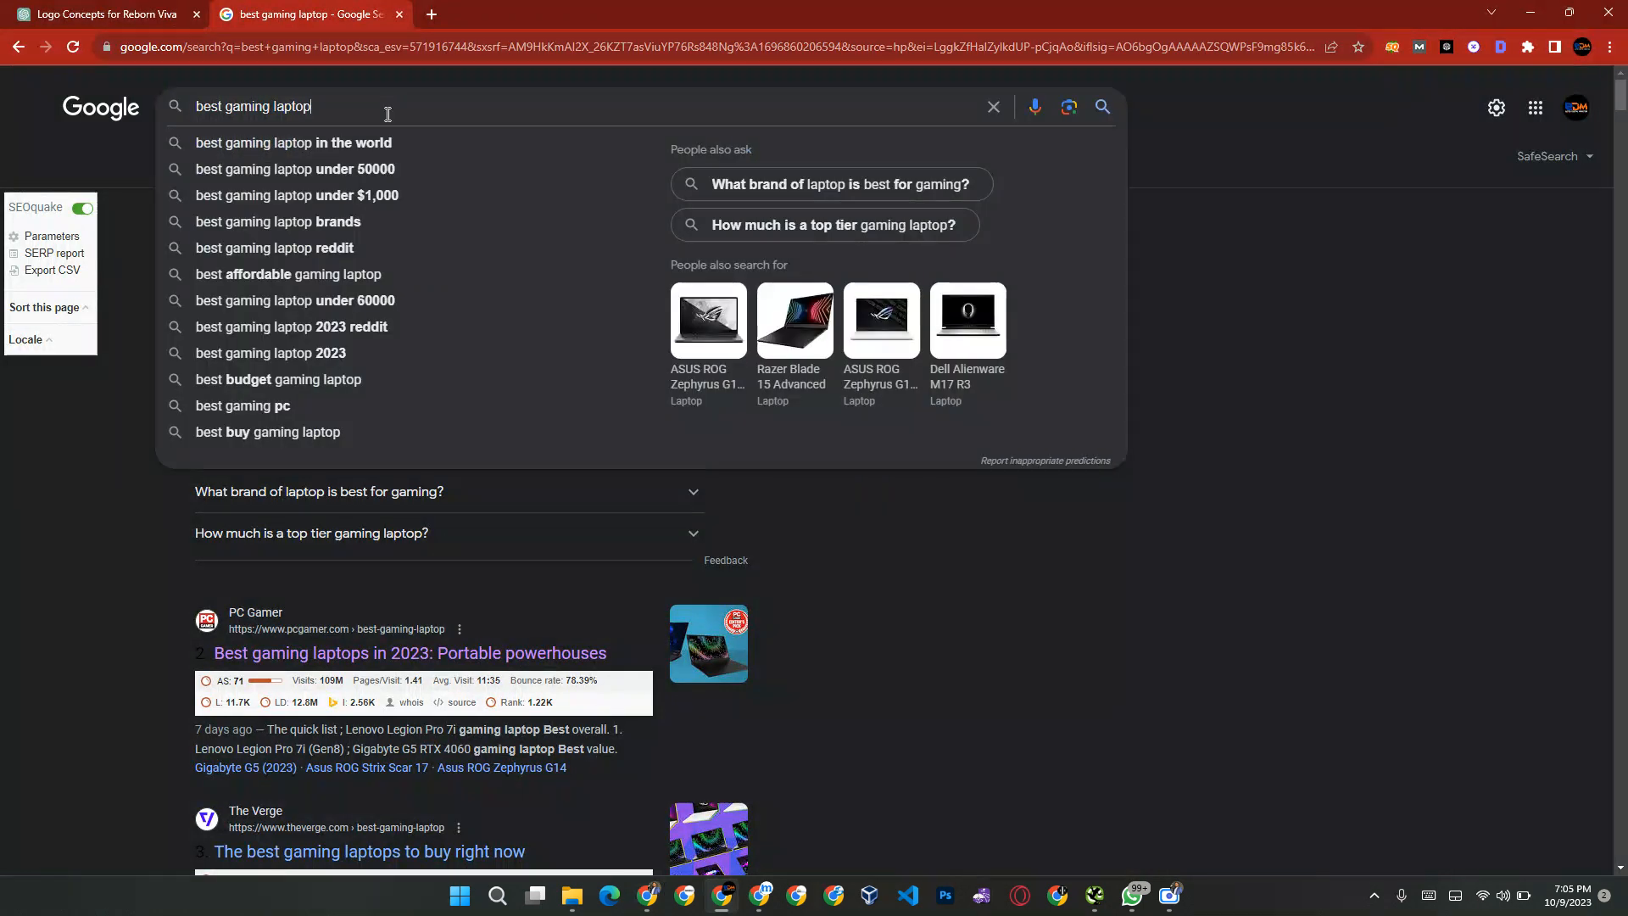
pyautogui.click(1342, 235)
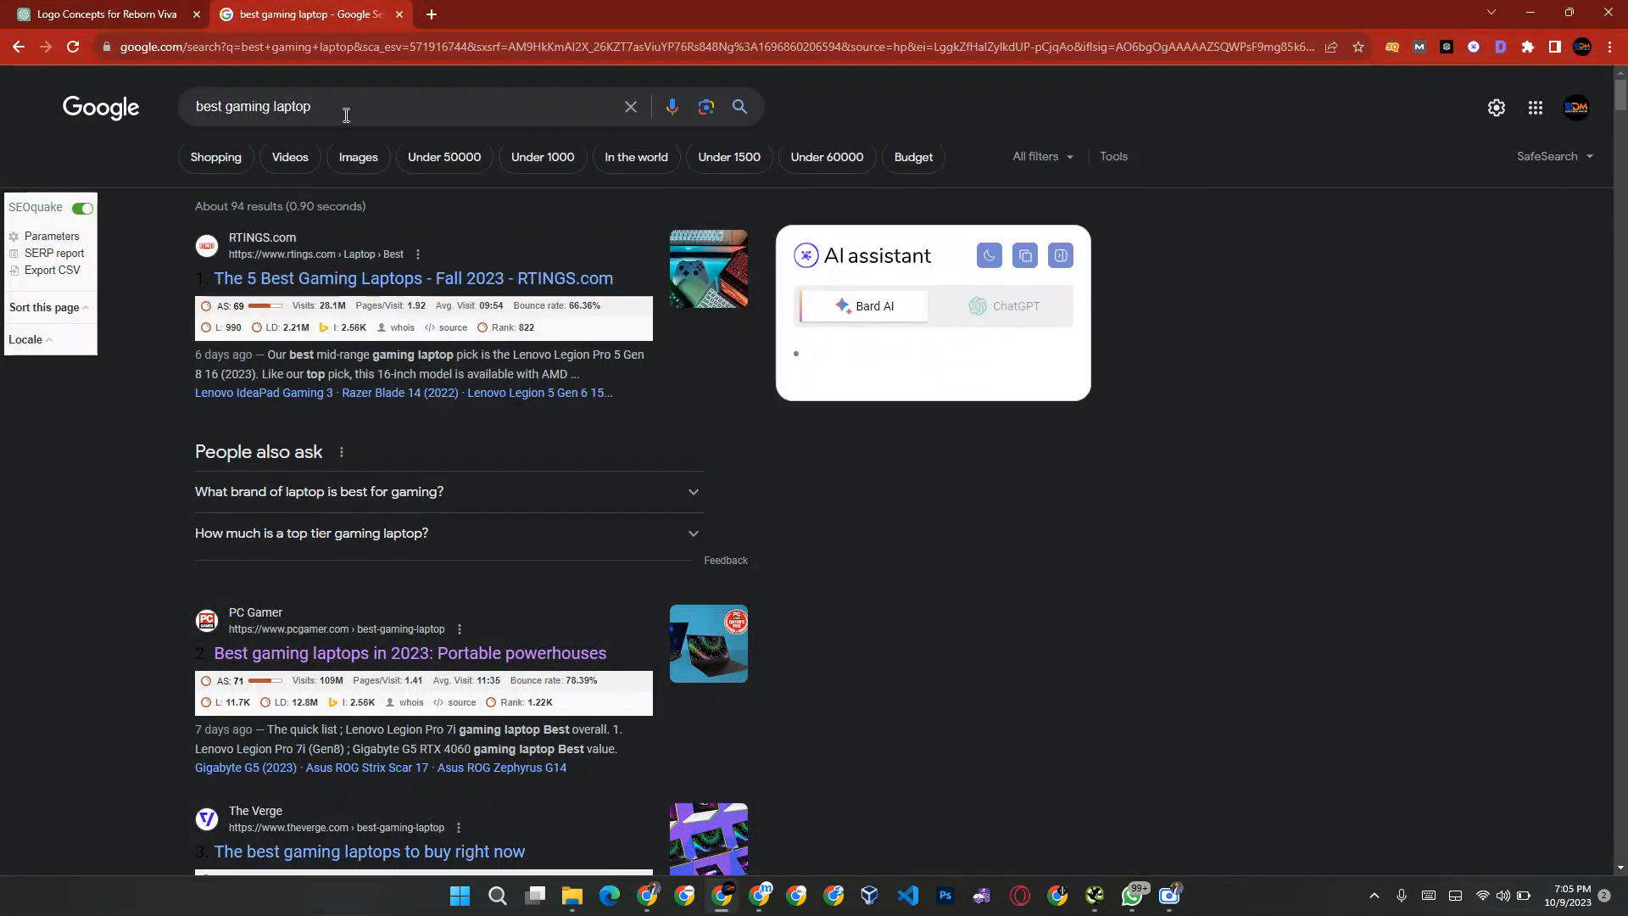
pyautogui.scroll(-1, 426, 290)
pyautogui.scroll(1, 425, 290)
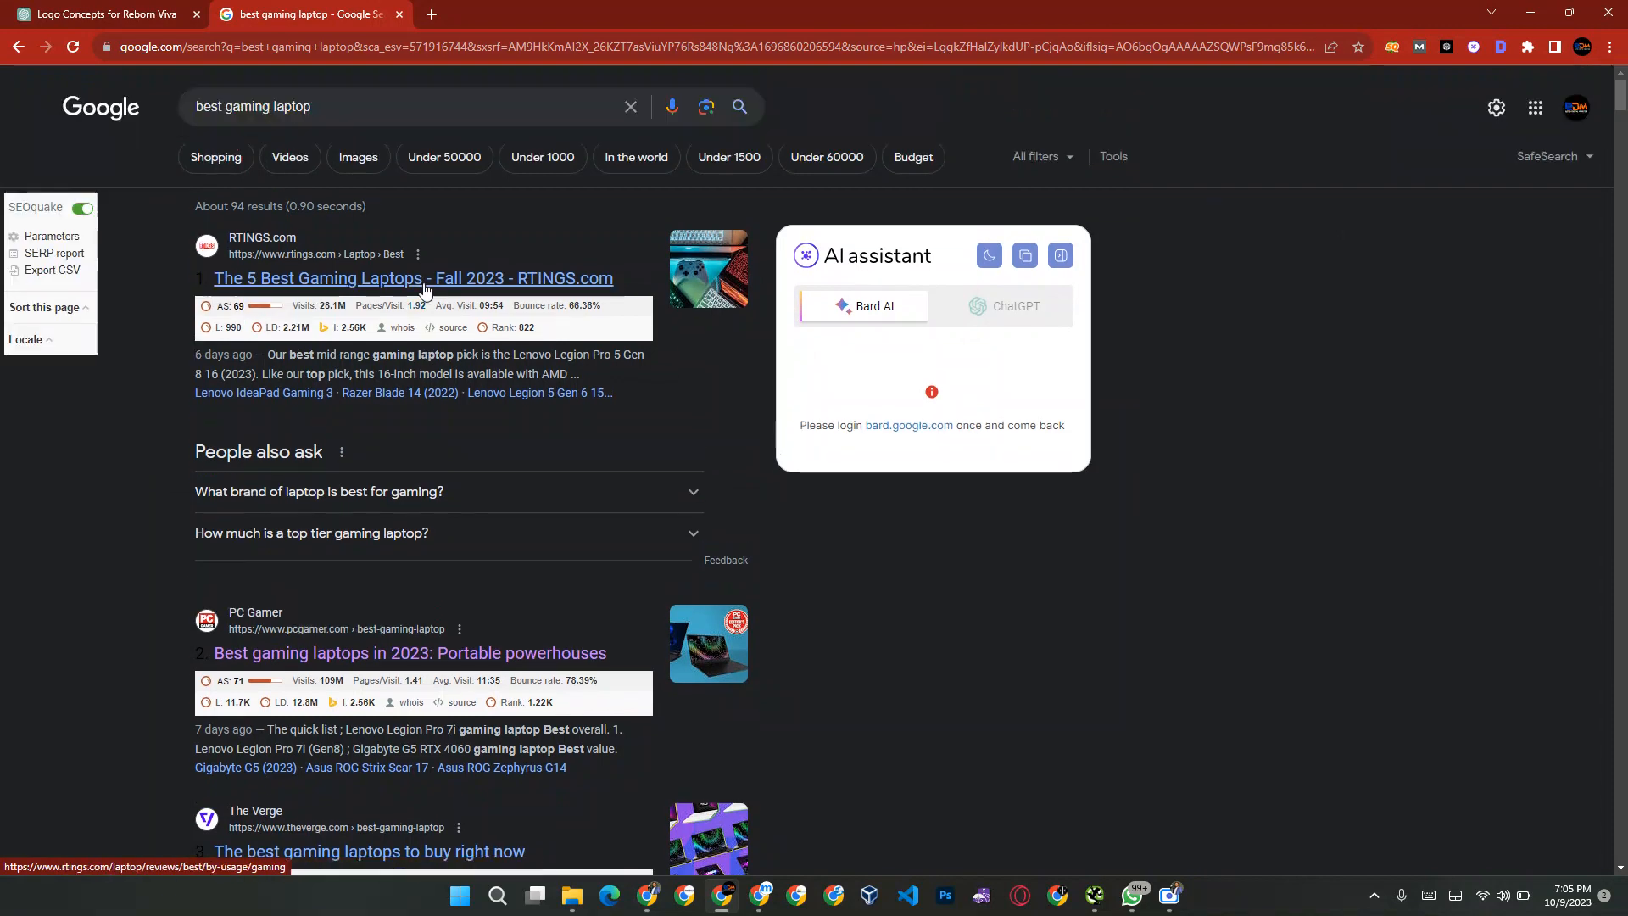
# Step: Copy the link address of the RTINGS.com result and return to the blank tab in the other Chrome window
pyautogui.rightClick(324, 275)
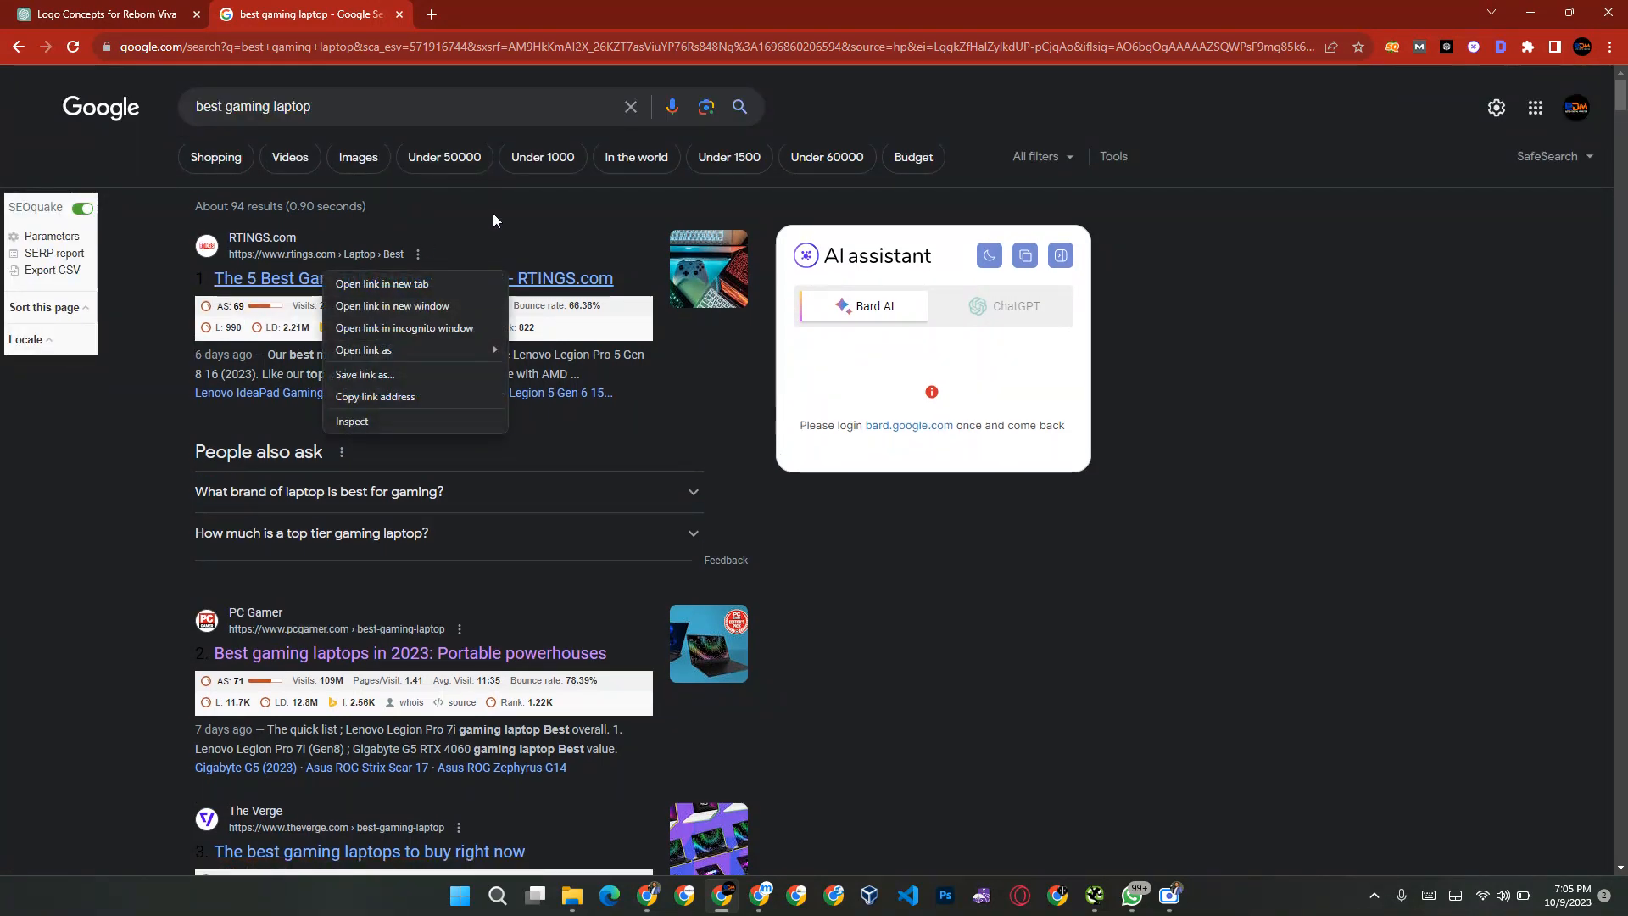
pyautogui.click(492, 212)
pyautogui.rightClick(325, 272)
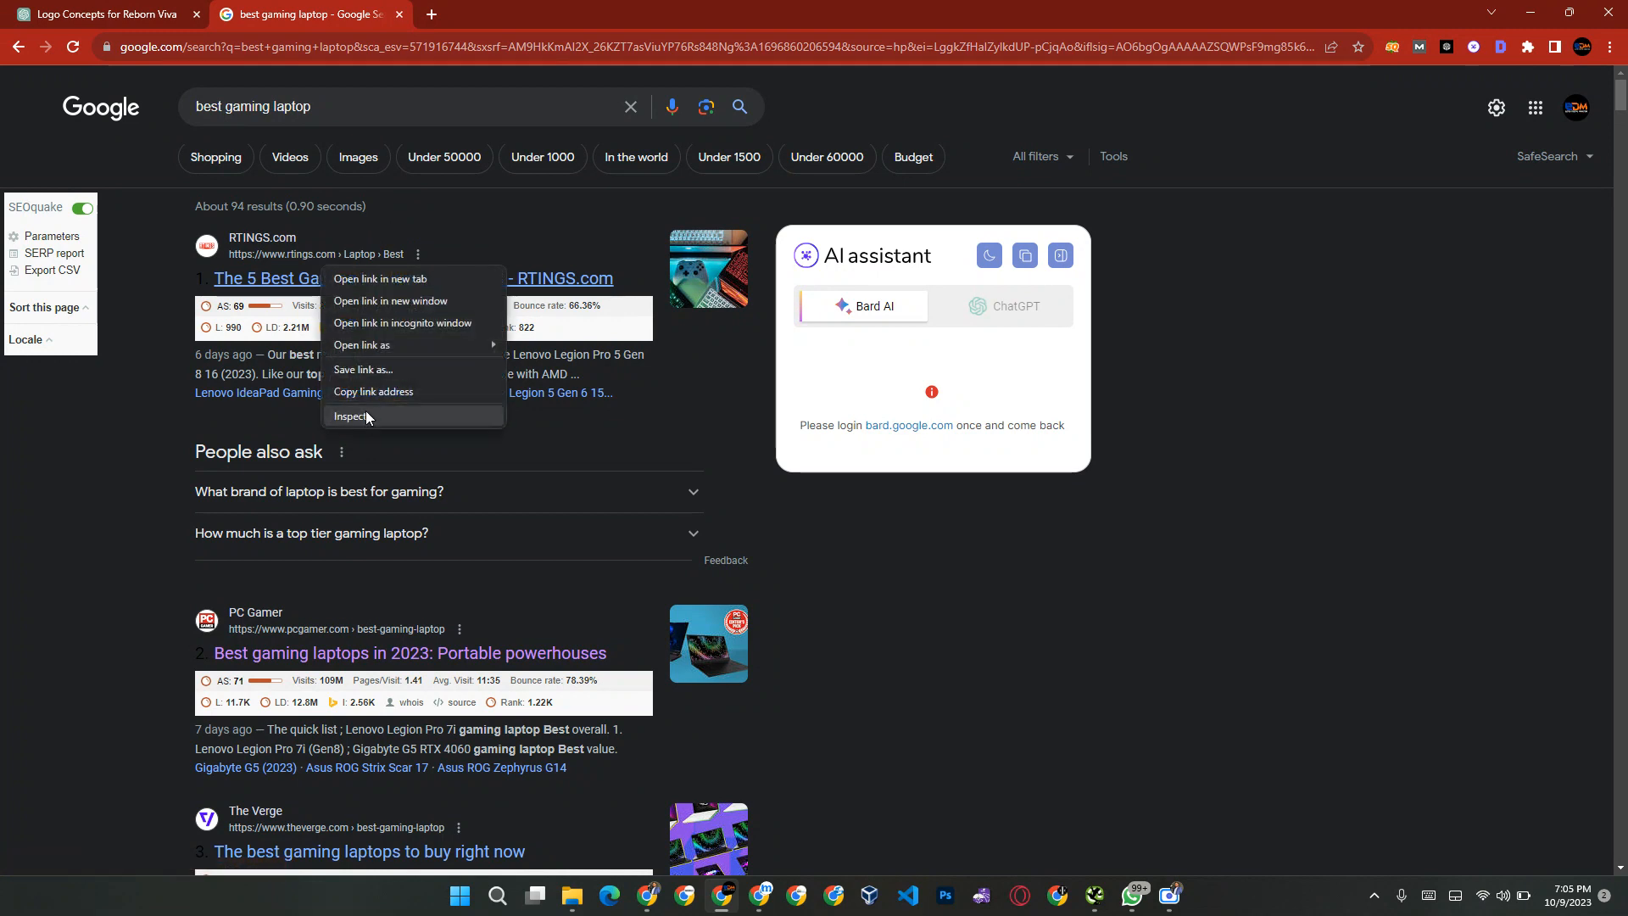
pyautogui.click(382, 390)
pyautogui.hotkey('alt', 'Tab')
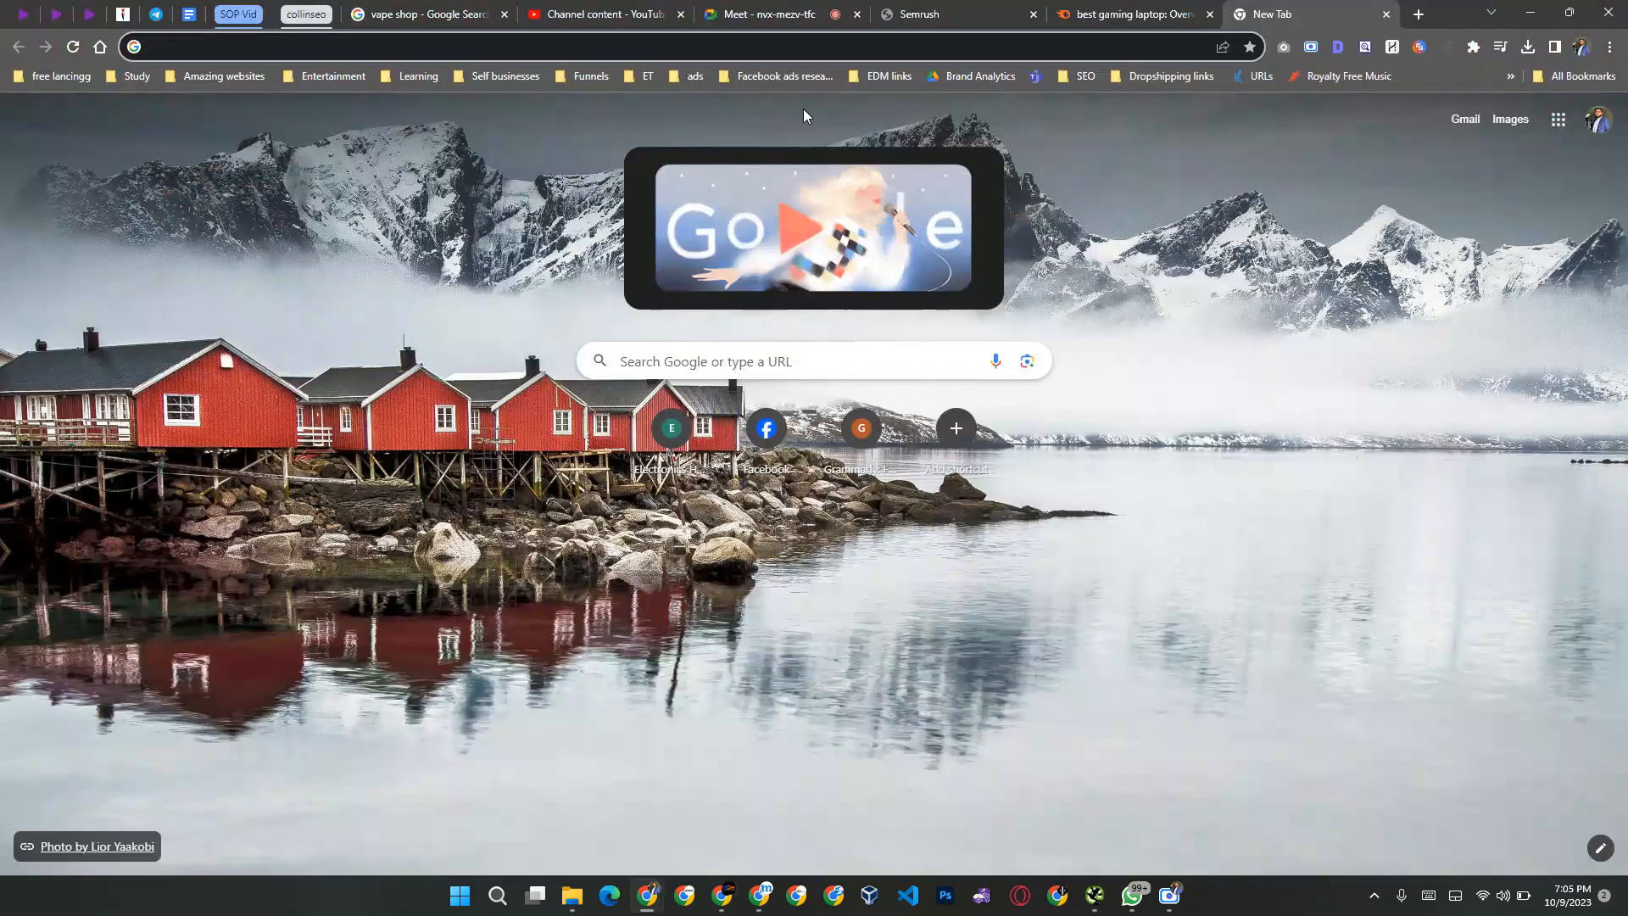
# Step: Close the blank tab, open Domain Overview in Semrush and enter the copied RTINGS.com gaming laptop page URL
pyautogui.hotkey('ctrl', 'w')
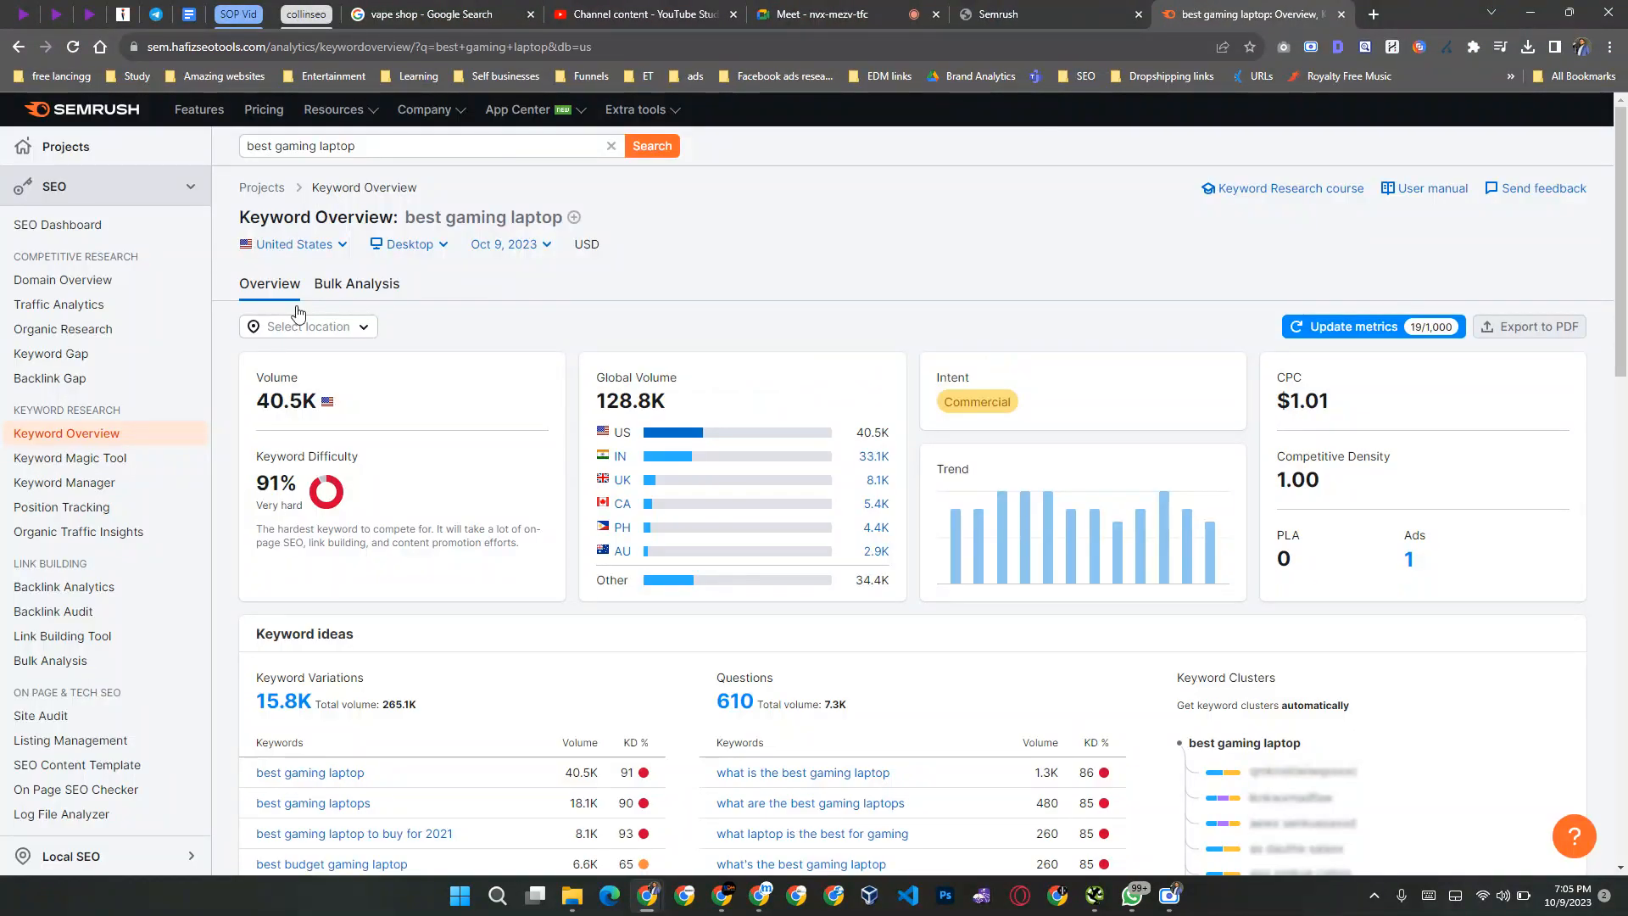
pyautogui.click(66, 289)
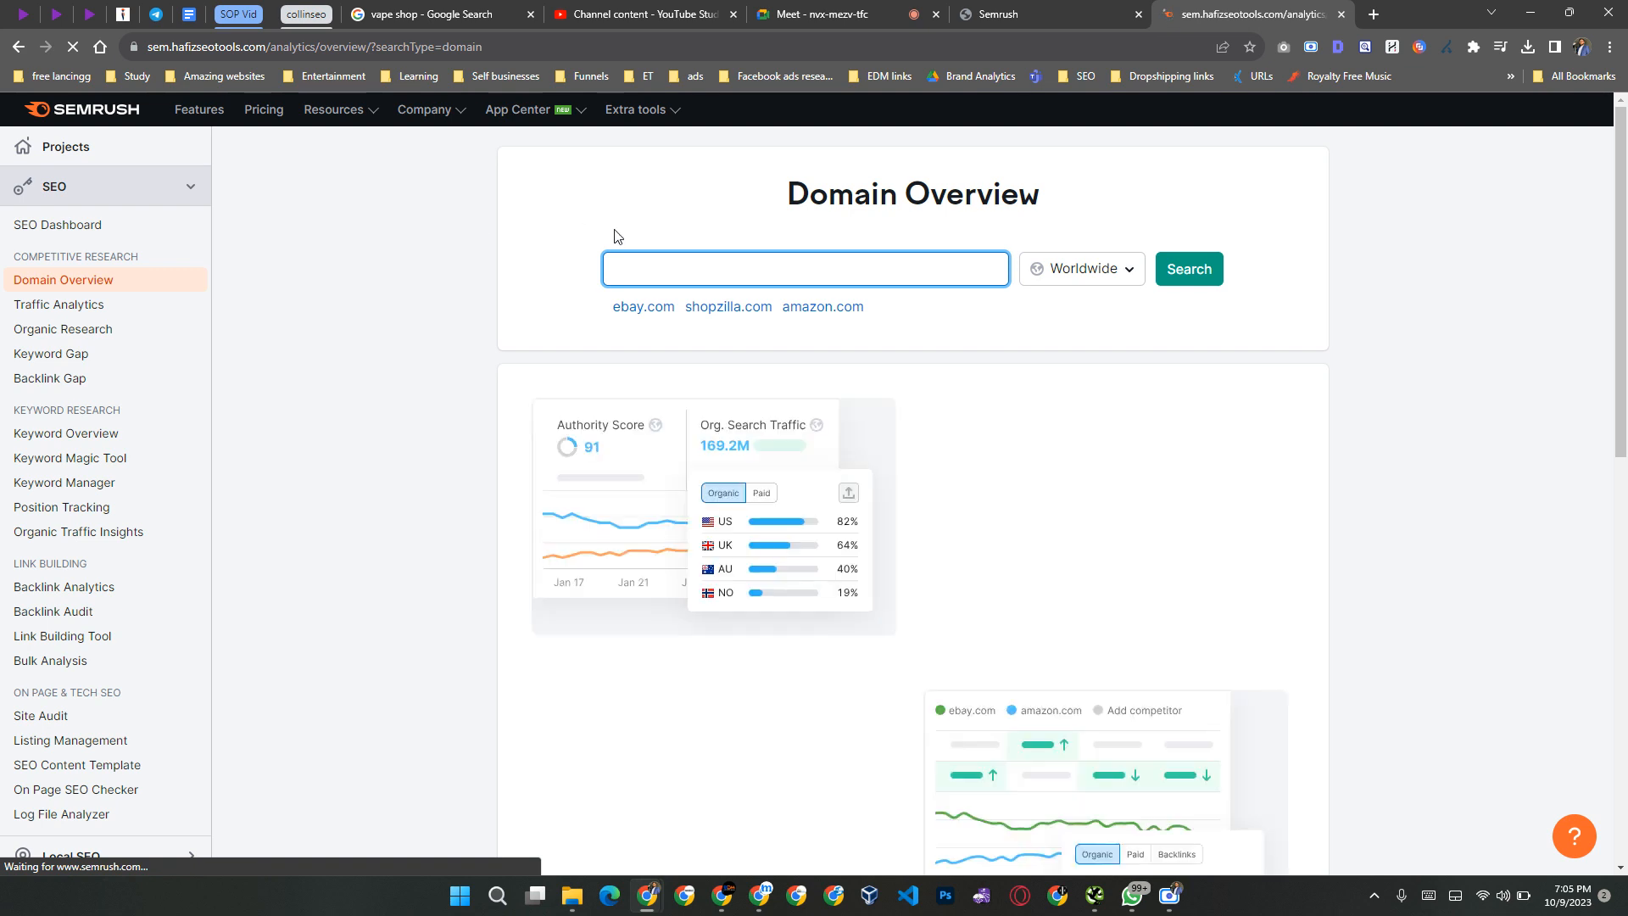
pyautogui.hotkey('ctrl', 'v')
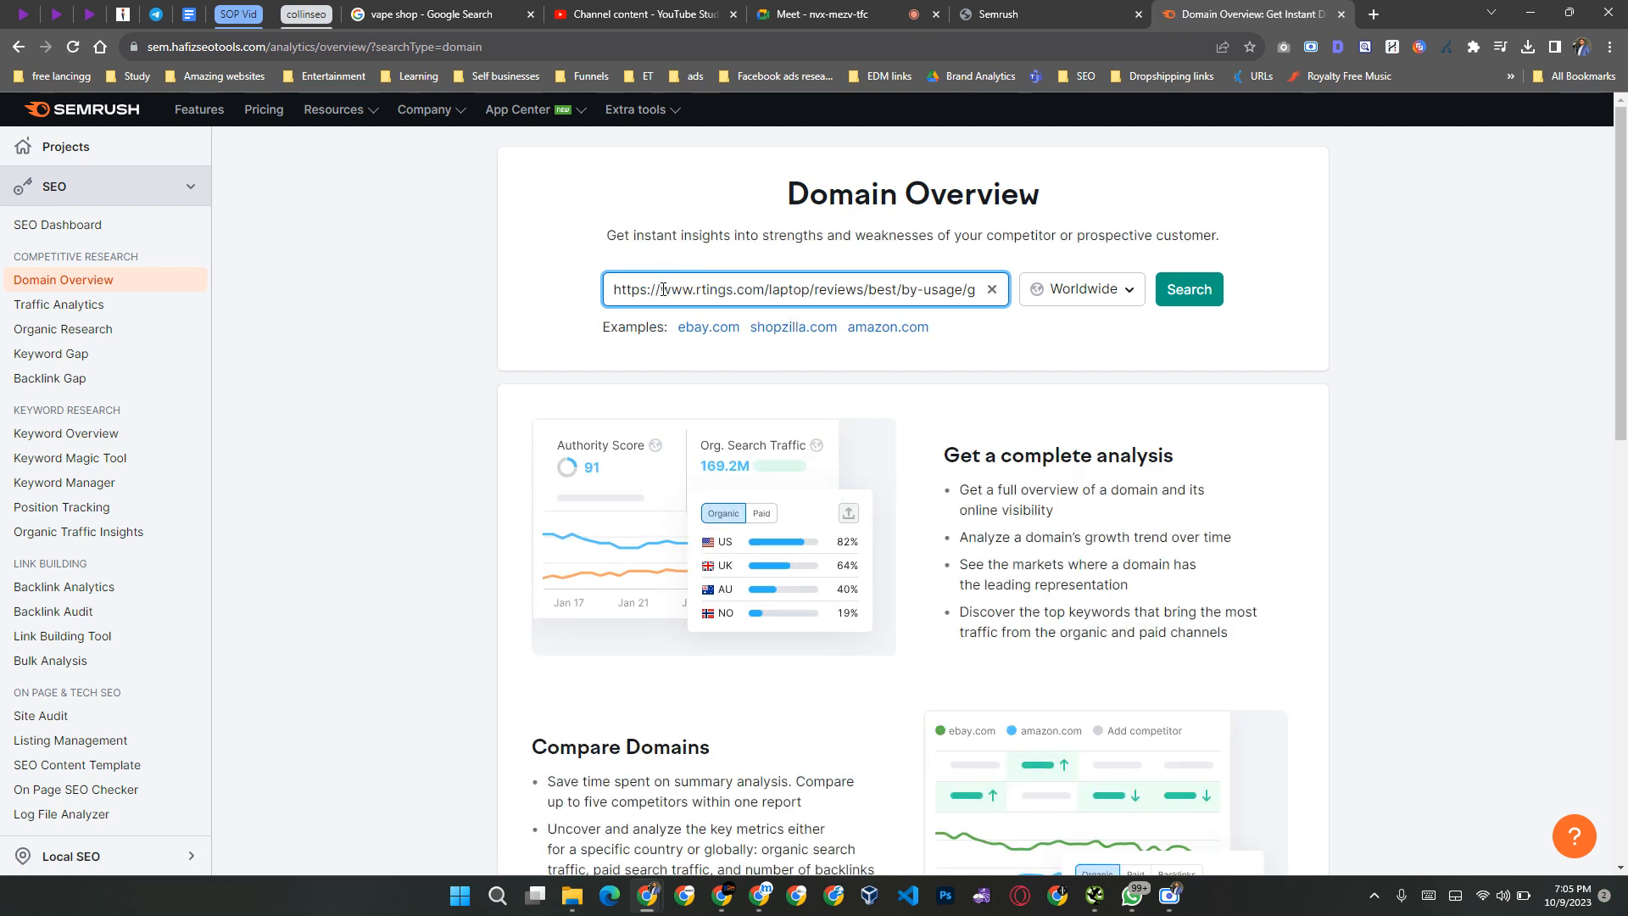
pyautogui.hotkey('ctrl', 'shift', 'Left')
pyautogui.hotkey('ctrl', 'shift', 'Left')
pyautogui.hotkey('ctrl', 'shift', 'Left')
pyautogui.hotkey('ctrl', 'shift', 'Left')
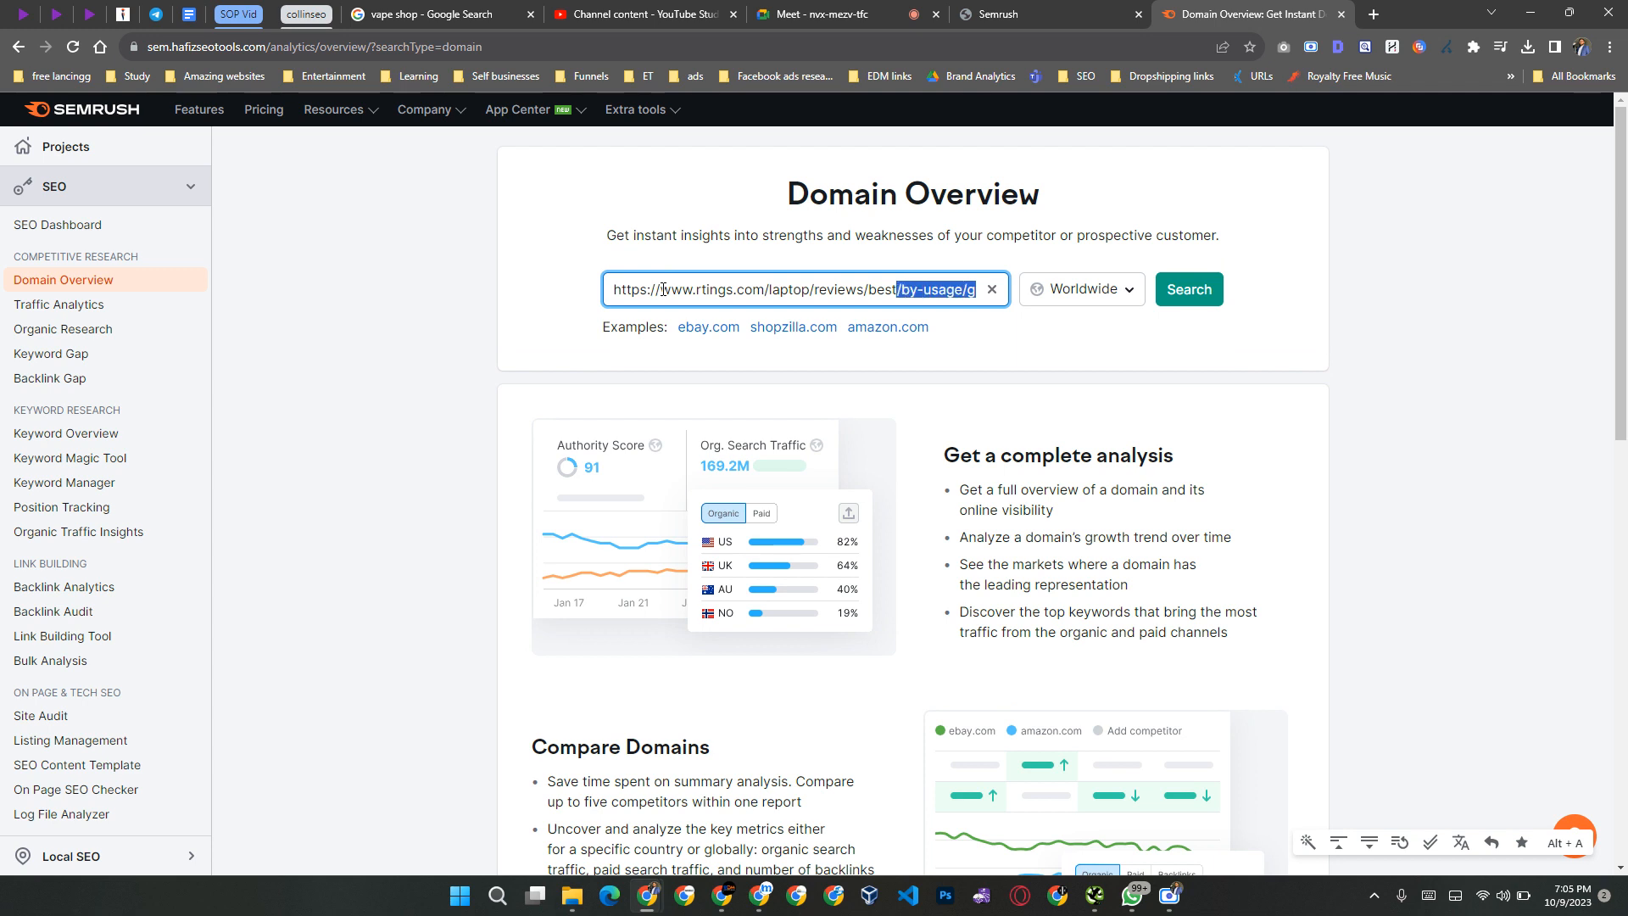
pyautogui.hotkey('ctrl', 'shift', 'Right')
pyautogui.hotkey('ctrl', 'Right')
pyautogui.hotkey('ctrl', 'Right')
pyautogui.hotkey('ctrl', 'Right')
pyautogui.hotkey('ctrl', 'Right')
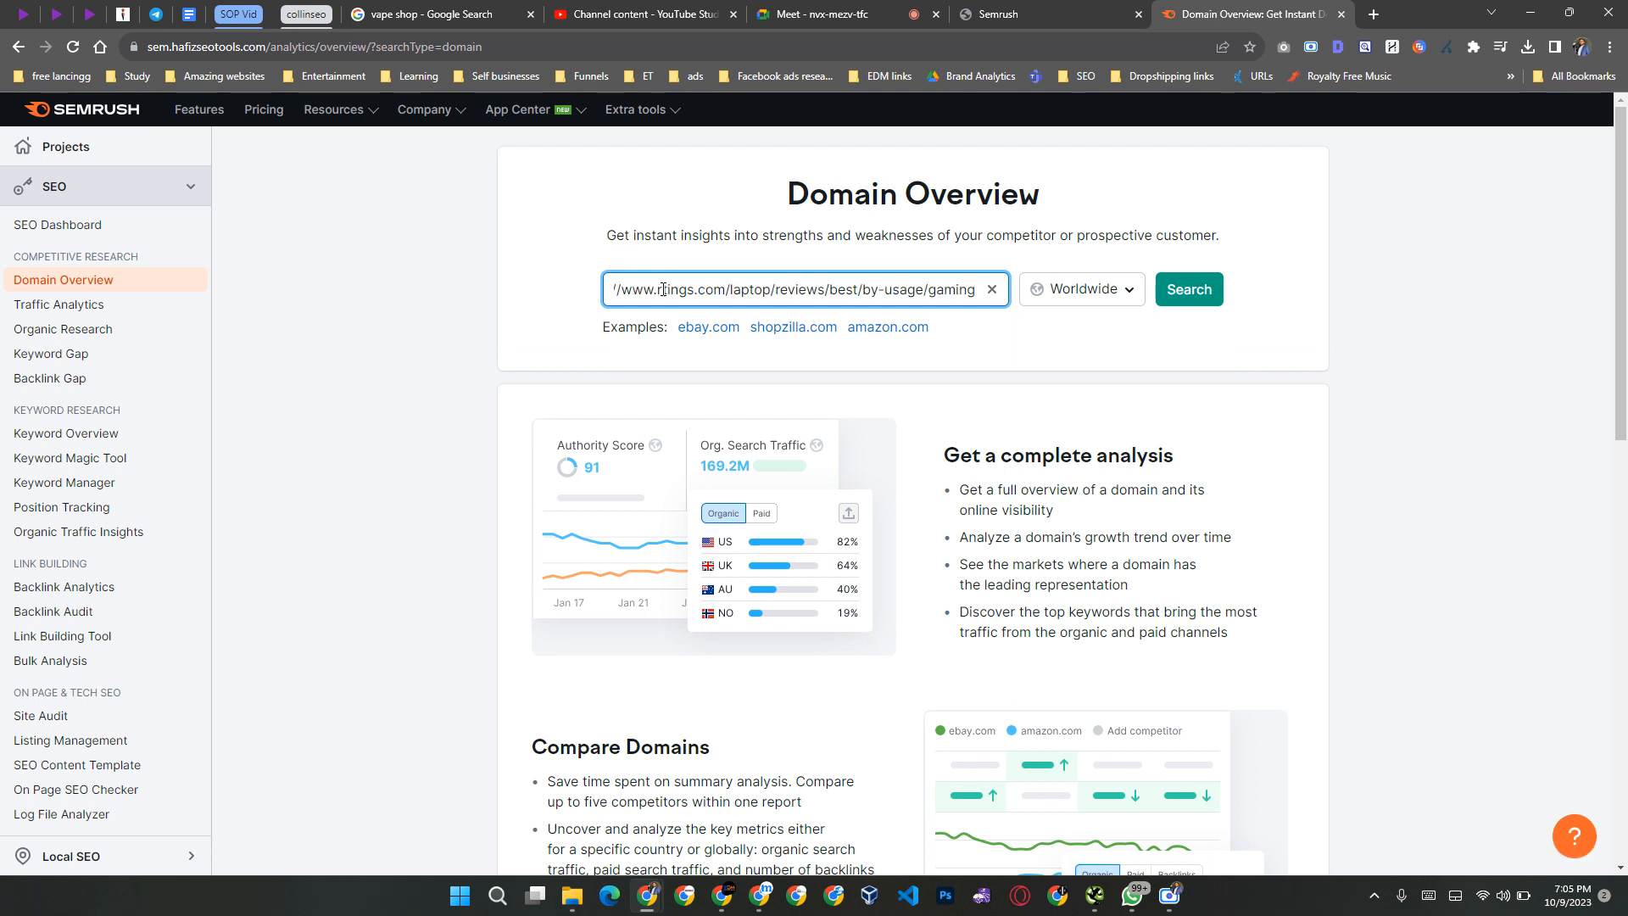
# Step: Open the RTINGS.com result from the Google results in a new tab and skim the article
pyautogui.hotkey('alt', 'Tab')
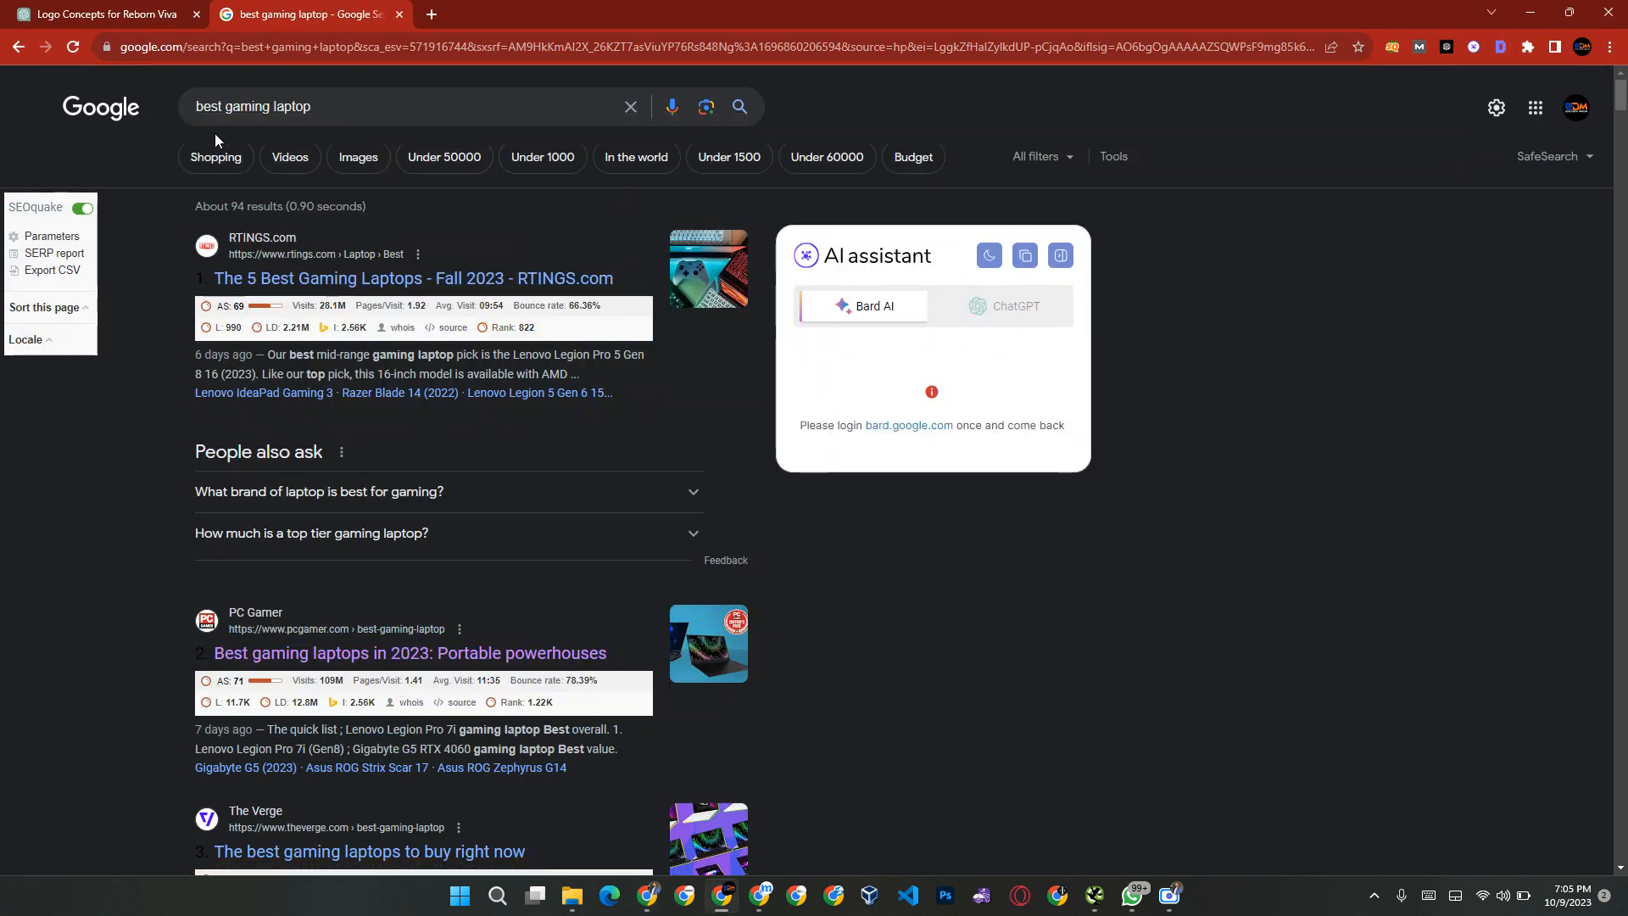
pyautogui.middleClick(346, 286)
pyautogui.click(582, 9)
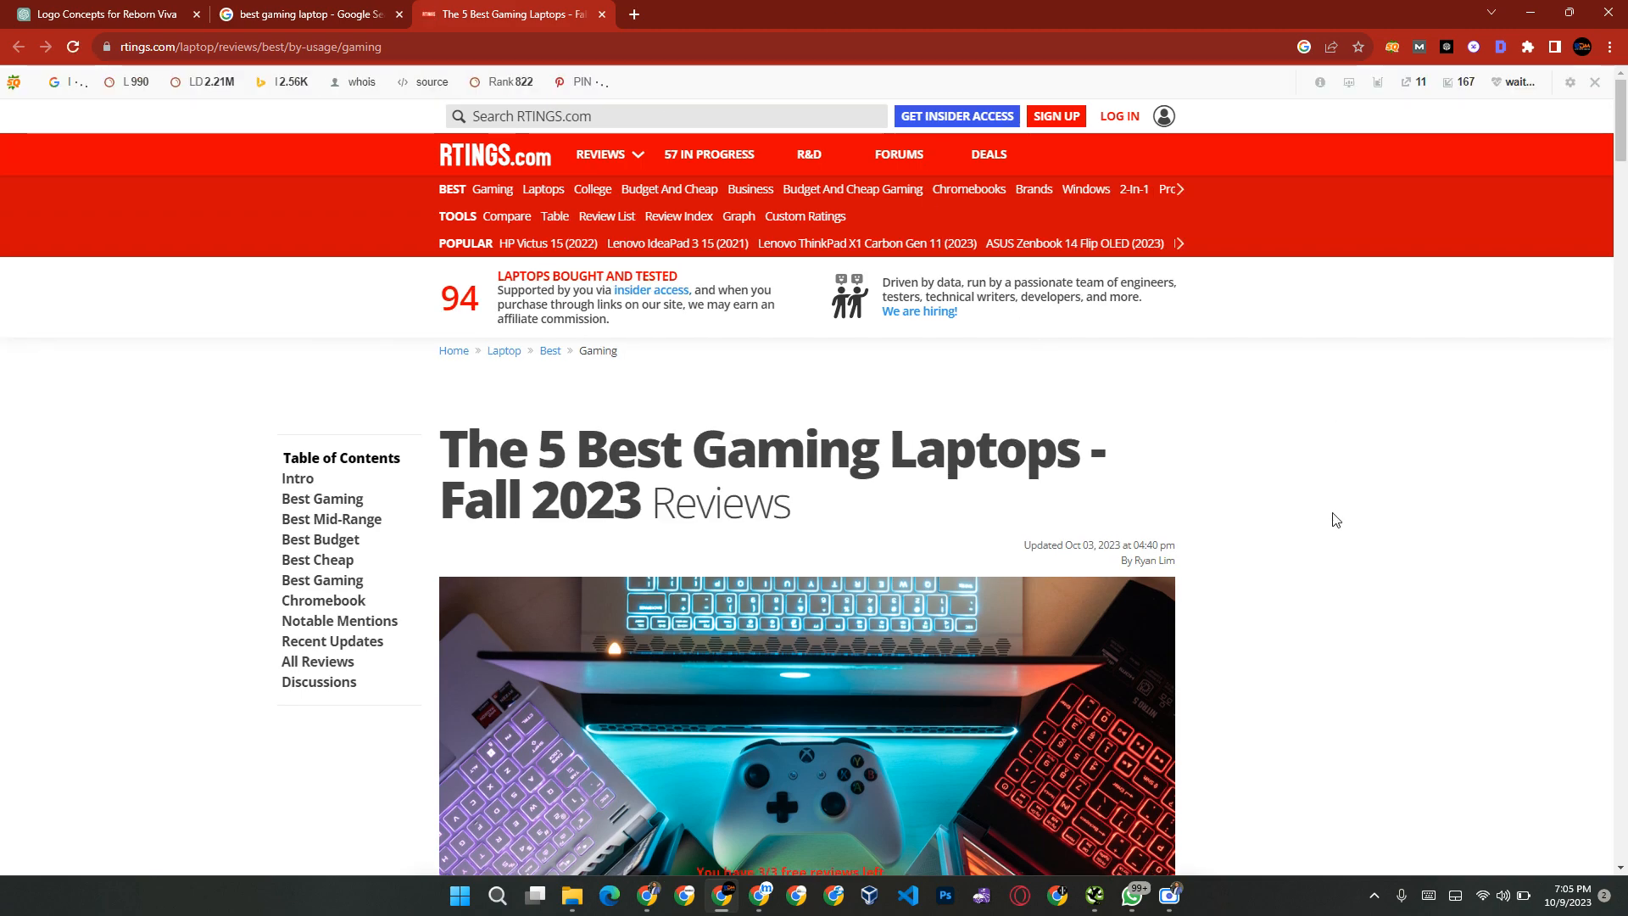
pyautogui.scroll(-3, 1336, 520)
pyautogui.scroll(-20, 1336, 520)
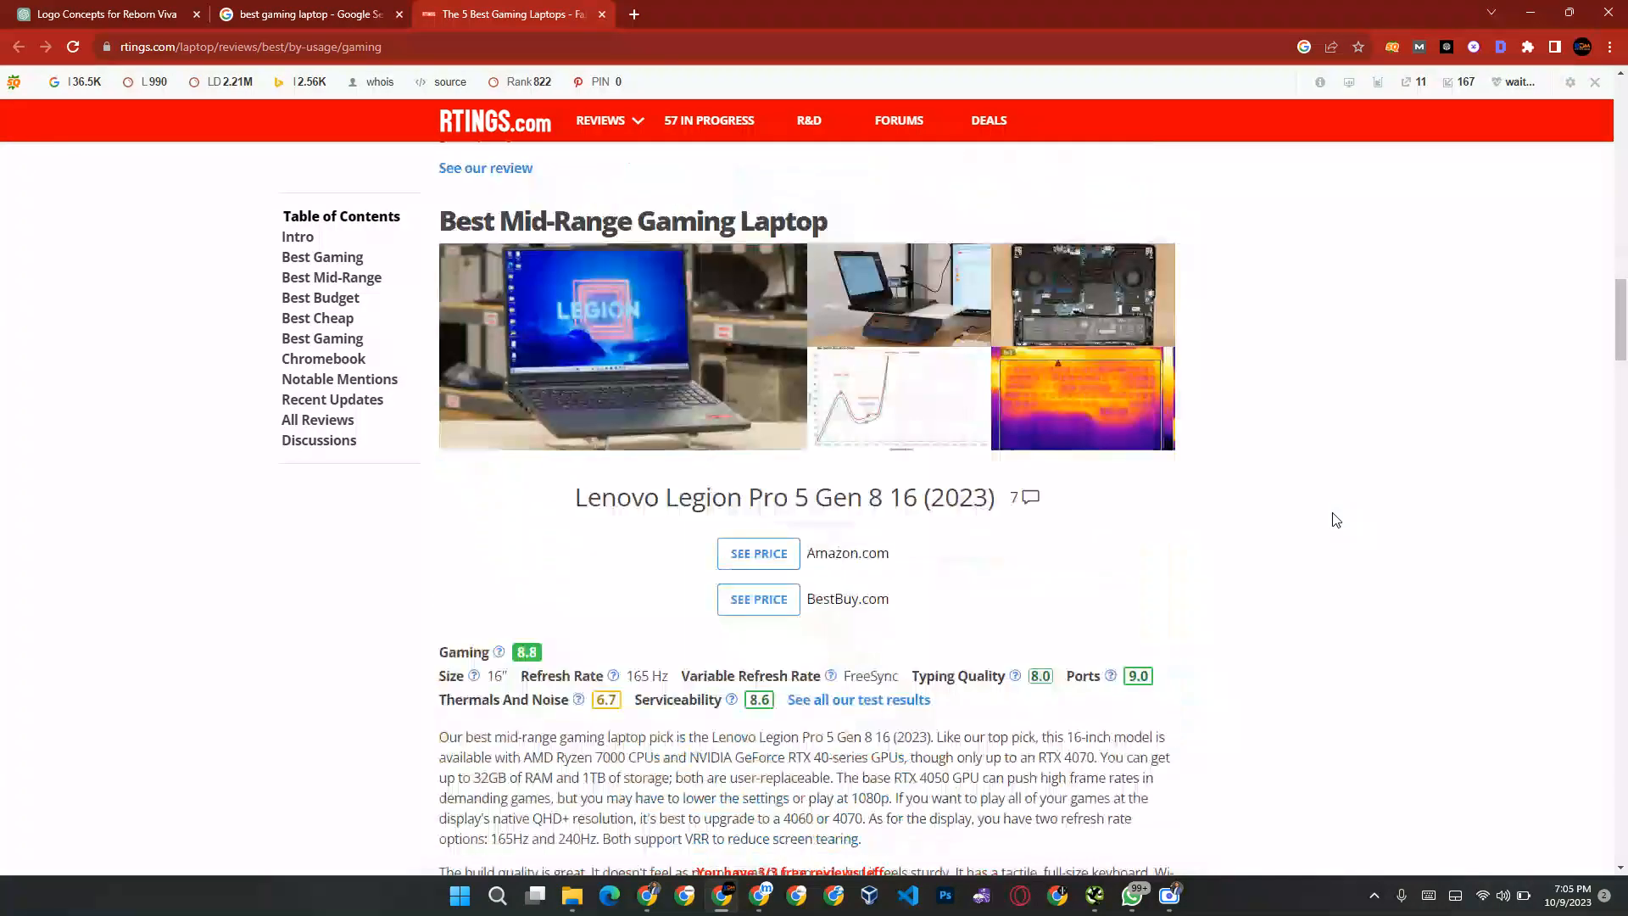
pyautogui.scroll(20, 1336, 520)
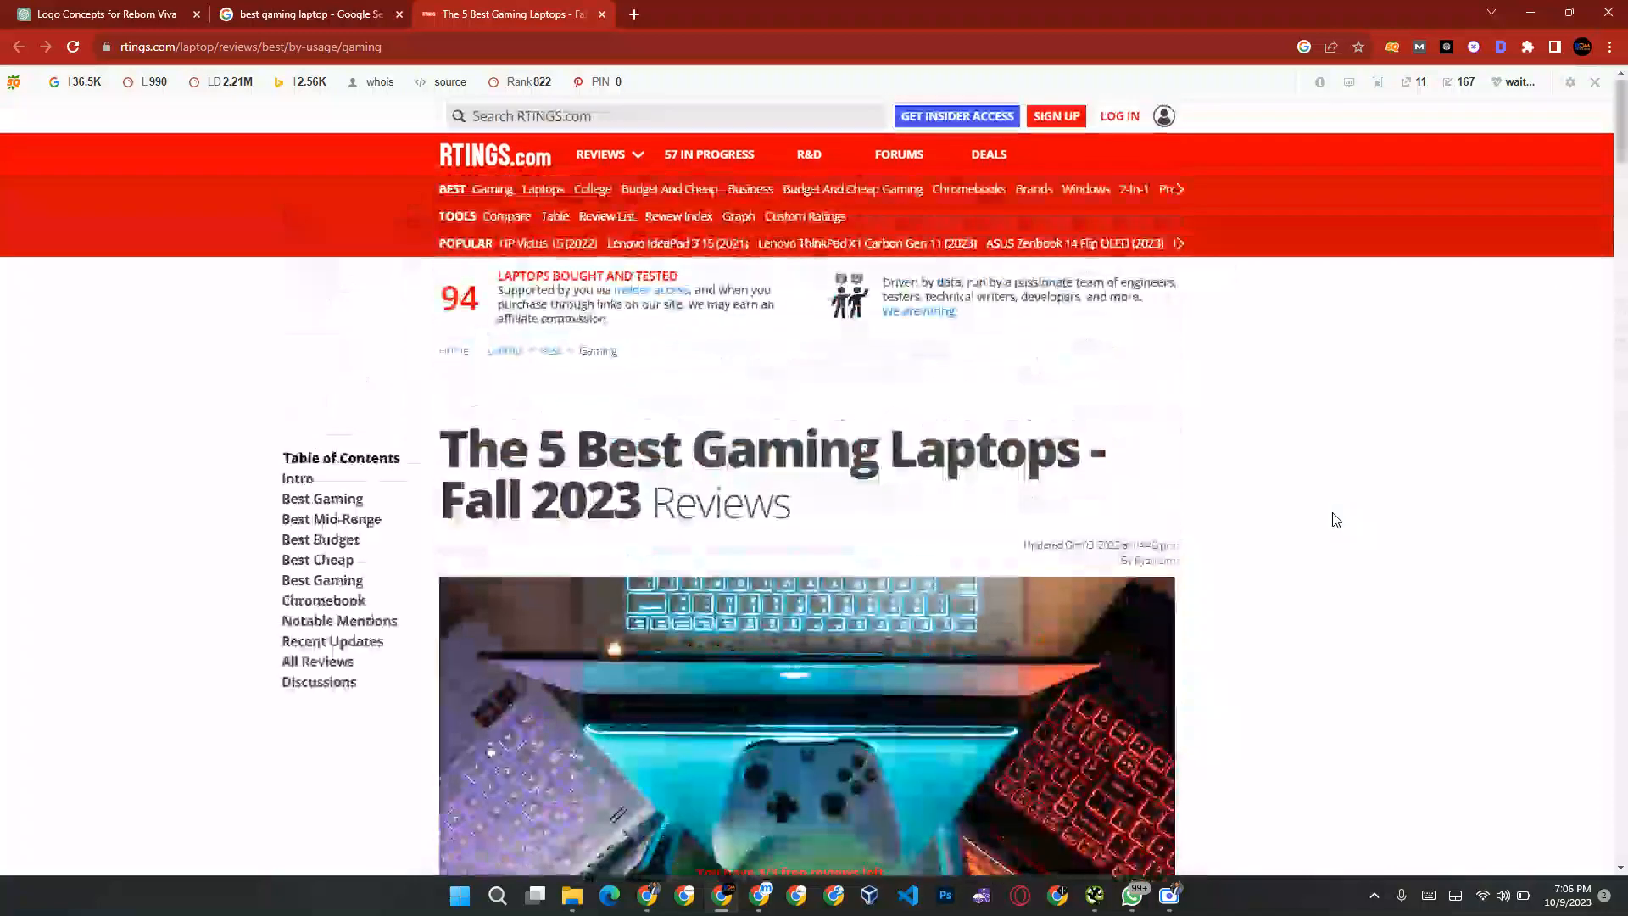
# Step: Return to Semrush and run the worldwide domain overview for the entered RTINGS.com page URL
pyautogui.hotkey('alt', 'Tab')
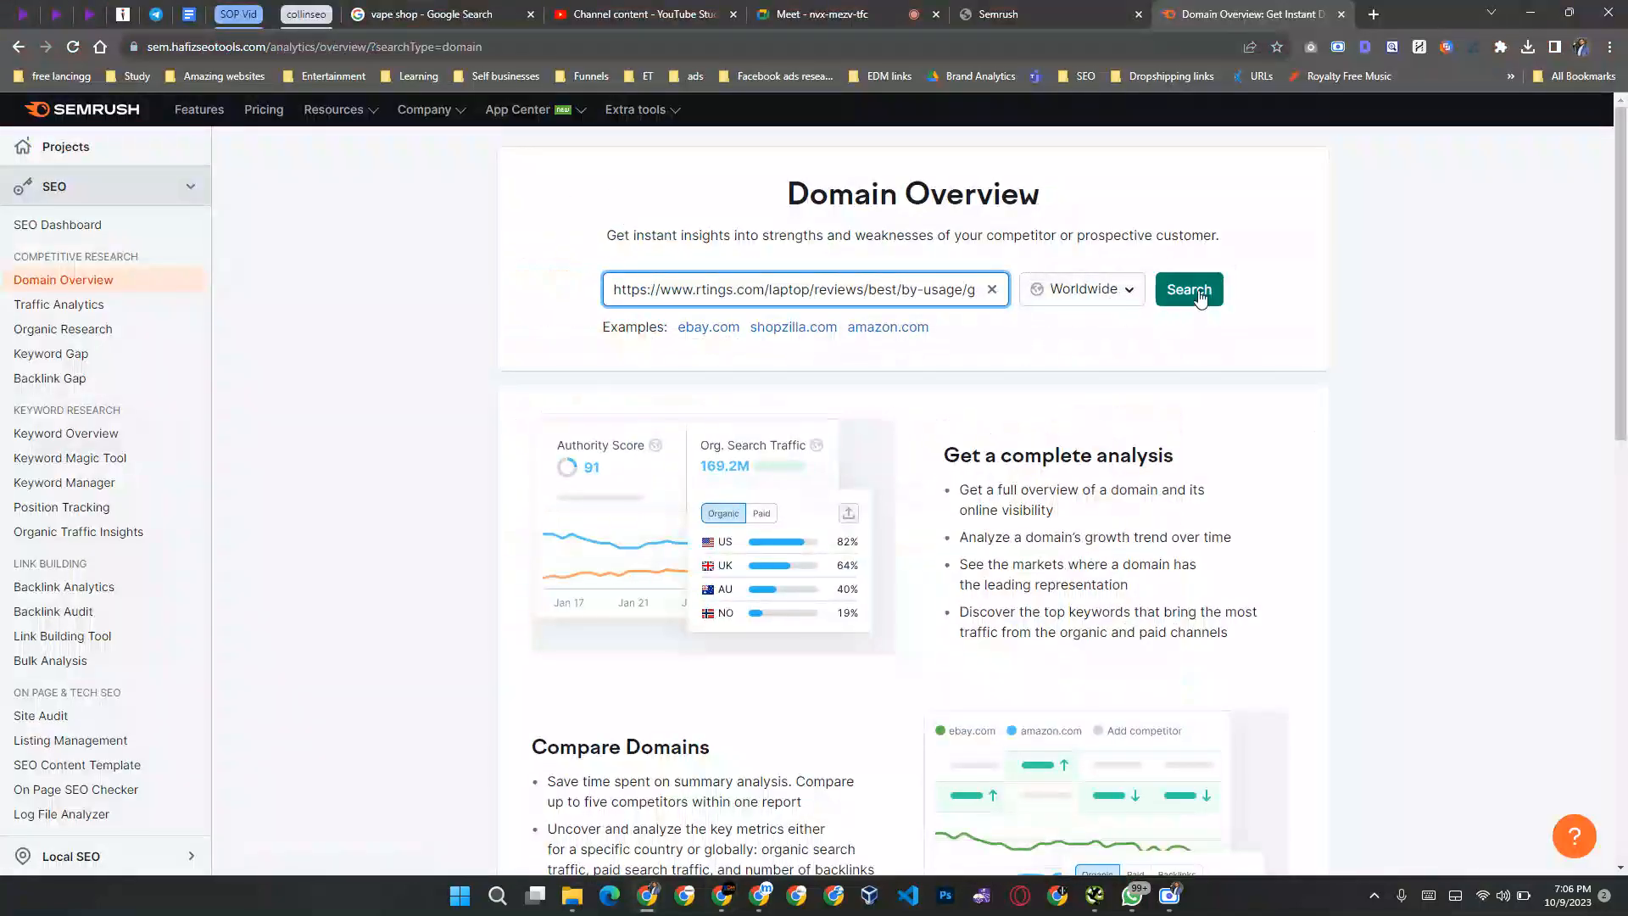
pyautogui.hotkey('alt', 'Tab')
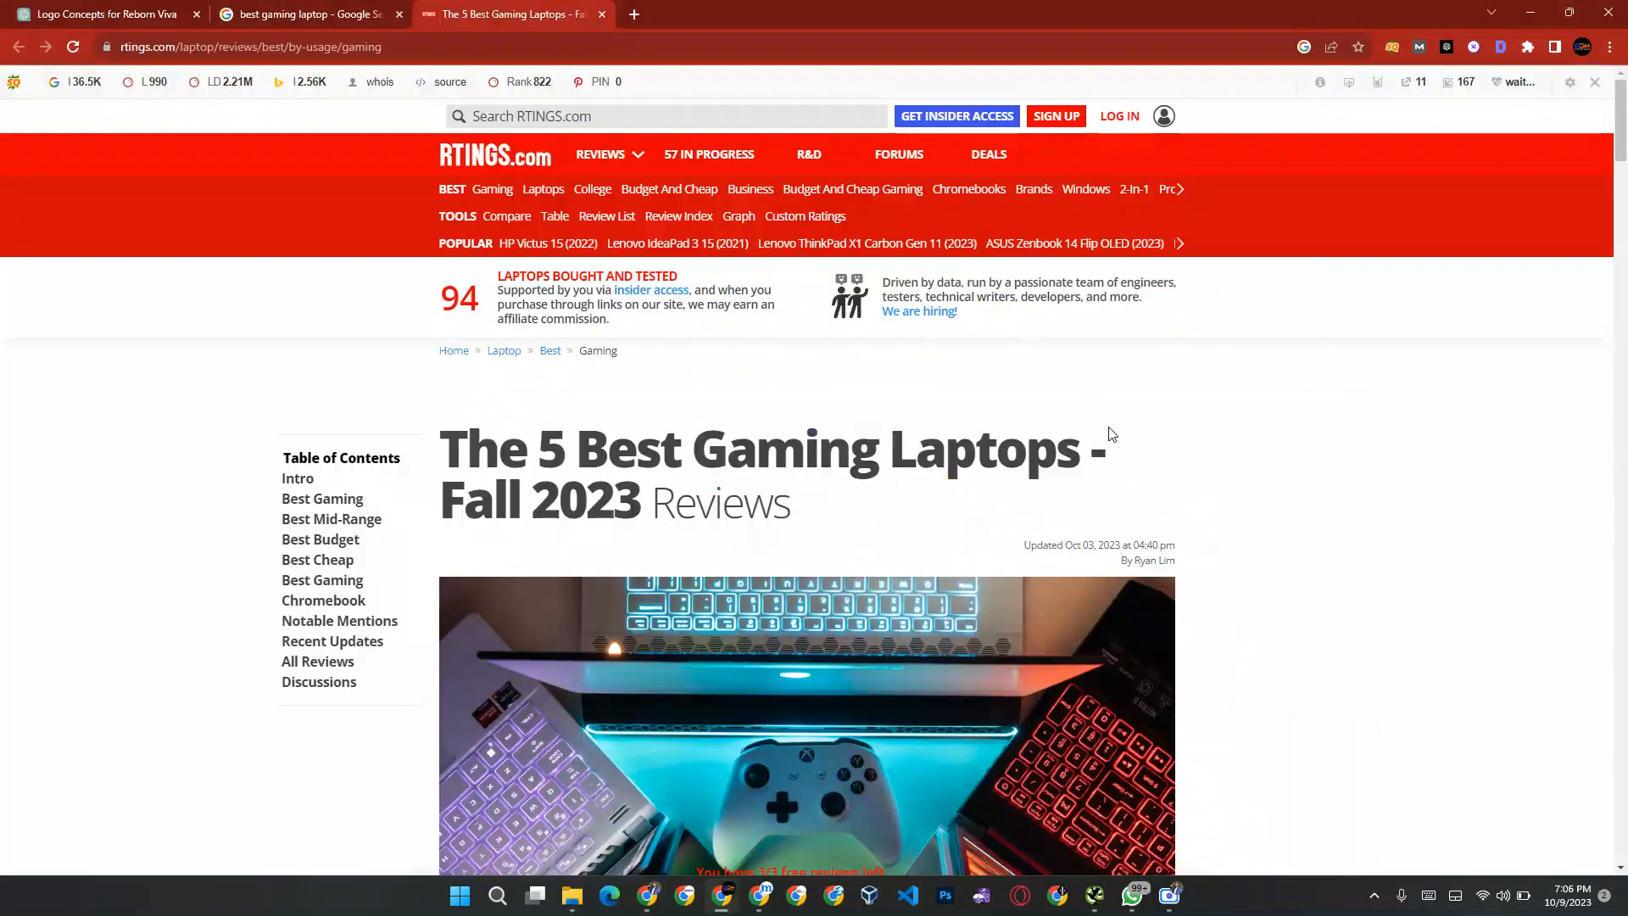
pyautogui.press('XF86MonBrightnessUp')
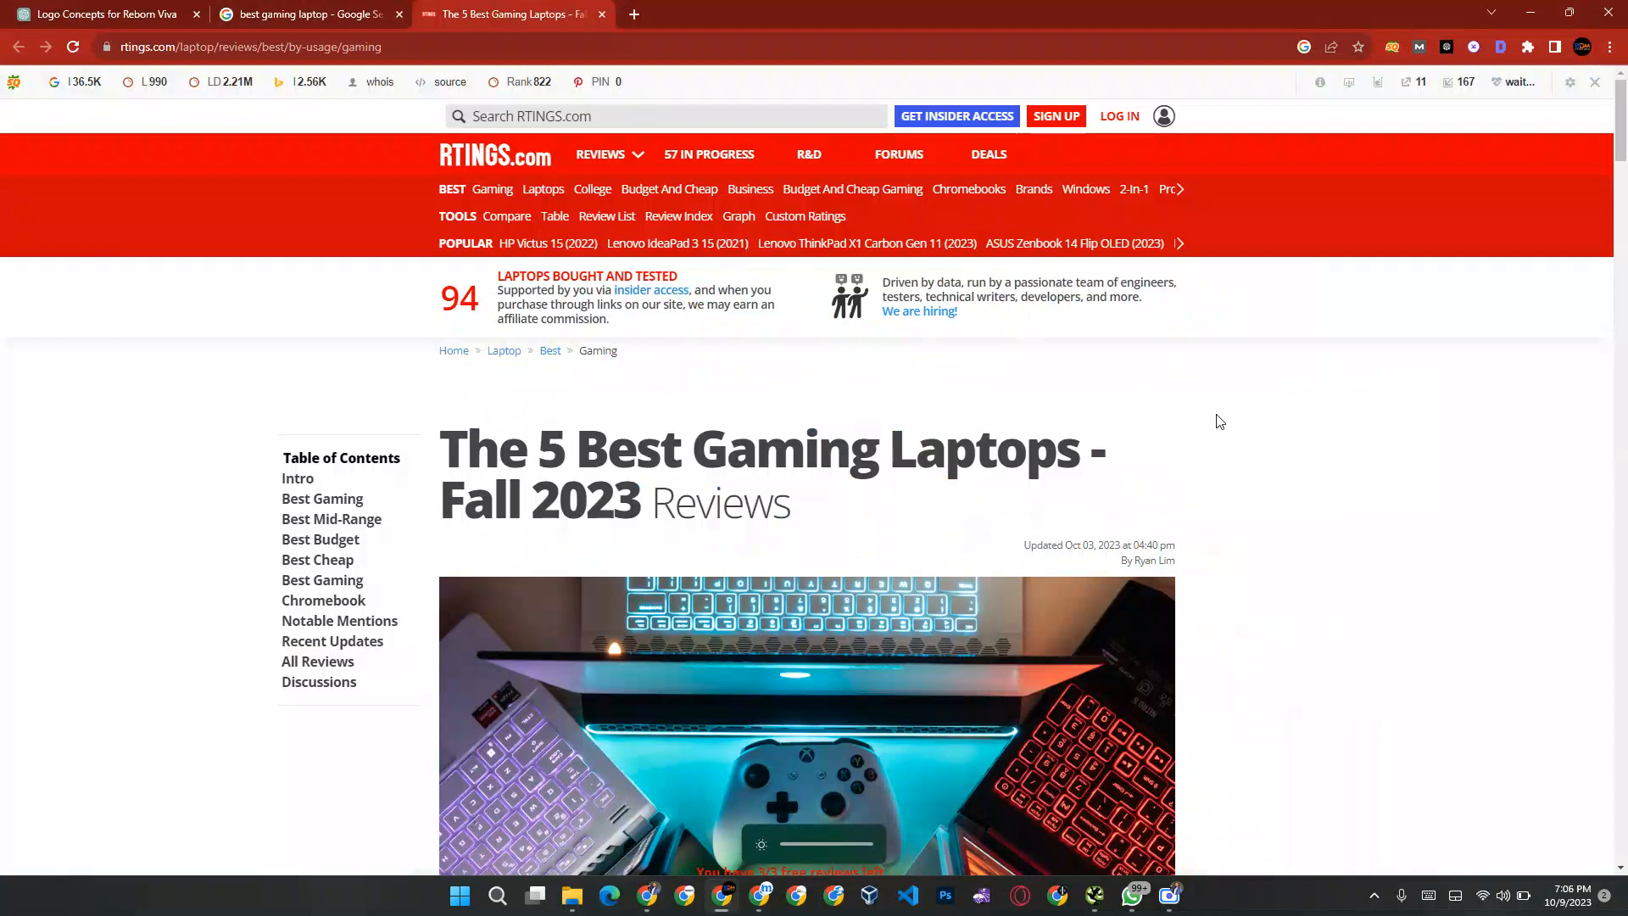
pyautogui.hotkey('alt', 'Tab')
pyautogui.click(1184, 303)
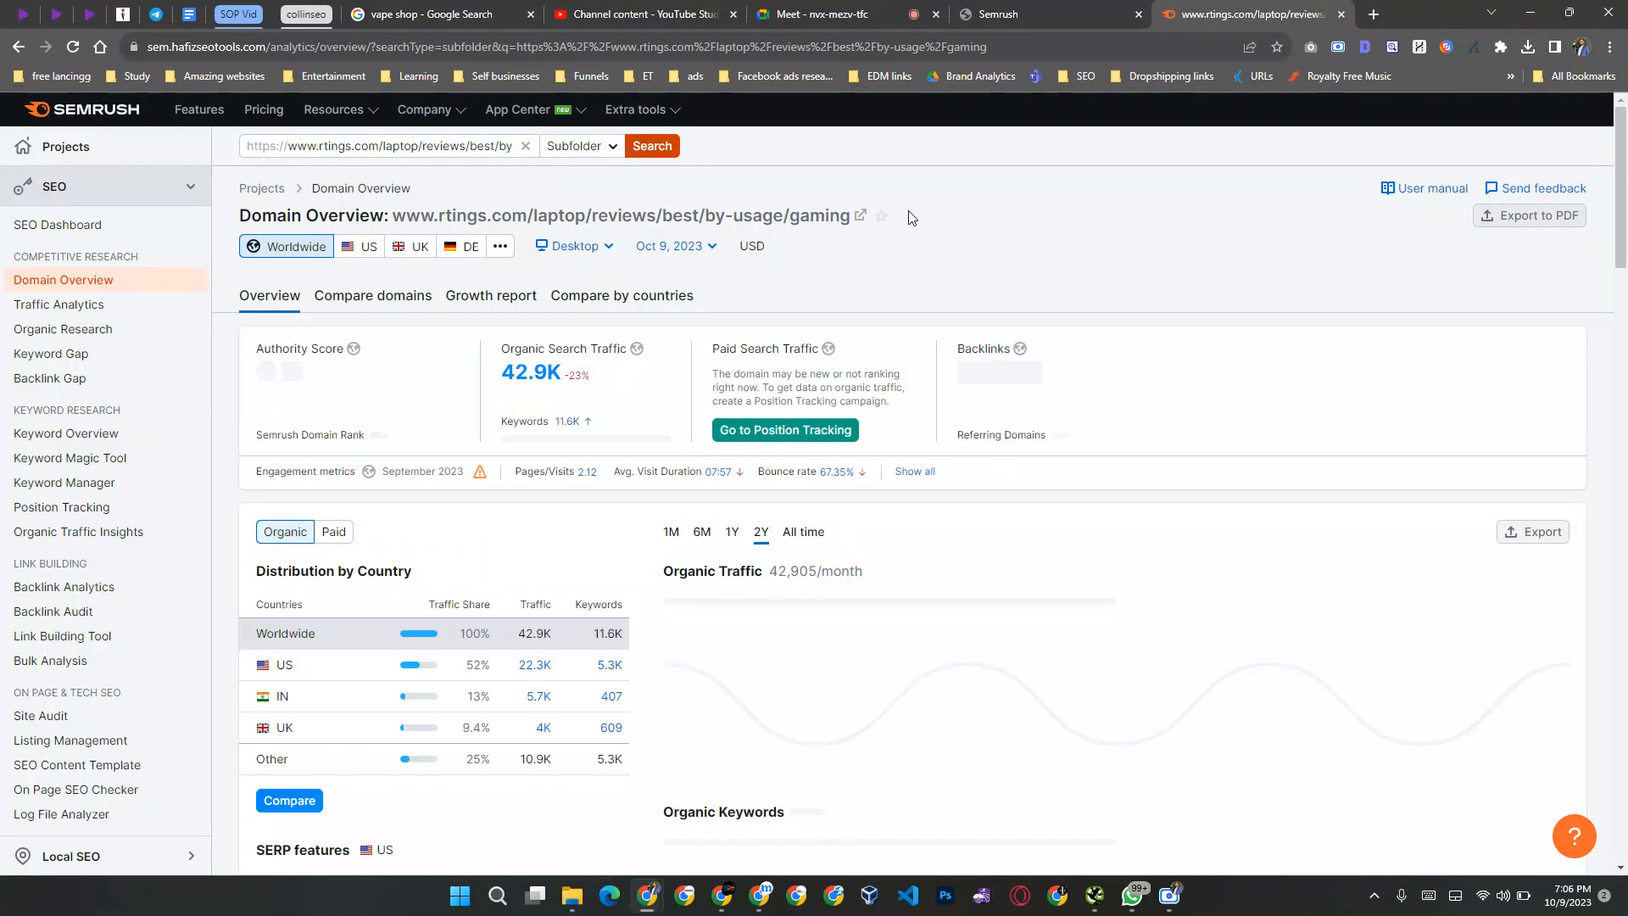
# Step: Switch back to the RTINGS.com article and review its introduction and first laptop recommendation
pyautogui.hotkey('alt', 'Tab')
pyautogui.scroll(-12, 1323, 447)
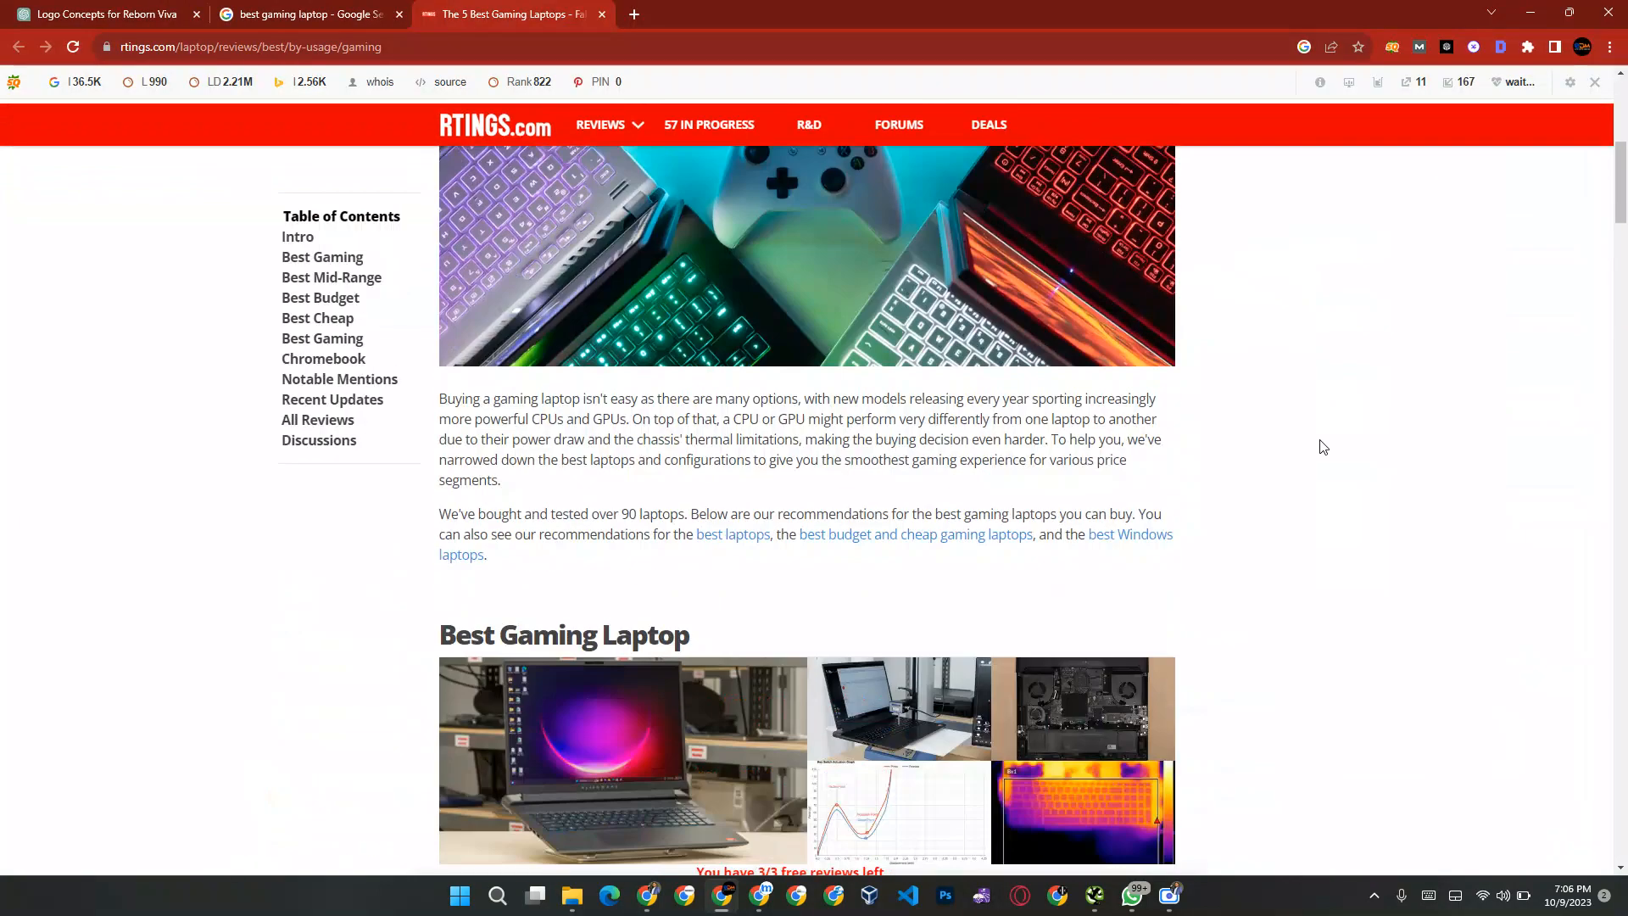
pyautogui.scroll(-3, 1323, 447)
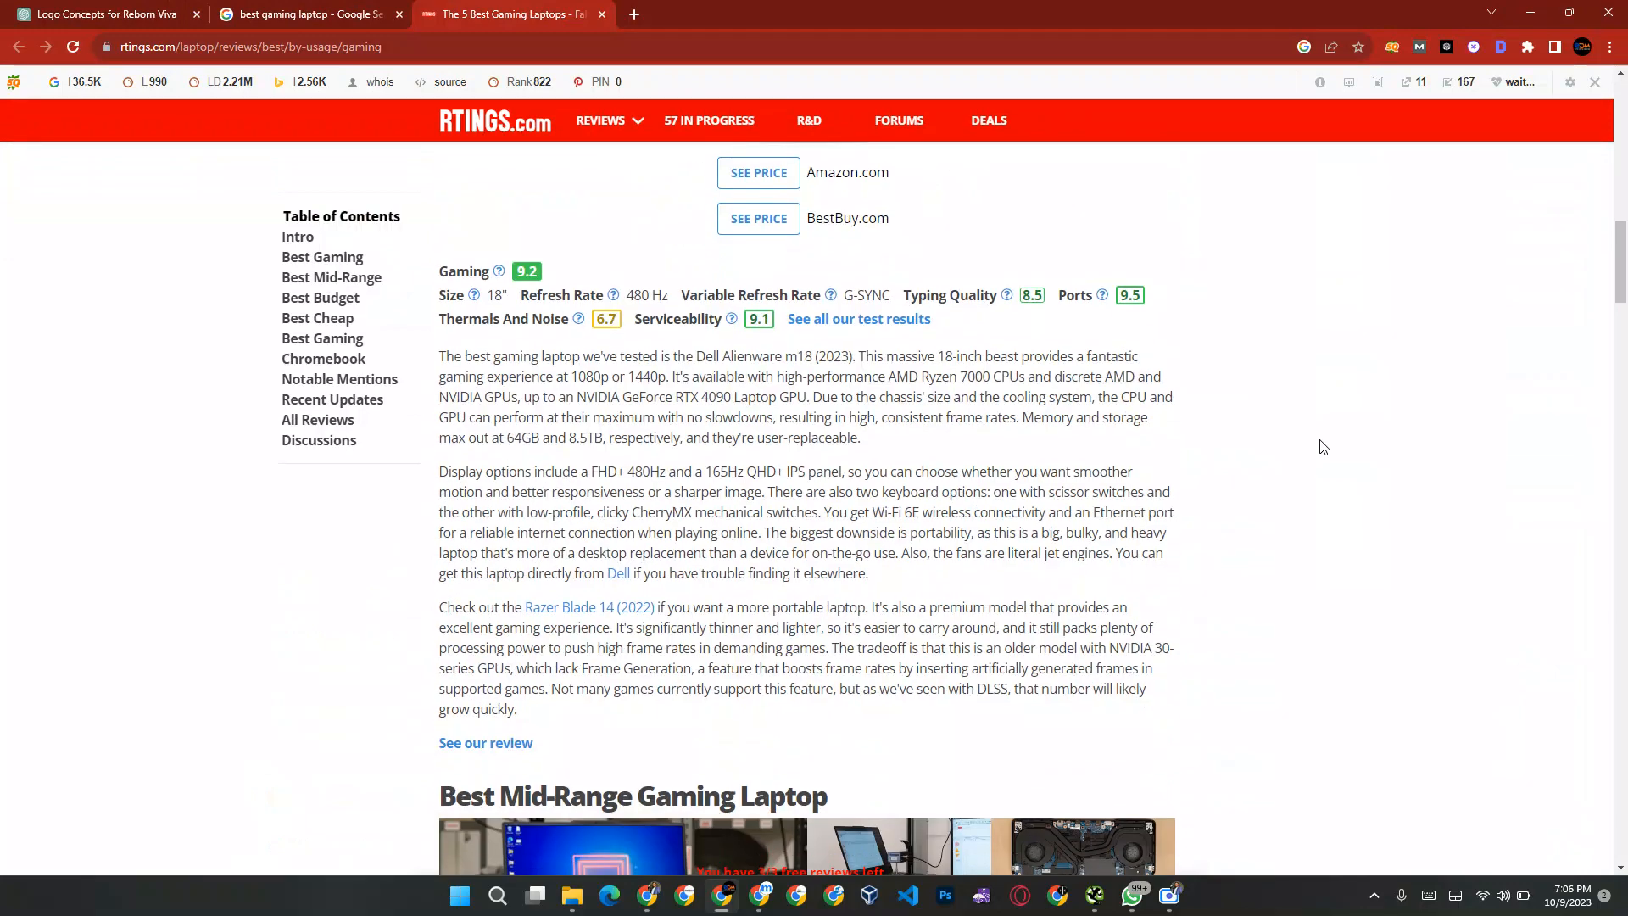
pyautogui.scroll(15, 1323, 447)
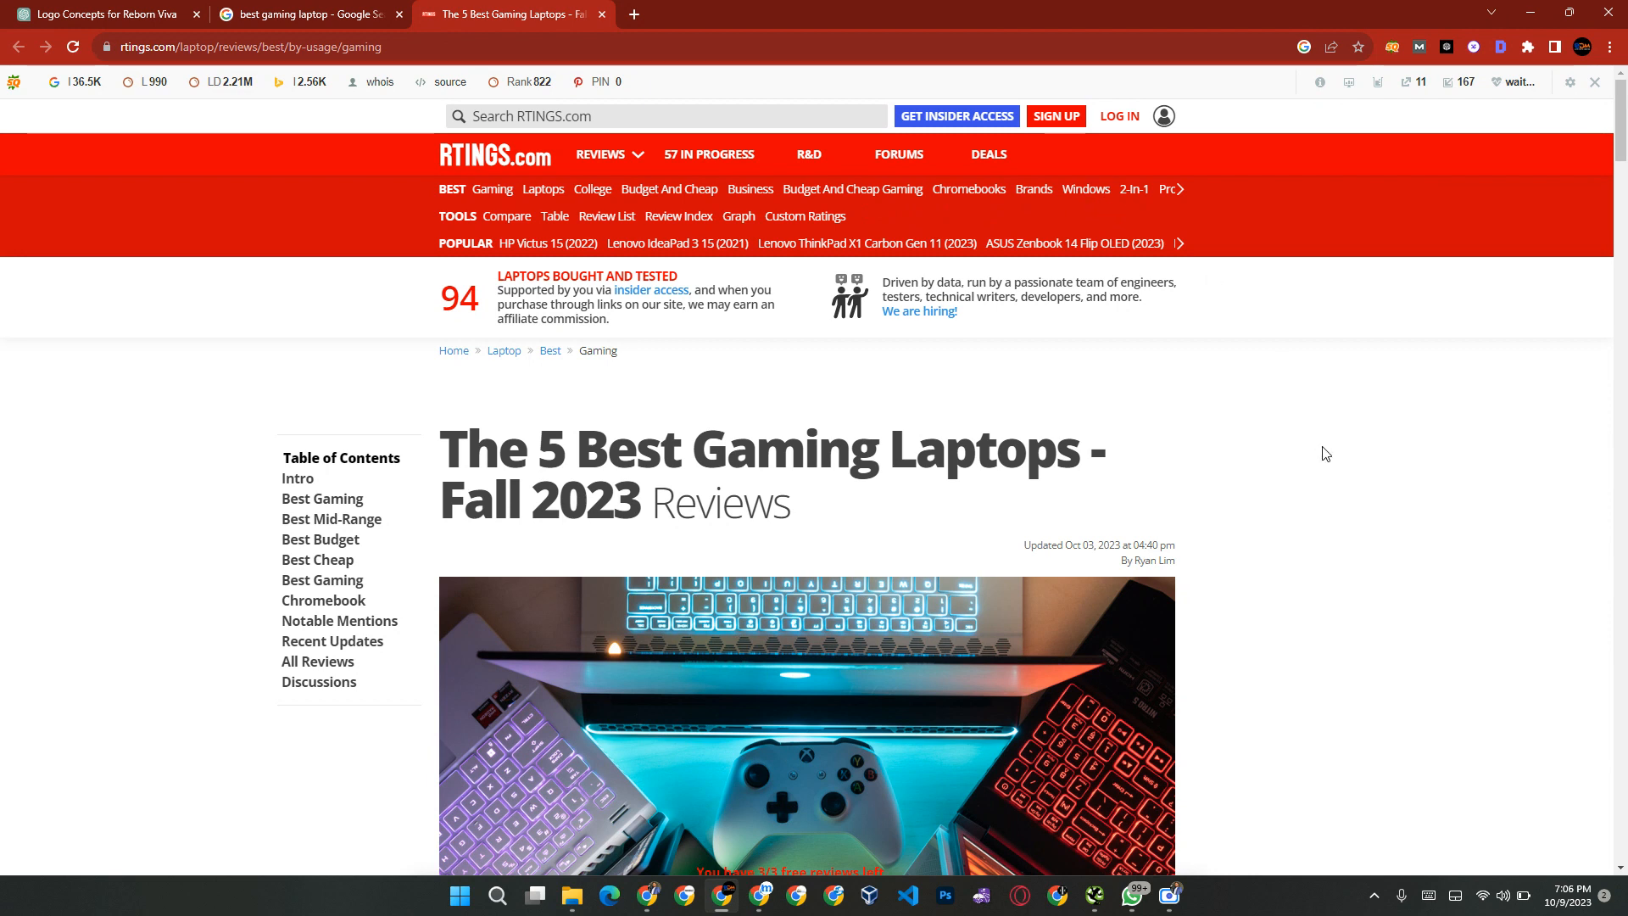
# Step: Return to the page's domain overview and open the detailed list of its top organic keywords in the US
pyautogui.hotkey('alt', 'Tab')
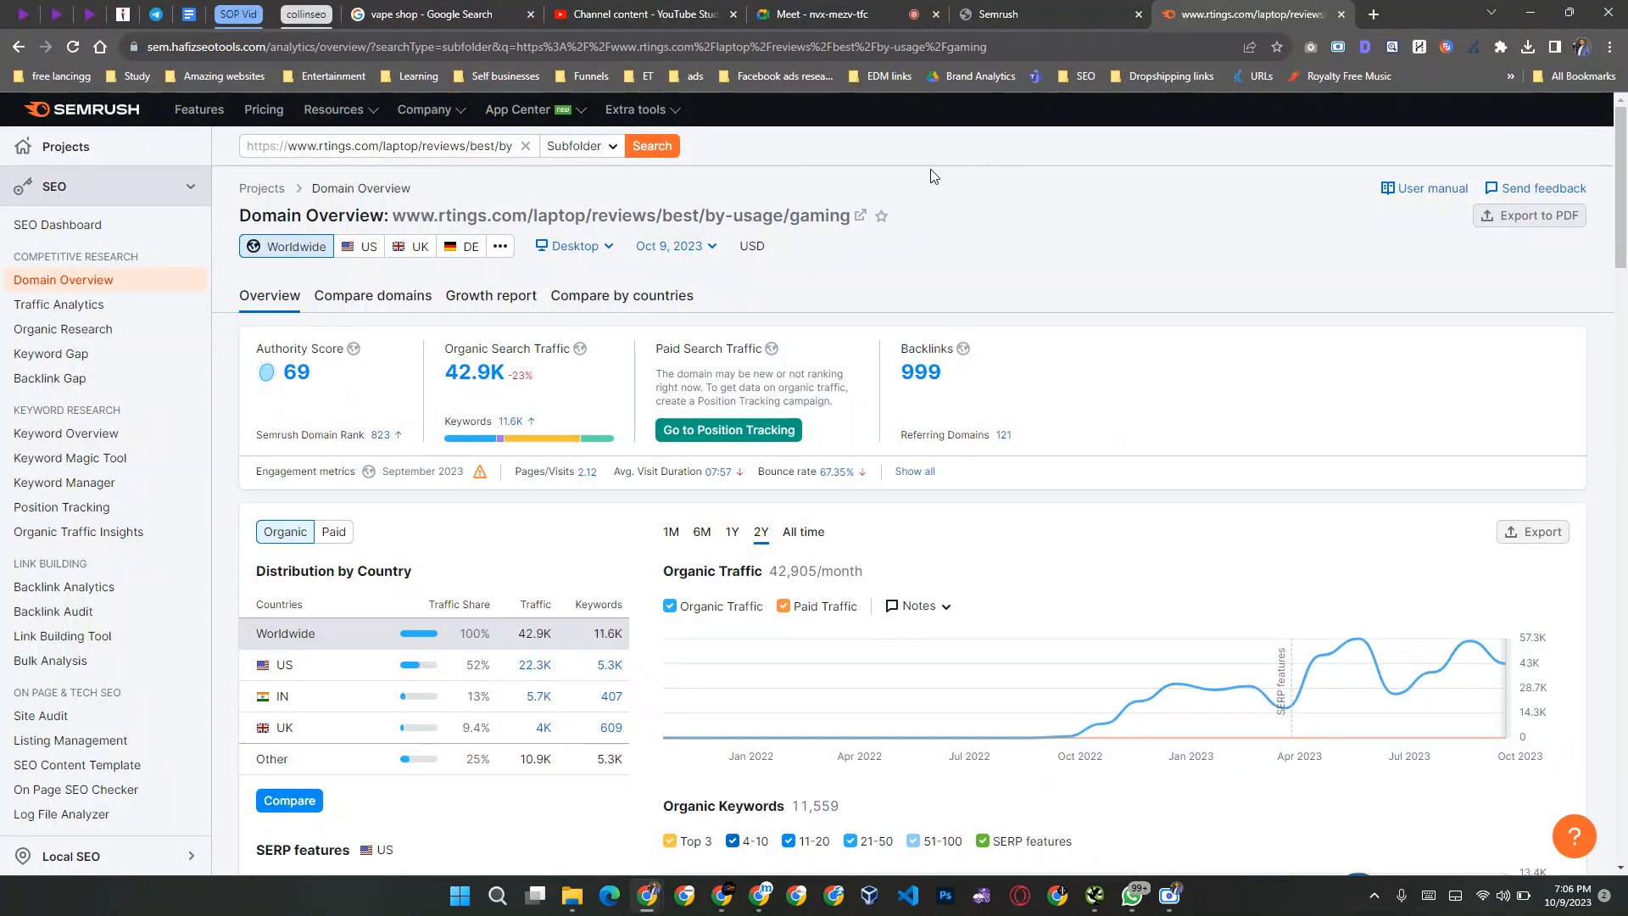
pyautogui.scroll(-2, 1116, 188)
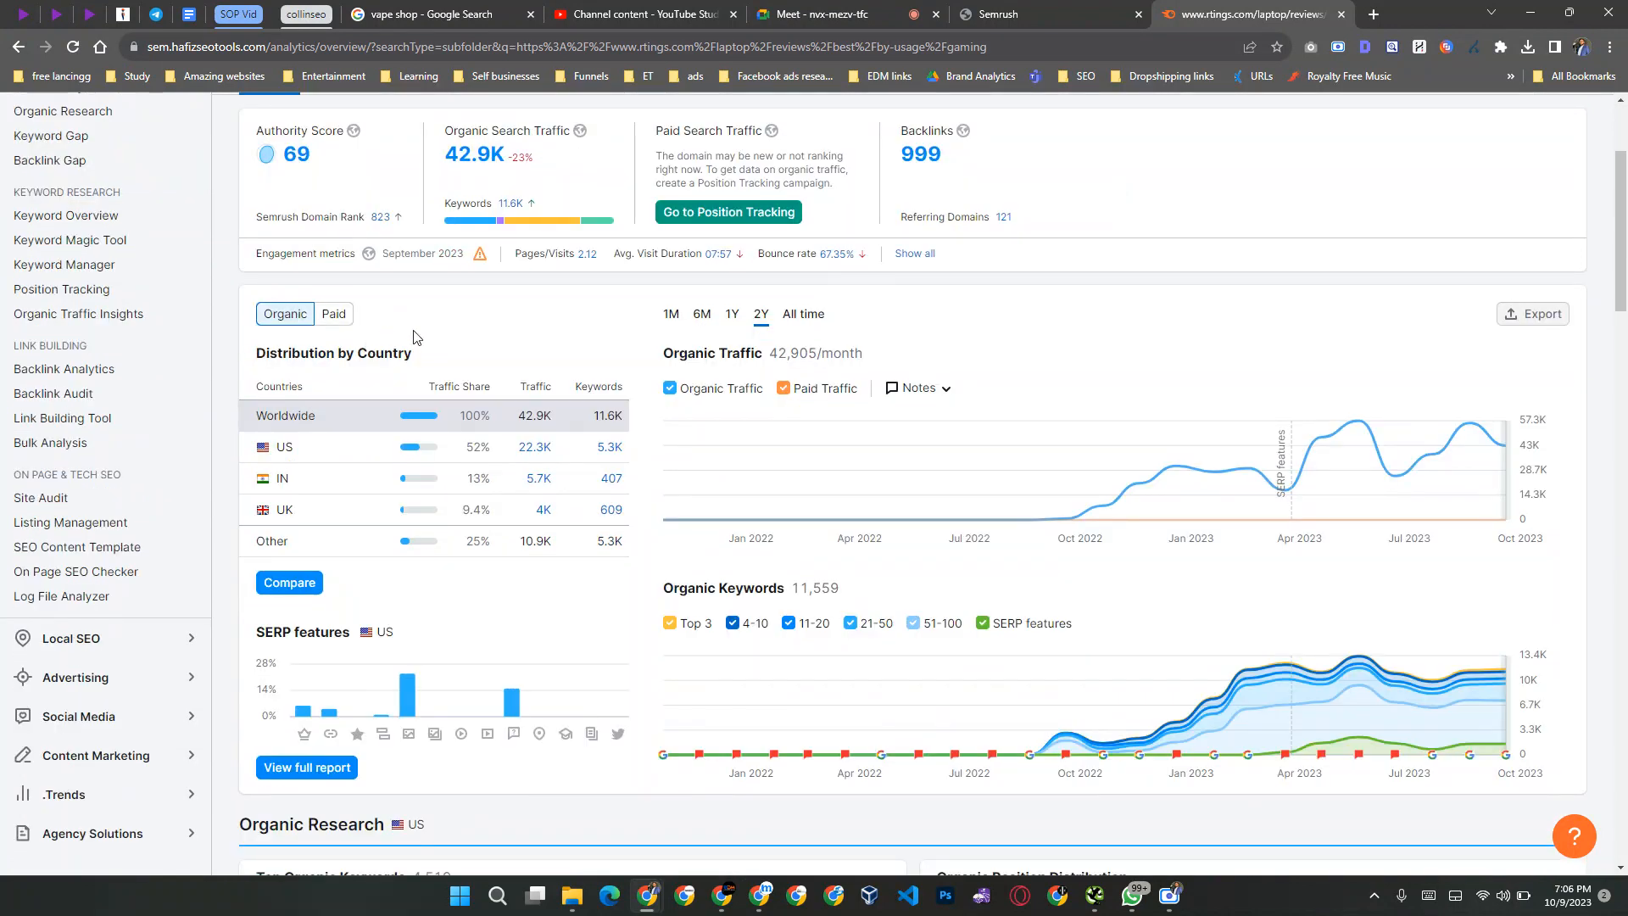
pyautogui.scroll(-5, 481, 320)
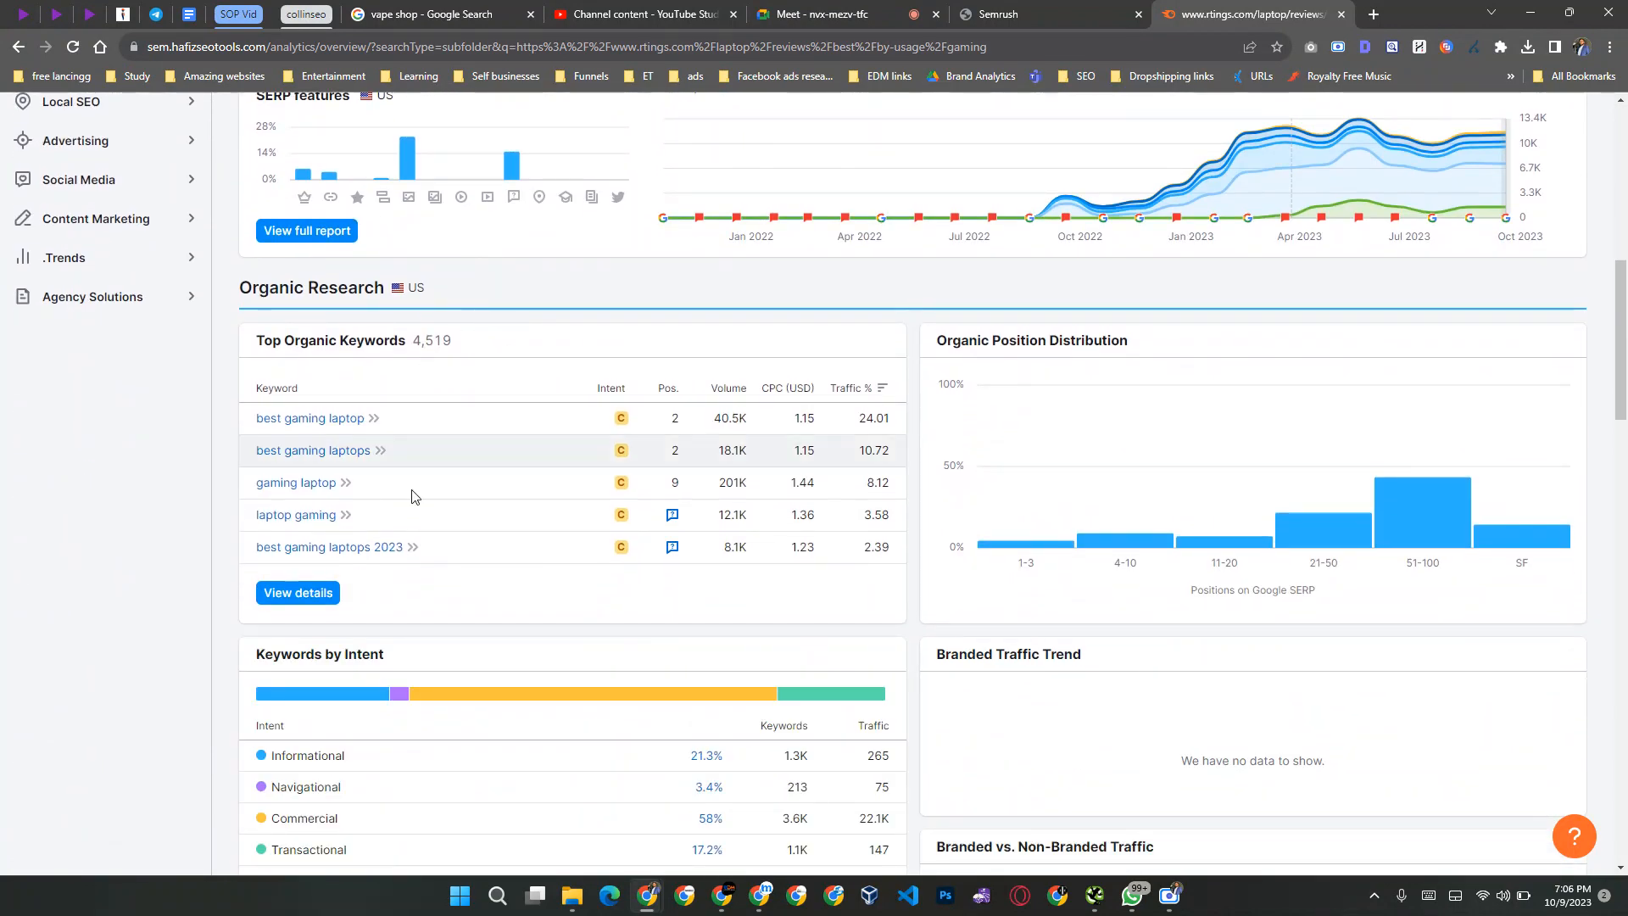
pyautogui.click(288, 596)
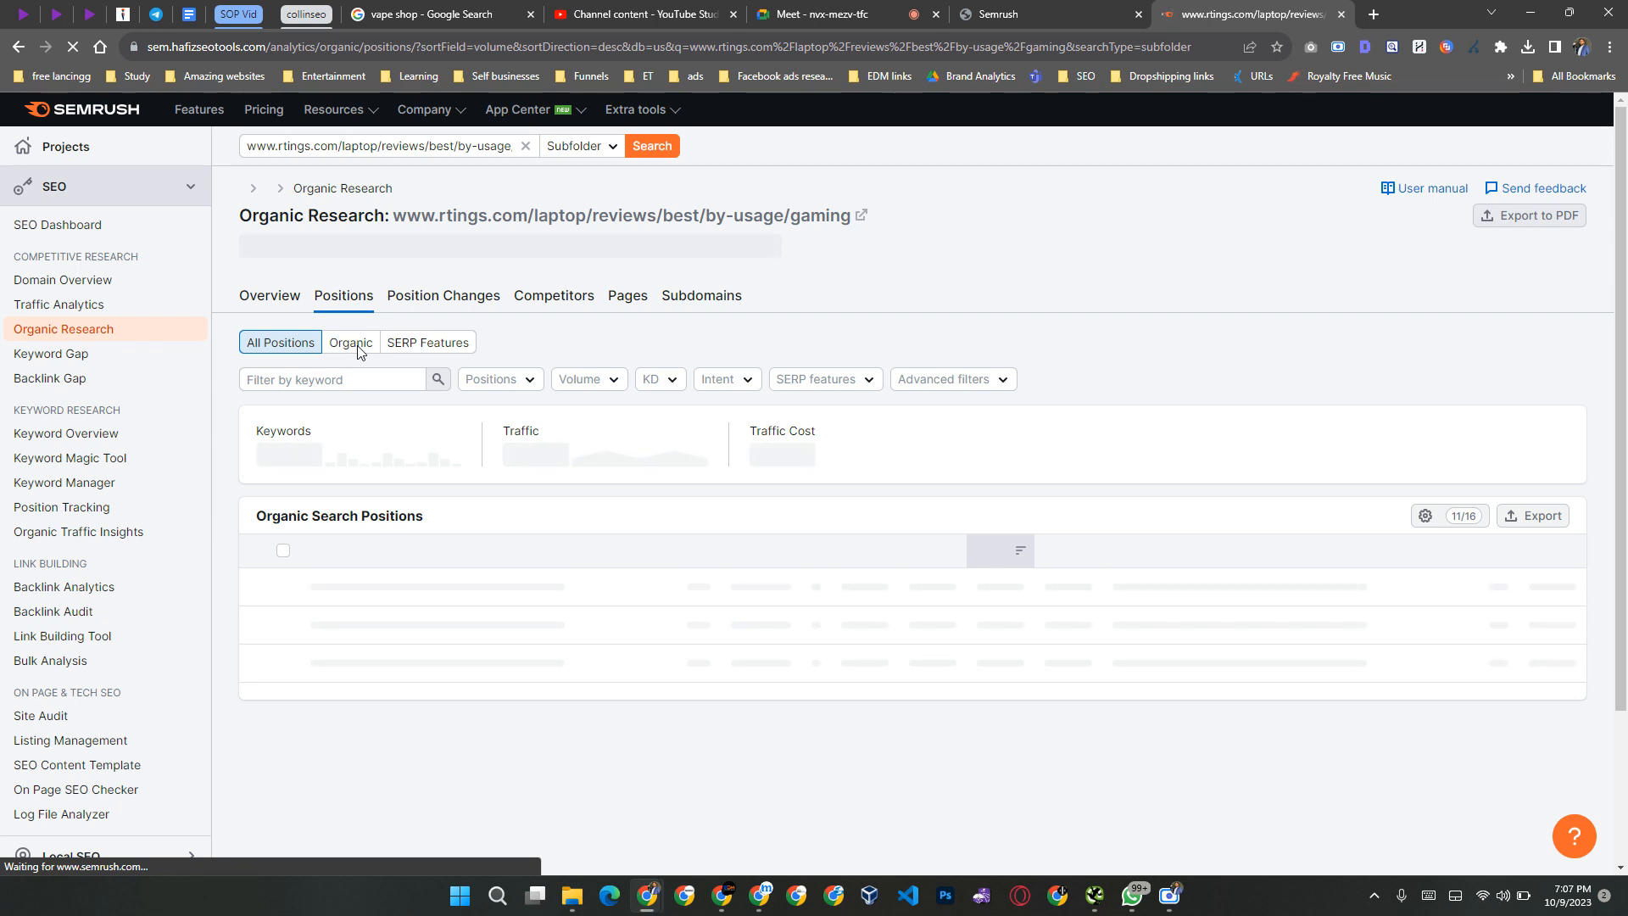
# Step: Limit the keyword positions to organic results and keep waiting for the unresponsive page to load
pyautogui.click(351, 343)
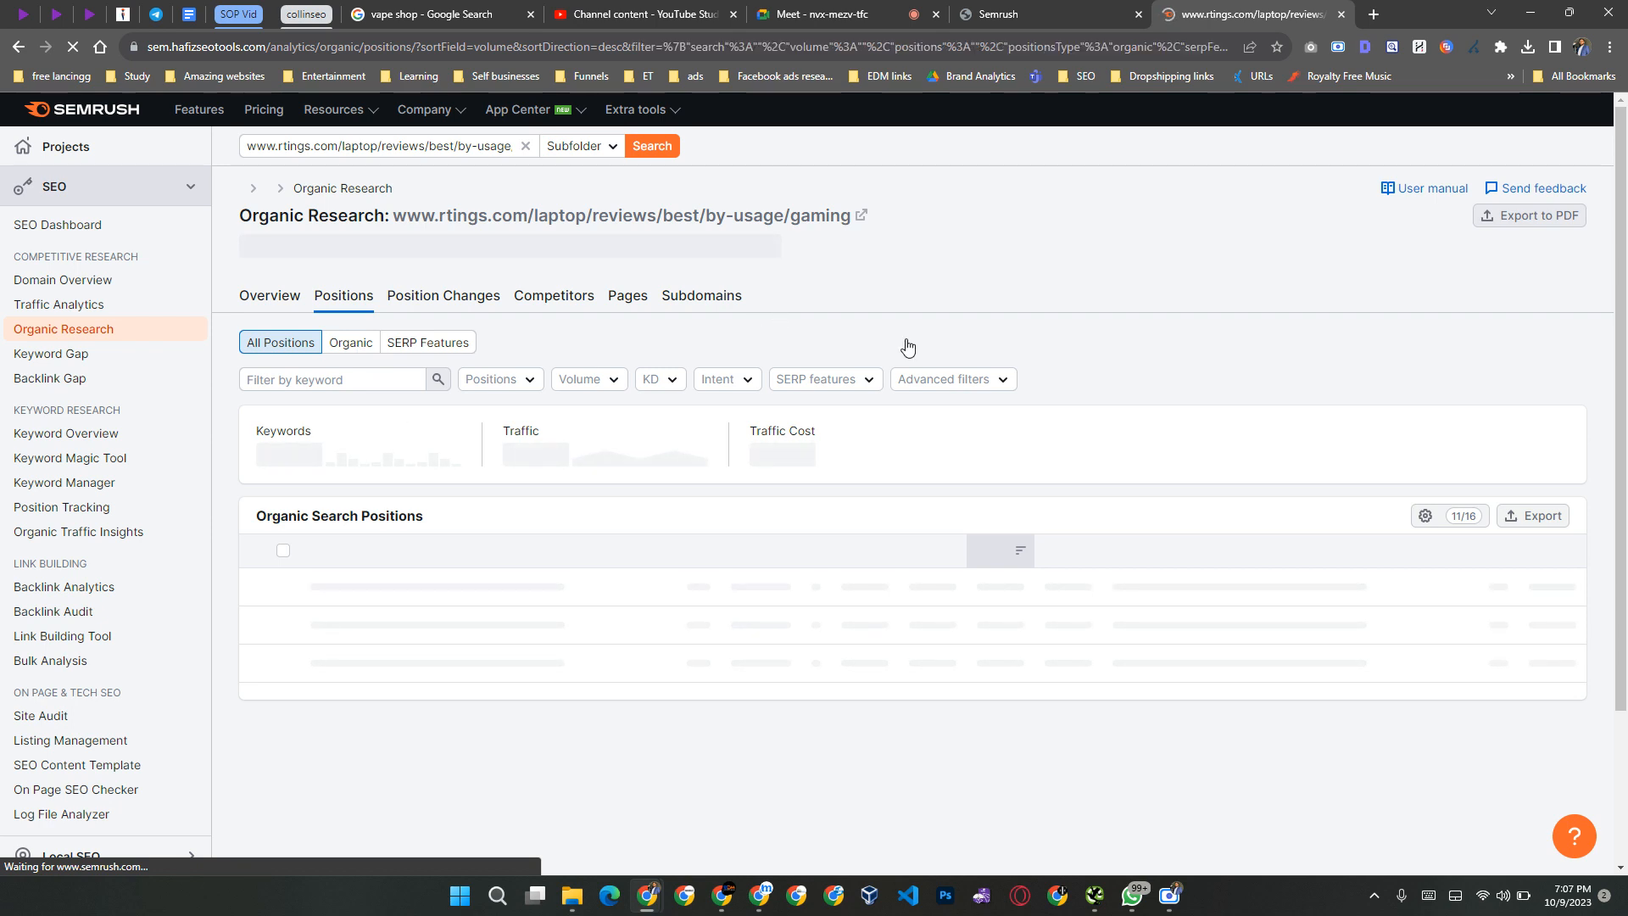
pyautogui.scroll(-3, 844, 642)
pyautogui.scroll(3, 843, 643)
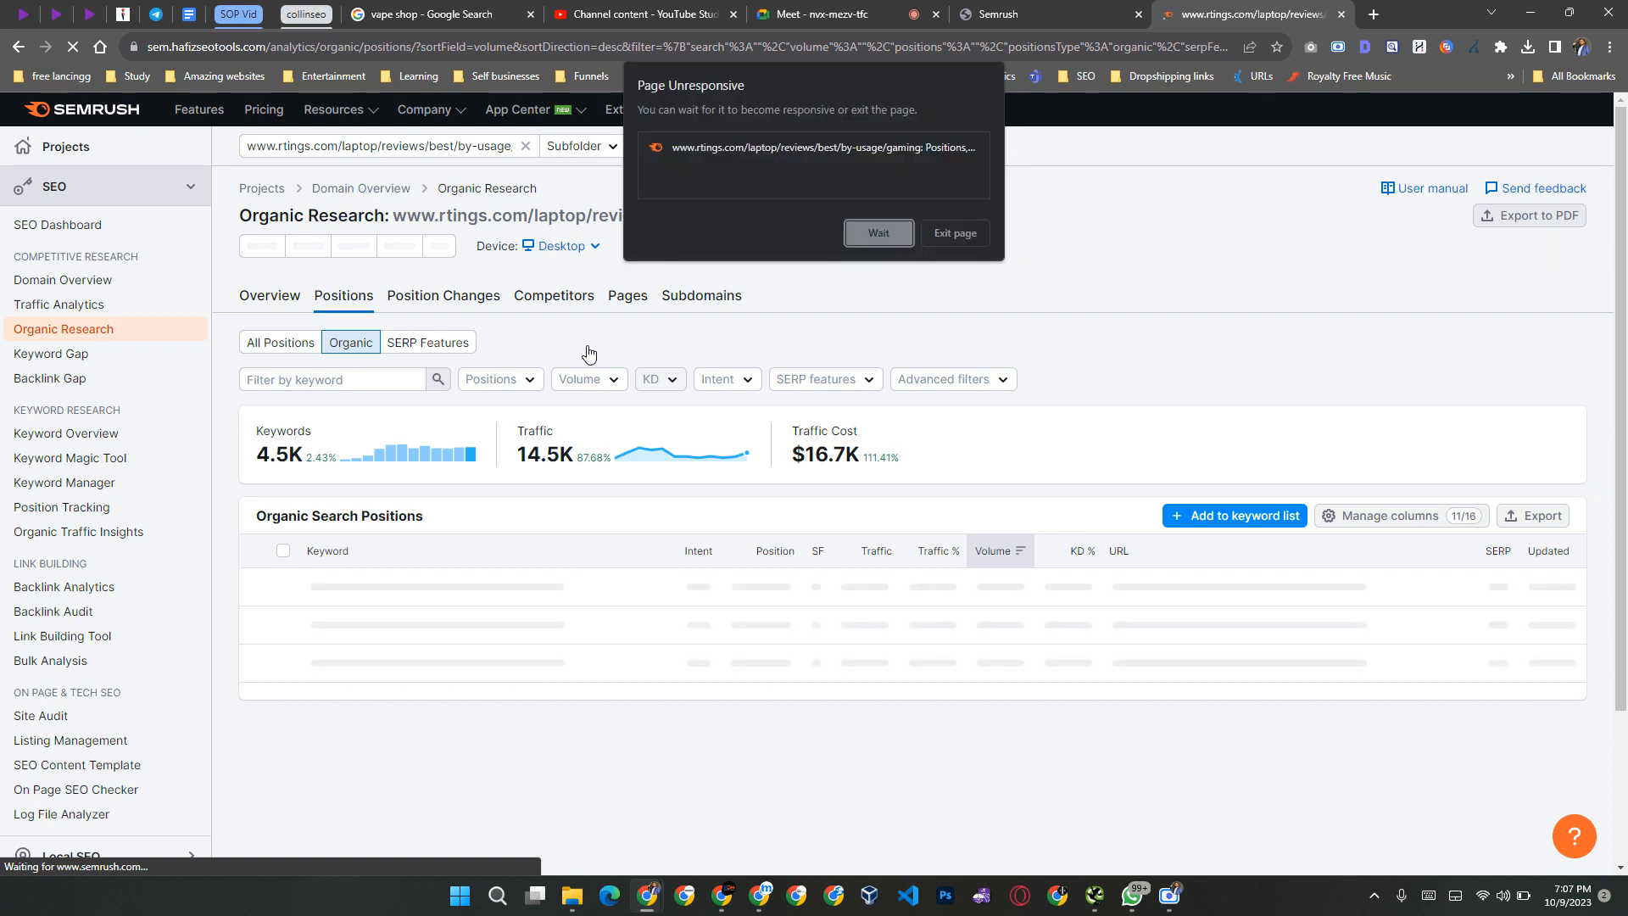
pyautogui.click(872, 237)
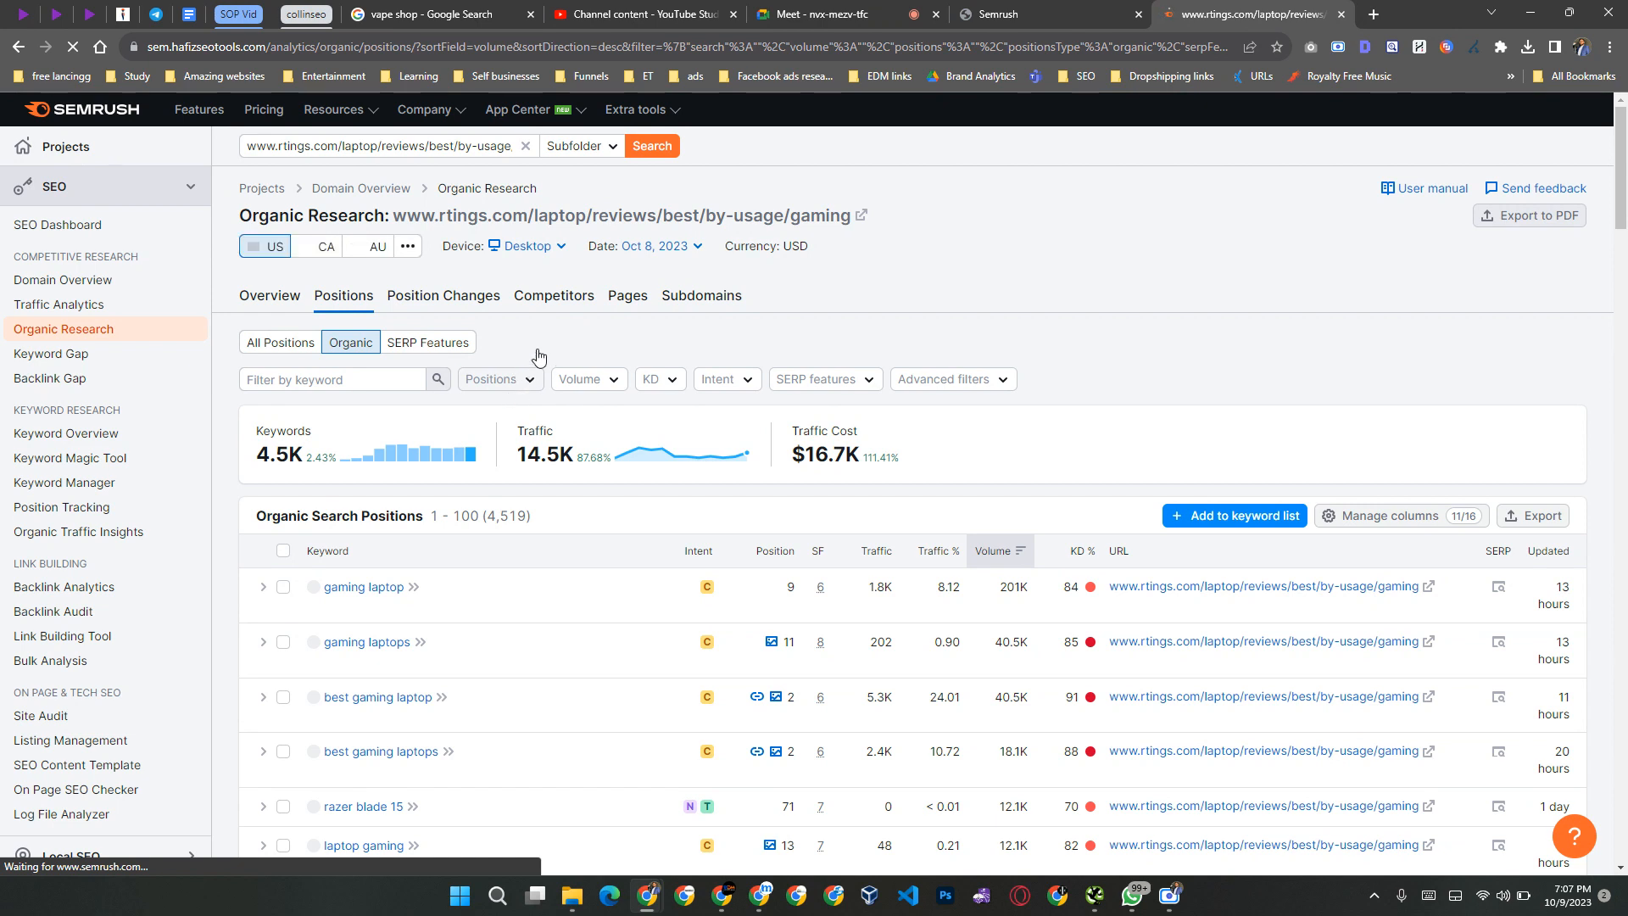
# Step: Filter the organic keywords to top 20 positions and a keyword difficulty of at most 60
pyautogui.click(530, 379)
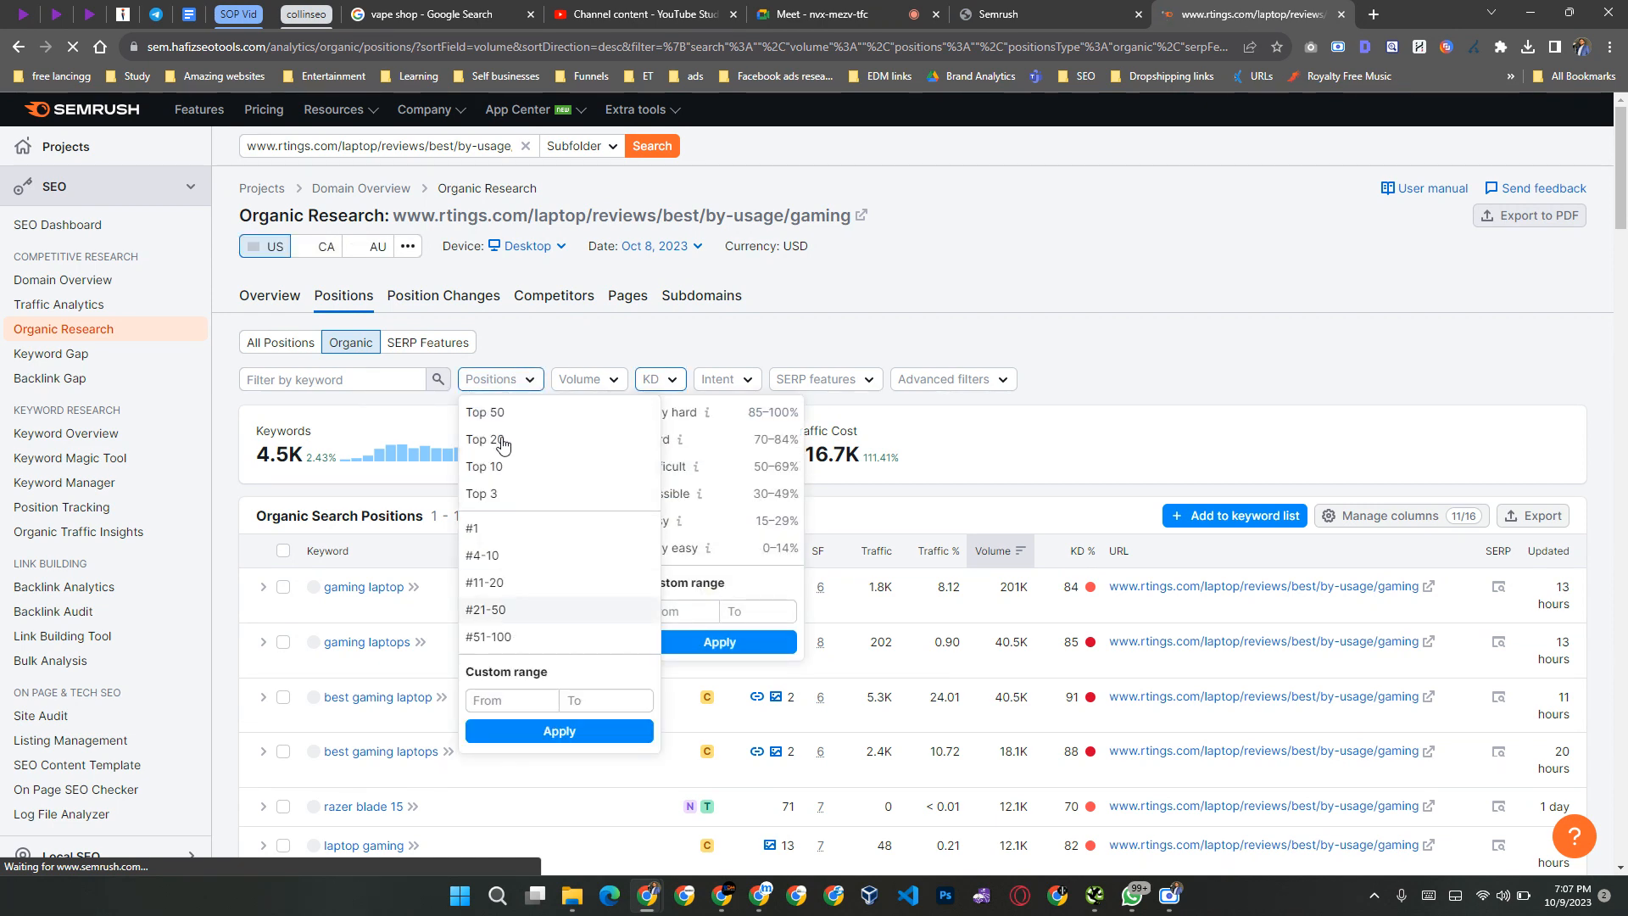
pyautogui.click(502, 440)
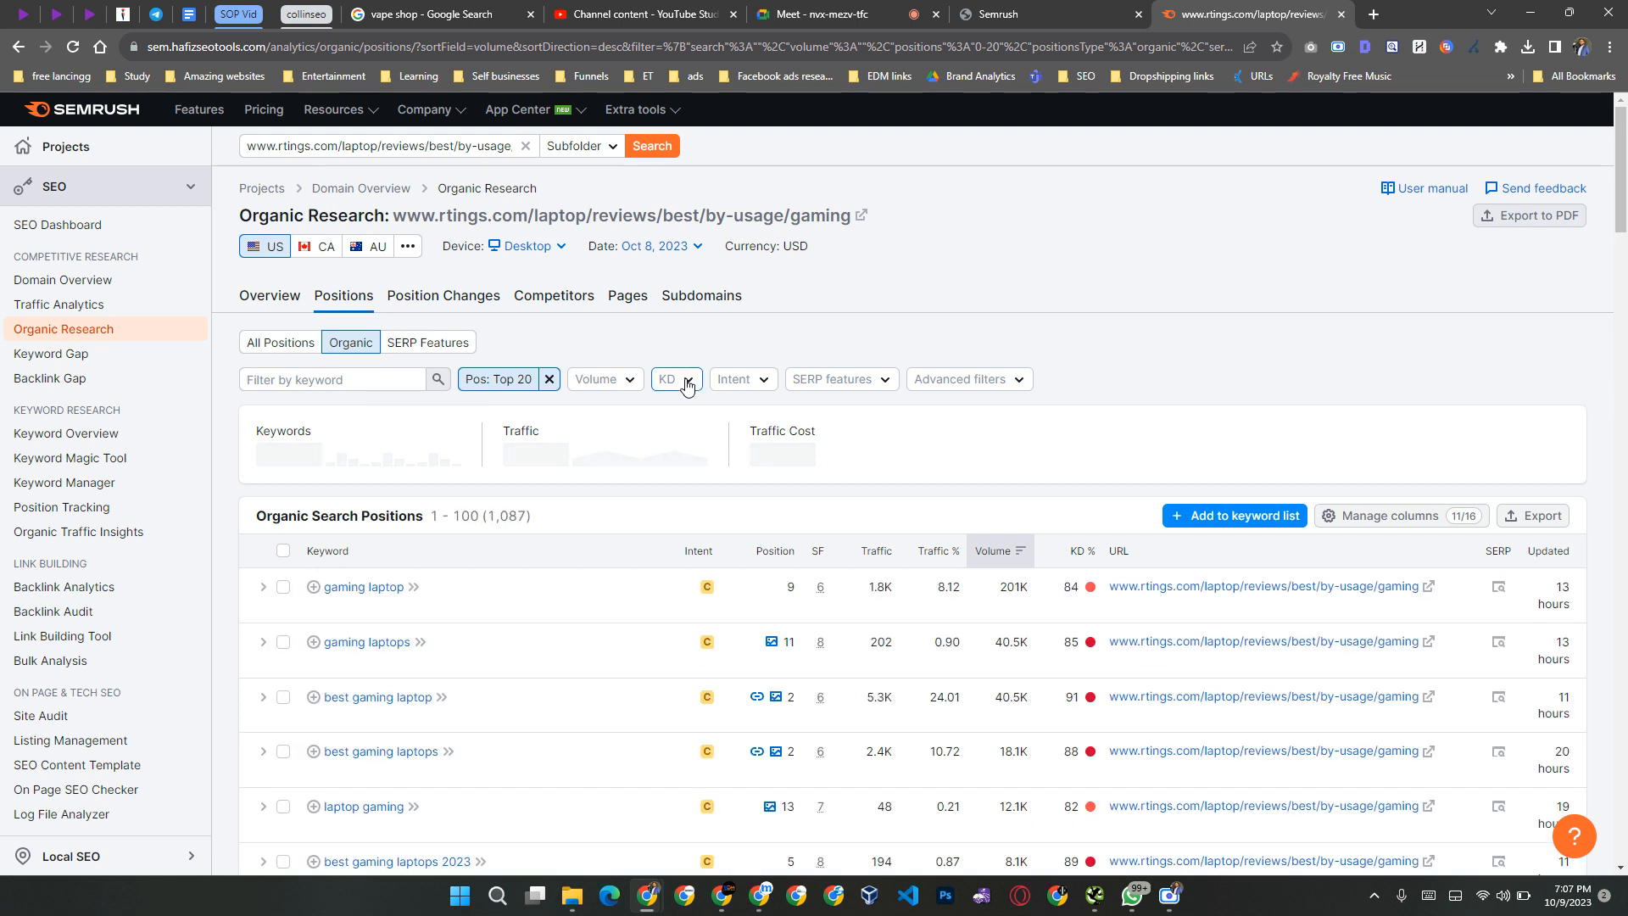
pyautogui.click(687, 384)
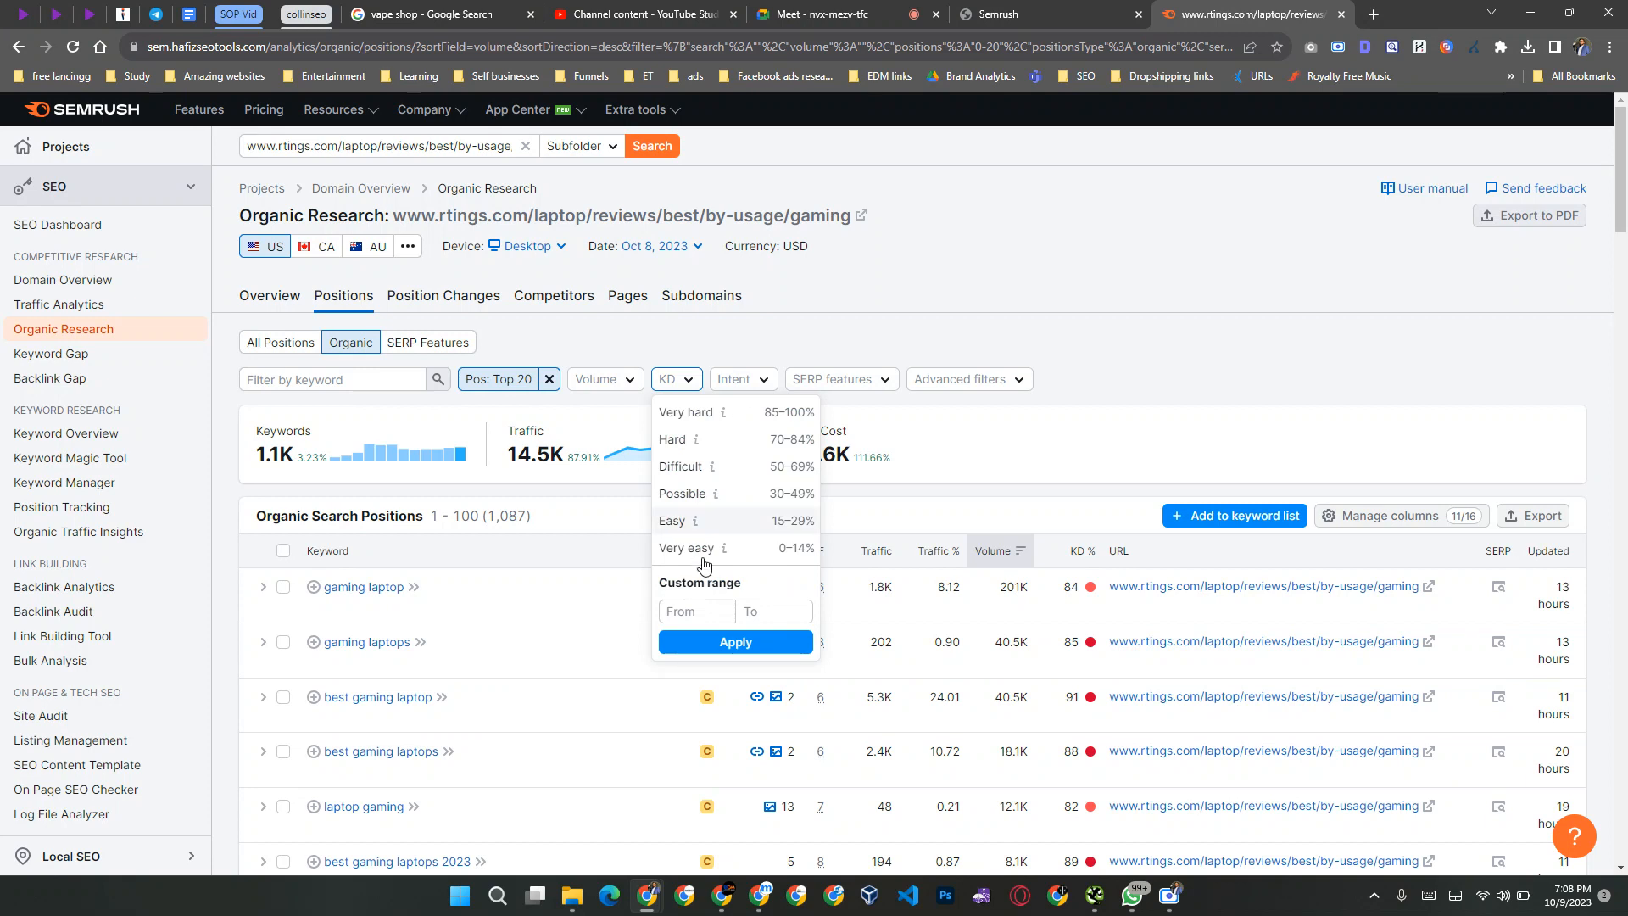
pyautogui.click(771, 609)
pyautogui.write('60')
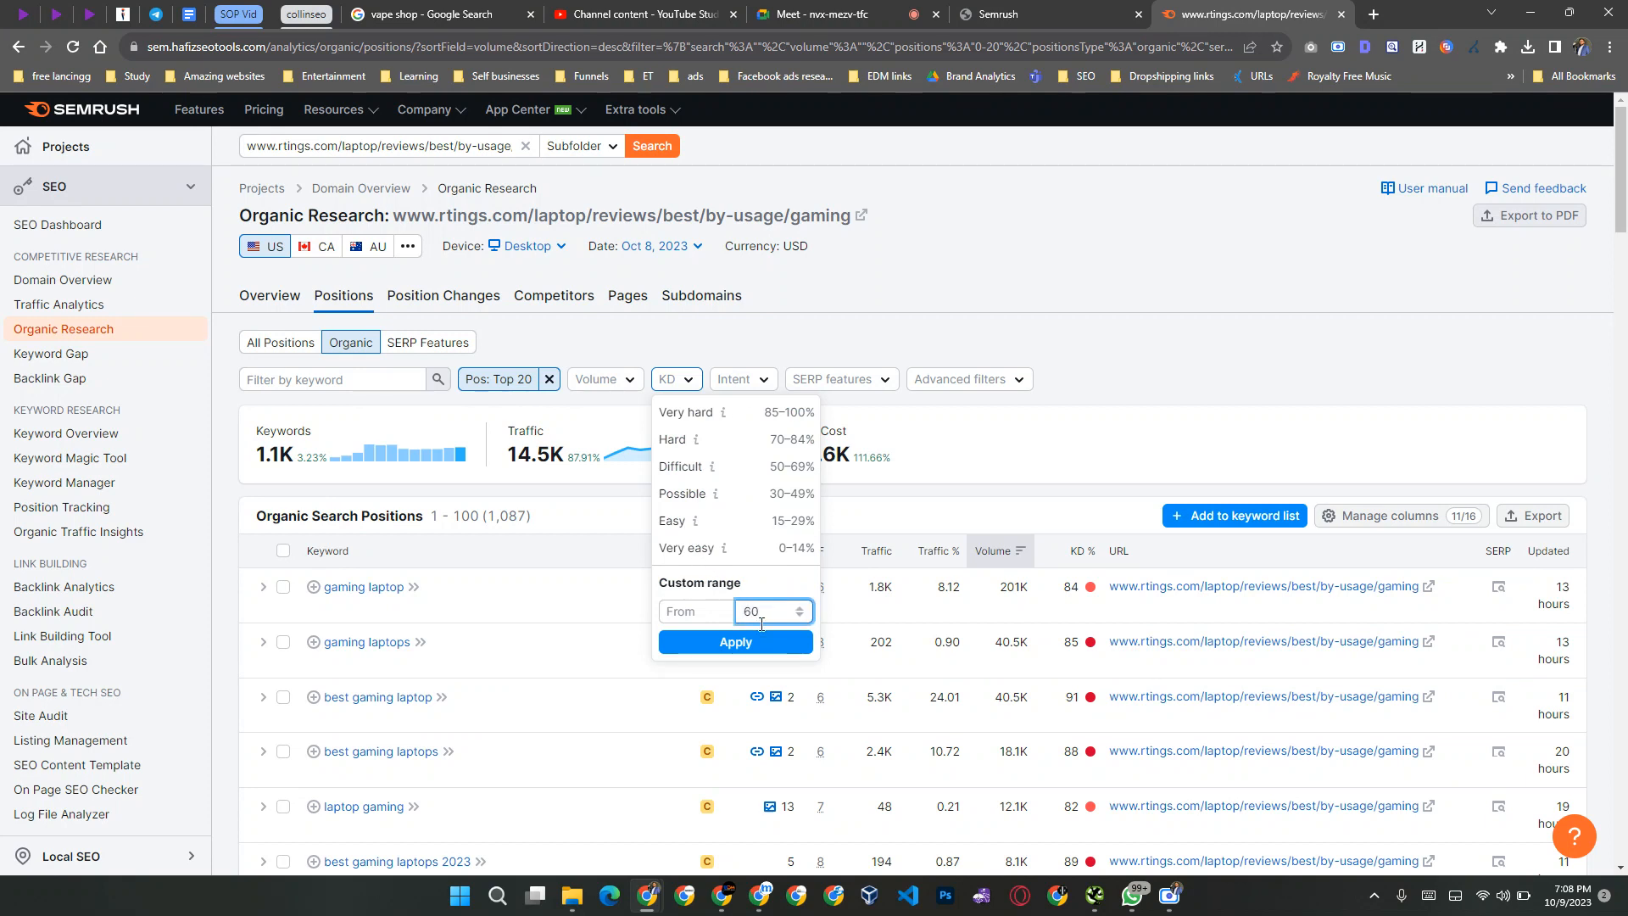
pyautogui.click(736, 644)
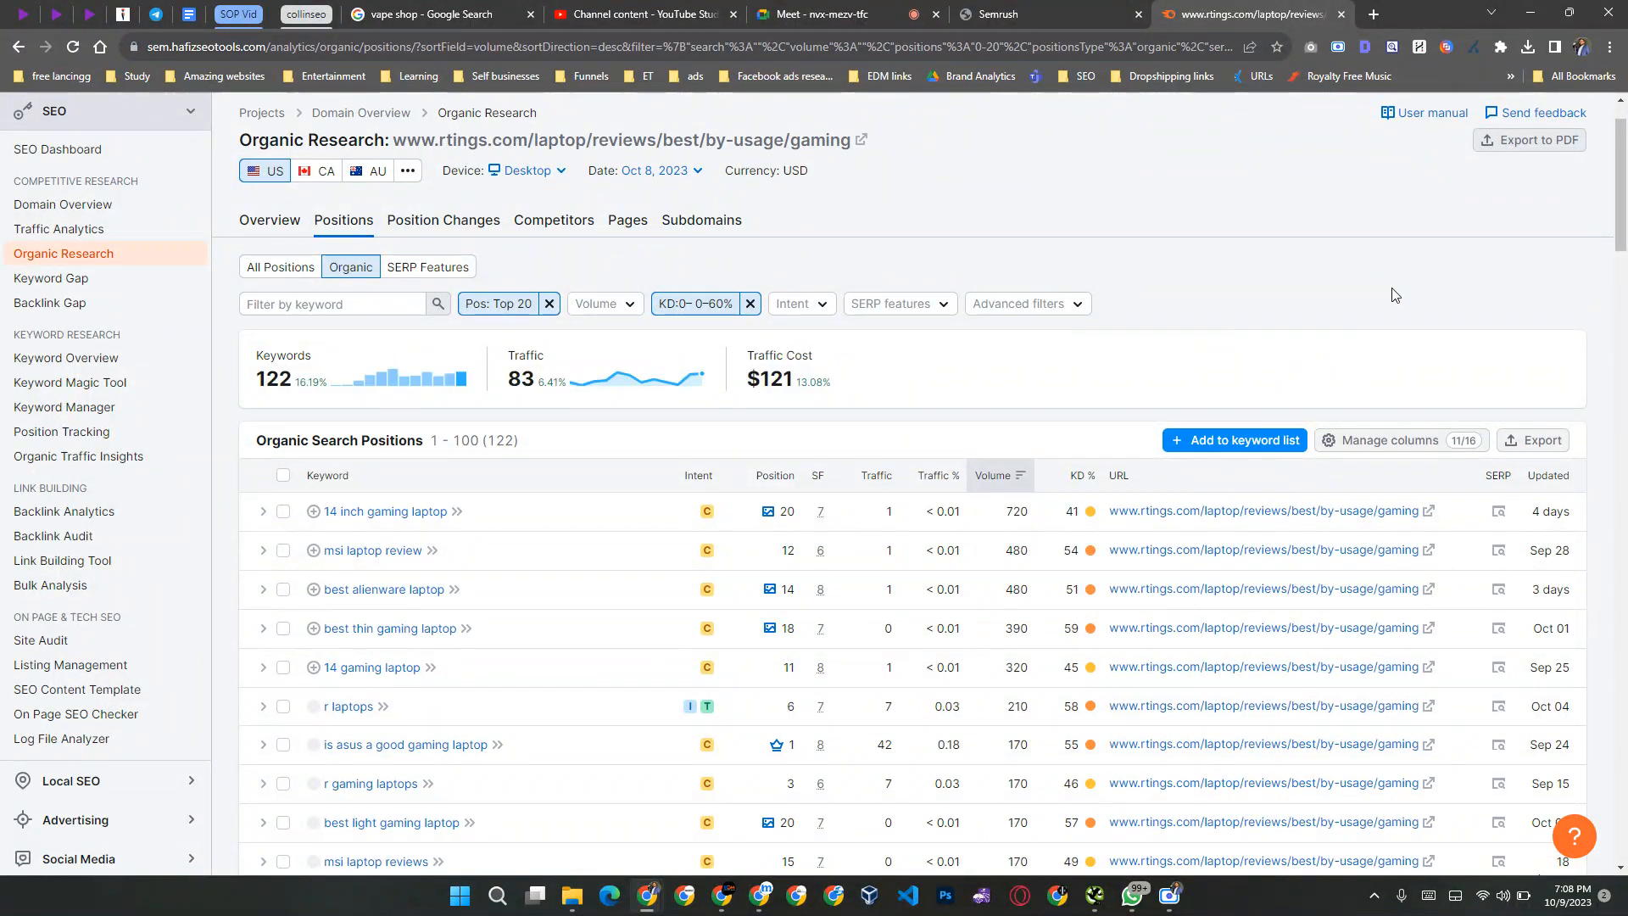
# Step: Export the filtered RTINGS.com keyword list as an Excel workbook and save it to the Desktop under the suggested file name
pyautogui.click(1539, 440)
pyautogui.click(1365, 591)
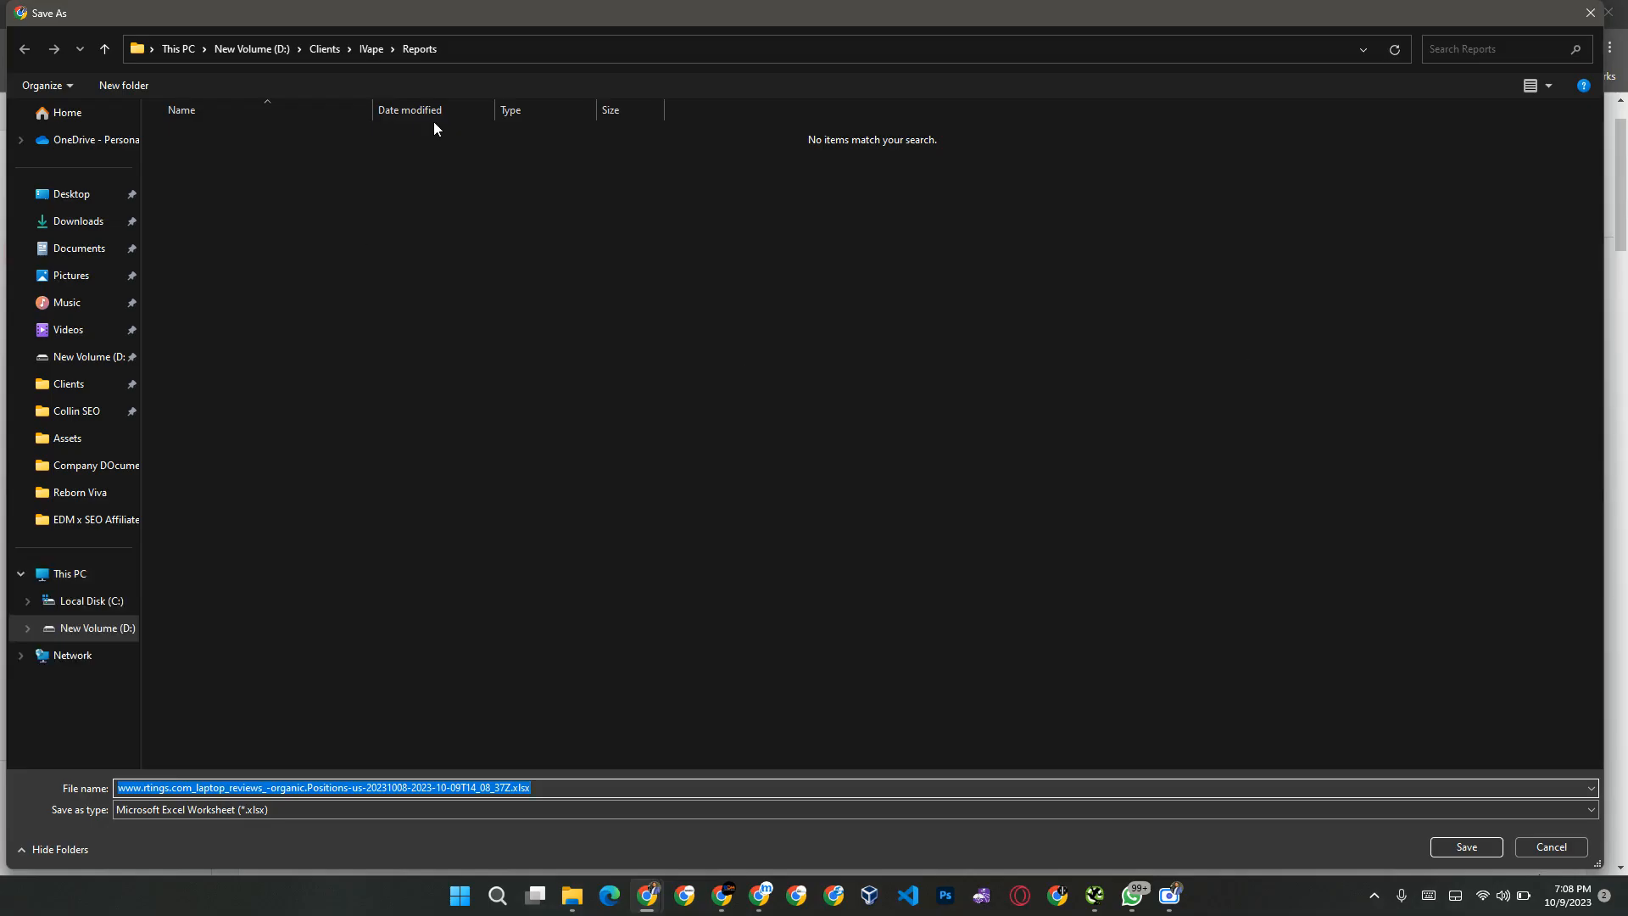
pyautogui.click(59, 194)
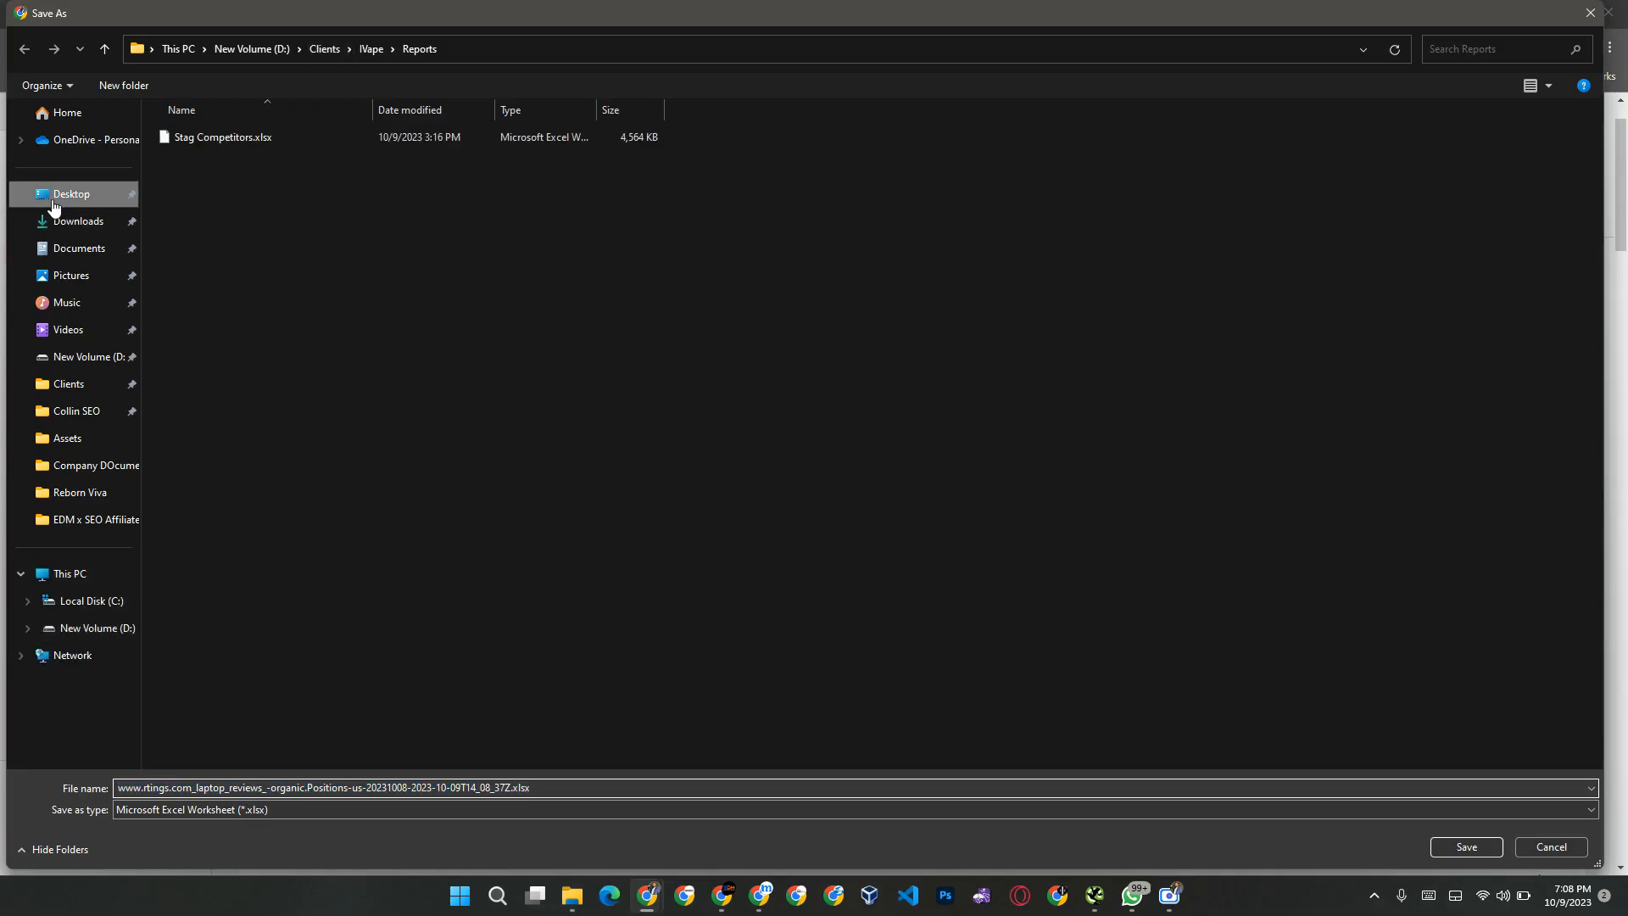
pyautogui.click(1469, 845)
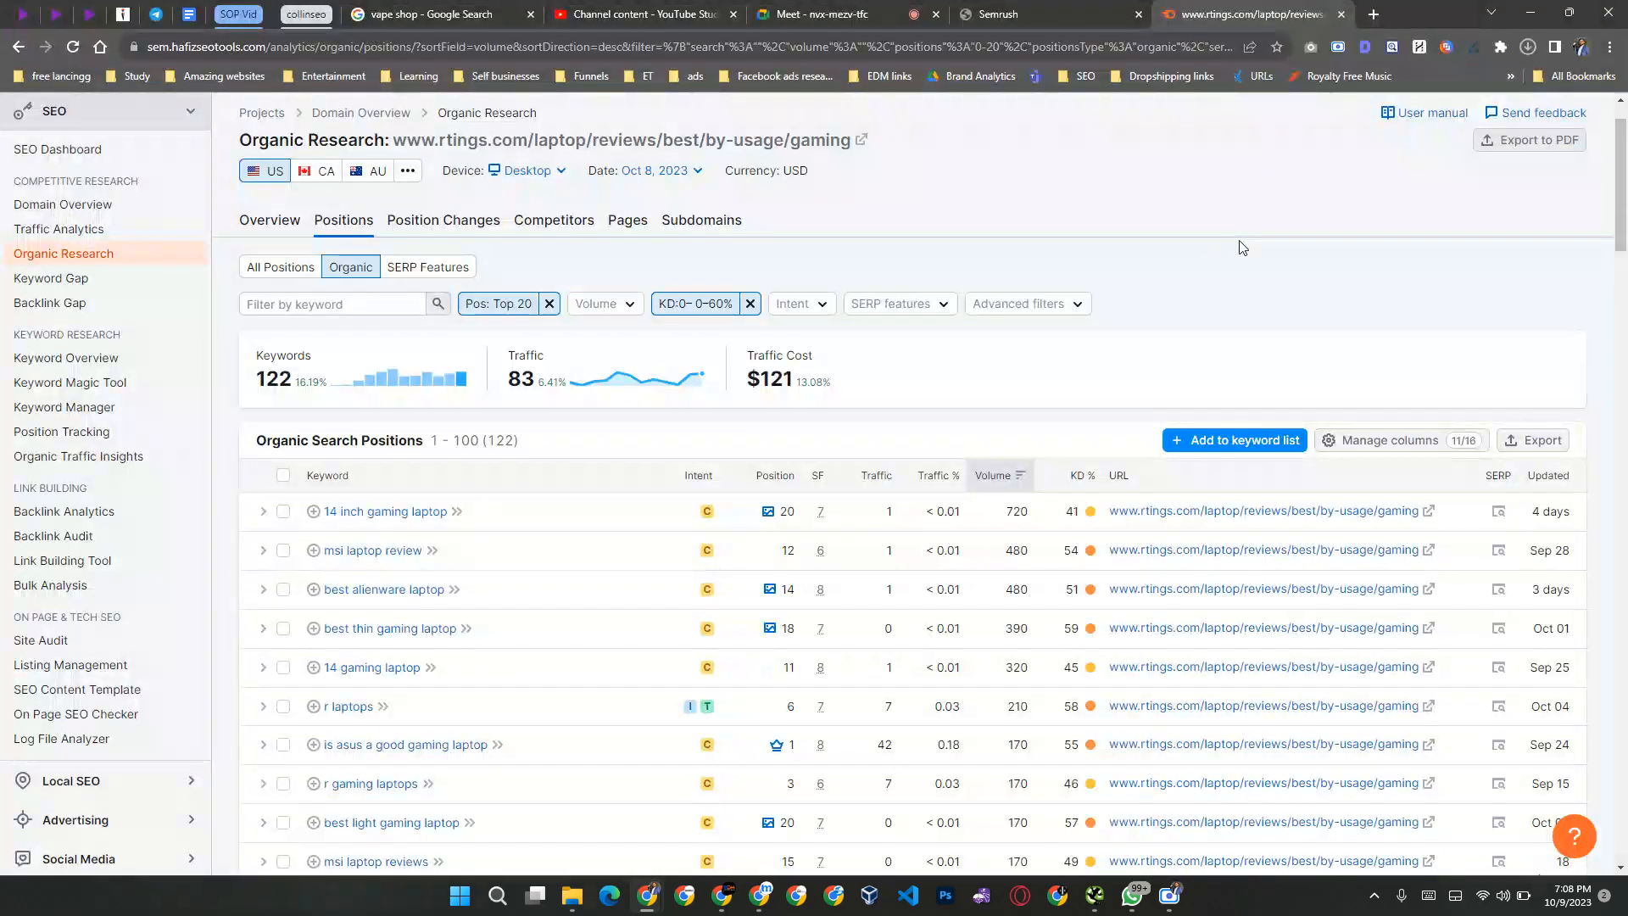
# Step: Close the RTINGS.com article tab and copy the link address of the PC Gamer result from the Google results
pyautogui.hotkey('alt', 'Tab')
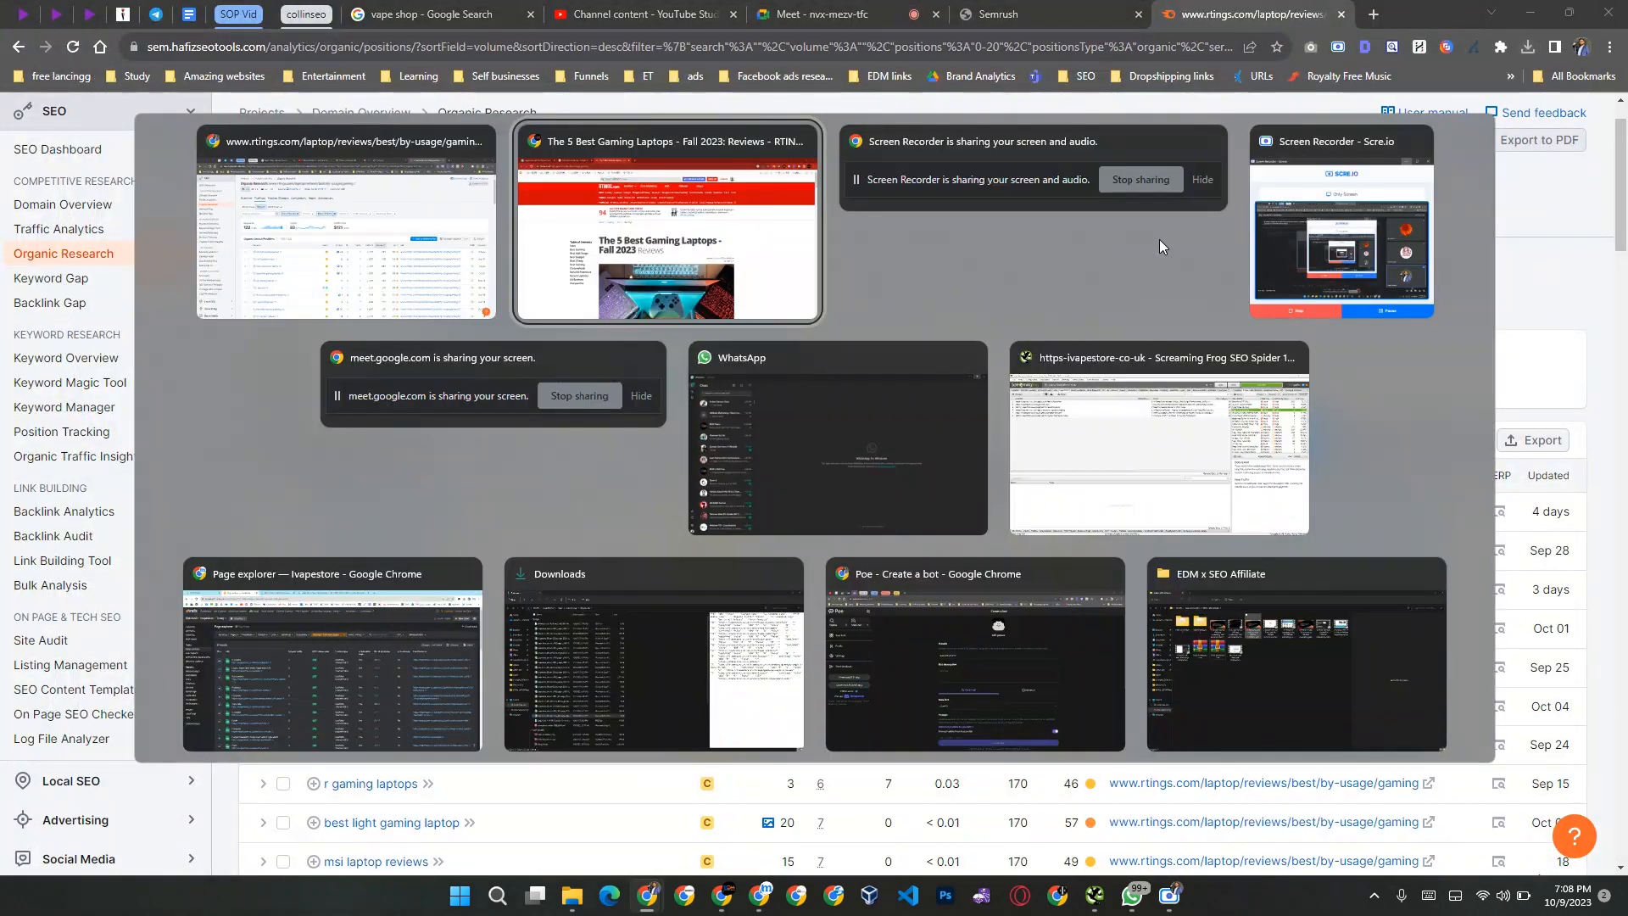
pyautogui.hotkey('ctrl', 'w')
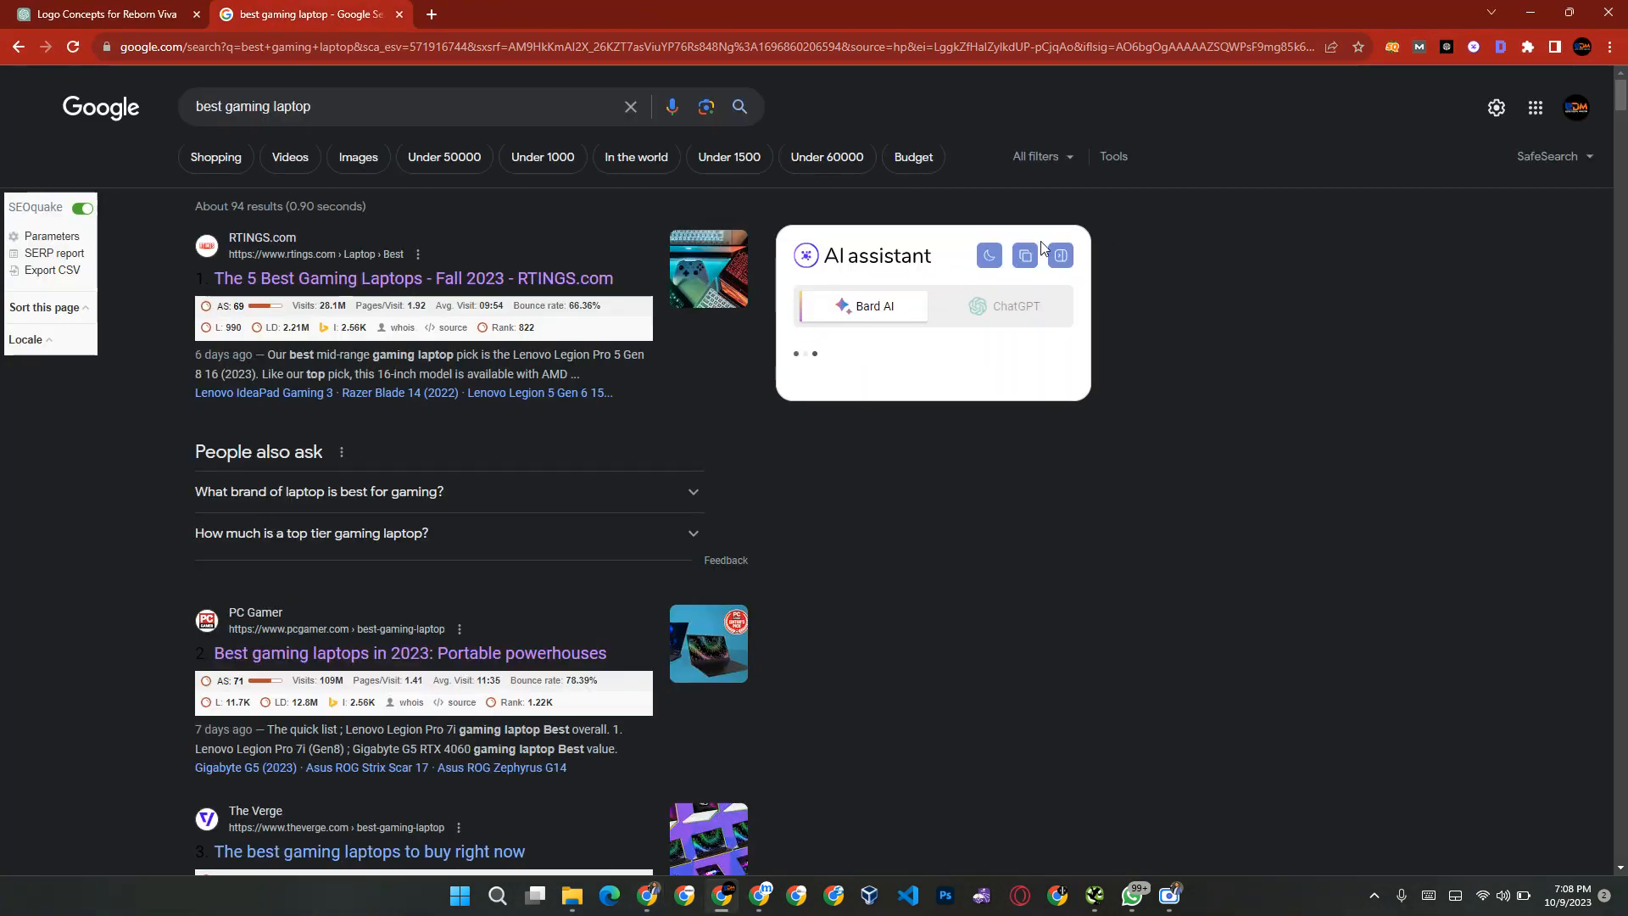
pyautogui.rightClick(293, 655)
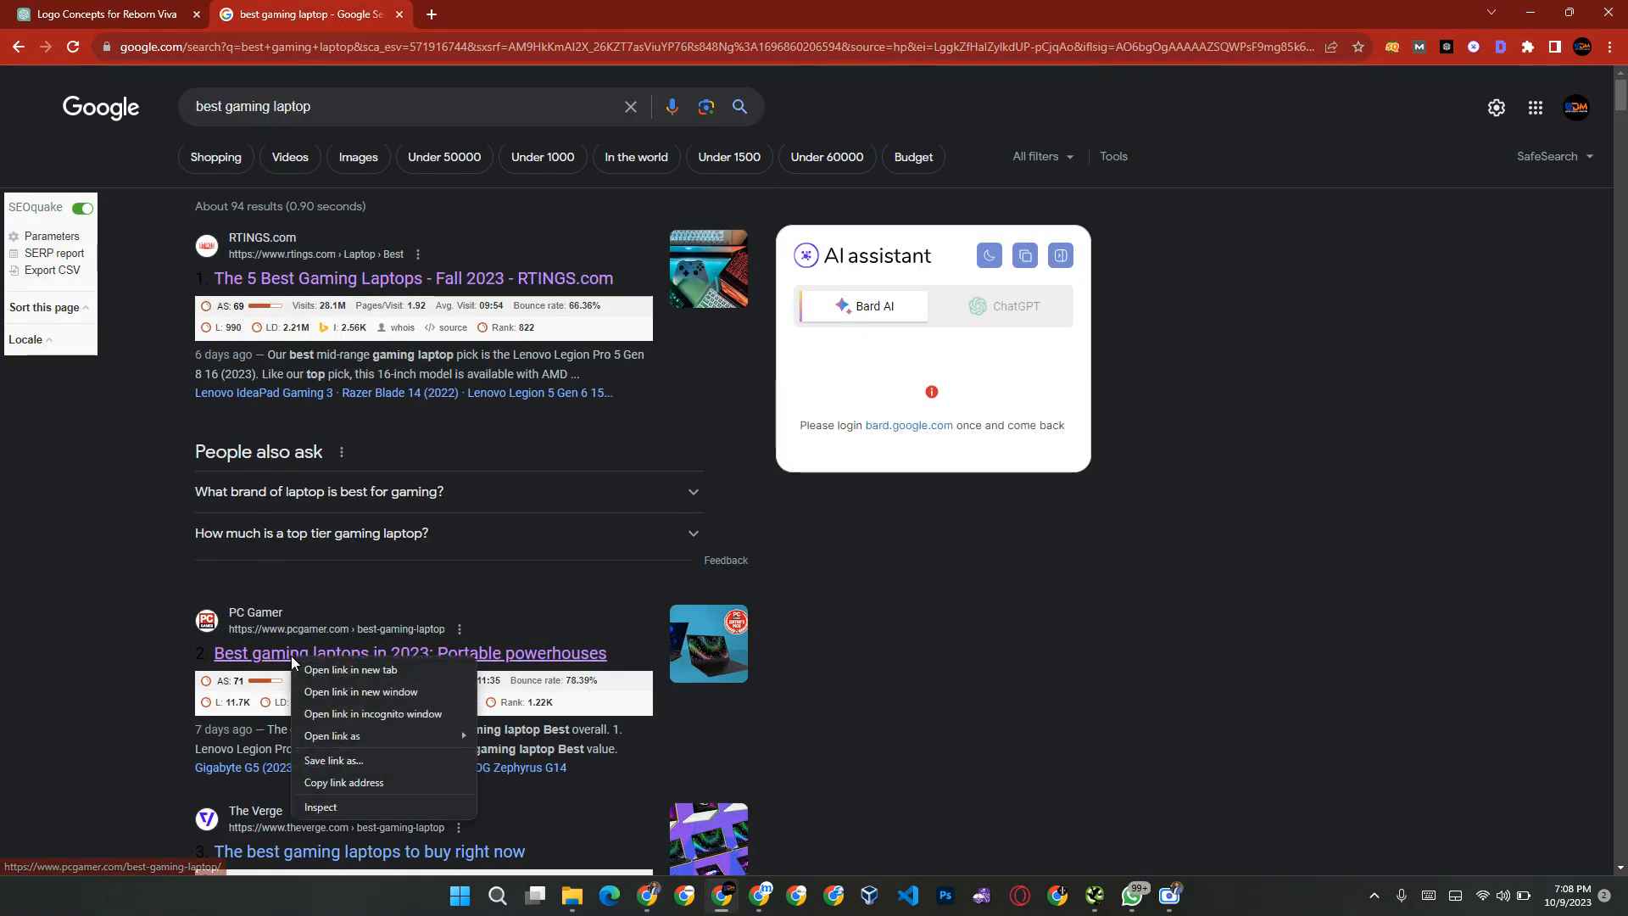
pyautogui.click(356, 783)
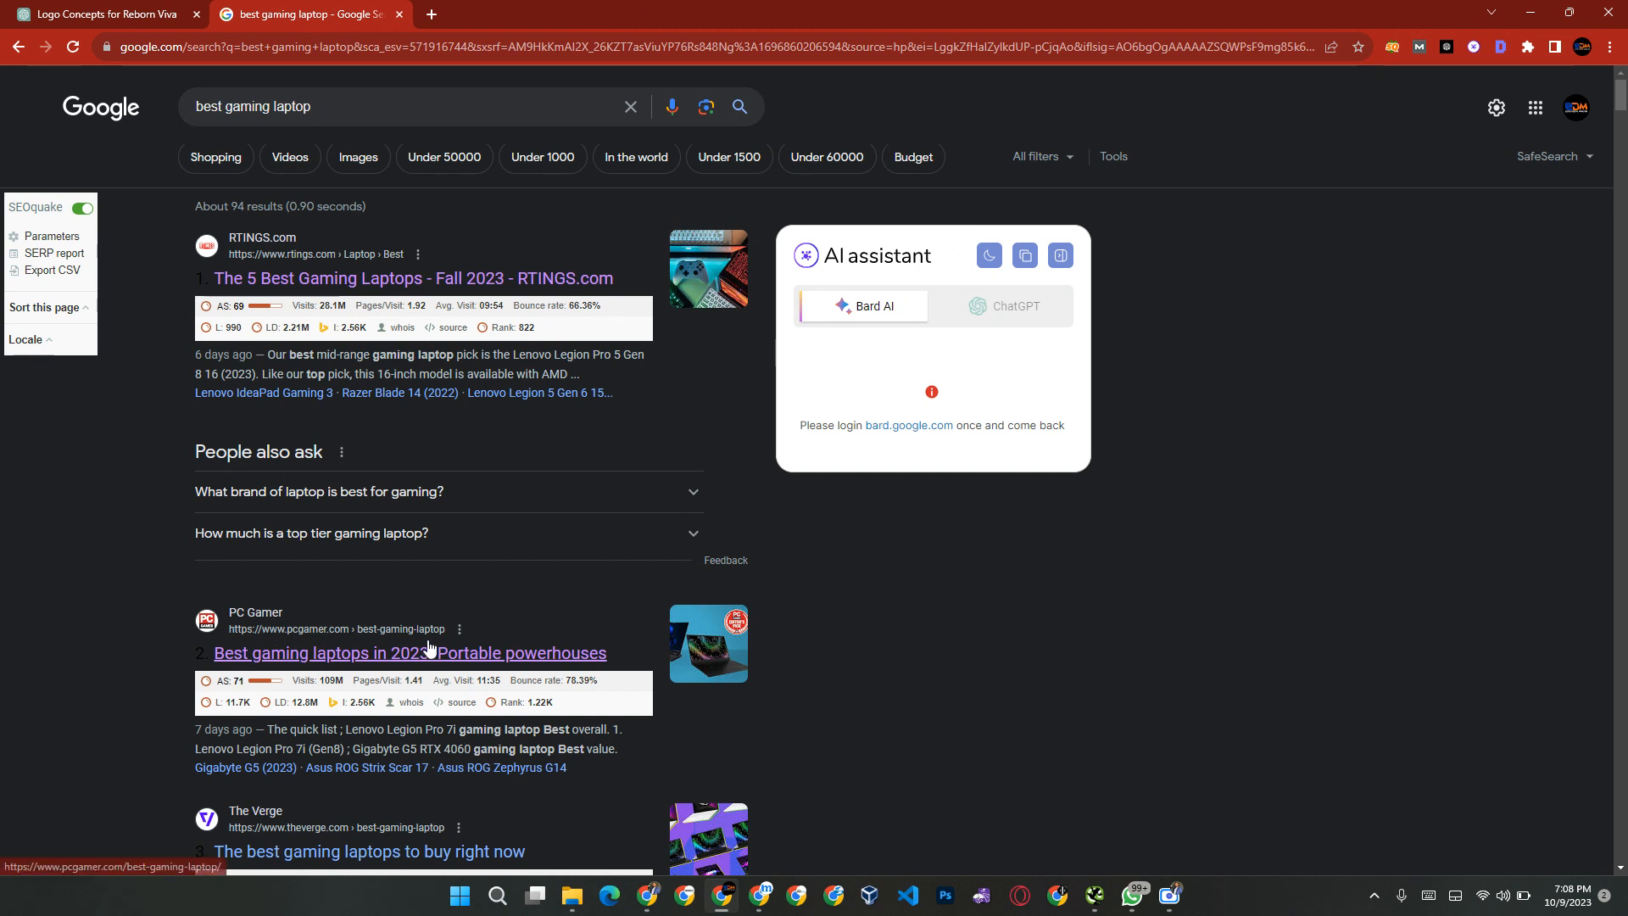
pyautogui.hotkey('alt', 'Tab')
pyautogui.scroll(1, 378, 254)
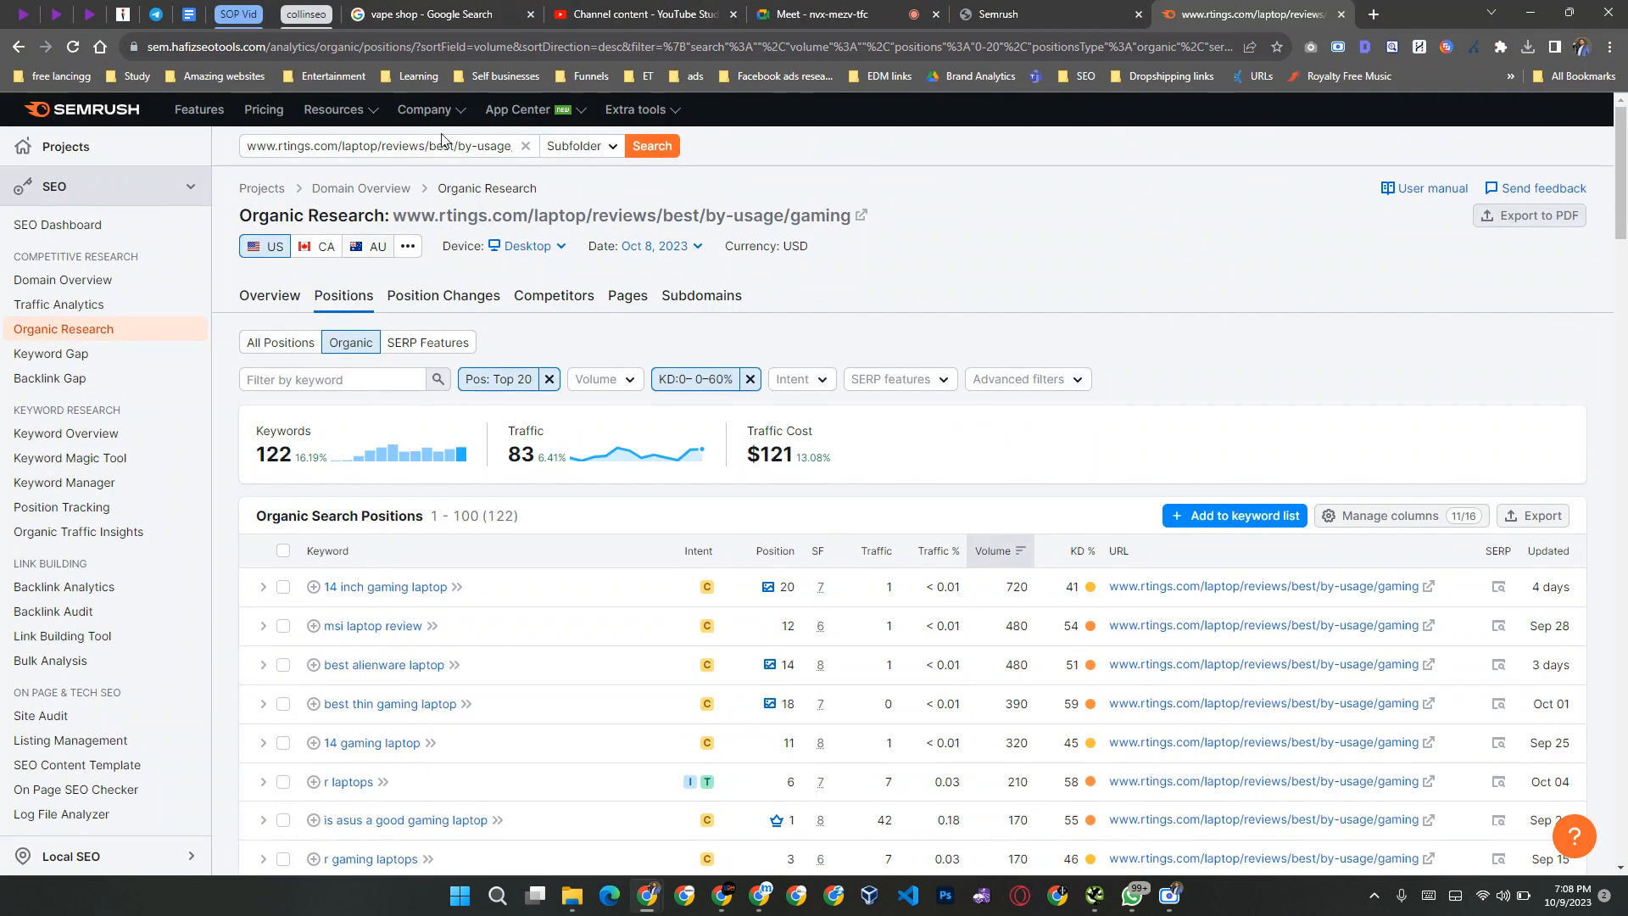
pyautogui.tripleClick(432, 146)
pyautogui.hotkey('ctrl', 'v')
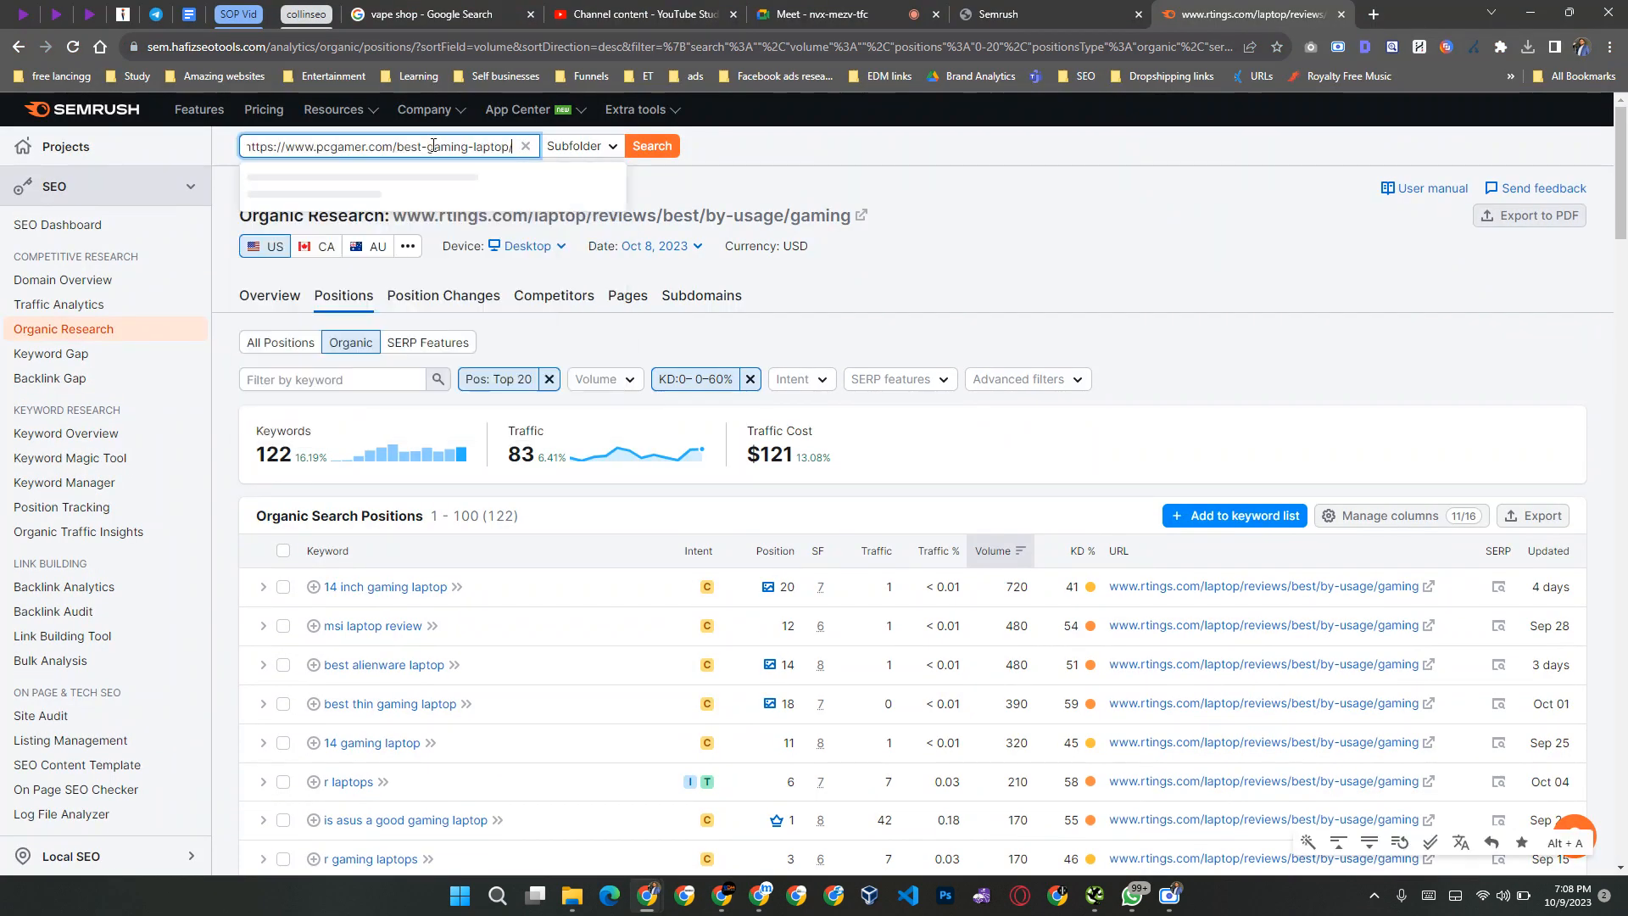
pyautogui.hotkey('ctrl', 'shift', 'Left')
pyautogui.hotkey('ctrl', 'shift', 'Left')
pyautogui.hotkey('ctrl', 'shift', 'Left')
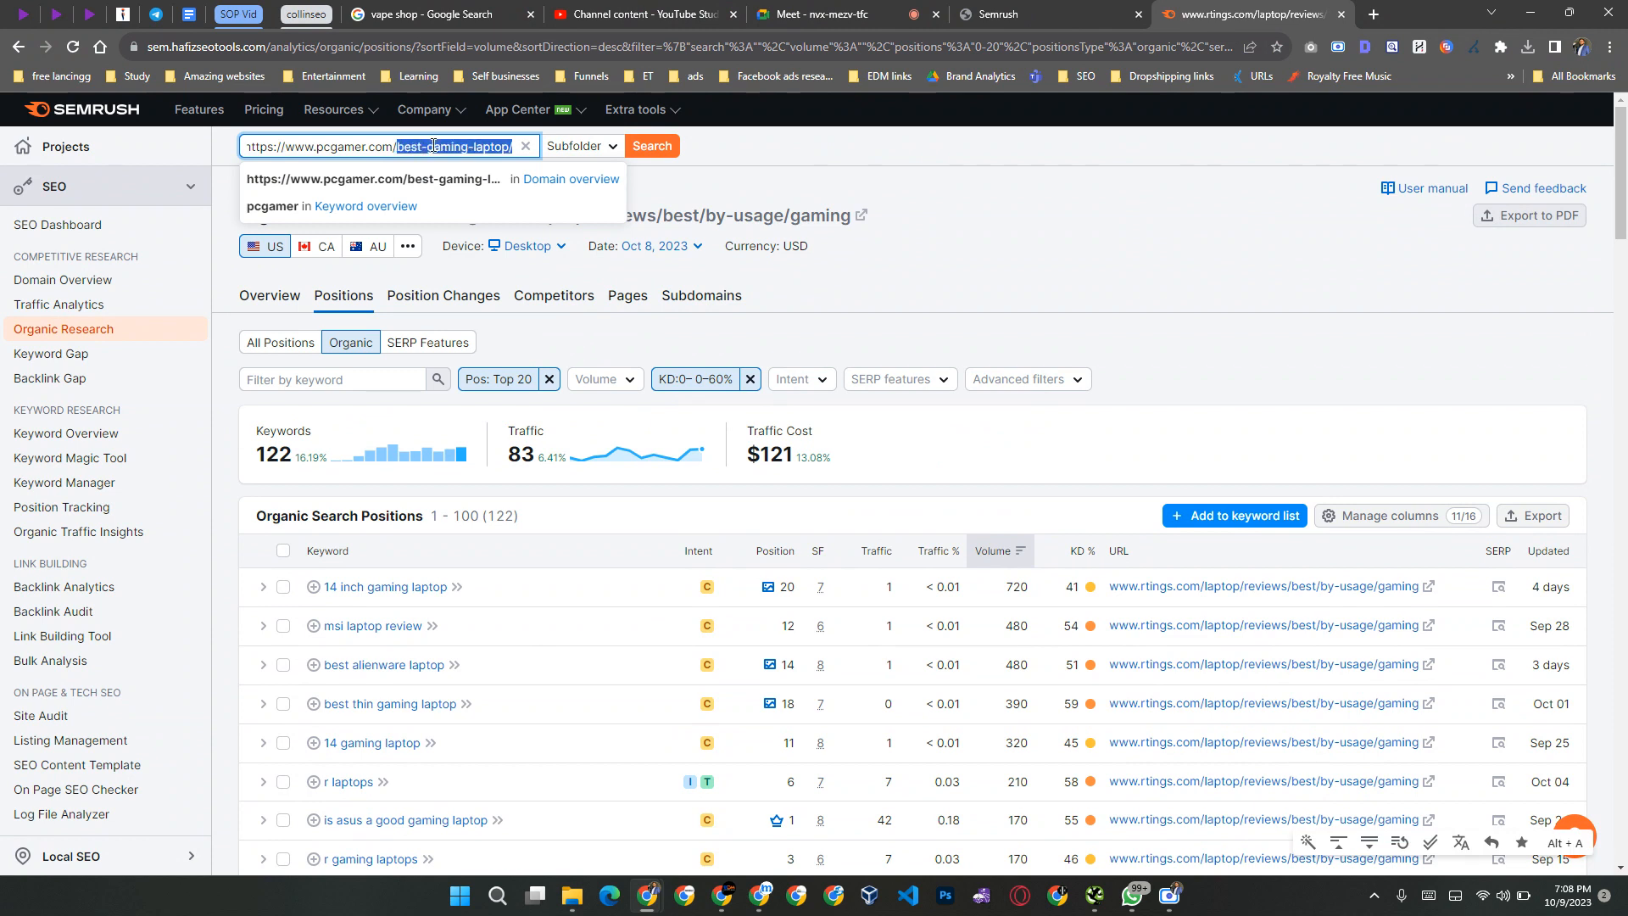
pyautogui.press('BackSpace')
pyautogui.press('BackSpace')
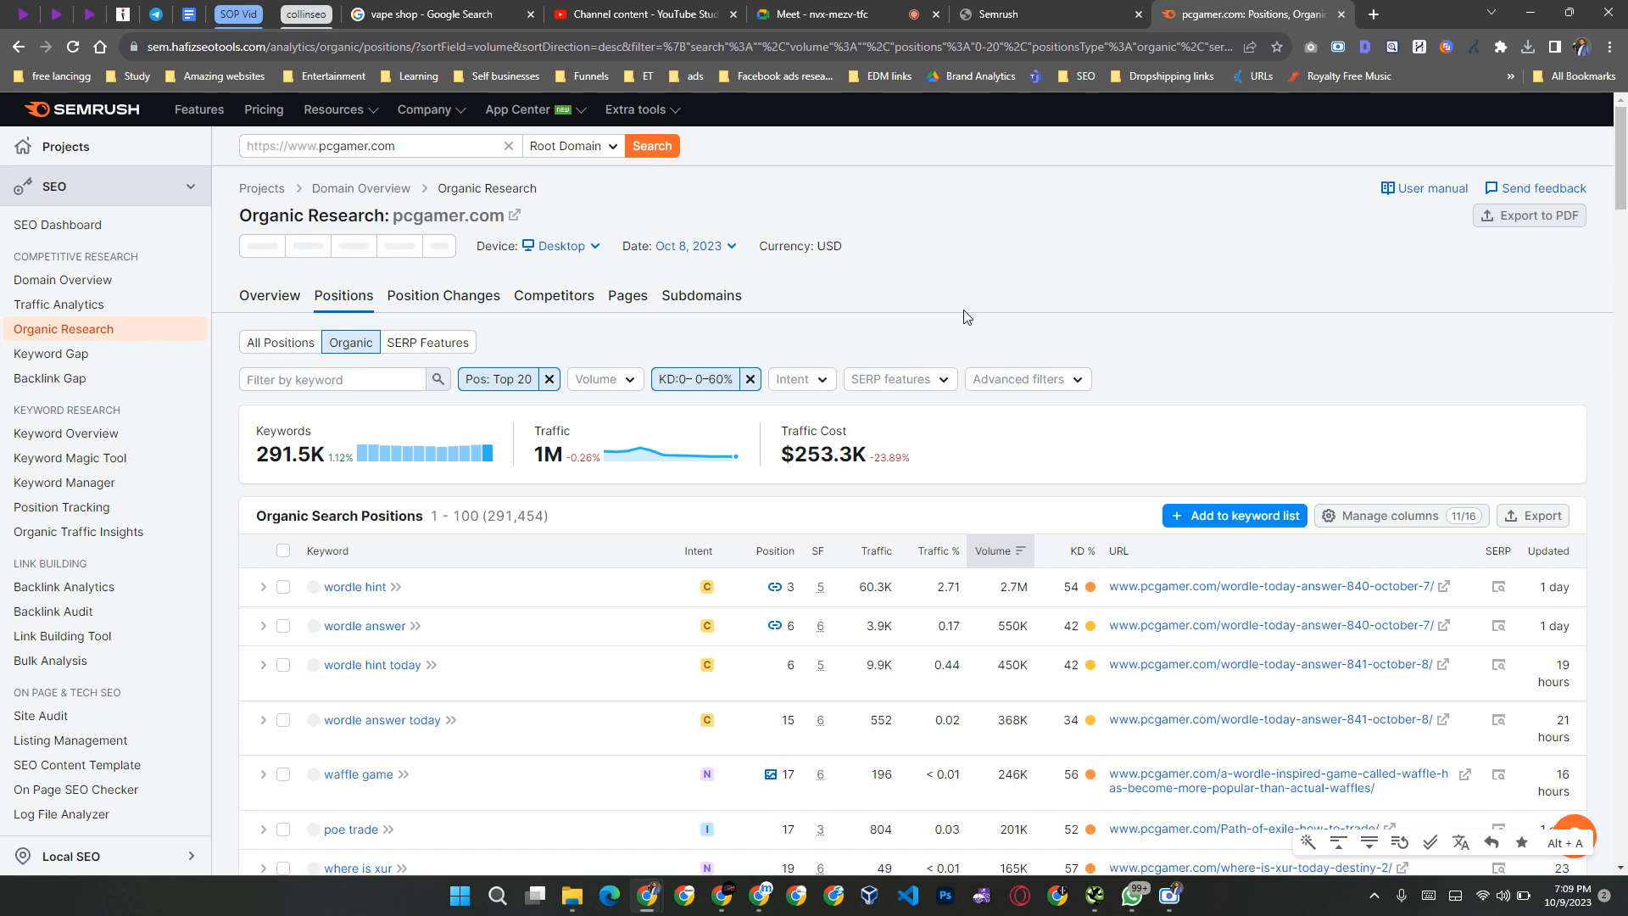
# Step: Export all allowed pcgamer.com organic keywords as an Excel workbook and save it to the Desktop under the suggested file name
pyautogui.scroll(-15, 1029, 626)
pyautogui.scroll(14, 1029, 627)
pyautogui.scroll(1, 1029, 628)
pyautogui.click(1522, 524)
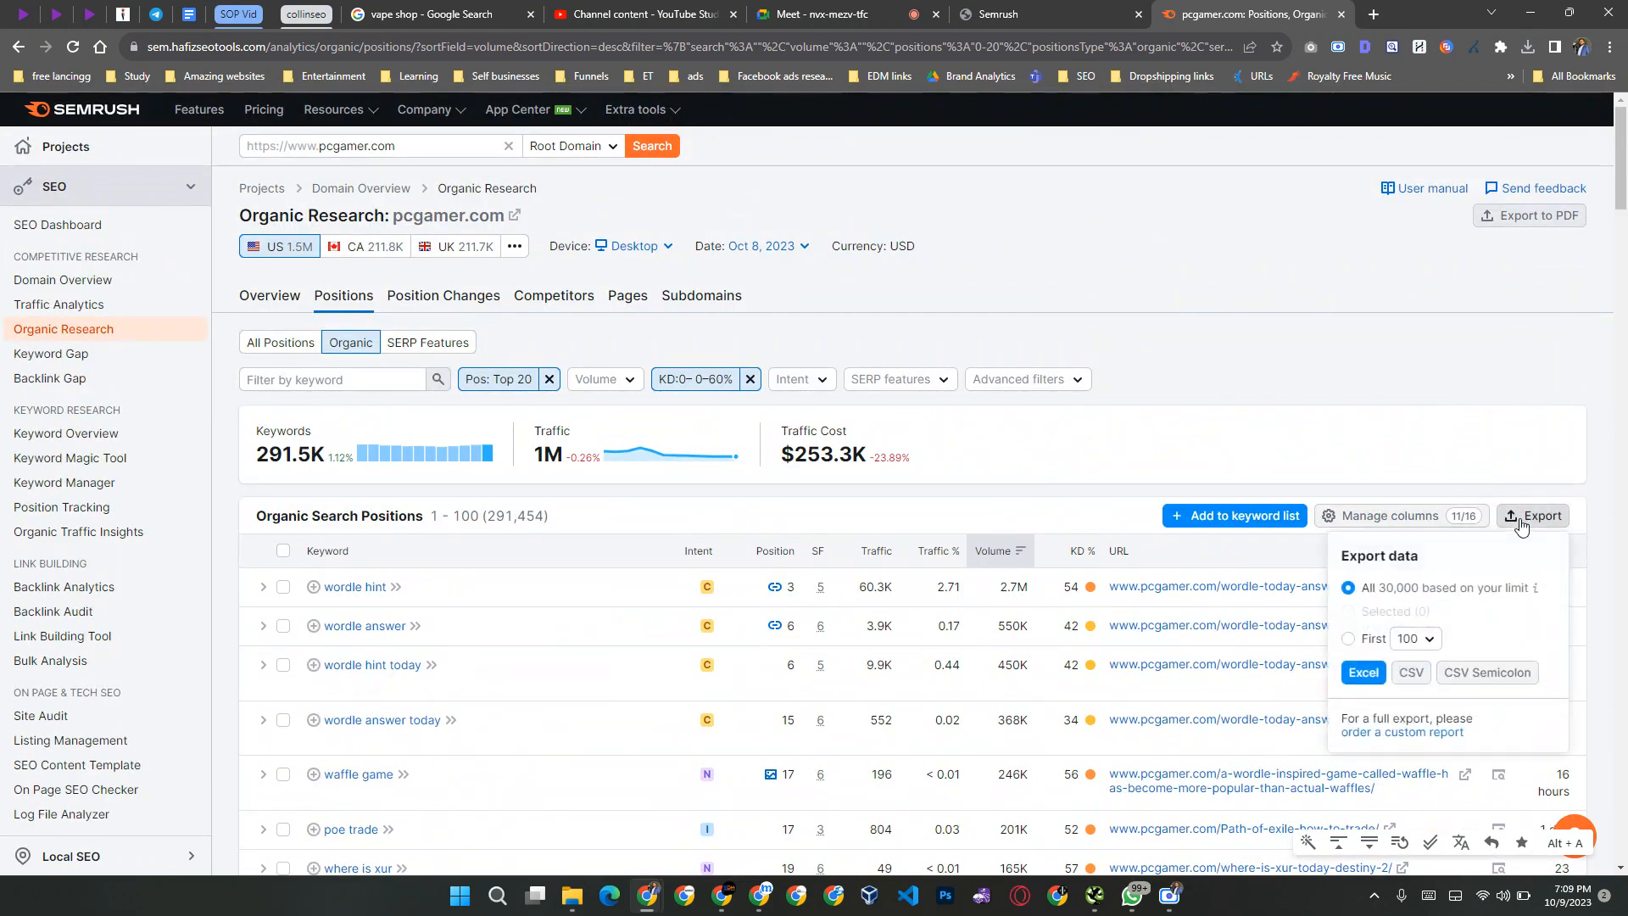
pyautogui.click(1365, 674)
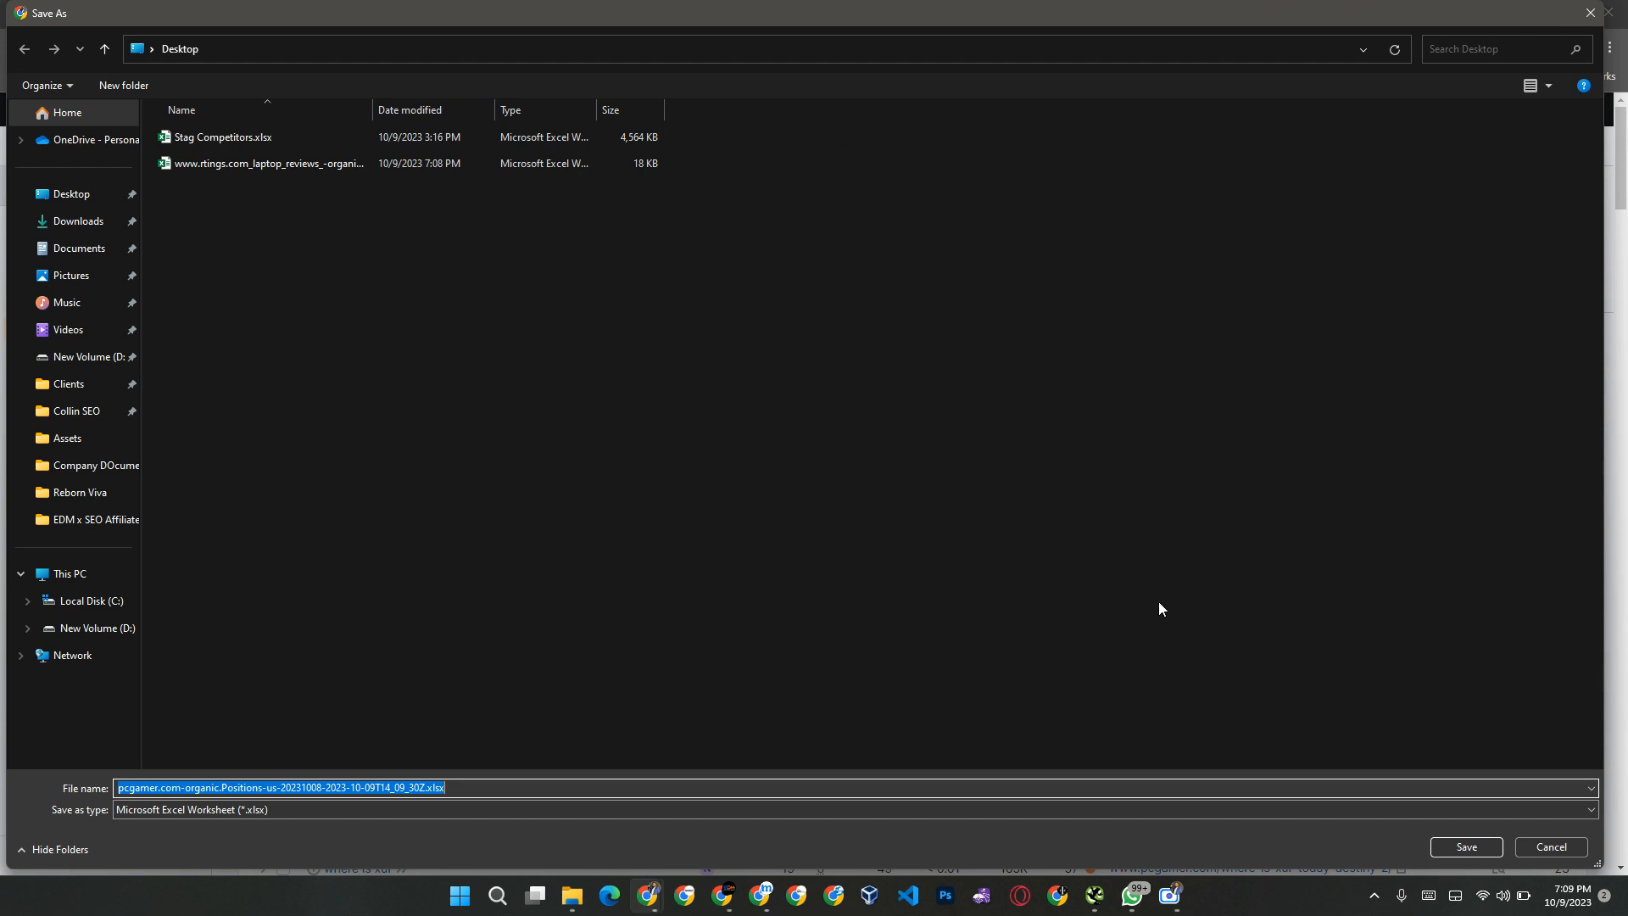
pyautogui.click(1470, 848)
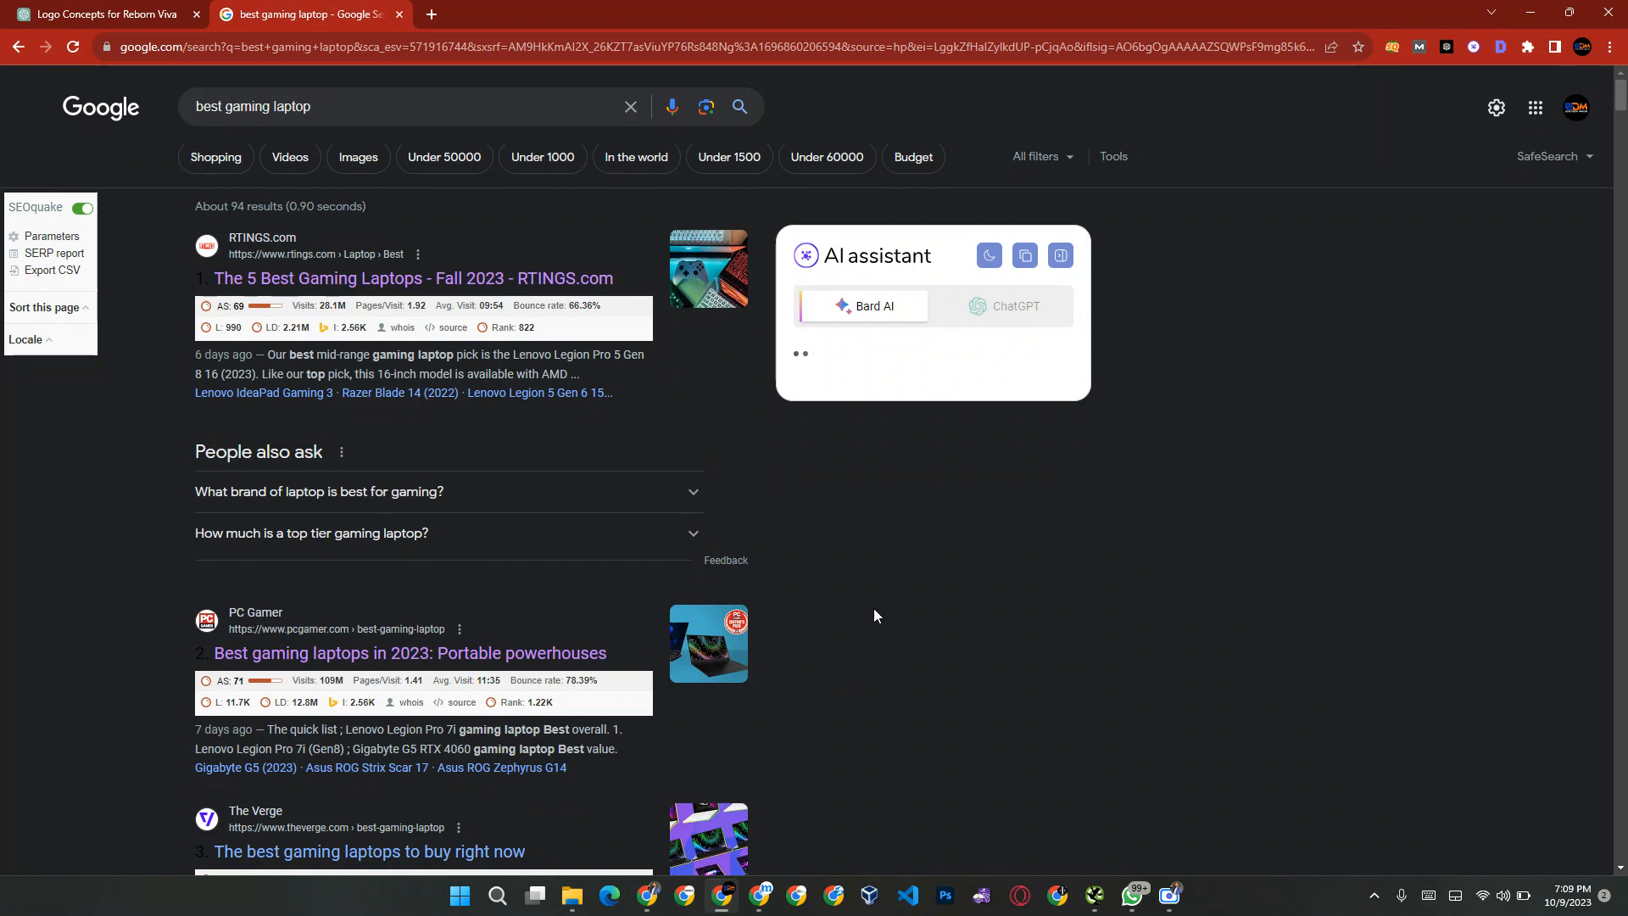
# Step: Copy the link address of the TechRadar gaming laptops result from the Google results
pyautogui.scroll(-15, 875, 614)
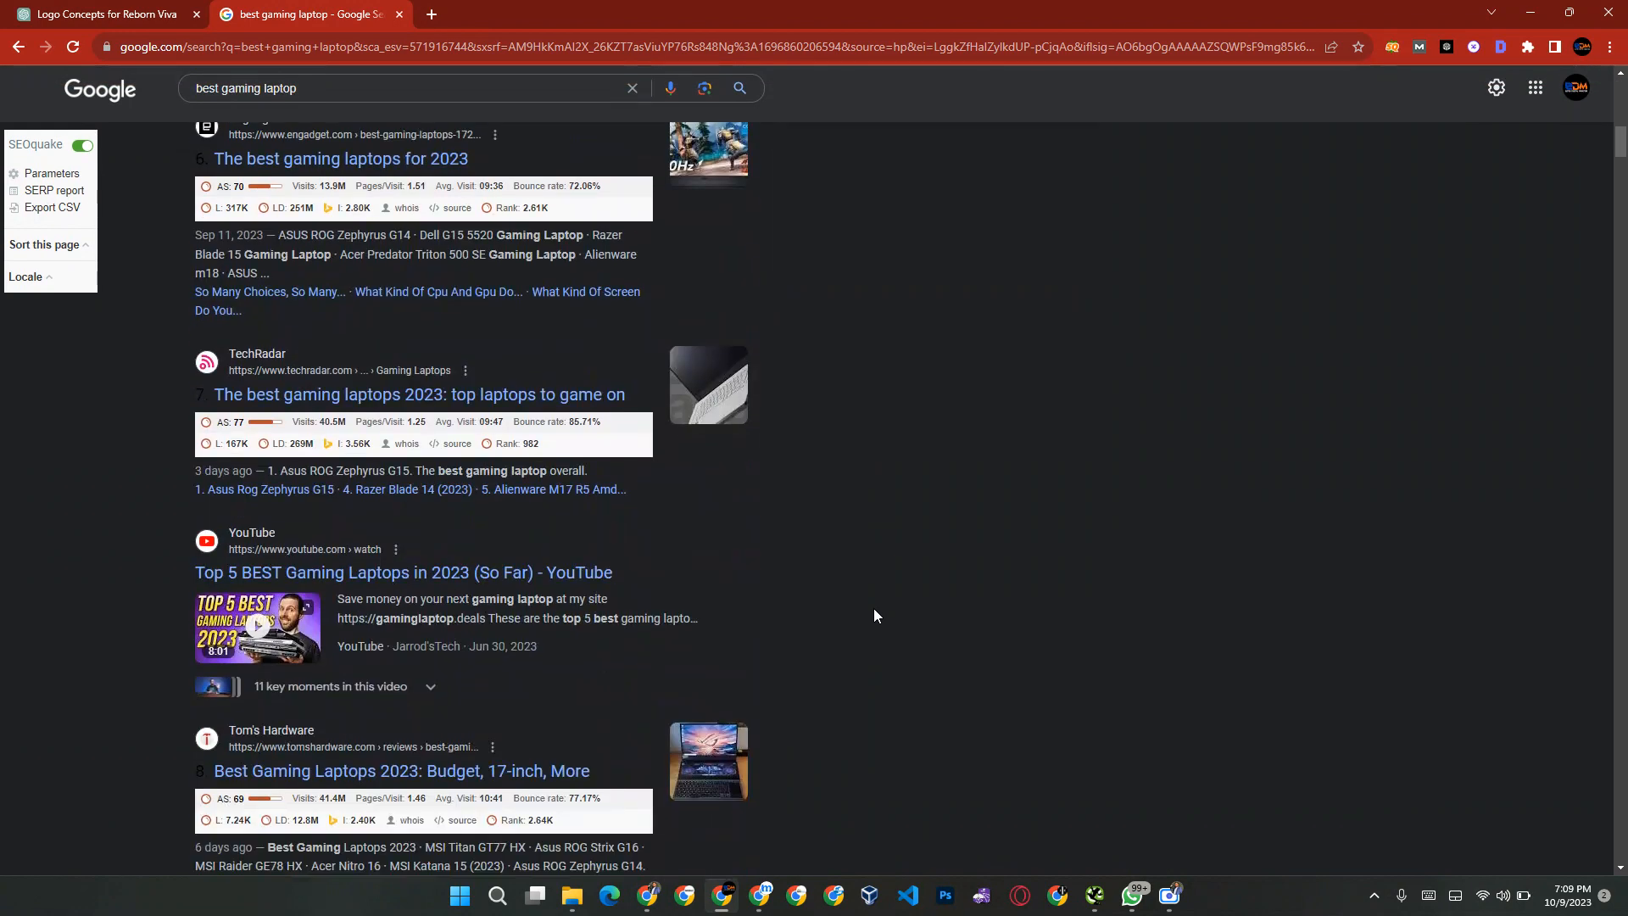
pyautogui.scroll(-1, 875, 615)
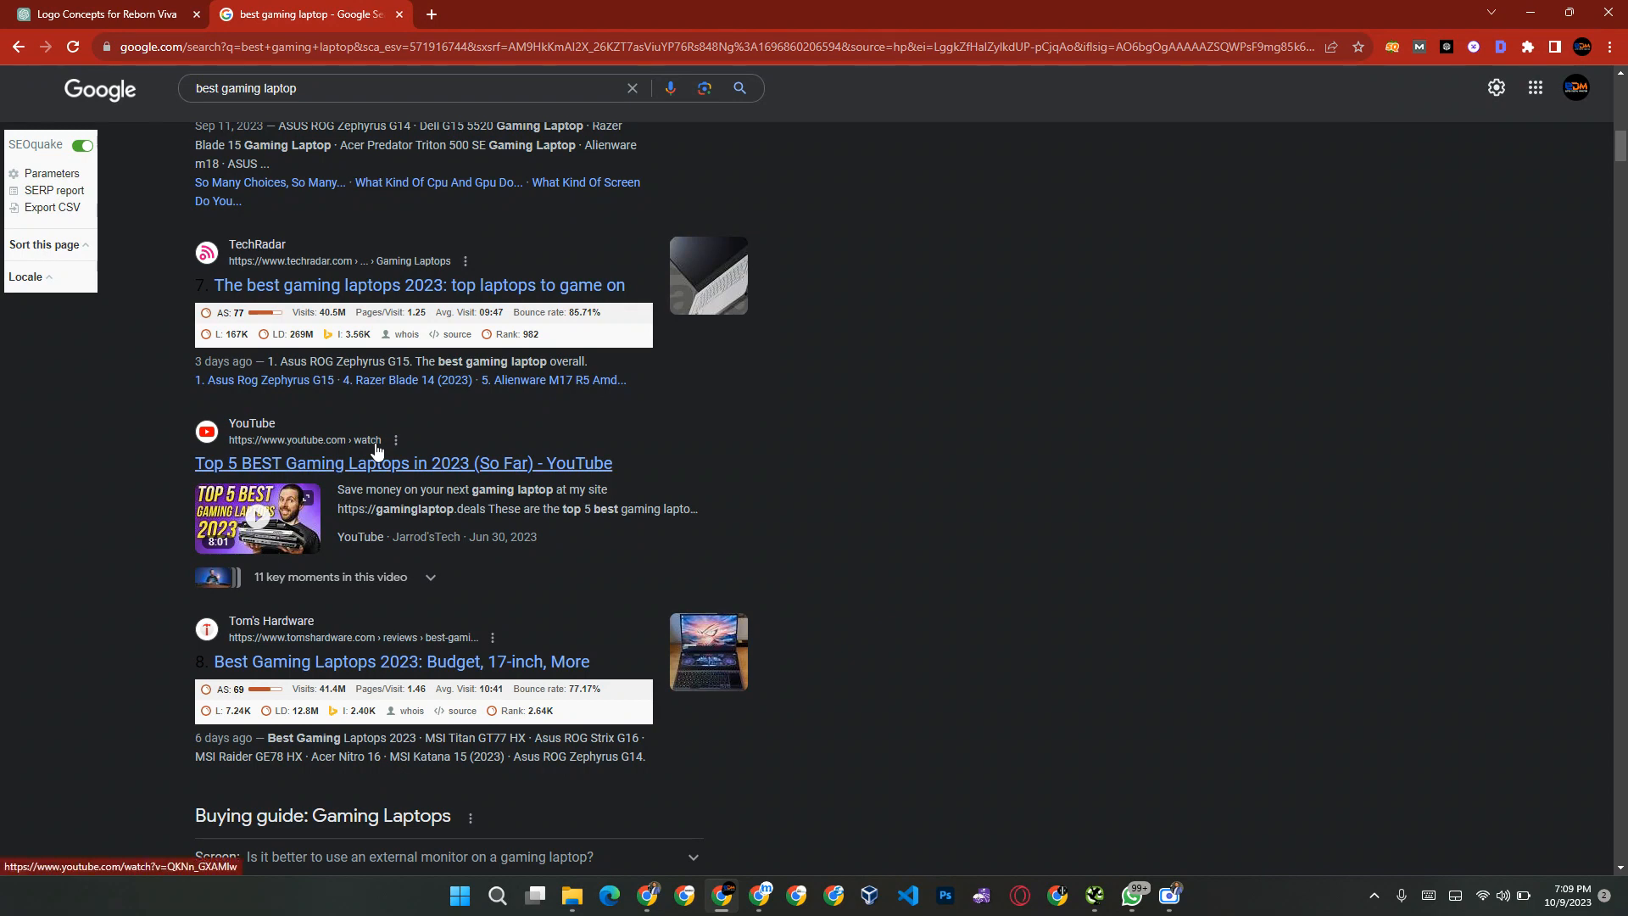
pyautogui.rightClick(316, 291)
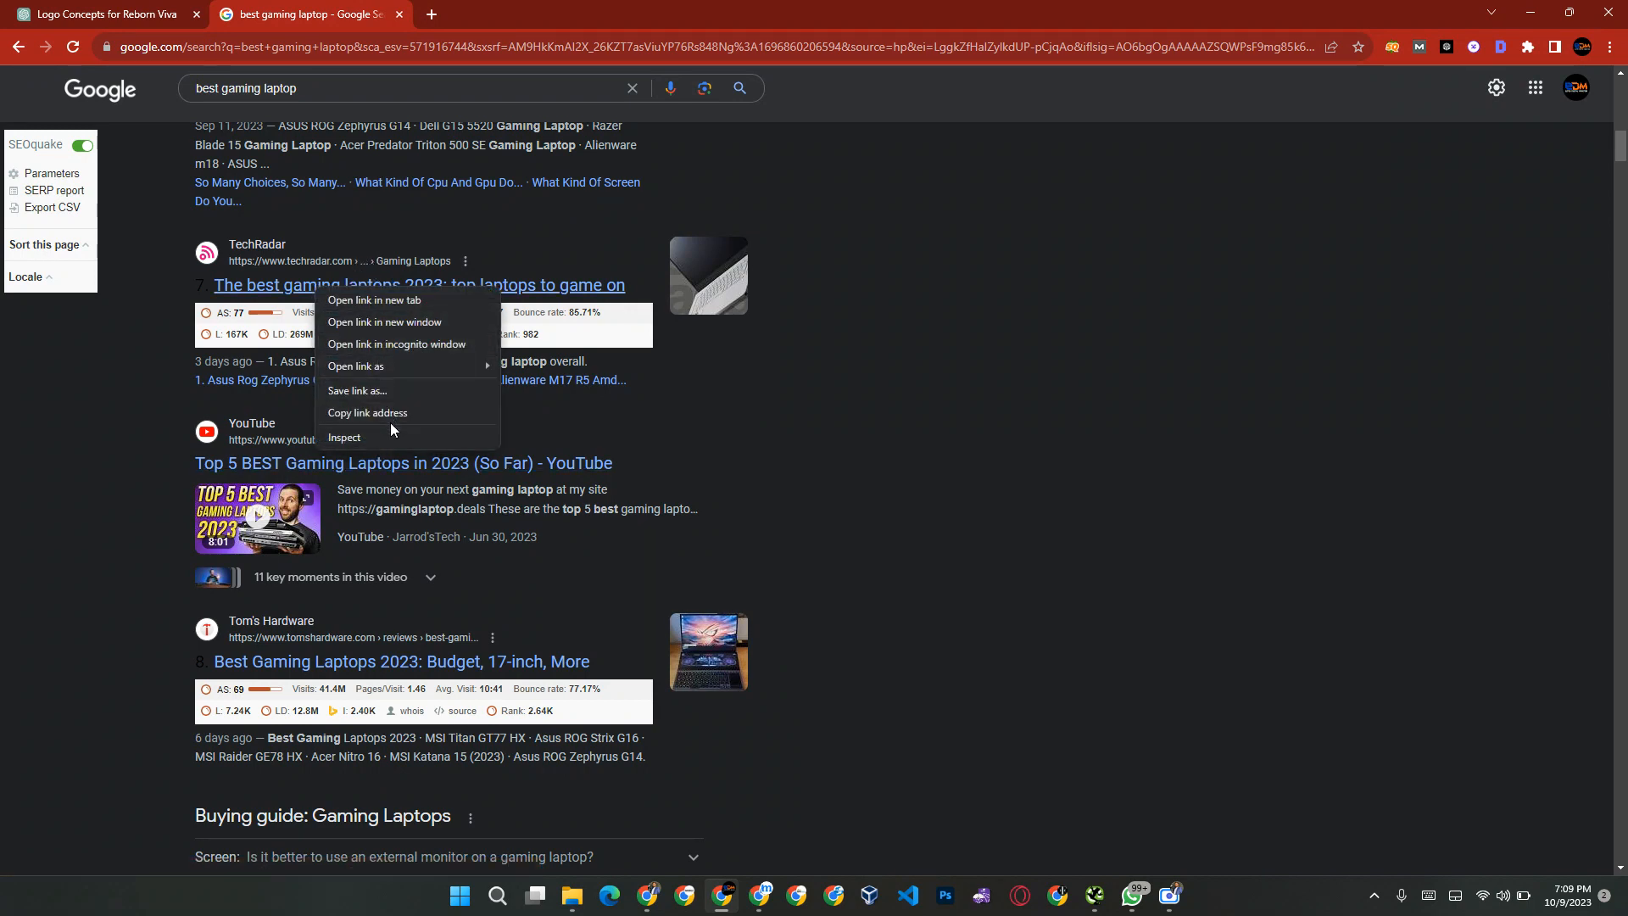
pyautogui.click(408, 411)
# Step: Switch to Semrush and replace the Organic Research query with the copied TechRadar article link
pyautogui.hotkey('alt', 'Tab')
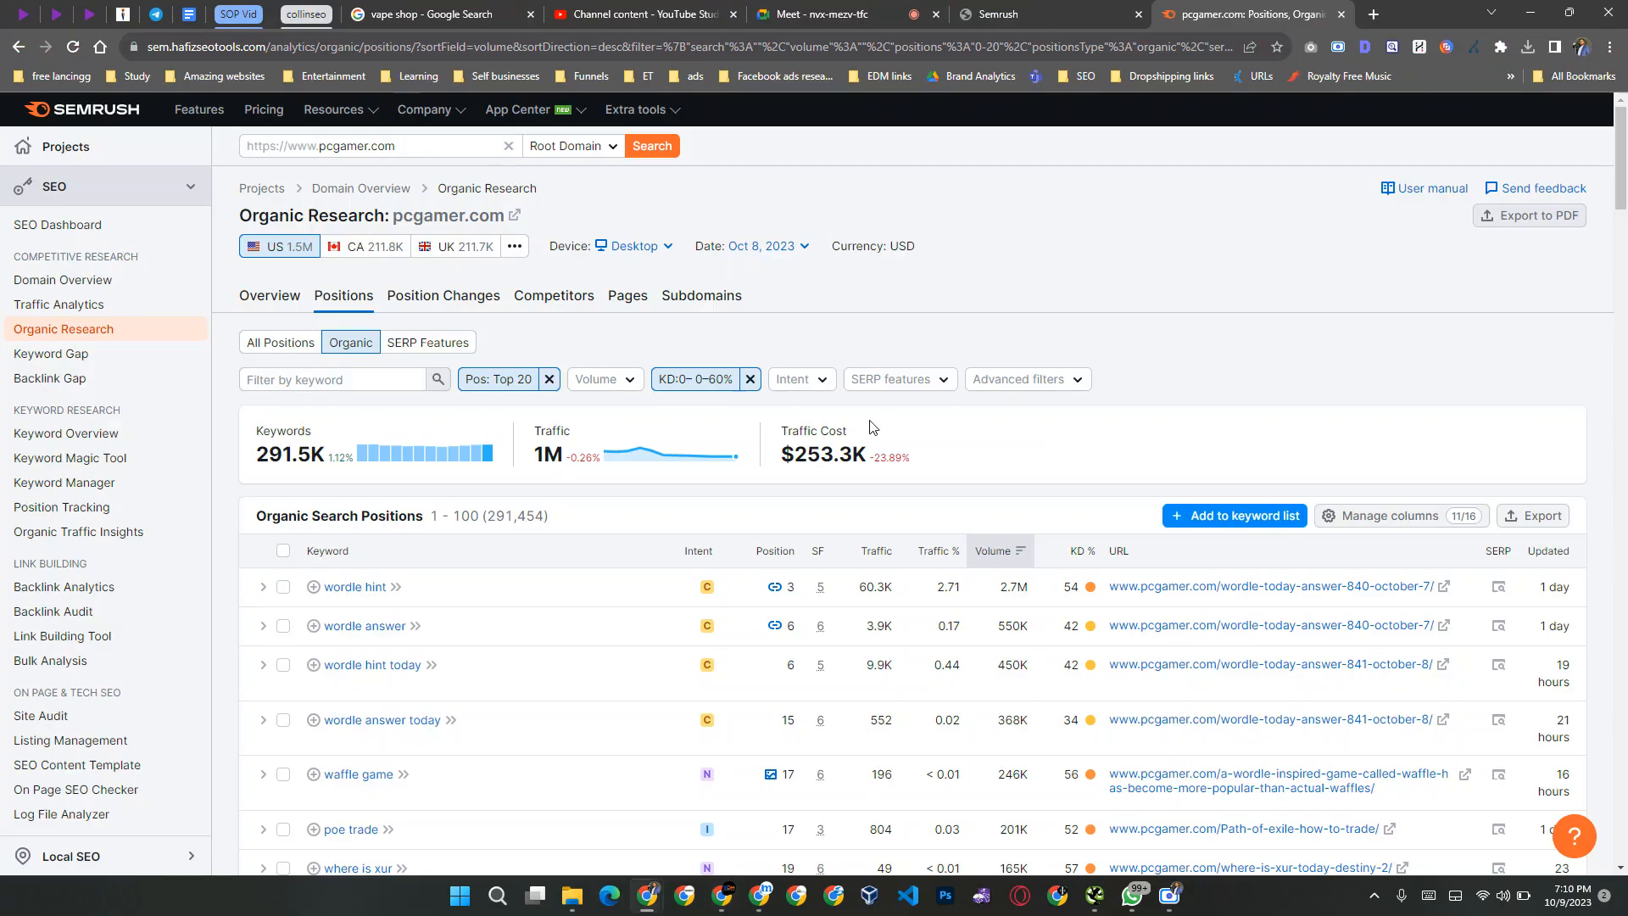
pyautogui.click(433, 156)
pyautogui.hotkey('ctrl', 'a')
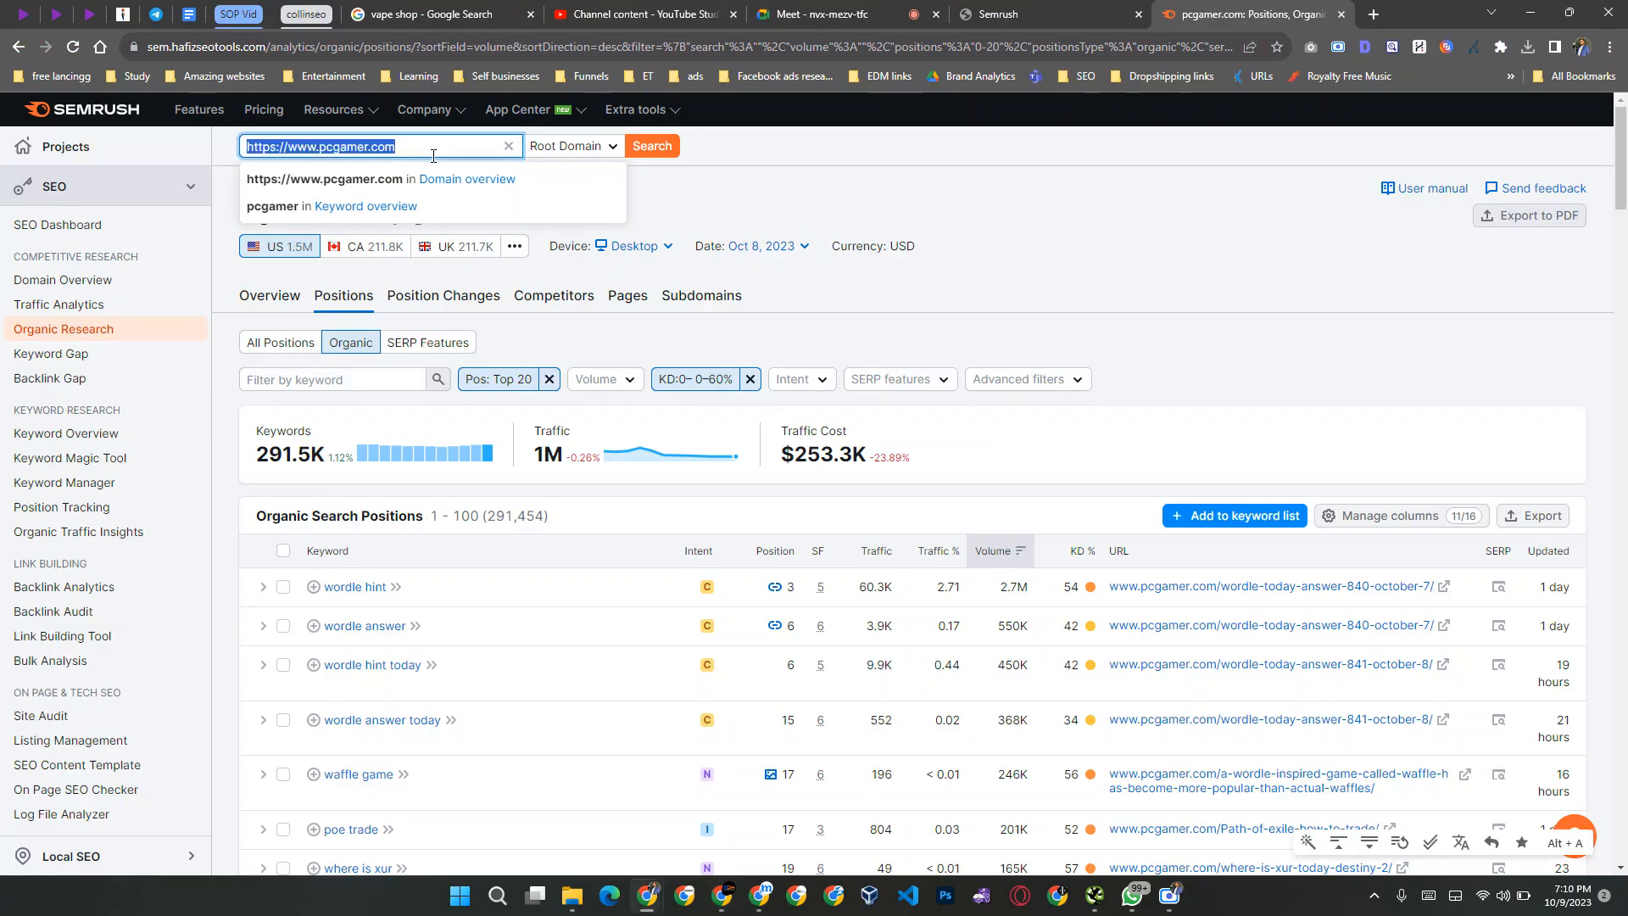
pyautogui.hotkey('ctrl', 'v')
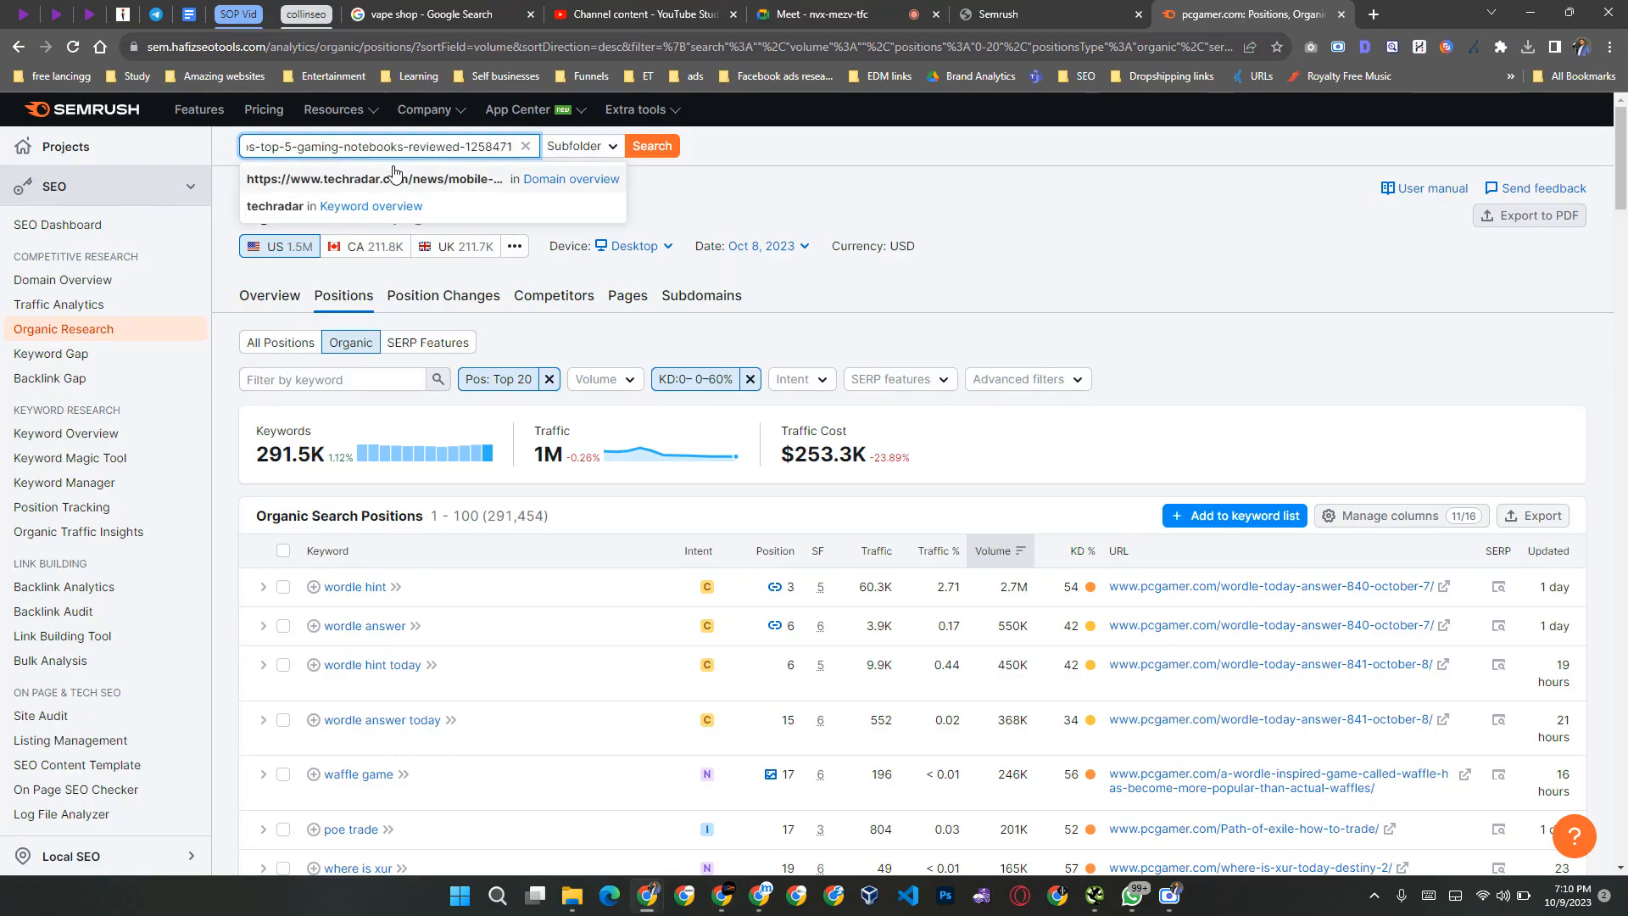
# Step: Open the TechRadar article from the Google results, return to Semrush and run the search for its link
pyautogui.hotkey('alt', 'Tab')
pyautogui.click(345, 287)
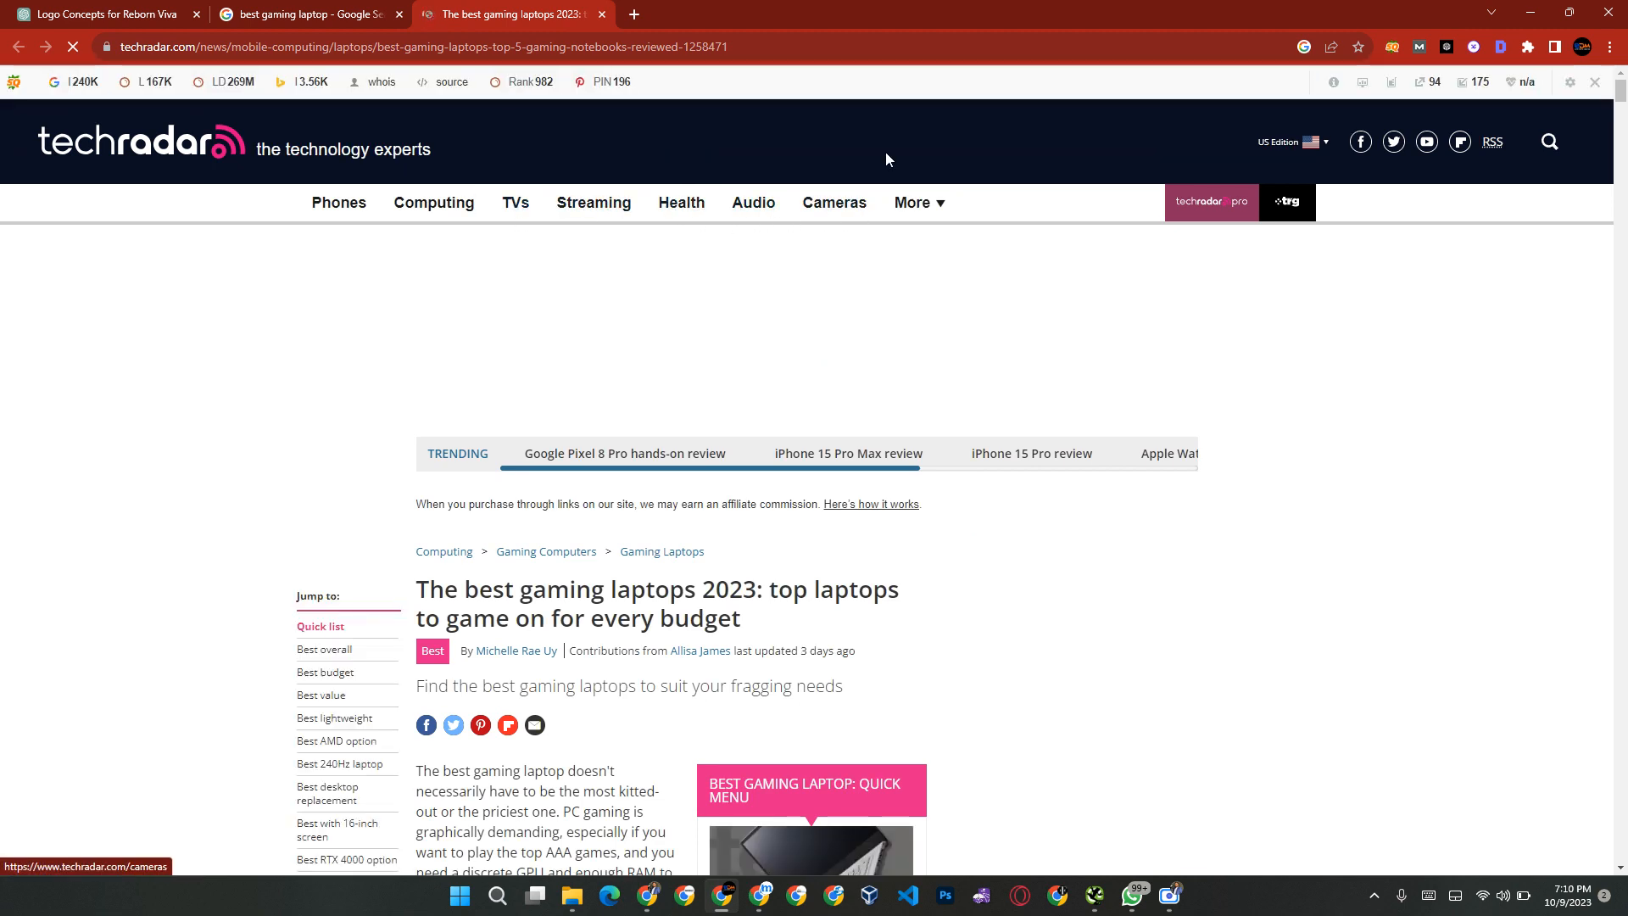
pyautogui.hotkey('alt', 'Tab')
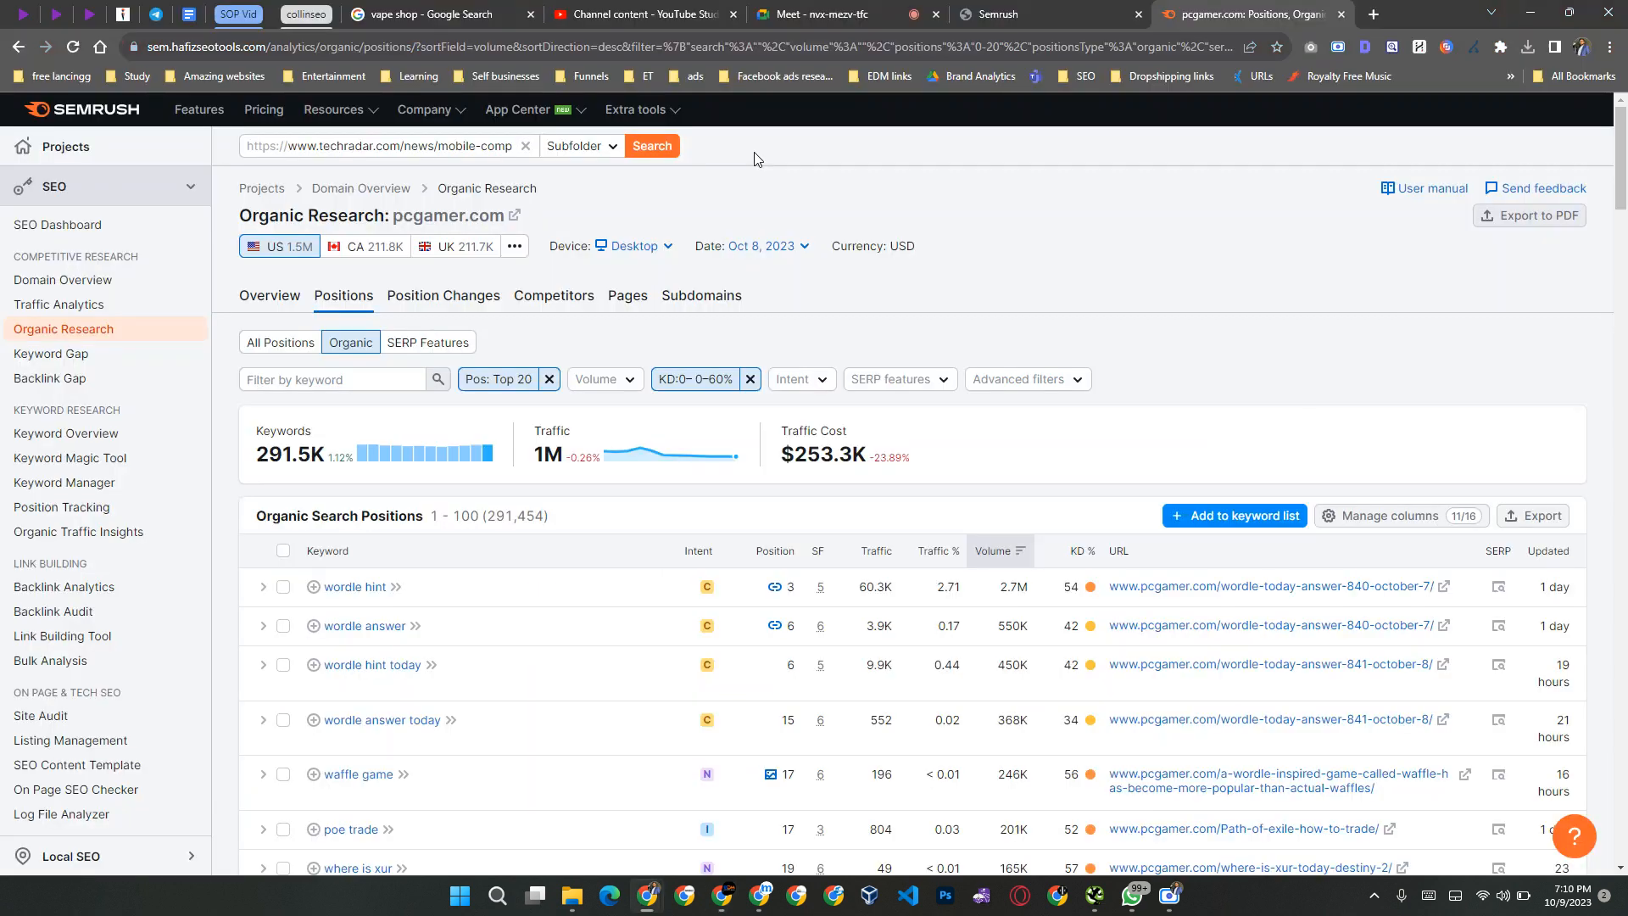
pyautogui.click(507, 153)
pyautogui.click(664, 153)
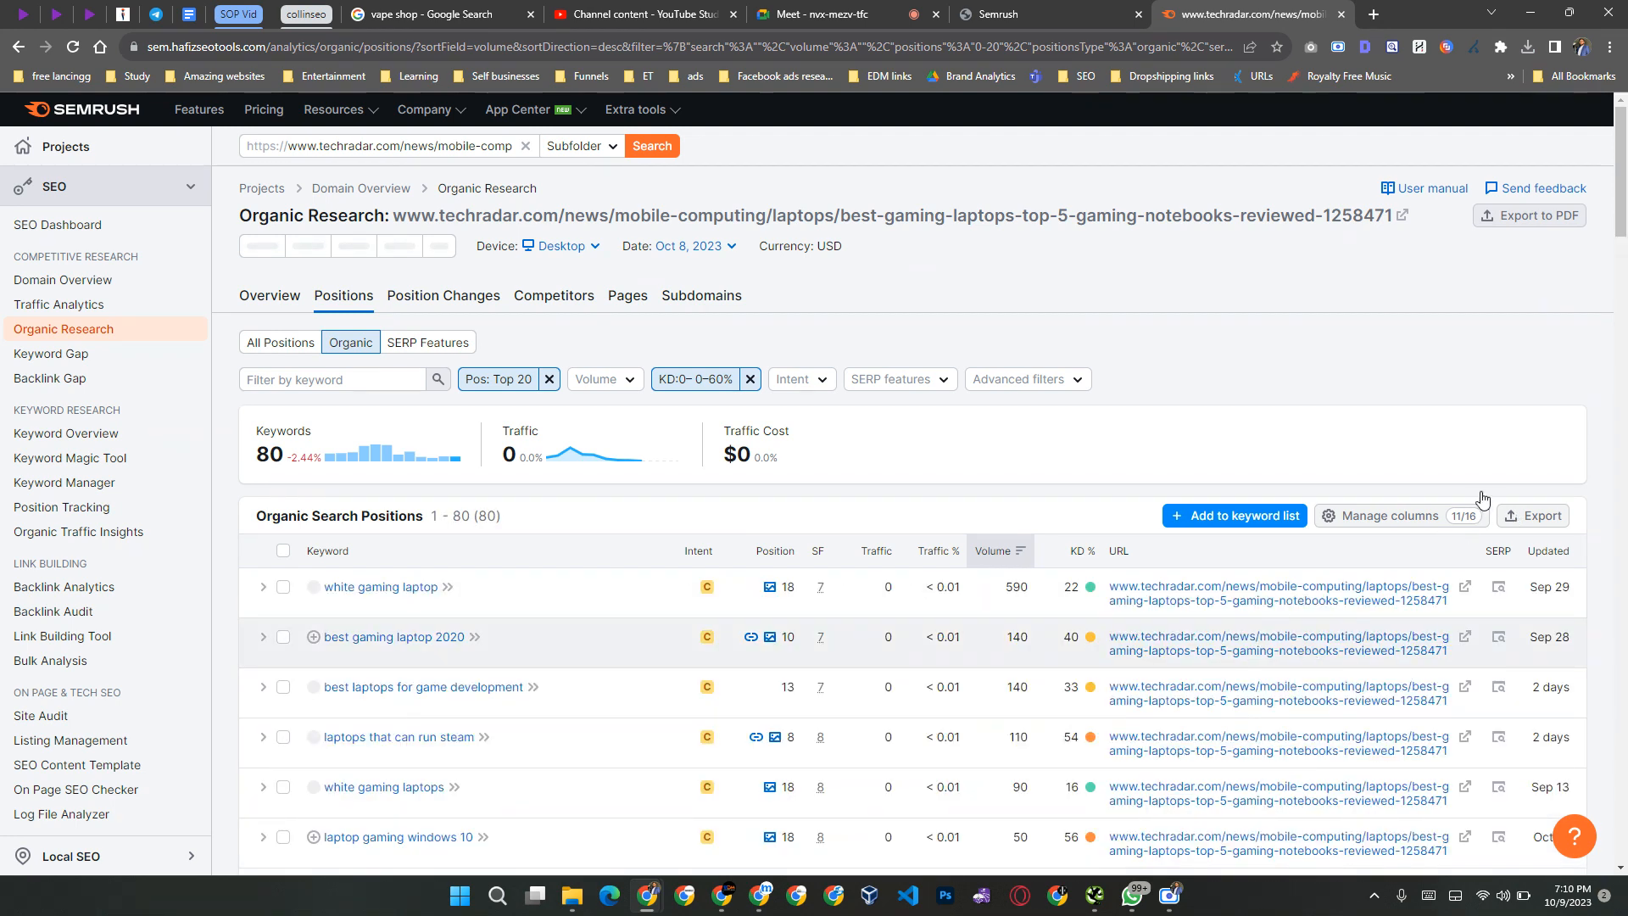
# Step: Export all filtered TechRadar article keywords as an Excel workbook and save it to the Desktop under the suggested file name
pyautogui.click(1531, 515)
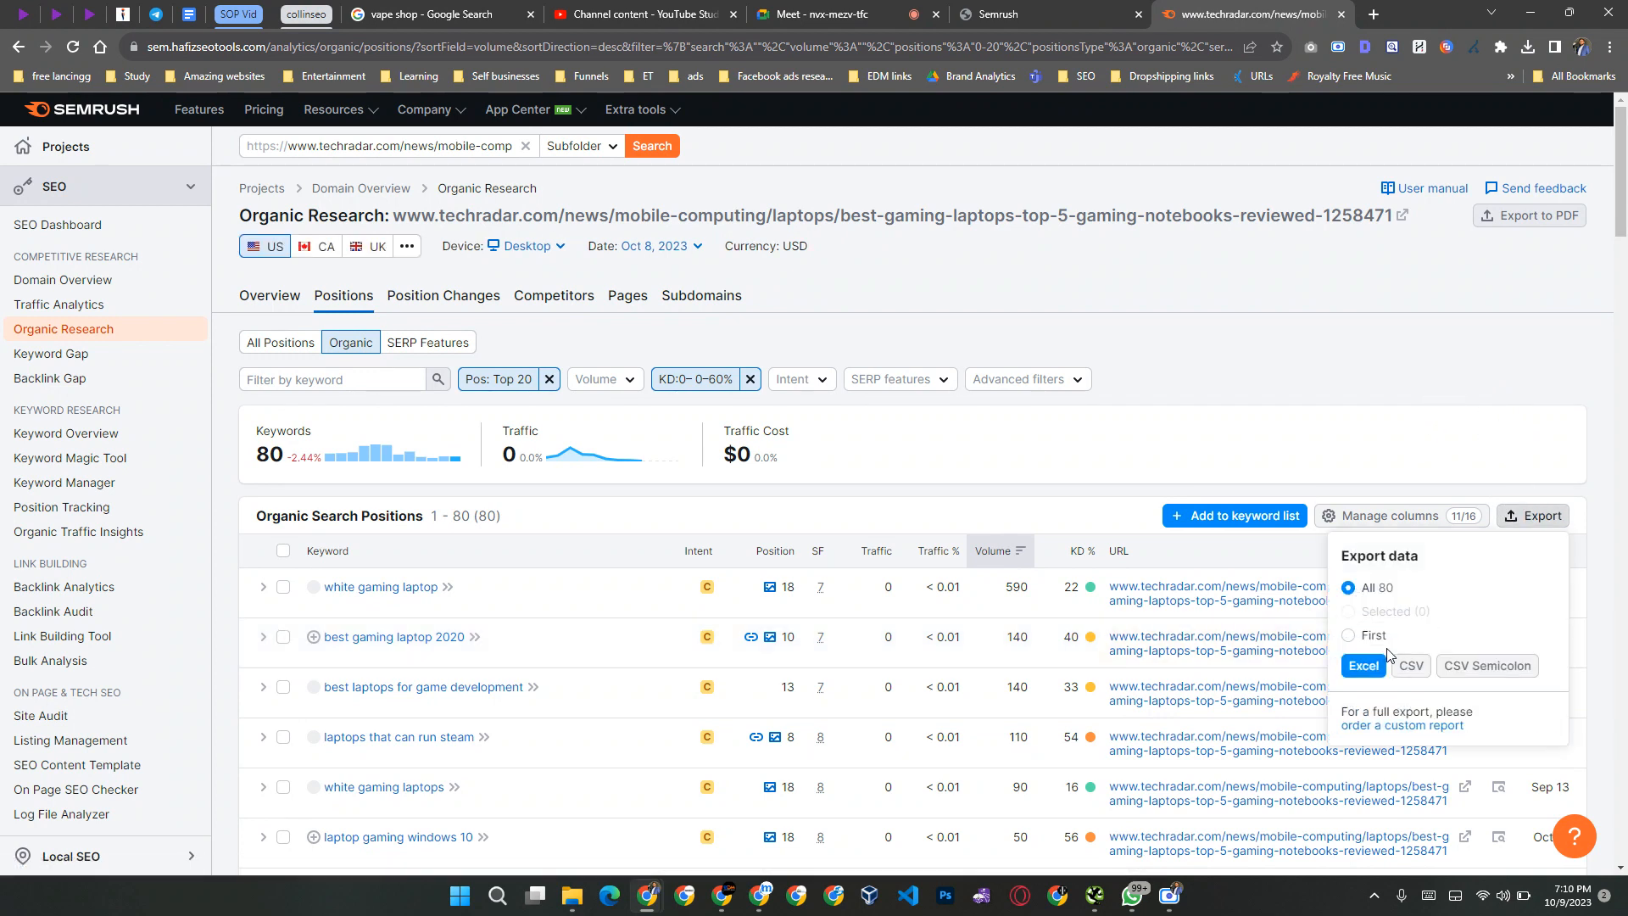
pyautogui.click(1243, 502)
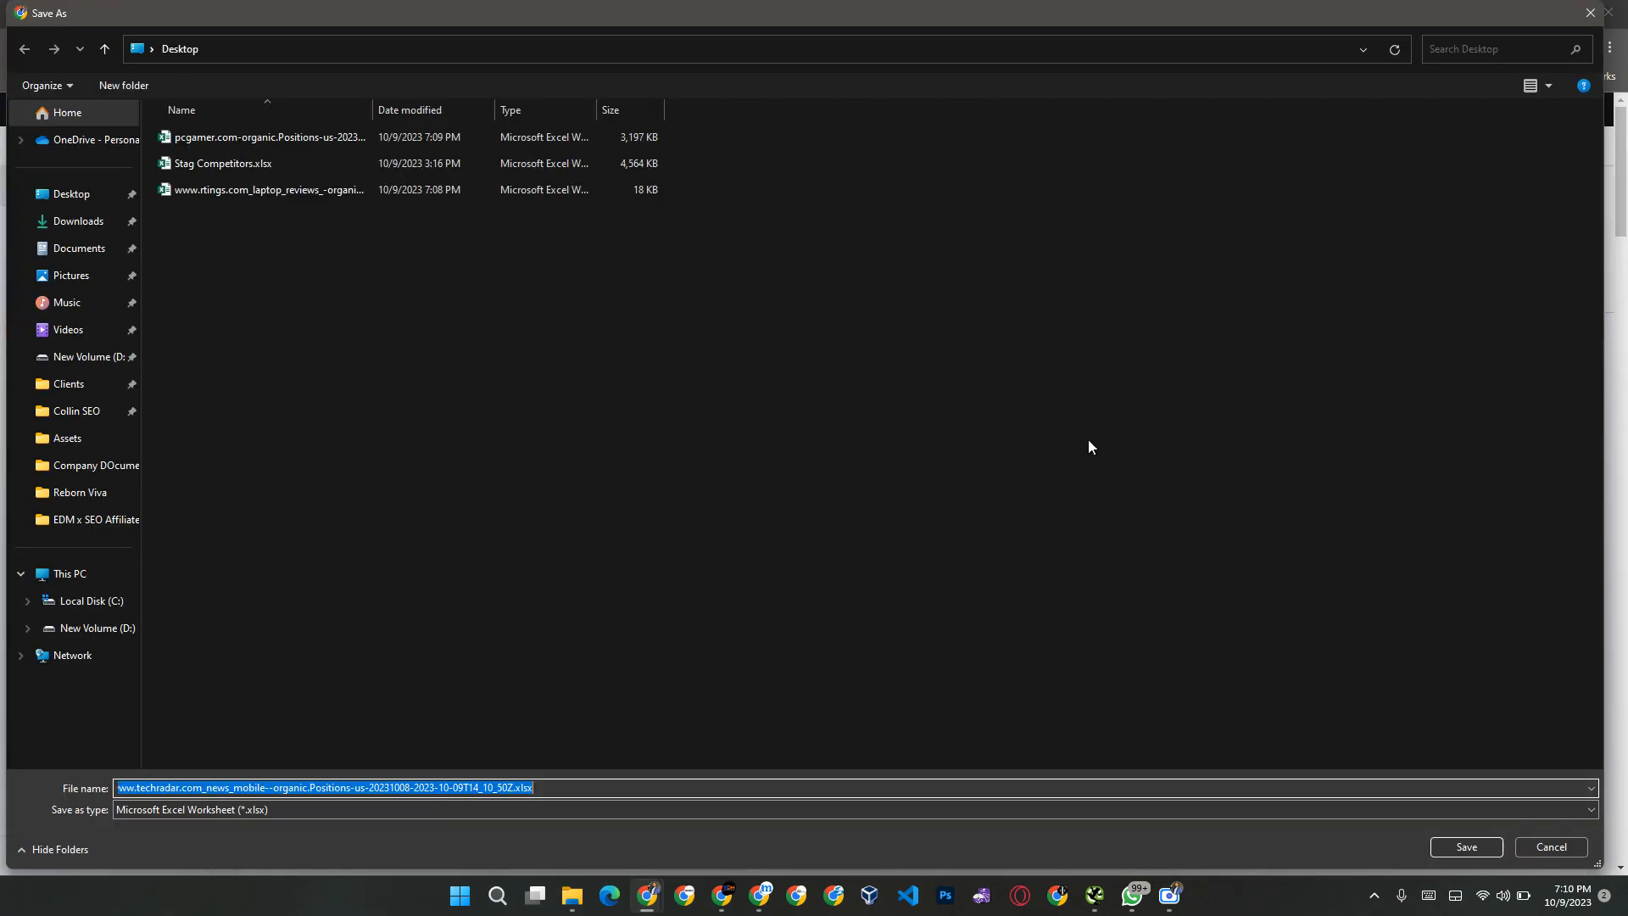
pyautogui.click(1460, 840)
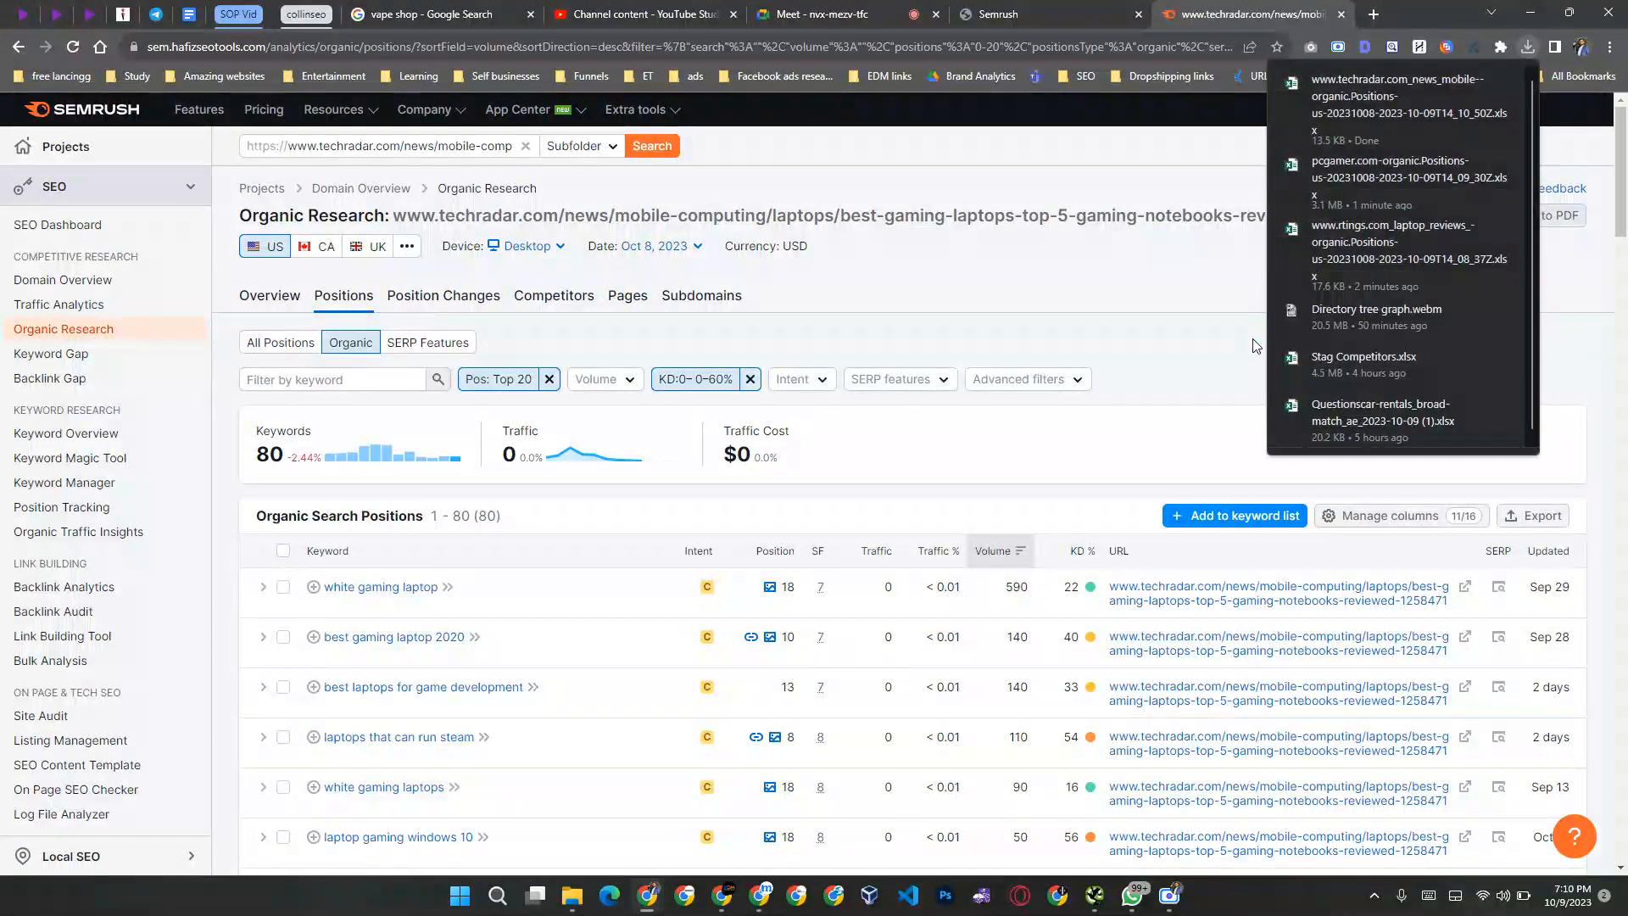
pyautogui.click(1214, 309)
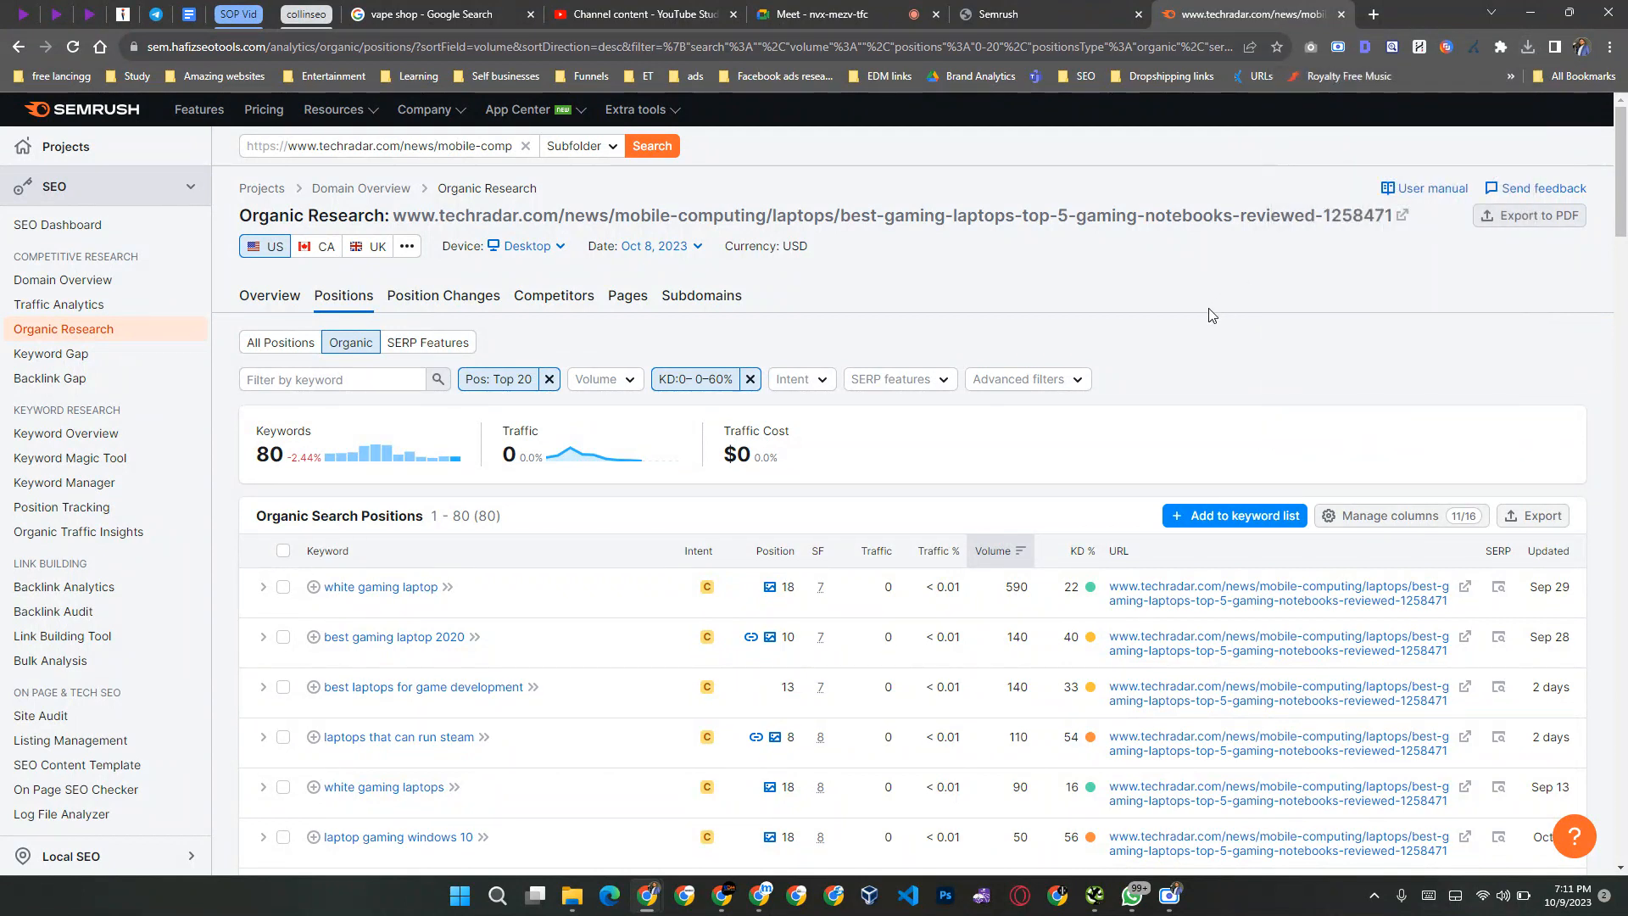
pyautogui.press('XF86MonBrightnessDown')
pyautogui.press('XF86AudioRaiseVolume')
pyautogui.click(1048, 12)
pyautogui.click(1282, 12)
# Step: Replace the Organic Research query with the root domain ivapestore.co.uk and run the search
pyautogui.click(384, 148)
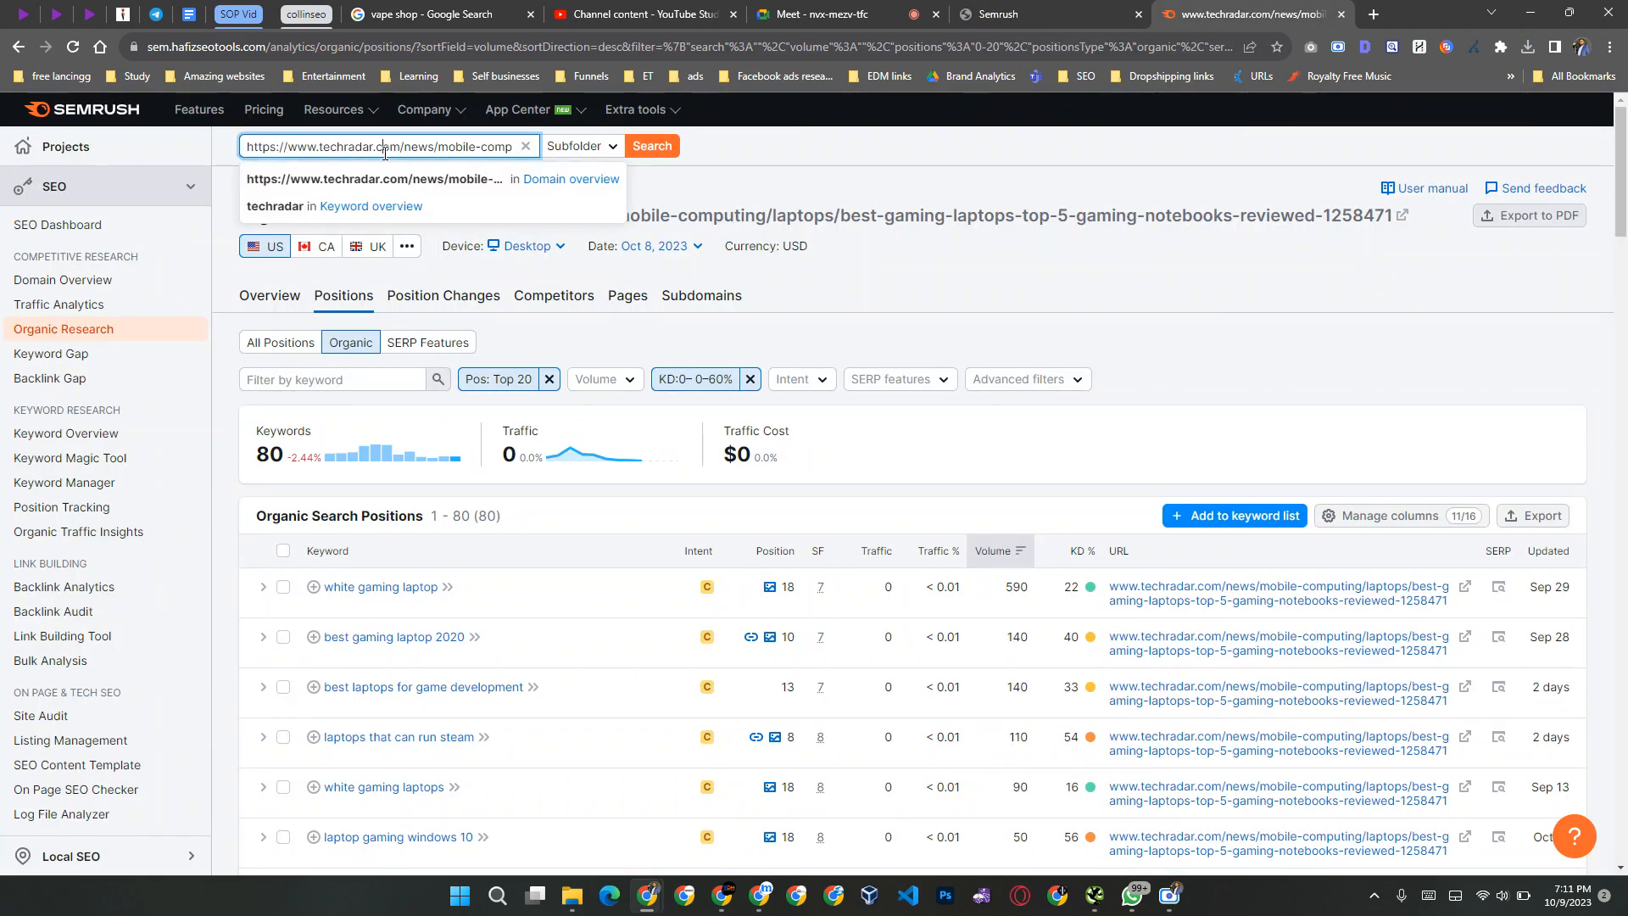
pyautogui.hotkey('ctrl', 'a')
pyautogui.write('ivap')
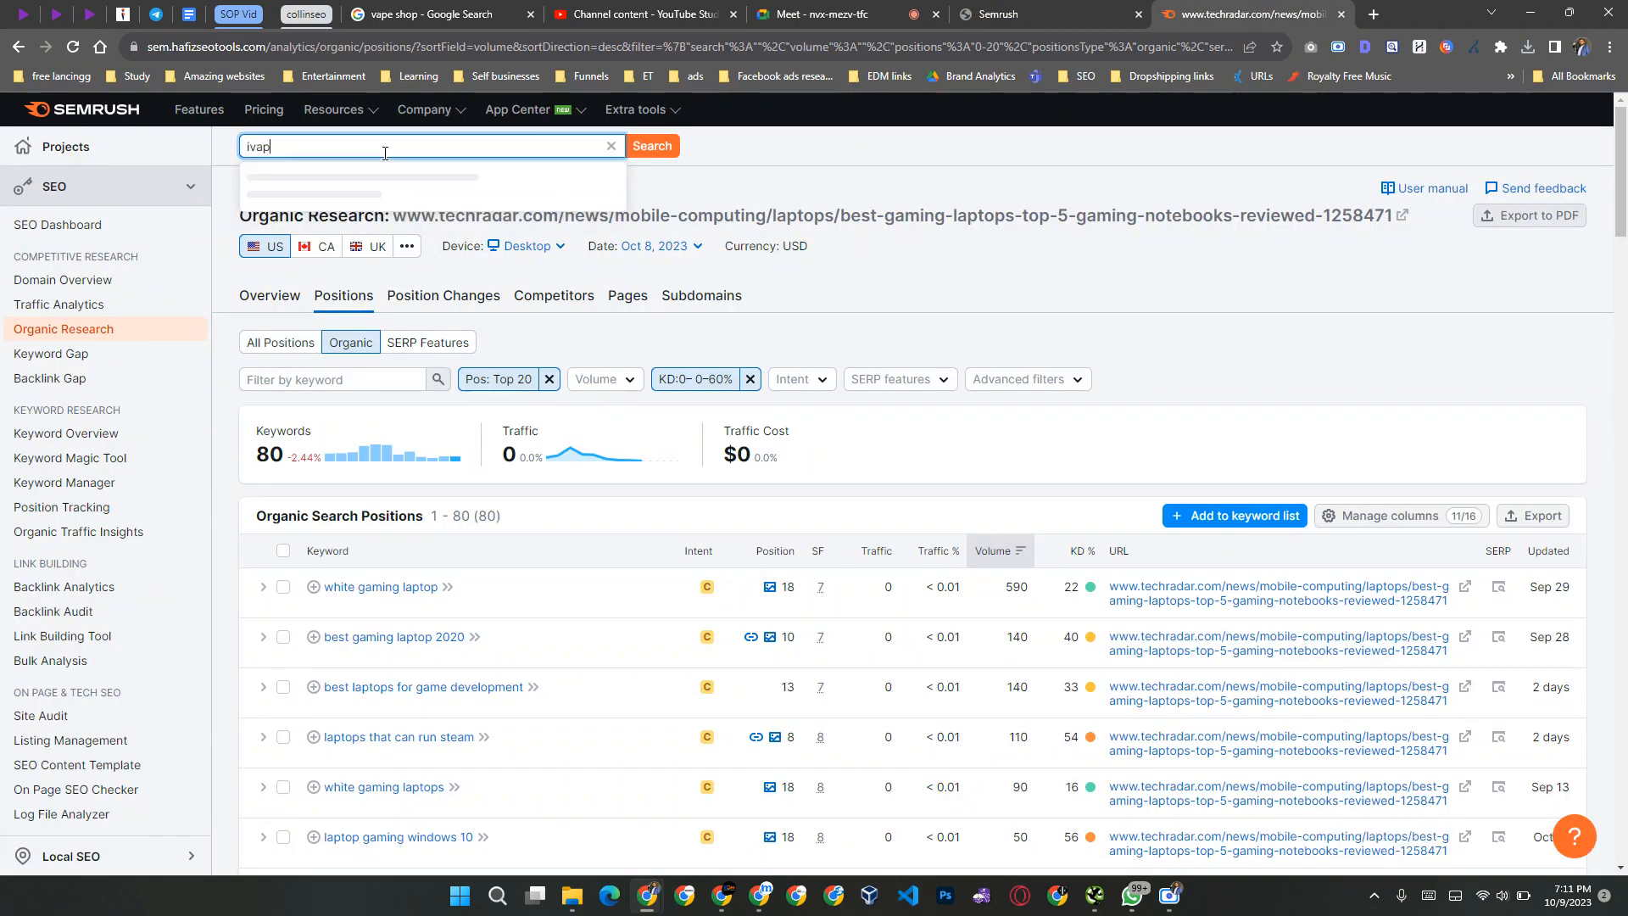
pyautogui.write('estore')
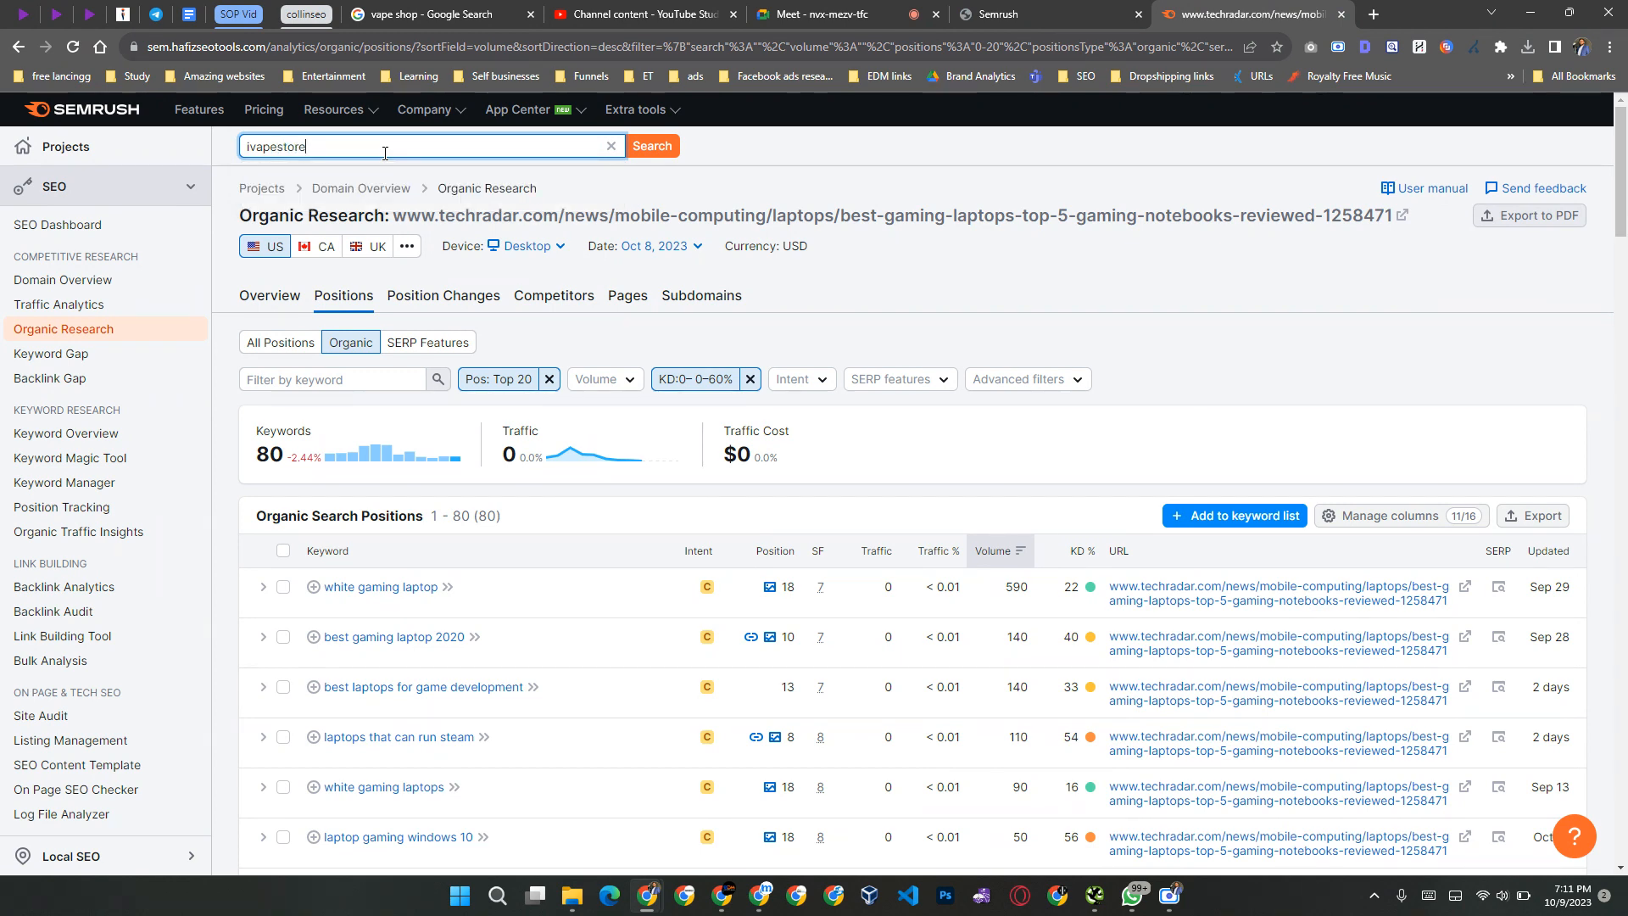
pyautogui.write('.co.uk')
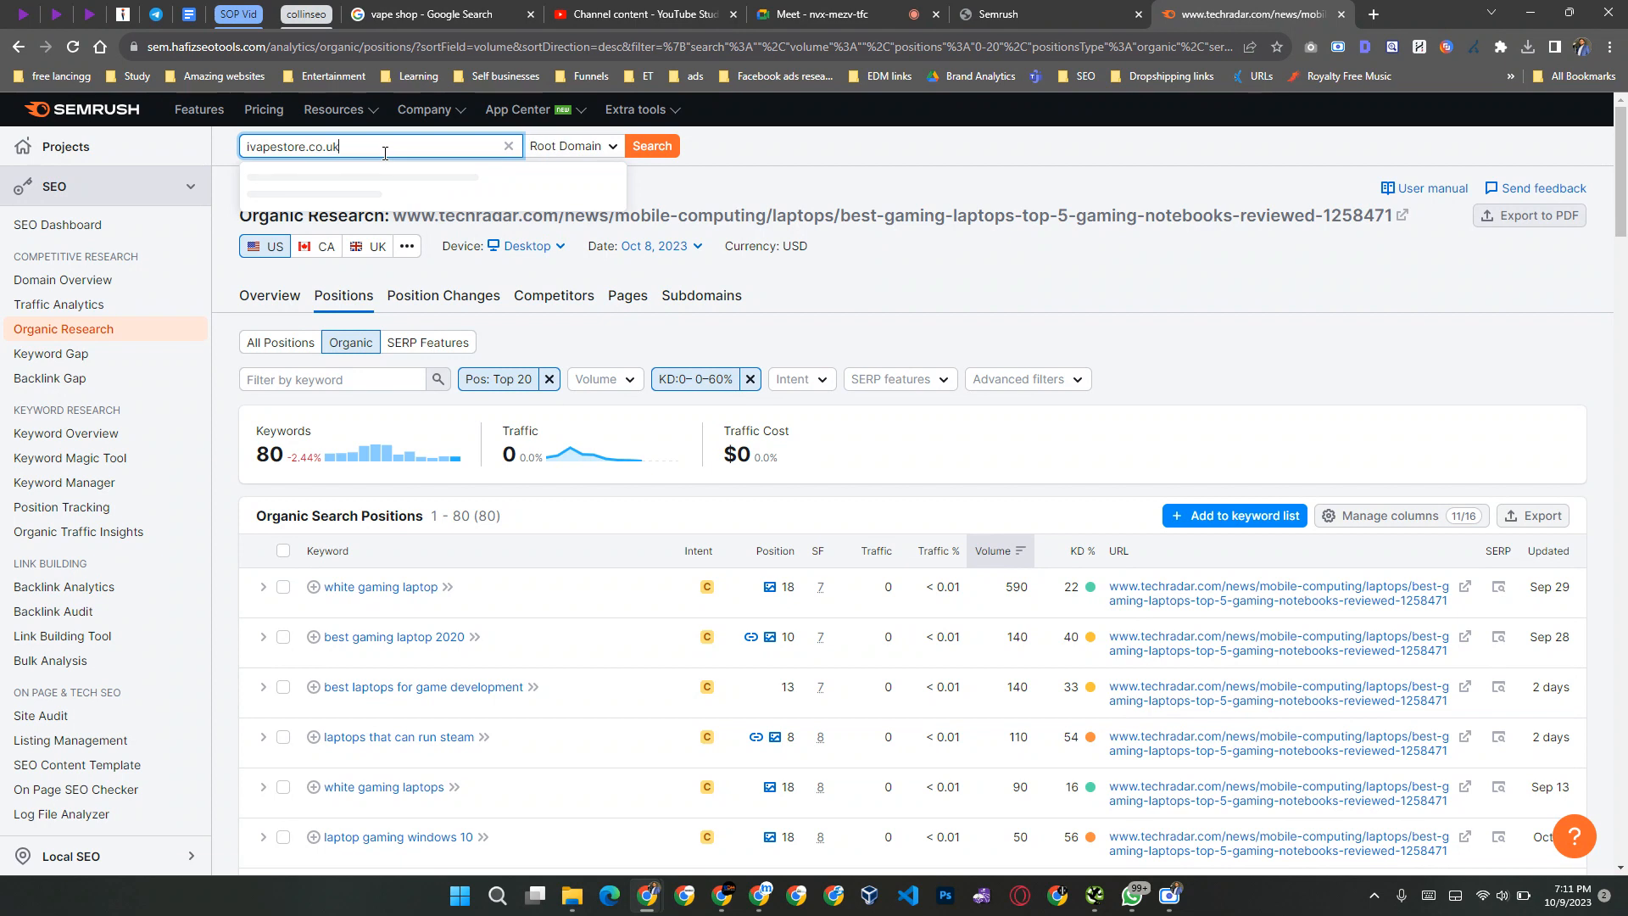
pyautogui.press('Return')
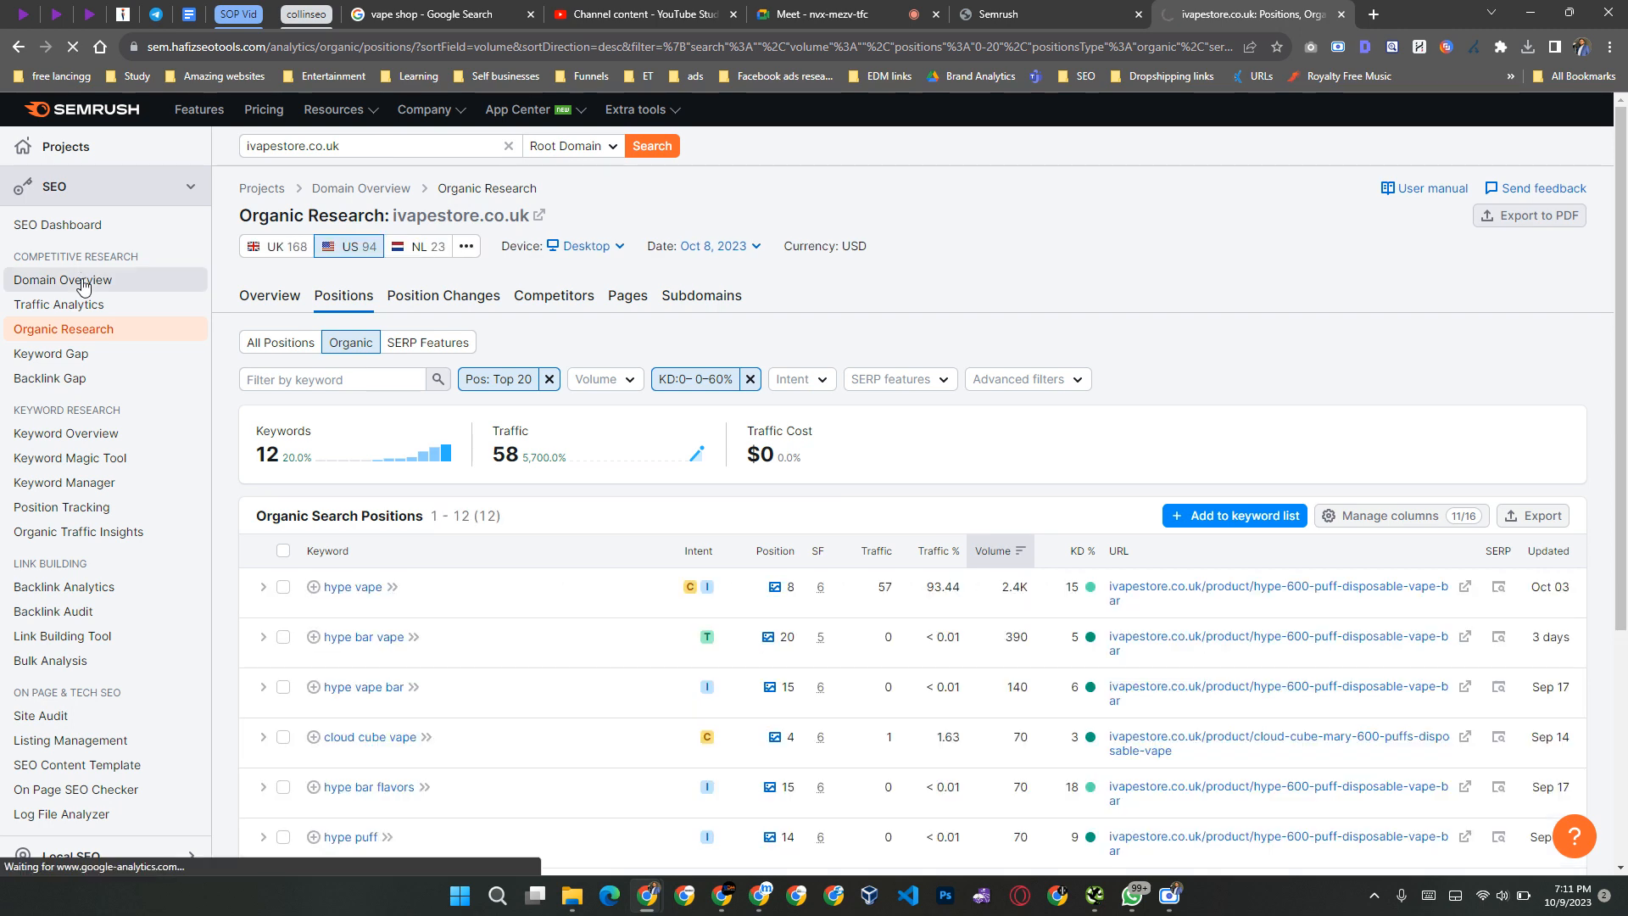
# Step: Open the Domain Overview for ivapestore.co.uk and go from its main organic competitors to the full Competitors report
pyautogui.click(81, 281)
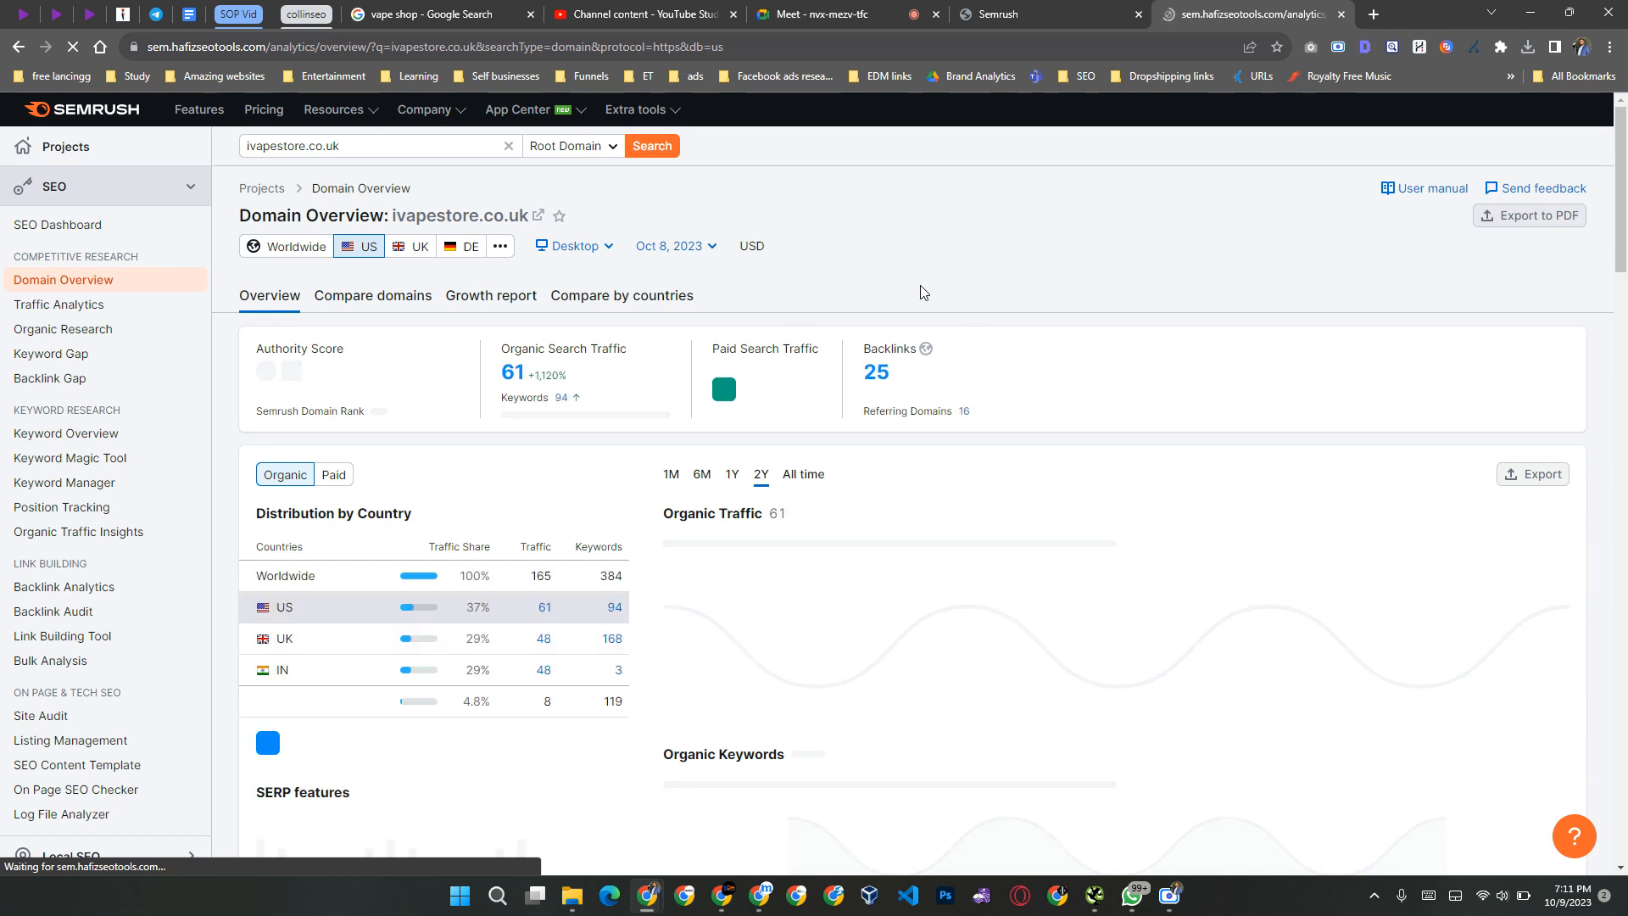
pyautogui.scroll(-10, 882, 291)
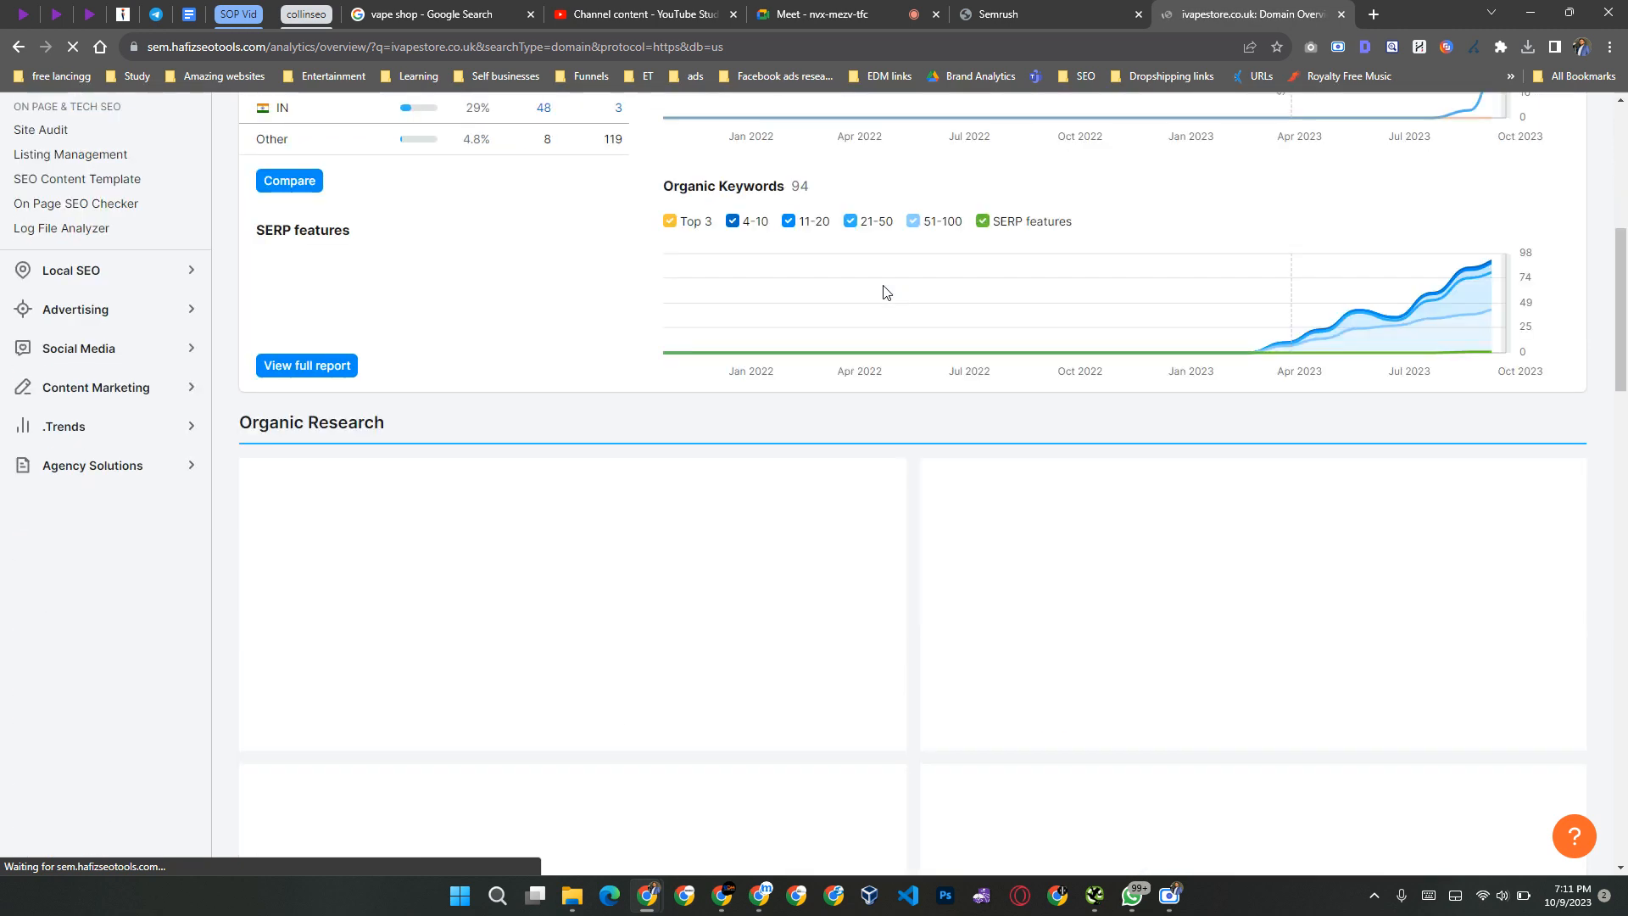
pyautogui.scroll(5, 909, 317)
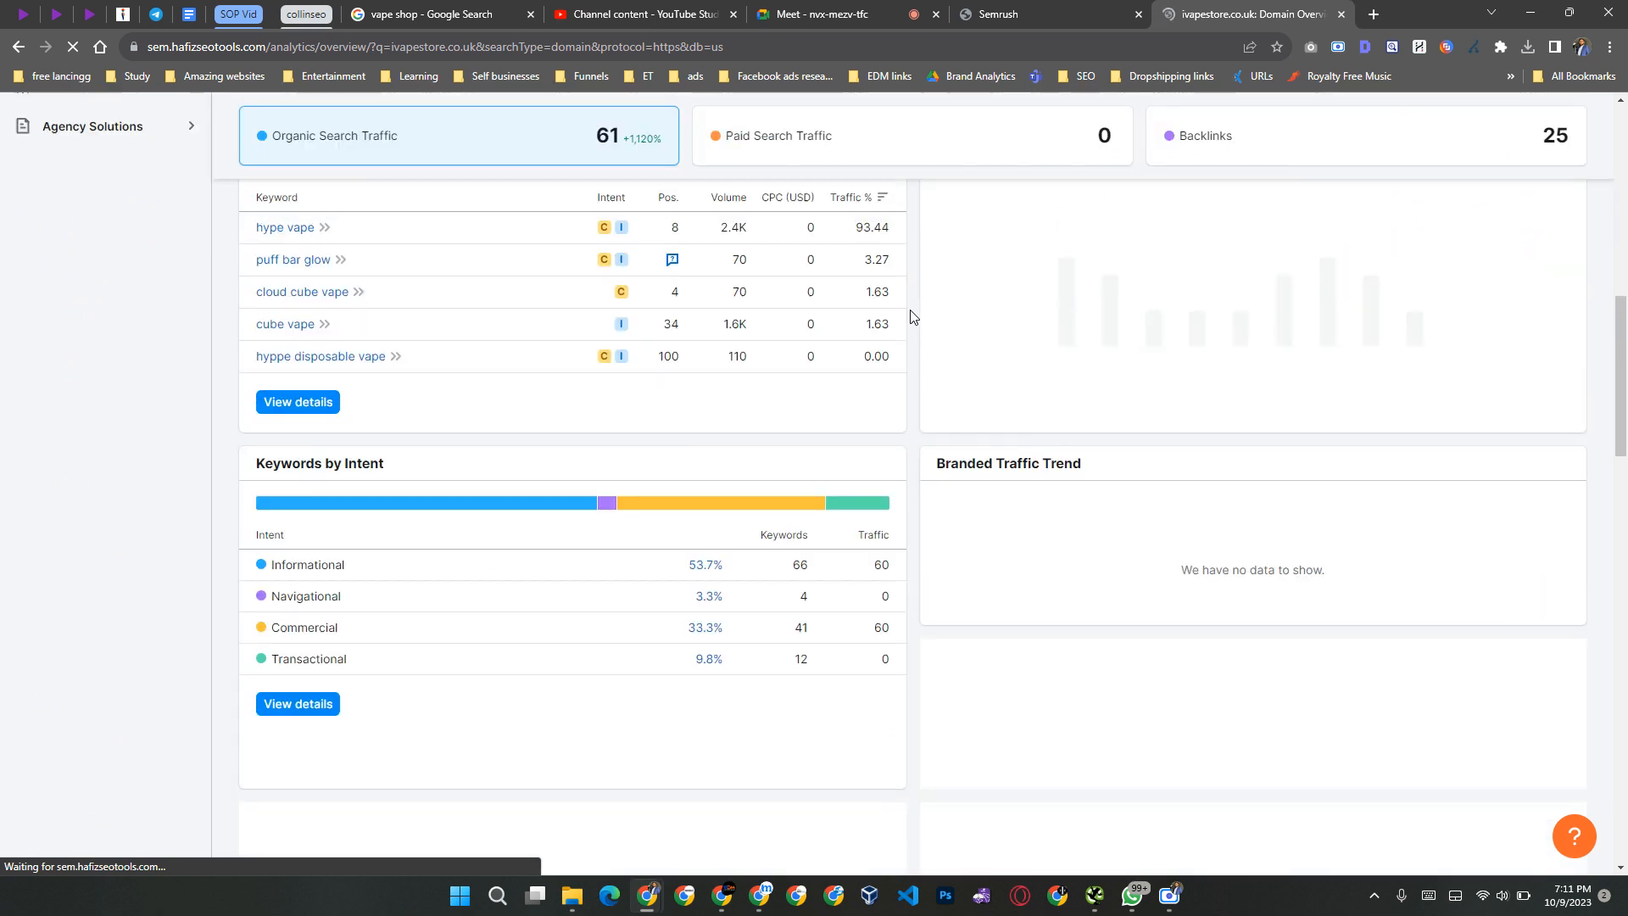
pyautogui.scroll(-8, 911, 316)
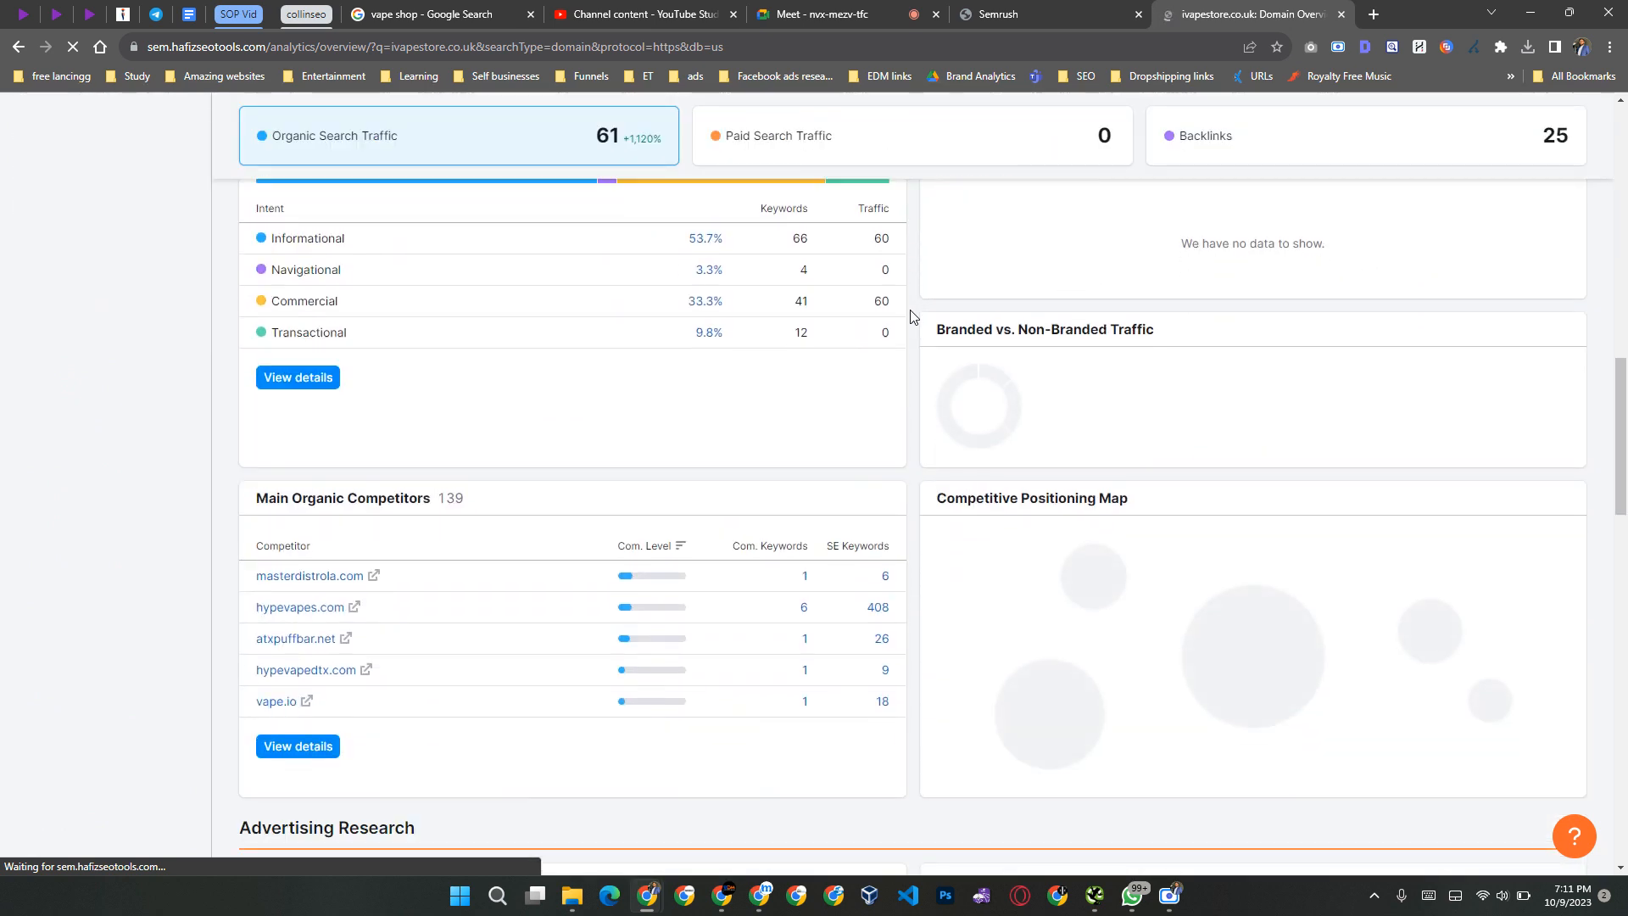
pyautogui.click(305, 574)
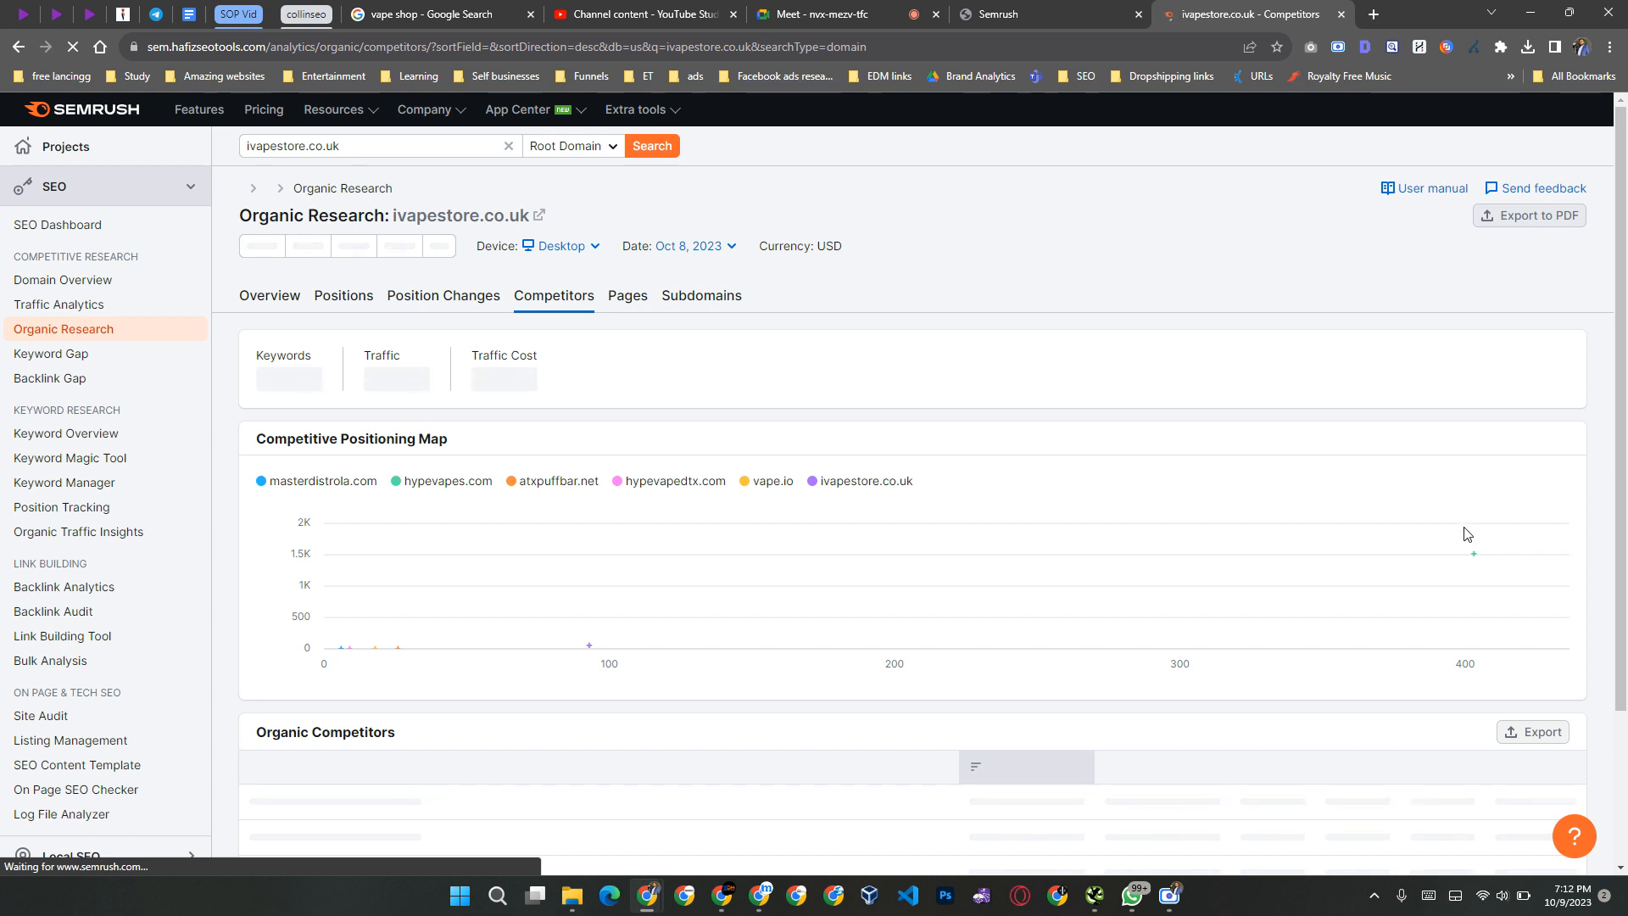
# Step: Examine the competitive positioning map, including the hypevapes.com bubble, and the organic competitors list for ivapestore.co.uk
pyautogui.scroll(-2, 1141, 379)
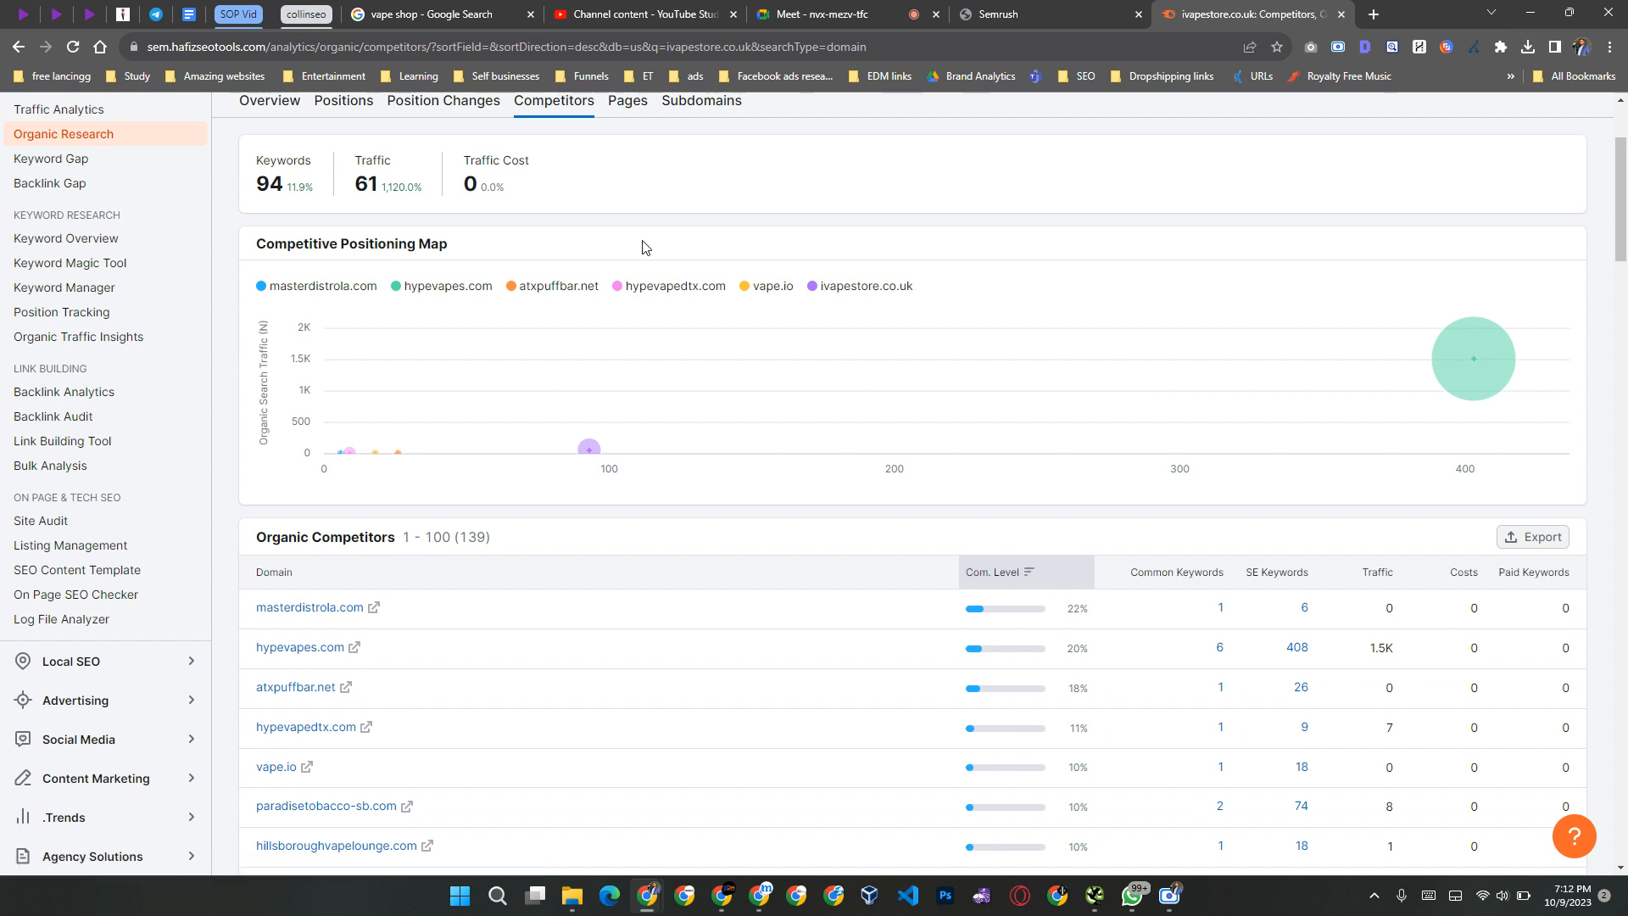
pyautogui.scroll(1, 499, 227)
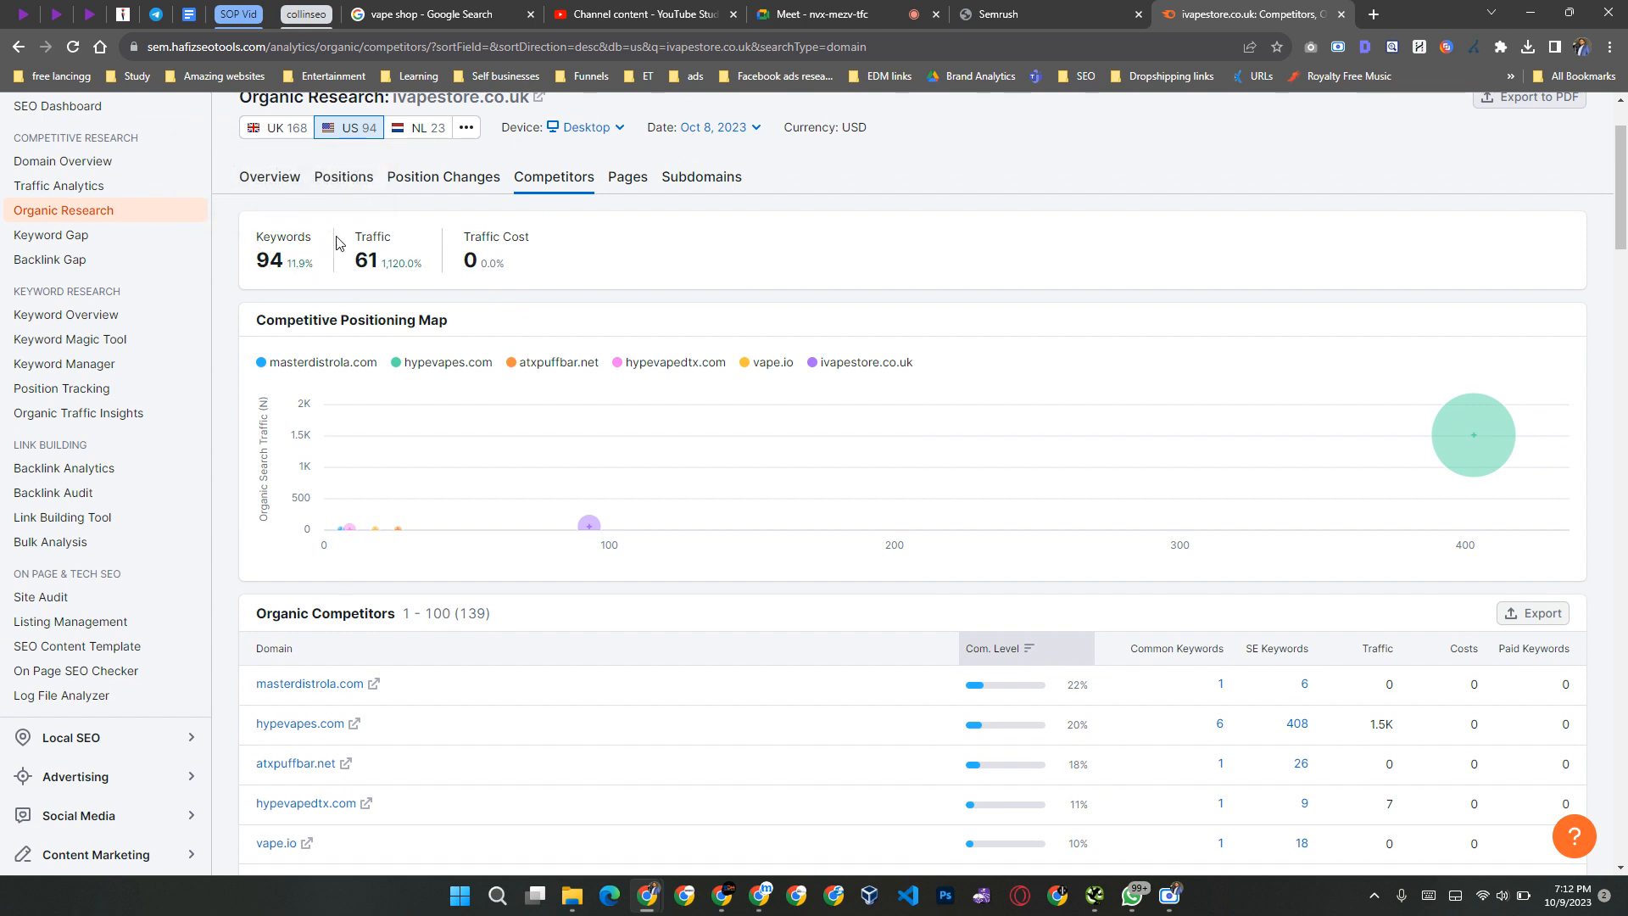
pyautogui.moveTo(1484, 450)
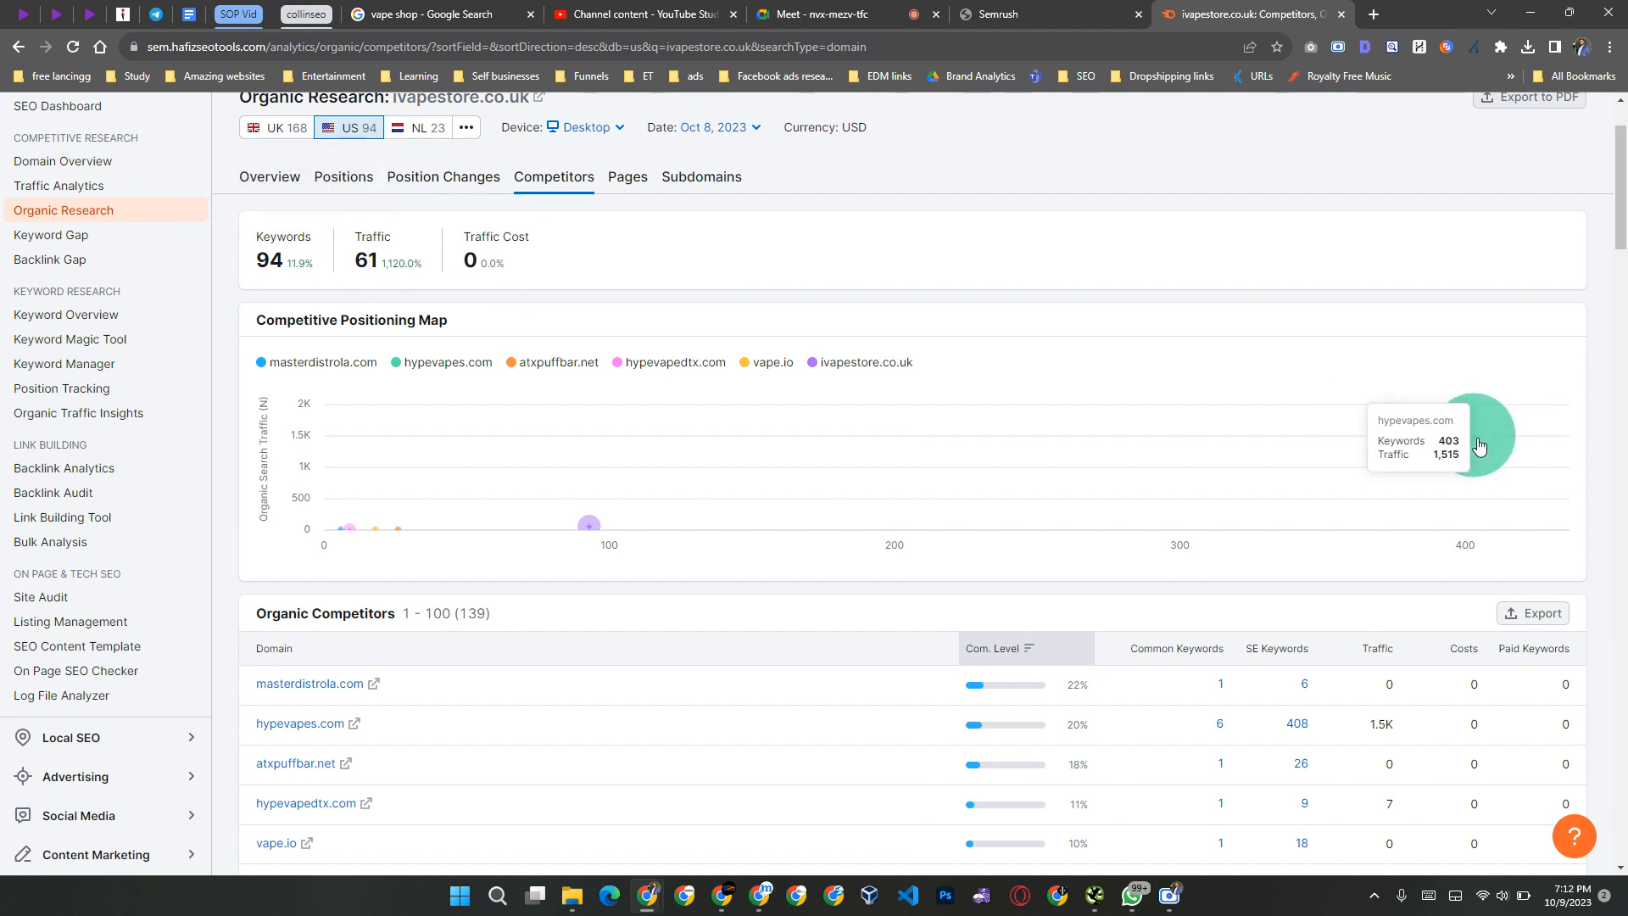
pyautogui.scroll(-3, 1480, 446)
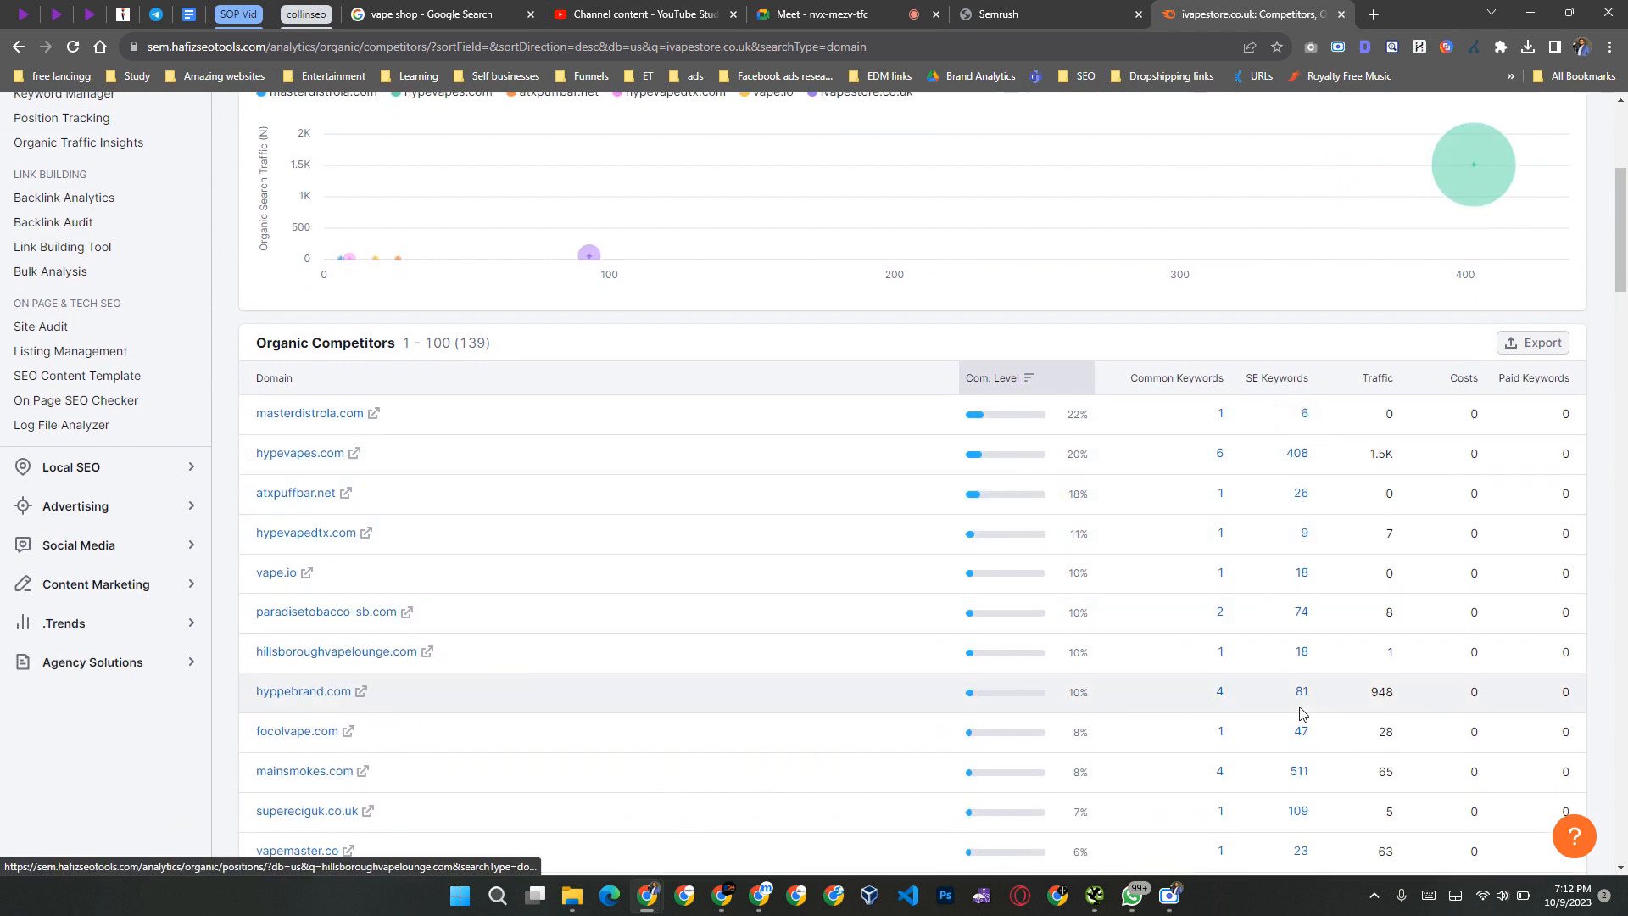
# Step: Read through the remaining domains in the organic competitors table, comparing their common keywords, SE keywords and traffic
pyautogui.scroll(-5, 1303, 712)
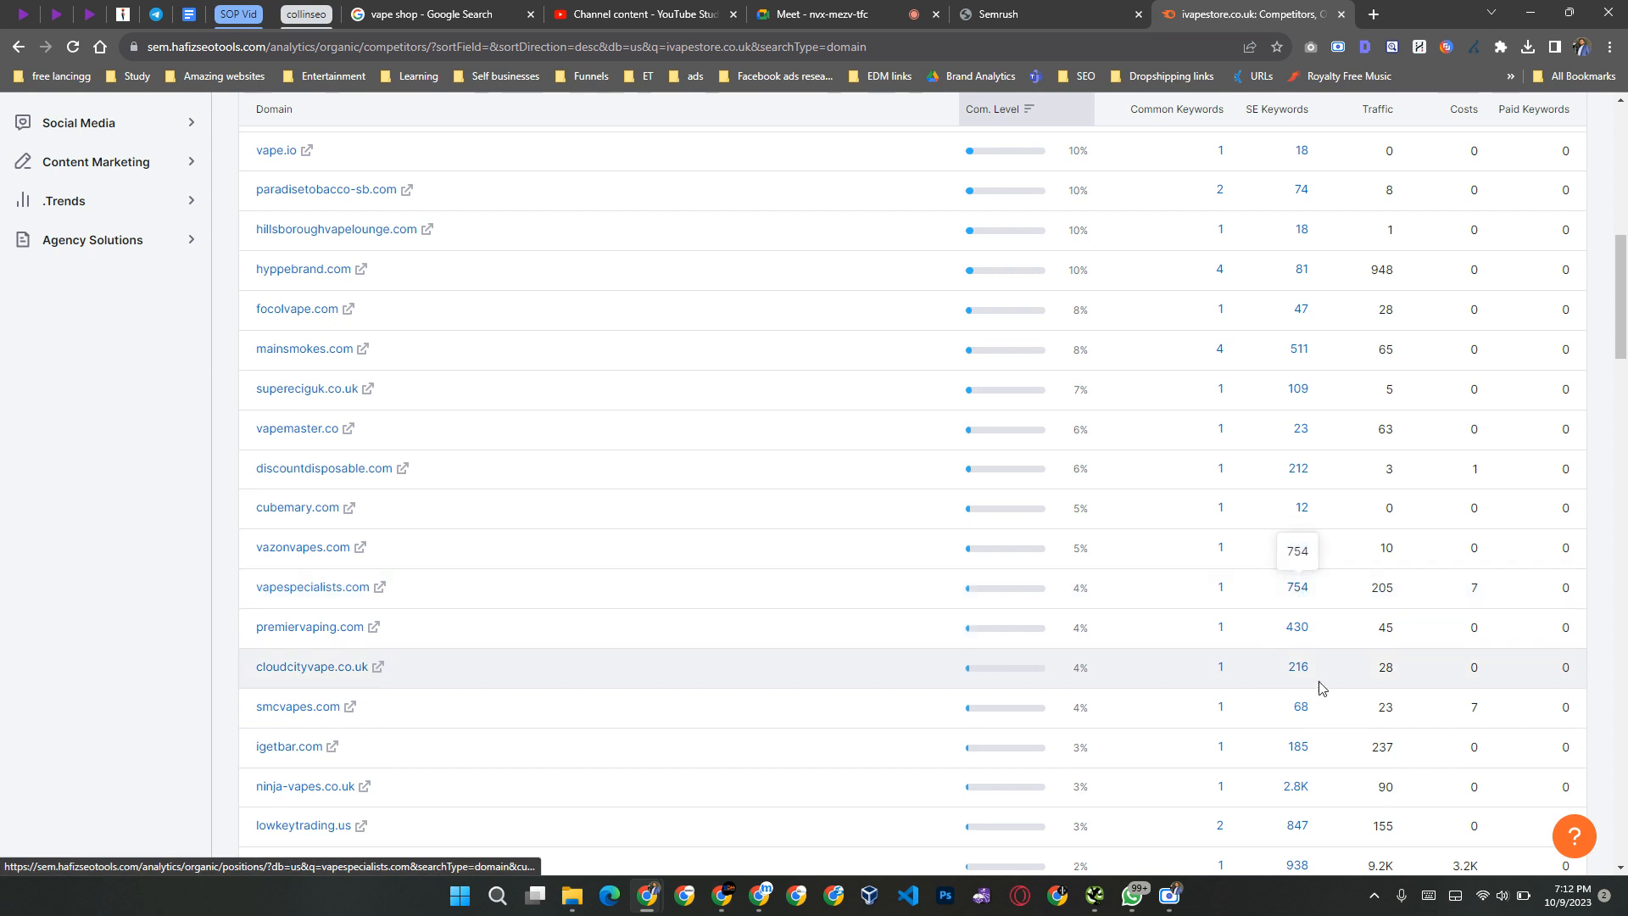
pyautogui.scroll(-2, 1328, 802)
pyautogui.scroll(-5, 1319, 781)
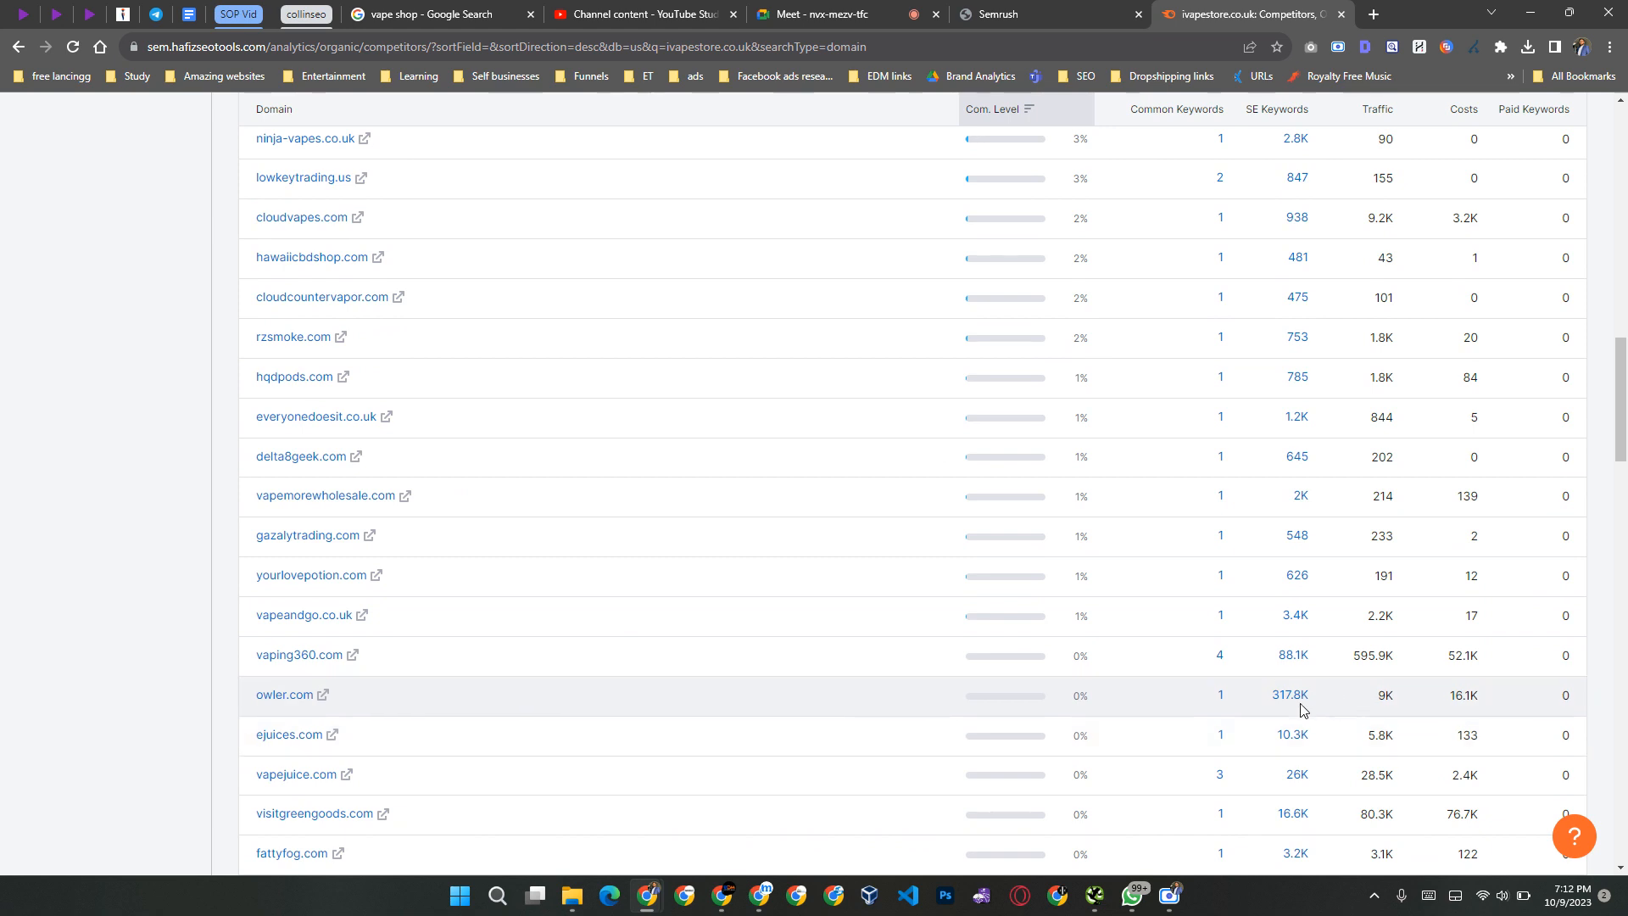
pyautogui.scroll(-2, 1304, 713)
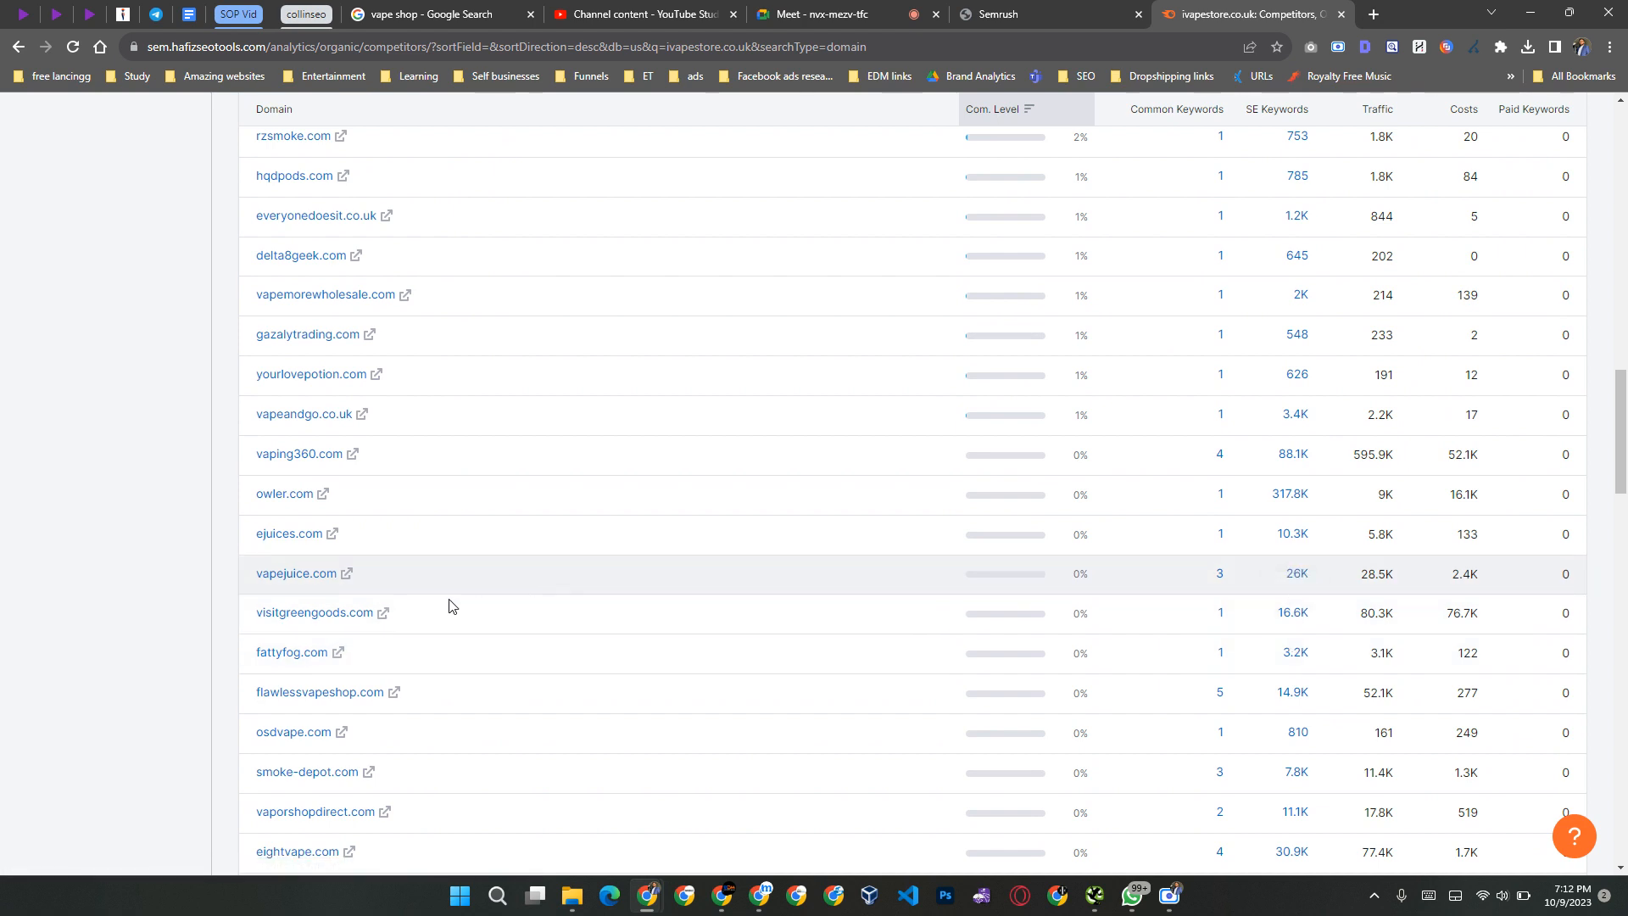
pyautogui.scroll(-3, 504, 629)
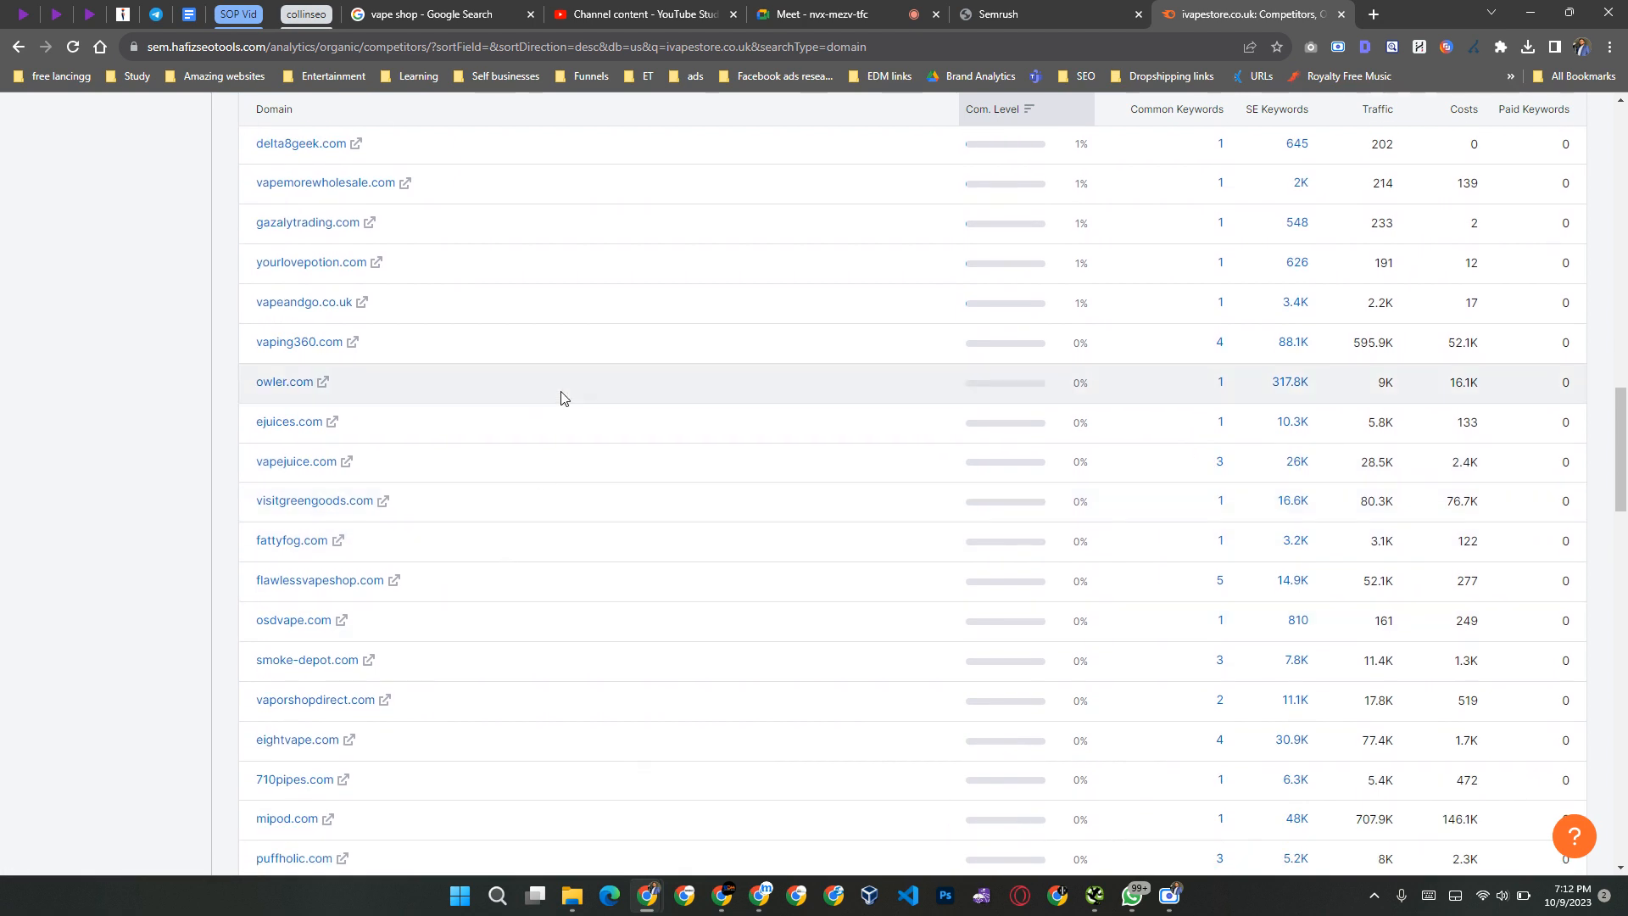
pyautogui.scroll(-4, 448, 747)
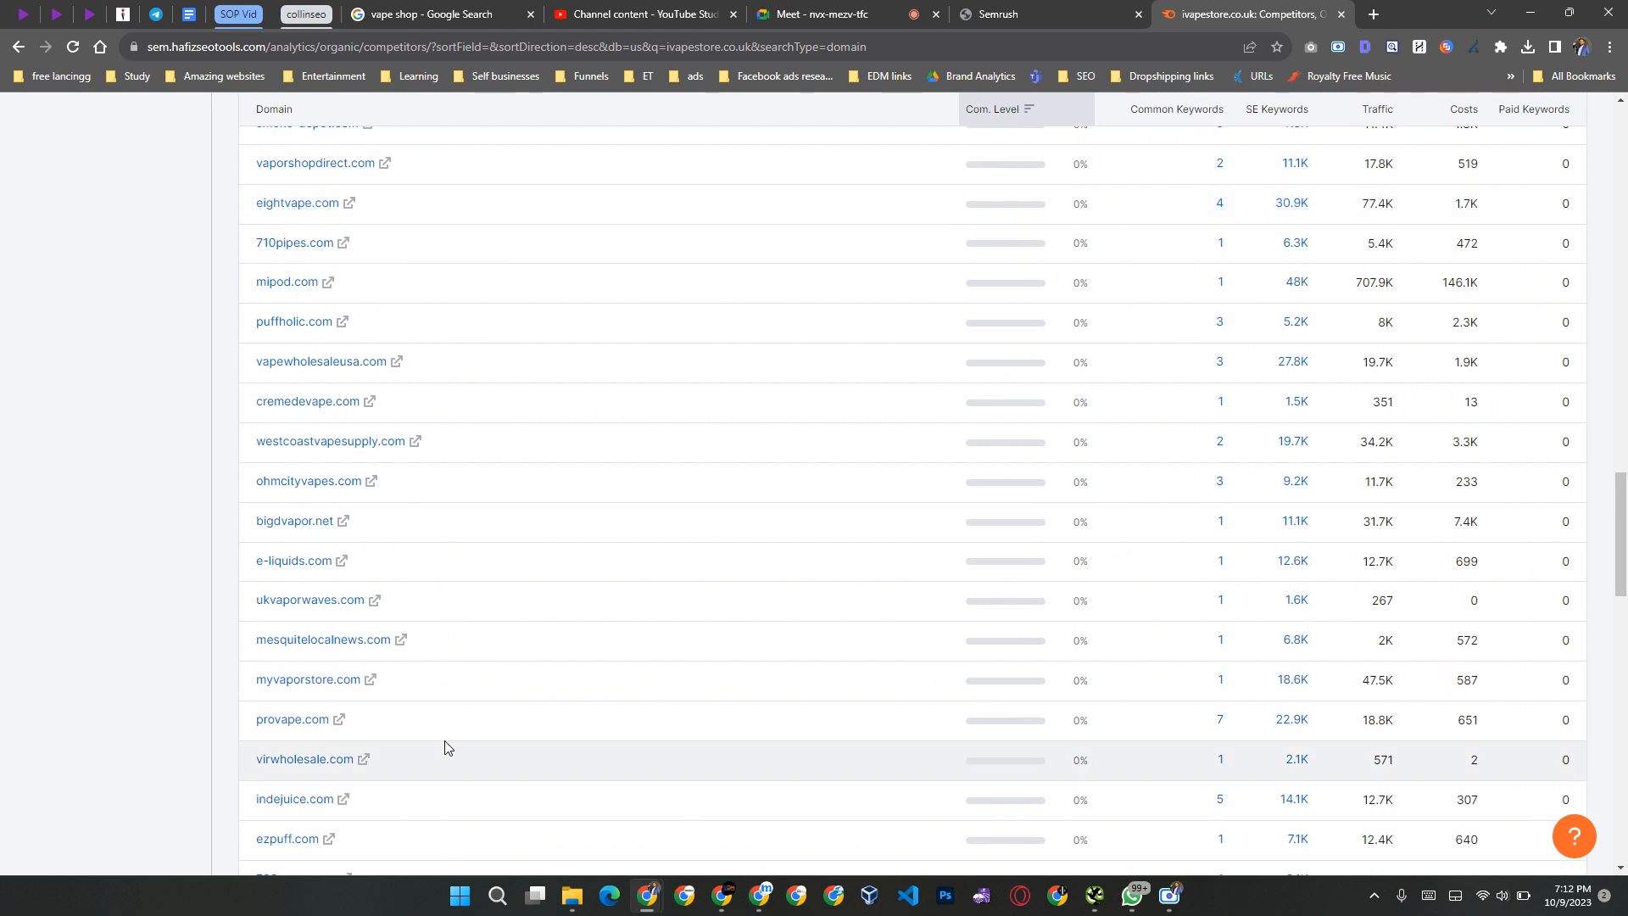
pyautogui.scroll(20, 448, 747)
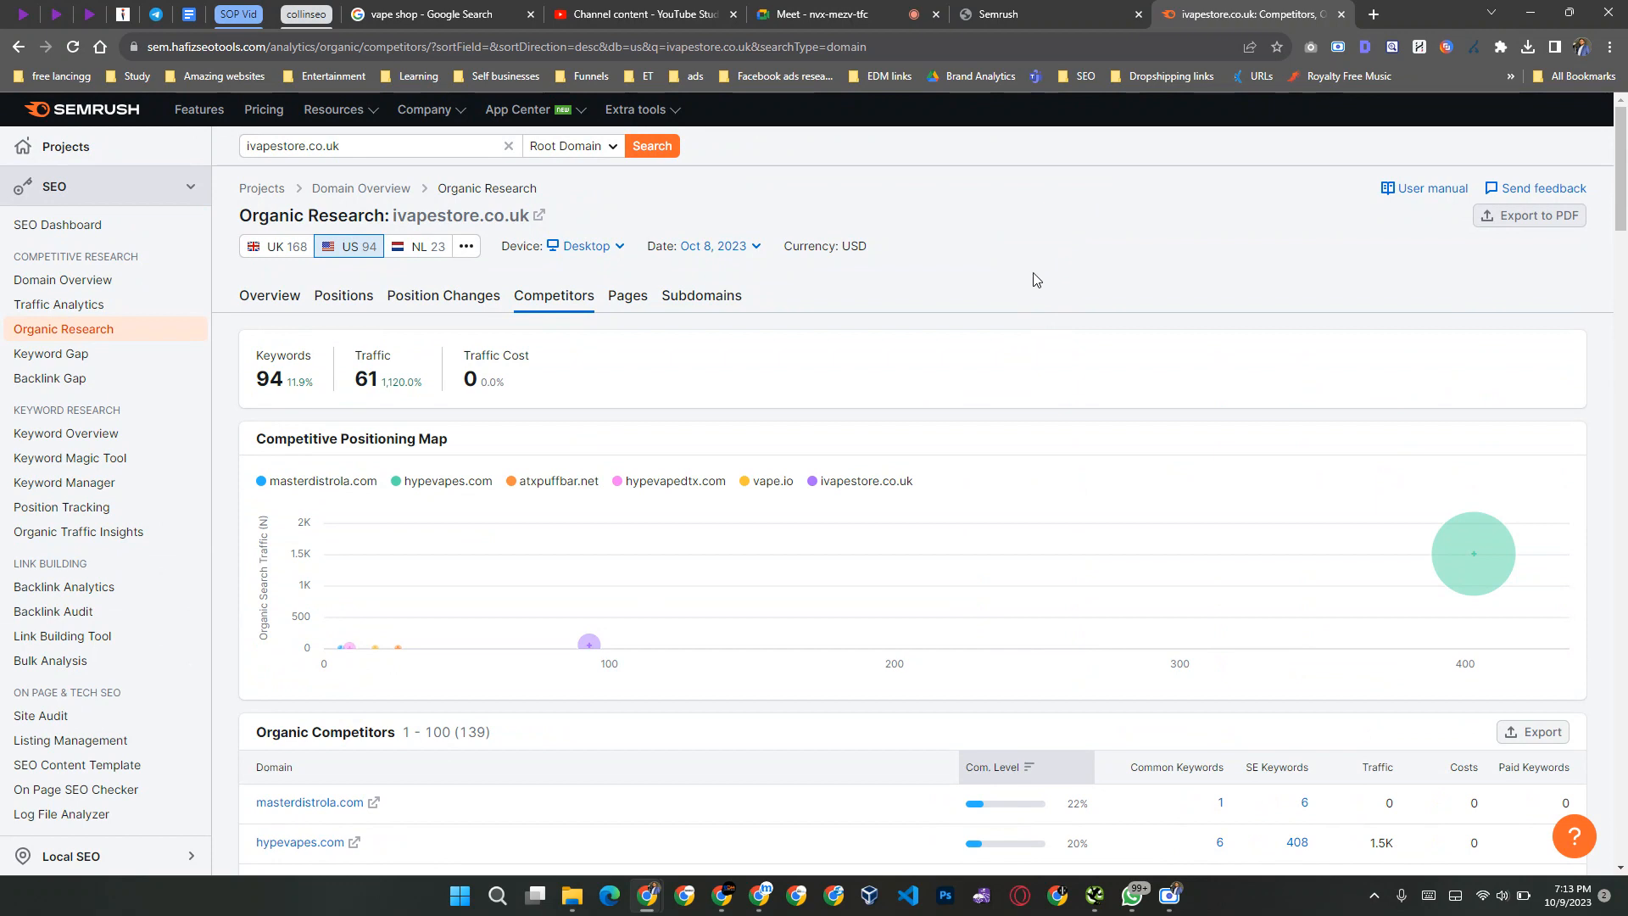
# Step: Try to open the downloaded TechRadar keyword workbook in Excel, and close the empty Excel window
pyautogui.press('super+Tab')
pyautogui.press('Escape')
pyautogui.click(1527, 47)
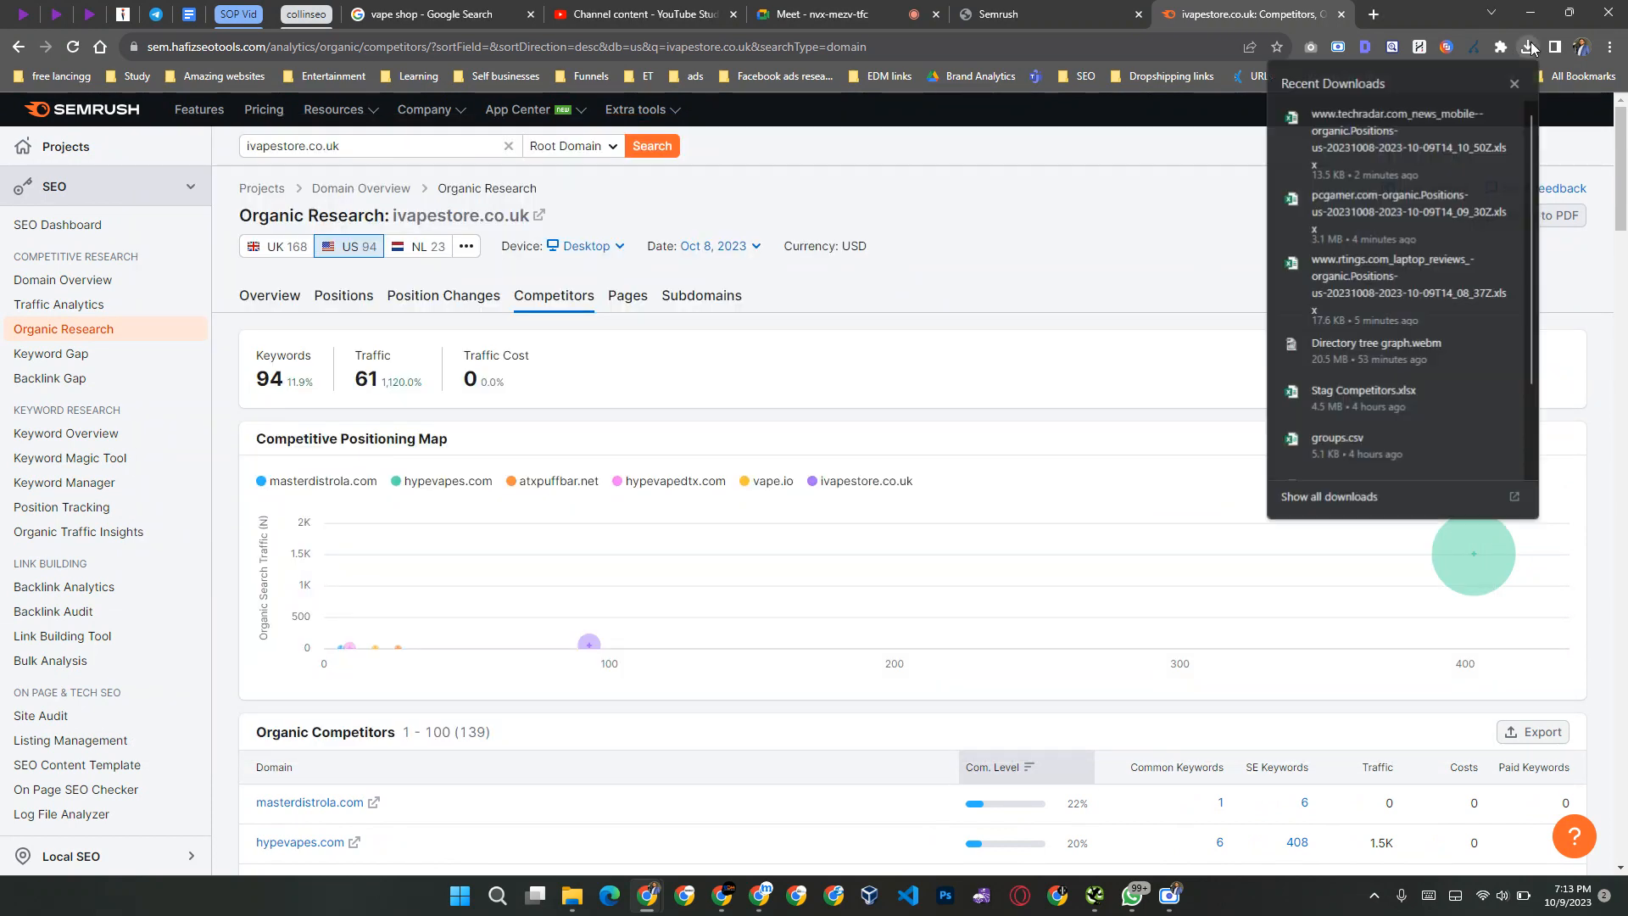
pyautogui.click(1295, 125)
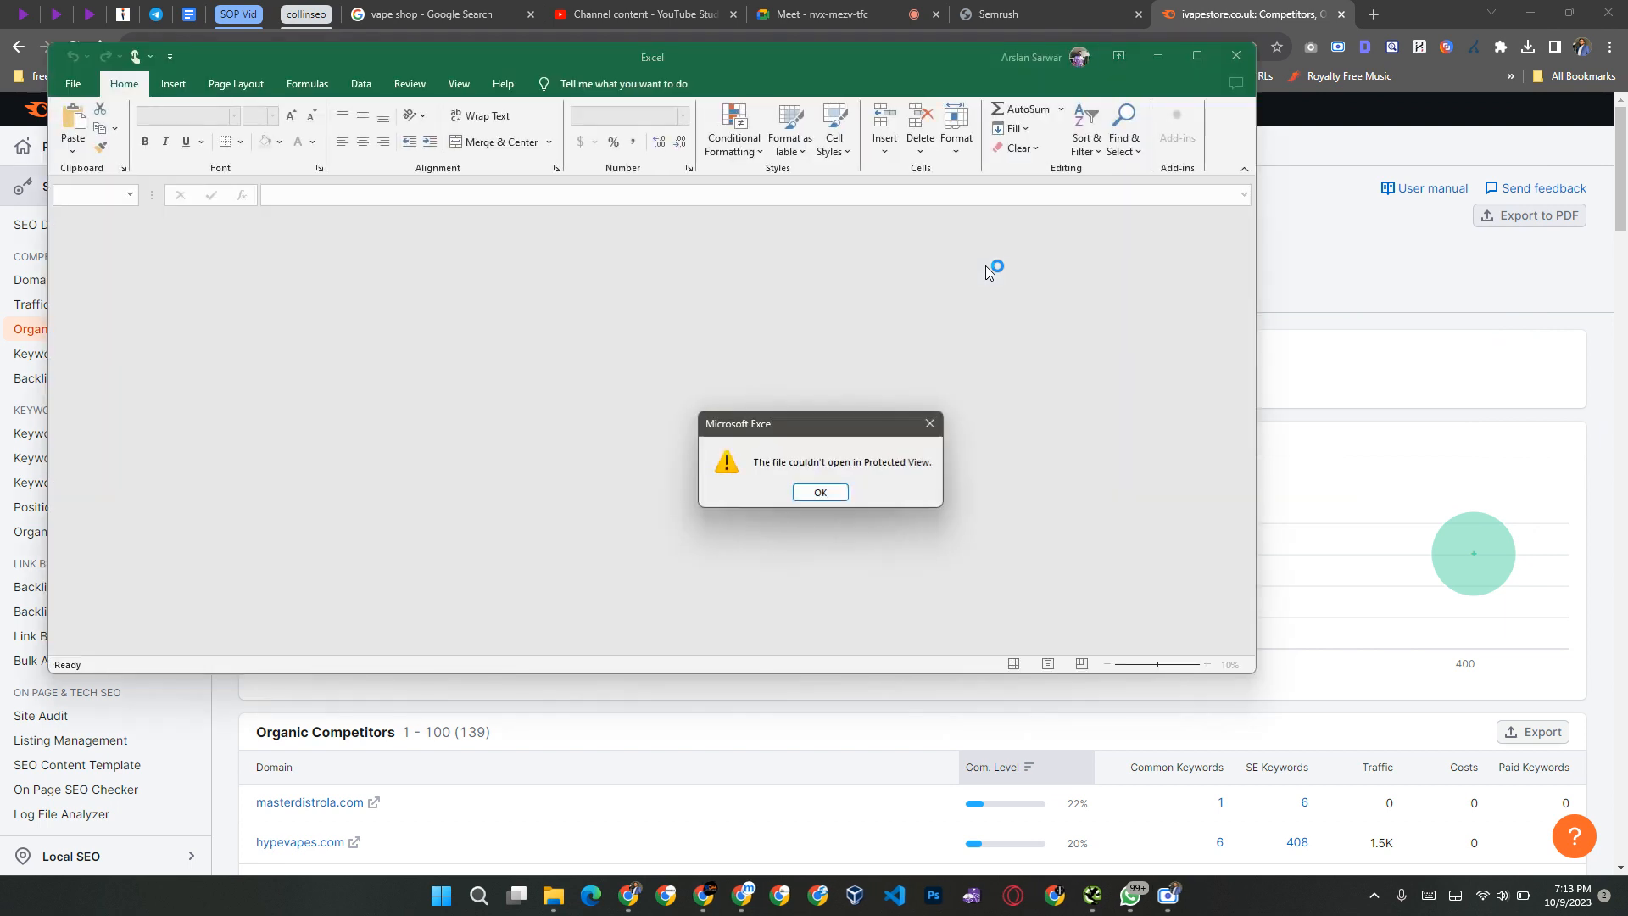
pyautogui.click(819, 491)
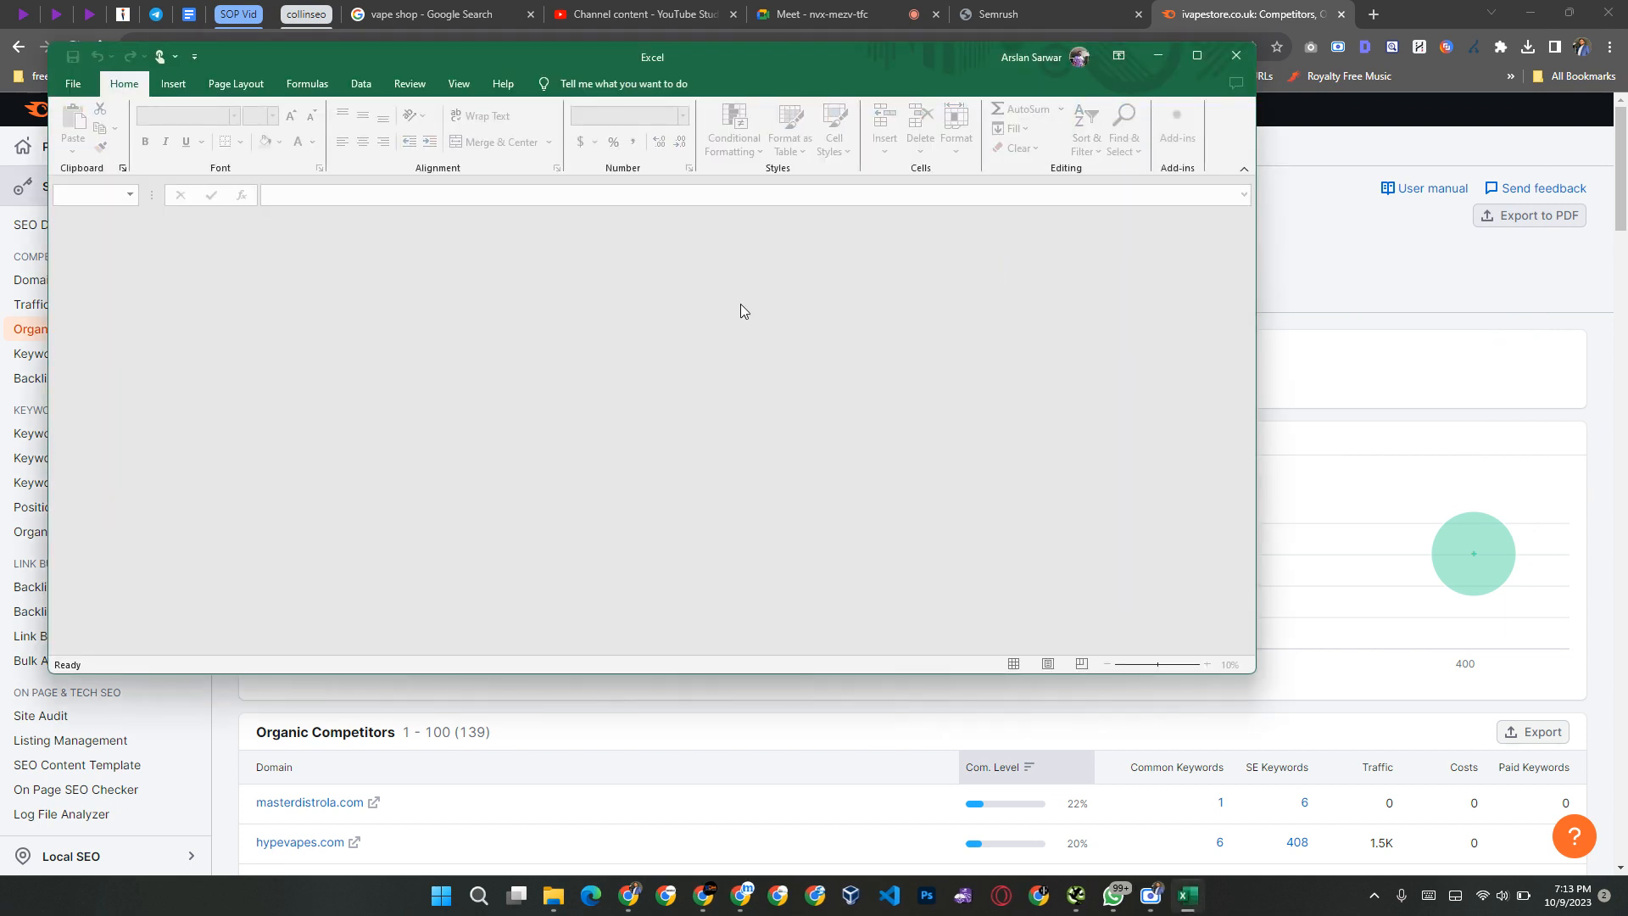
pyautogui.moveTo(868, 56); pyautogui.dragTo(896, 124)
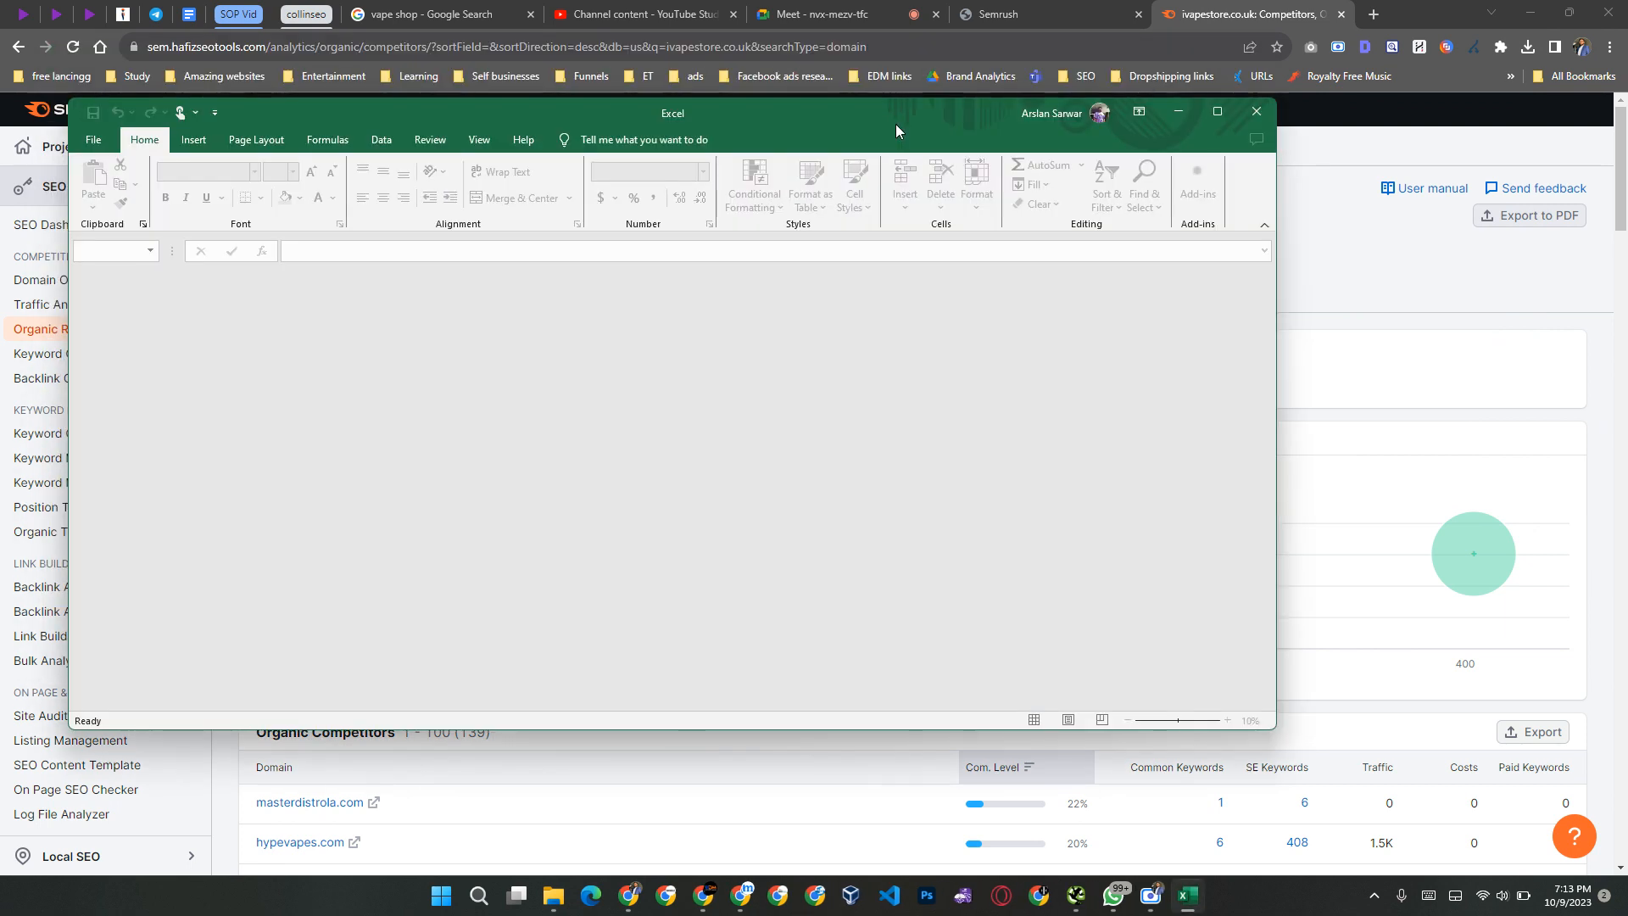
pyautogui.doubleClick(896, 124)
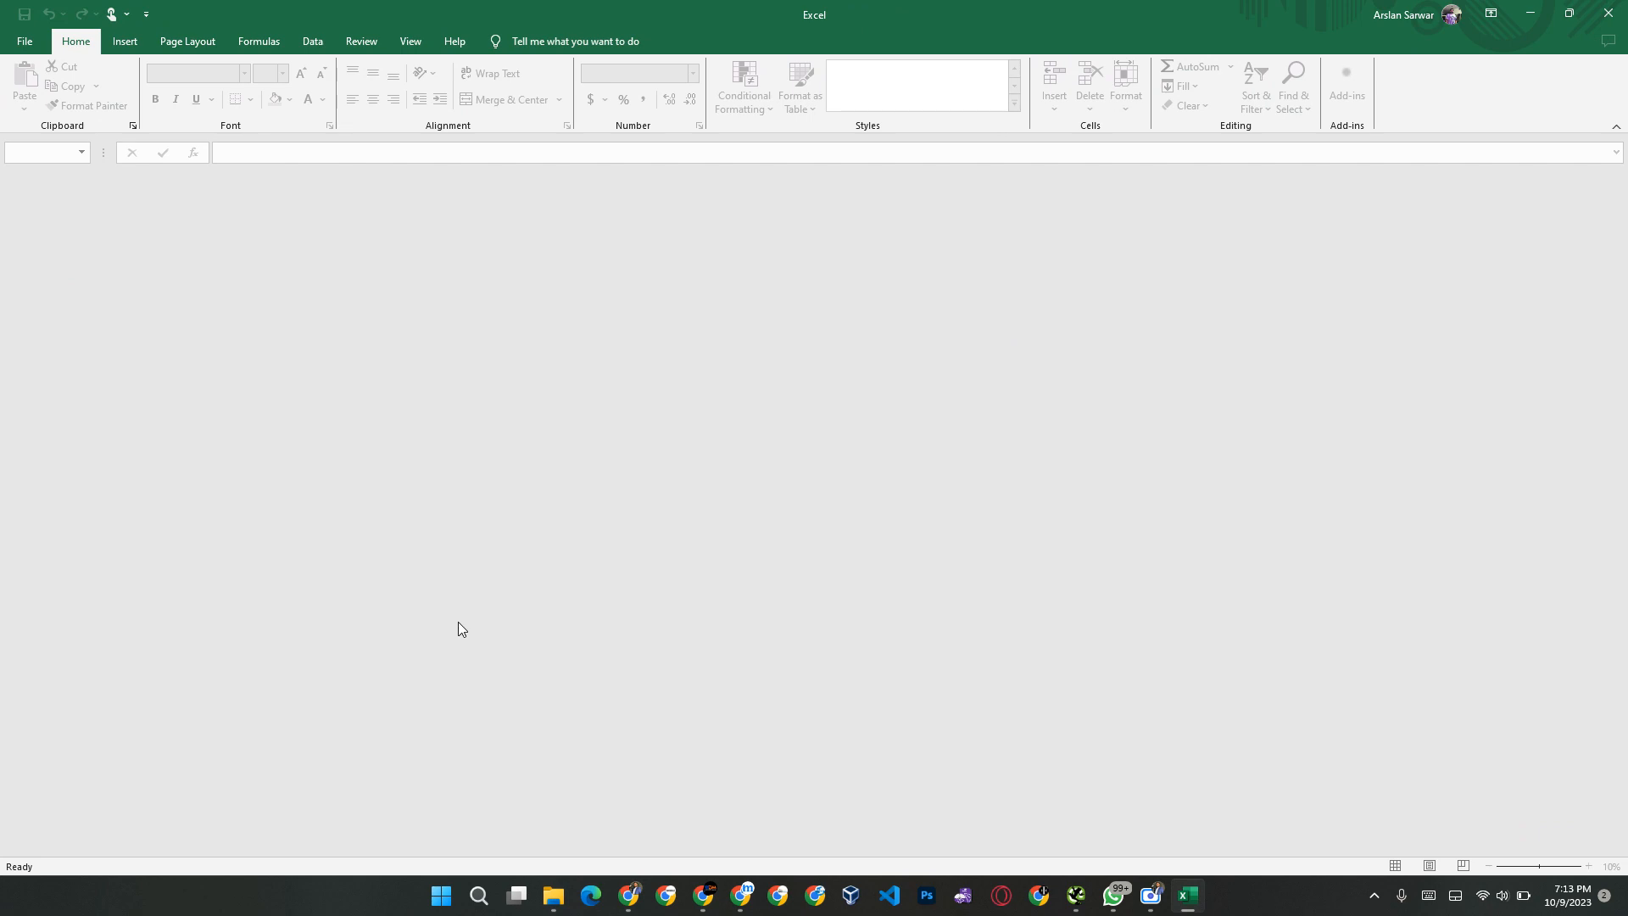
pyautogui.hotkey('alt', 'F4')
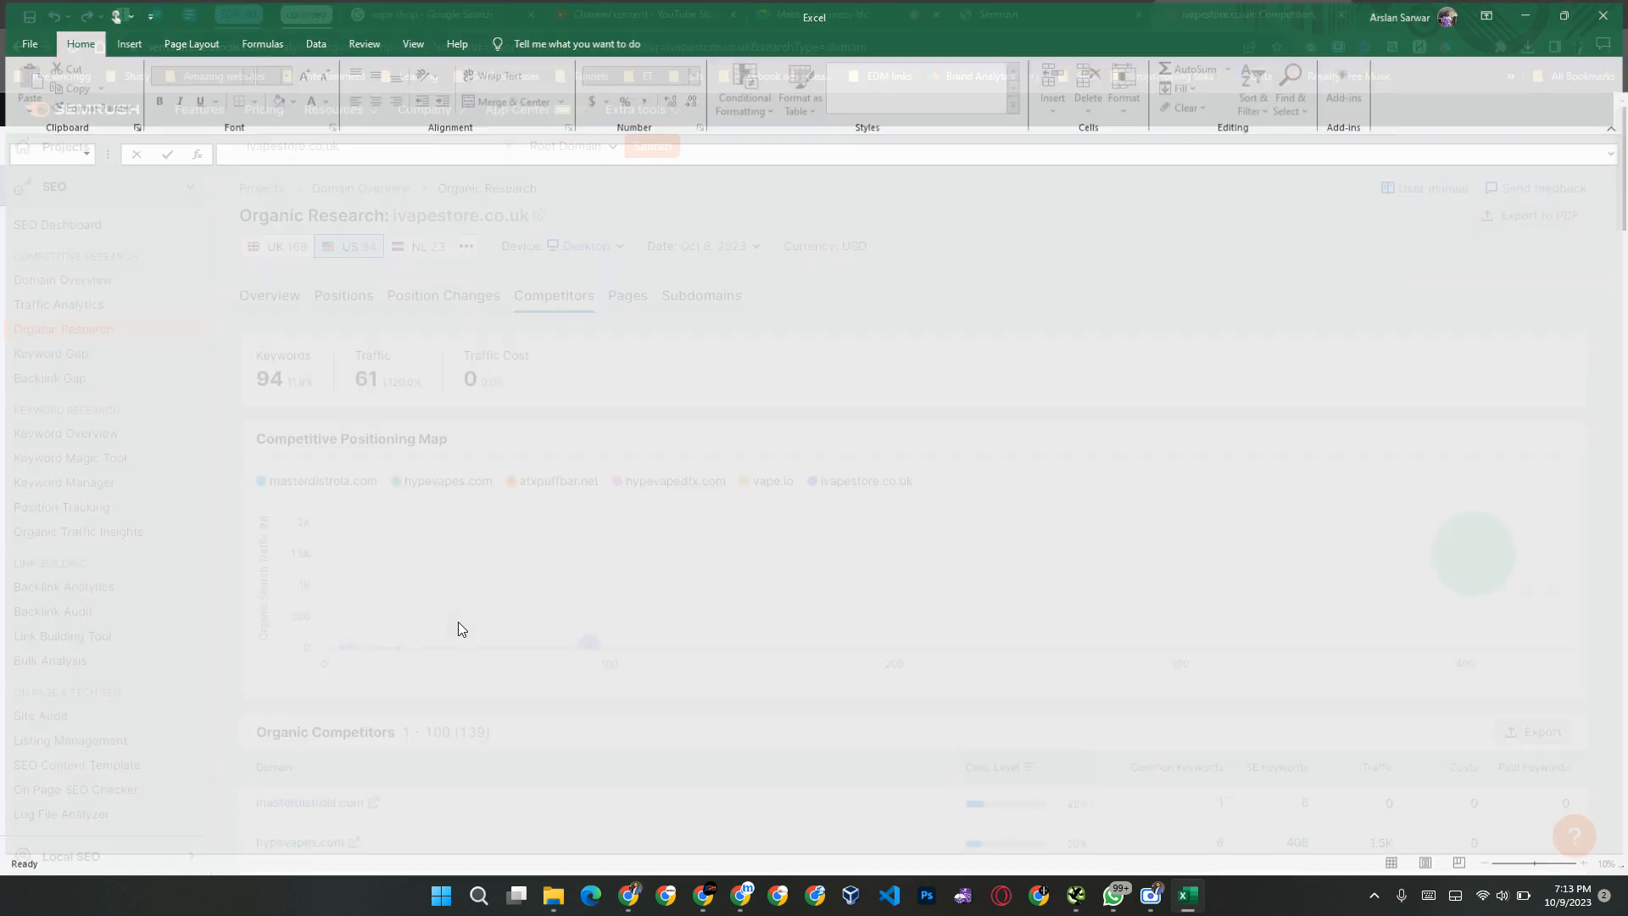
# Step: Open the downloaded TechRadar keyword workbook in Excel and fit the Keyword column's width to its contents
pyautogui.click(1527, 48)
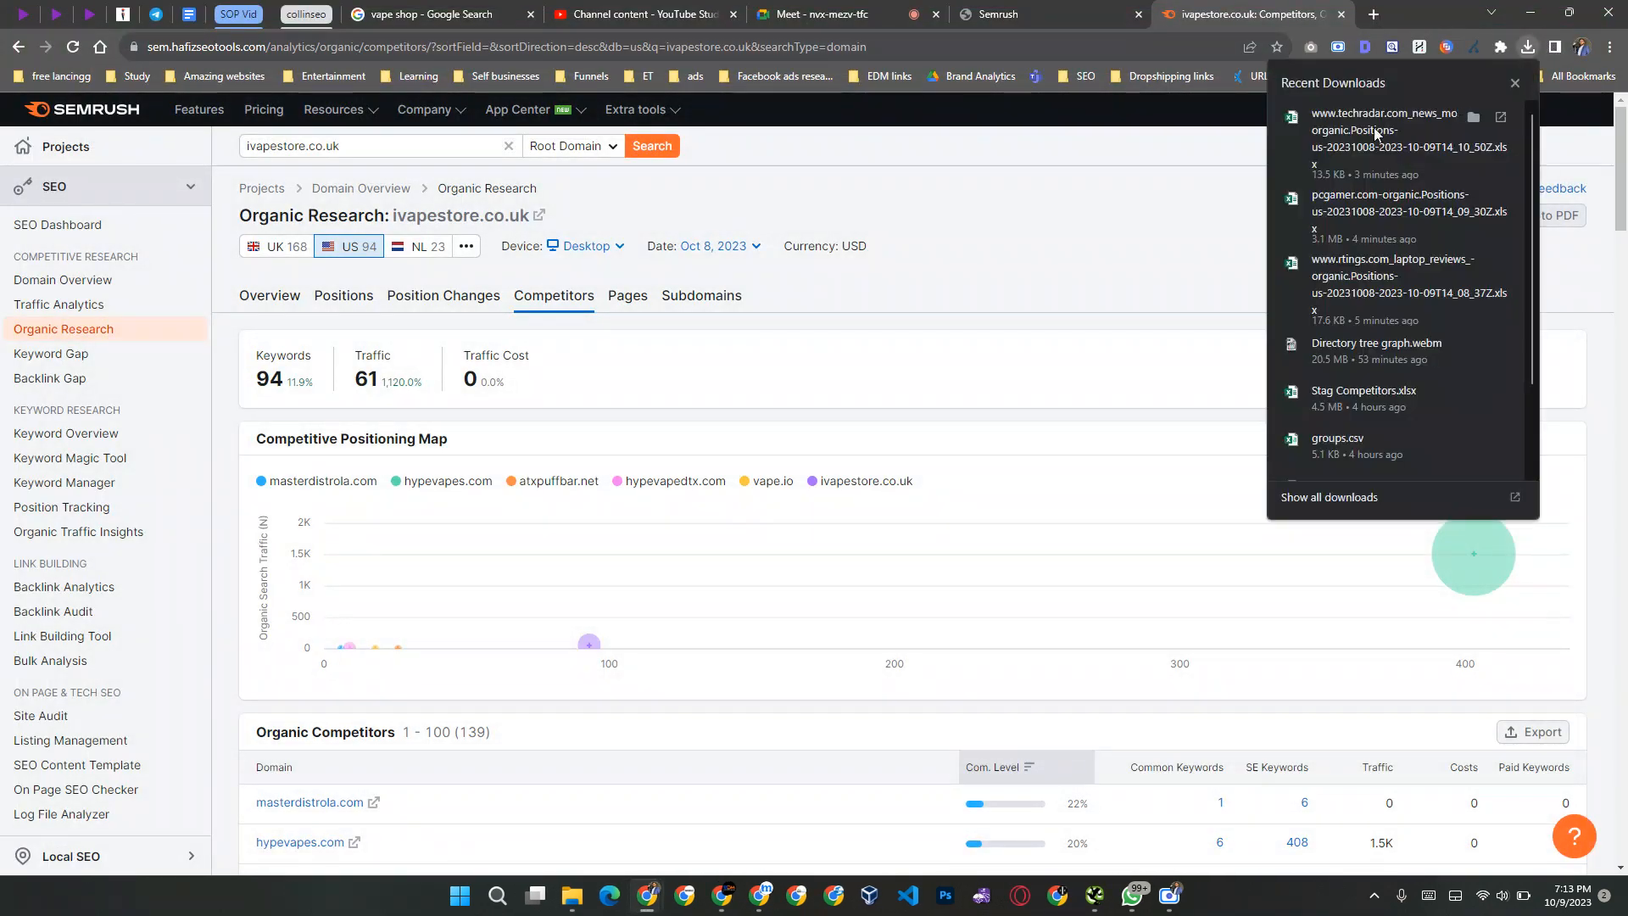
pyautogui.click(1293, 119)
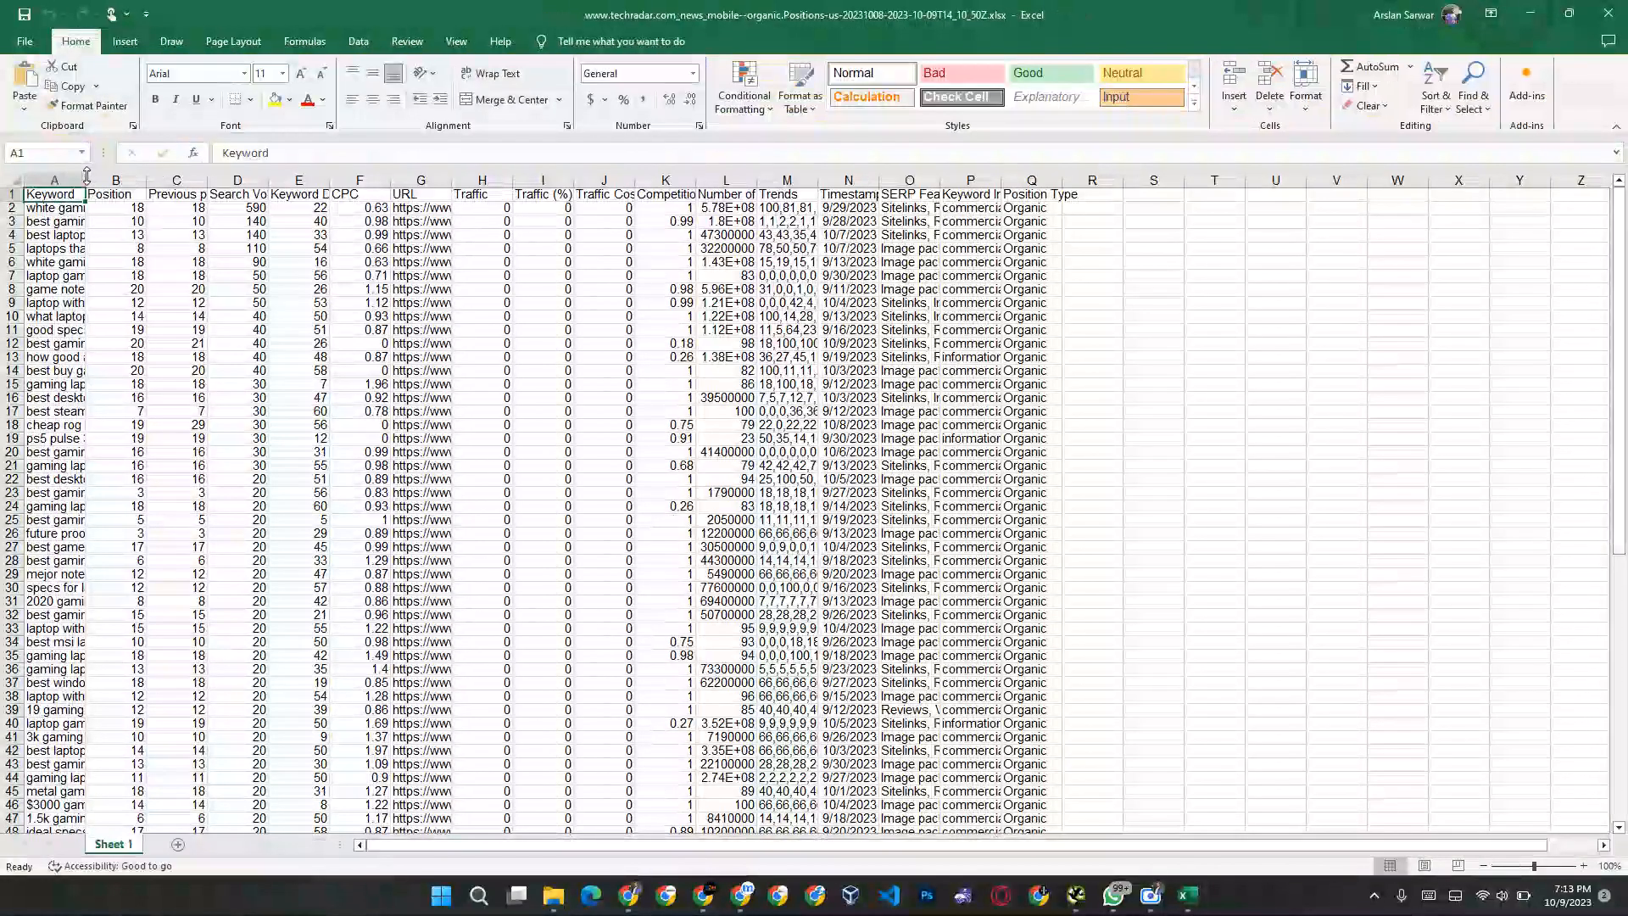
pyautogui.doubleClick(84, 179)
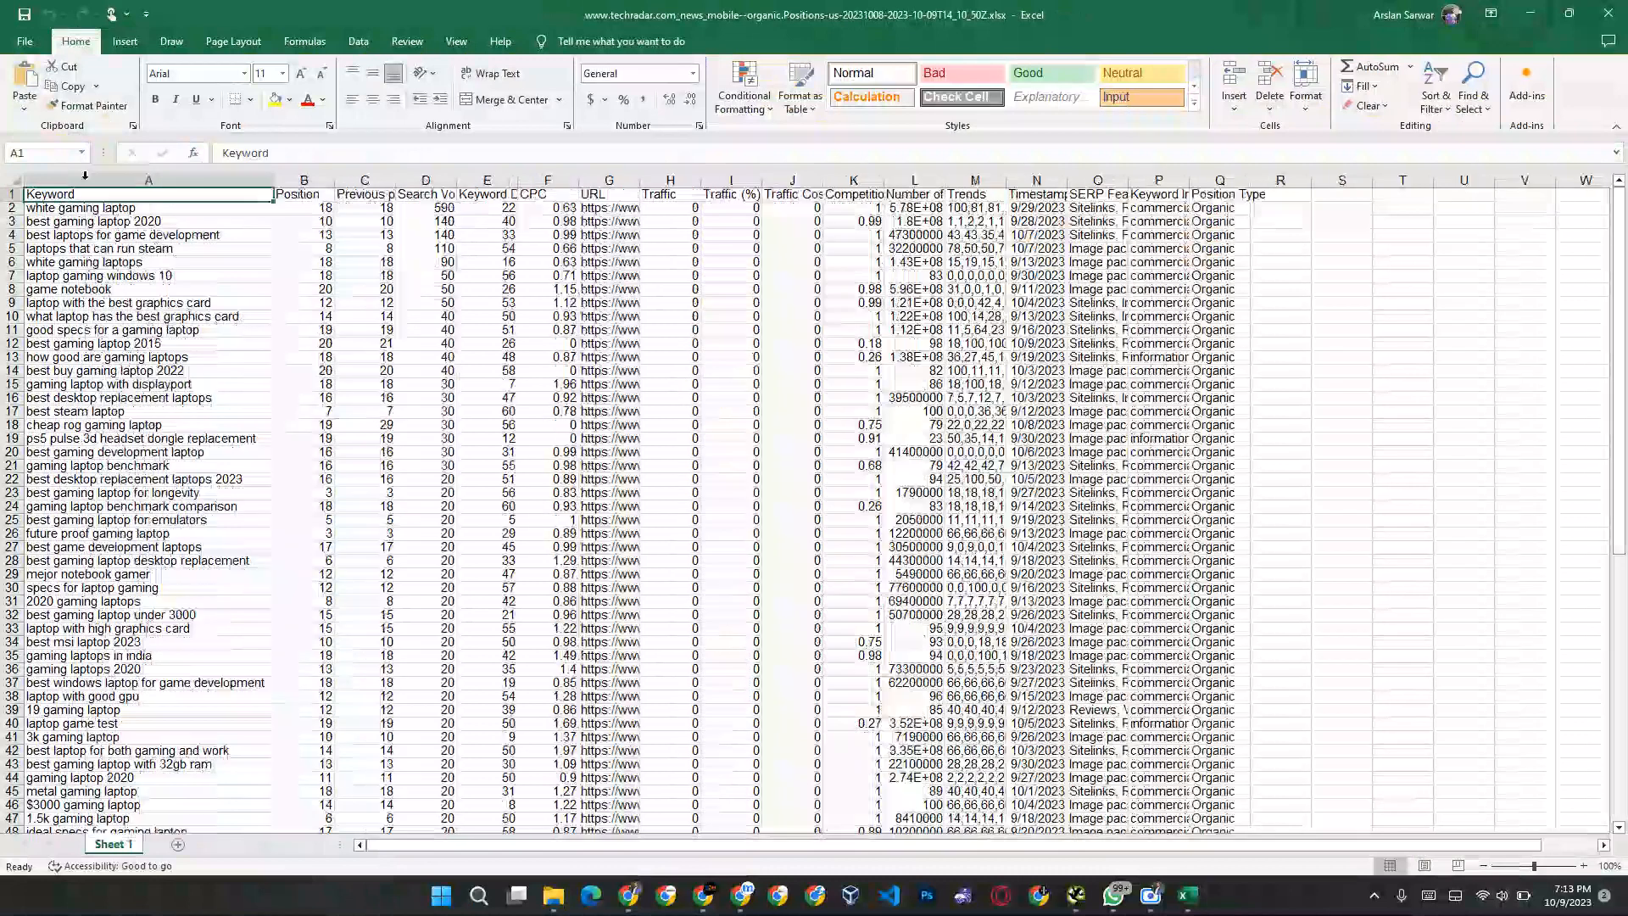
pyautogui.click(323, 289)
# Step: Rename the TechRadar workbook's keyword sheet as Techradar and add a blank sheet after it
pyautogui.hotkey('alt', 'Tab')
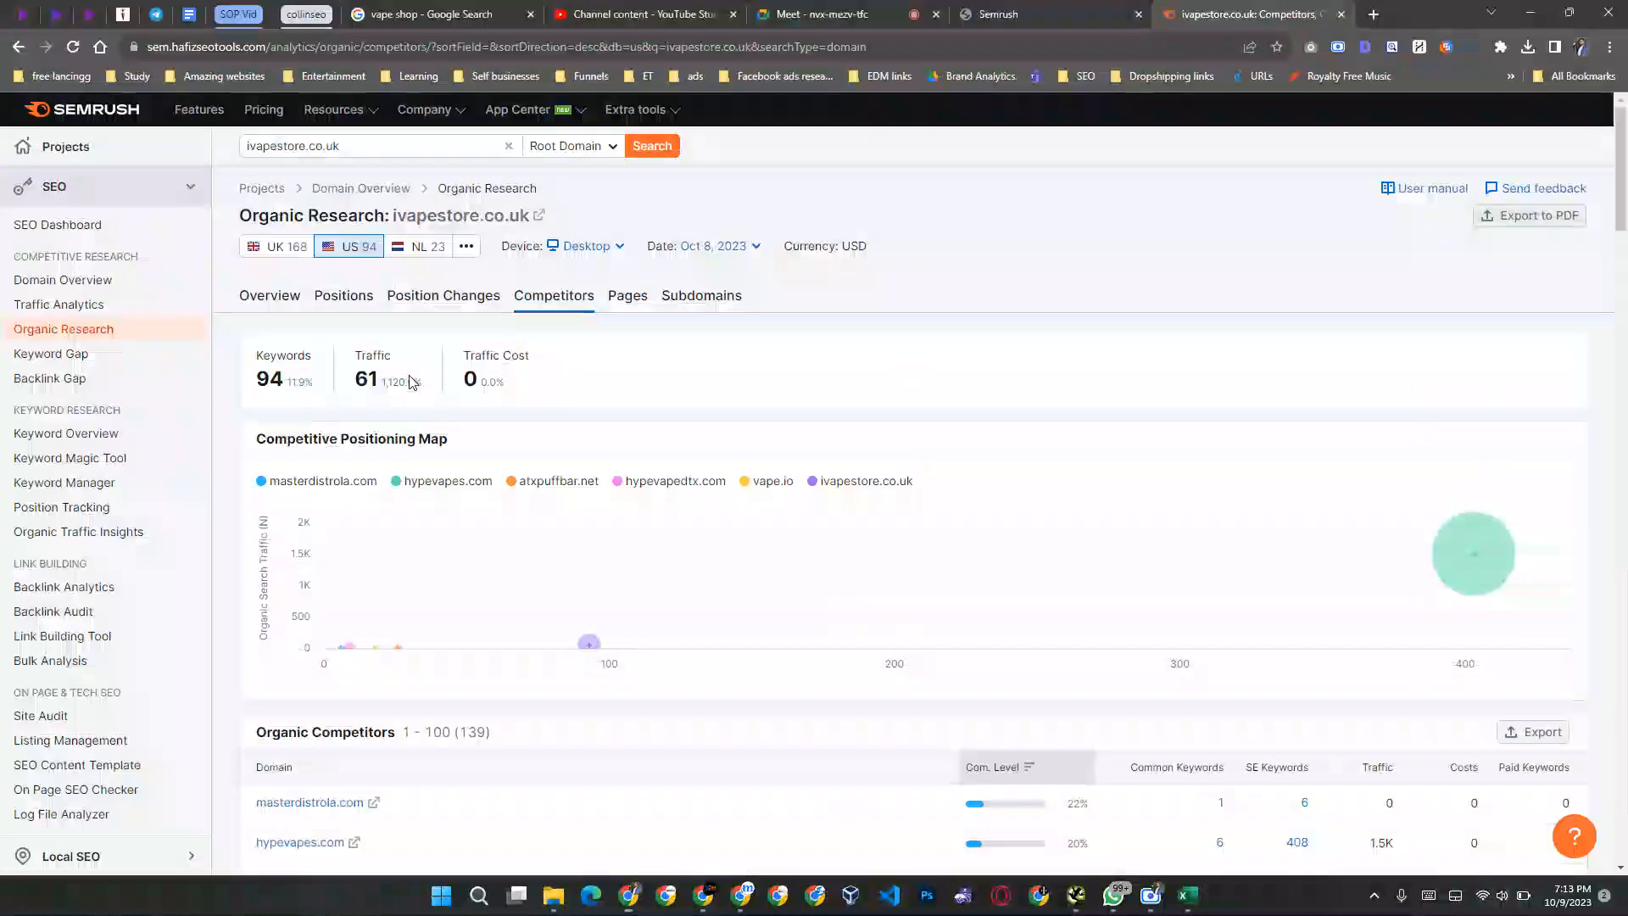
pyautogui.click(1528, 47)
pyautogui.click(1357, 140)
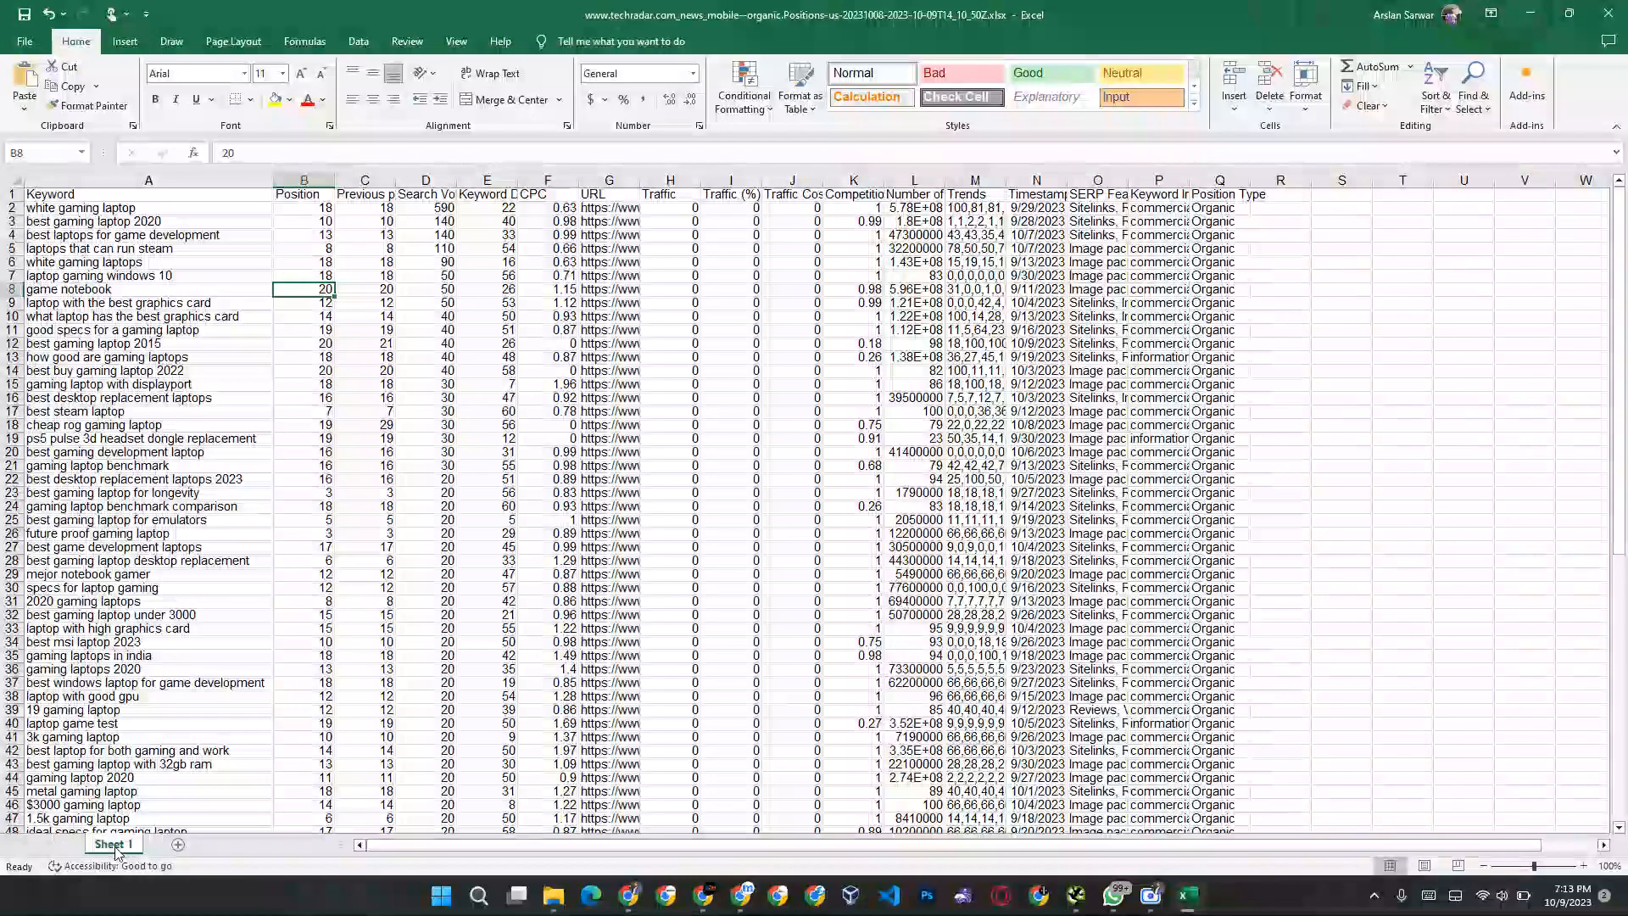
pyautogui.doubleClick(115, 844)
pyautogui.write('Tex')
pyautogui.write('jradar')
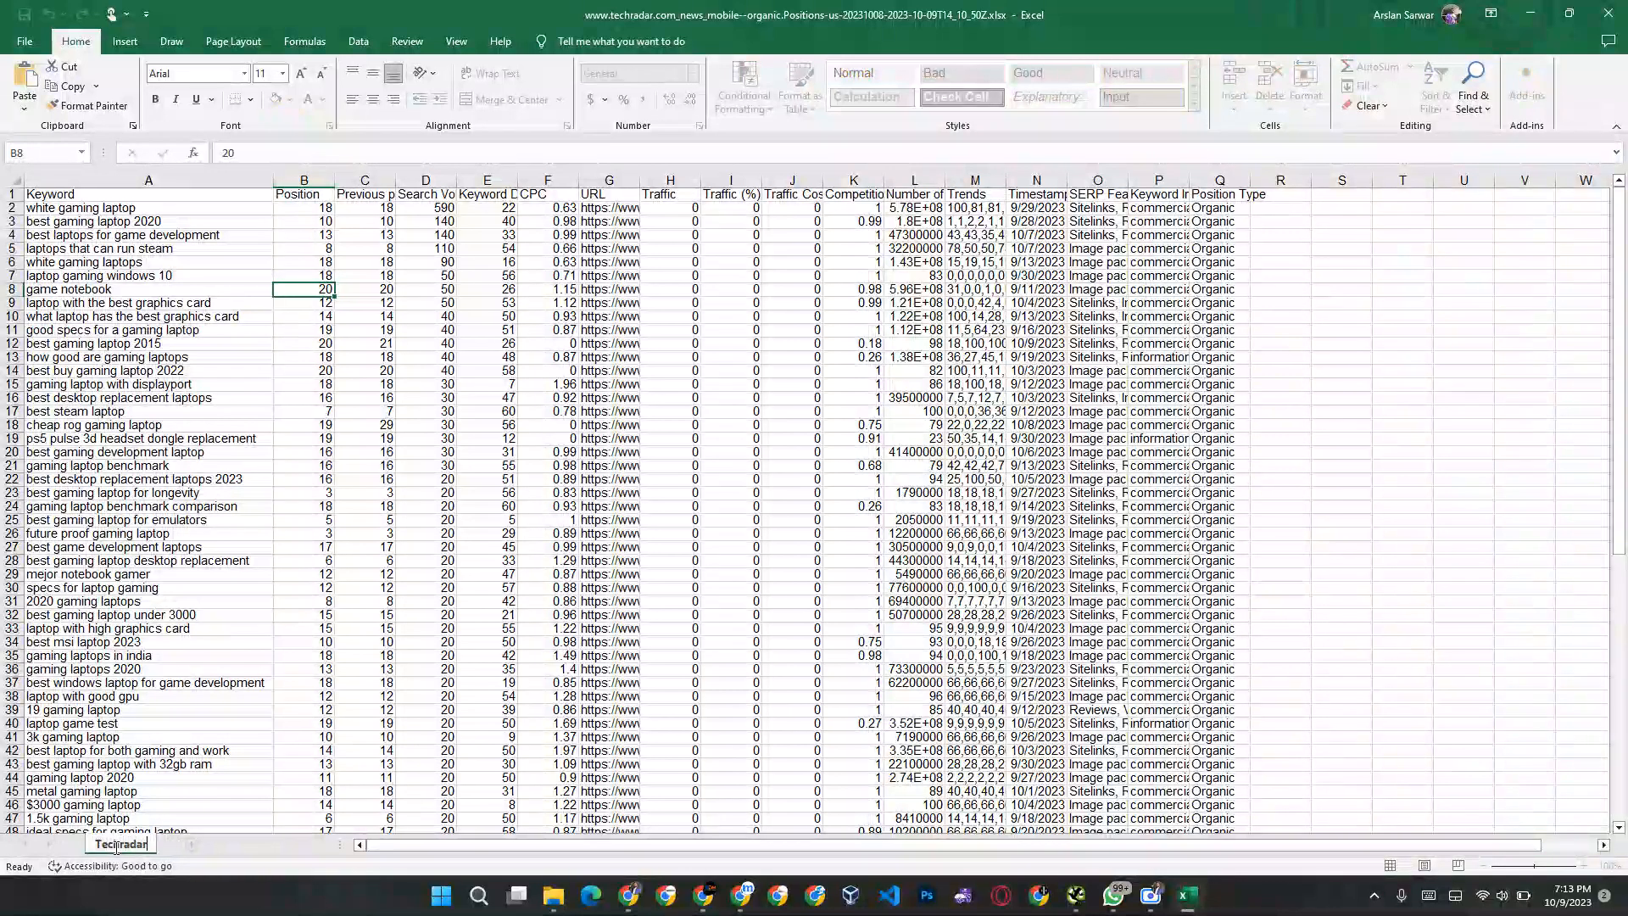
pyautogui.press('Return')
pyautogui.click(191, 845)
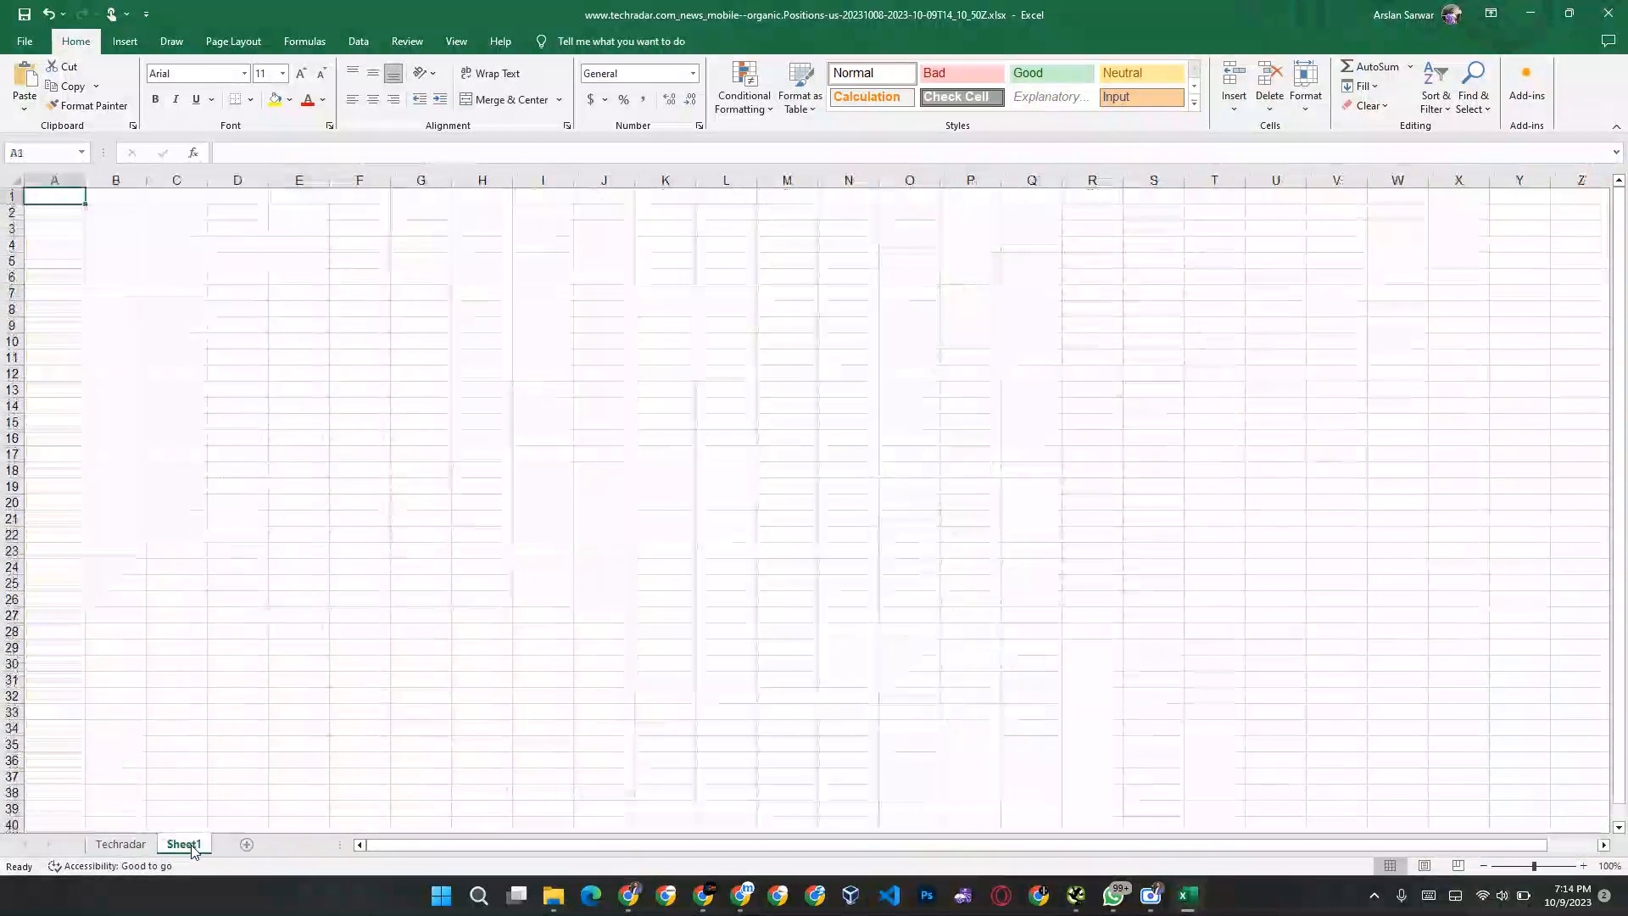
# Step: Open the downloaded pcgamer.com positions workbook, enable editing and copy its whole keyword table
pyautogui.hotkey('alt', 'Tab')
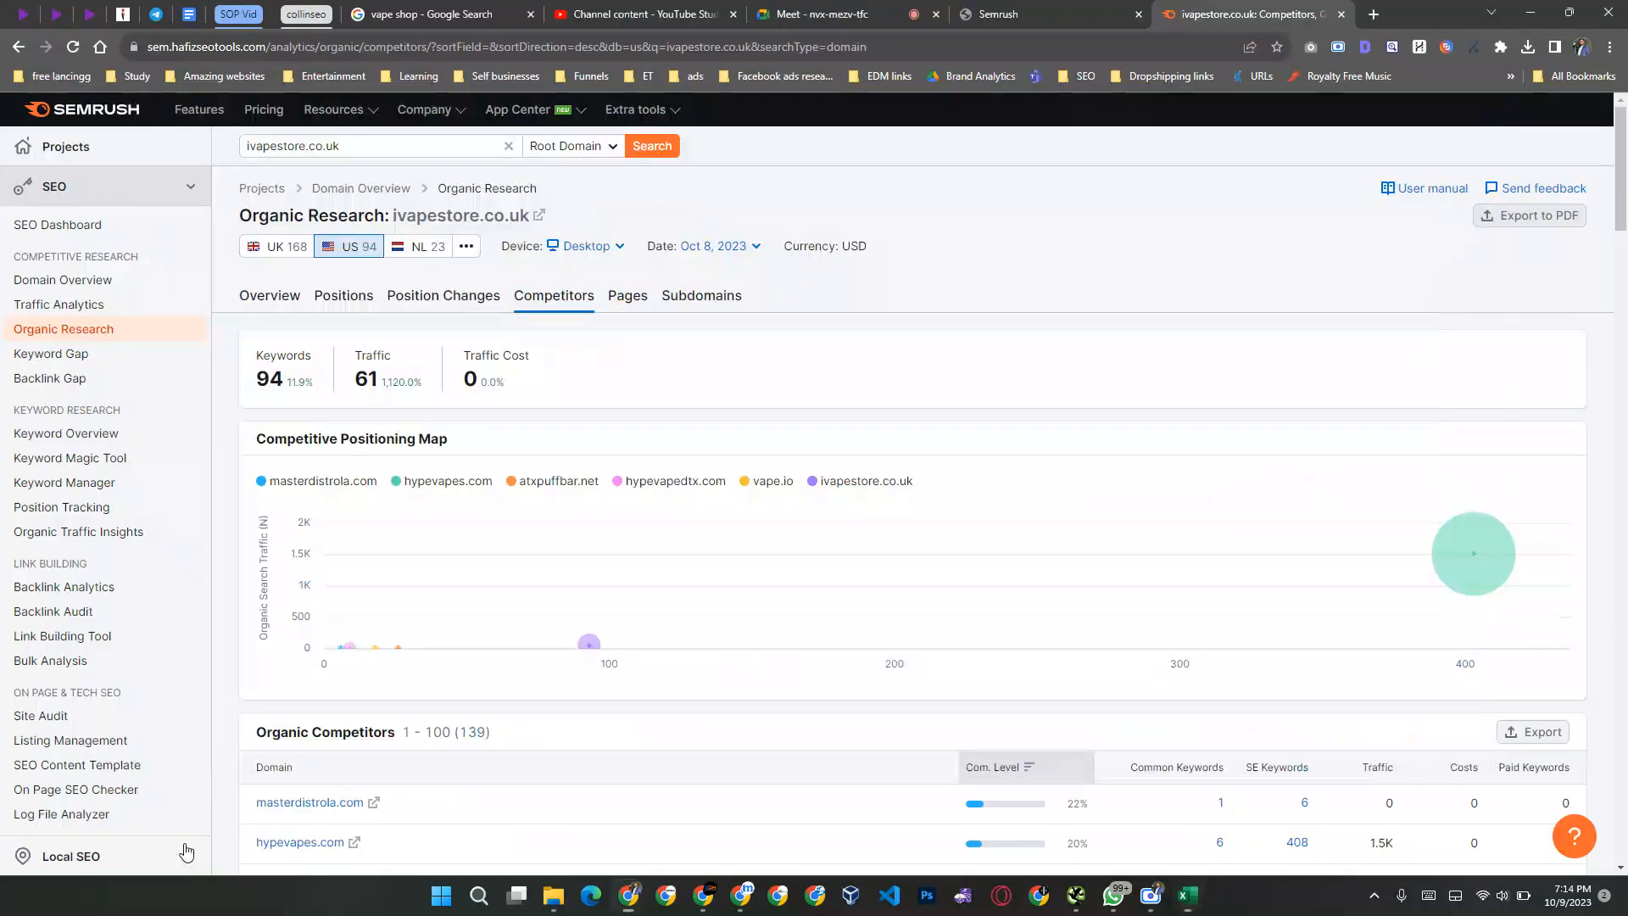
pyautogui.click(1526, 48)
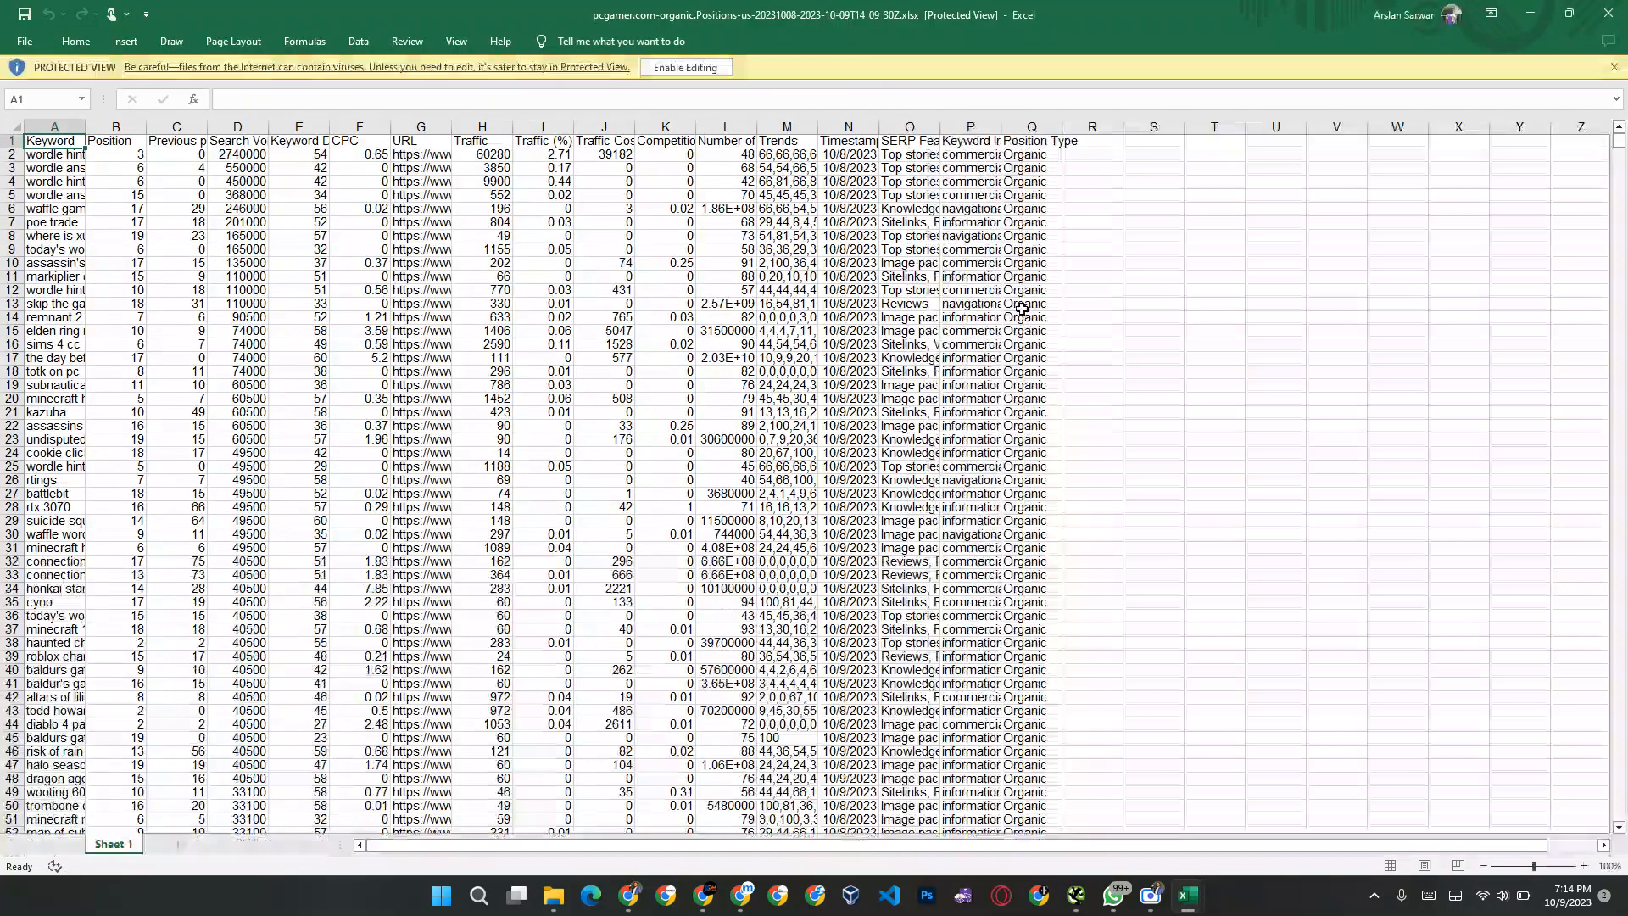
pyautogui.click(683, 68)
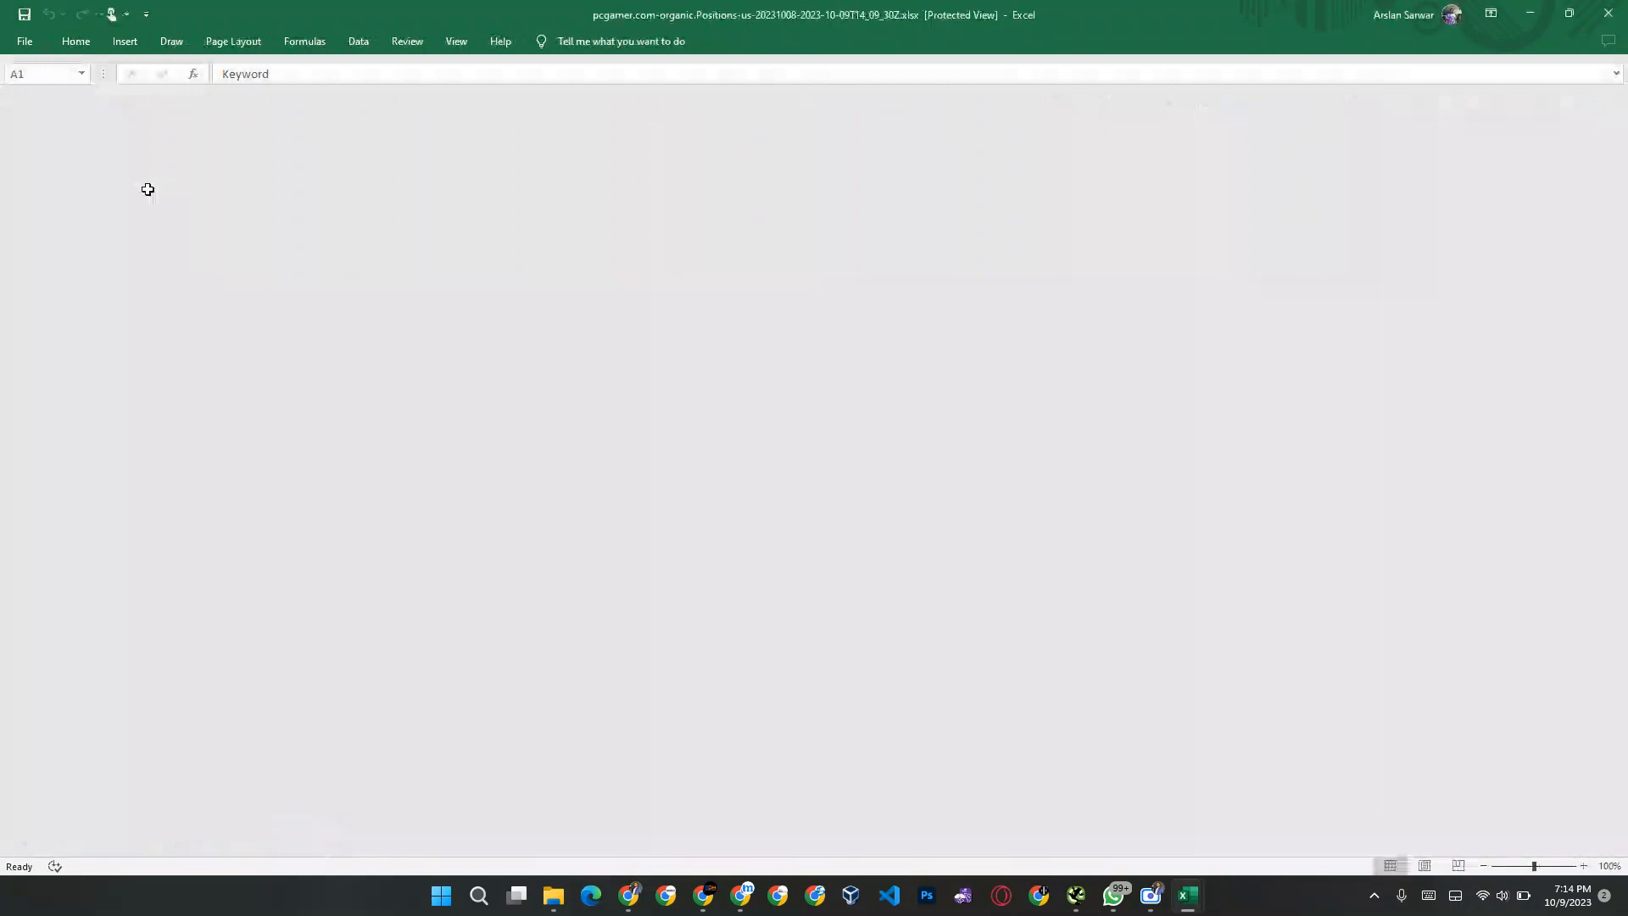
pyautogui.click(150, 197)
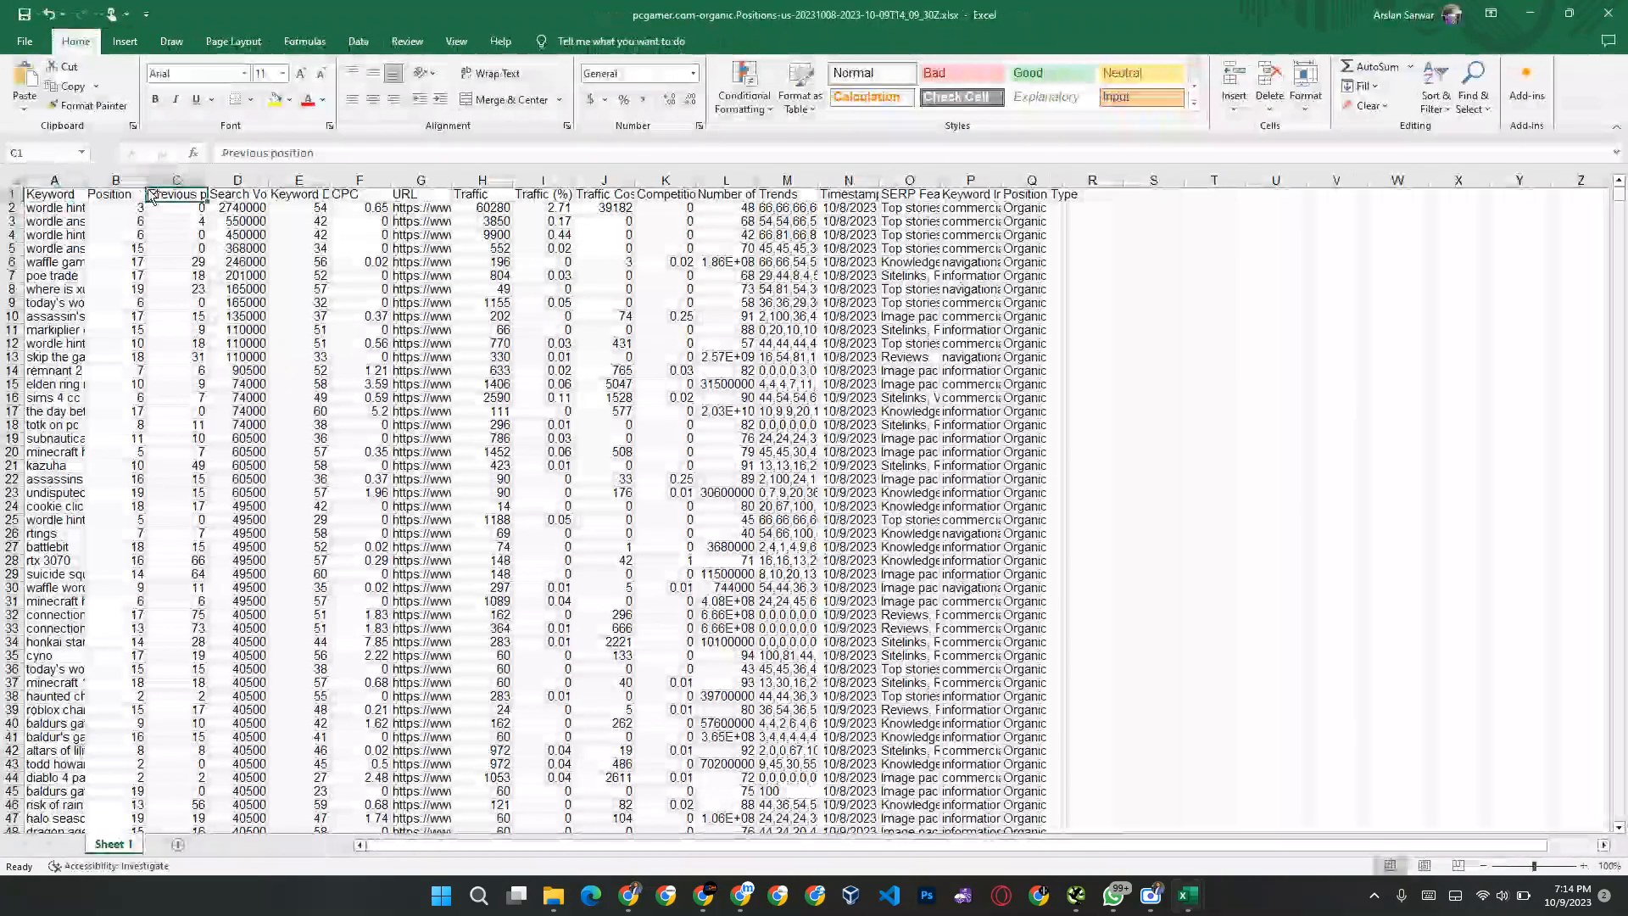
pyautogui.hotkey('ctrl', 'a')
pyautogui.hotkey('ctrl', 'c')
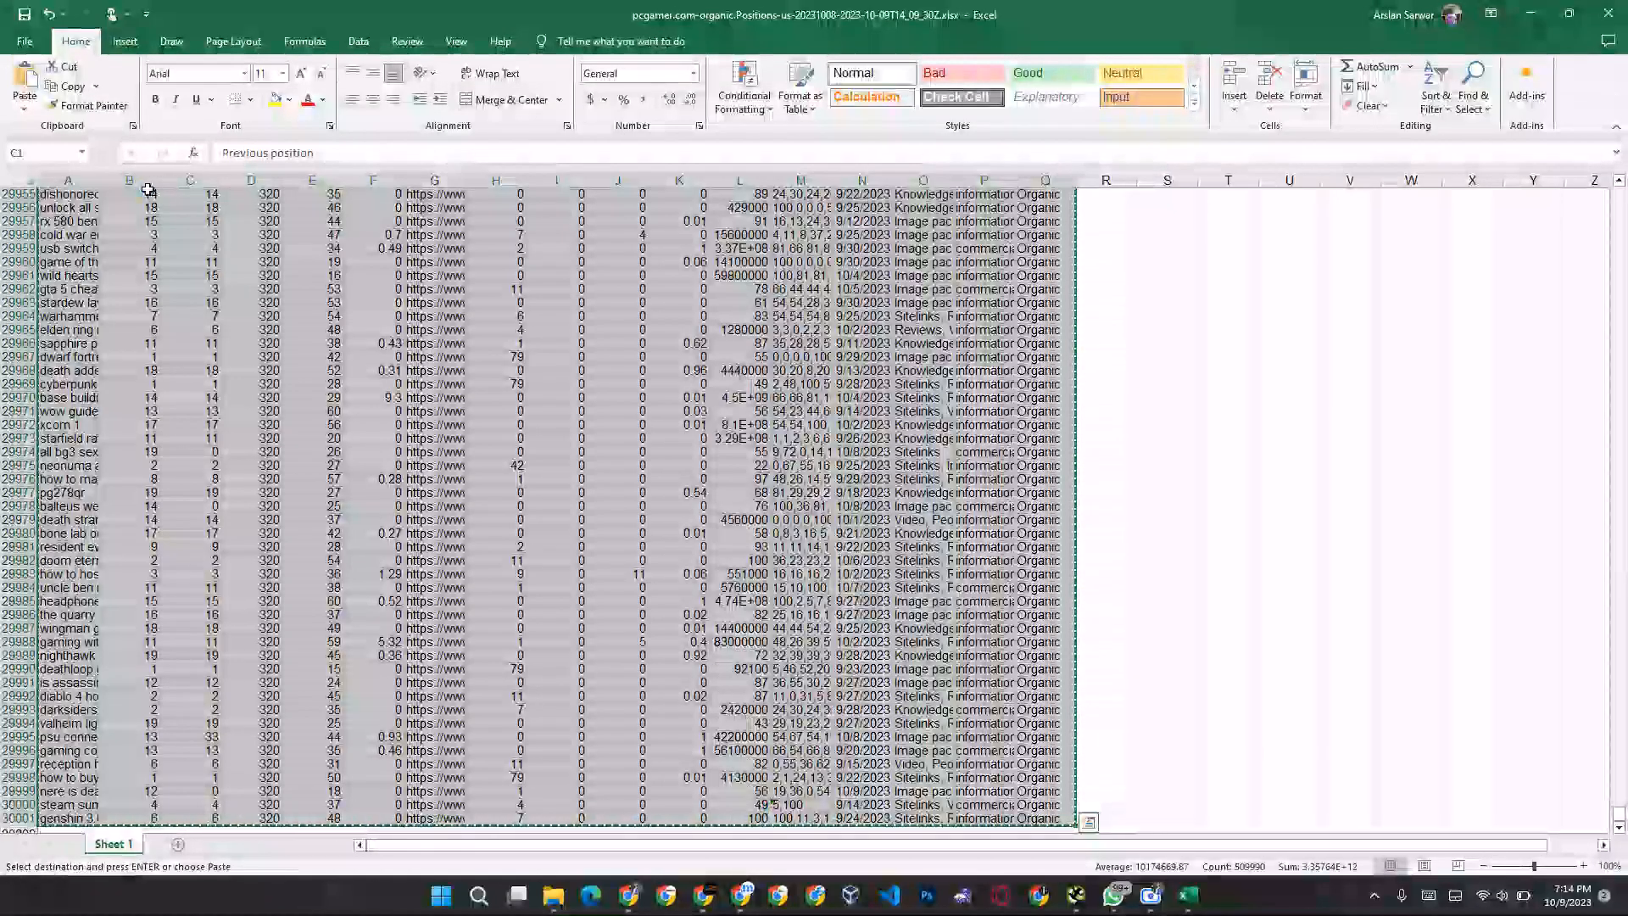
# Step: Name the blank sheet in the TechRadar workbook PC Gamers and paste the copied keyword table at cell A1
pyautogui.hotkey('alt', 'Tab')
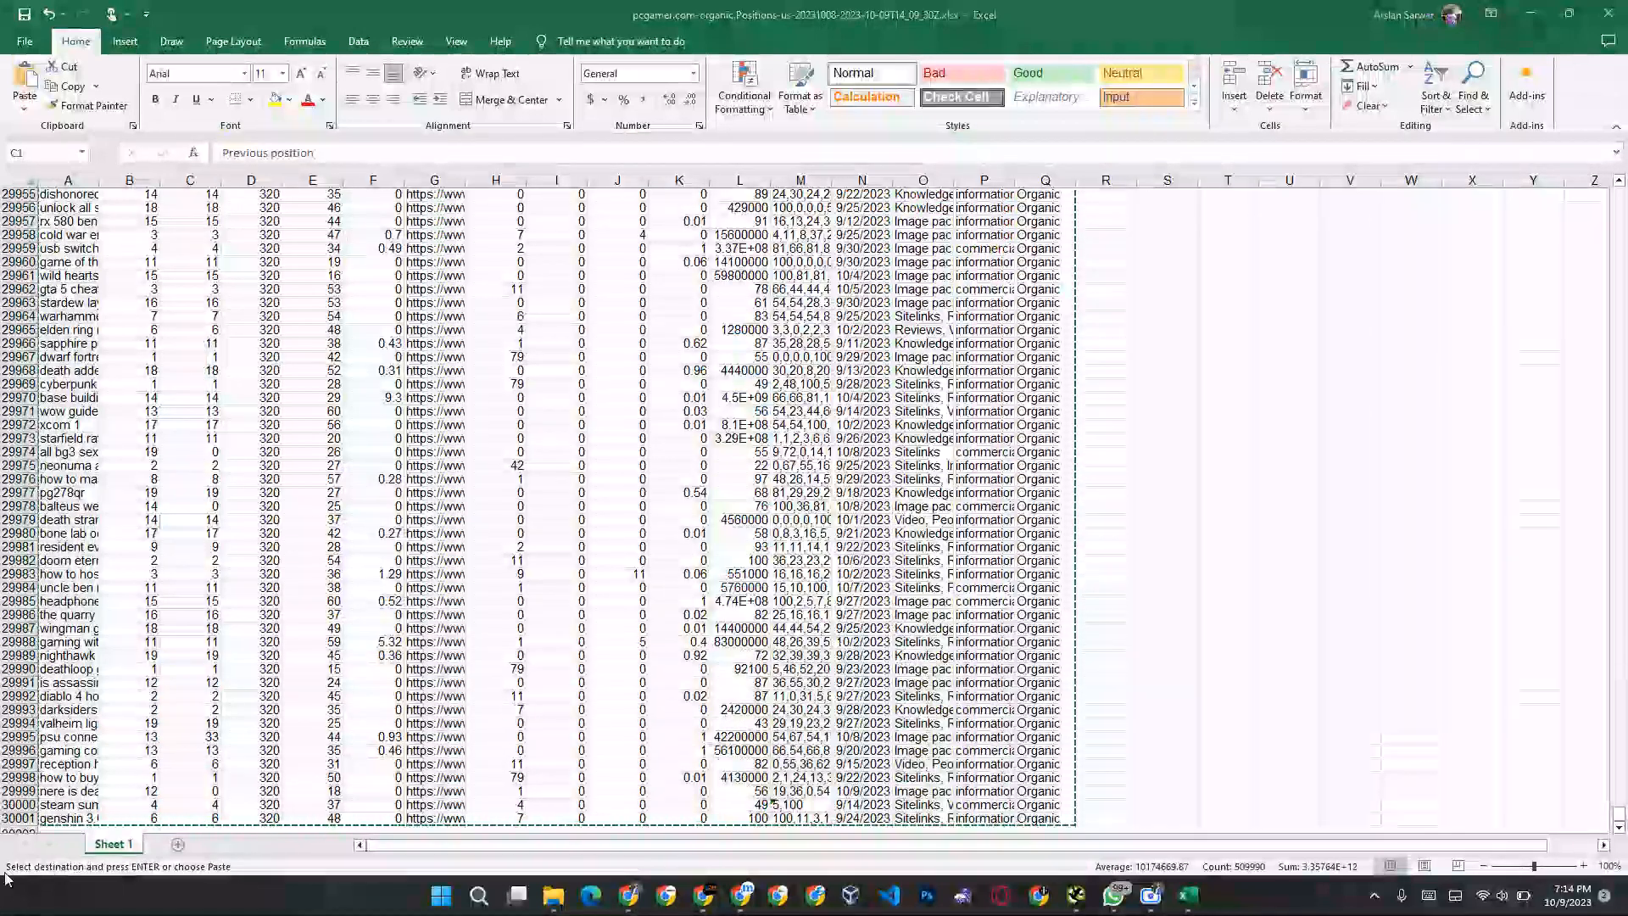
pyautogui.hotkey('alt', 'Tab')
pyautogui.doubleClick(186, 845)
pyautogui.write('PC Gamers')
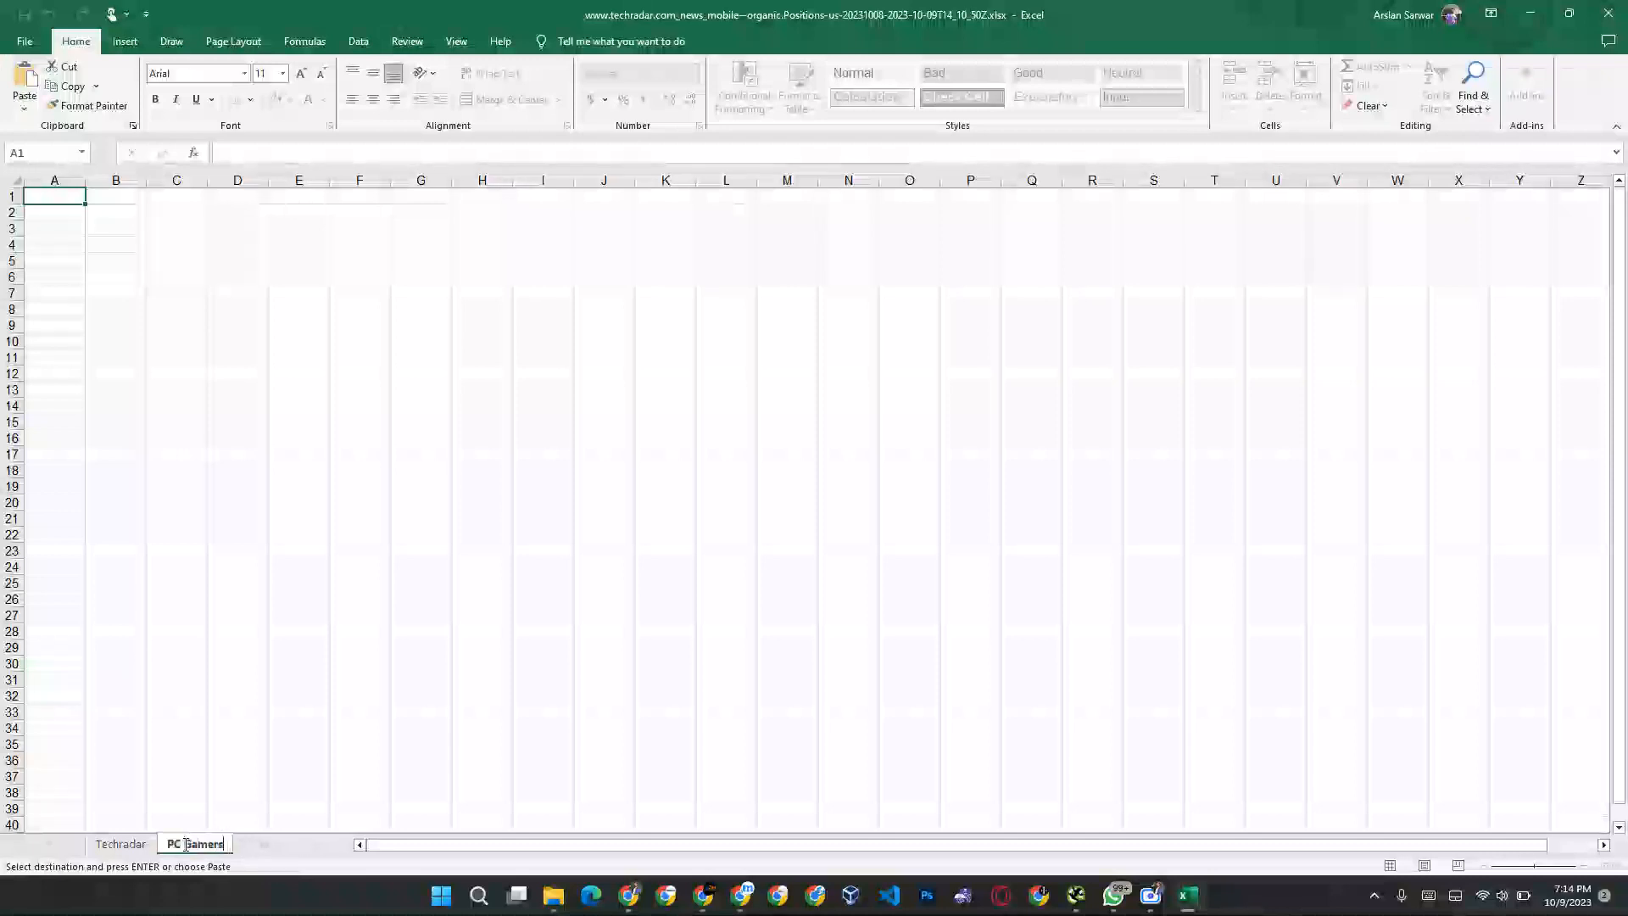
pyautogui.press('Return')
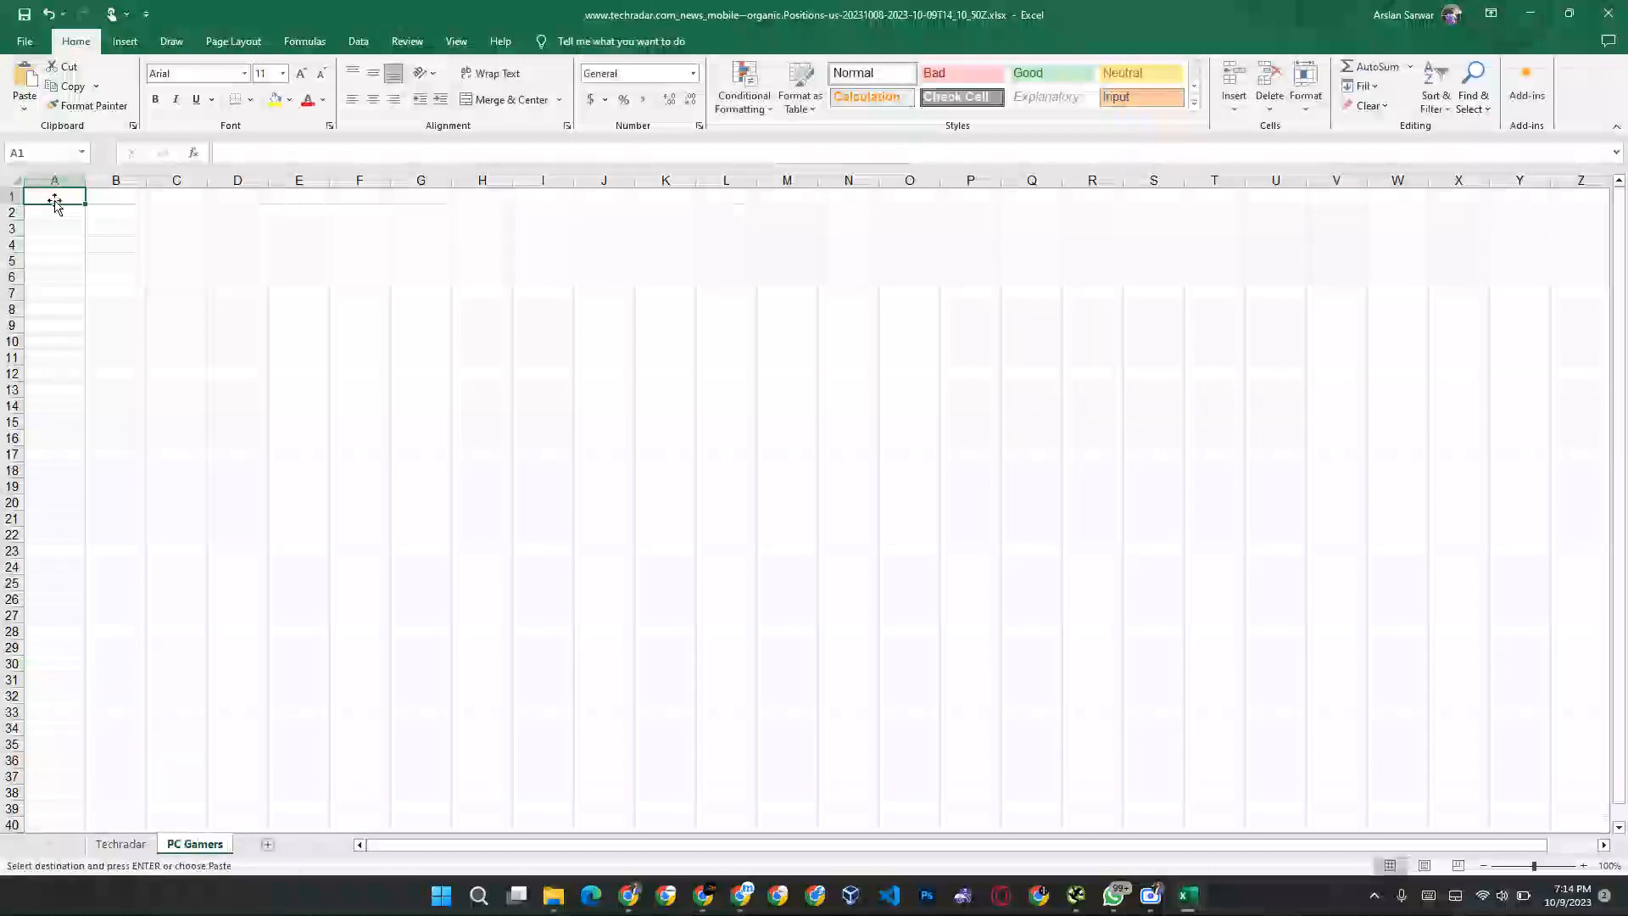
pyautogui.hotkey('ctrl', 'v')
pyautogui.press('Escape')
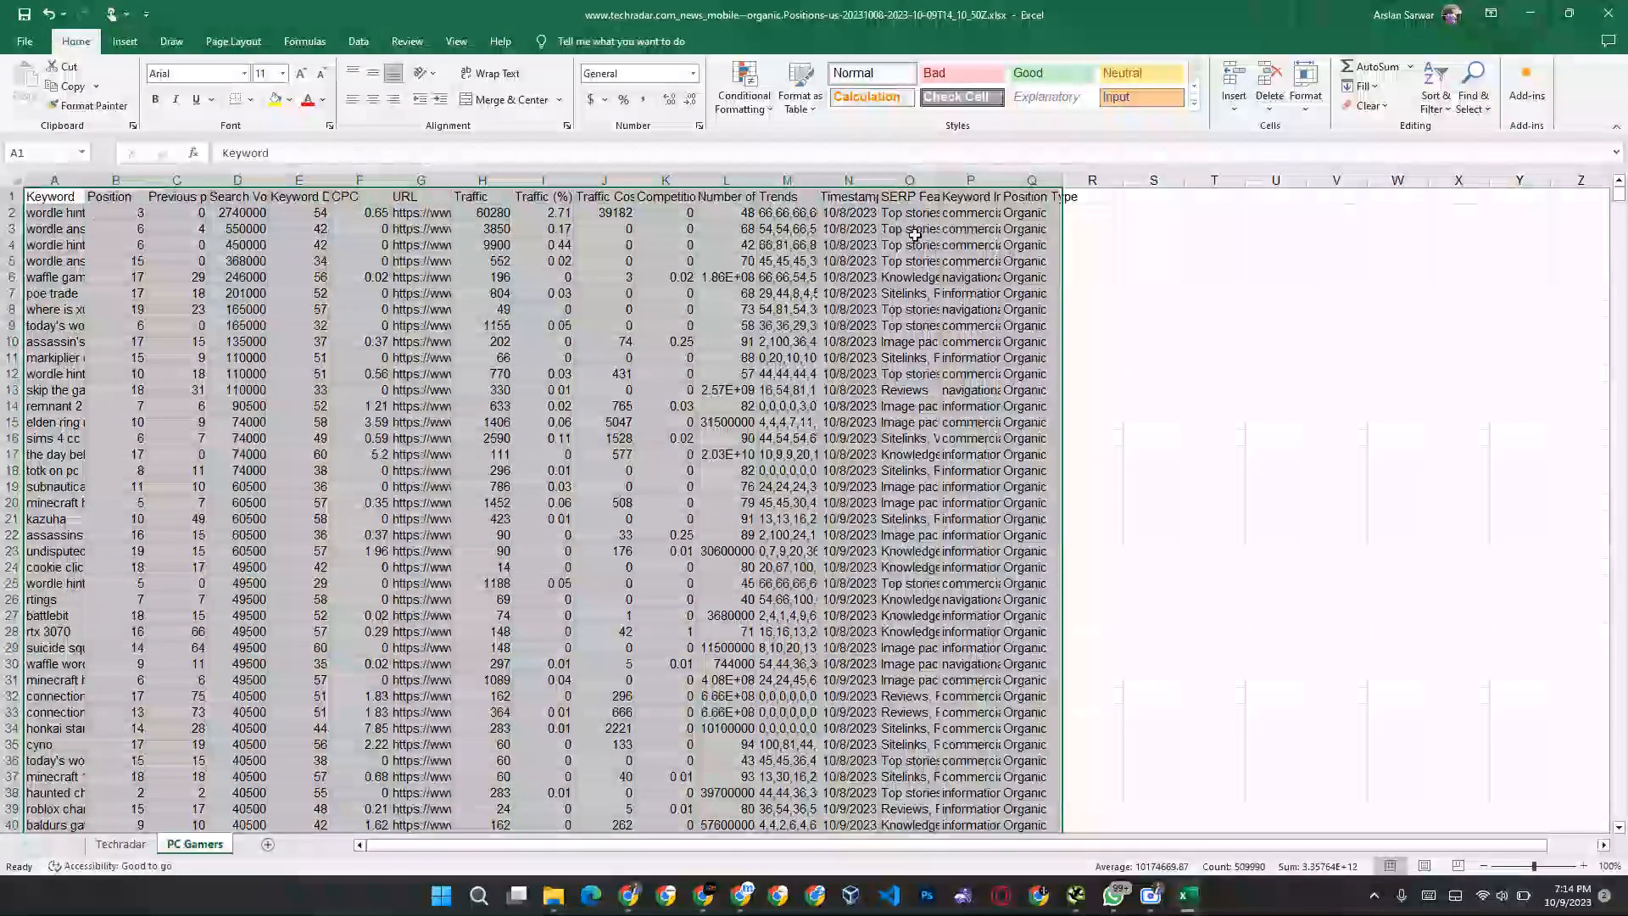
pyautogui.click(1092, 277)
# Step: Close the pcgamer.com source workbook and dismiss the WhatsApp notification
pyautogui.hotkey('alt', 'Tab')
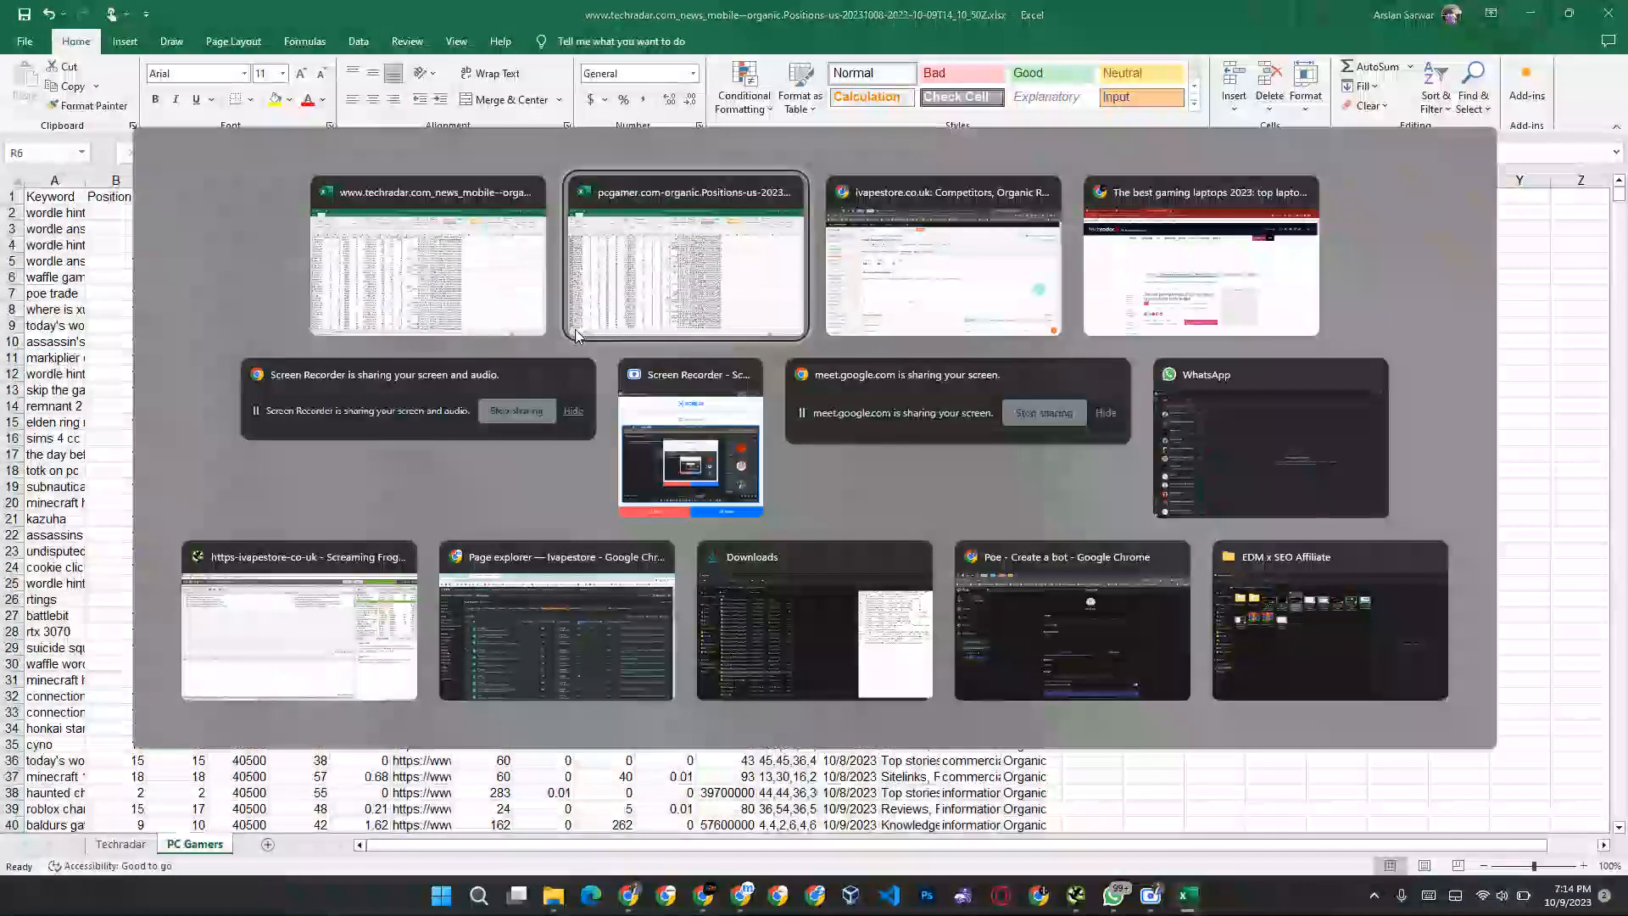
pyautogui.click(577, 331)
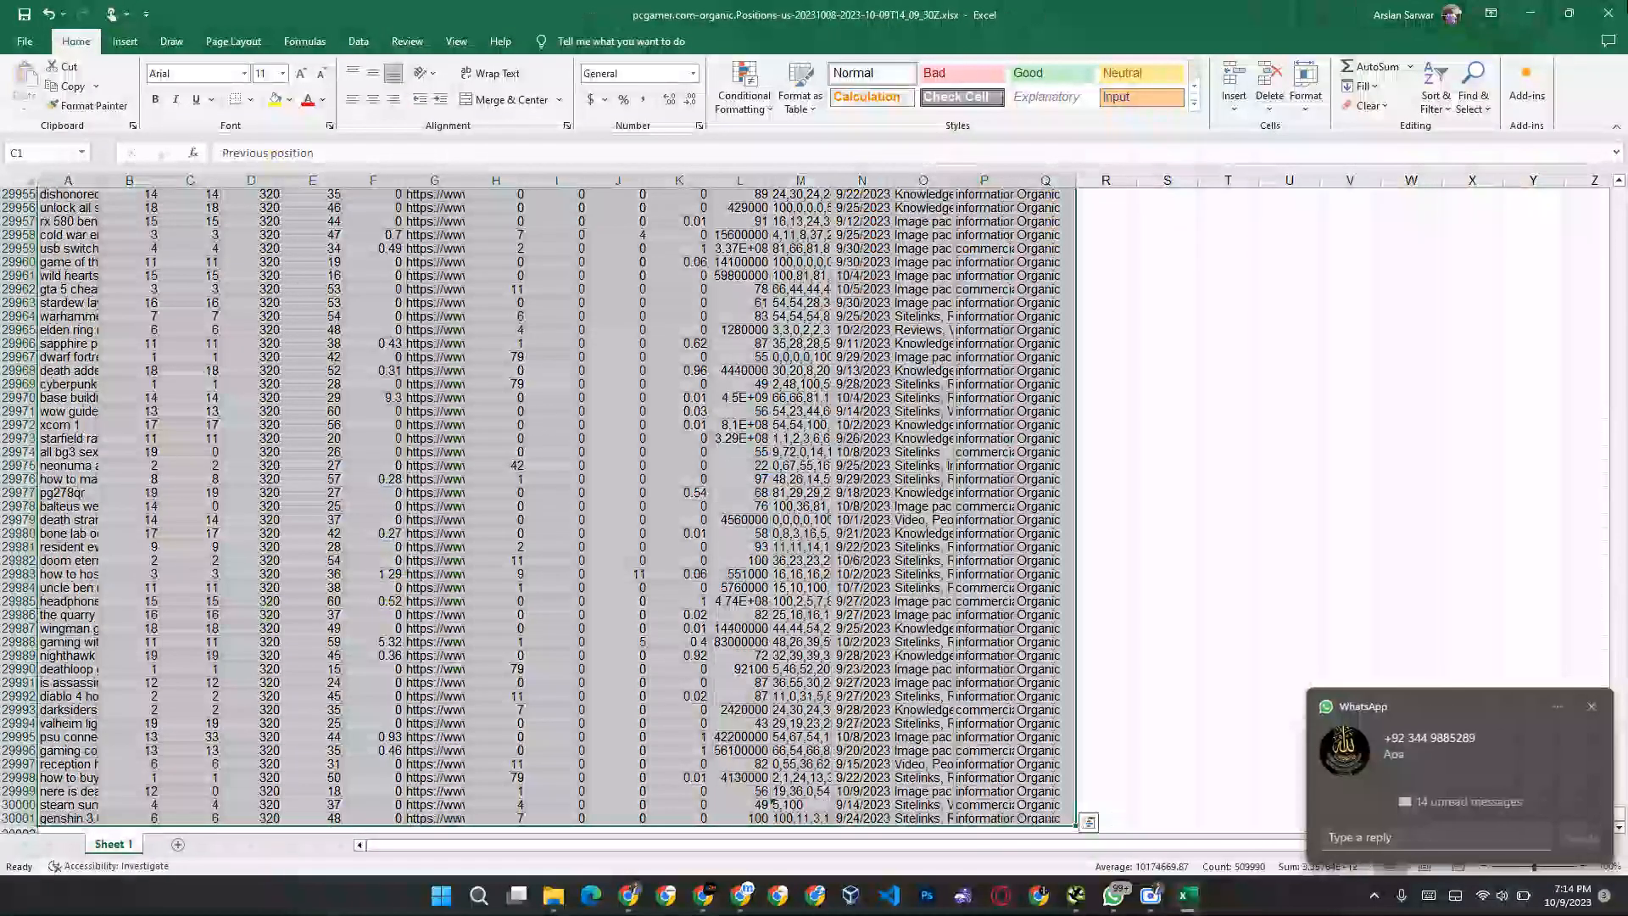
pyautogui.hotkey('alt', 'Tab')
pyautogui.click(1592, 707)
pyautogui.hotkey('alt', 'Tab')
pyautogui.hotkey('alt', 'Tab')
# Step: Open the downloaded rtings.com laptop reviews positions workbook, enable editing and copy its whole keyword table
pyautogui.hotkey('alt', 'shift', 'Tab')
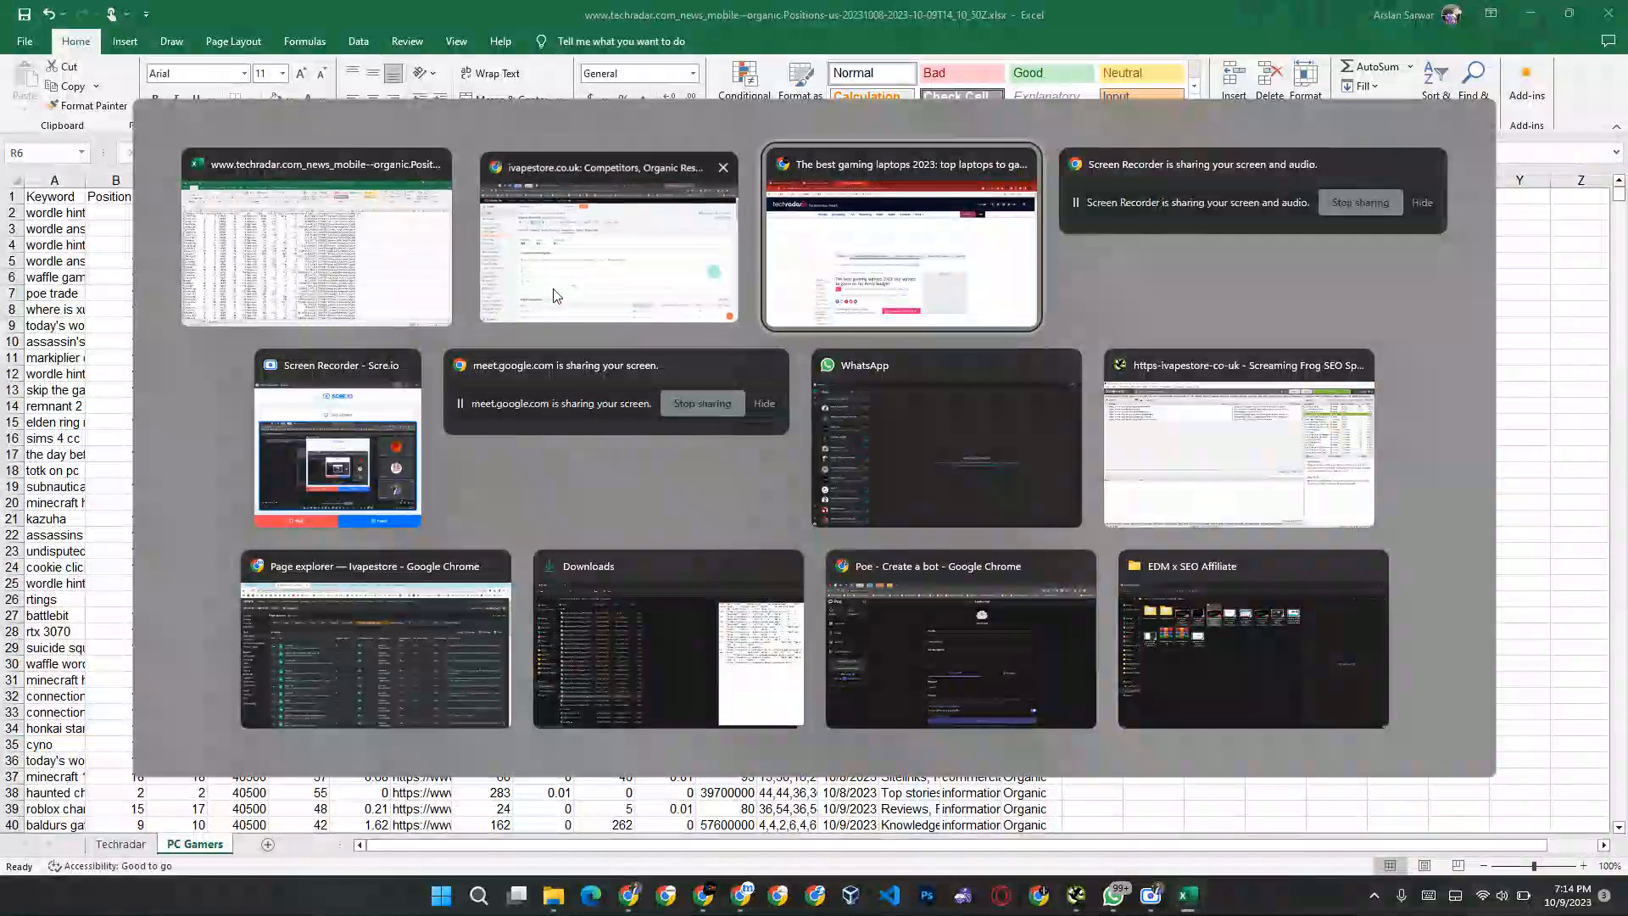
pyautogui.click(1538, 49)
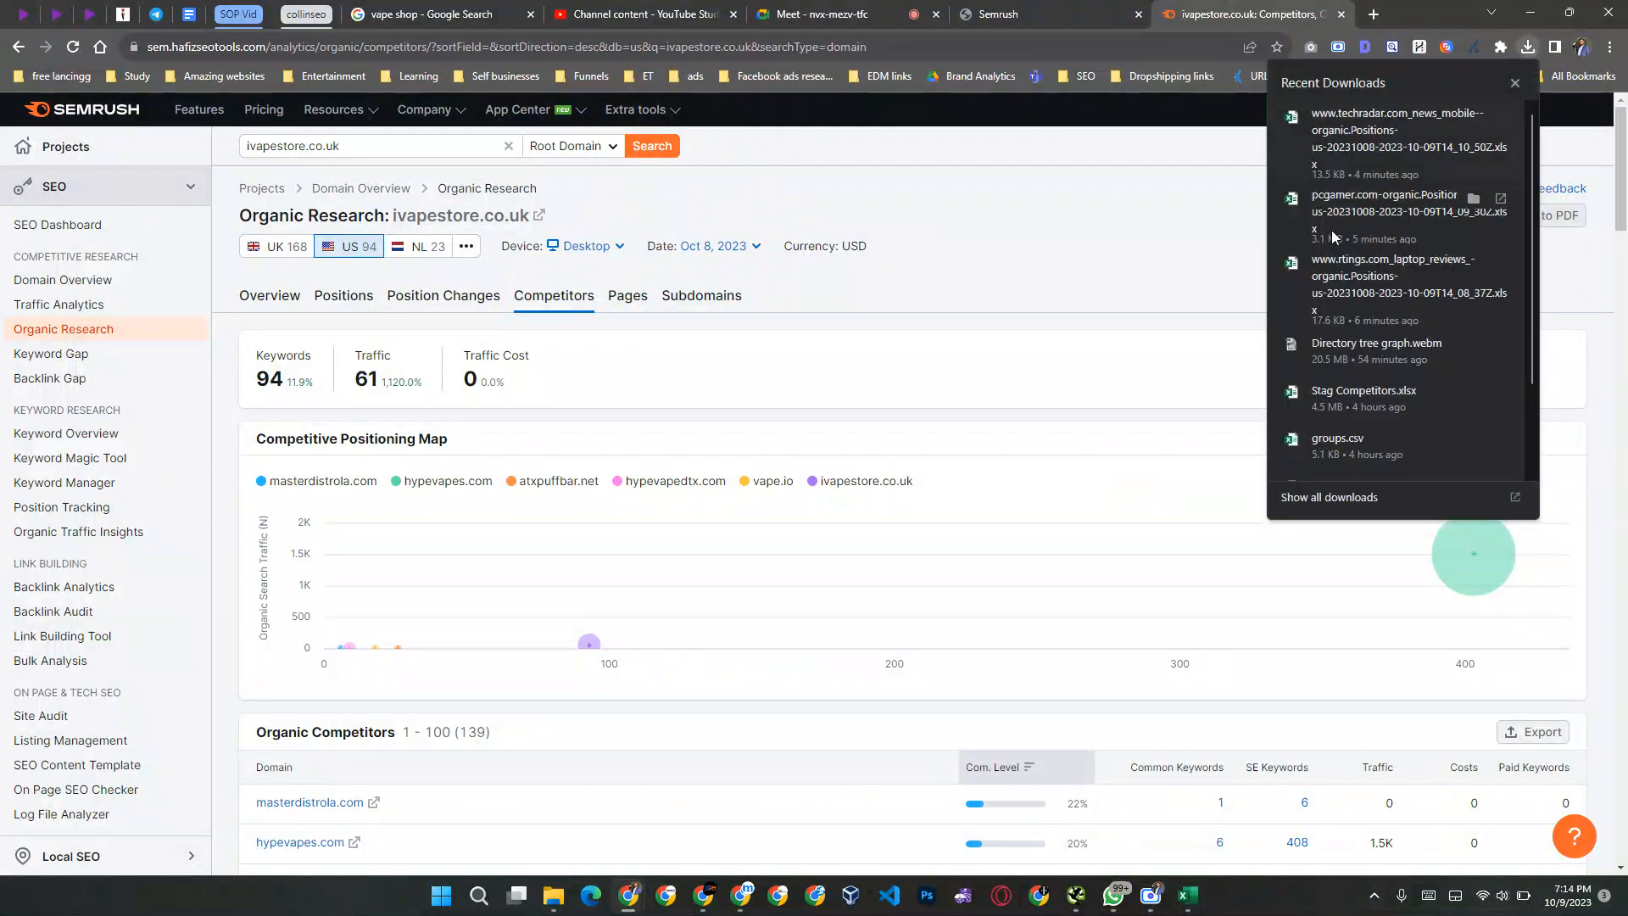
pyautogui.click(1292, 268)
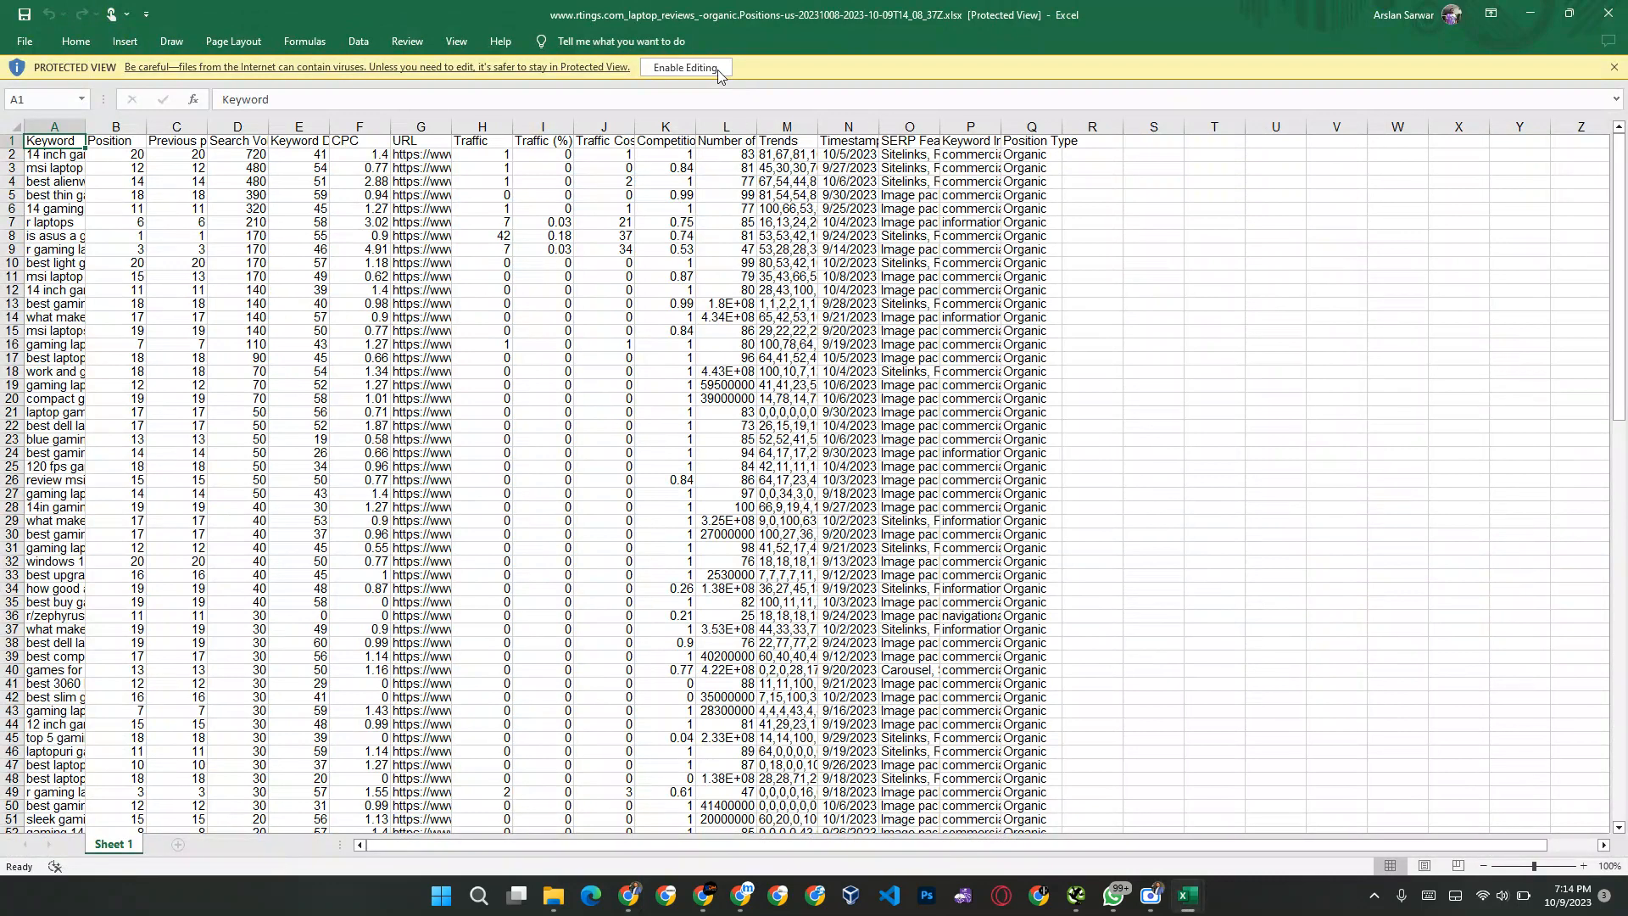
pyautogui.click(719, 74)
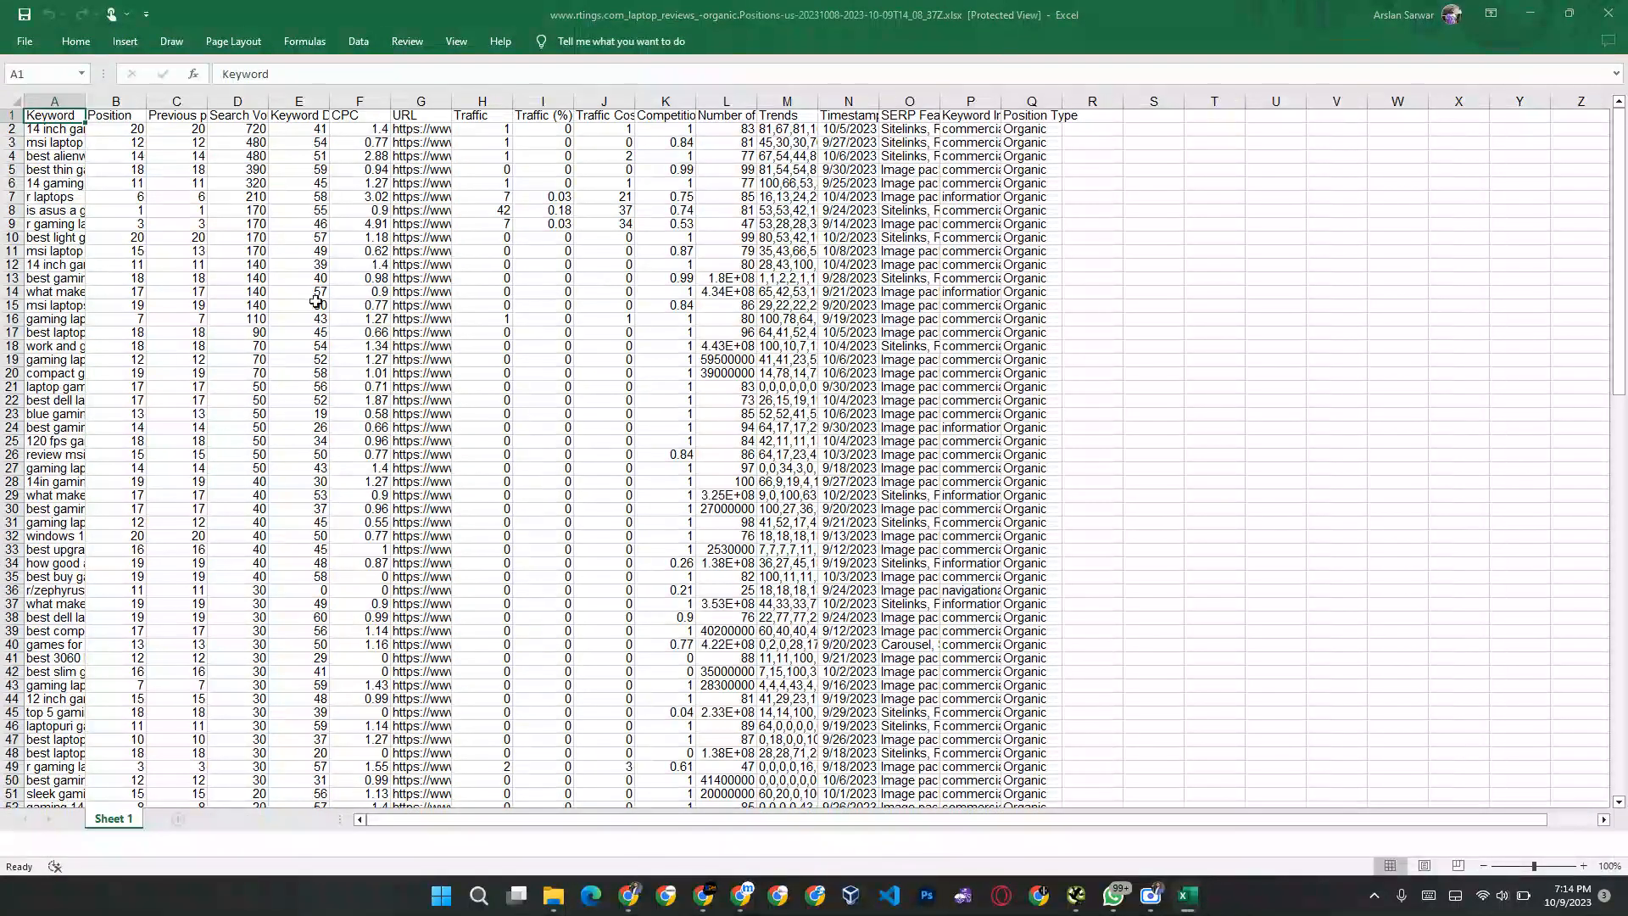
pyautogui.click(148, 249)
pyautogui.hotkey('ctrl', 'a')
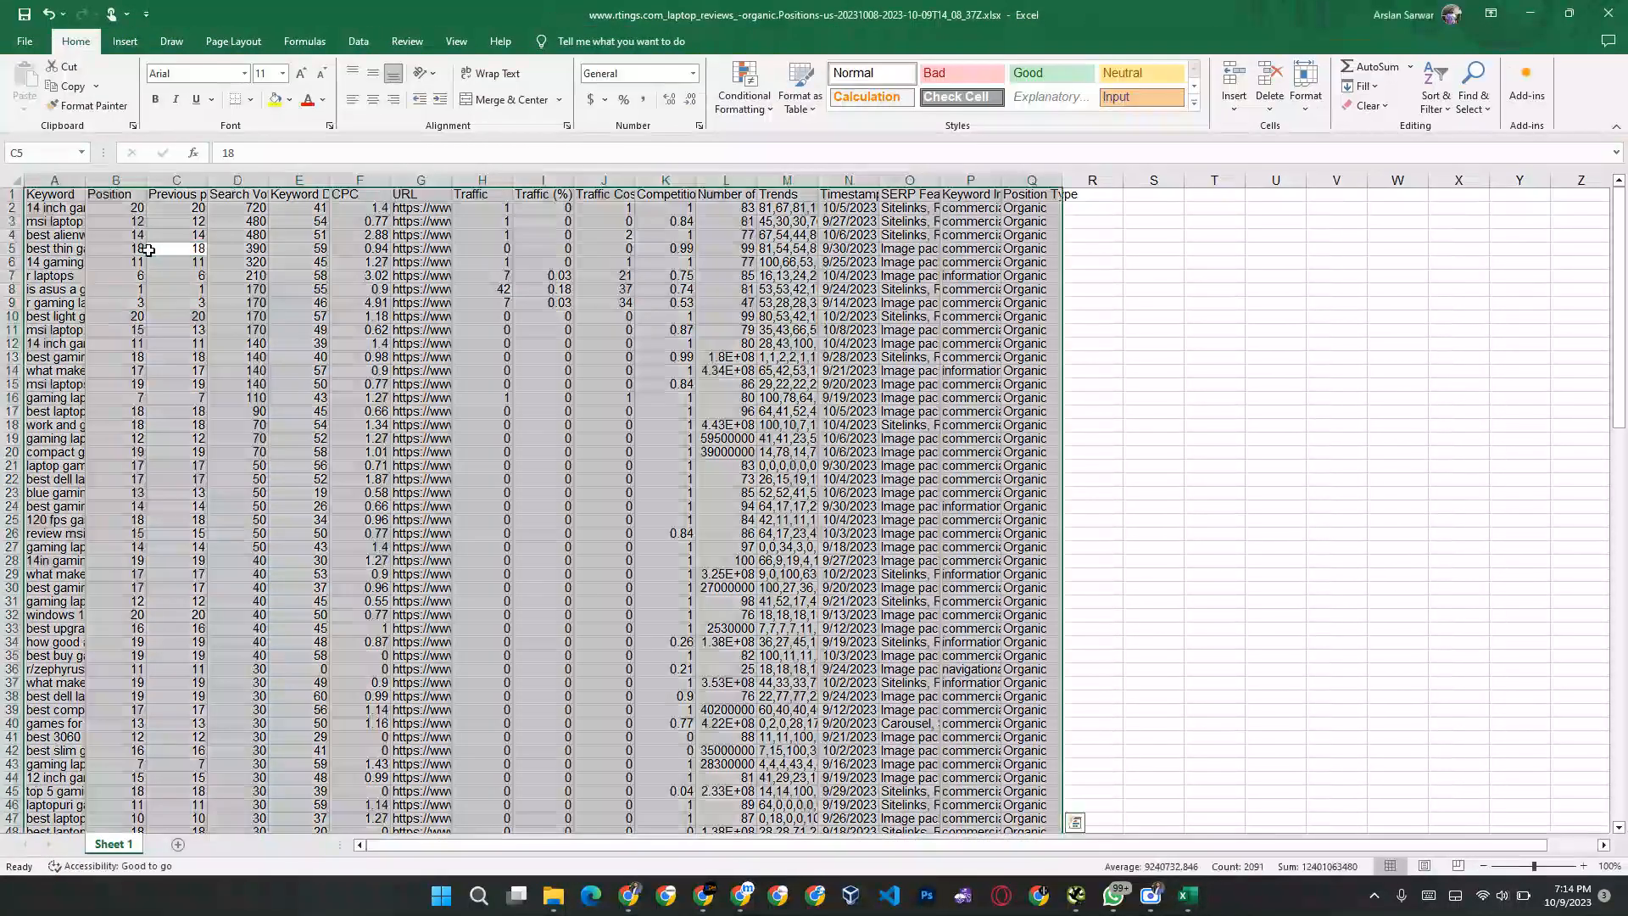
pyautogui.hotkey('ctrl', 'c')
# Step: Add two blank sheets after PC Gamers in the TechRadar workbook, name the first one Rtings and widen the sheet tab area
pyautogui.hotkey('alt', 'Tab')
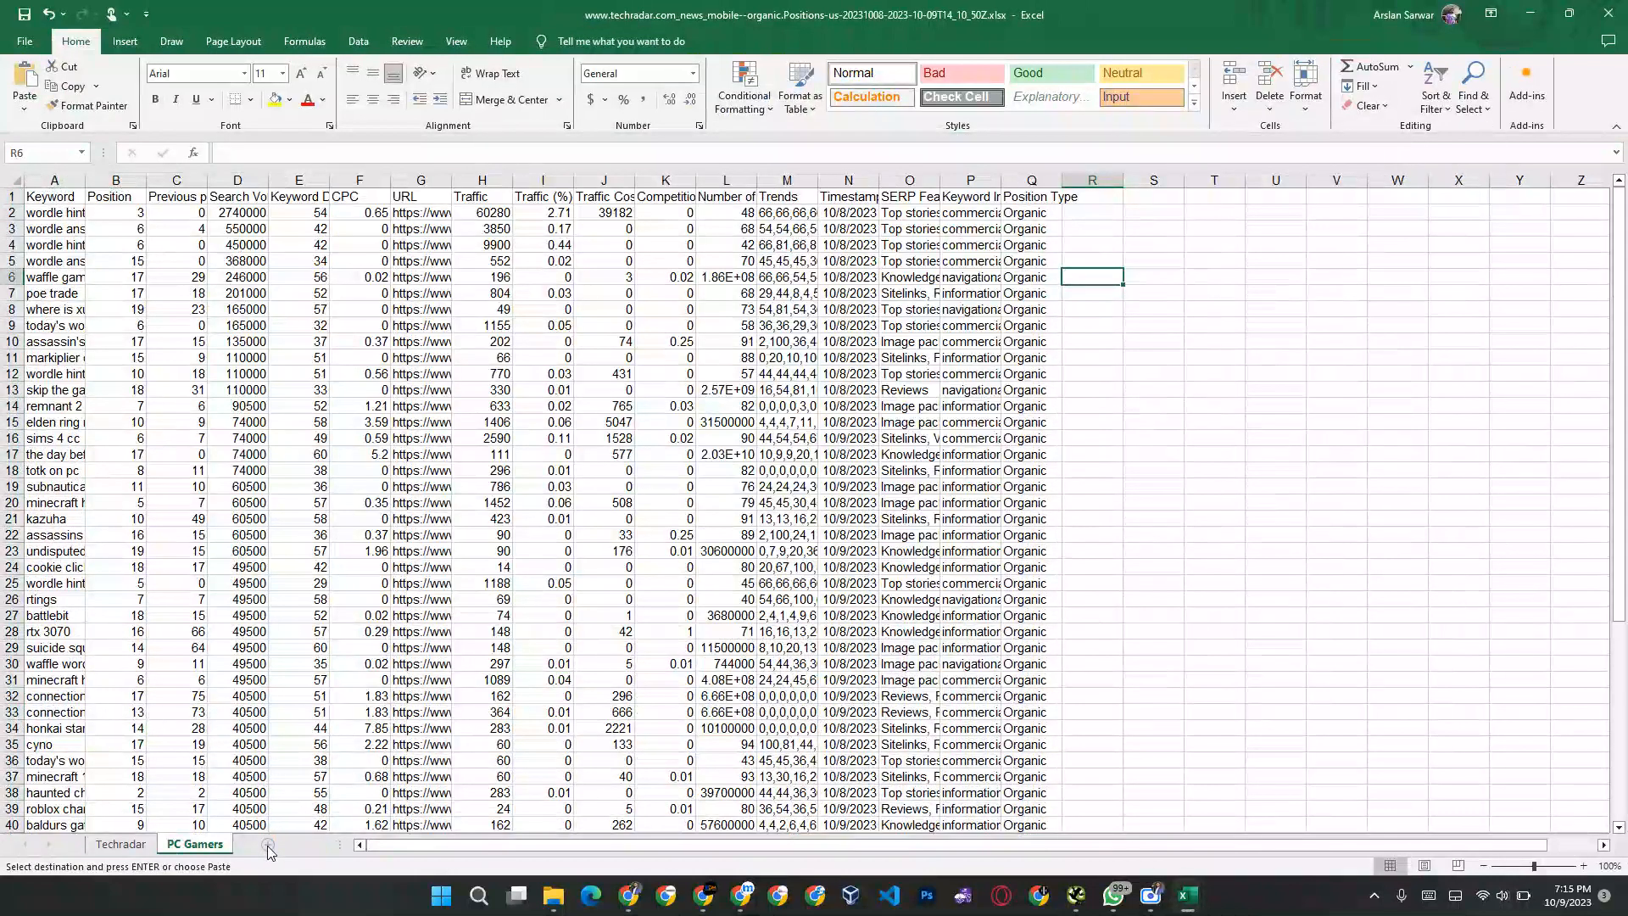
pyautogui.click(270, 845)
pyautogui.click(258, 851)
pyautogui.click(255, 848)
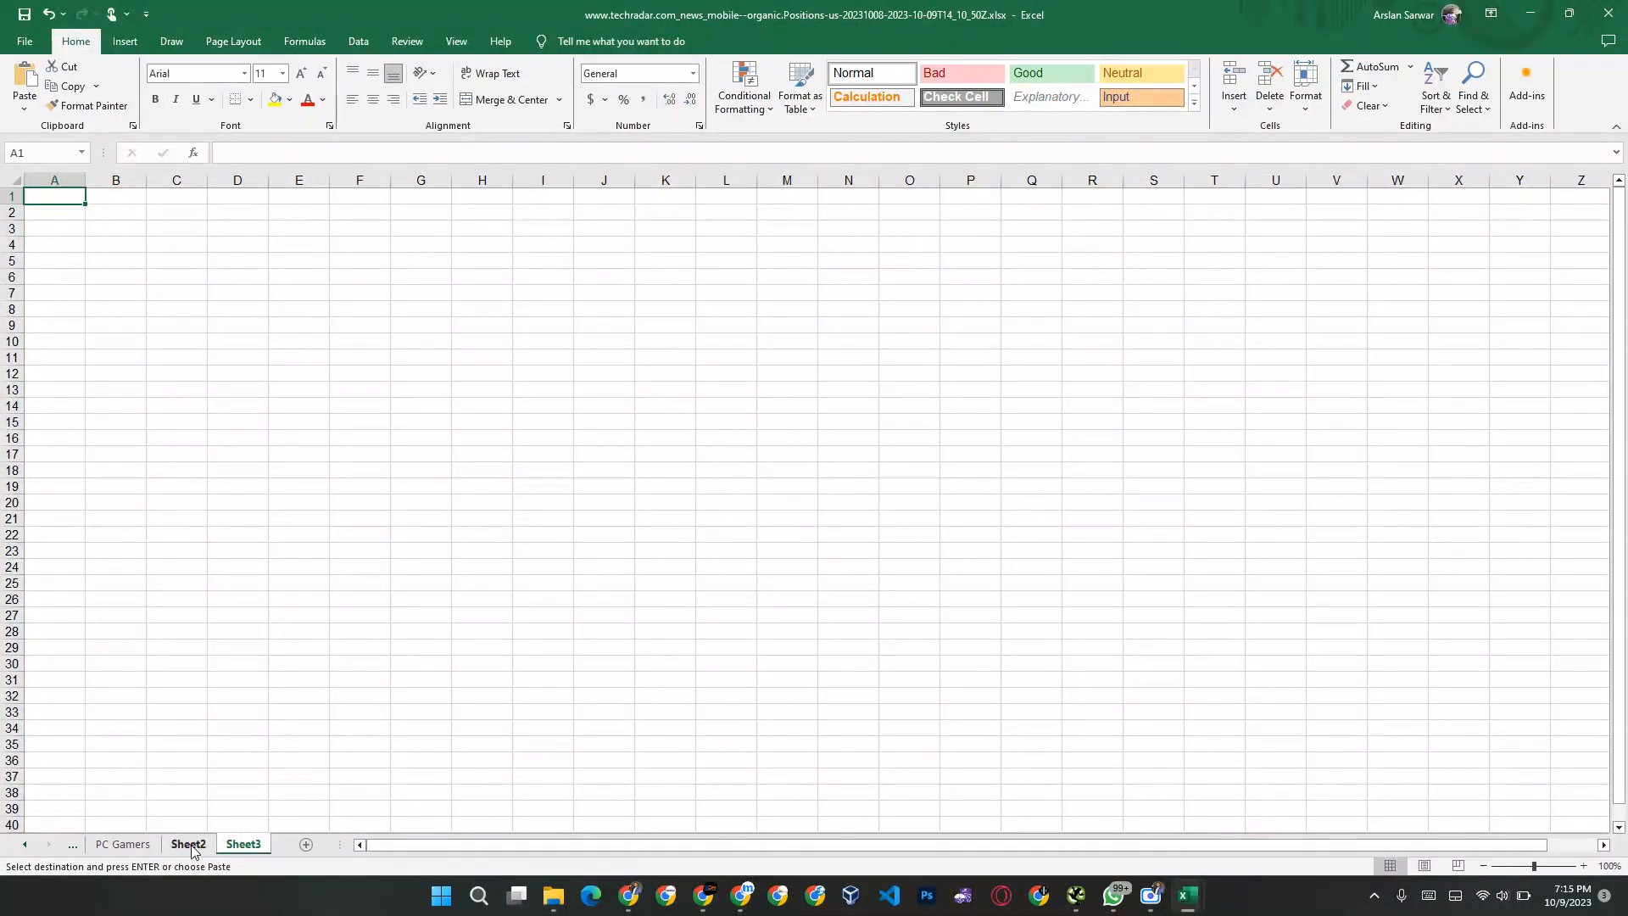
pyautogui.doubleClick(189, 845)
pyautogui.write('Rtings')
pyautogui.press('Return')
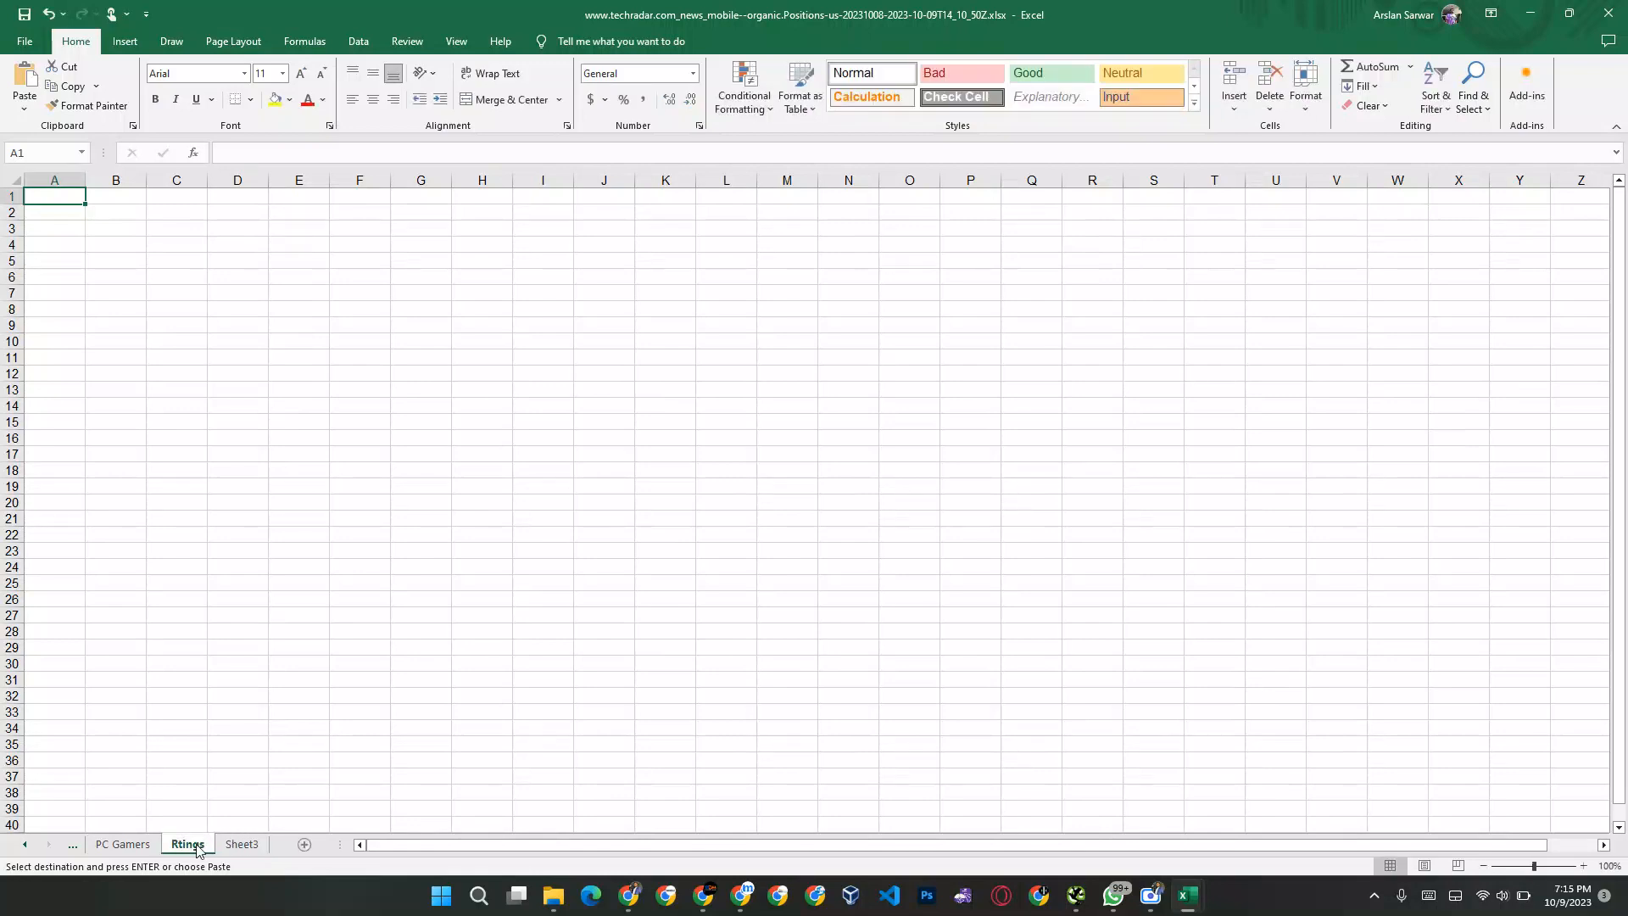
pyautogui.moveTo(340, 843); pyautogui.dragTo(725, 837)
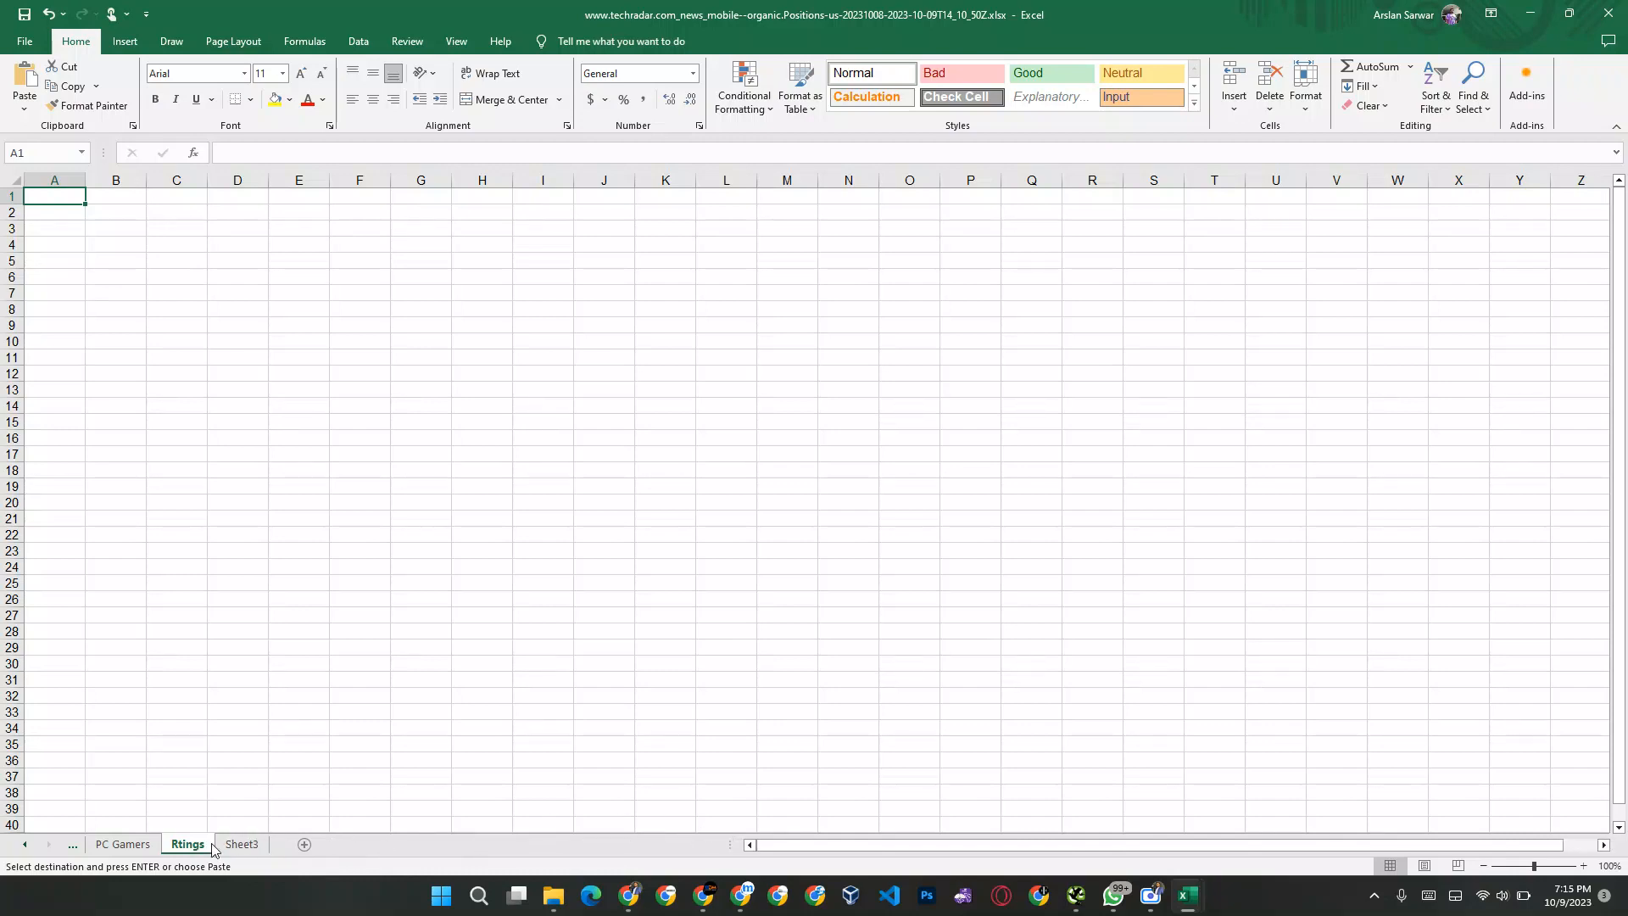
# Step: Rename Sheet3 as Aggregated and dismiss the WhatsApp notification
pyautogui.click(246, 845)
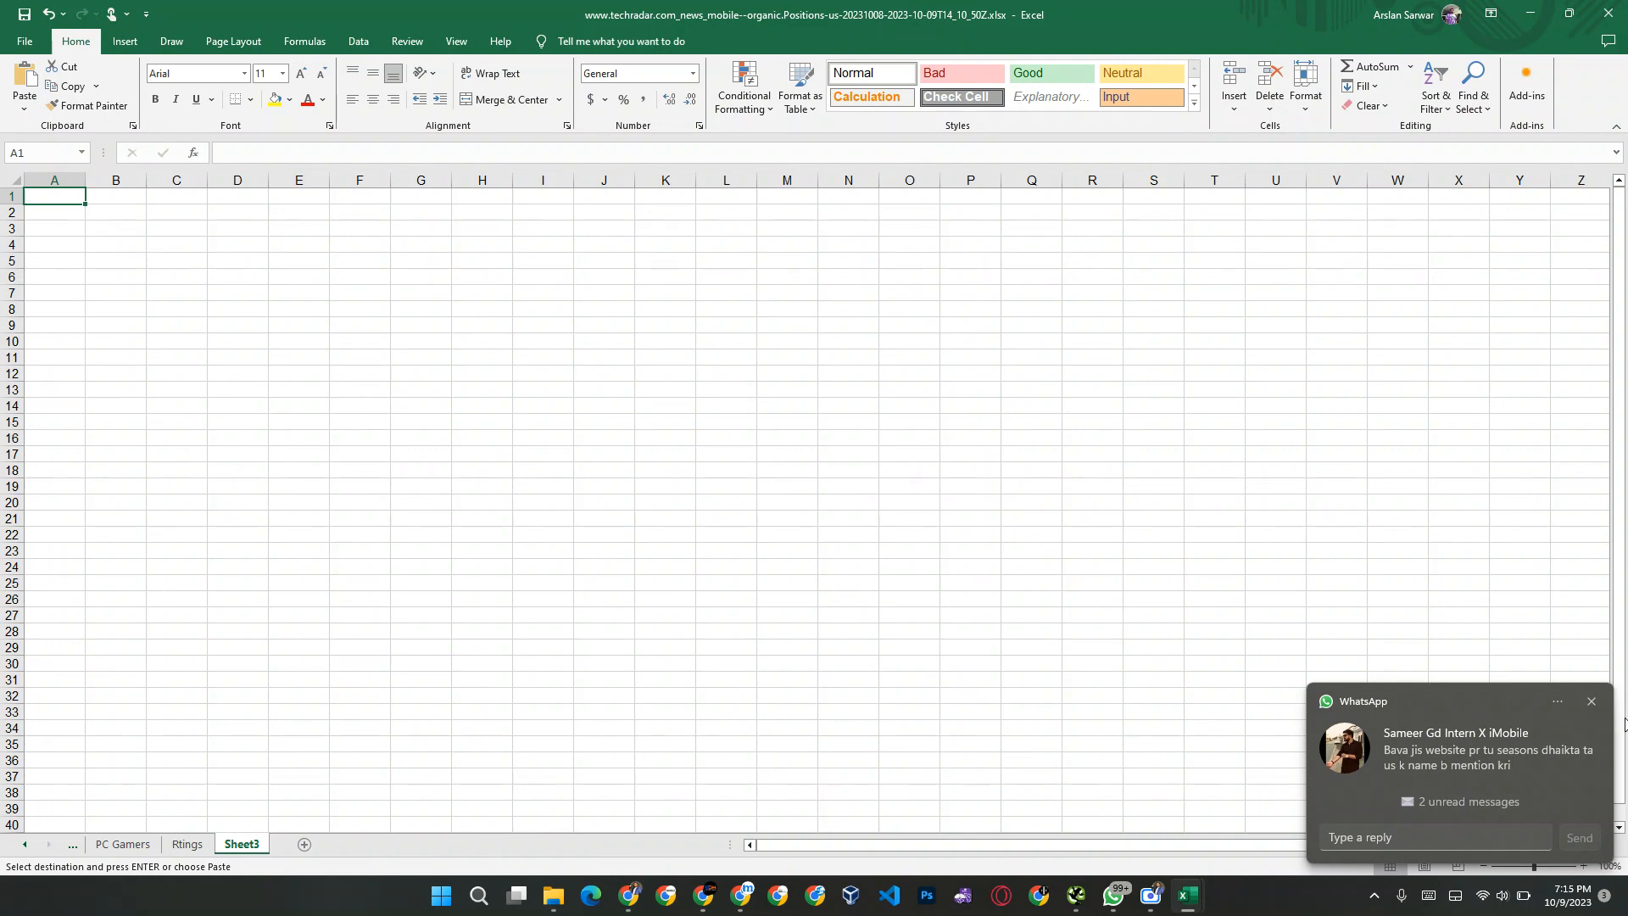
pyautogui.click(1594, 701)
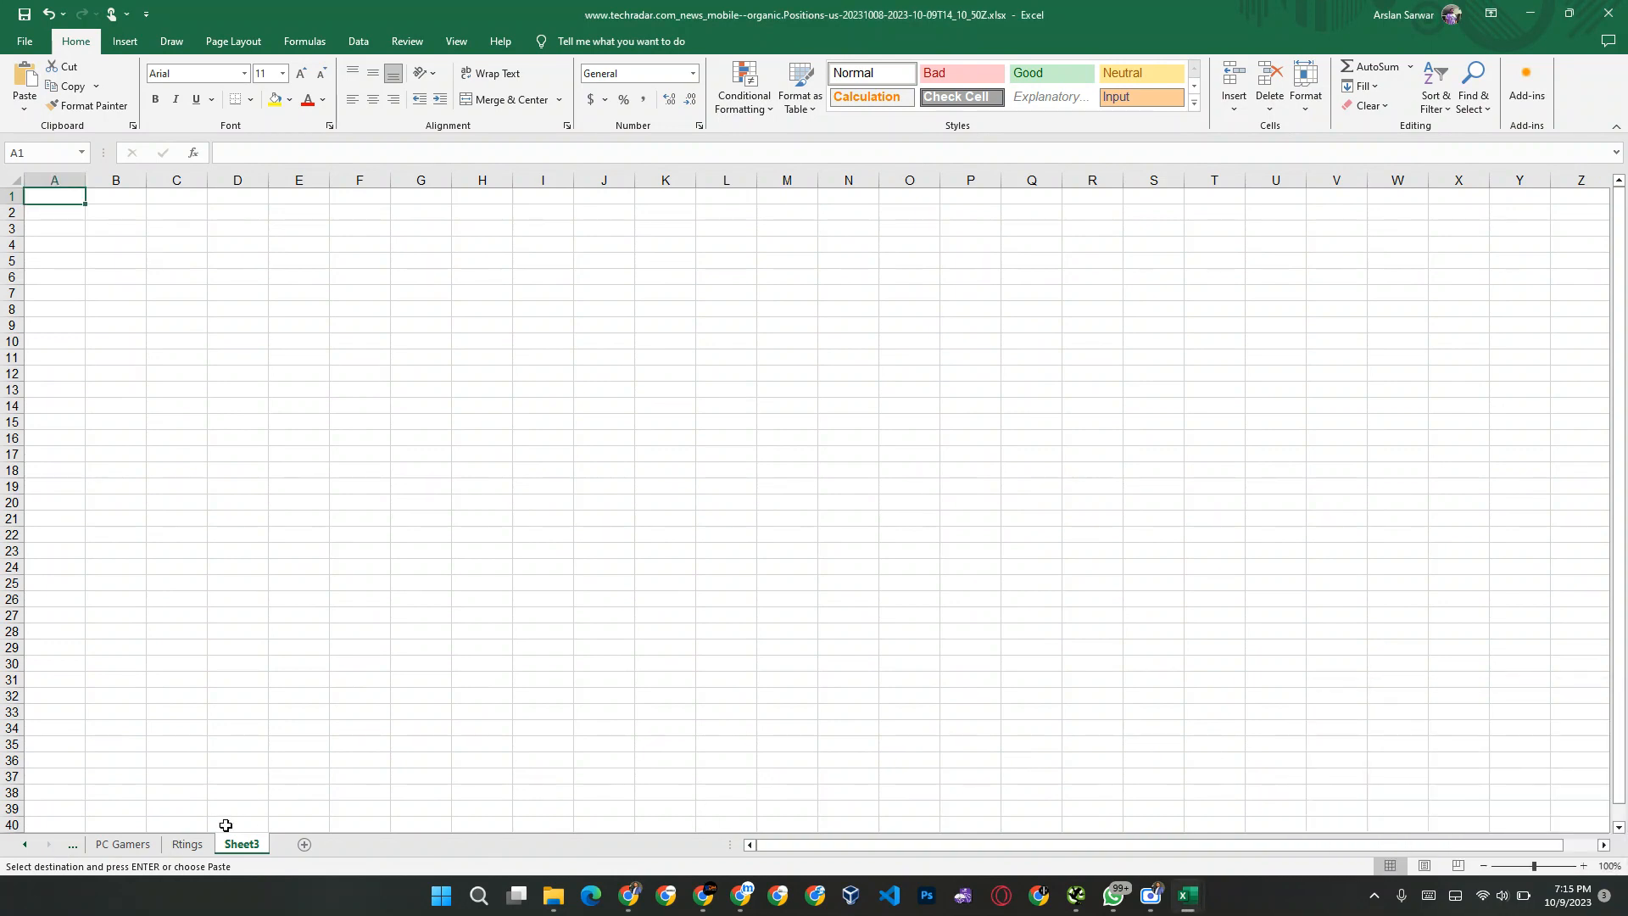
pyautogui.doubleClick(243, 845)
pyautogui.write('Aggregated')
pyautogui.click(321, 602)
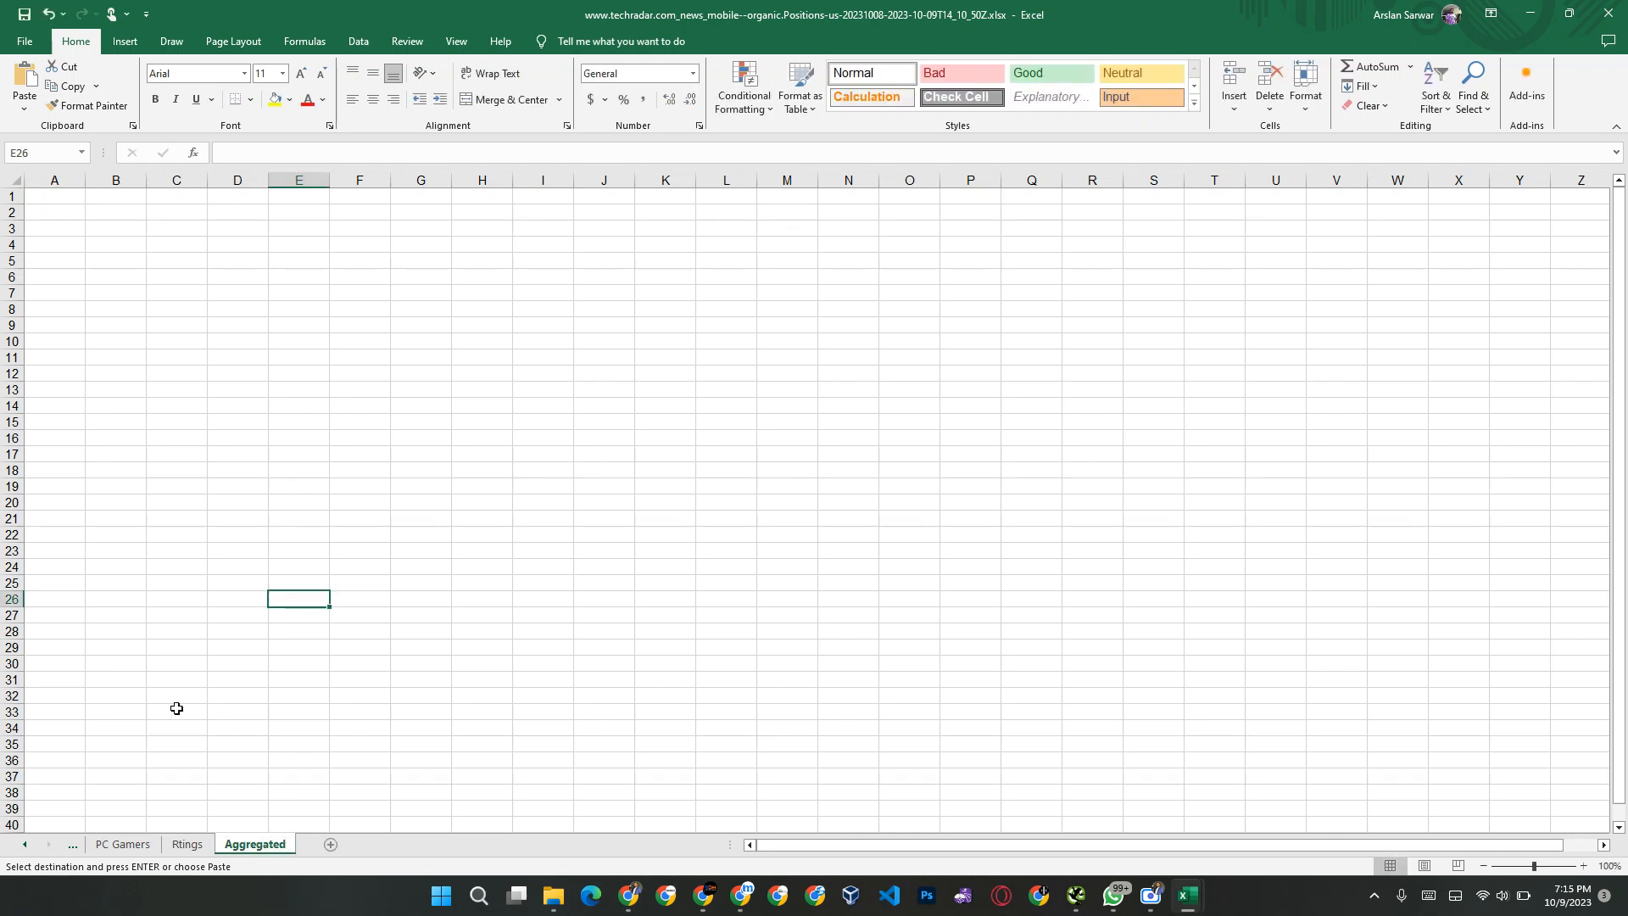
# Step: Close the TechRadar article in Chrome and display Google's autocomplete suggestions for "best gaming laptop"
pyautogui.hotkey('alt', 'Tab')
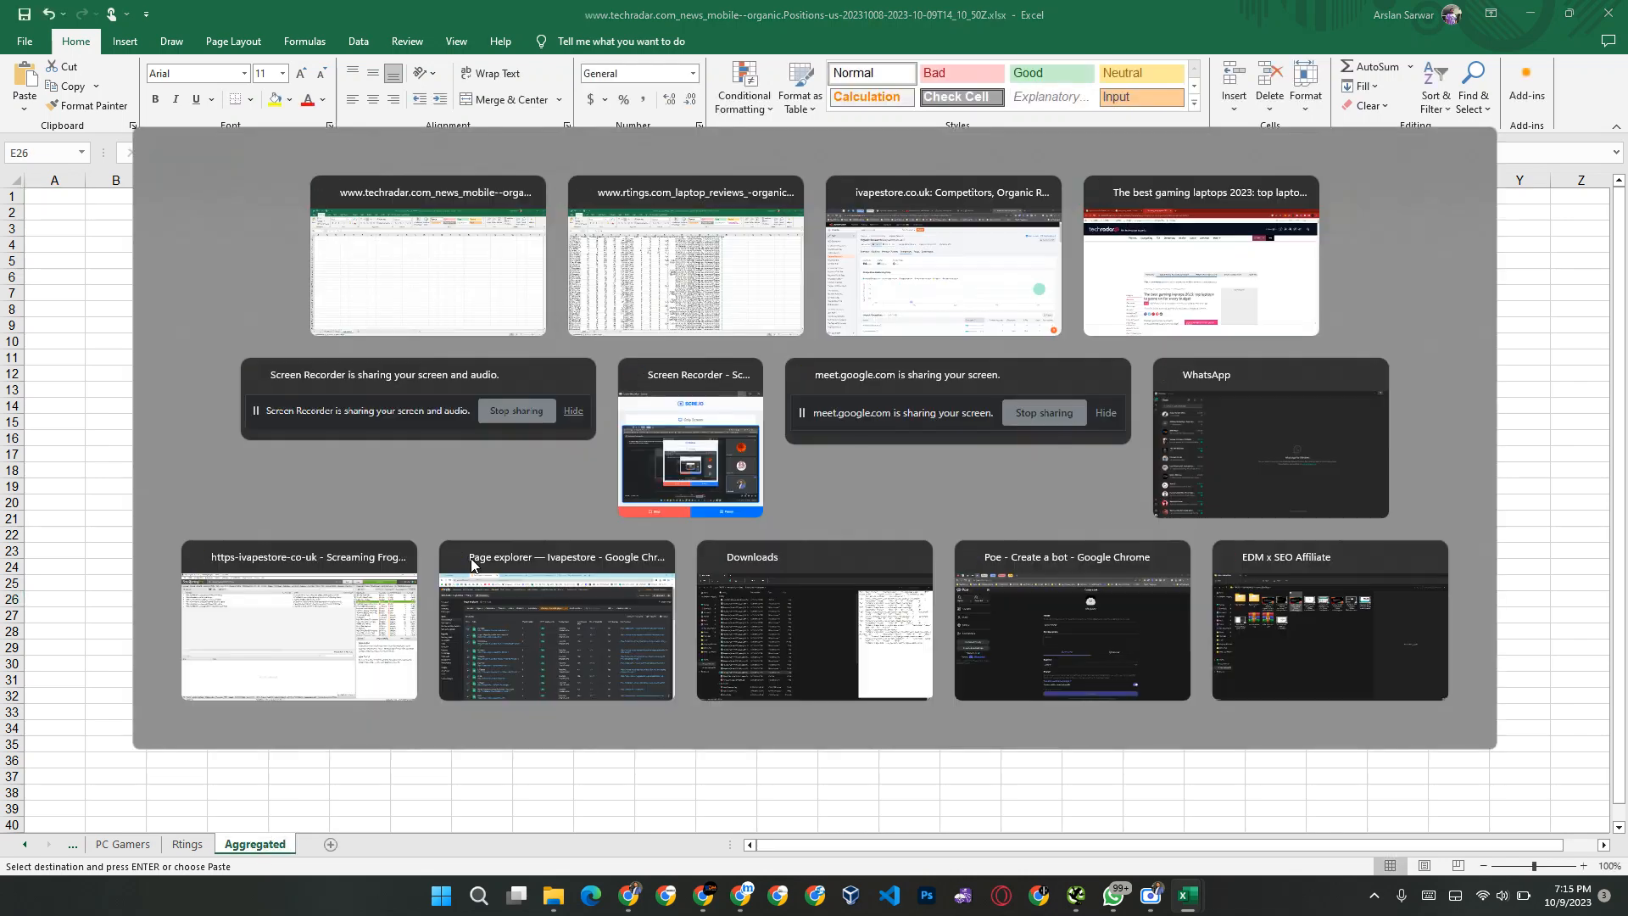
pyautogui.press('Escape')
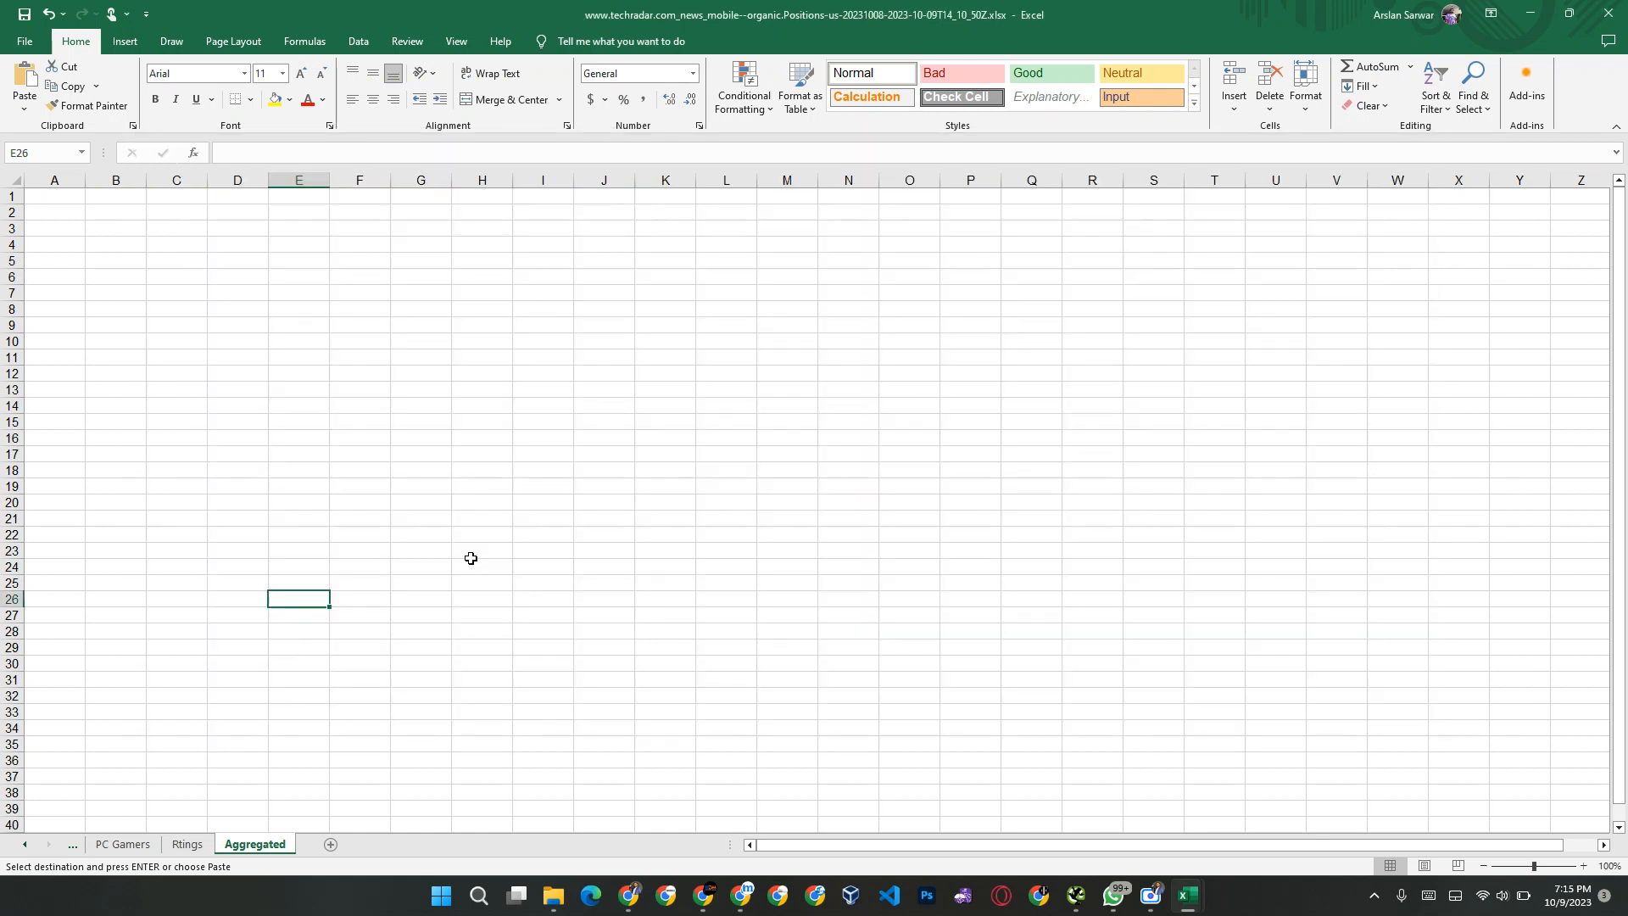
pyautogui.hotkey('alt', 'Tab')
pyautogui.hotkey('alt', 'Tab')
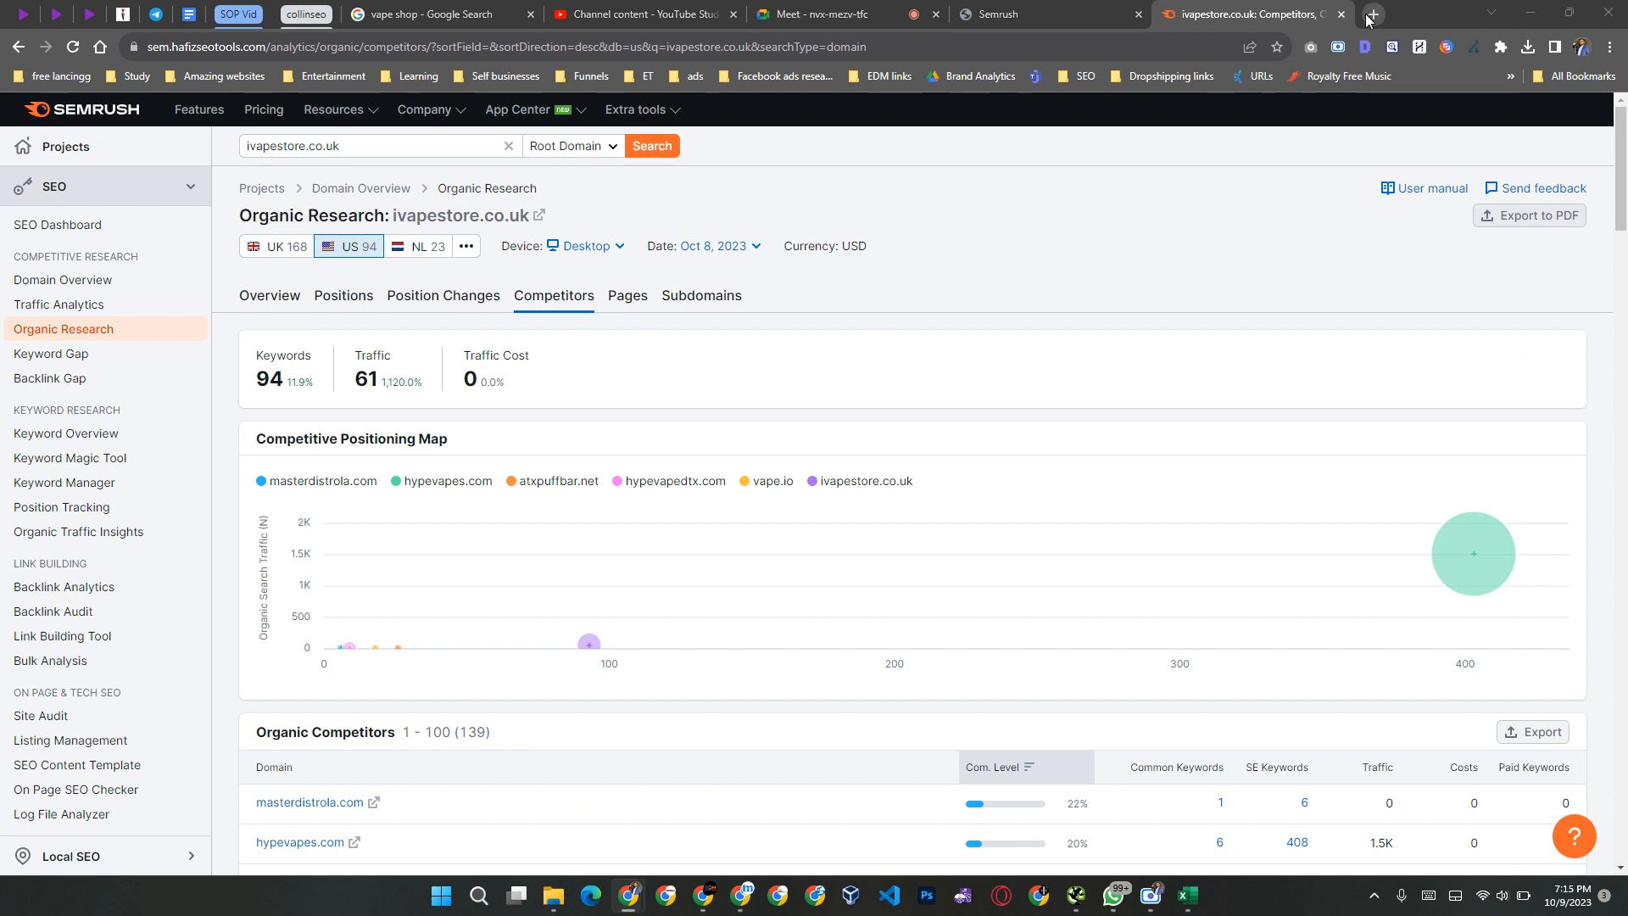
pyautogui.hotkey('alt', 'Tab')
pyautogui.hotkey('alt', 'Tab')
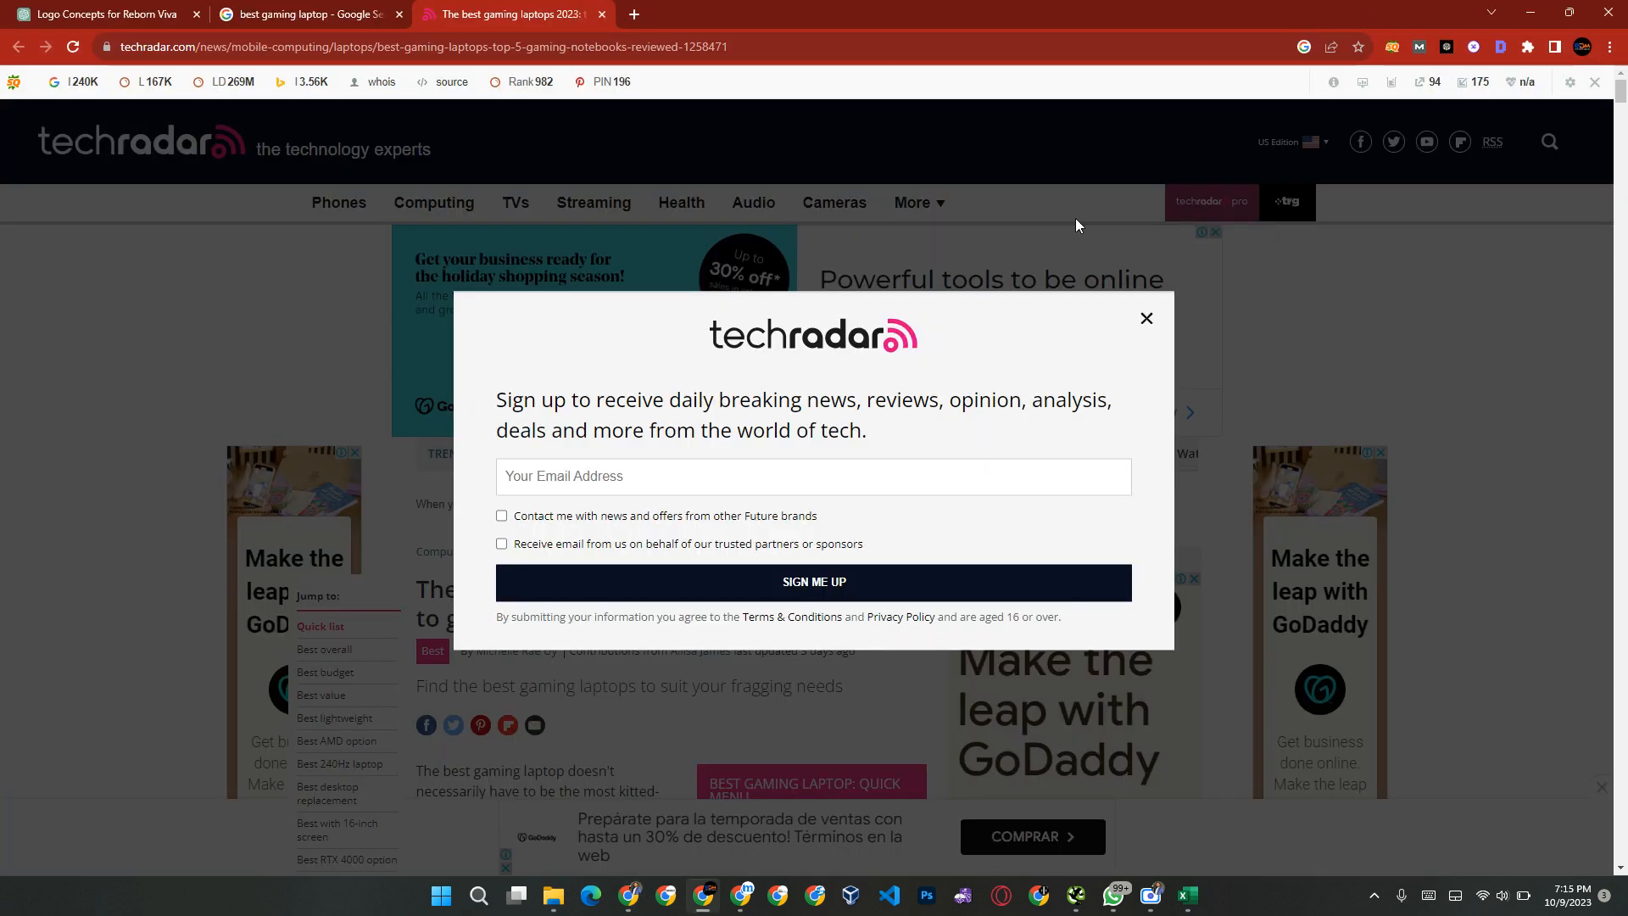
pyautogui.hotkey('ctrl', 'w')
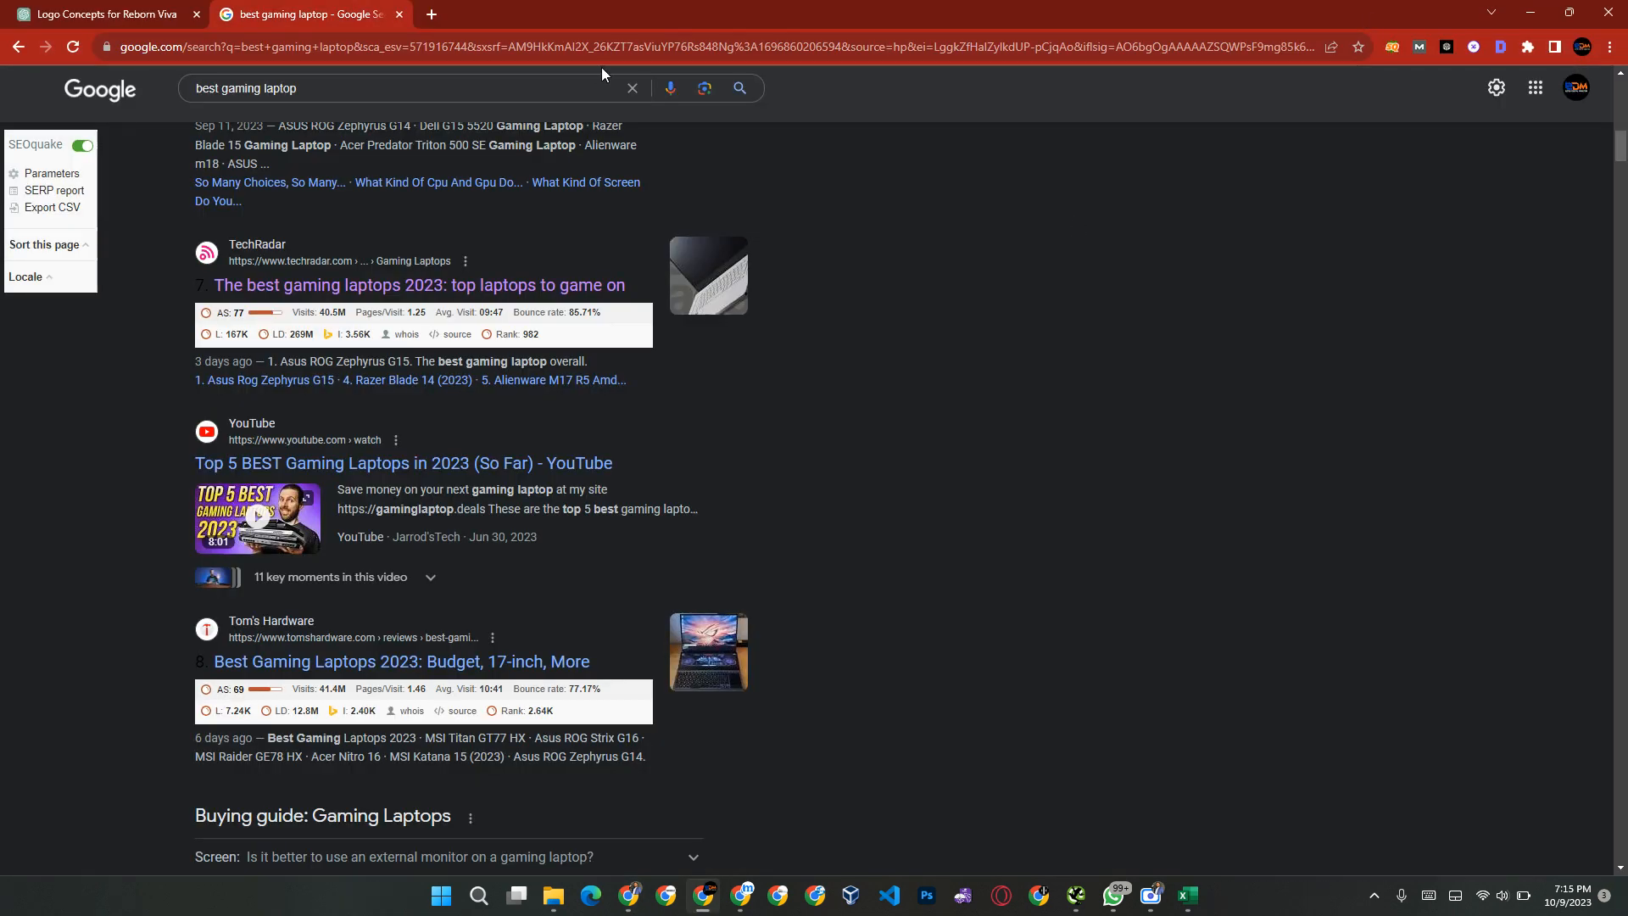
pyautogui.scroll(10, 365, 100)
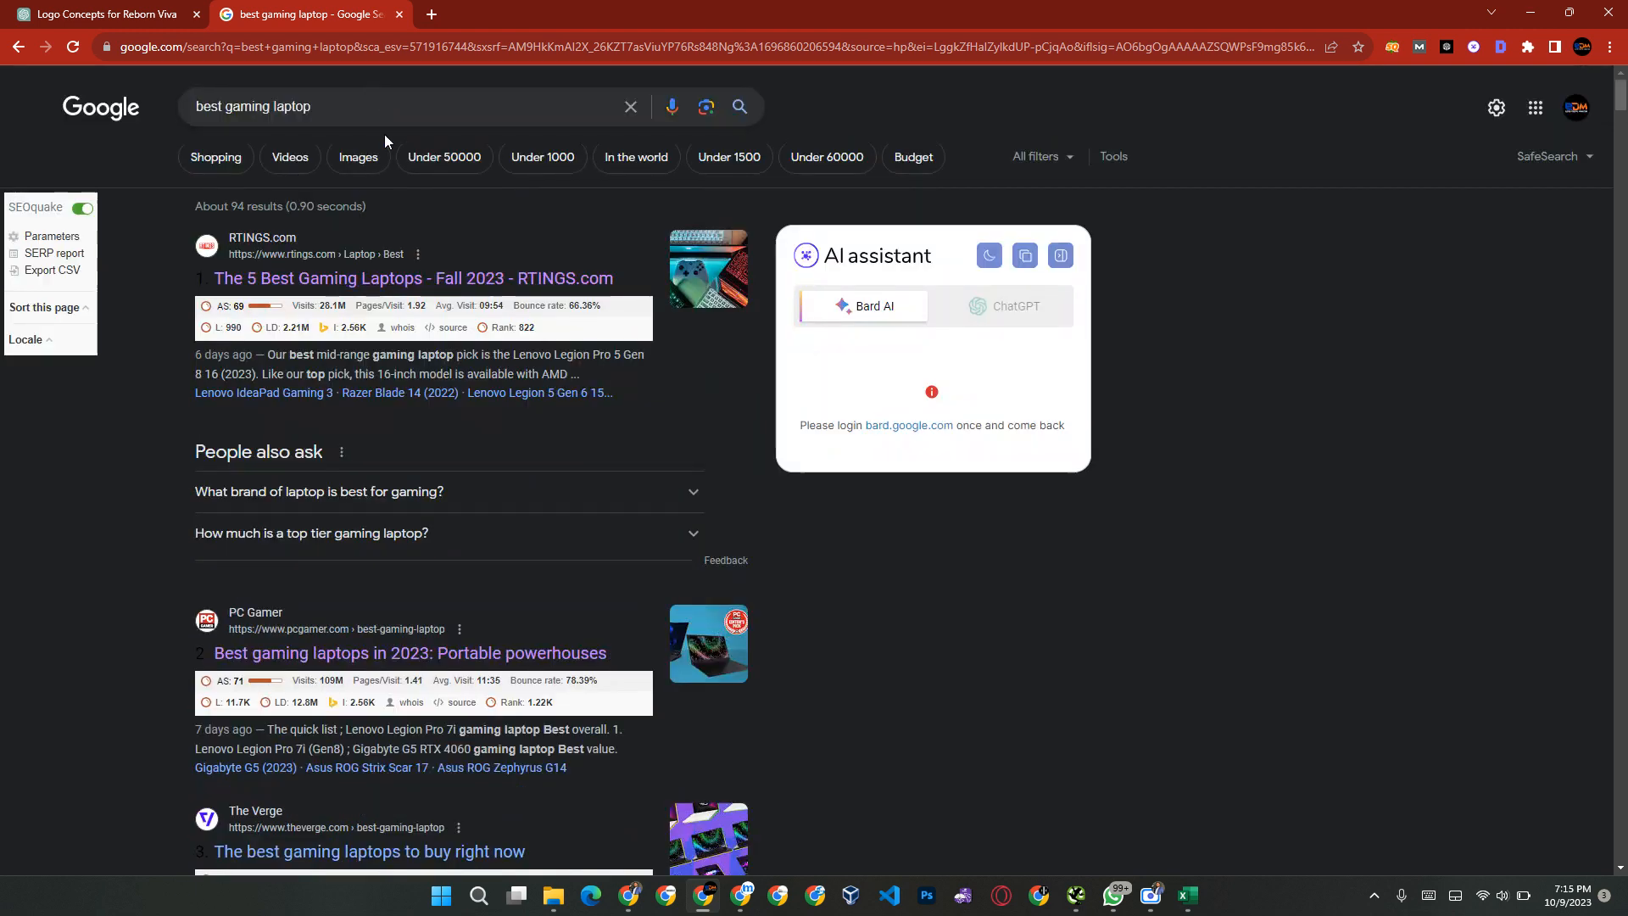
pyautogui.click(379, 111)
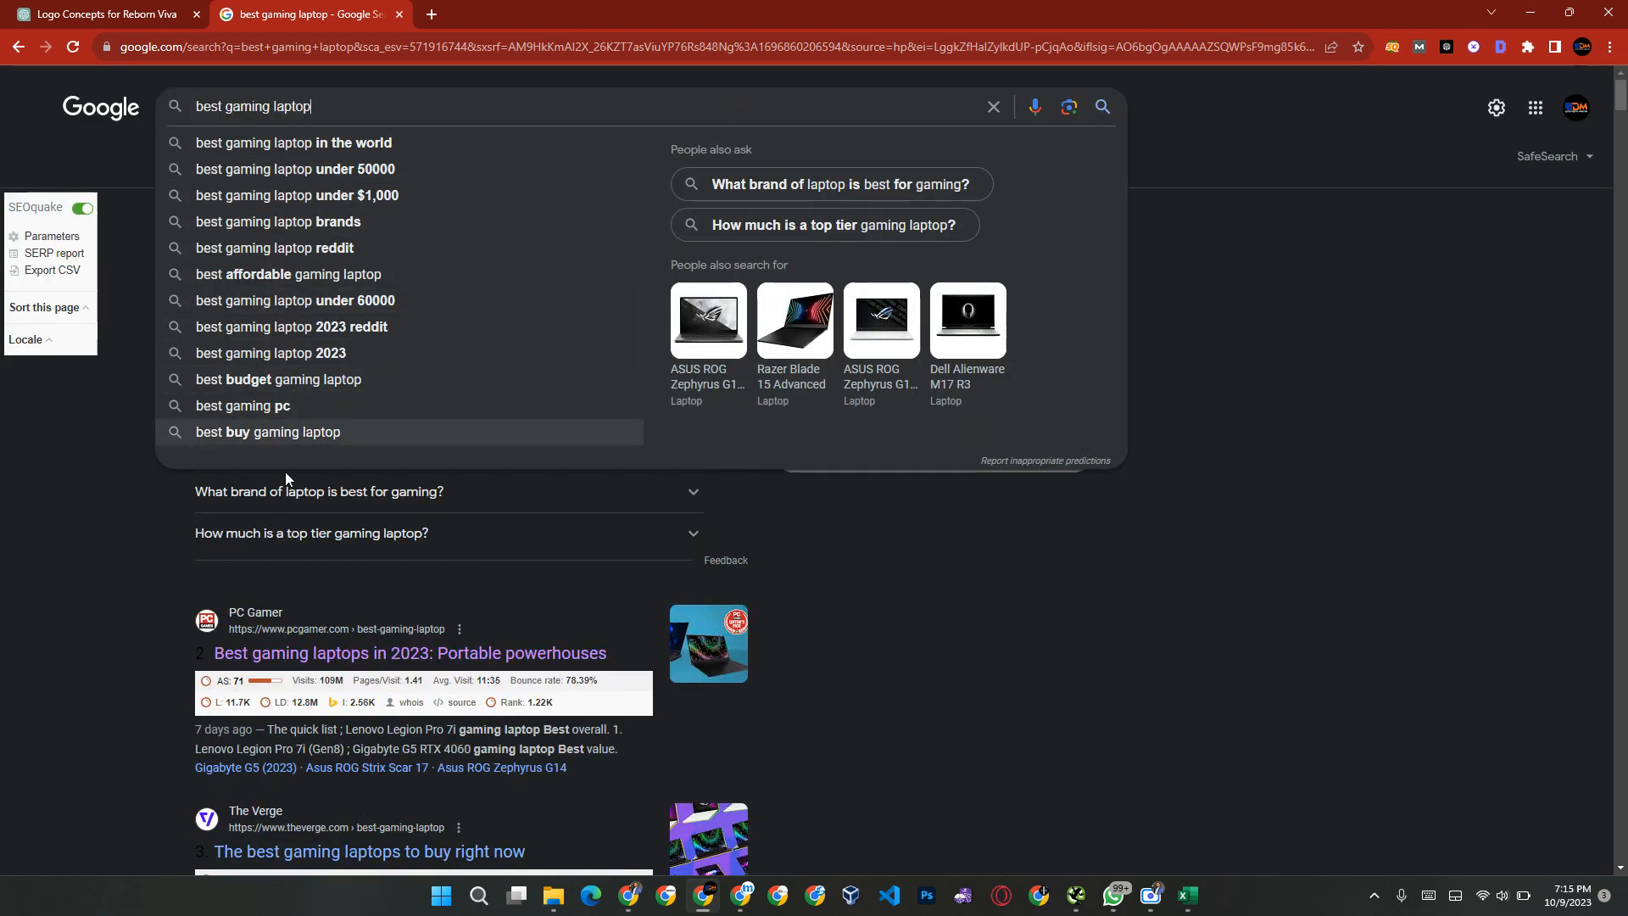
# Step: Switch back to the TechRadar workbook in Excel and rename the Aggregated sheet as Instant
pyautogui.hotkey('alt', 'Tab')
pyautogui.hotkey('alt', 'Tab')
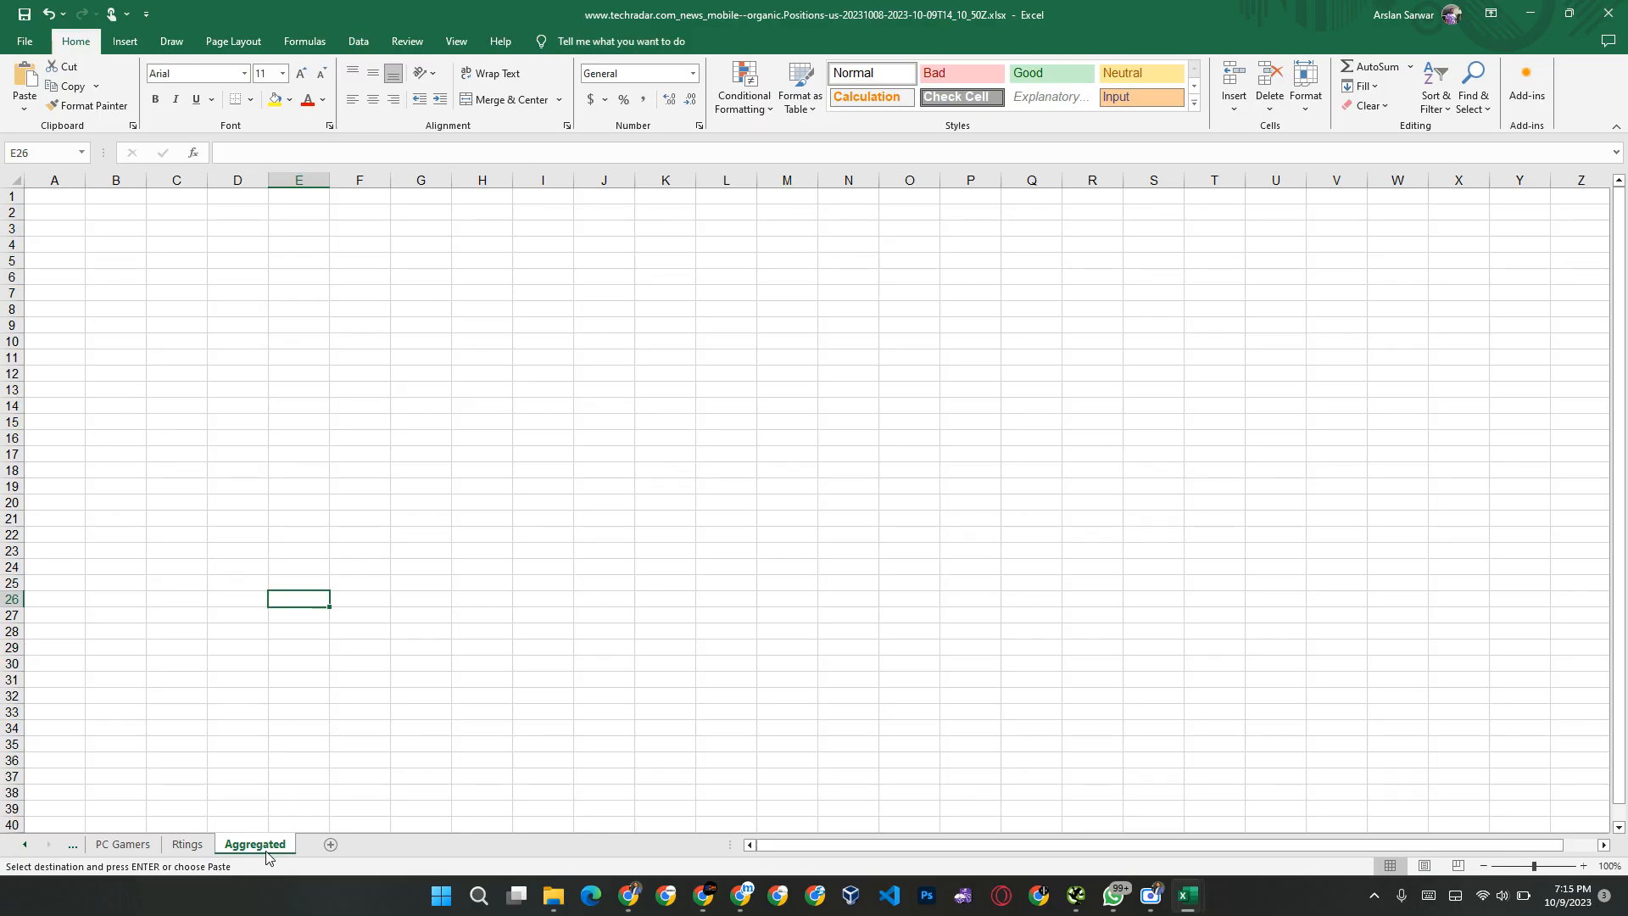
pyautogui.doubleClick(267, 845)
pyautogui.write('Instant')
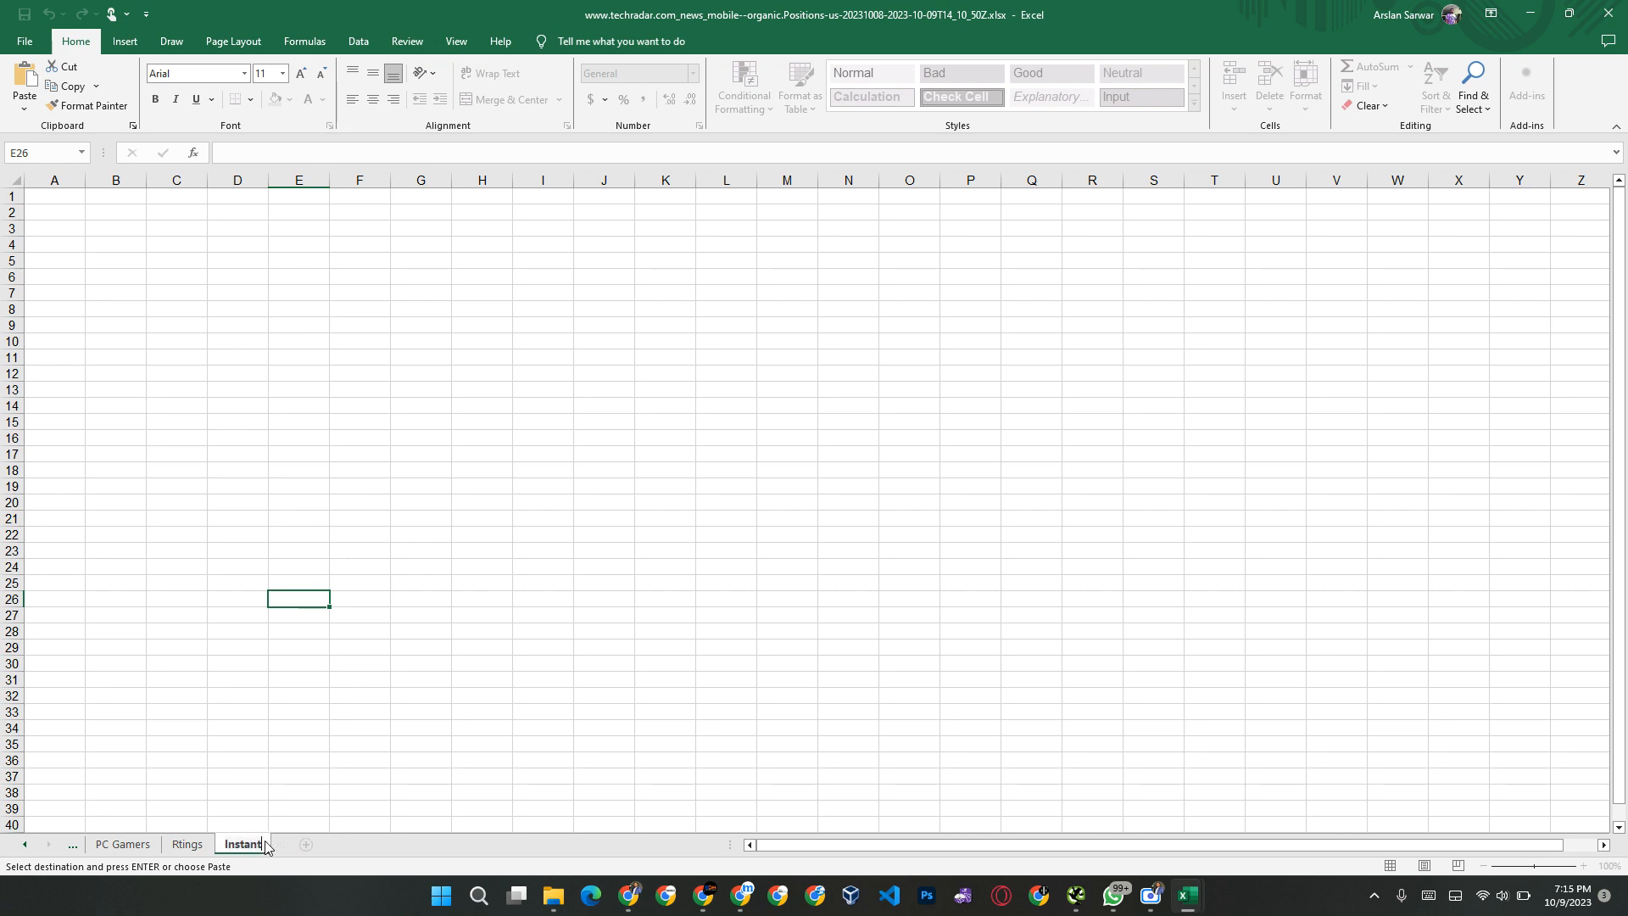
pyautogui.press('Return')
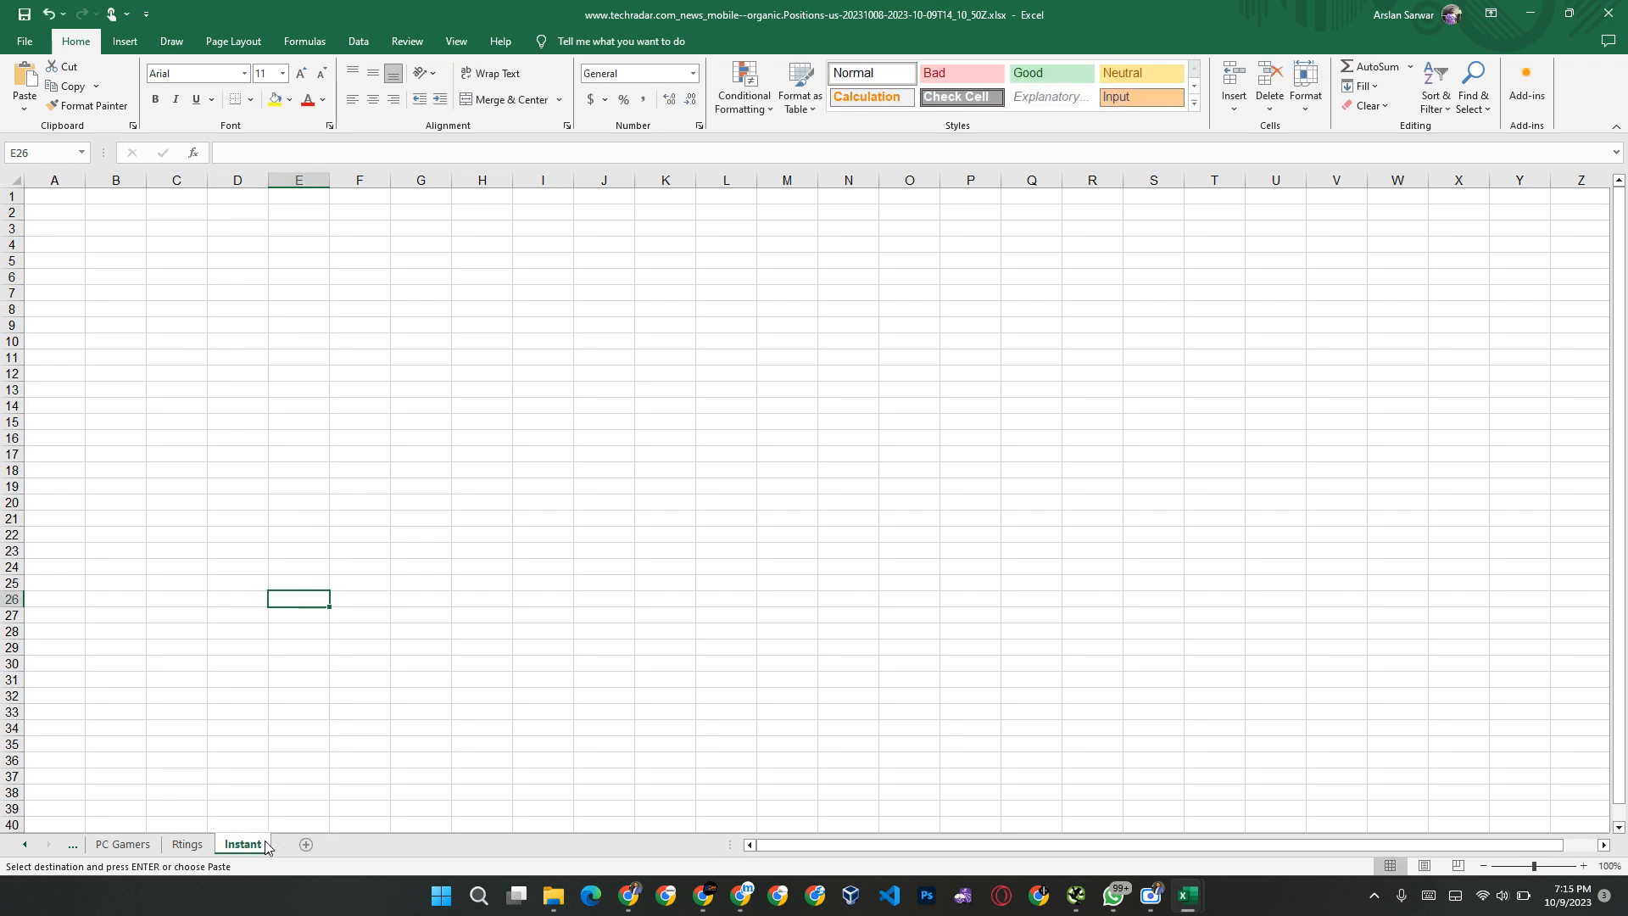
# Step: Enter the heading "Best Gaming Laptop" in cell C4 of the Instant sheet and fit column C to it
pyautogui.click(162, 242)
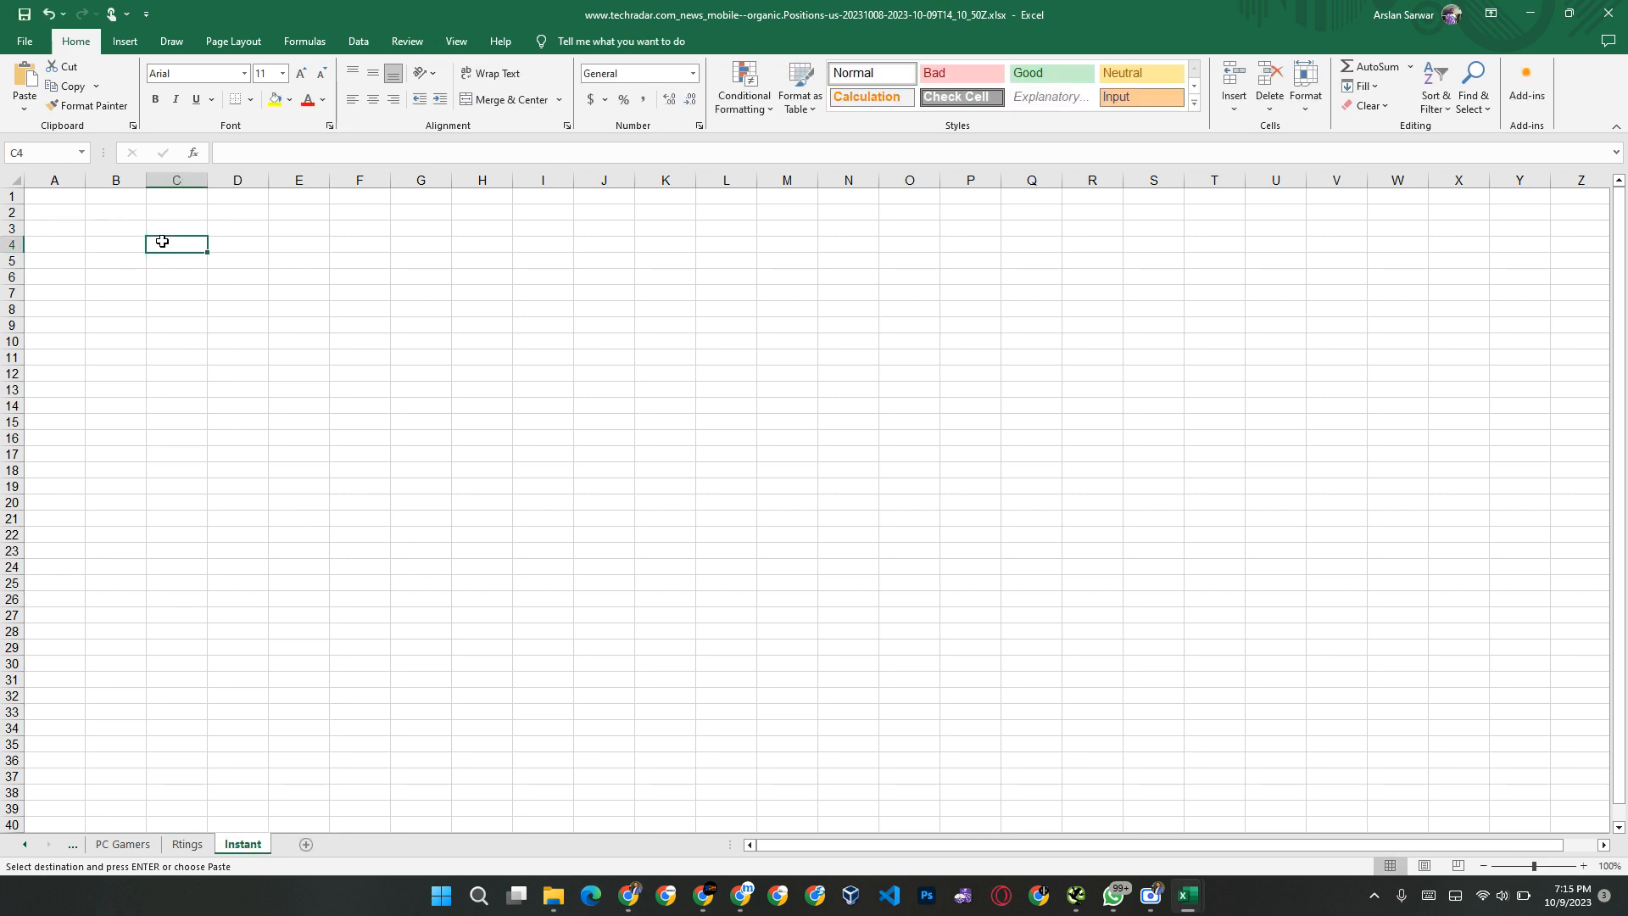
pyautogui.write('be')
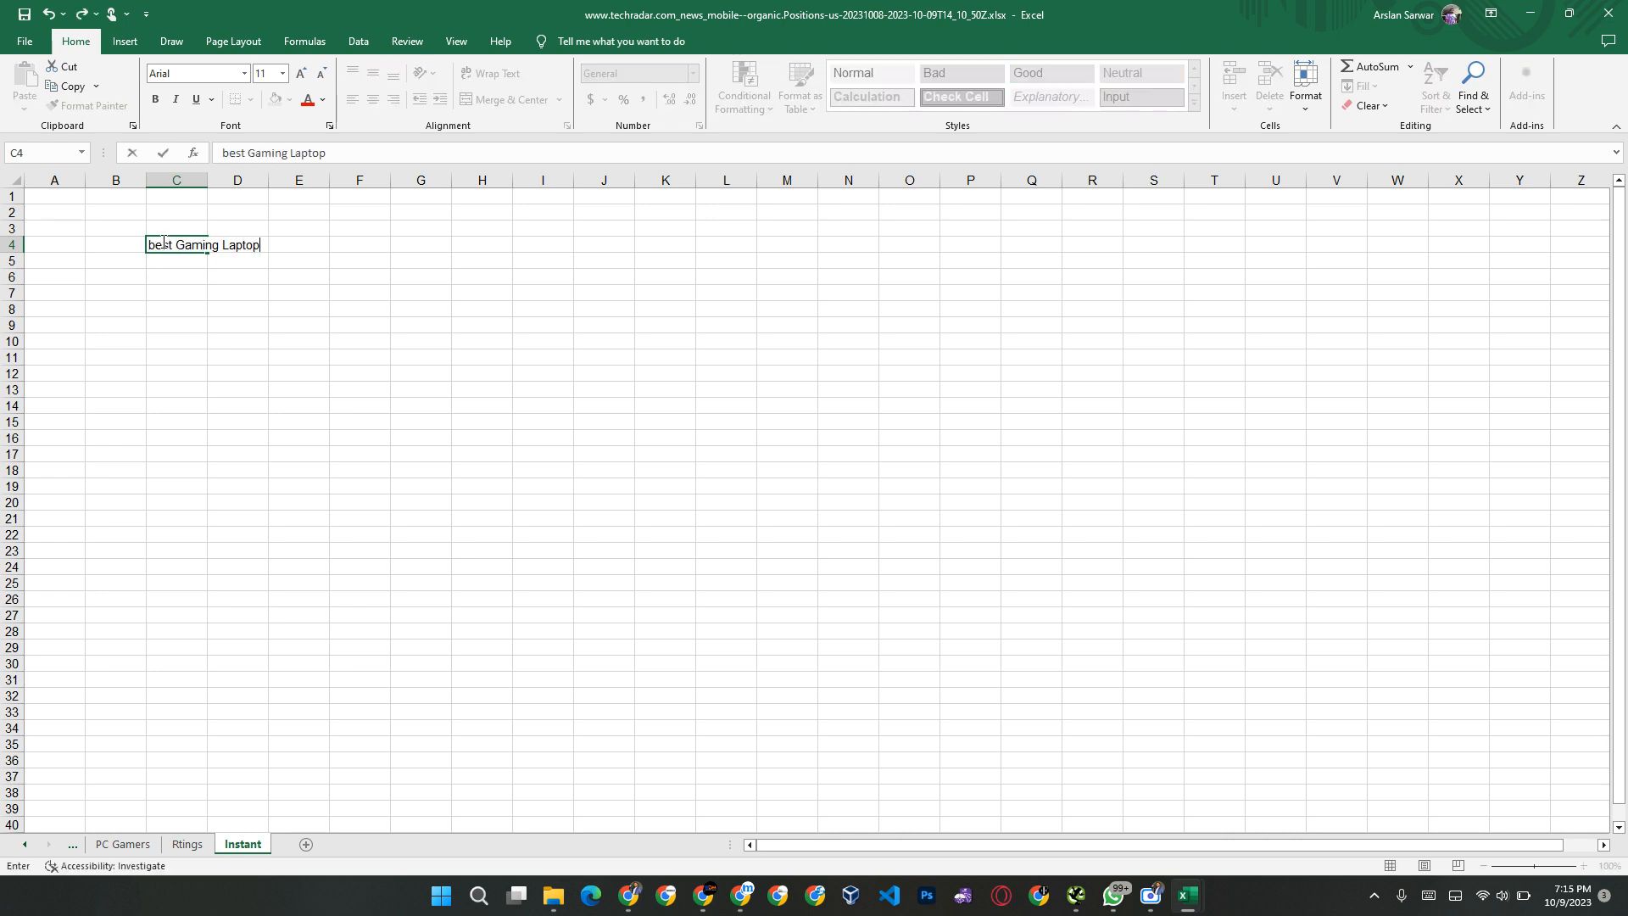
pyautogui.write('st Gaming Laptop')
pyautogui.press('Return')
pyautogui.doubleClick(211, 179)
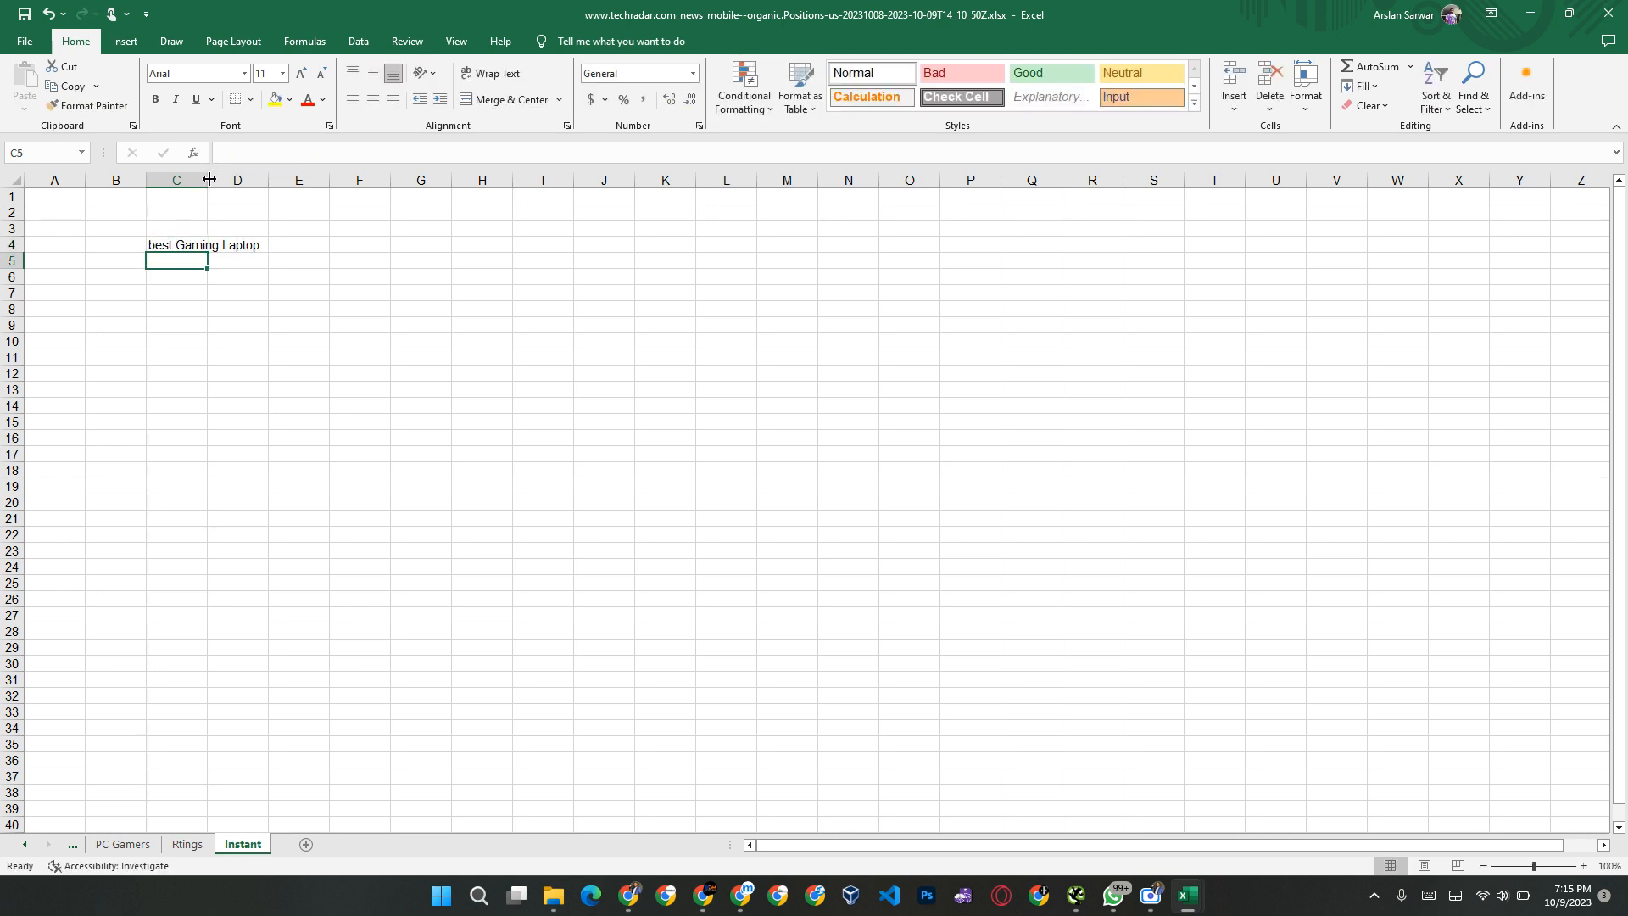
pyautogui.click(157, 250)
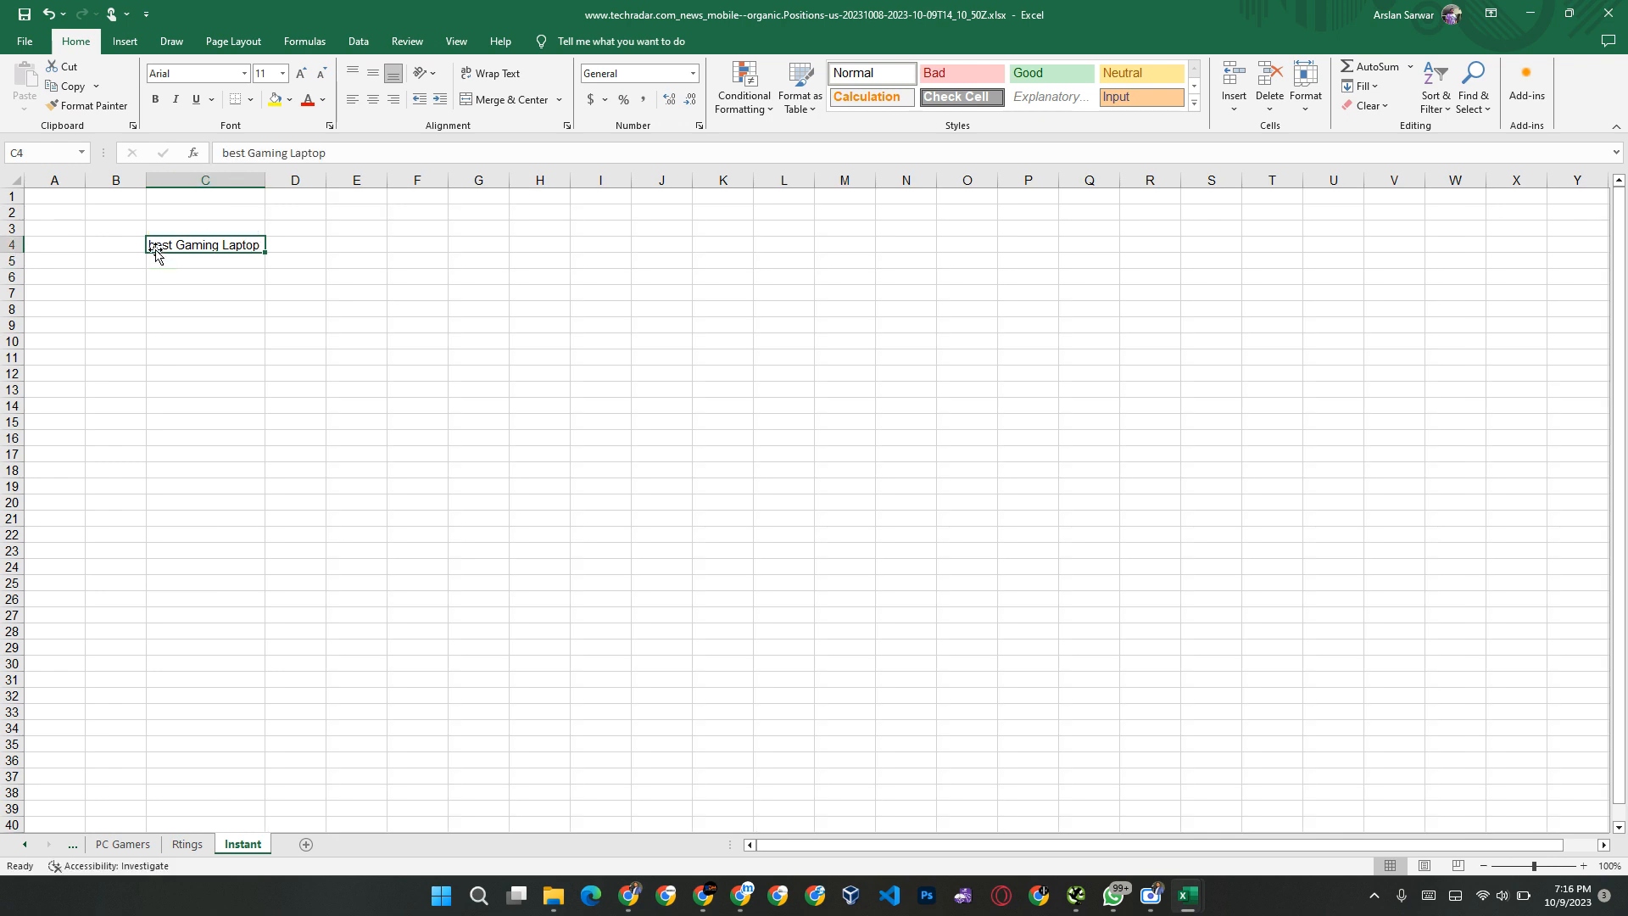
pyautogui.doubleClick(155, 245)
pyautogui.press('BackSpace')
pyautogui.write('B')
pyautogui.press('Return')
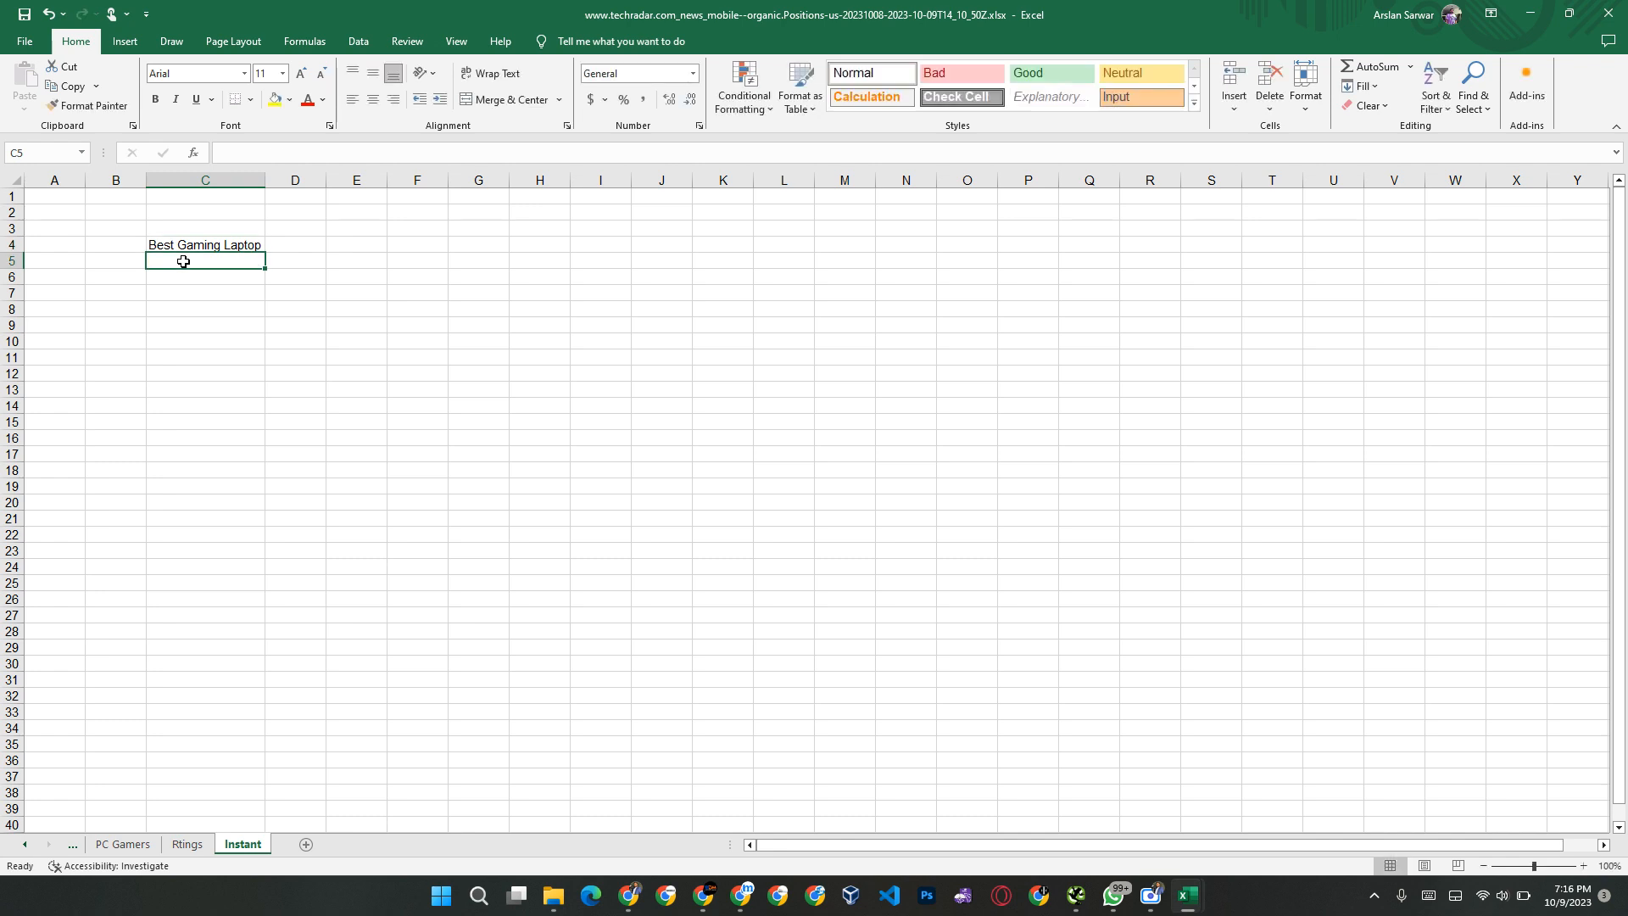
# Step: List the first two Google suggestion endings below the heading: "in the world" in C5 and "under 50000" in C6
pyautogui.hotkey('alt', 'Tab')
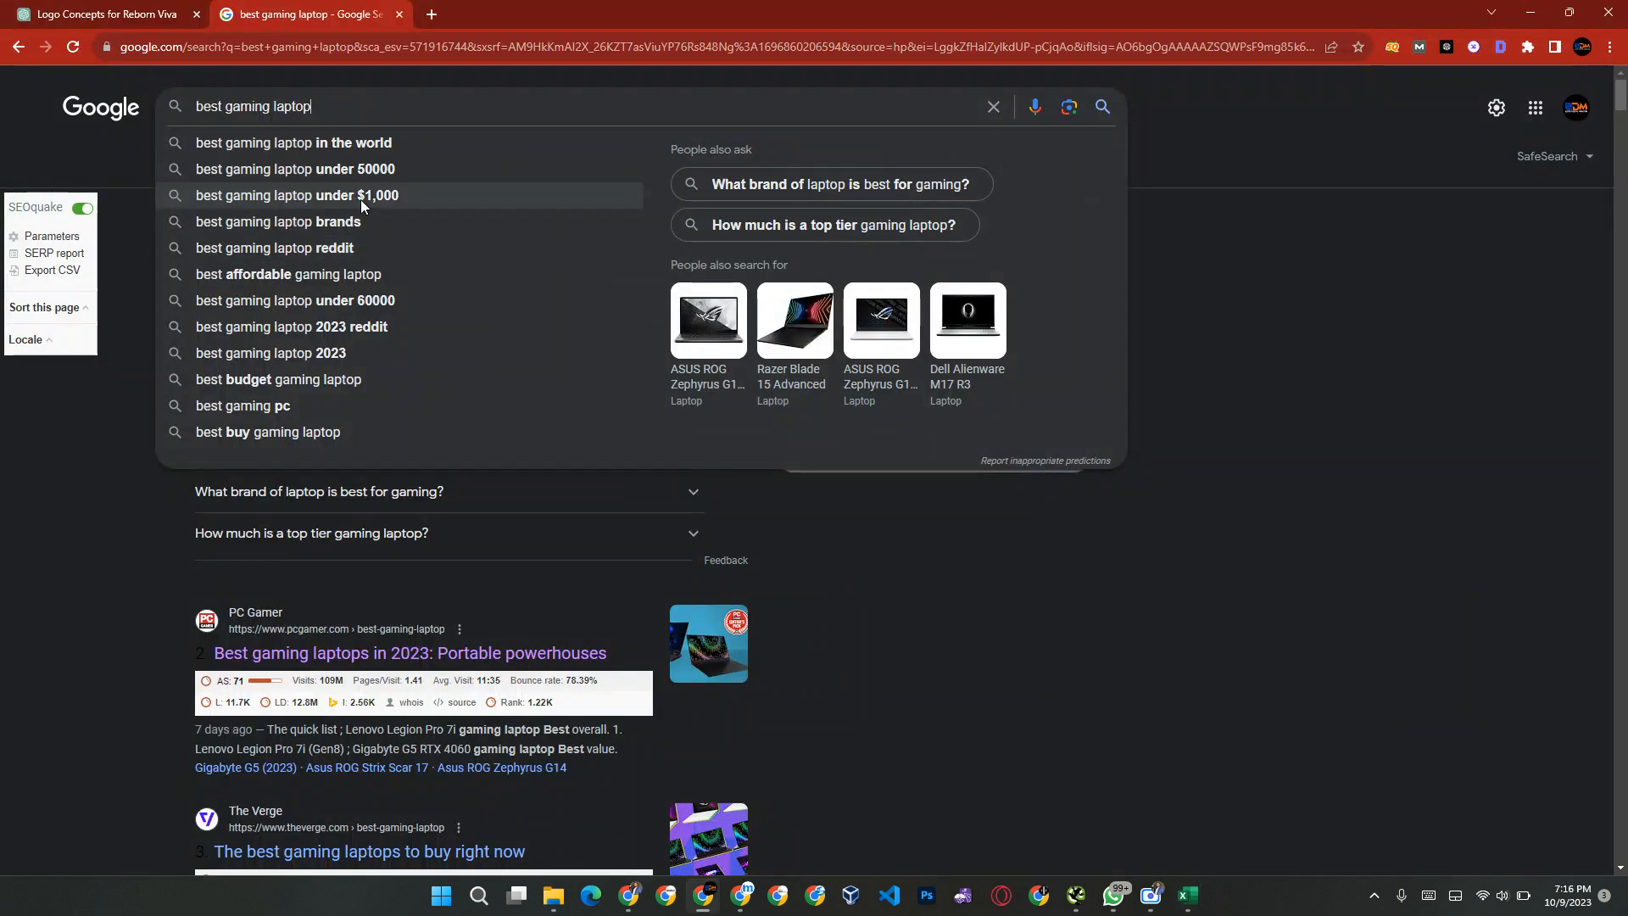
pyautogui.hotkey('alt', 'Tab')
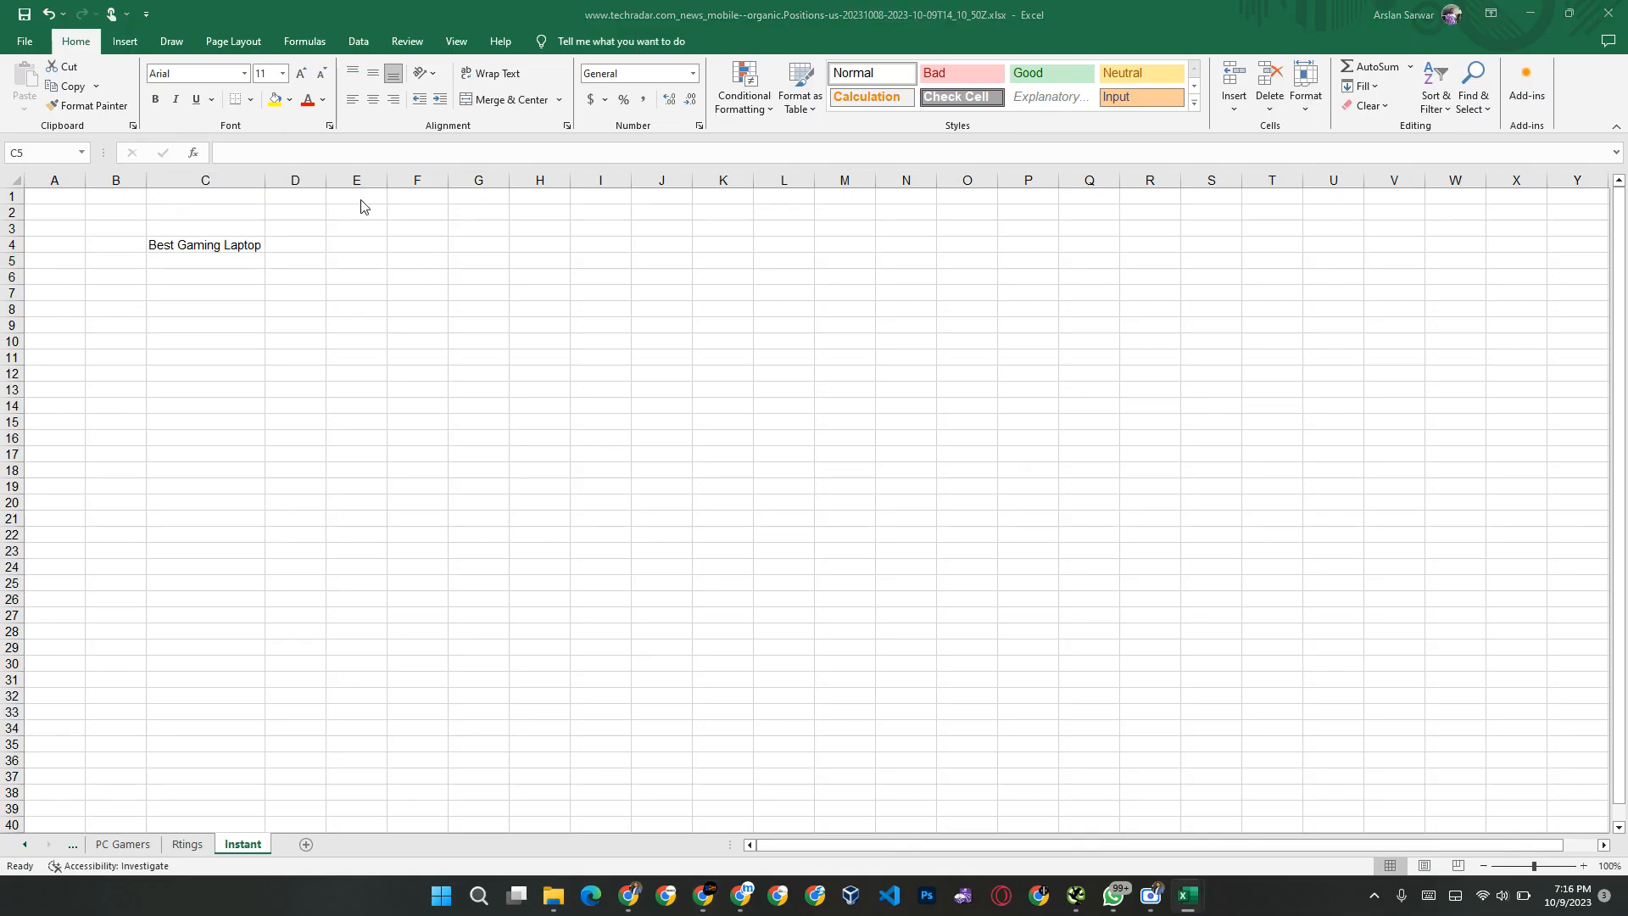
pyautogui.hotkey('alt', 'Tab')
pyautogui.hotkey('alt', 'Tab')
pyautogui.write('in the')
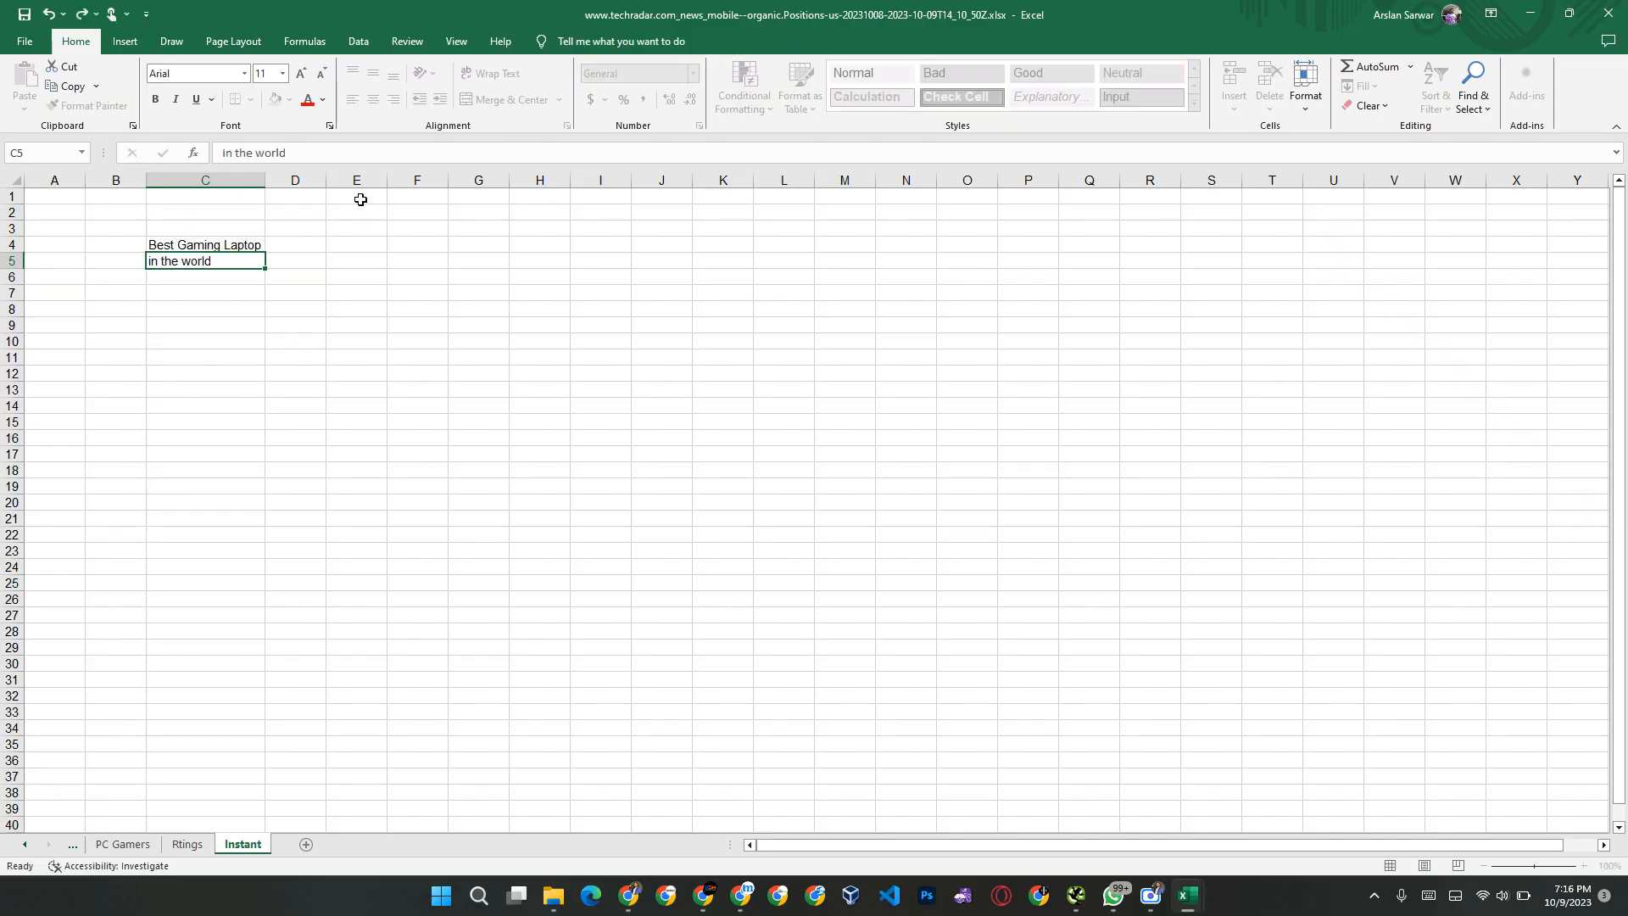
pyautogui.press('Return')
pyautogui.hotkey('alt', 'Tab')
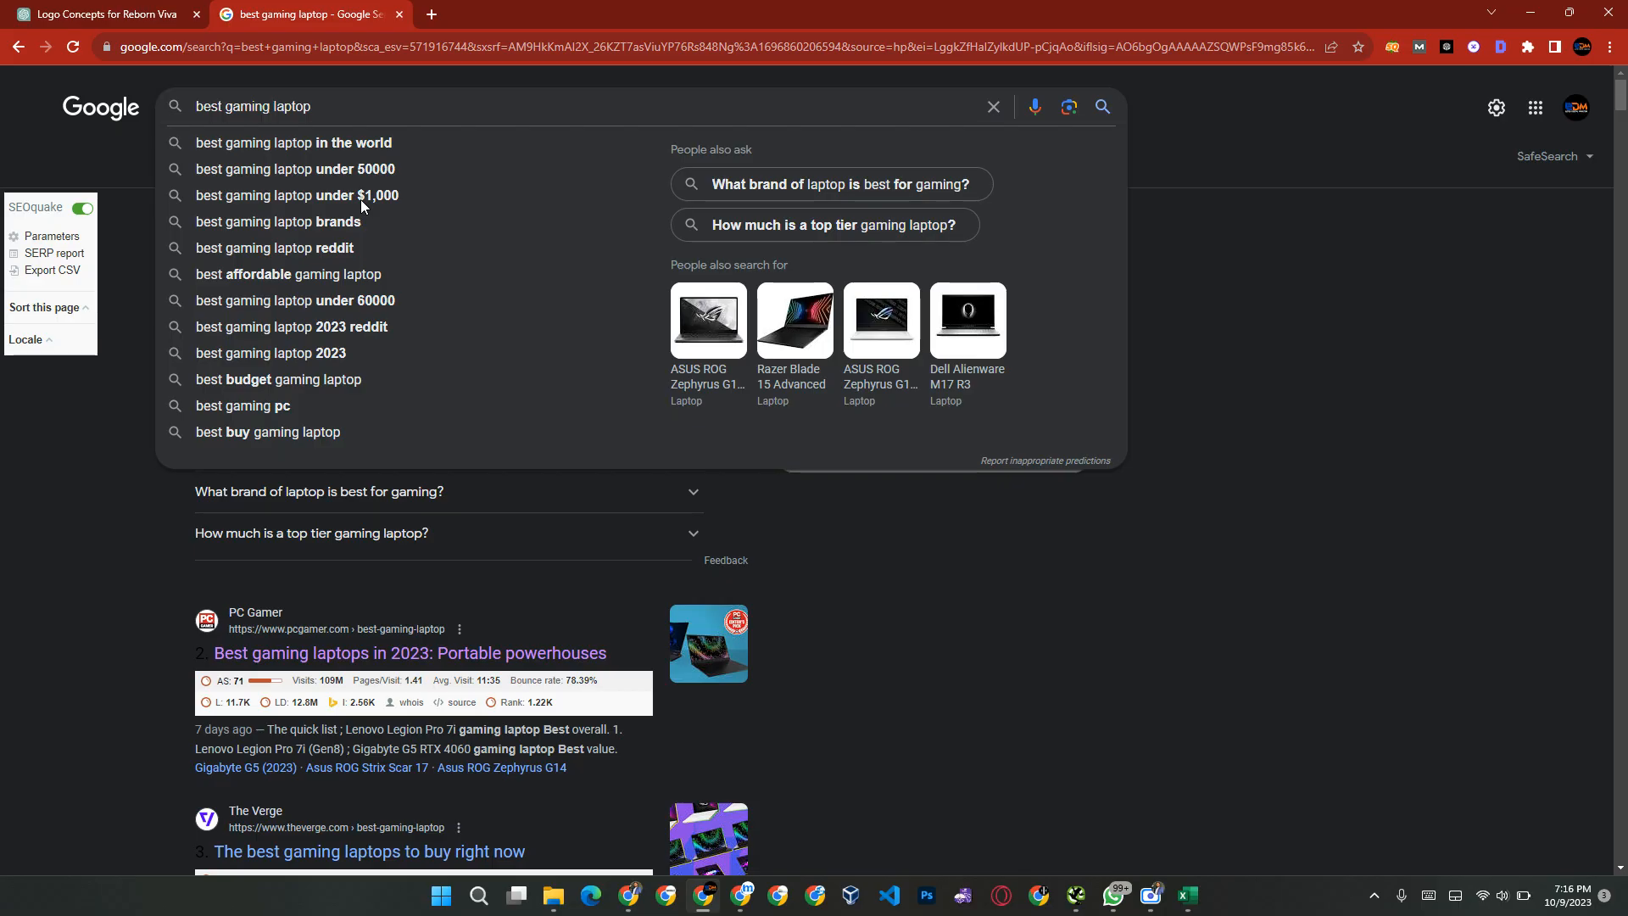
pyautogui.hotkey('alt', 'Tab')
pyautogui.write('under 50')
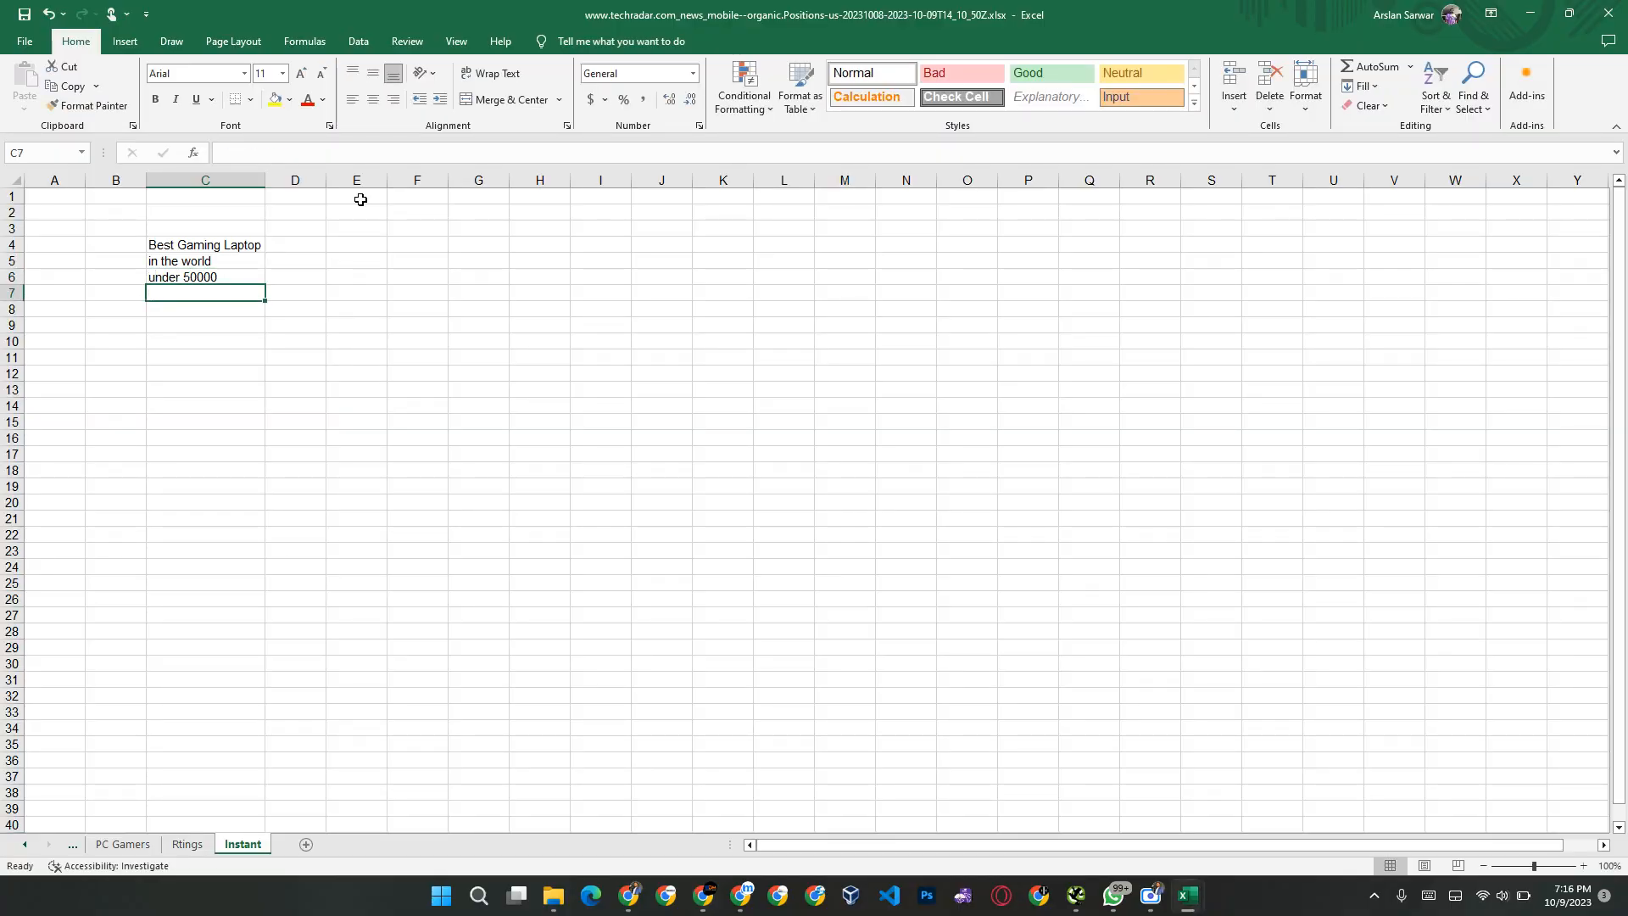
# Step: Enter the next price-limit suggestion as "under 10,000" in cell C7, then return to the Google suggestions in Chrome
pyautogui.hotkey('alt', 'Tab')
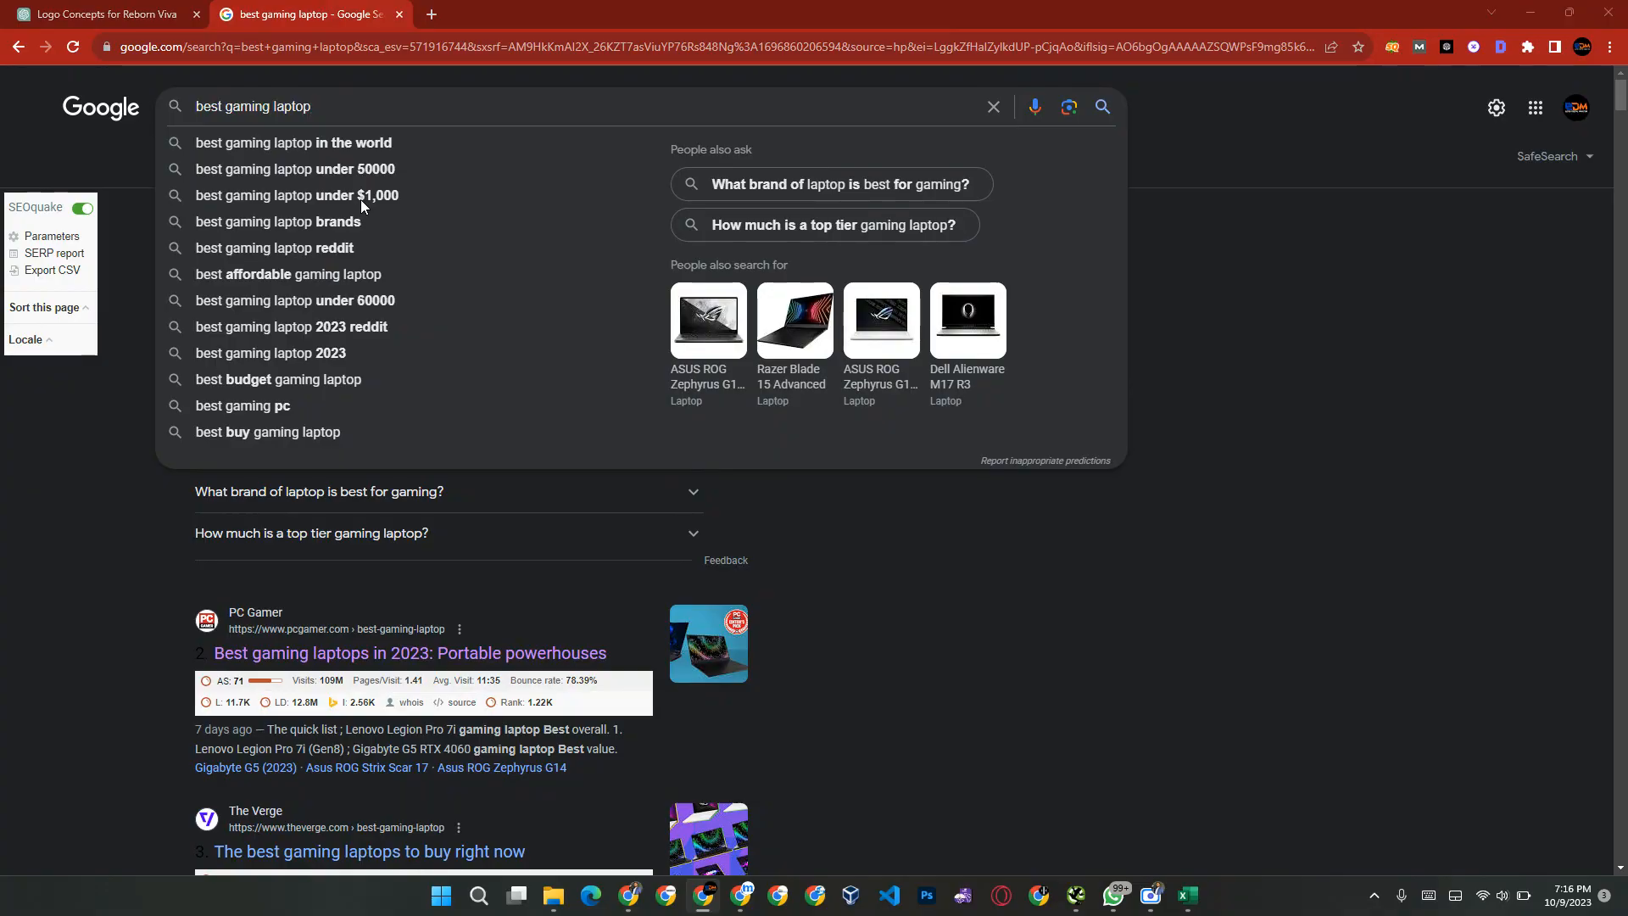
pyautogui.hotkey('alt', 'Tab')
pyautogui.write('under')
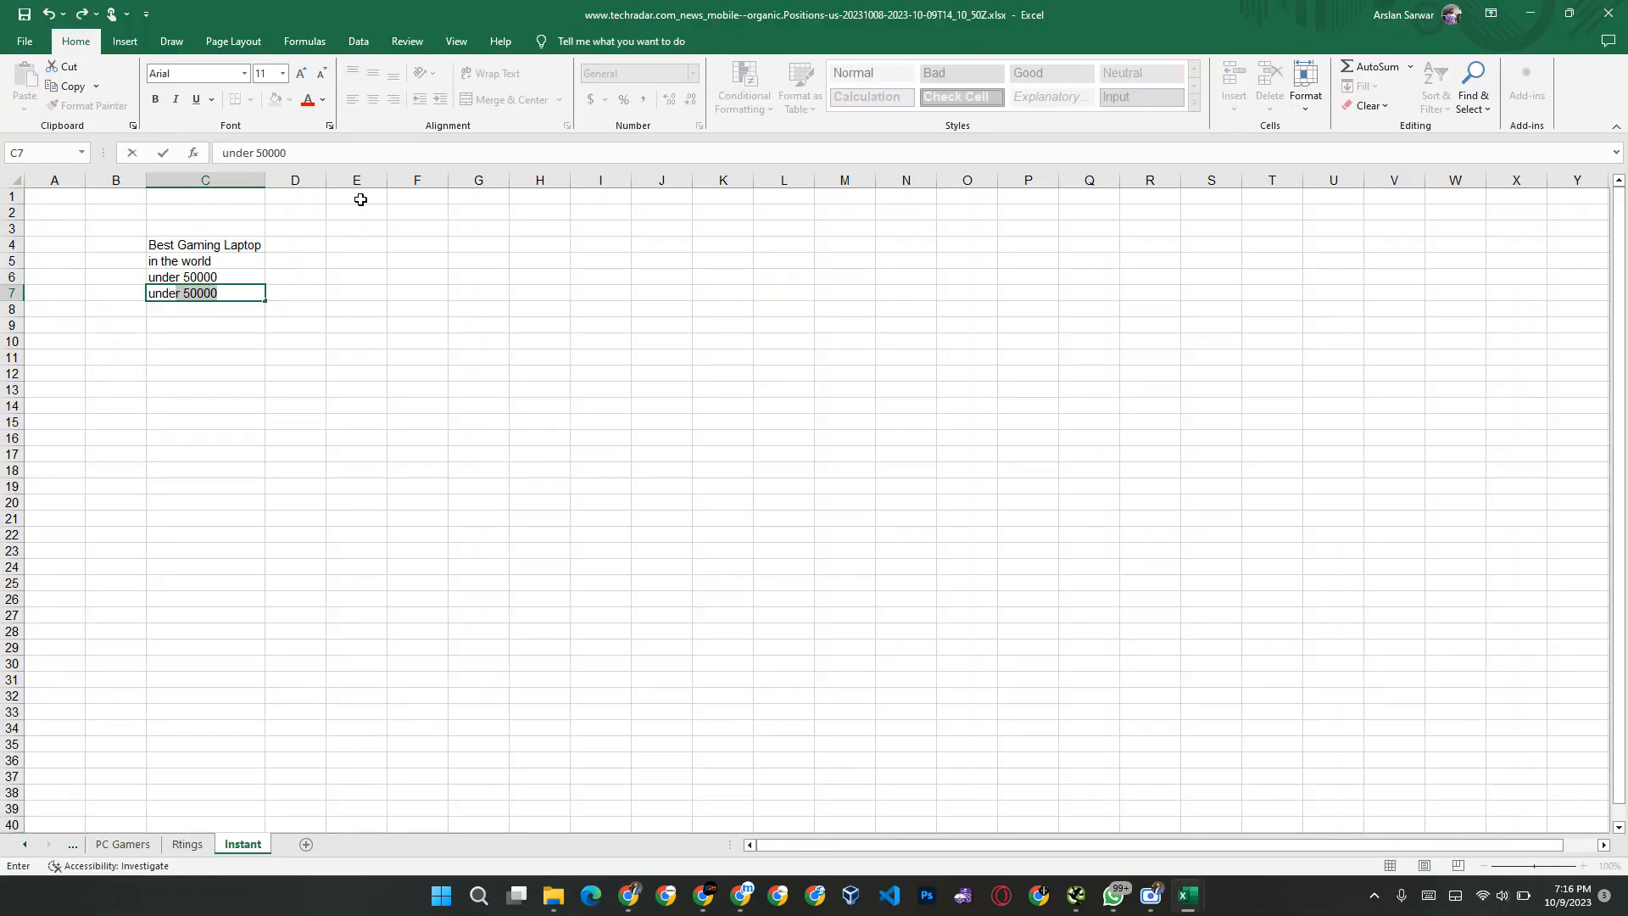
pyautogui.write(' 10,000')
pyautogui.press('Return')
pyautogui.hotkey('alt', 'Tab')
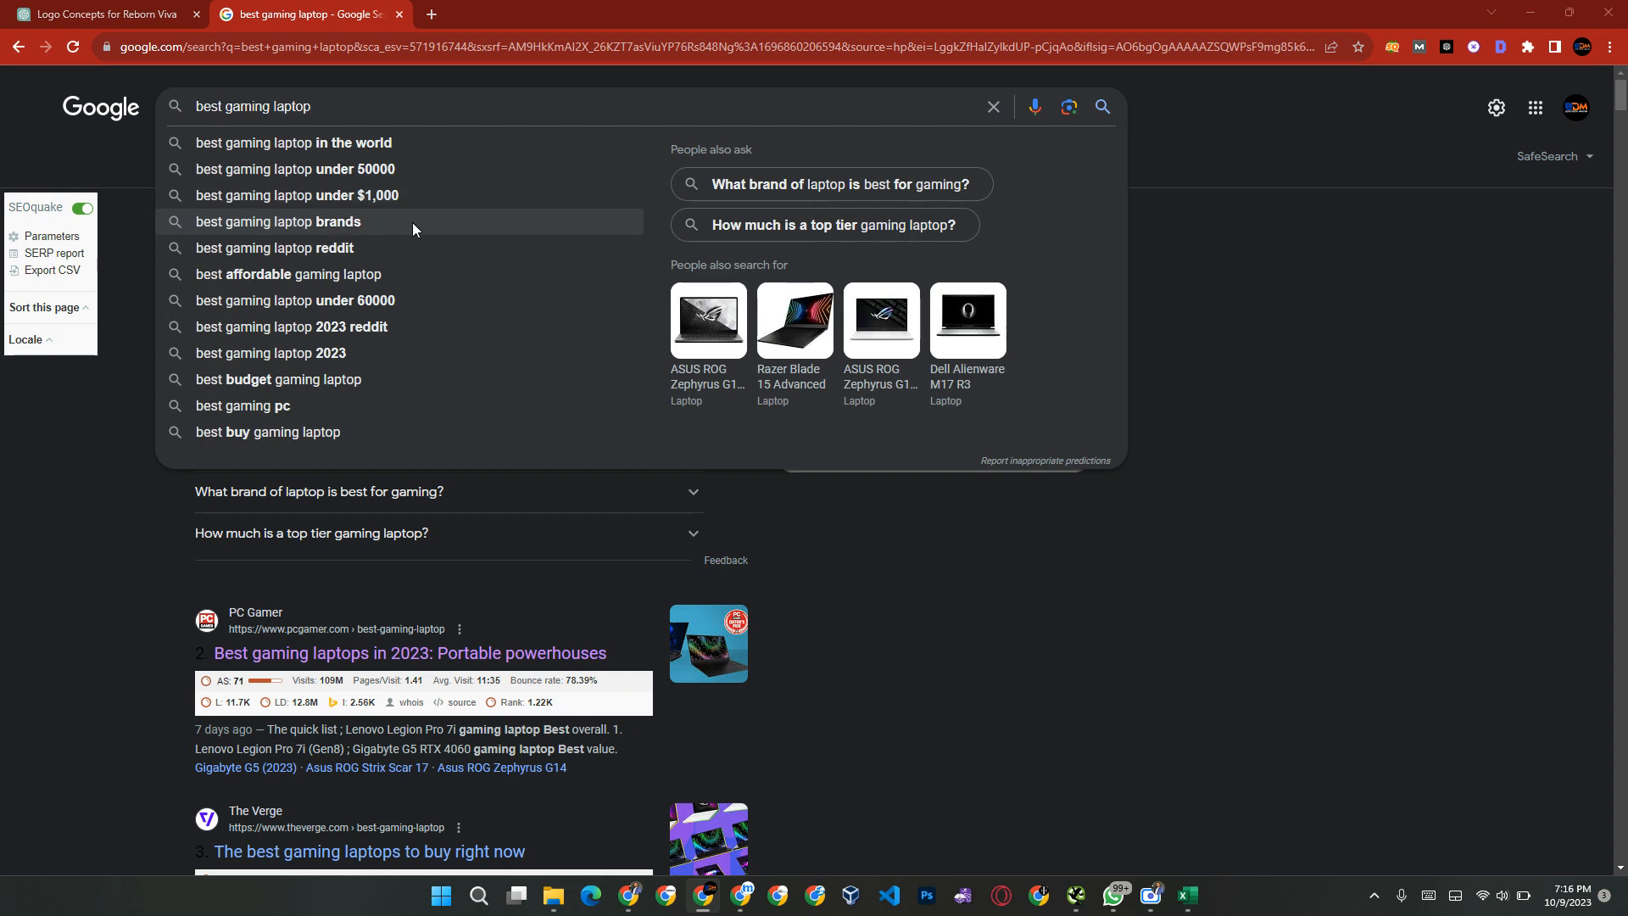
# Step: Switch back to the Instant sheet in Excel and correct the price-limit suggestion in cell C7 to "under 1000"
pyautogui.hotkey('alt', 'Tab')
pyautogui.press('Up')
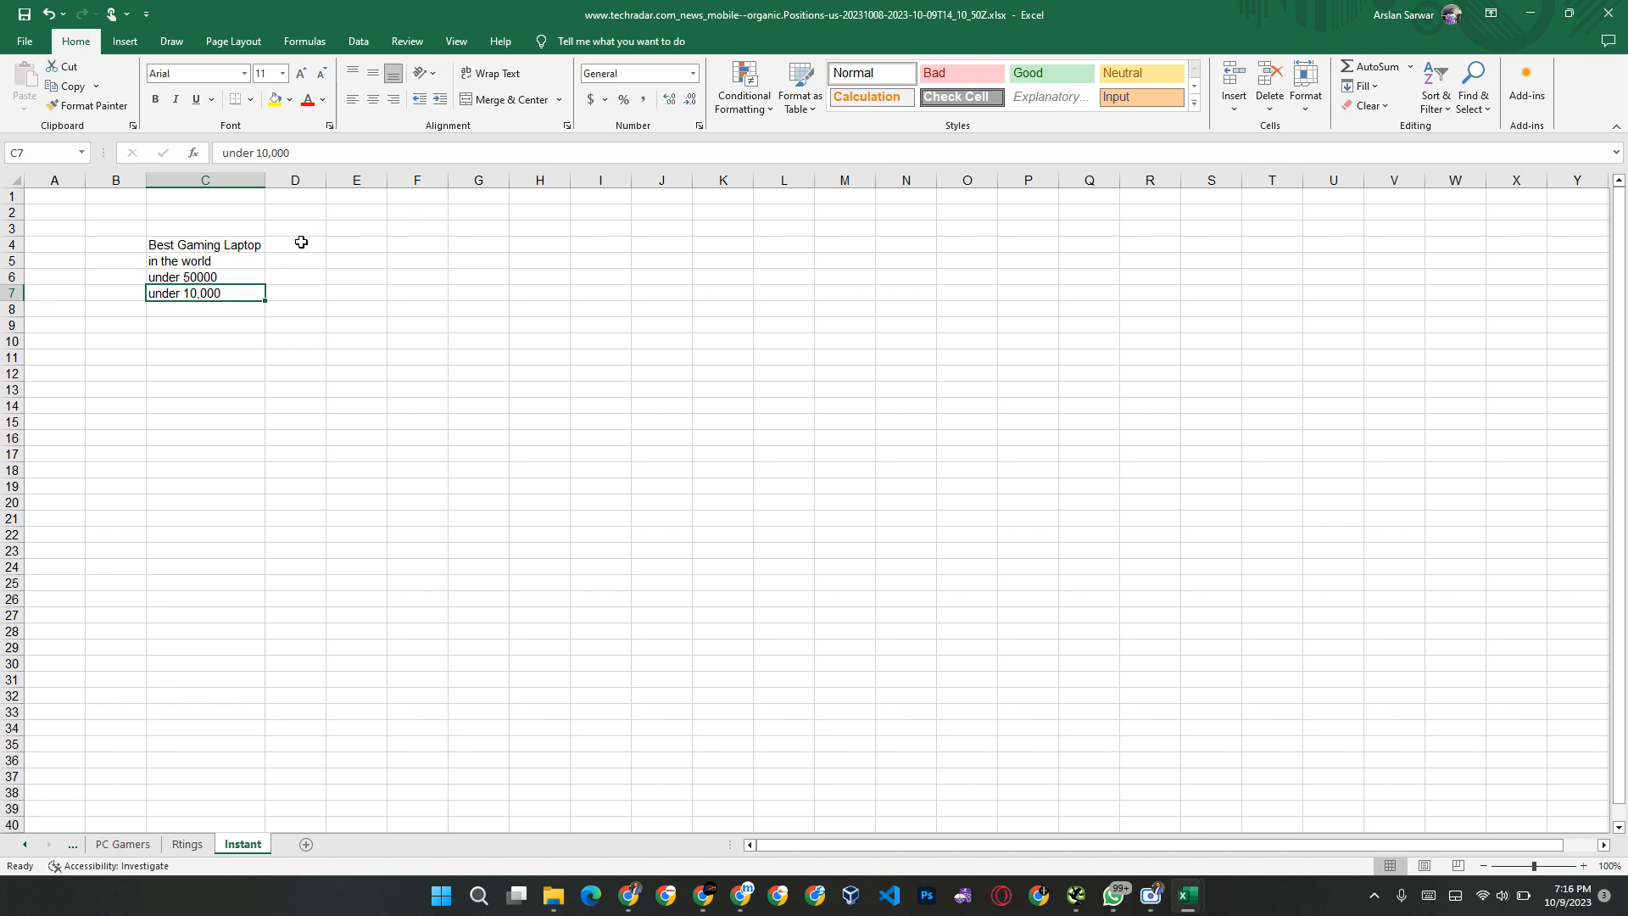
pyautogui.doubleClick(234, 295)
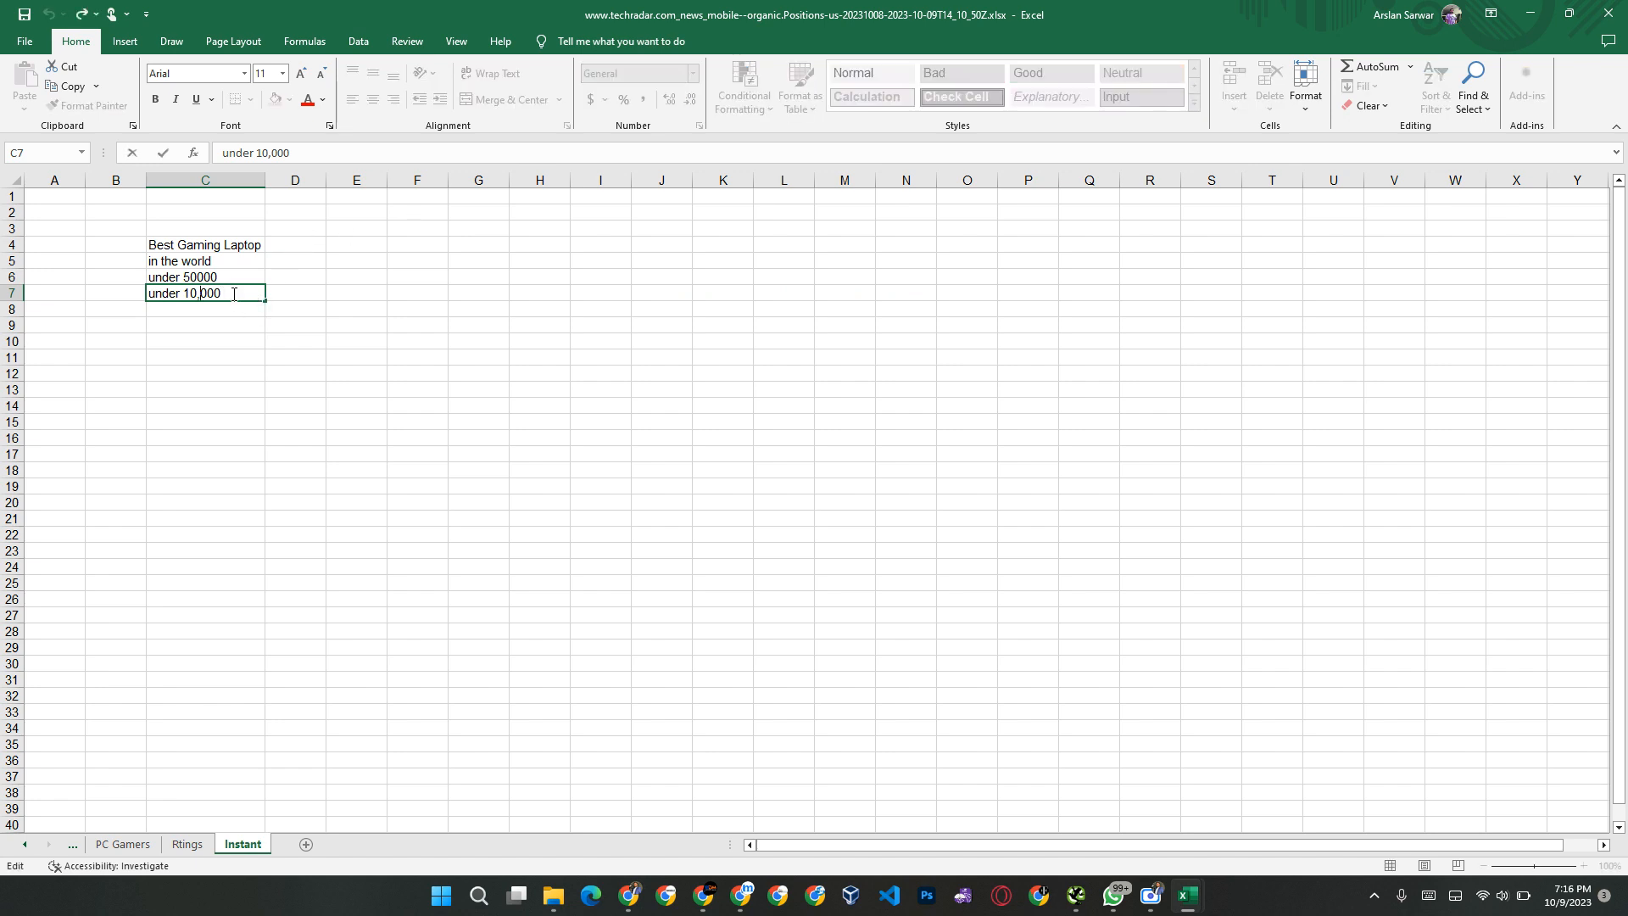
pyautogui.press('Left')
pyautogui.press('Left')
pyautogui.press('Left')
pyautogui.press('BackSpace')
pyautogui.press('Return')
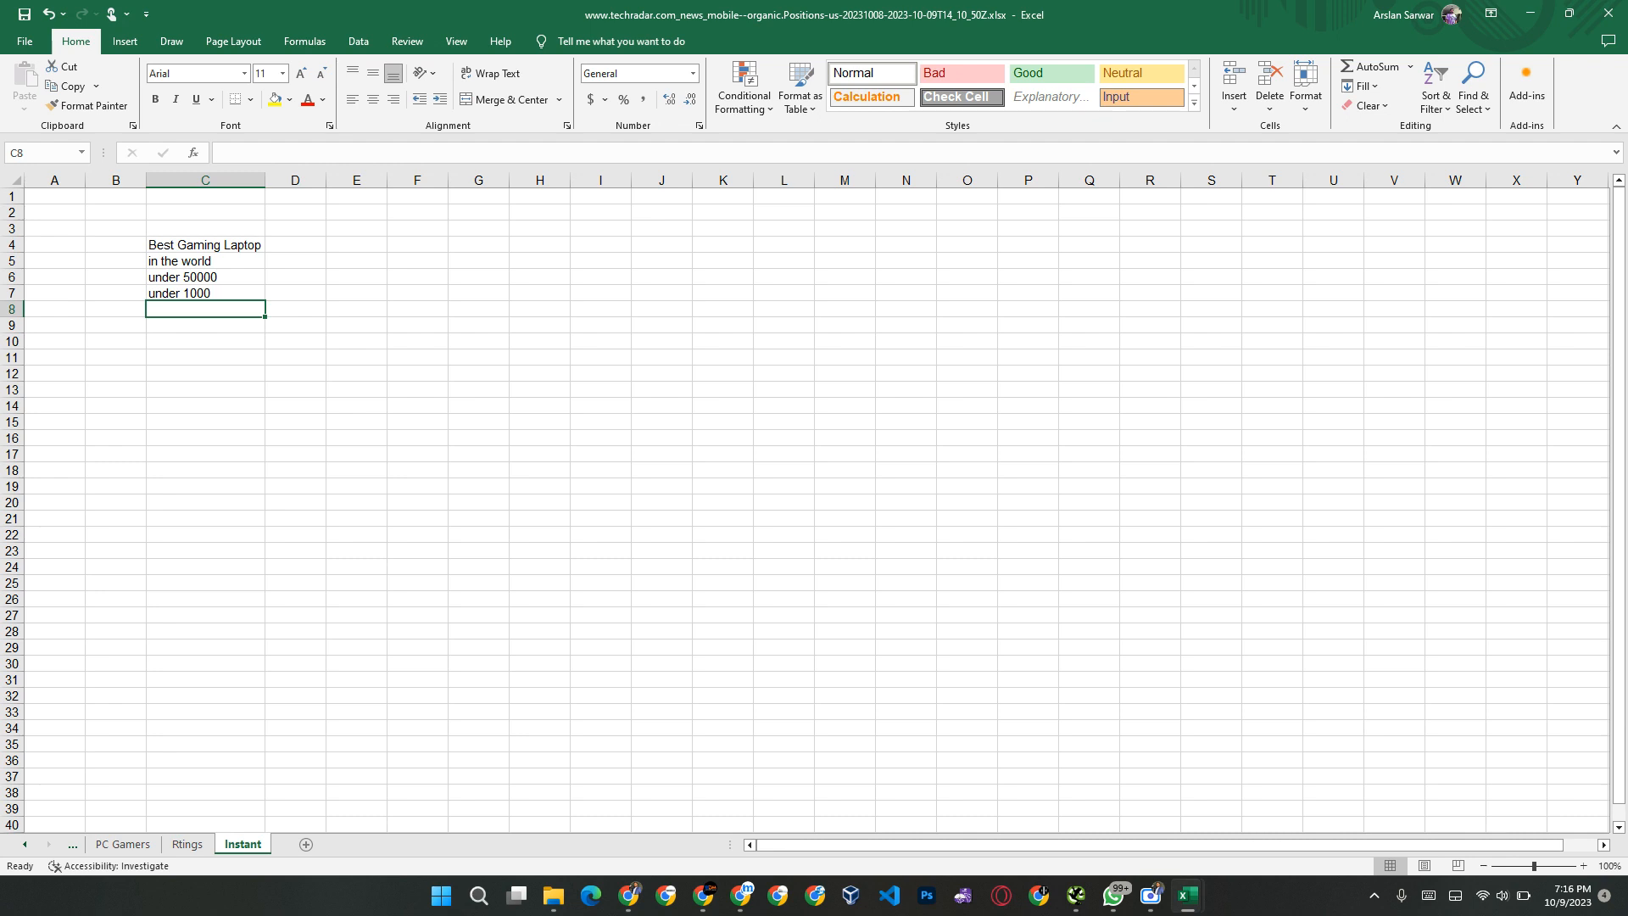
# Step: Check the Google suggestions once more, then number the suggestion rows 1 to 7 in cells B5 to B11
pyautogui.hotkey('alt', 'Tab')
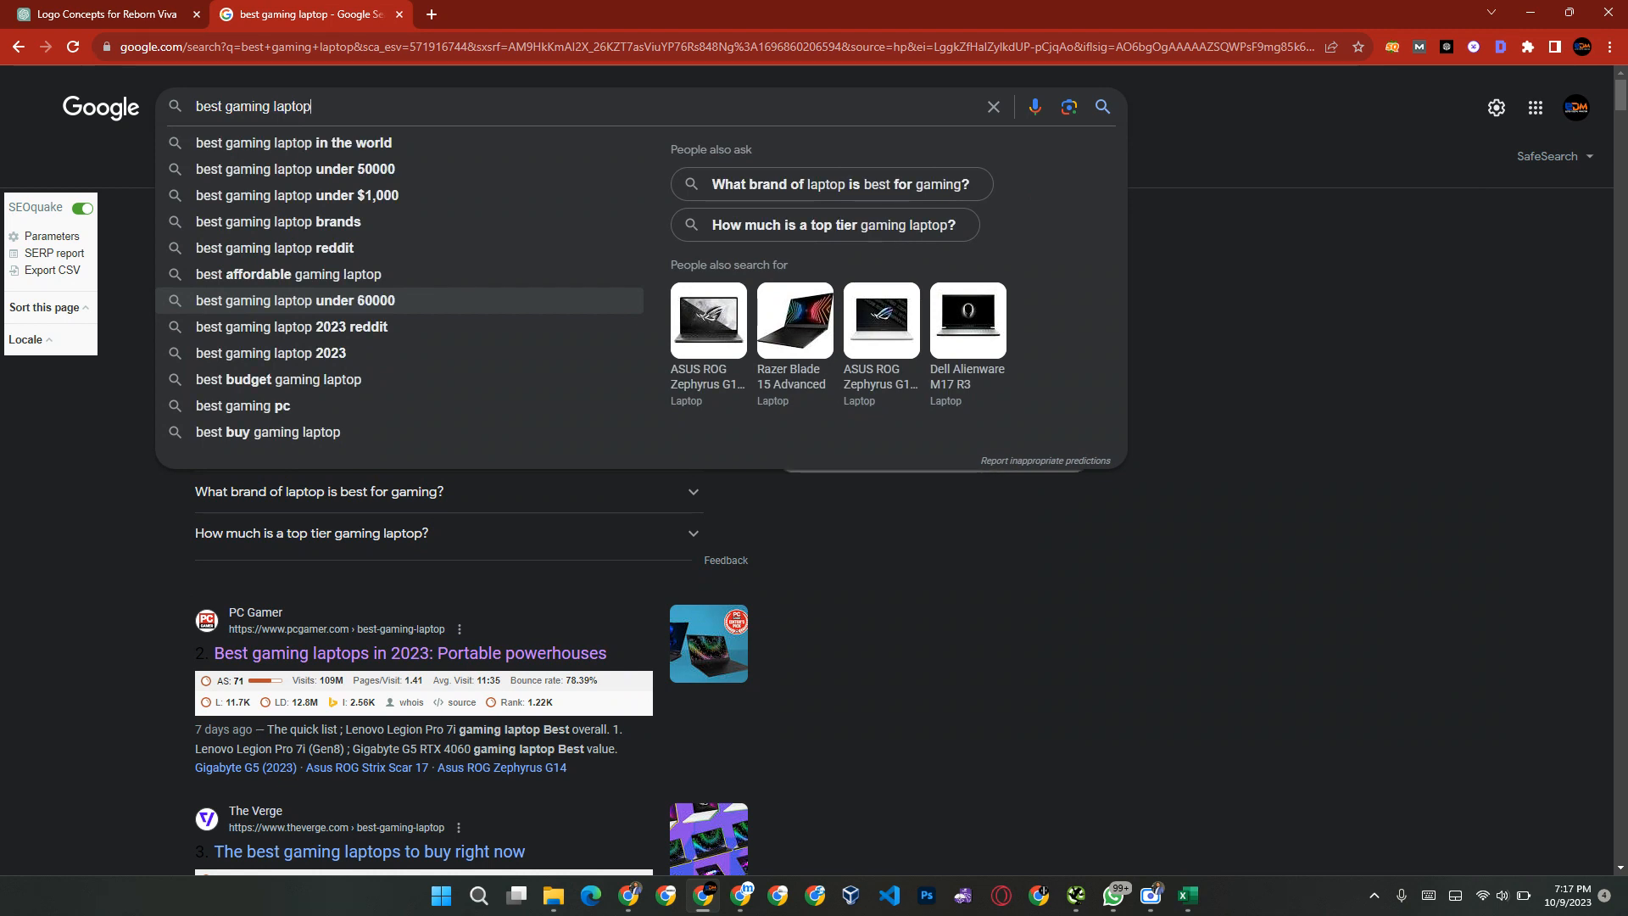
pyautogui.hotkey('alt', 'Tab')
pyautogui.press('Up')
pyautogui.press('Left')
pyautogui.press('Up')
pyautogui.press('Up')
pyautogui.write('1 2 3 4 5 65 6')
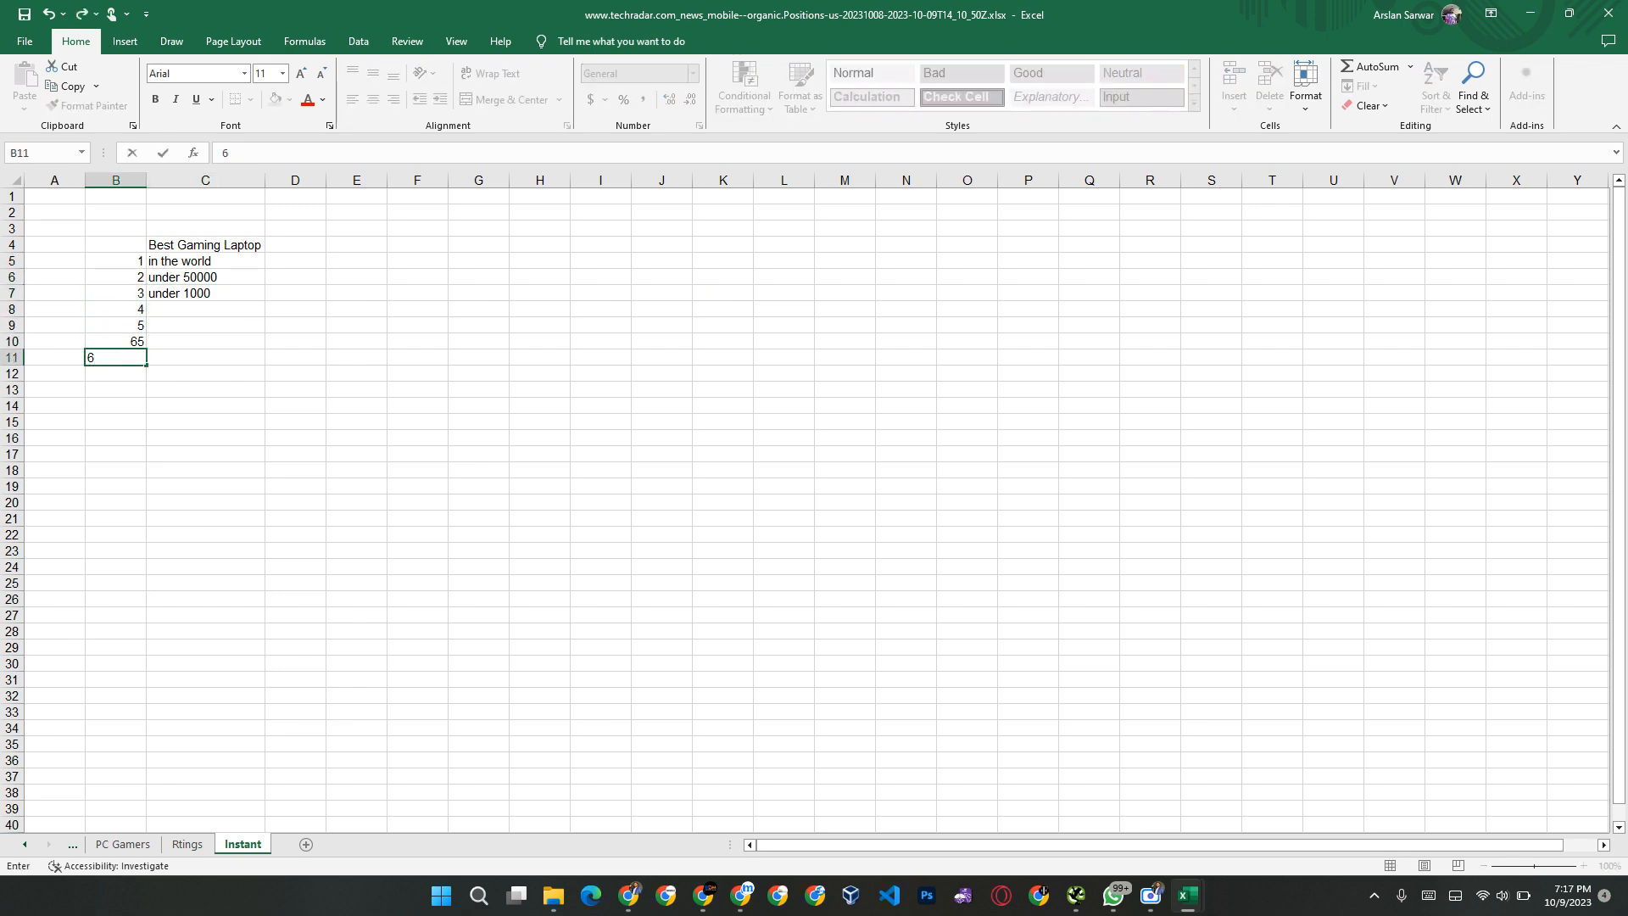
pyautogui.press('Up')
pyautogui.press('BackSpace')
pyautogui.press('Return')
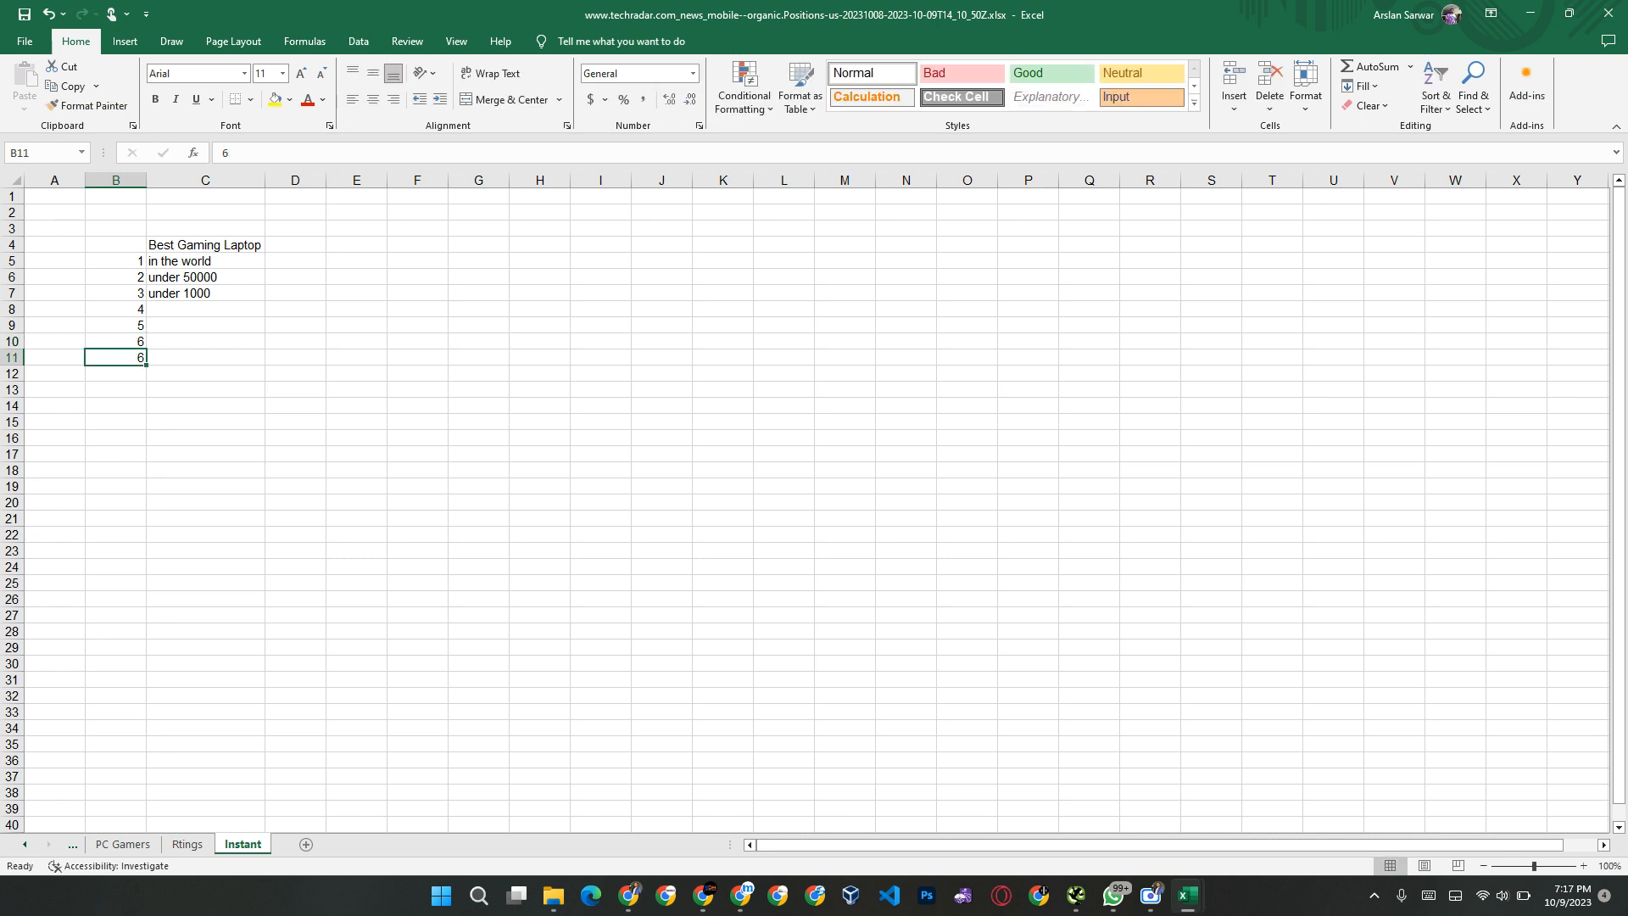
pyautogui.write('7')
pyautogui.press('Return')
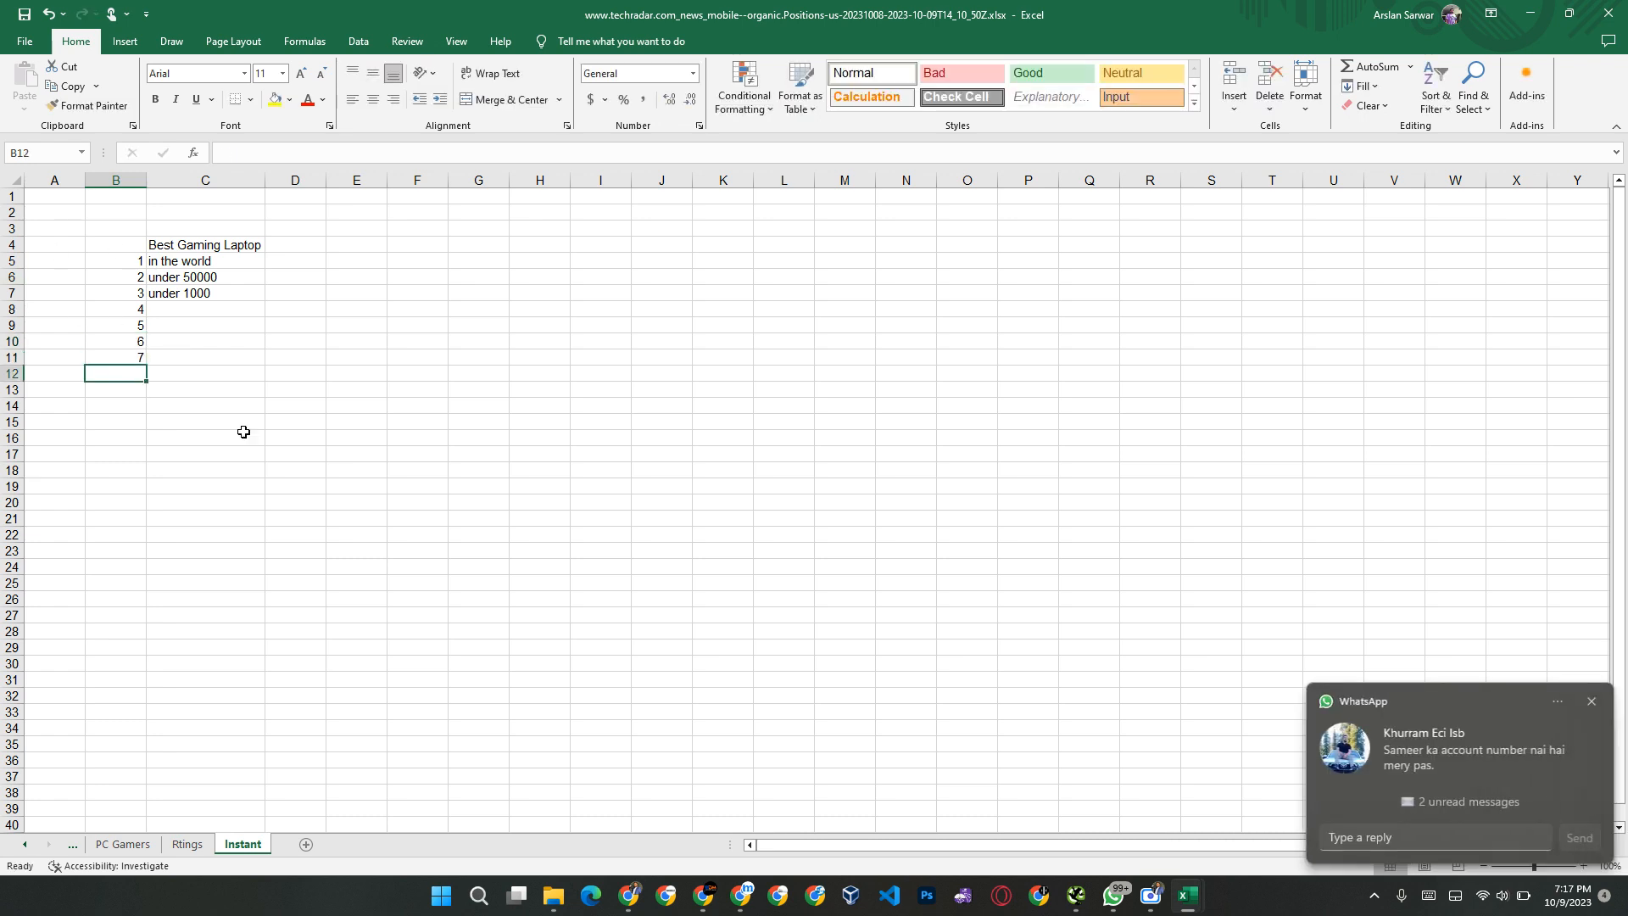
pyautogui.click(1592, 703)
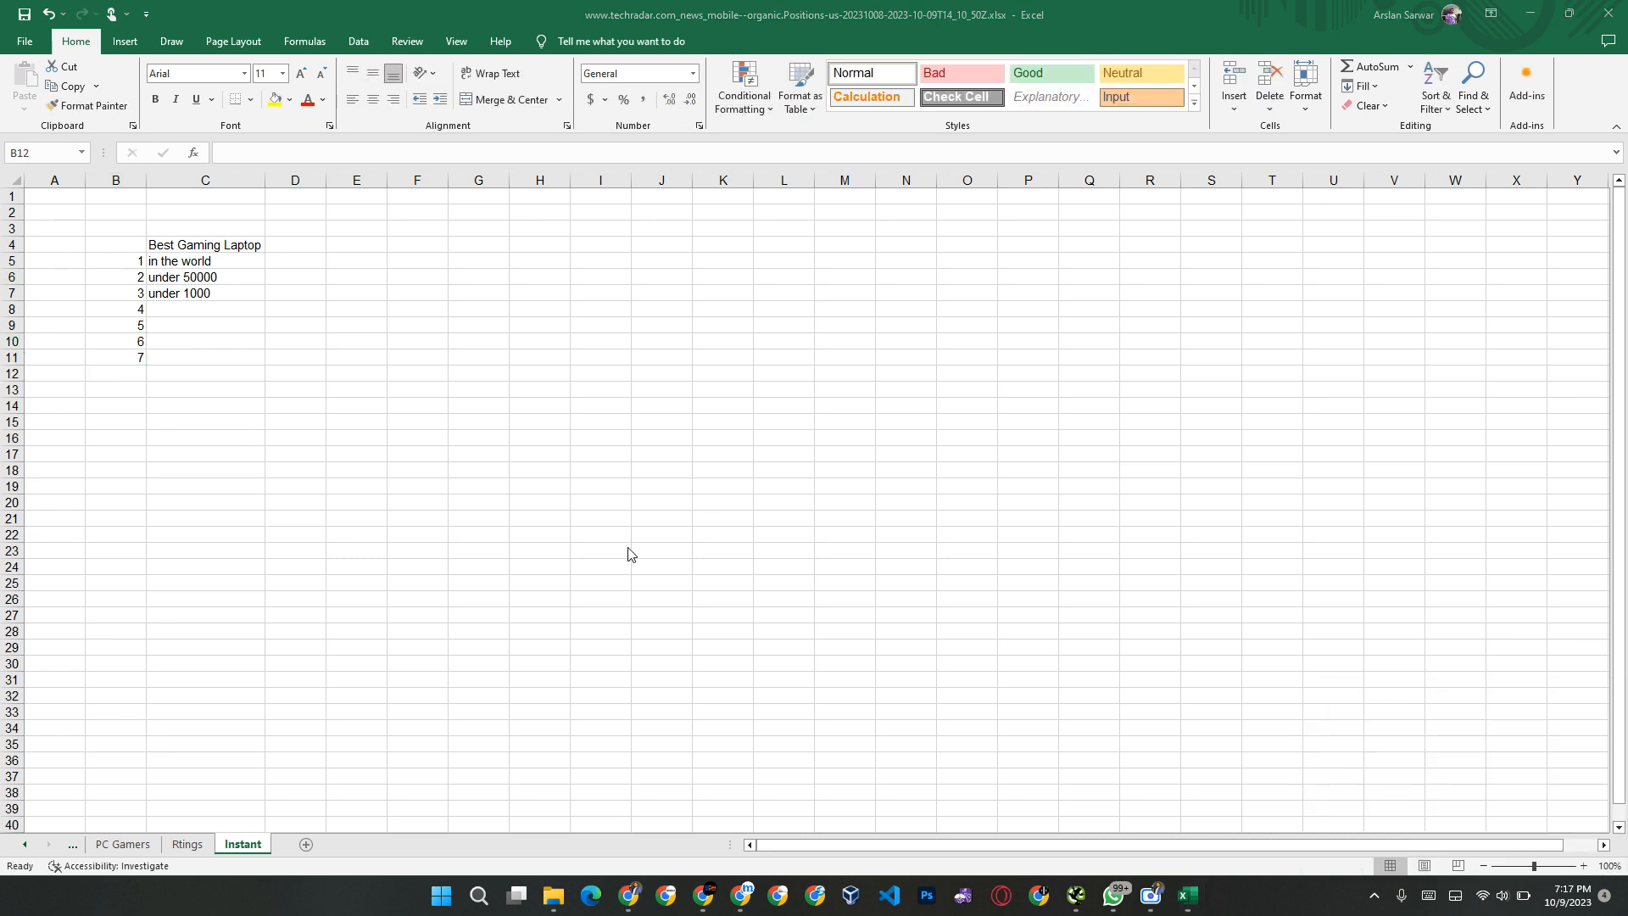
# Step: Extend the number series in column B down to 10 in cell B14
pyautogui.click(124, 265)
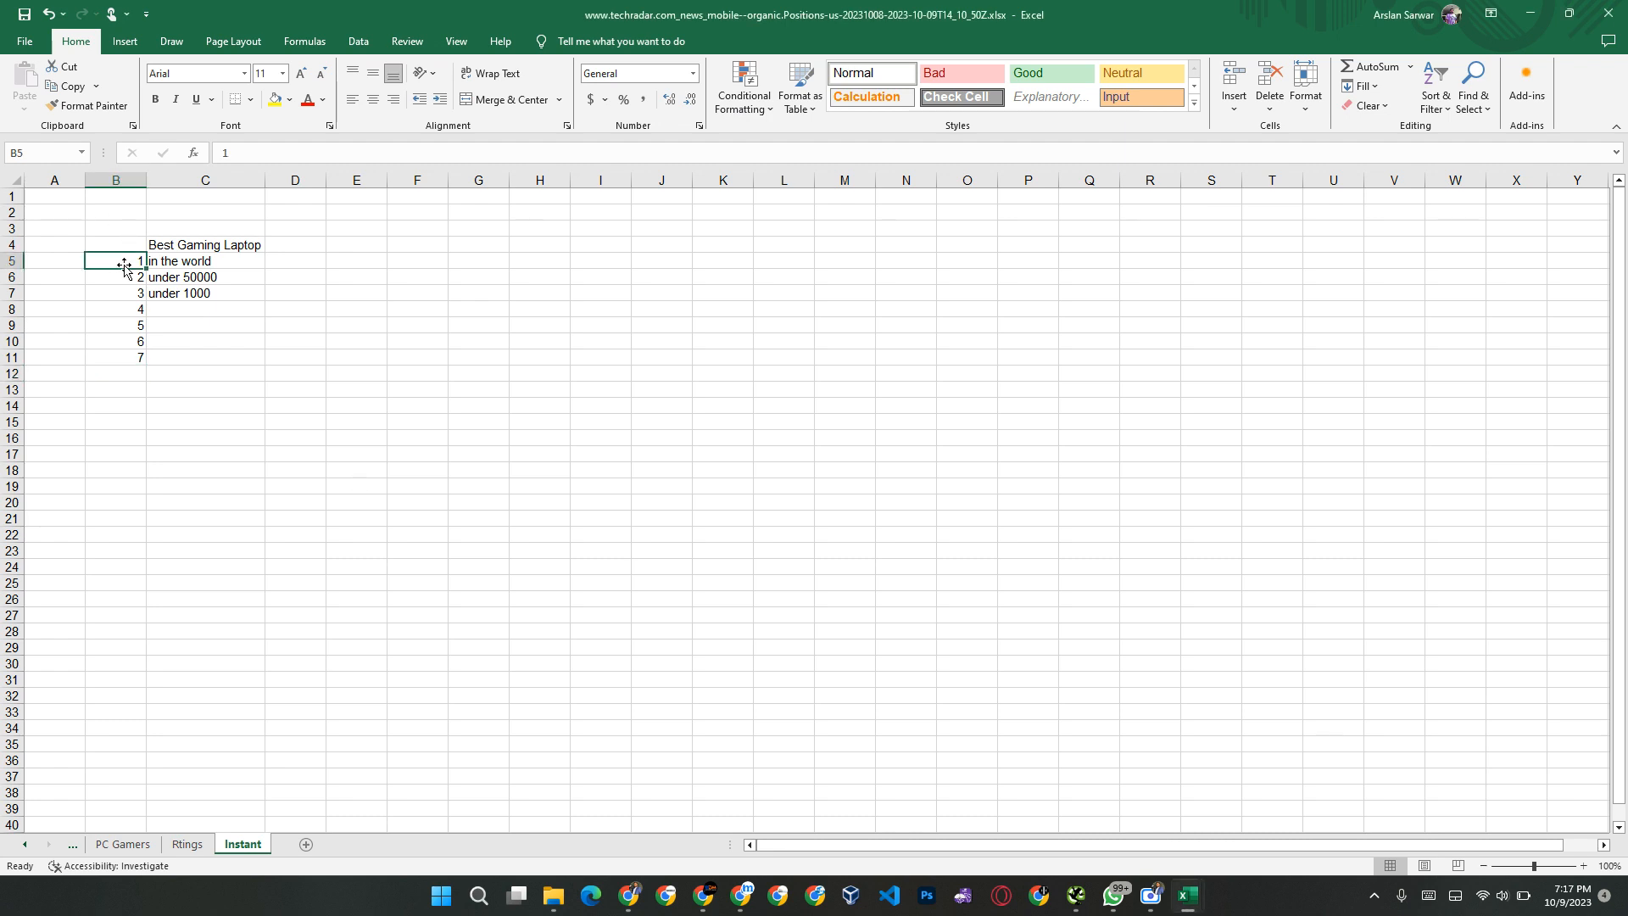
pyautogui.hotkey('ctrl', 'shift', 'Down')
pyautogui.moveTo(147, 367); pyautogui.dragTo(143, 414)
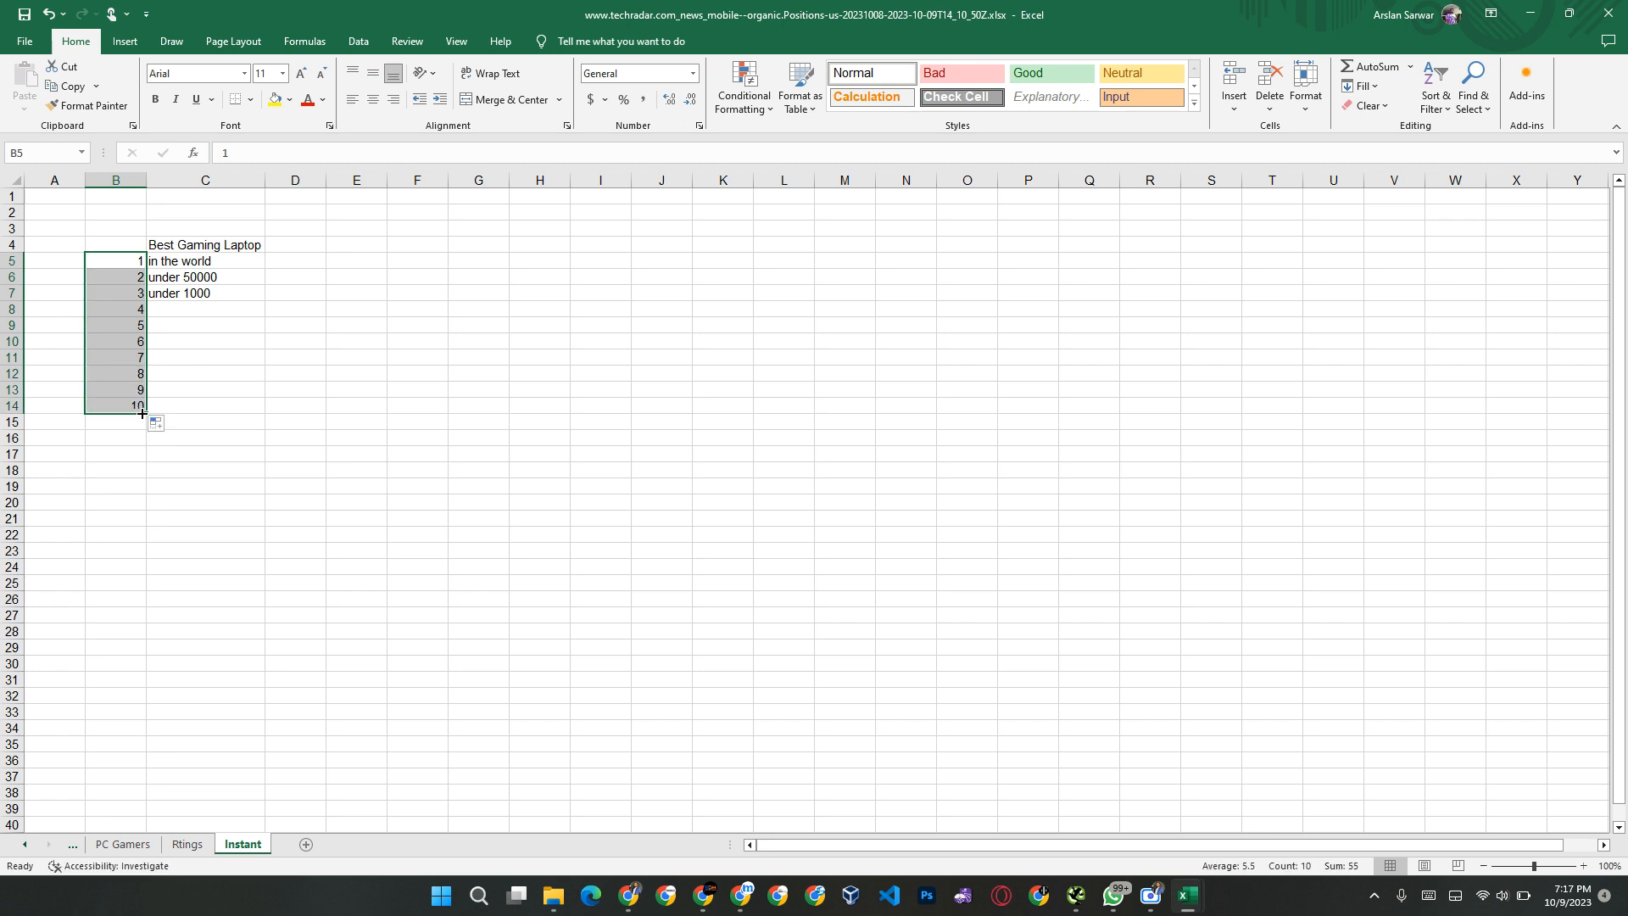
# Step: Enter the label "A" in cell C15, then bring up Google's suggestions for "best gaming laptop a" in Chrome
pyautogui.click(191, 423)
pyautogui.write('A')
pyautogui.press('Return')
pyautogui.hotkey('alt', 'Tab')
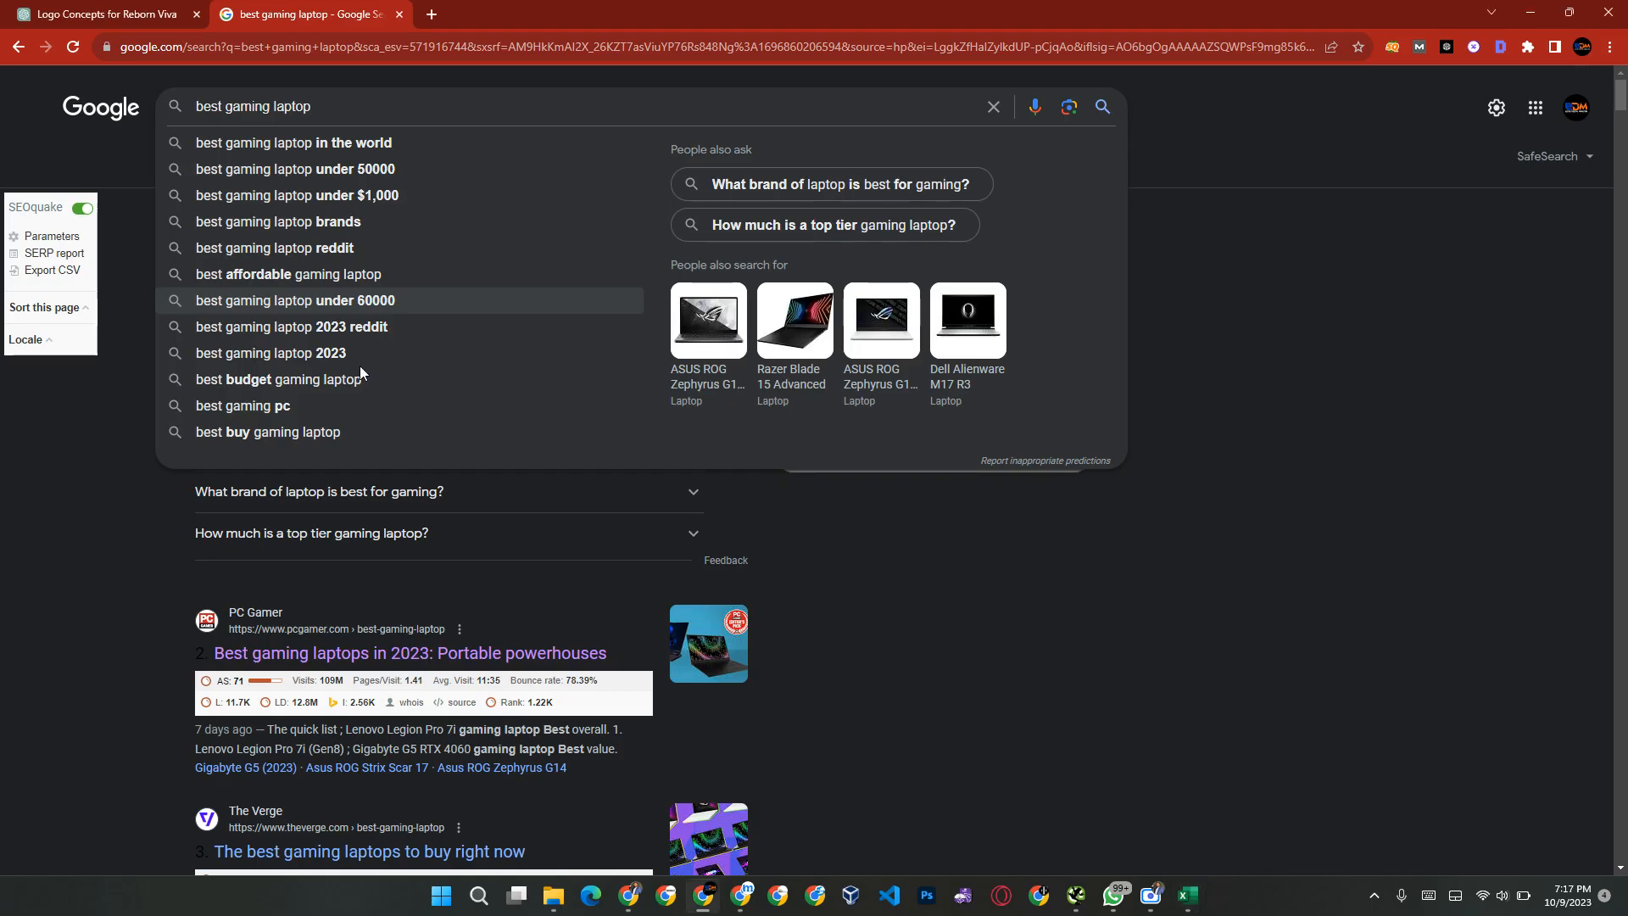
pyautogui.write('a')
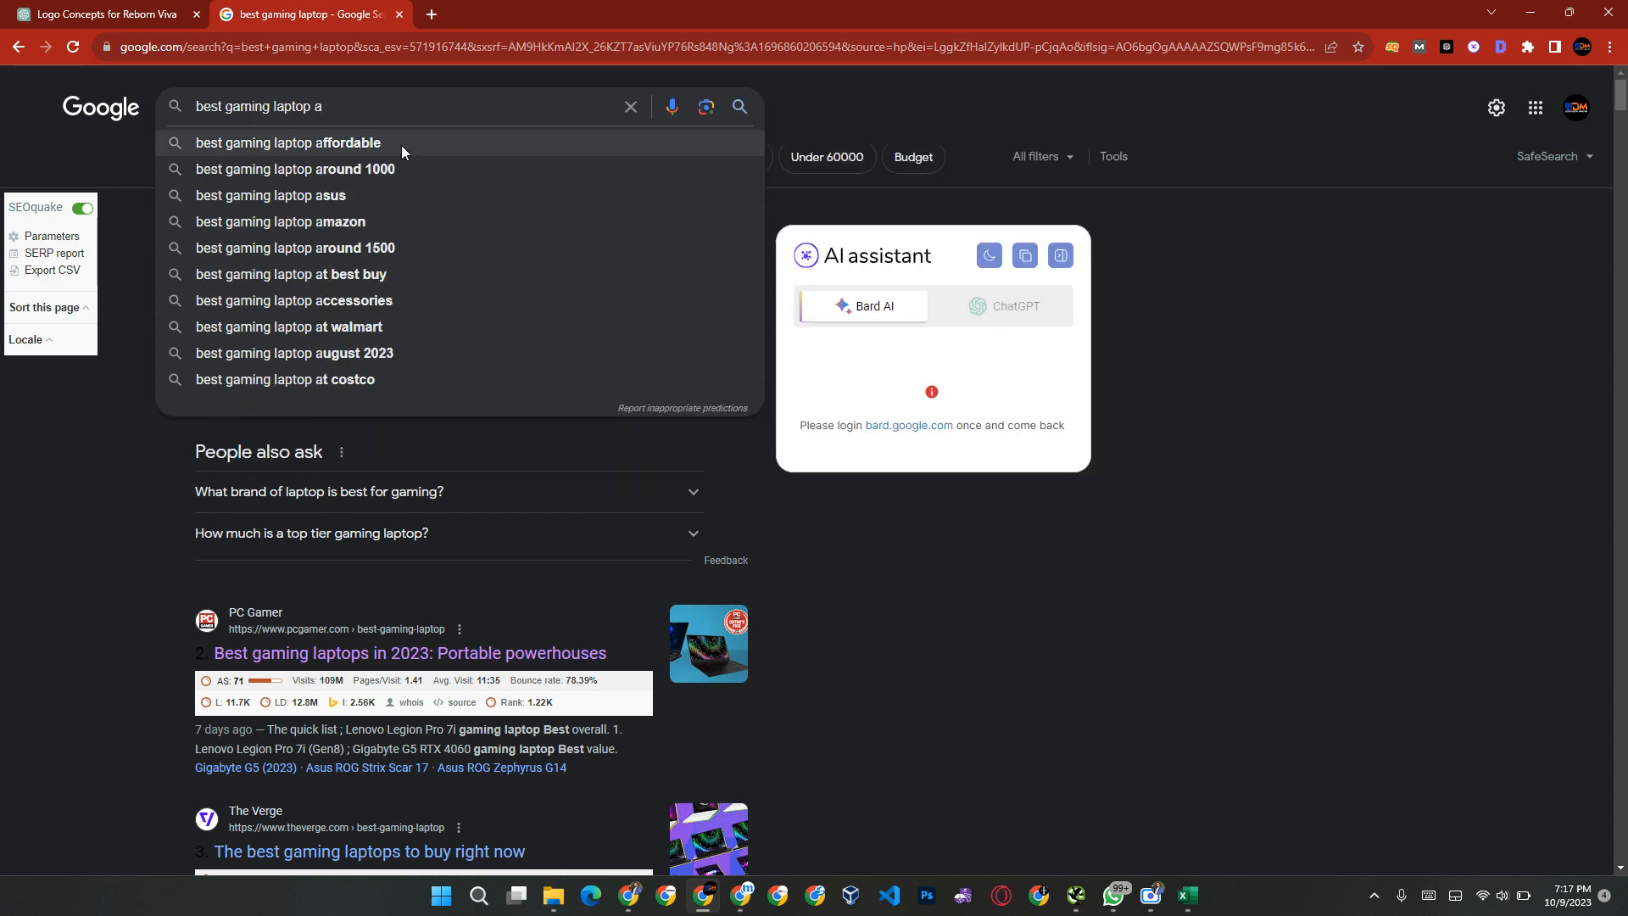
# Step: Return to Excel and copy the numbers 1 to 10 from B5:B14 into B16:B25 beneath the A label
pyautogui.hotkey('alt', 'Tab')
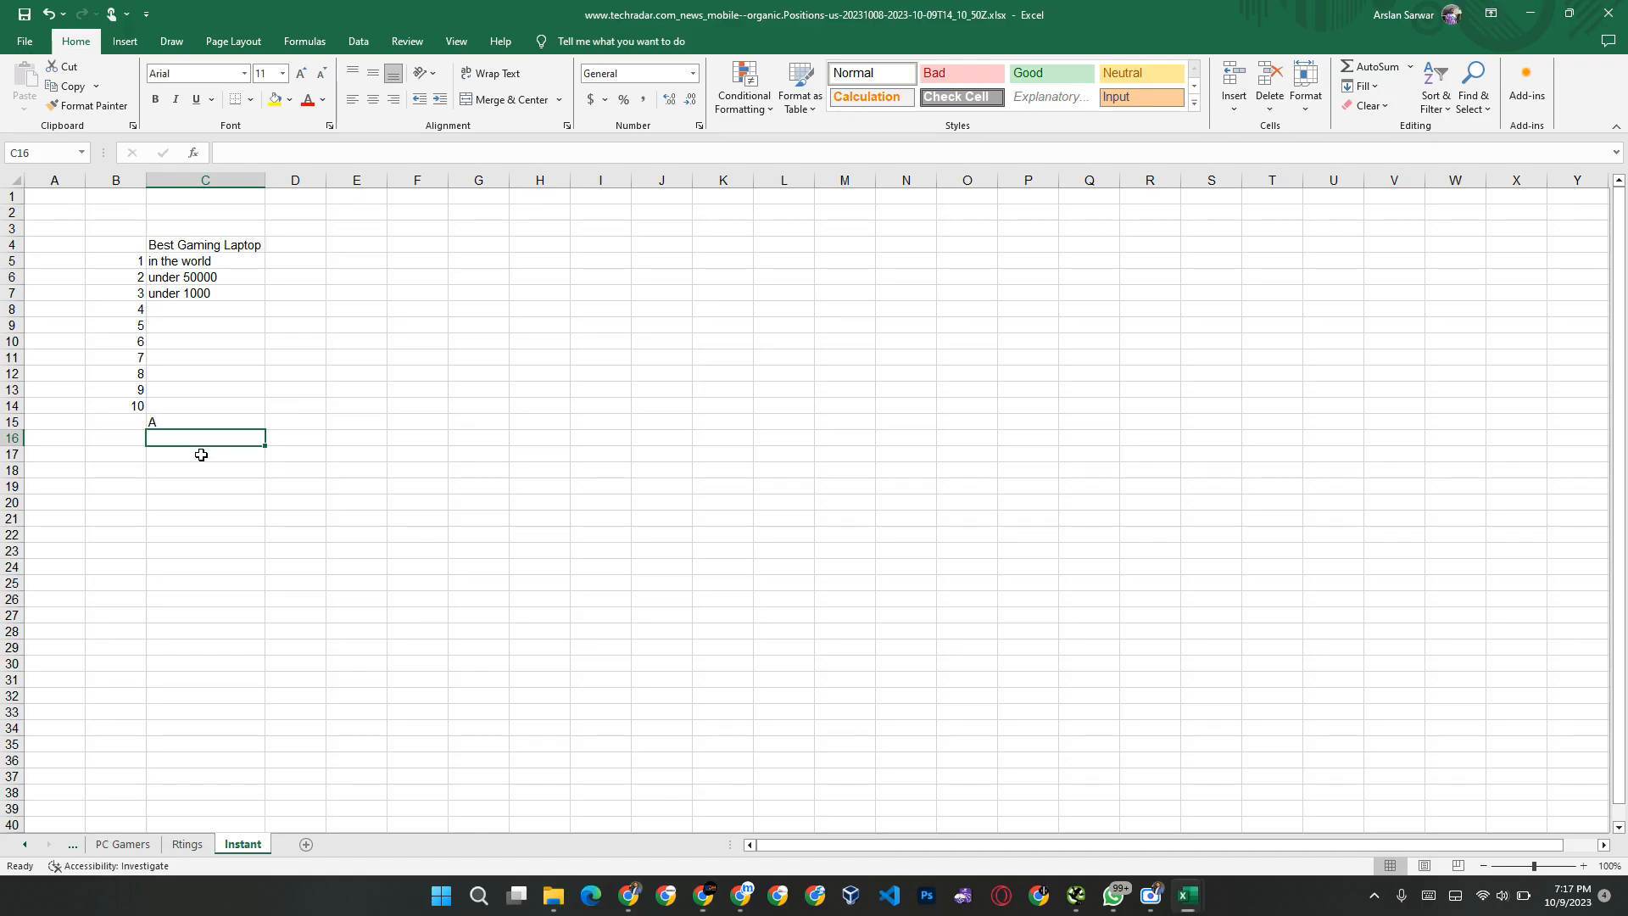
pyautogui.click(129, 407)
pyautogui.hotkey('ctrl', 'shift', 'Up')
pyautogui.hotkey('ctrl', 'c')
pyautogui.press('Down')
# Step: Enter the label "B" in cell C26, directly below the second block of numbers
pyautogui.press('Down')
pyautogui.hotkey('ctrl', 'v')
pyautogui.press('Down')
pyautogui.press('Down')
pyautogui.press('Down')
pyautogui.press('Down')
pyautogui.press('Down')
pyautogui.press('Down')
pyautogui.press('Down')
pyautogui.press('Down')
pyautogui.press('Down')
pyautogui.press('Down')
pyautogui.press('Right')
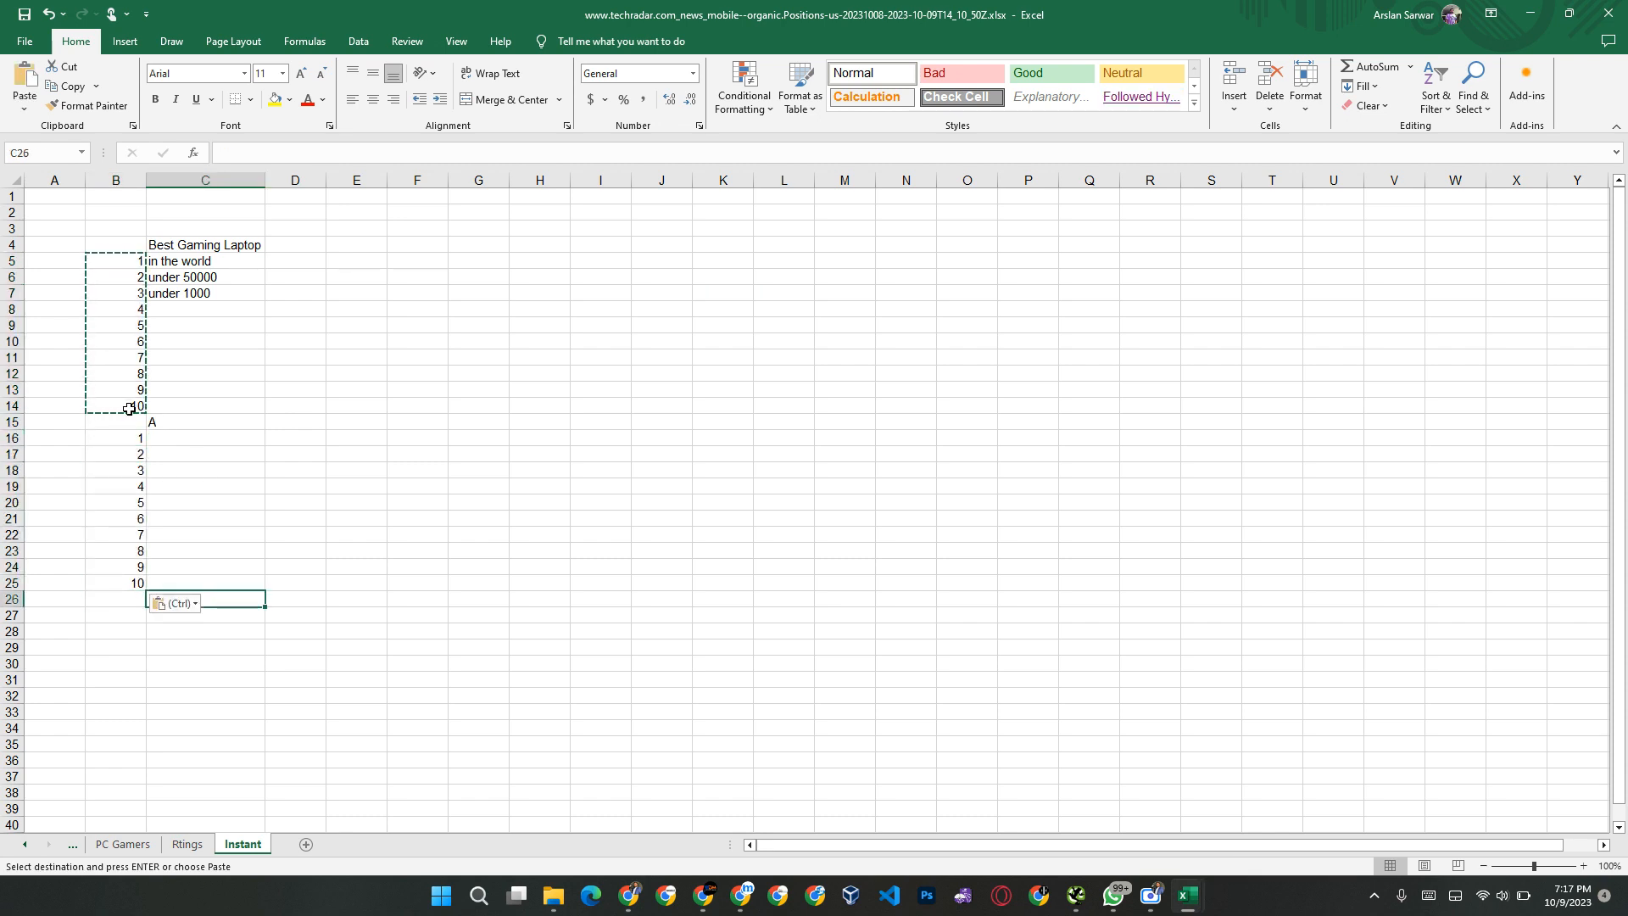
pyautogui.write('Best Gaming Laptop')
pyautogui.press('Return')
pyautogui.press('Up')
pyautogui.press('Up')
pyautogui.press('Down')
pyautogui.press('F2')
pyautogui.write('B')
pyautogui.press('Delete')
pyautogui.press('Return')
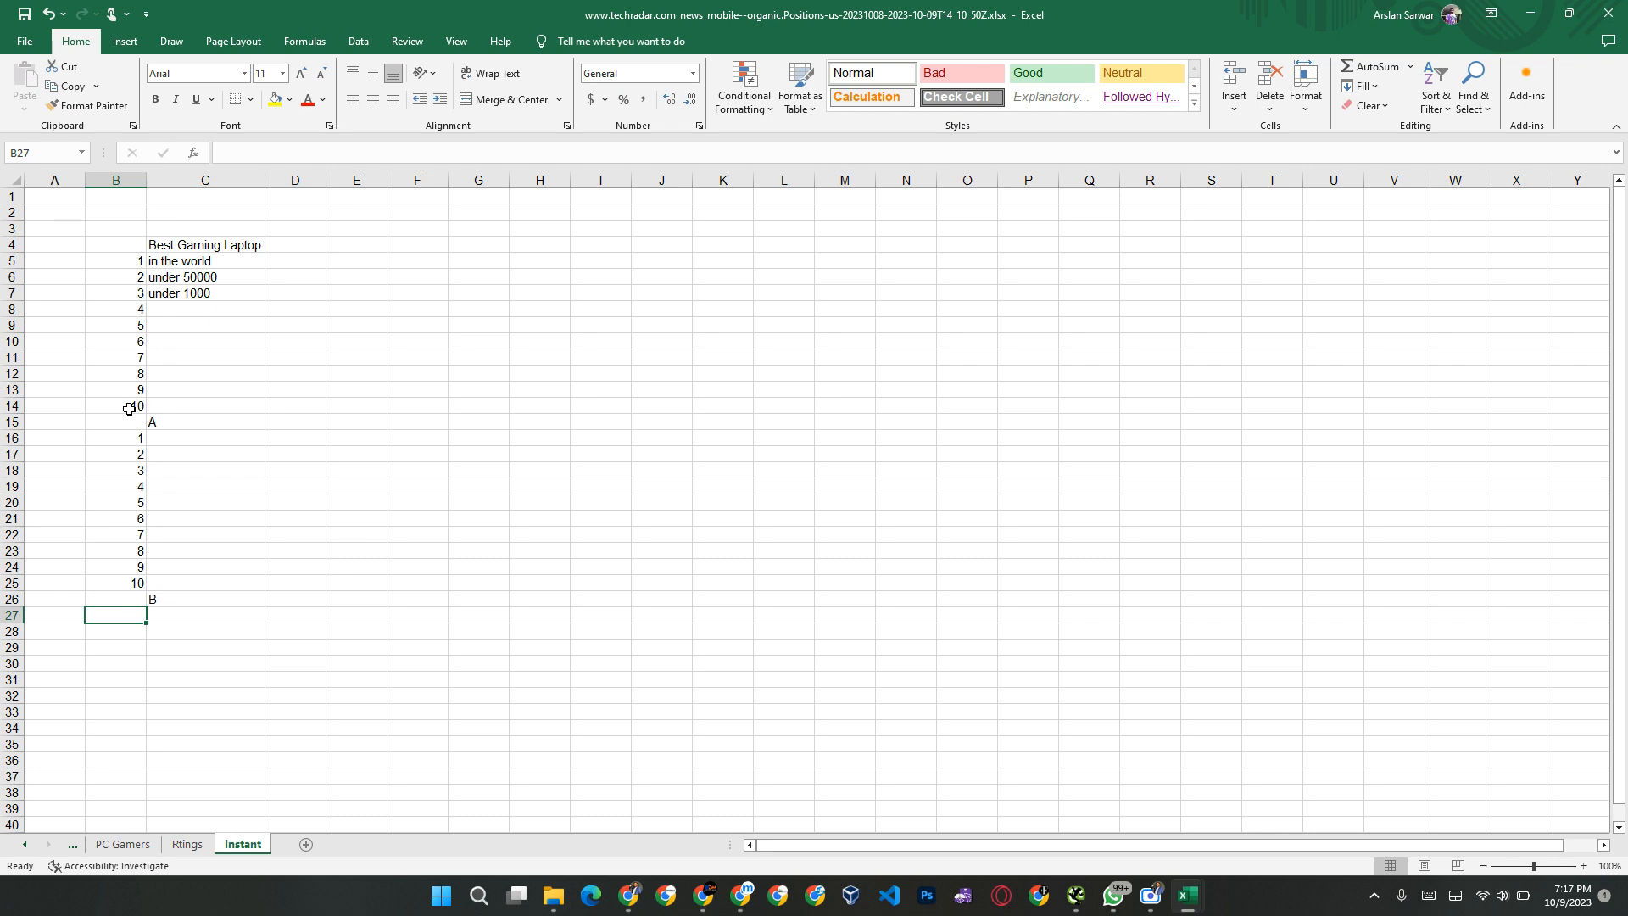
# Step: Paste the numbers 1 to 10 from the clipboard history into B27:B36 and dismiss the chat notification
pyautogui.press('super+v')
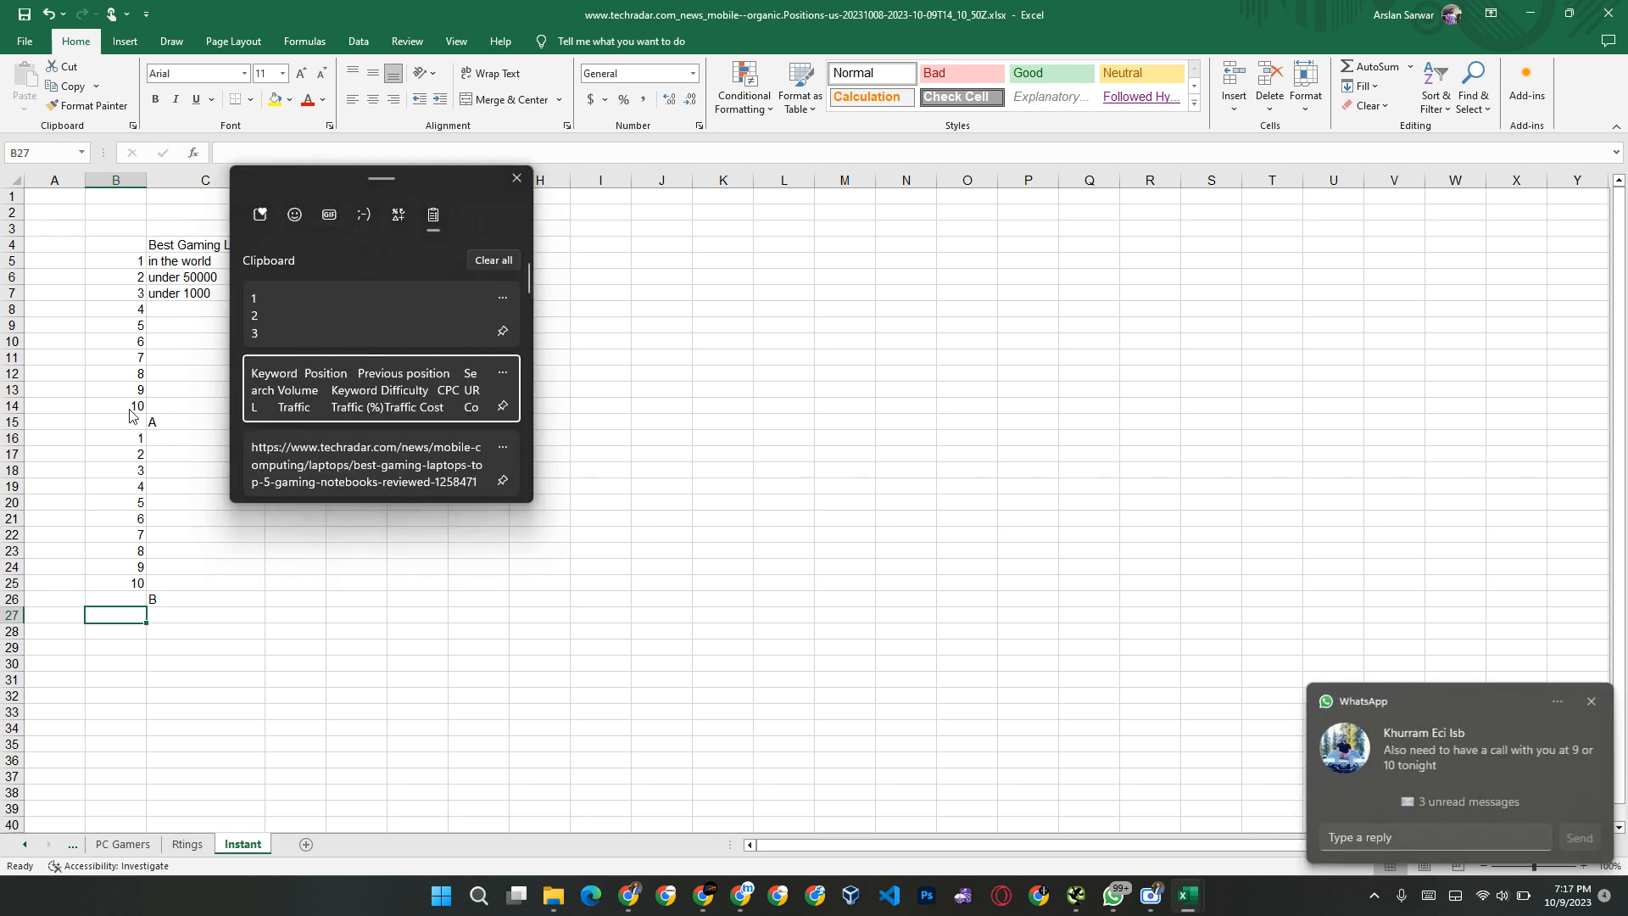
pyautogui.press('Return')
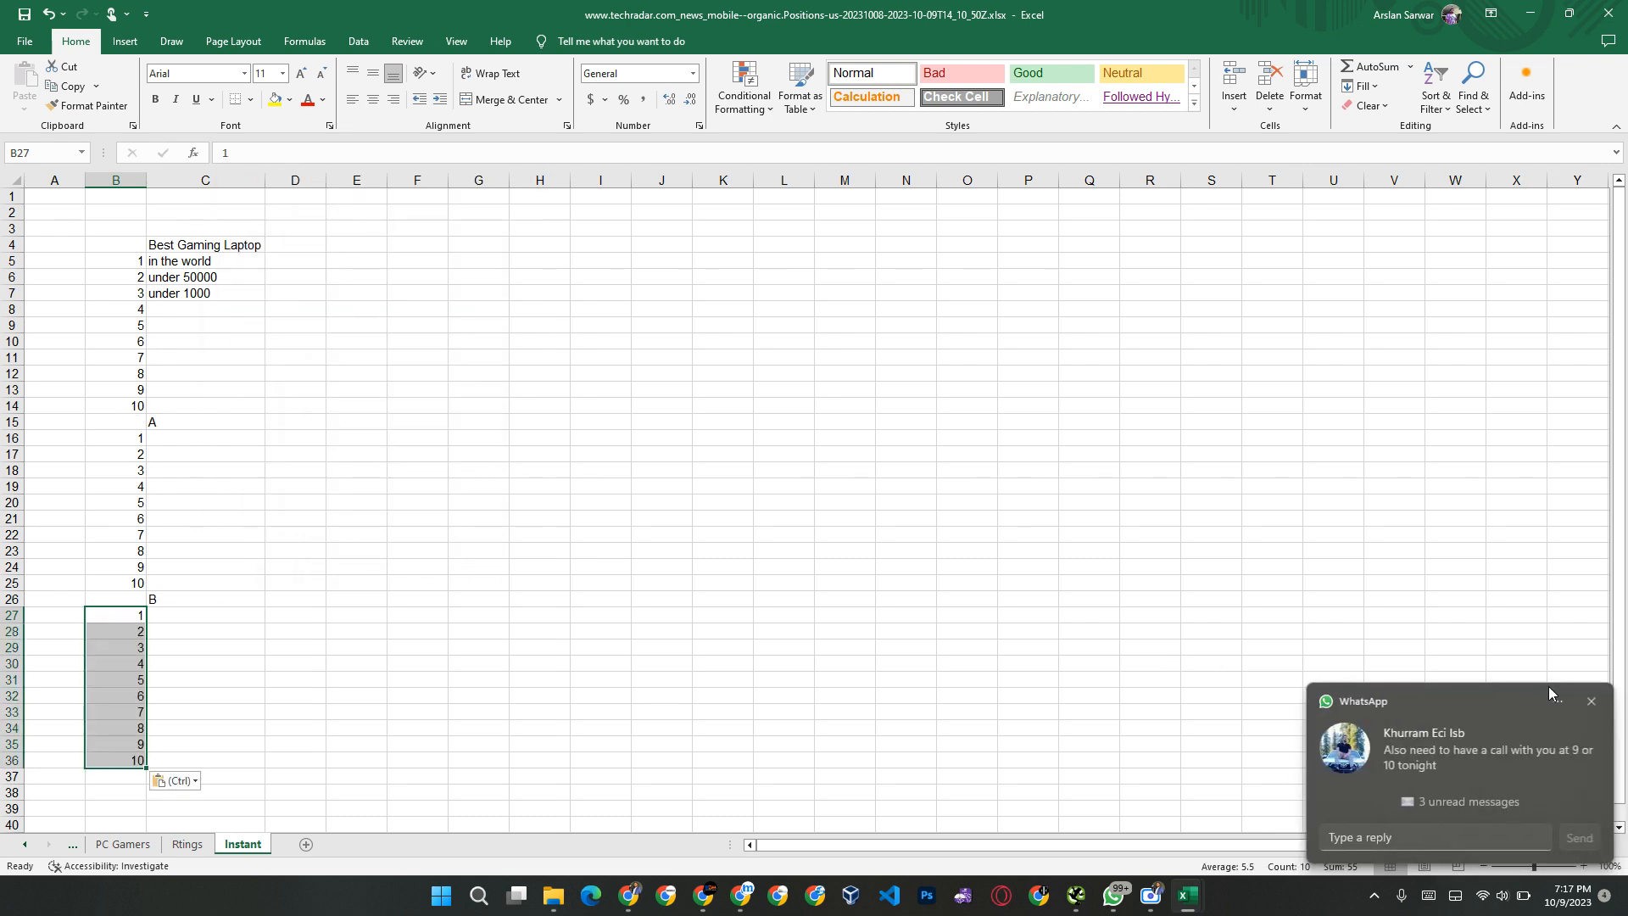
pyautogui.click(1592, 701)
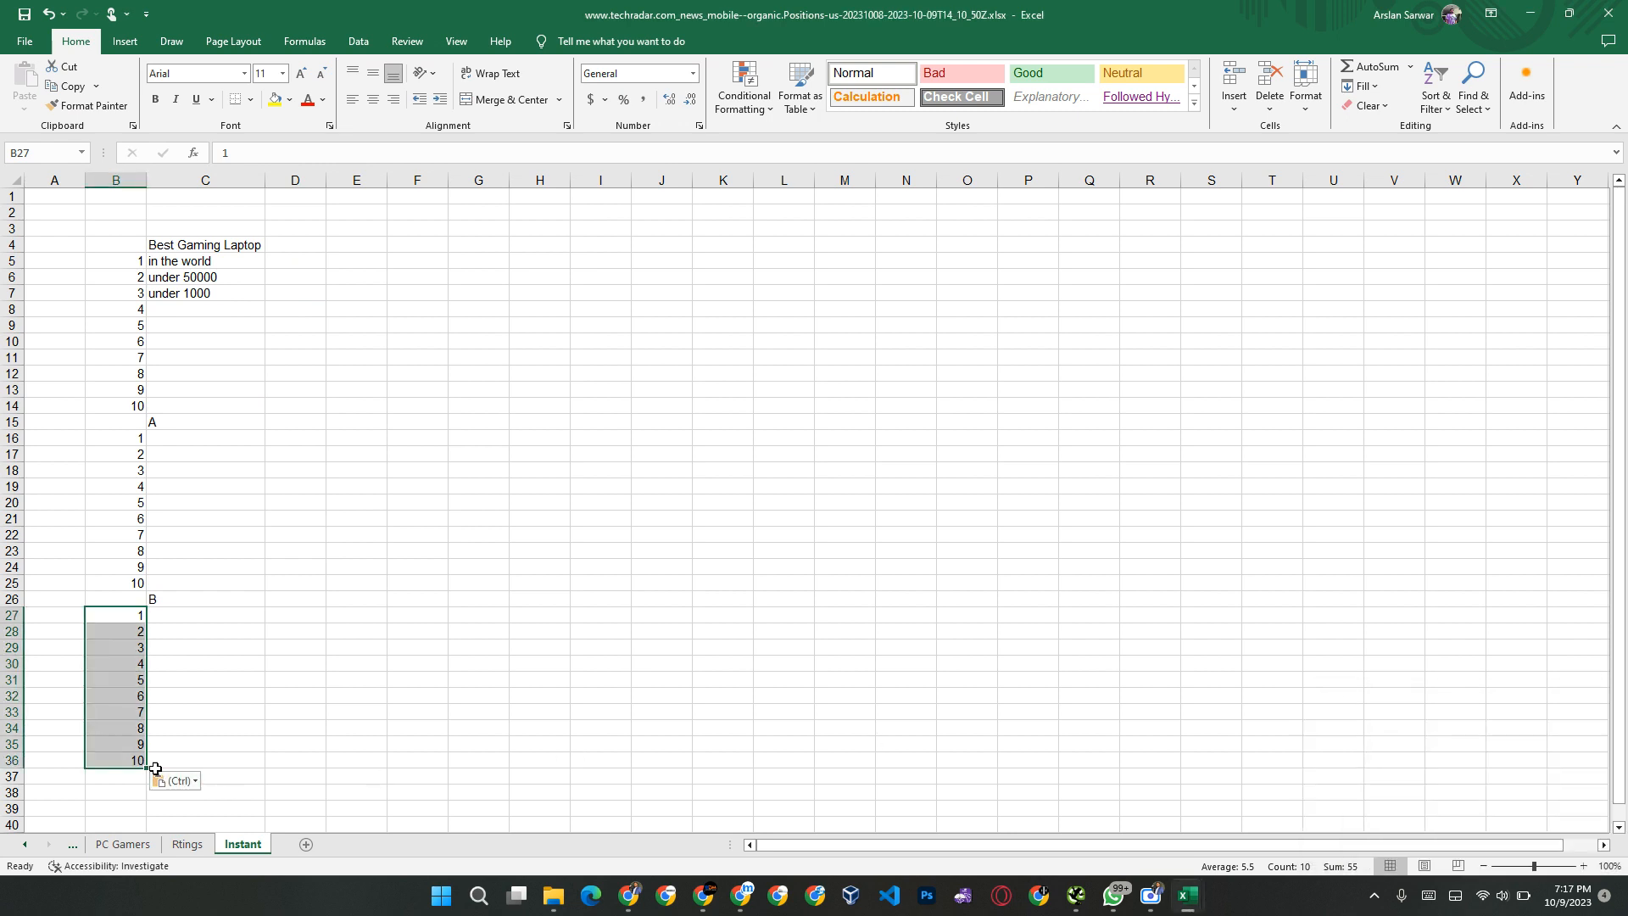
# Step: Enter the label "C" in cell C37 below the third number block, then select the heading in C4
pyautogui.click(117, 773)
pyautogui.click(214, 777)
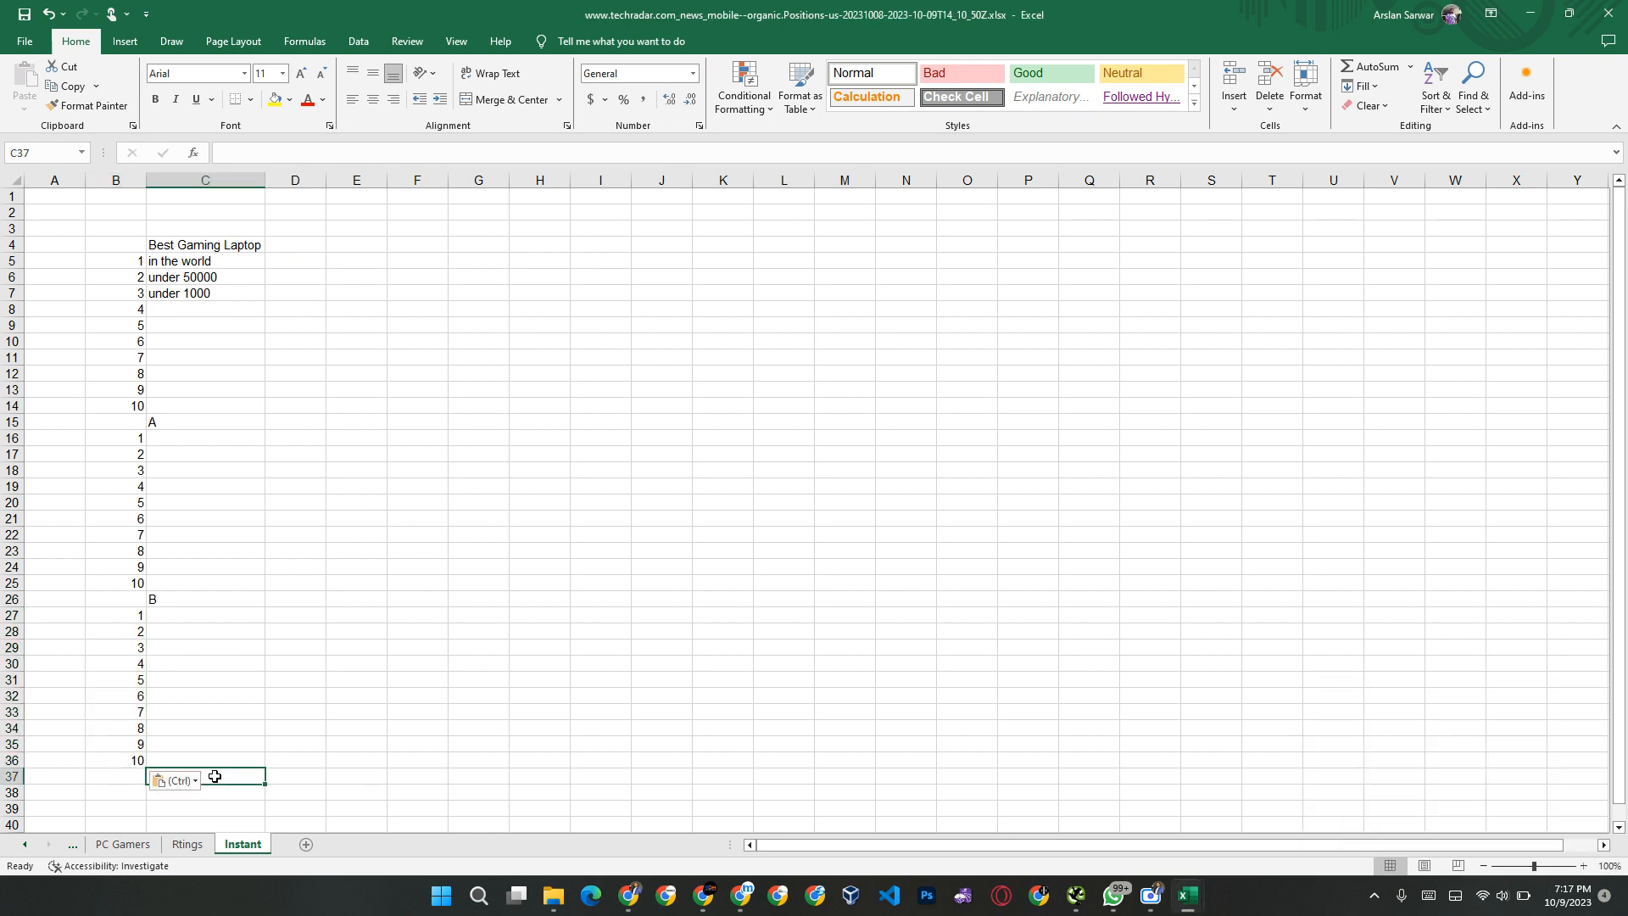
pyautogui.write('C')
pyautogui.click(140, 798)
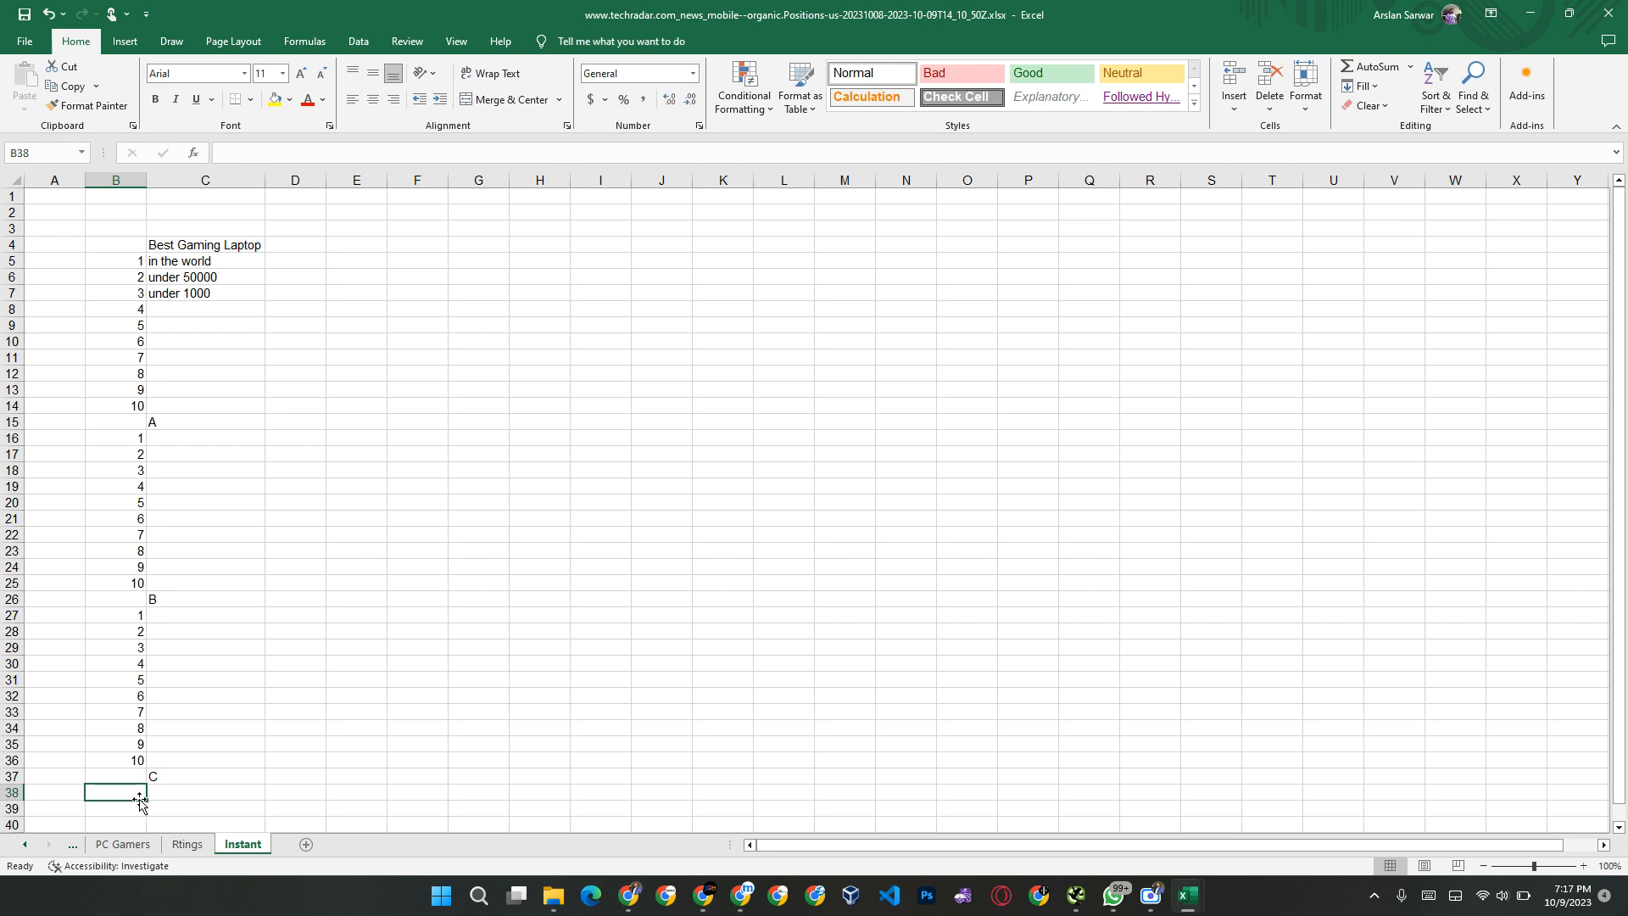
pyautogui.scroll(-4, 206, 592)
pyautogui.scroll(3, 196, 570)
pyautogui.scroll(1, 195, 571)
pyautogui.click(245, 243)
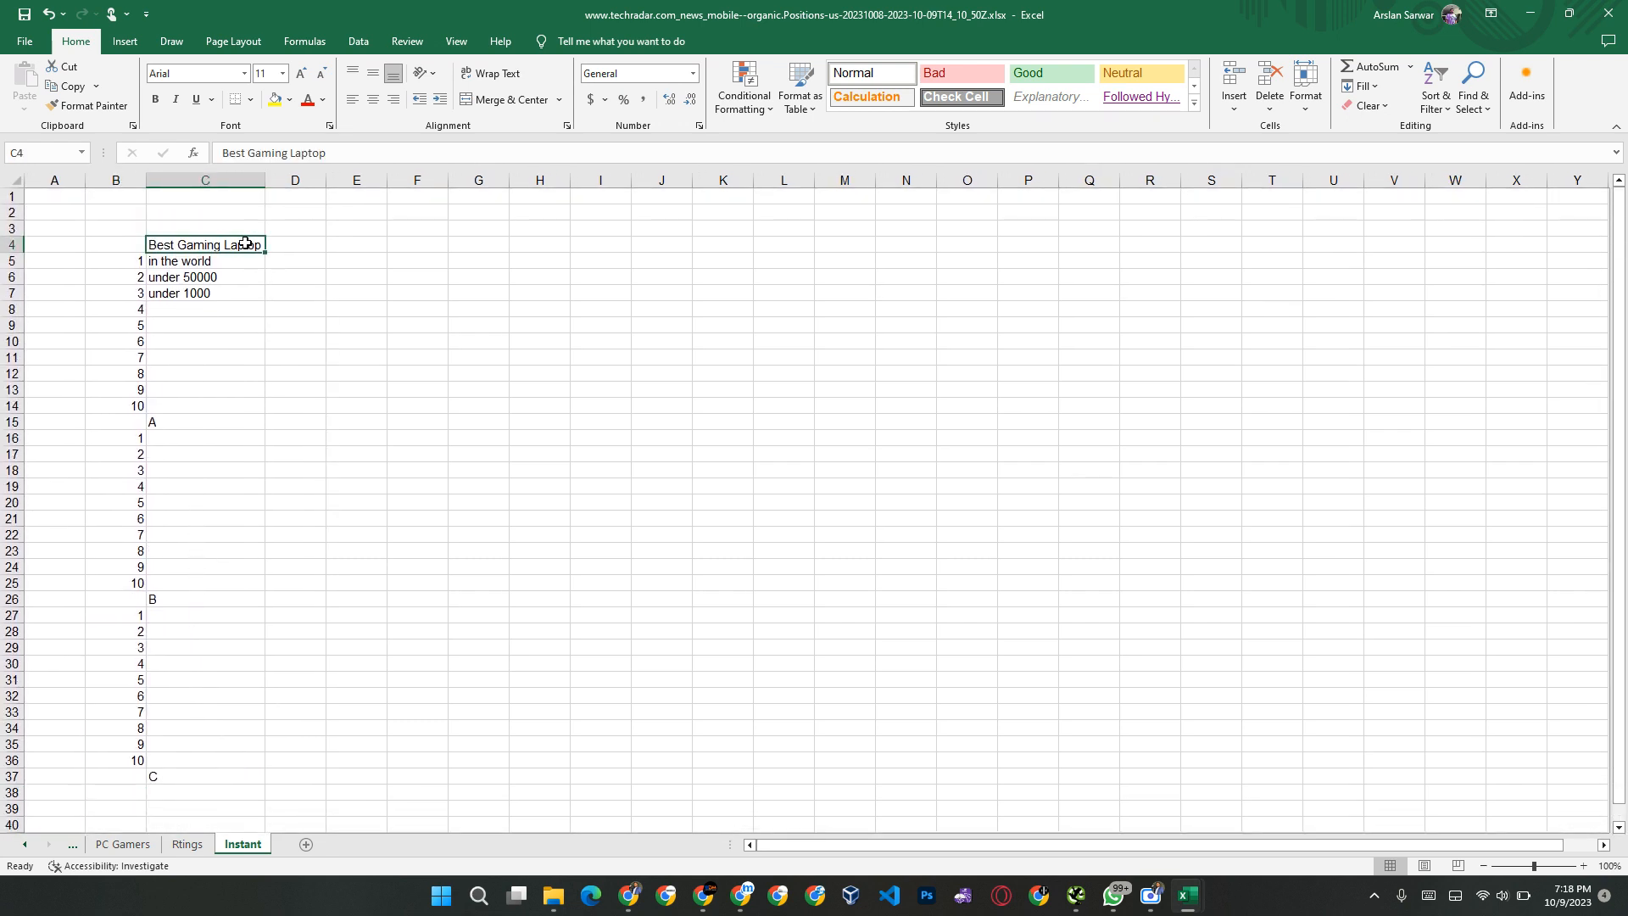
# Step: Find the related searches at the end of the Google results in Chrome, then enter the heading "Related Searches" in cell G3 in Excel
pyautogui.hotkey('alt', 'Tab')
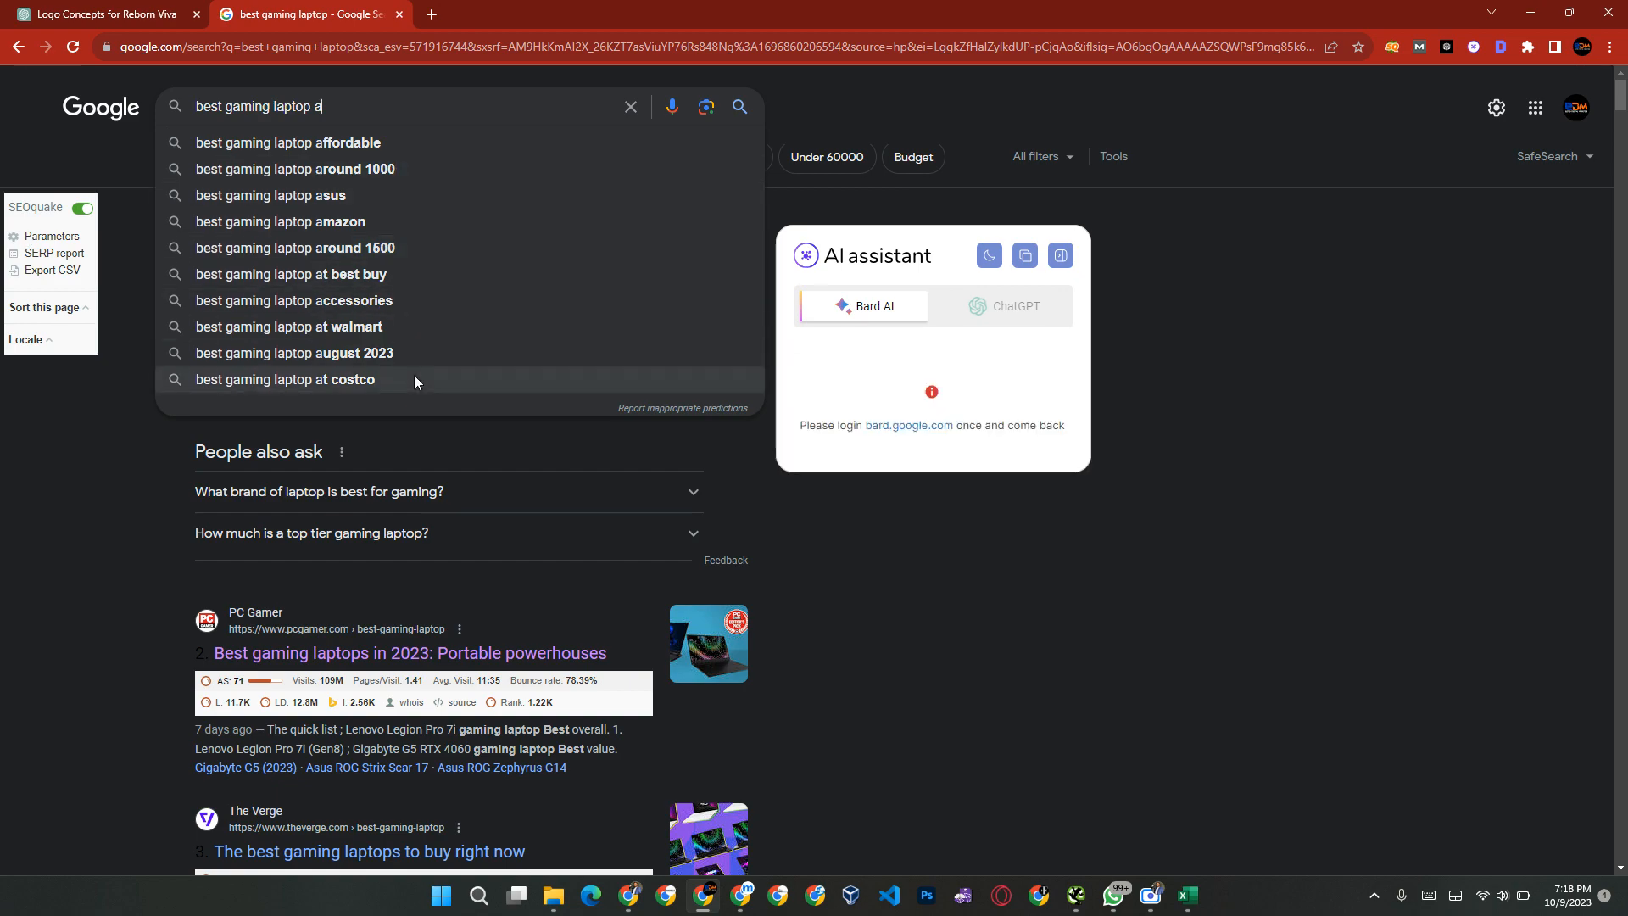
pyautogui.click(848, 591)
pyautogui.scroll(-15, 877, 623)
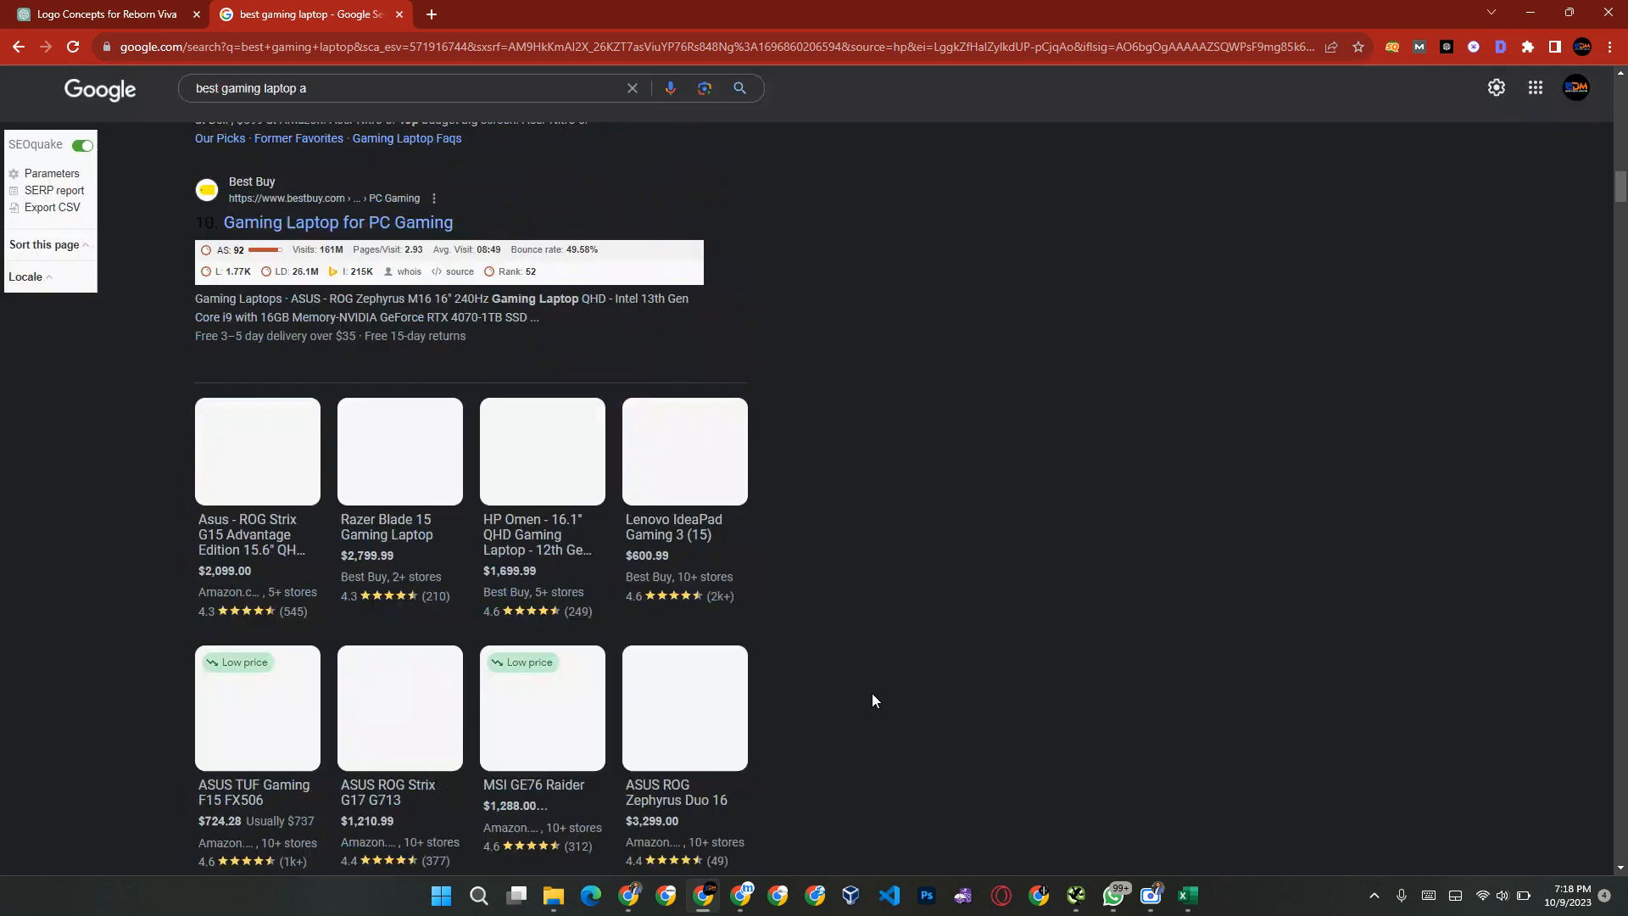
pyautogui.scroll(-20, 872, 695)
pyautogui.scroll(-20, 874, 697)
pyautogui.scroll(-10, 871, 700)
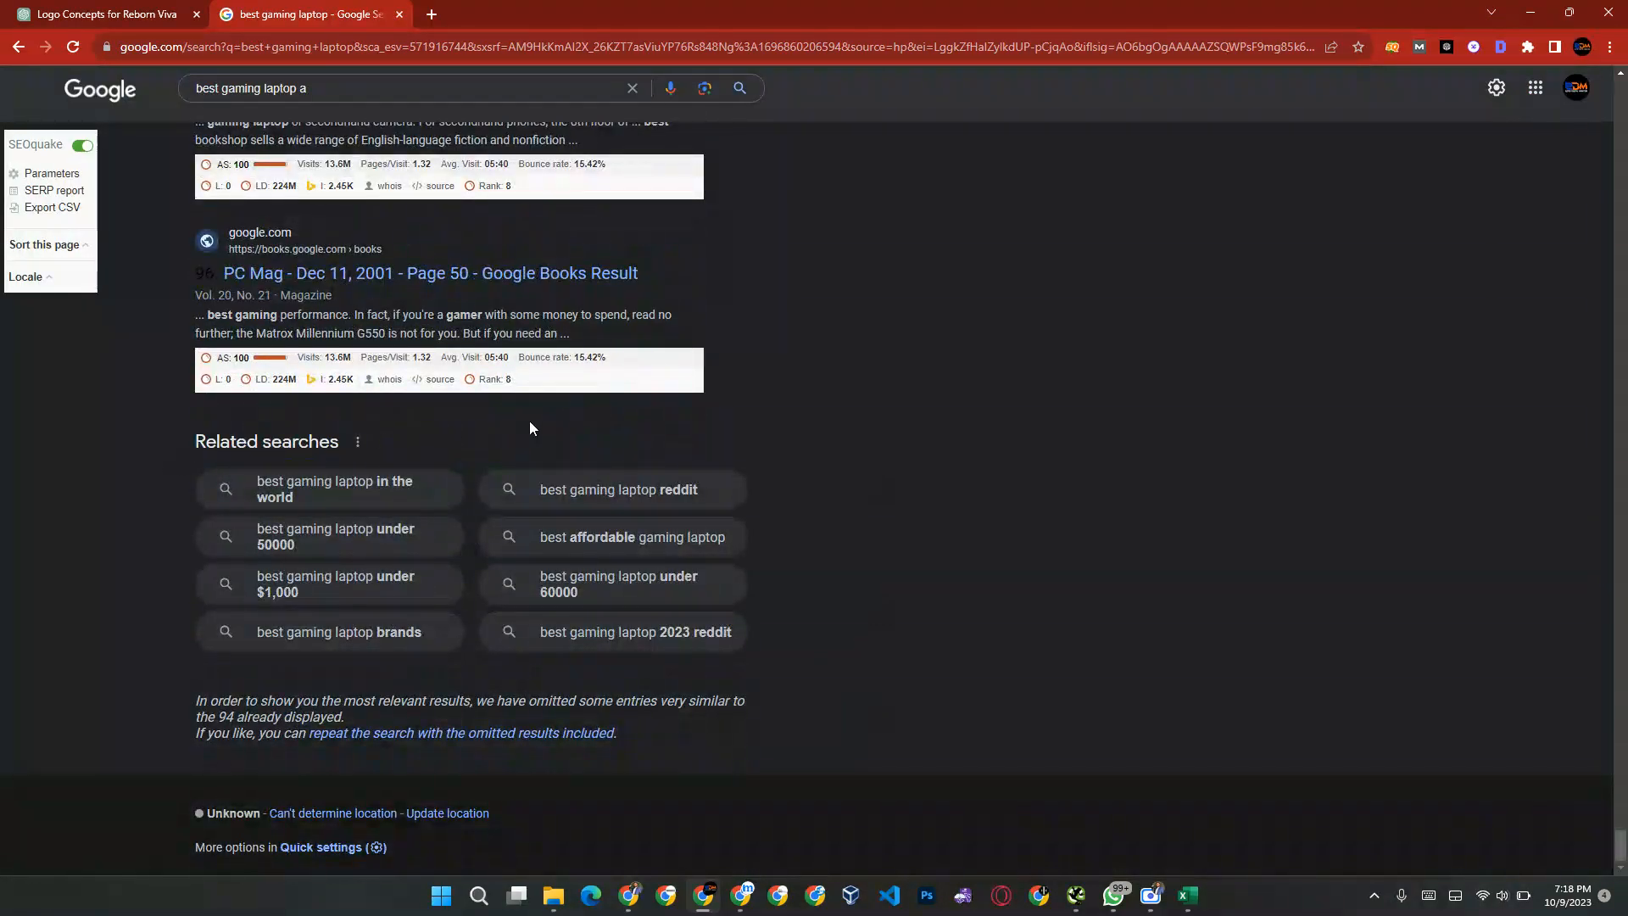
pyautogui.hotkey('alt', 'Tab')
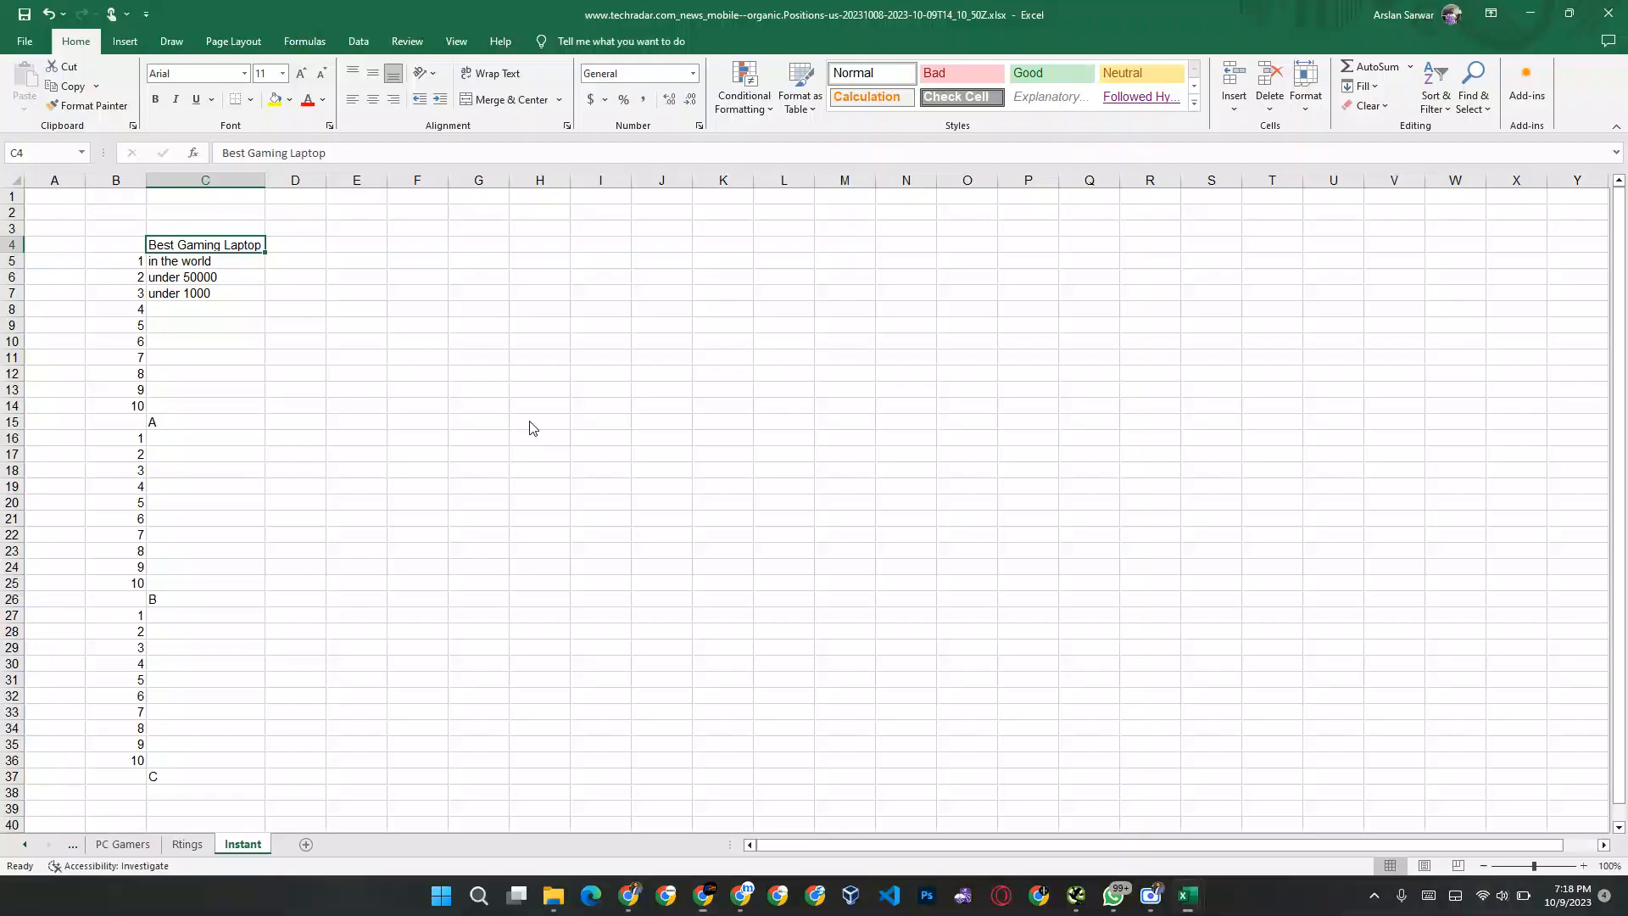
pyautogui.click(483, 234)
pyautogui.write('Related Searches')
pyautogui.press('Return')
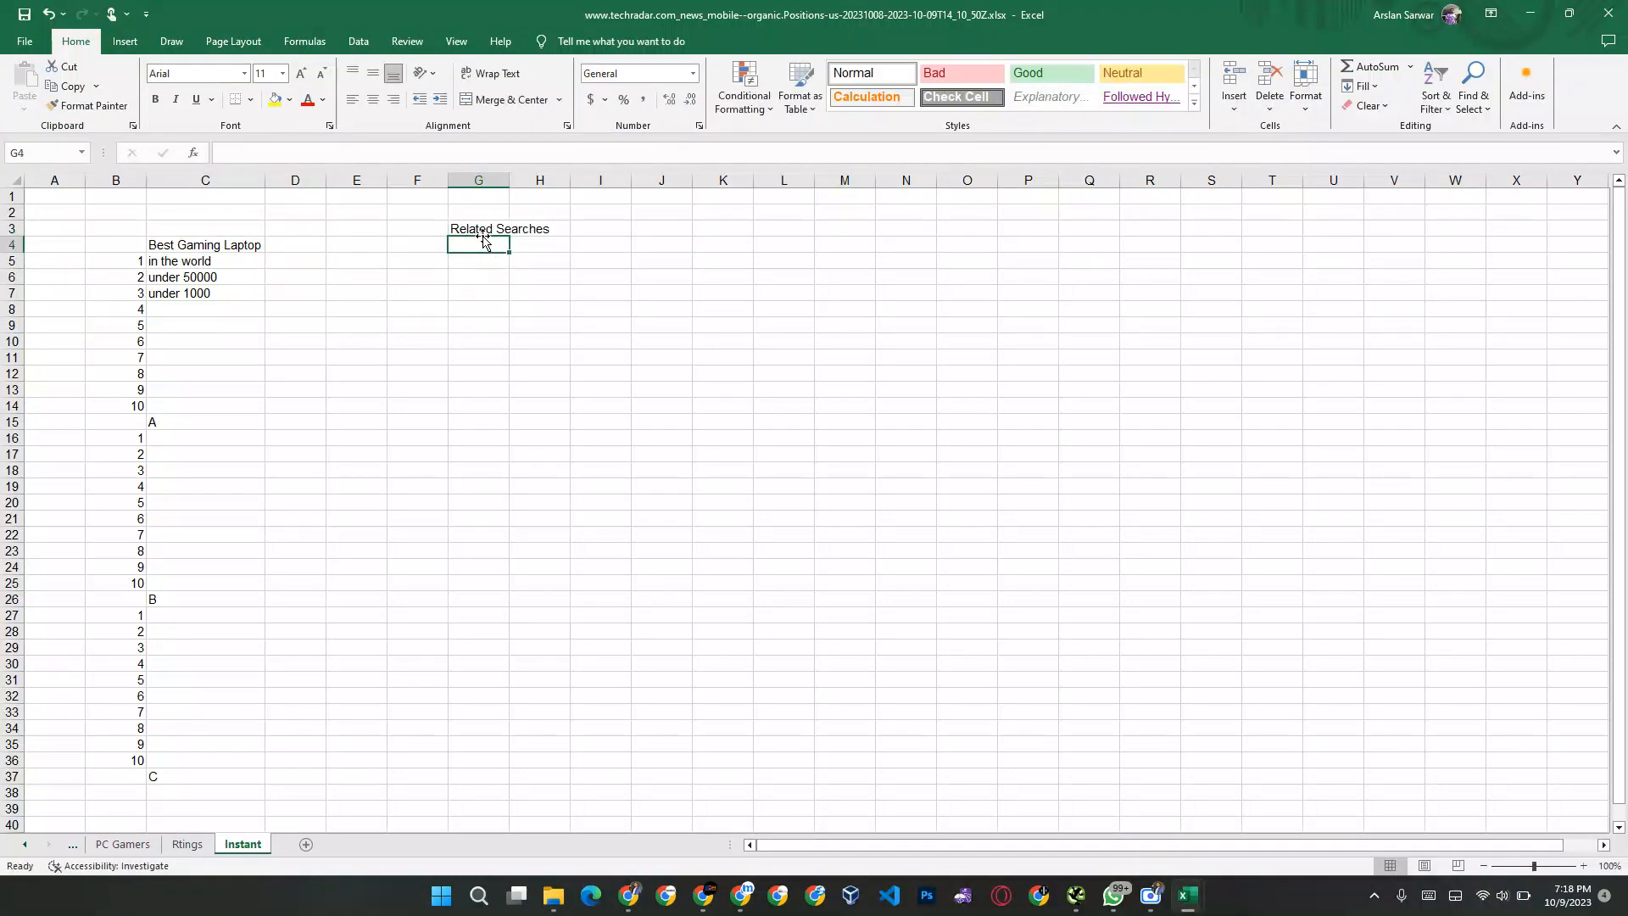
# Step: Recheck Google's related searches and enter "Best gaming laptops in 2023" in cell G4 below the heading
pyautogui.hotkey('alt', 'Tab')
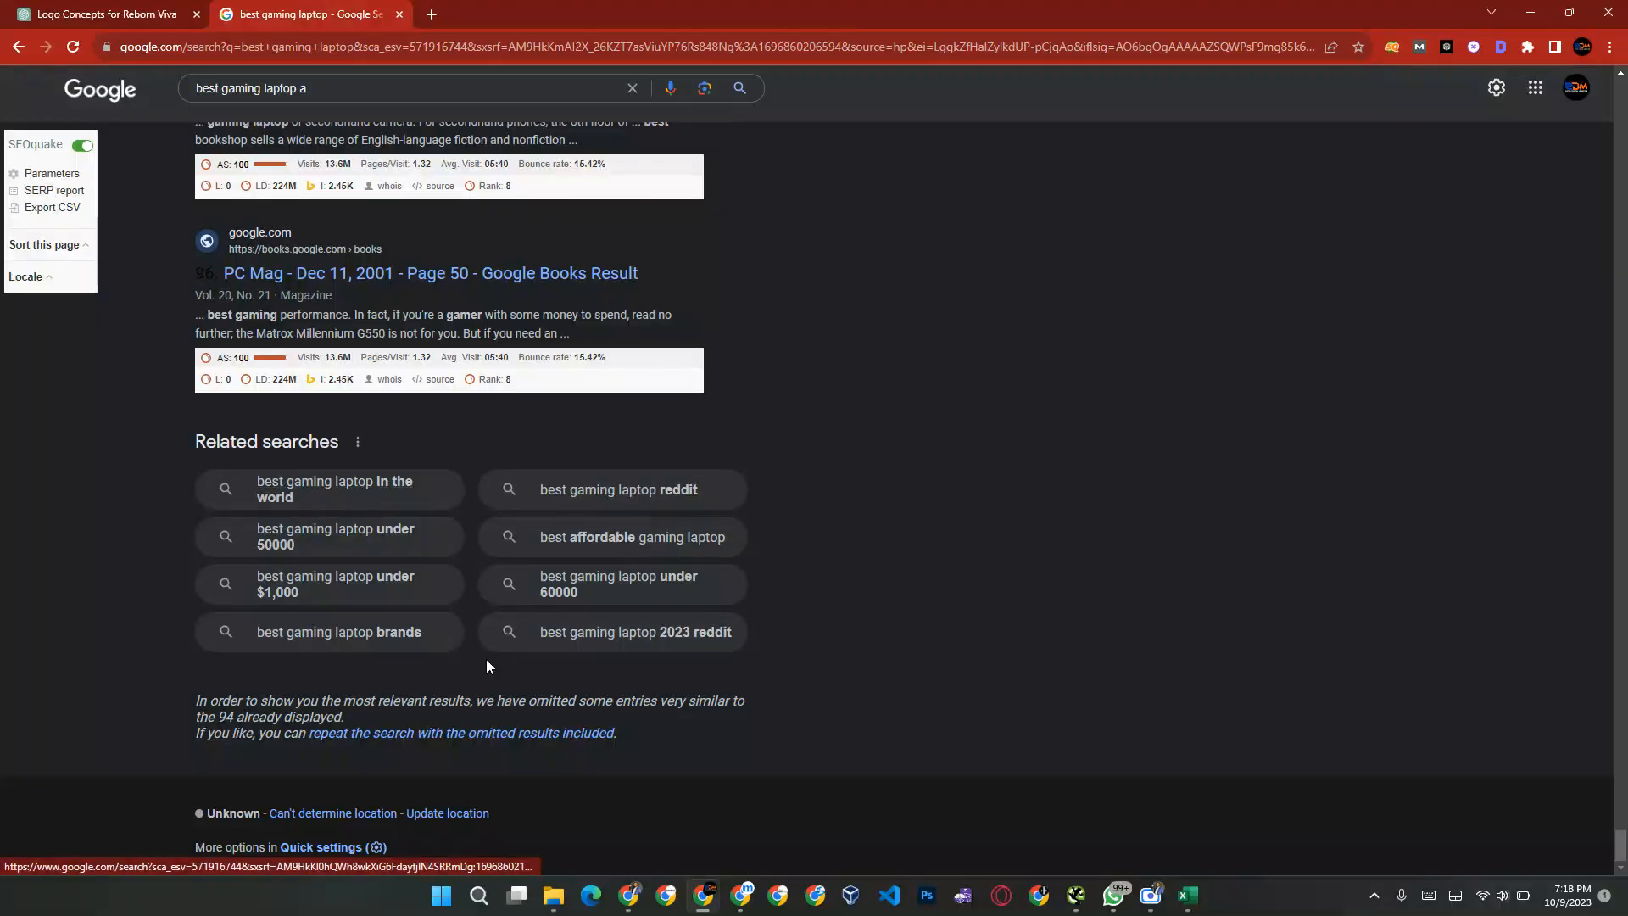
pyautogui.hotkey('alt', 'Tab')
pyautogui.write('Be')
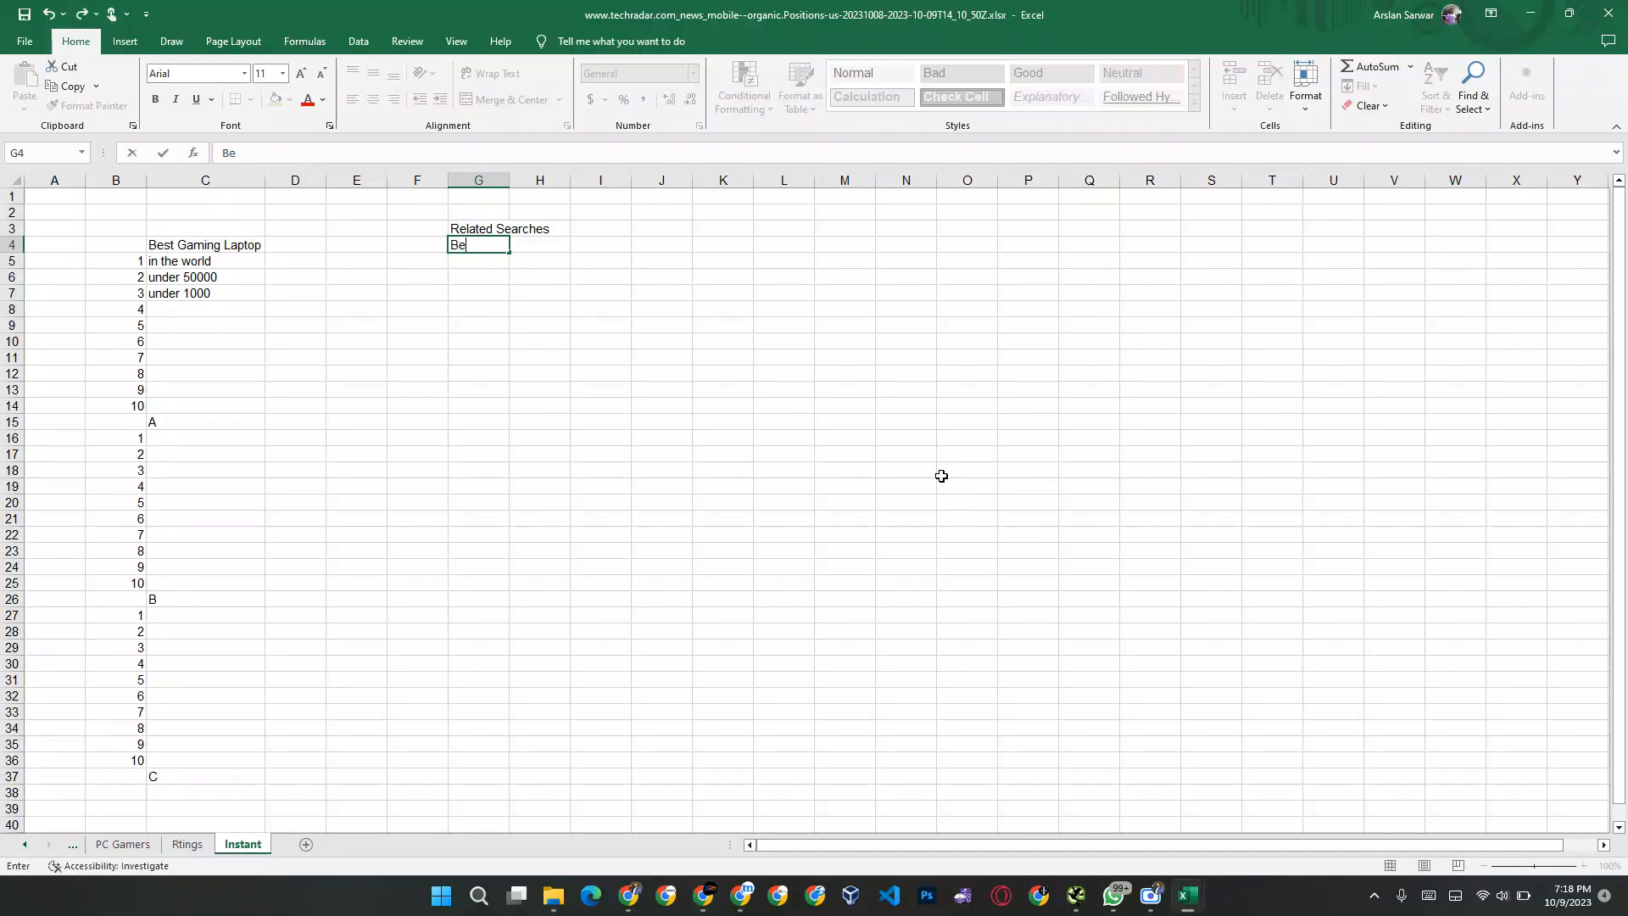
pyautogui.write('st gaming lapto')
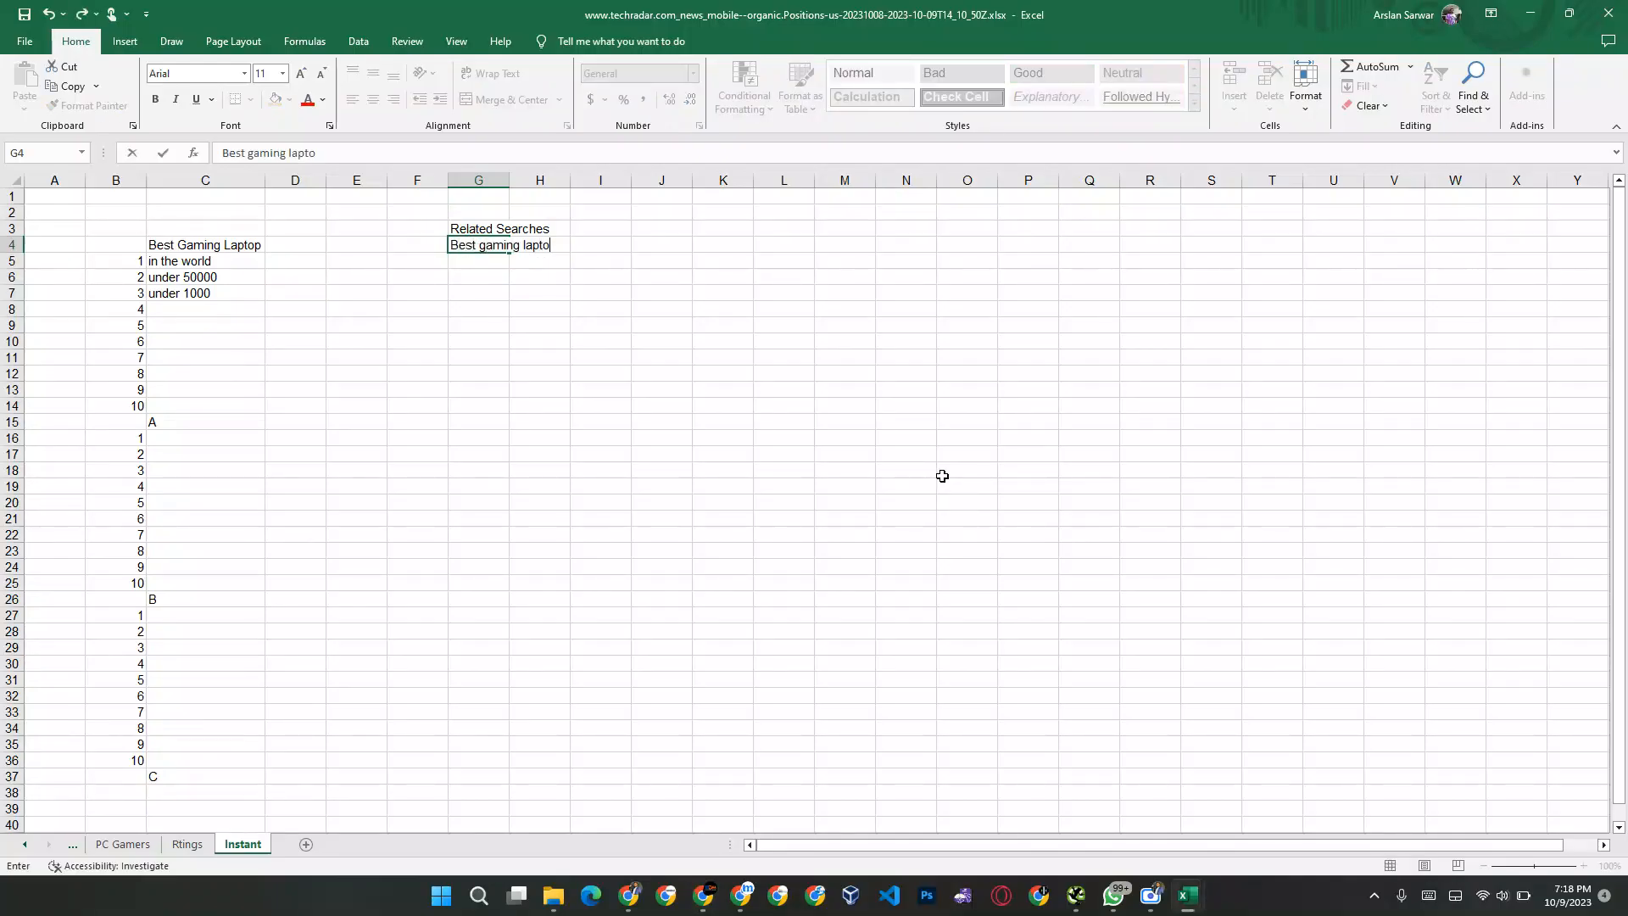
pyautogui.write('ps in 2023')
pyautogui.press('Return')
# Step: In Chrome, open the related searches for reddit, in the world, under 50000, under $1,000, brands and under 60000 in separate tabs
pyautogui.hotkey('alt', 'Tab')
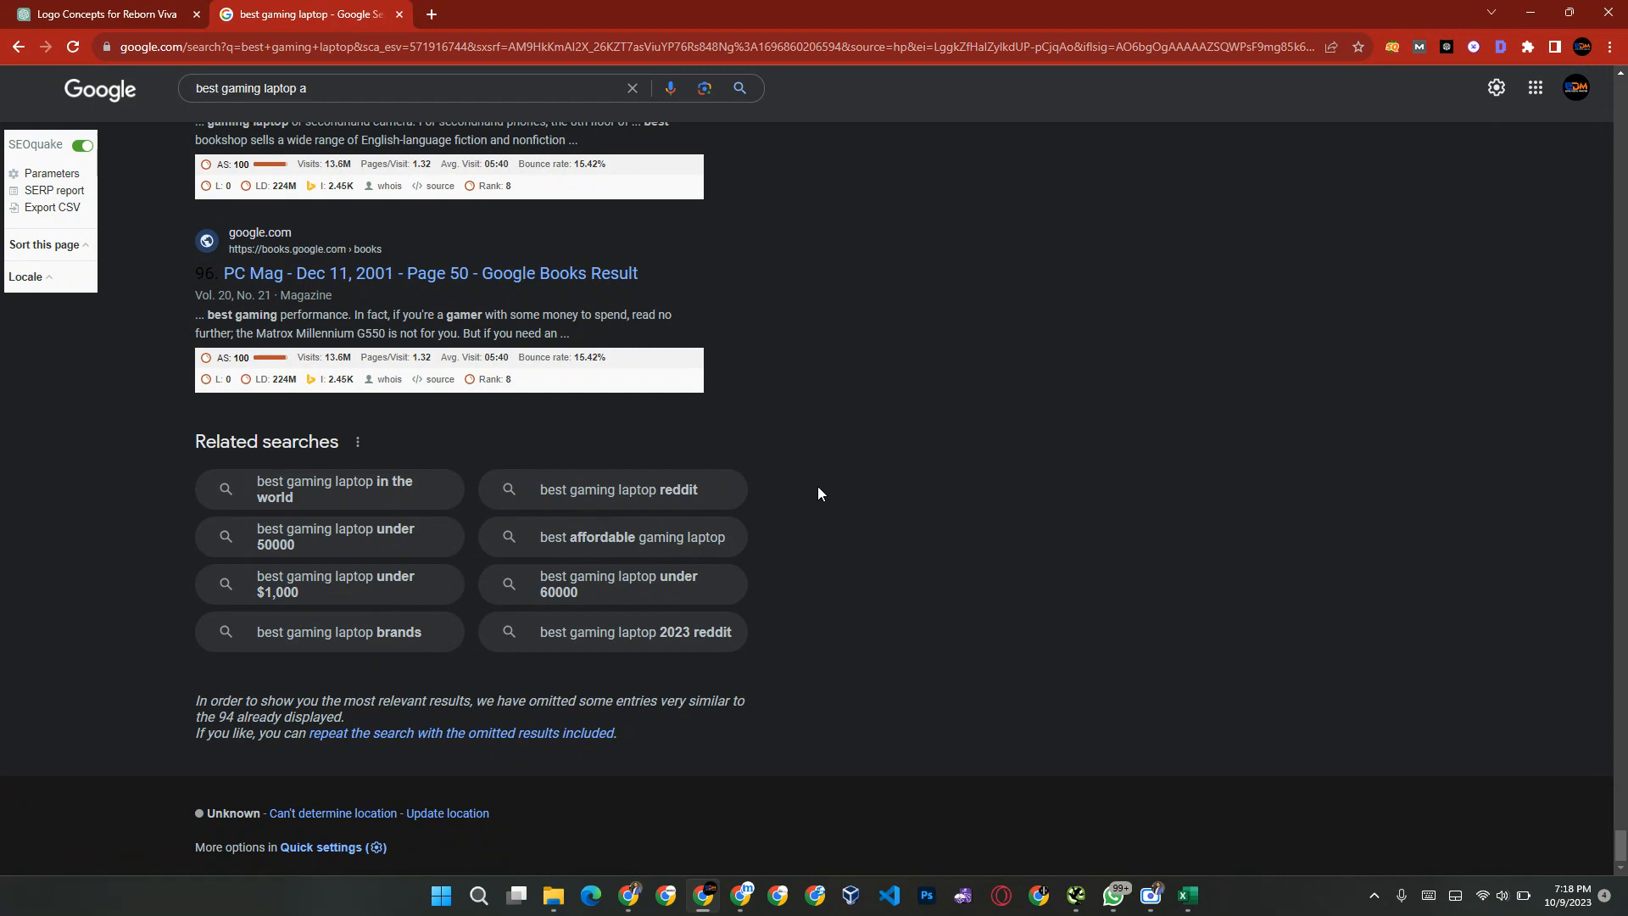
pyautogui.keyDown('ctrl'); pyautogui.click(606, 504); pyautogui.keyUp('ctrl')
pyautogui.keyDown('ctrl'); pyautogui.click(343, 543); pyautogui.keyUp('ctrl')
pyautogui.keyDown('ctrl'); pyautogui.click(343, 543); pyautogui.keyUp('ctrl')
pyautogui.keyDown('ctrl'); pyautogui.click(341, 581); pyautogui.keyUp('ctrl')
pyautogui.keyDown('ctrl'); pyautogui.click(328, 629); pyautogui.keyUp('ctrl')
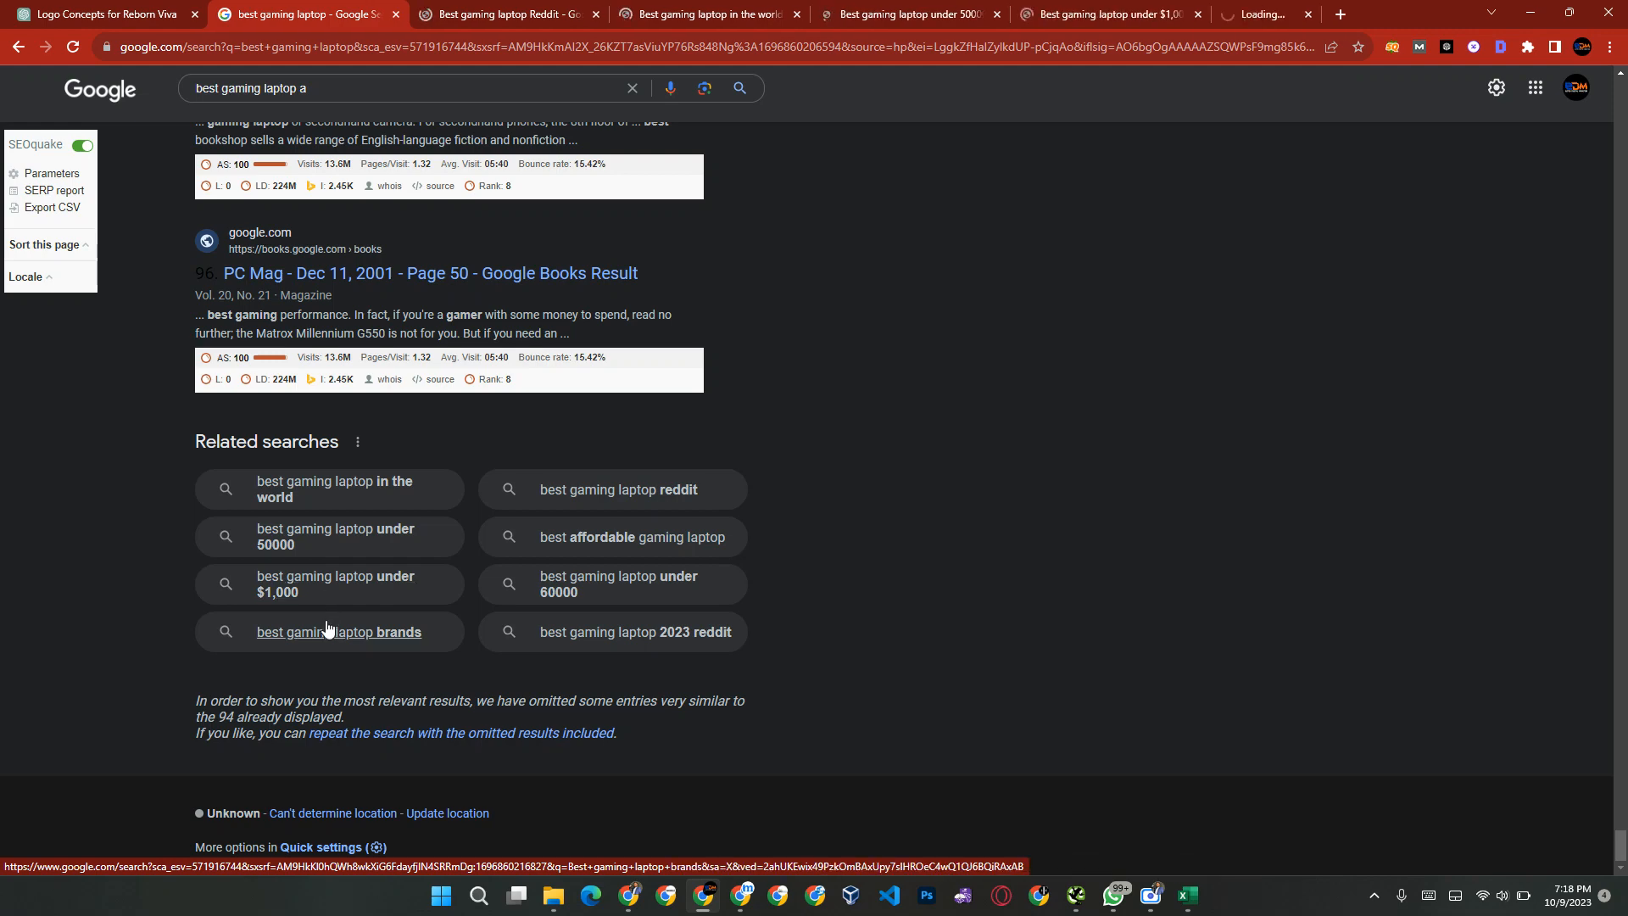
pyautogui.keyDown('ctrl'); pyautogui.click(555, 585); pyautogui.keyUp('ctrl')
# Step: Examine the related searches at the end of the "Best gaming laptop Reddit" results, then return to the Instant sheet in Excel
pyautogui.click(441, 13)
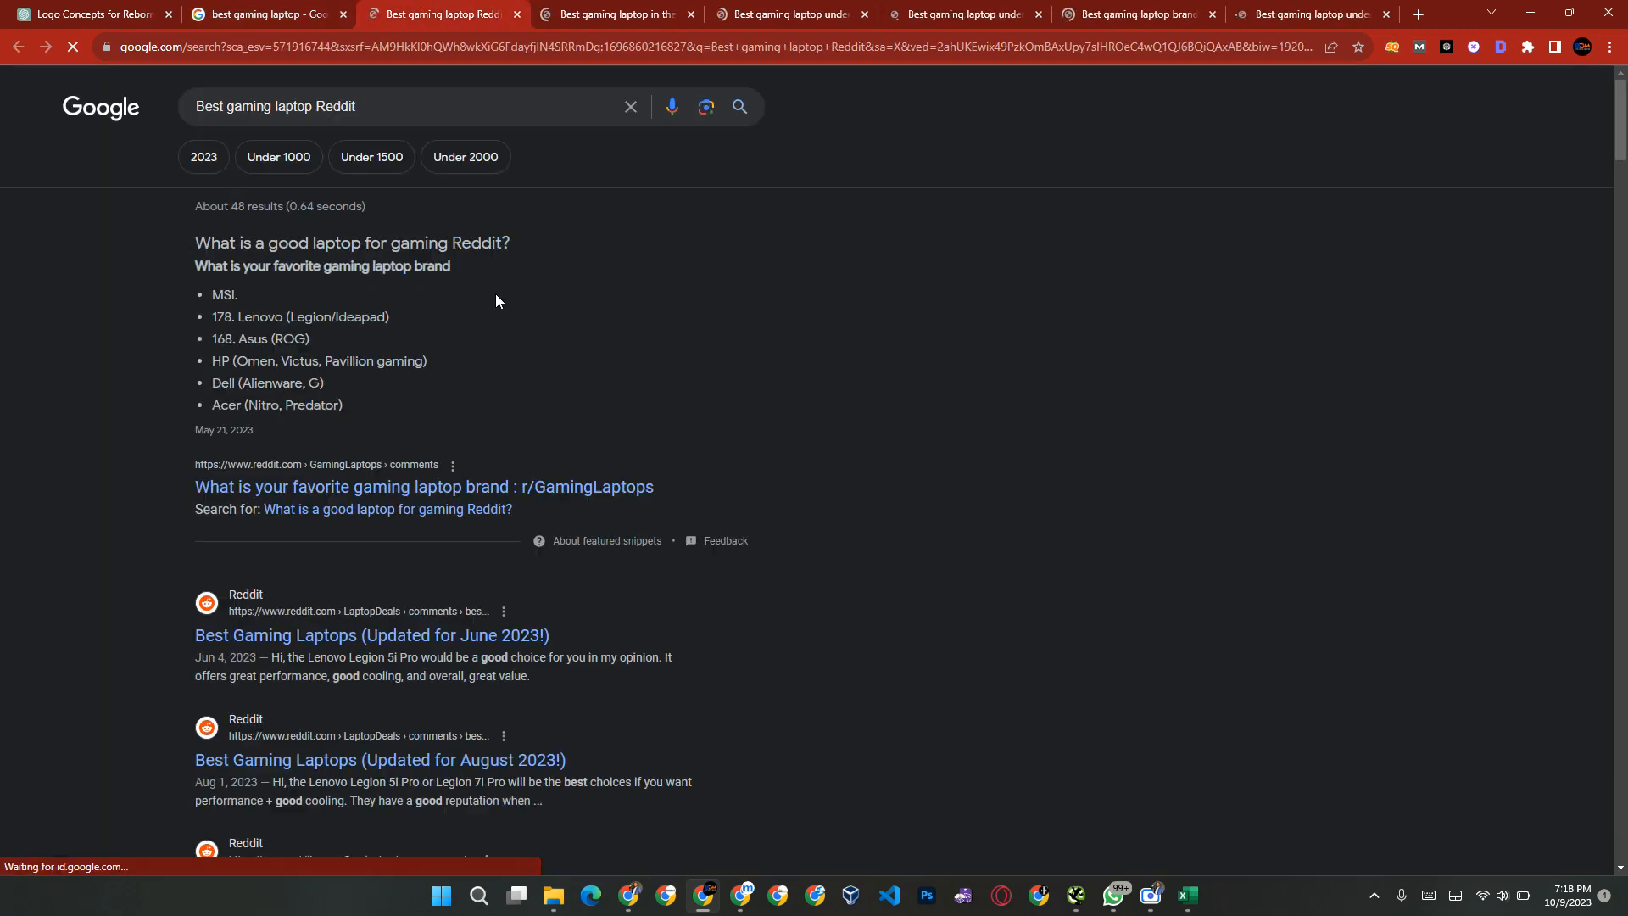
pyautogui.scroll(-20, 997, 367)
pyautogui.scroll(-15, 997, 367)
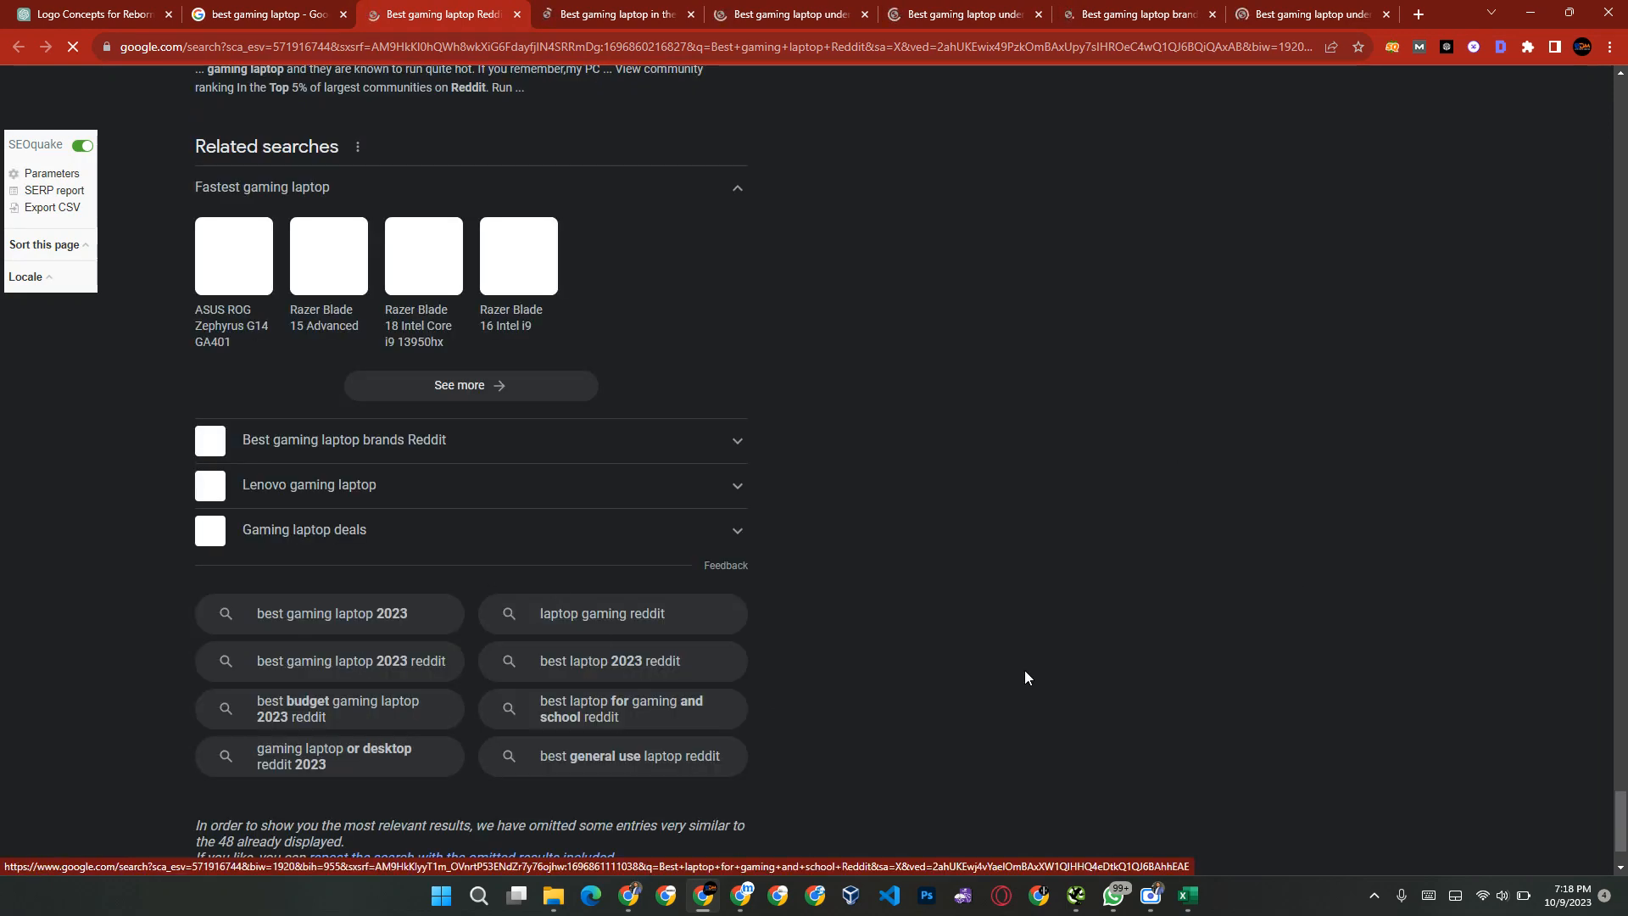
pyautogui.hotkey('alt', 'Tab')
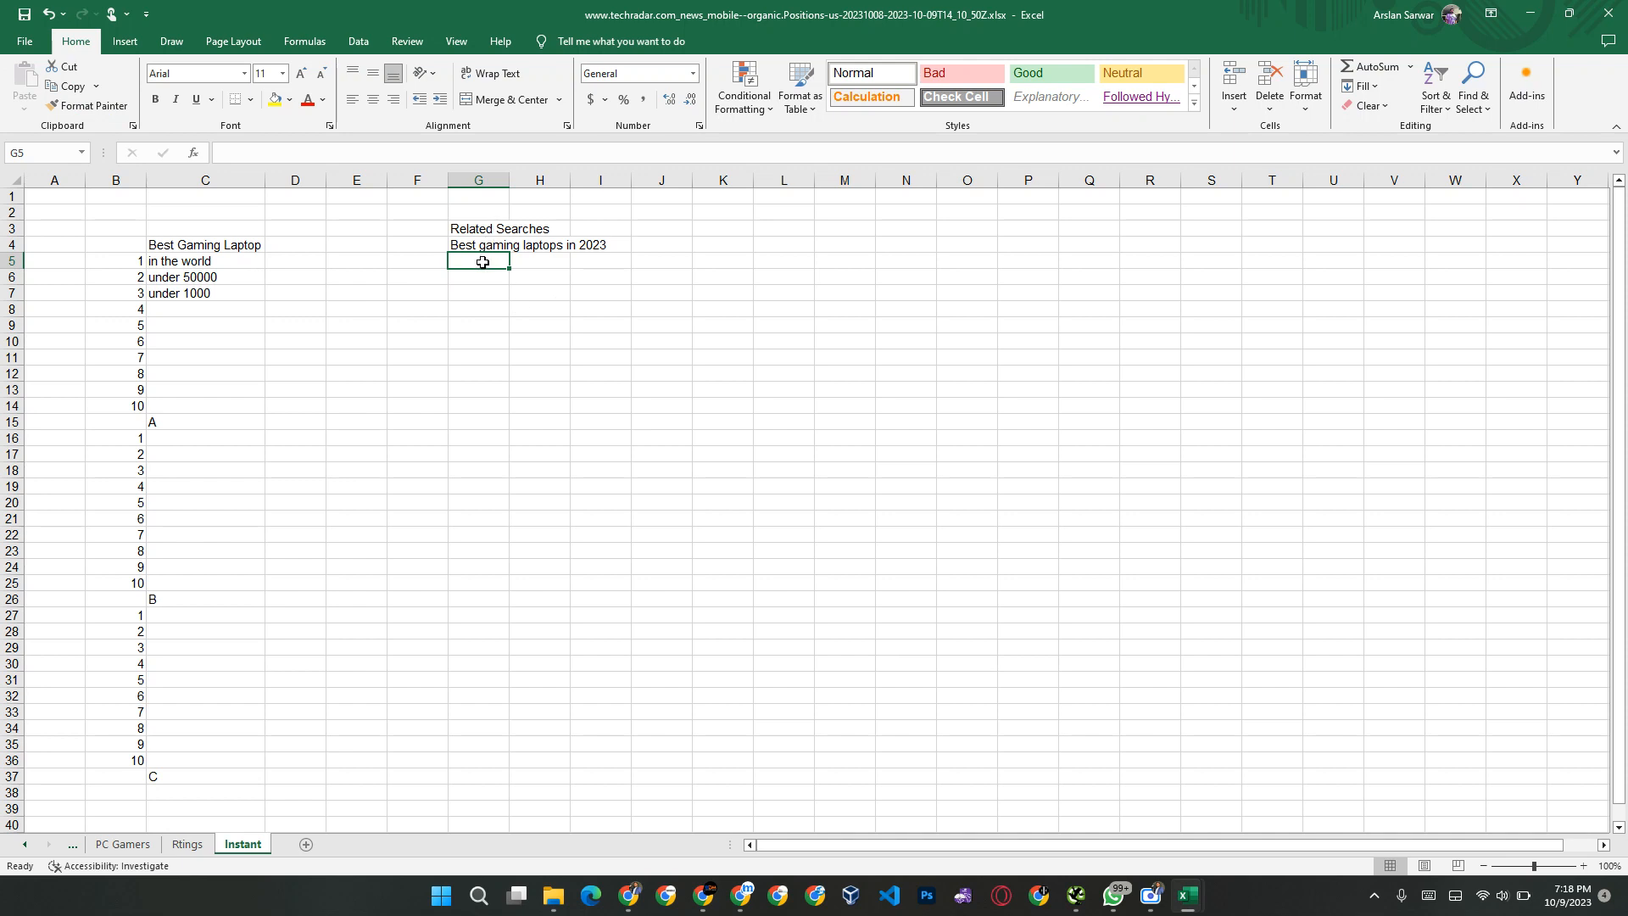
pyautogui.click(469, 502)
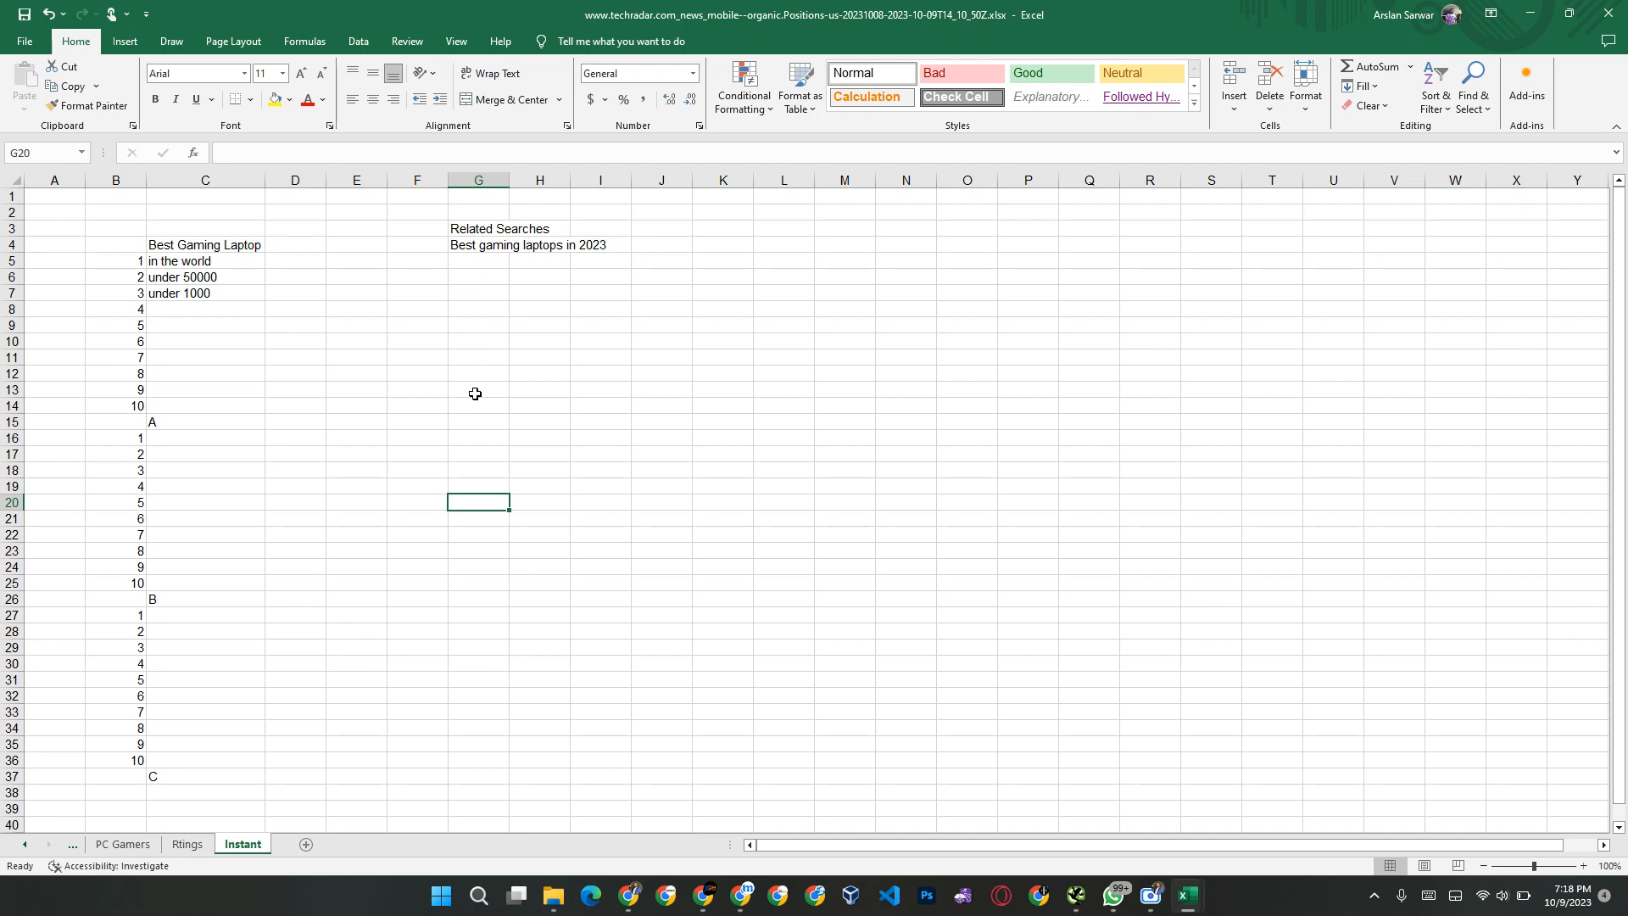
pyautogui.moveTo(476, 233); pyautogui.dragTo(474, 245)
pyautogui.click(475, 246)
pyautogui.press('Down')
pyautogui.press('Down')
pyautogui.press('Down')
pyautogui.press('Down')
pyautogui.press('Down')
pyautogui.press('Down')
pyautogui.press('Down')
pyautogui.press('Down')
pyautogui.press('Down')
pyautogui.press('Down')
pyautogui.press('Down')
pyautogui.press('Down')
pyautogui.press('Down')
pyautogui.press('Down')
pyautogui.press('Down')
pyautogui.press('Down')
pyautogui.press('Down')
pyautogui.press('Down')
pyautogui.press('Down')
pyautogui.press('Down')
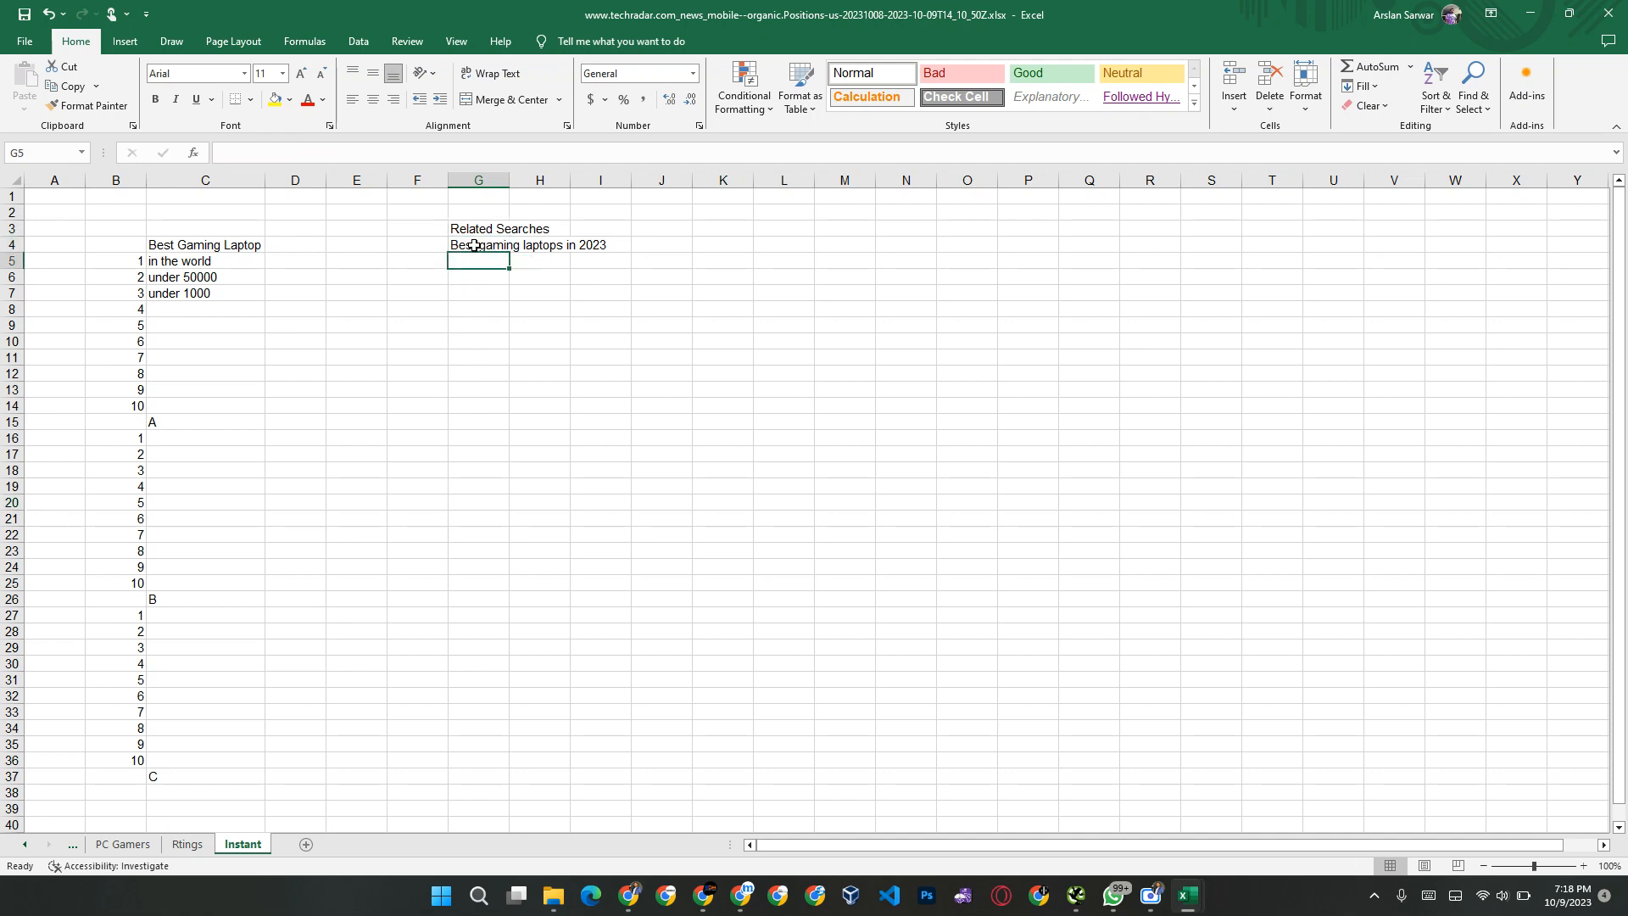
pyautogui.press('Up')
pyautogui.press('Up')
pyautogui.press('Up')
pyautogui.press('Up')
pyautogui.press('Up')
pyautogui.press('Up')
pyautogui.press('Up')
pyautogui.press('Up')
pyautogui.press('Up')
pyautogui.press('Up')
pyautogui.press('Up')
pyautogui.press('Up')
pyautogui.press('Up')
pyautogui.press('Up')
pyautogui.press('Up')
pyautogui.press('Up')
pyautogui.press('Up')
pyautogui.press('Up')
pyautogui.press('Up')
pyautogui.press('Up')
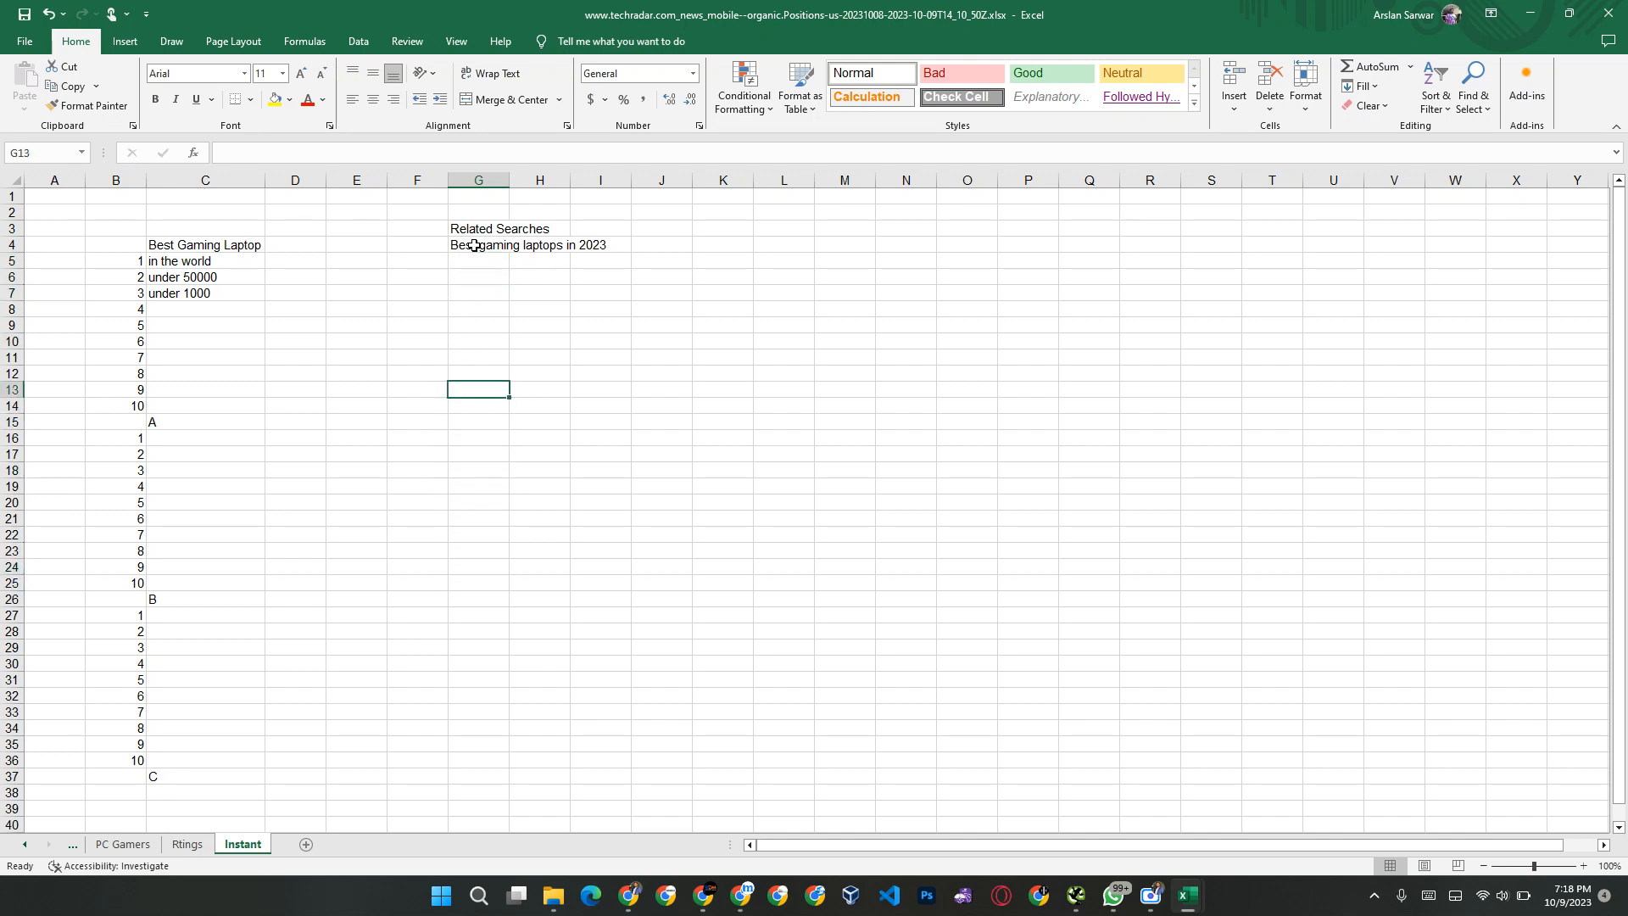
# Step: Enter the heading "People also ask" in cell L3 of the Instant sheet
pyautogui.press('Right')
pyautogui.press('Down')
pyautogui.press('Right')
pyautogui.press('Right')
pyautogui.press('Right')
pyautogui.press('Down')
pyautogui.press('Down')
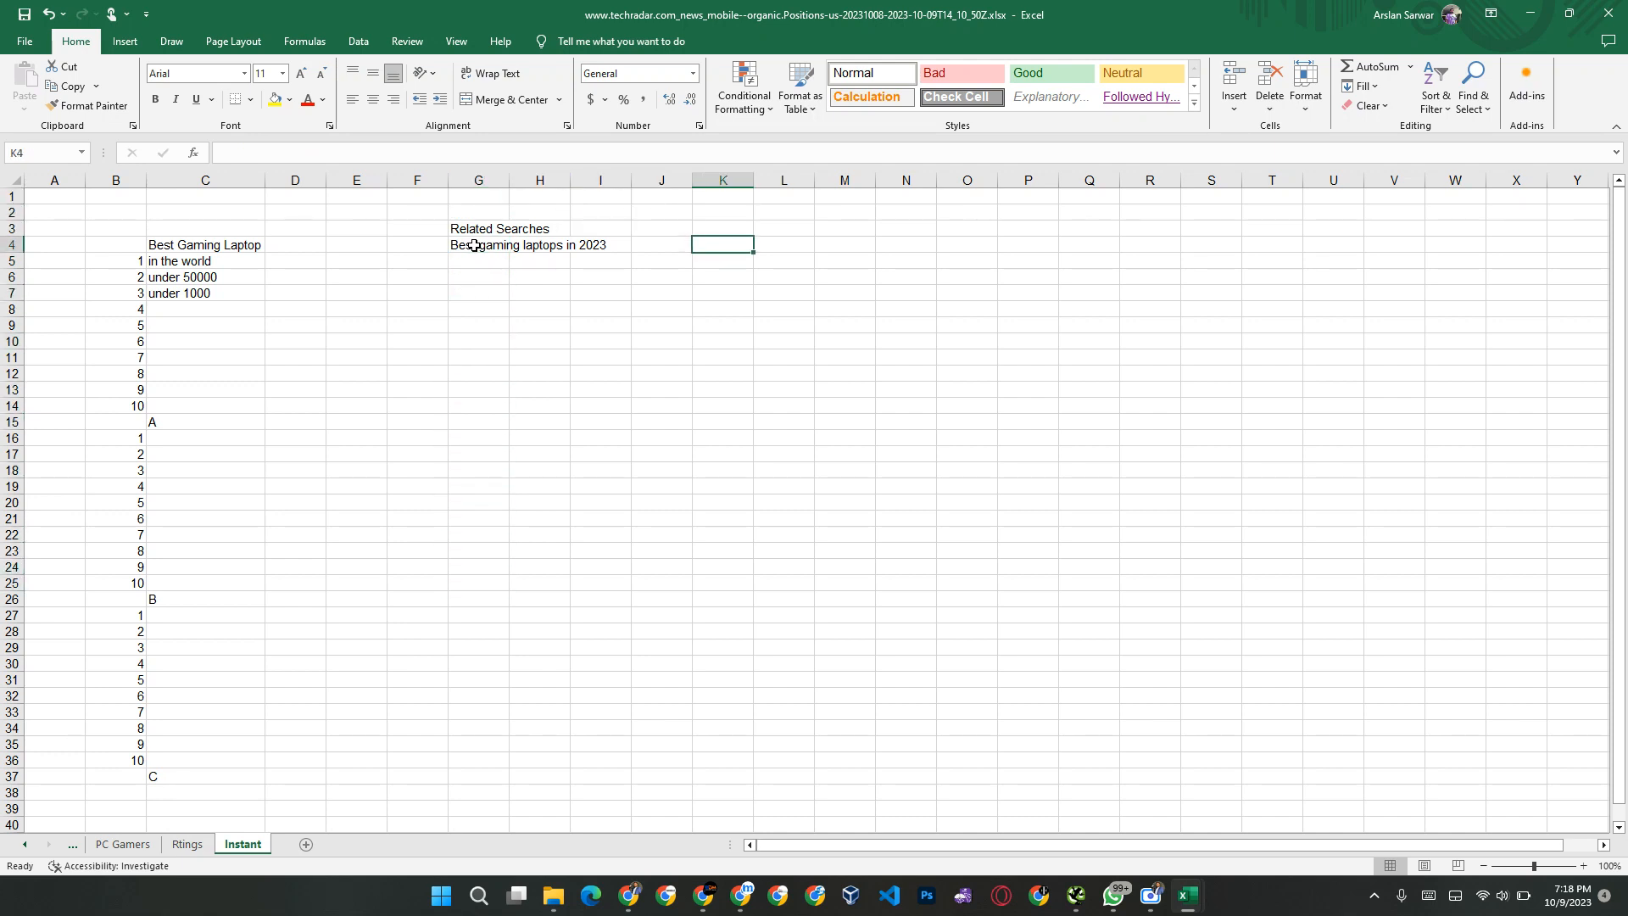
pyautogui.press('Up')
pyautogui.press('Right')
pyautogui.write('Peop')
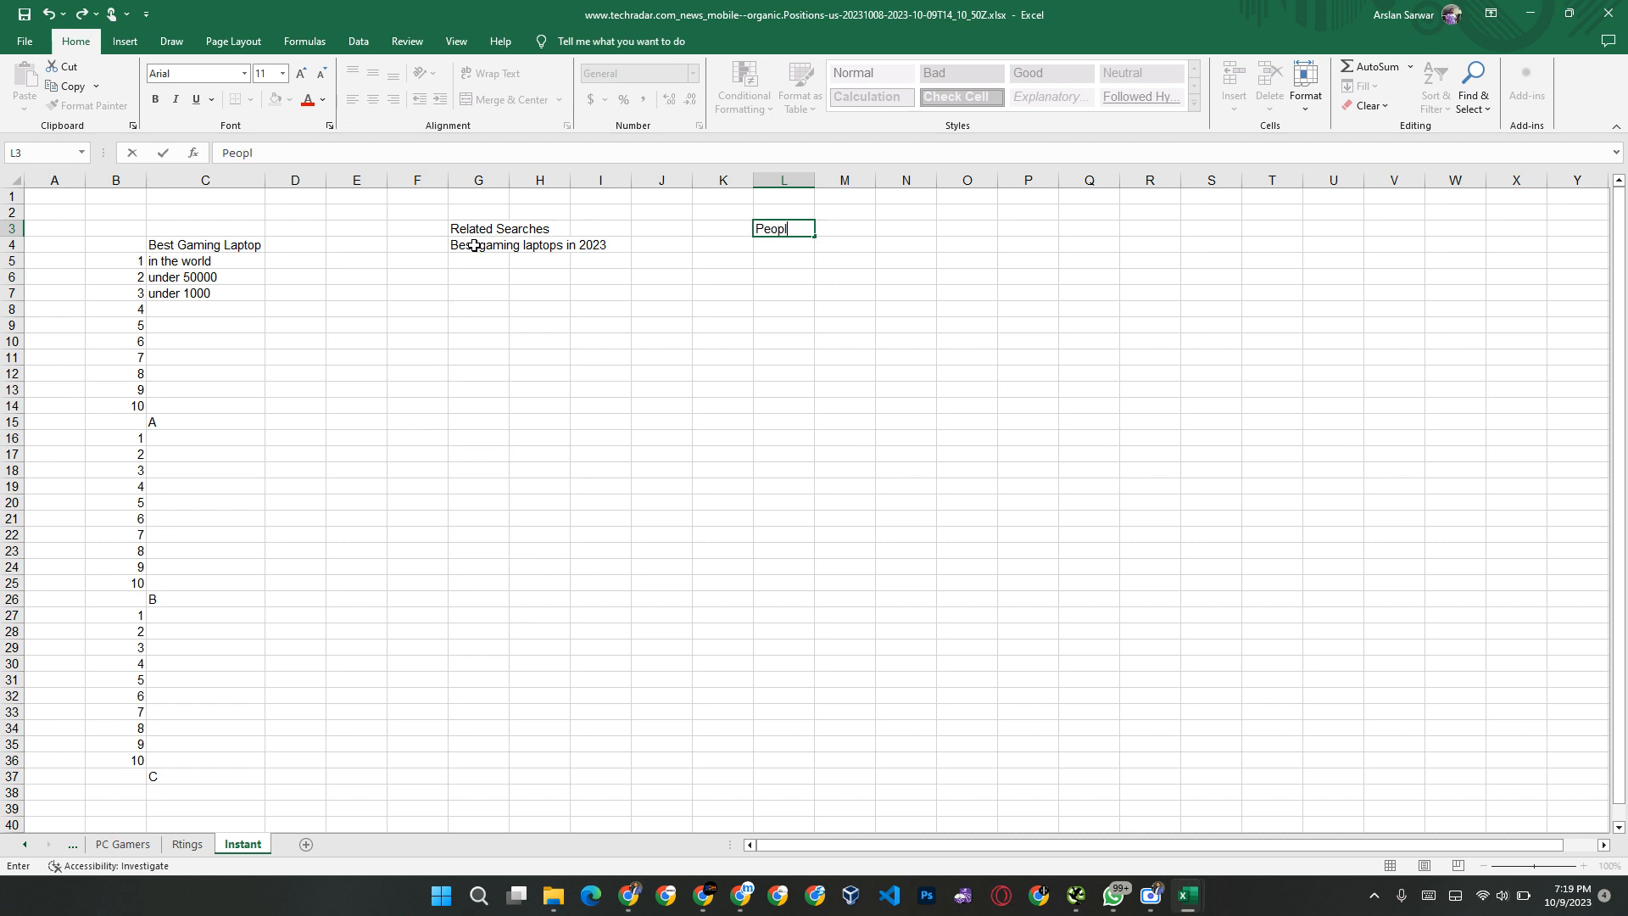
pyautogui.write('le also ask')
pyautogui.press('Return')
# Step: Switch to Chrome and close all the related-search tabs, from the Reddit one through under 60000, keeping the original "best gaming laptop" results
pyautogui.hotkey('alt', 'Tab')
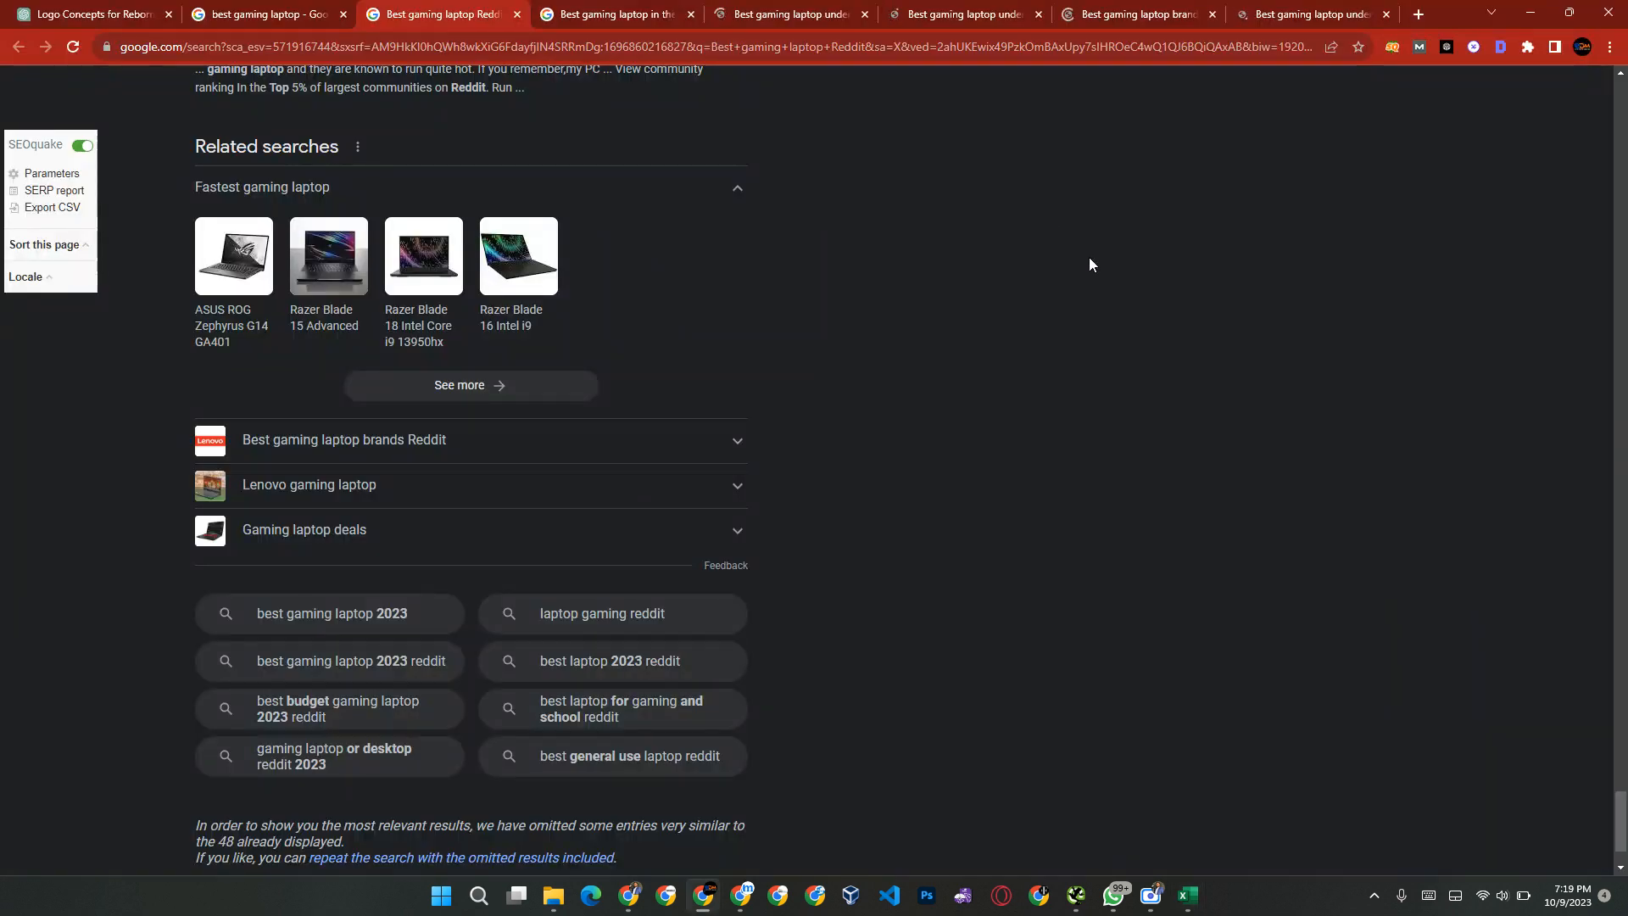
pyautogui.hotkey('ctrl', 'w')
pyautogui.hotkey('ctrl', 'w')
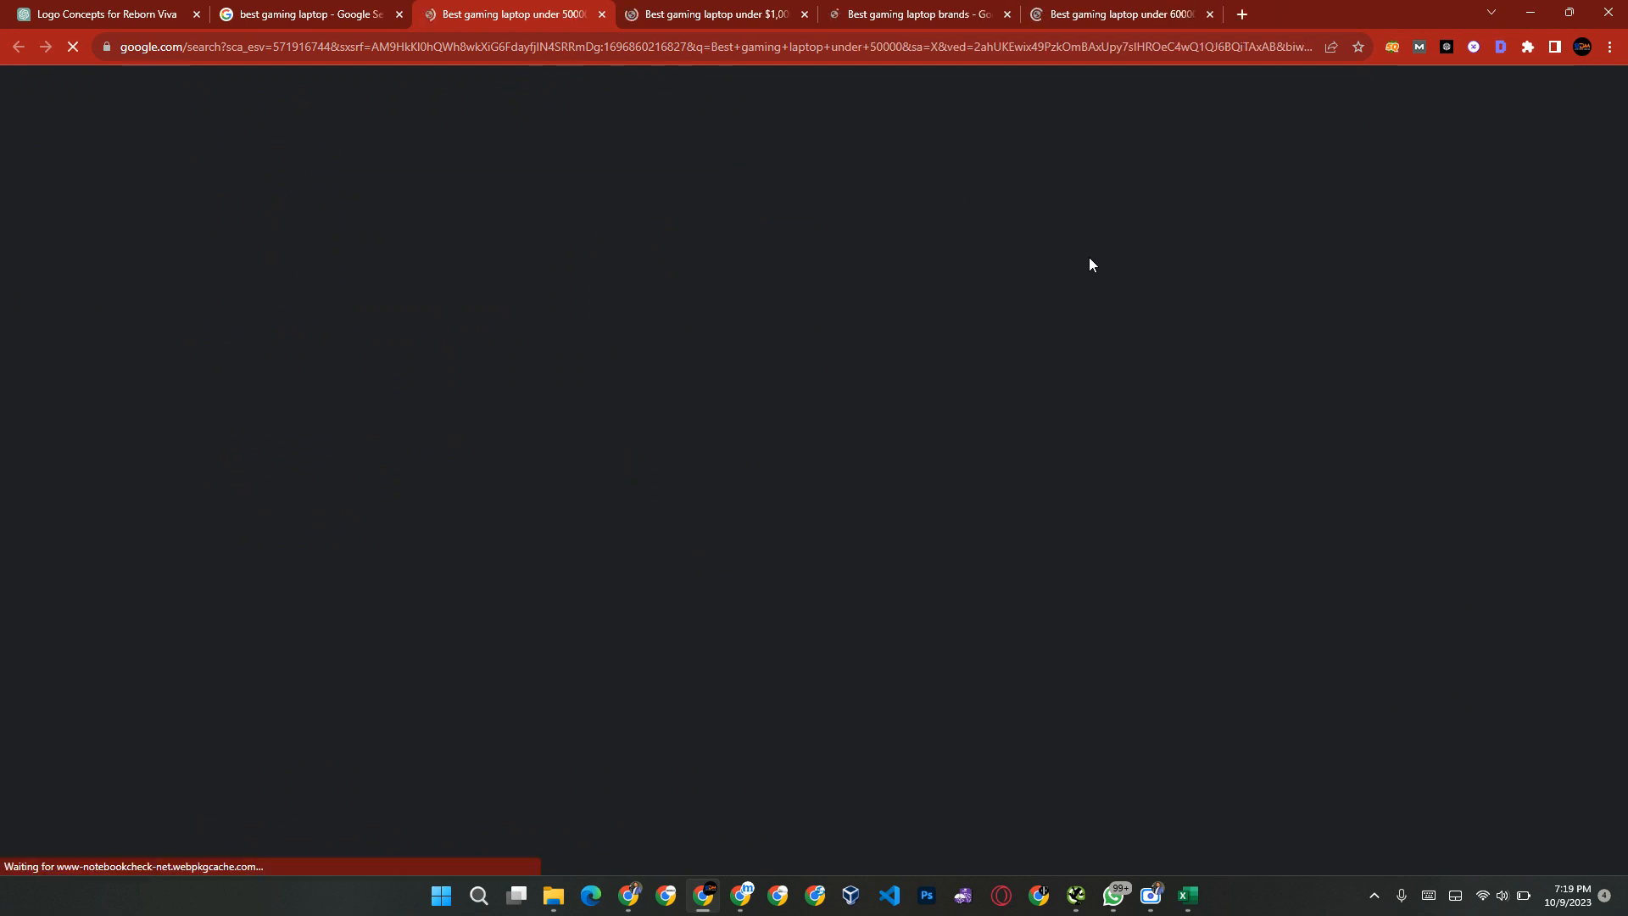
pyautogui.hotkey('ctrl', 'w')
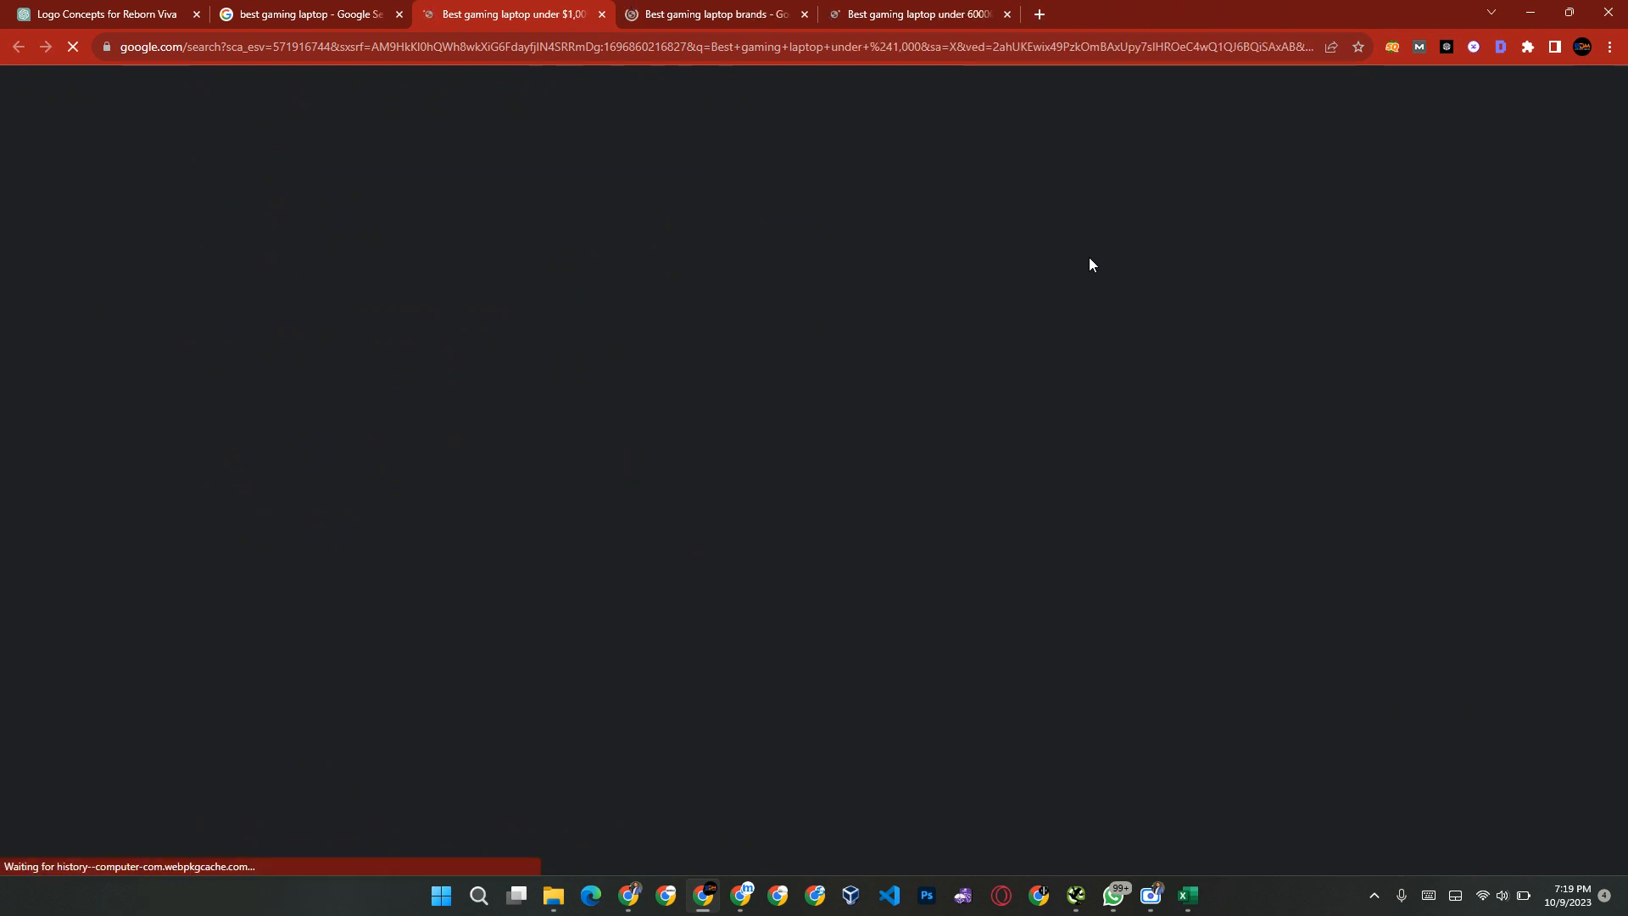
pyautogui.hotkey('ctrl', 'w')
pyautogui.hotkey('ctrl', 'Tab')
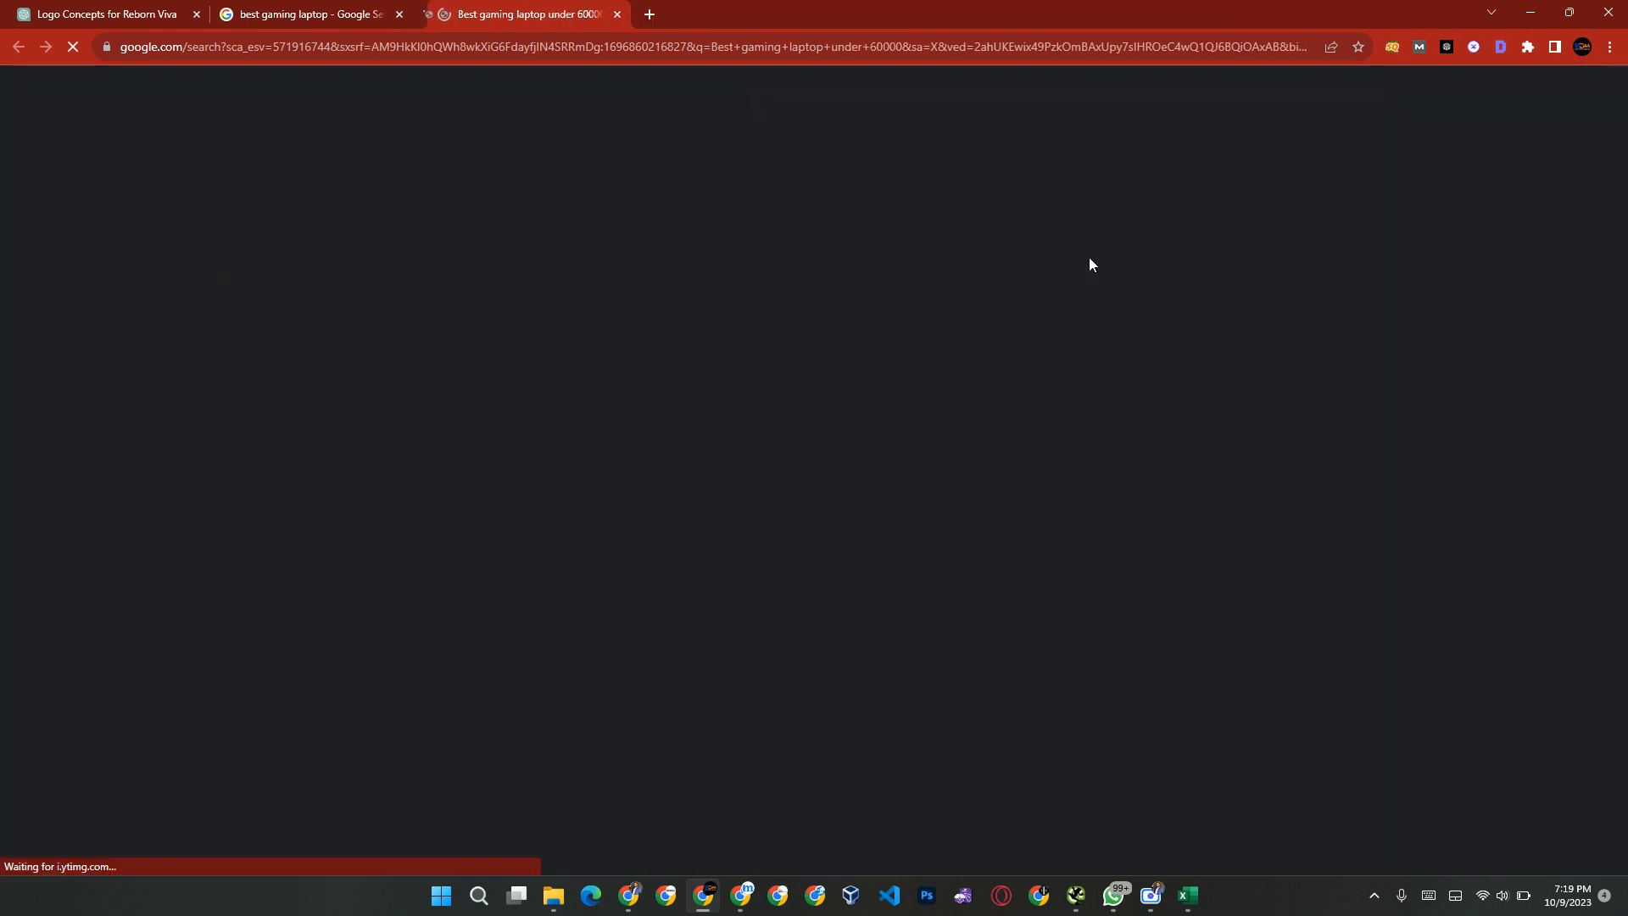
pyautogui.hotkey('ctrl', 'w')
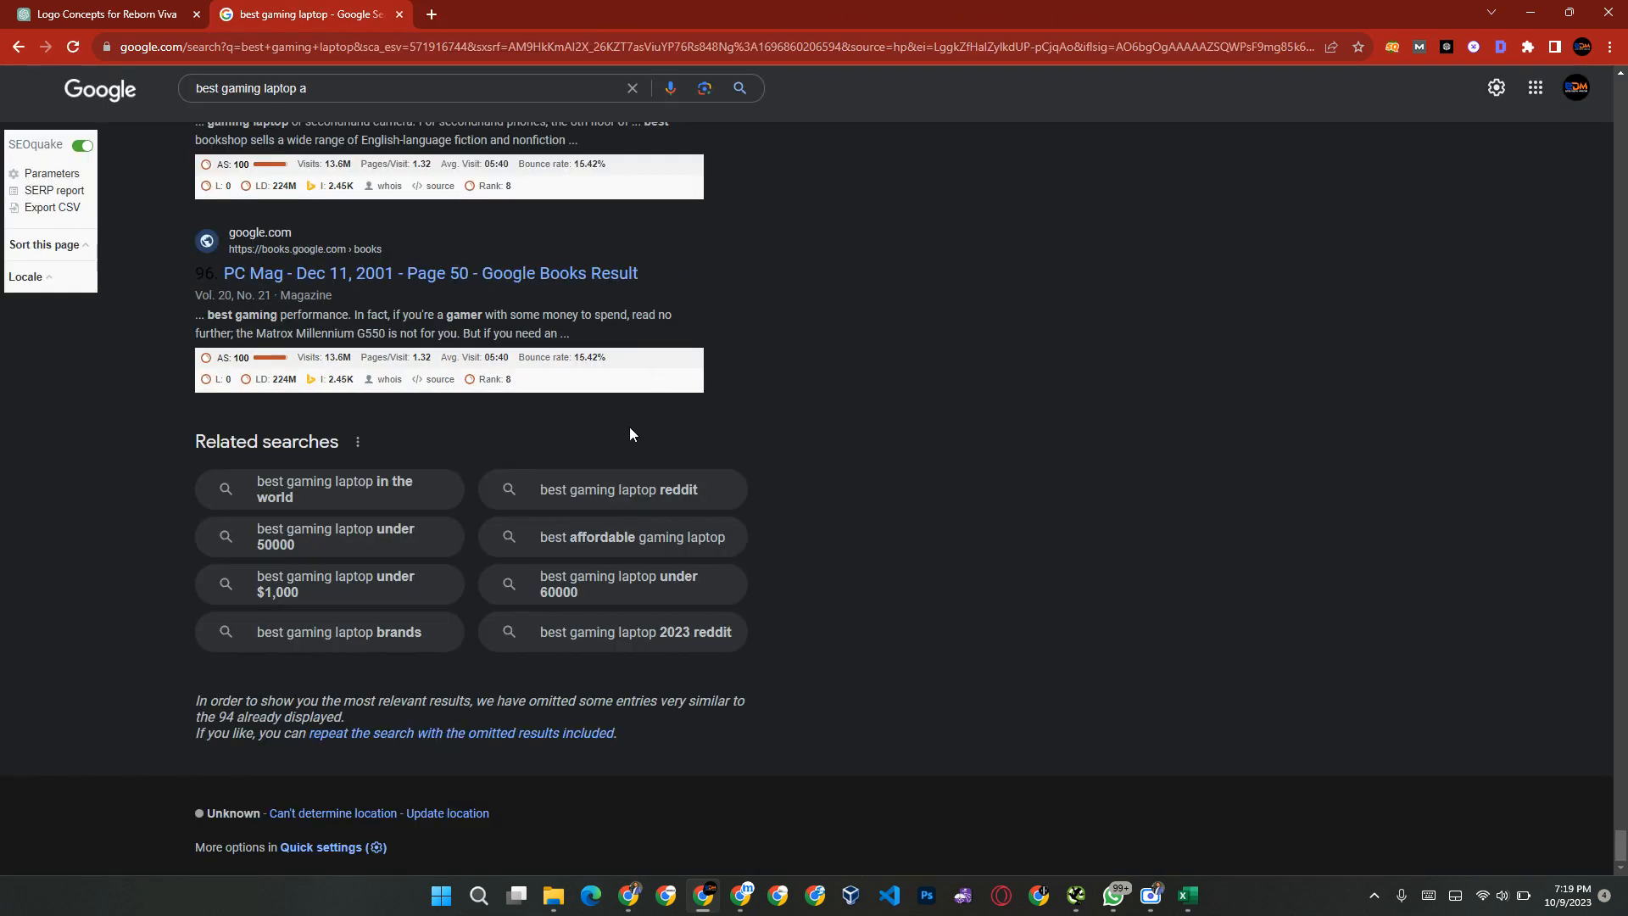
# Step: Examine the "best gaming laptop" results for question sections, including the gaming laptop buying guide and People also ask
pyautogui.scroll(20, 842, 397)
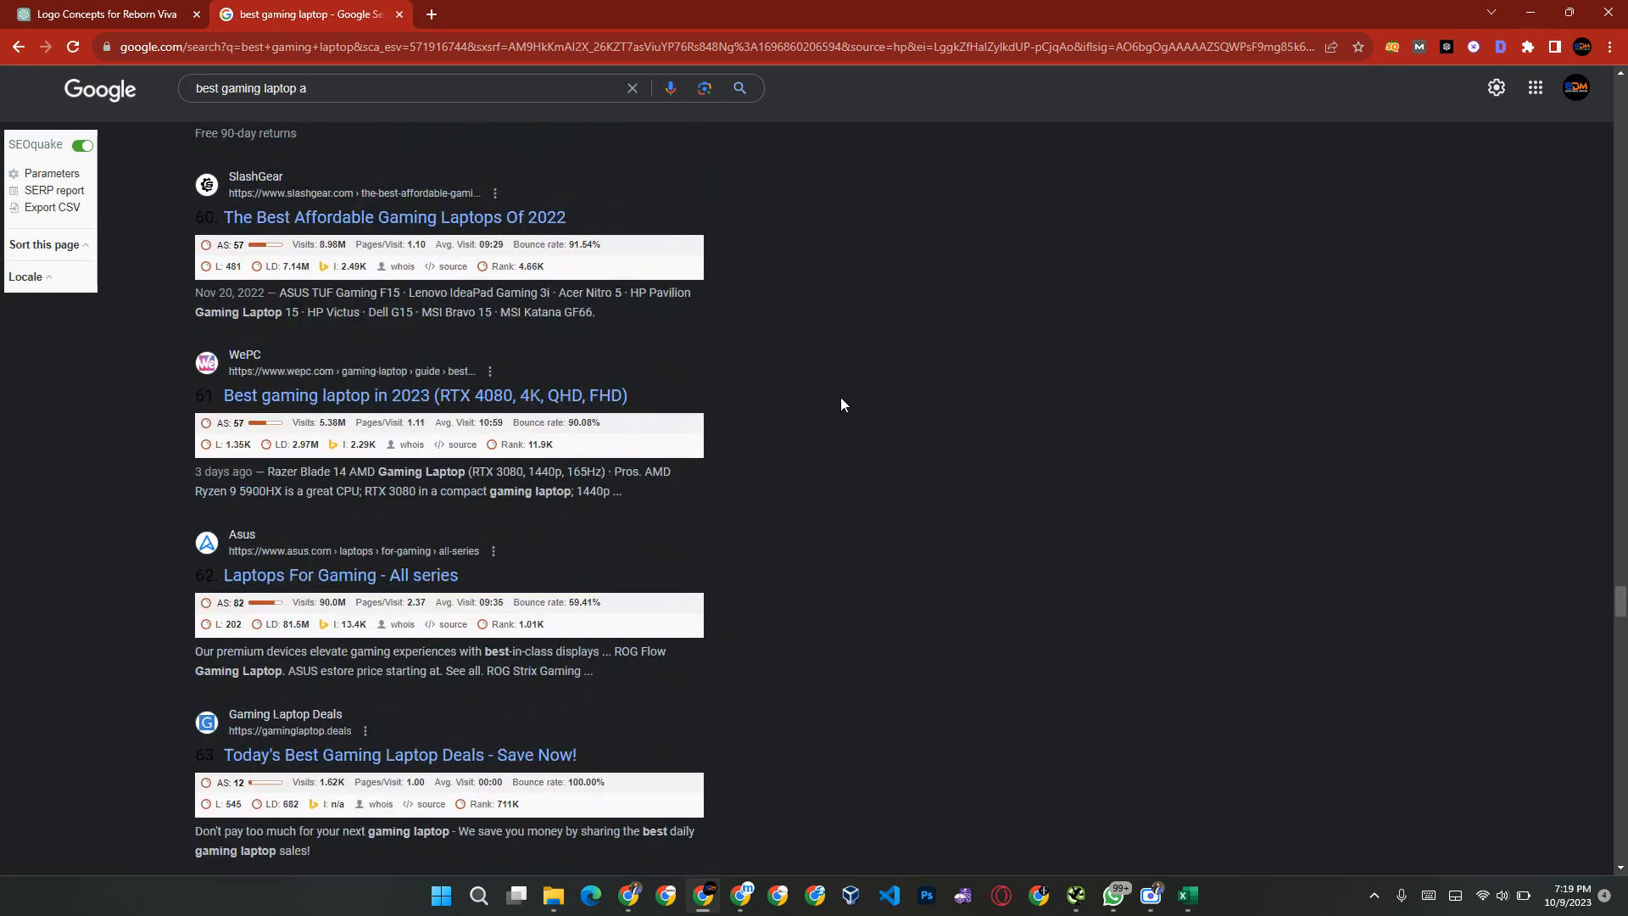
pyautogui.scroll(20, 841, 398)
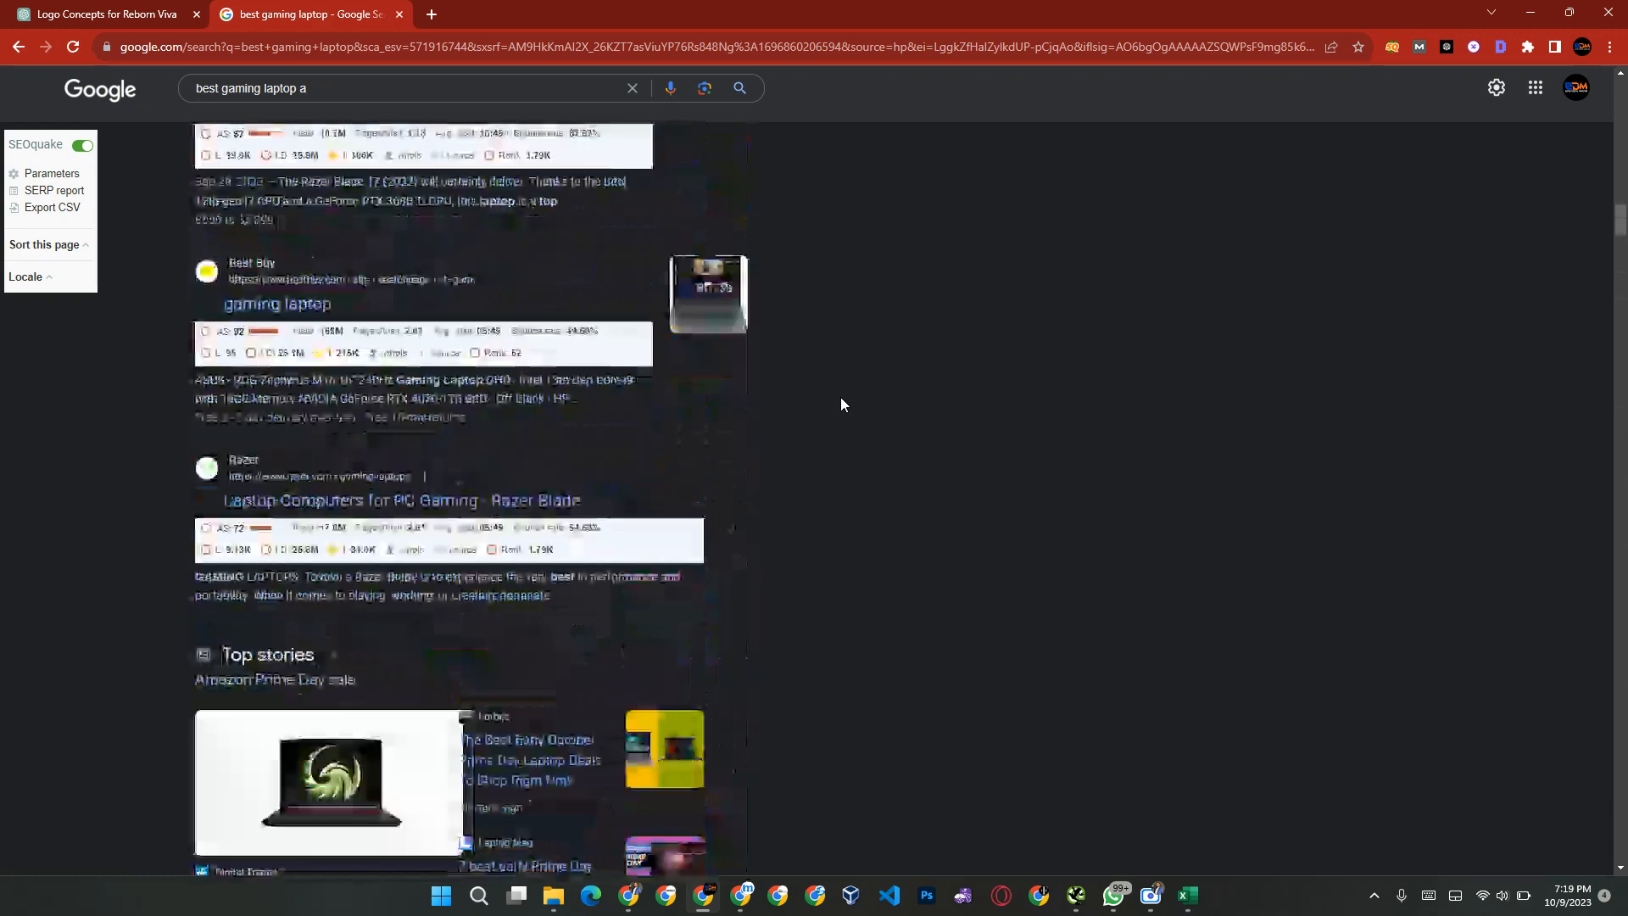
pyautogui.scroll(-3, 841, 398)
pyautogui.scroll(15, 842, 398)
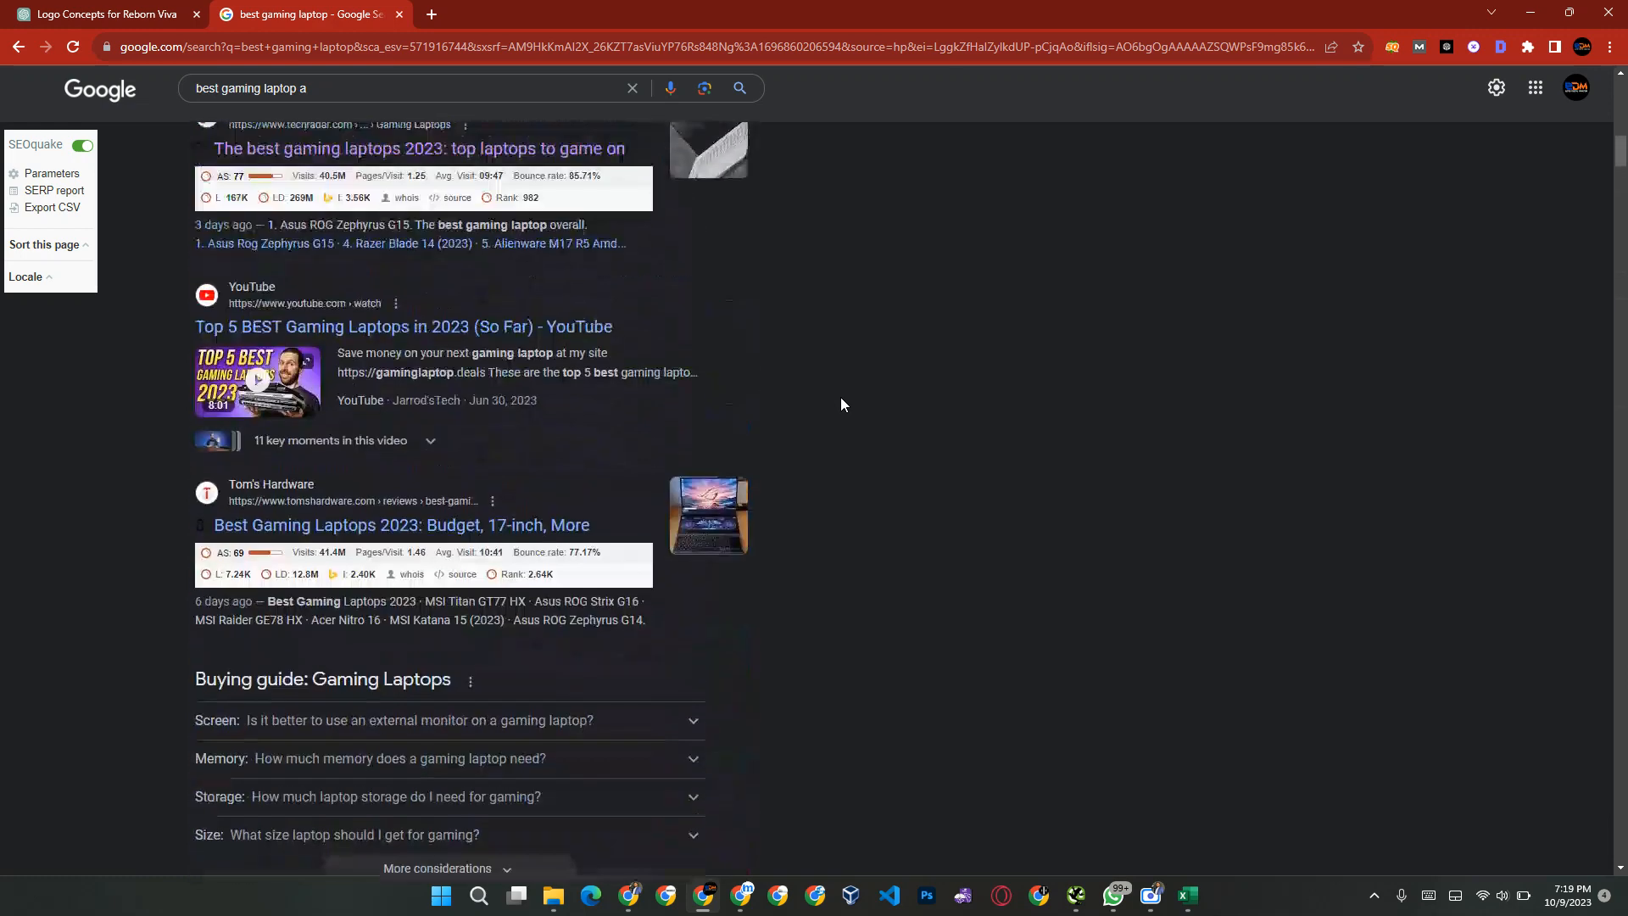
pyautogui.scroll(8, 841, 404)
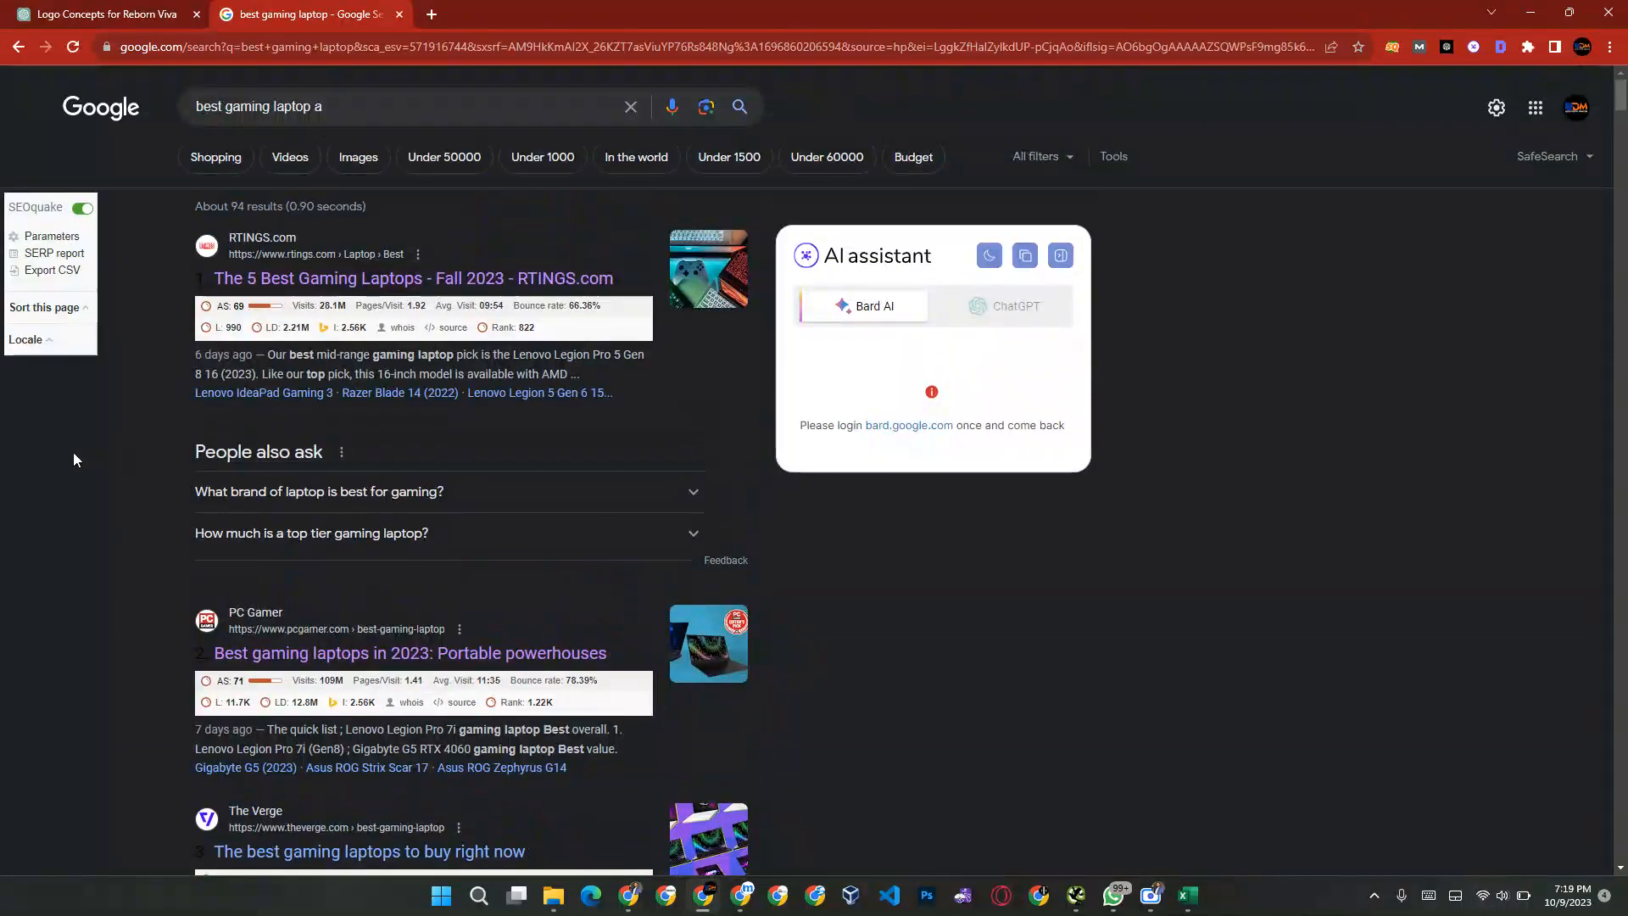
pyautogui.scroll(-20, 342, 479)
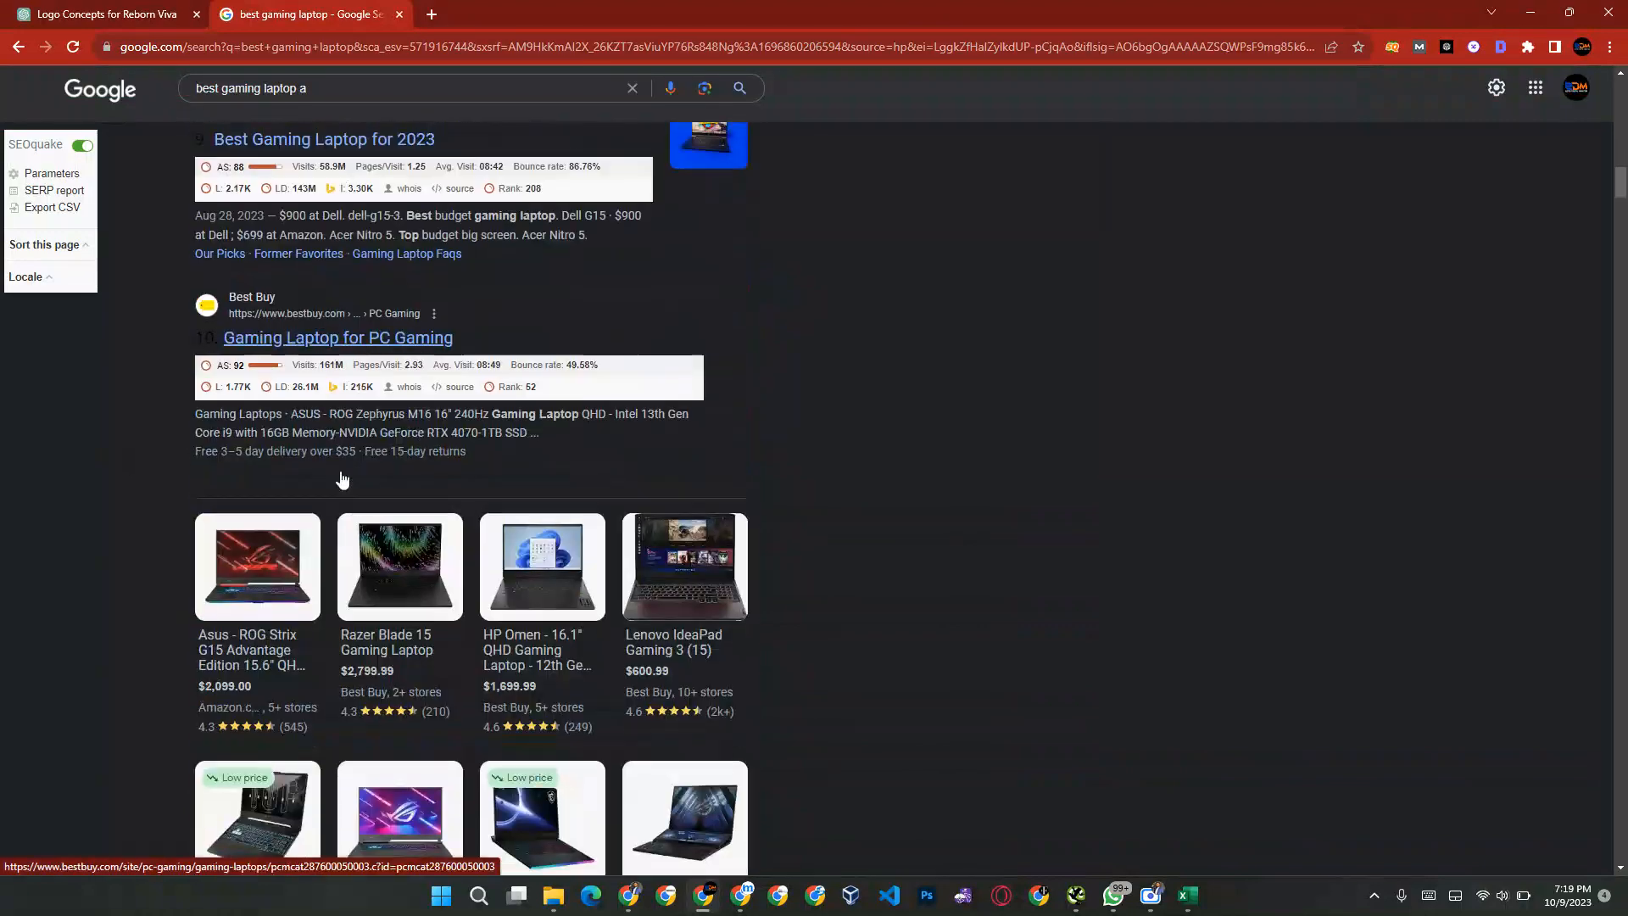
pyautogui.scroll(7, 342, 479)
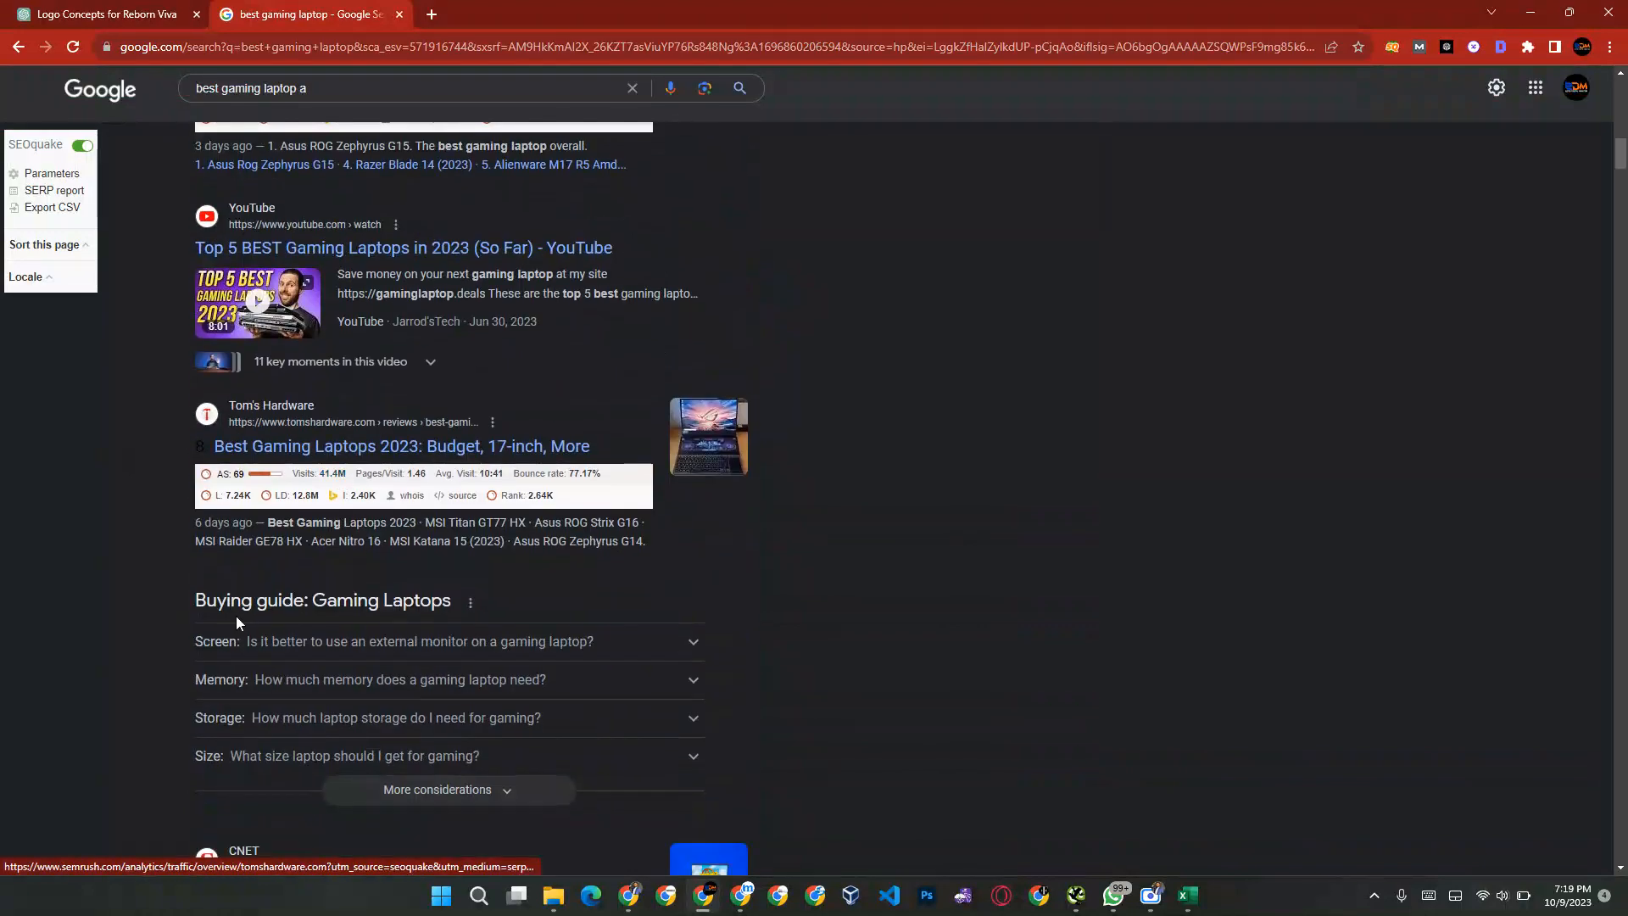
pyautogui.click(487, 640)
pyautogui.scroll(15, 787, 557)
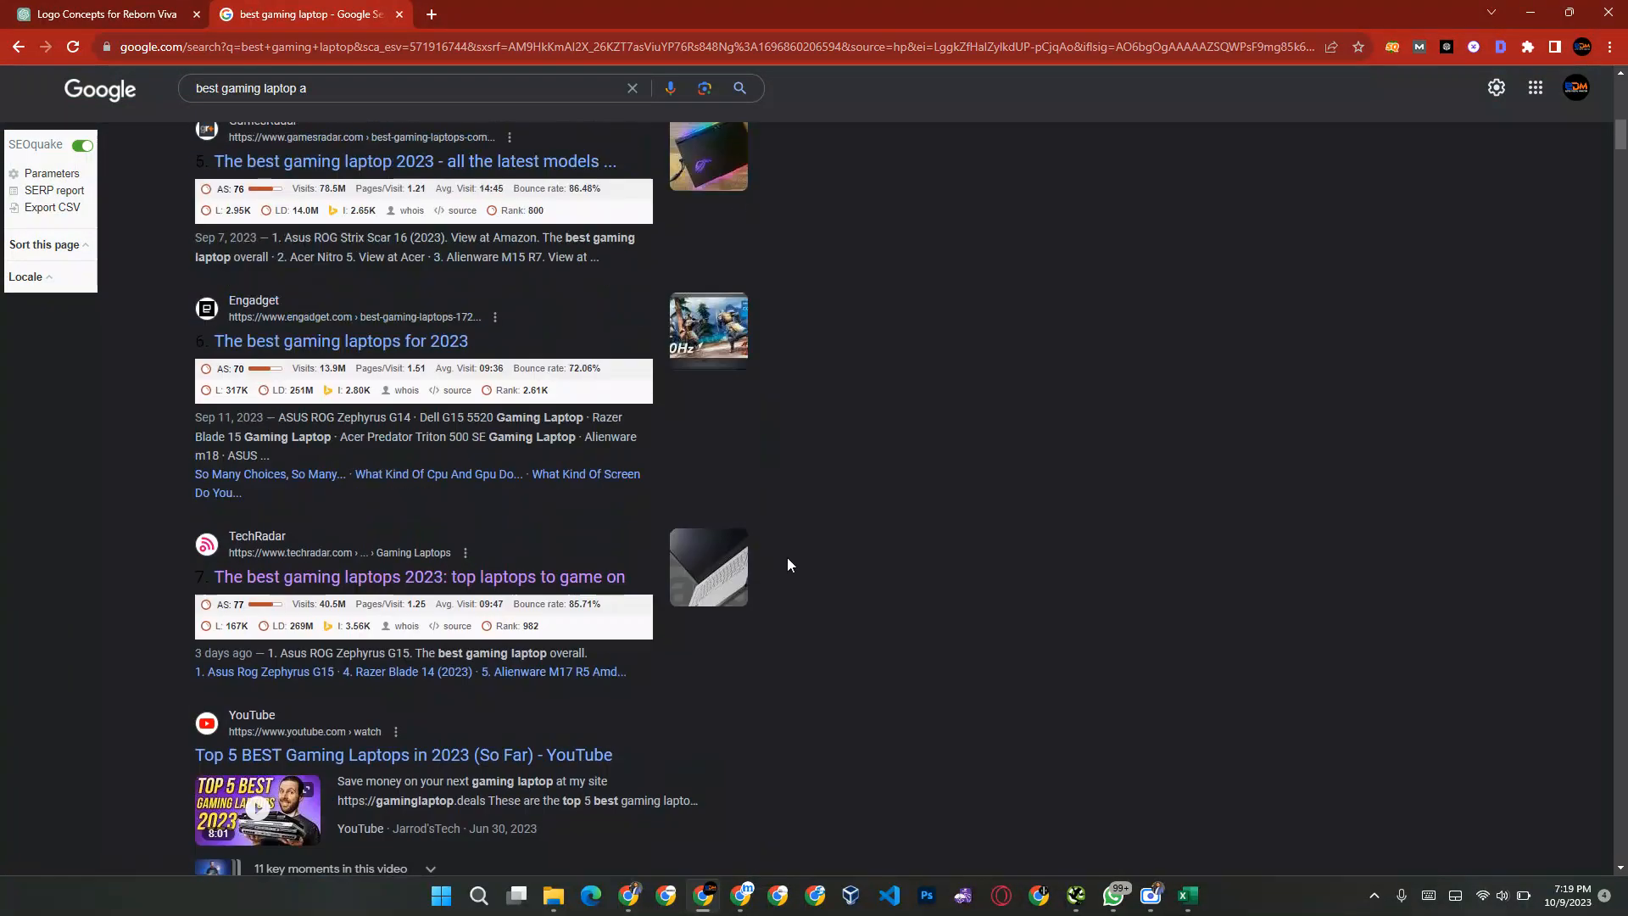
pyautogui.scroll(2, 787, 557)
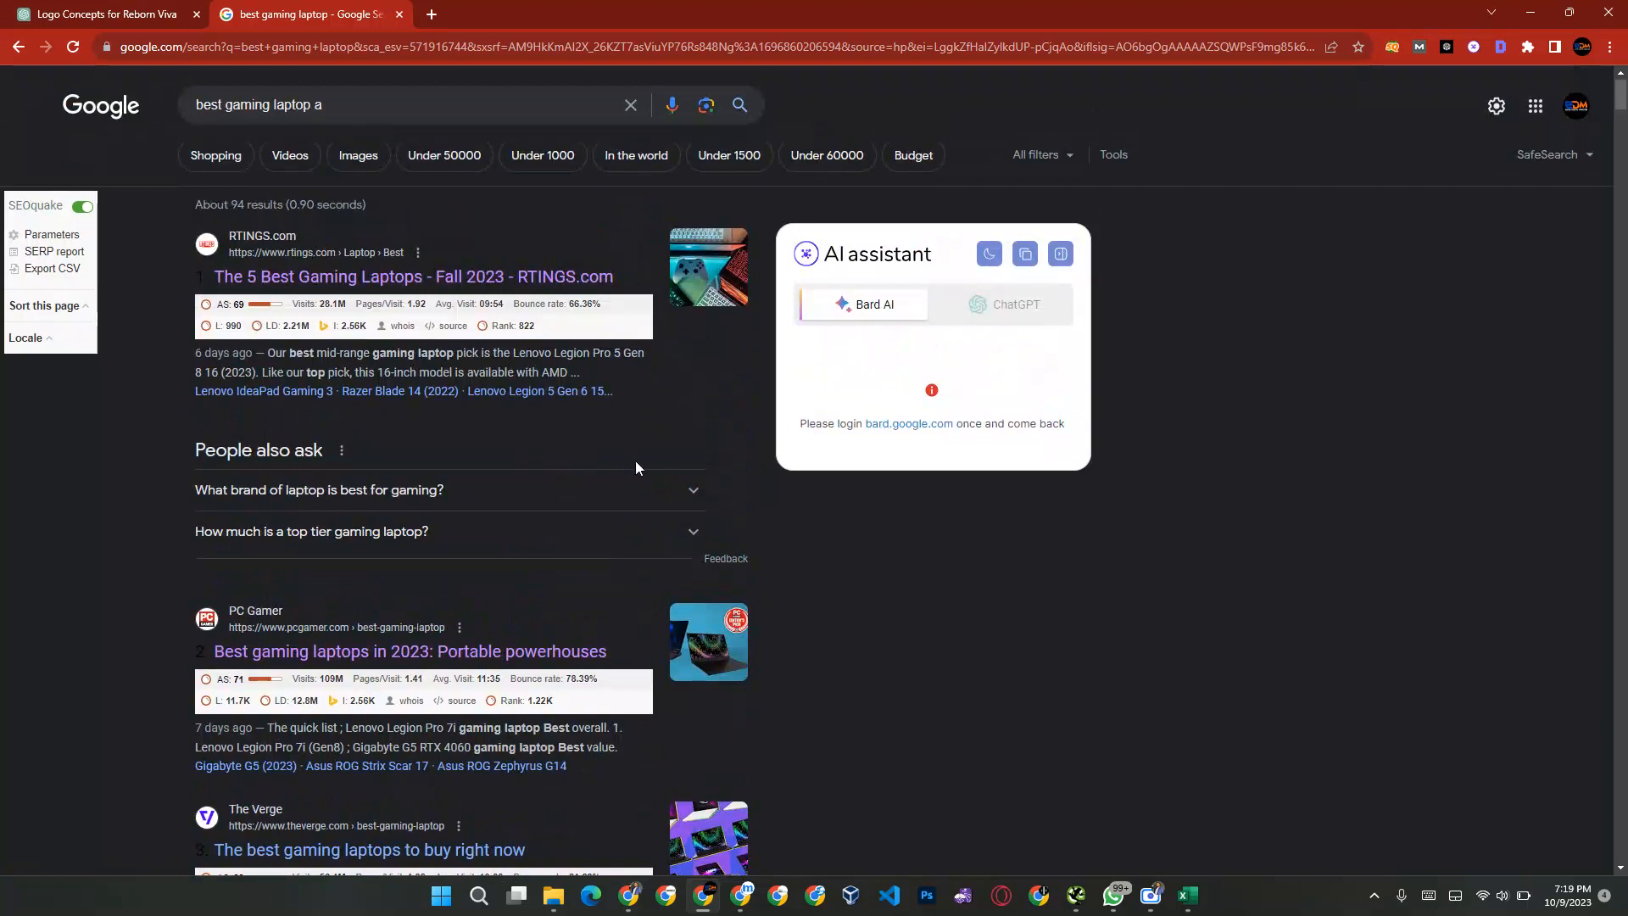
# Step: Copy the People also ask question "What brand of laptop is best for gaming?" from the results into cell L4 of the Instant sheet
pyautogui.click(614, 496)
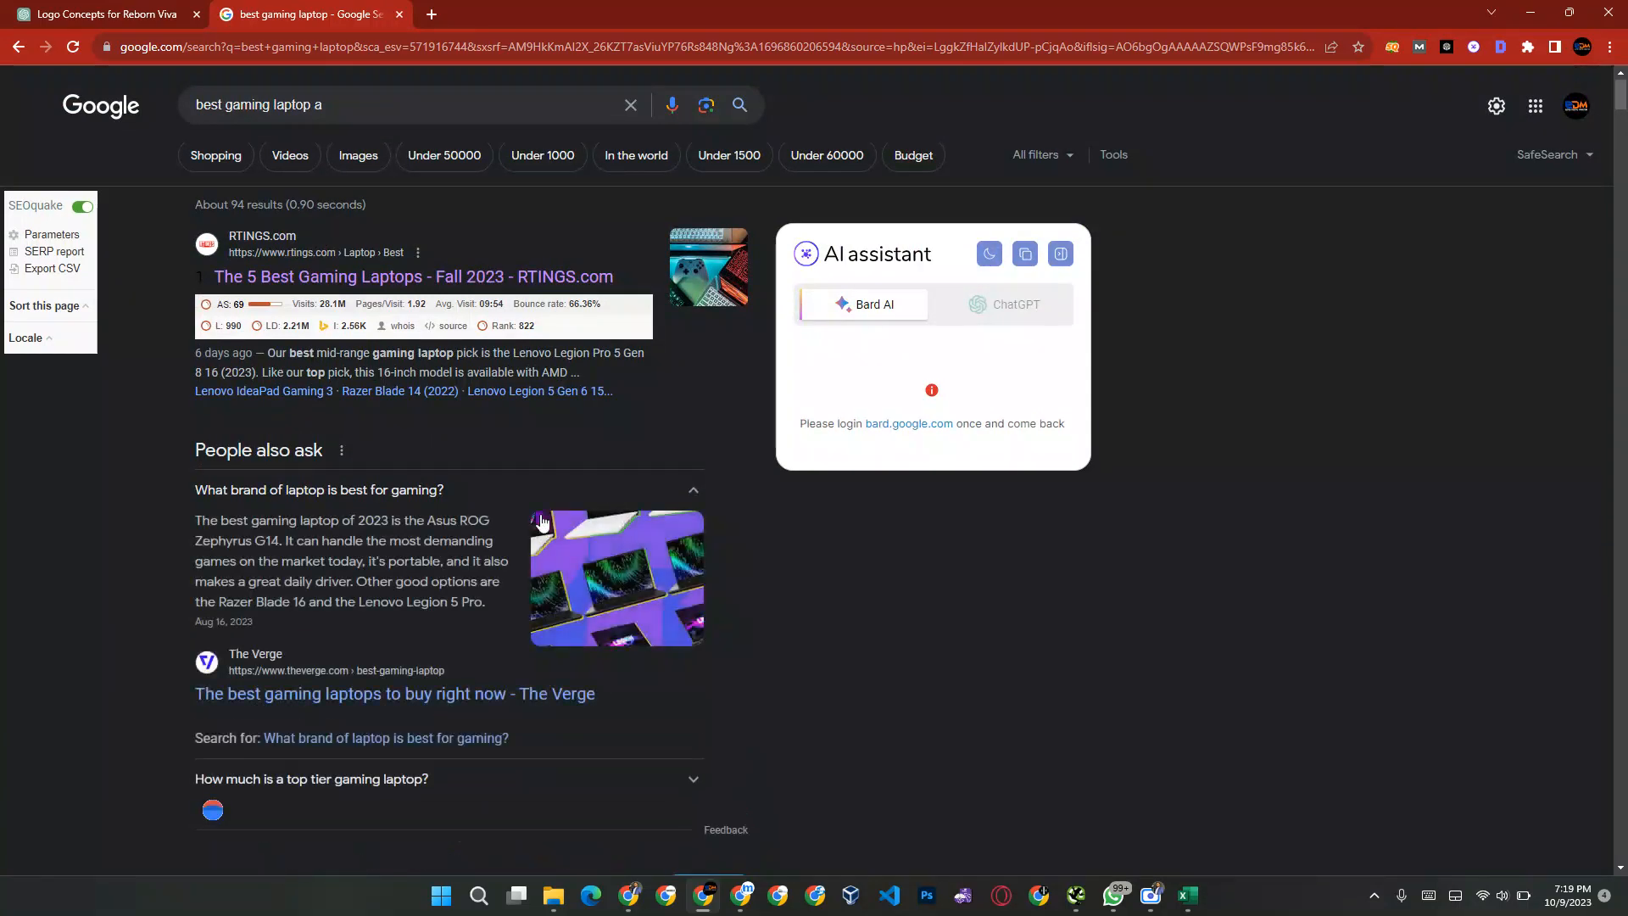
pyautogui.moveTo(288, 500); pyautogui.dragTo(198, 496)
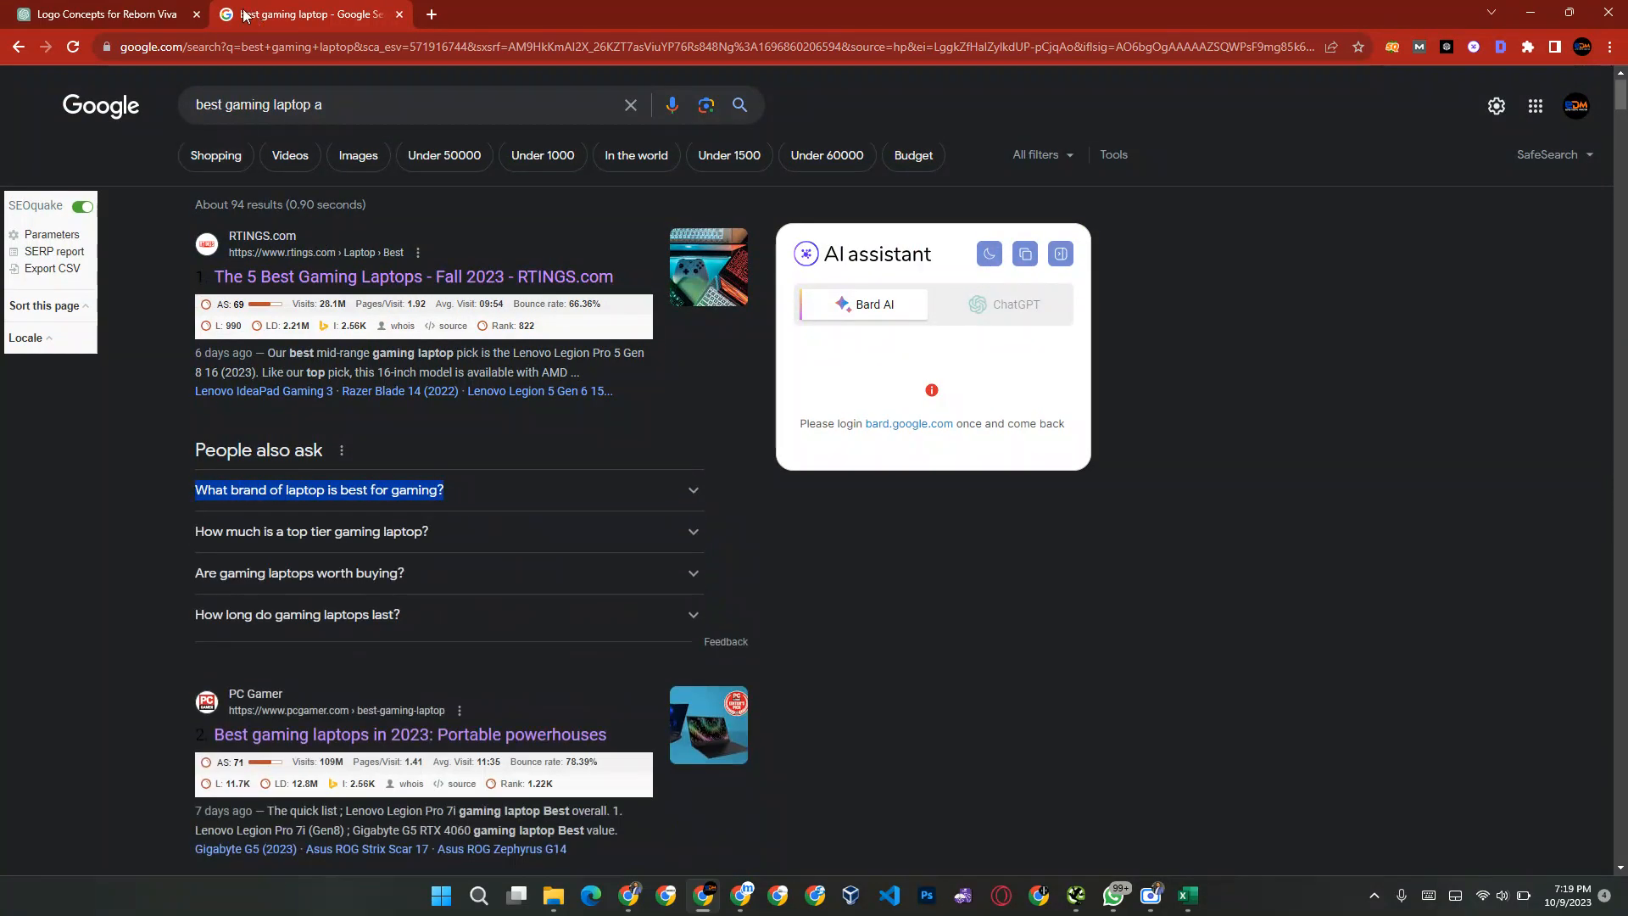
pyautogui.hotkey('ctrl', 'c')
pyautogui.hotkey('alt', 'Tab')
pyautogui.hotkey('ctrl', 'v')
pyautogui.press('Up')
pyautogui.press('Down')
pyautogui.press('Up')
pyautogui.hotkey('alt', 'h')
pyautogui.hotkey('ctrl', 'v')
pyautogui.press('Down')
pyautogui.hotkey('alt', 'Tab')
pyautogui.hotkey('alt', 'Tab')
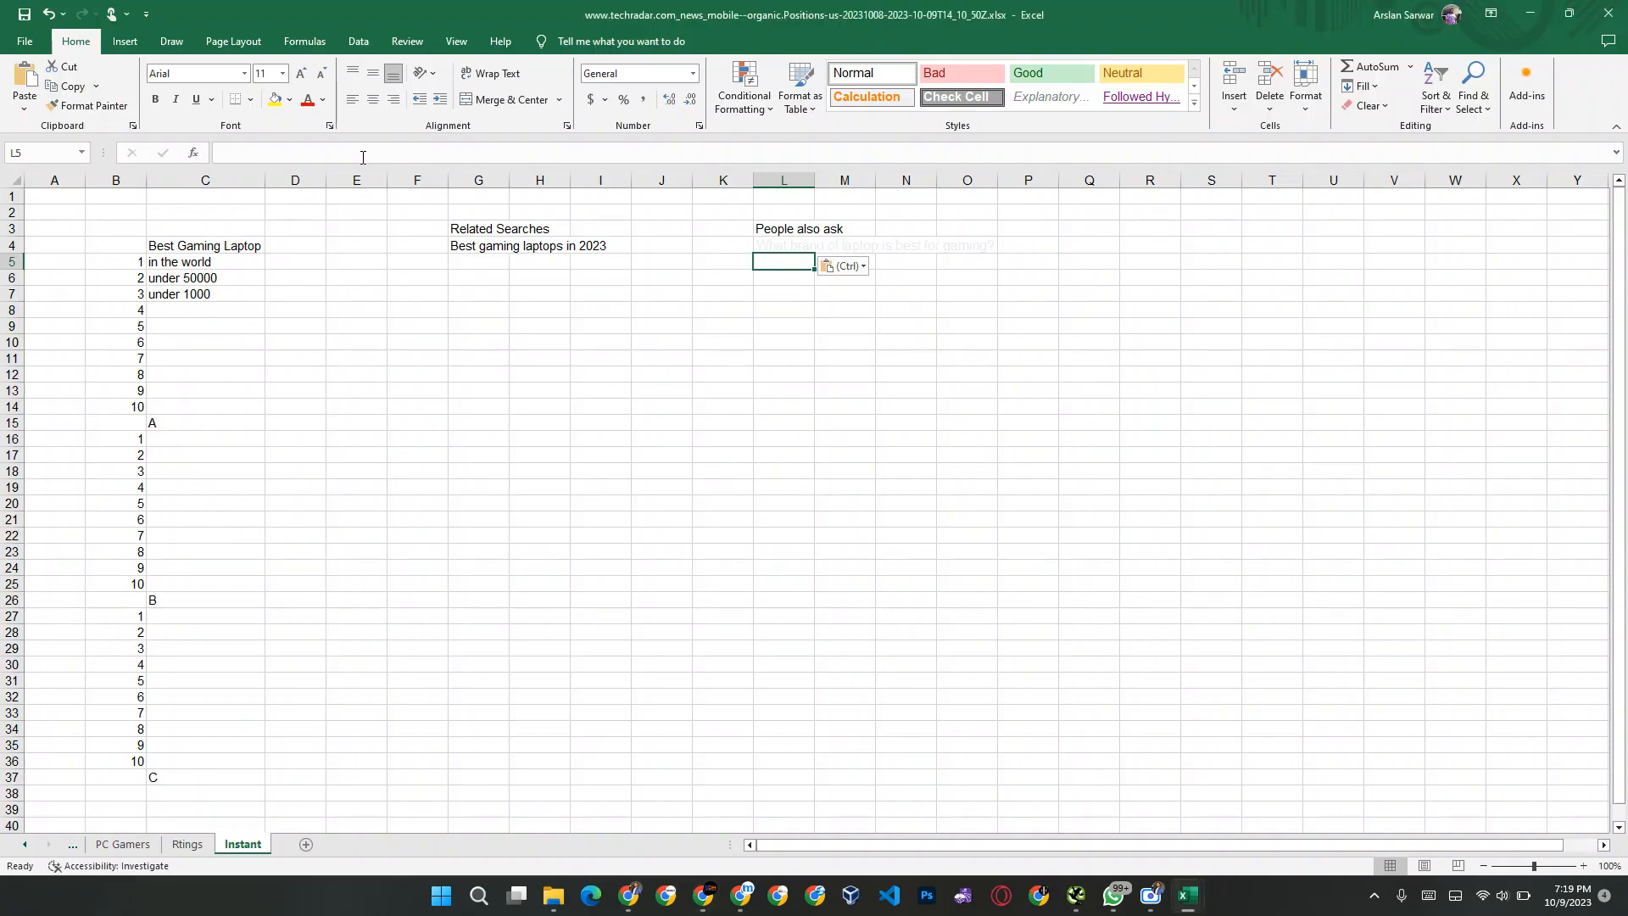
# Step: Enter "50 questions" in cell L5 and "72 searches" in cell G5 of the Instant sheet
pyautogui.write('50 que')
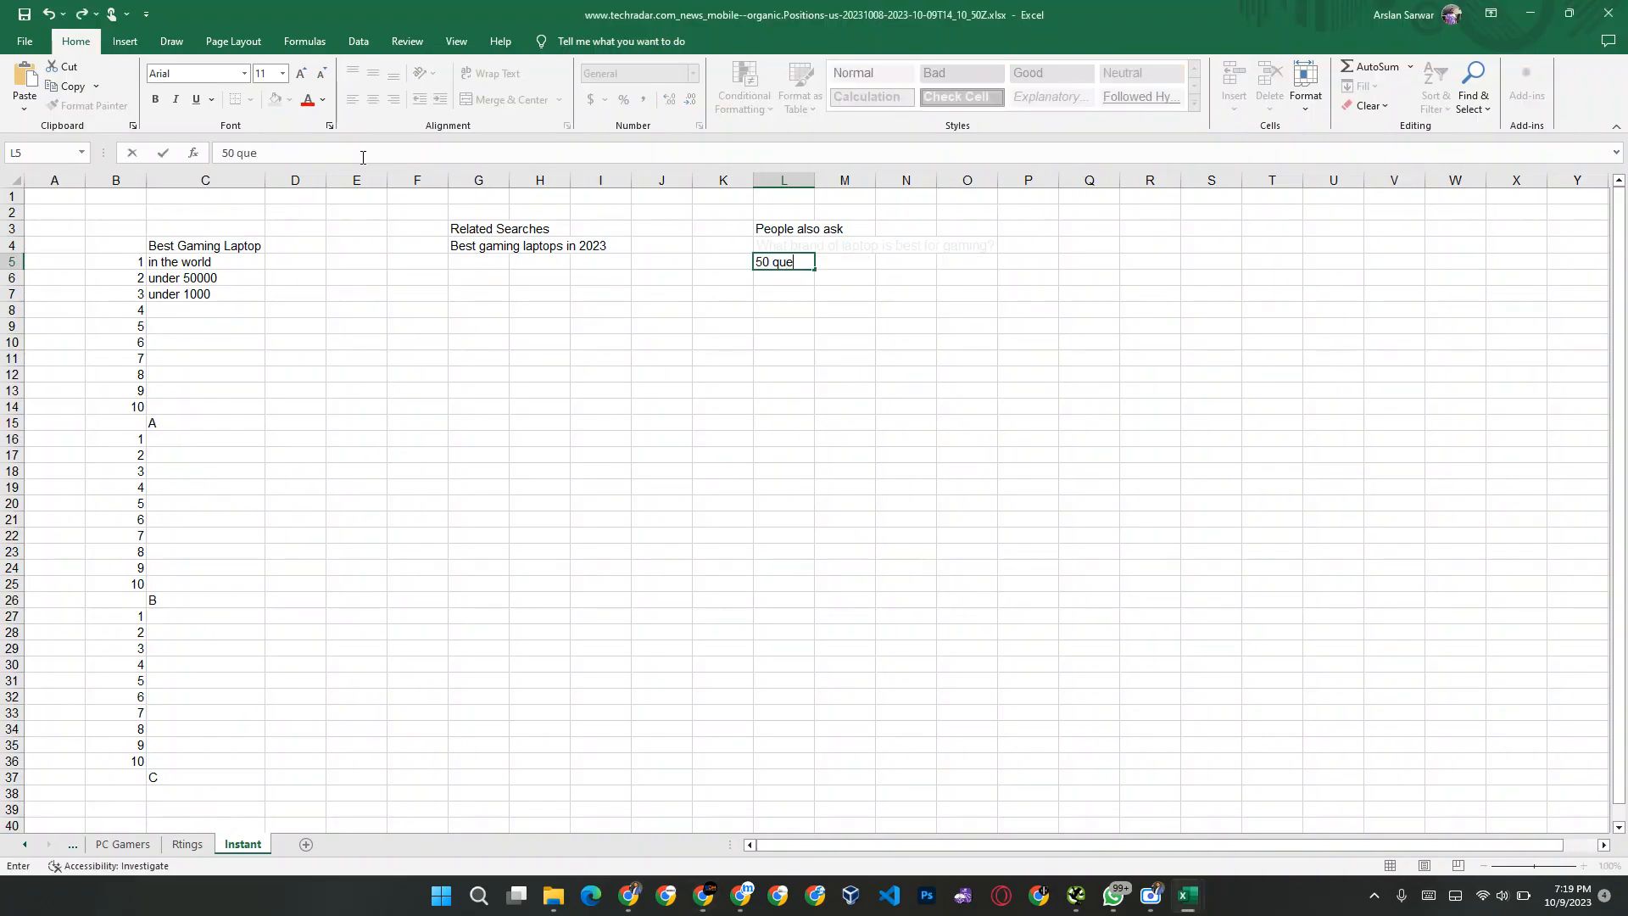
pyautogui.hotkey('ctrl', 'Return')
pyautogui.press('Left')
pyautogui.press('Left')
pyautogui.press('Left')
pyautogui.press('Left')
pyautogui.press('Left')
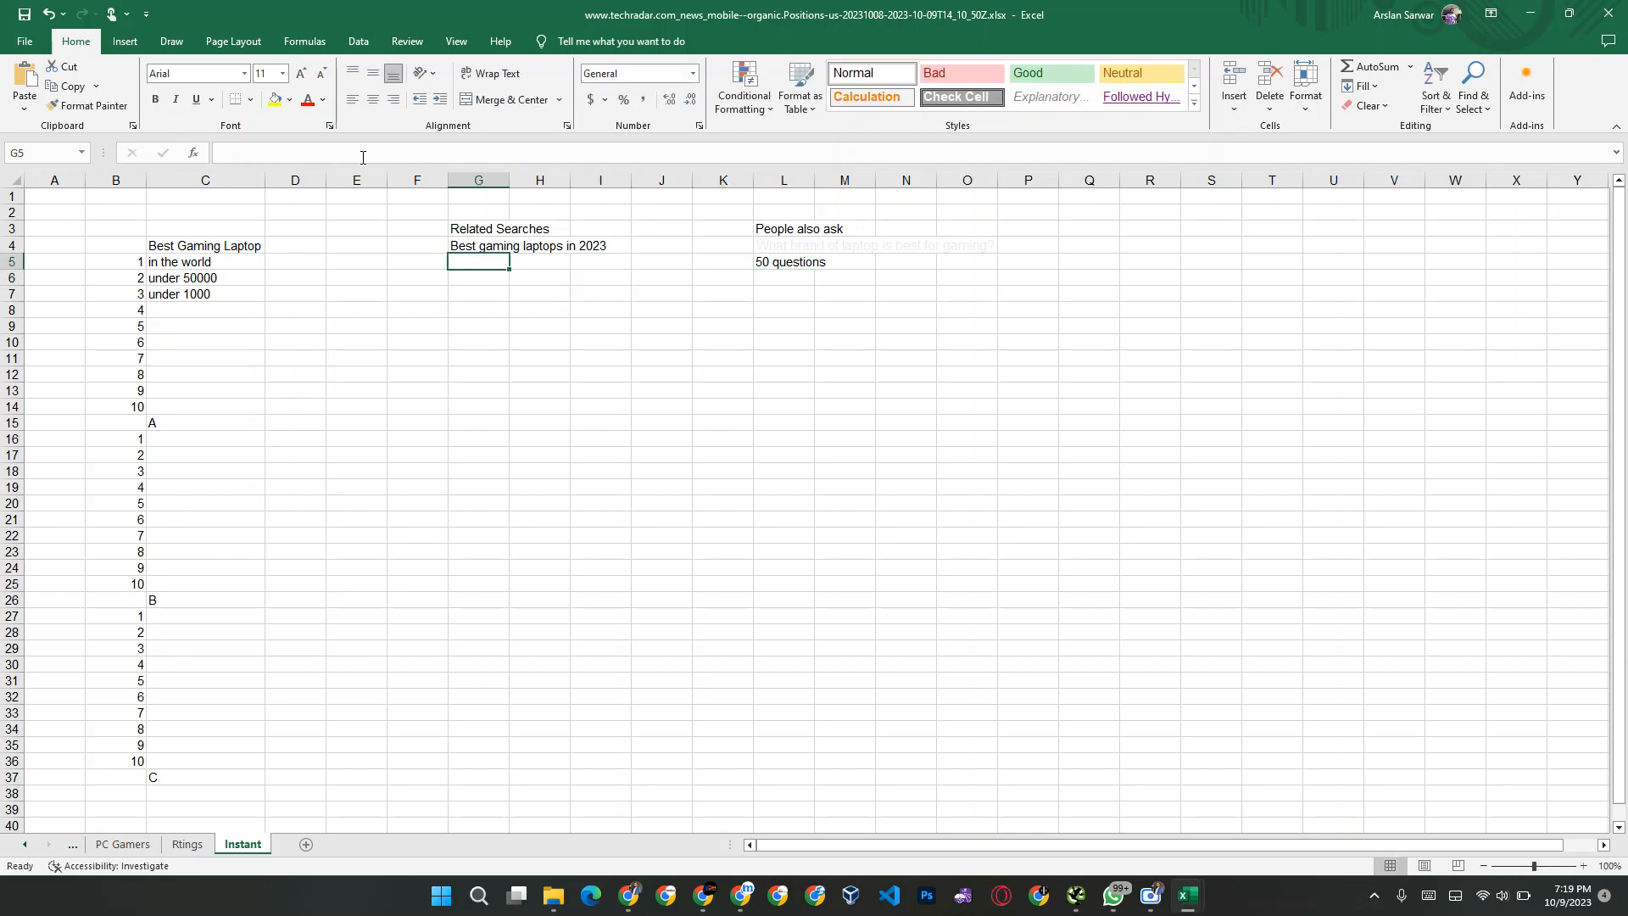
pyautogui.write('72 searches')
pyautogui.press('Return')
pyautogui.press('Right')
pyautogui.press('Right')
pyautogui.press('Right')
pyautogui.press('Right')
pyautogui.press('Right')
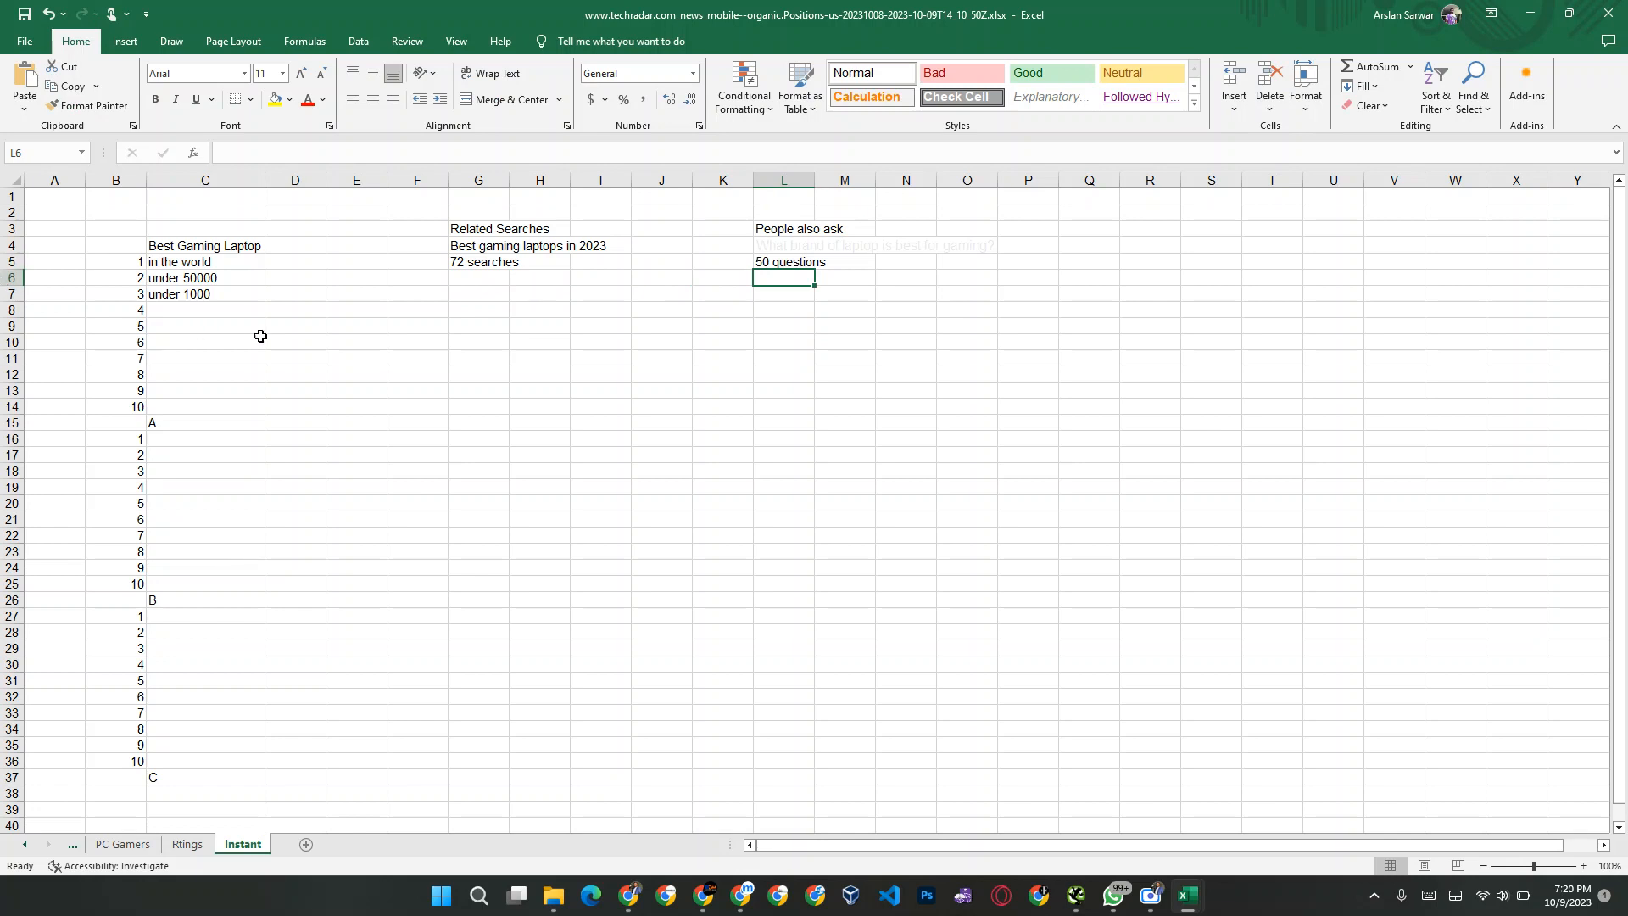
pyautogui.click(339, 355)
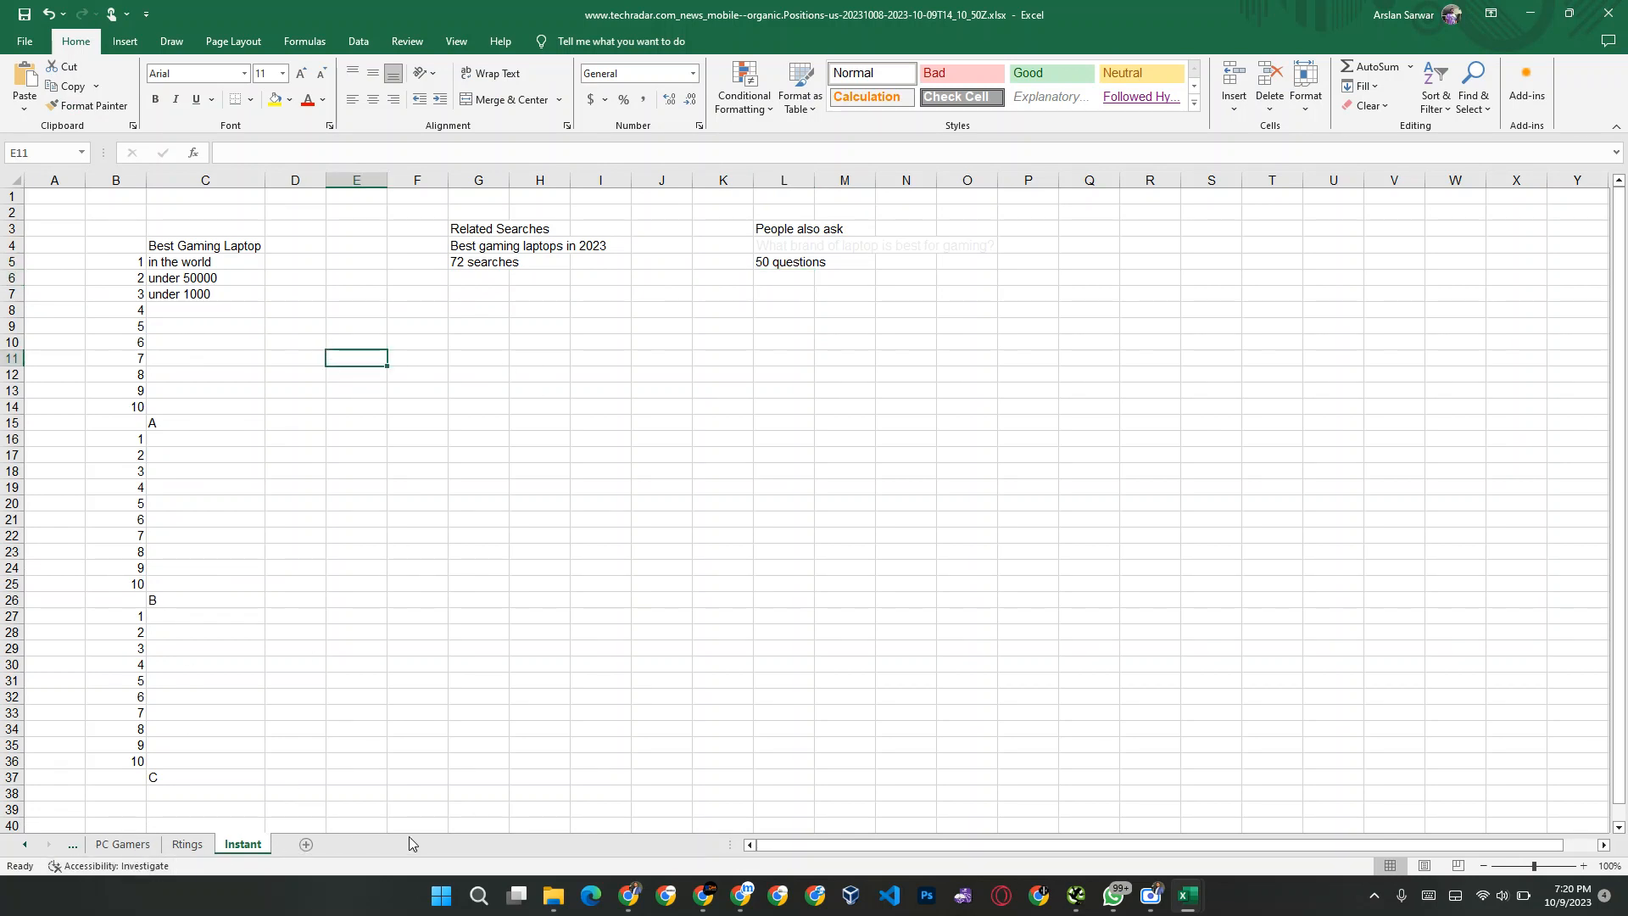
# Step: Add a new sheet after Instant and name it "Aggreggated"
pyautogui.scroll(1, 121, 845)
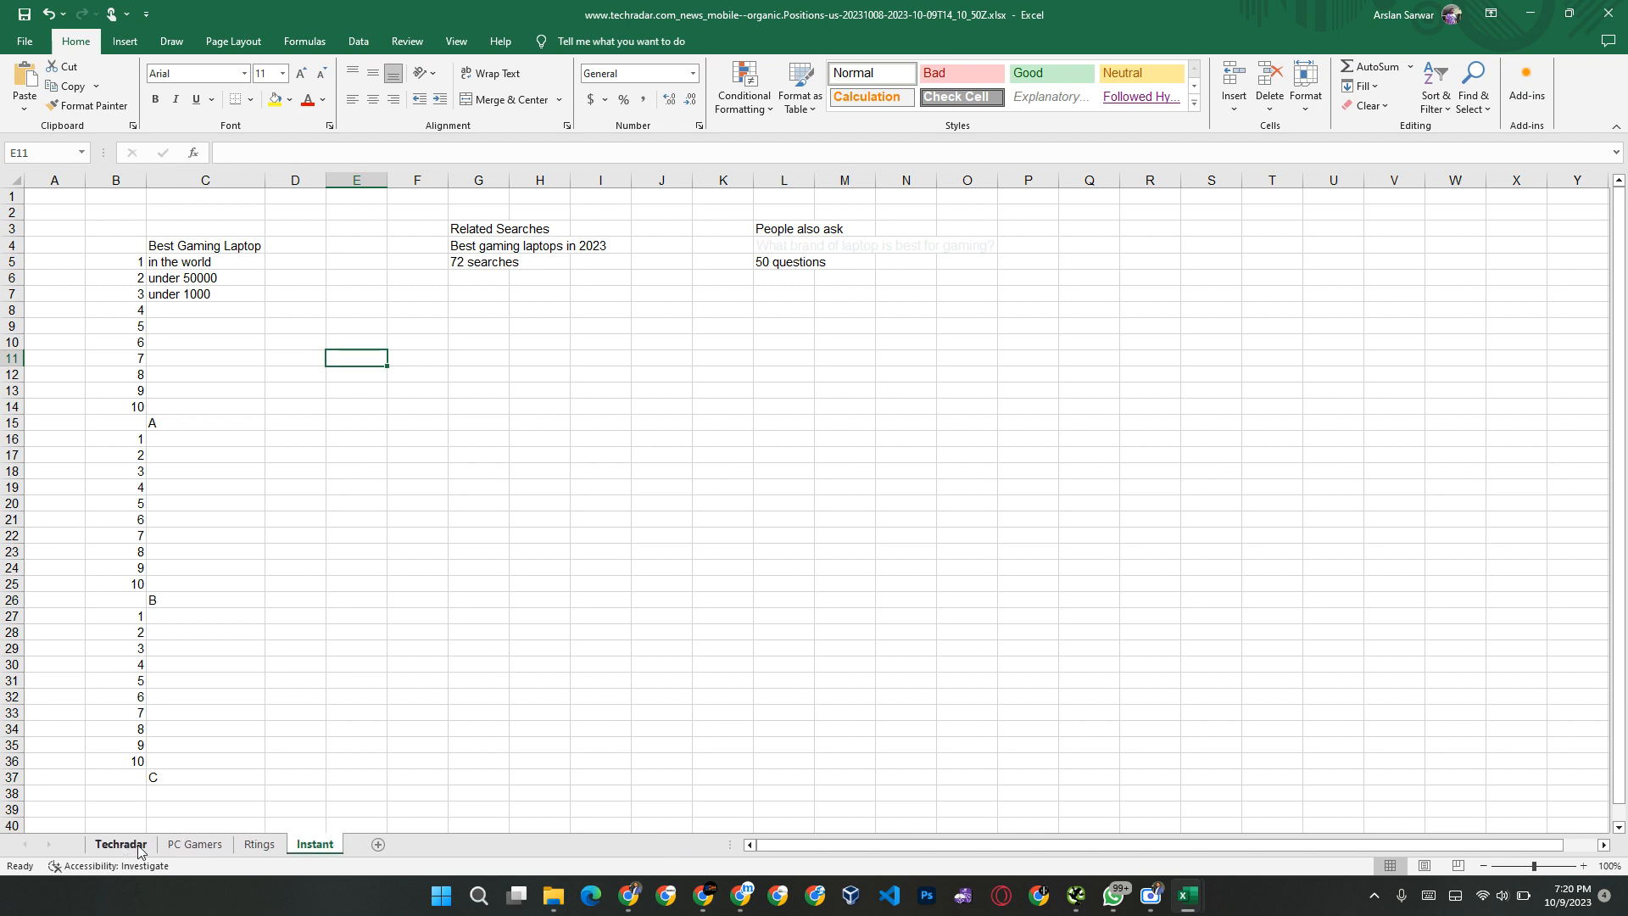
pyautogui.doubleClick(381, 849)
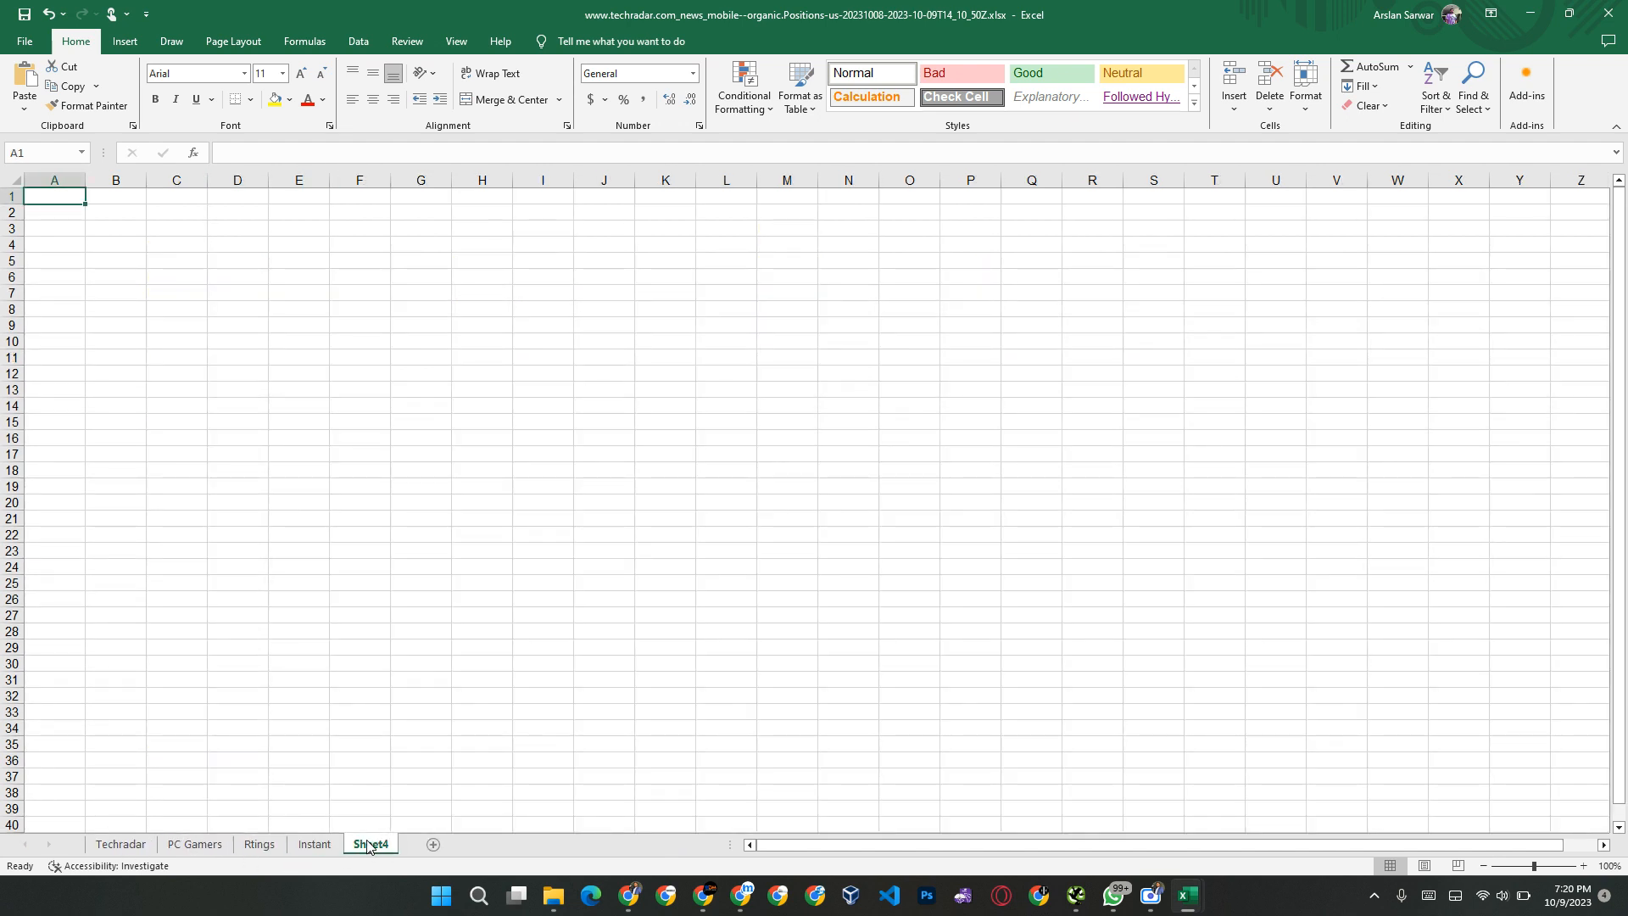
pyautogui.doubleClick(369, 844)
pyautogui.write('Aggre')
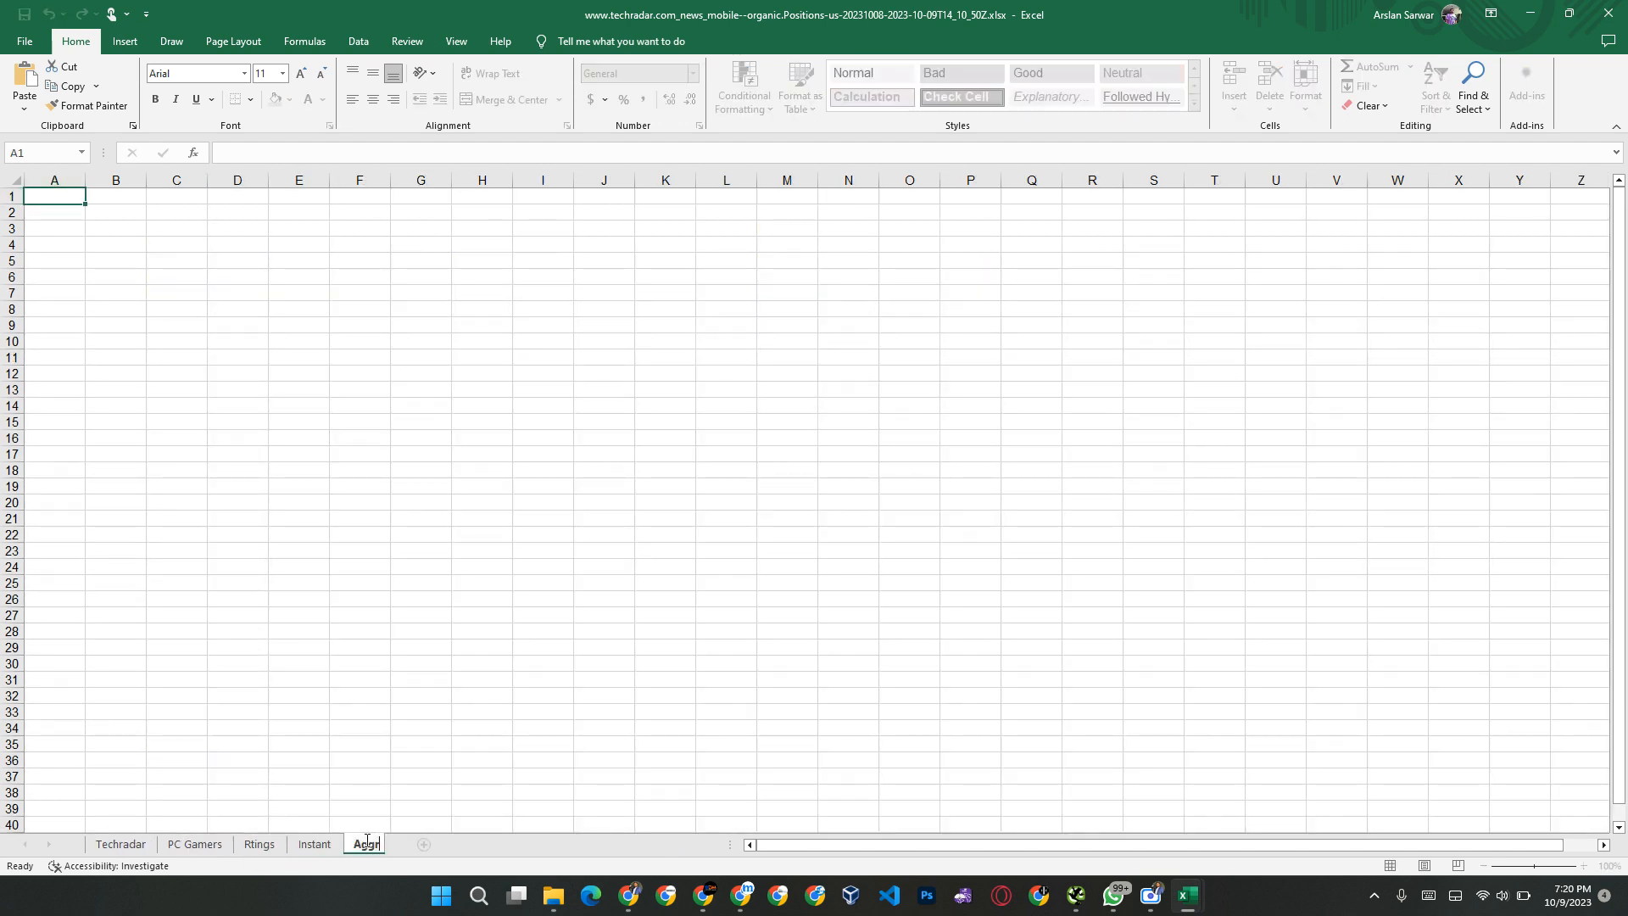
pyautogui.write('ggated')
pyautogui.press('Return')
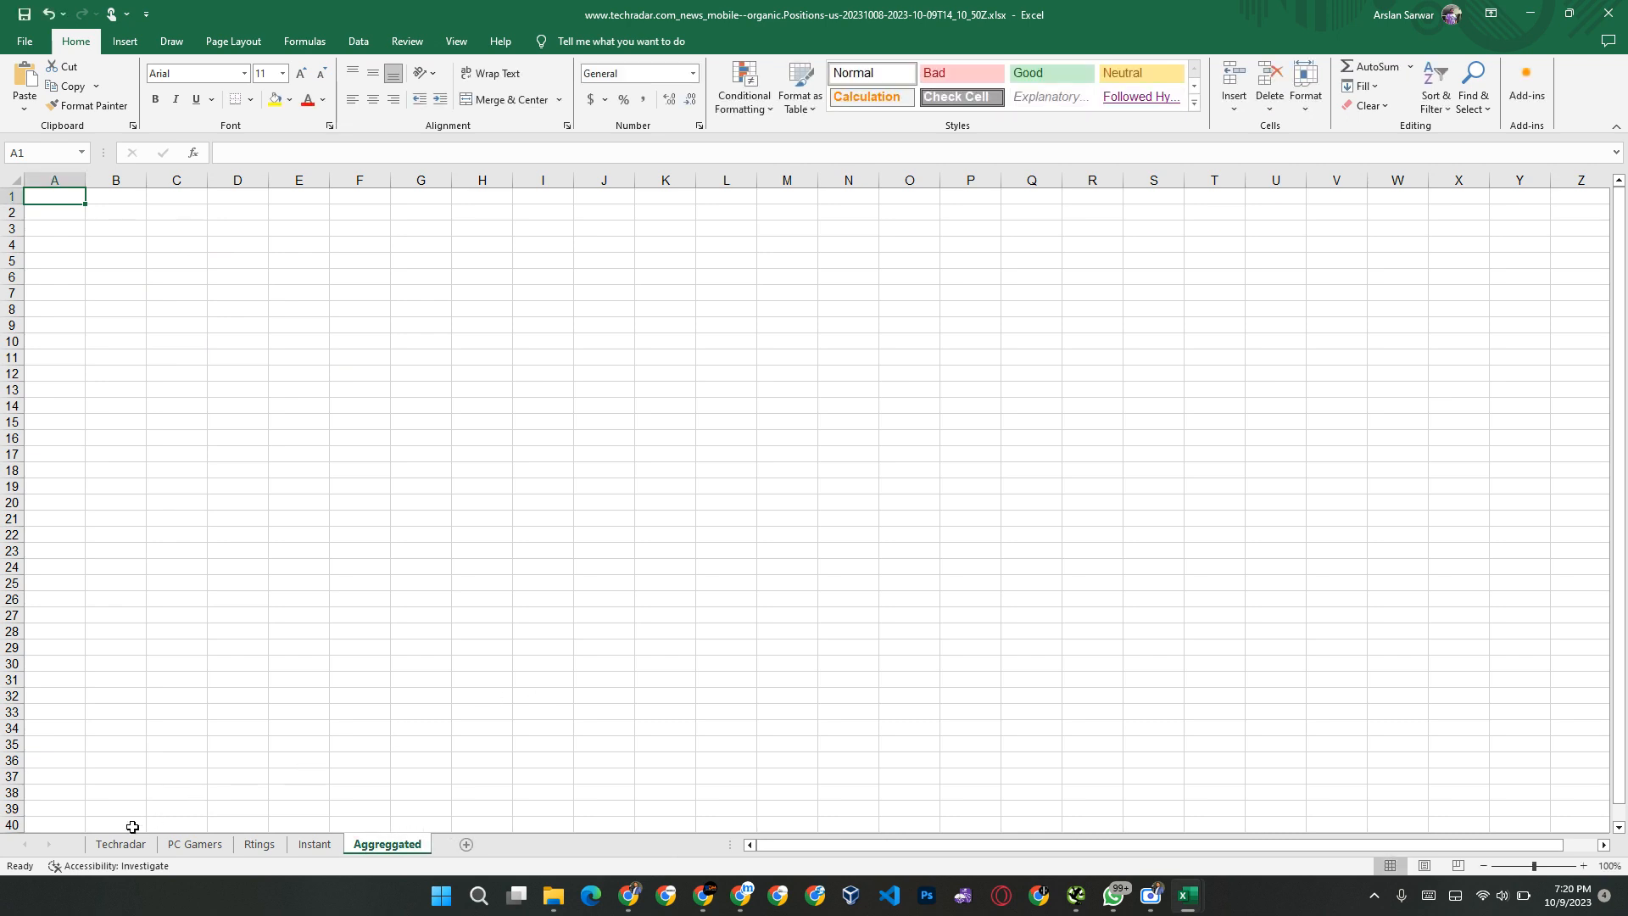
# Step: Switch to Chrome, open the related search "best gaming laptop under 60000" in a new tab and examine its related searches
pyautogui.hotkey('alt', 'Tab')
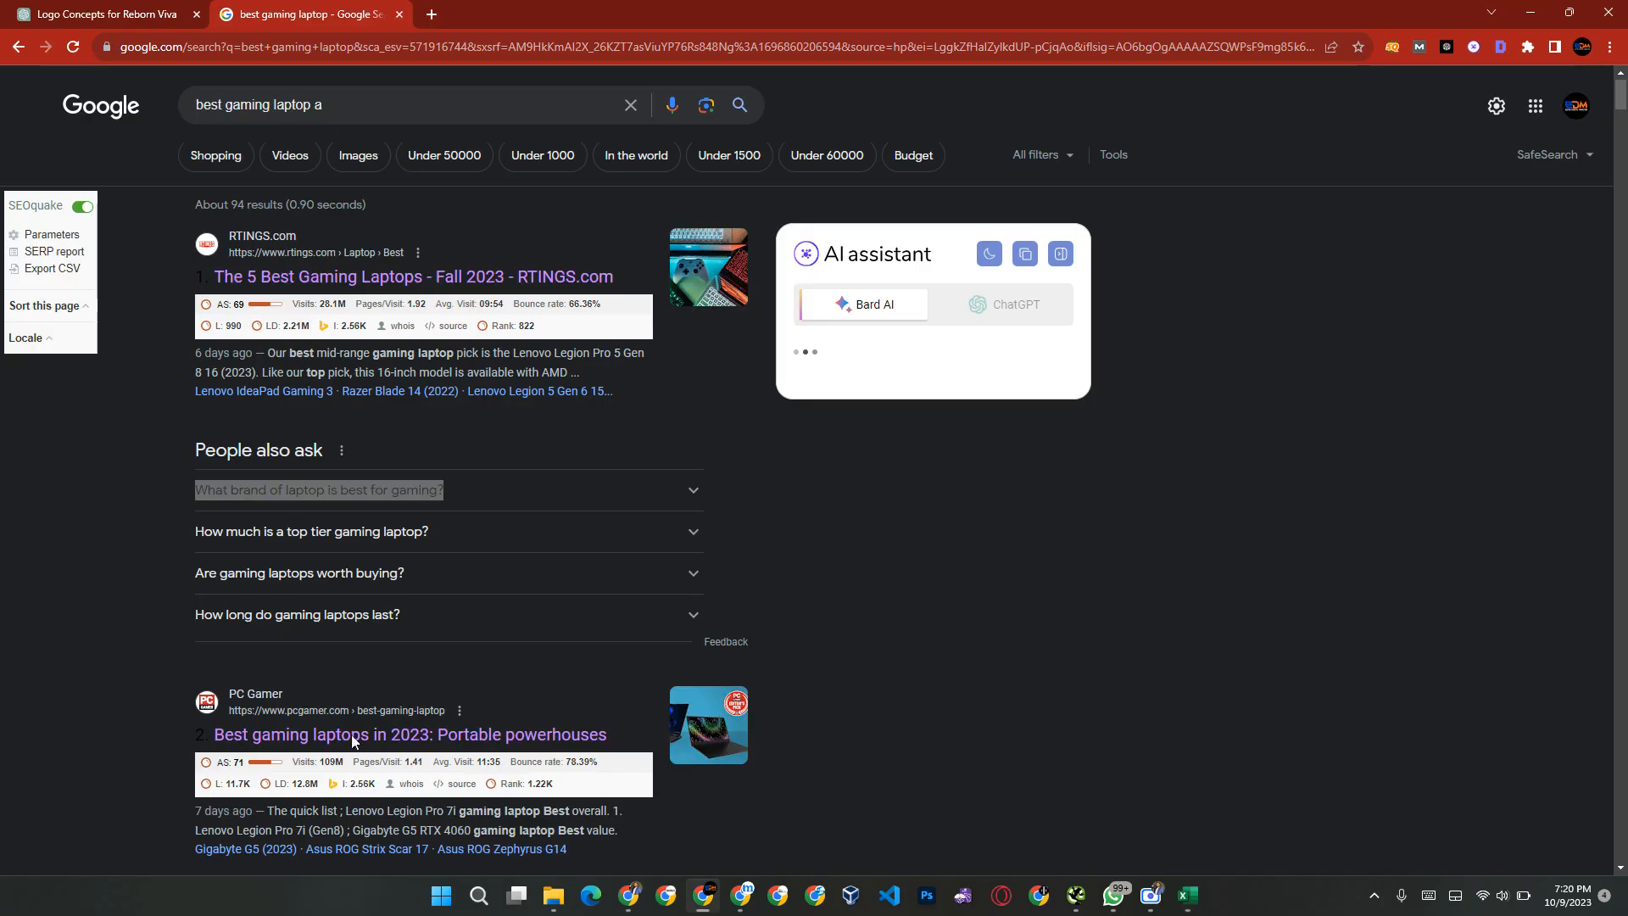
pyautogui.scroll(-20, 725, 492)
pyautogui.scroll(-20, 726, 499)
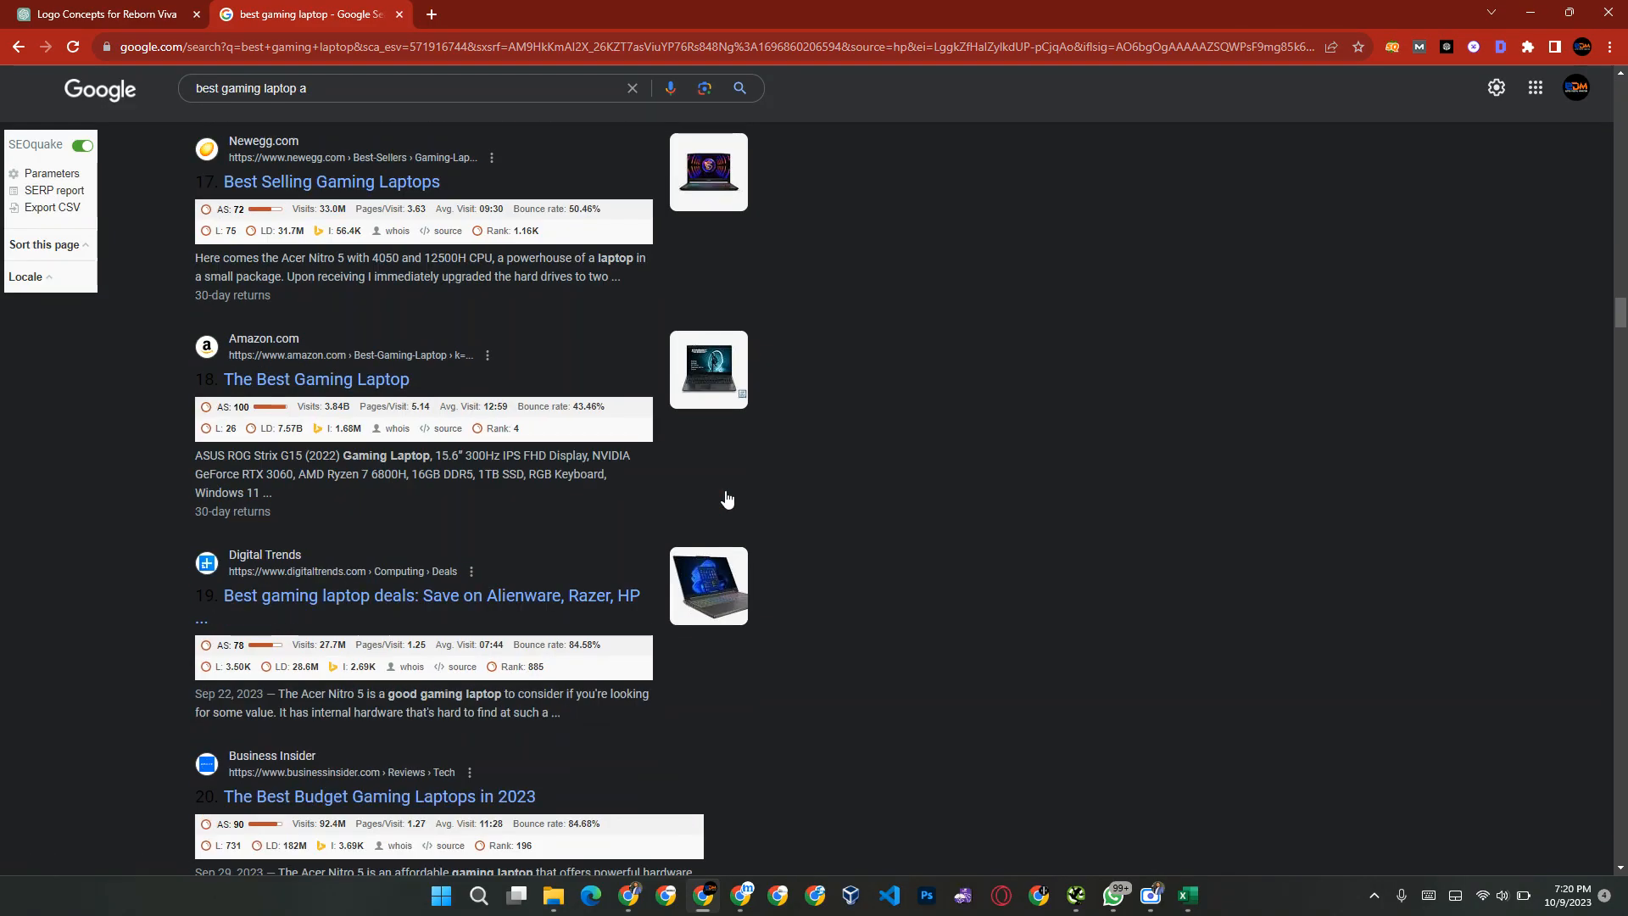
pyautogui.scroll(-20, 725, 498)
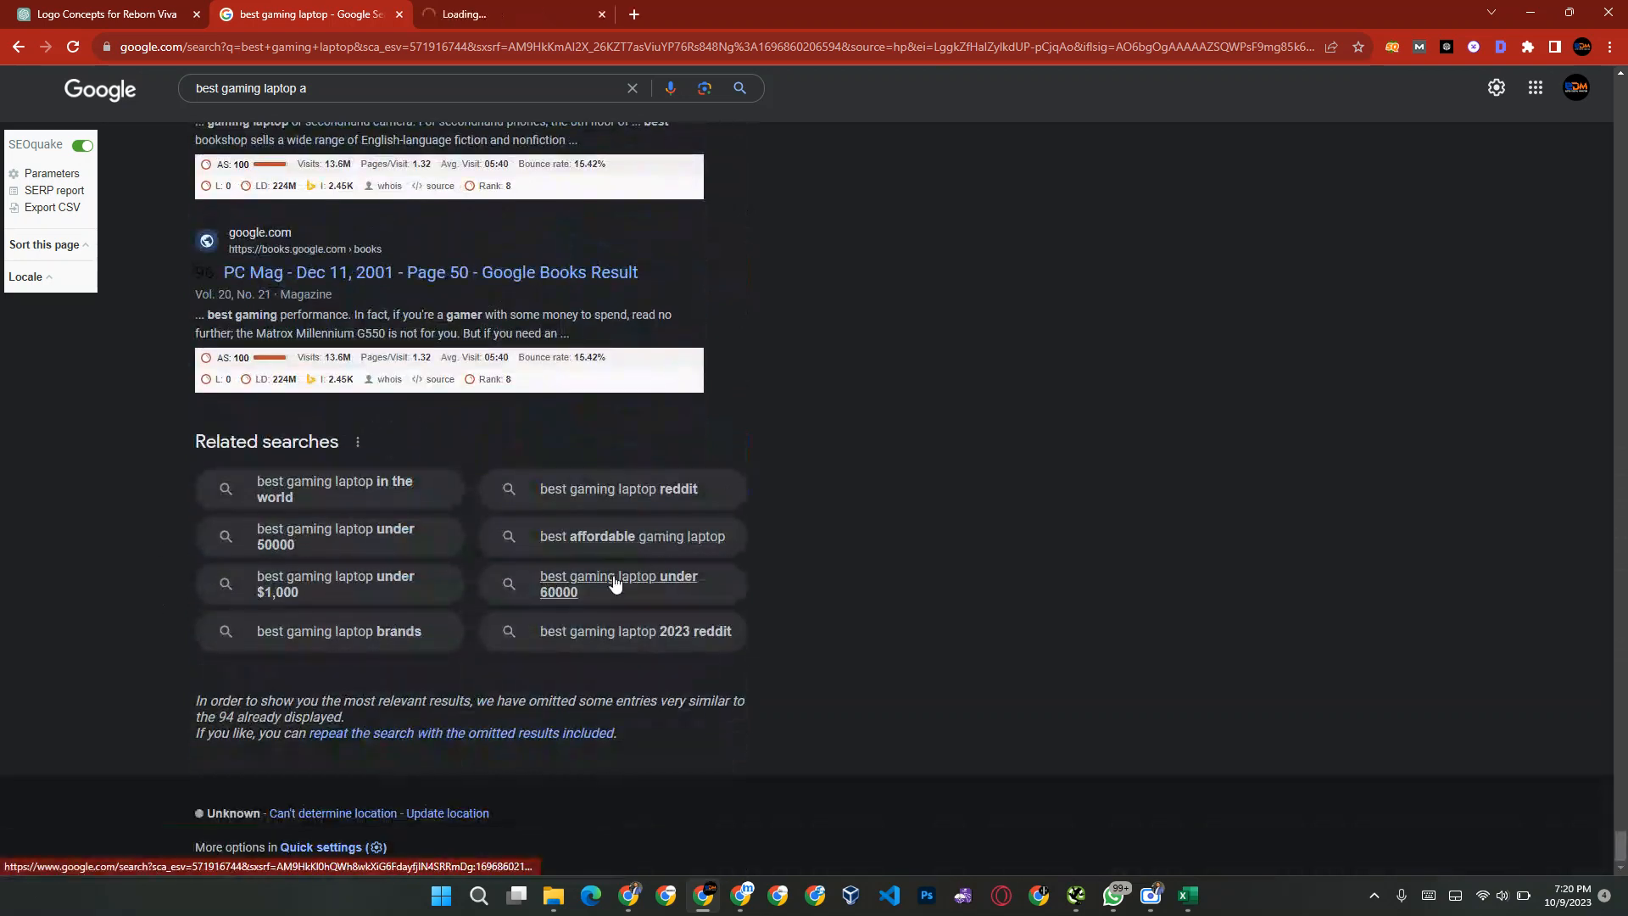
pyautogui.hotkey('ctrl', 'Tab')
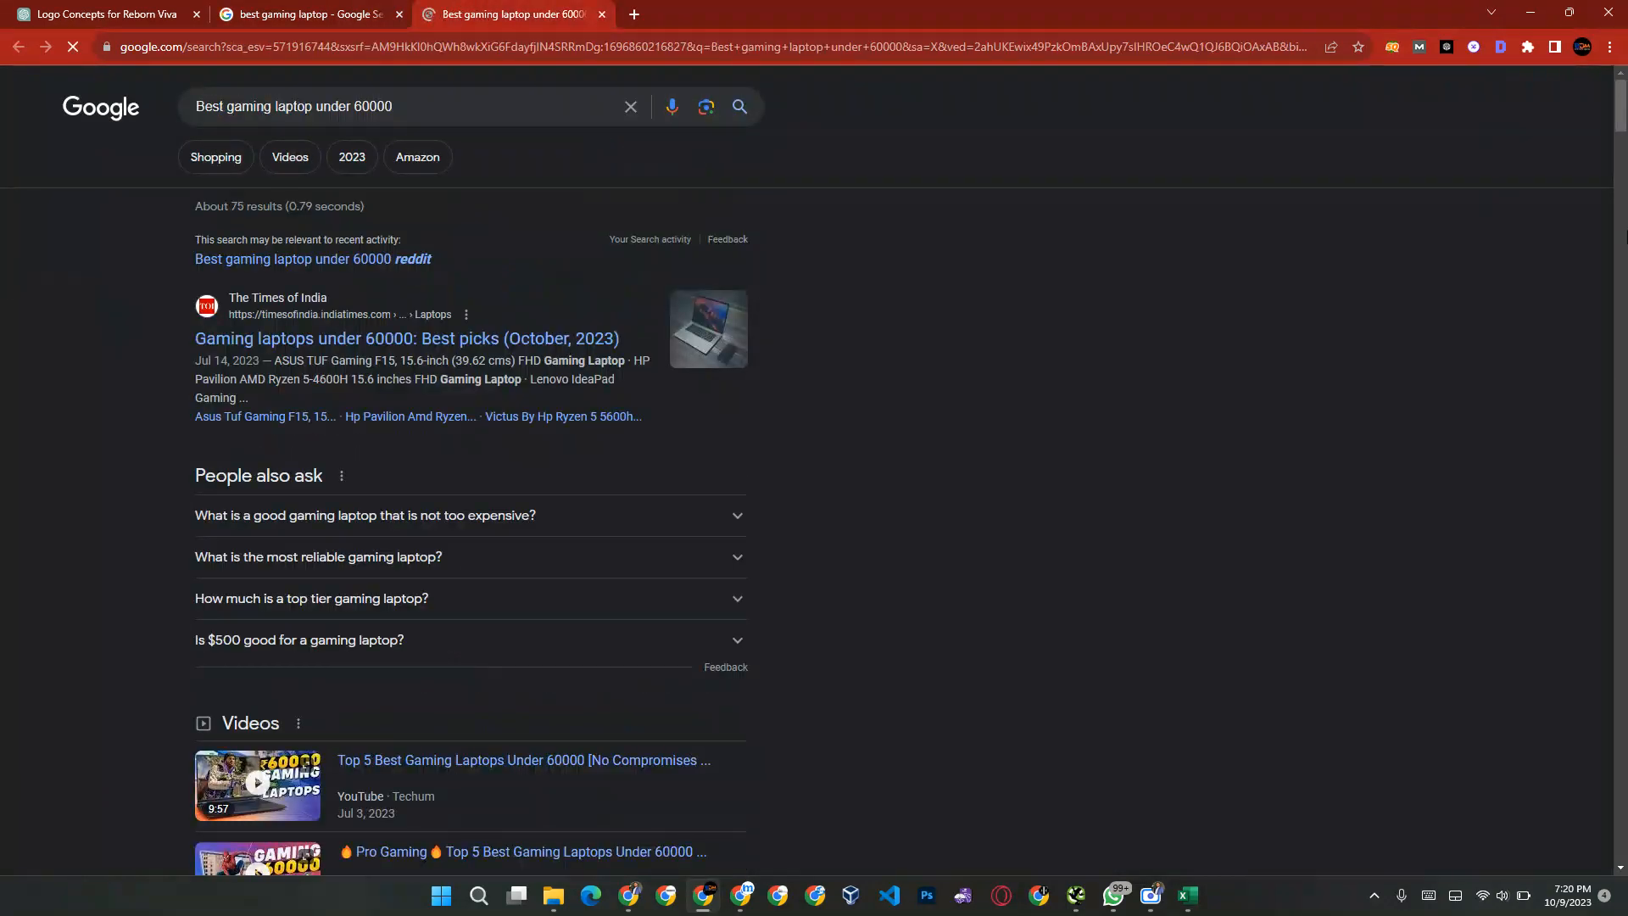
pyautogui.moveTo(1620, 119); pyautogui.dragTo(1627, 850)
pyautogui.scroll(-20, 1216, 602)
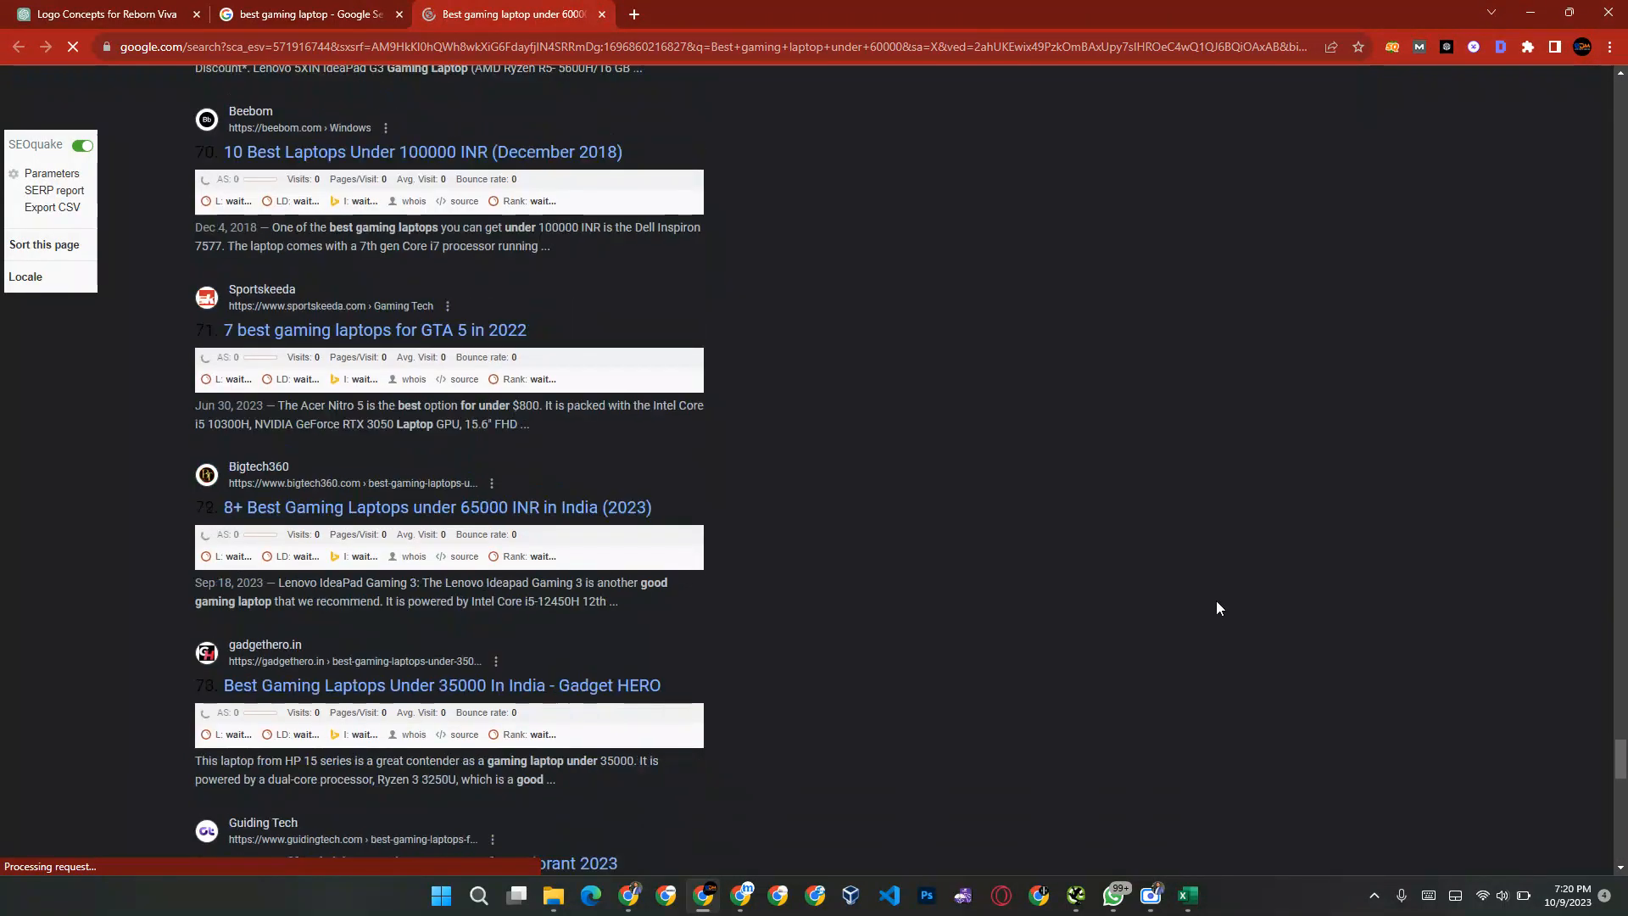
pyautogui.scroll(-10, 1217, 608)
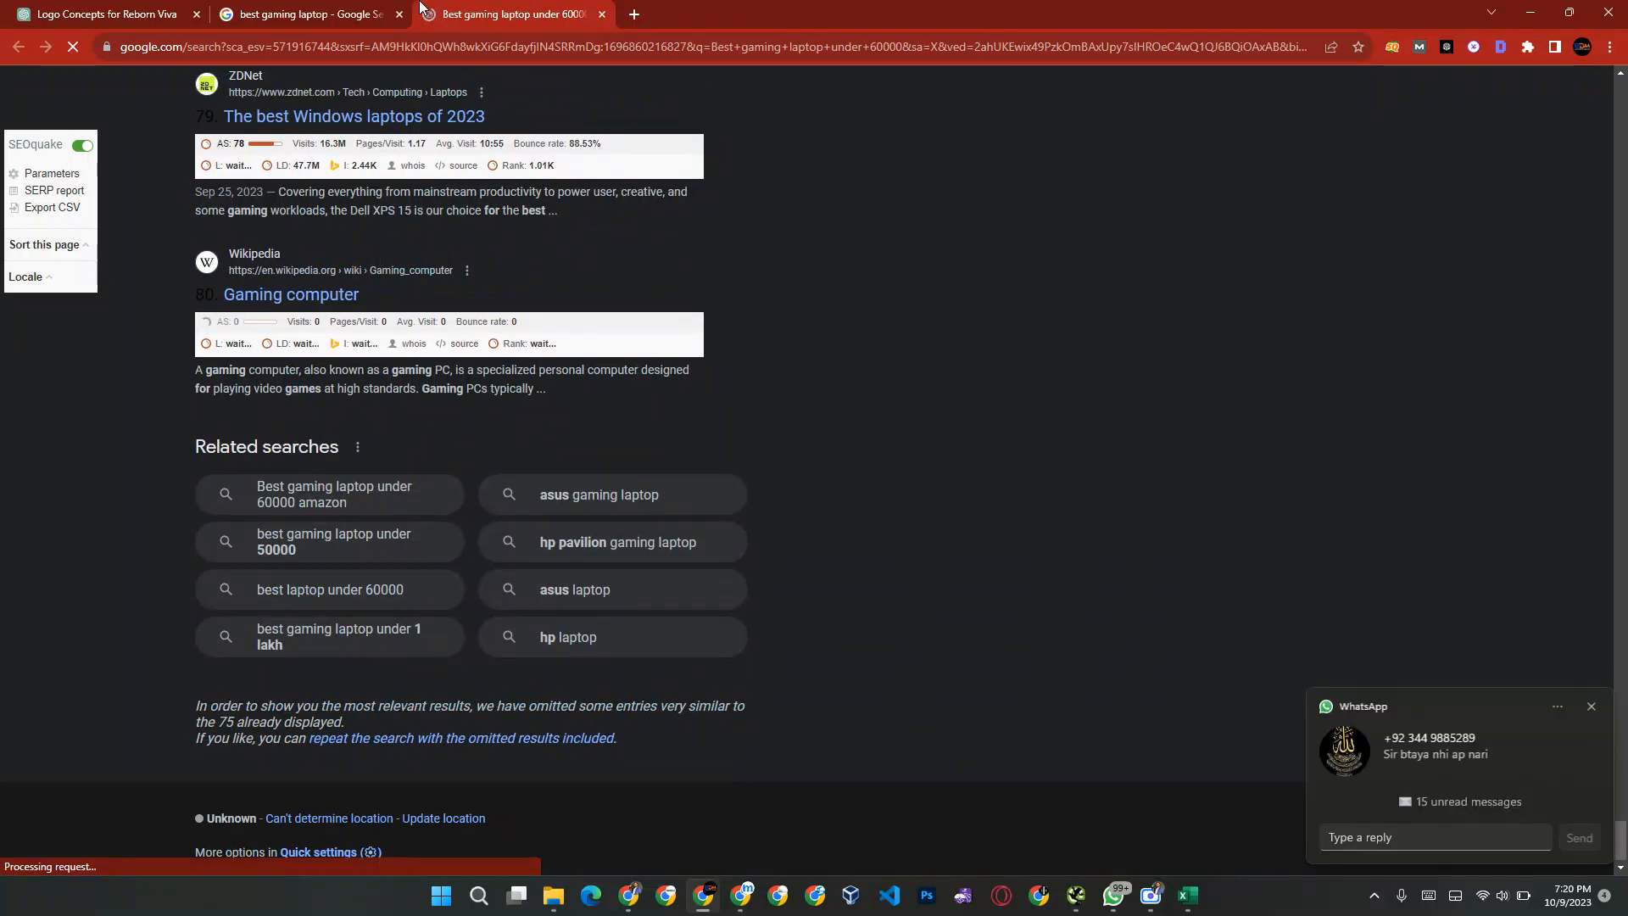
pyautogui.hotkey('ctrl', 'shift', 'Tab')
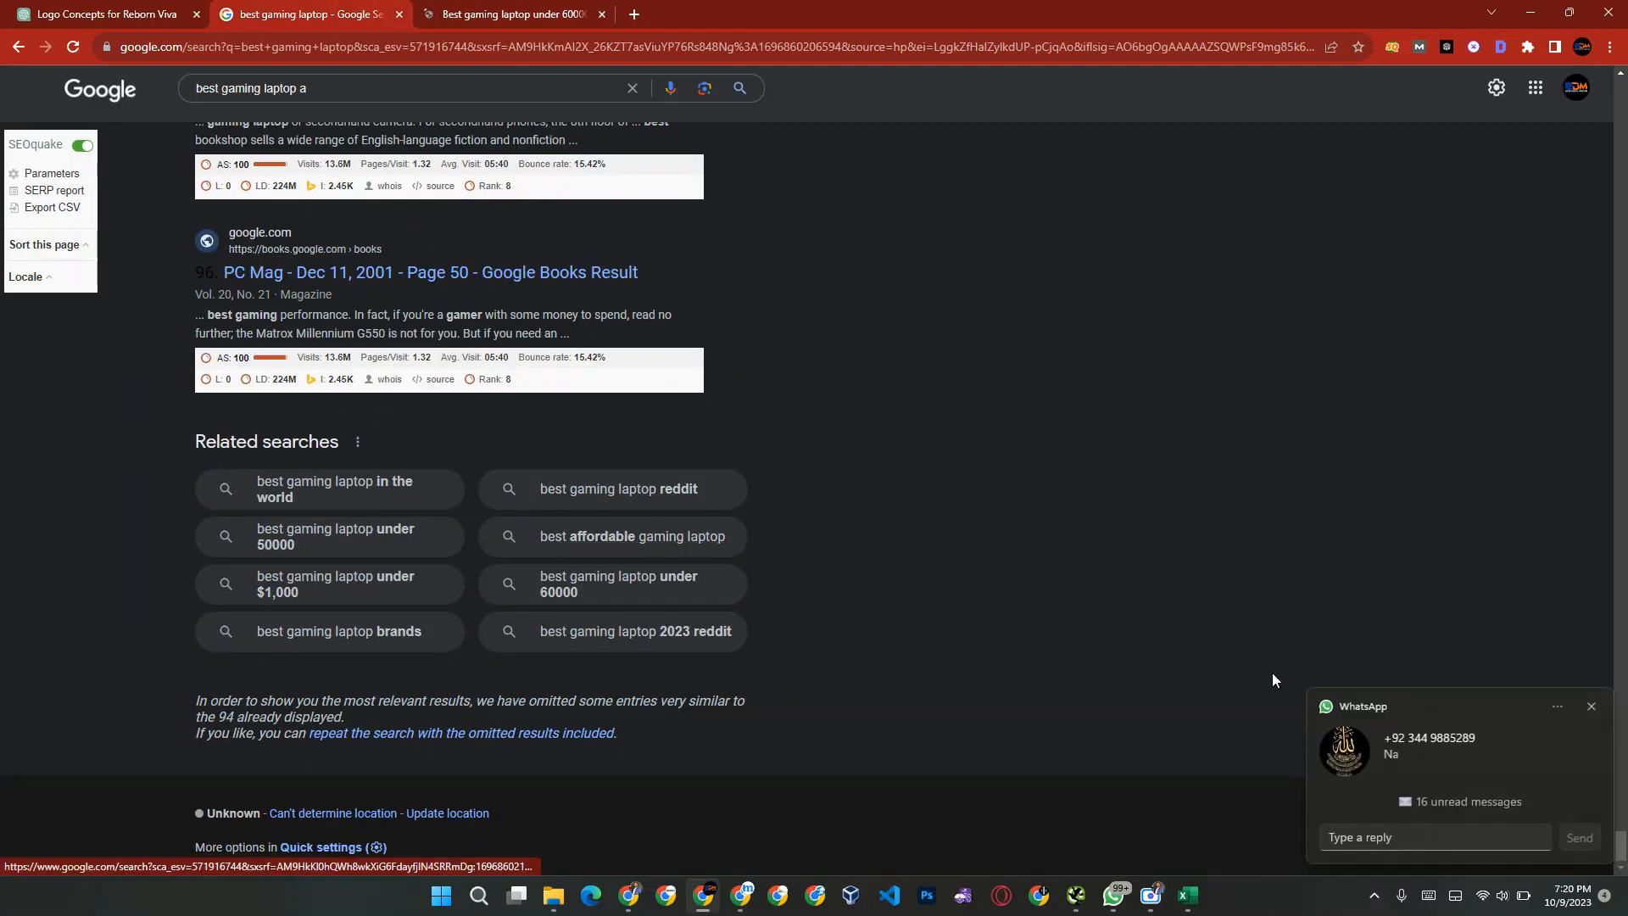
# Step: Dismiss the WhatsApp notification, close the "Best gaming laptop under 60000" tab and return to Excel
pyautogui.click(1593, 709)
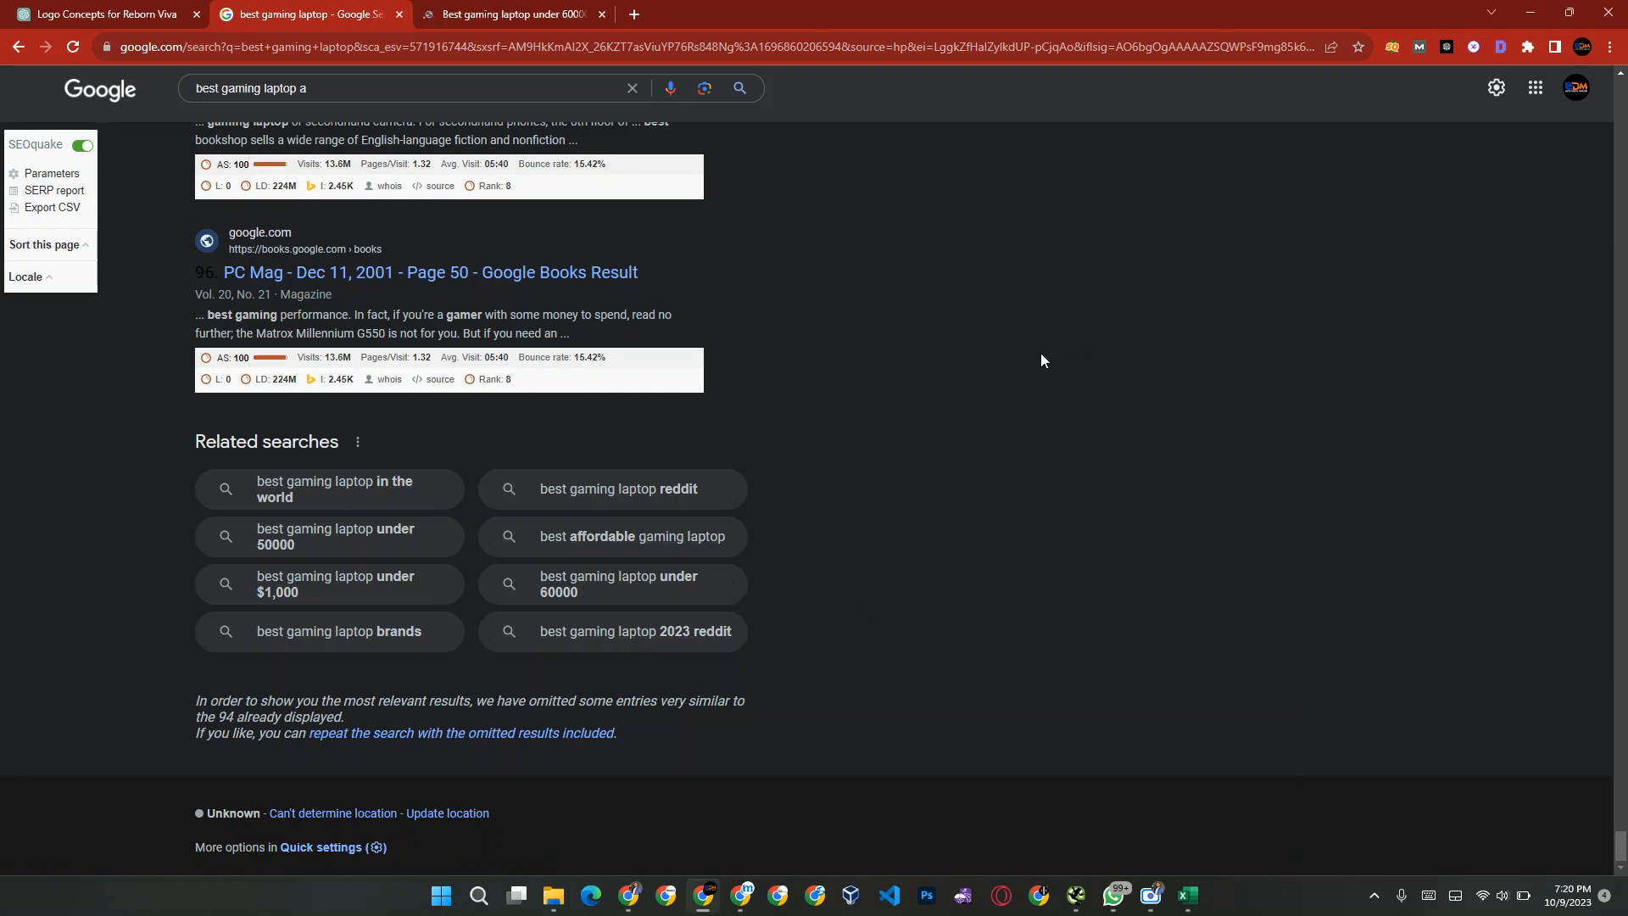
pyautogui.click(501, 8)
pyautogui.hotkey('ctrl', 'w')
pyautogui.hotkey('alt', 'Tab')
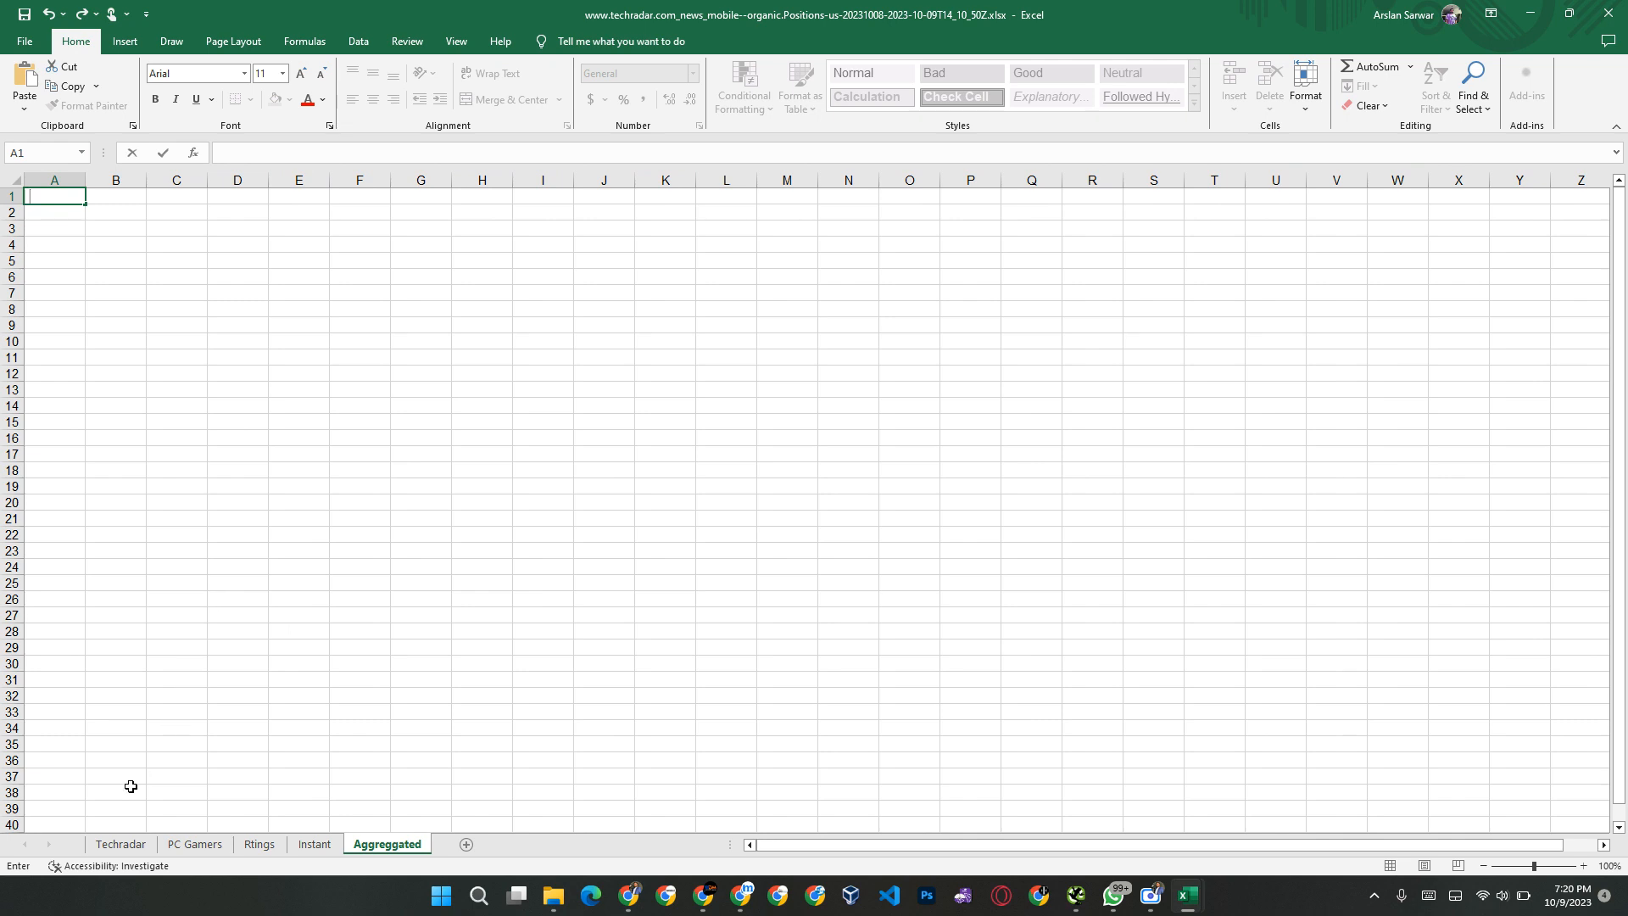
# Step: Copy the header row, Keyword through Position Type, from the Techradar sheet into row 1 of the Aggreggated sheet
pyautogui.click(120, 844)
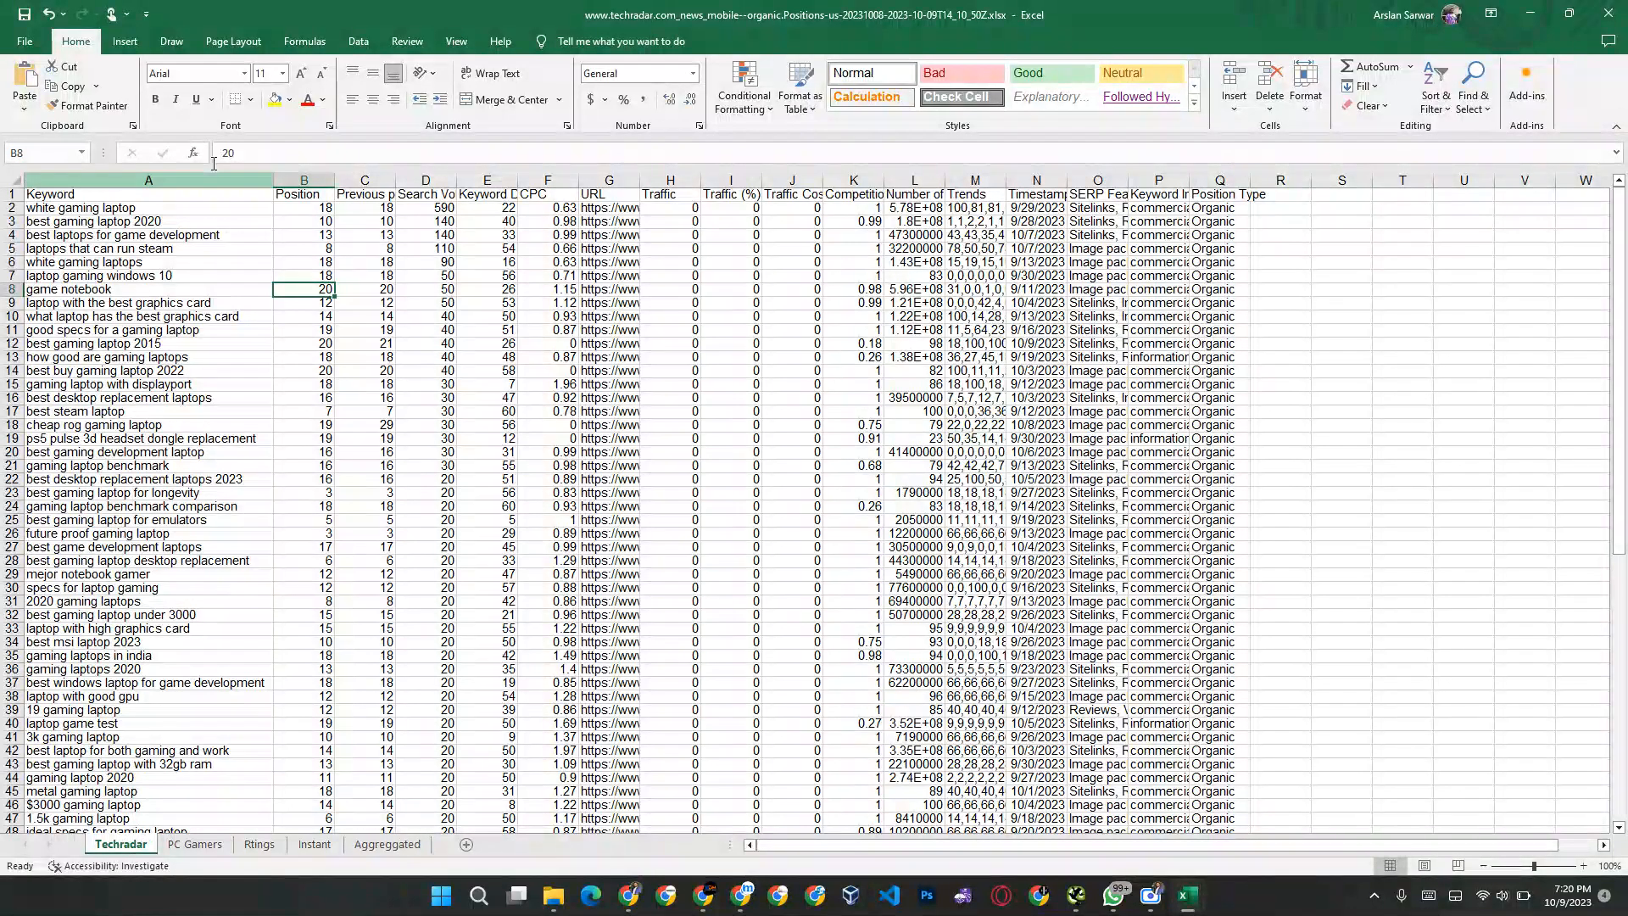
pyautogui.click(71, 196)
pyautogui.hotkey('ctrl', 'shift', 'Right')
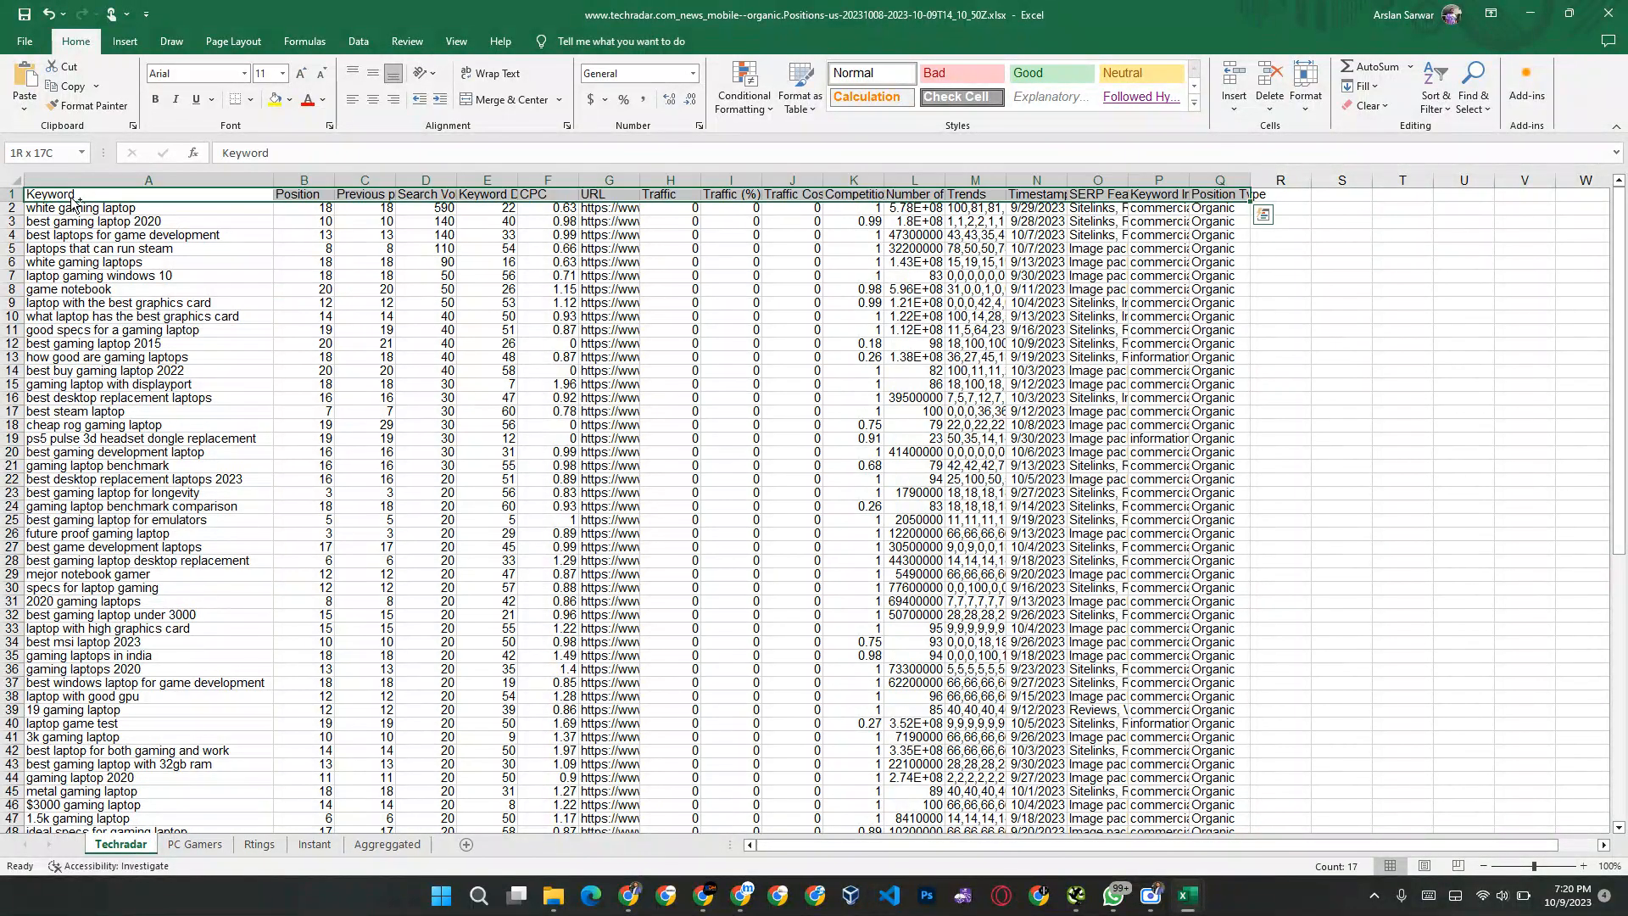
pyautogui.hotkey('ctrl', 'c')
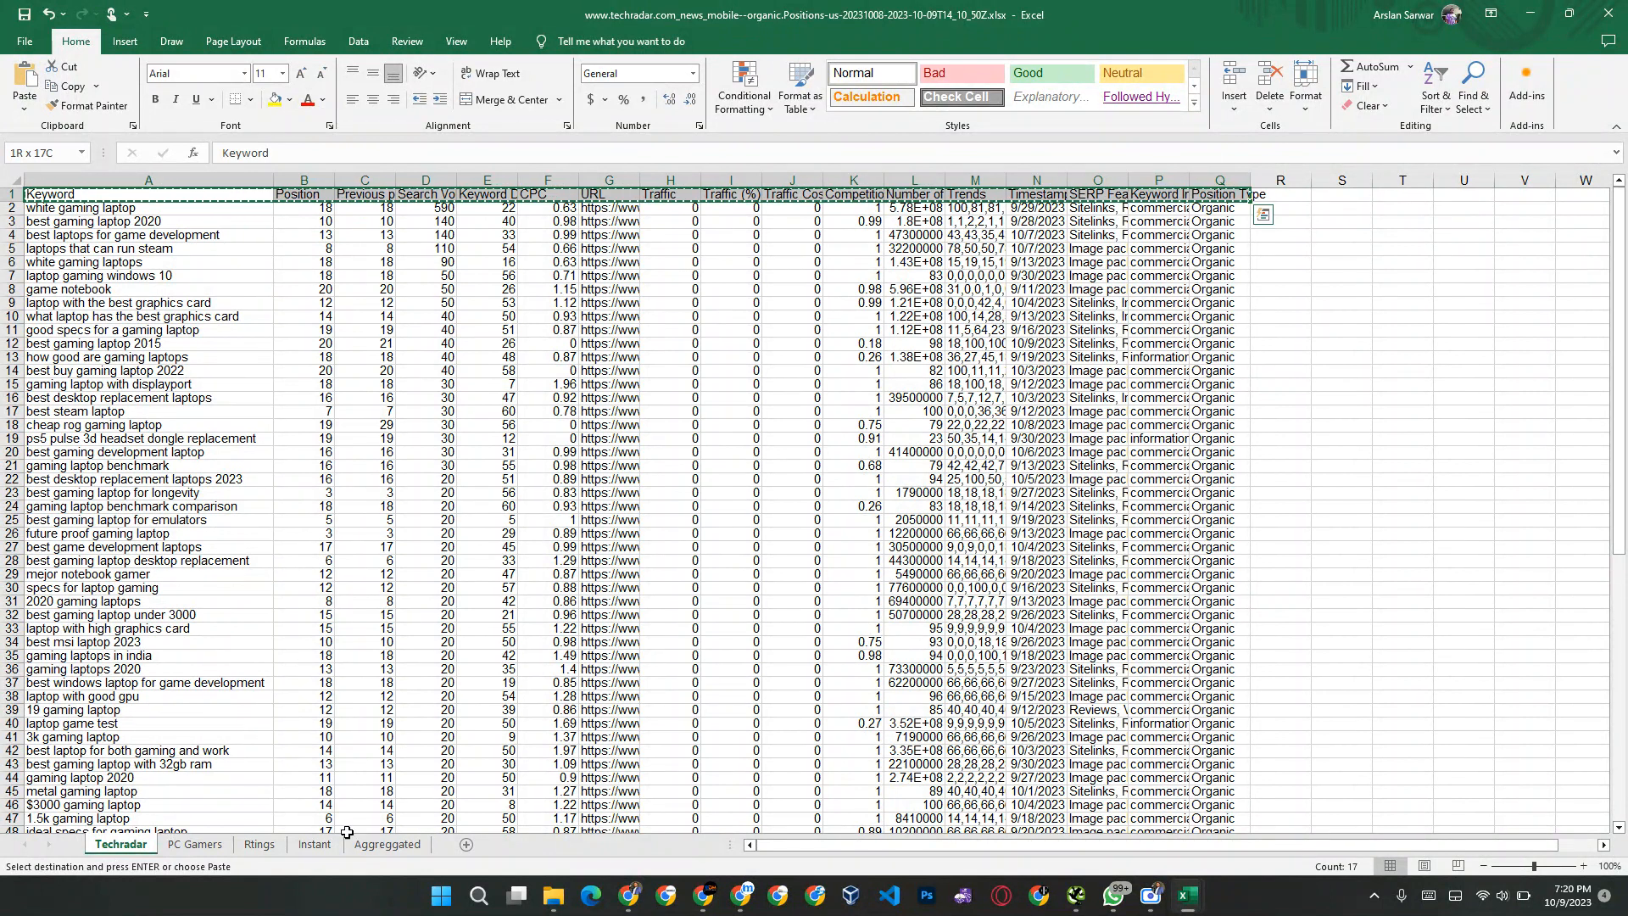
pyautogui.click(386, 845)
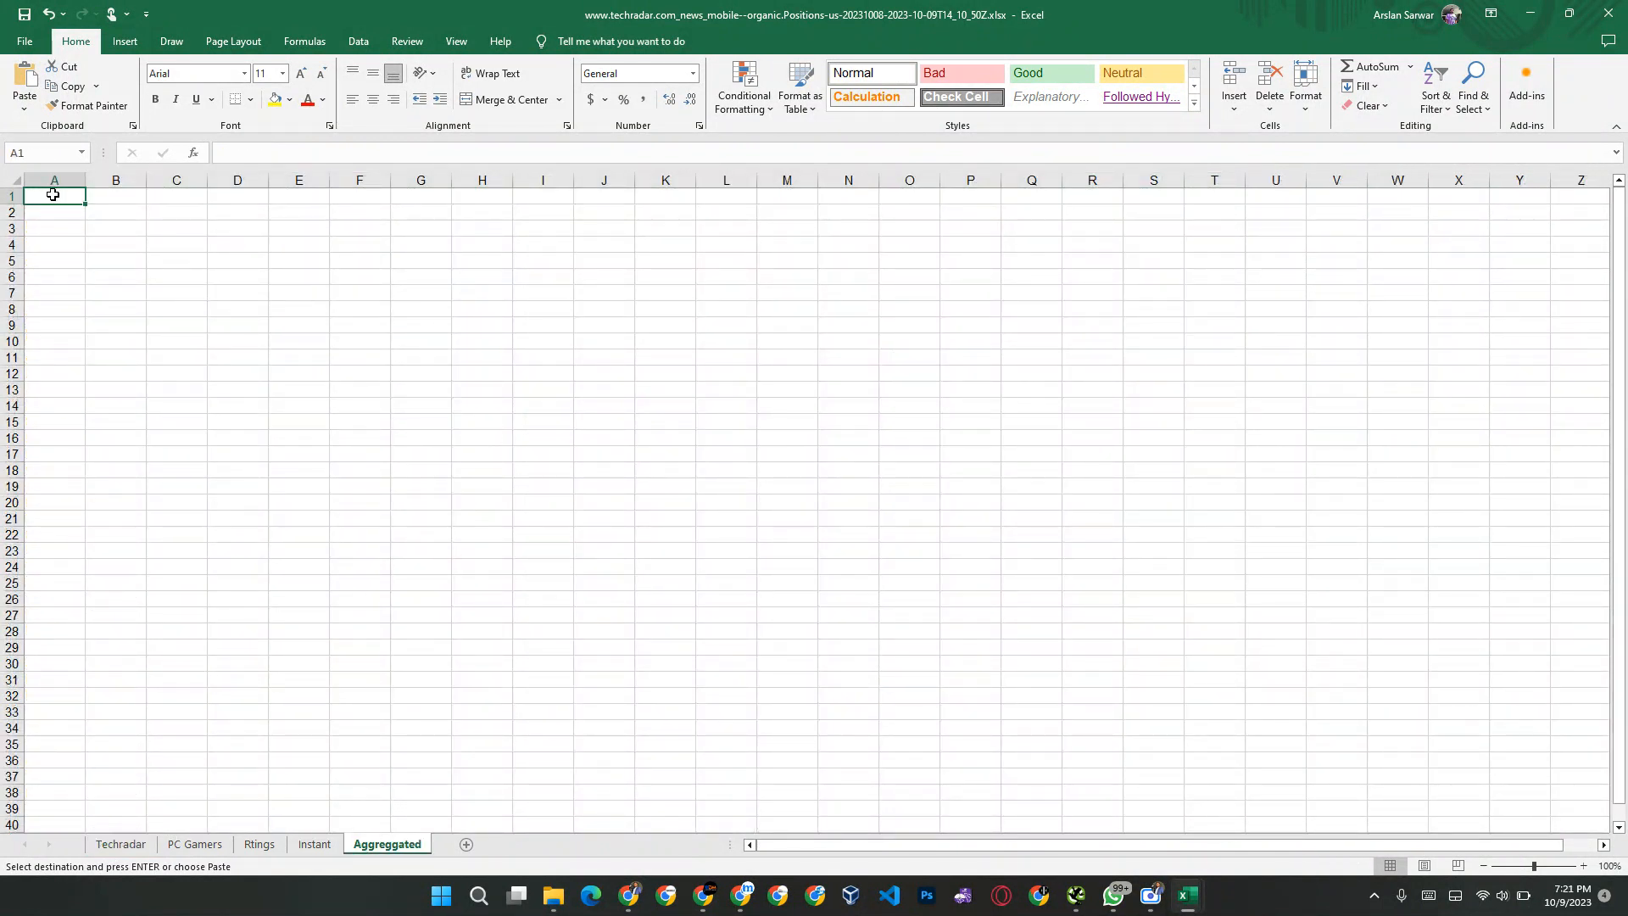
pyautogui.hotkey('ctrl', 'v')
pyautogui.click(51, 210)
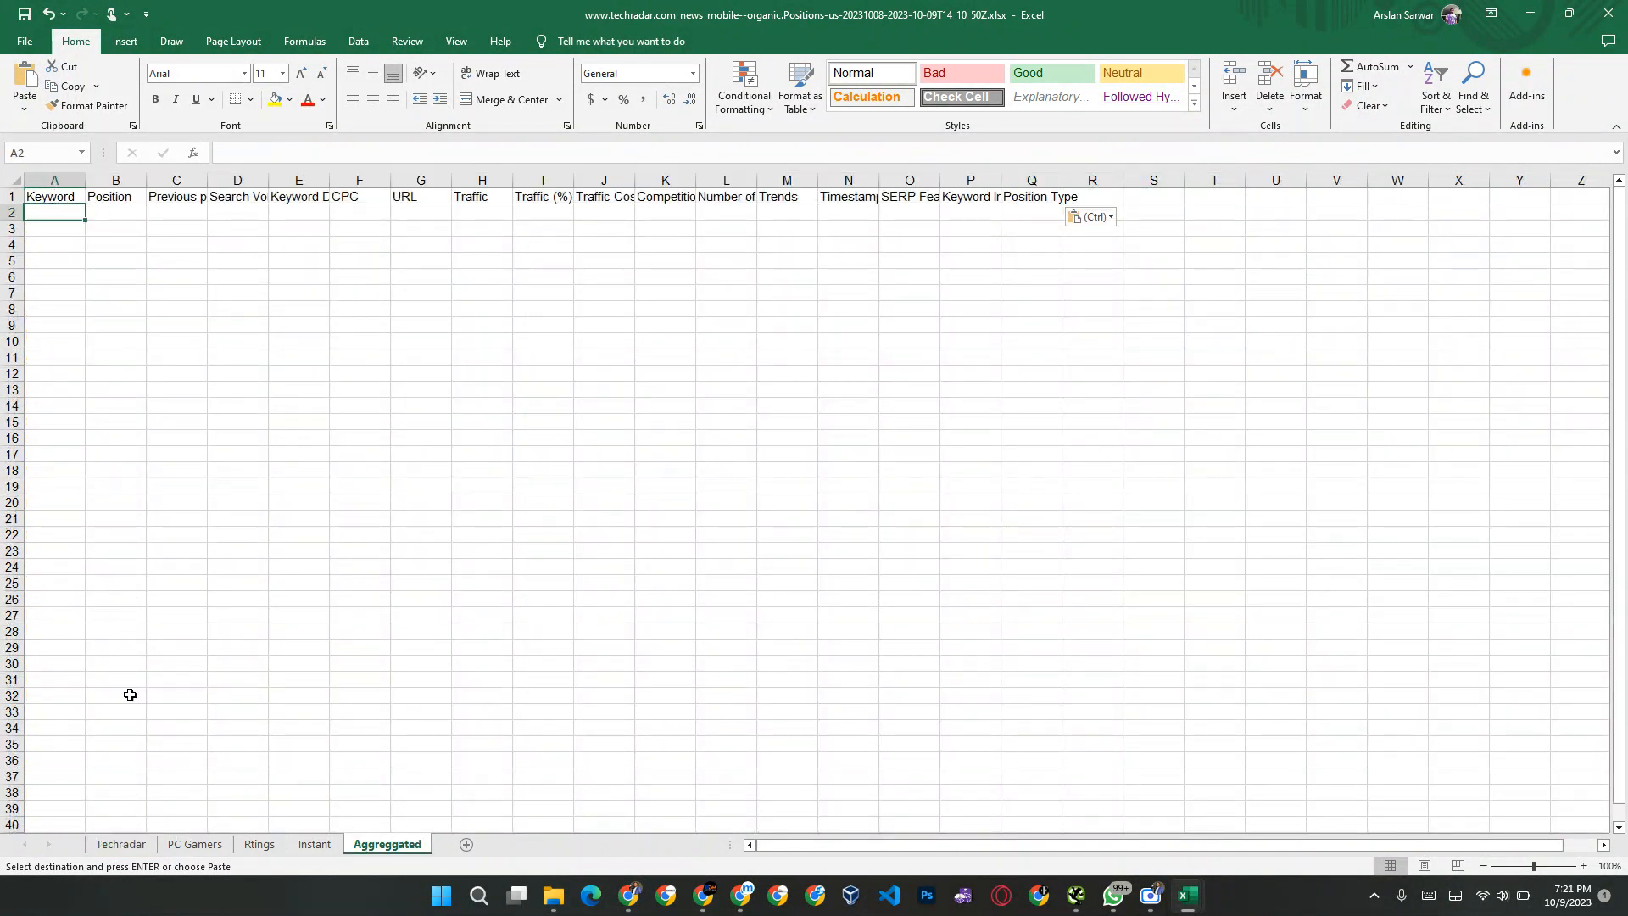
# Step: Copy all Techradar data rows in columns A to H, Keyword through Traffic, from row 2 down to row 81
pyautogui.click(122, 845)
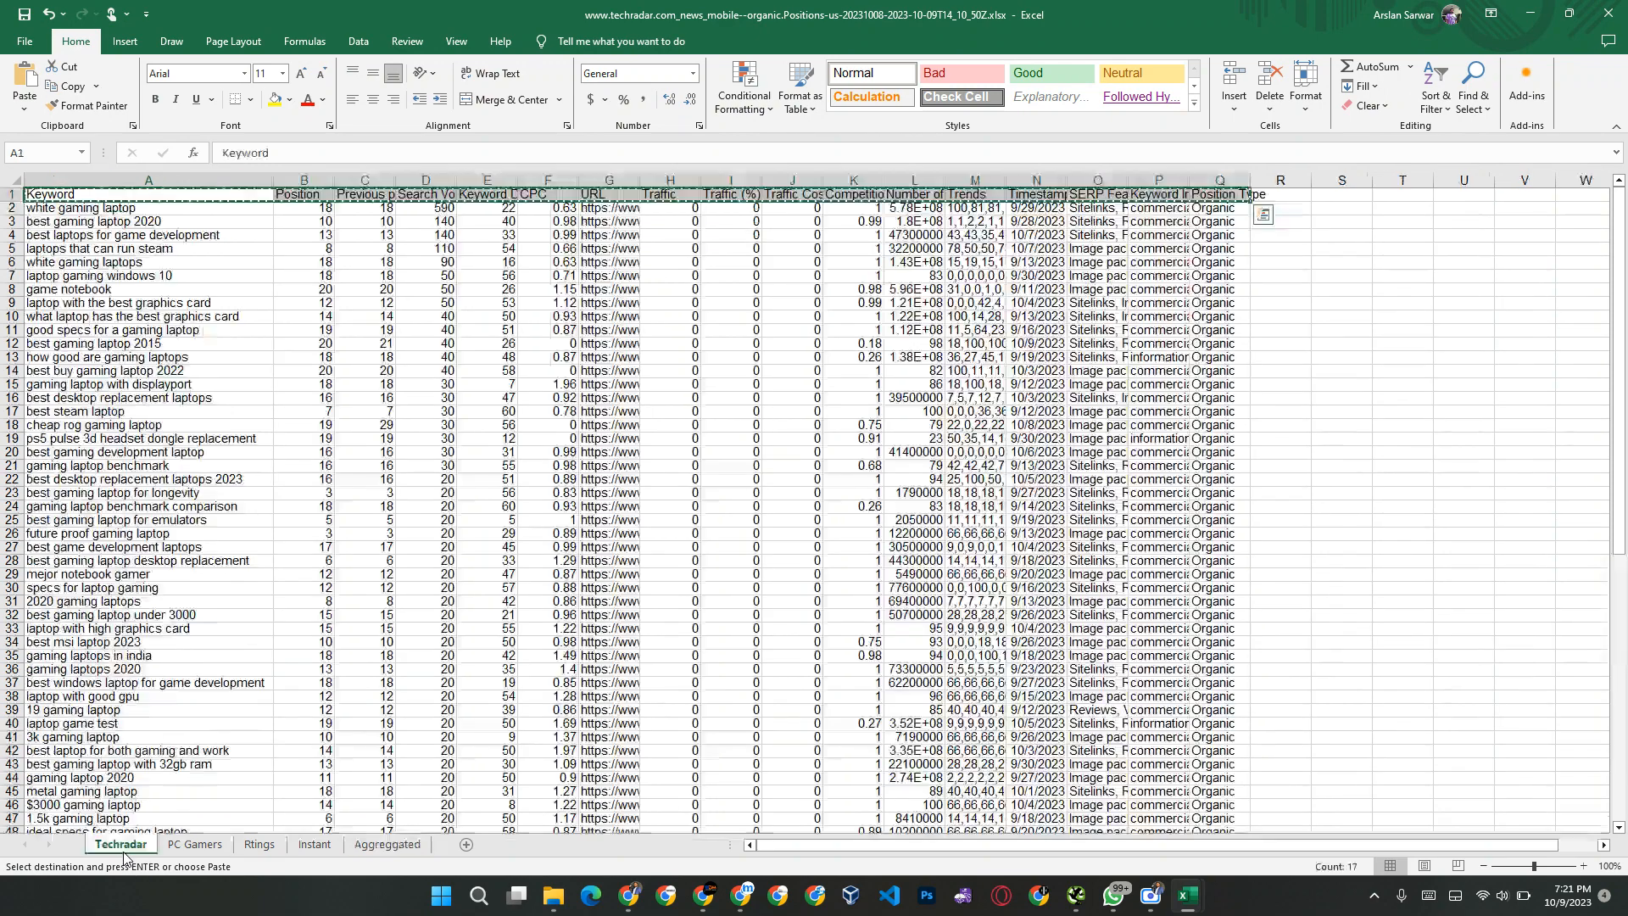
pyautogui.click(93, 208)
pyautogui.hotkey('shift', 'Right')
pyautogui.hotkey('shift', 'Right')
pyautogui.hotkey('shift', 'Right')
pyautogui.hotkey('shift', 'Right')
pyautogui.hotkey('shift', 'Right')
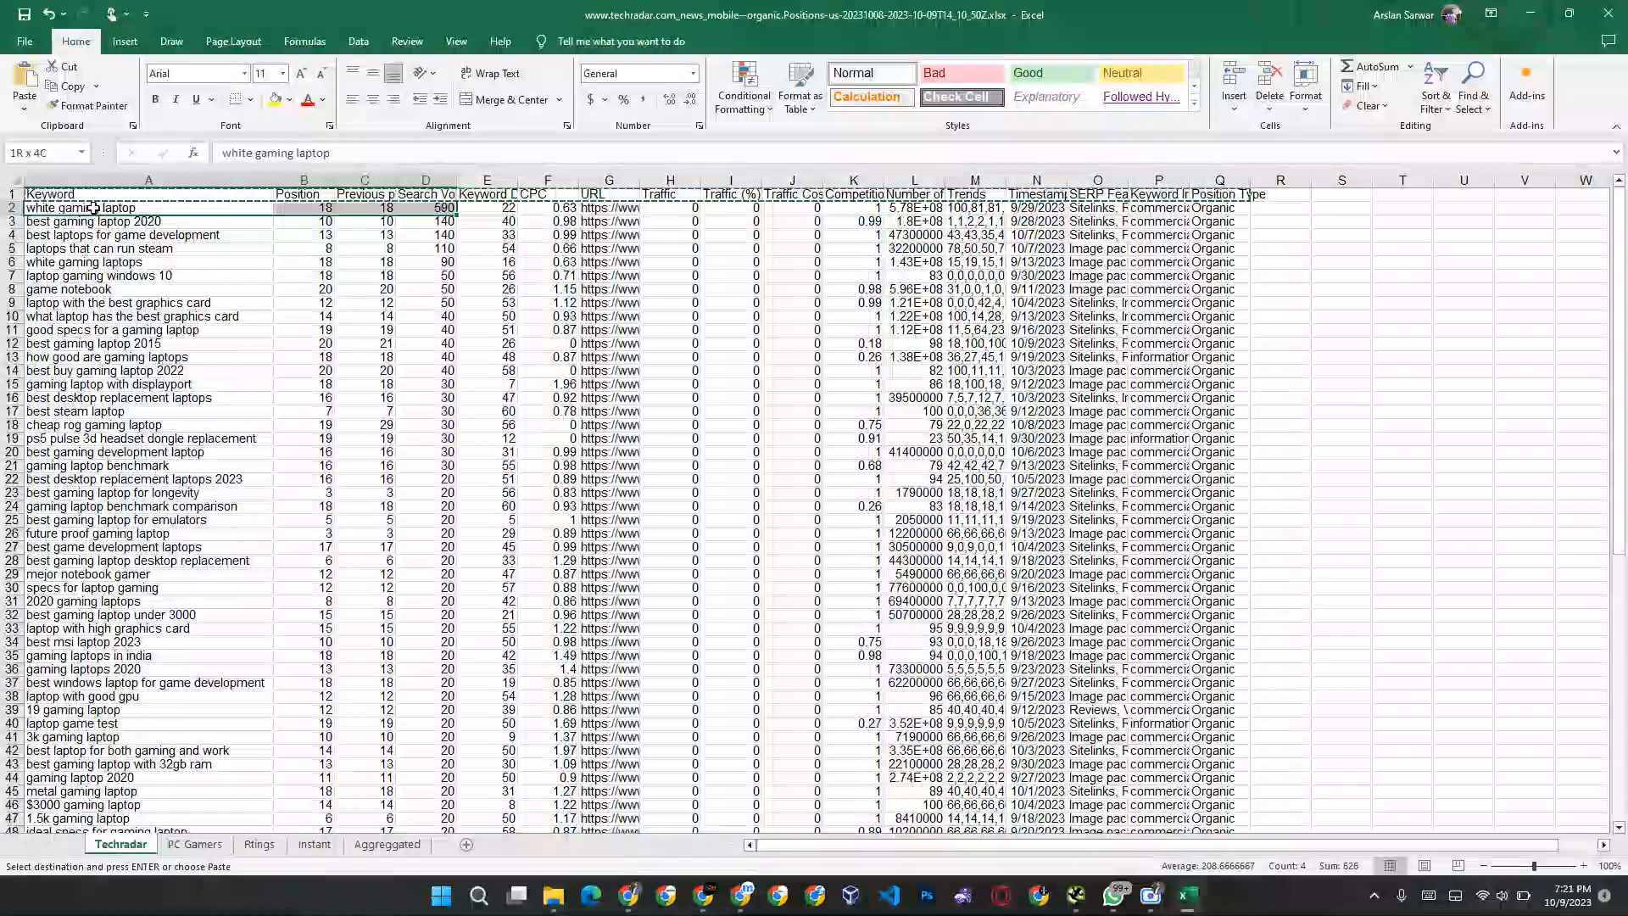
pyautogui.hotkey('shift', 'Right')
pyautogui.hotkey('shift', 'Right')
pyautogui.hotkey('shift', 'Right')
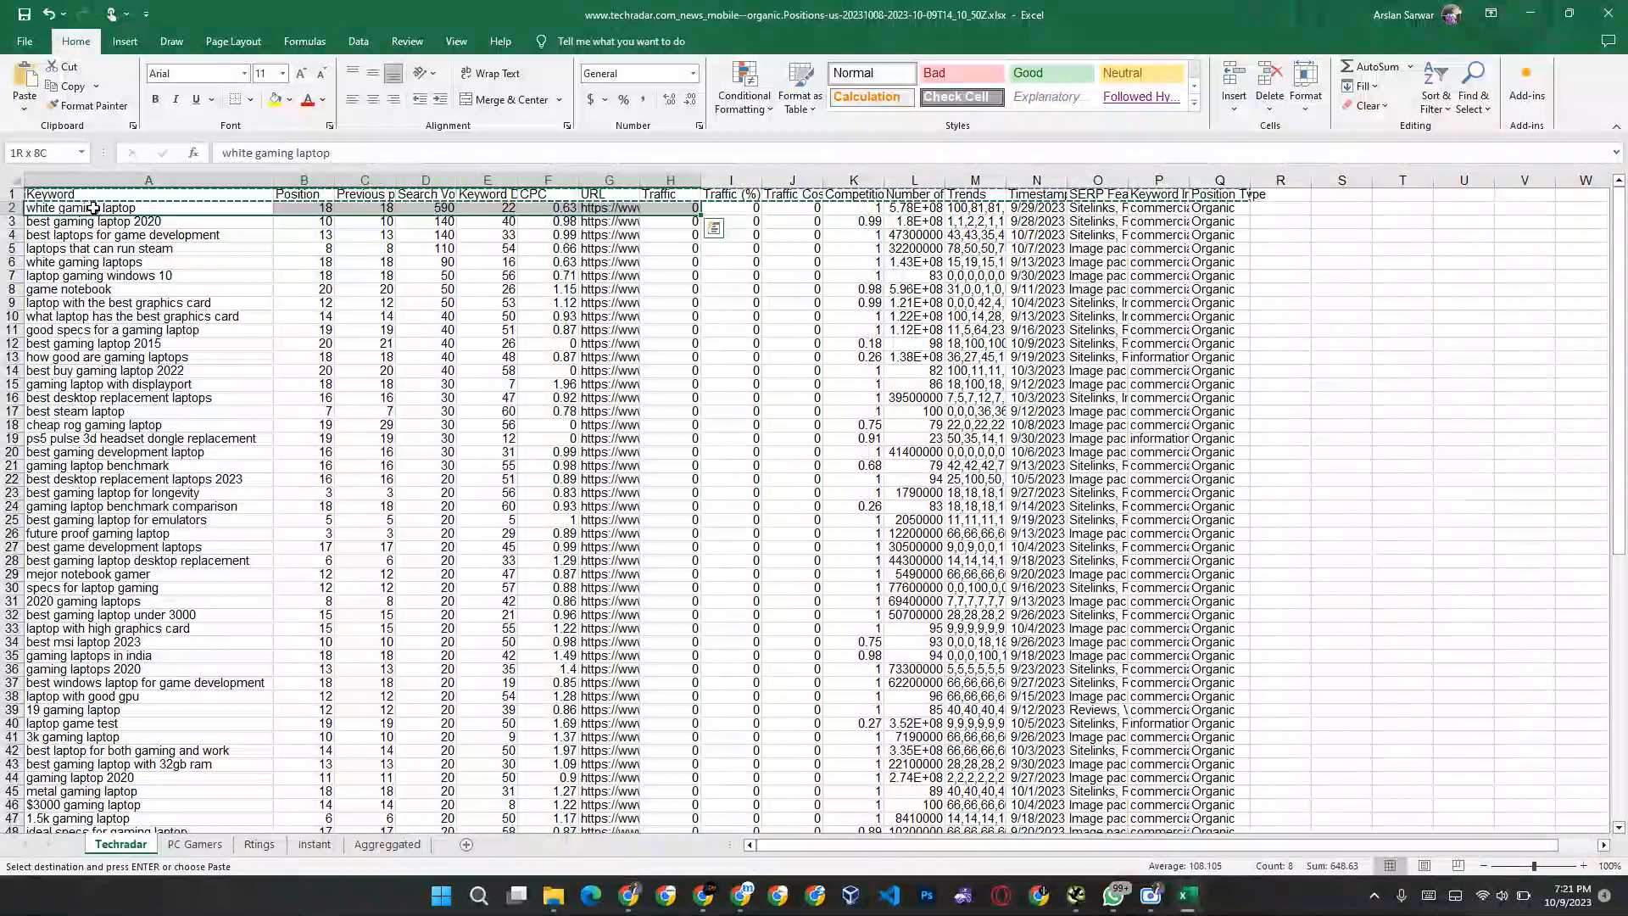
pyautogui.hotkey('shift', 'Left')
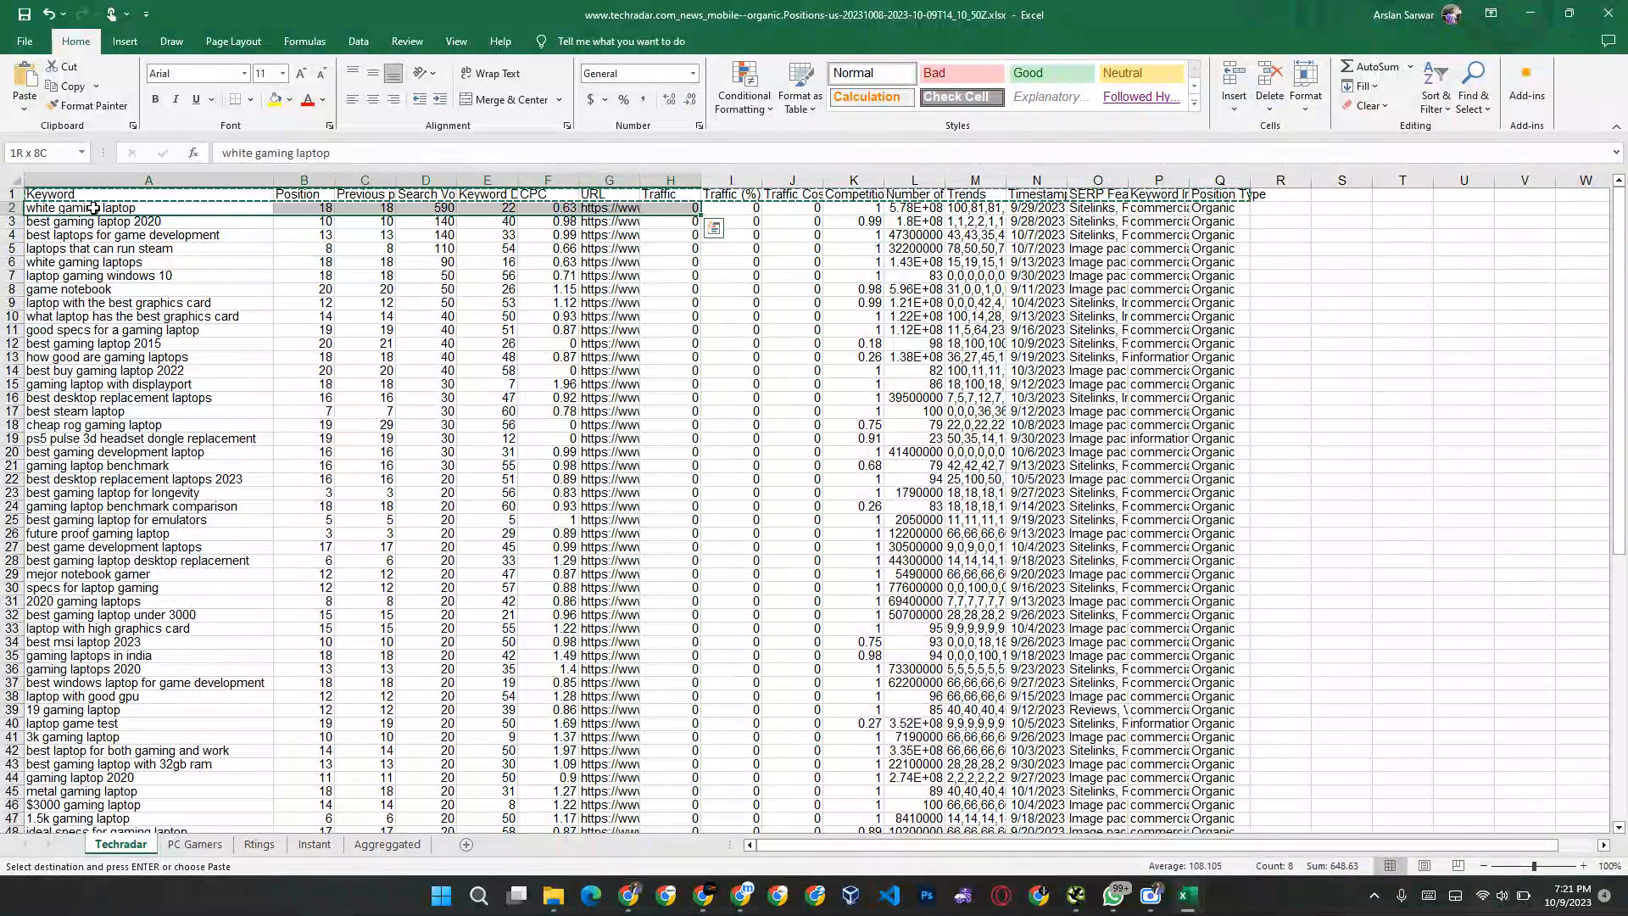
pyautogui.hotkey('ctrl', 'shift', 'Down')
pyautogui.hotkey('ctrl', 'c')
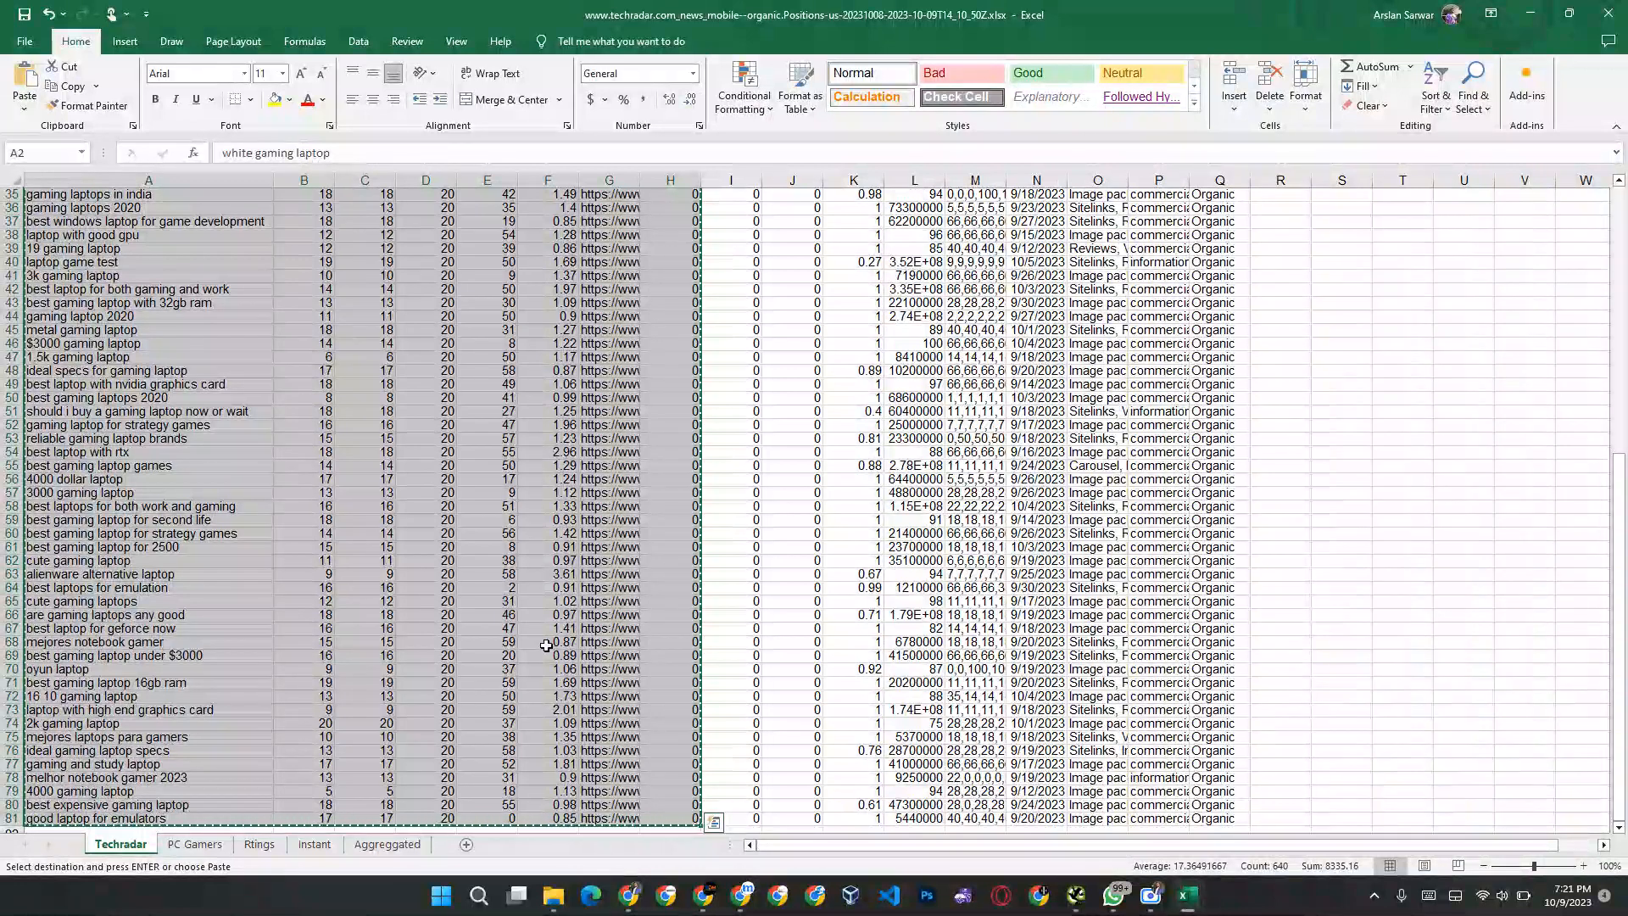
# Step: Paste the copied Techradar rows into the Aggreggated sheet starting at cell A2
pyautogui.click(386, 844)
pyautogui.click(56, 214)
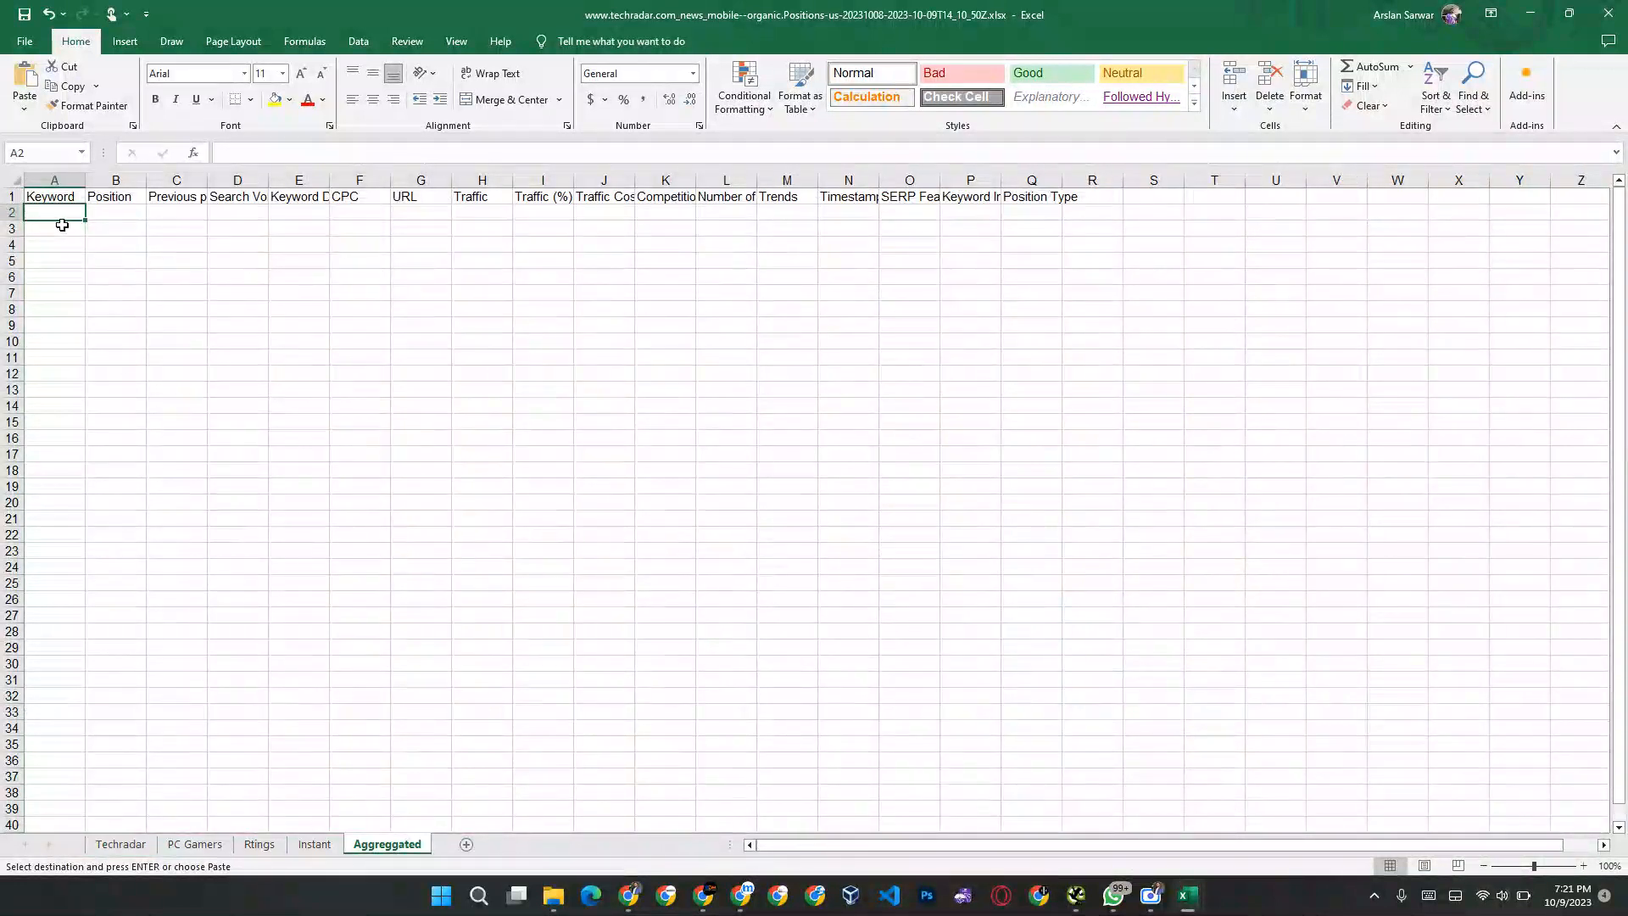
pyautogui.hotkey('ctrl', 'v')
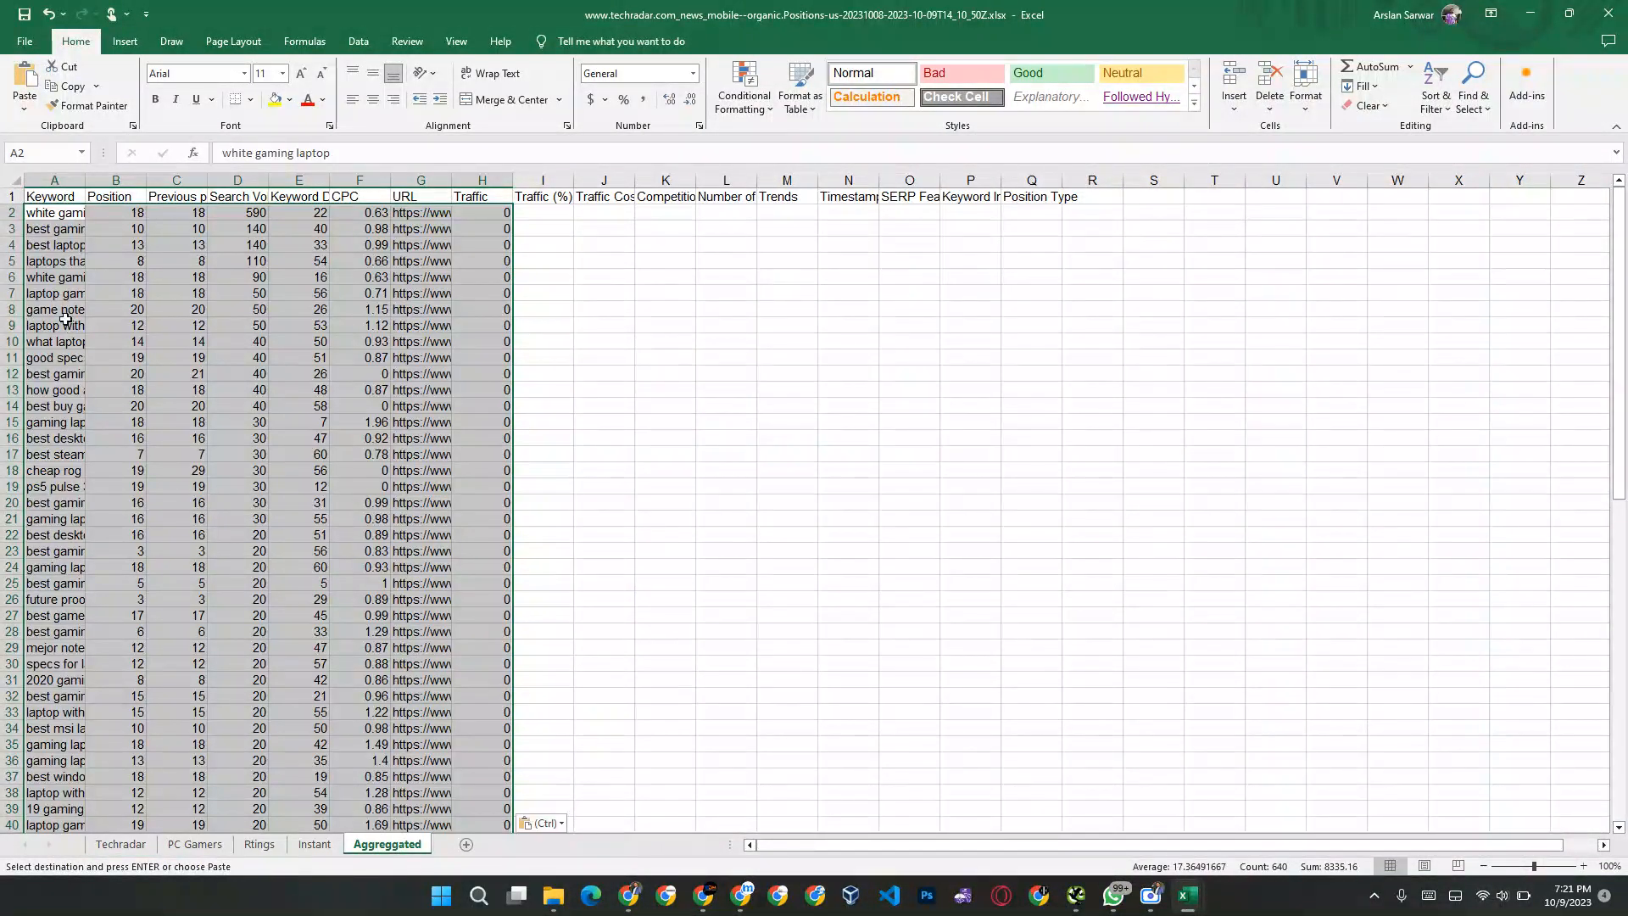
# Step: Select cell A82, the first empty cell below the Techradar rows in the Aggreggated sheet
pyautogui.click(65, 319)
pyautogui.hotkey('ctrl', 'Down')
pyautogui.press('Down')
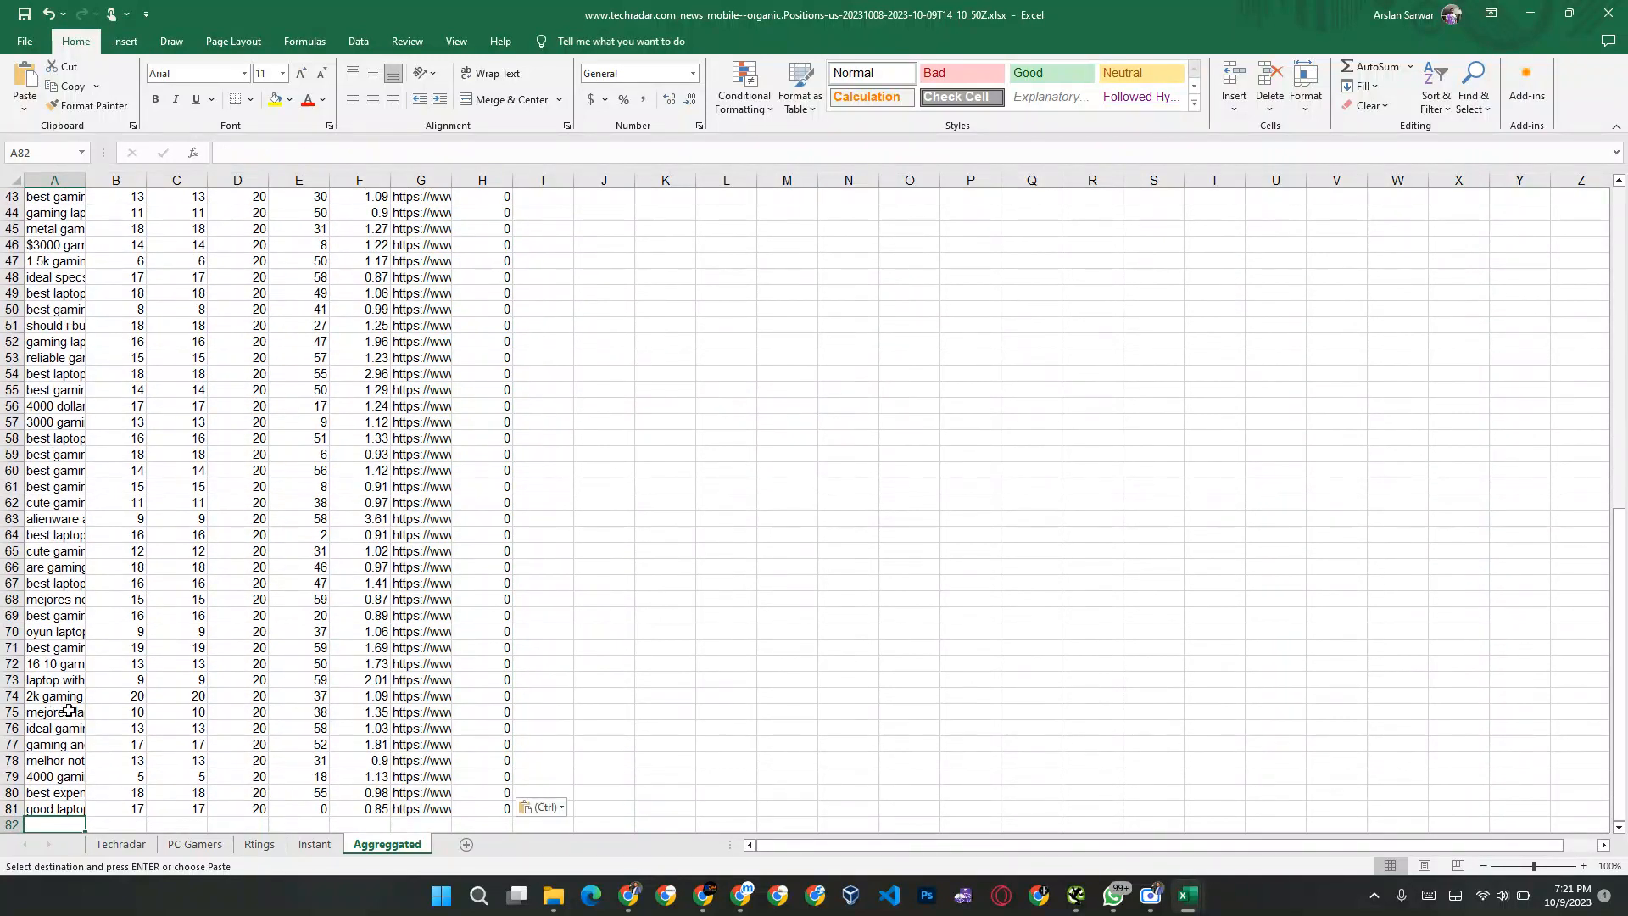
# Step: Copy all PC Gamers data rows in columns A to H, Keyword through Traffic, from row 2 down to row 30001
pyautogui.click(189, 846)
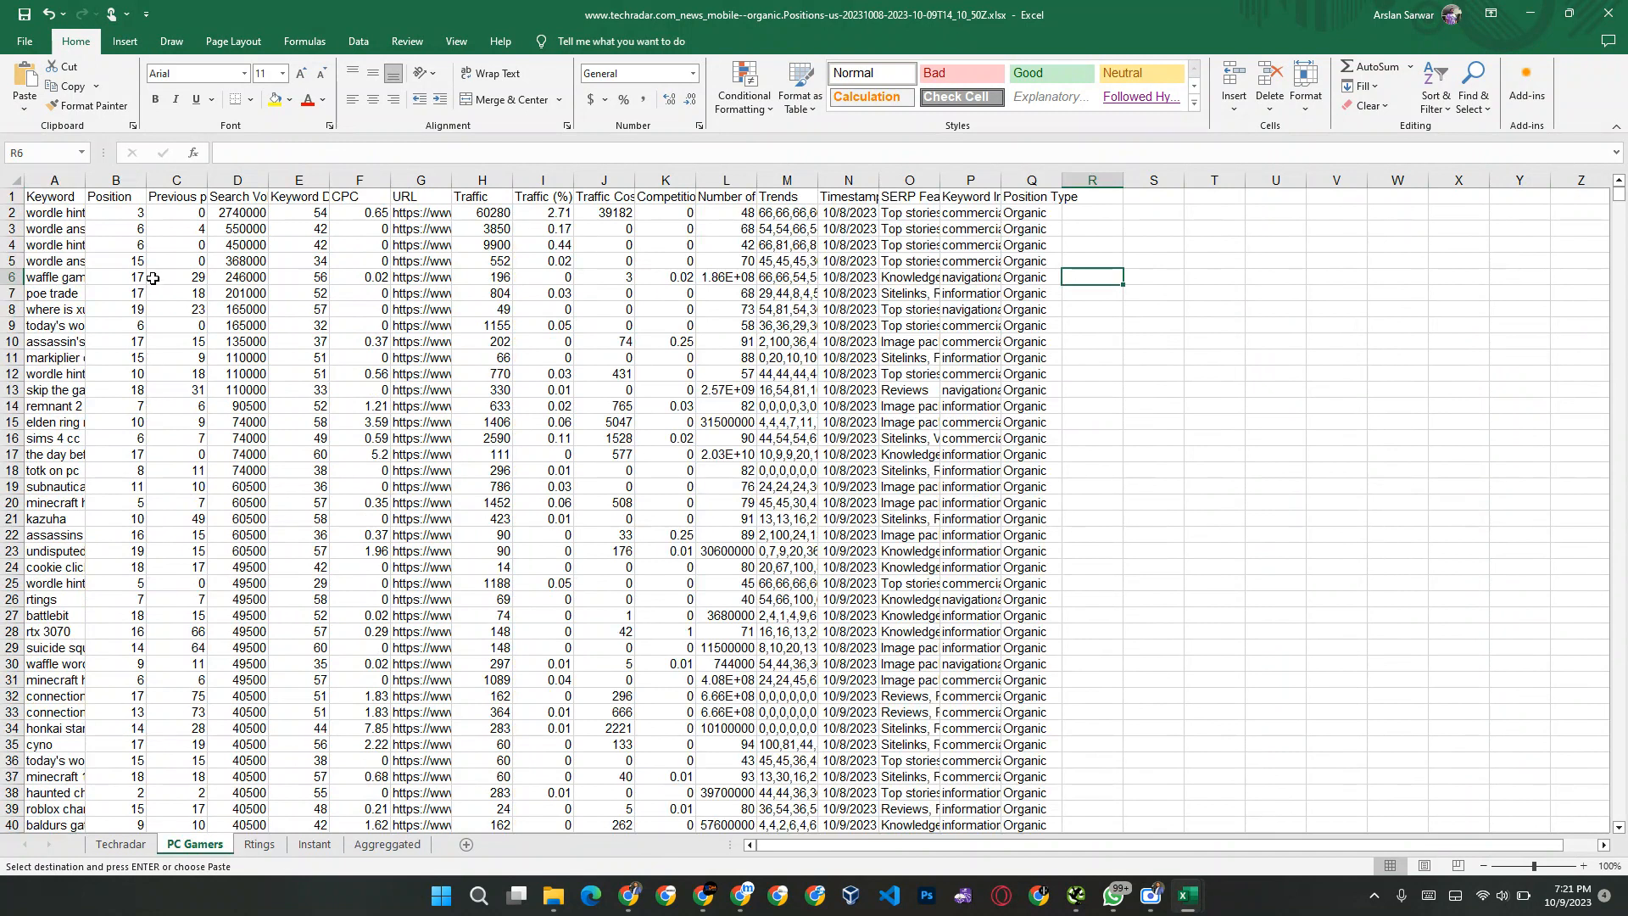
pyautogui.click(56, 215)
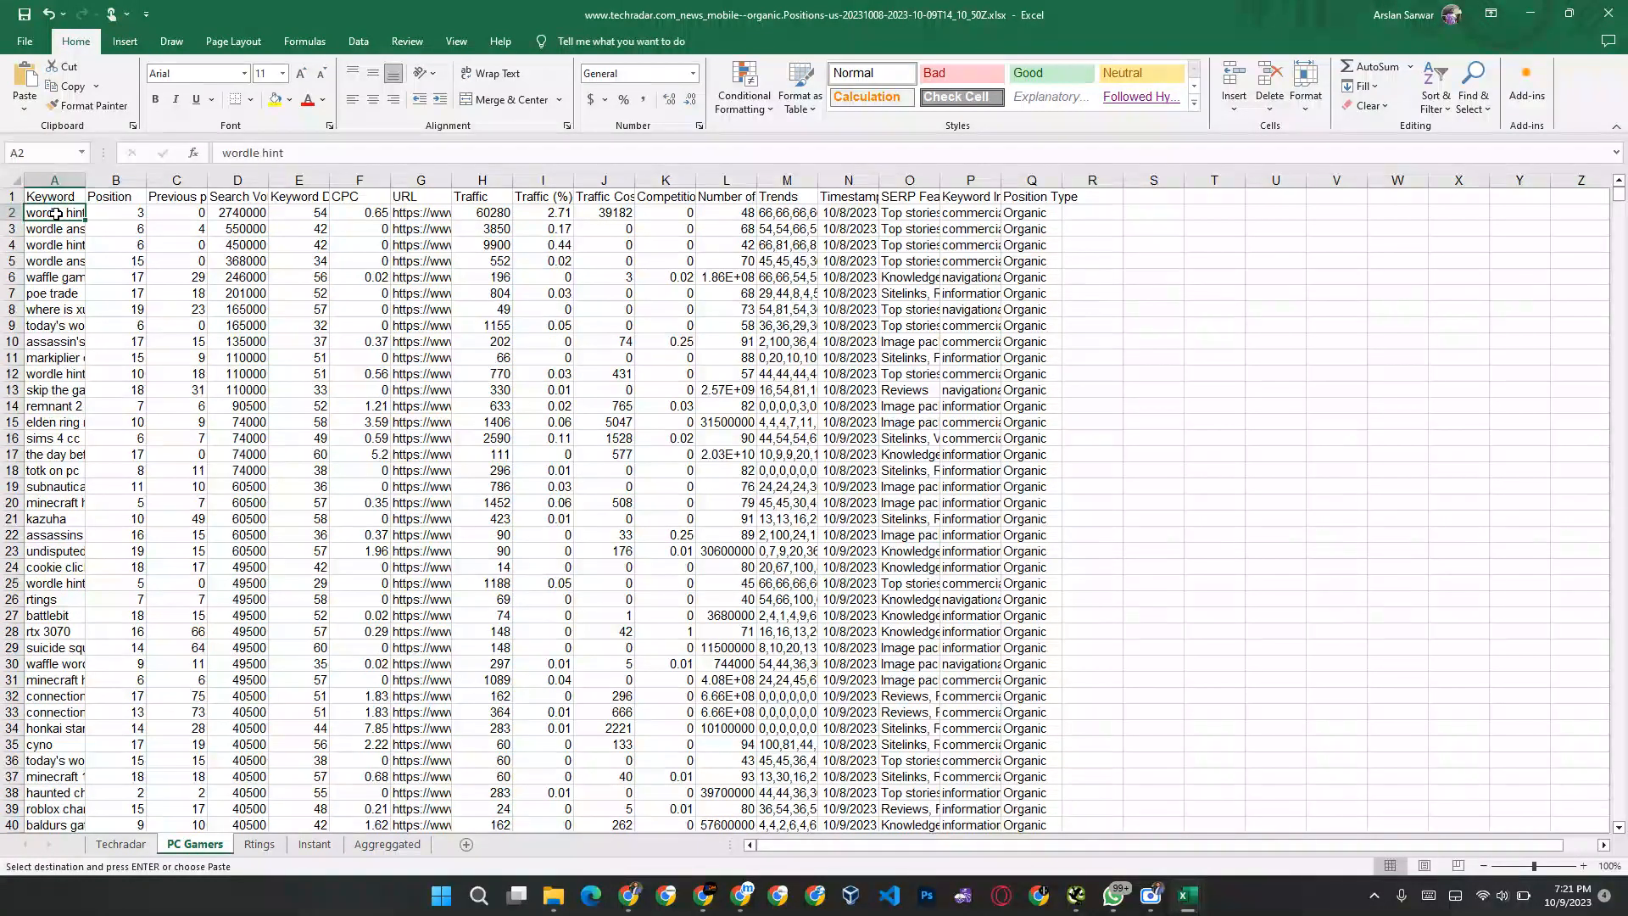
pyautogui.hotkey('shift', 'Right')
pyautogui.hotkey('shift', 'Right')
pyautogui.hotkey('shift', 'Right')
pyautogui.hotkey('shift', 'Right')
pyautogui.hotkey('shift', 'Right')
pyautogui.hotkey('shift', 'Right')
pyautogui.hotkey('shift', 'Right')
pyautogui.hotkey('shift', 'Down')
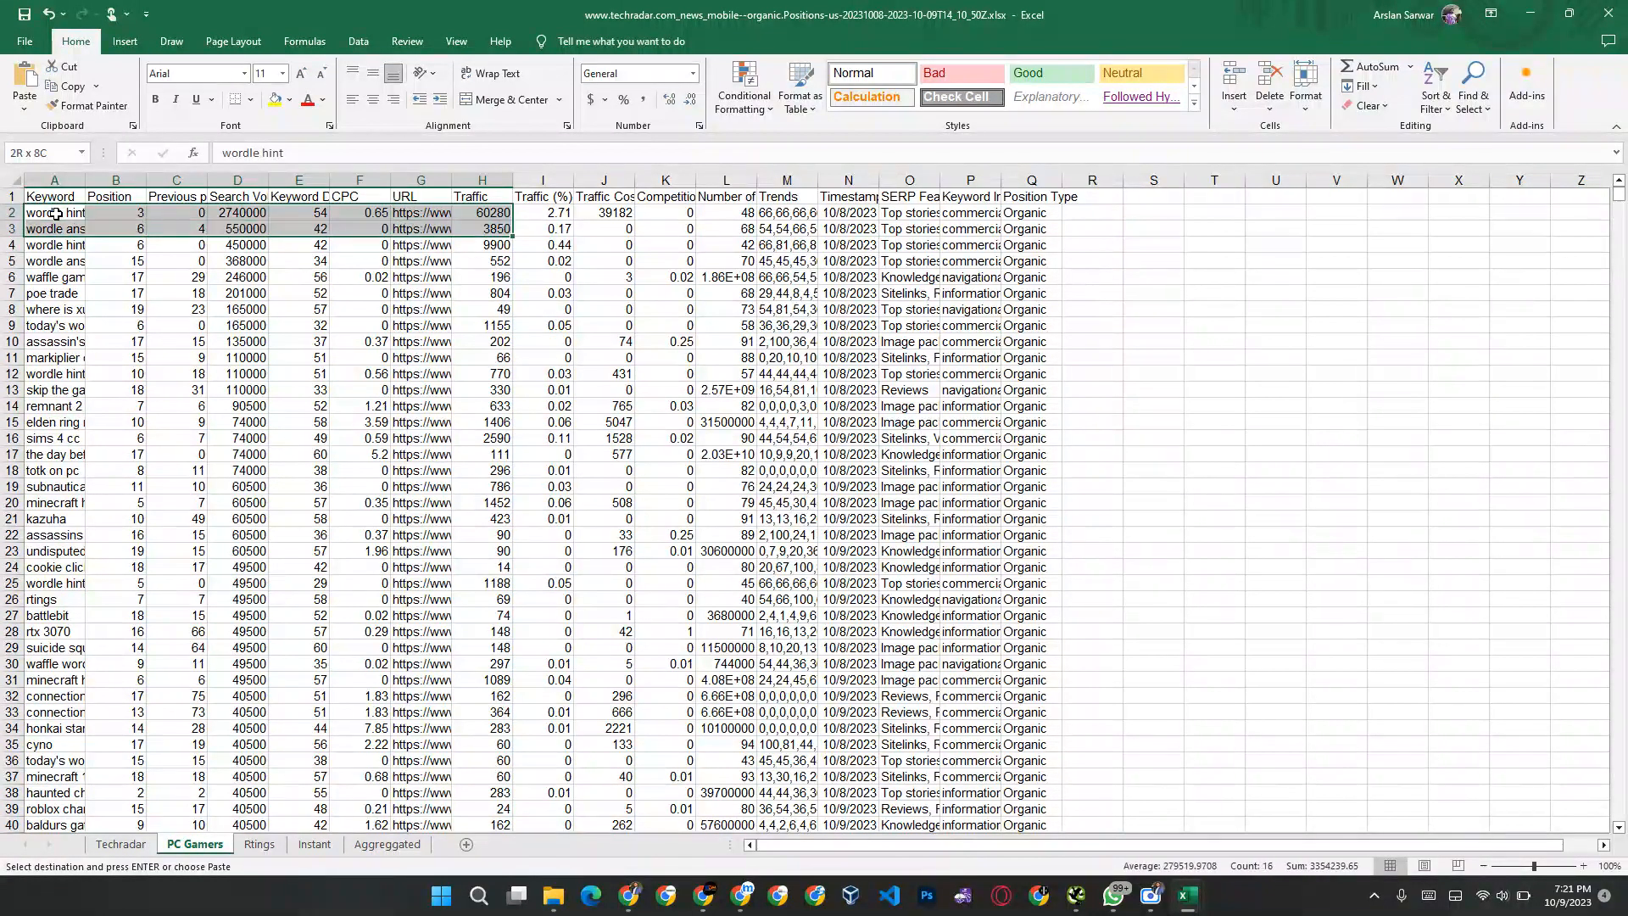
pyautogui.hotkey('shift', 'Down')
pyautogui.hotkey('shift', 'Down')
pyautogui.hotkey('shift', 'Down')
pyautogui.hotkey('shift', 'Down')
pyautogui.hotkey('shift', 'Down')
pyautogui.hotkey('shift', 'Down')
pyautogui.hotkey('shift', 'Down')
pyautogui.hotkey('shift', 'Down')
pyautogui.hotkey('shift', 'Down')
pyautogui.hotkey('shift', 'Down')
pyautogui.hotkey('shift', 'Down')
pyautogui.hotkey('shift', 'Down')
pyautogui.hotkey('shift', 'Down')
pyautogui.hotkey('ctrl', 'shift', 'Down')
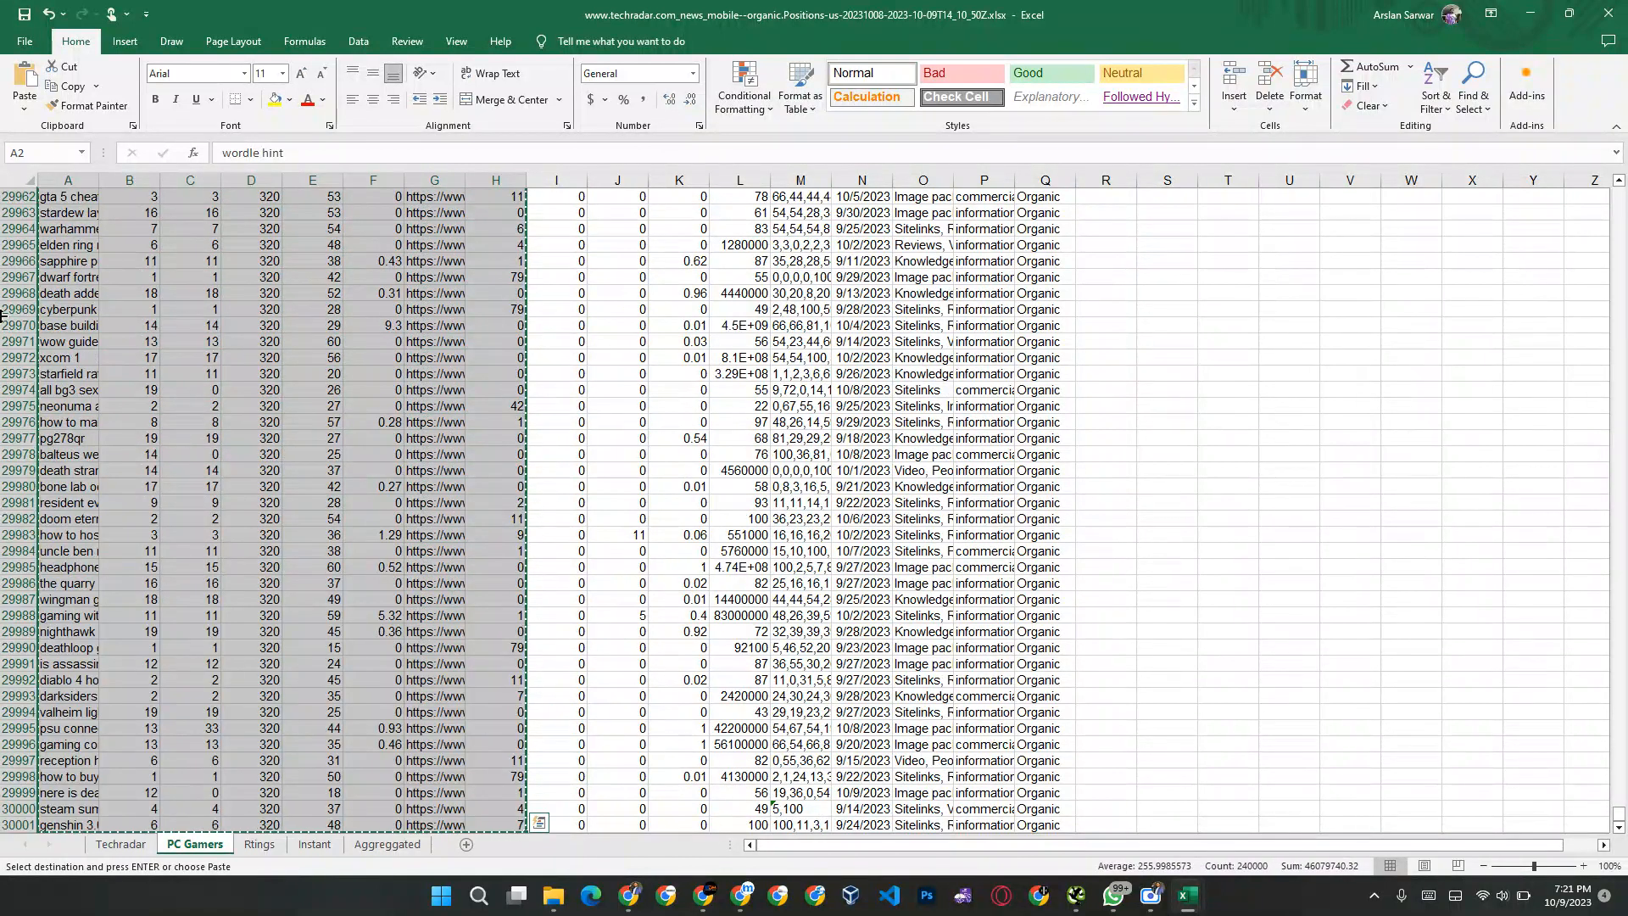
# Step: Paste the PC Gamers rows into the Aggreggated sheet from cell A82 and select the first empty cell below them, A30082
pyautogui.click(374, 847)
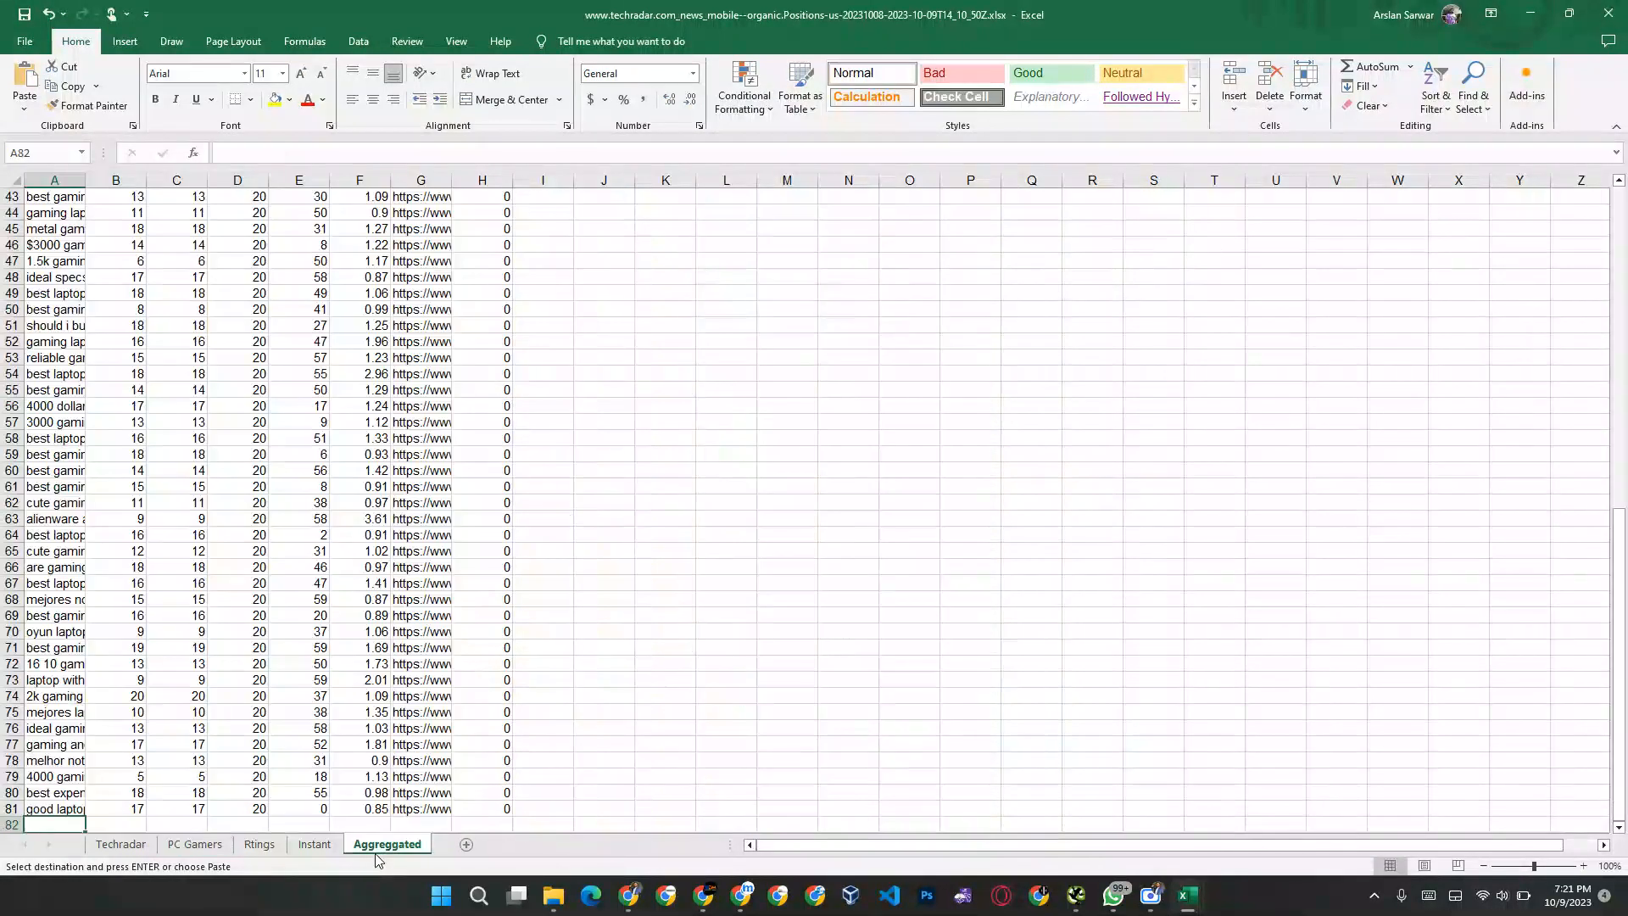
pyautogui.hotkey('ctrl', 'v')
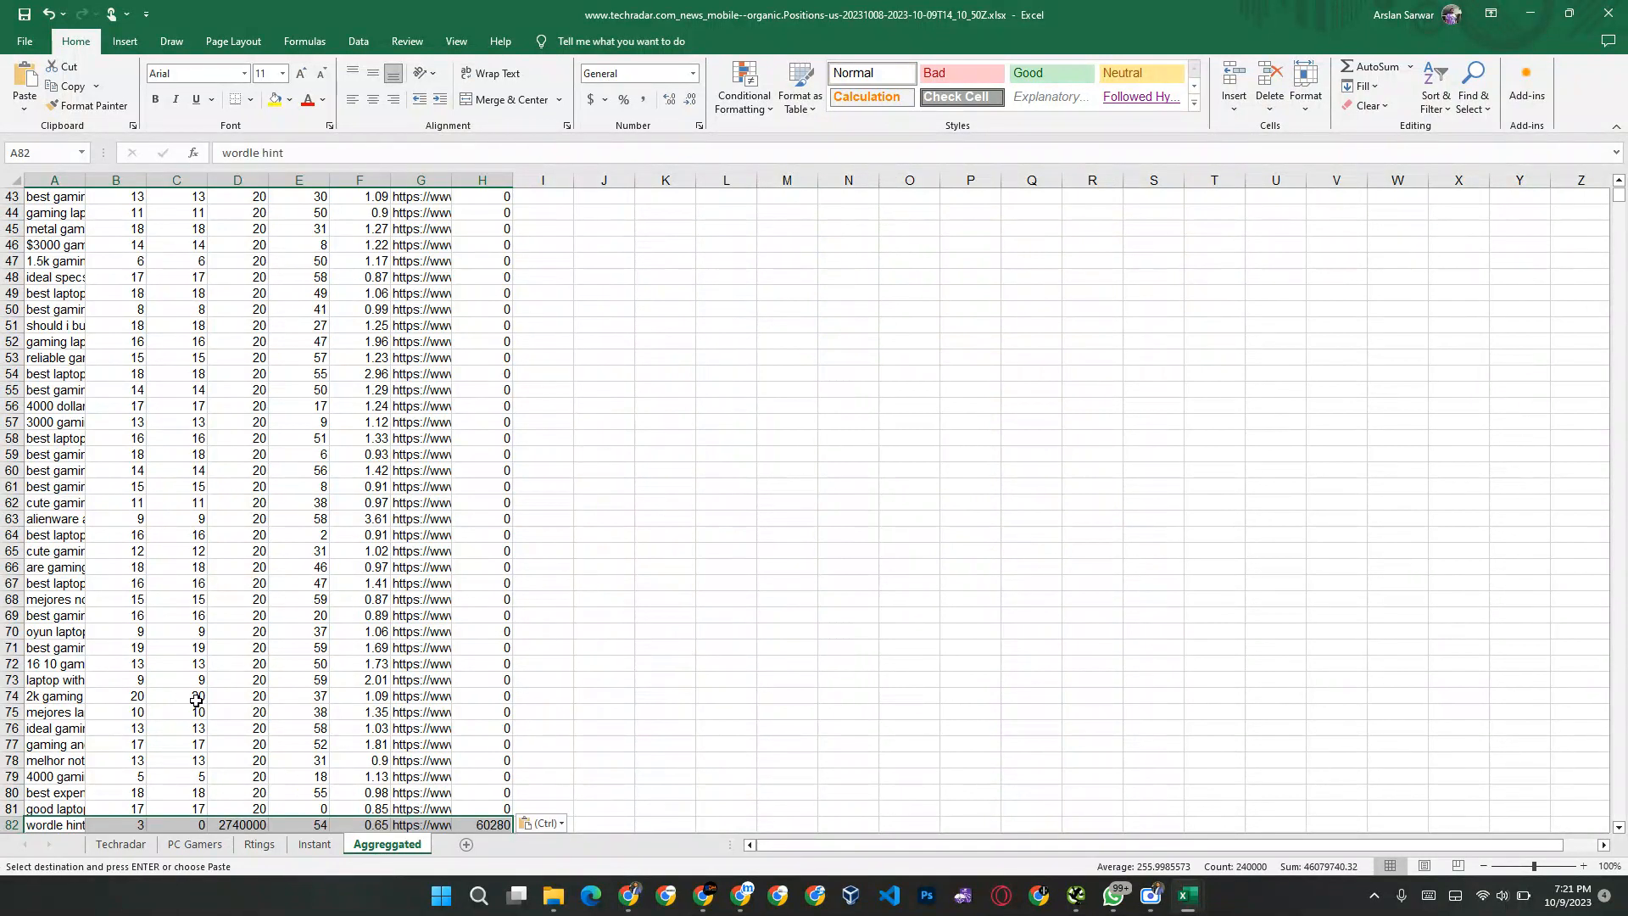
pyautogui.scroll(-8, 31, 649)
pyautogui.click(31, 648)
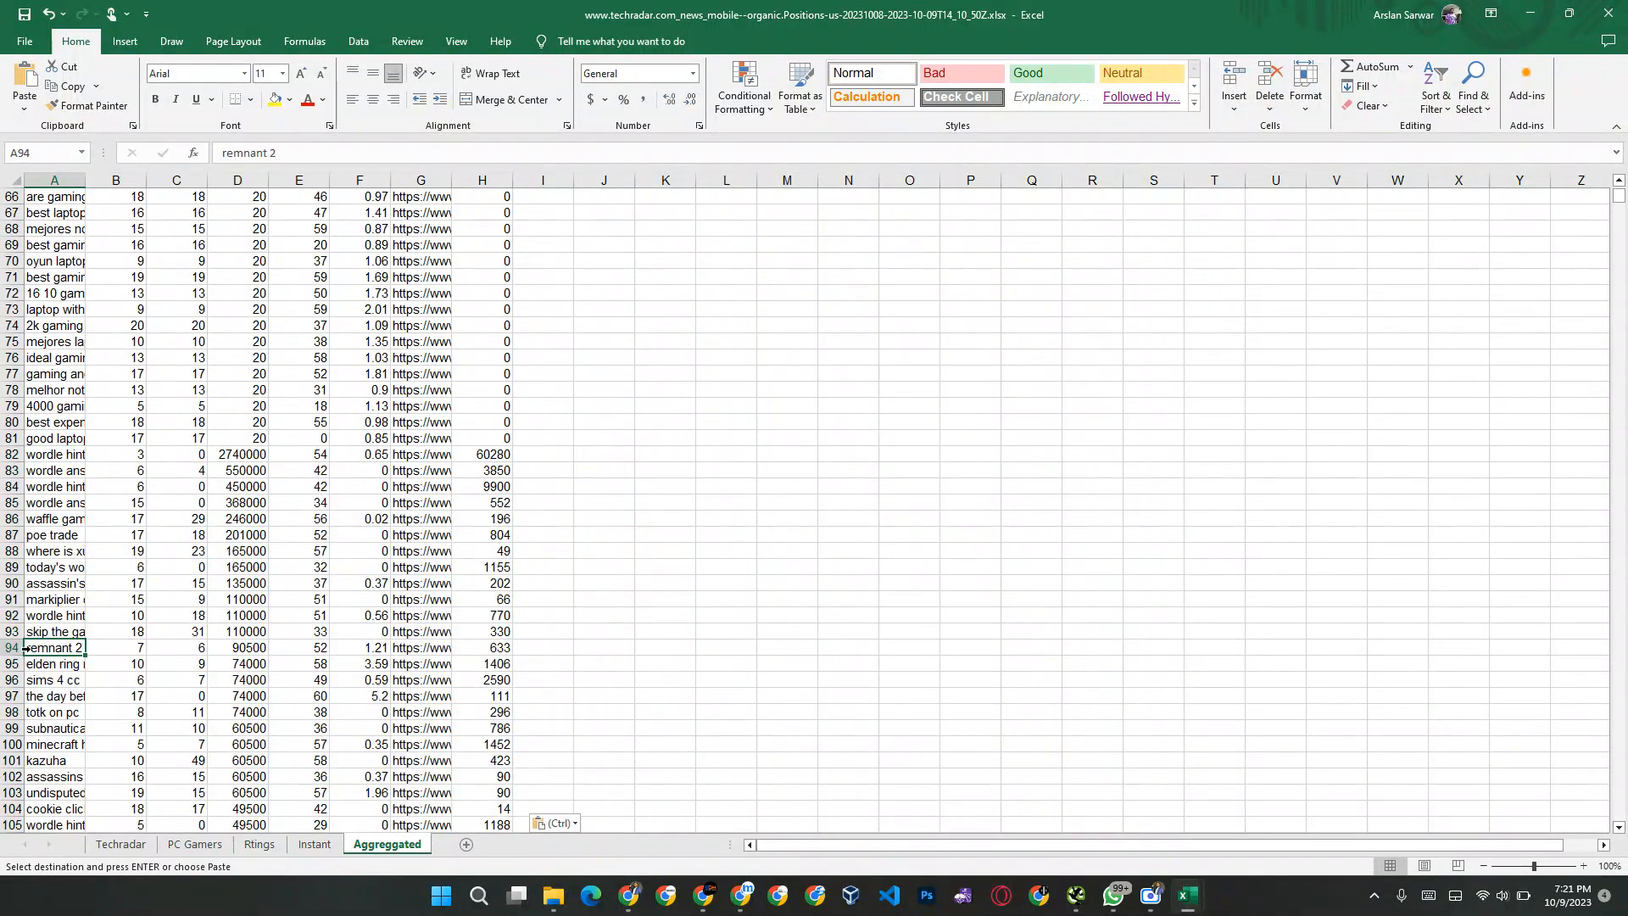
pyautogui.hotkey('ctrl', 'Down')
pyautogui.press('Down')
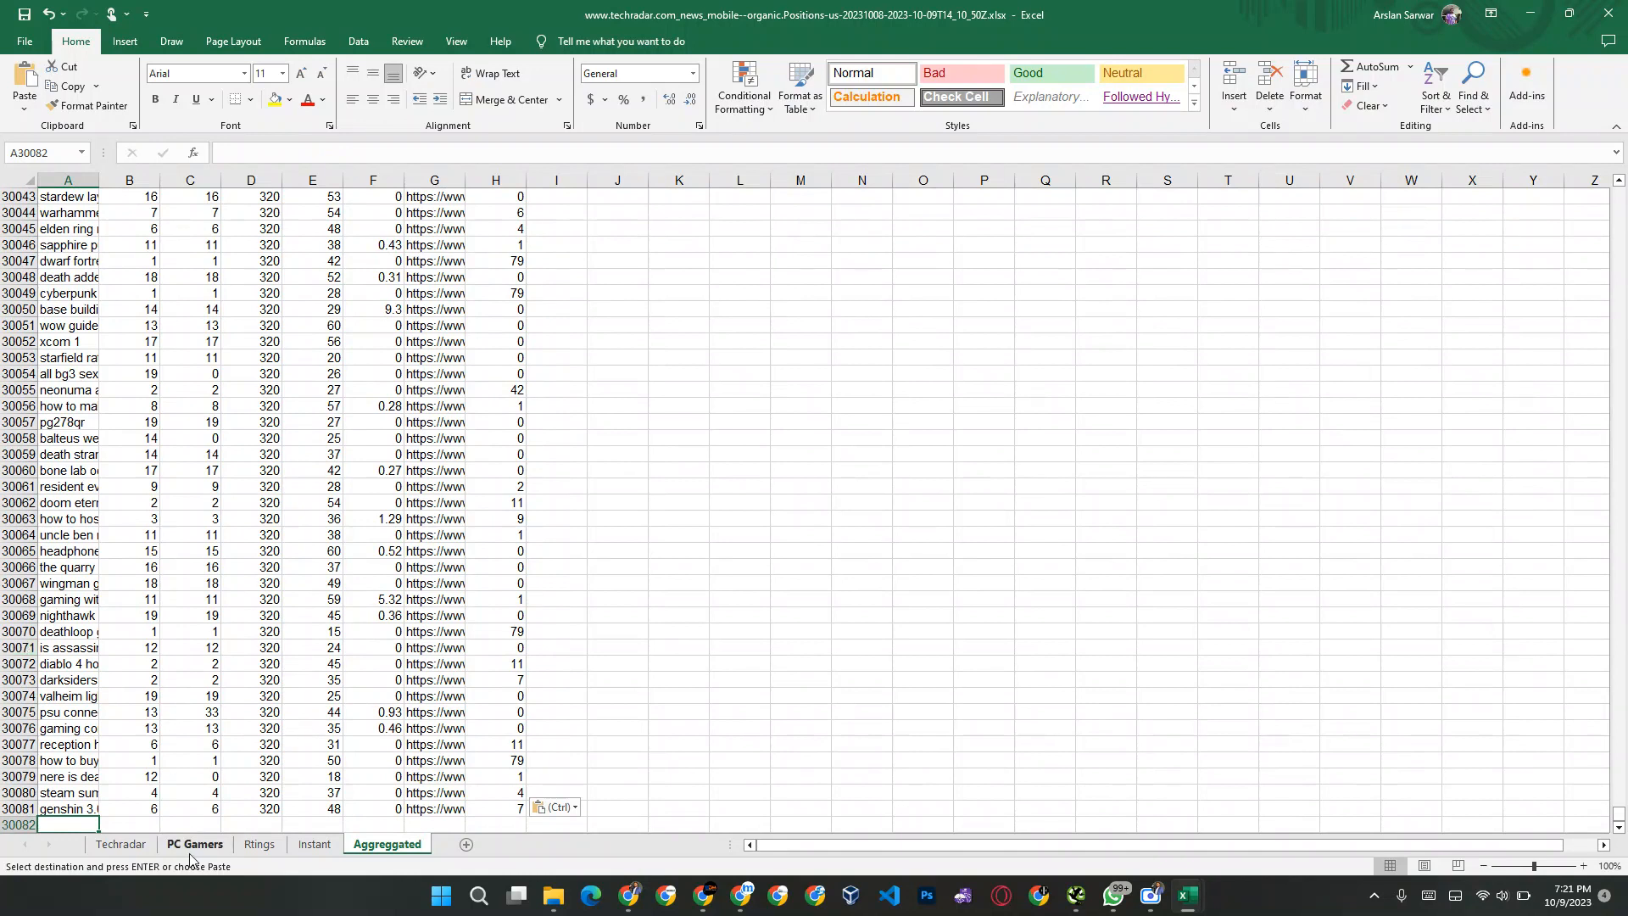
# Step: Copy the full data range from the rtings.com export workbook into the empty Rtings sheet, starting at cell A1
pyautogui.click(260, 845)
pyautogui.scroll(-7, 167, 378)
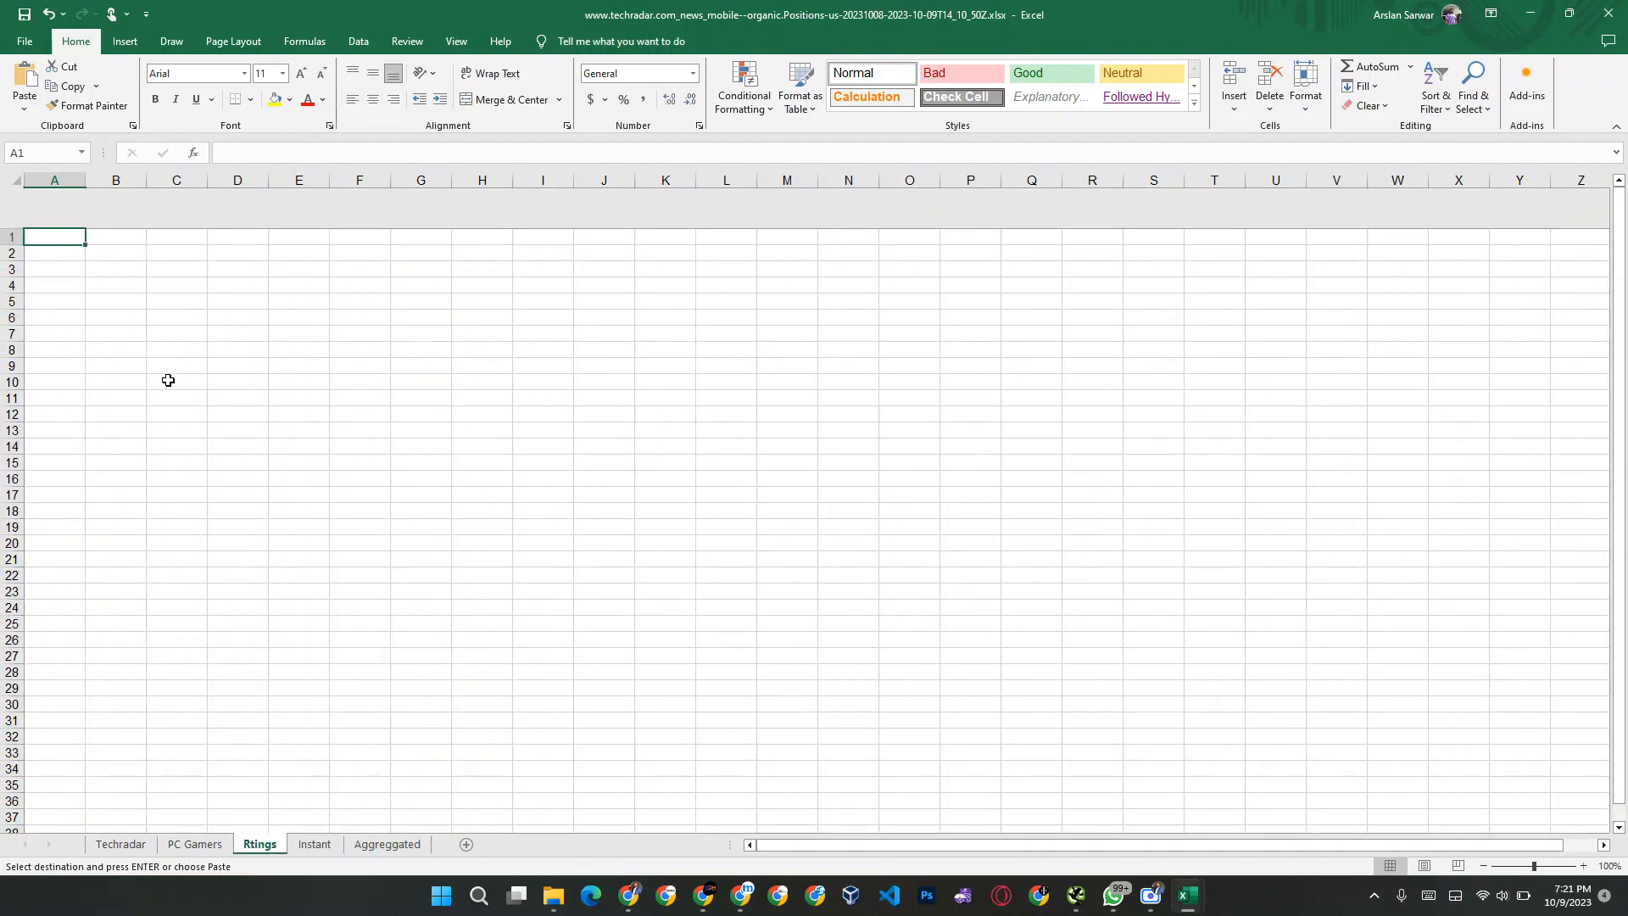
pyautogui.scroll(7, 170, 637)
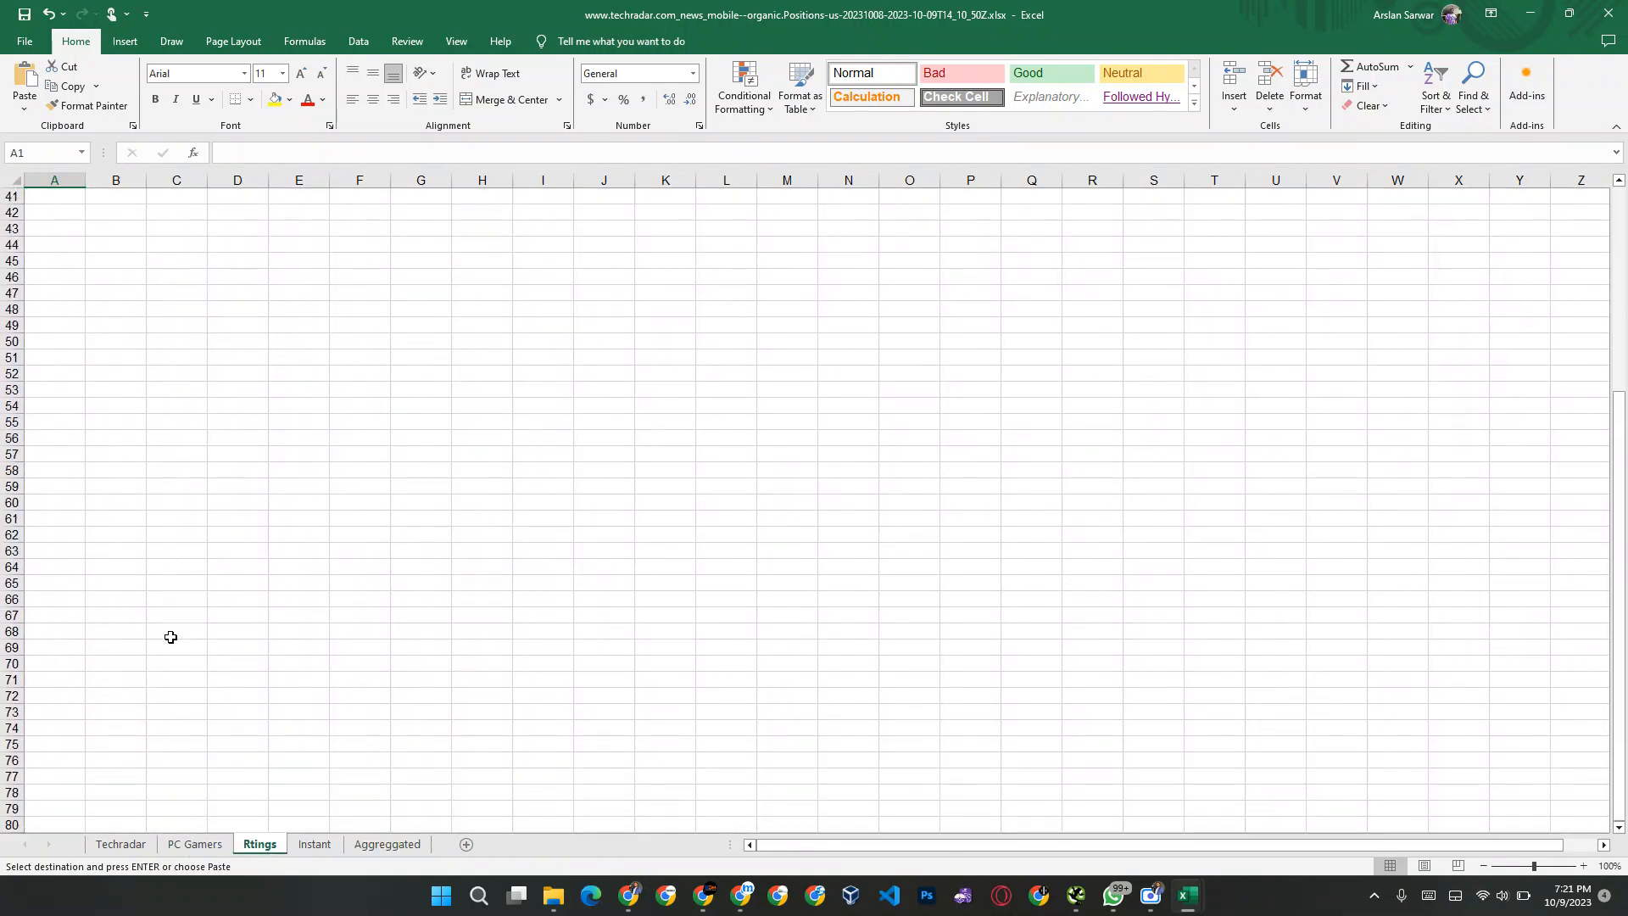
pyautogui.hotkey('alt', 'Tab')
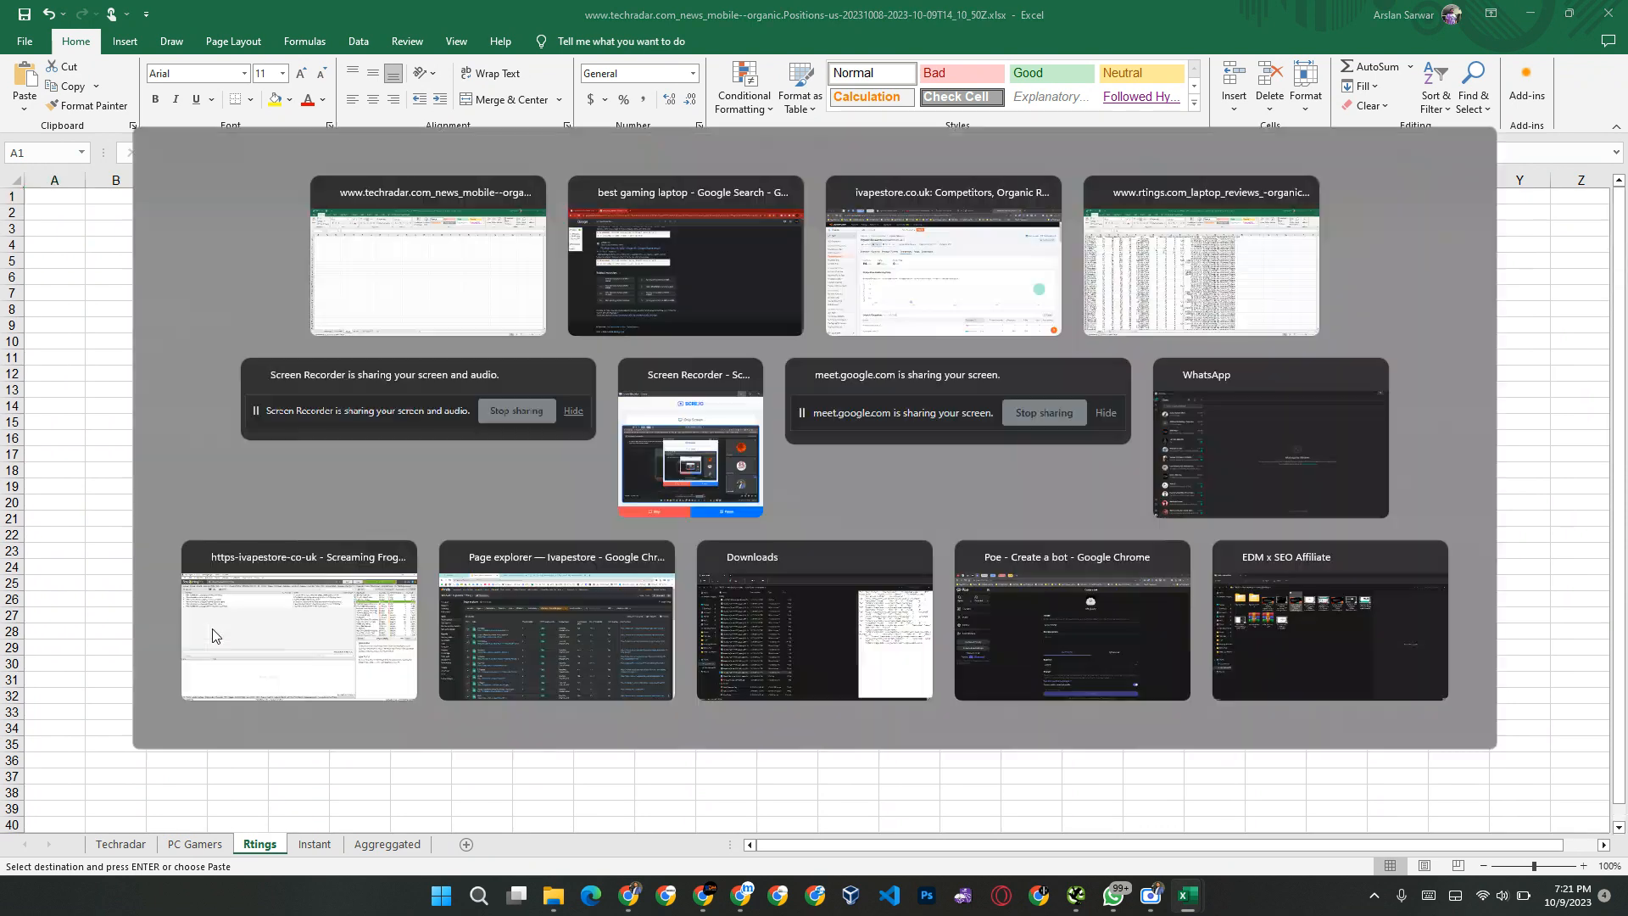
pyautogui.press('Tab')
pyautogui.press('Tab')
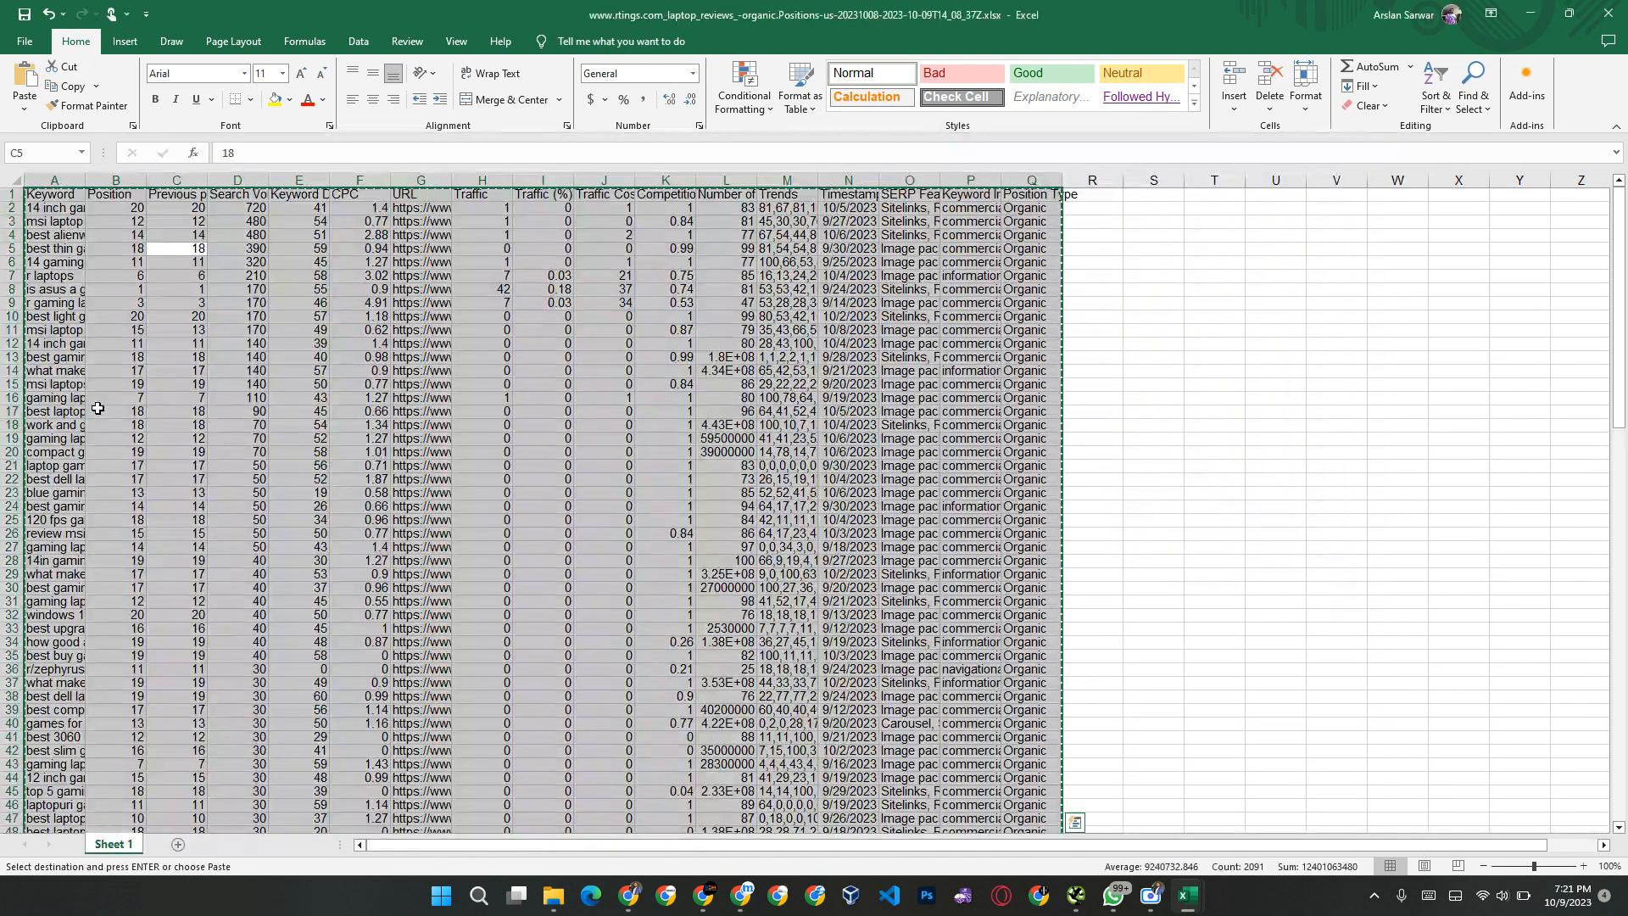
pyautogui.hotkey('alt', 'Tab')
pyautogui.hotkey('ctrl', 'v')
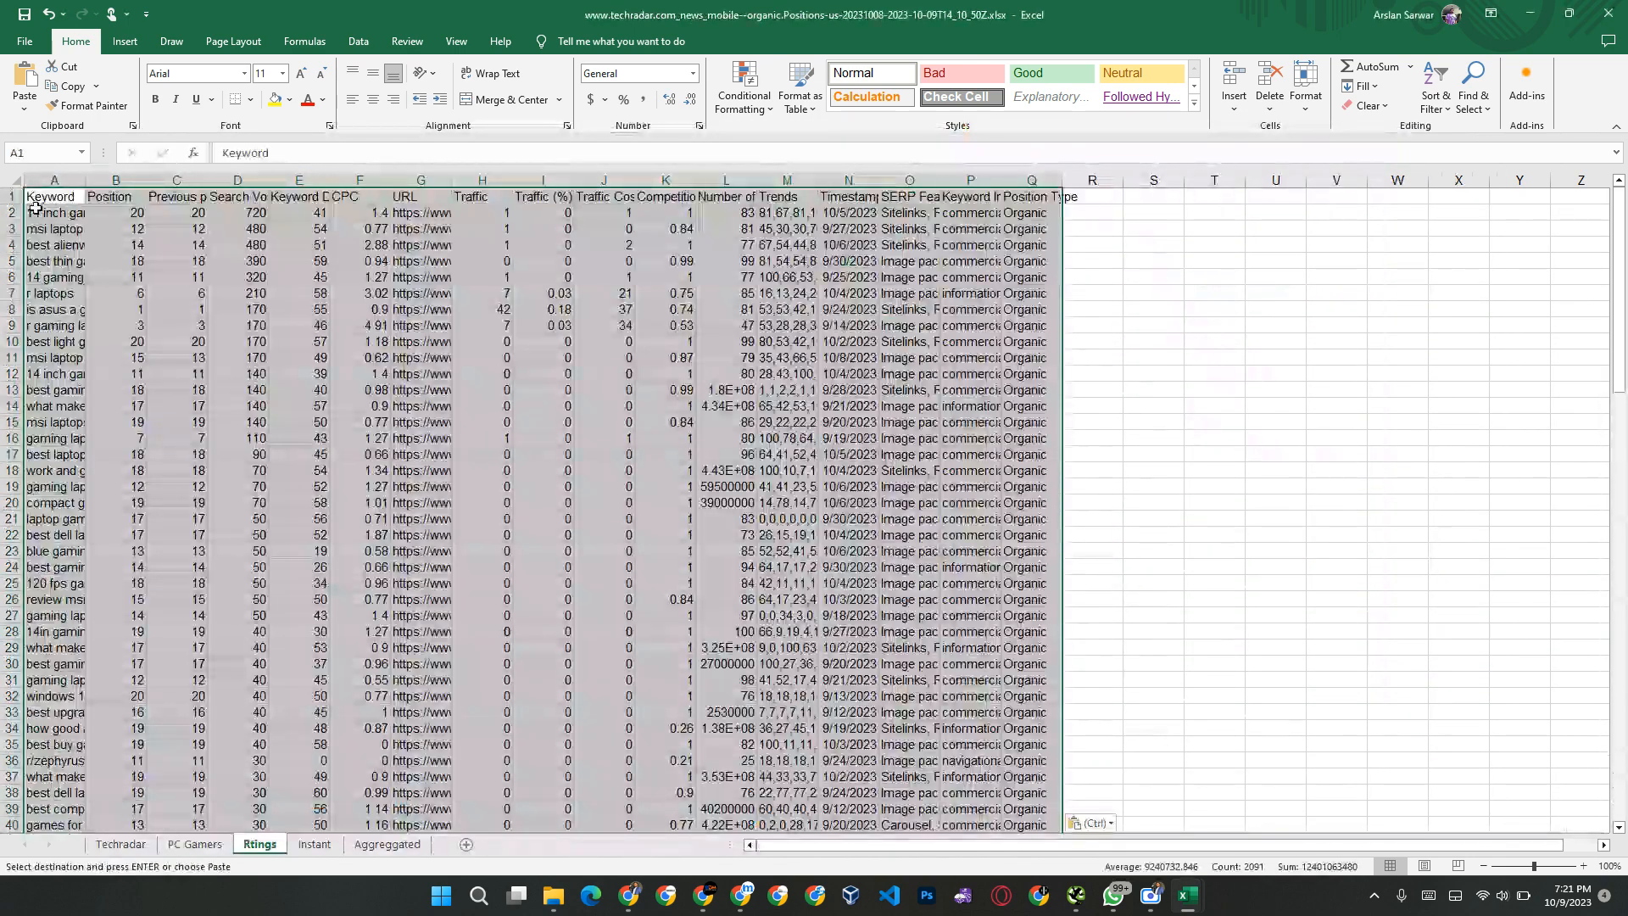
# Step: Copy all Rtings data rows in columns A to H, Keyword through Traffic, from row 2 down to the last row
pyautogui.click(39, 213)
pyautogui.hotkey('shift', 'Right')
pyautogui.hotkey('shift', 'Right')
pyautogui.hotkey('shift', 'Right')
pyautogui.hotkey('shift', 'Right')
pyautogui.hotkey('shift', 'Right')
pyautogui.hotkey('shift', 'Right')
pyautogui.hotkey('shift', 'Right')
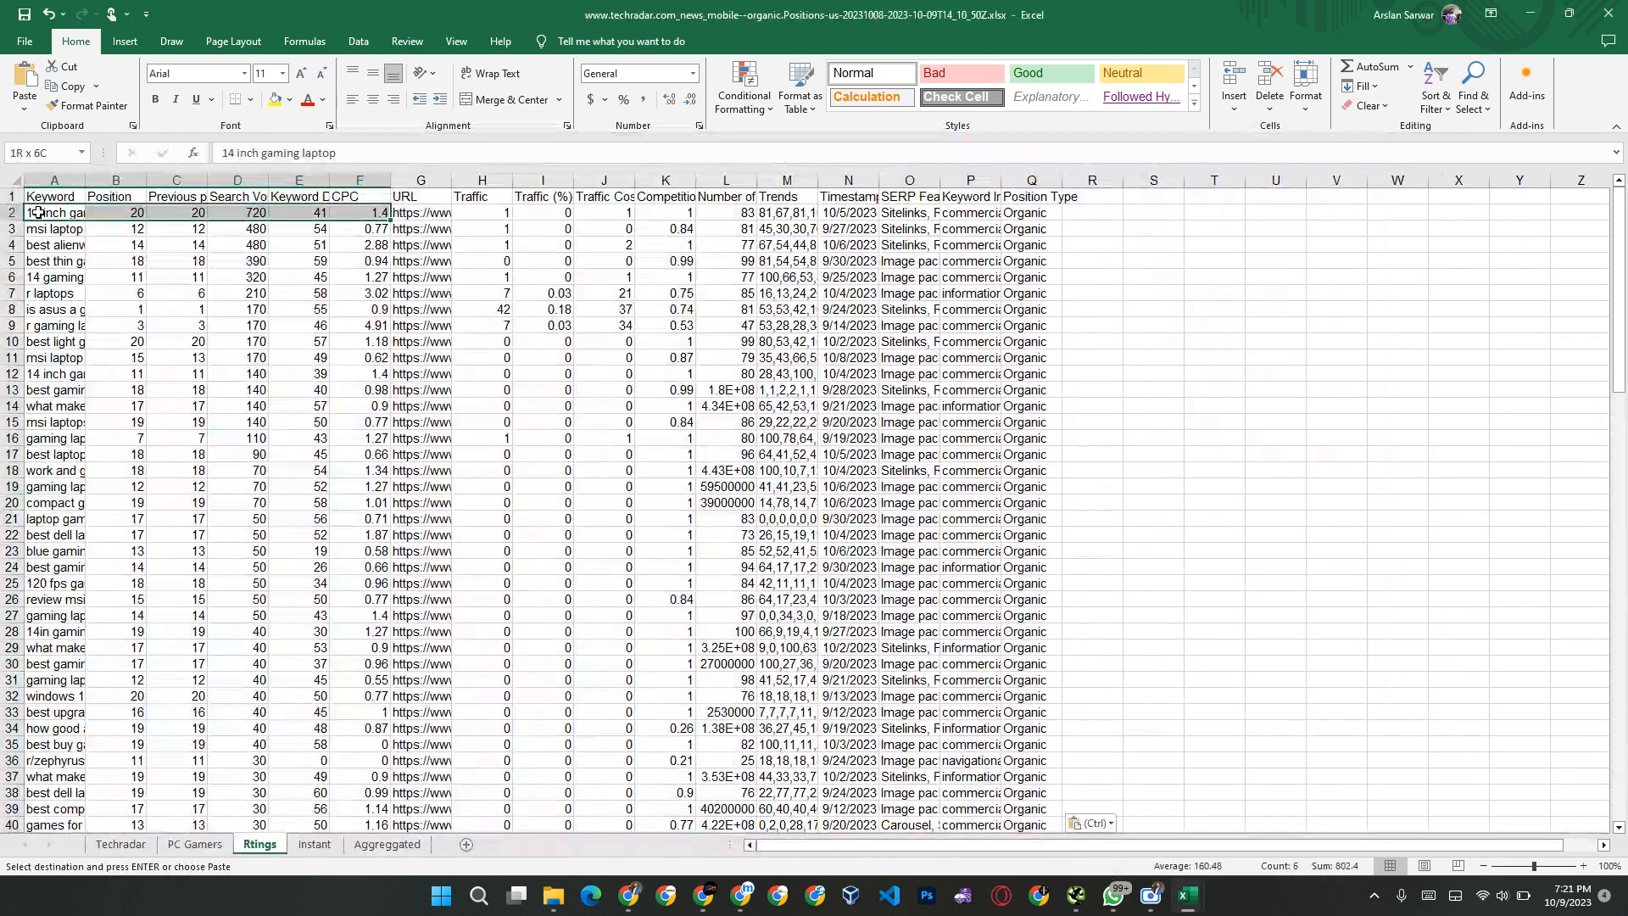
pyautogui.hotkey('ctrl', 'shift', 'Down')
pyautogui.hotkey('ctrl', 'c')
# Step: Paste the Rtings rows into the Aggreggated sheet at cell A30082 and go to the last filled row
pyautogui.click(385, 844)
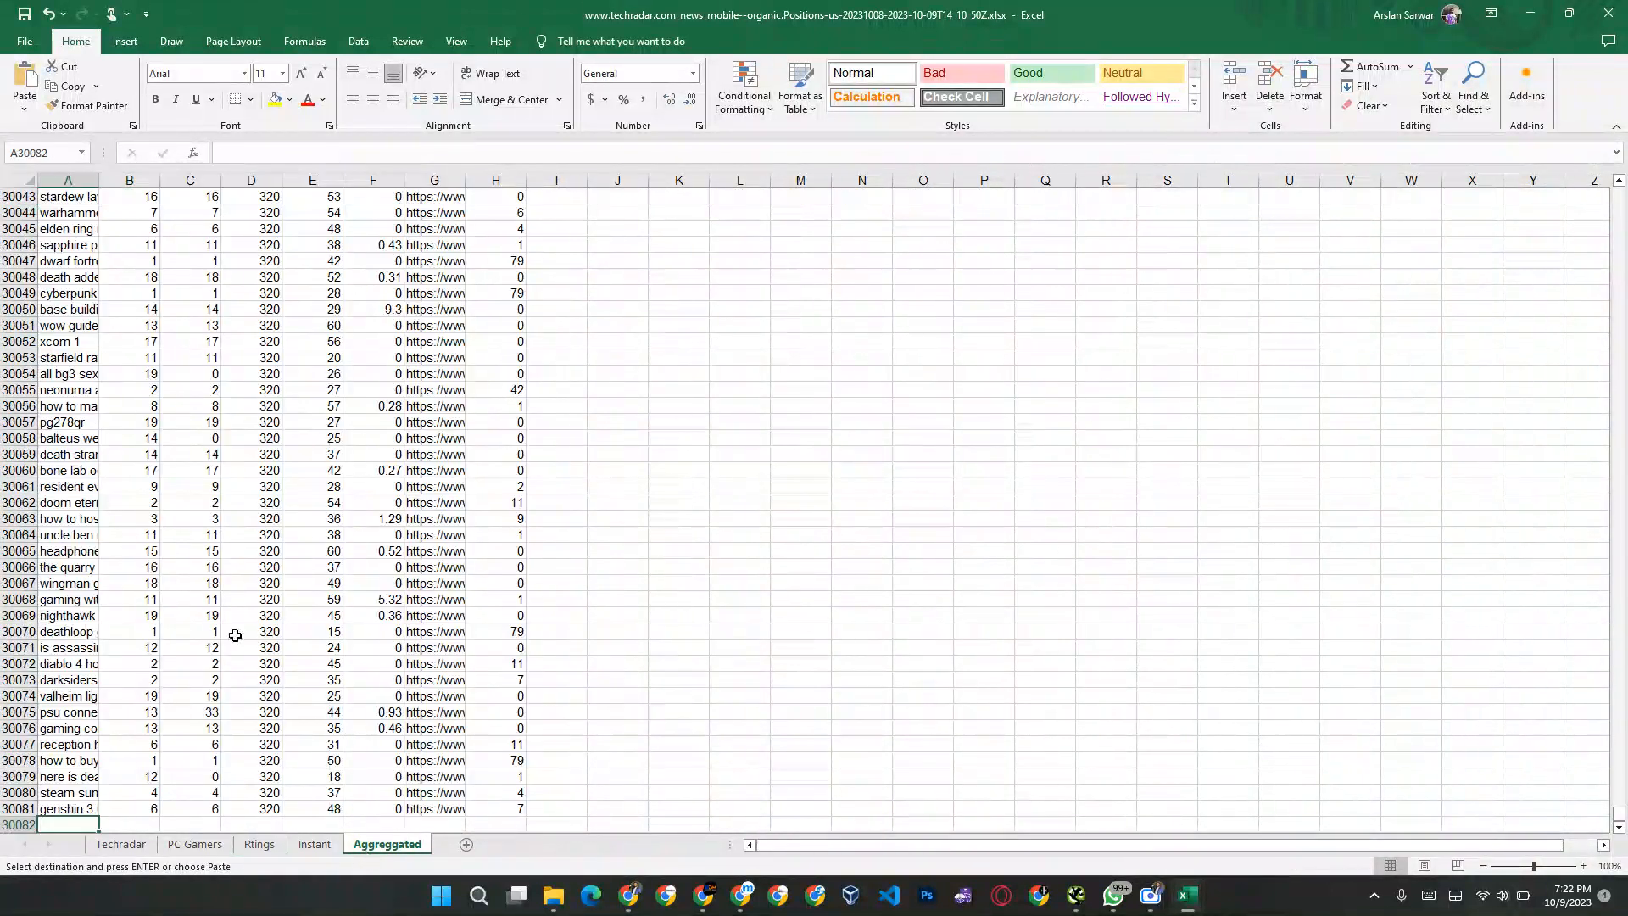
pyautogui.hotkey('ctrl', 'v')
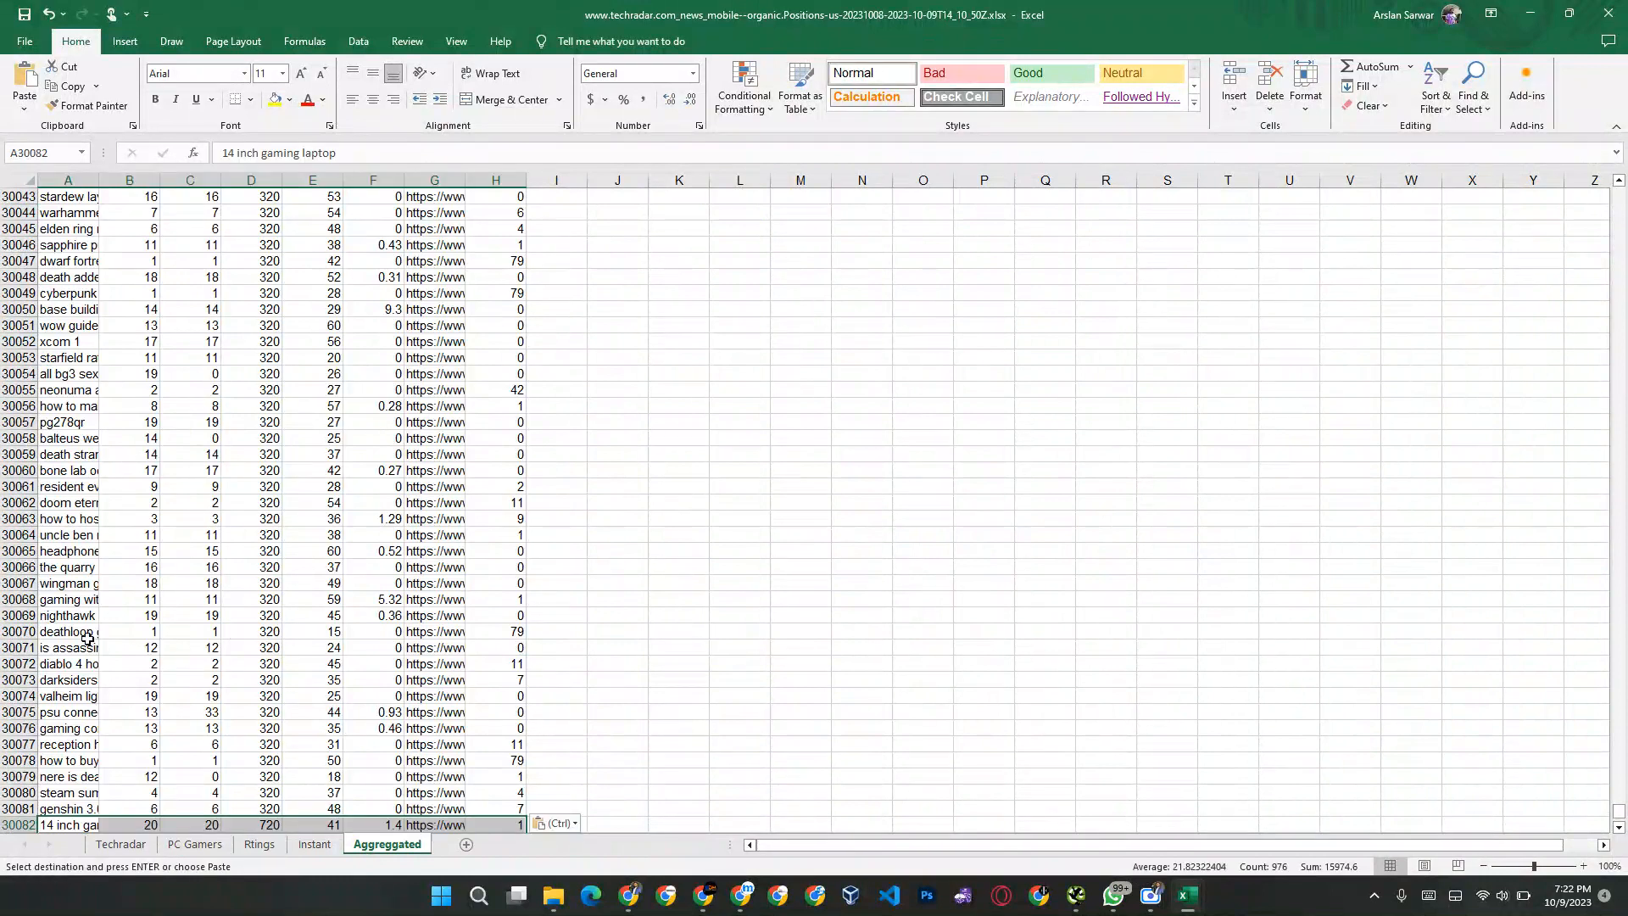
pyautogui.click(73, 672)
pyautogui.hotkey('ctrl', 'Down')
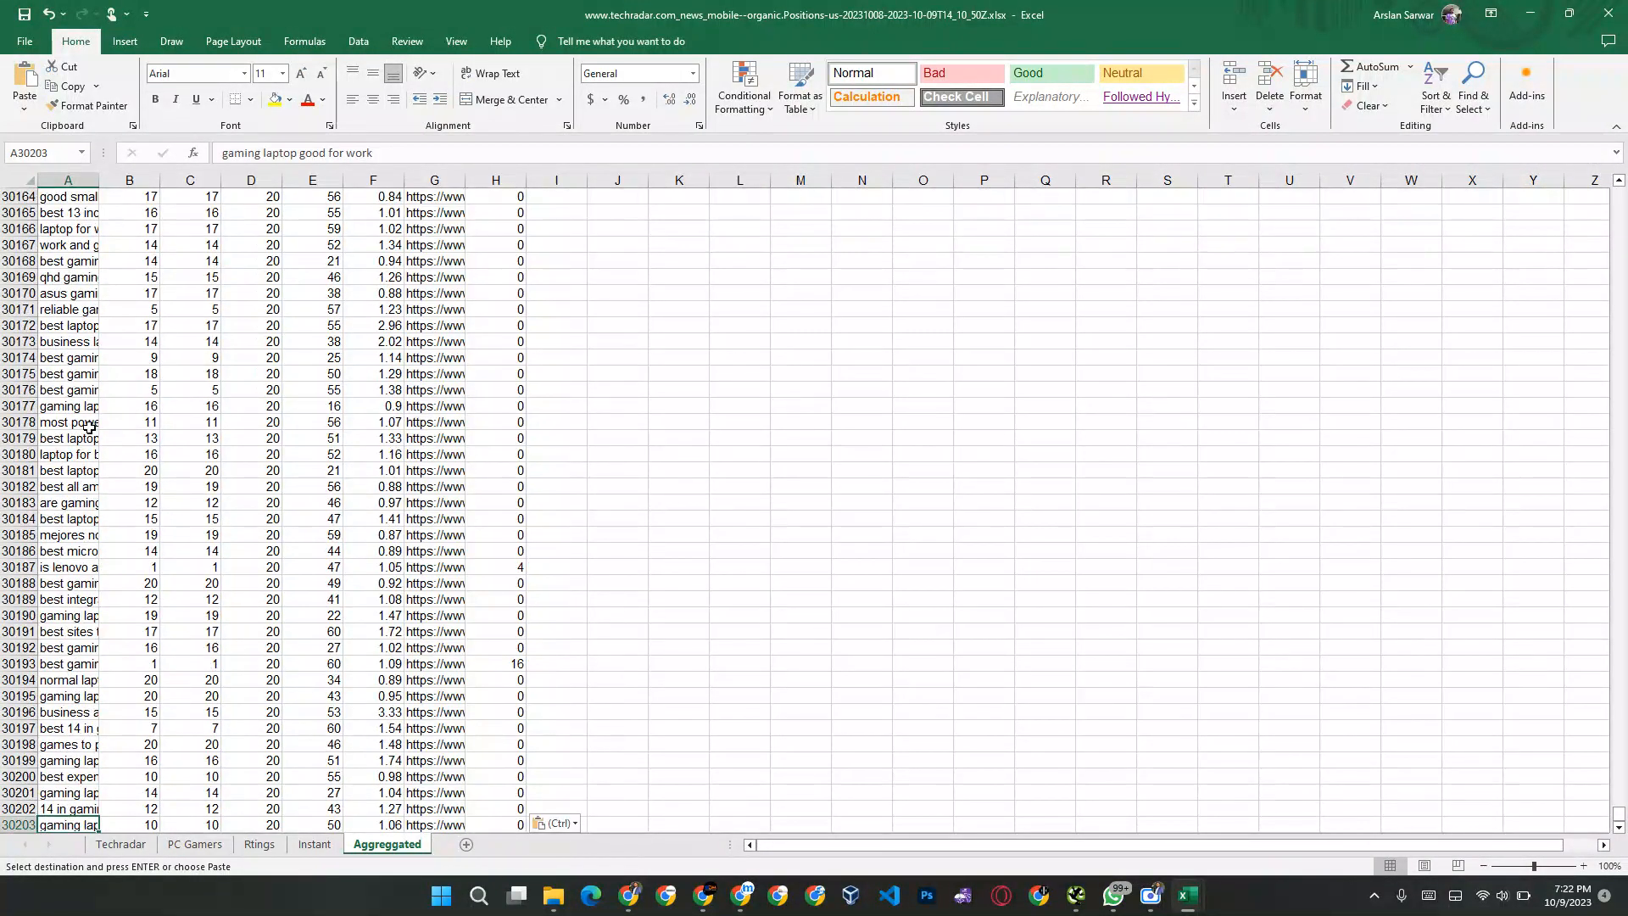
# Step: Return to the start of the Aggreggated sheet and widen column A so the full keywords fit
pyautogui.hotkey('ctrl', 'Home')
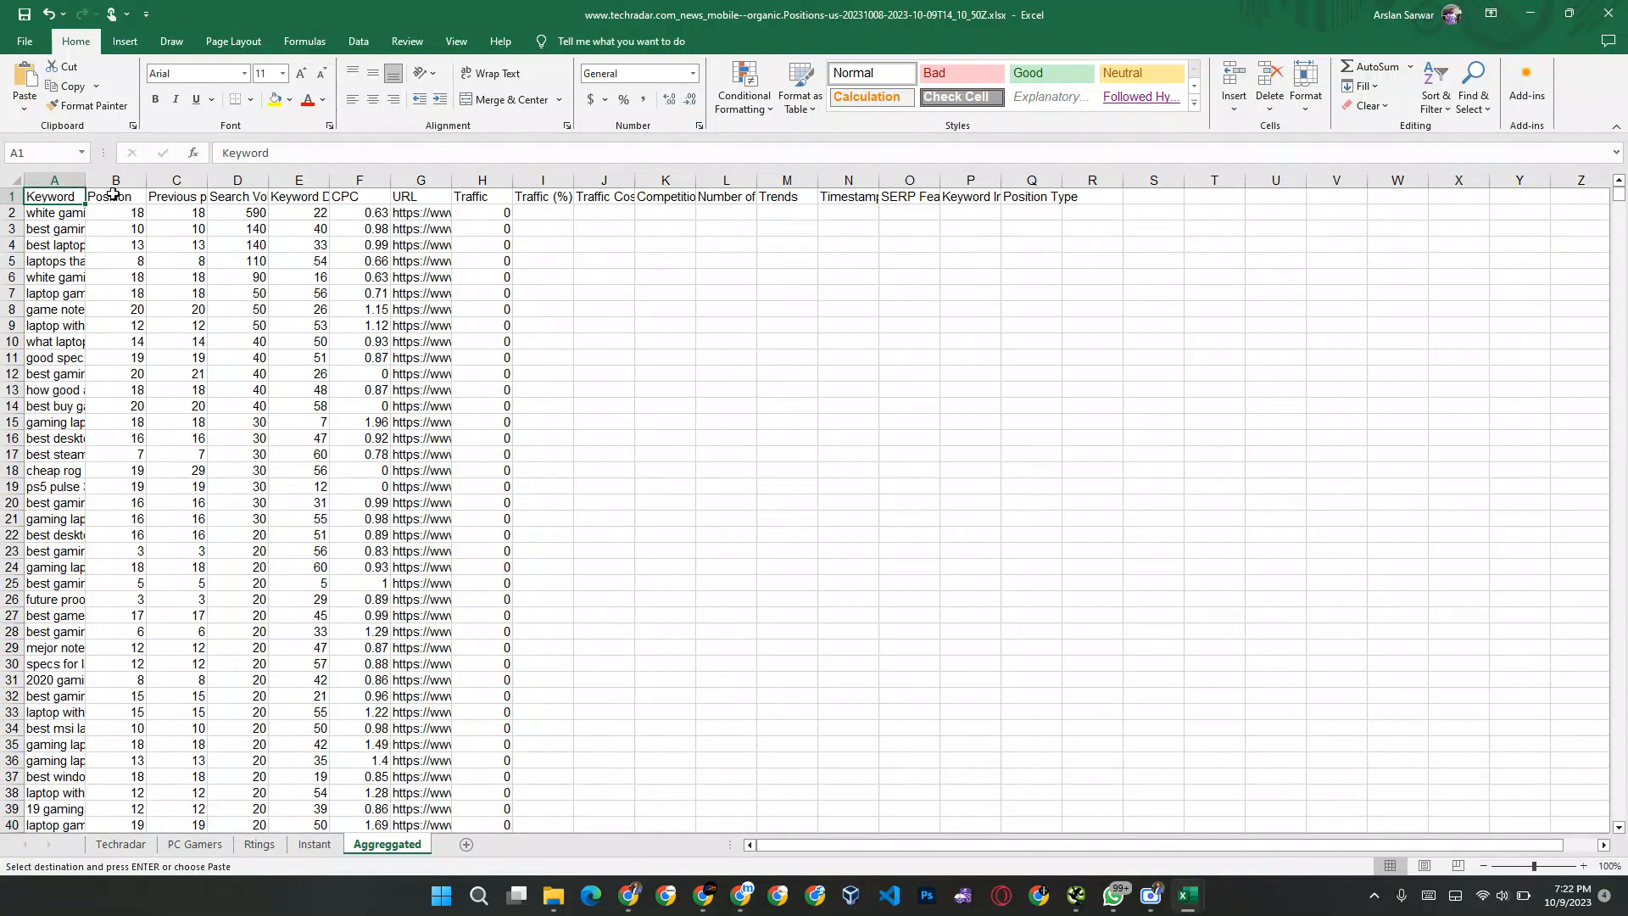
pyautogui.moveTo(86, 180); pyautogui.dragTo(267, 181)
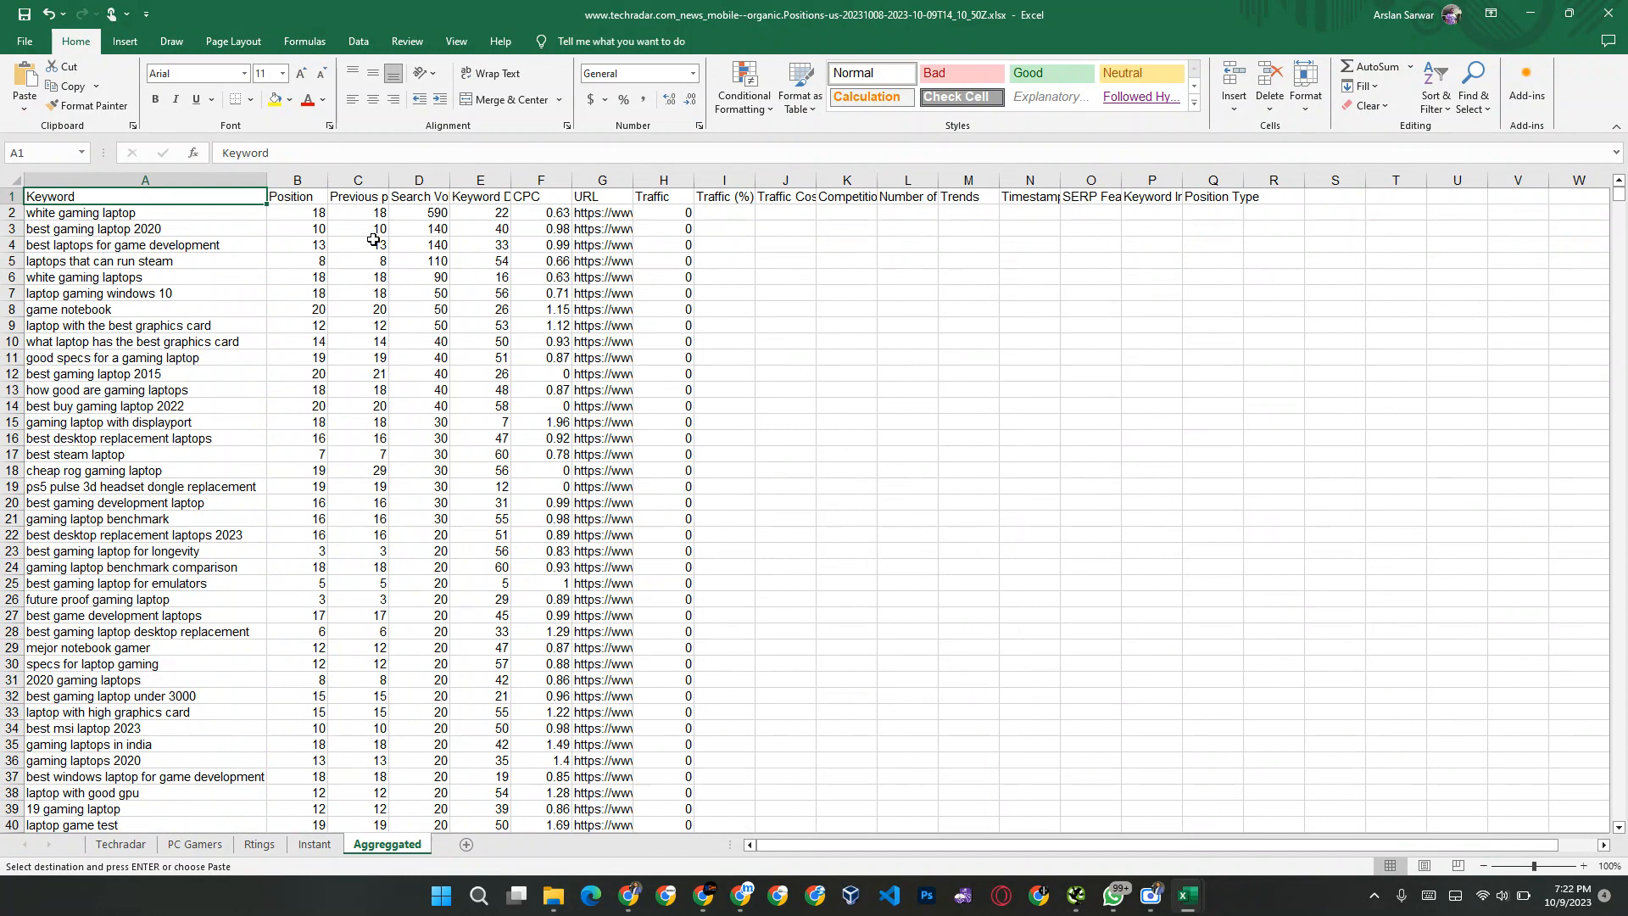
# Step: Select all Search Volume values from D2 down to D30203 and check their sum
pyautogui.click(426, 212)
pyautogui.hotkey('ctrl', 'shift', 'Down')
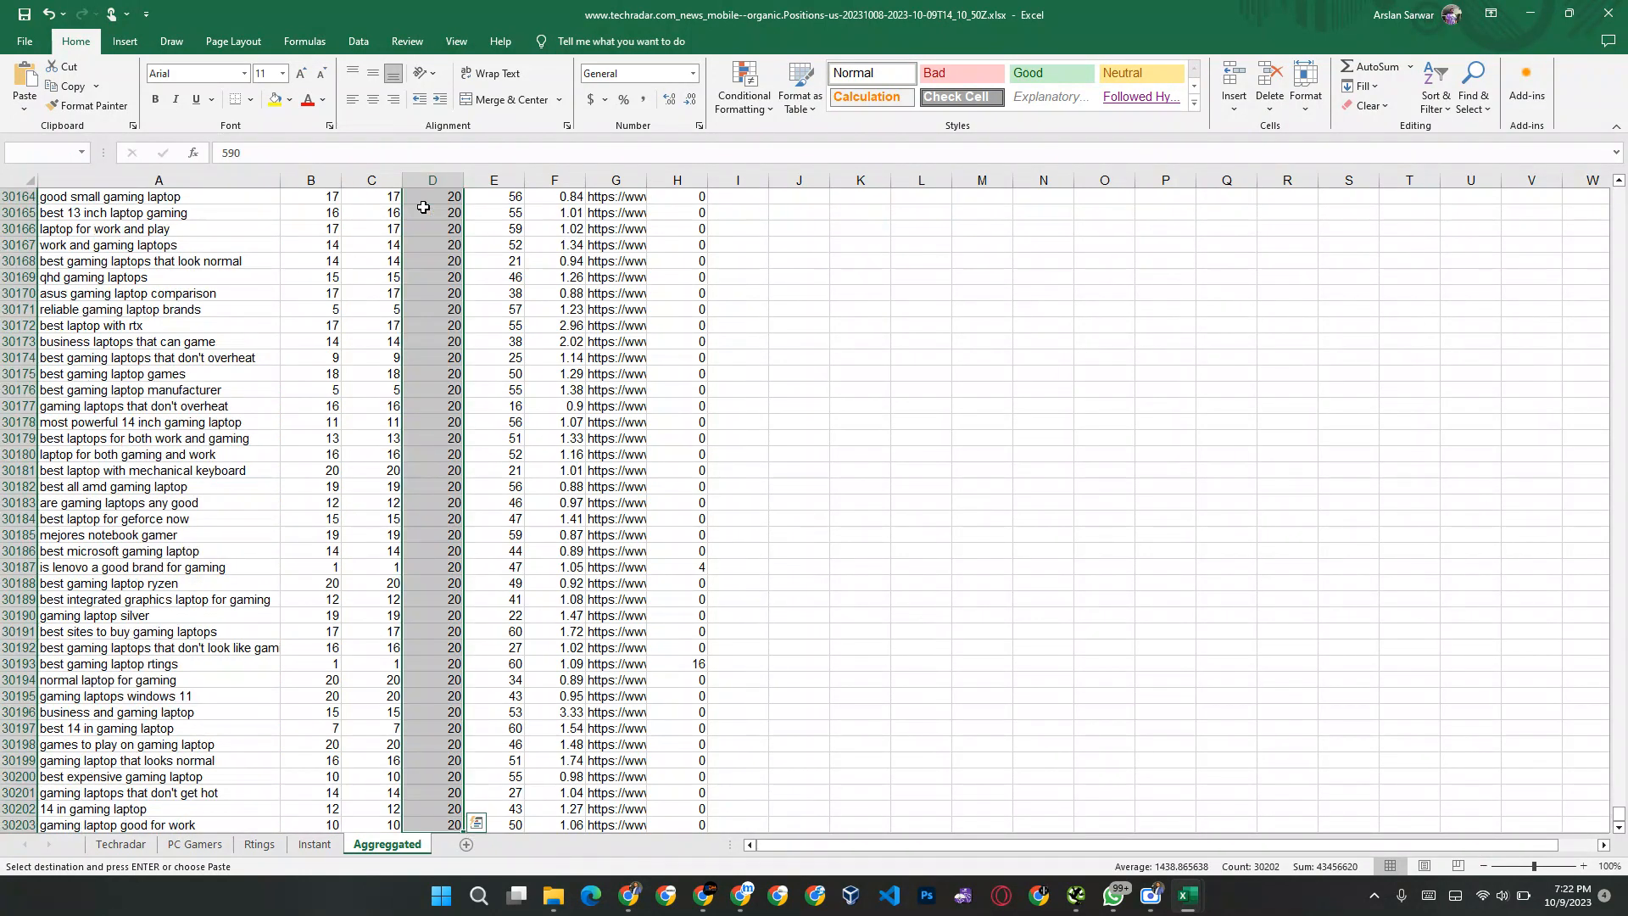
pyautogui.click(1322, 868)
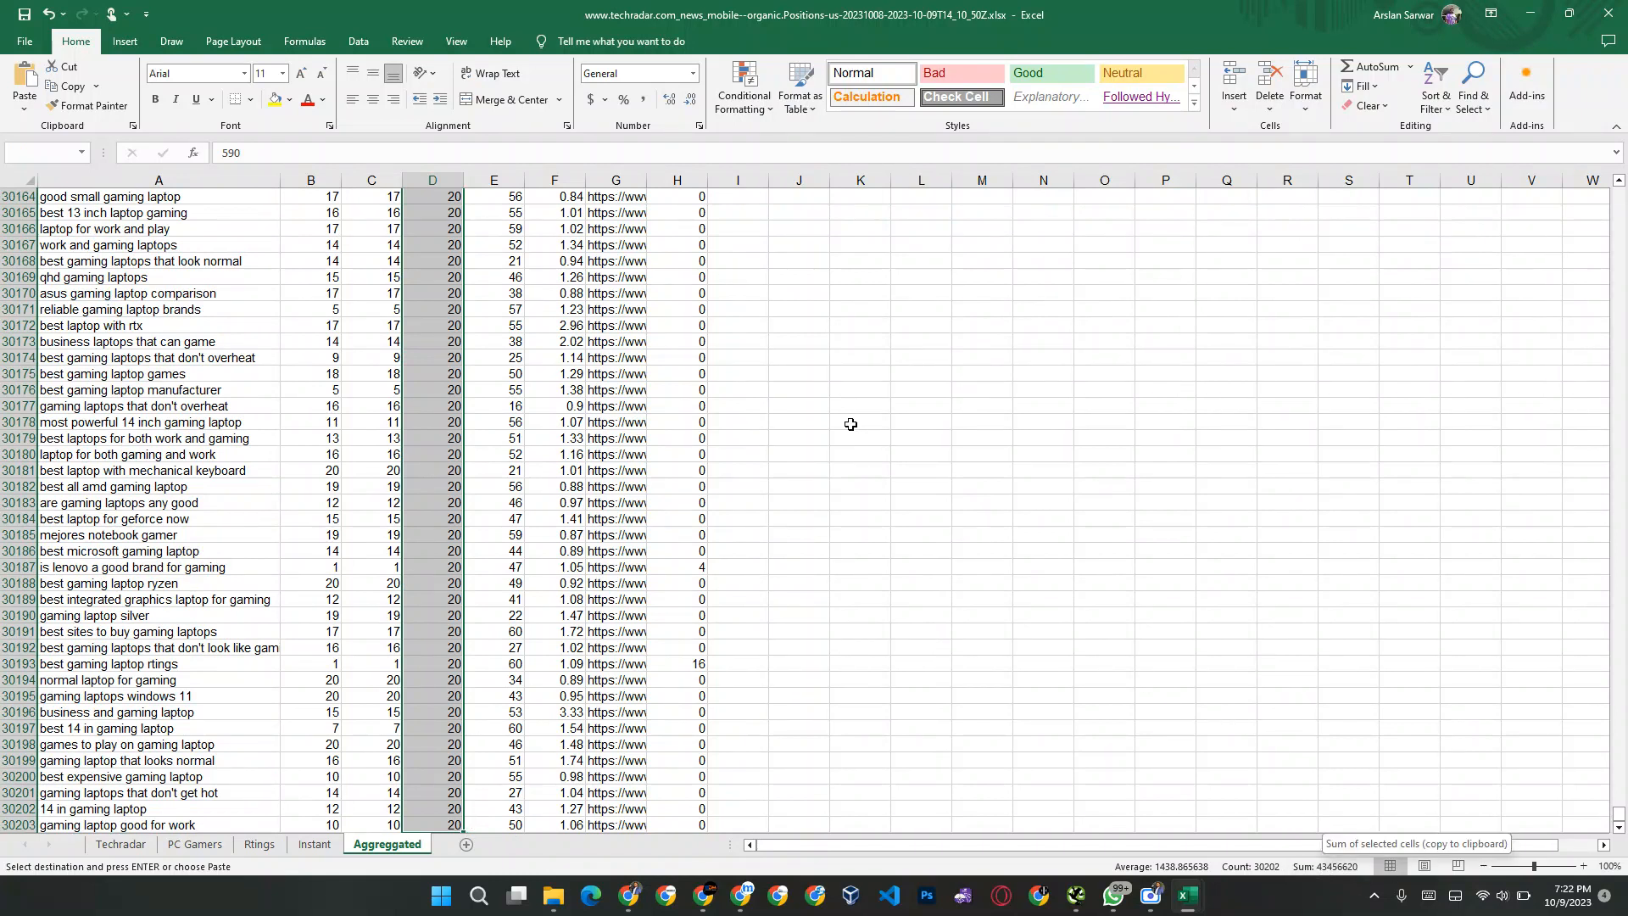
# Step: Freeze the top row of the Aggreggated sheet so the headers stay in view
pyautogui.press('Up')
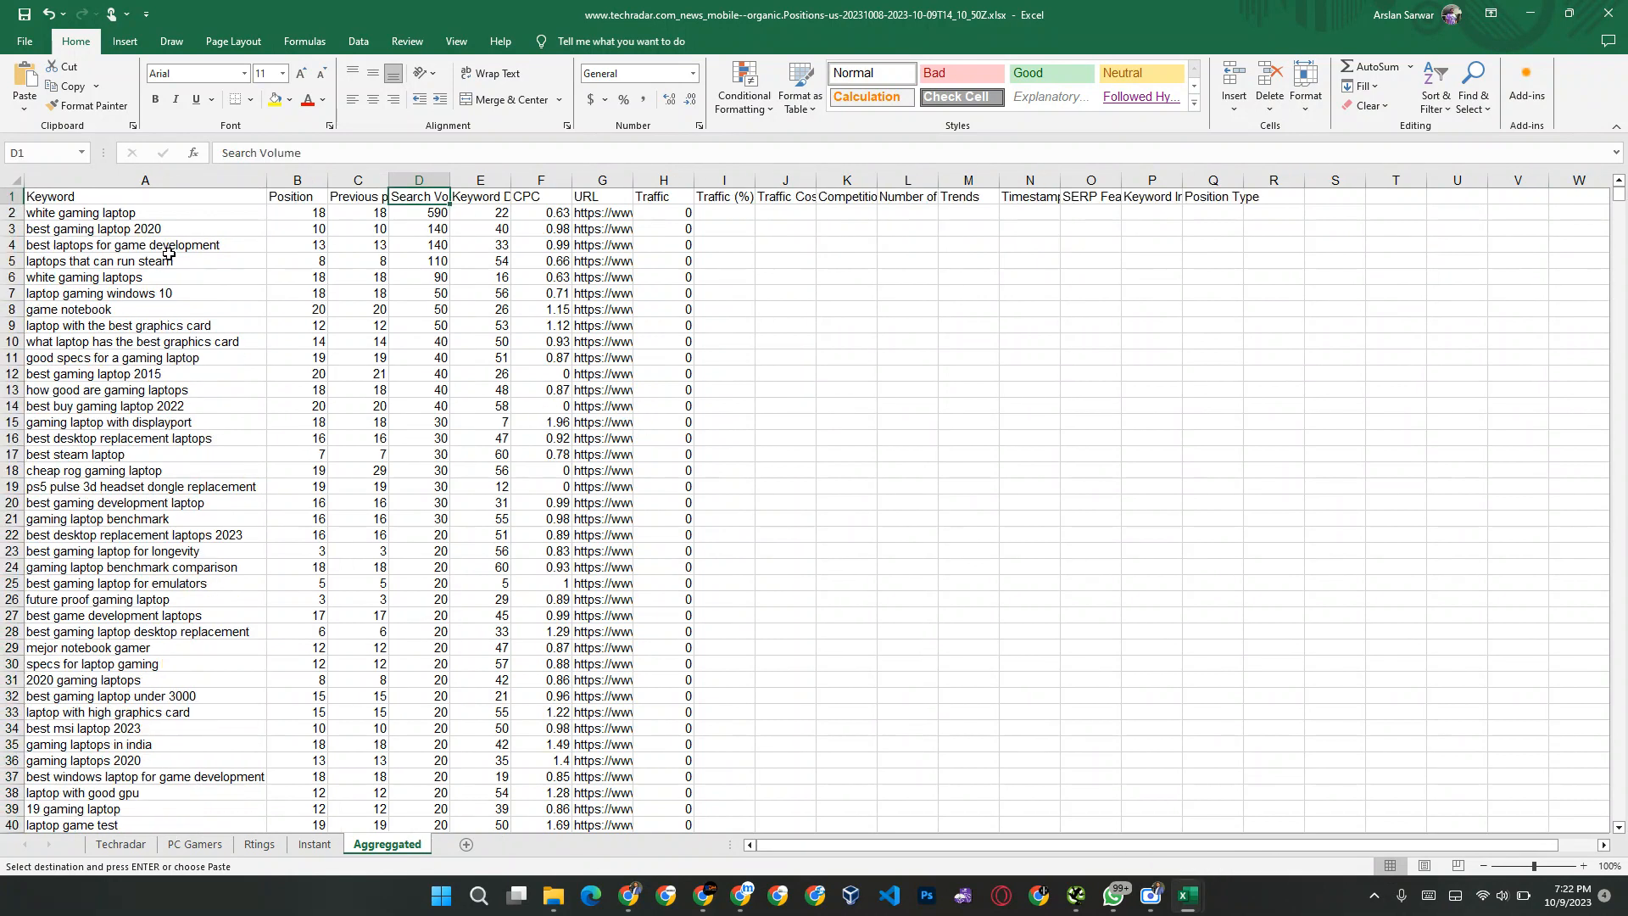
pyautogui.click(7, 197)
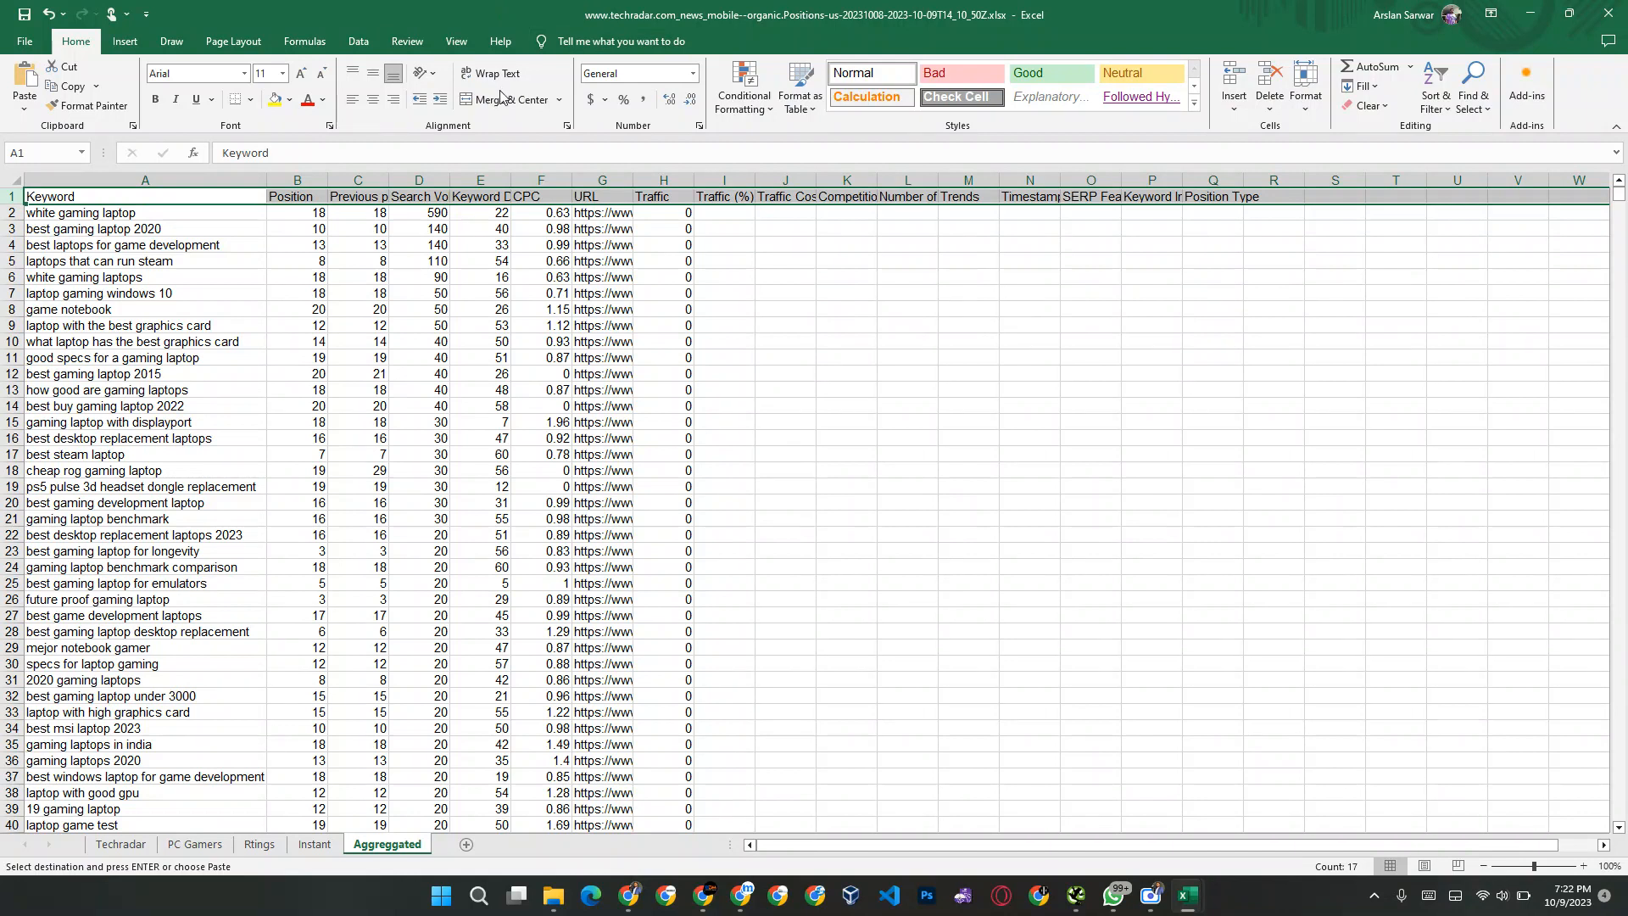
pyautogui.click(456, 41)
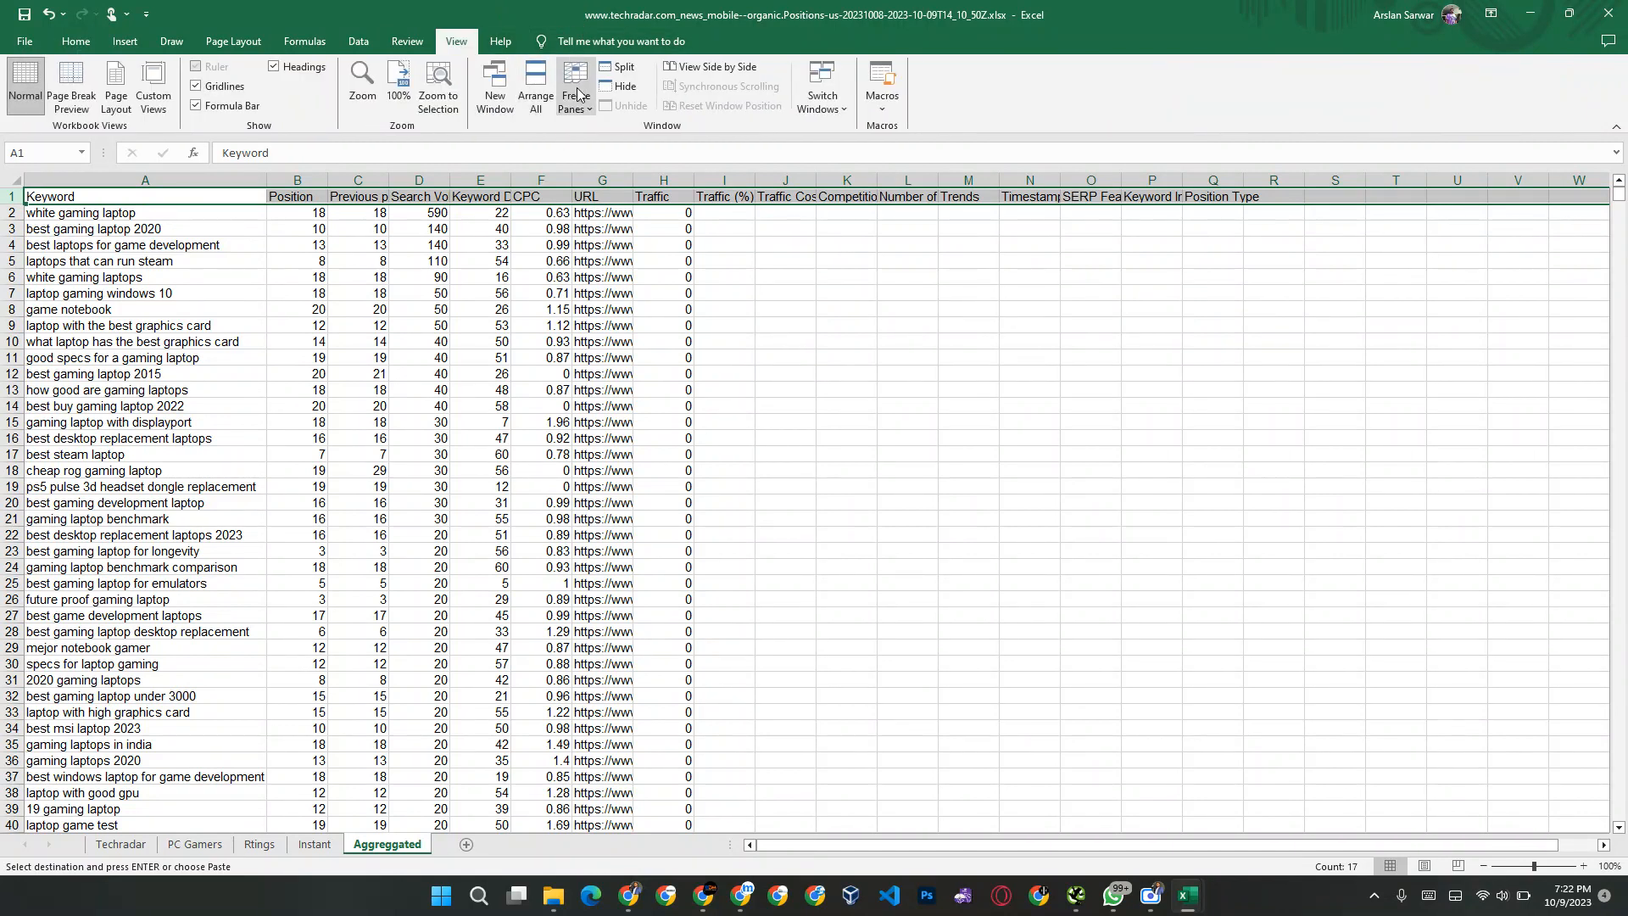
pyautogui.click(576, 102)
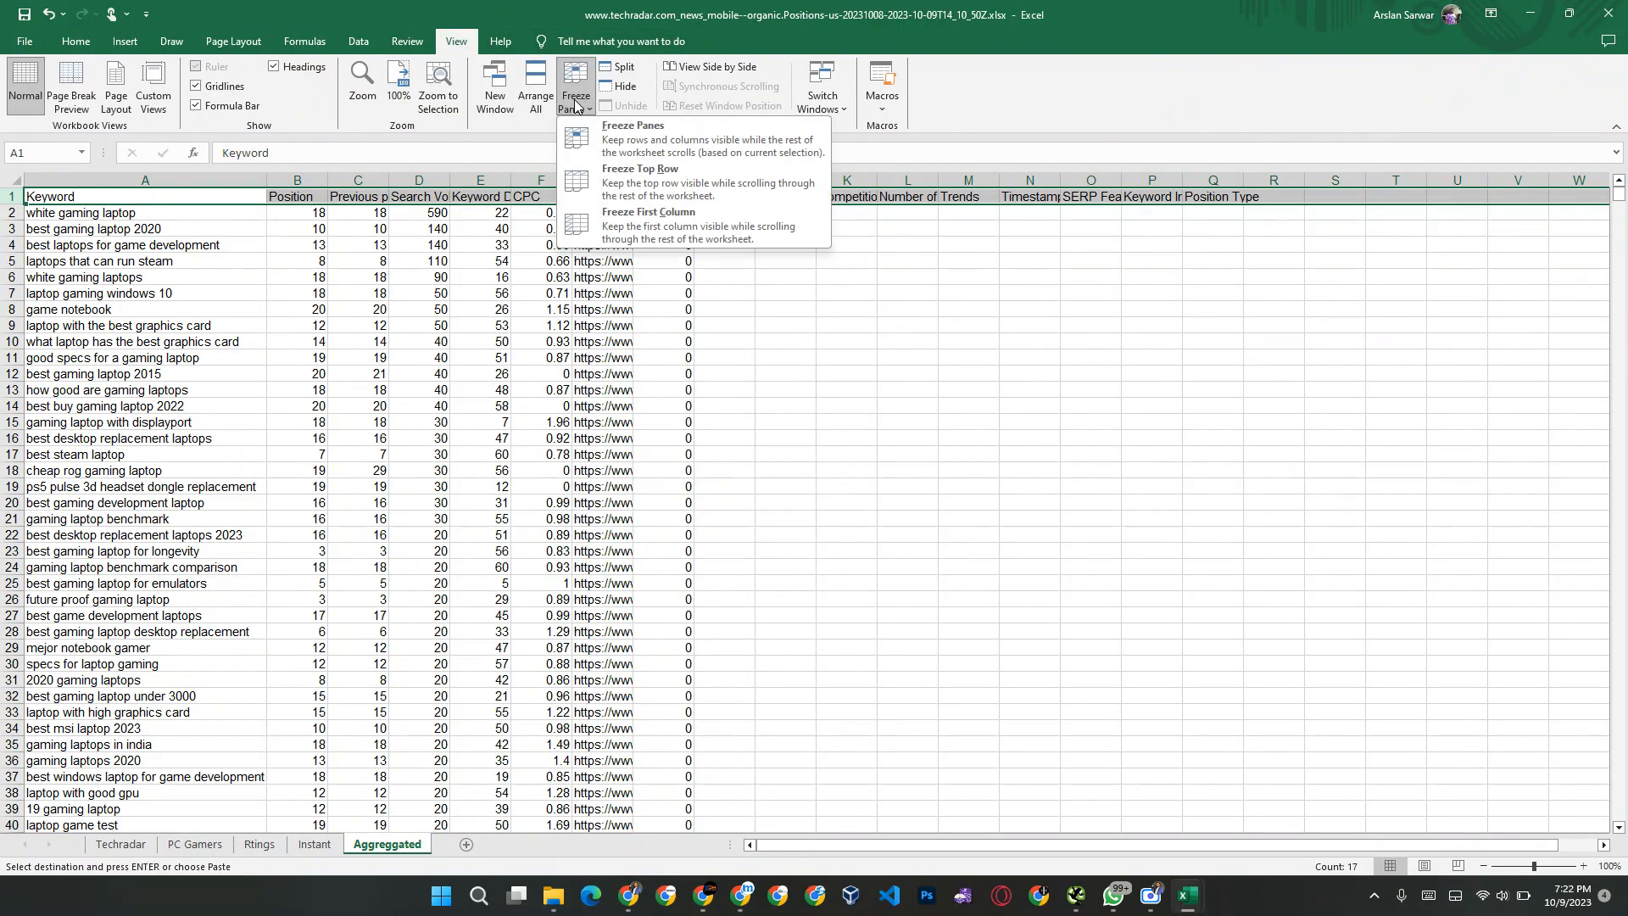
pyautogui.click(642, 180)
pyautogui.click(107, 220)
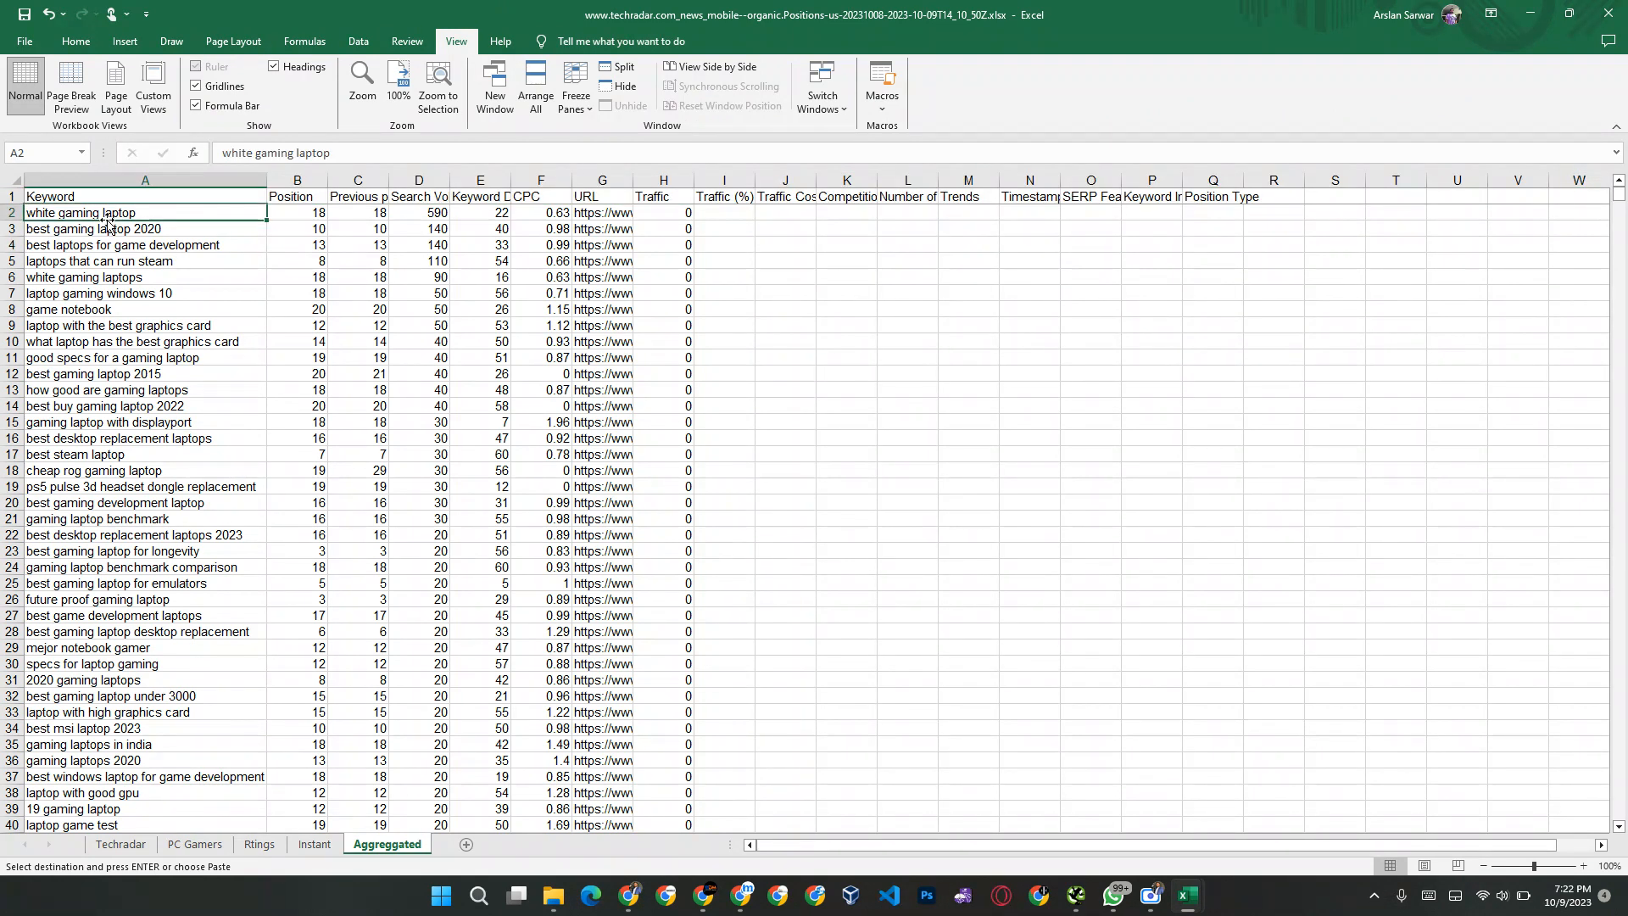
# Step: Run Remove Duplicates from the Keyword column with the selection expanded and all columns checked, treating the first row as headers
pyautogui.click(139, 185)
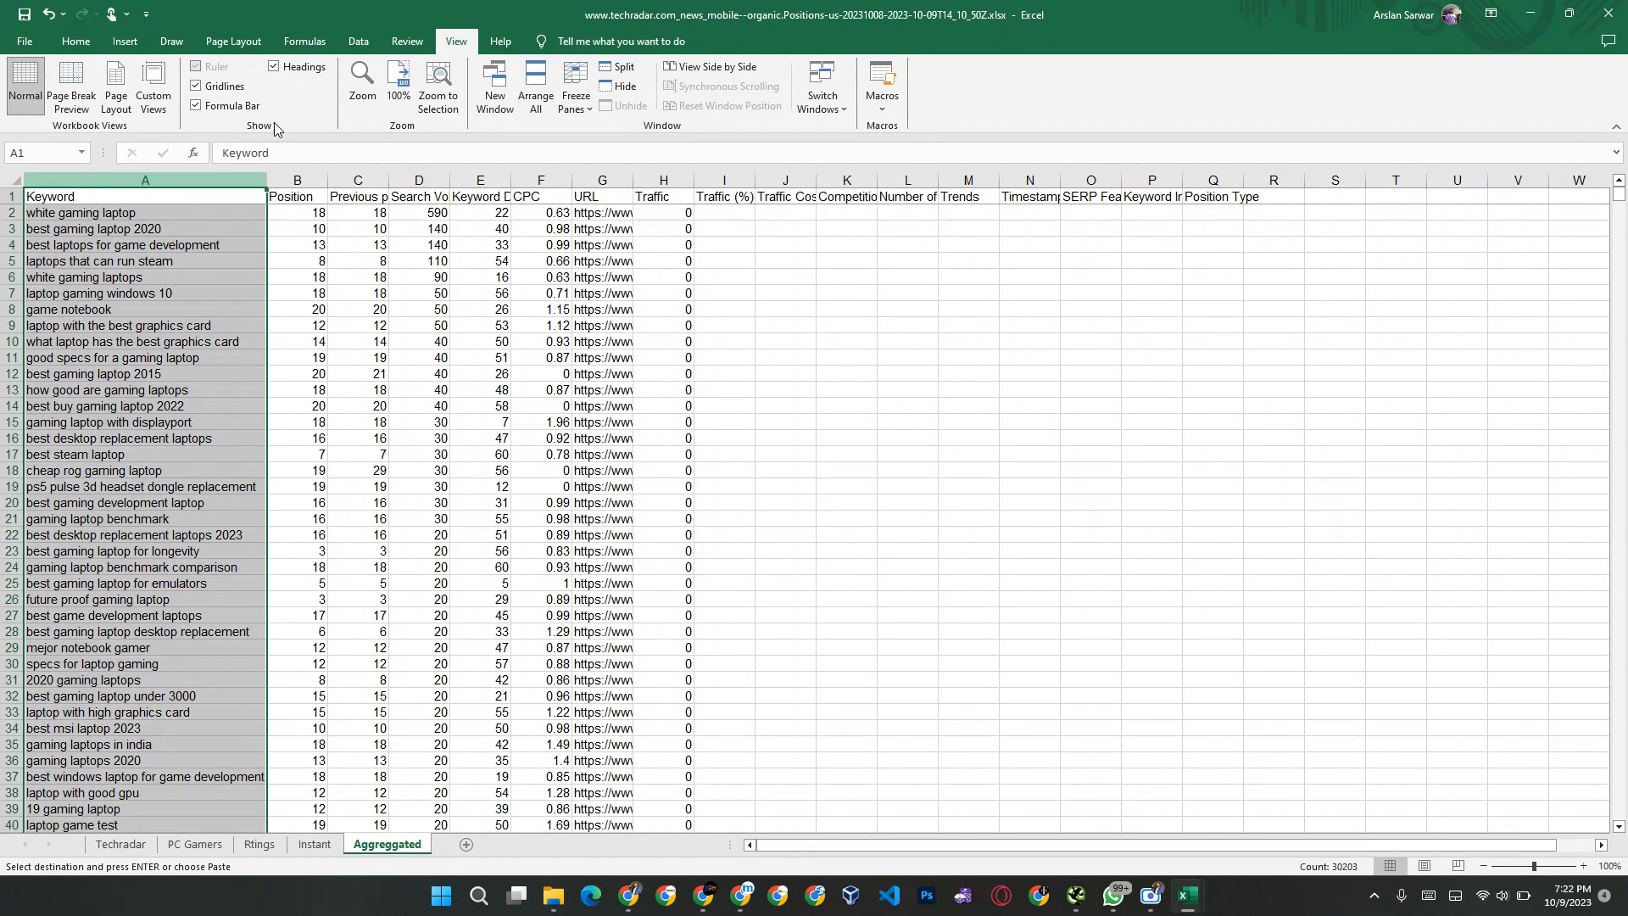
pyautogui.click(359, 41)
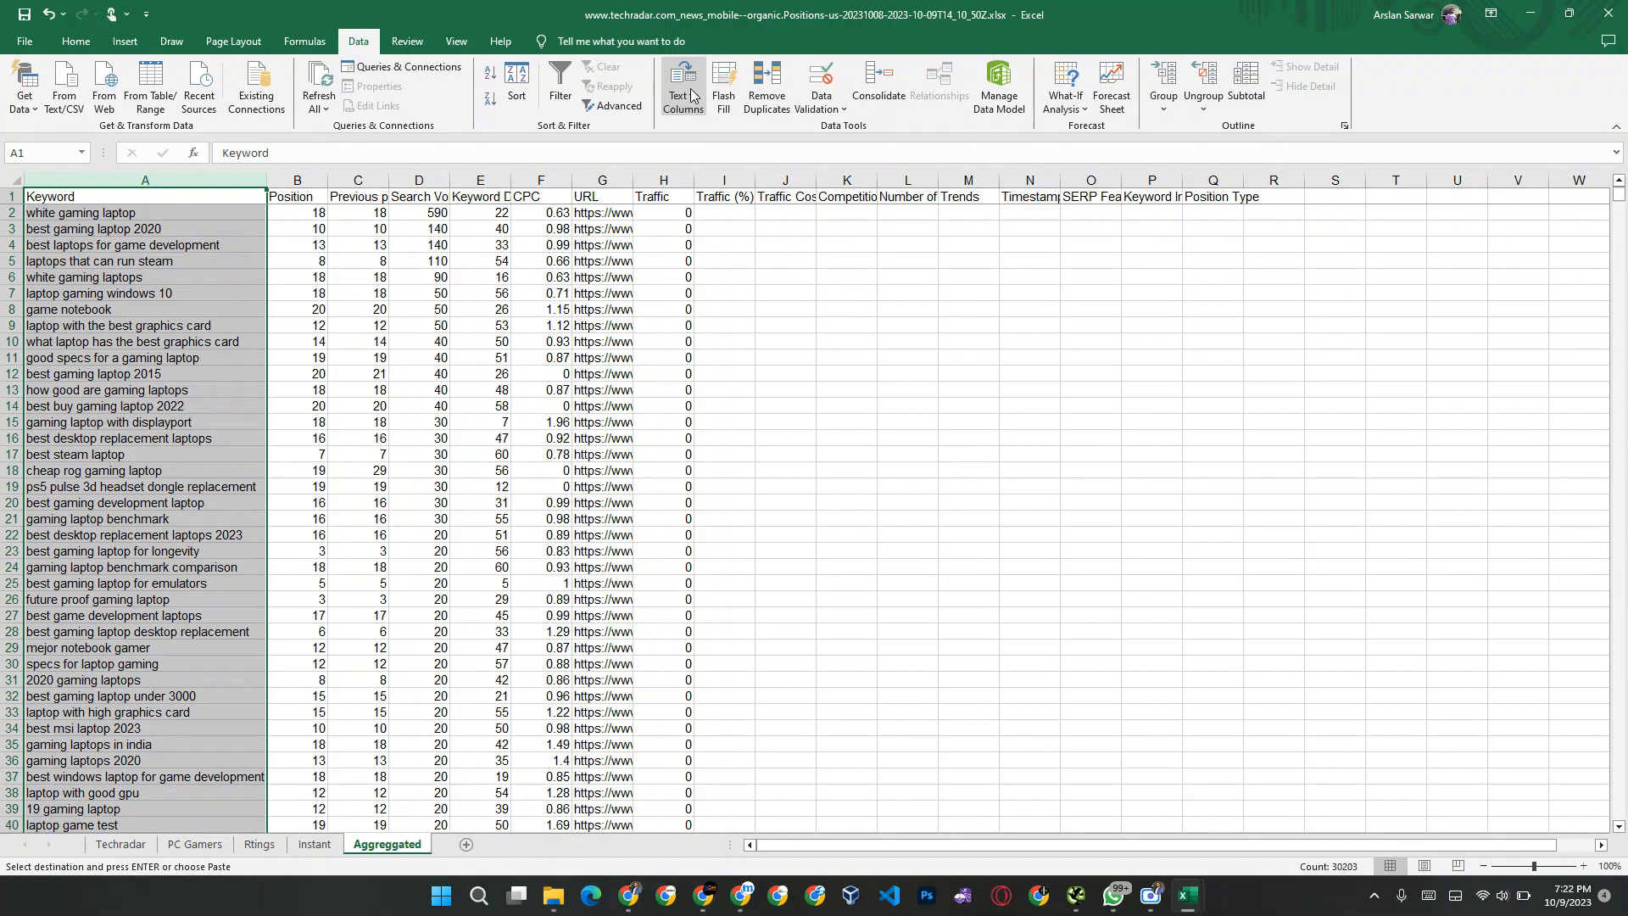
pyautogui.click(769, 102)
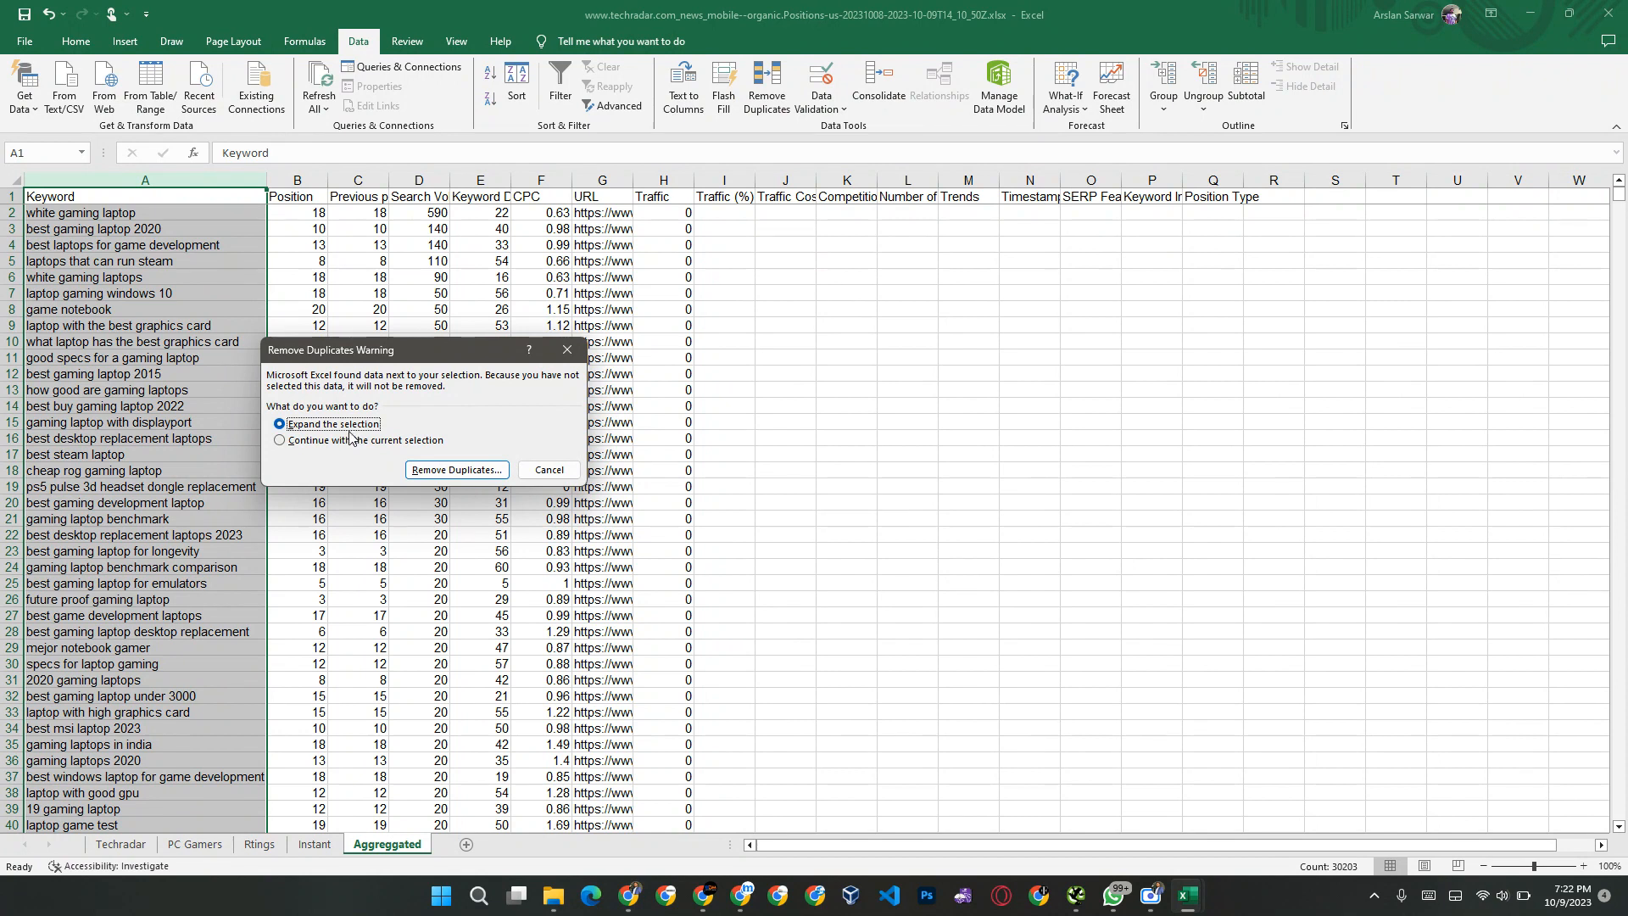
pyautogui.click(450, 471)
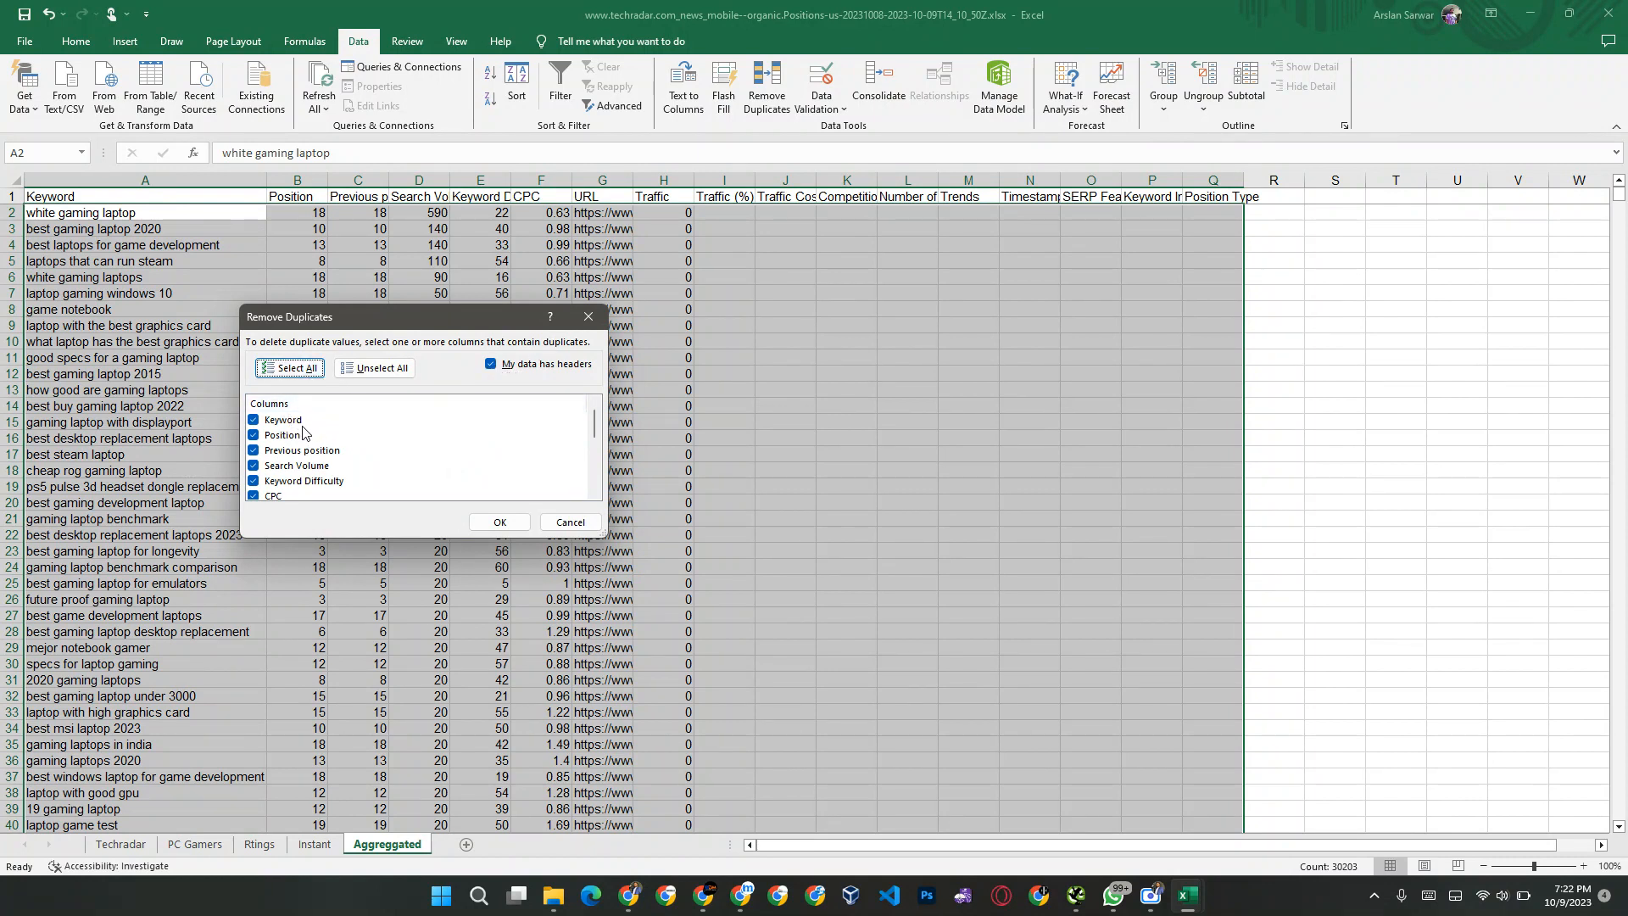
pyautogui.scroll(-2, 305, 433)
pyautogui.scroll(-2, 299, 486)
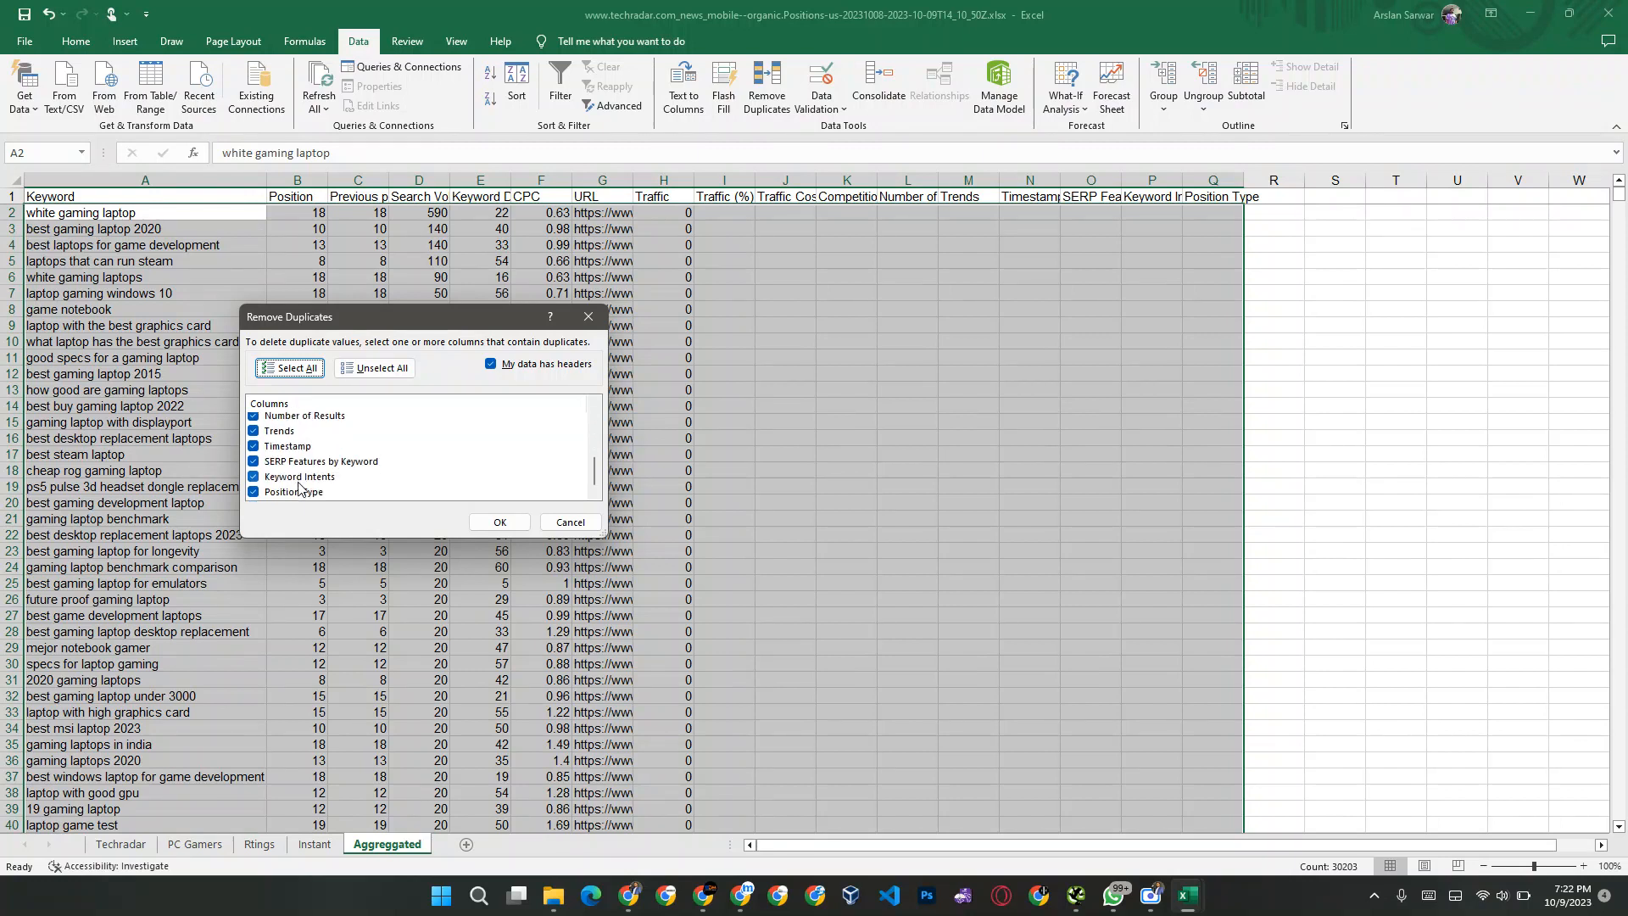
pyautogui.click(500, 522)
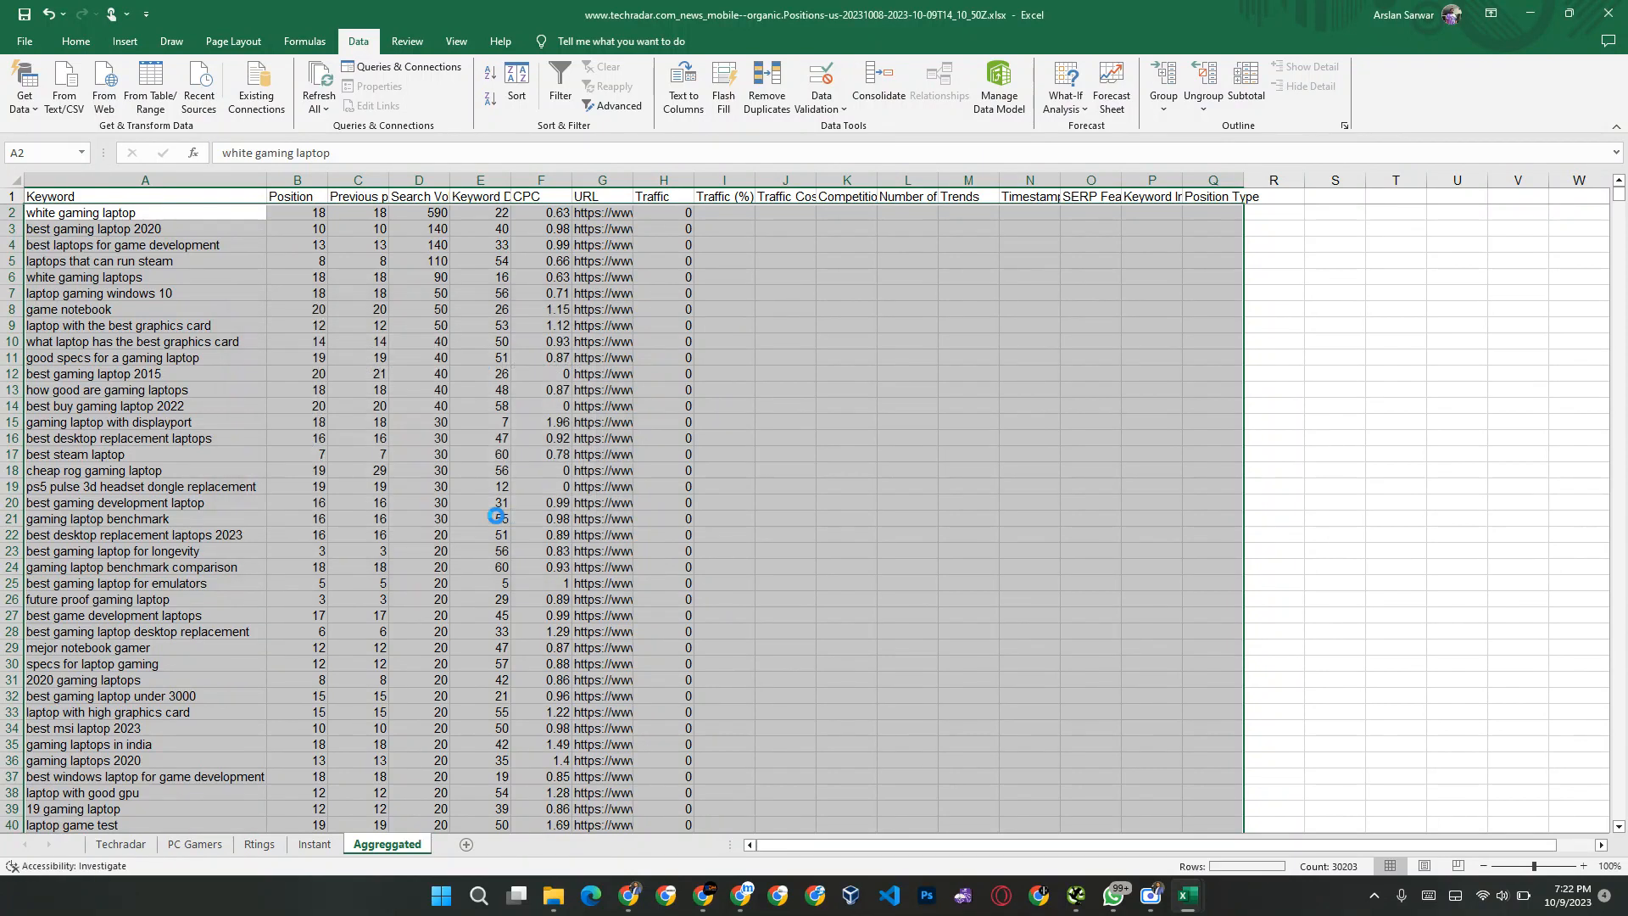
pyautogui.click(830, 494)
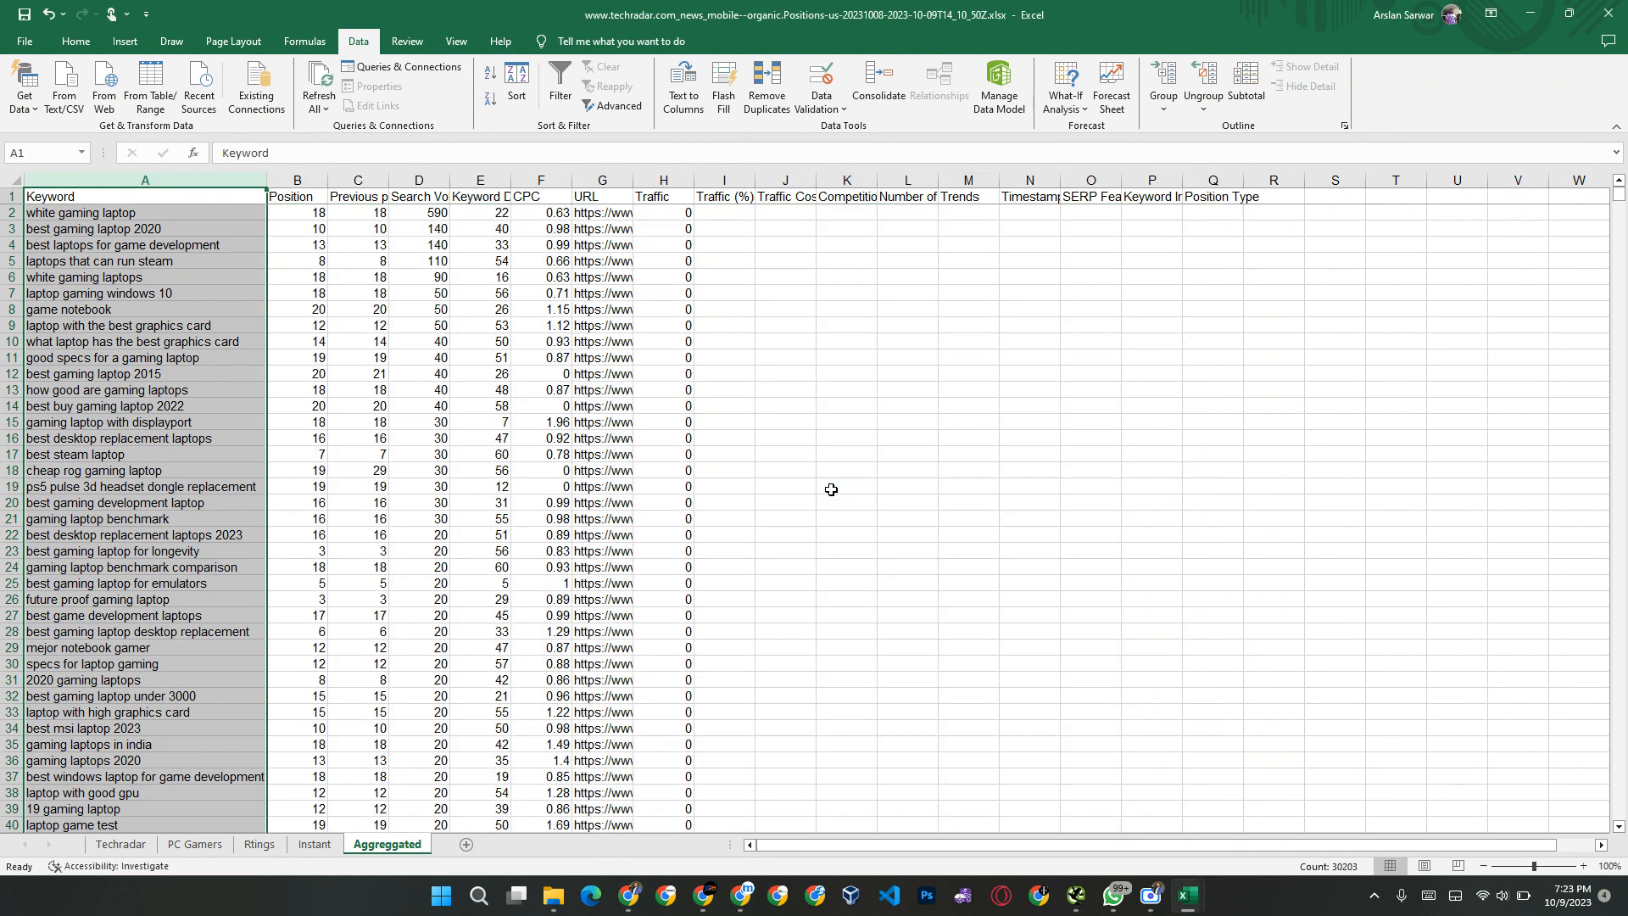
# Step: Go to the end of the Keyword column and examine the last keyword rows in the Aggreggated sheet
pyautogui.click(182, 363)
pyautogui.click(125, 421)
pyautogui.hotkey('ctrl', 'Down')
pyautogui.press('Up')
pyautogui.press('Up')
pyautogui.press('Up')
pyautogui.press('Up')
pyautogui.press('Up')
pyautogui.press('Up')
pyautogui.press('Up')
pyautogui.press('Up')
pyautogui.press('Up')
pyautogui.press('Up')
pyautogui.press('Up')
pyautogui.press('Up')
pyautogui.press('Up')
pyautogui.press('Up')
pyautogui.press('Up')
pyautogui.press('Up')
pyautogui.press('Up')
pyautogui.press('Up')
pyautogui.press('Up')
pyautogui.press('Up')
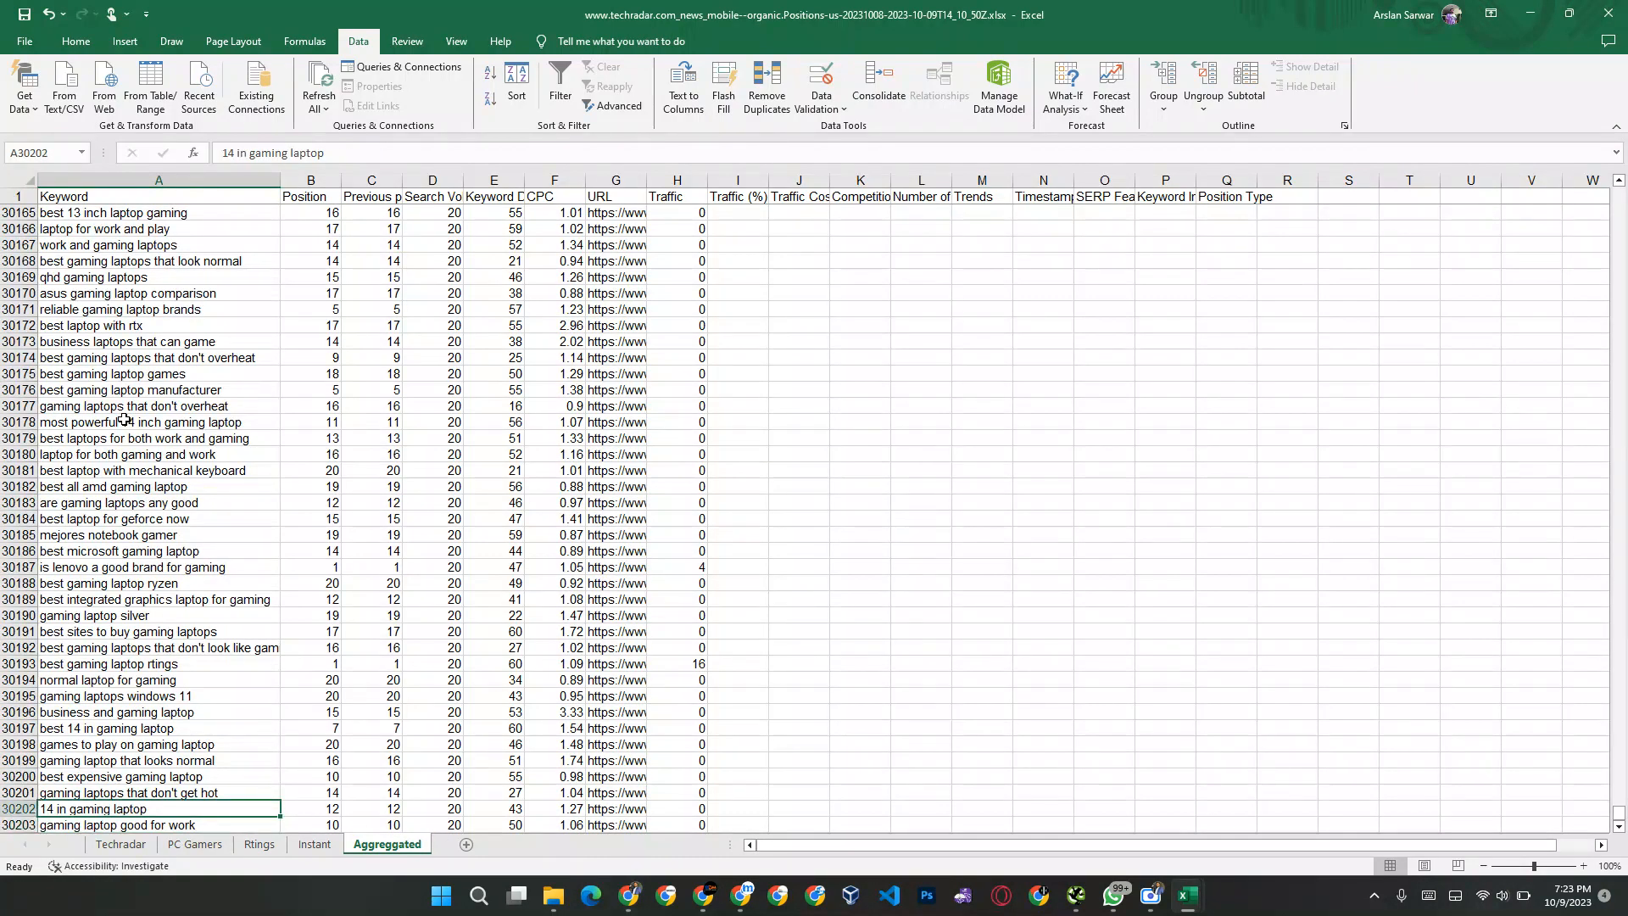
# Step: Run Remove Duplicates on the entire Aggreggated table with all columns checked and the first row treated as headers
pyautogui.hotkey('ctrl', 'Up')
pyautogui.press('Down')
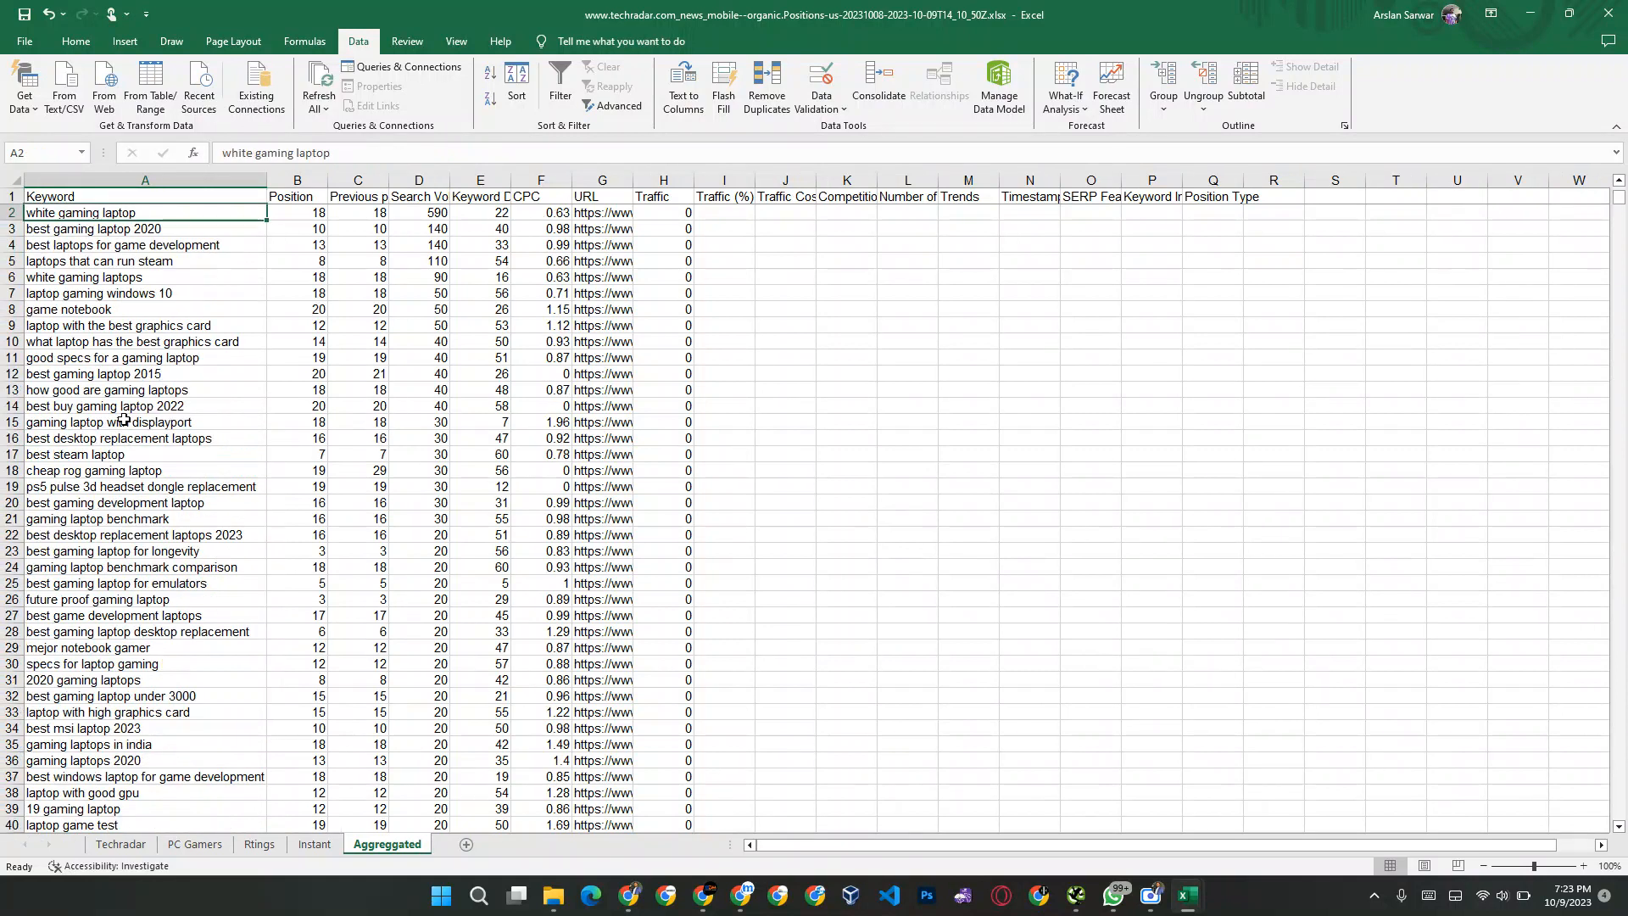
pyautogui.hotkey('ctrl', 'a')
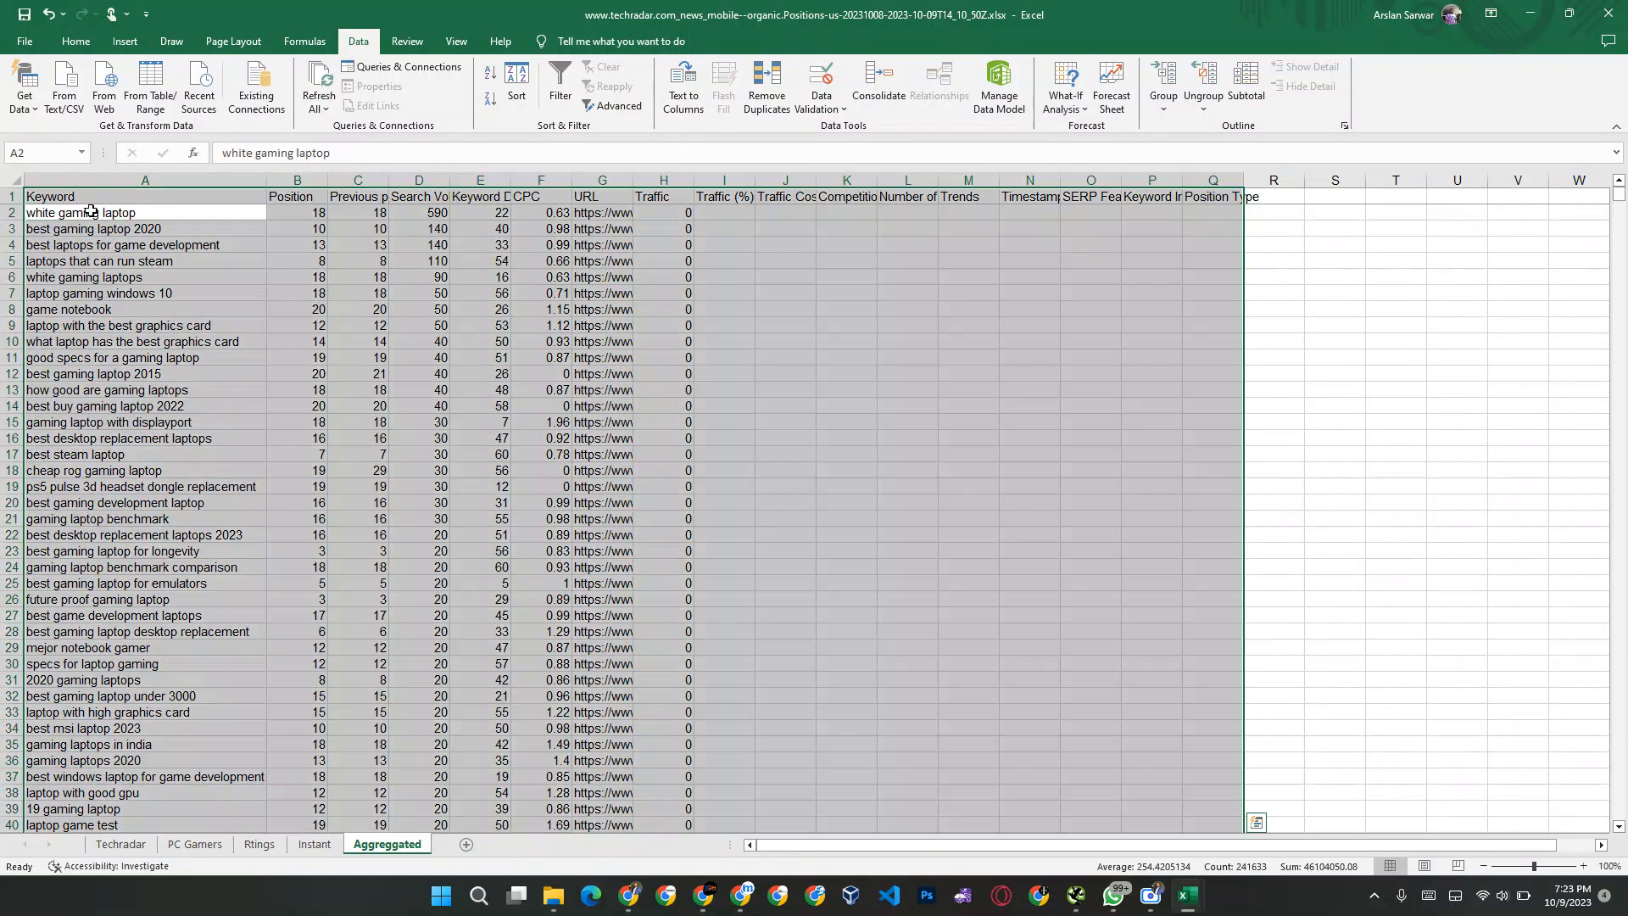
pyautogui.click(767, 85)
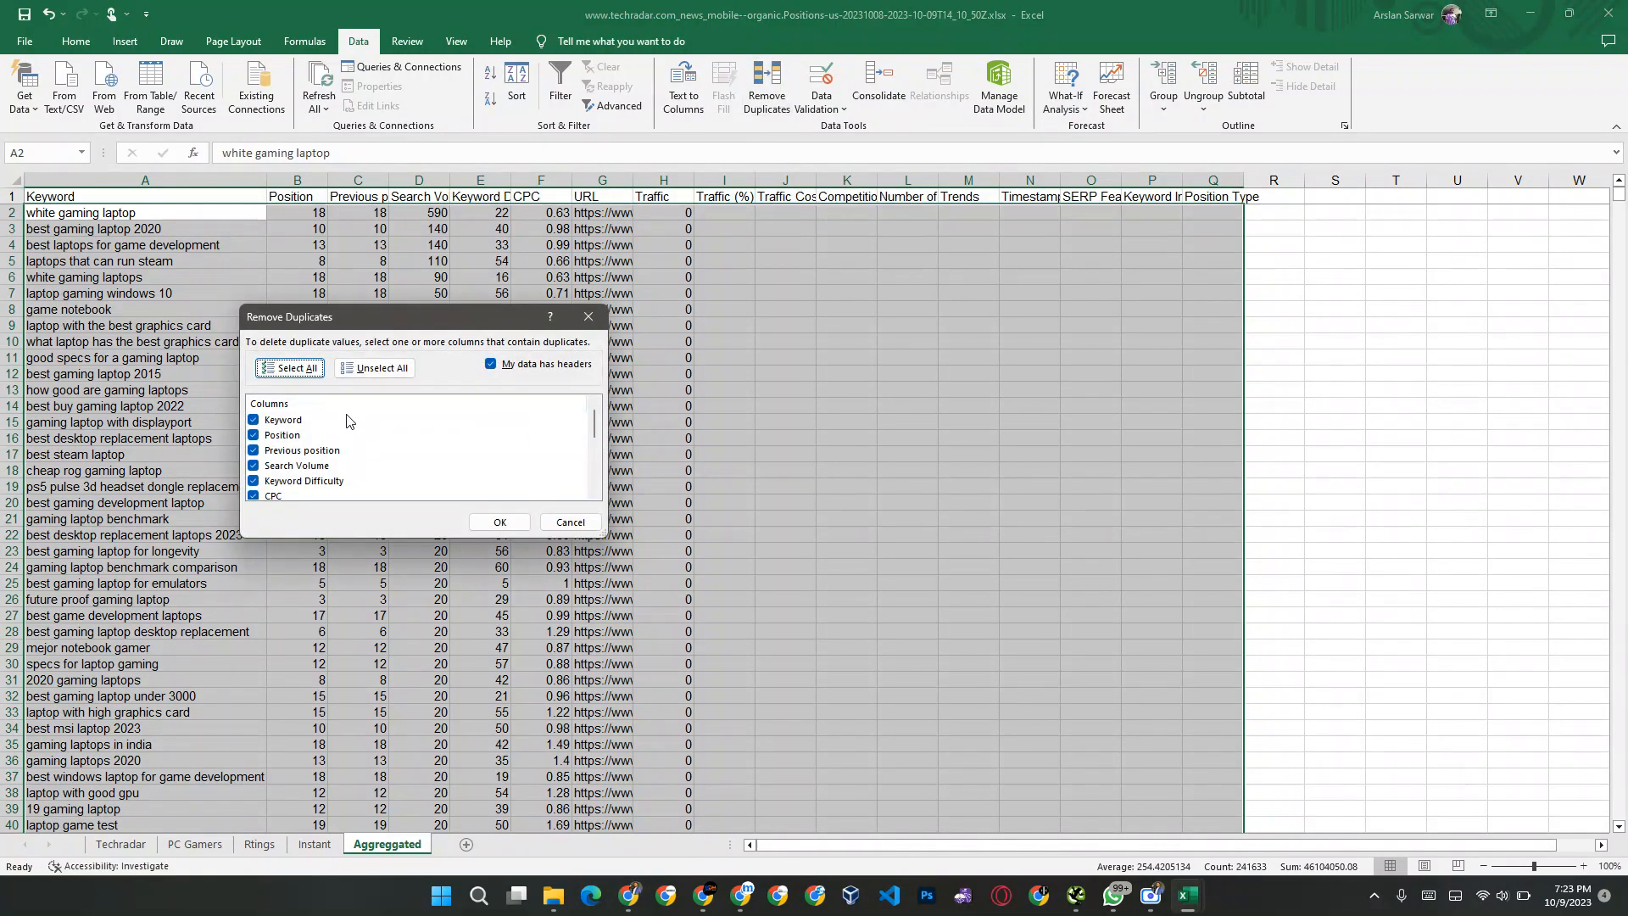
pyautogui.scroll(-4, 399, 443)
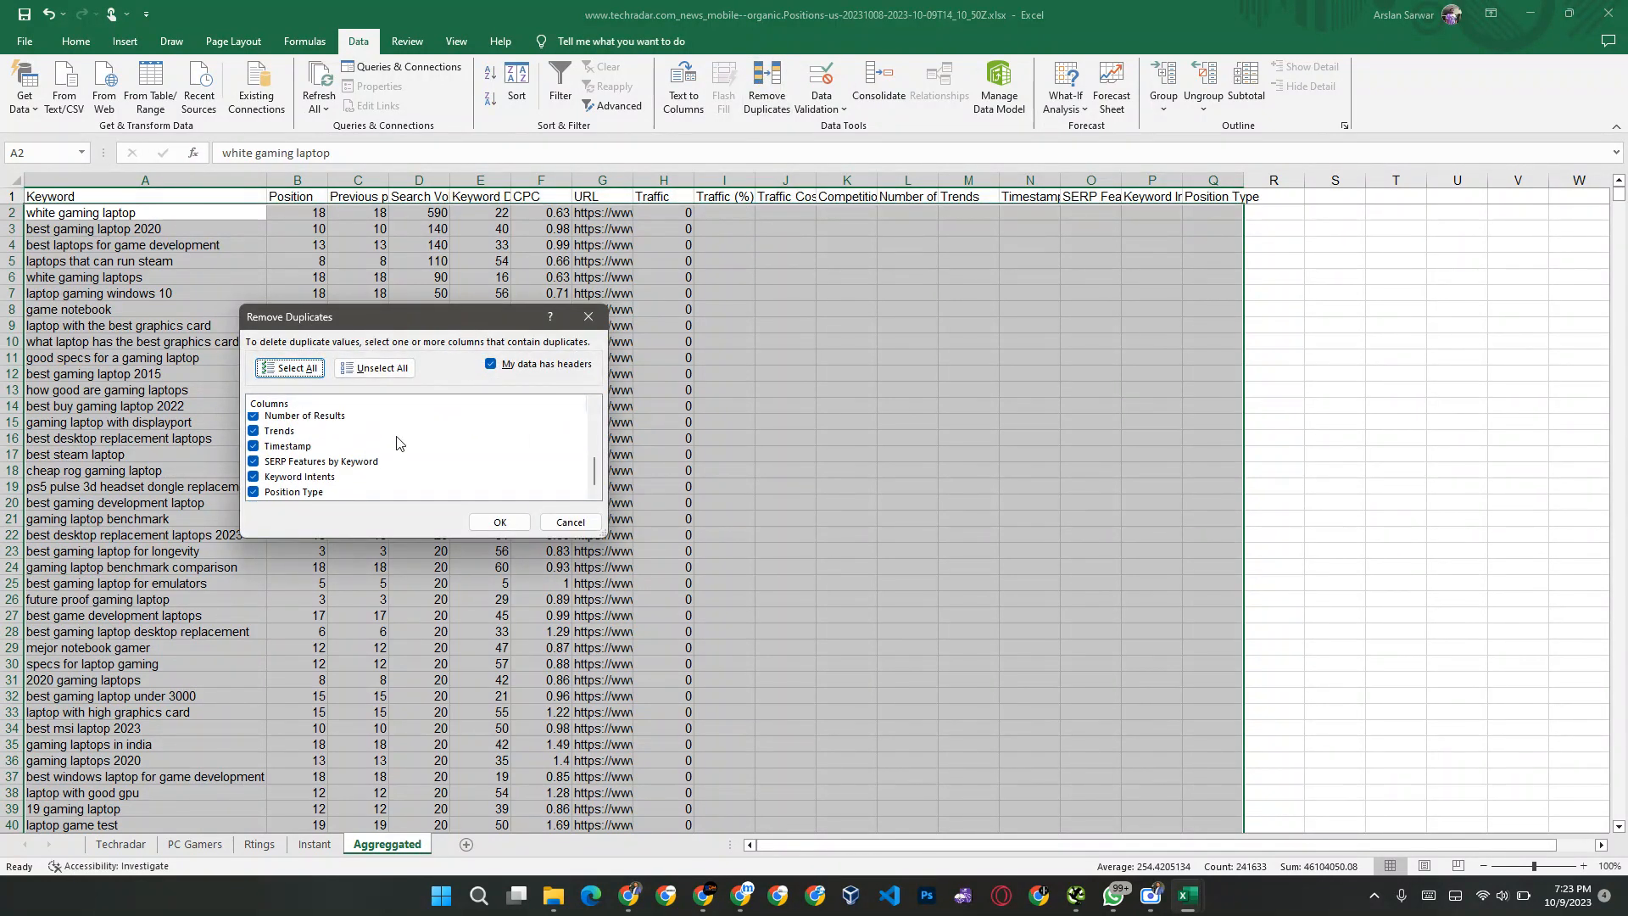
pyautogui.scroll(4, 387, 451)
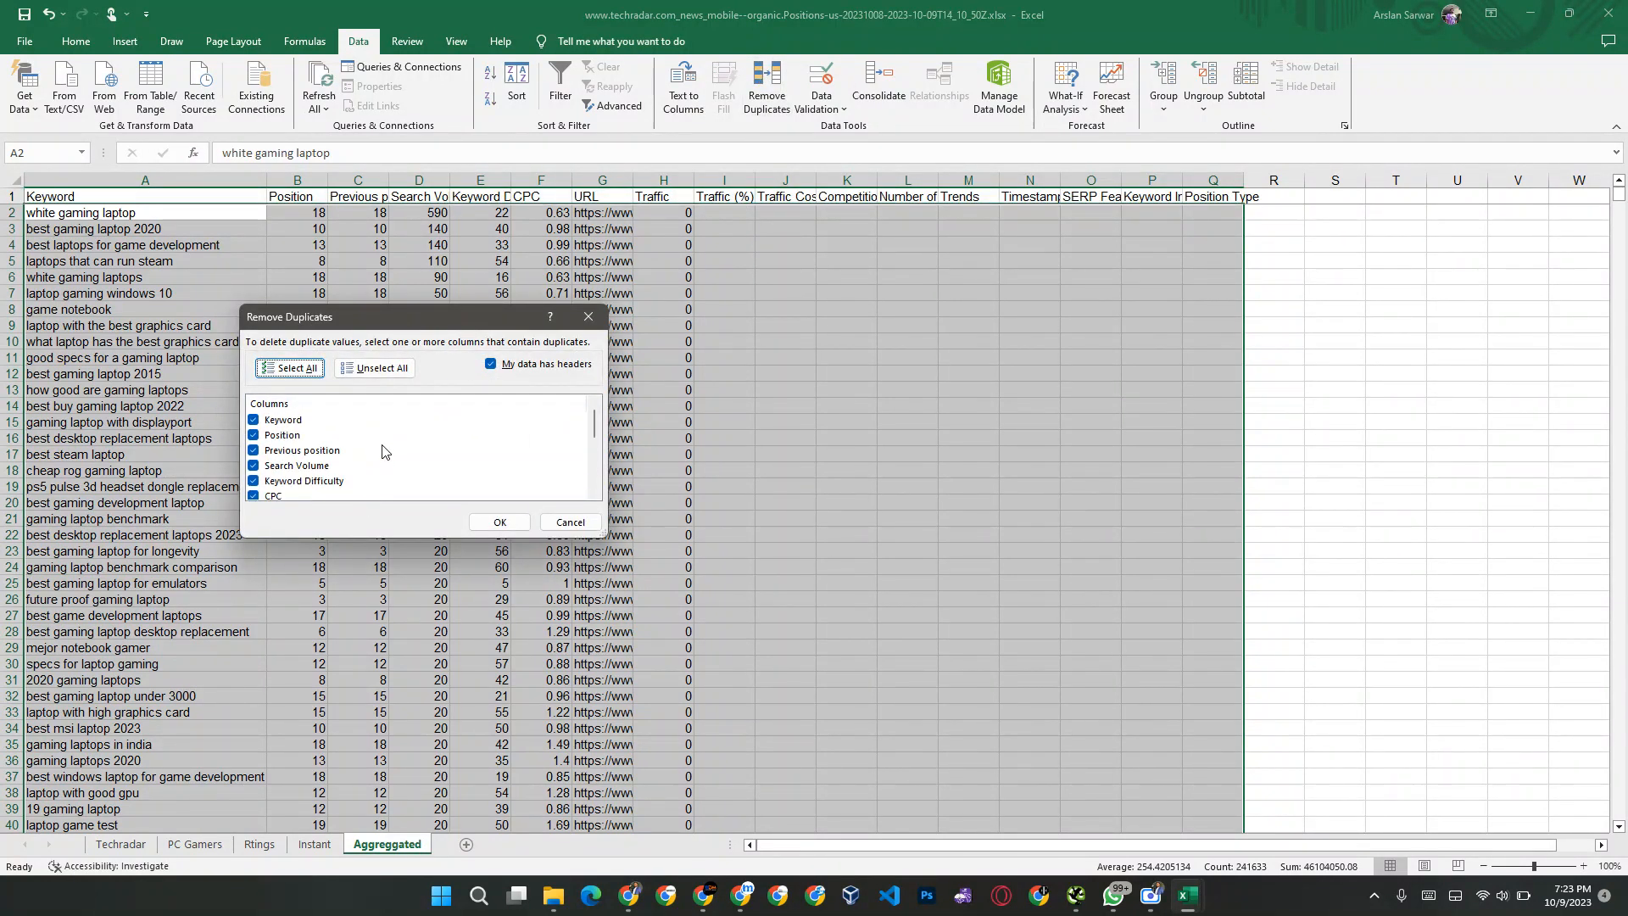
pyautogui.click(501, 522)
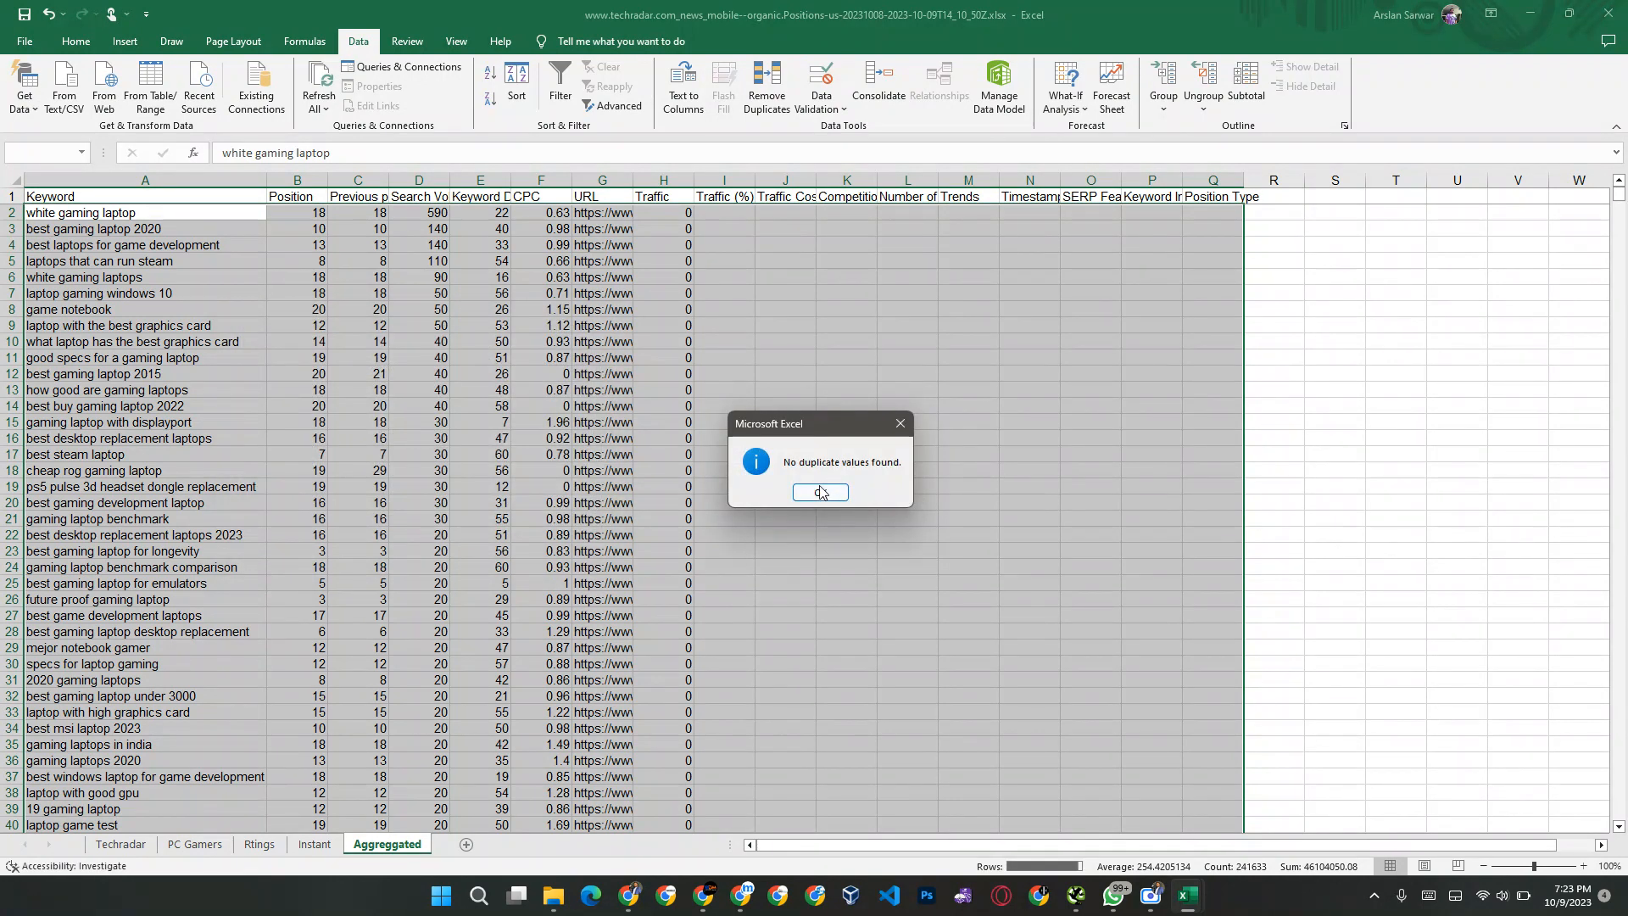
pyautogui.click(814, 493)
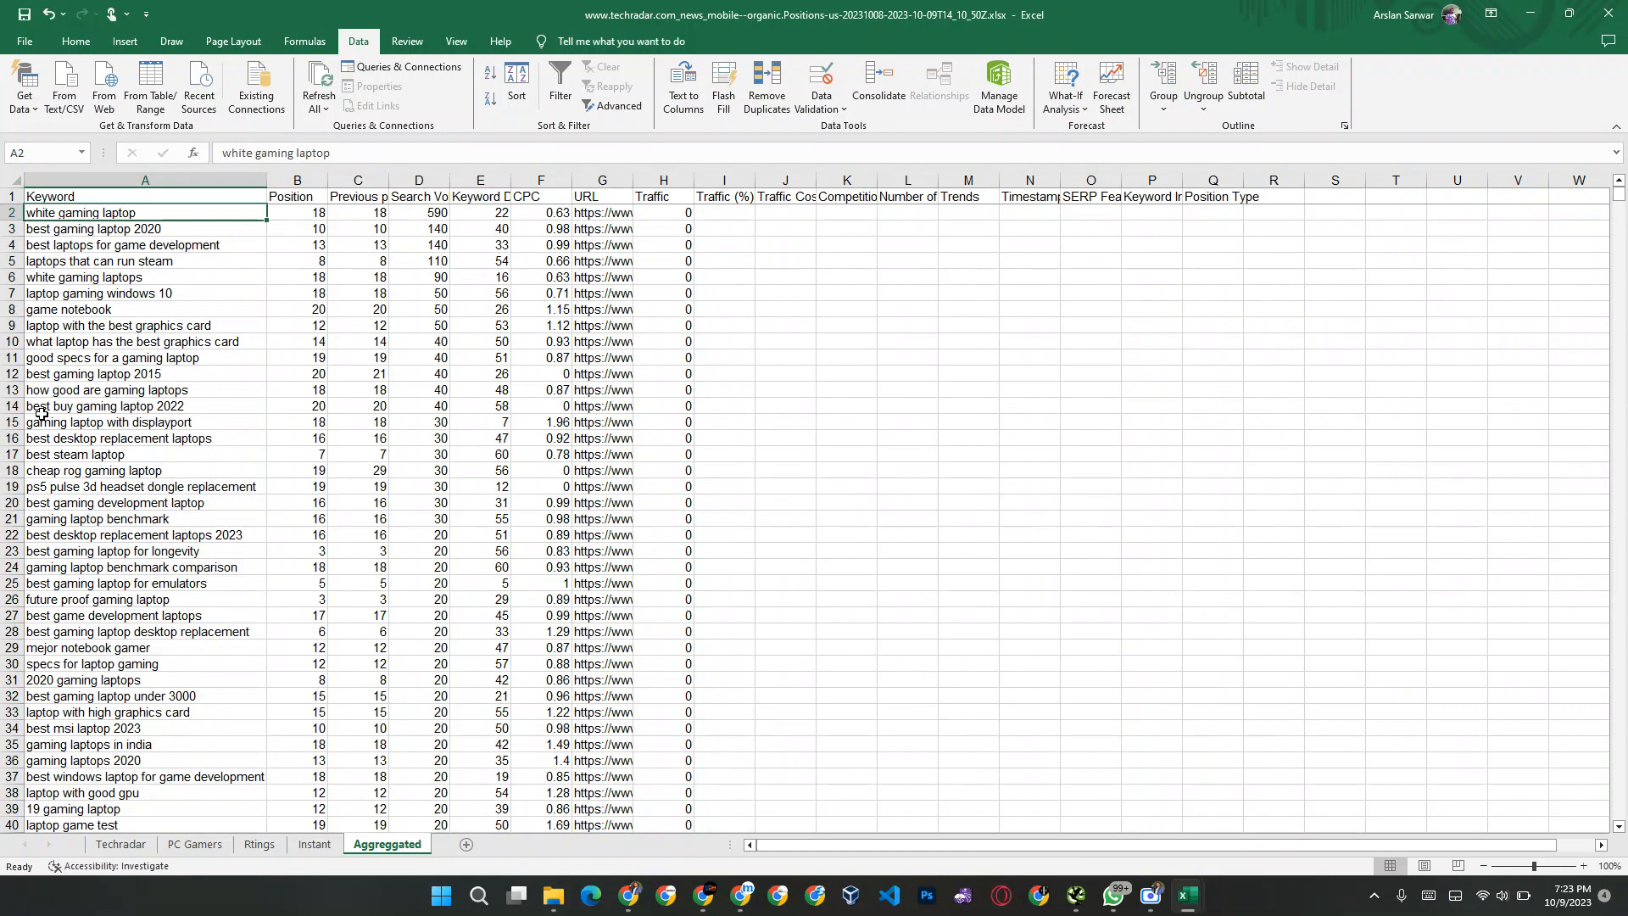
# Step: Turn on header filters for the whole data range of the Aggreggated sheet
pyautogui.hotkey('ctrl', 'a')
pyautogui.hotkey('ctrl', 'shift', 'l')
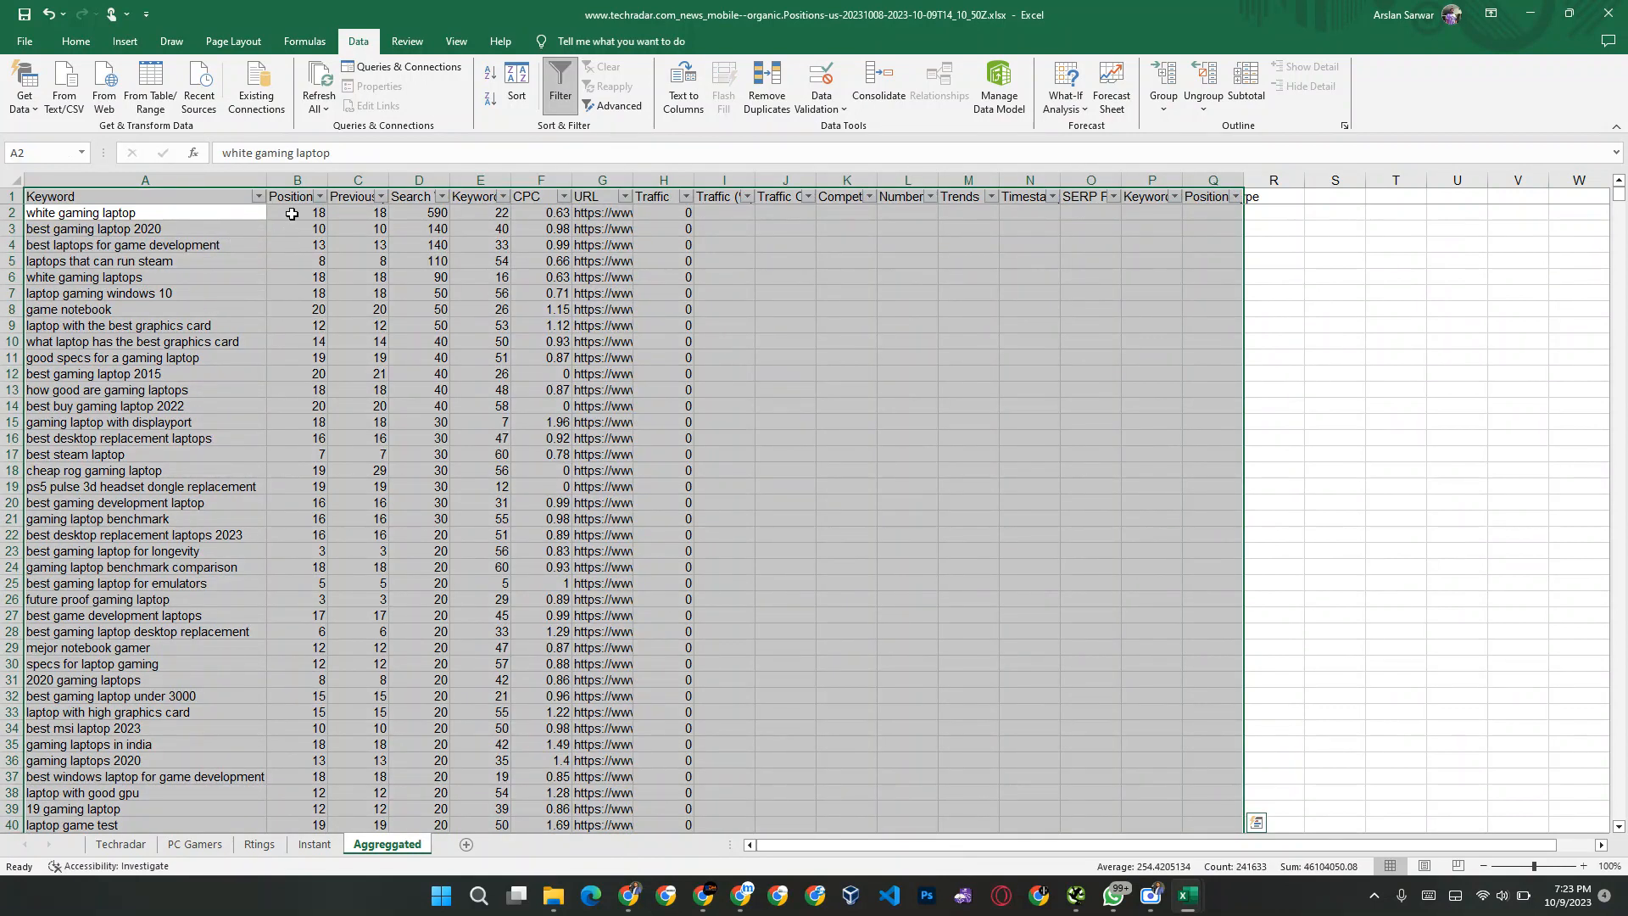
pyautogui.click(311, 242)
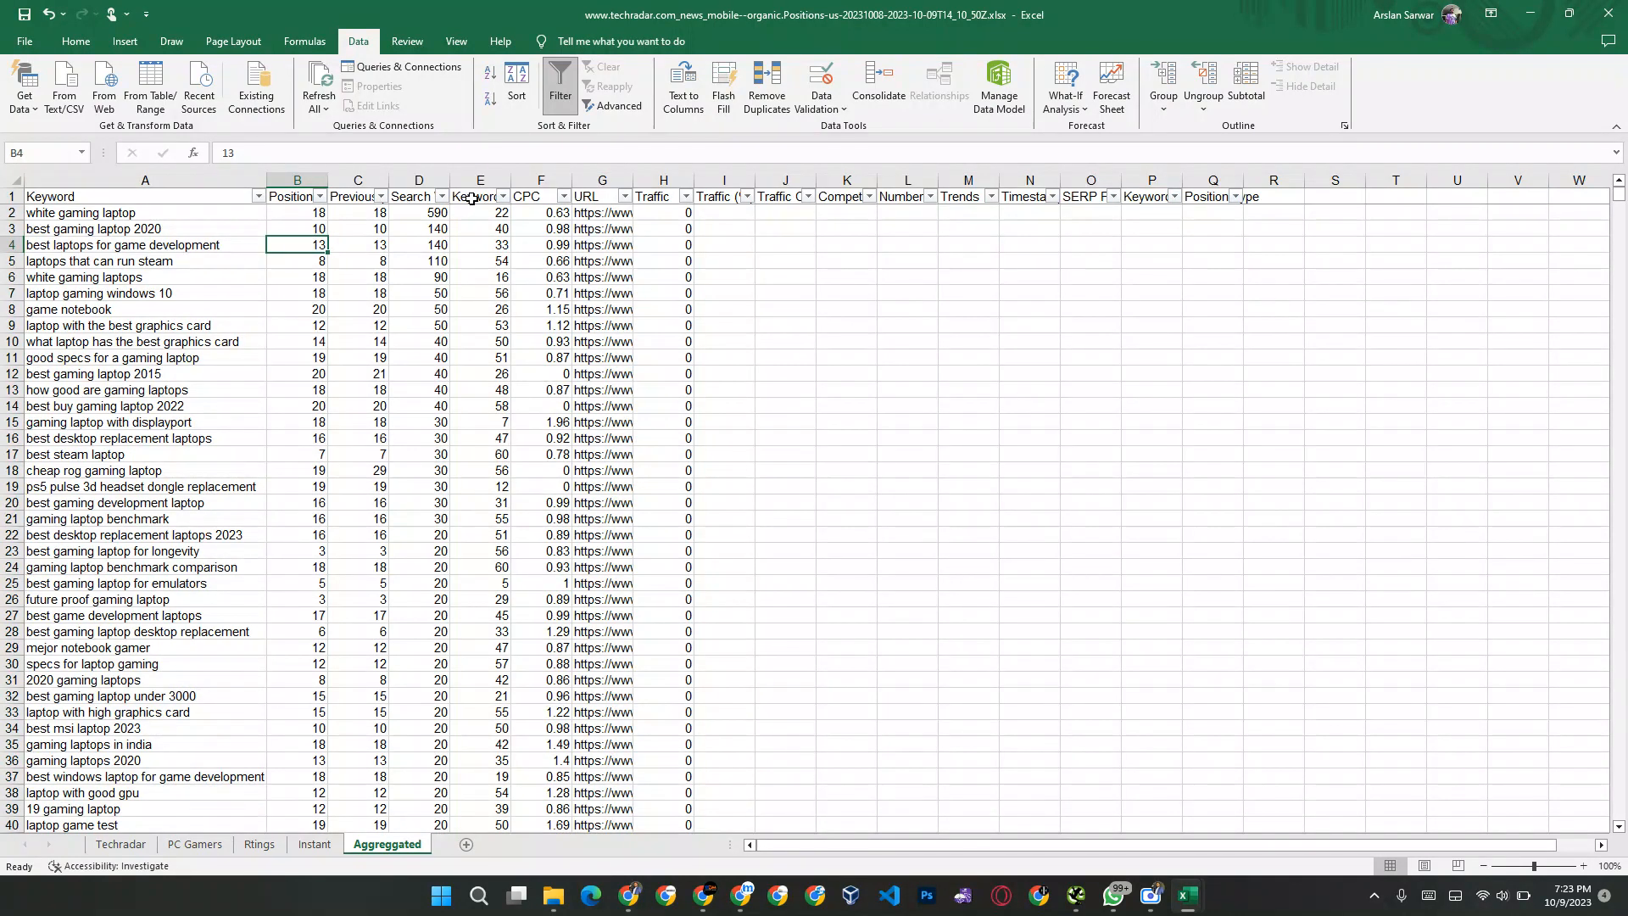
# Step: Filter the Search Volume column to only the values 20, 30, 40, 50, 70 and 90
pyautogui.click(442, 197)
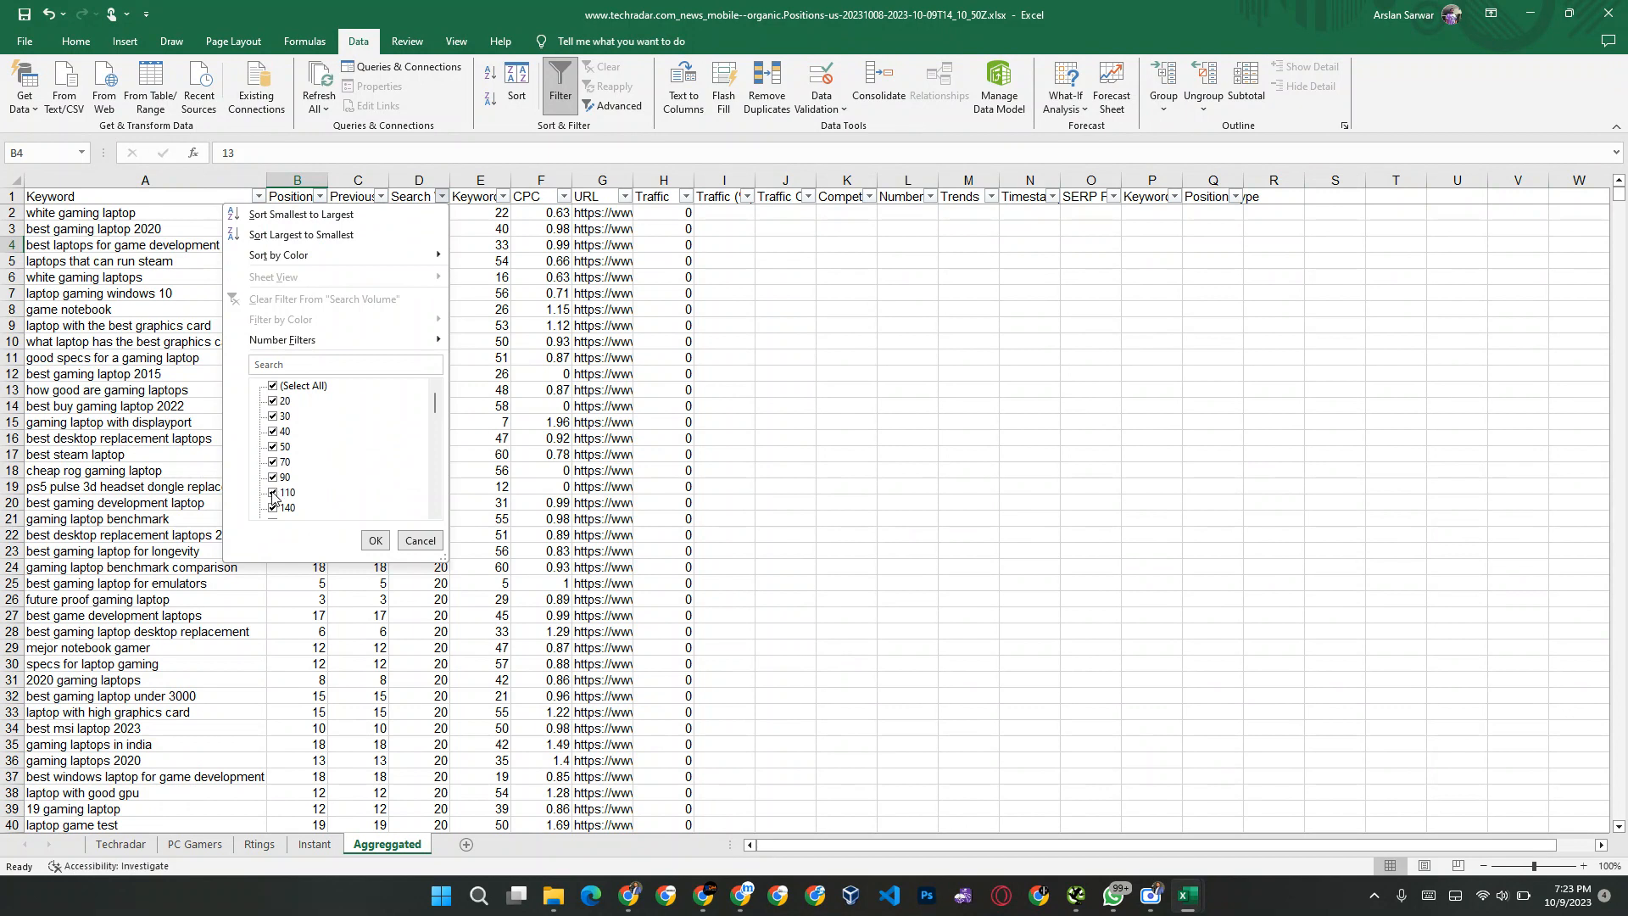
pyautogui.click(280, 388)
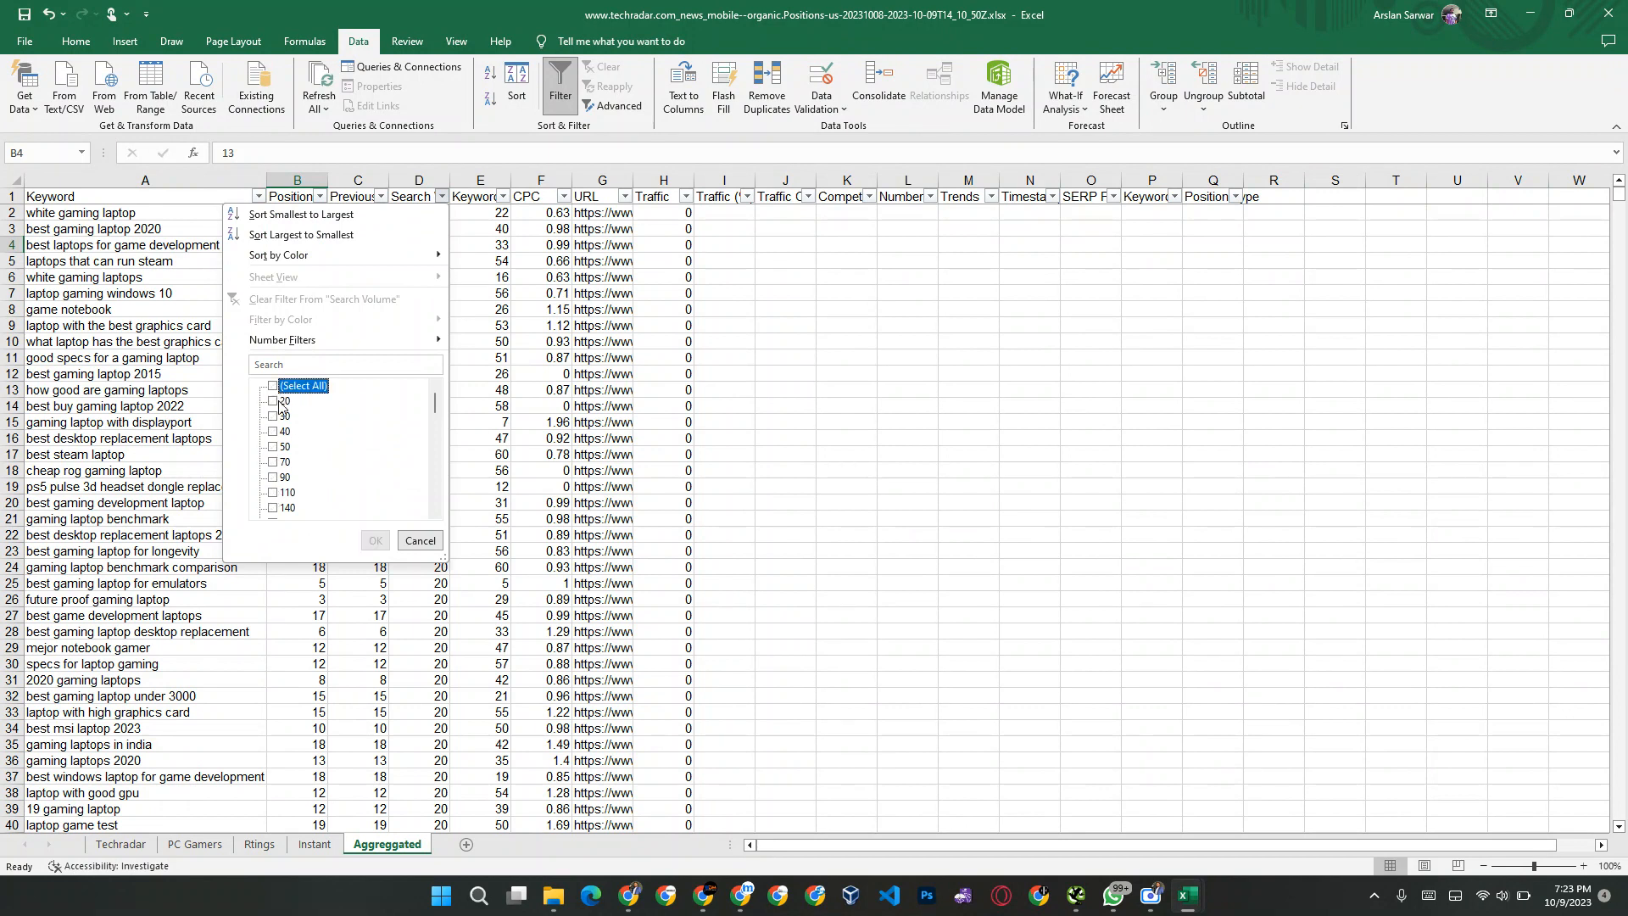
pyautogui.click(275, 477)
pyautogui.press('Up')
pyautogui.press('space')
pyautogui.press('Up')
pyautogui.press('space')
pyautogui.press('Up')
pyautogui.press('space')
pyautogui.press('Up')
pyautogui.press('space')
pyautogui.press('Up')
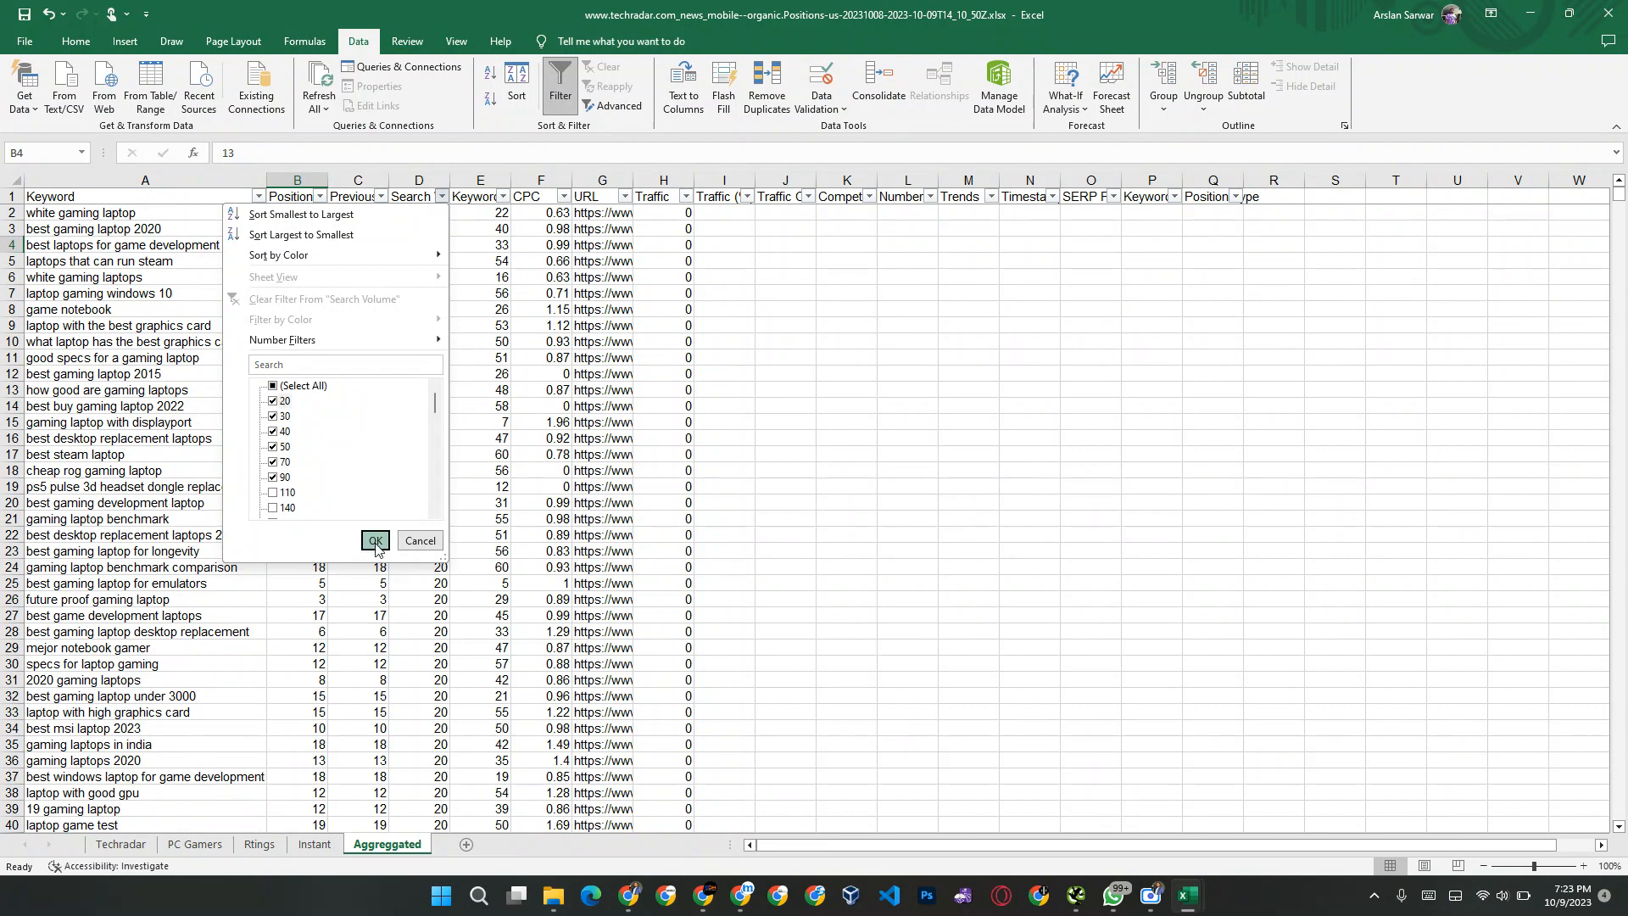
pyautogui.click(375, 541)
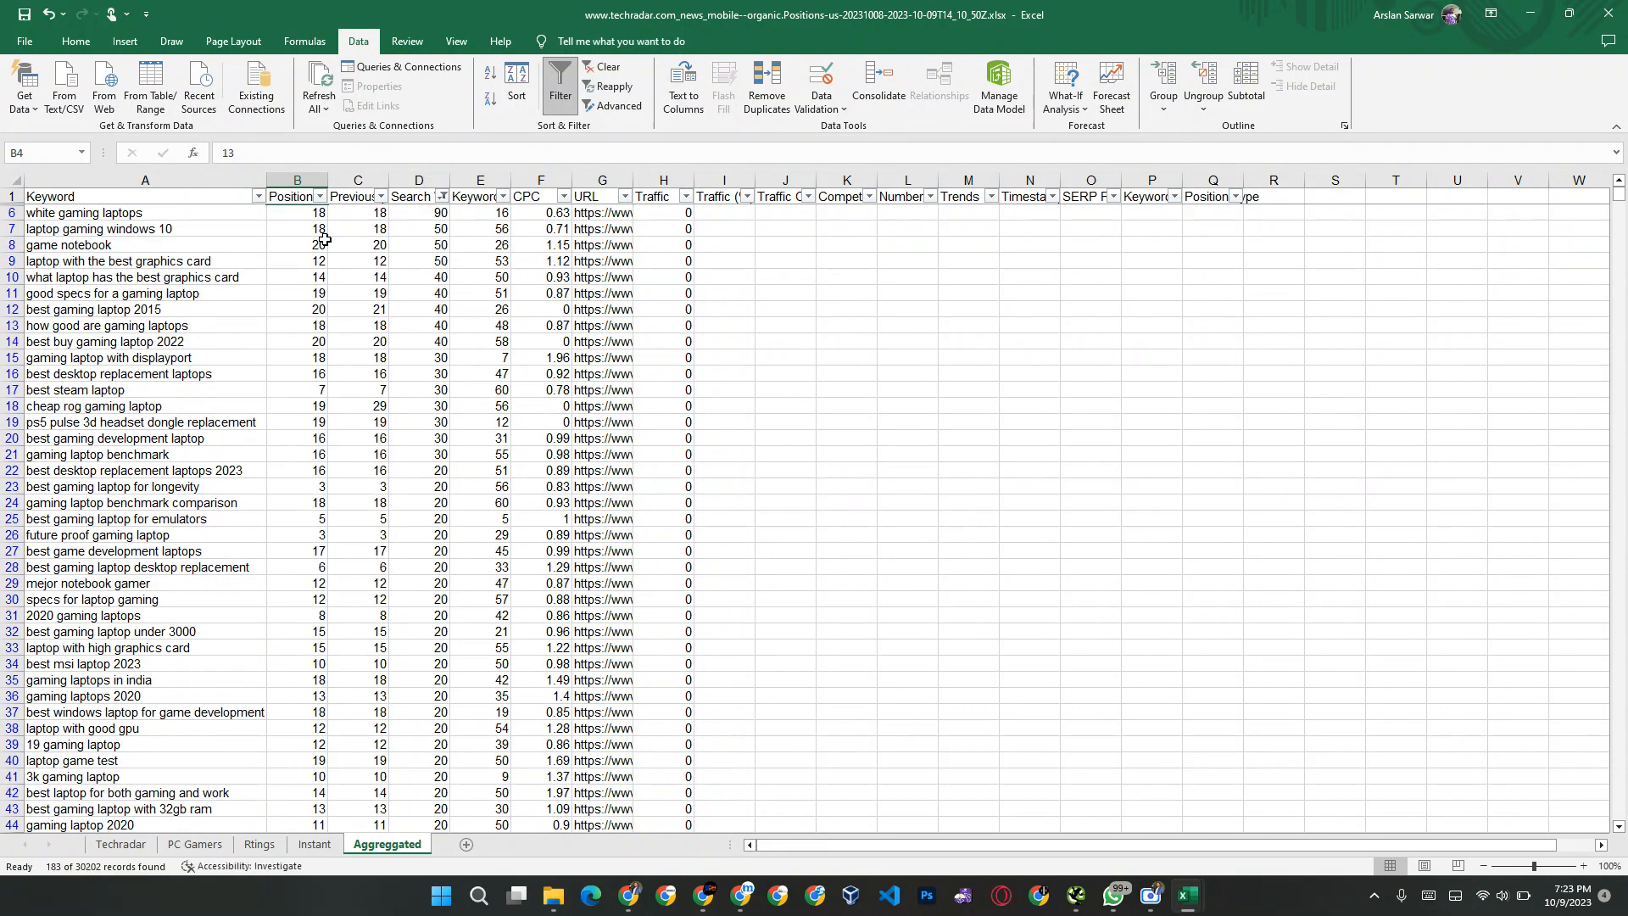
# Step: Clear the contents of all filtered low-volume rows from row 6 down, across the Keyword to Traffic columns
pyautogui.click(185, 231)
pyautogui.press('Up')
pyautogui.hotkey('ctrl', 'shift', 'Right')
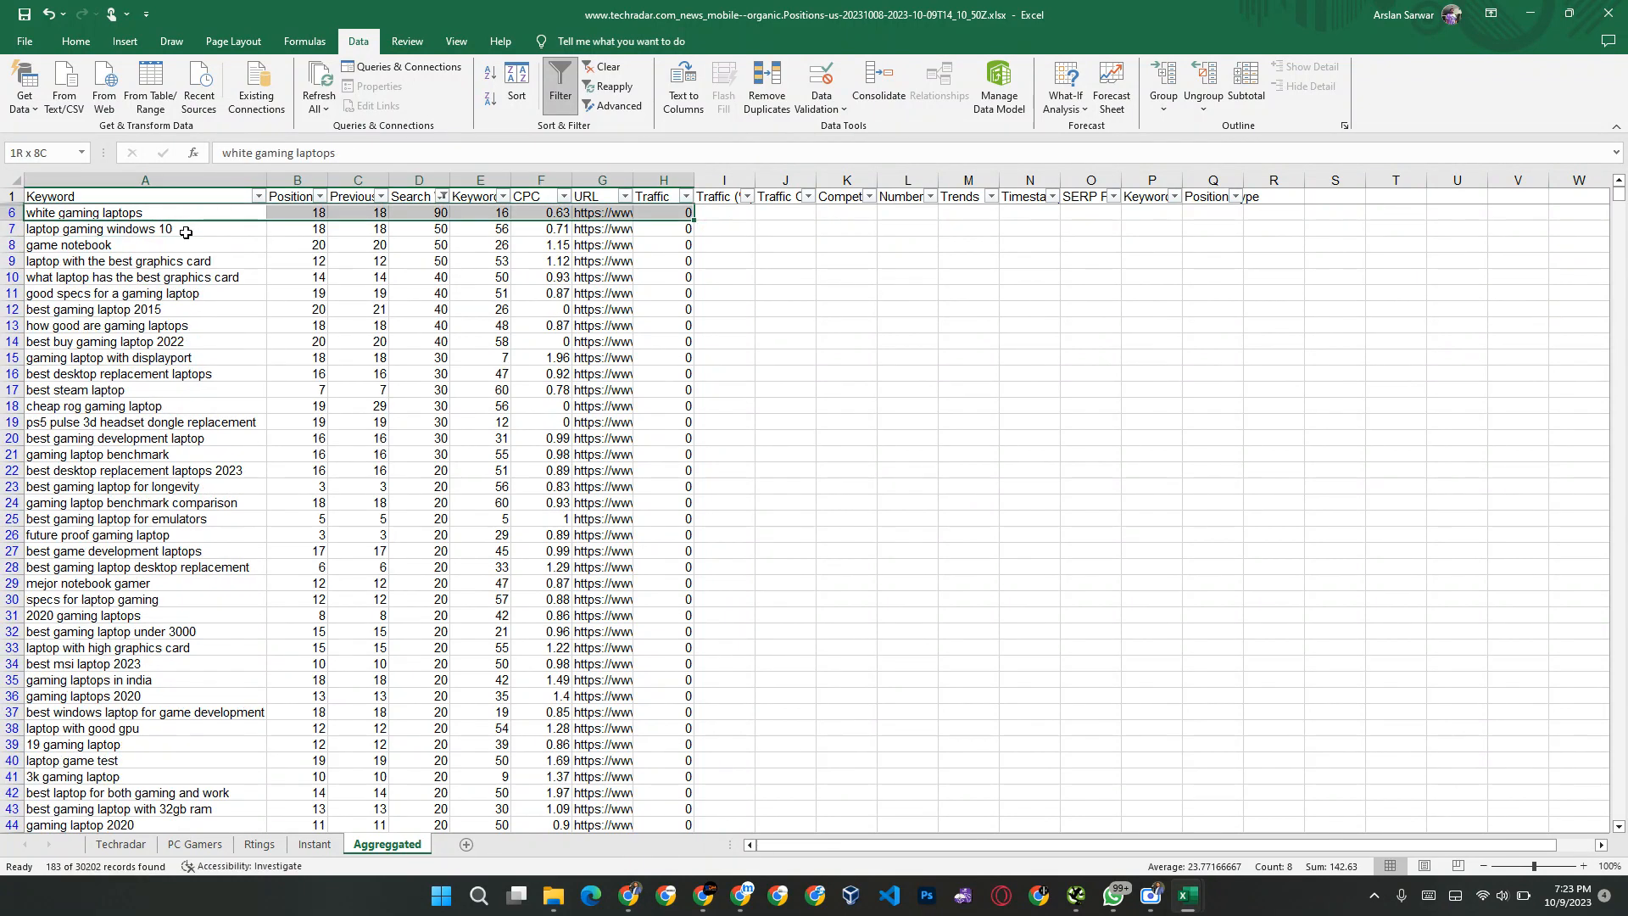
pyautogui.hotkey('ctrl', 'shift', 'Down')
pyautogui.press('Delete')
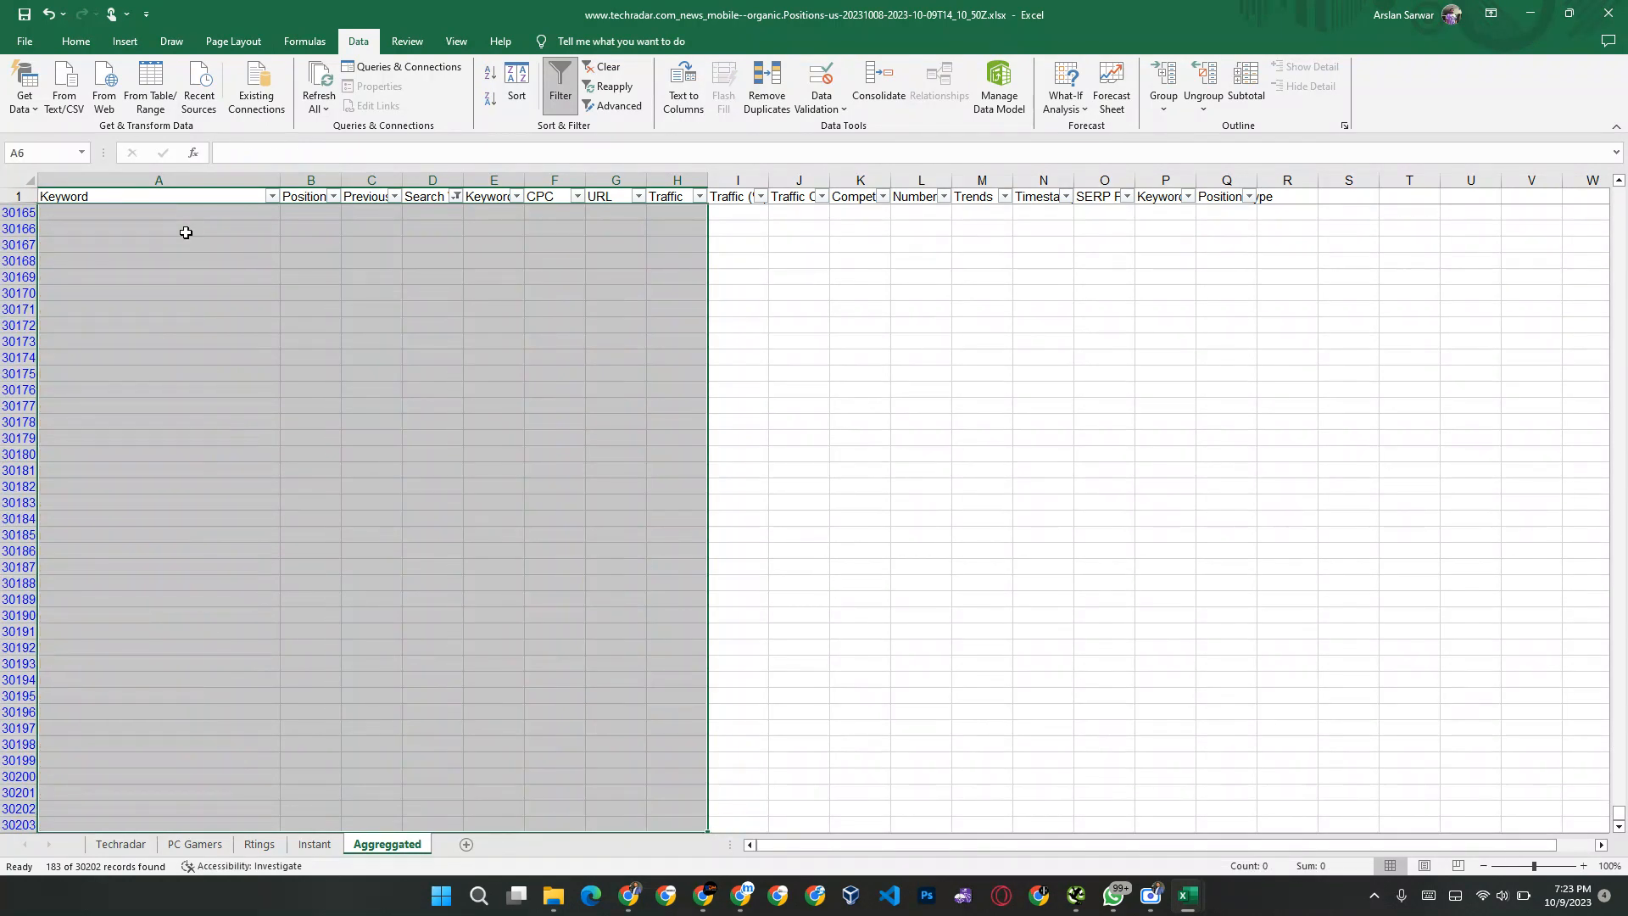
pyautogui.click(186, 233)
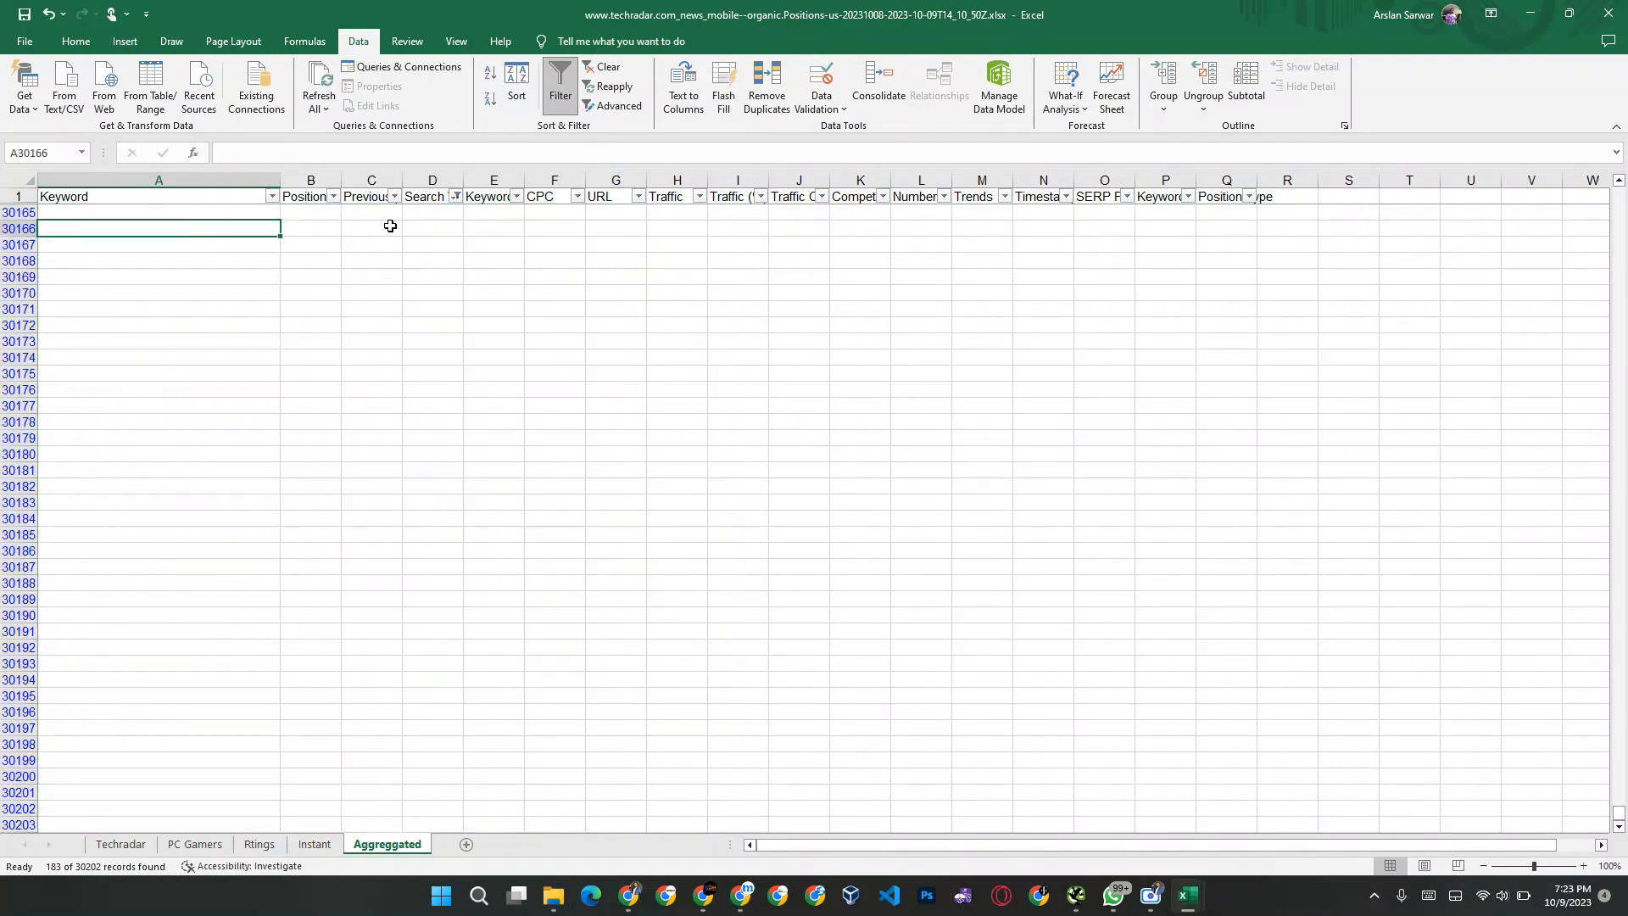
pyautogui.click(455, 200)
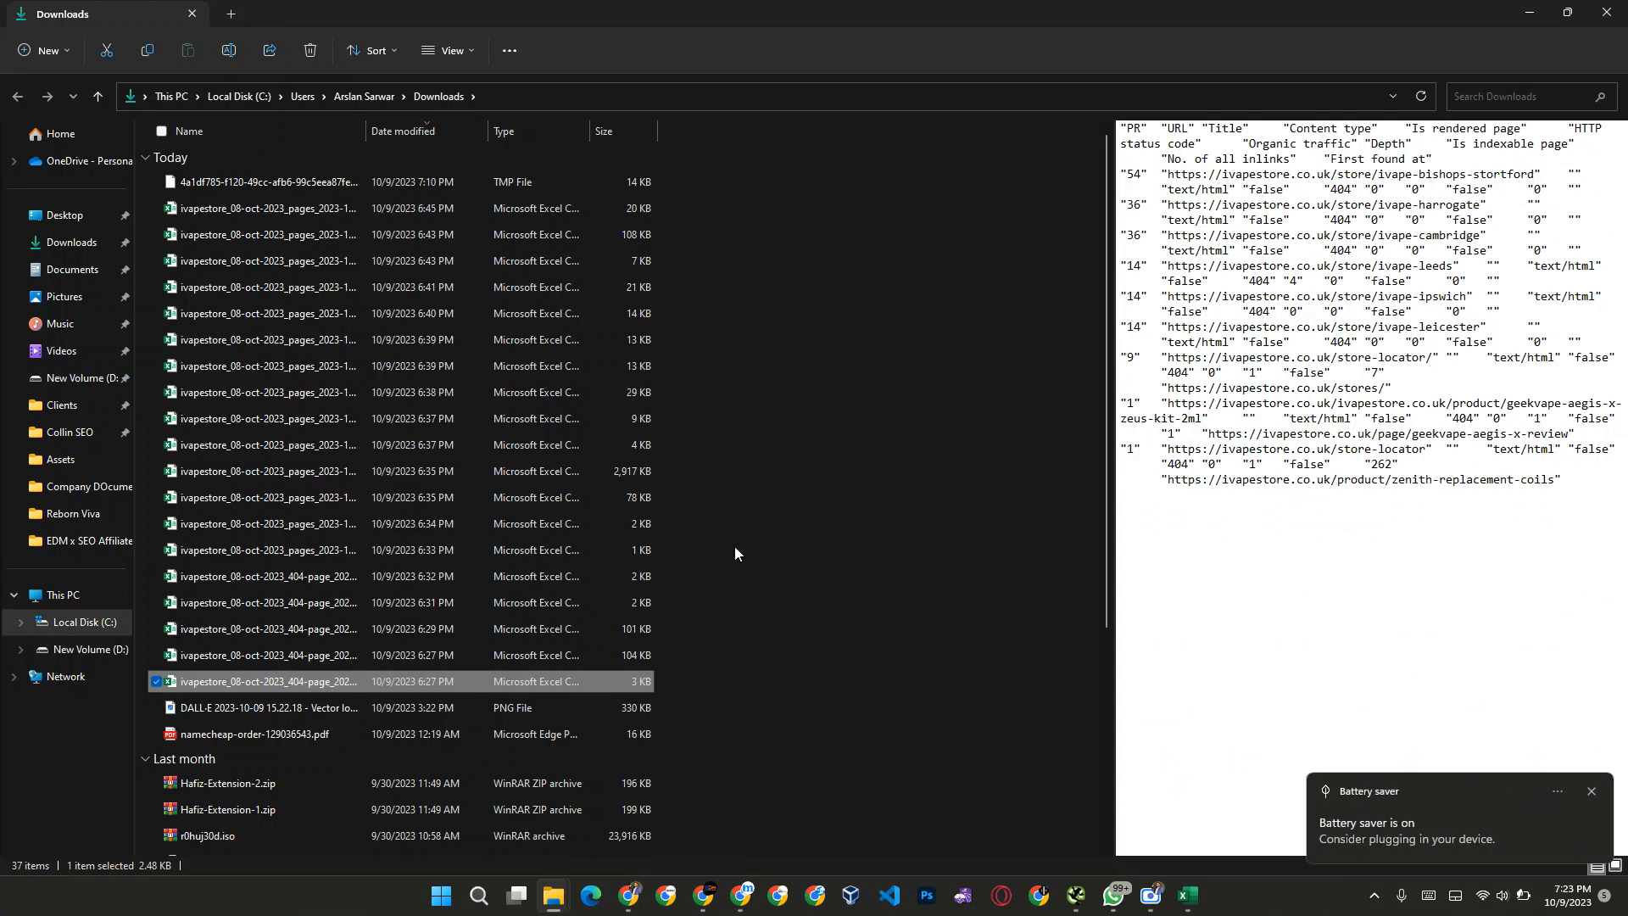
pyautogui.moveTo(1195, 886)
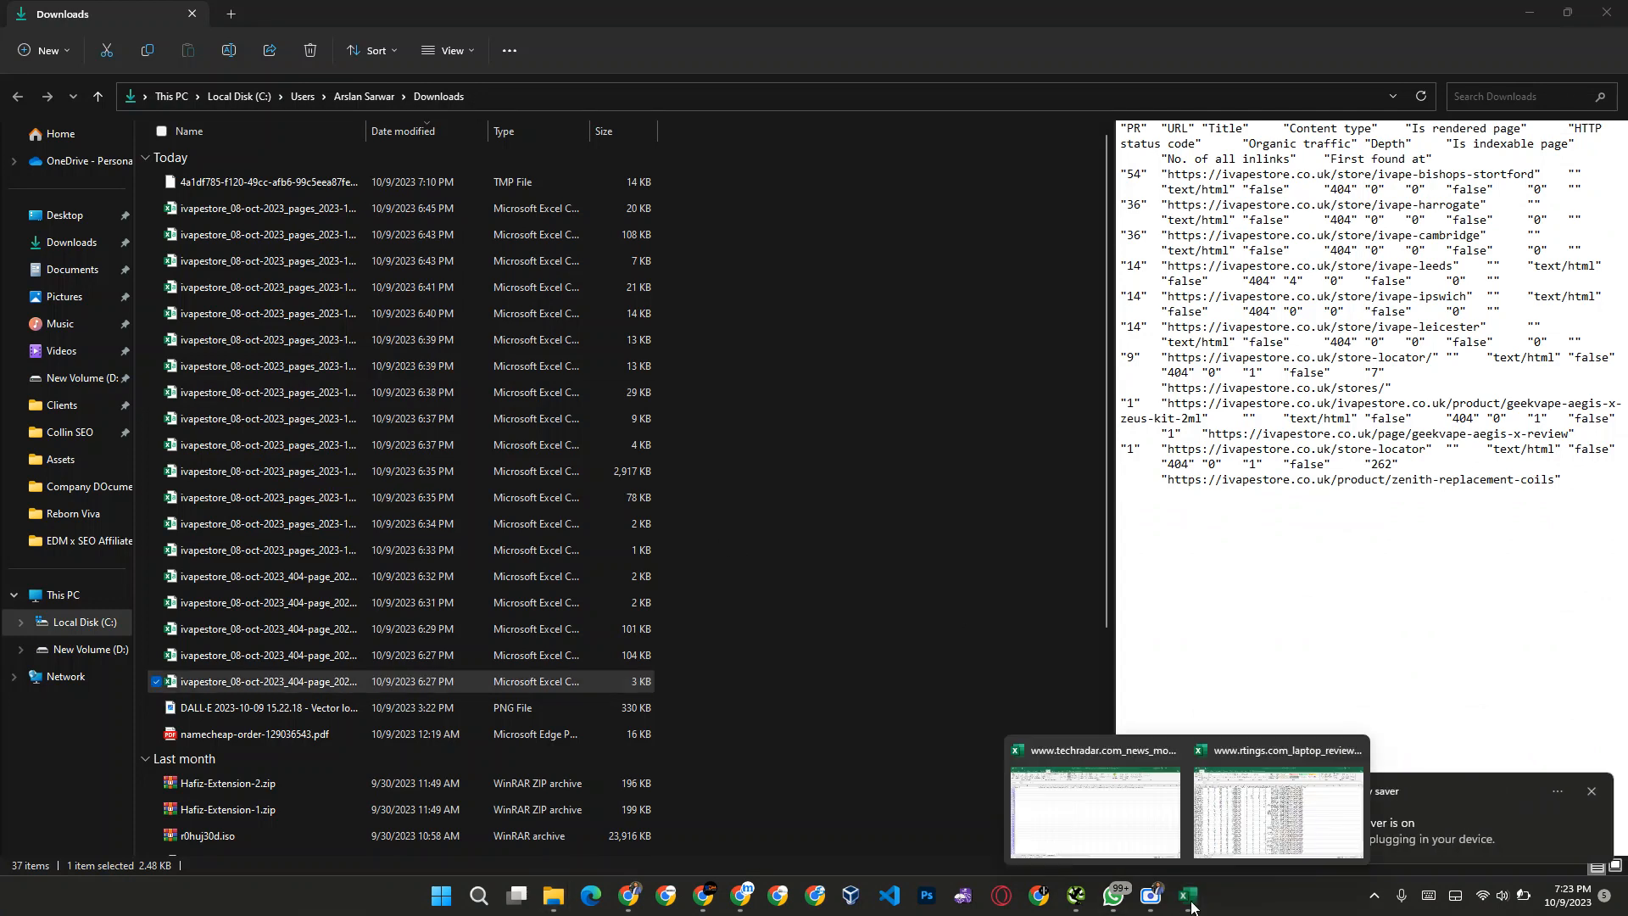
pyautogui.click(1128, 805)
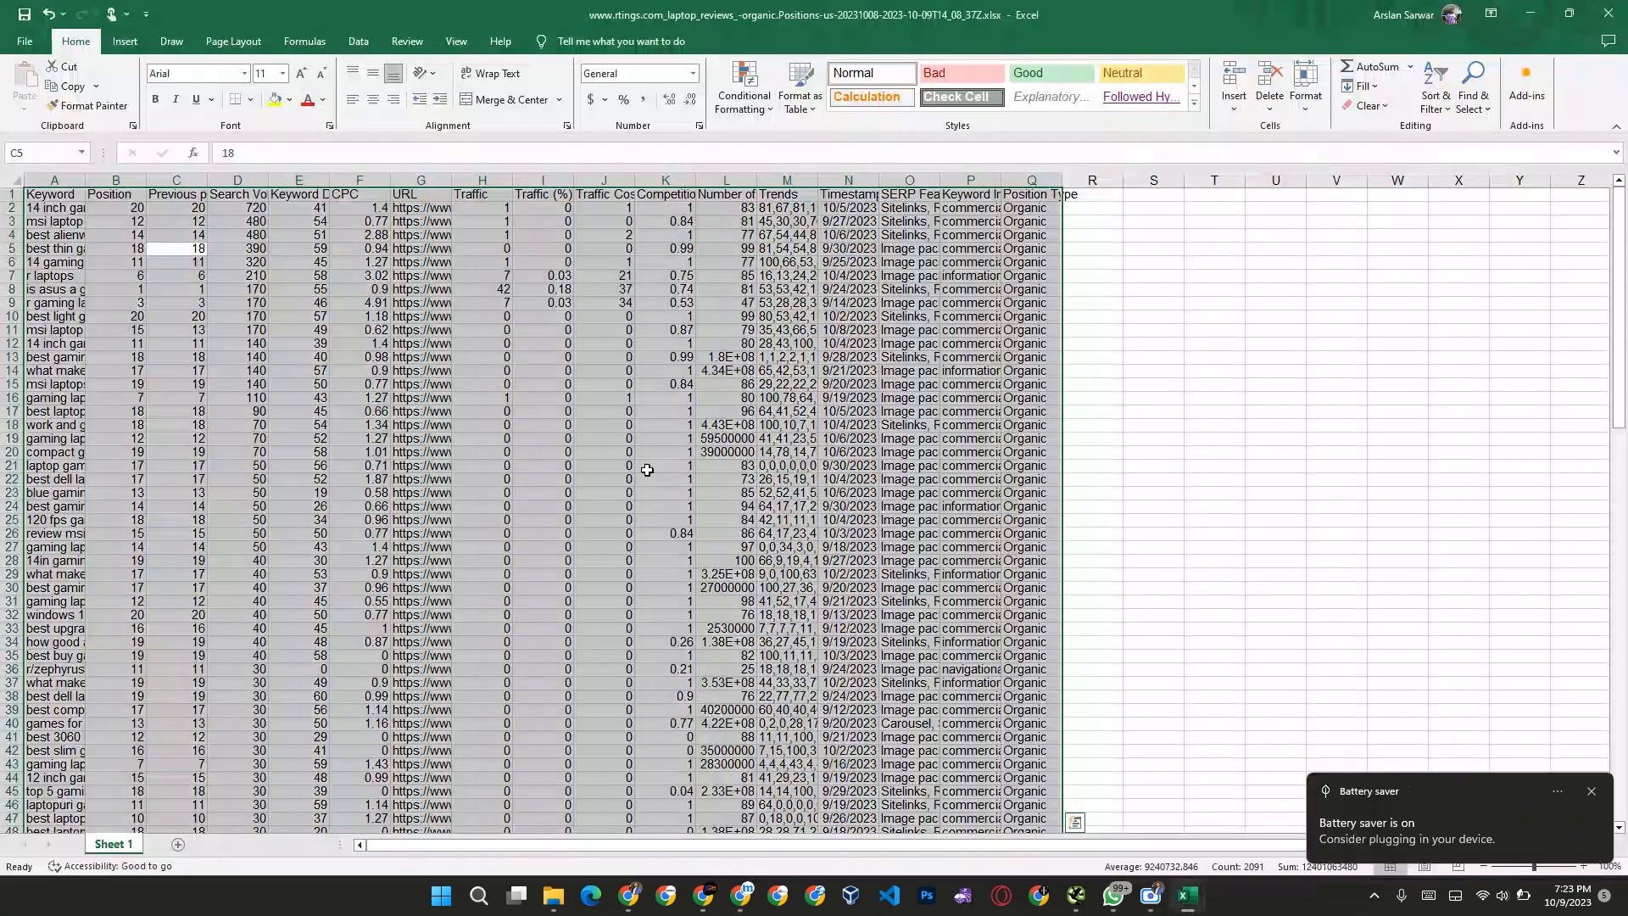
pyautogui.click(443, 263)
pyautogui.hotkey('alt', 'Tab')
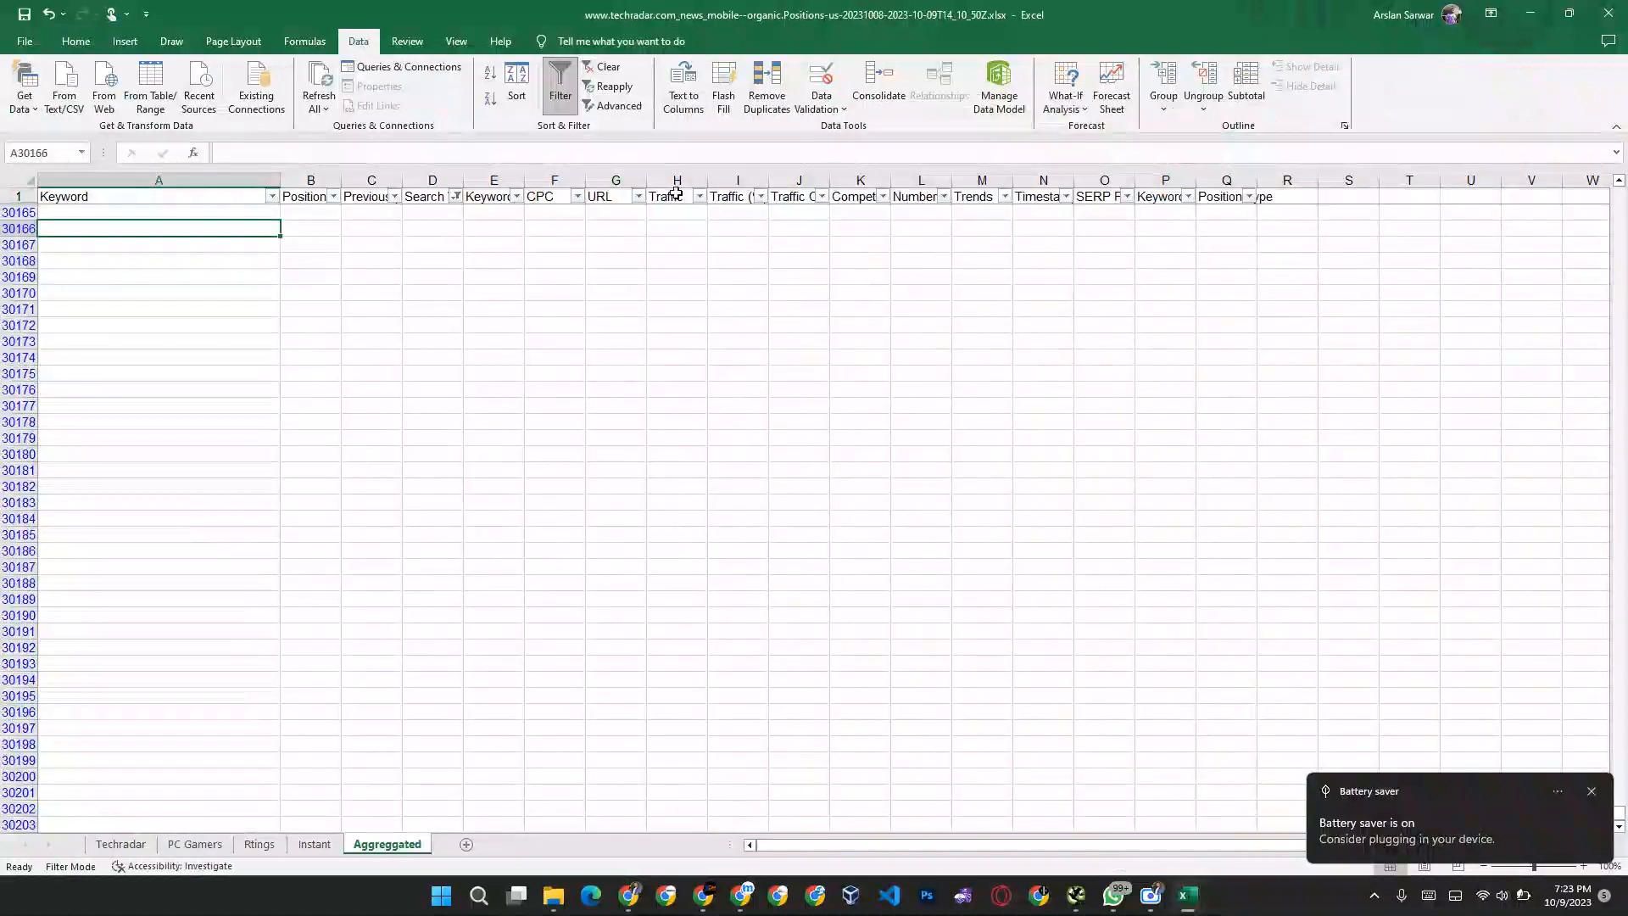
# Step: Reset the Search Volume filter to include all remaining values
pyautogui.click(455, 196)
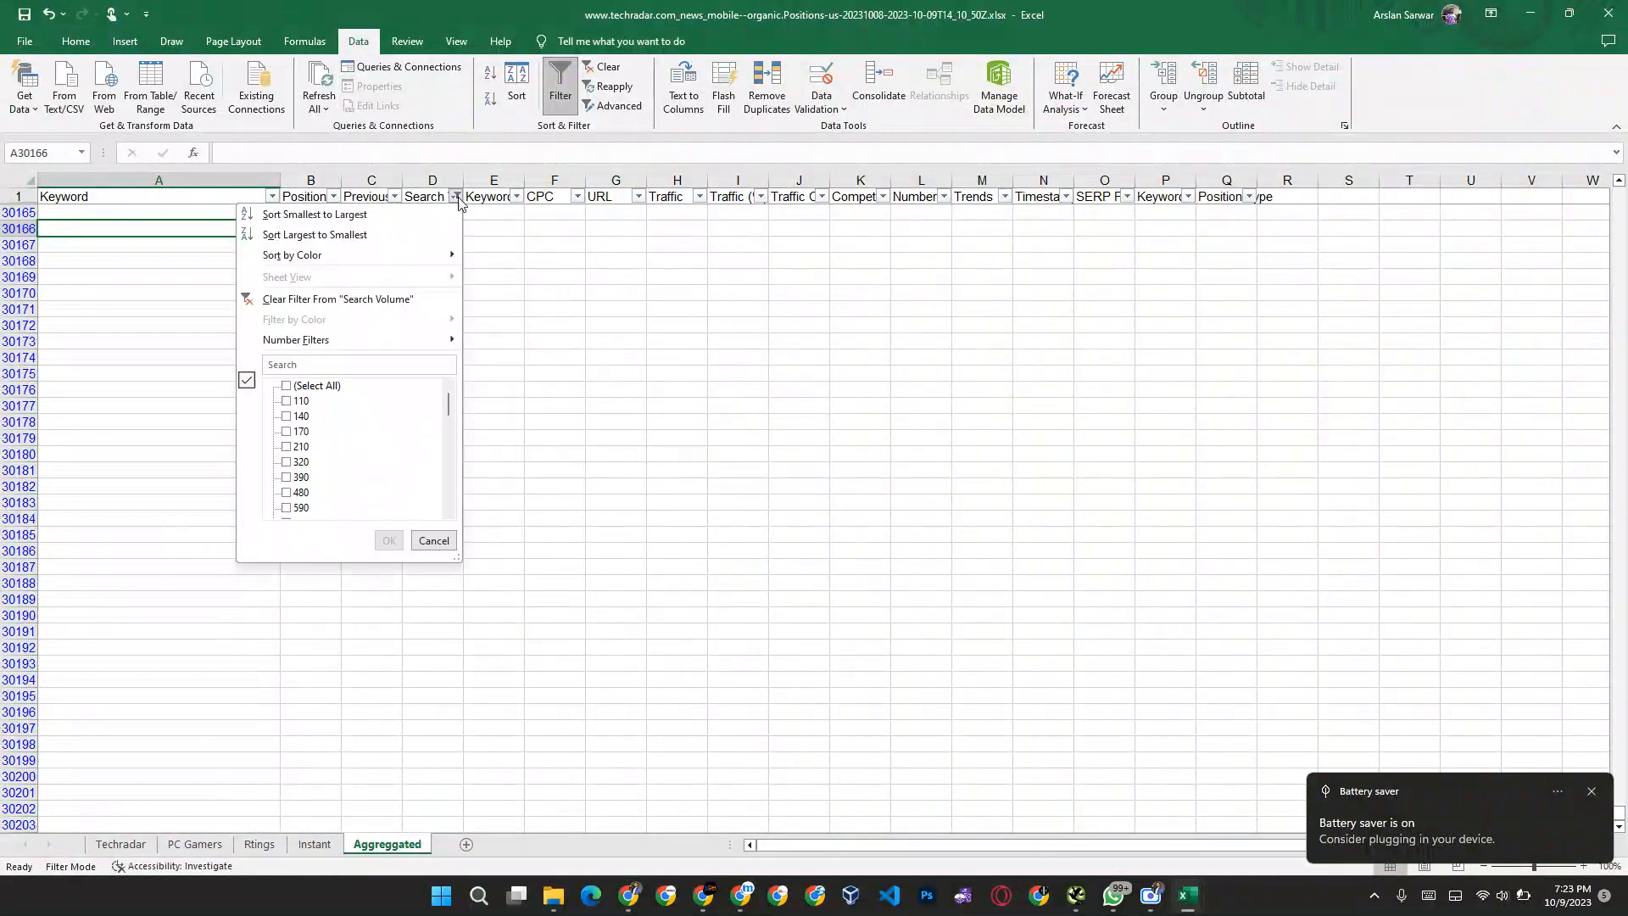
pyautogui.click(288, 386)
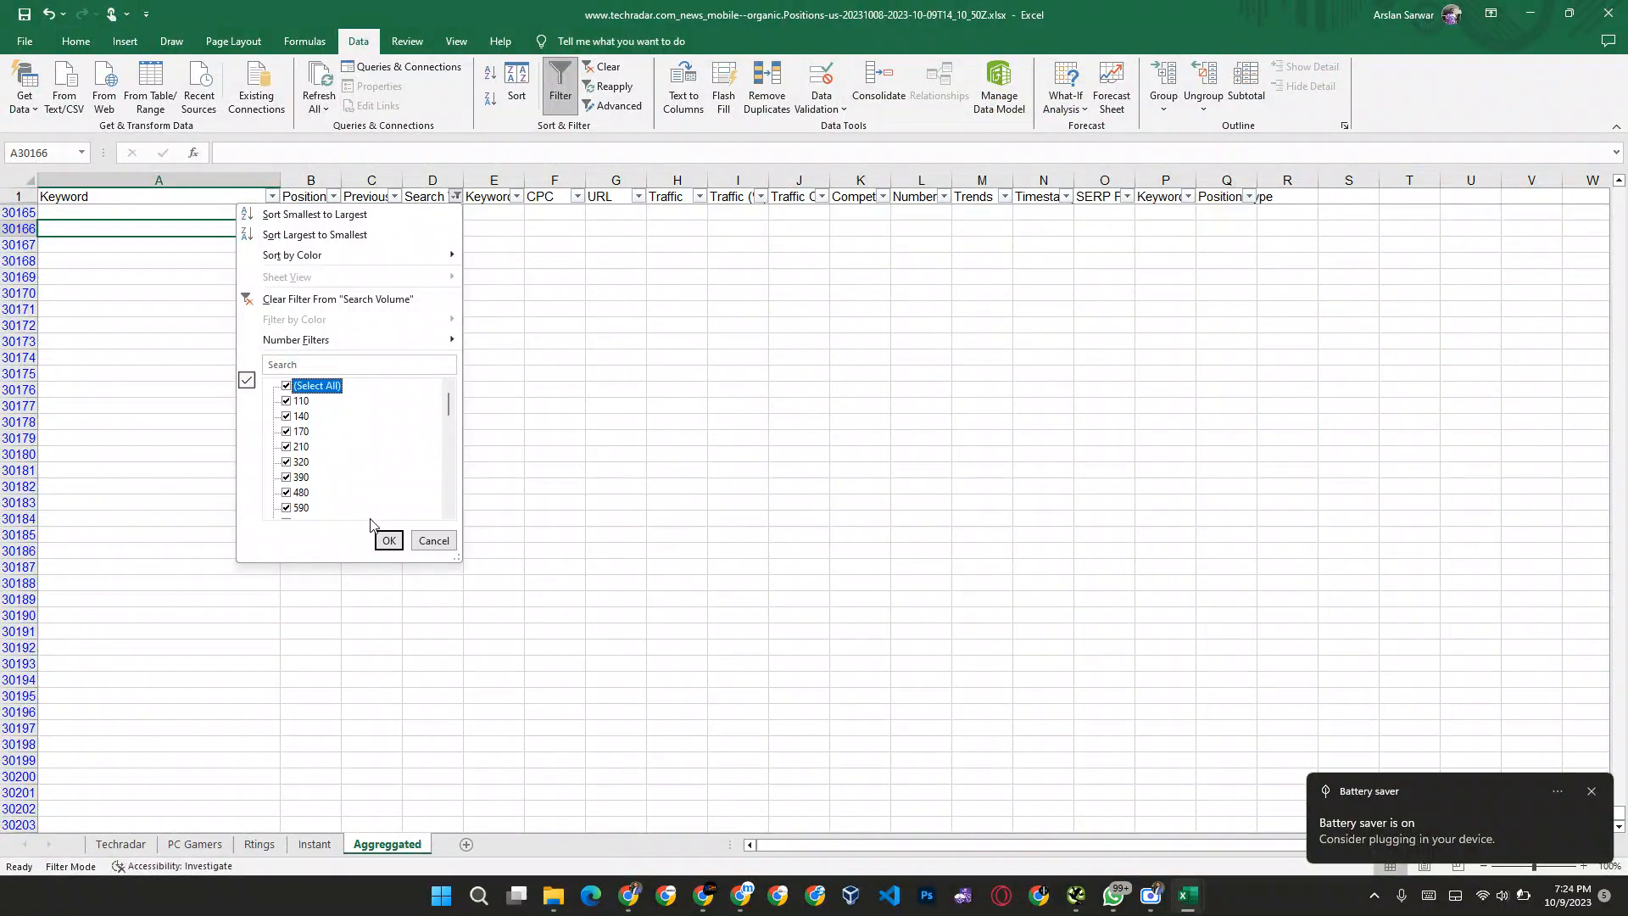
pyautogui.click(388, 541)
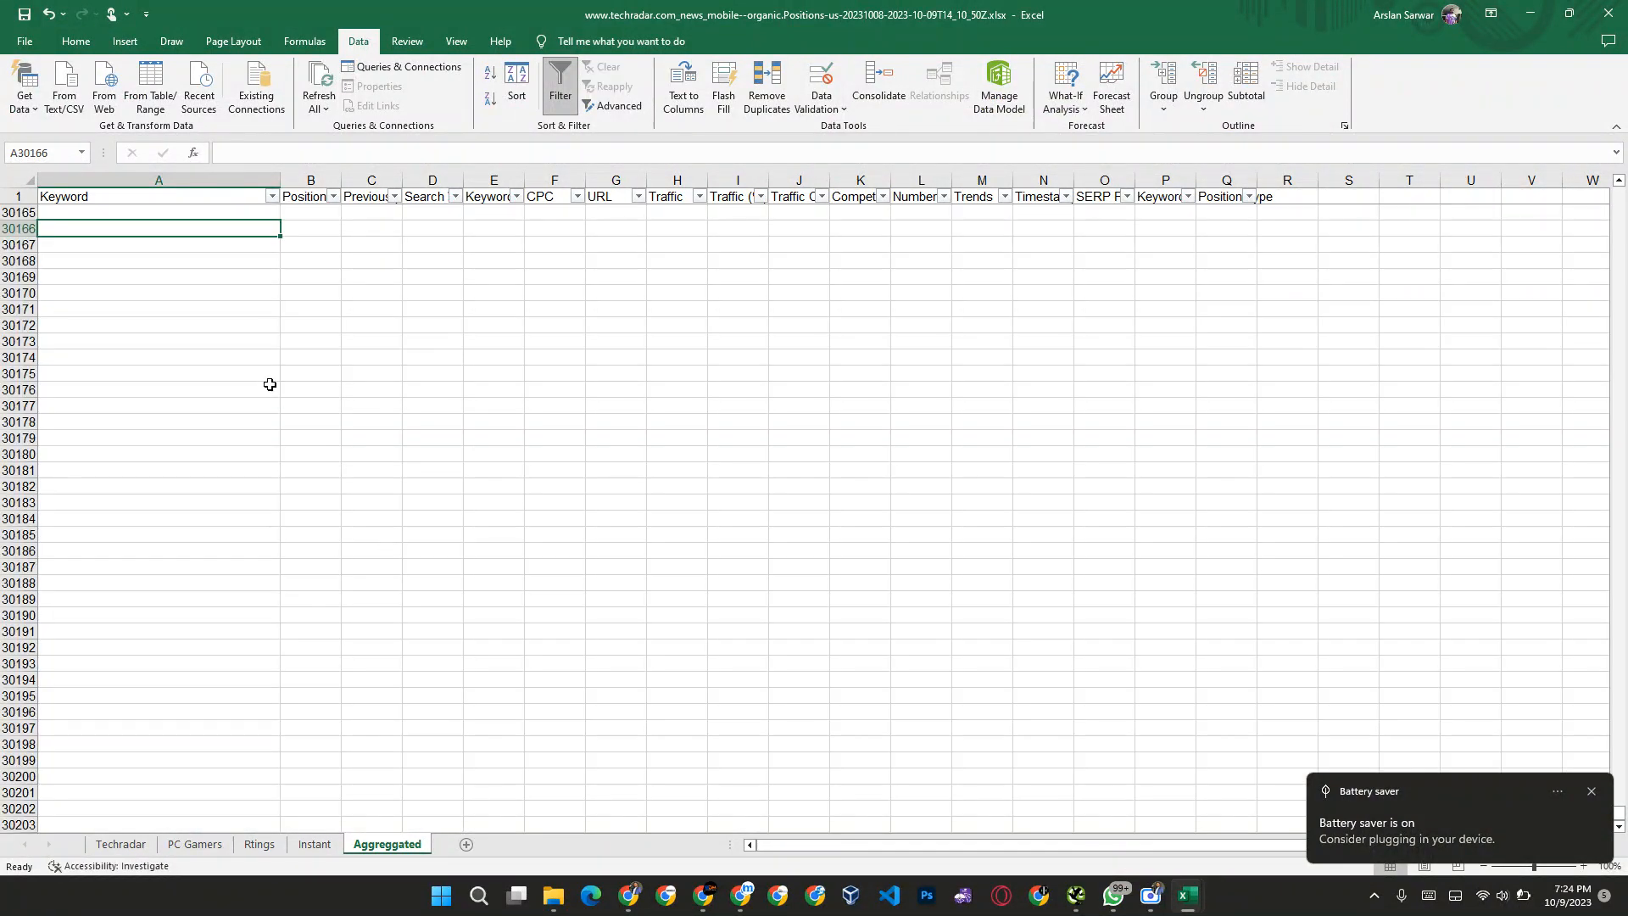
# Step: Sort the Aggreggated table by Search Volume from largest to smallest
pyautogui.scroll(20, 198, 368)
pyautogui.scroll(-20, 197, 367)
pyautogui.scroll(20, 198, 368)
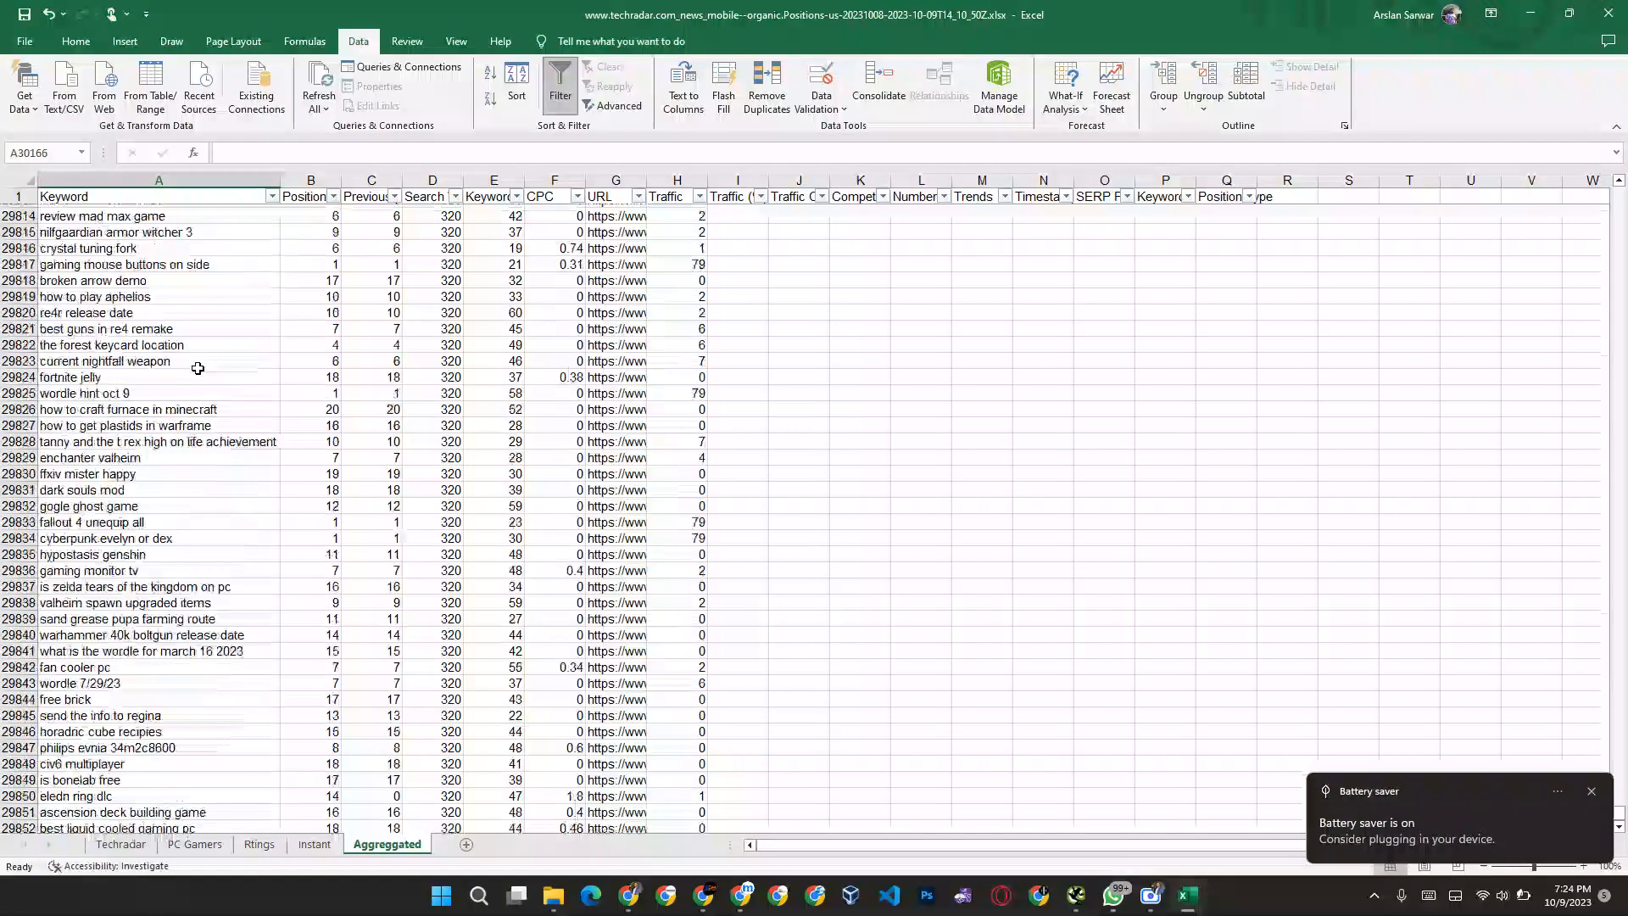
pyautogui.scroll(20, 197, 368)
pyautogui.scroll(20, 198, 368)
pyautogui.click(450, 308)
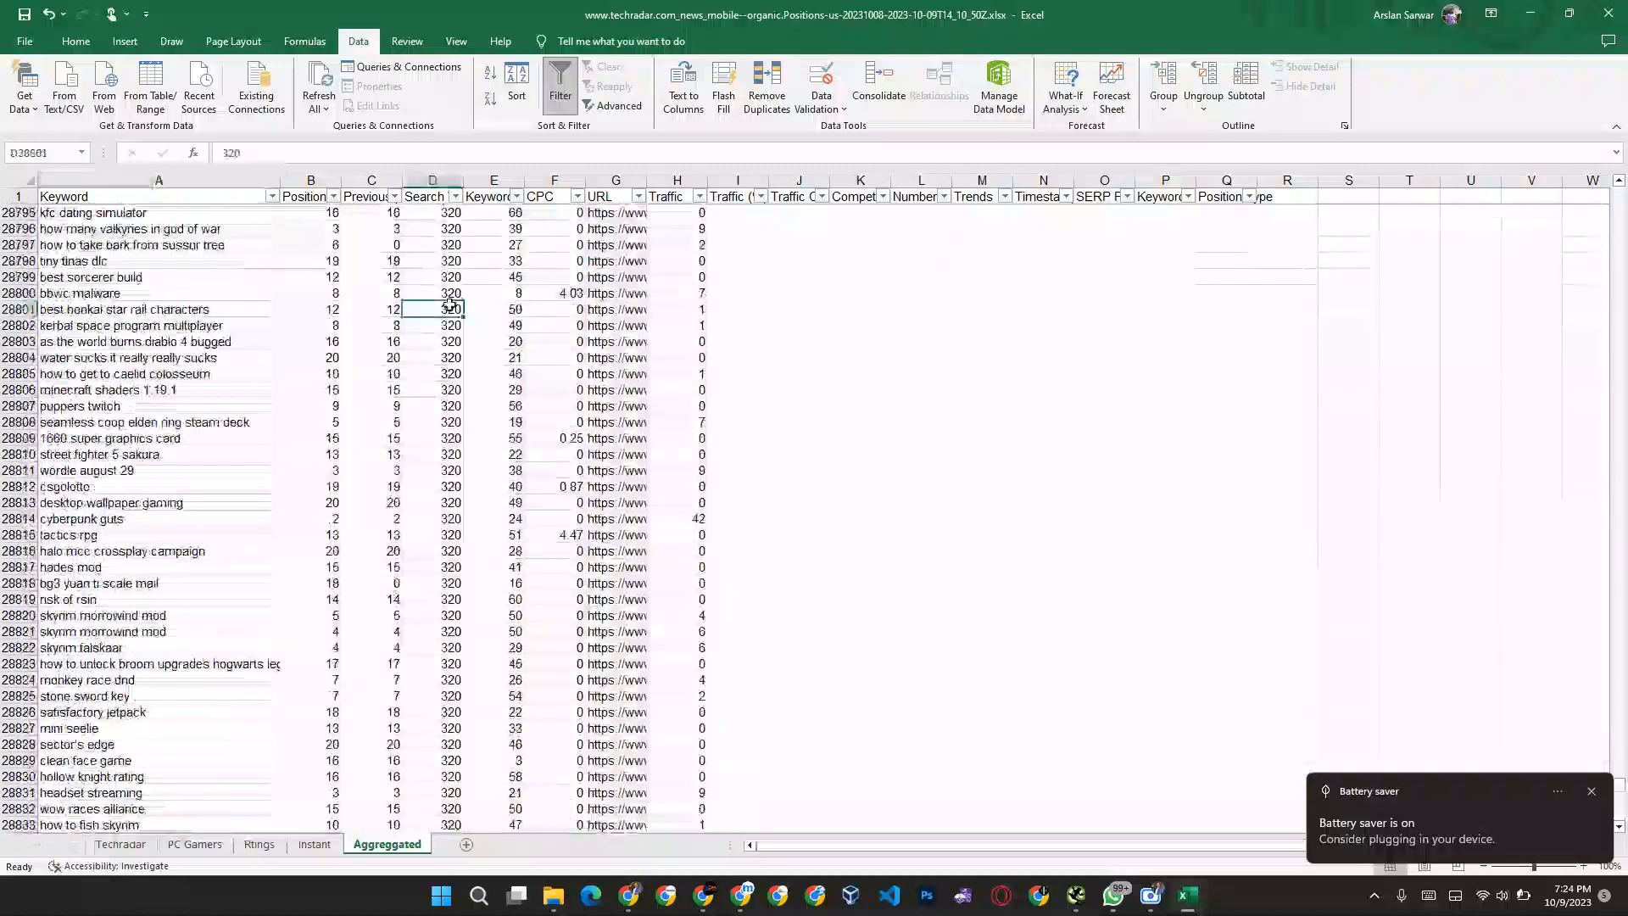
pyautogui.hotkey('ctrl', 'Up')
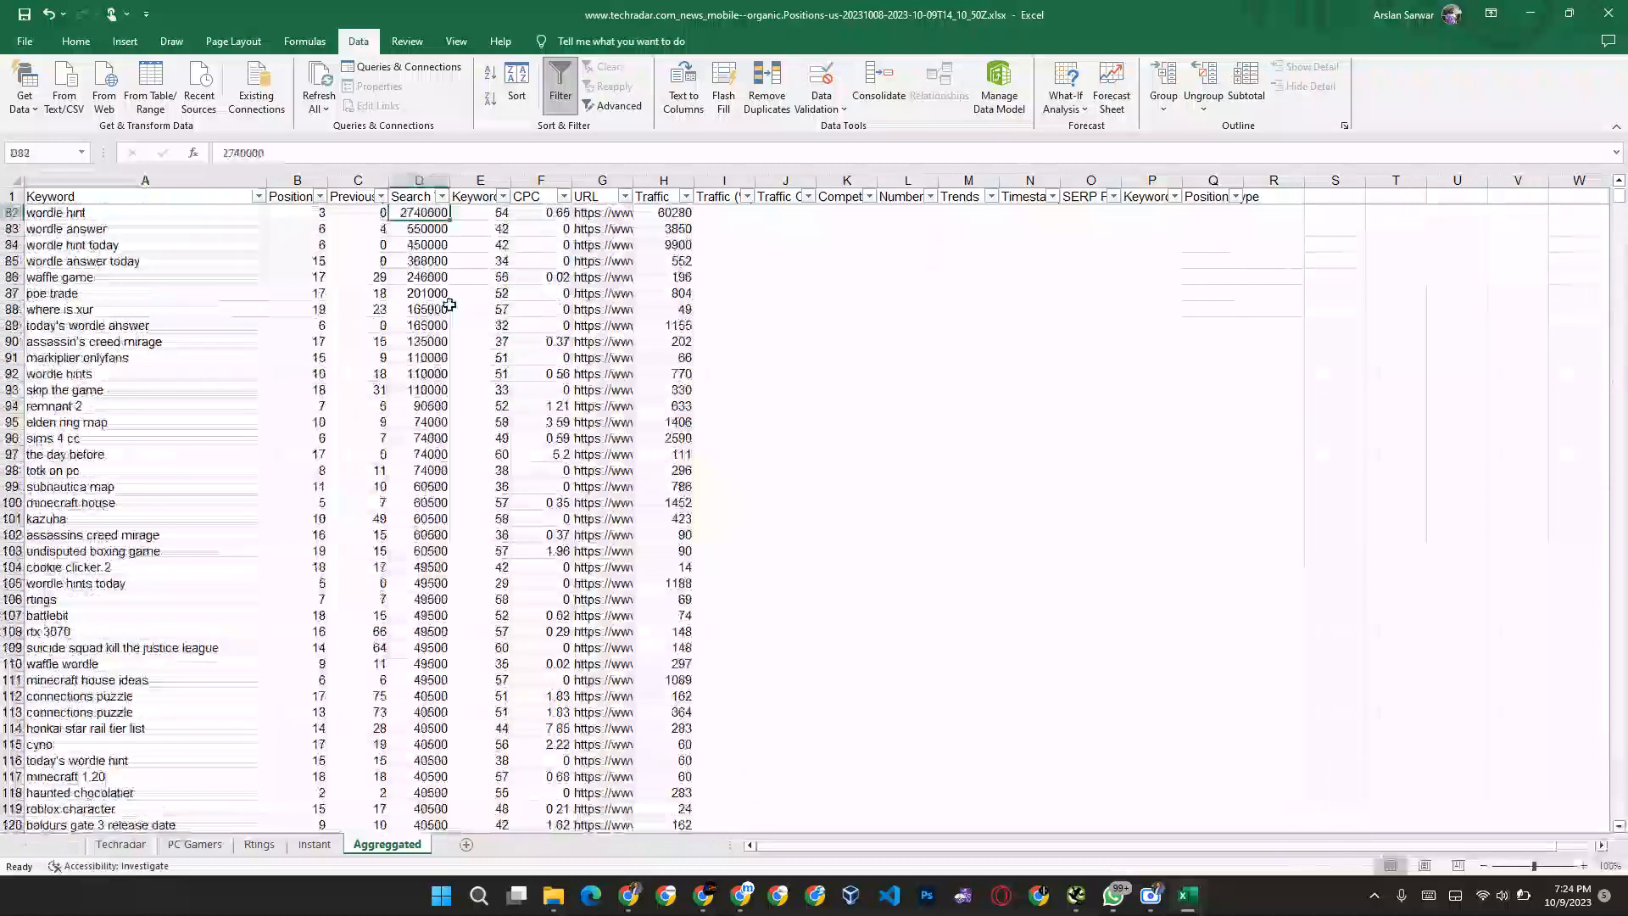
pyautogui.click(442, 196)
pyautogui.click(437, 235)
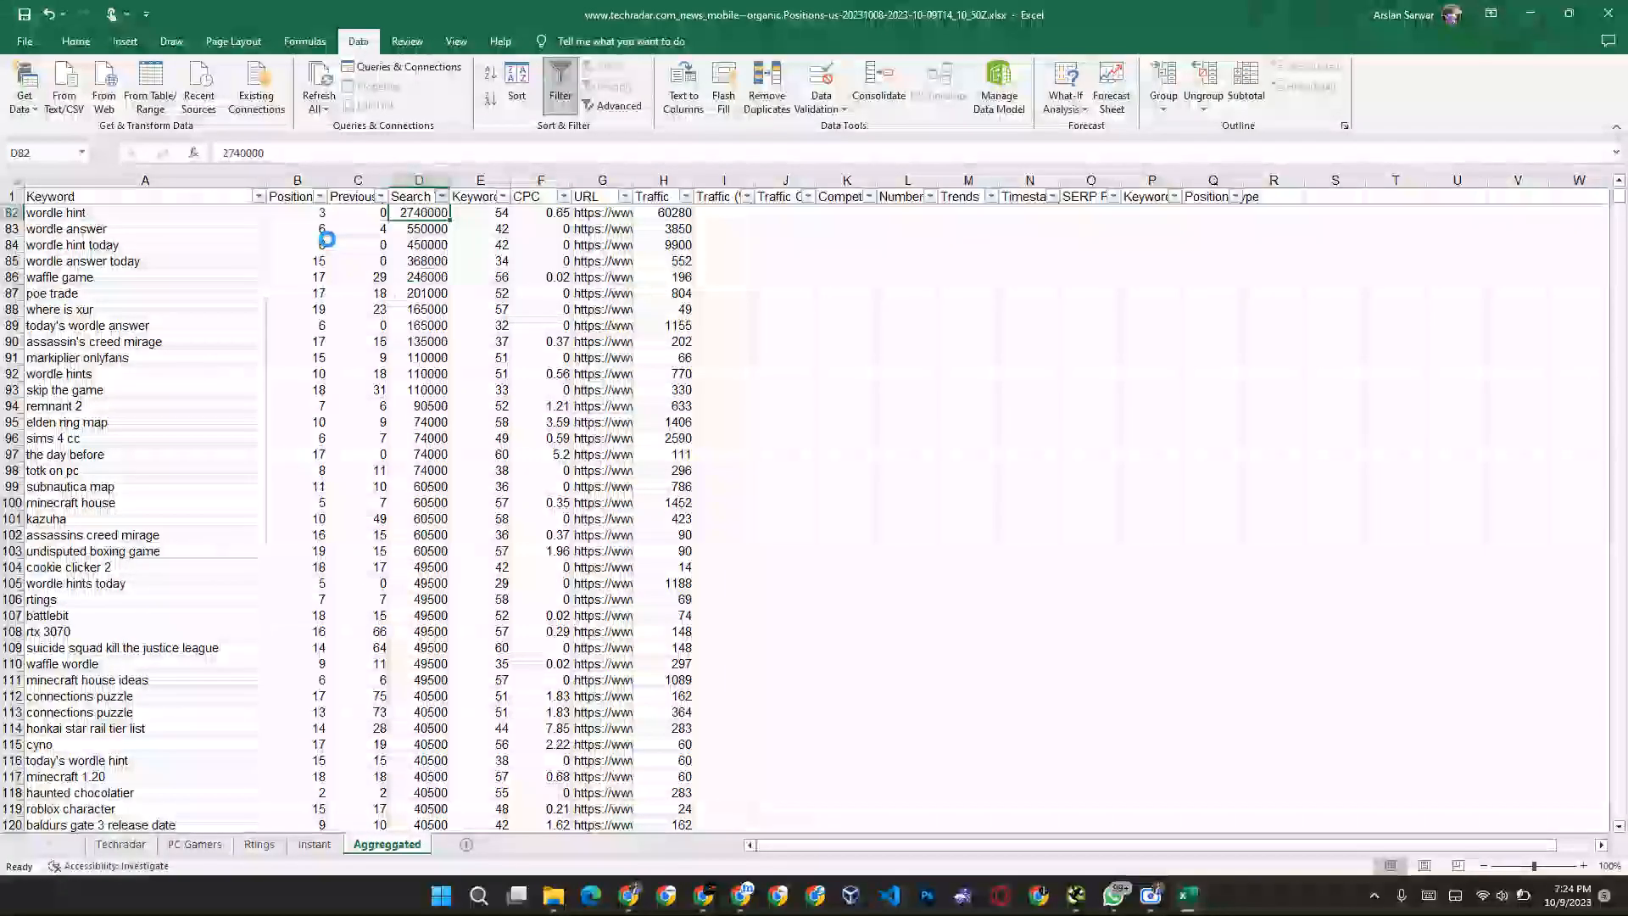
pyautogui.click(395, 214)
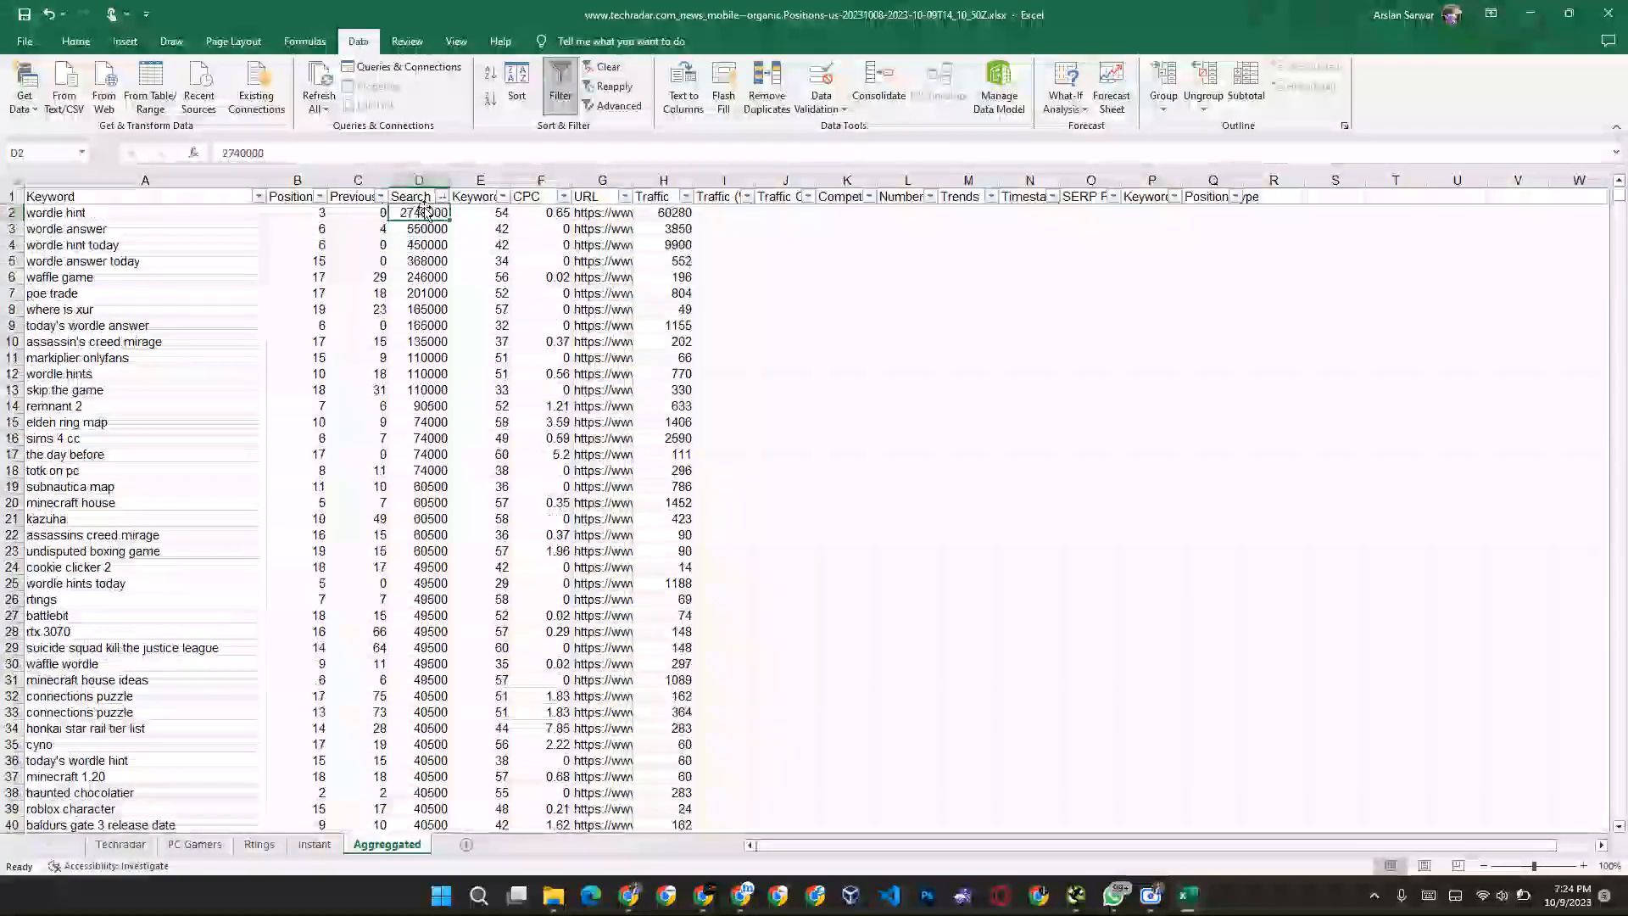
# Step: Clear the irrelevant keywords one by one from cells A2 through A11, leaving the other columns in those rows
pyautogui.click(157, 214)
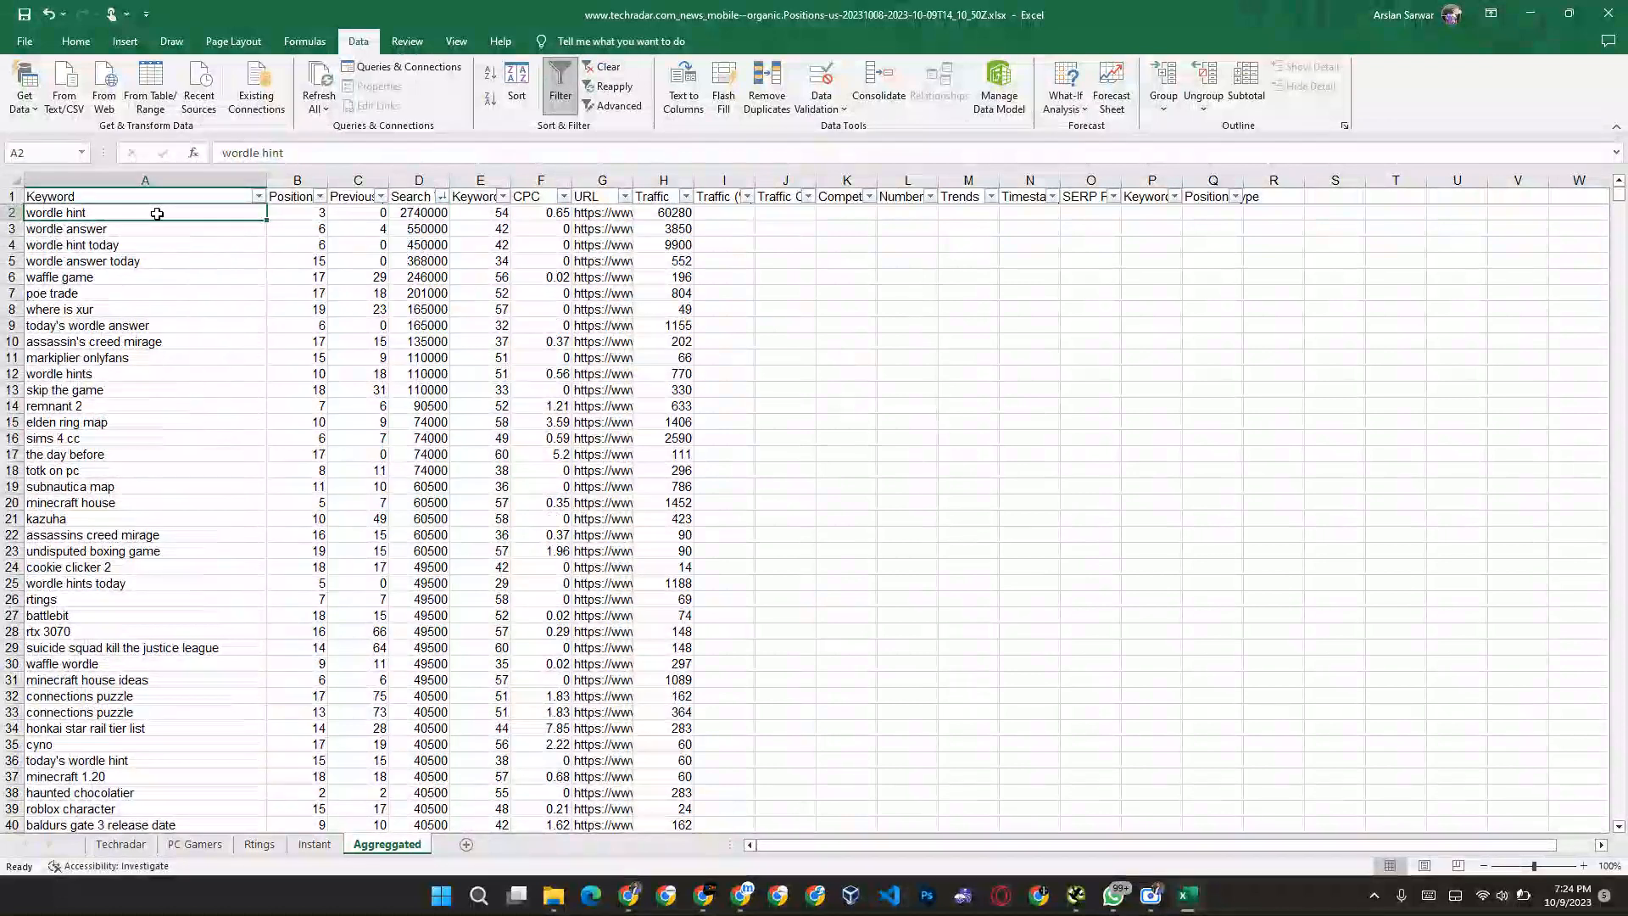
pyautogui.press('Delete')
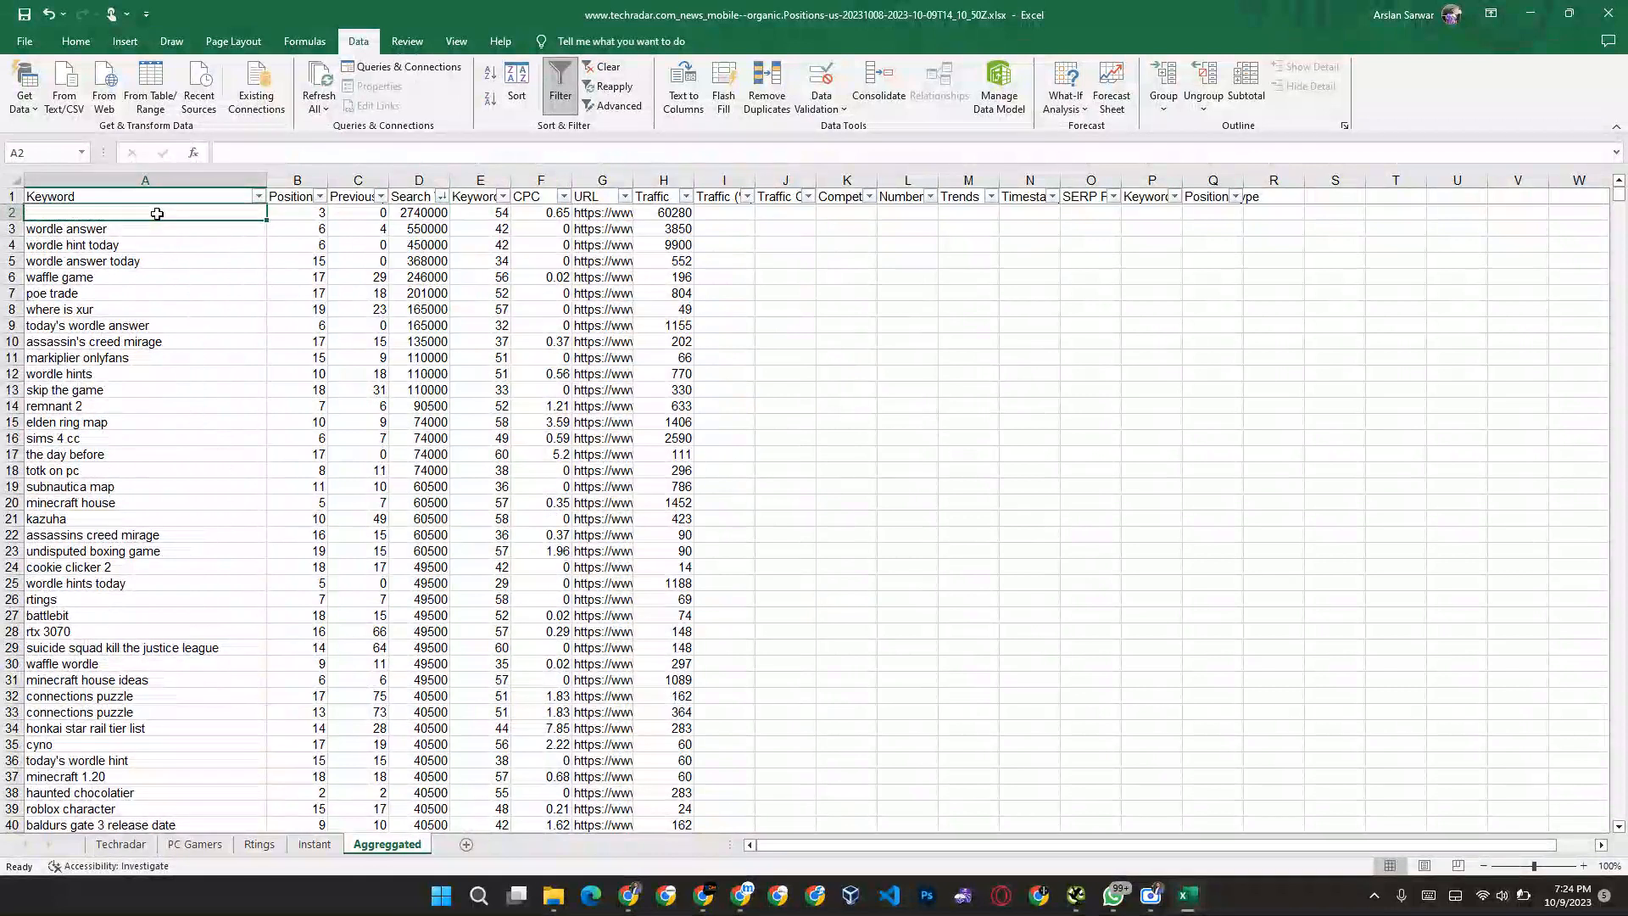
pyautogui.press('Down')
pyautogui.press('Delete')
pyautogui.press('Down')
pyautogui.press('Down')
pyautogui.press('Delete')
pyautogui.press('Up')
pyautogui.press('Delete')
pyautogui.press('Down')
pyautogui.press('Down')
pyautogui.press('Delete')
pyautogui.press('Down')
pyautogui.press('Delete')
pyautogui.press('Down')
pyautogui.press('Delete')
pyautogui.press('Down')
pyautogui.press('Delete')
pyautogui.press('Down')
pyautogui.press('Delete')
pyautogui.press('Down')
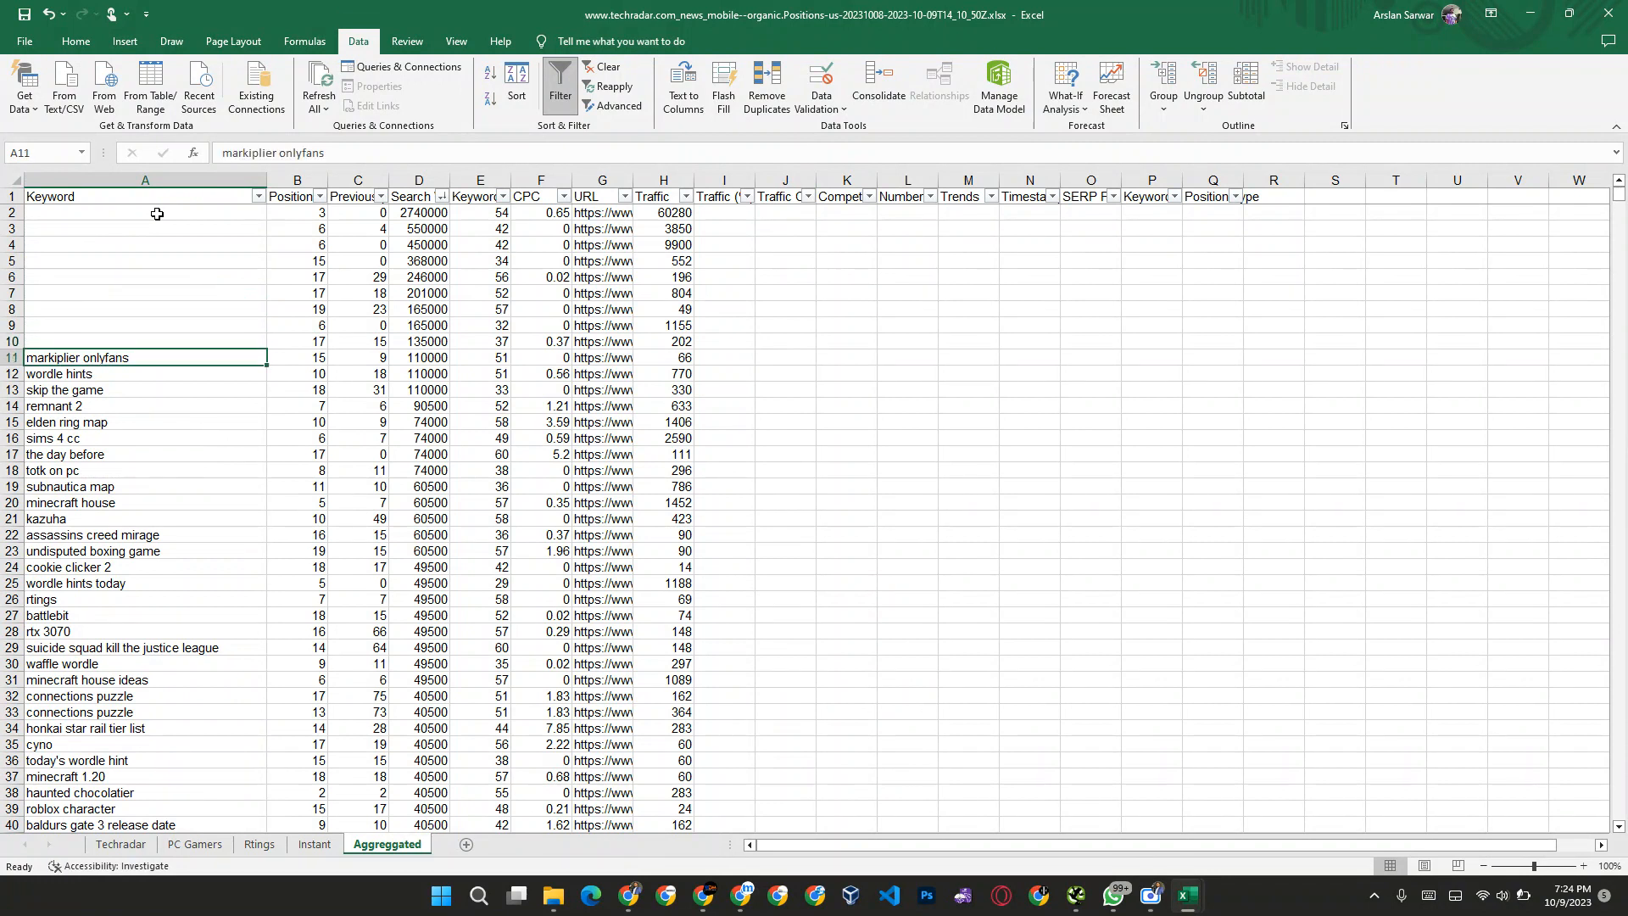
pyautogui.press('Delete')
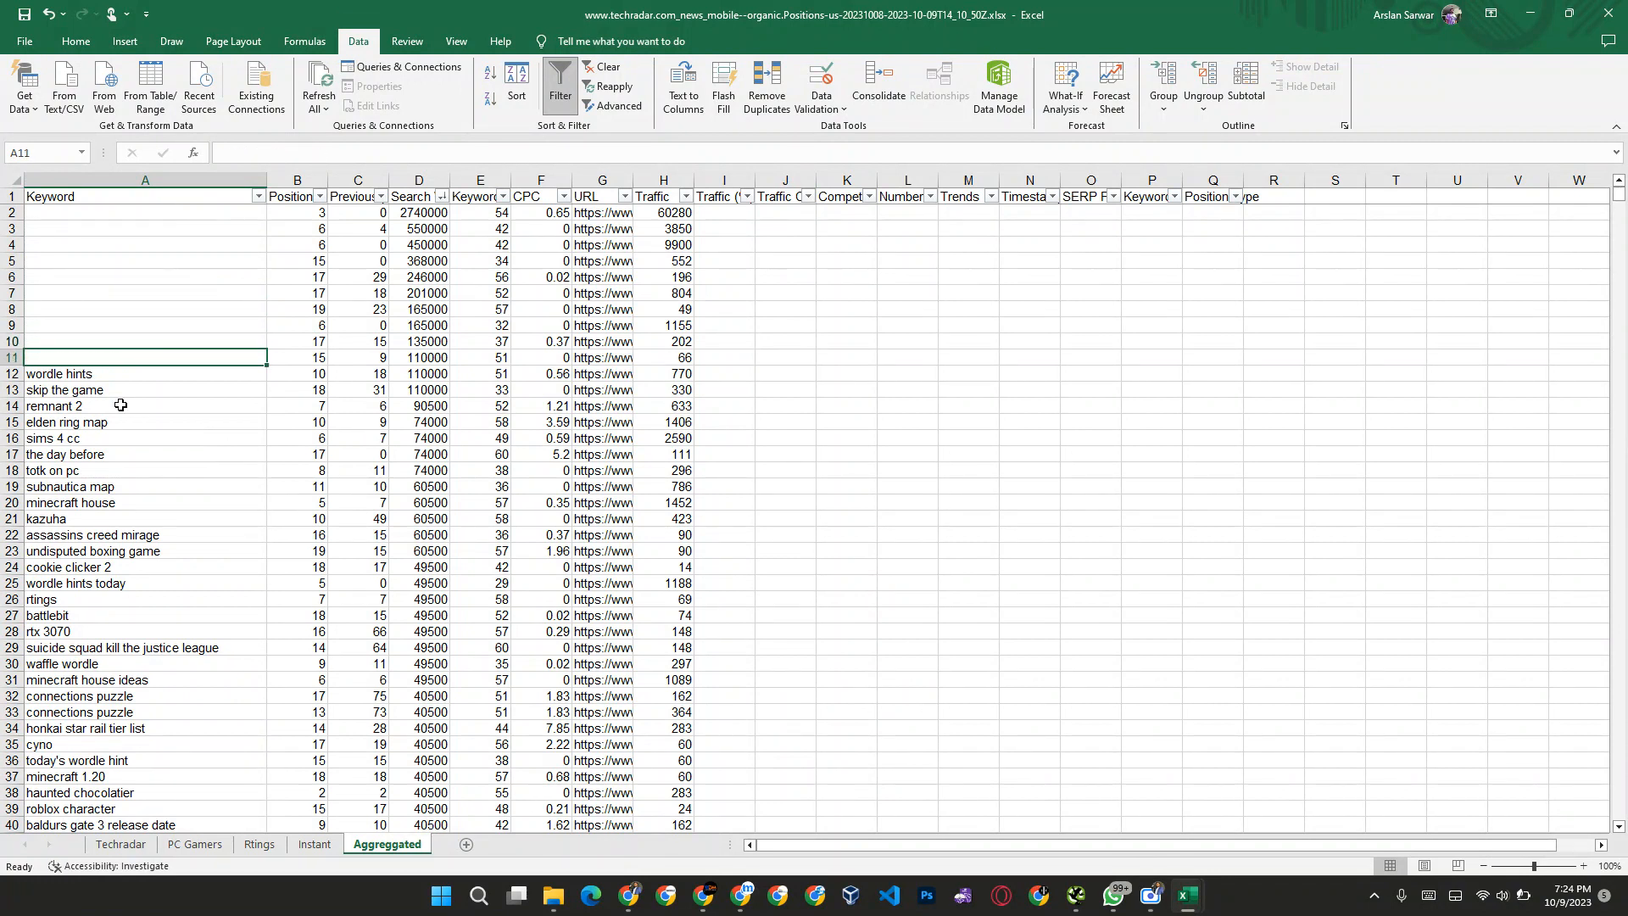
# Step: Filter the Keyword column to entries containing "wordle"
pyautogui.scroll(-11, 88, 608)
pyautogui.scroll(11, 173, 378)
pyautogui.click(206, 277)
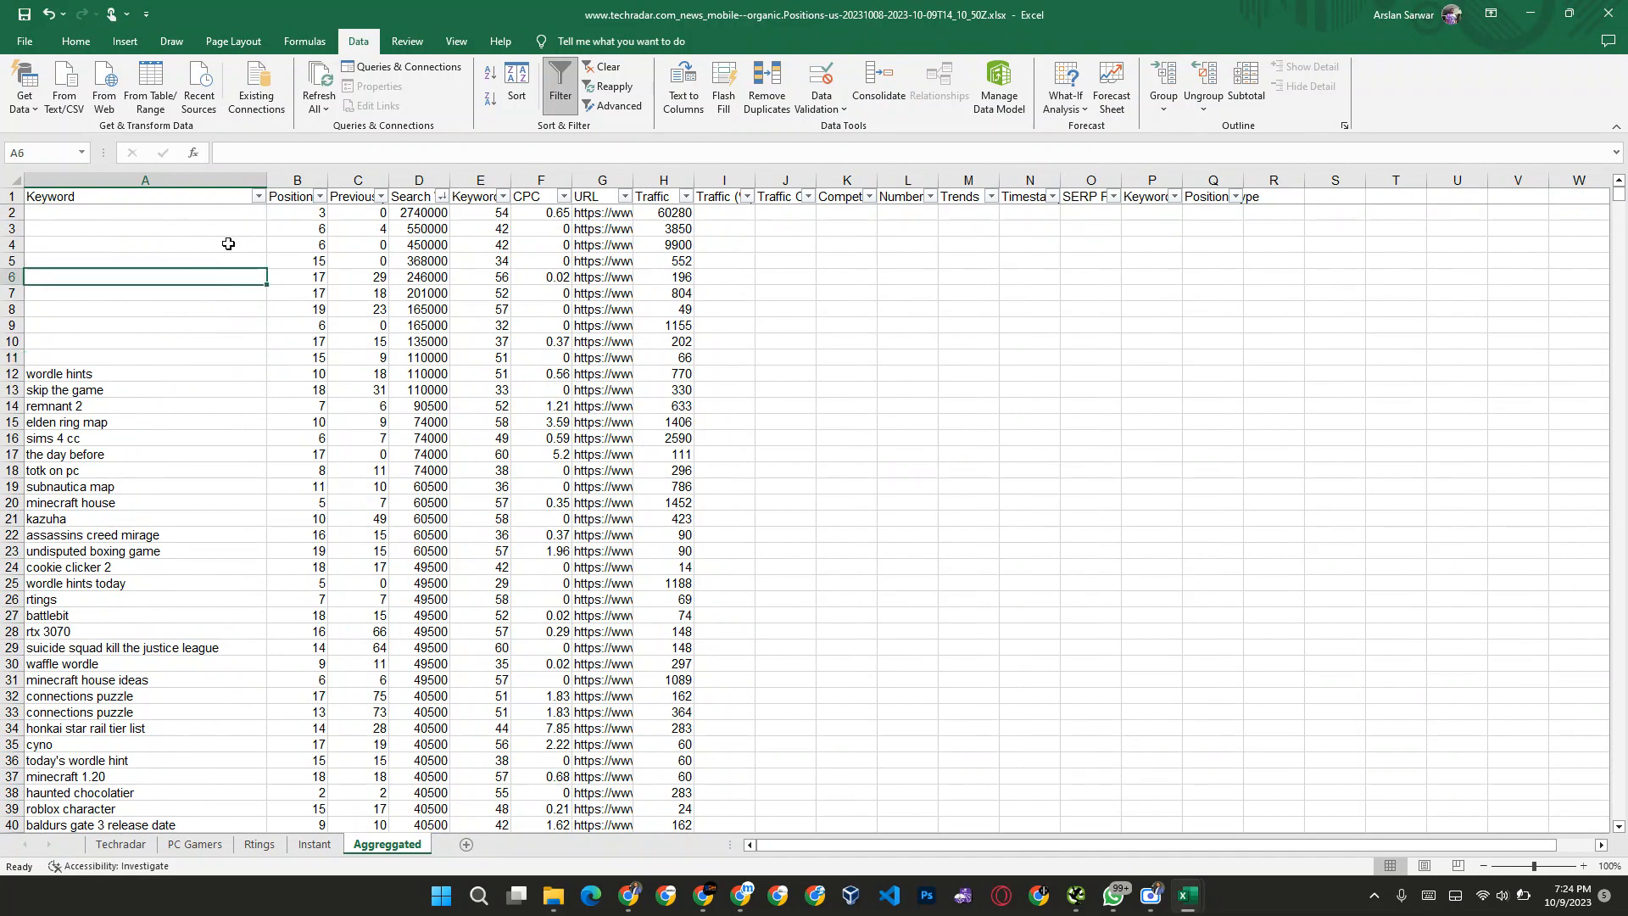
pyautogui.click(259, 197)
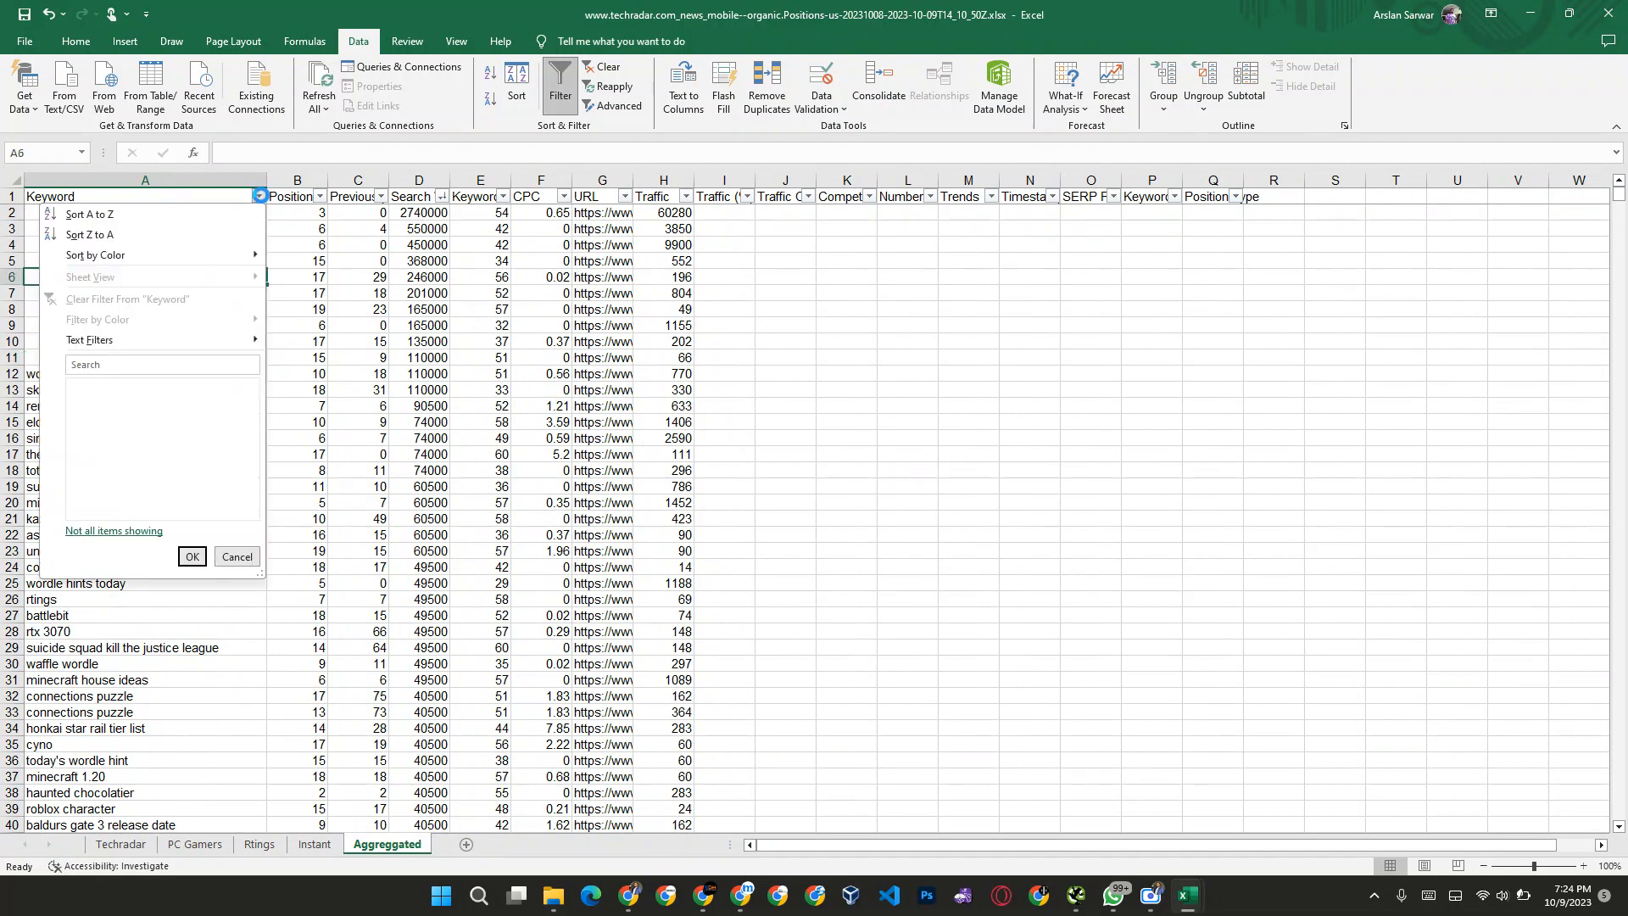
pyautogui.click(136, 364)
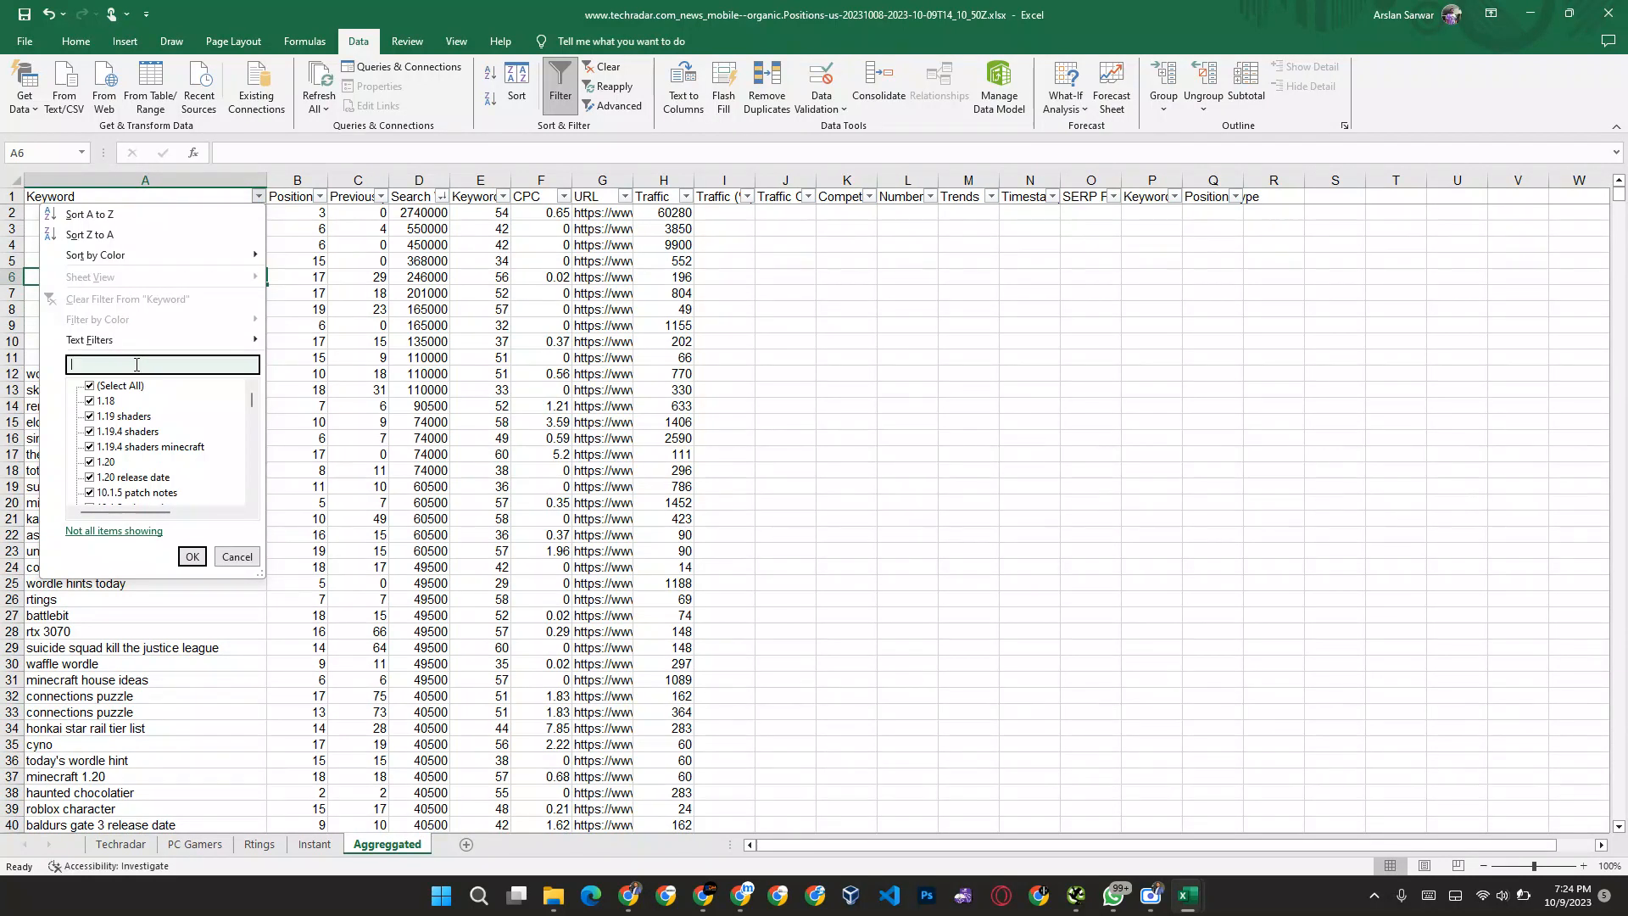
pyautogui.write('worlde')
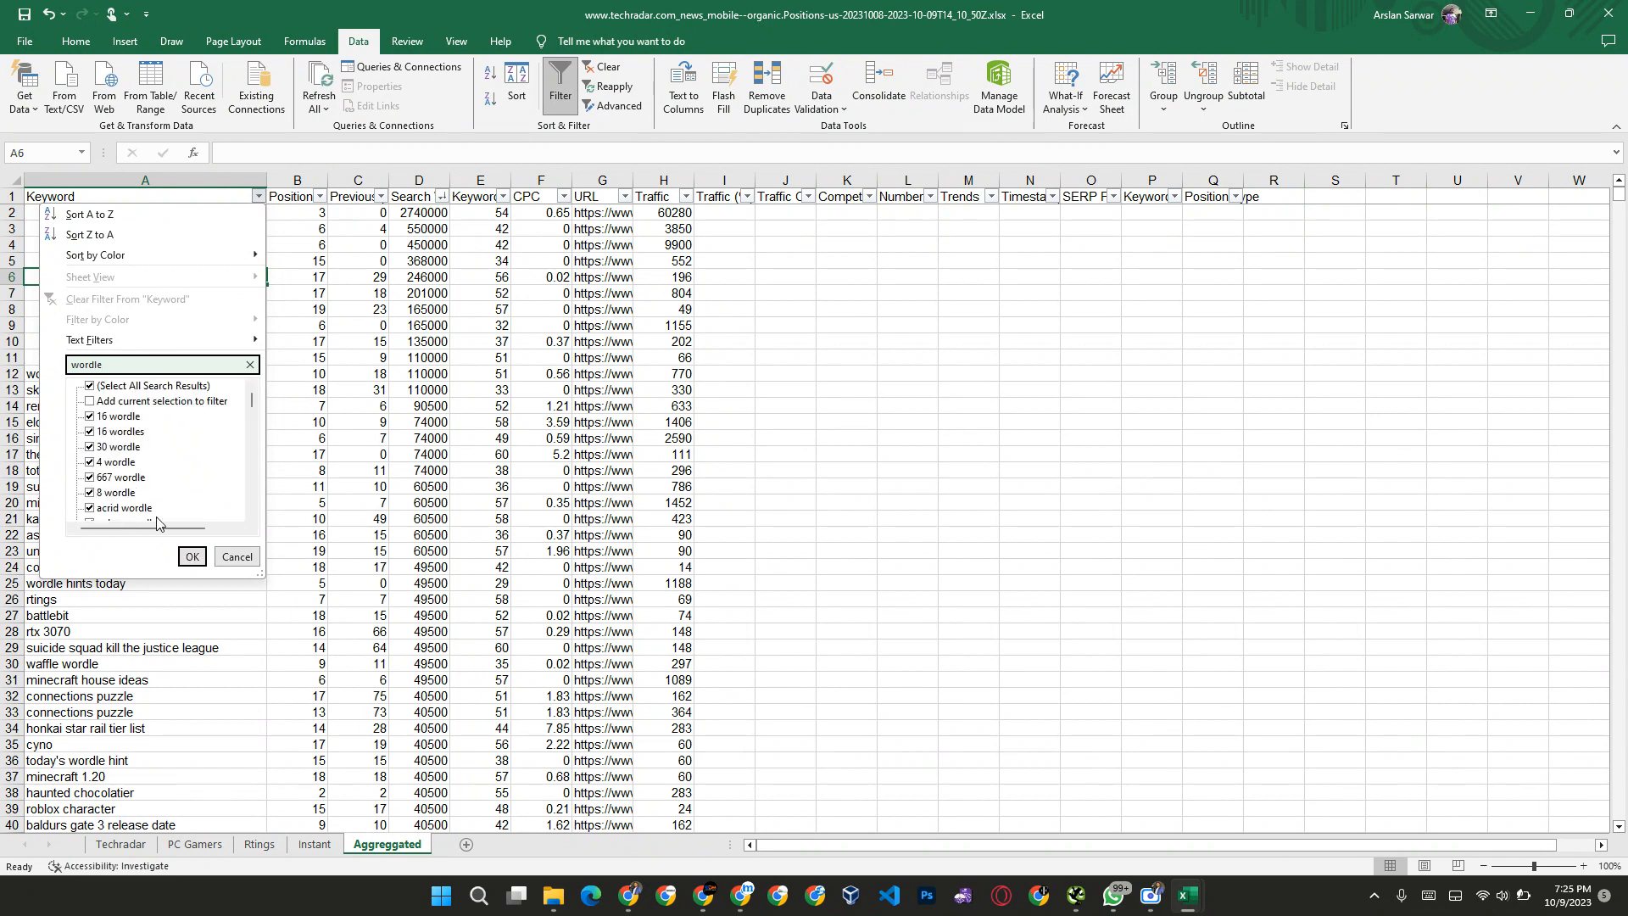
pyautogui.click(192, 557)
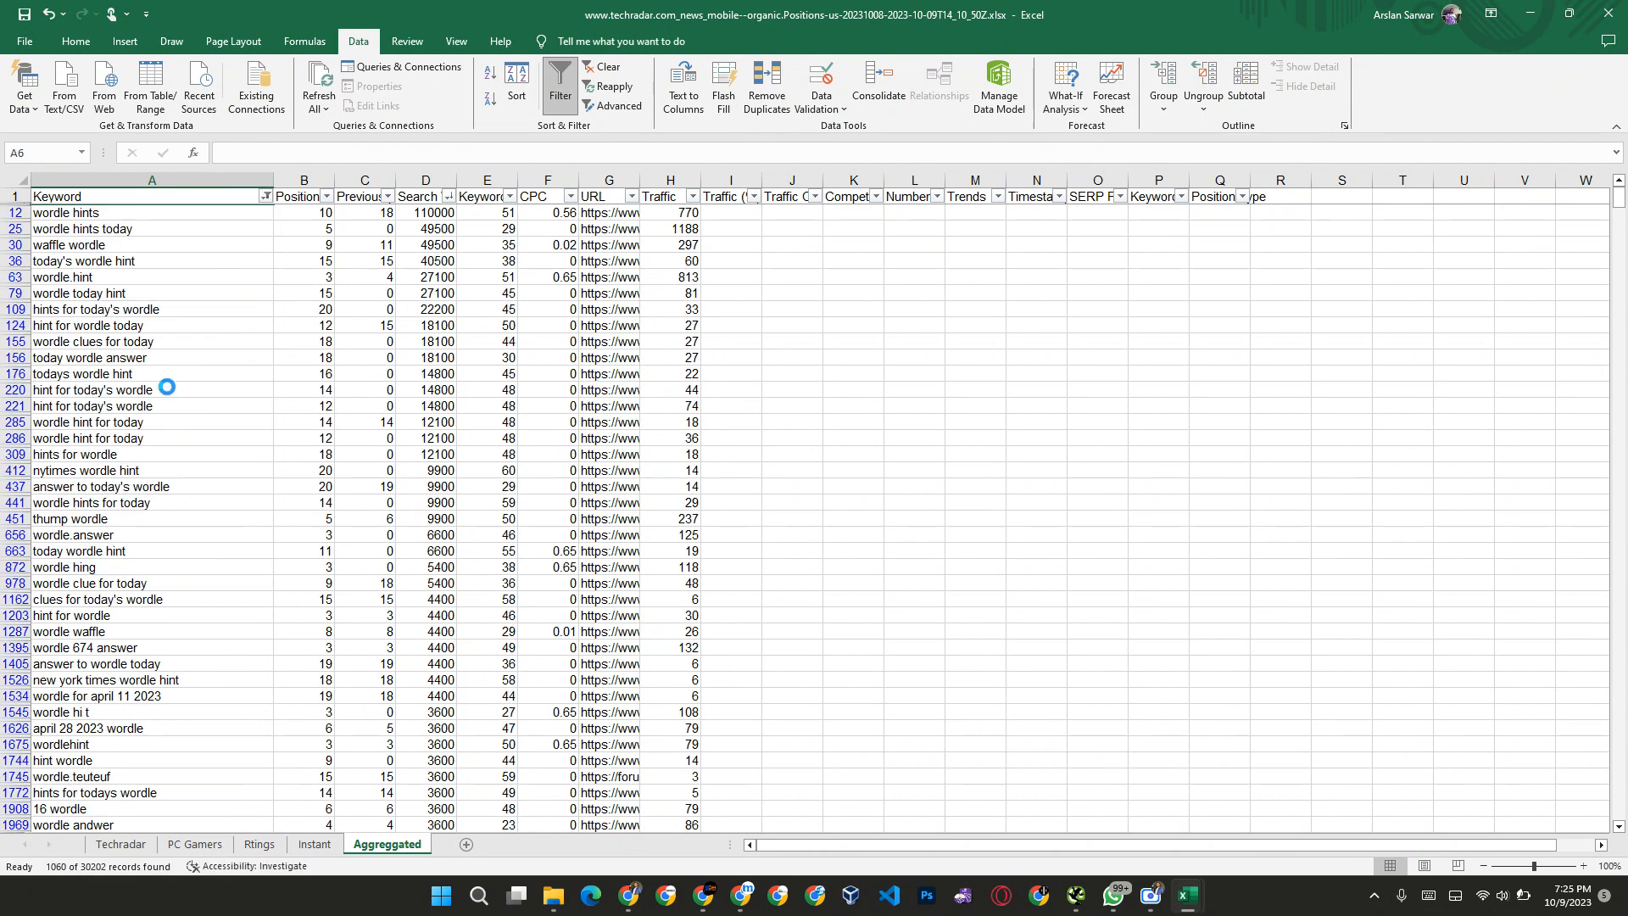
# Step: Clear all filtered wordle keywords from the Keyword column, starting at A12 and leaving the other columns in place
pyautogui.click(85, 213)
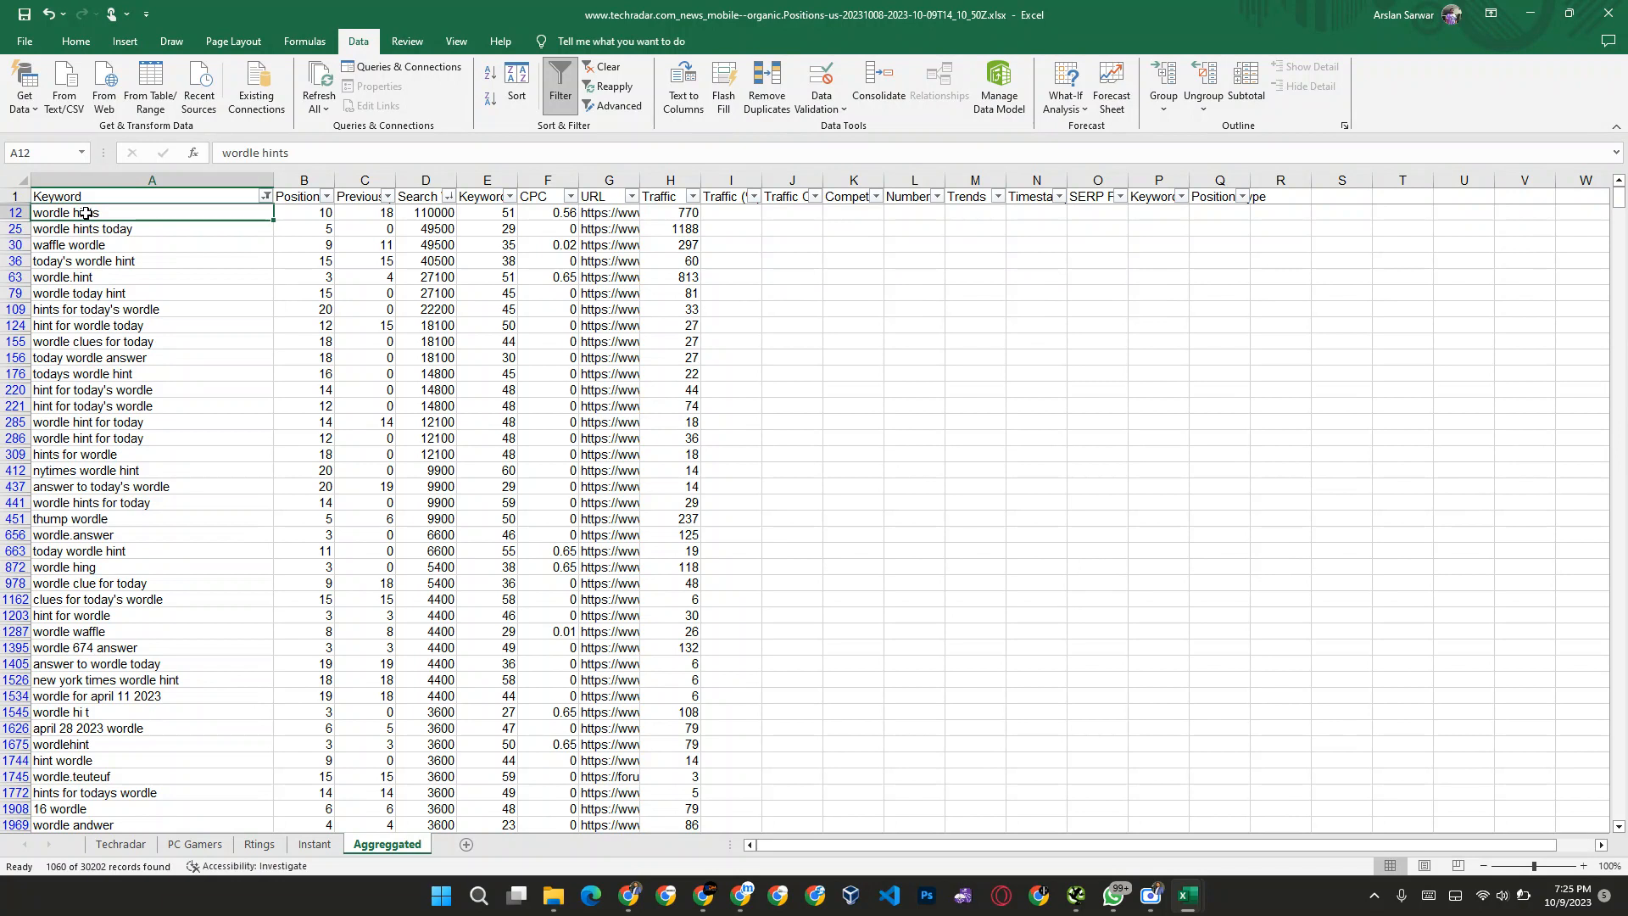
pyautogui.hotkey('ctrl', 'shift', 'Right')
pyautogui.hotkey('ctrl', 'shift', 'Left')
pyautogui.hotkey('ctrl', 'shift', 'Down')
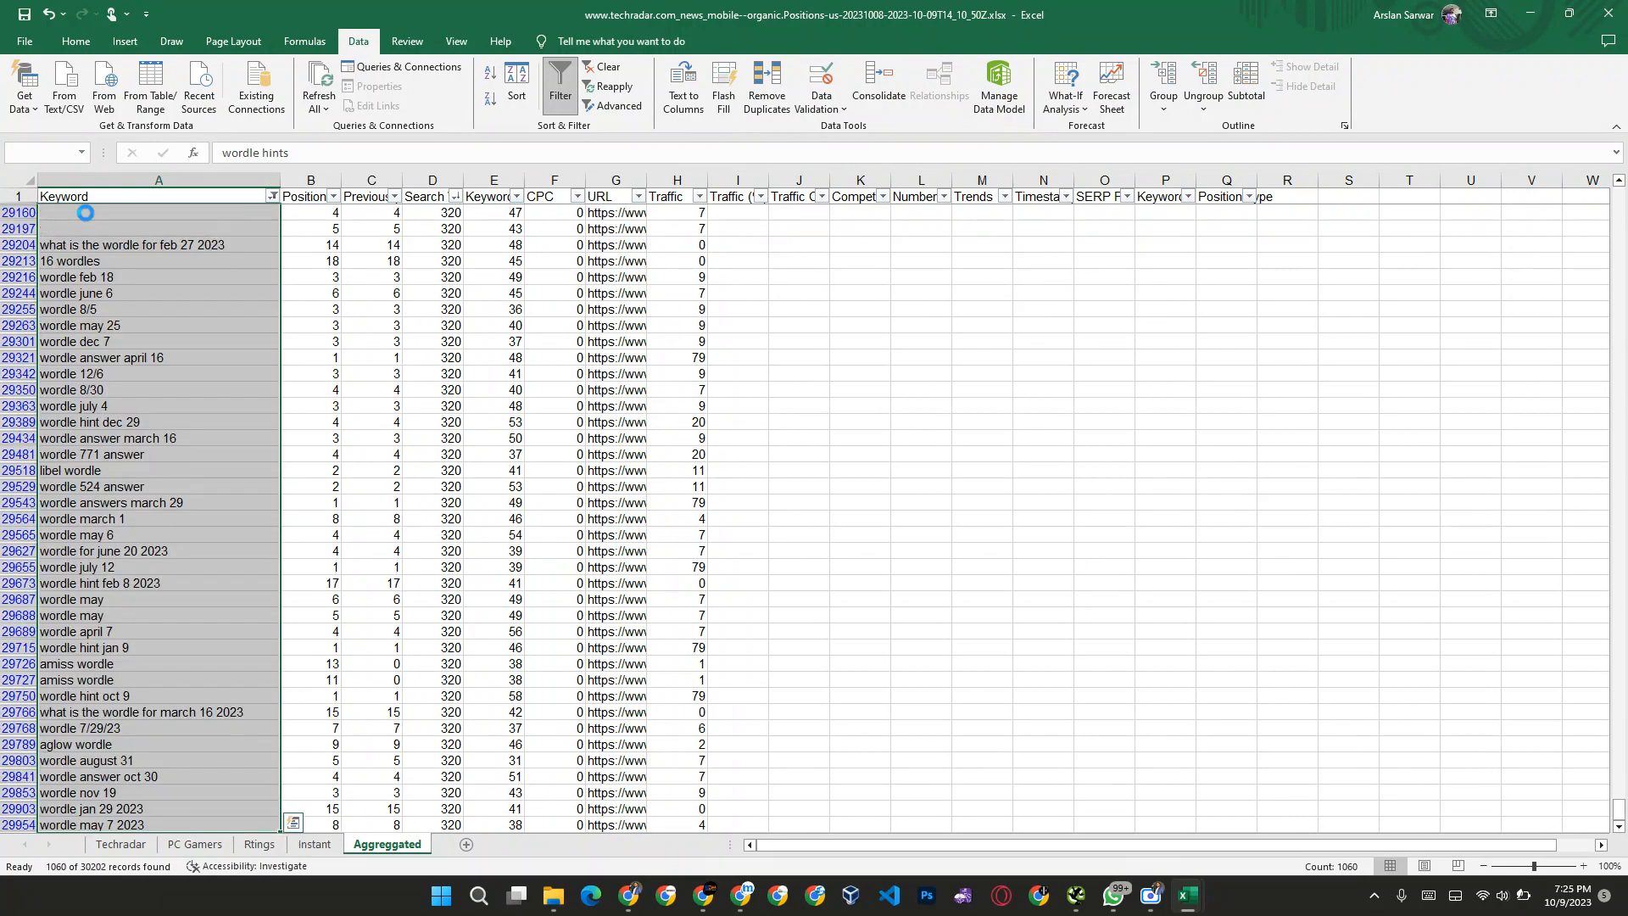
pyautogui.press('Delete')
pyautogui.click(151, 225)
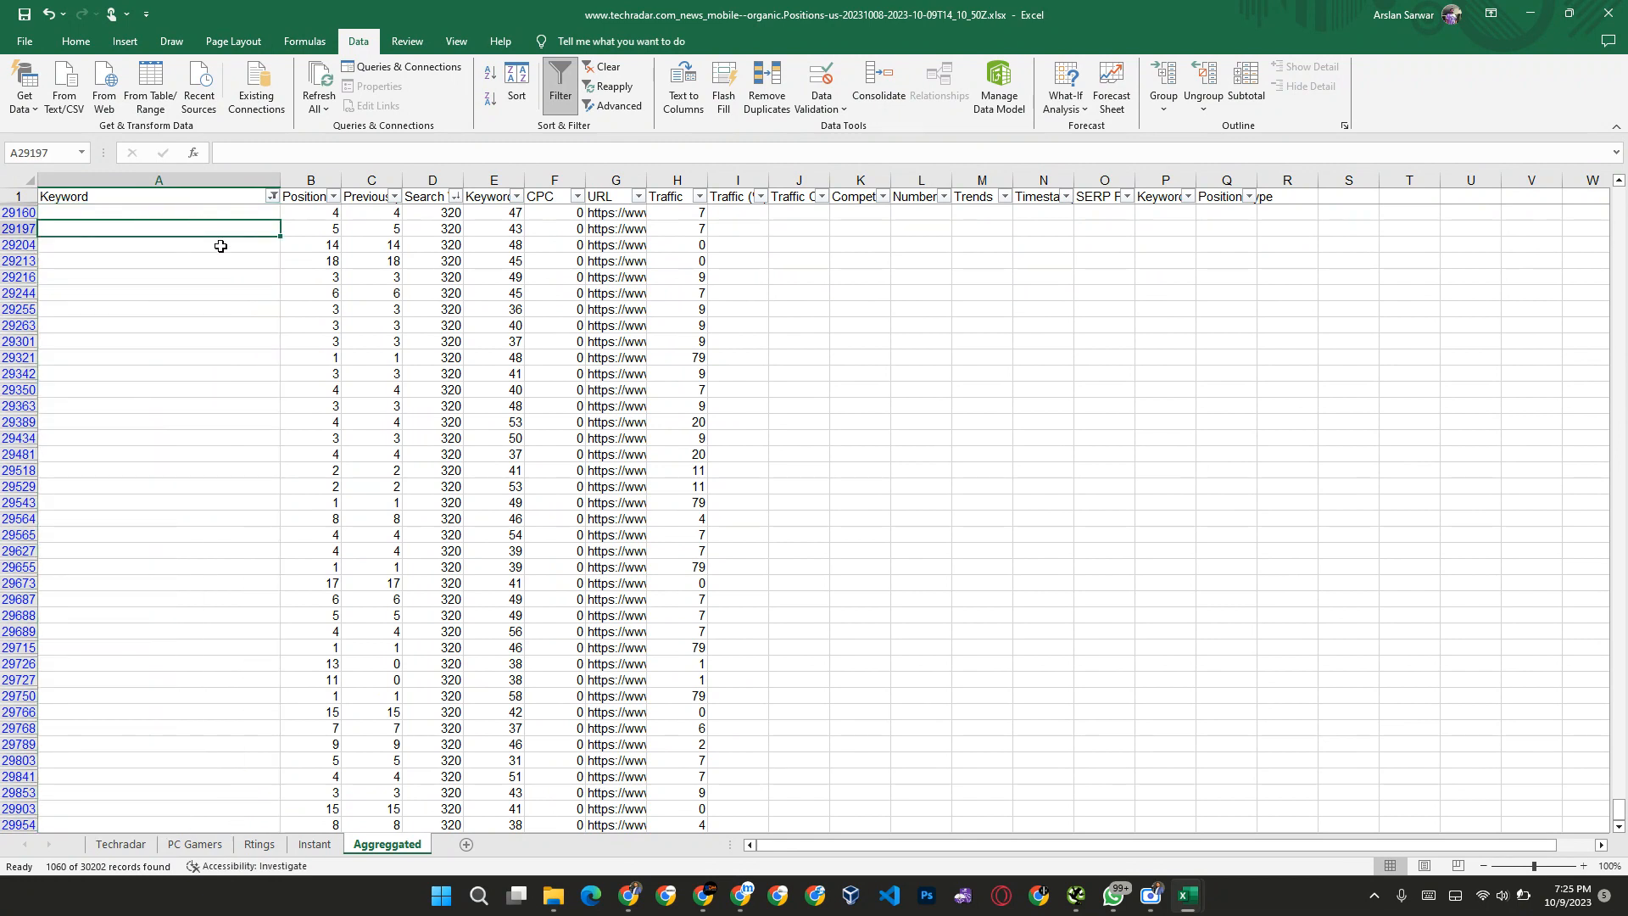
# Step: Sort the filtered Keyword rows from A to Z and reset the Keyword filter to include all values
pyautogui.click(273, 195)
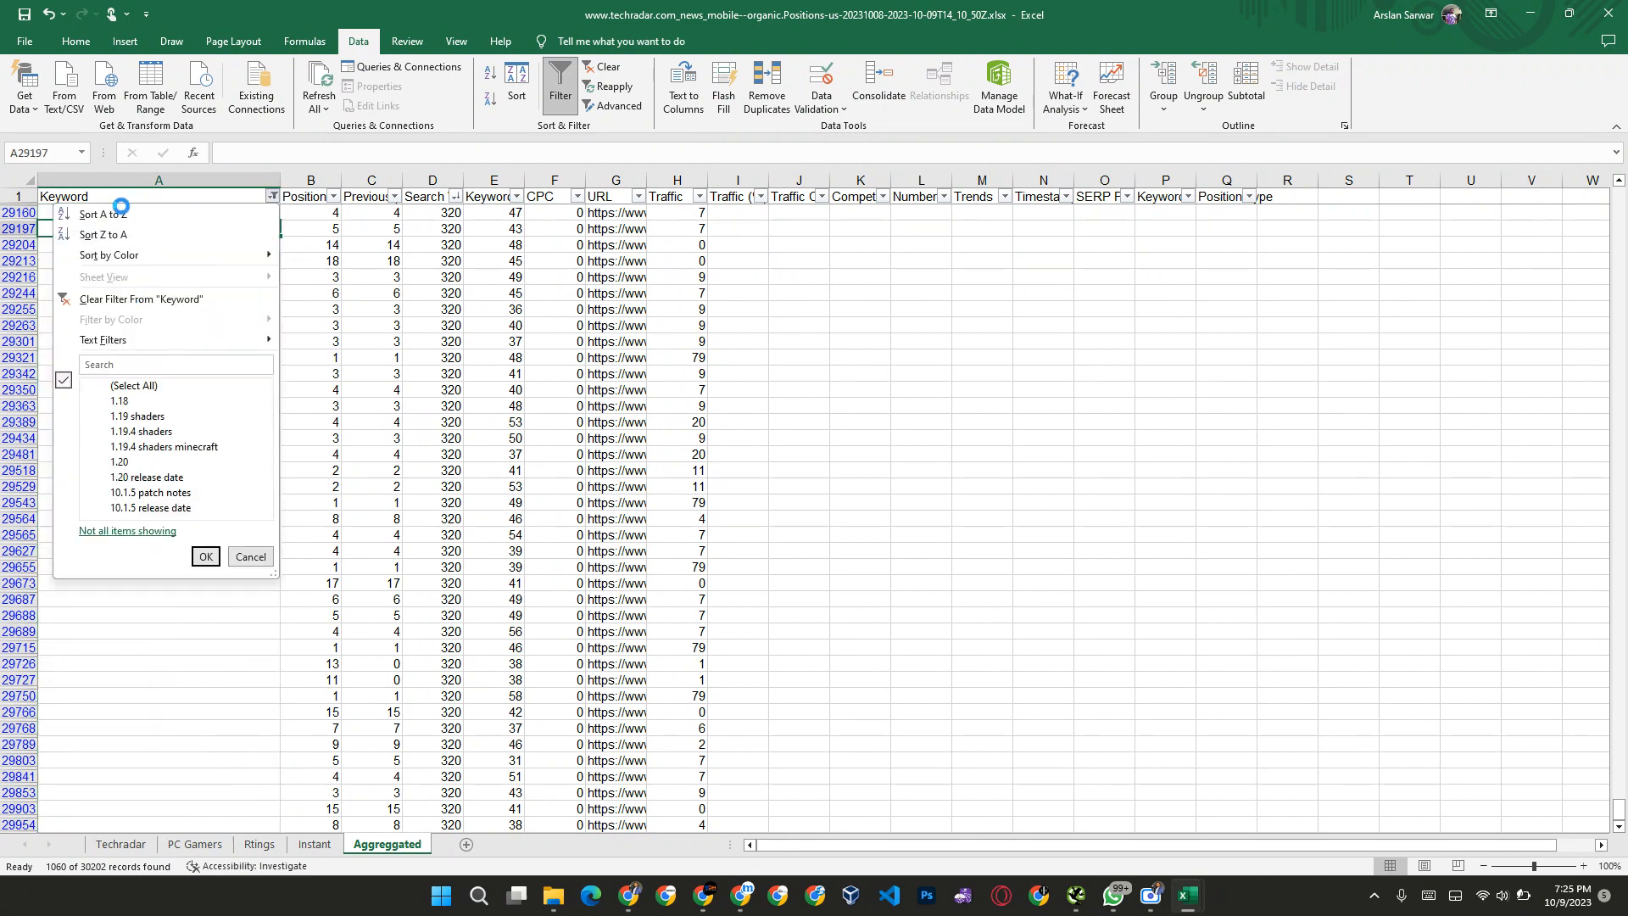
pyautogui.click(110, 214)
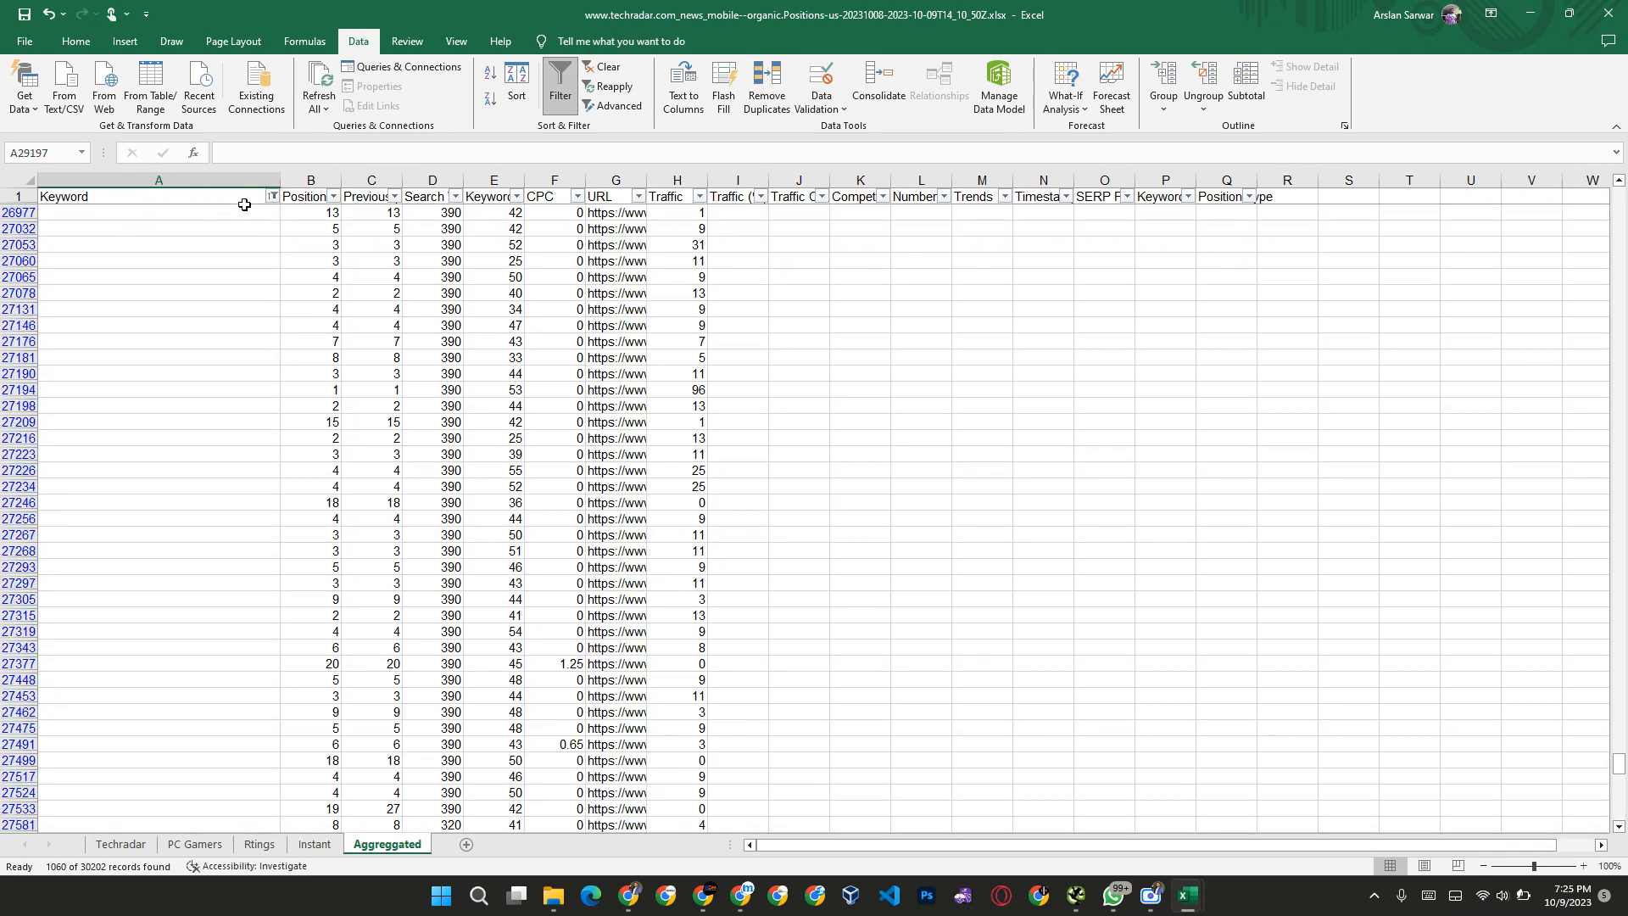
pyautogui.click(274, 197)
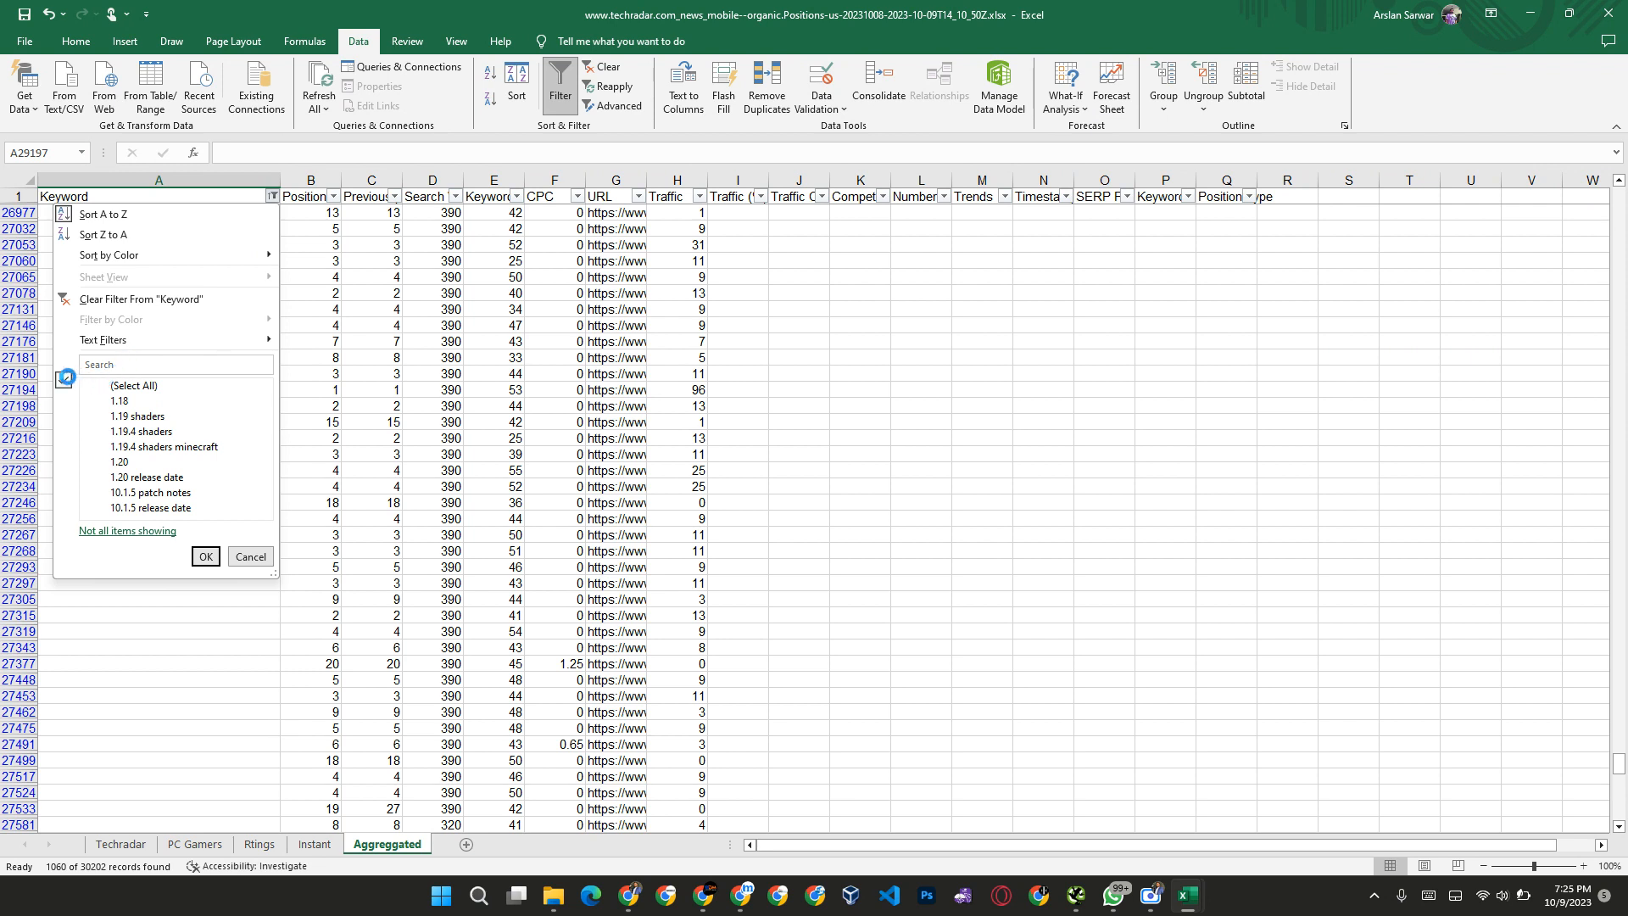
pyautogui.click(101, 387)
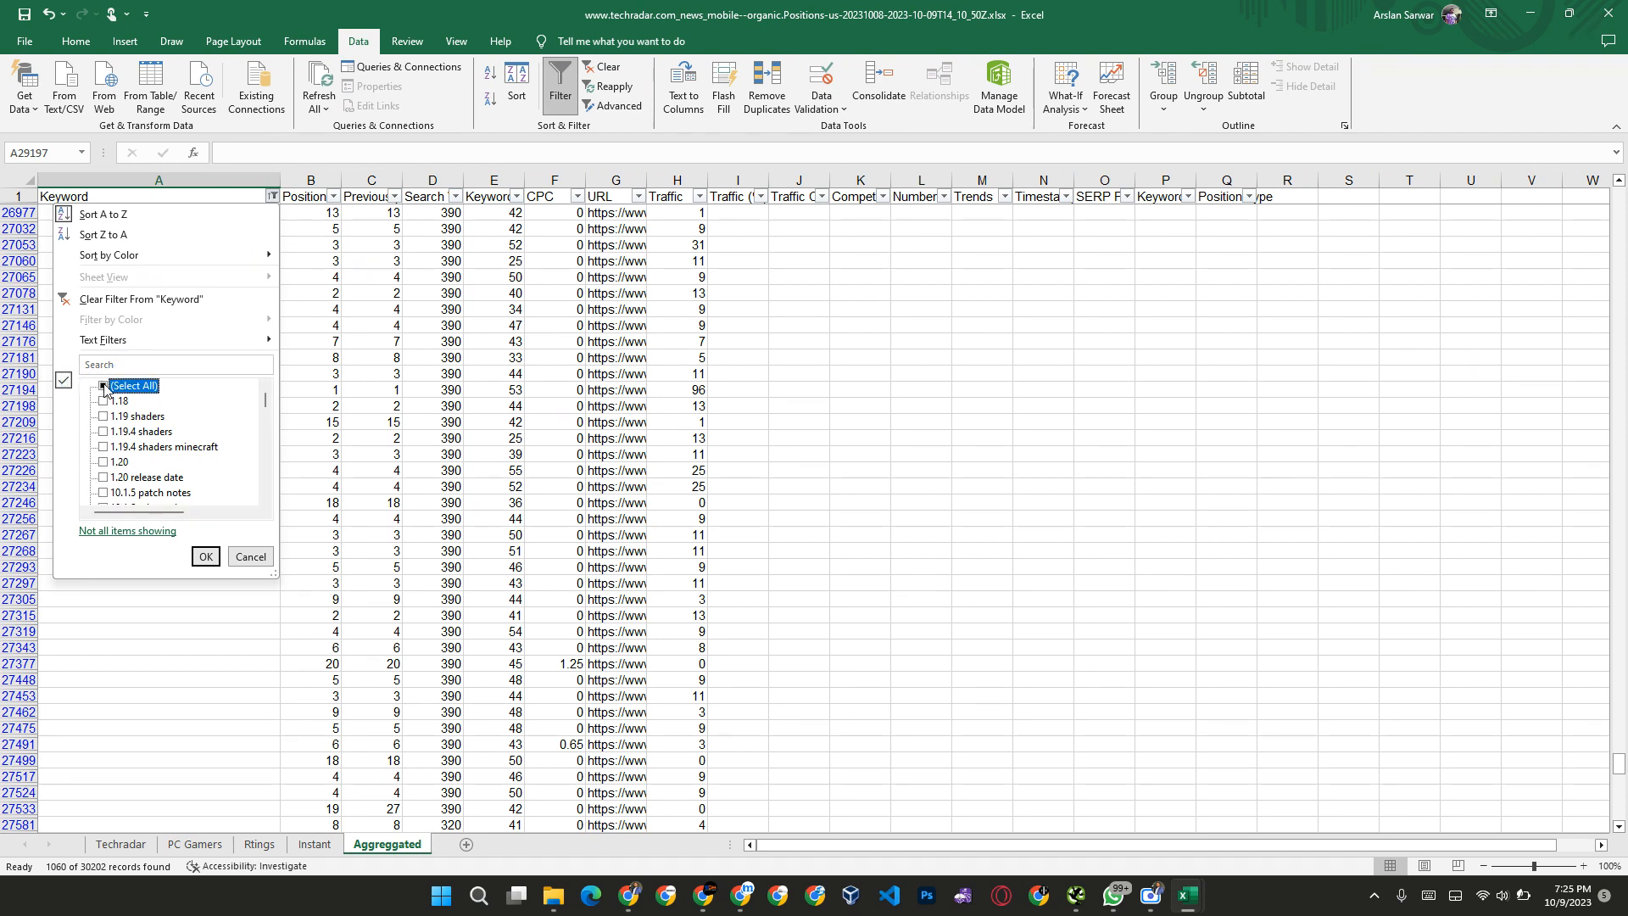
pyautogui.click(101, 387)
pyautogui.click(205, 557)
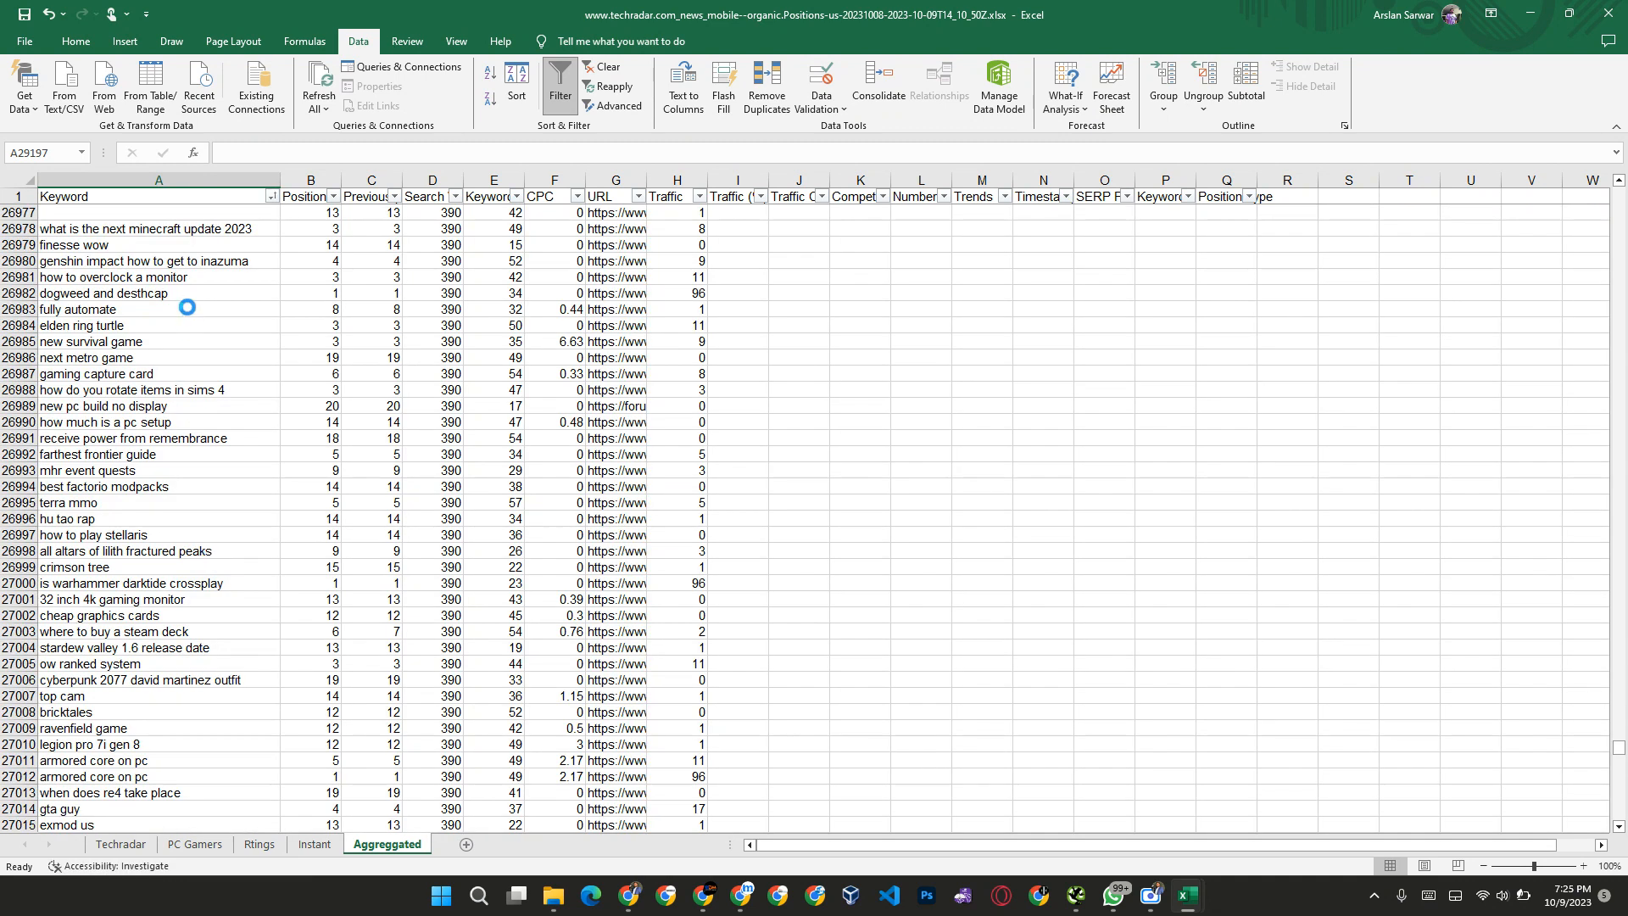
# Step: Sort the whole Aggreggated table by Keyword from A to Z
pyautogui.click(140, 227)
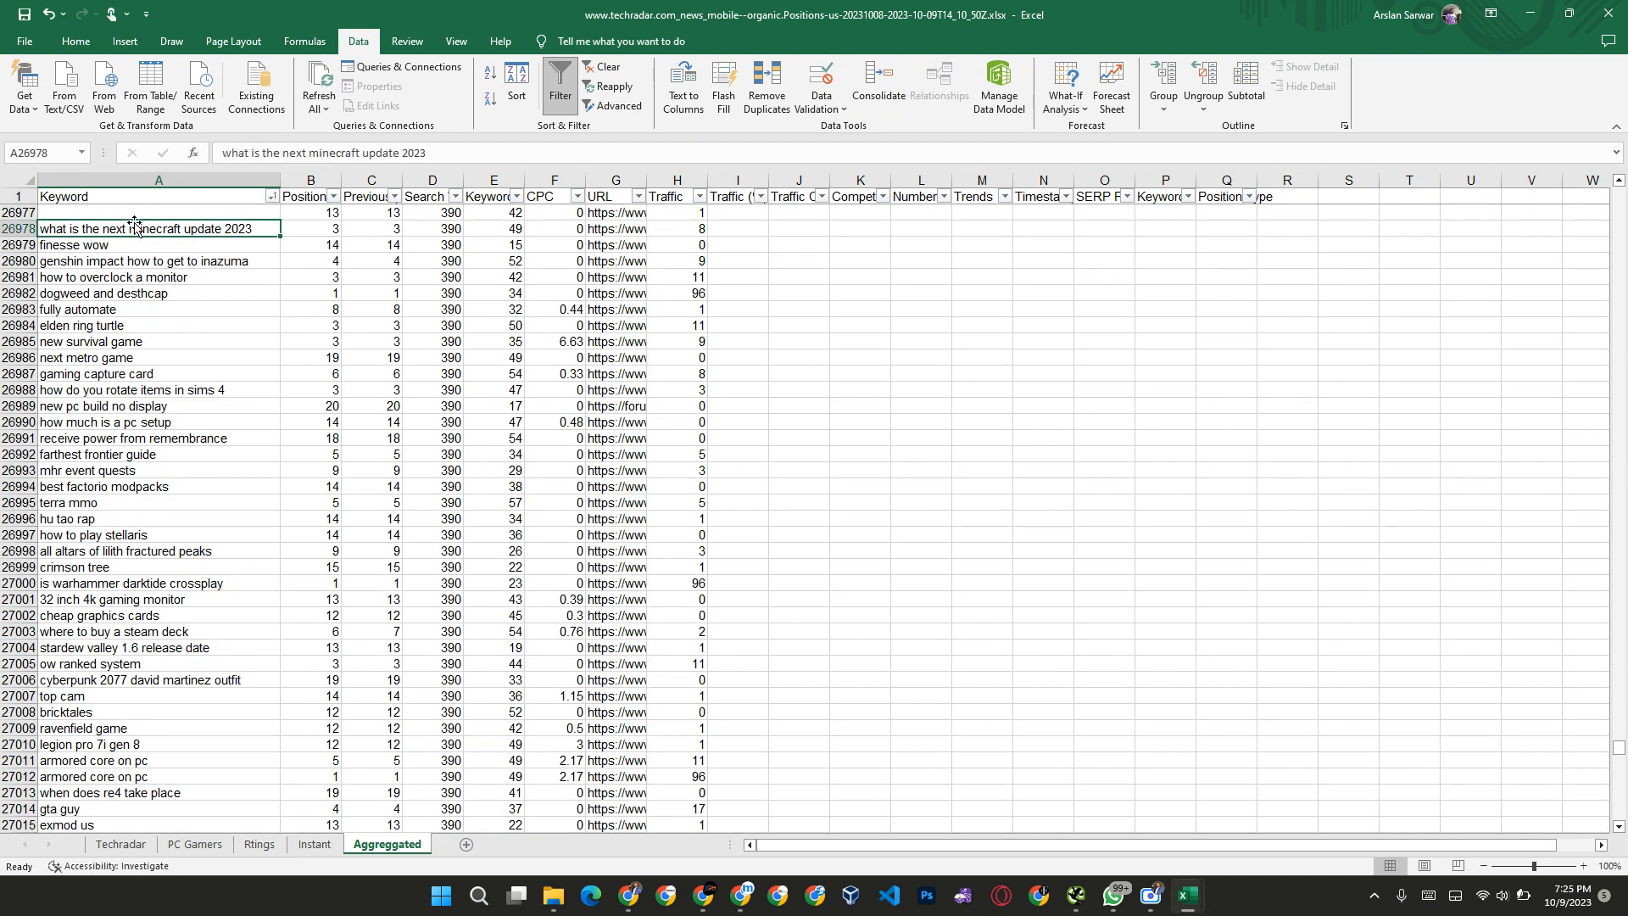
pyautogui.click(272, 196)
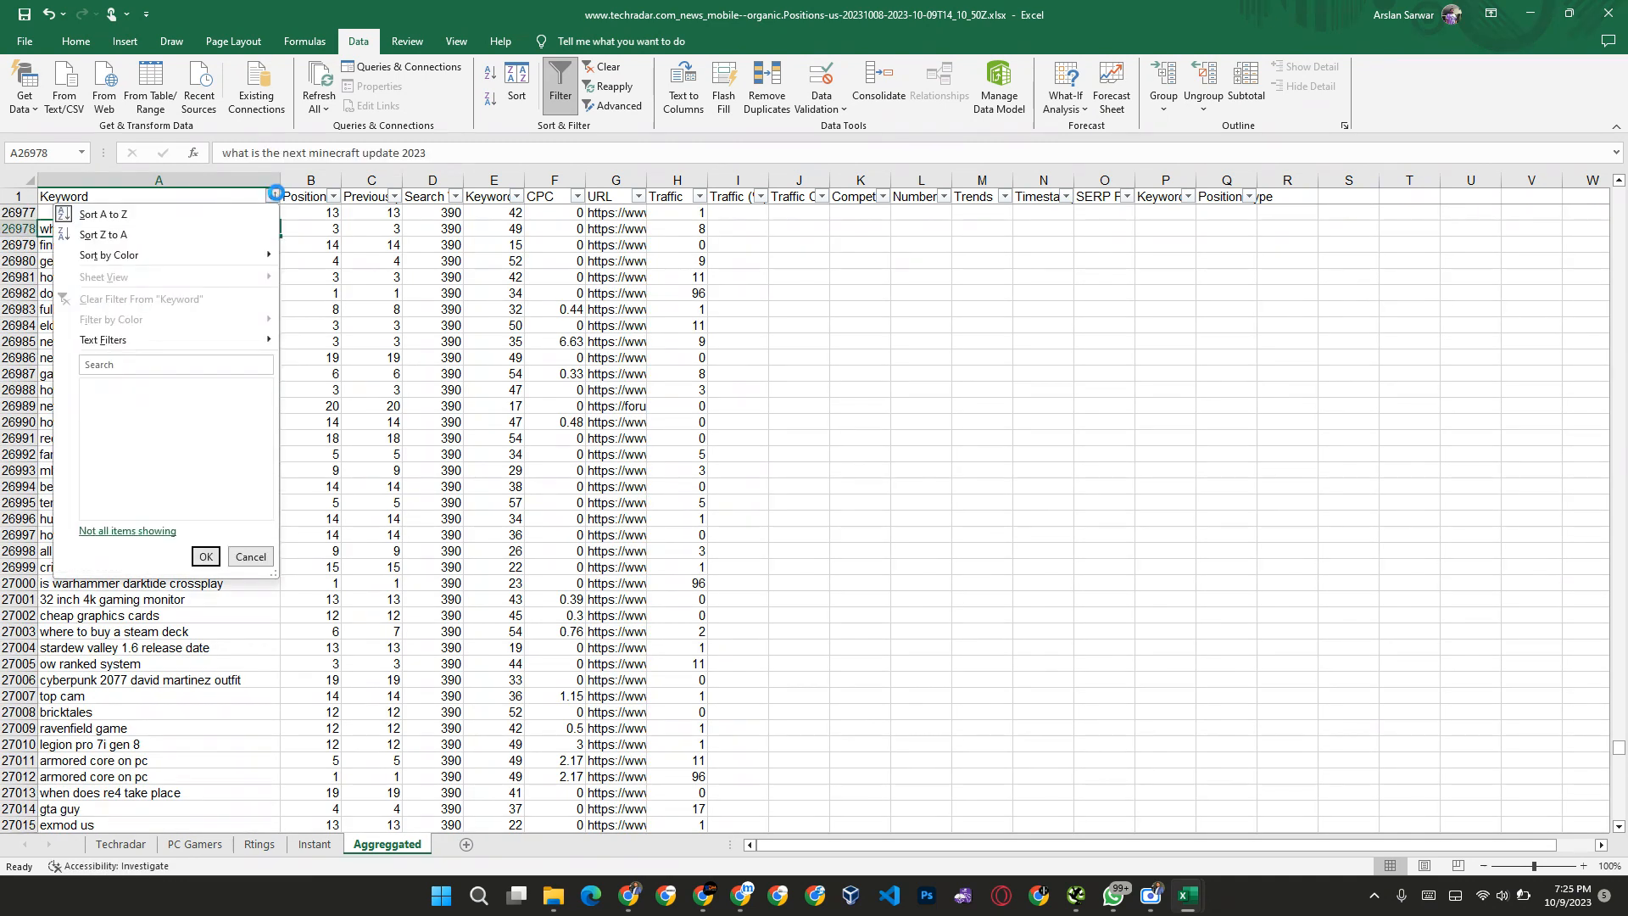
pyautogui.click(112, 215)
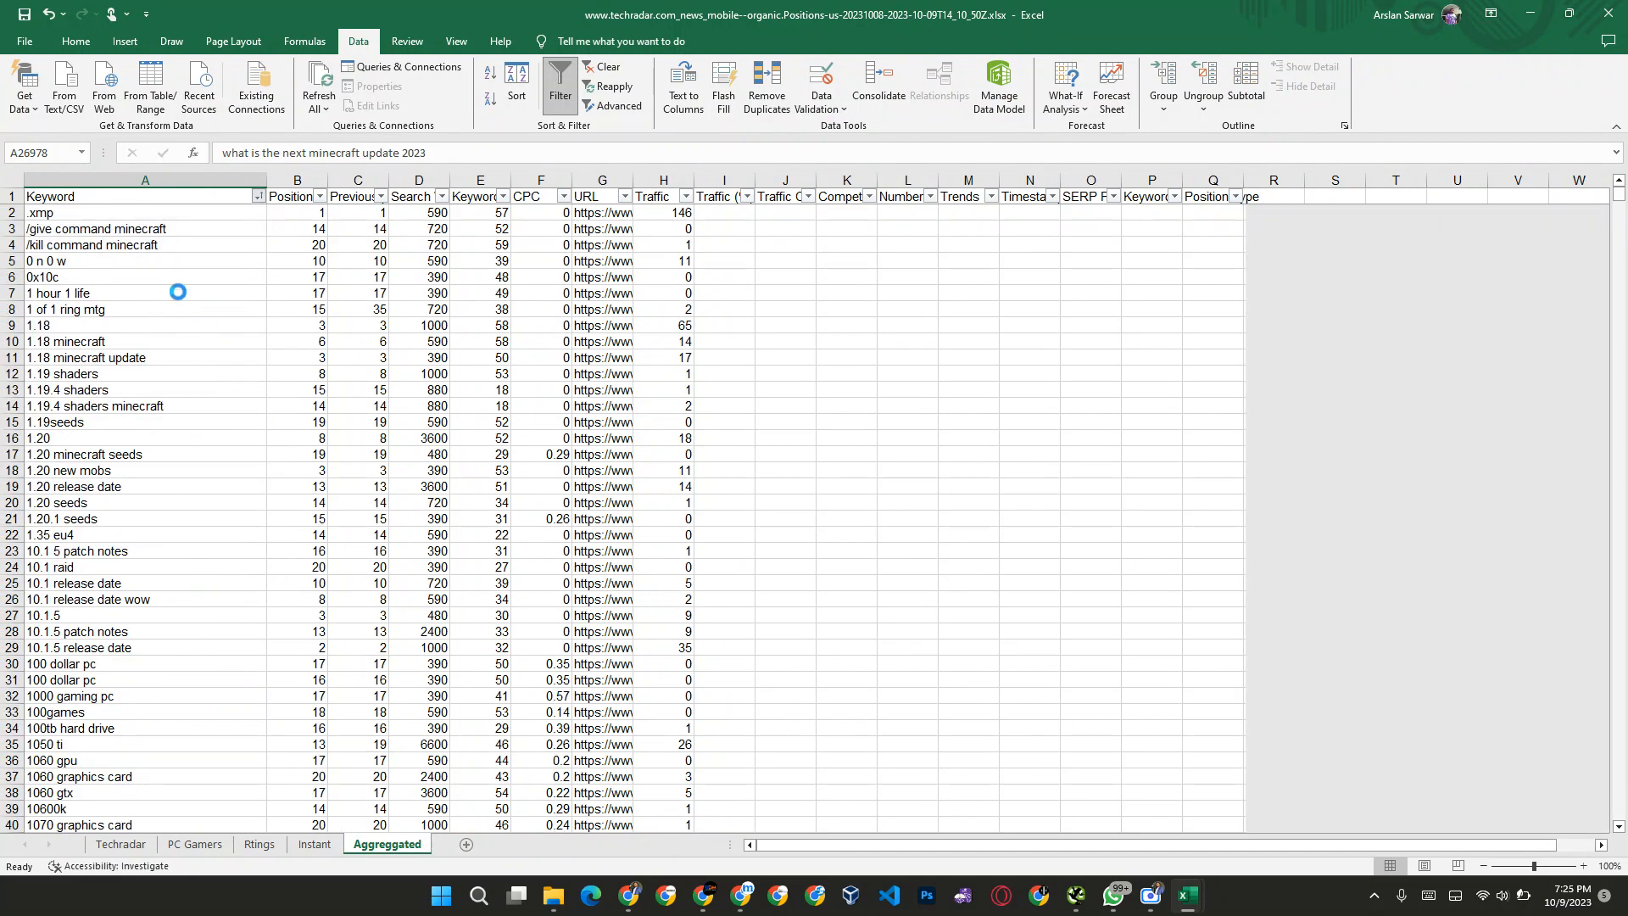
# Step: Review the first keywords for irrelevant topics and filter the Keyword column to entries containing "minecraft"
pyautogui.click(102, 214)
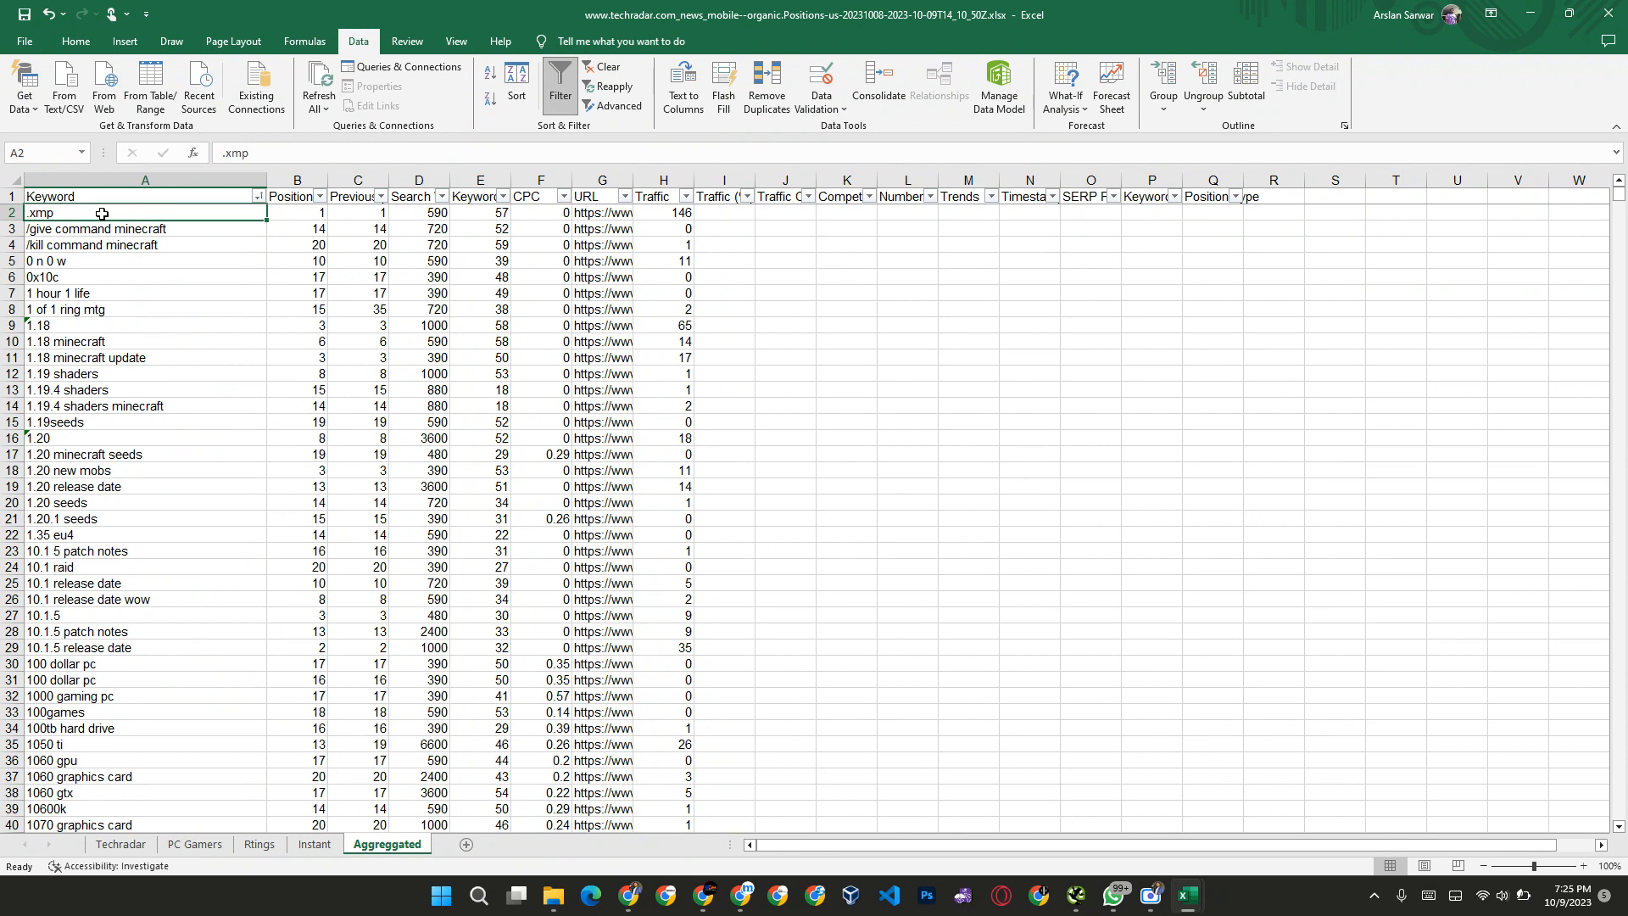
pyautogui.press('Down')
pyautogui.press('Down')
pyautogui.press('Down')
pyautogui.press('Down')
pyautogui.press('Down')
pyautogui.press('Down')
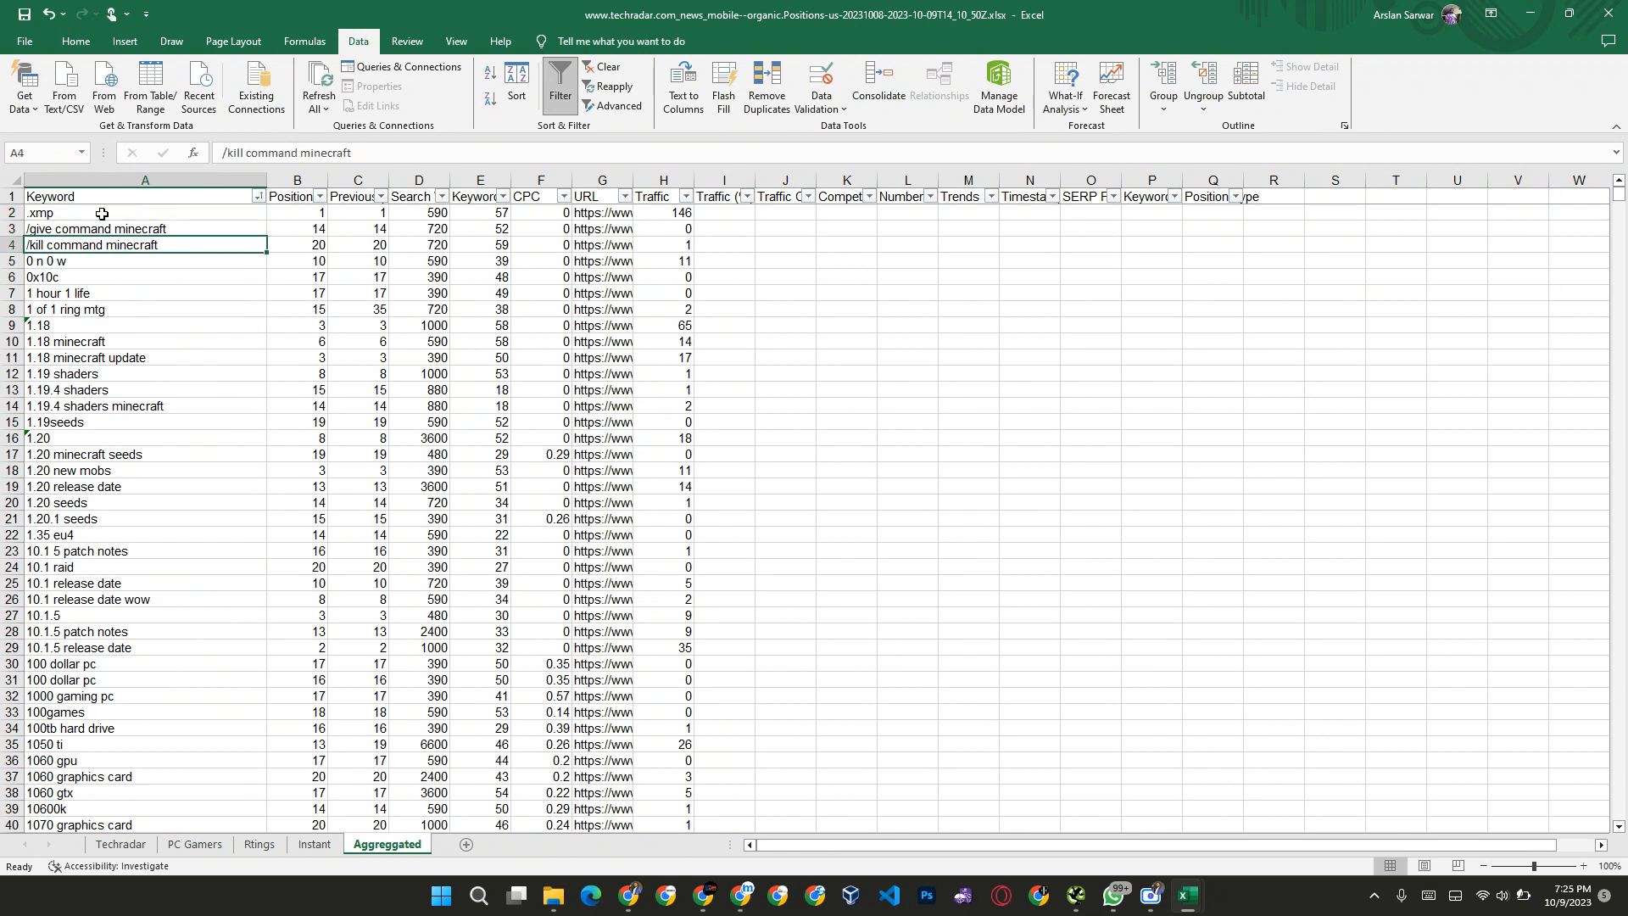
pyautogui.press('Down')
pyautogui.press('Down')
pyautogui.press('Down')
pyautogui.press('Down')
pyautogui.press('Down')
pyautogui.press('Down')
pyautogui.press('Down')
pyautogui.press('Down')
pyautogui.press('Down')
pyautogui.press('Down')
pyautogui.press('Down')
pyautogui.press('Down')
pyautogui.press('Down')
pyautogui.press('Down')
pyautogui.press('Down')
pyautogui.press('Down')
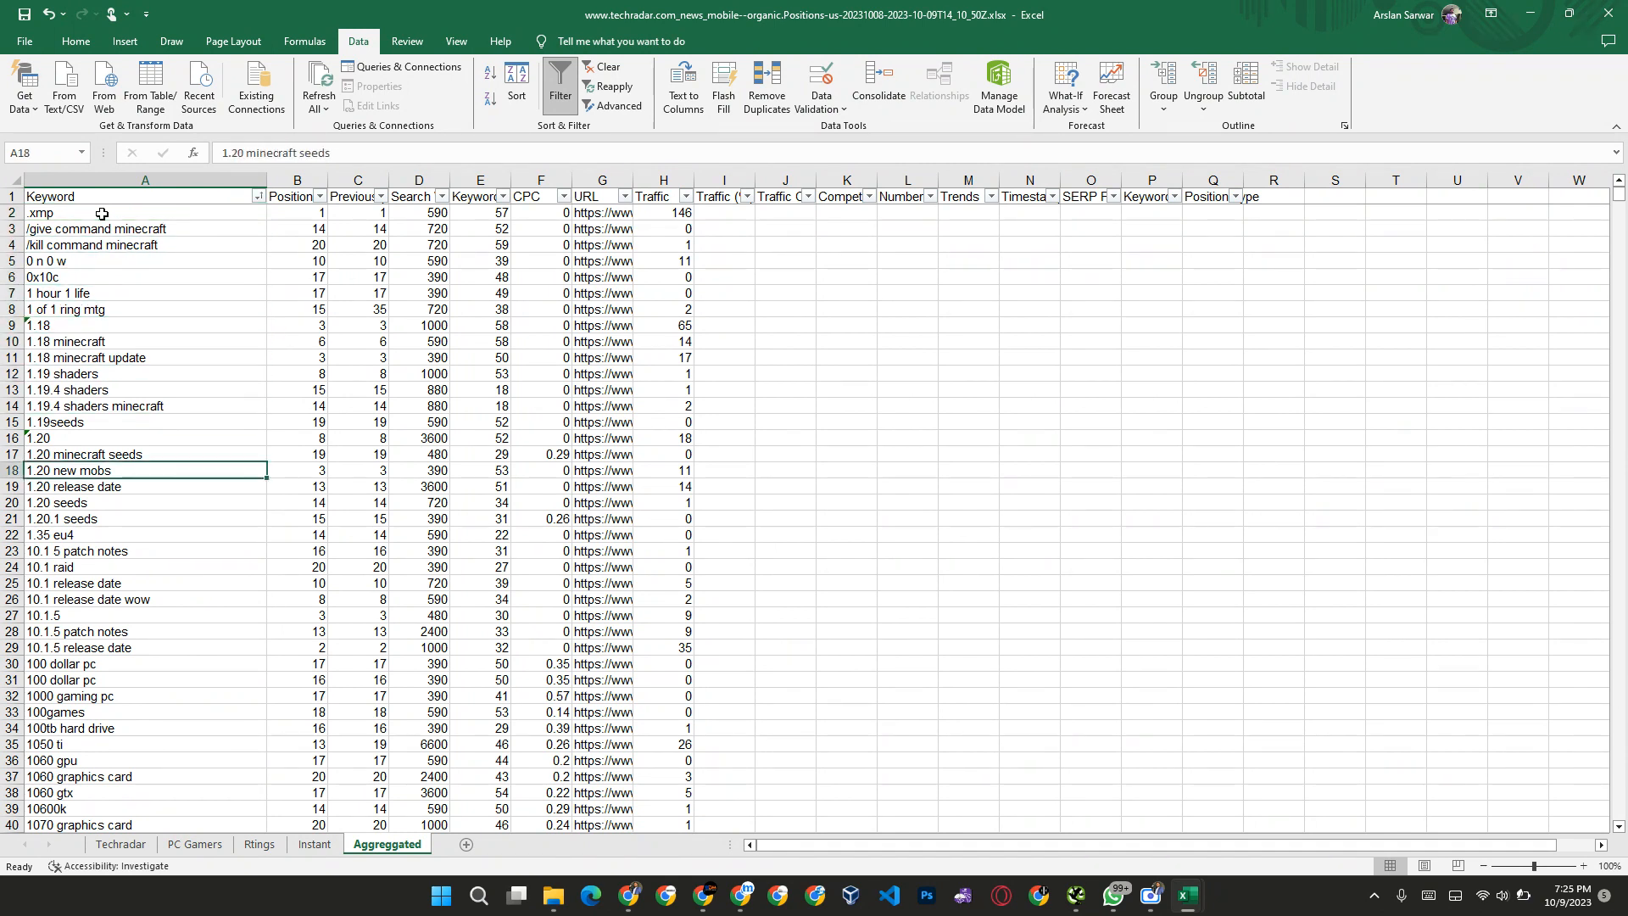
pyautogui.click(258, 197)
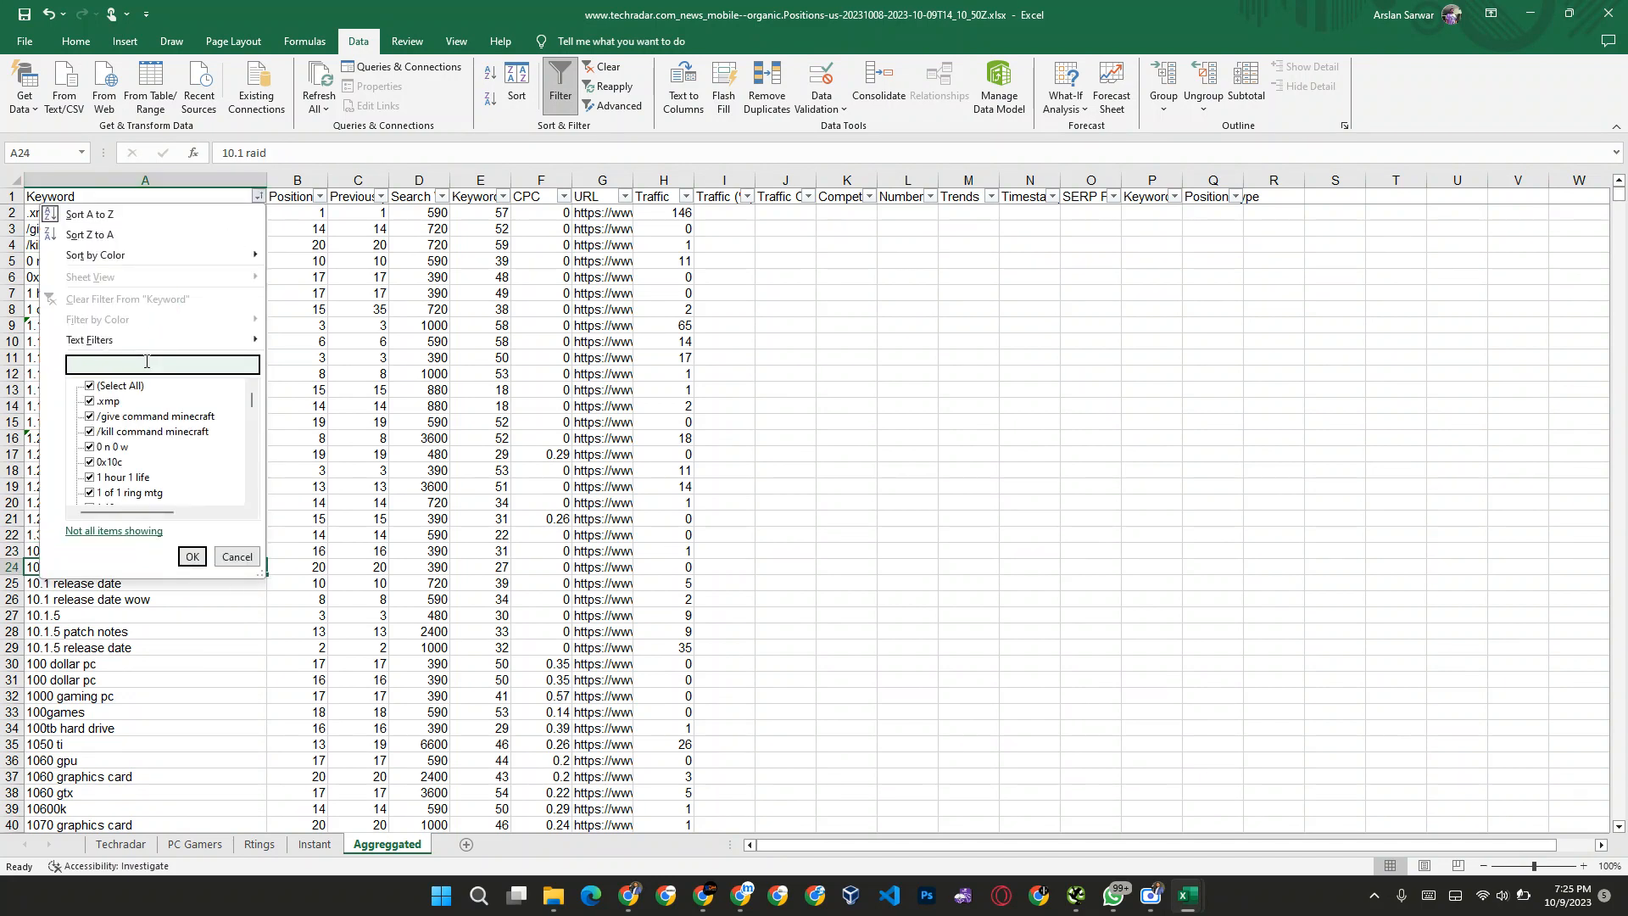
pyautogui.write('minecraft')
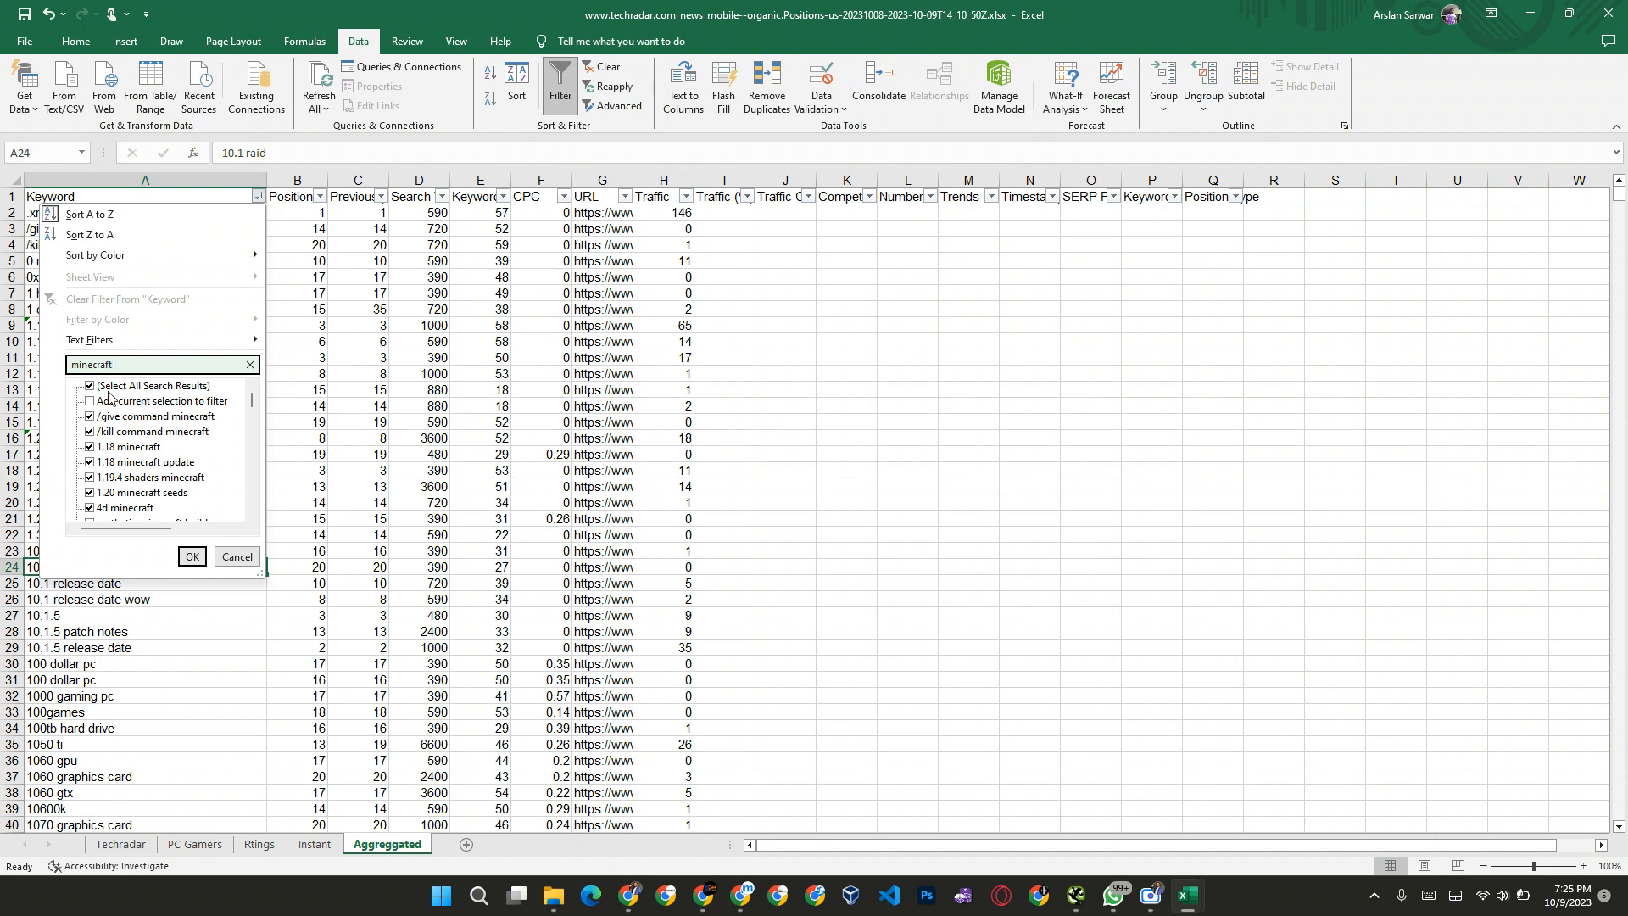
pyautogui.click(192, 556)
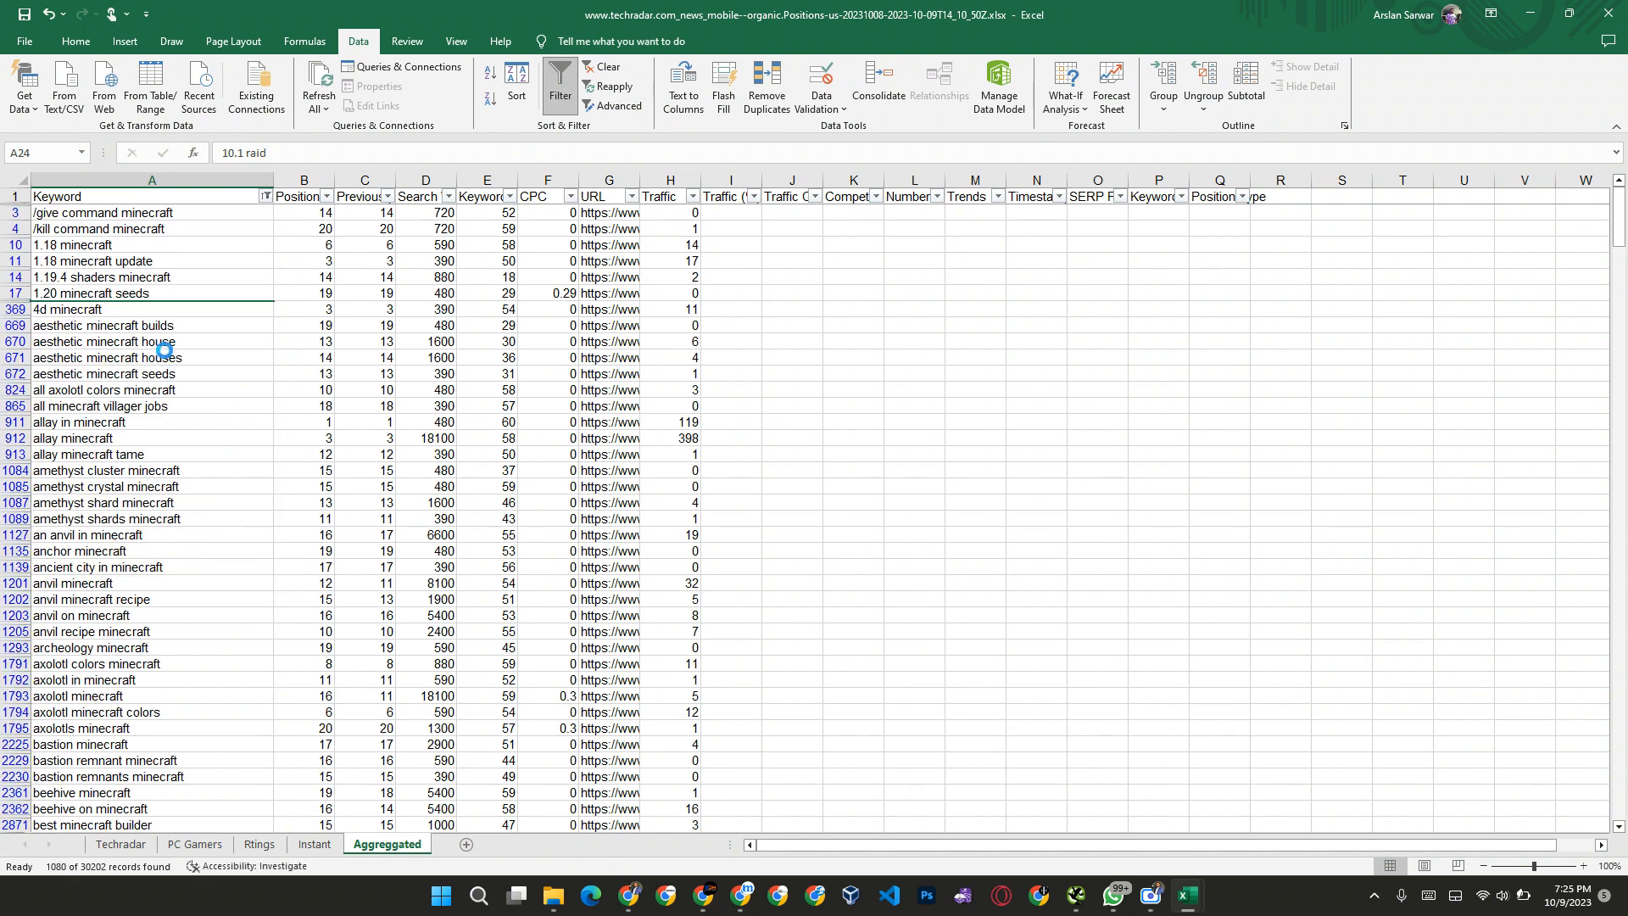
# Step: Clear all filtered minecraft keywords from A3 down to the end of the Keyword column
pyautogui.click(109, 214)
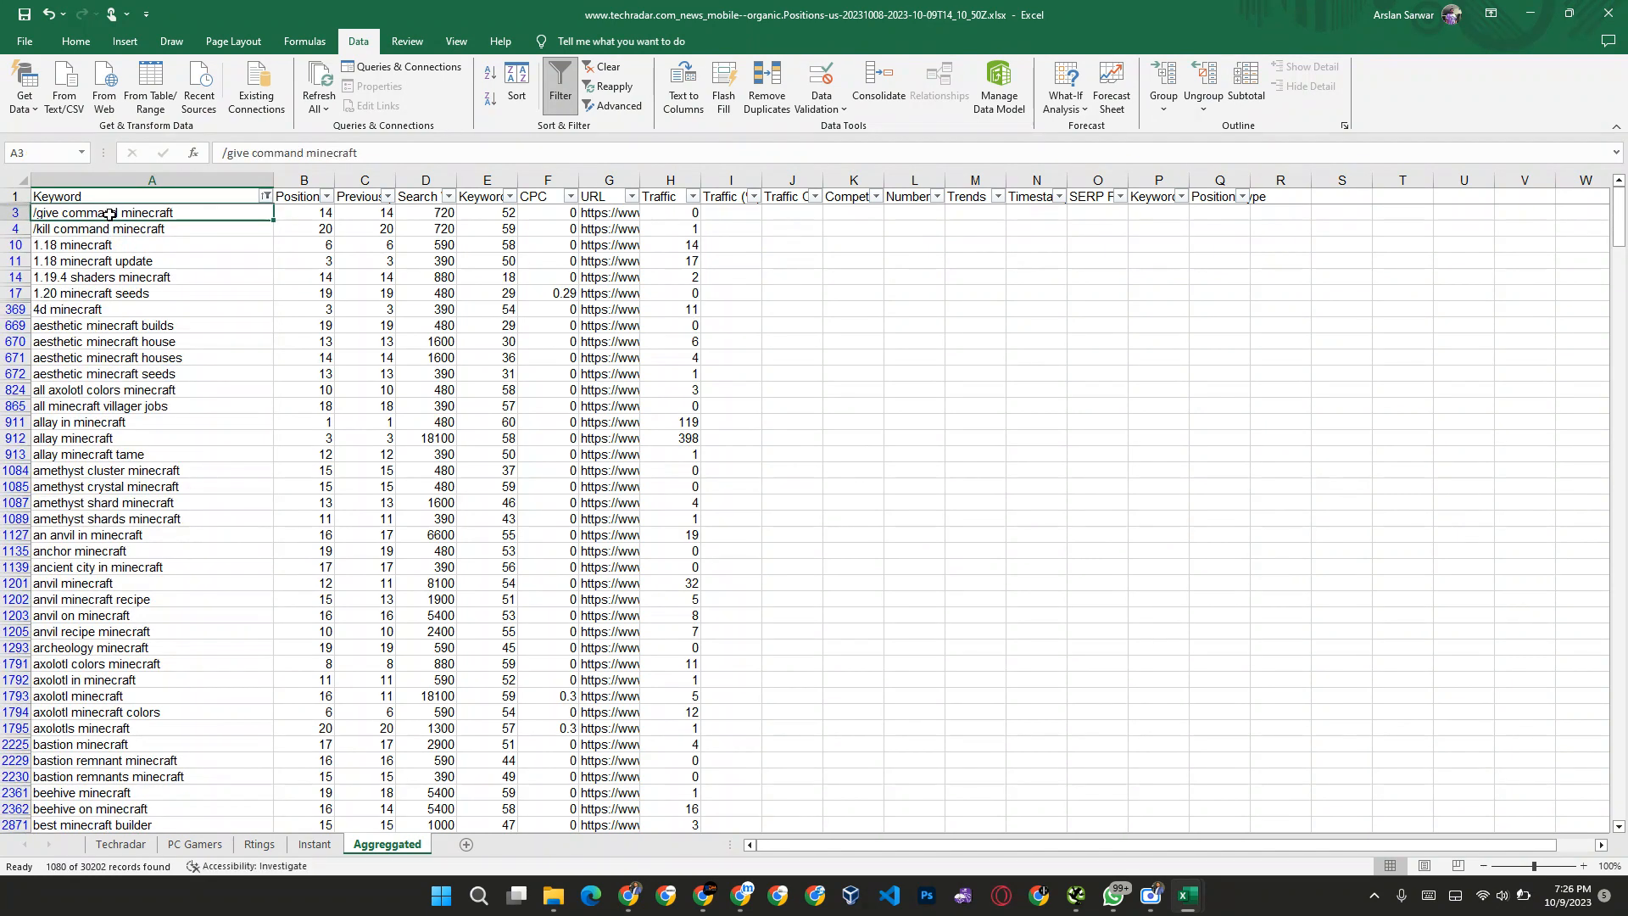
pyautogui.hotkey('ctrl', 'shift', 'Down')
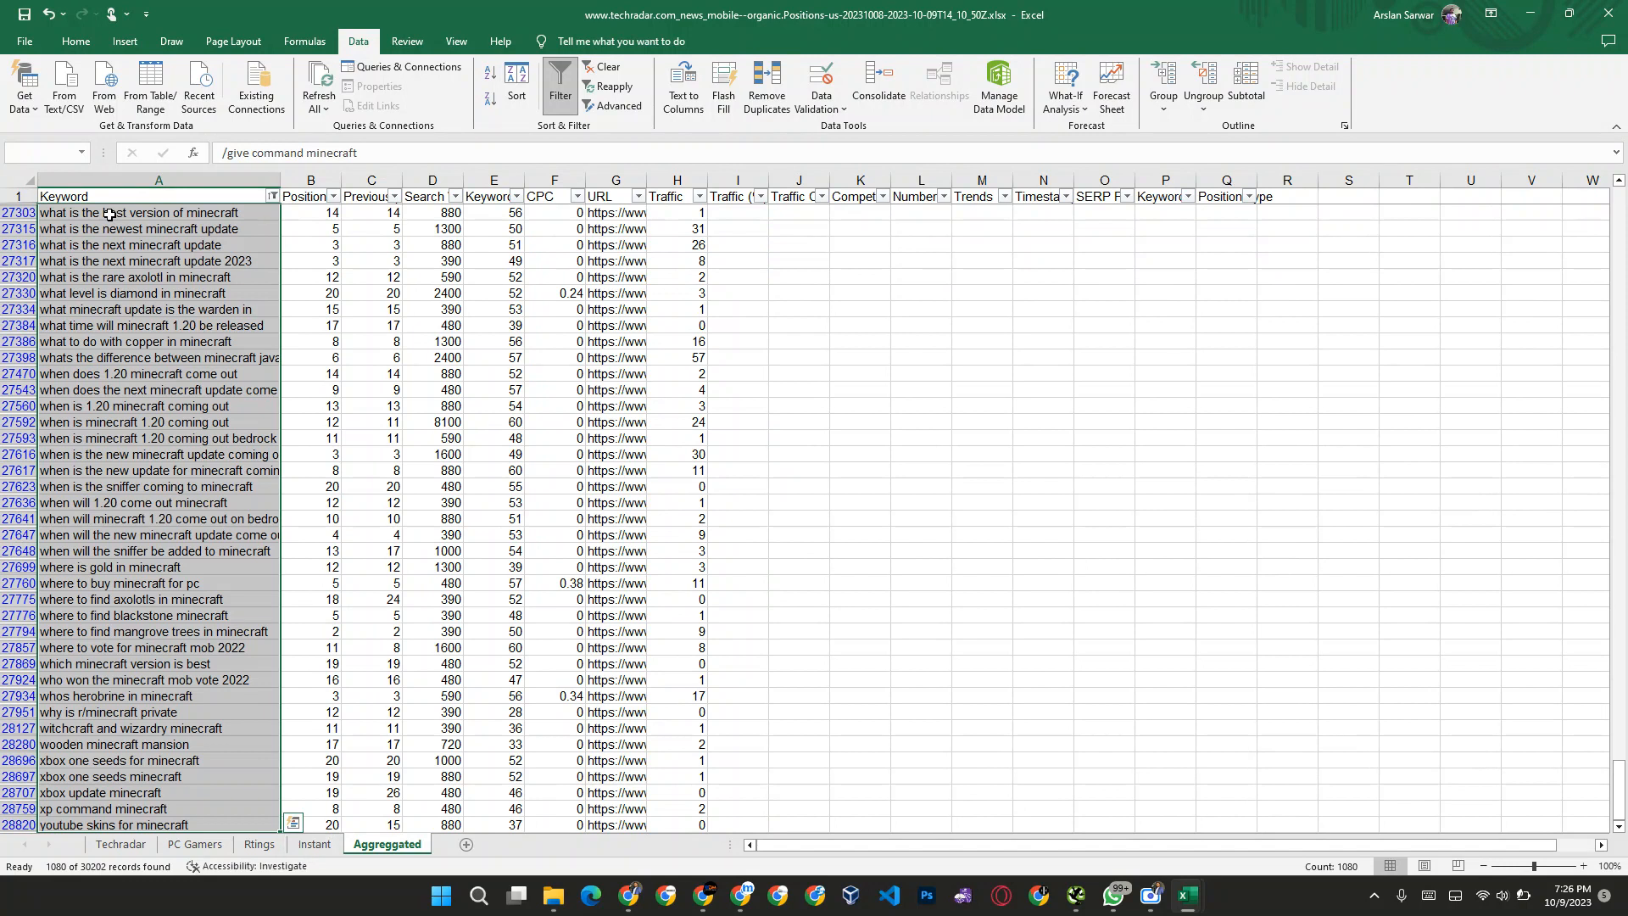
pyautogui.press('Delete')
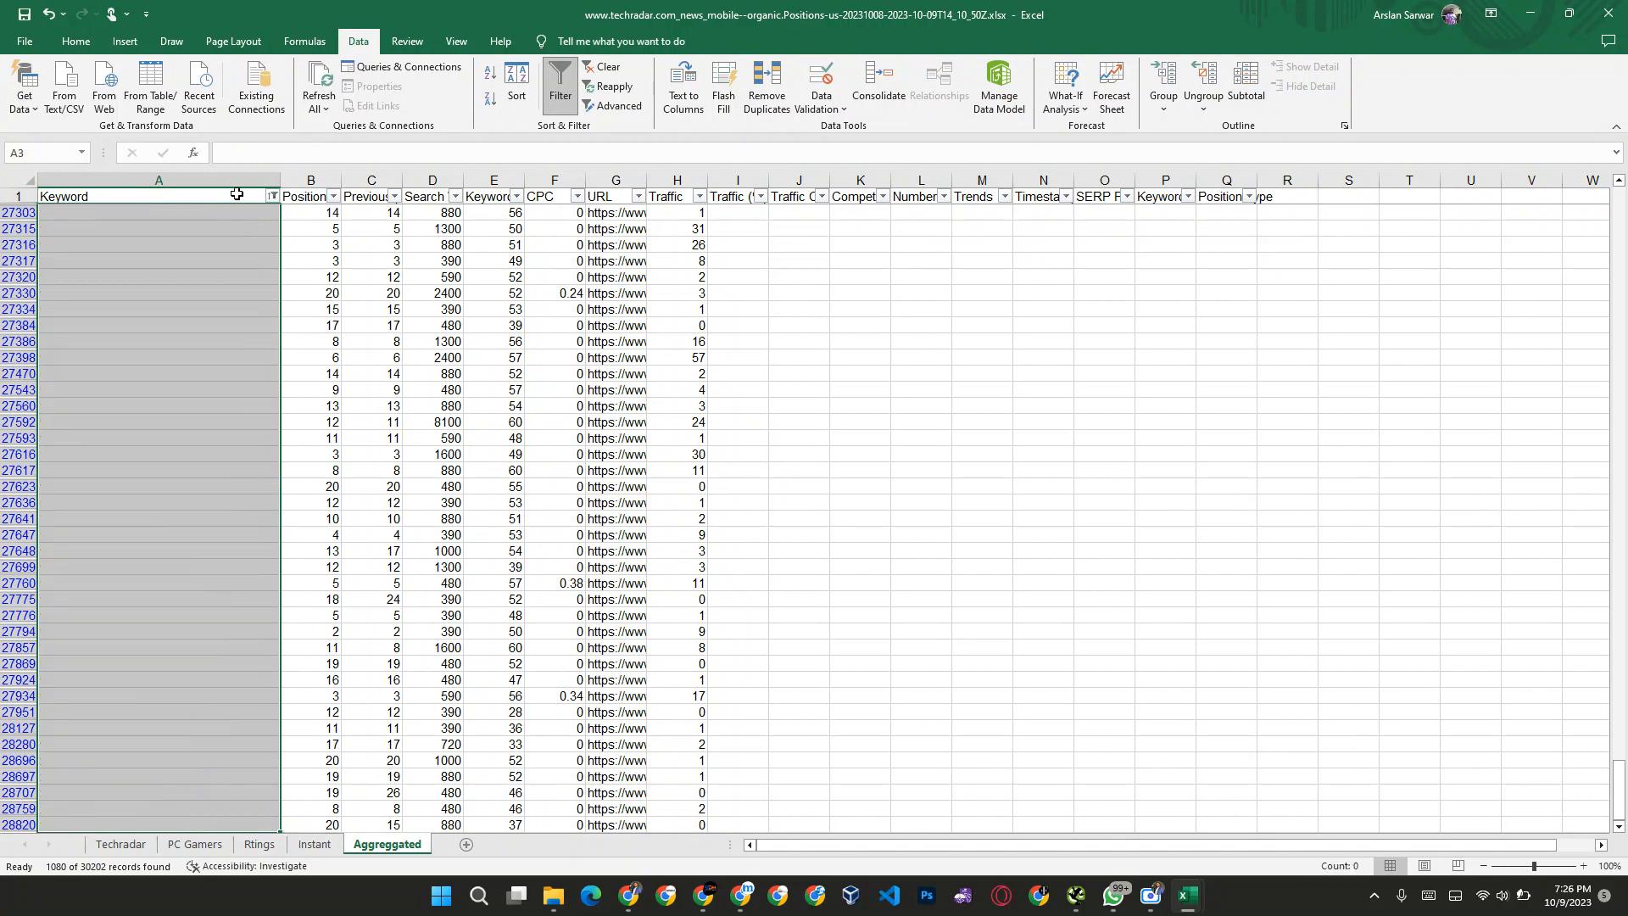
# Step: Filter the Keyword column to entries containing "date" and clear all of those keywords
pyautogui.click(273, 196)
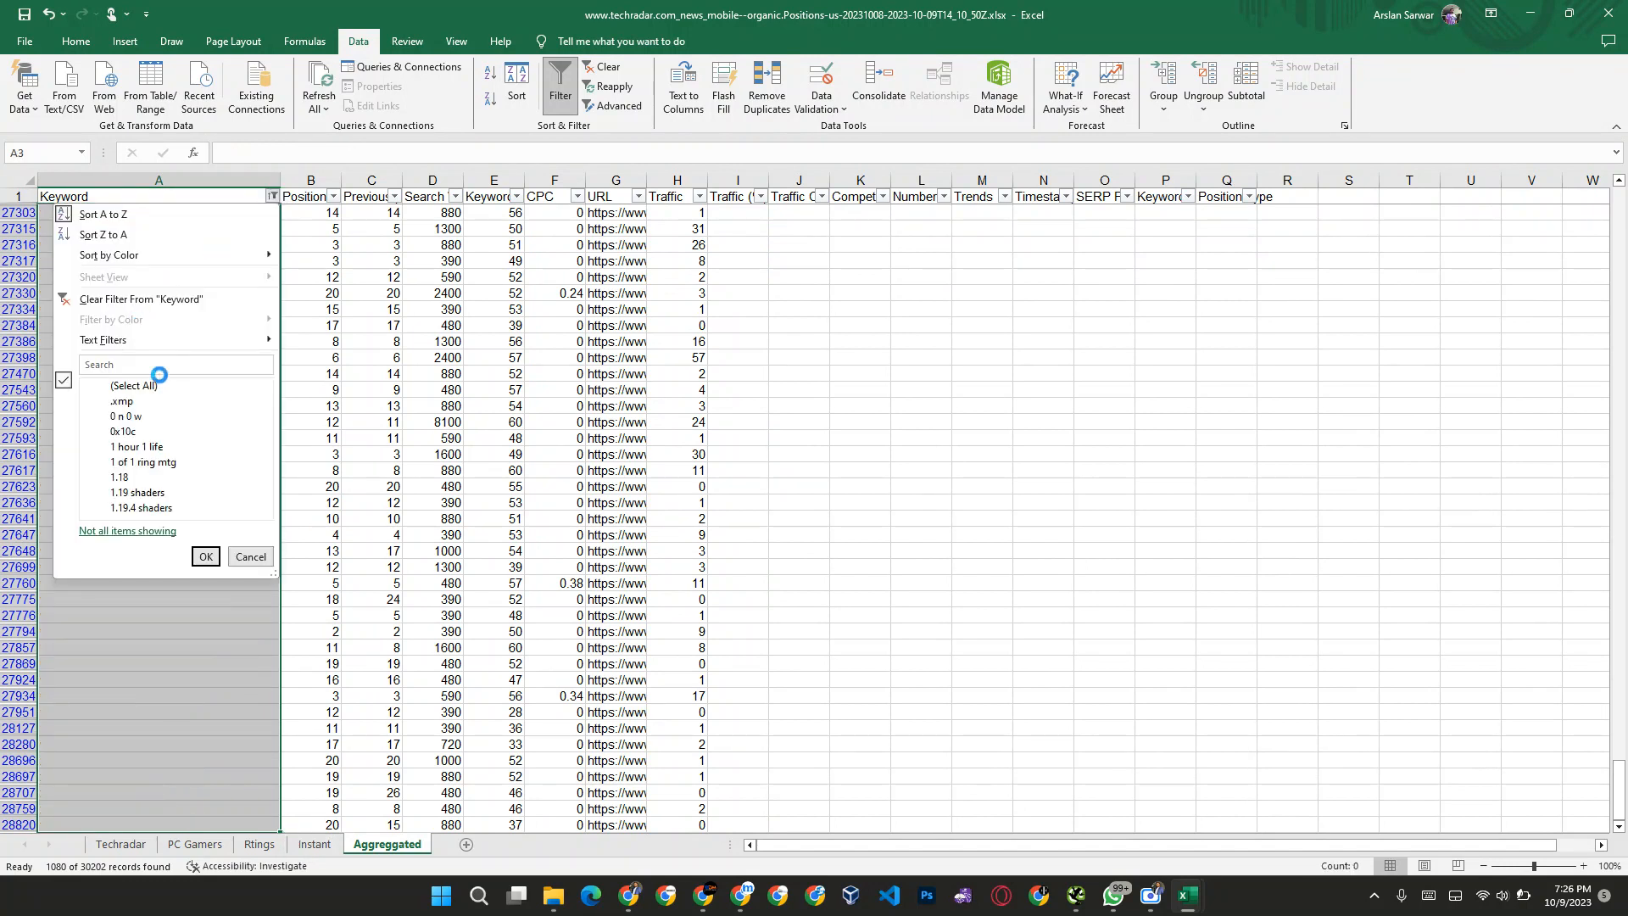
pyautogui.click(107, 388)
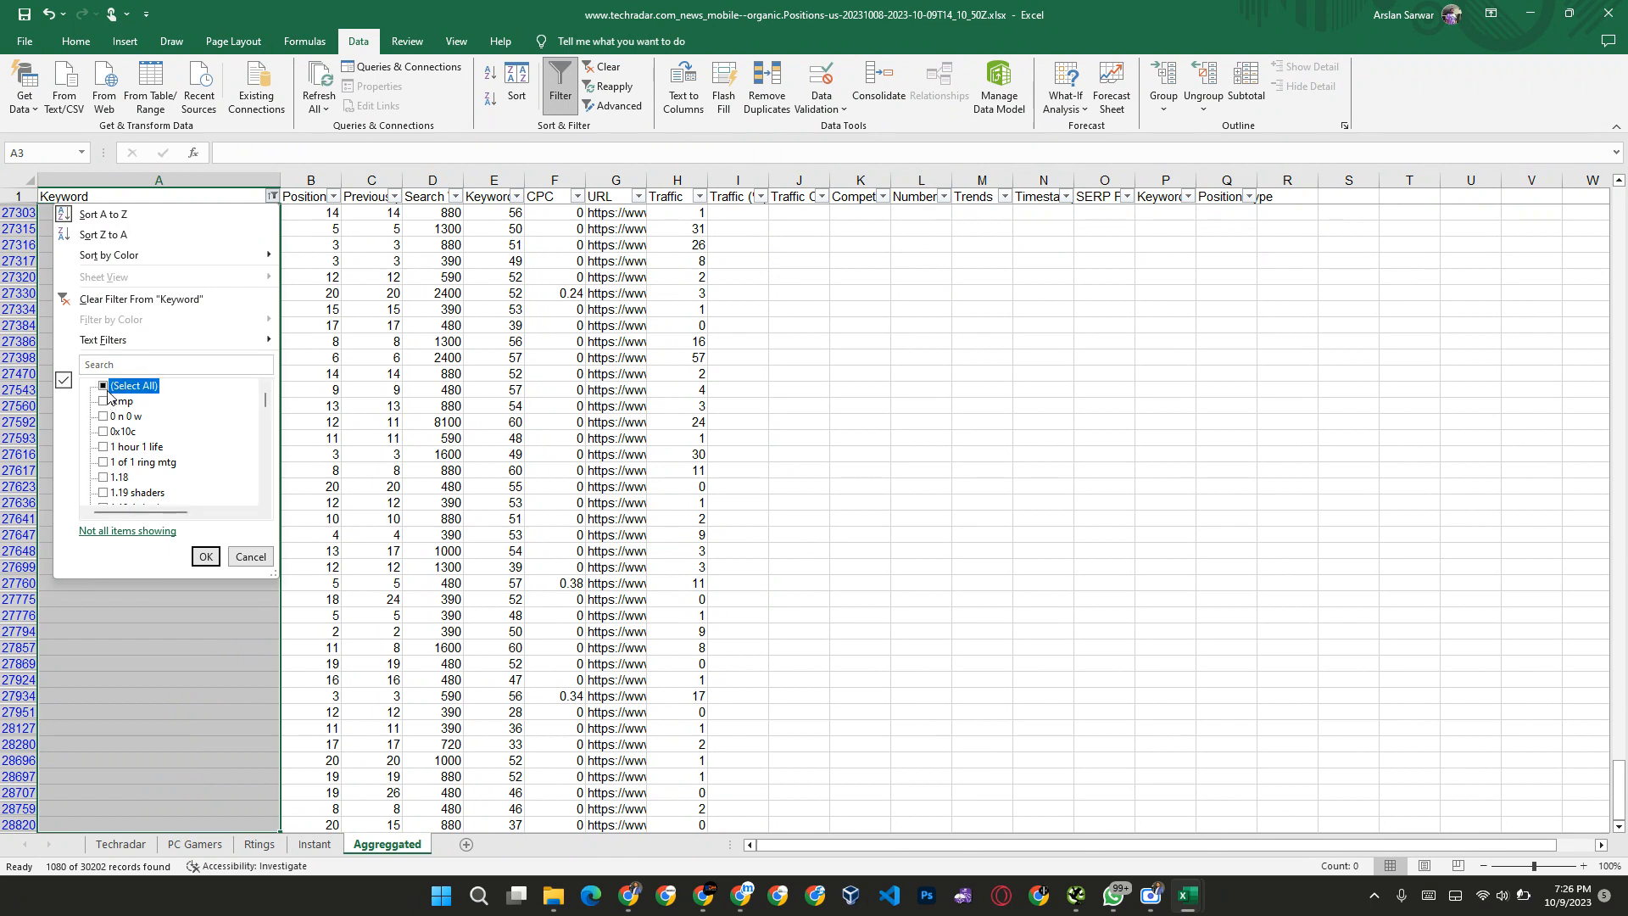
pyautogui.click(133, 365)
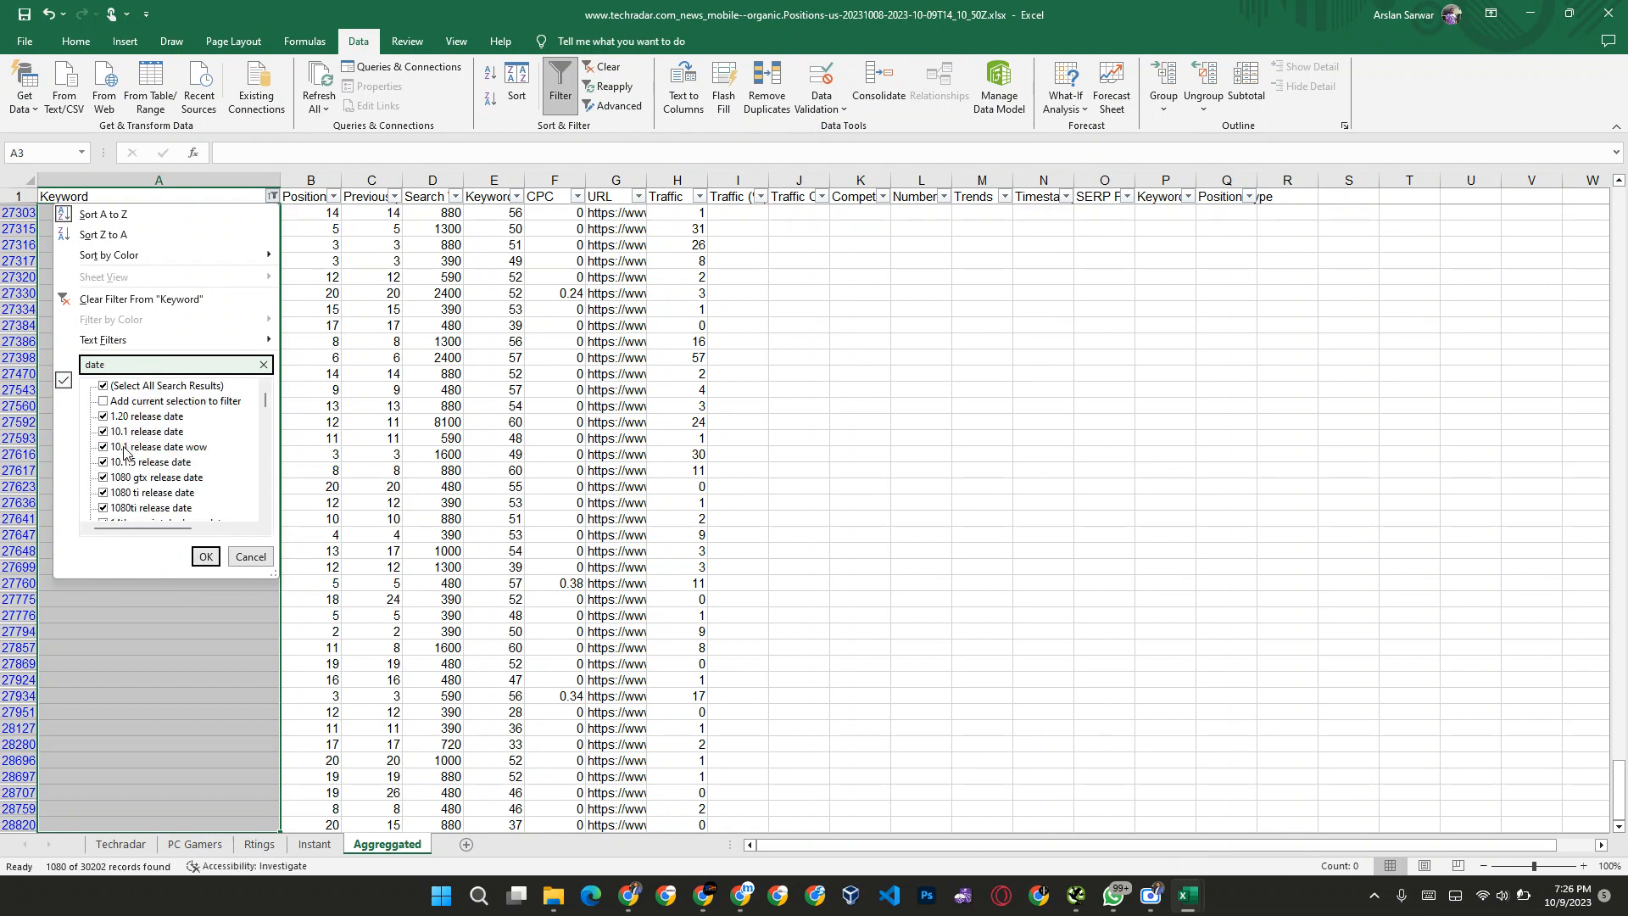
pyautogui.click(208, 559)
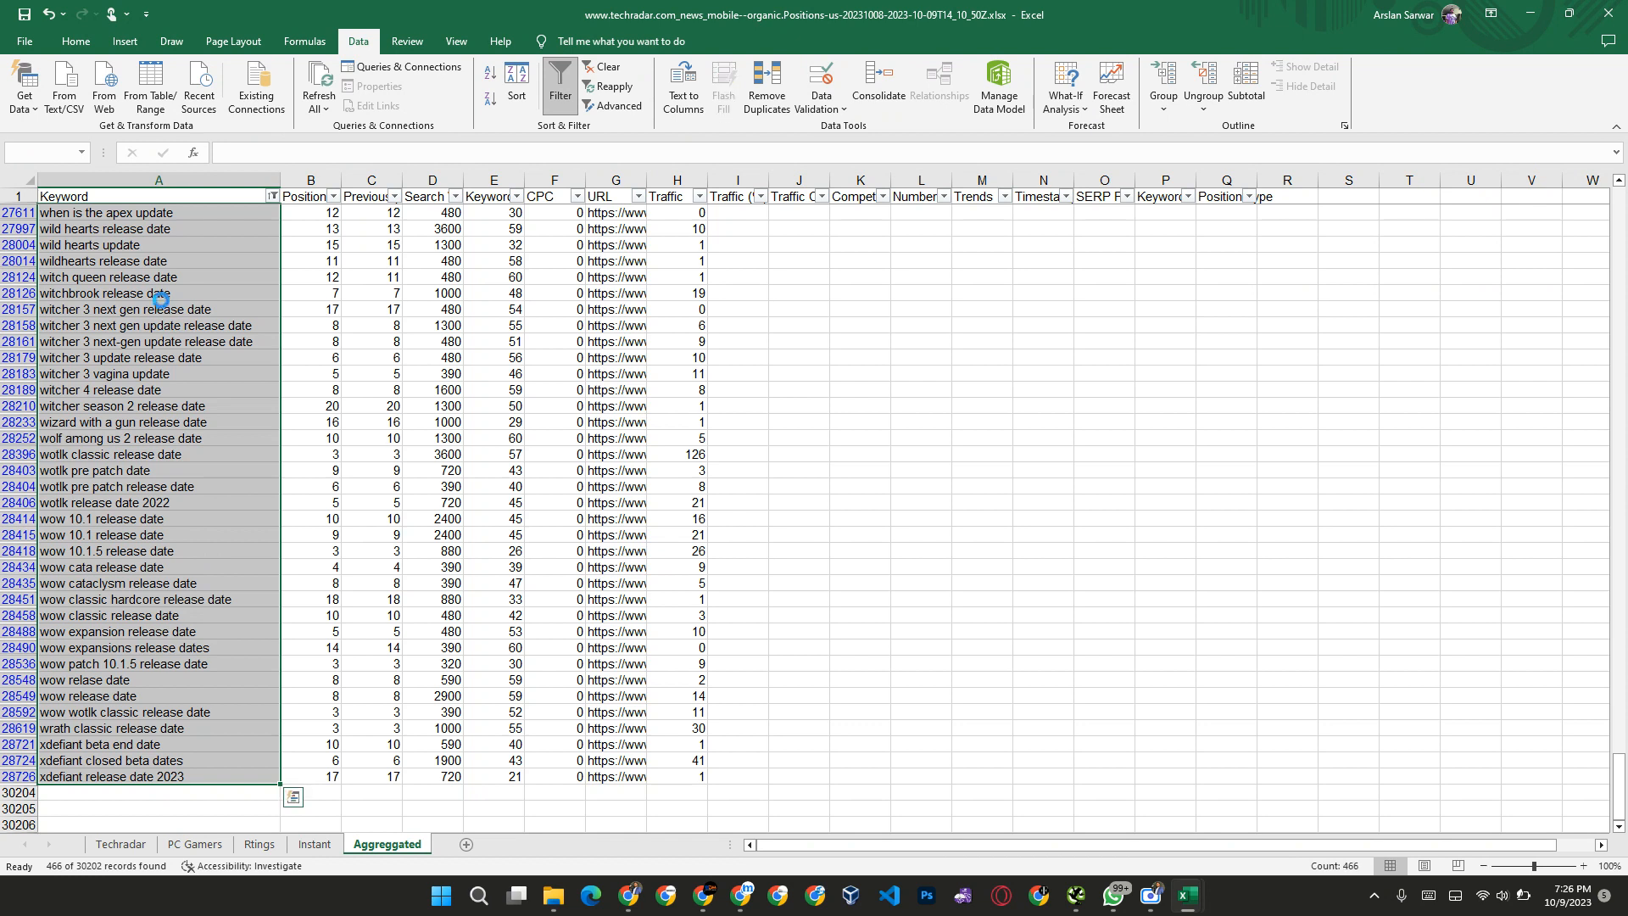
pyautogui.press('Delete')
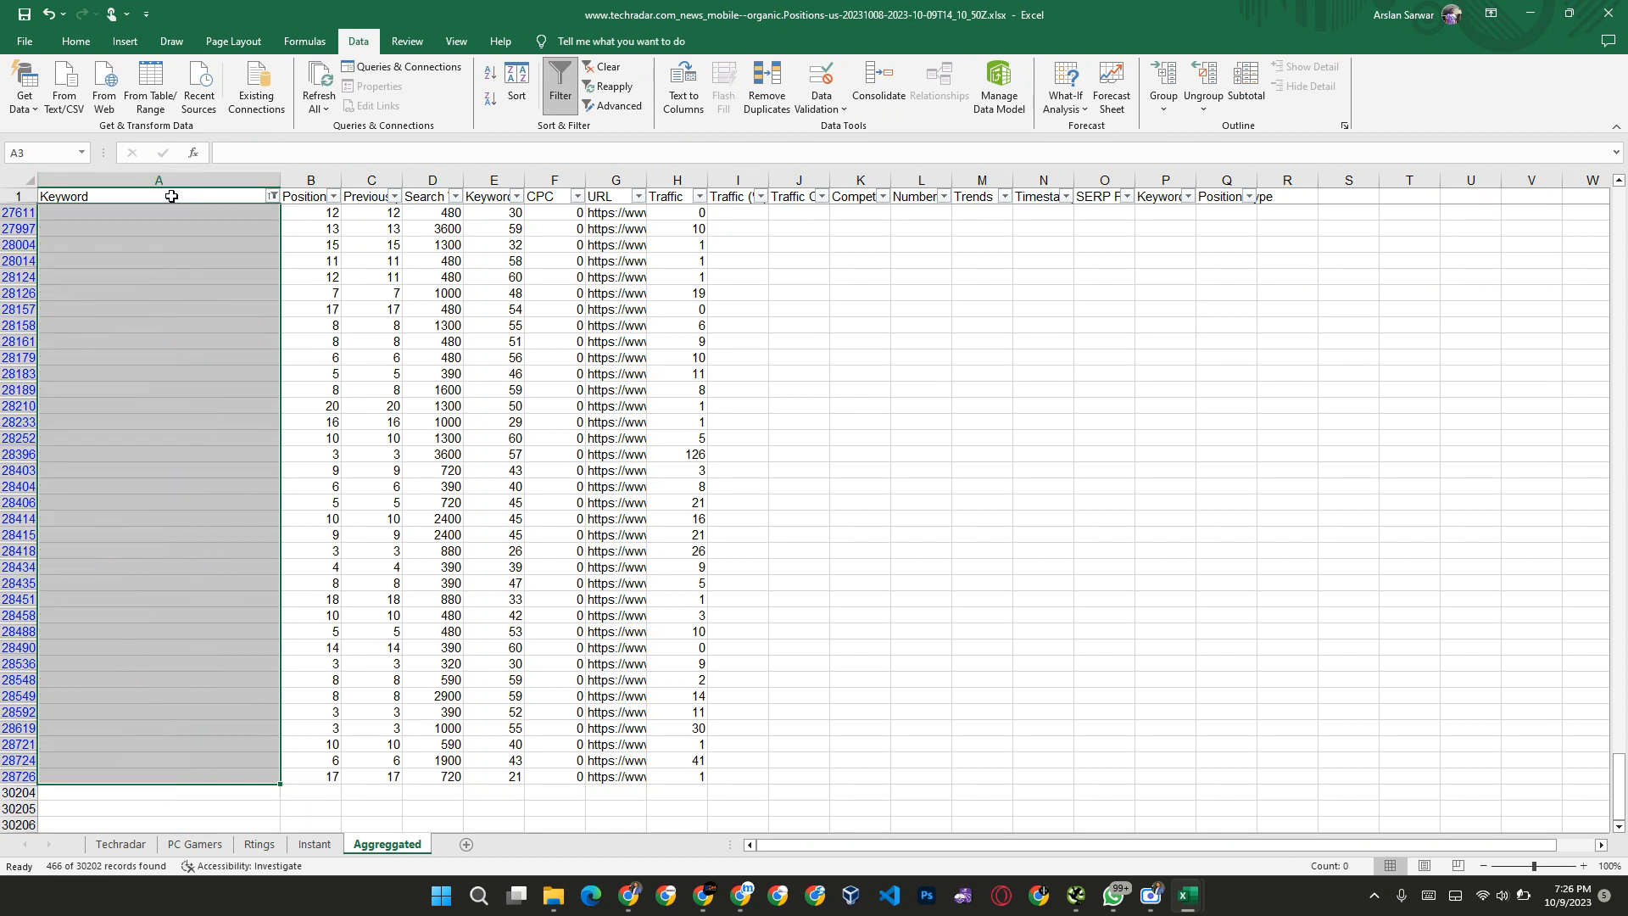
# Step: Filter the Keyword column to entries containing "shade"
pyautogui.click(273, 197)
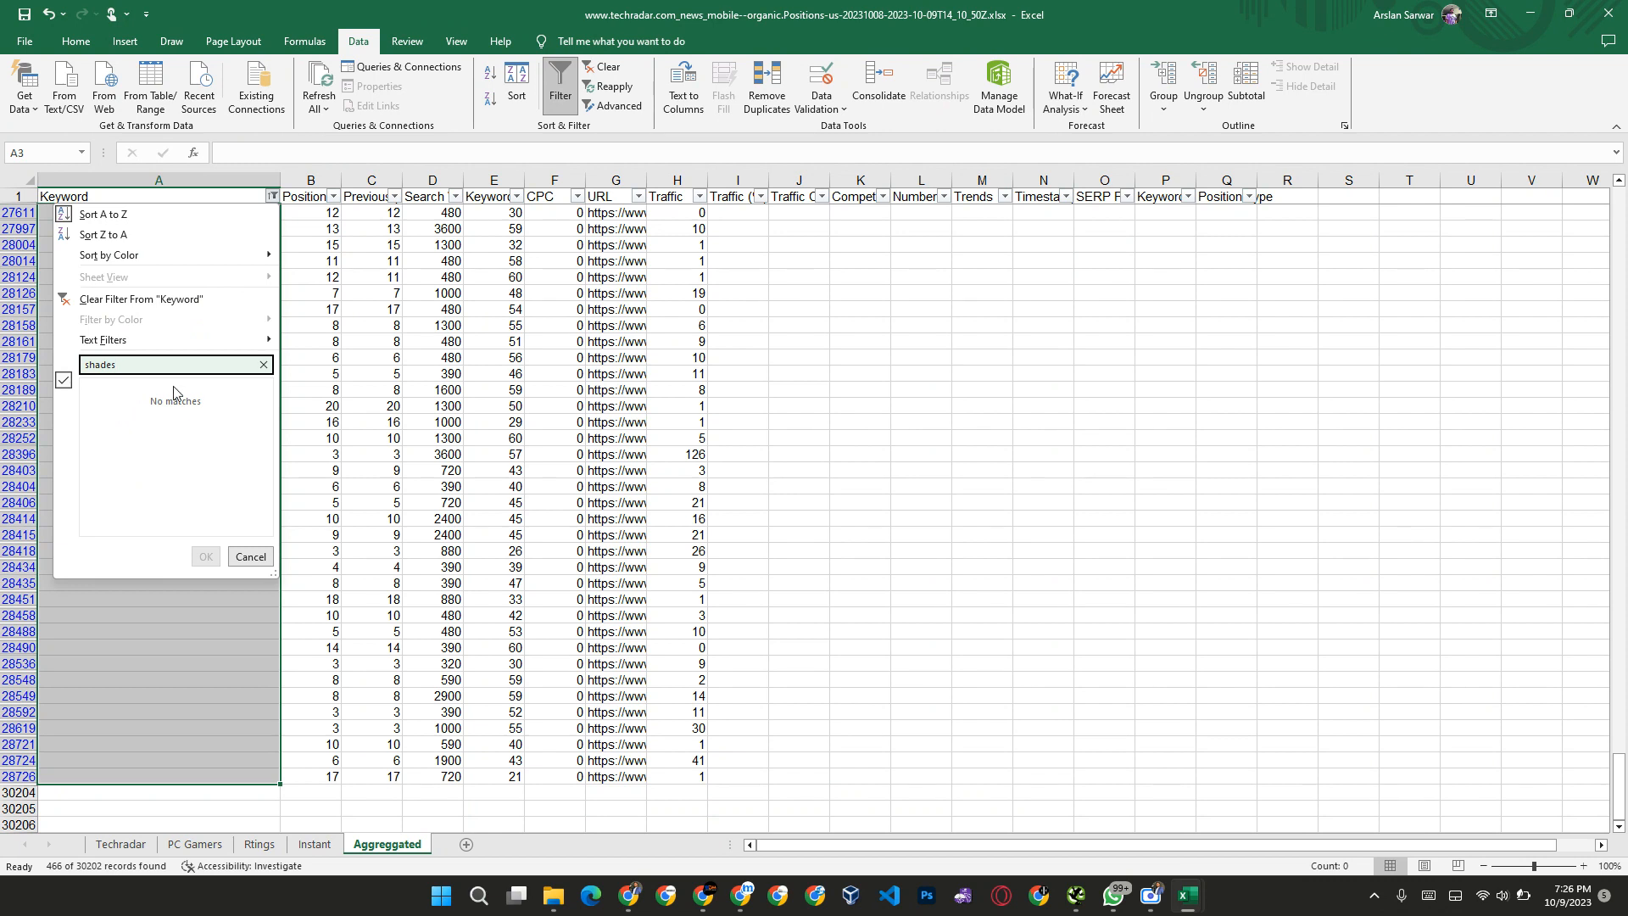
pyautogui.press('BackSpace')
pyautogui.press('BackSpace')
pyautogui.press('BackSpace')
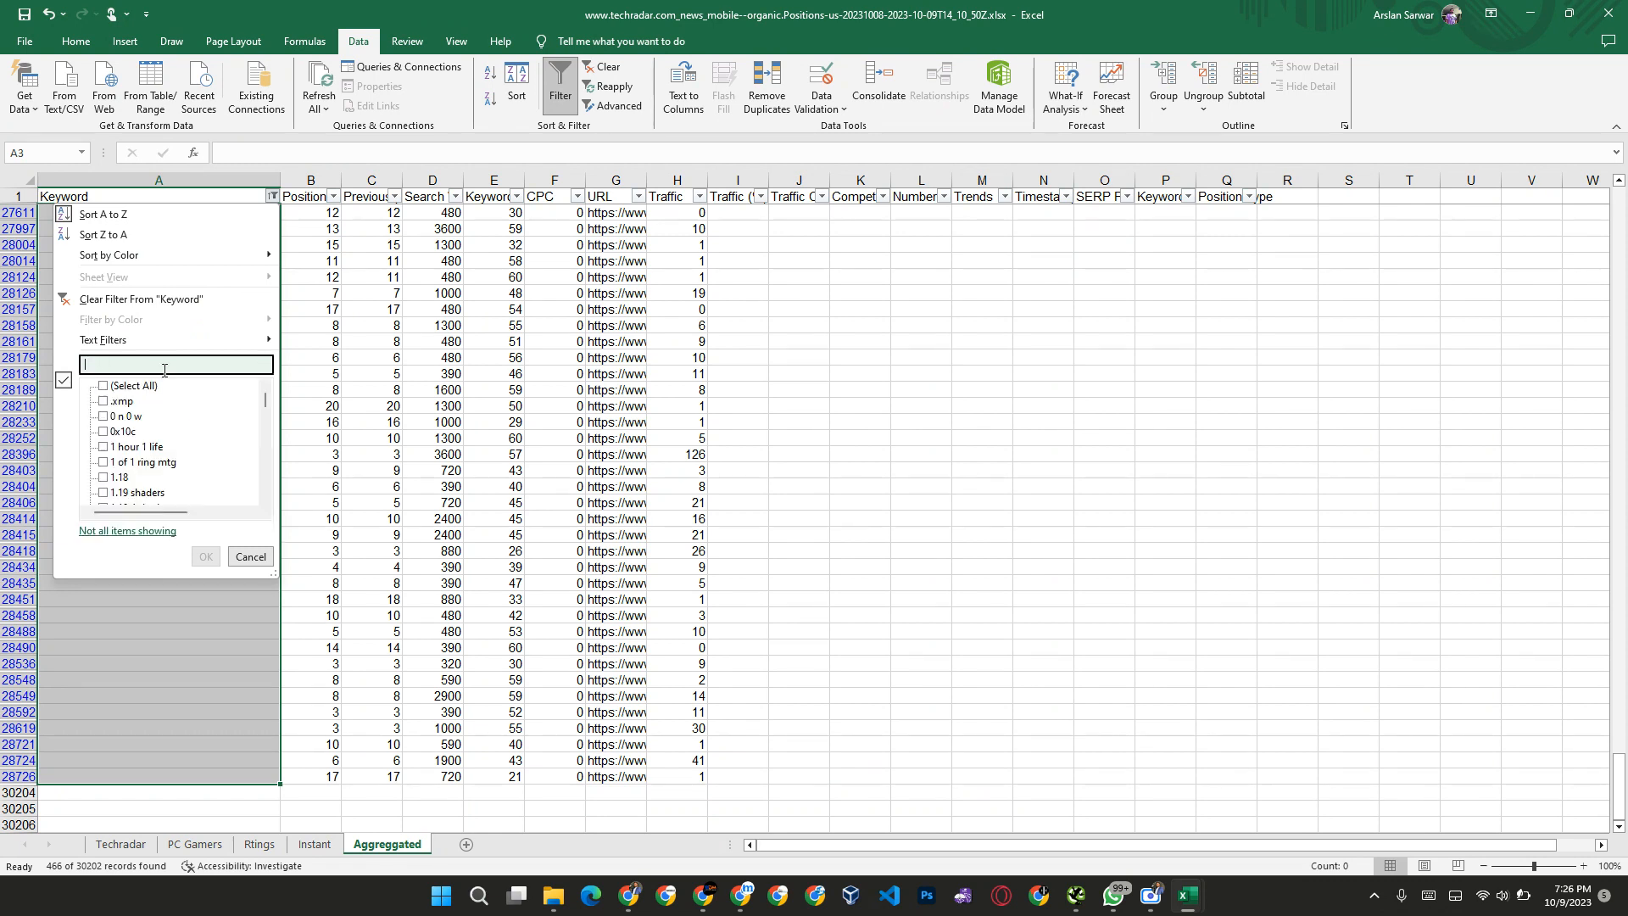
pyautogui.click(103, 387)
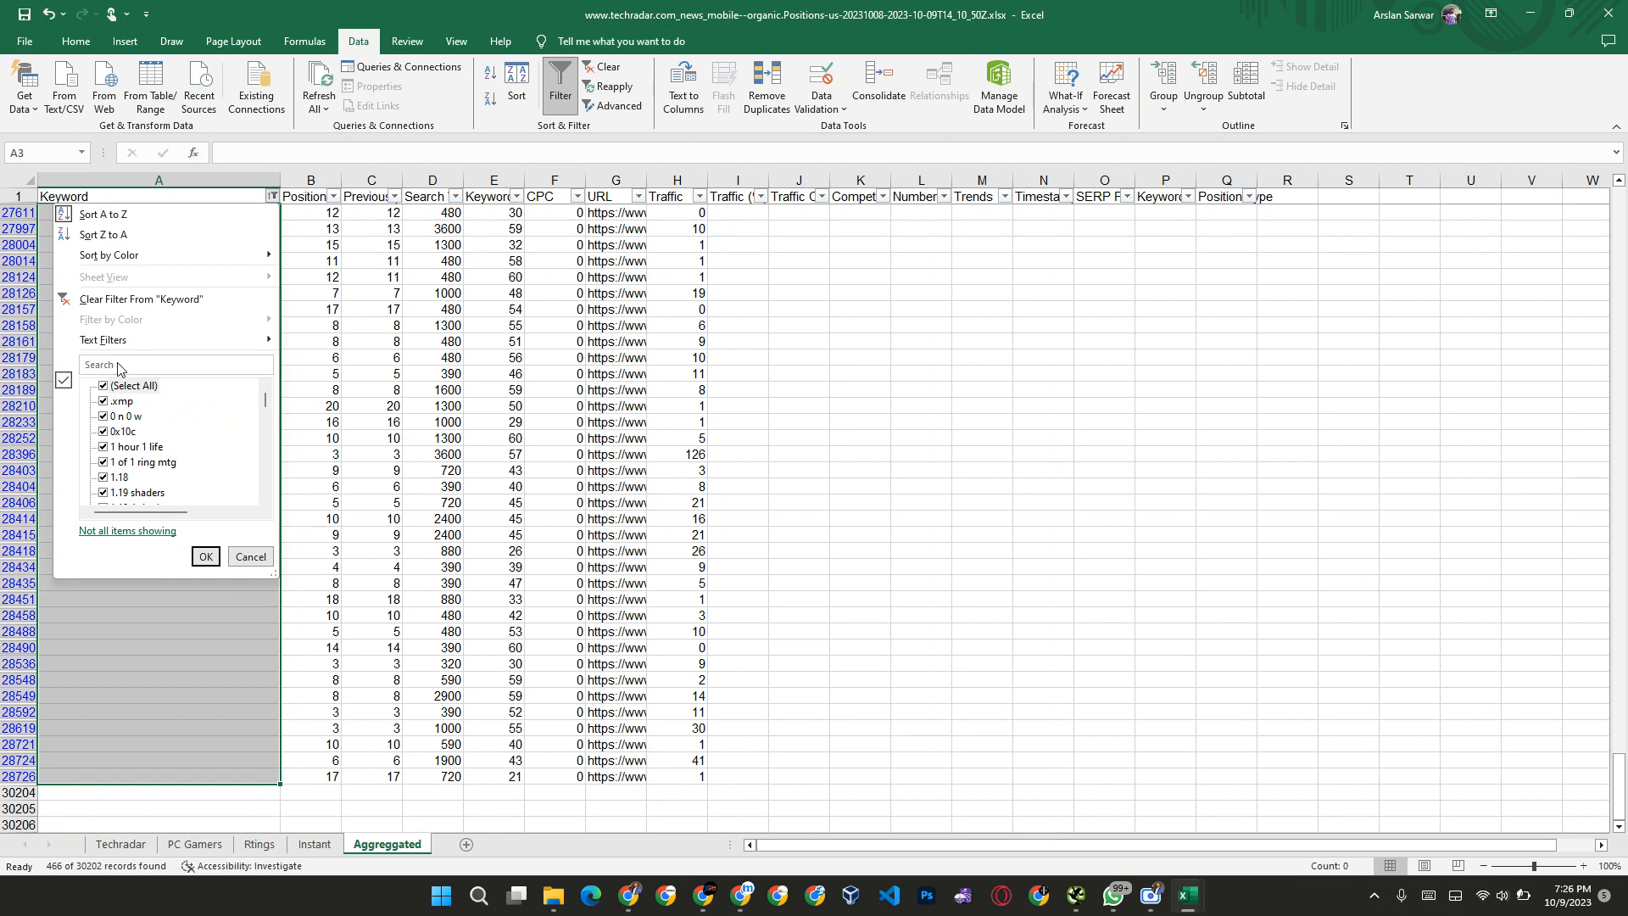
pyautogui.click(121, 365)
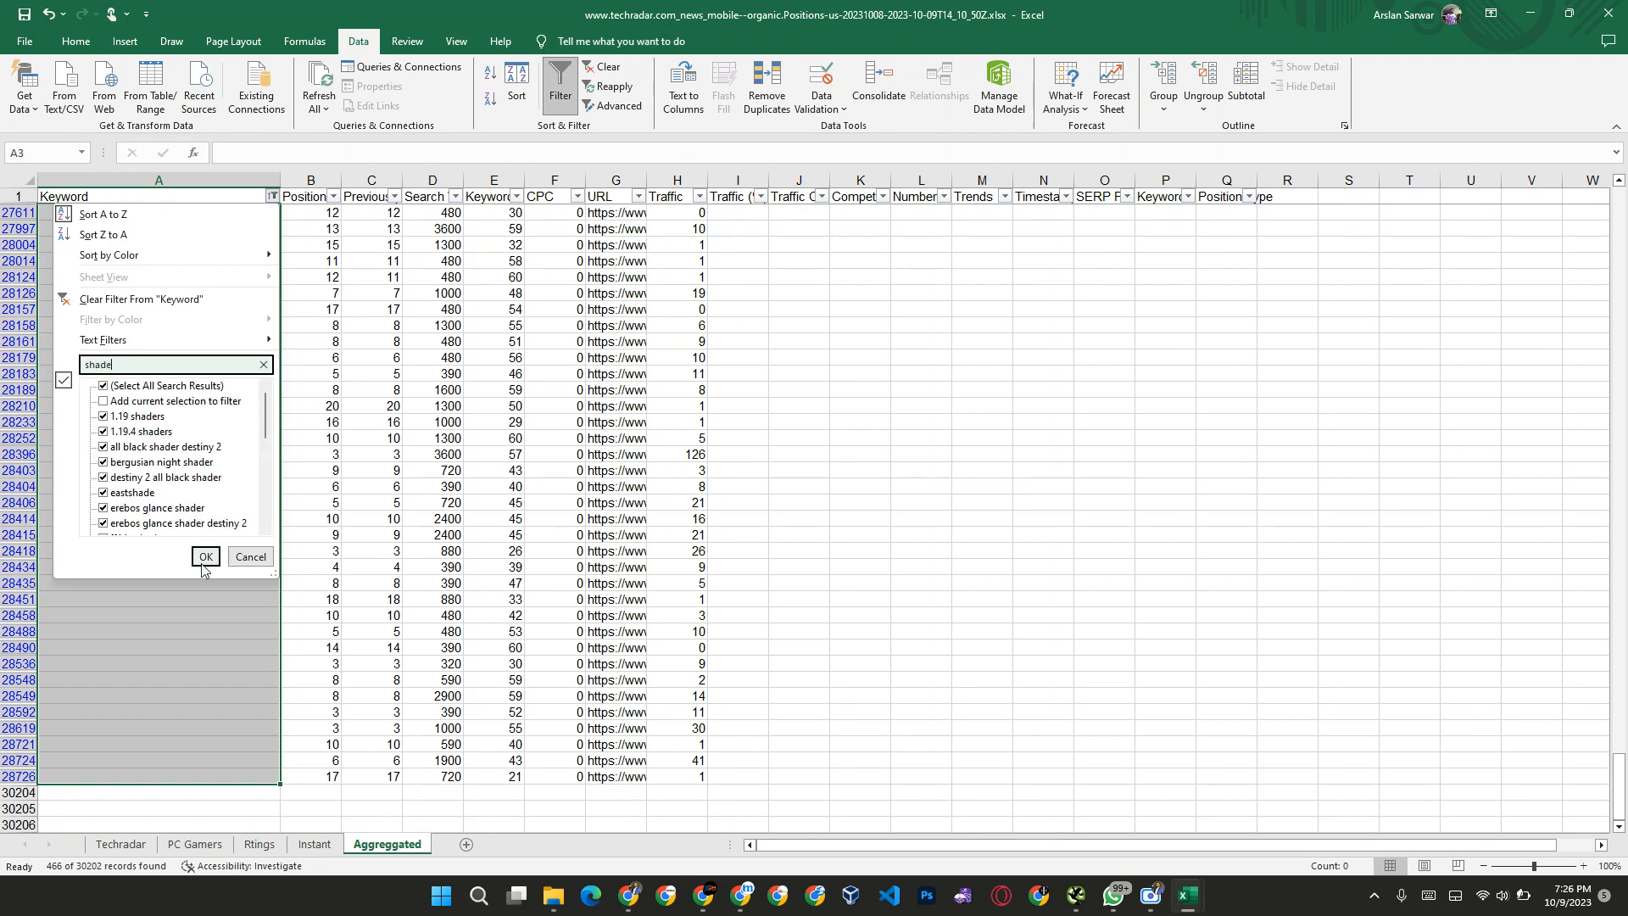
pyautogui.click(207, 559)
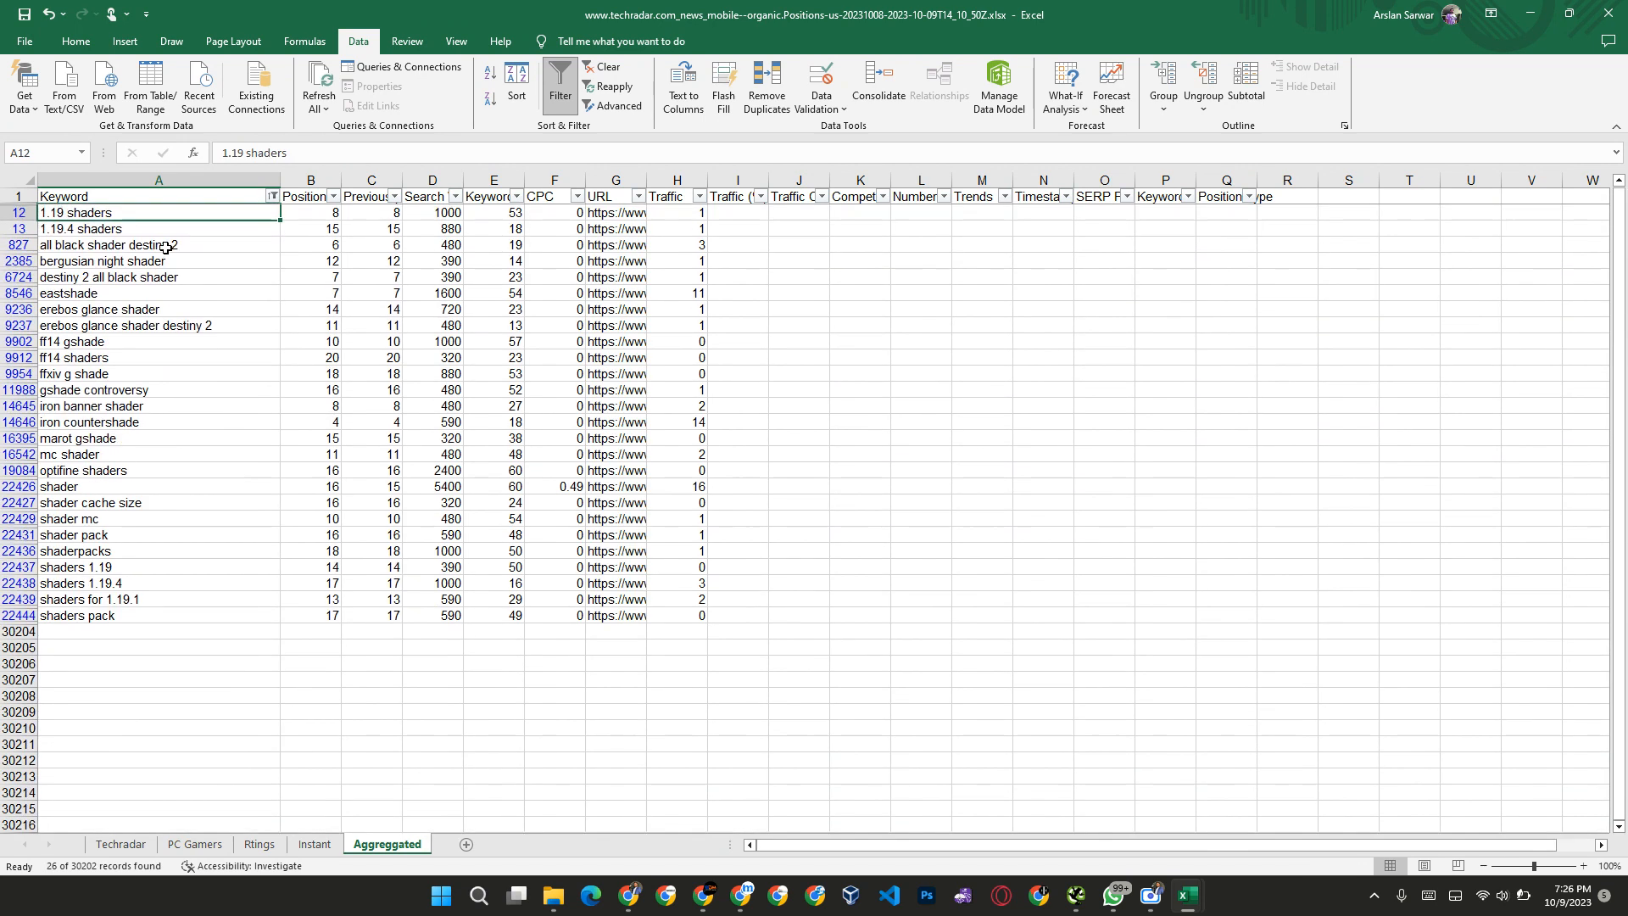
# Step: Clear all filtered shade keywords from A12 down to the end of the Keyword column
pyautogui.hotkey('ctrl', 'shift', 'Down')
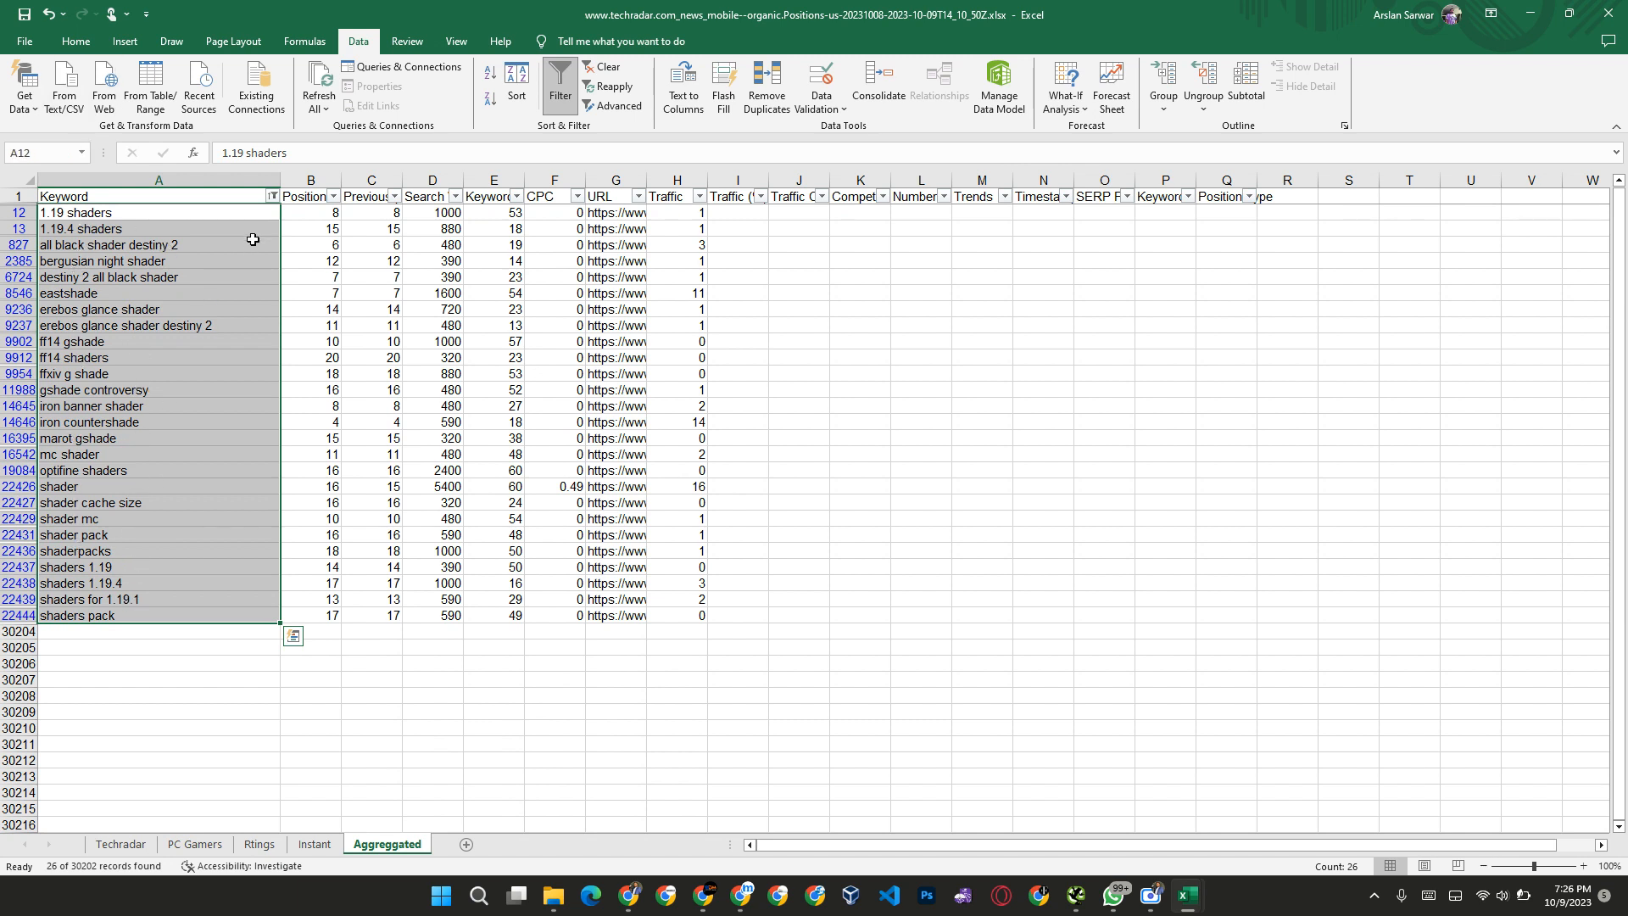
pyautogui.press('Delete')
pyautogui.click(182, 225)
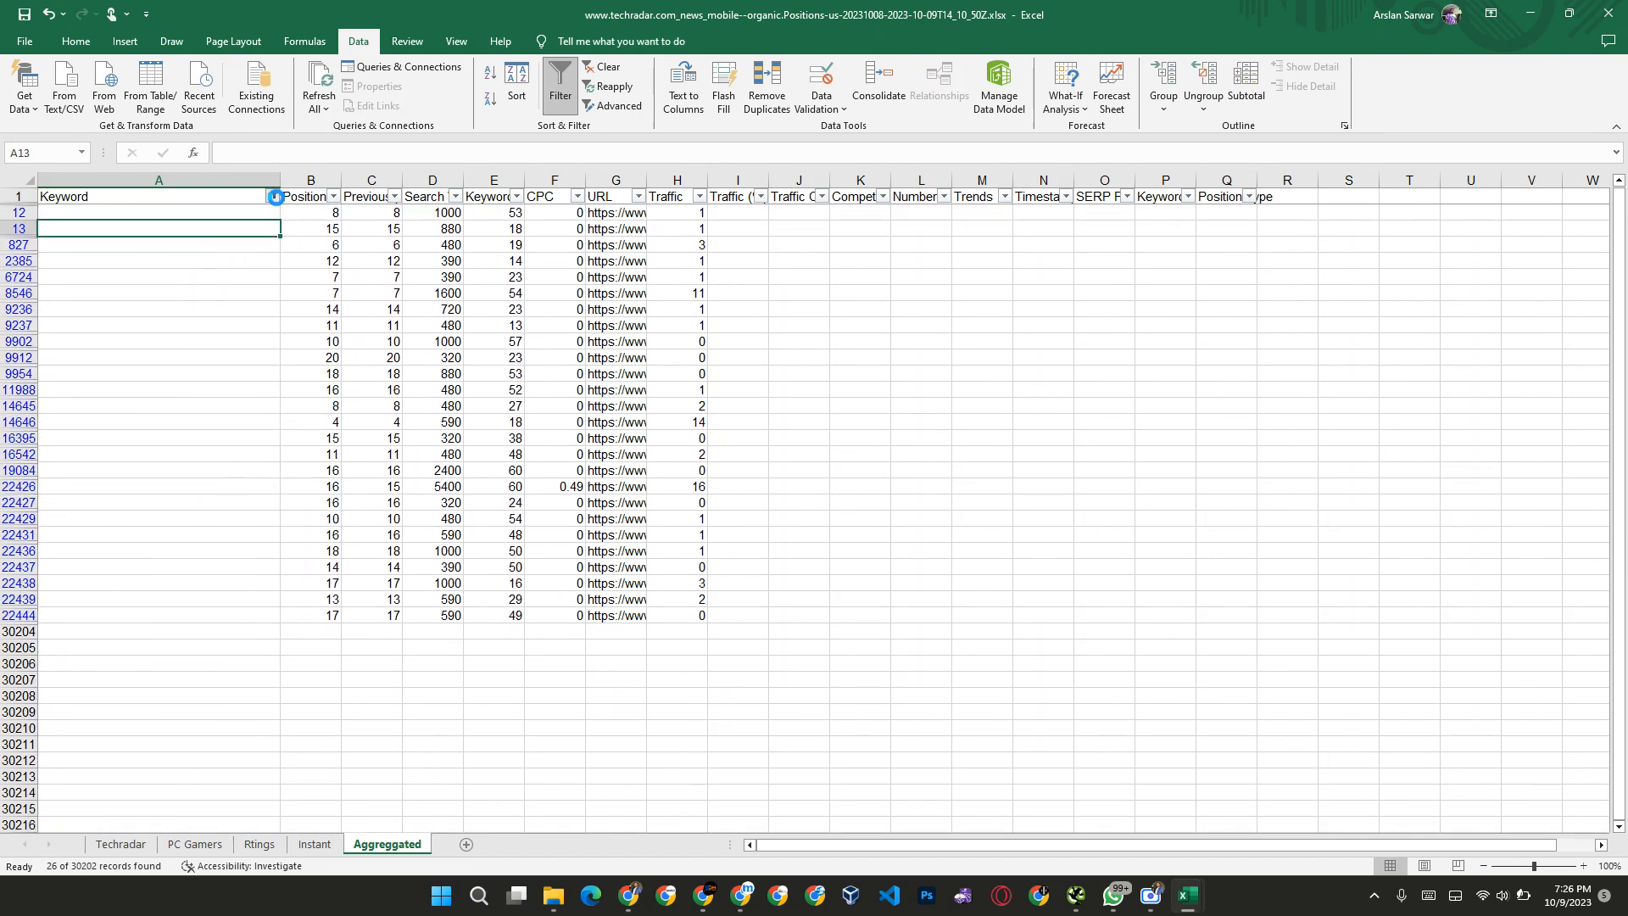
# Step: Show all entries of the Keyword column again and sort it A to Z
pyautogui.click(272, 196)
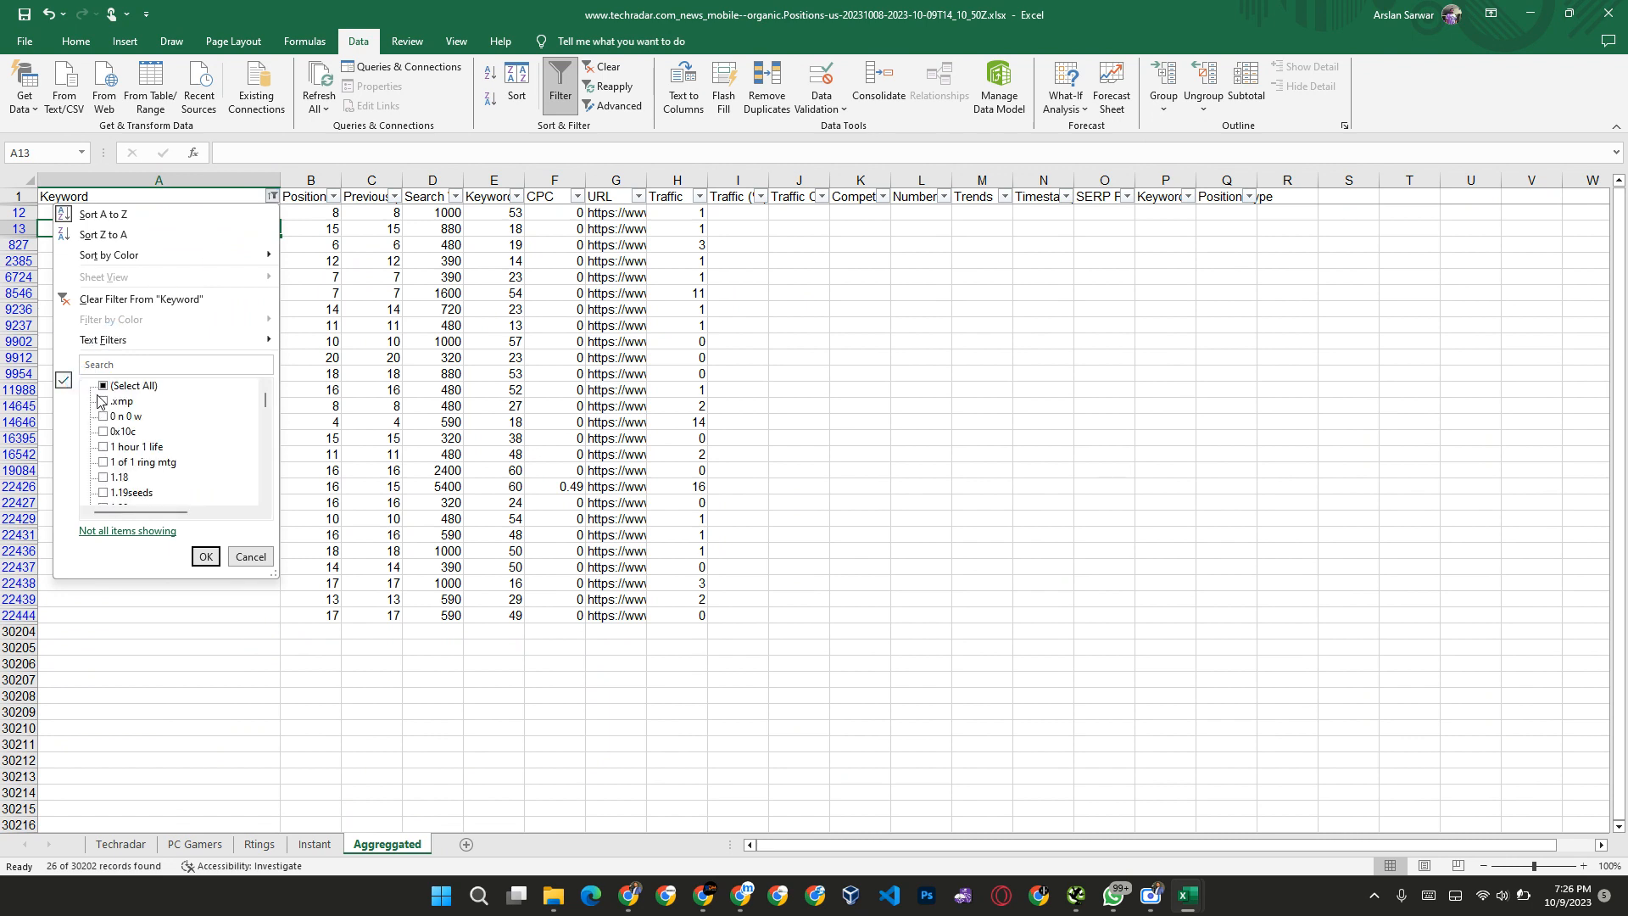
pyautogui.click(102, 386)
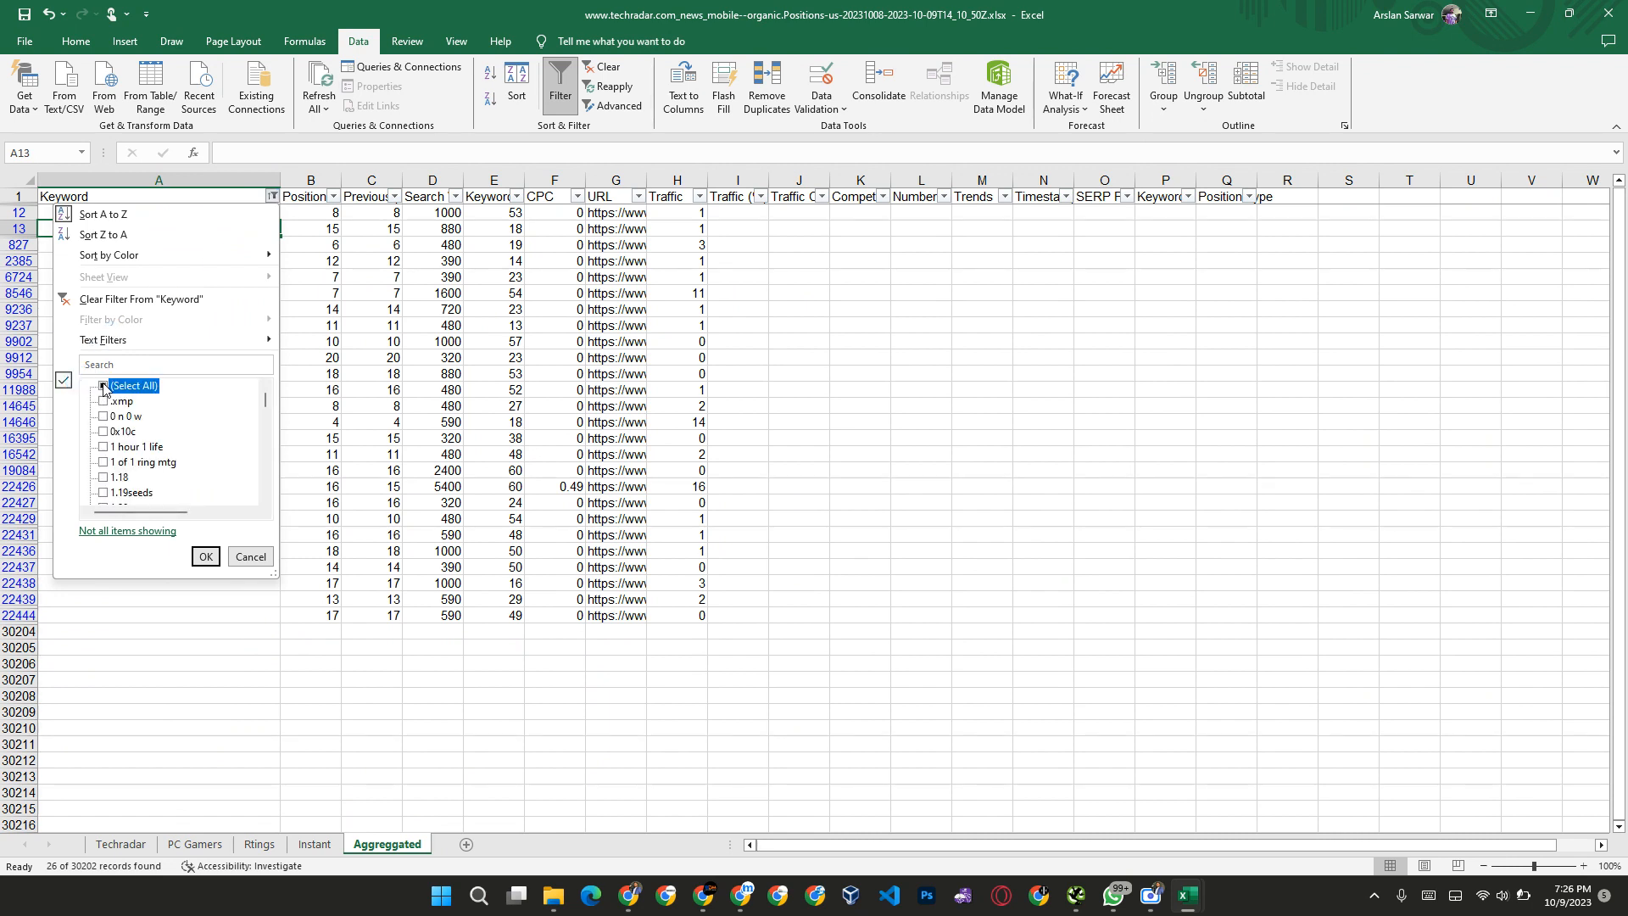
pyautogui.click(206, 556)
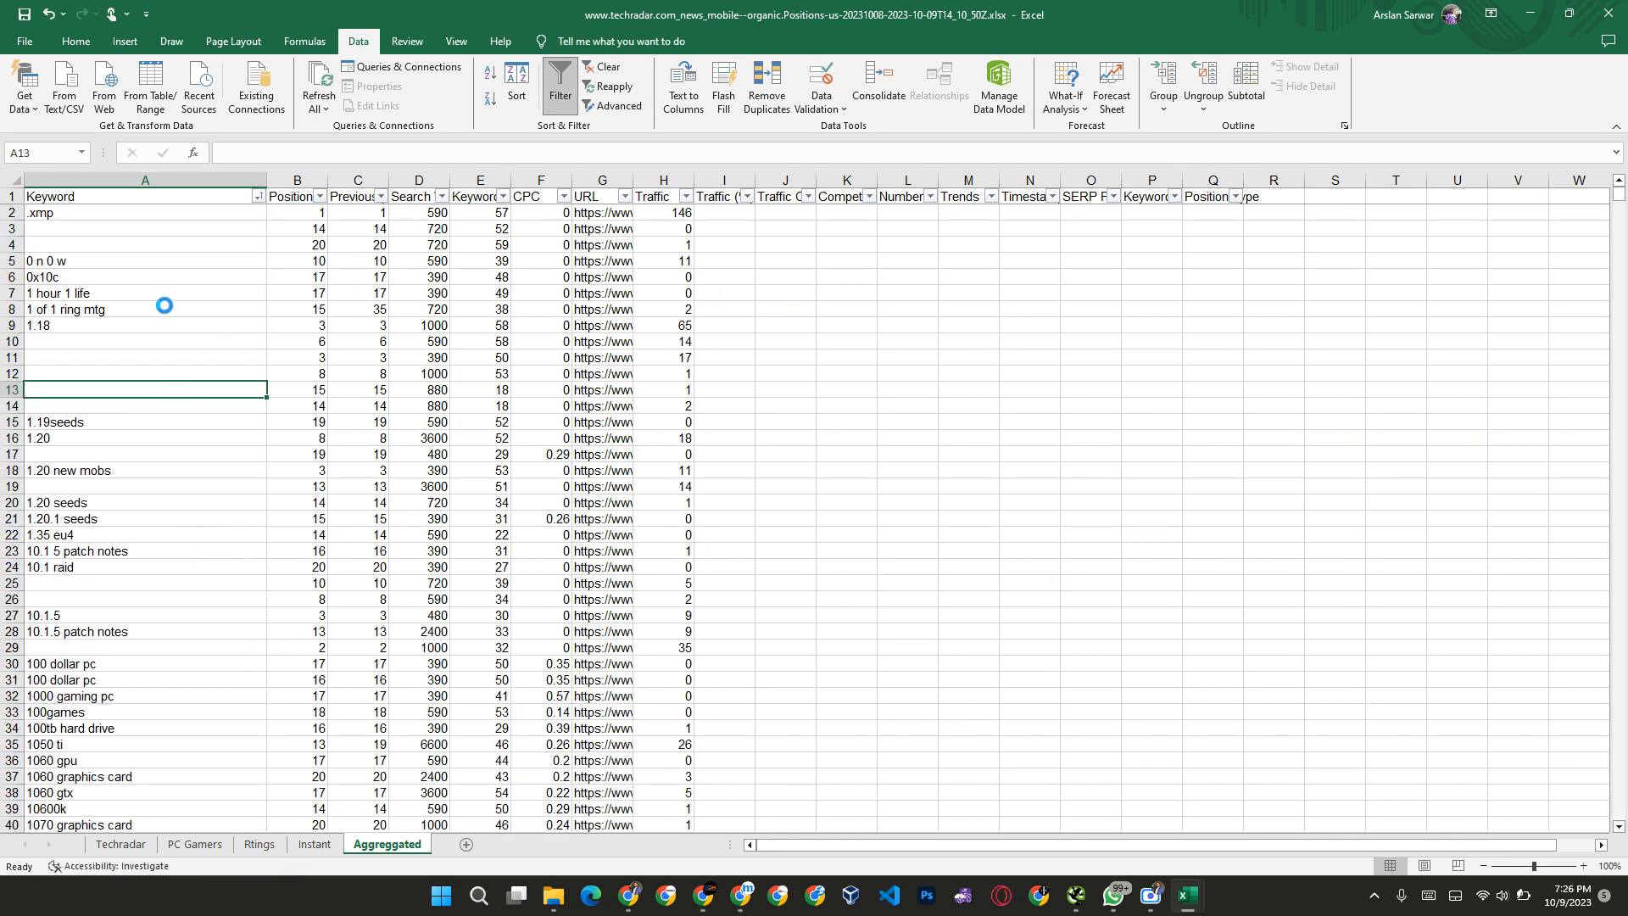
pyautogui.click(260, 198)
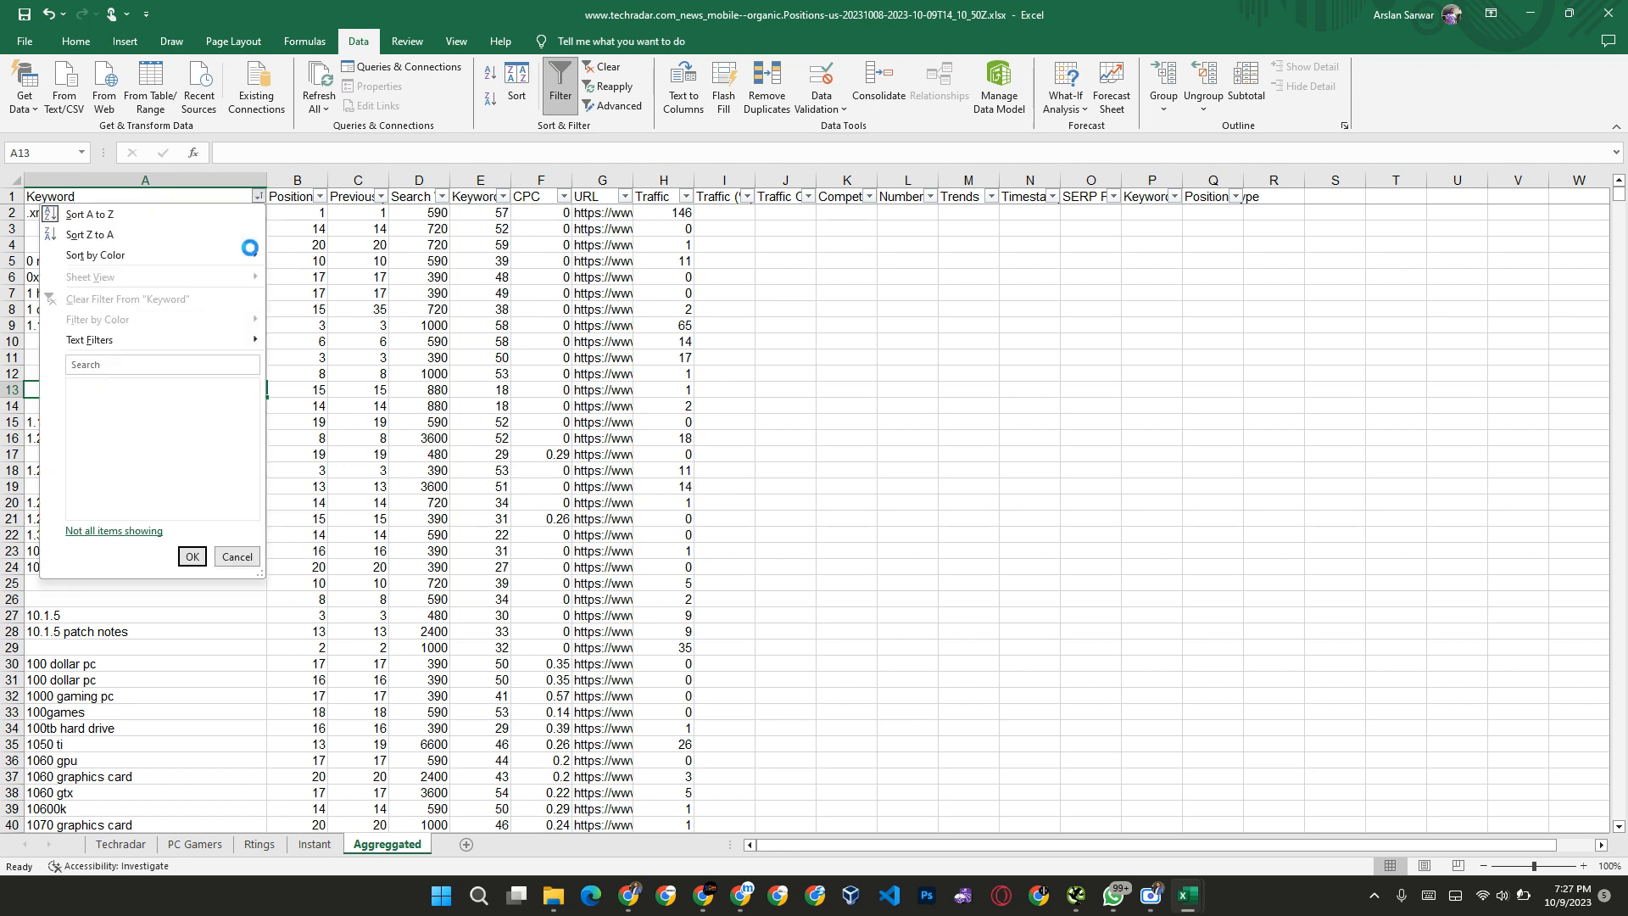
pyautogui.click(89, 214)
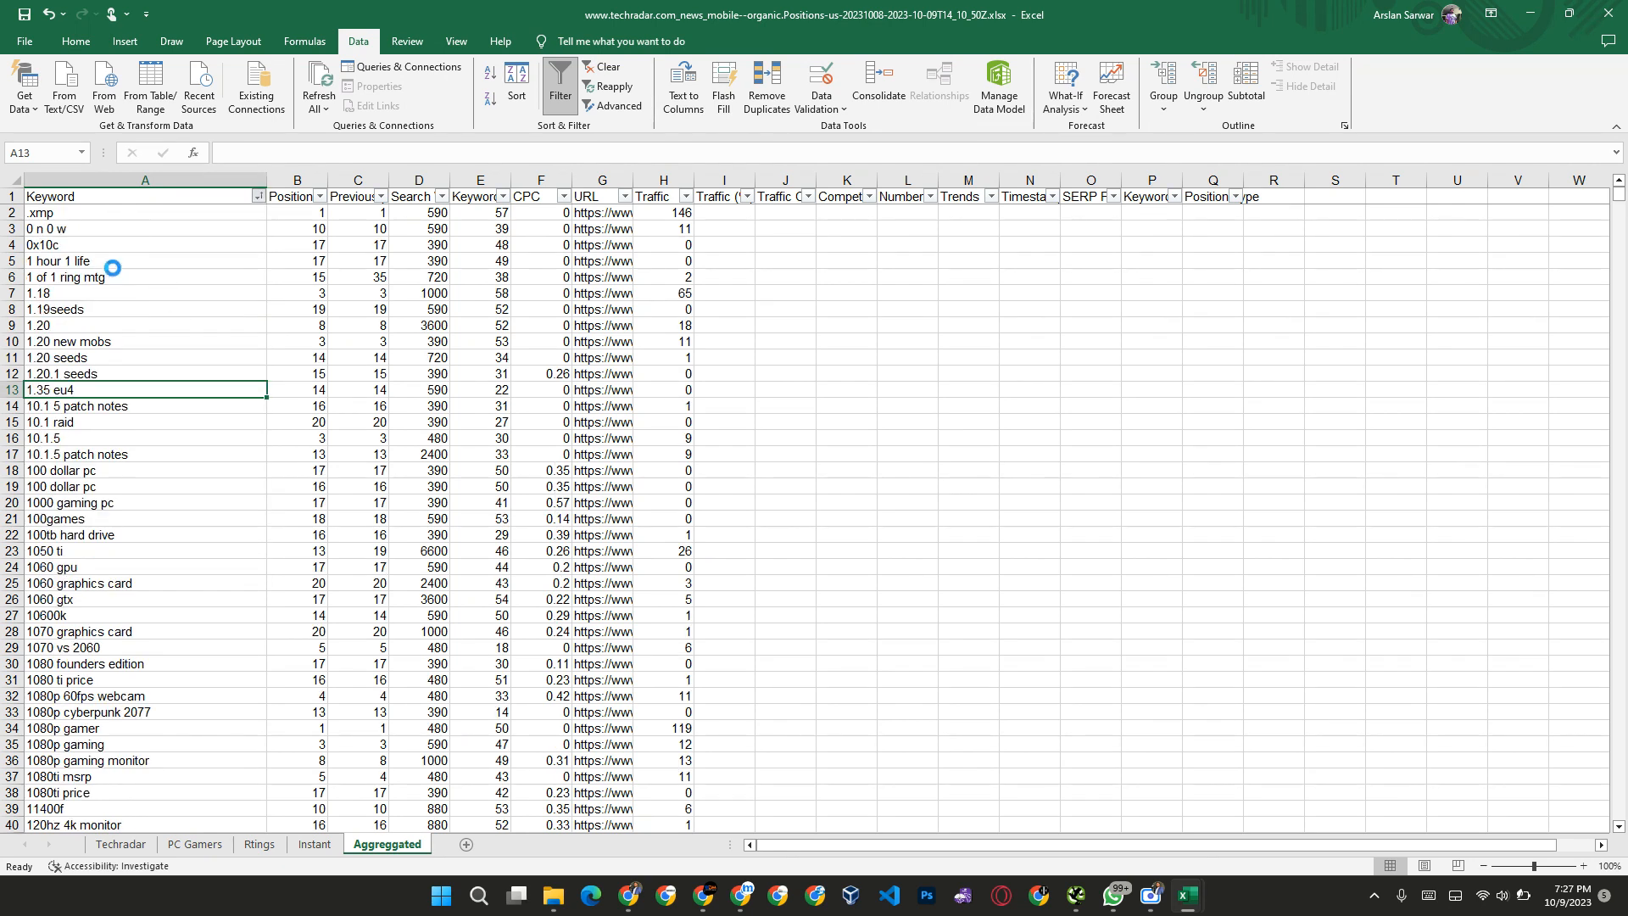
# Step: Clear the irrelevant keywords from "10.1.5 patch notes" in A17 up to ".xmp" in A2
pyautogui.click(113, 267)
pyautogui.press('Down')
pyautogui.press('Down')
pyautogui.press('Down')
pyautogui.press('Down')
pyautogui.press('Down')
pyautogui.press('Down')
pyautogui.press('Down')
pyautogui.press('Down')
pyautogui.press('Down')
pyautogui.press('Down')
pyautogui.press('Down')
pyautogui.press('Down')
pyautogui.press('Down')
pyautogui.press('Down')
pyautogui.press('Down')
pyautogui.press('Down')
pyautogui.press('Down')
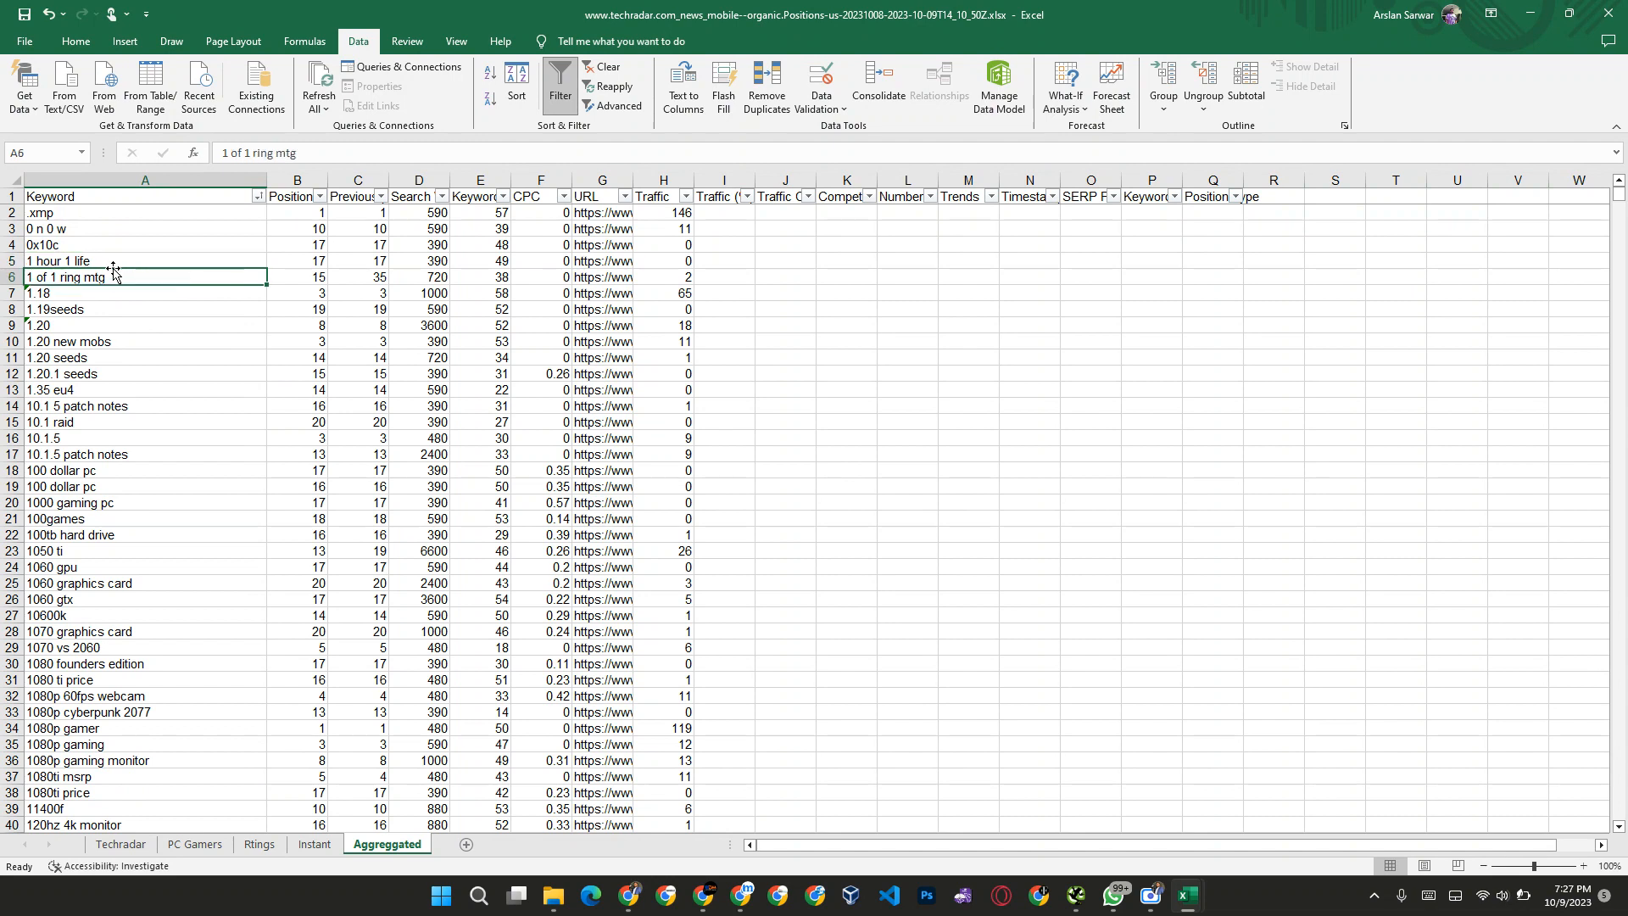
pyautogui.press('Up')
pyautogui.press('Up')
pyautogui.press('Up')
pyautogui.press('Up')
pyautogui.press('Up')
pyautogui.press('Up')
pyautogui.press('Down')
pyautogui.press('Down')
pyautogui.press('Down')
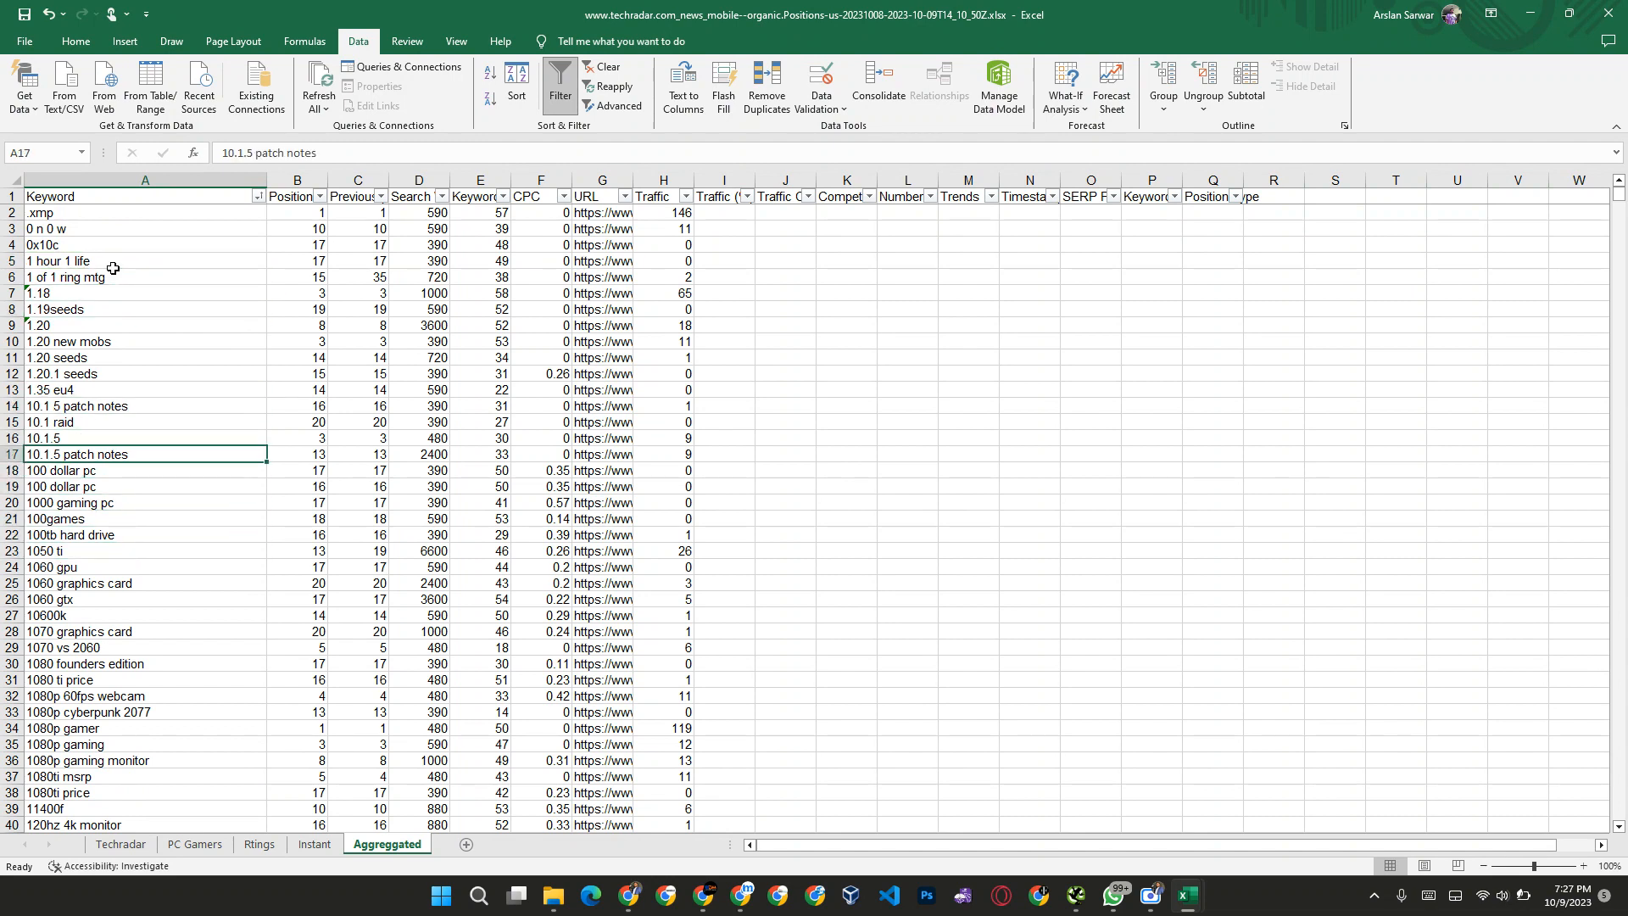
pyautogui.press('Down')
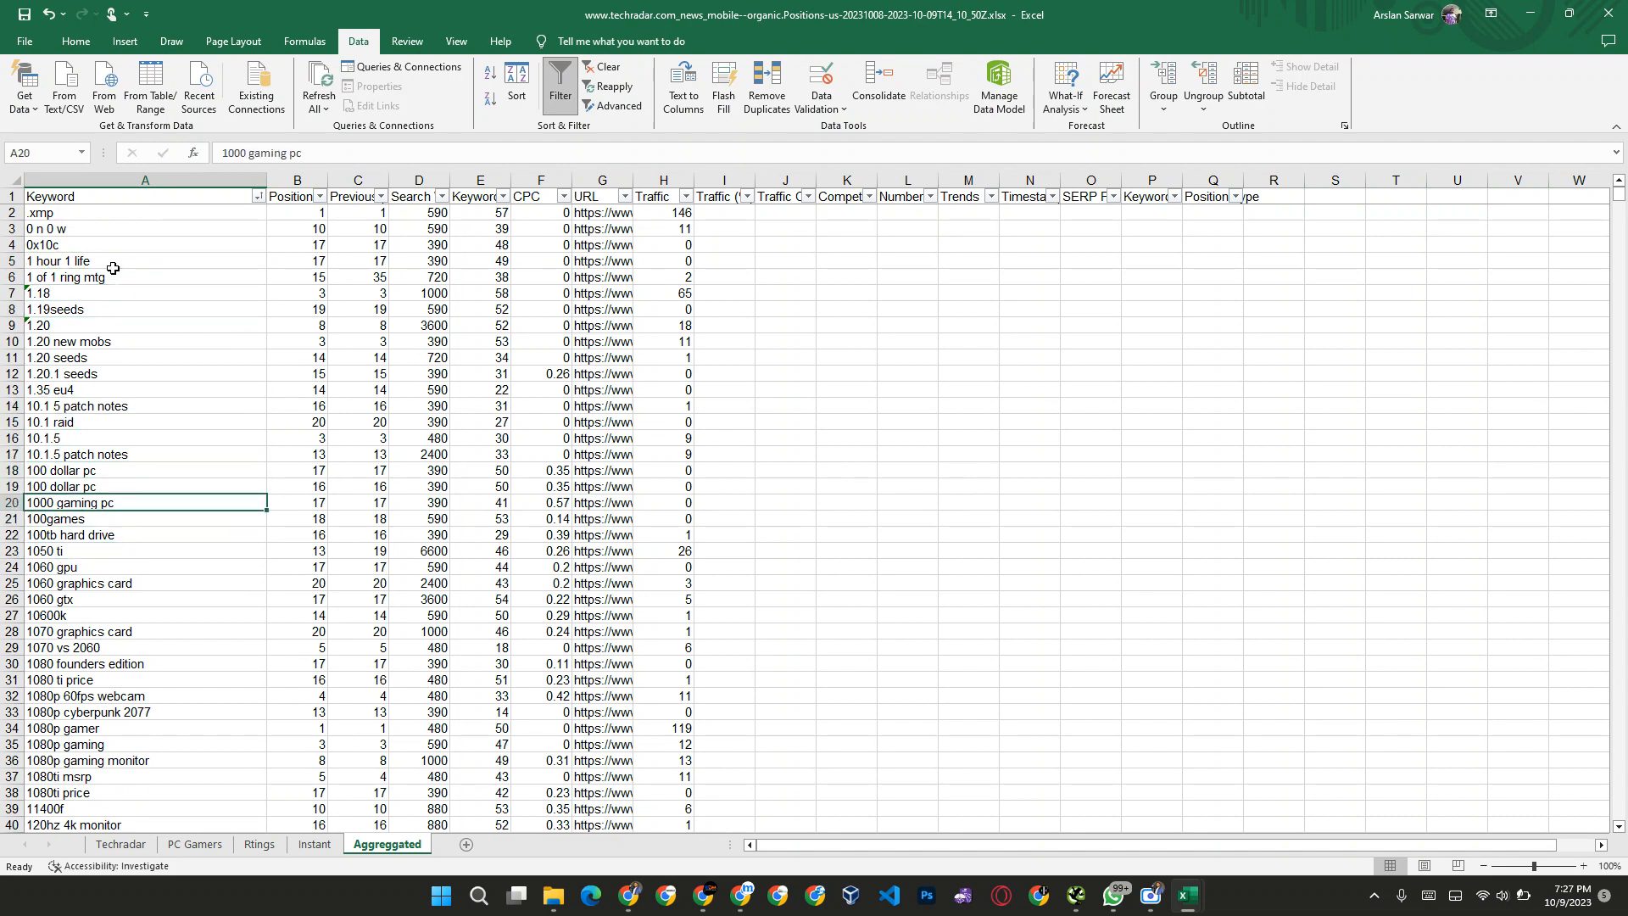
pyautogui.press('Down')
pyautogui.press('Down')
pyautogui.press('Up')
pyautogui.press('Down')
pyautogui.press('Down')
pyautogui.press('Up')
pyautogui.press('Up')
pyautogui.press('Up')
pyautogui.press('Up')
pyautogui.press('Up')
pyautogui.press('Up')
pyautogui.press('Up')
pyautogui.press('Down')
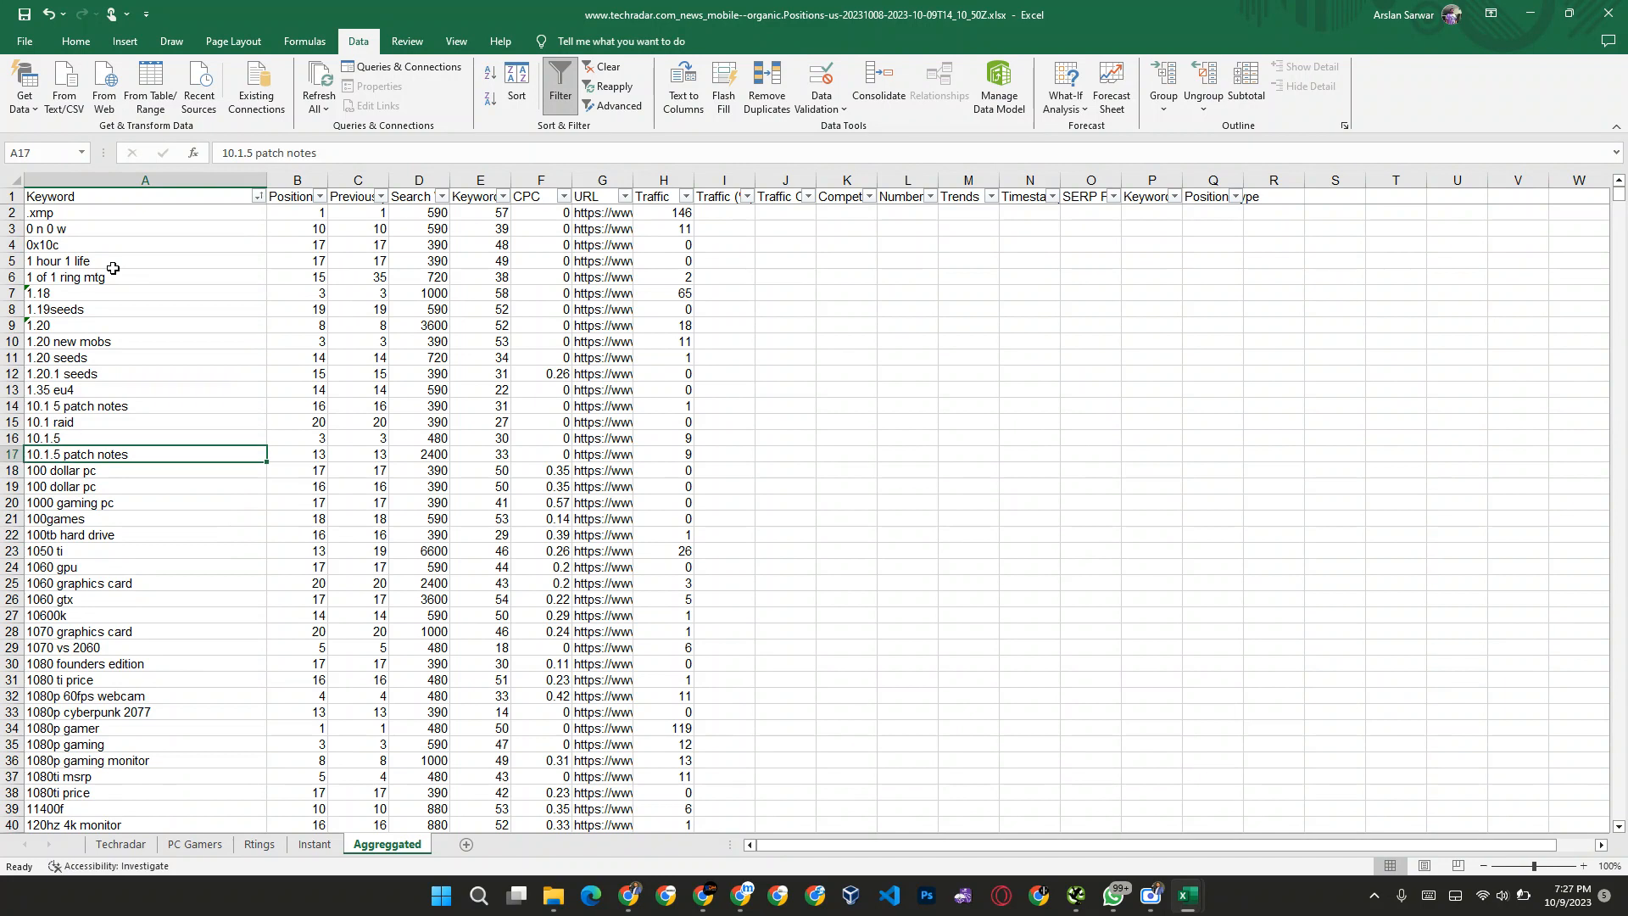
pyautogui.hotkey('shift', 'Up')
pyautogui.hotkey('shift', 'Up')
pyautogui.hotkey('shift', 'Up')
pyautogui.hotkey('shift', 'Up')
pyautogui.hotkey('shift', 'Up')
pyautogui.hotkey('shift', 'Up')
pyautogui.hotkey('shift', 'Up')
pyautogui.hotkey('shift', 'Up')
pyautogui.hotkey('shift', 'Up')
pyautogui.hotkey('shift', 'Up')
pyautogui.hotkey('shift', 'Up')
pyautogui.hotkey('shift', 'Up')
pyautogui.hotkey('shift', 'Up')
pyautogui.hotkey('shift', 'Up')
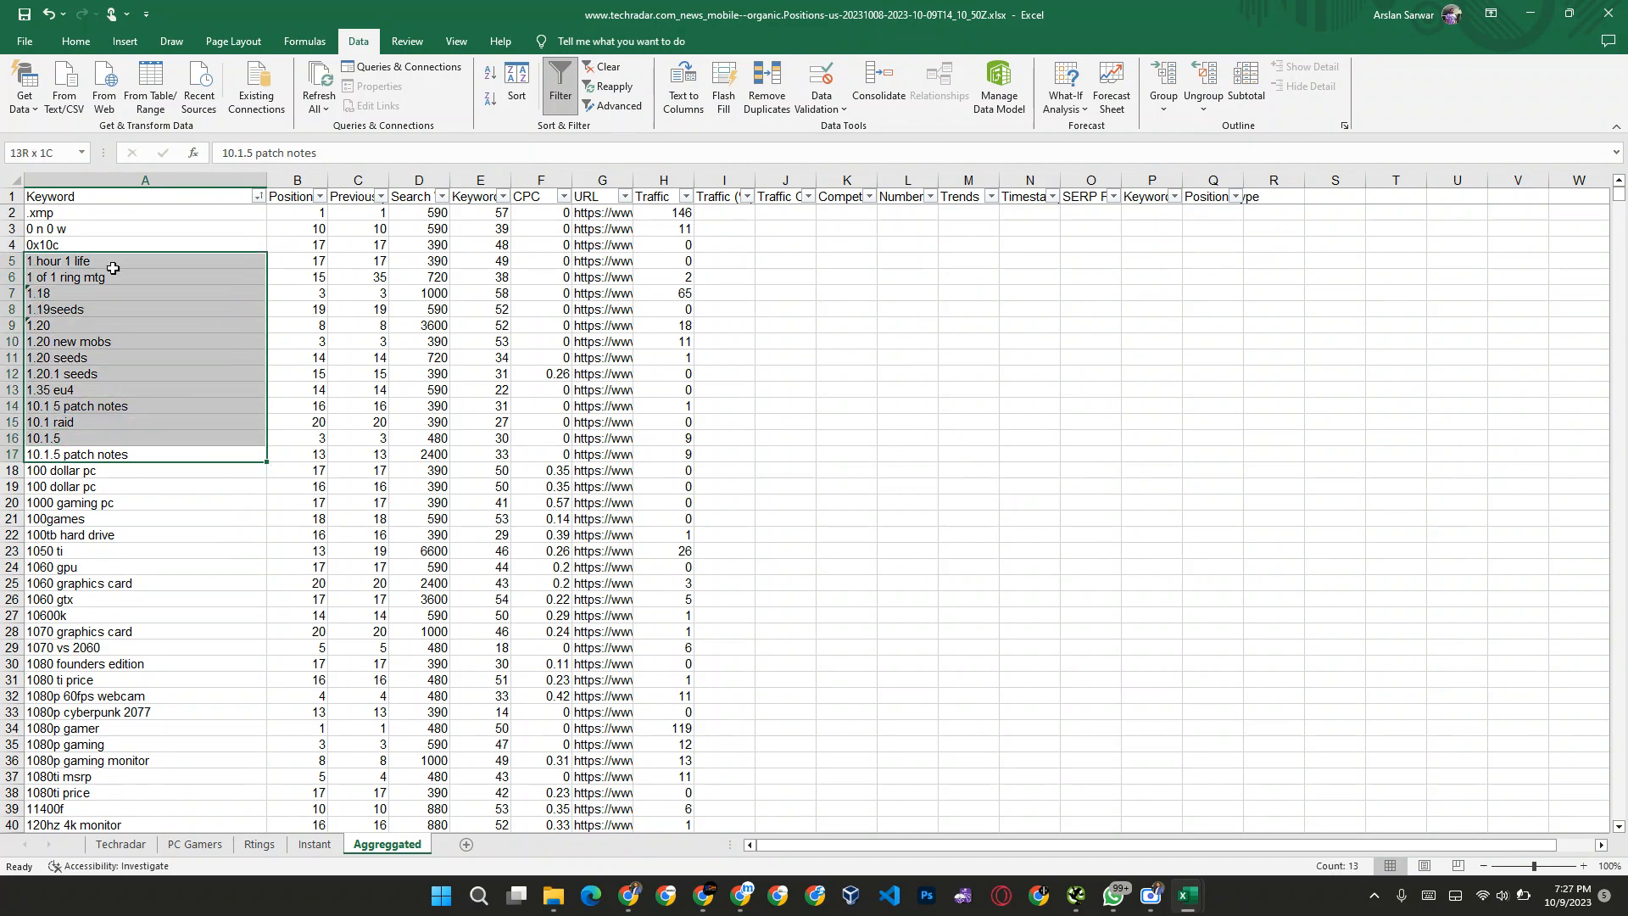
pyautogui.hotkey('shift', 'Up')
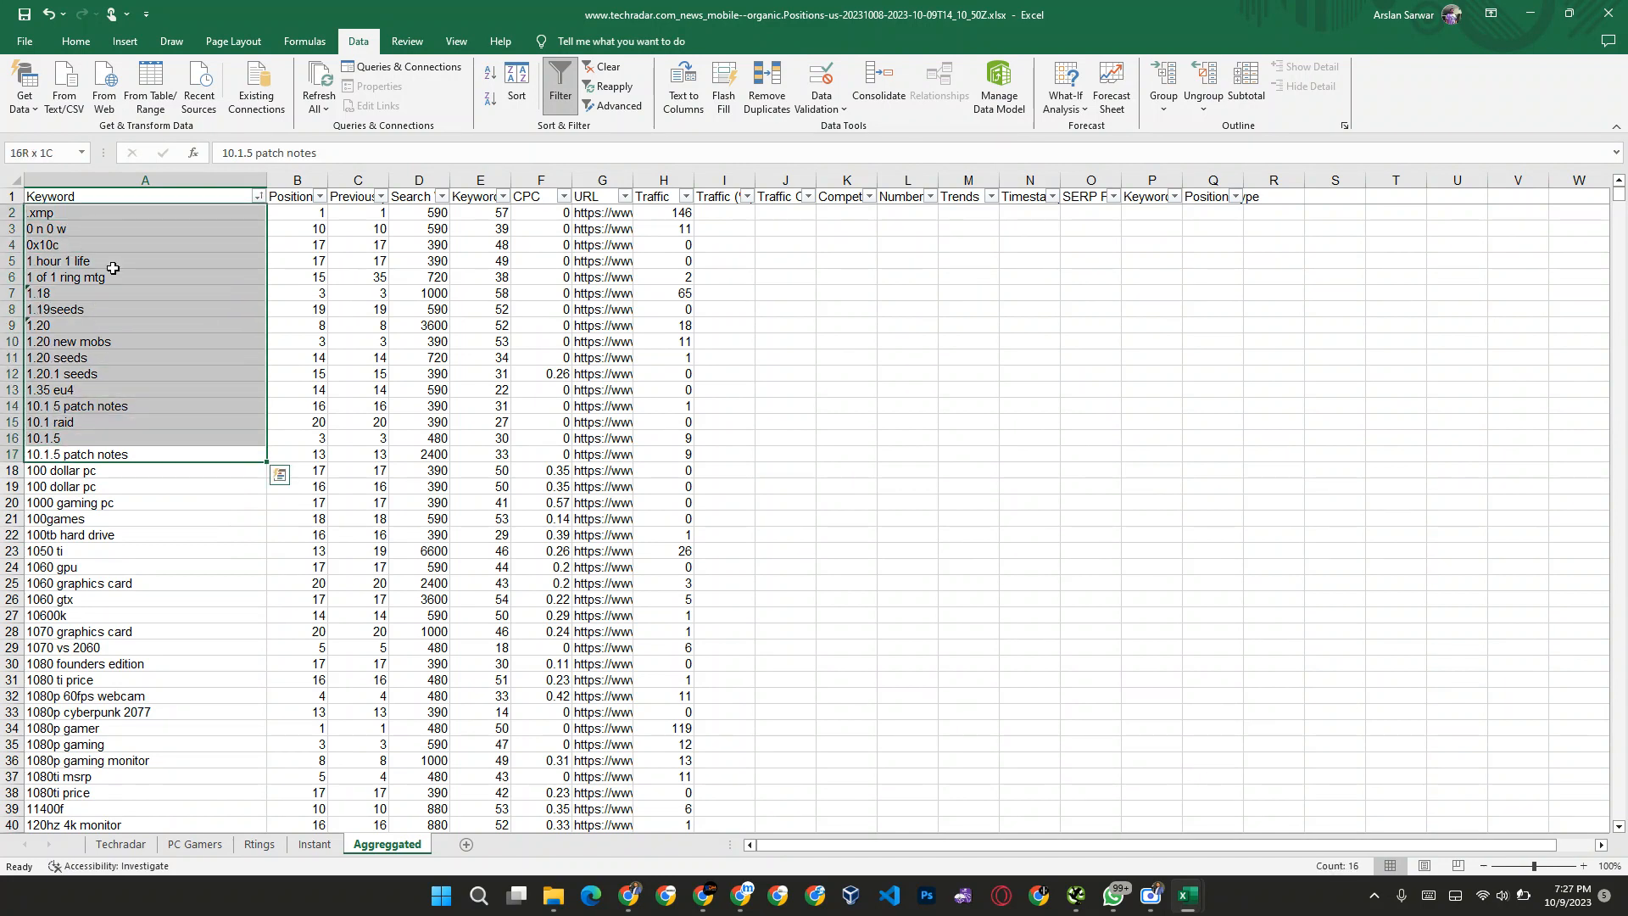
pyautogui.press('Delete')
# Step: Review the keywords from "100 dollar pc" down through the 3060 ti entries for irrelevant topics
pyautogui.press('Down')
pyautogui.press('Down')
pyautogui.press('Down')
pyautogui.press('Down')
pyautogui.press('Down')
pyautogui.press('Down')
pyautogui.press('Down')
pyautogui.press('Down')
pyautogui.press('Down')
pyautogui.press('Down')
pyautogui.press('Down')
pyautogui.press('Down')
pyautogui.press('Down')
pyautogui.press('Down')
pyautogui.press('Down')
pyautogui.press('Down')
pyautogui.press('Down')
pyautogui.press('Down')
pyautogui.press('Down')
pyautogui.press('Down')
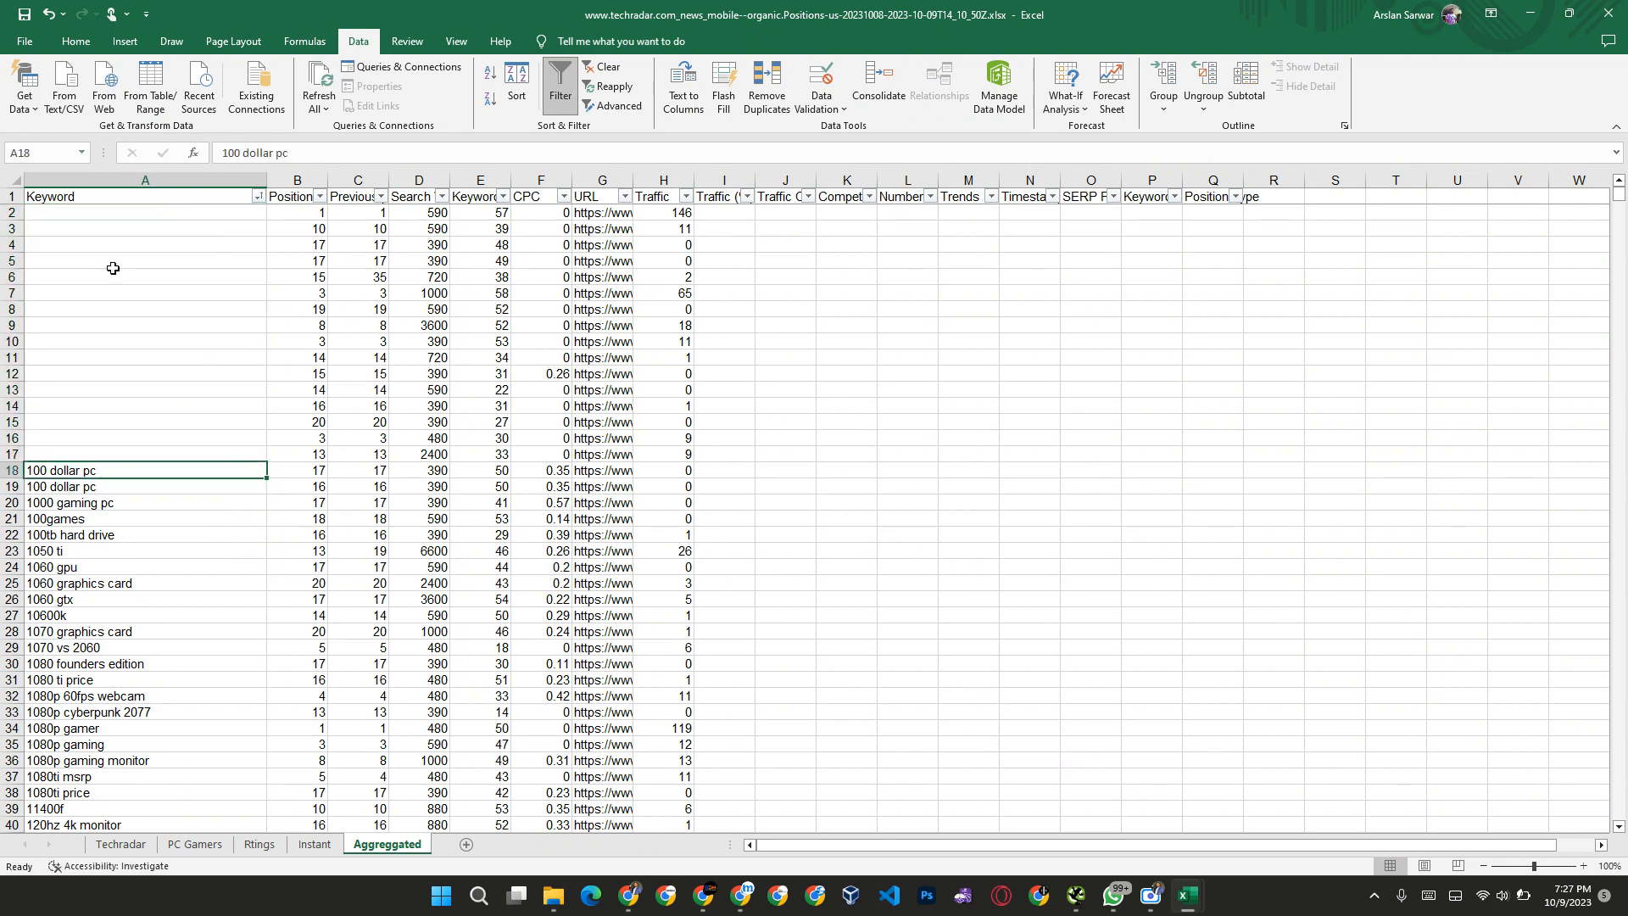
pyautogui.press('Down')
pyautogui.press('Down')
pyautogui.press('Down')
pyautogui.press('Down')
pyautogui.press('Down')
pyautogui.press('Down')
pyautogui.press('Down')
pyautogui.press('Down')
pyautogui.press('Down')
pyautogui.press('Down')
pyautogui.press('Down')
pyautogui.press('Down')
pyautogui.press('Down')
pyautogui.press('Down')
pyautogui.press('Down')
pyautogui.press('Down')
pyautogui.press('Down')
pyautogui.press('Down')
pyautogui.press('Down')
pyautogui.press('Down')
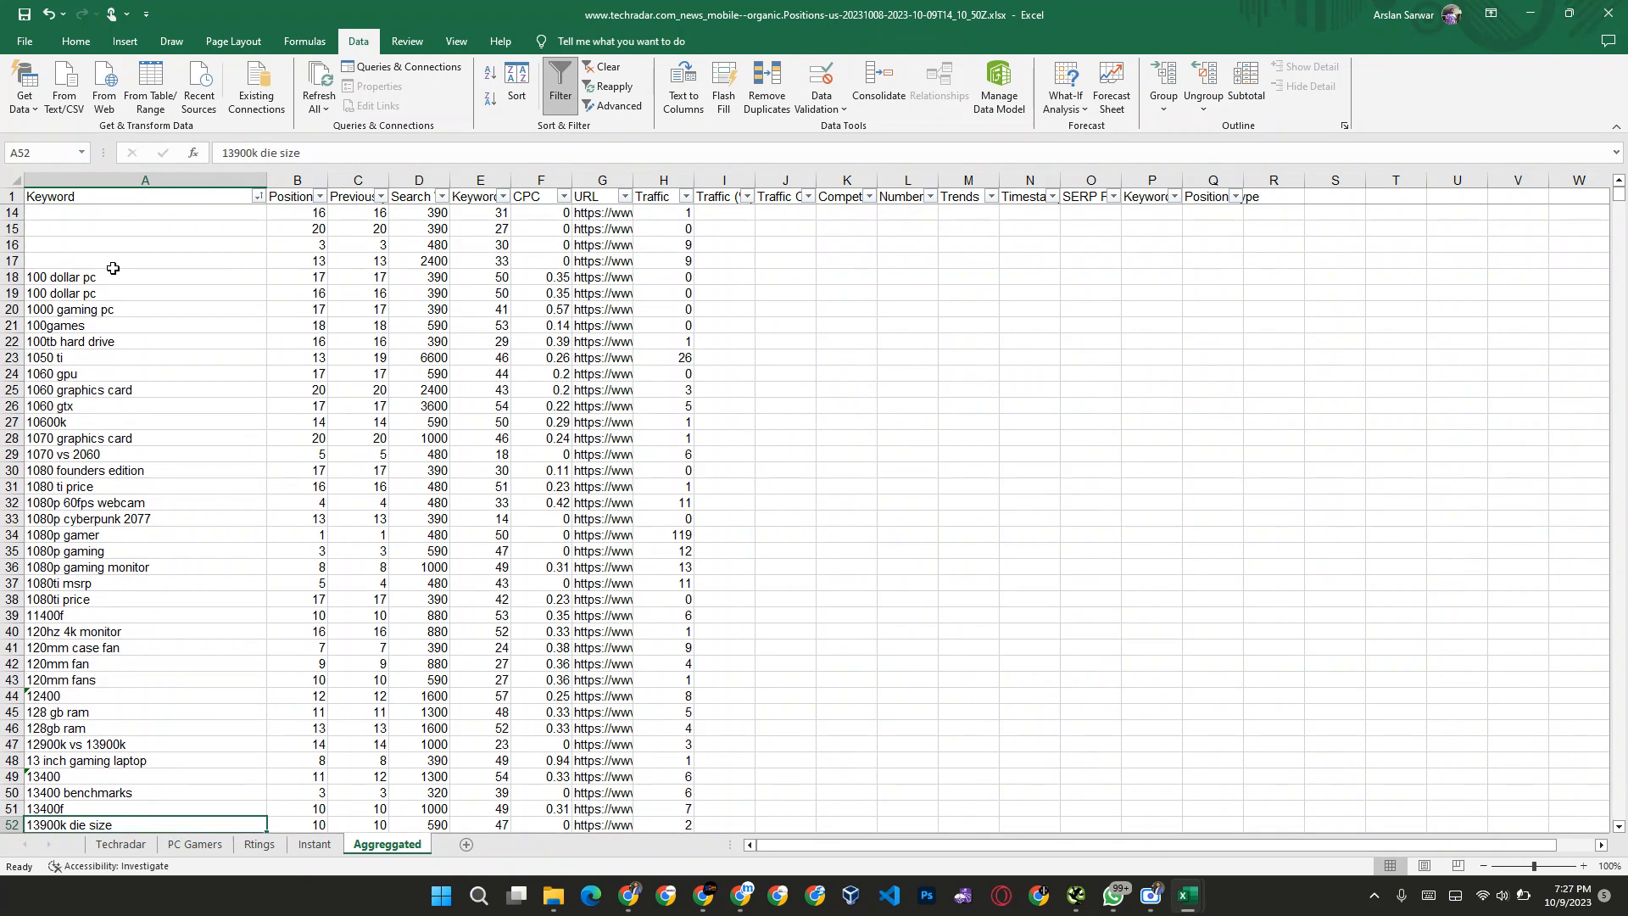
pyautogui.press('Down')
pyautogui.press('Down')
pyautogui.press('Down')
pyautogui.press('Down')
pyautogui.press('Down')
pyautogui.press('Down')
pyautogui.press('Down')
pyautogui.press('Down')
pyautogui.press('Down')
pyautogui.press('Down')
pyautogui.press('Down')
pyautogui.press('Down')
pyautogui.press('Down')
pyautogui.press('Down')
pyautogui.press('Down')
pyautogui.press('Down')
pyautogui.press('Down')
pyautogui.press('Down')
pyautogui.press('Down')
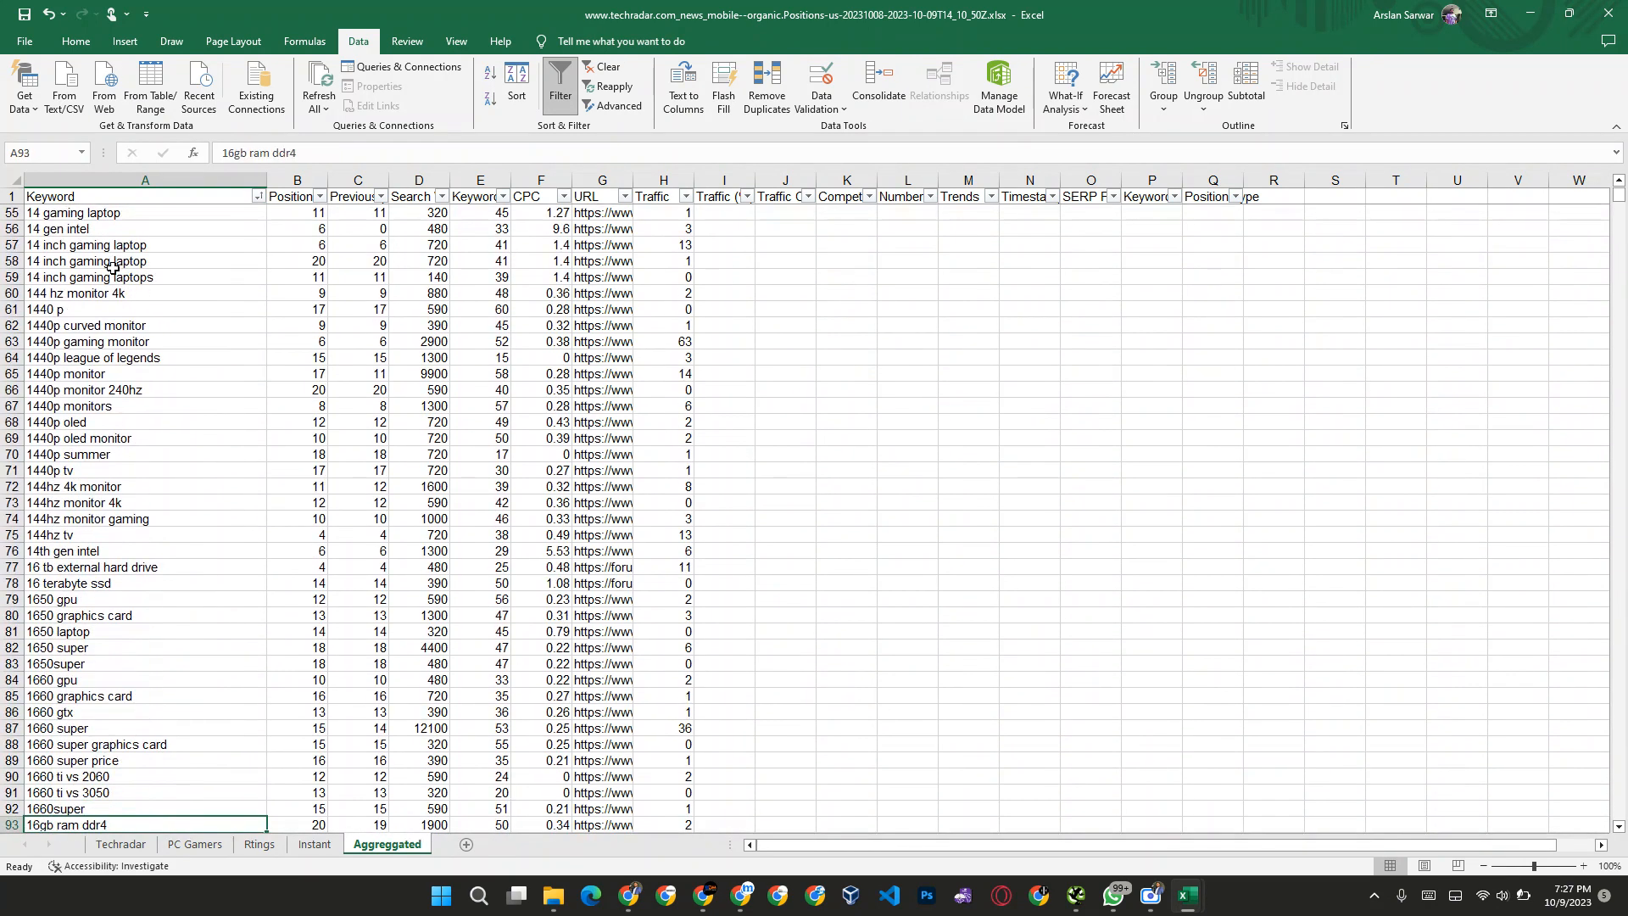
pyautogui.press('Up')
pyautogui.press('Up')
pyautogui.press('Up')
pyautogui.press('Up')
pyautogui.press('Up')
pyautogui.press('Up')
pyautogui.press('Up')
pyautogui.press('Up')
pyautogui.press('Up')
pyautogui.press('Up')
pyautogui.press('Up')
pyautogui.press('Up')
pyautogui.press('Up')
pyautogui.press('Up')
pyautogui.press('Up')
pyautogui.press('Up')
pyautogui.press('Up')
pyautogui.press('Up')
pyautogui.press('Up')
pyautogui.press('Up')
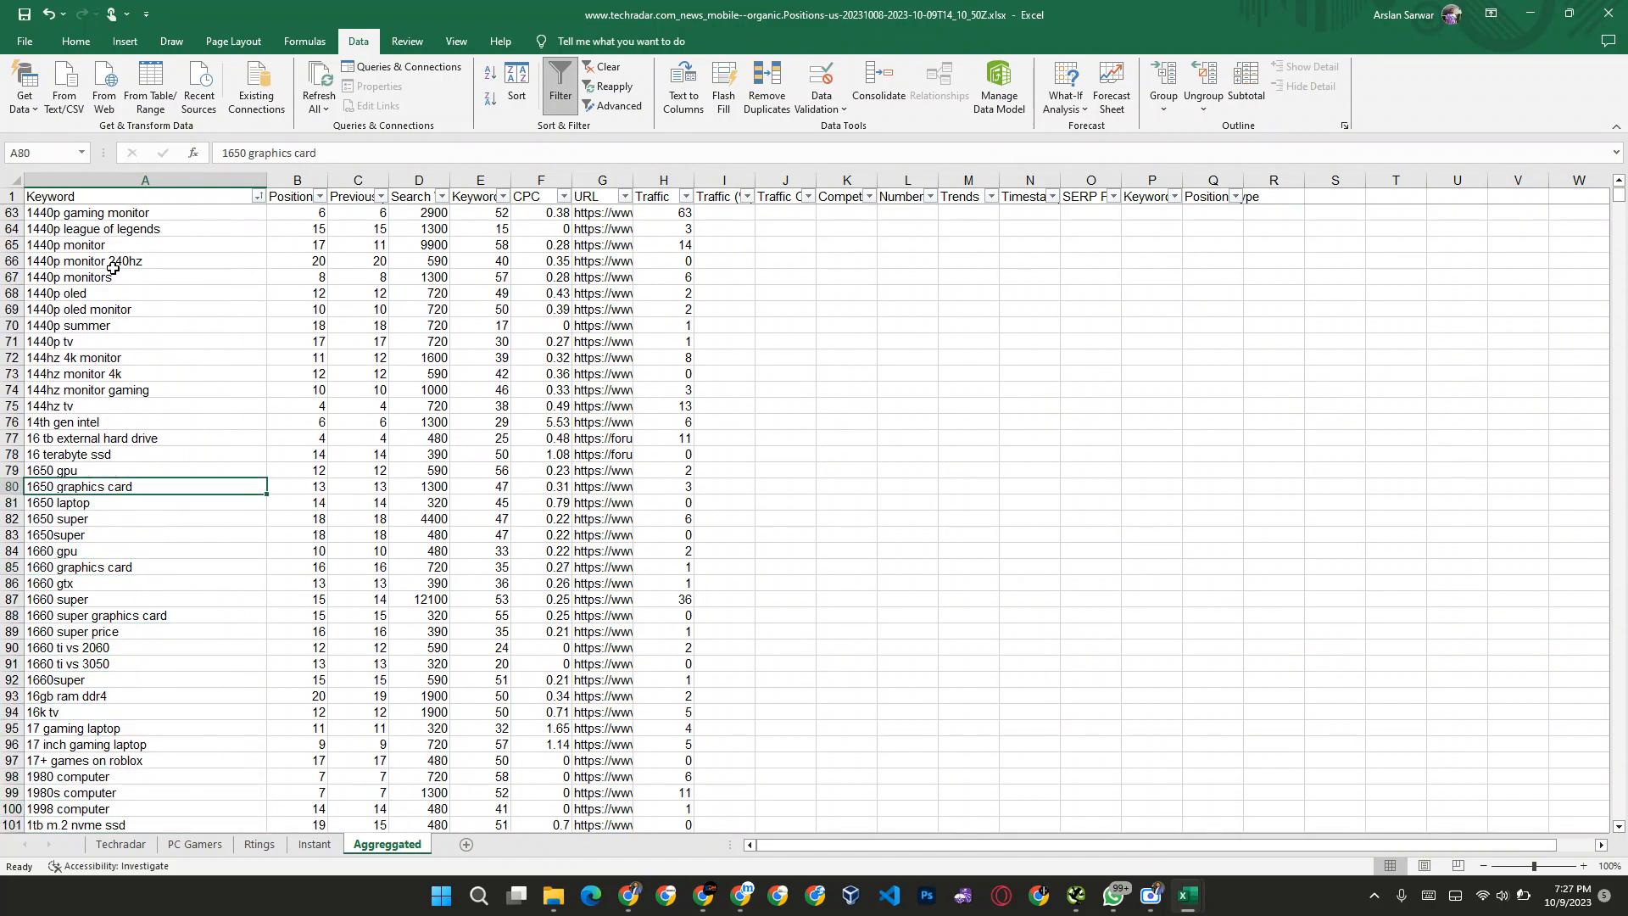
pyautogui.press('Down')
pyautogui.press('Down')
pyautogui.press('Down')
pyautogui.press('Down')
pyautogui.press('Down')
pyautogui.press('Down')
pyautogui.press('Down')
pyautogui.press('Down')
pyautogui.press('Down')
pyautogui.press('Down')
pyautogui.press('Down')
pyautogui.press('Down')
pyautogui.press('Down')
pyautogui.press('Down')
pyautogui.press('Down')
pyautogui.press('Down')
pyautogui.press('Down')
pyautogui.press('Down')
pyautogui.press('Down')
pyautogui.press('Down')
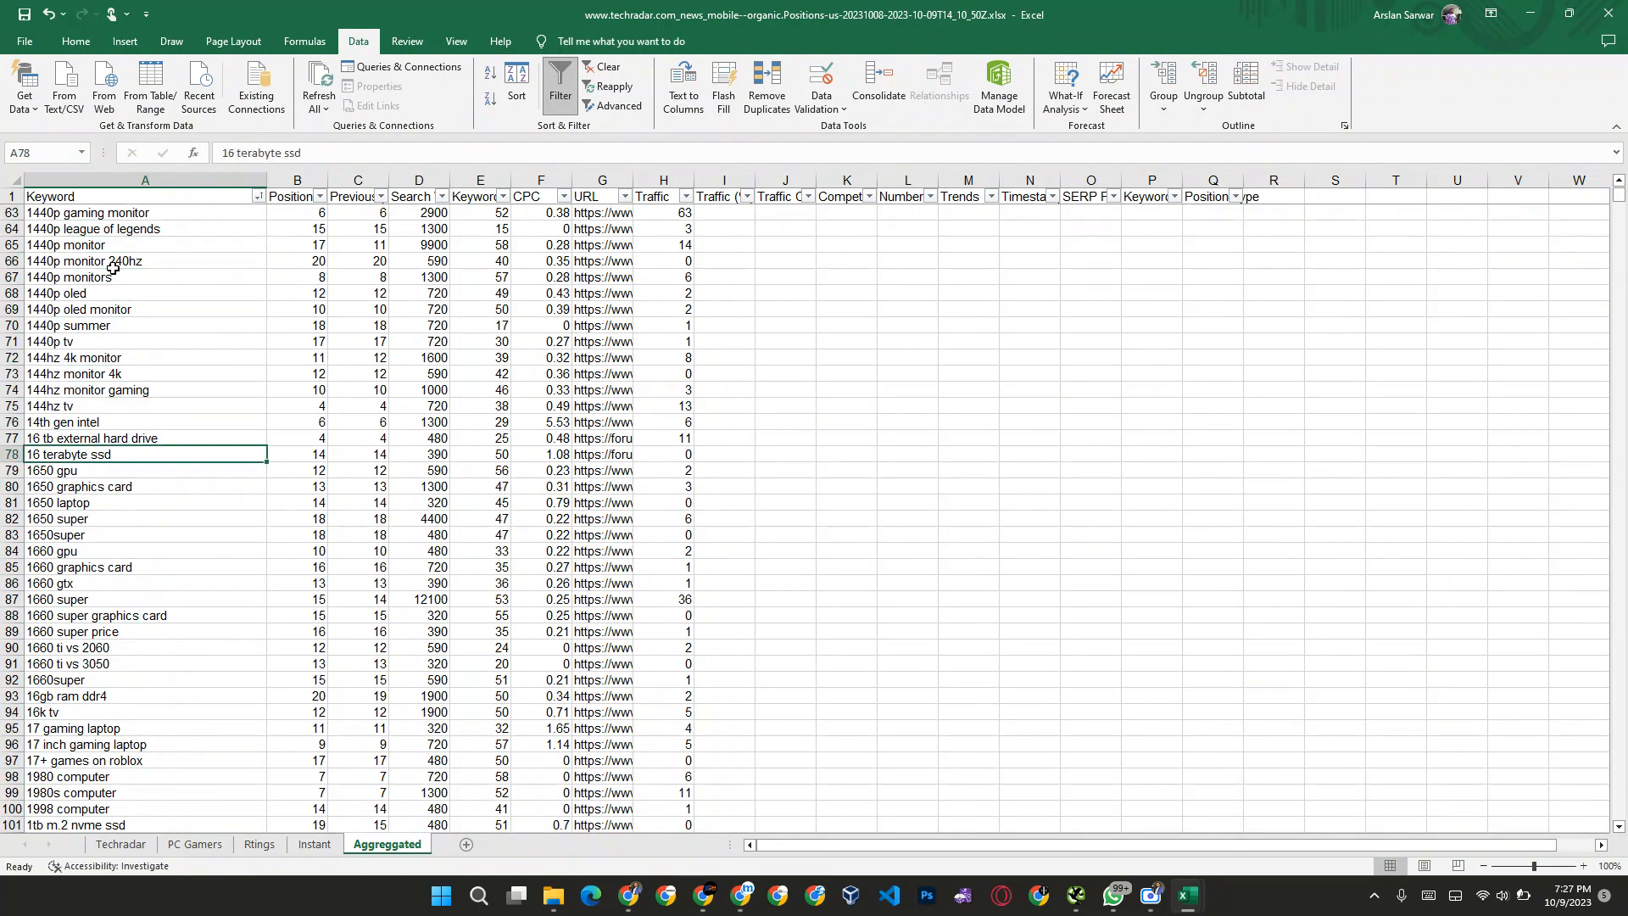
pyautogui.press('Down')
pyautogui.press('Down')
pyautogui.press('Down')
pyautogui.press('Down')
pyautogui.press('Down')
pyautogui.press('Down')
pyautogui.press('Down')
pyautogui.press('Down')
pyautogui.press('Down')
pyautogui.press('Down')
pyautogui.press('Down')
pyautogui.press('Down')
pyautogui.press('Down')
pyautogui.press('Down')
pyautogui.press('Down')
pyautogui.press('Down')
pyautogui.press('Down')
pyautogui.press('Down')
pyautogui.press('Down')
pyautogui.press('Down')
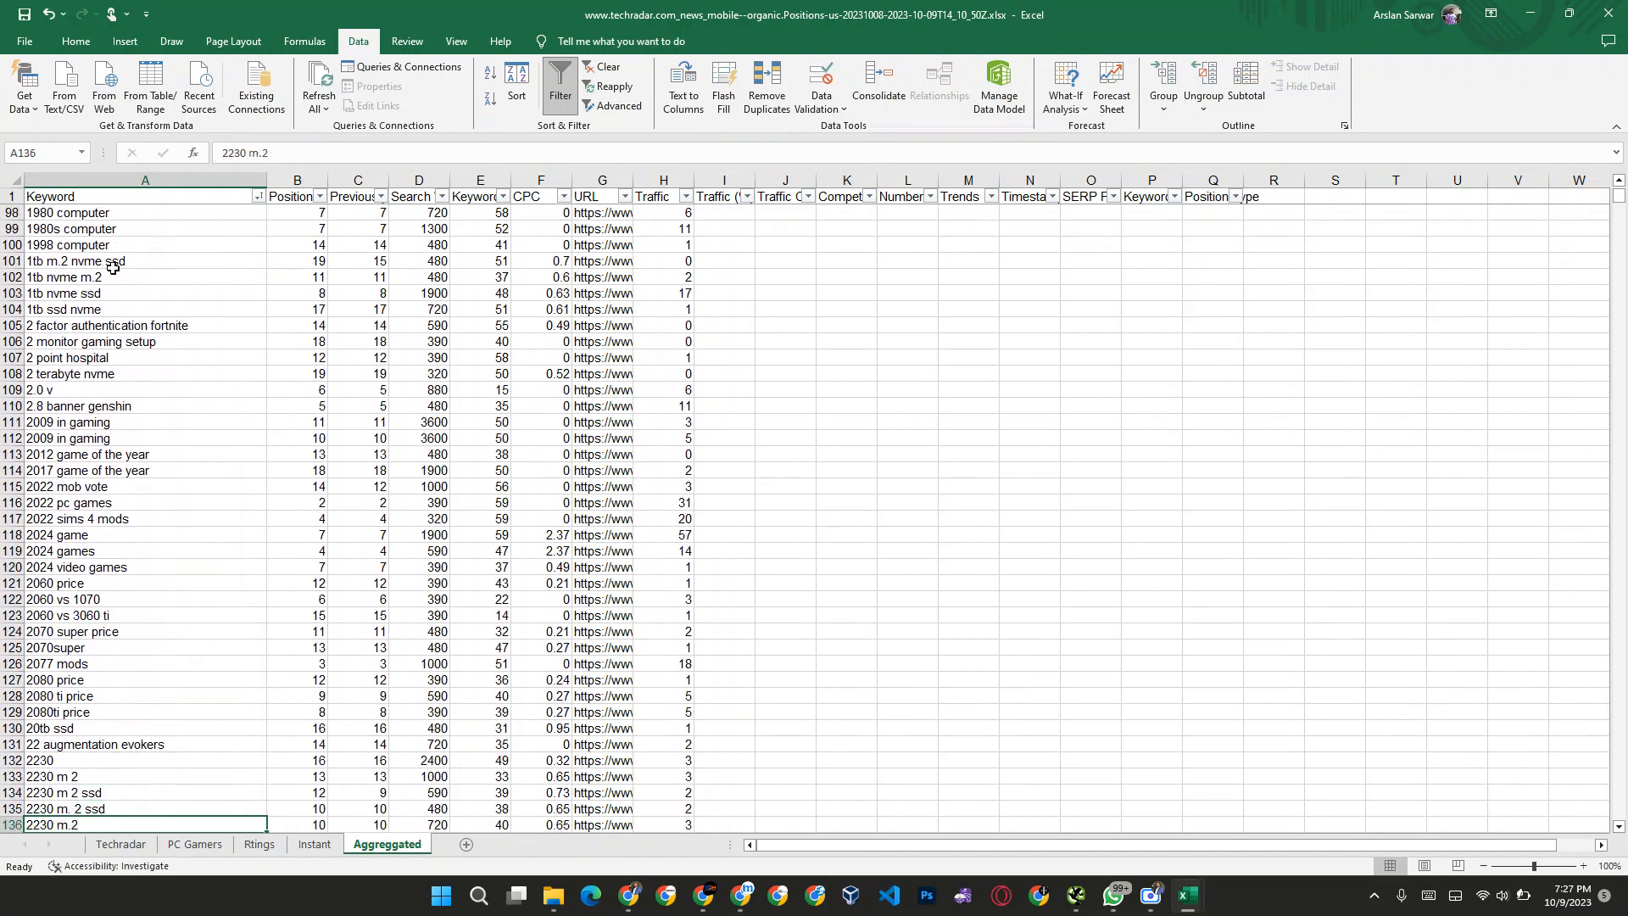
pyautogui.press('Down')
pyautogui.press('Down')
pyautogui.press('Down')
pyautogui.press('Down')
pyautogui.press('Down')
pyautogui.press('Down')
pyautogui.press('Down')
pyautogui.press('Down')
pyautogui.press('Down')
pyautogui.press('Down')
pyautogui.press('Down')
pyautogui.press('Down')
pyautogui.press('Down')
pyautogui.press('Down')
pyautogui.press('Down')
pyautogui.press('Down')
pyautogui.press('Down')
pyautogui.press('Down')
pyautogui.press('Down')
pyautogui.press('Down')
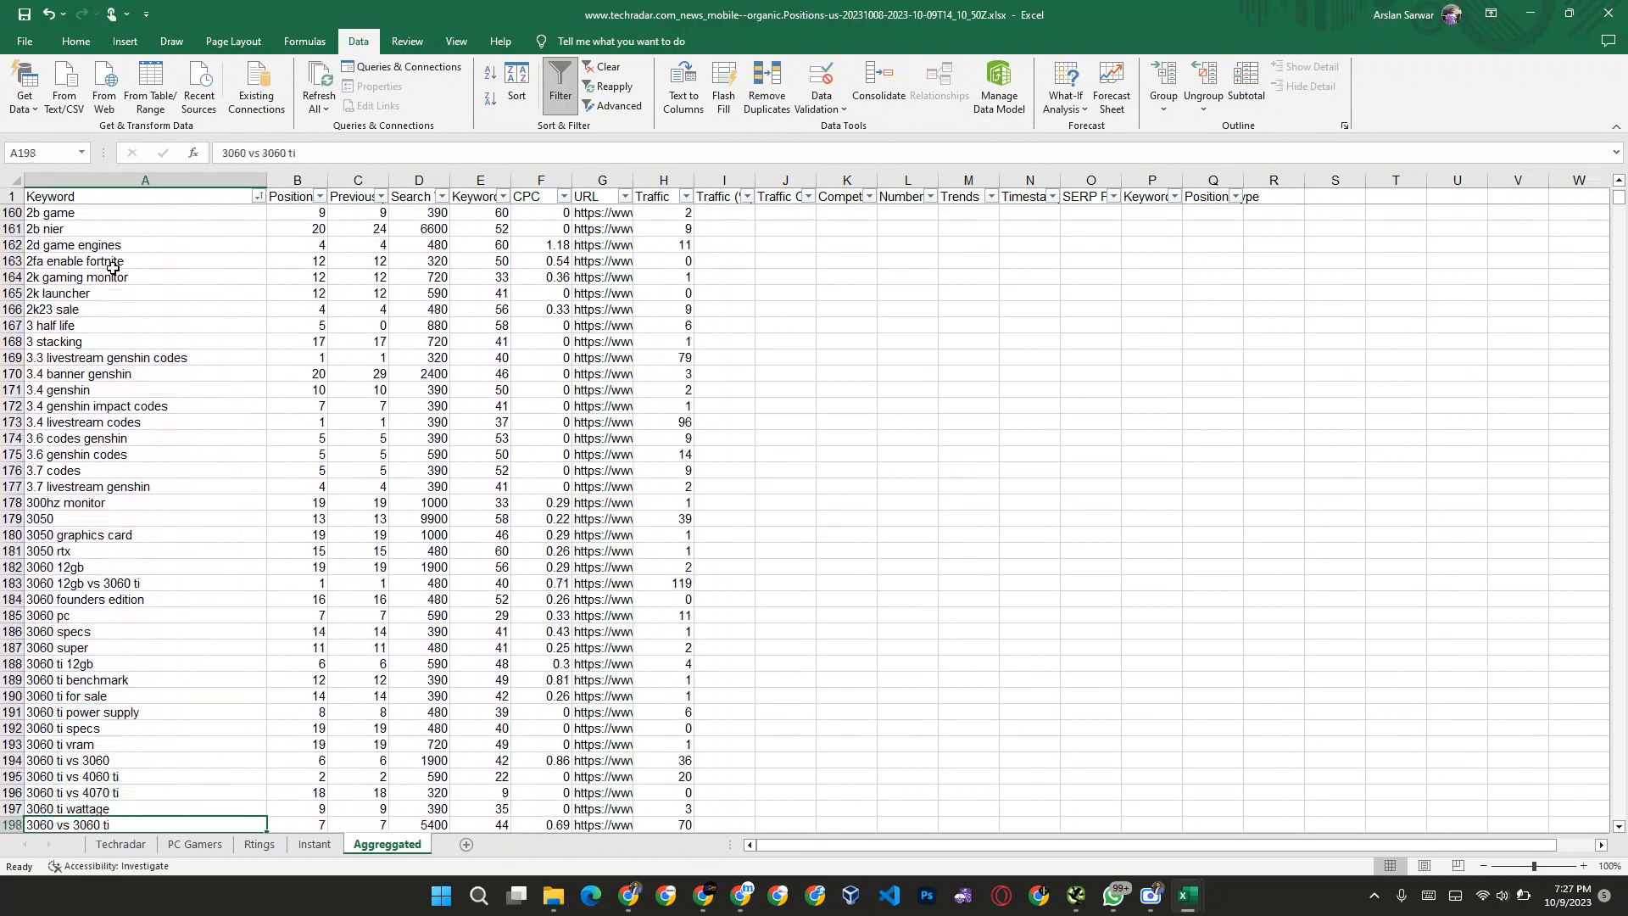
pyautogui.scroll(20, 142, 386)
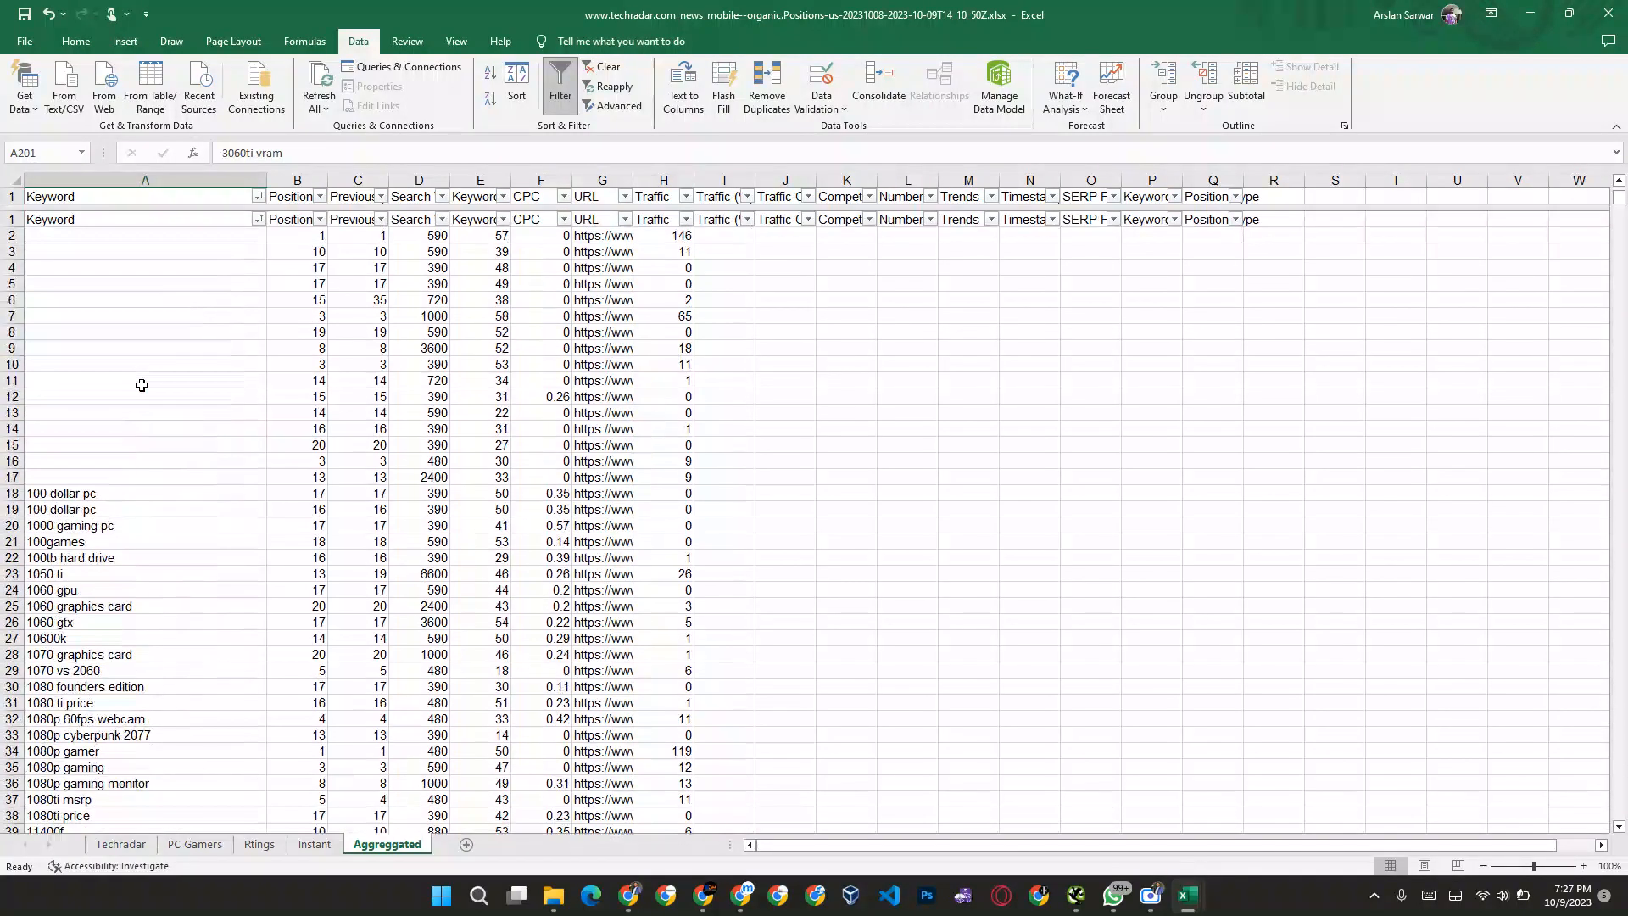
# Step: Sort the Keyword column A to Z again and clear the leftover Position to Traffic data from row 27363 down
pyautogui.click(257, 197)
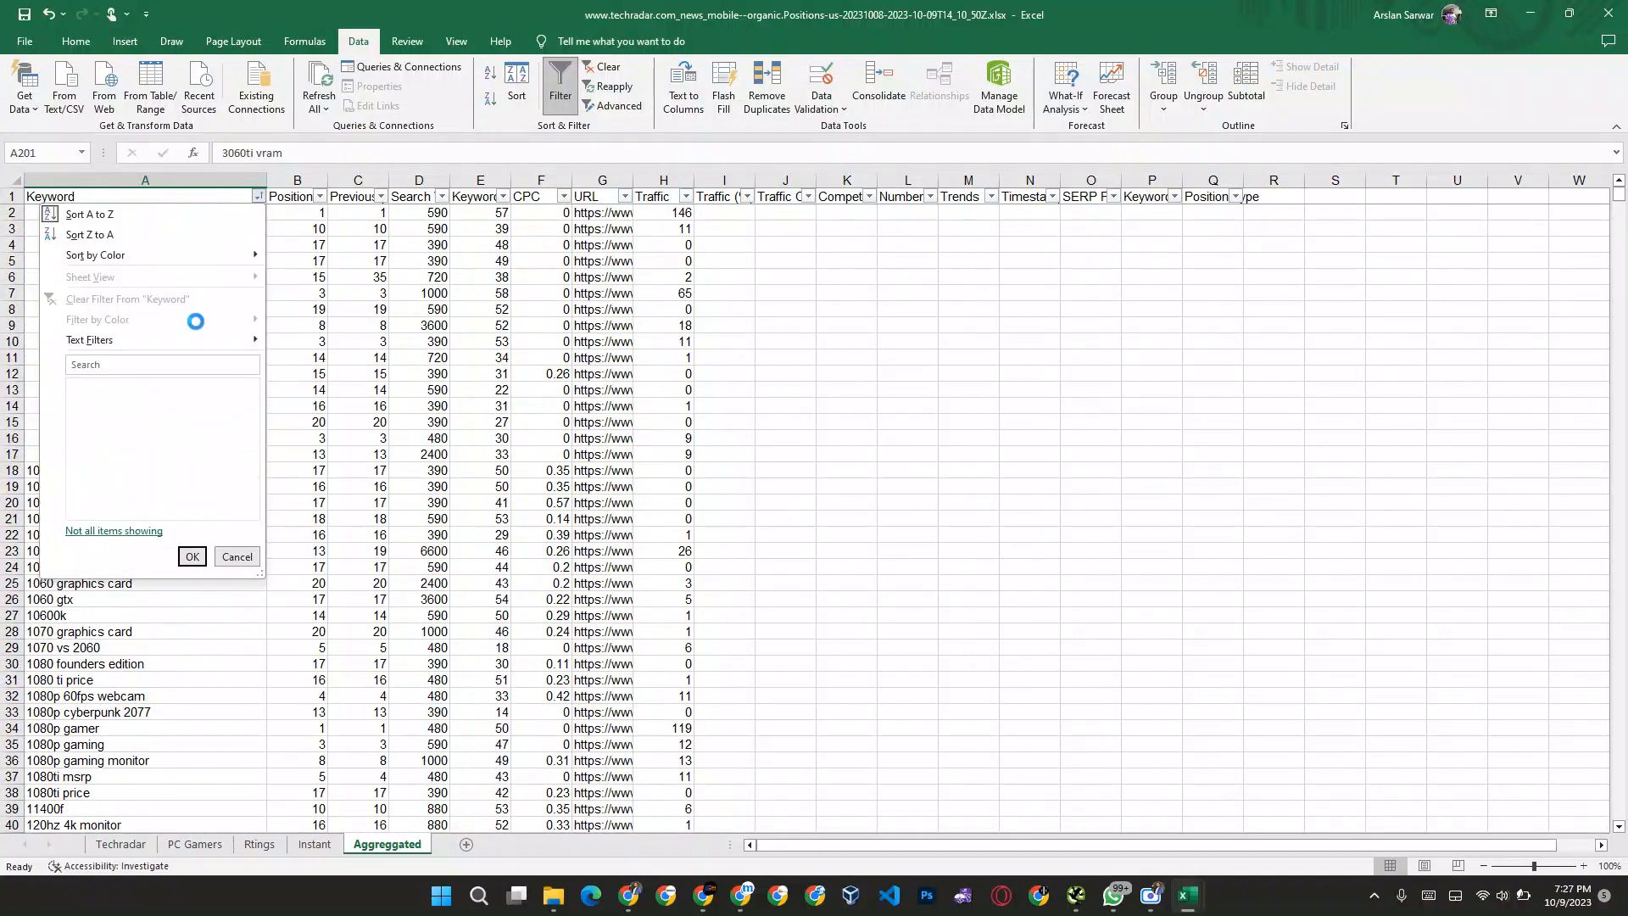
pyautogui.click(106, 216)
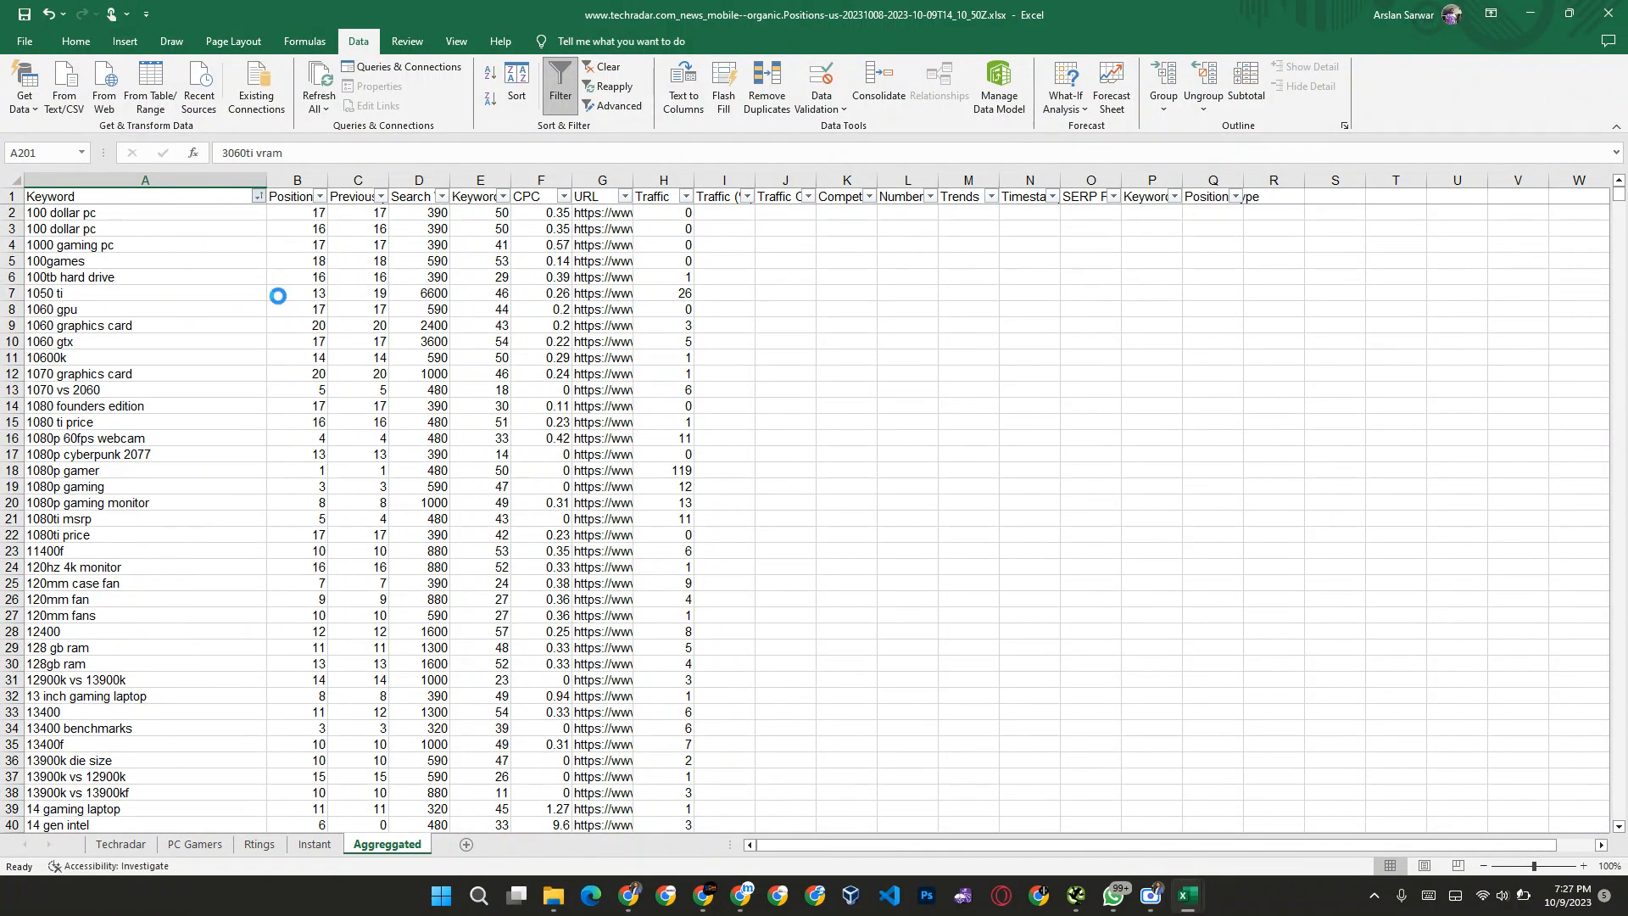
pyautogui.click(145, 338)
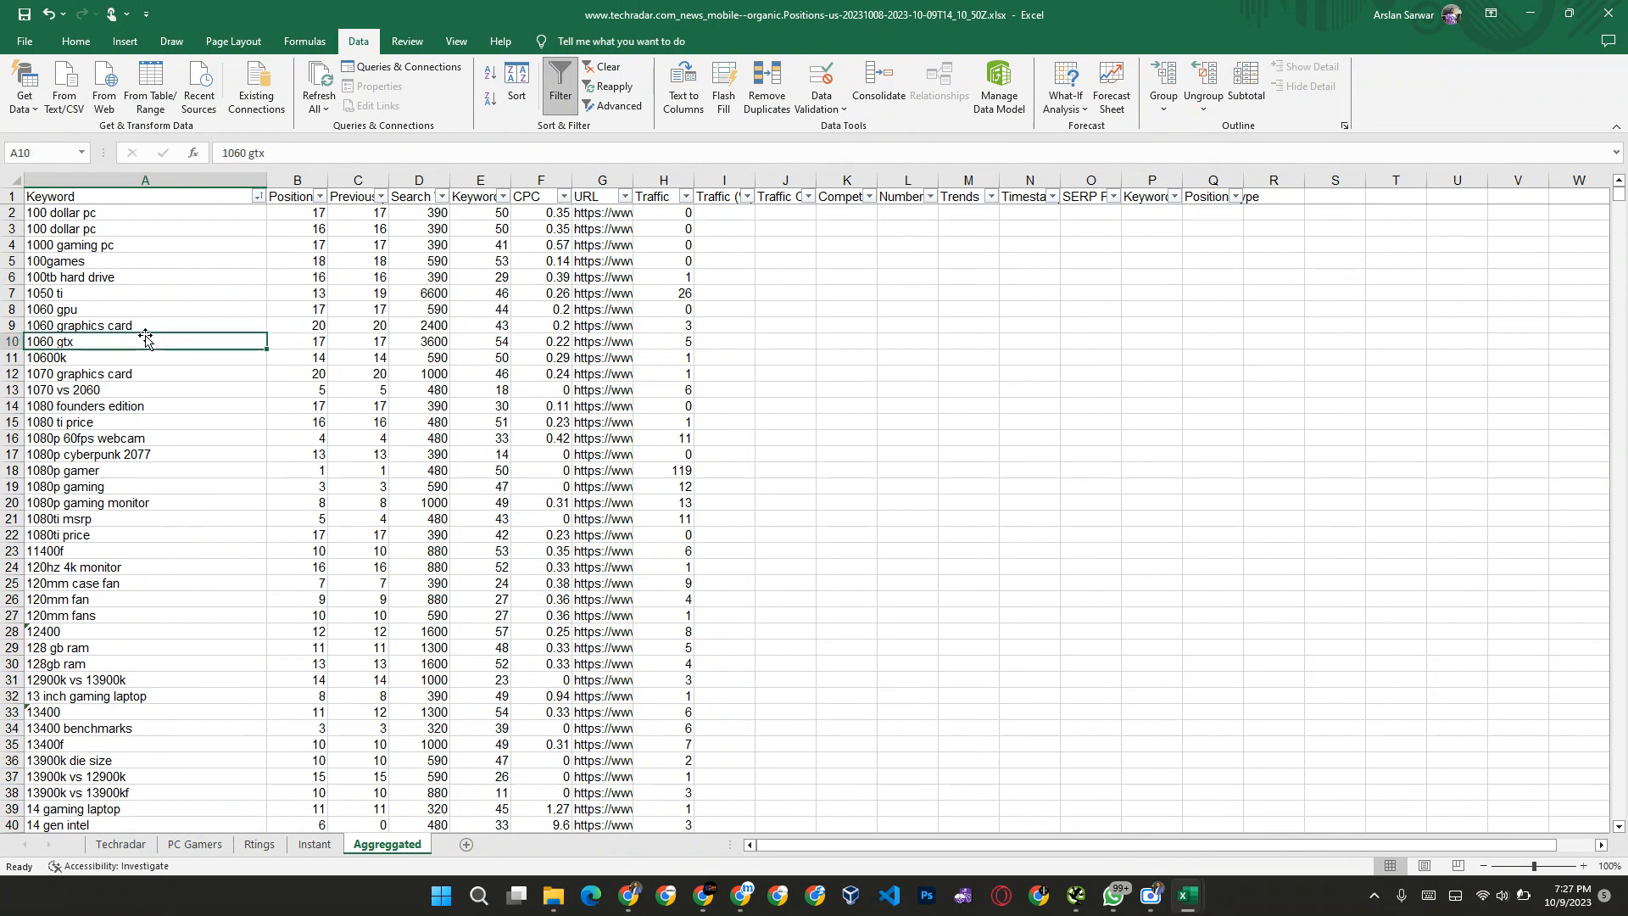
pyautogui.hotkey('ctrl', 'Down')
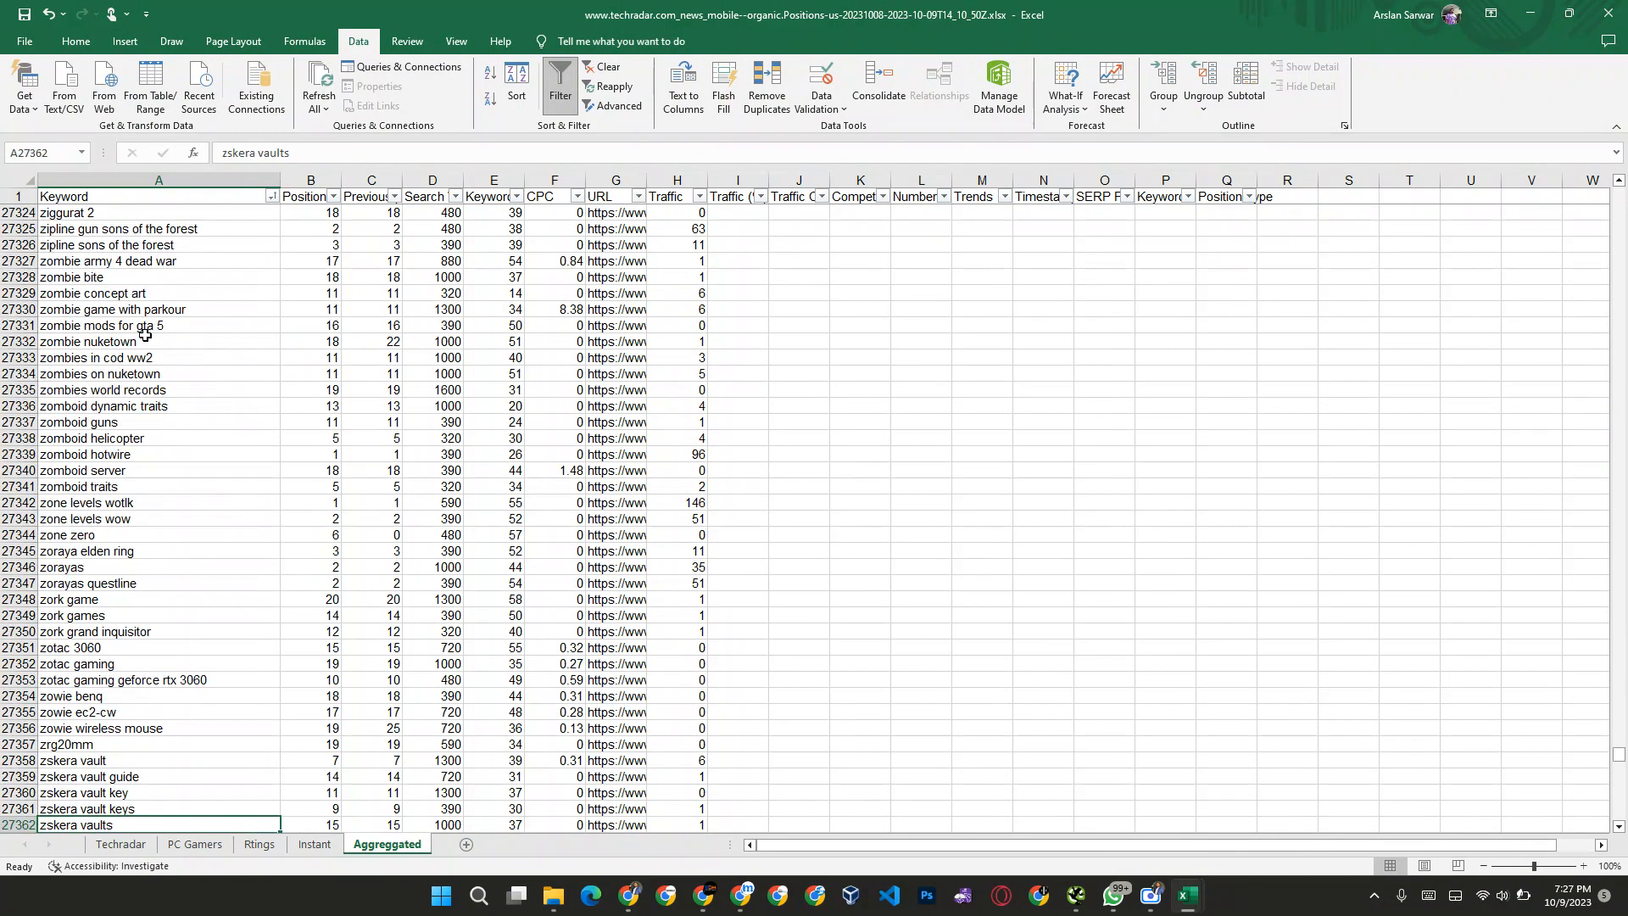
pyautogui.press('Right')
pyautogui.press('Down')
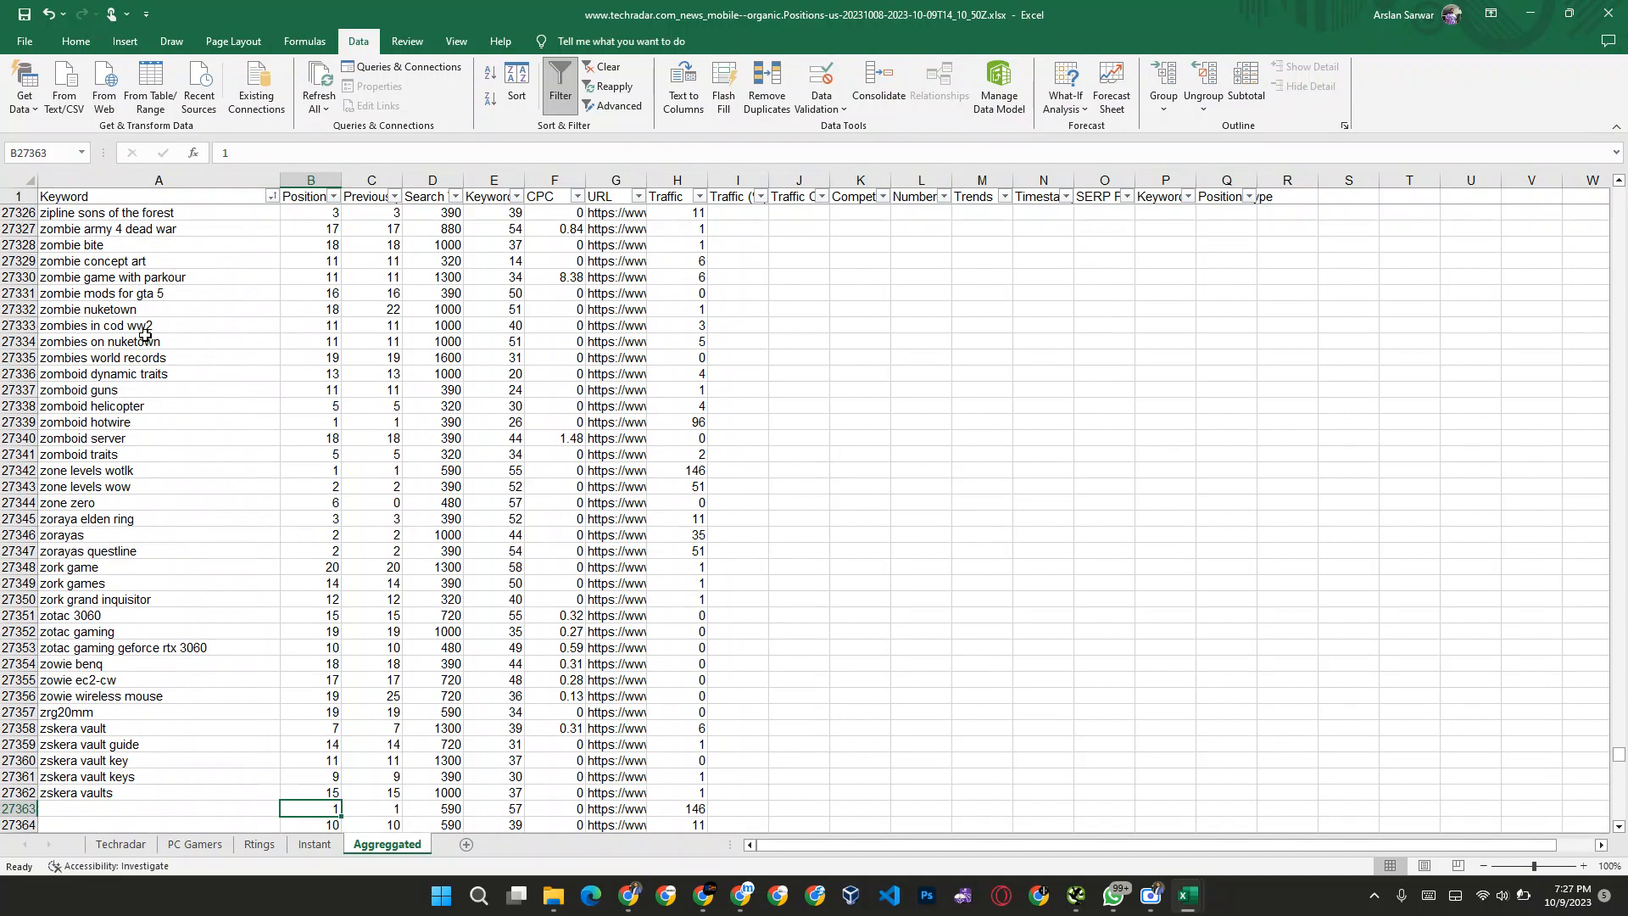
pyautogui.hotkey('ctrl', 'shift', 'Right')
pyautogui.hotkey('ctrl', 'shift', 'Down')
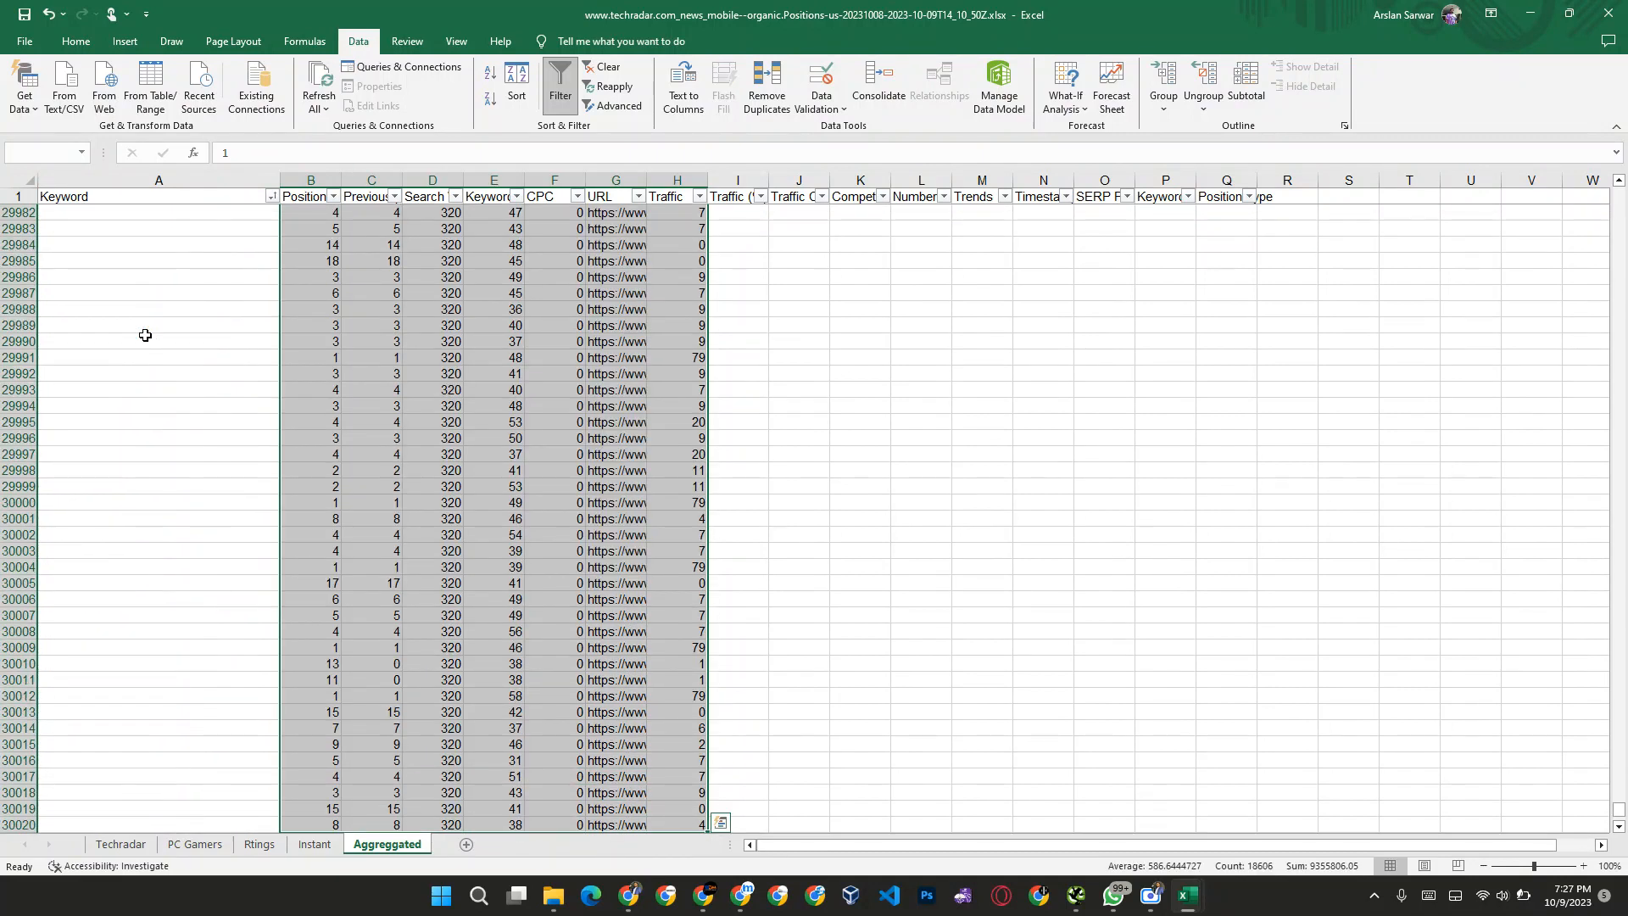
pyautogui.press('Delete')
pyautogui.press('Up')
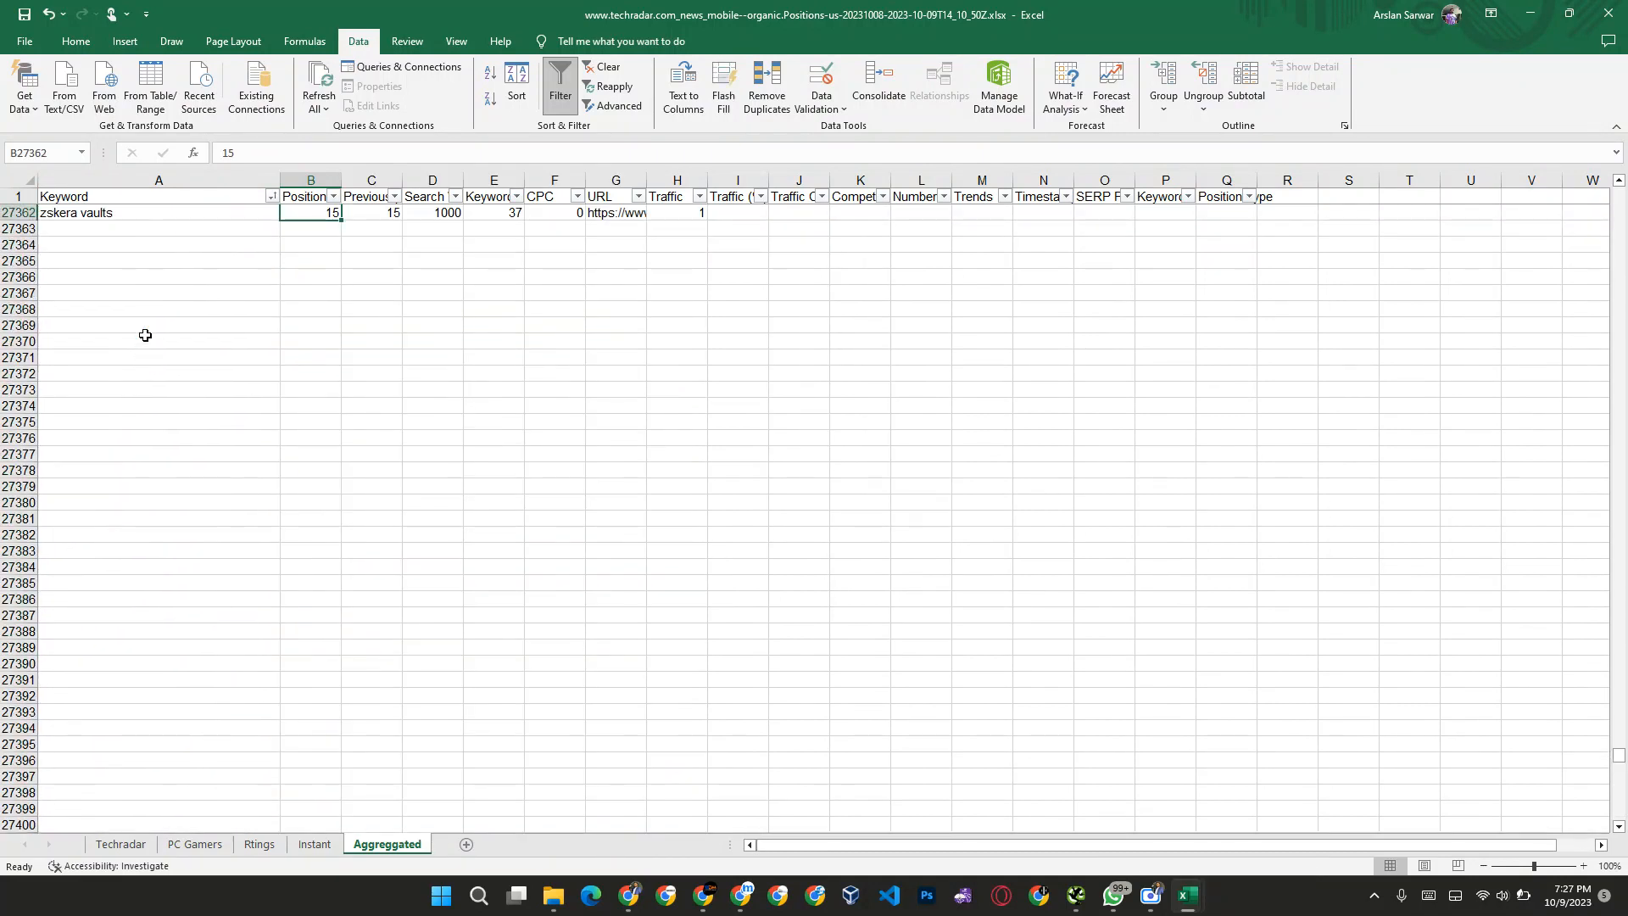
# Step: Clear the last keywords in the column, from "zskera vaults" up to "zowie benq" in A27354
pyautogui.press('Left')
pyautogui.hotkey('ctrl', 'Up')
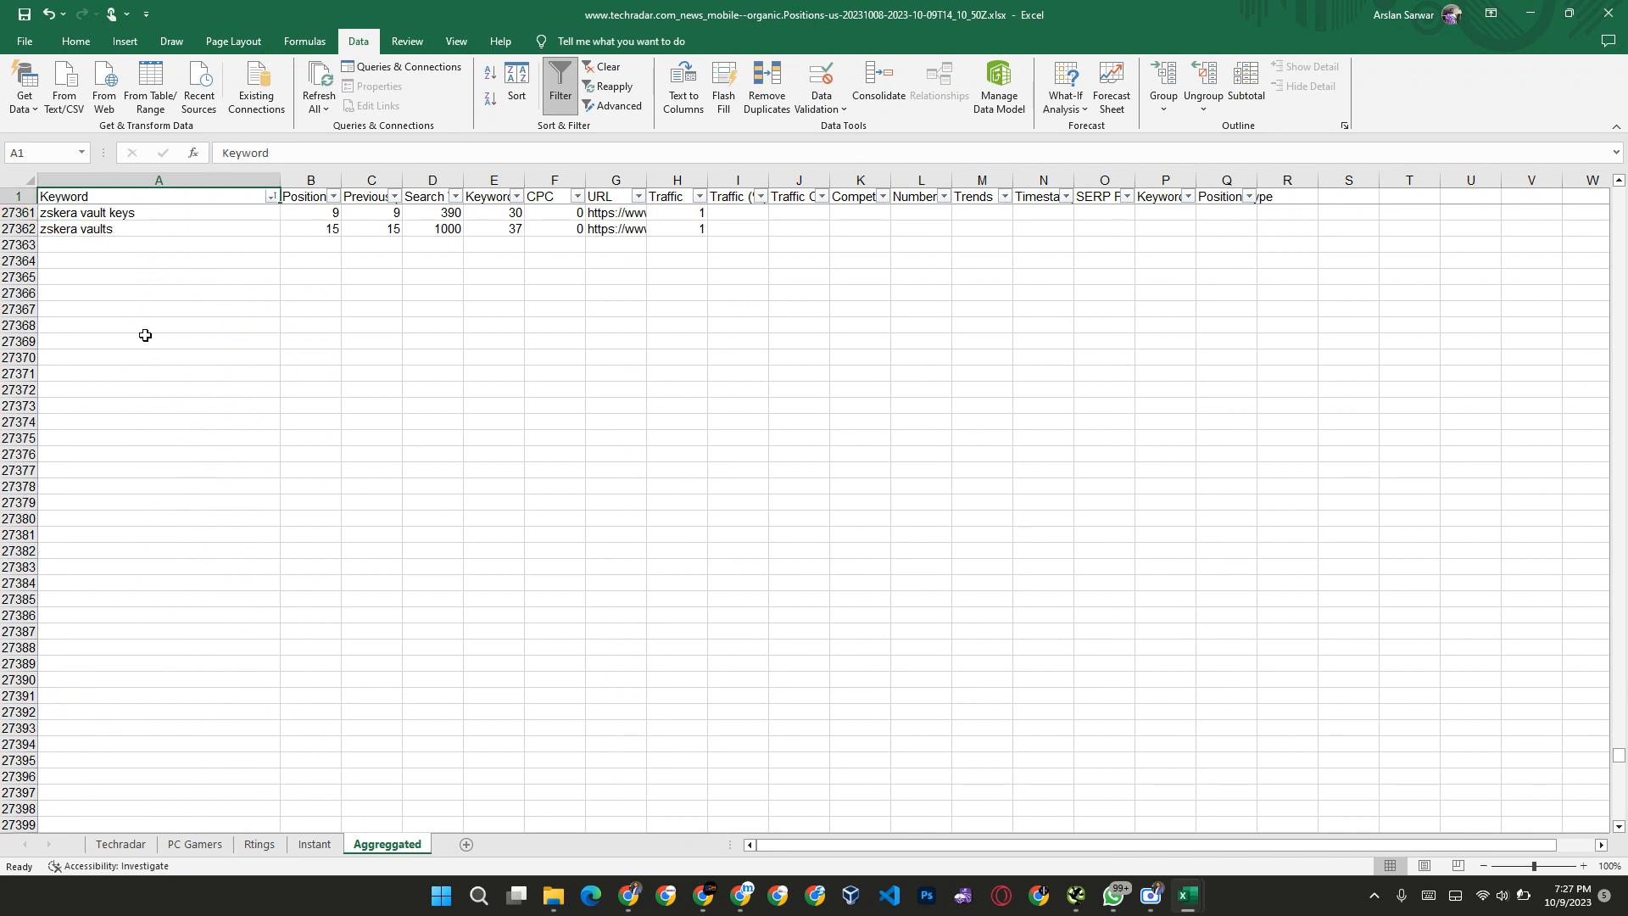
pyautogui.press('Down')
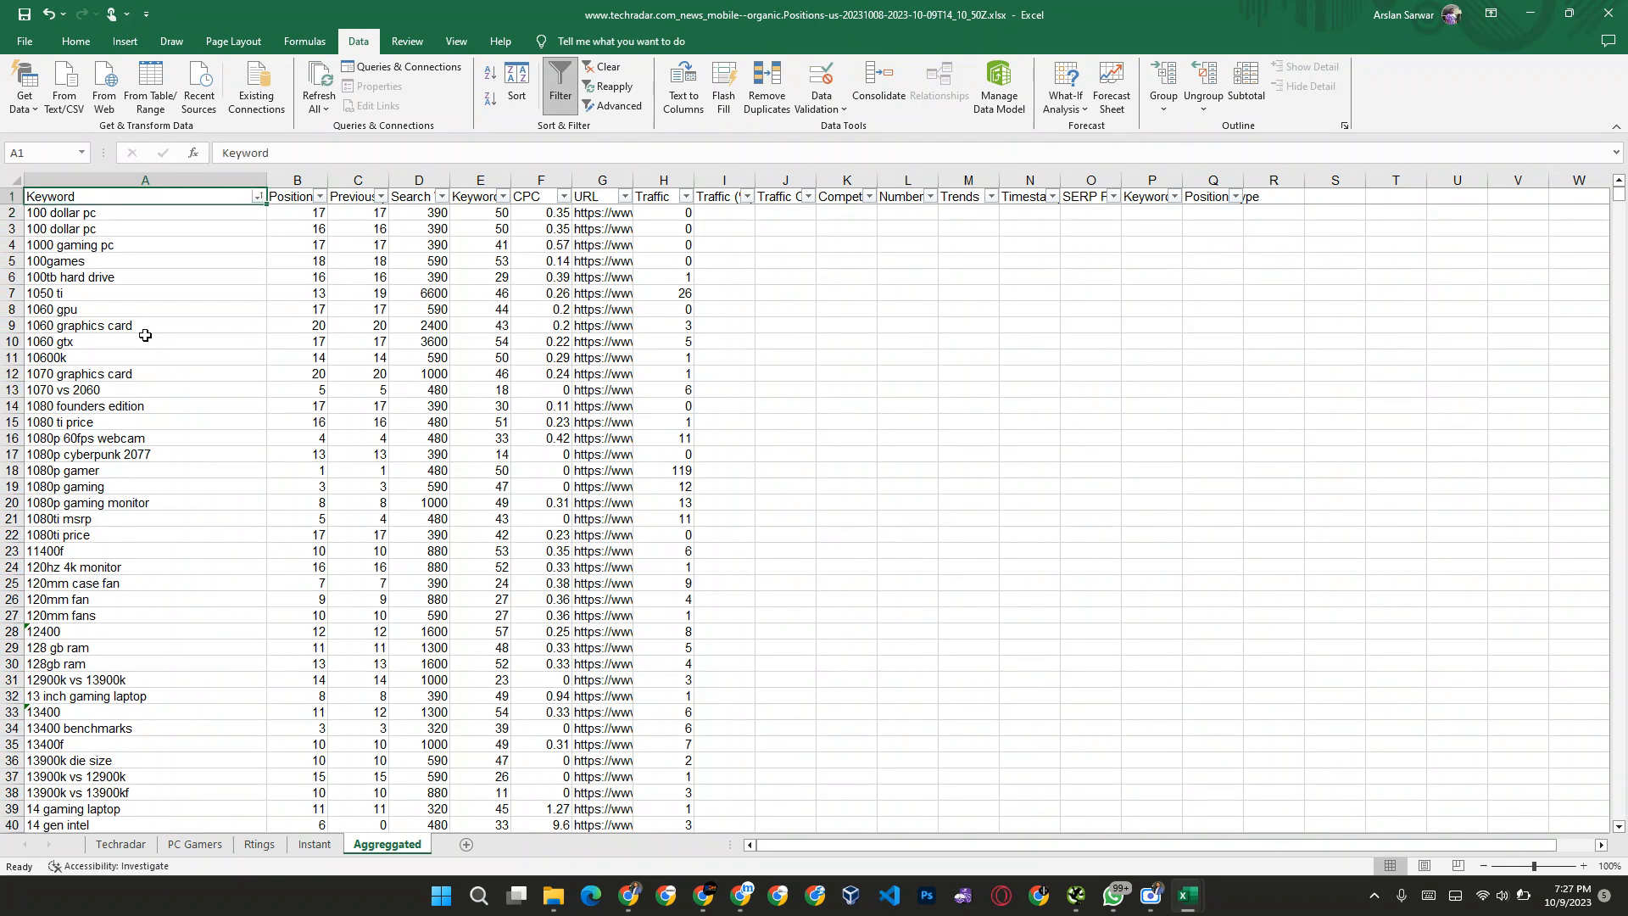
pyautogui.hotkey('ctrl', 'Down')
pyautogui.scroll(5, 145, 335)
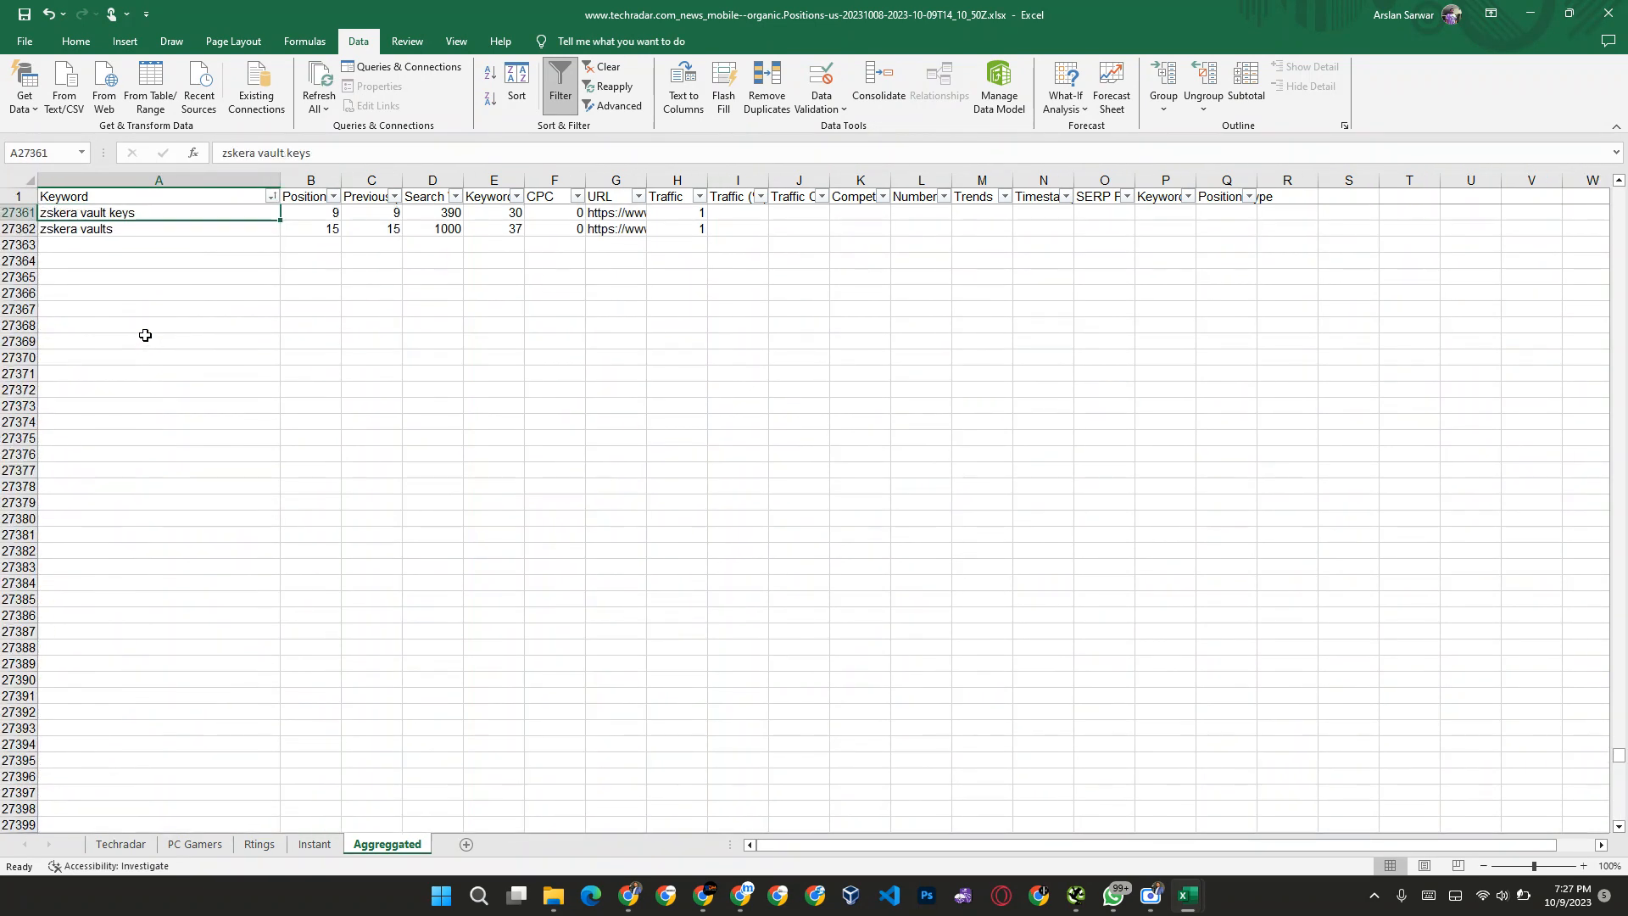
pyautogui.click(145, 335)
pyautogui.press('Down')
pyautogui.press('Down')
pyautogui.press('Down')
pyautogui.press('Down')
pyautogui.press('Down')
pyautogui.press('Down')
pyautogui.press('Down')
pyautogui.press('Down')
pyautogui.press('Up')
pyautogui.press('Down')
pyautogui.press('Up')
pyautogui.hotkey('shift', 'Up')
pyautogui.hotkey('shift', 'Up')
pyautogui.hotkey('shift', 'Up')
pyautogui.hotkey('shift', 'Up')
pyautogui.hotkey('shift', 'Up')
pyautogui.hotkey('shift', 'Up')
pyautogui.hotkey('shift', 'Up')
pyautogui.hotkey('shift', 'Up')
pyautogui.hotkey('shift', 'Up')
pyautogui.hotkey('shift', 'Up')
pyautogui.hotkey('shift', 'Up')
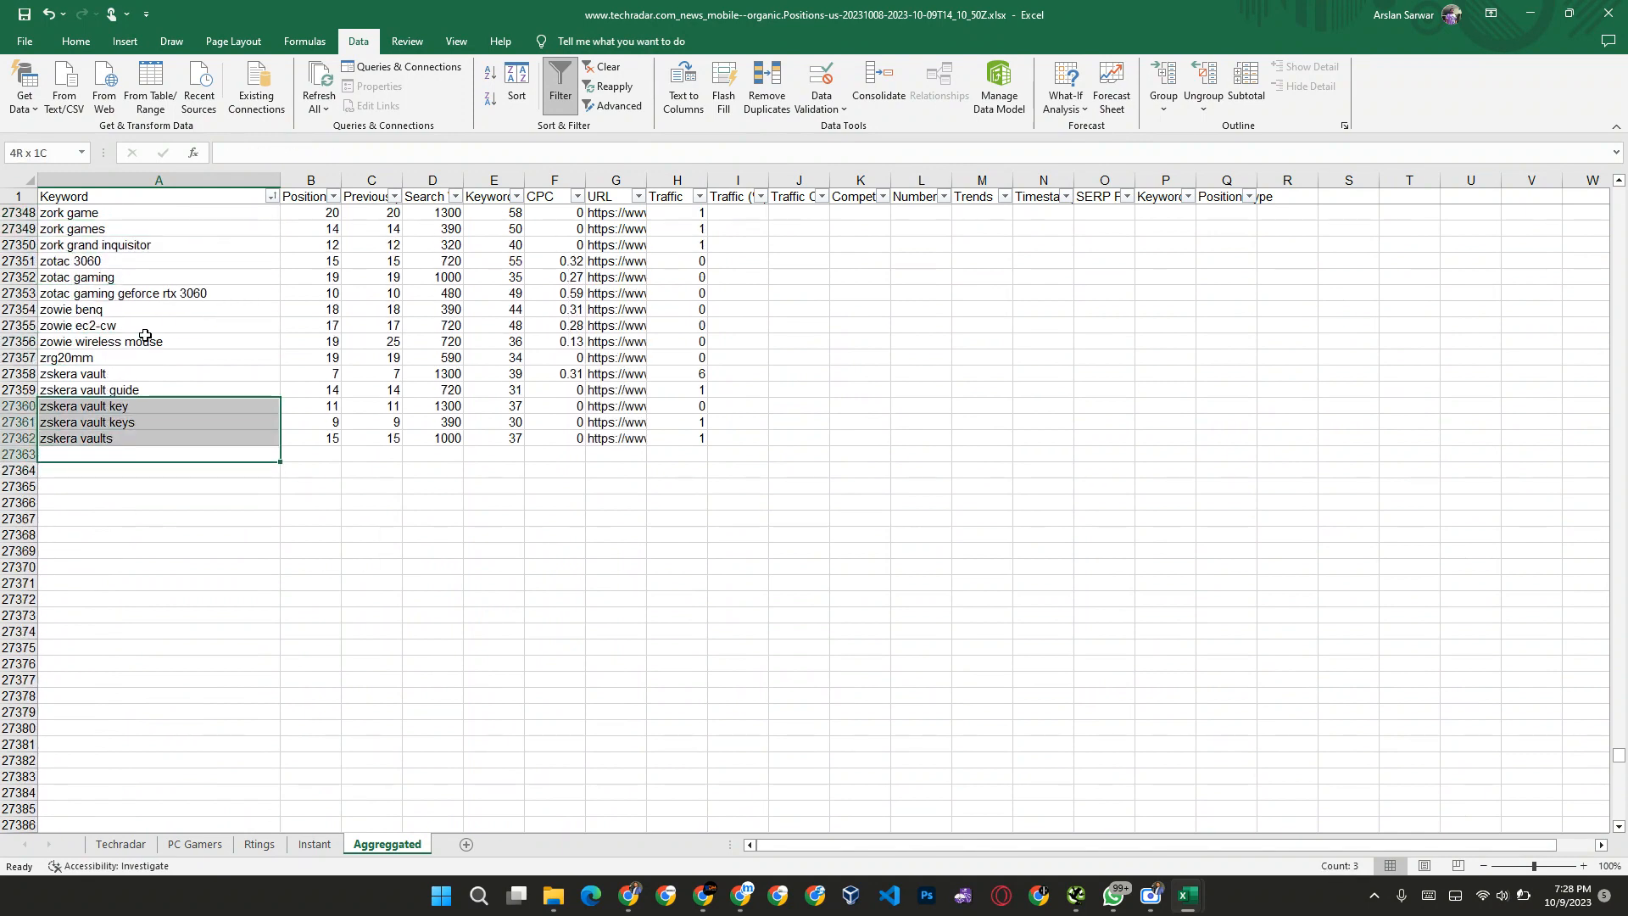
pyautogui.hotkey('shift', 'Up')
pyautogui.hotkey('shift', 'Up')
pyautogui.hotkey('shift', 'Up')
pyautogui.hotkey('shift', 'Up')
pyautogui.hotkey('shift', 'Down')
pyautogui.hotkey('shift', 'Down')
pyautogui.hotkey('shift', 'Down')
pyautogui.hotkey('shift', 'Down')
pyautogui.hotkey('shift', 'Down')
pyautogui.hotkey('shift', 'Down')
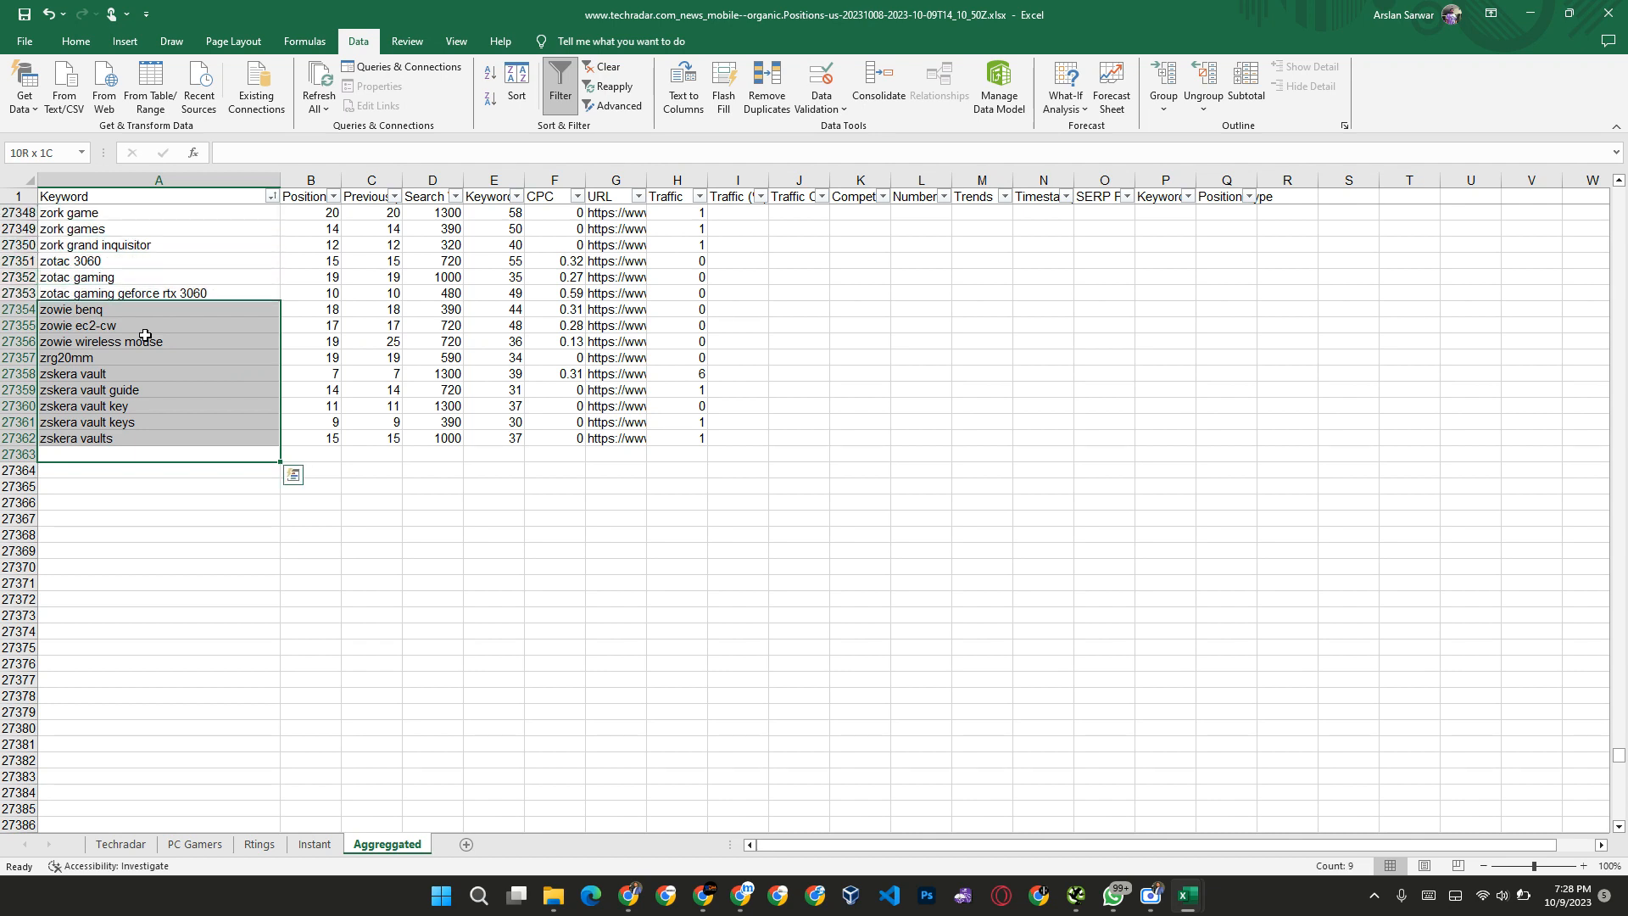
pyautogui.press('Delete')
# Step: Clear the irrelevant keywords from "zork games" in A27349 up to A27288, the cell just below "zelda pc"
pyautogui.press('Up')
pyautogui.press('Up')
pyautogui.press('Up')
pyautogui.press('Up')
pyautogui.press('Up')
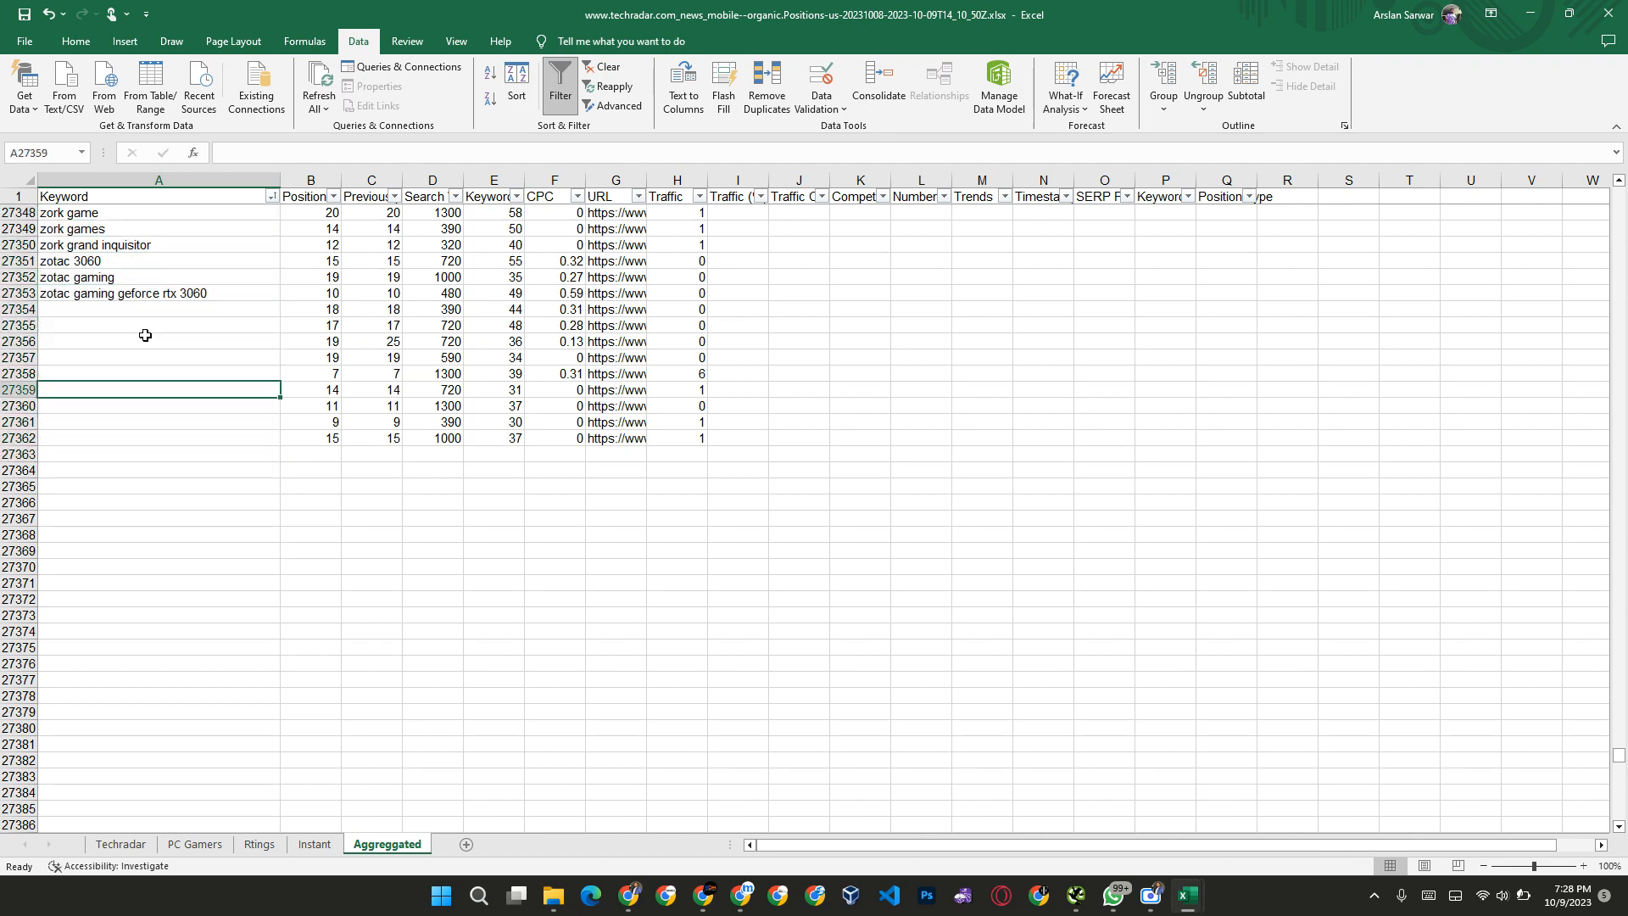
pyautogui.press('Up')
pyautogui.press('Up')
pyautogui.press('Up')
pyautogui.press('Up')
pyautogui.press('Up')
pyautogui.press('Up')
pyautogui.press('Up')
pyautogui.press('Up')
pyautogui.press('Up')
pyautogui.hotkey('shift', 'Up')
pyautogui.hotkey('shift', 'Up')
pyautogui.hotkey('shift', 'Down')
pyautogui.hotkey('shift', 'Down')
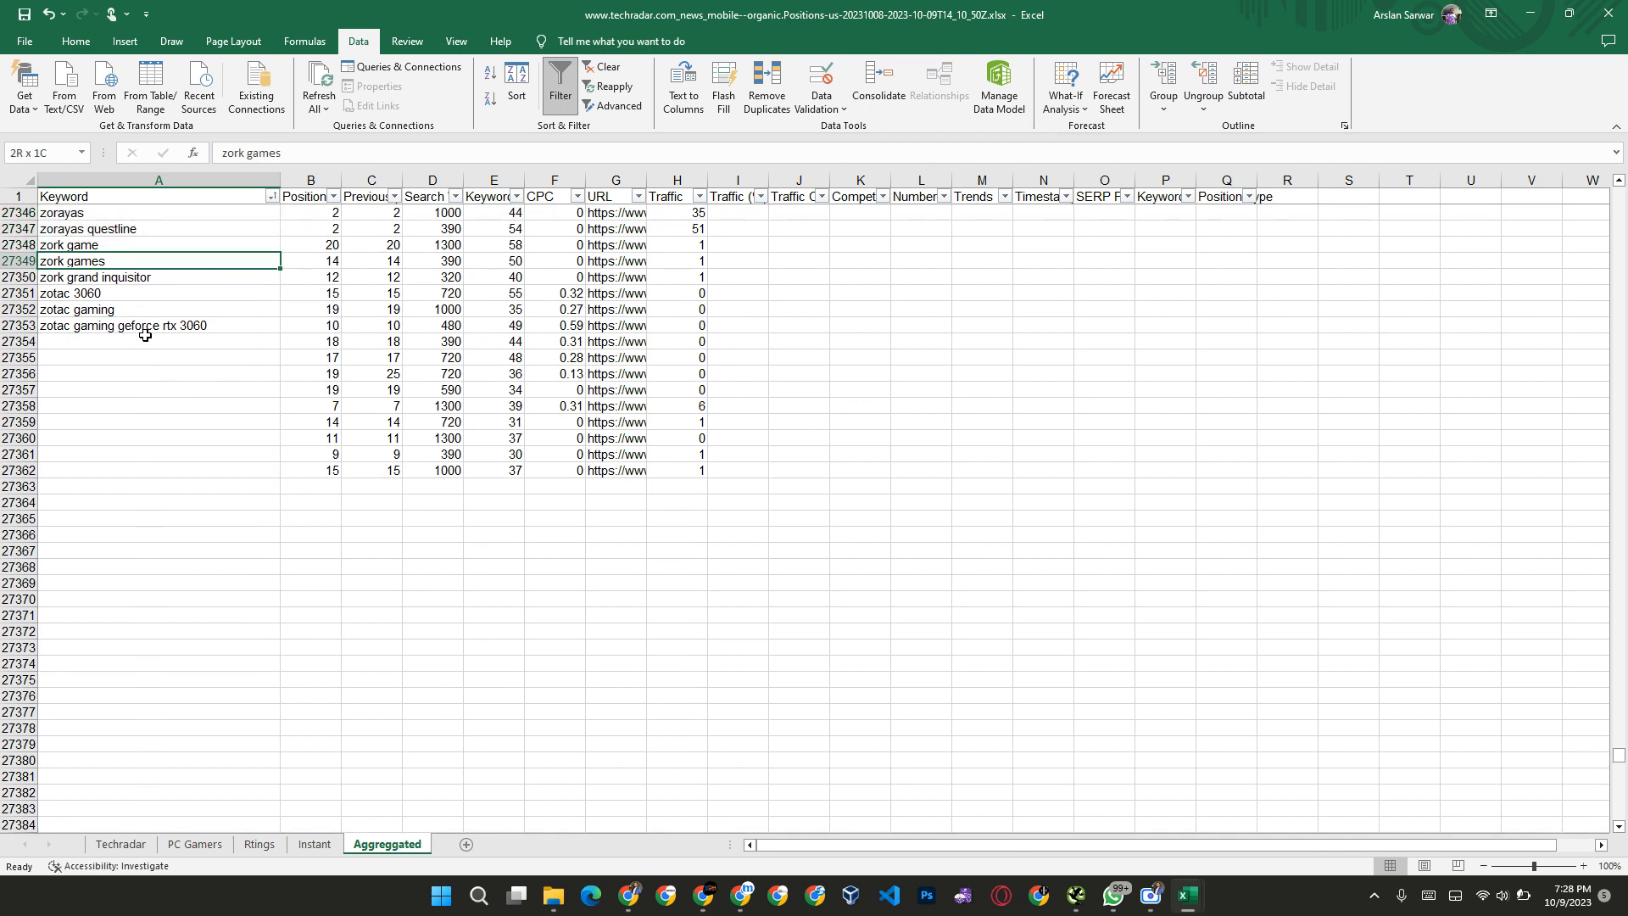
pyautogui.hotkey('shift', 'Up')
pyautogui.hotkey('shift', 'Up')
pyautogui.hotkey('shift', 'Up')
pyautogui.hotkey('shift', 'Up')
pyautogui.hotkey('shift', 'Up')
pyautogui.hotkey('shift', 'Up')
pyautogui.hotkey('shift', 'Up')
pyautogui.hotkey('shift', 'Up')
pyautogui.hotkey('shift', 'Up')
pyautogui.hotkey('shift', 'Up')
pyautogui.hotkey('shift', 'Up')
pyautogui.hotkey('shift', 'Up')
pyautogui.hotkey('shift', 'Up')
pyautogui.hotkey('shift', 'Up')
pyautogui.hotkey('shift', 'Up')
pyautogui.hotkey('shift', 'Up')
pyautogui.hotkey('shift', 'Up')
pyautogui.hotkey('shift', 'Up')
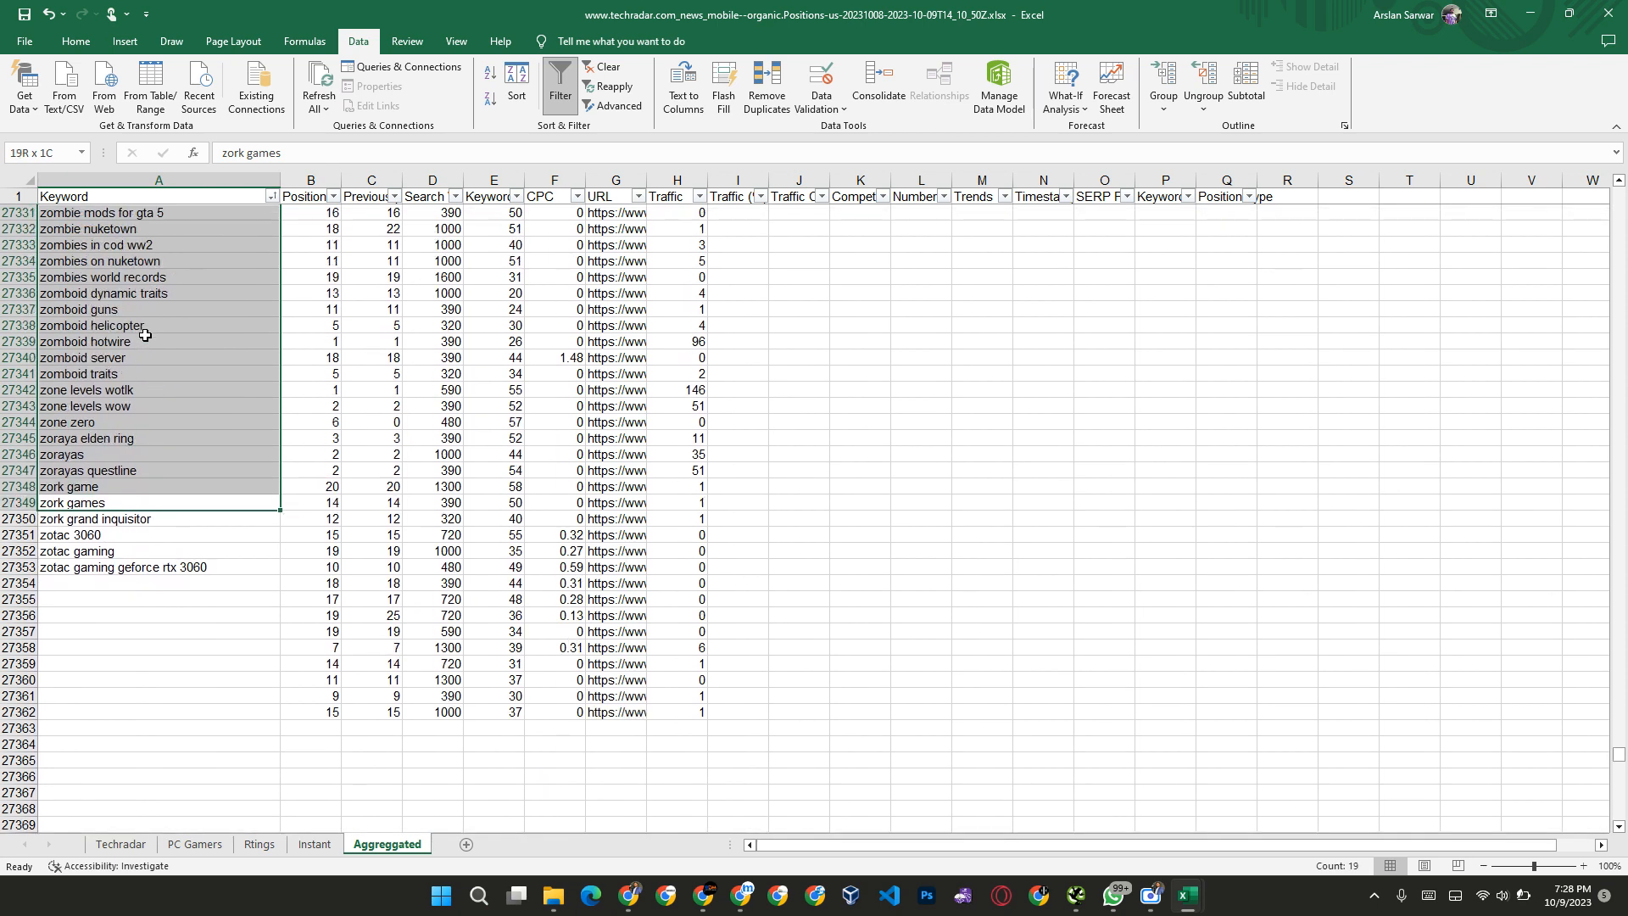
pyautogui.hotkey('shift', 'Up')
pyautogui.hotkey('shift', 'Up')
pyautogui.hotkey('shift', 'Up')
pyautogui.hotkey('shift', 'Up')
pyautogui.hotkey('shift', 'Up')
pyautogui.hotkey('shift', 'Up')
pyautogui.hotkey('shift', 'Up')
pyautogui.hotkey('shift', 'Up')
pyautogui.hotkey('shift', 'Up')
pyautogui.hotkey('shift', 'Up')
pyautogui.hotkey('shift', 'Up')
pyautogui.hotkey('shift', 'Up')
pyautogui.hotkey('shift', 'Up')
pyautogui.hotkey('shift', 'Up')
pyautogui.hotkey('shift', 'Up')
pyautogui.hotkey('shift', 'Up')
pyautogui.hotkey('shift', 'Up')
pyautogui.hotkey('shift', 'Up')
pyautogui.hotkey('shift', 'Up')
pyautogui.hotkey('shift', 'Up')
pyautogui.hotkey('shift', 'Up')
pyautogui.hotkey('shift', 'Up')
pyautogui.hotkey('shift', 'Up')
pyautogui.hotkey('shift', 'Up')
pyautogui.hotkey('shift', 'Up')
pyautogui.hotkey('shift', 'Up')
pyautogui.hotkey('shift', 'Up')
pyautogui.hotkey('shift', 'Up')
pyautogui.hotkey('shift', 'Up')
pyautogui.hotkey('shift', 'Up')
pyautogui.hotkey('shift', 'Up')
pyautogui.hotkey('shift', 'Up')
pyautogui.hotkey('shift', 'Up')
pyautogui.hotkey('shift', 'Up')
pyautogui.hotkey('shift', 'Up')
pyautogui.hotkey('shift', 'Up')
pyautogui.hotkey('shift', 'Up')
pyautogui.hotkey('shift', 'Up')
pyautogui.hotkey('shift', 'Up')
pyautogui.hotkey('shift', 'Up')
pyautogui.hotkey('shift', 'Up')
pyautogui.hotkey('shift', 'Up')
pyautogui.hotkey('shift', 'Up')
pyautogui.hotkey('shift', 'Up')
pyautogui.hotkey('shift', 'Up')
pyautogui.hotkey('shift', 'Up')
pyautogui.hotkey('shift', 'Up')
pyautogui.hotkey('shift', 'Up')
pyautogui.hotkey('shift', 'Up')
pyautogui.hotkey('shift', 'Up')
pyautogui.hotkey('shift', 'Up')
pyautogui.hotkey('shift', 'Up')
pyautogui.hotkey('shift', 'Up')
pyautogui.hotkey('shift', 'Down')
pyautogui.hotkey('shift', 'Down')
pyautogui.hotkey('shift', 'Down')
pyautogui.hotkey('shift', 'Down')
pyautogui.hotkey('shift', 'Down')
pyautogui.hotkey('shift', 'Down')
pyautogui.hotkey('shift', 'Down')
pyautogui.hotkey('shift', 'Down')
pyautogui.hotkey('shift', 'Down')
pyautogui.hotkey('shift', 'Down')
pyautogui.hotkey('shift', 'Down')
pyautogui.hotkey('shift', 'Up')
pyautogui.press('Delete')
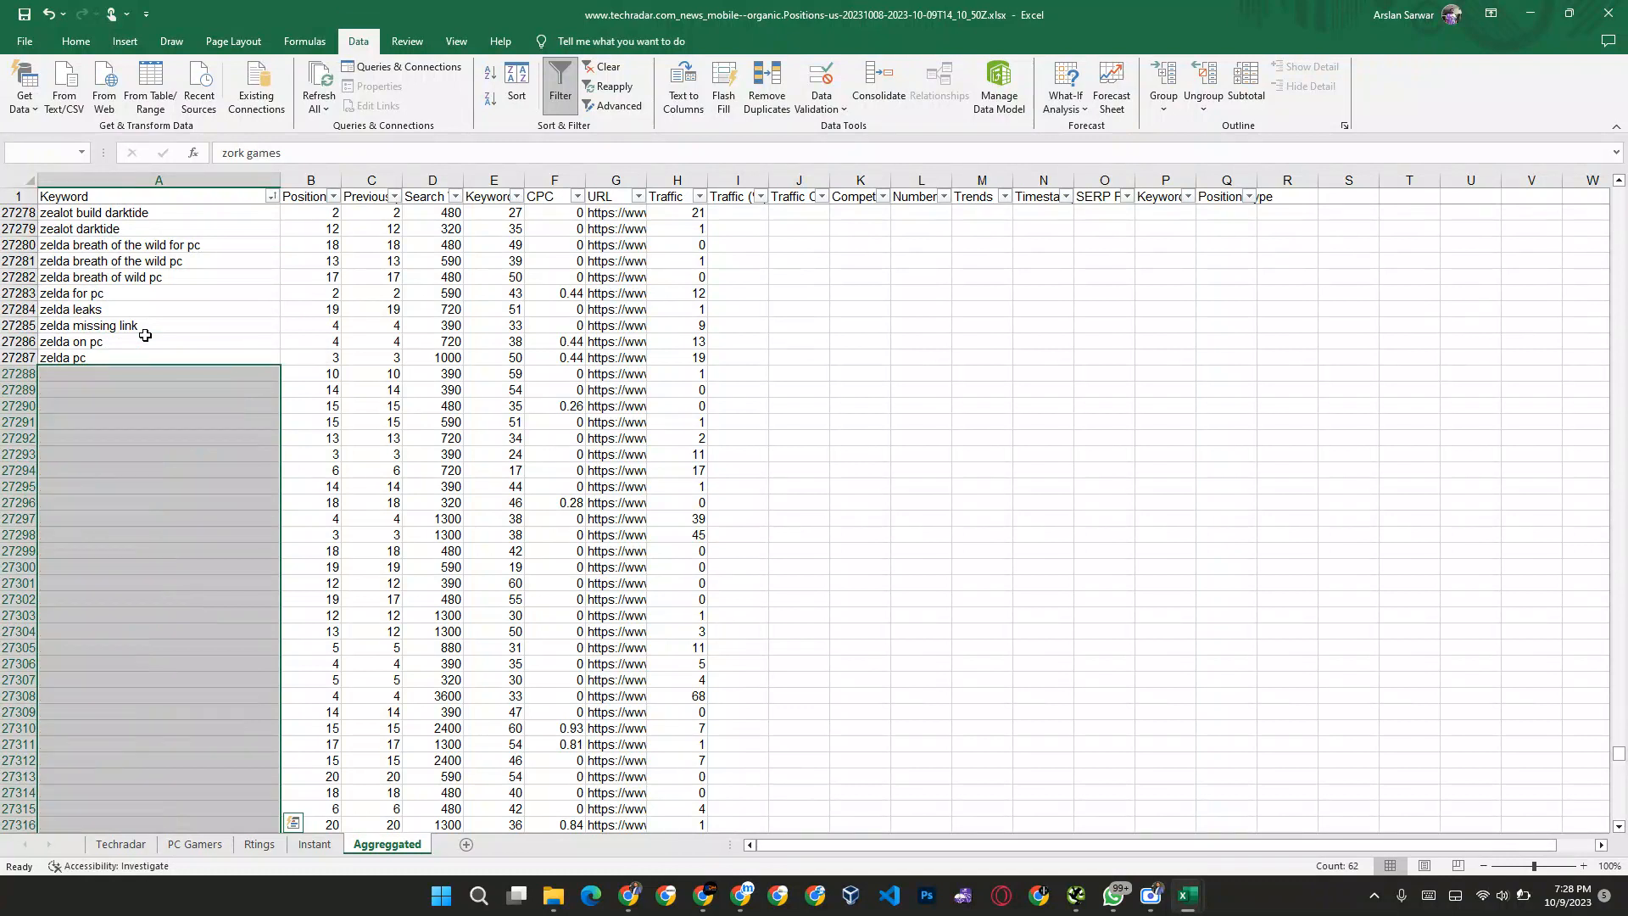
# Step: Sort the Keyword column A to Z again and clear the leftover Position to Traffic data from row 27292 down
pyautogui.click(272, 197)
pyautogui.click(135, 212)
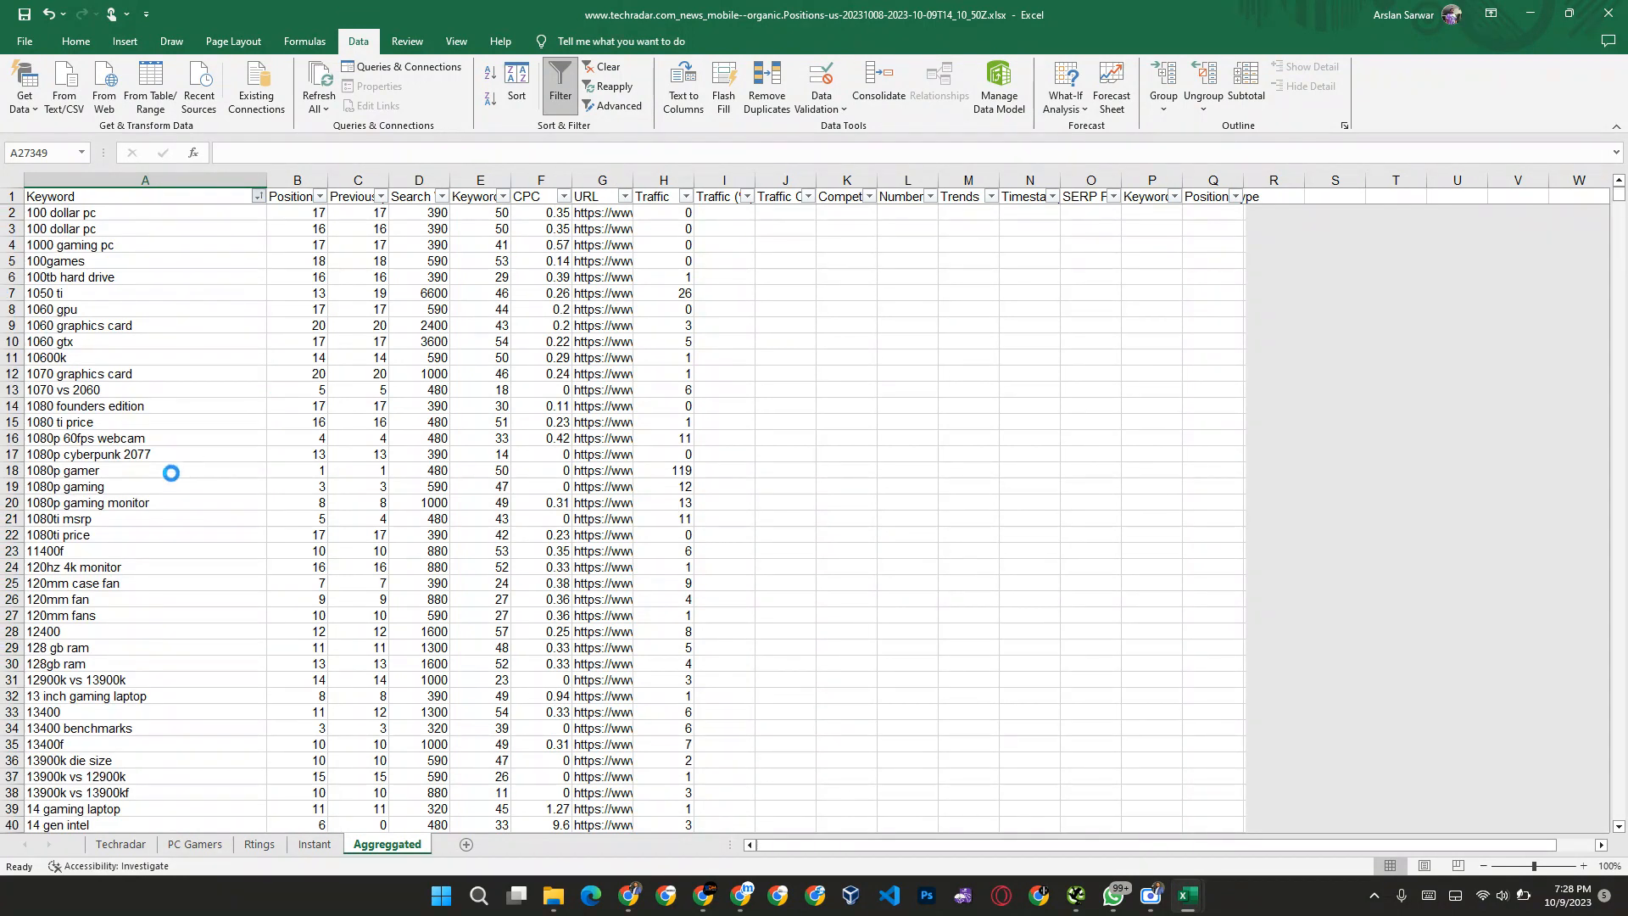
pyautogui.click(172, 473)
pyautogui.hotkey('ctrl', 'Down')
pyautogui.press('Down')
pyautogui.press('Down')
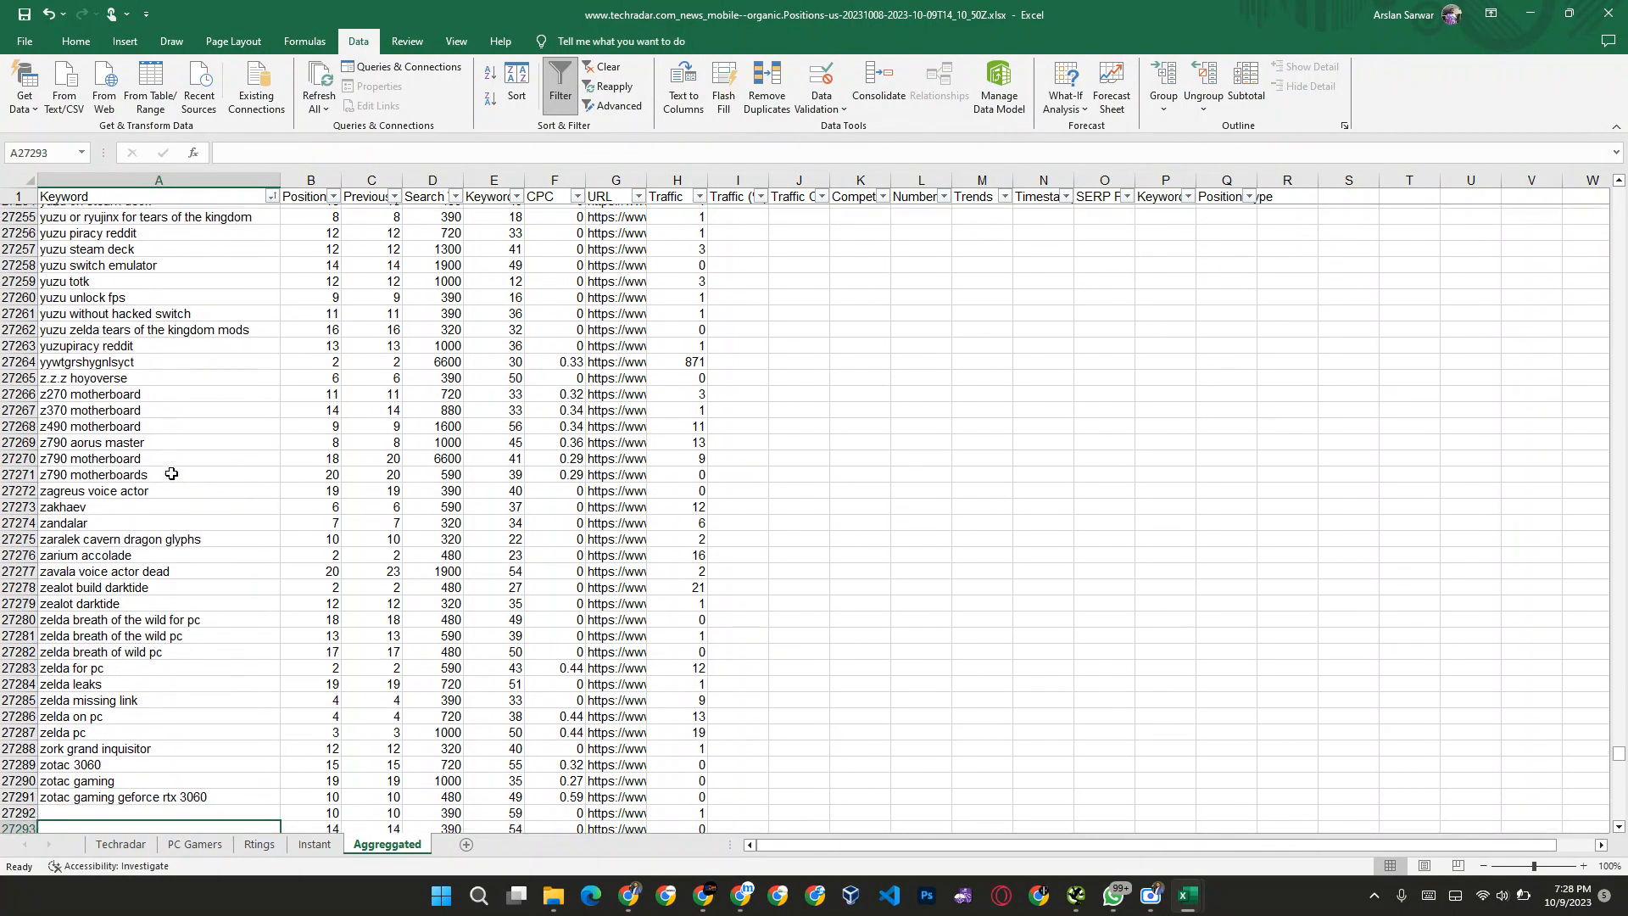
pyautogui.press('Right')
pyautogui.hotkey('ctrl', 'shift', 'Right')
pyautogui.hotkey('ctrl', 'shift', 'Down')
pyautogui.press('Delete')
pyautogui.hotkey('ctrl', 'Up')
pyautogui.hotkey('ctrl', 'Up')
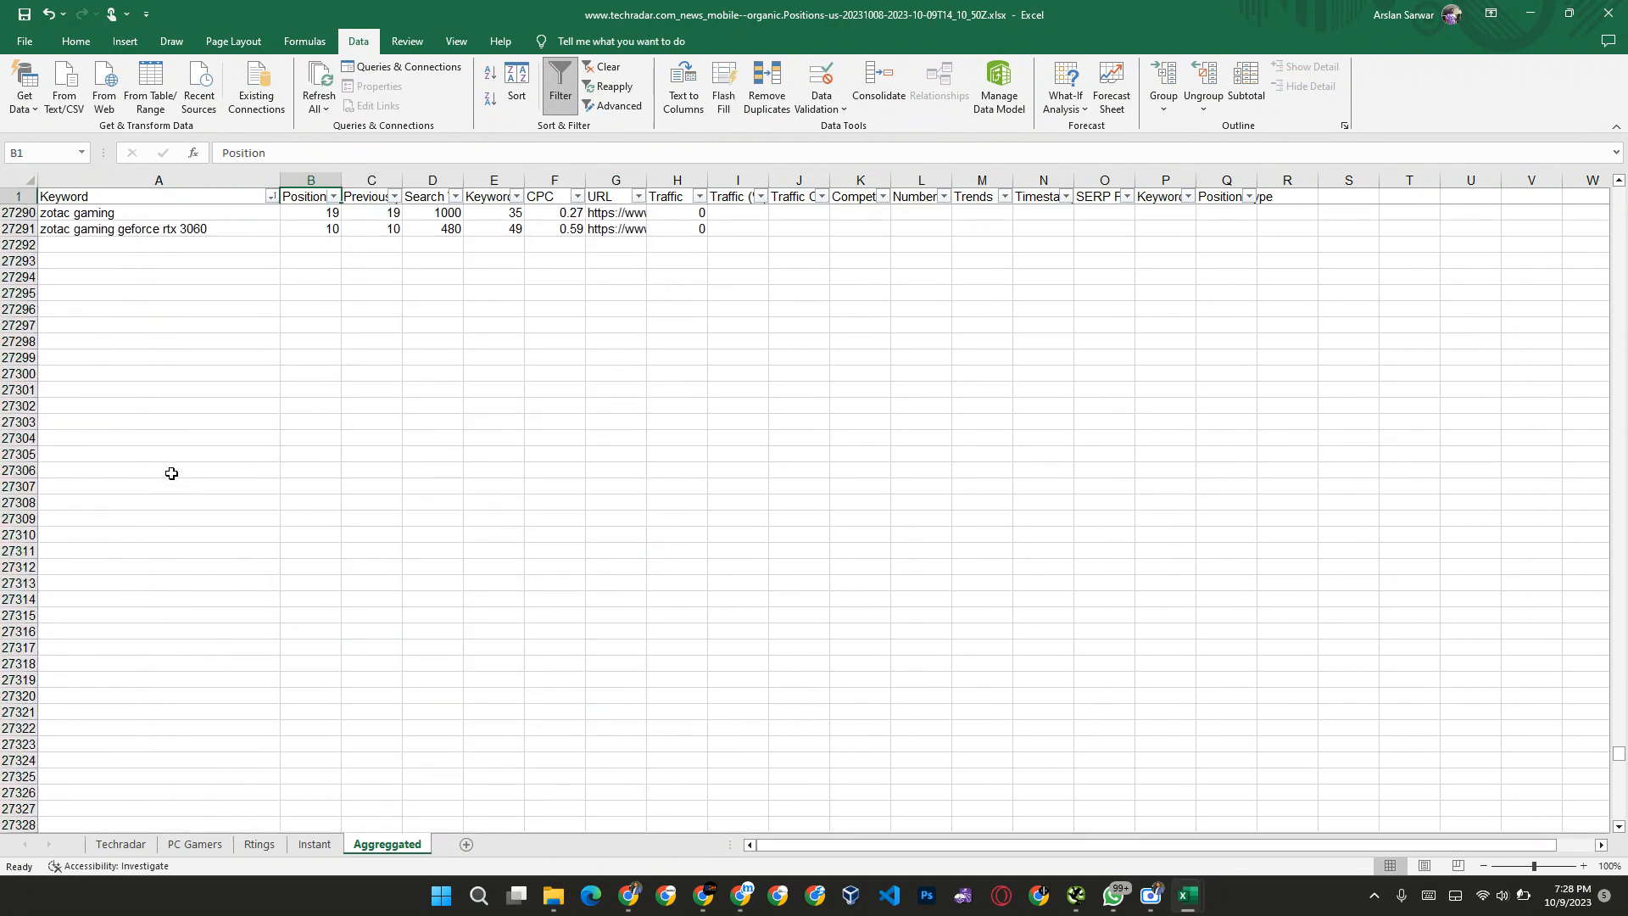
# Step: Try to remove duplicates from the Keyword to Traffic data in A2:H27291 with all columns unselected
pyautogui.press('Left')
pyautogui.press('Down')
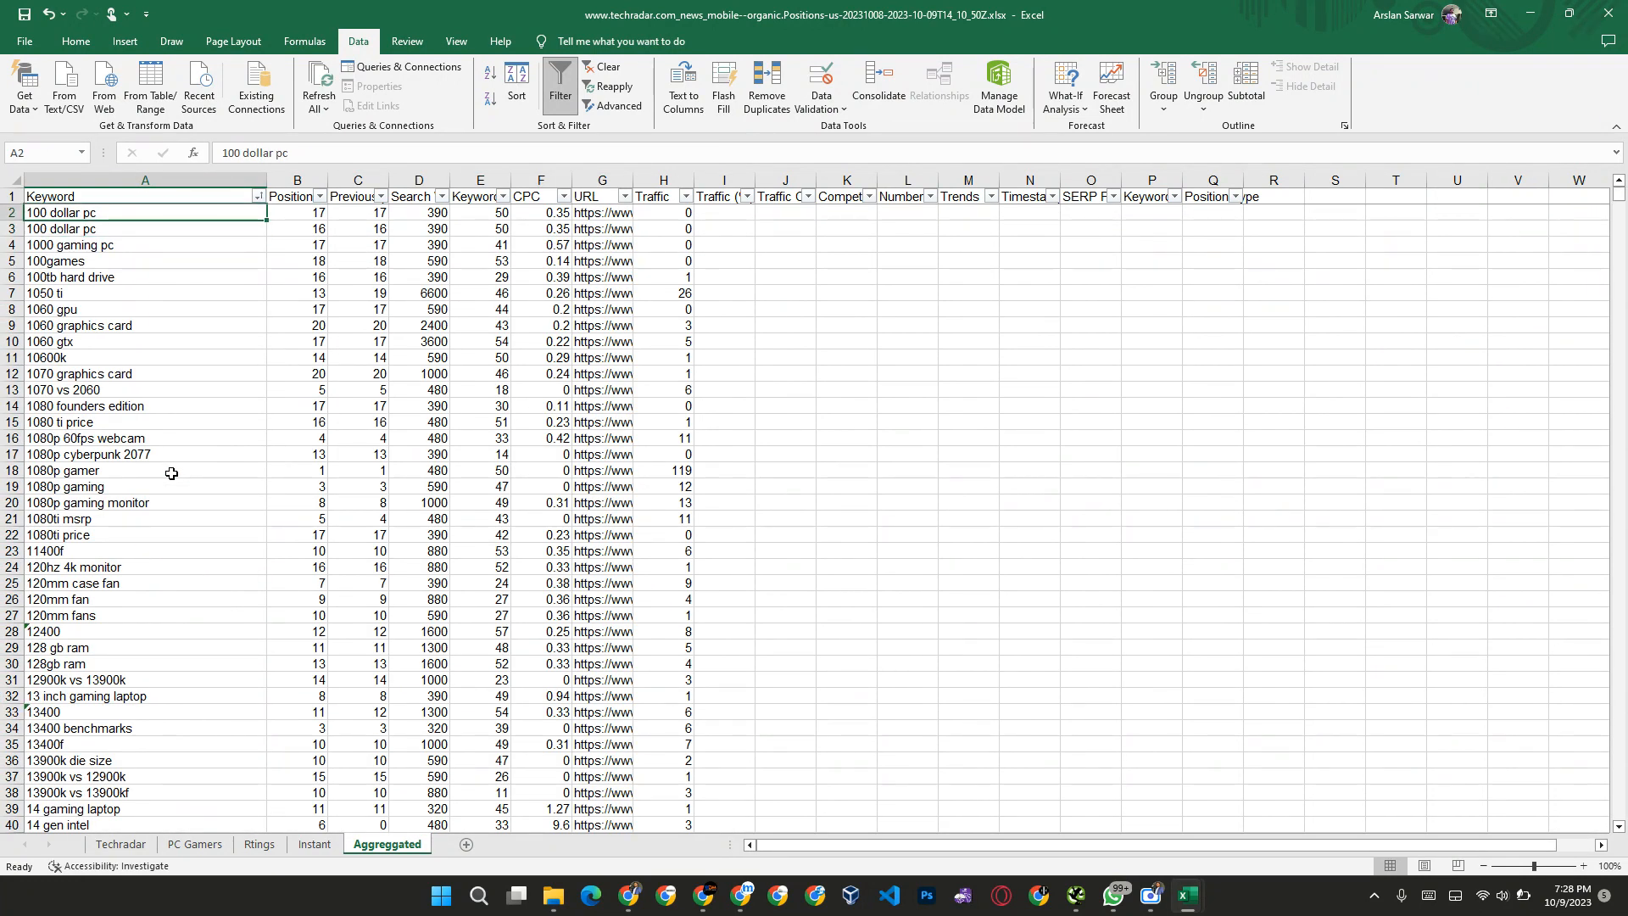
pyautogui.hotkey('ctrl', 'shift', 'Down')
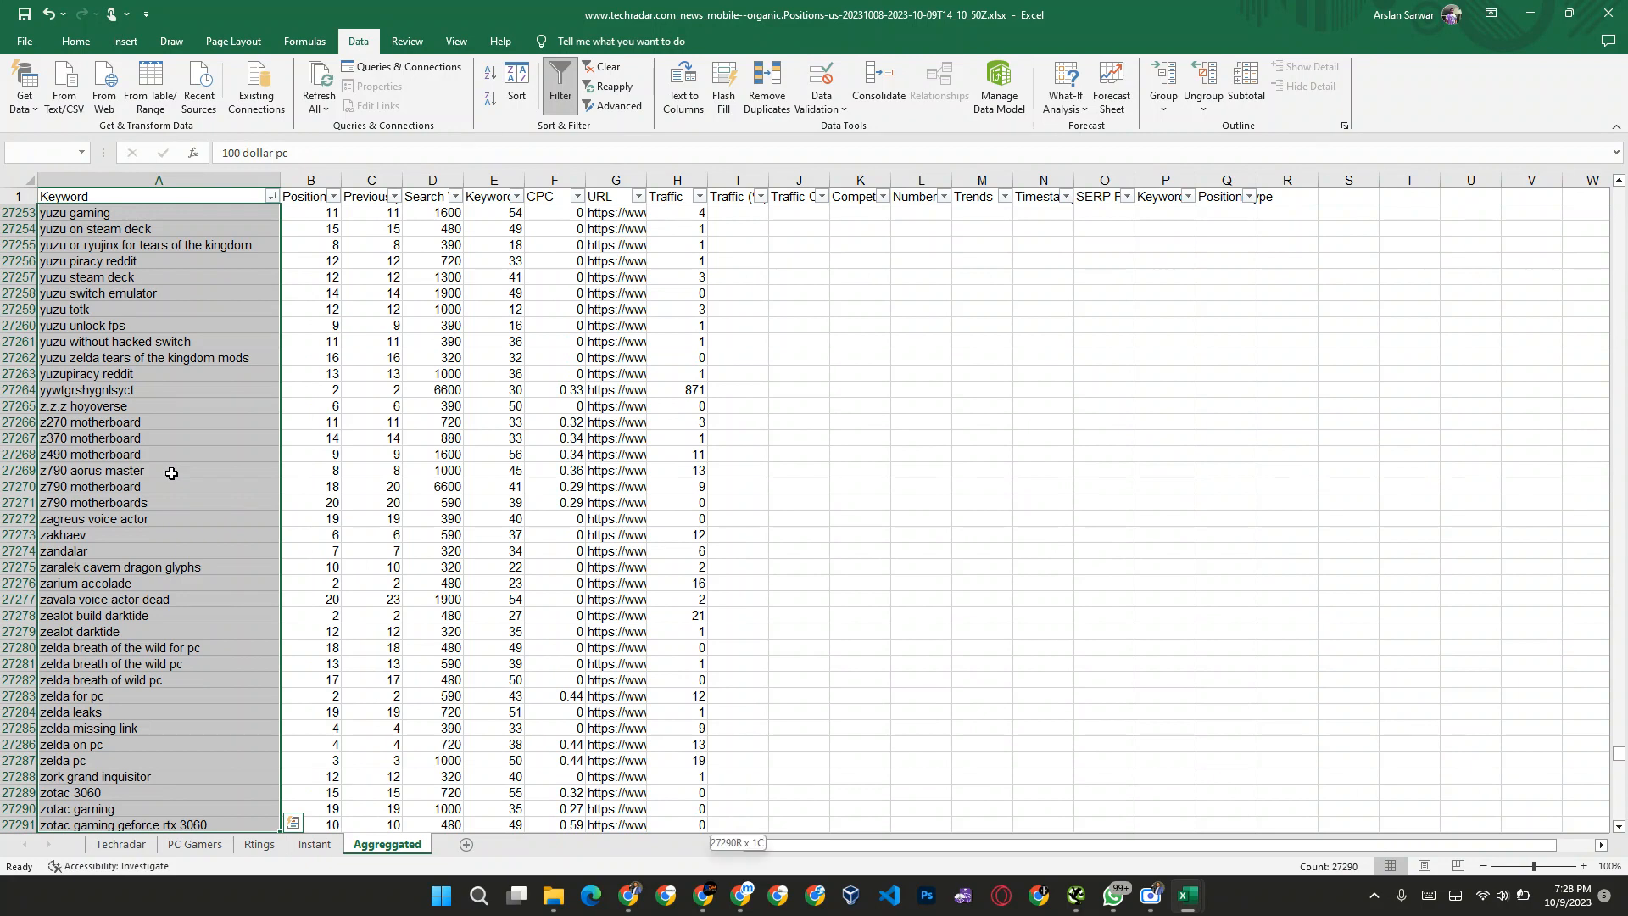
pyautogui.hotkey('ctrl', 'shift', 'Right')
pyautogui.click(788, 100)
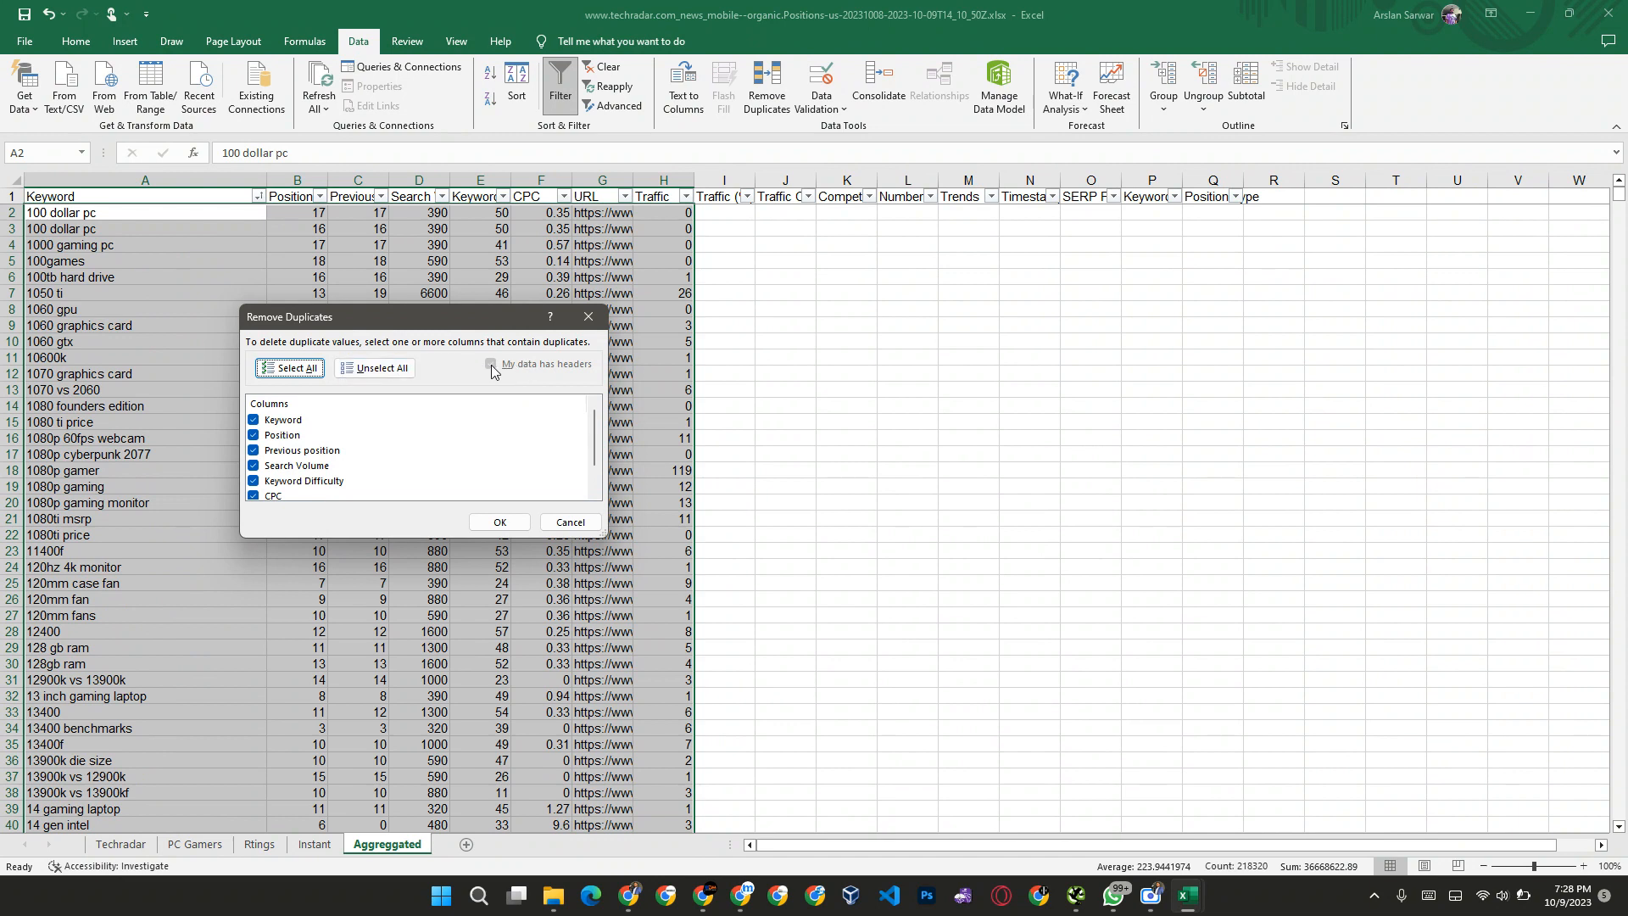
pyautogui.click(402, 377)
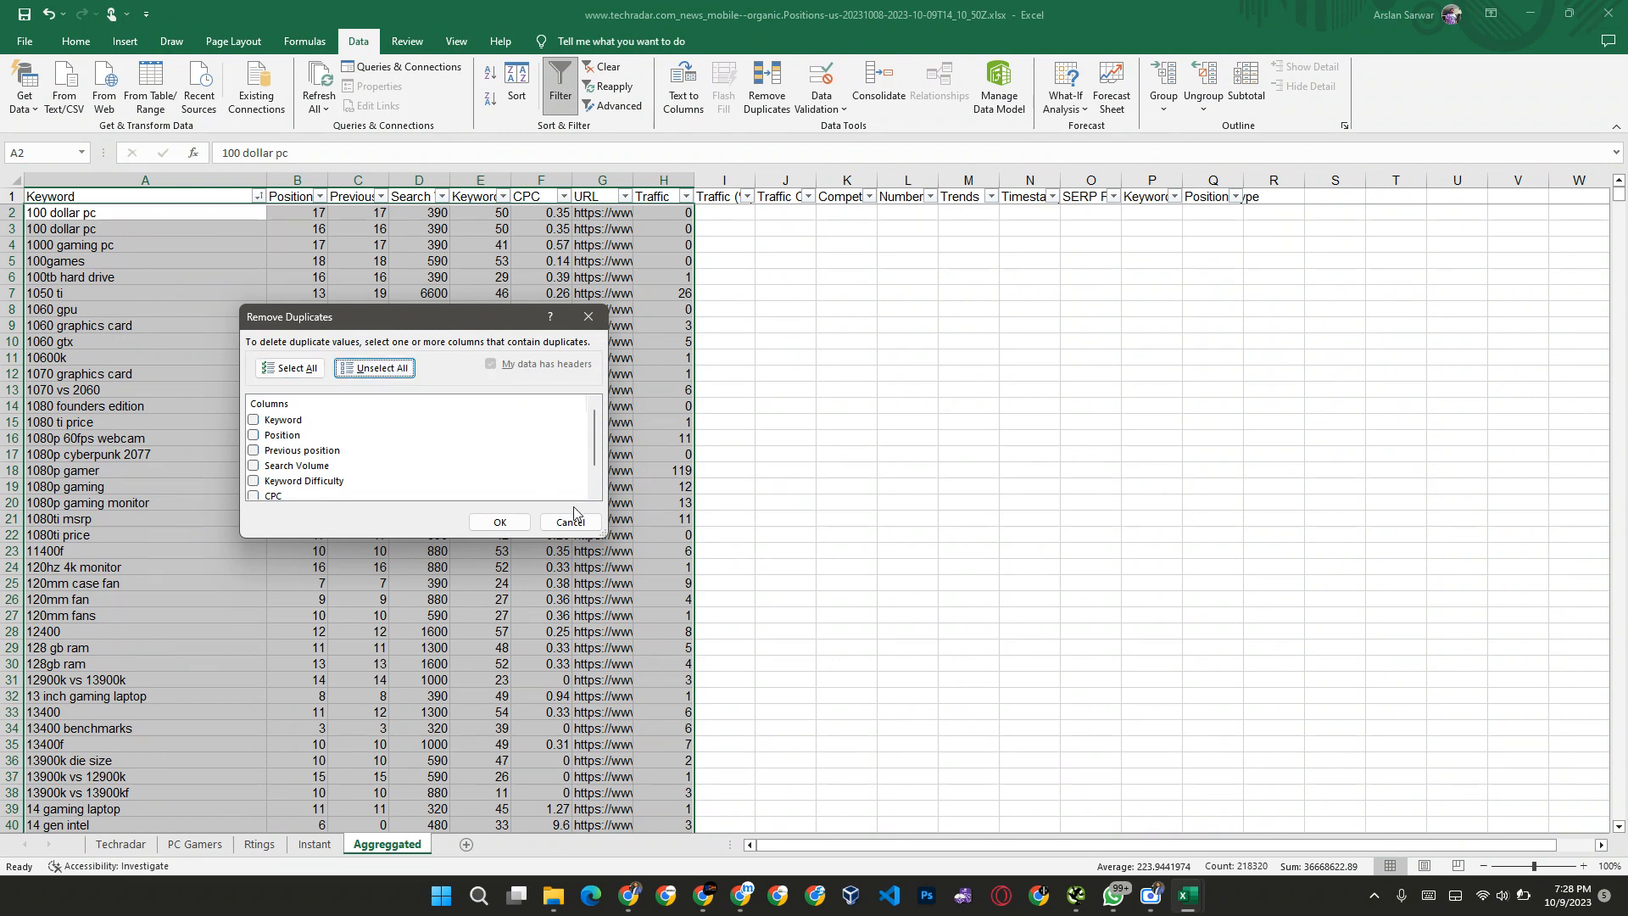
pyautogui.click(510, 522)
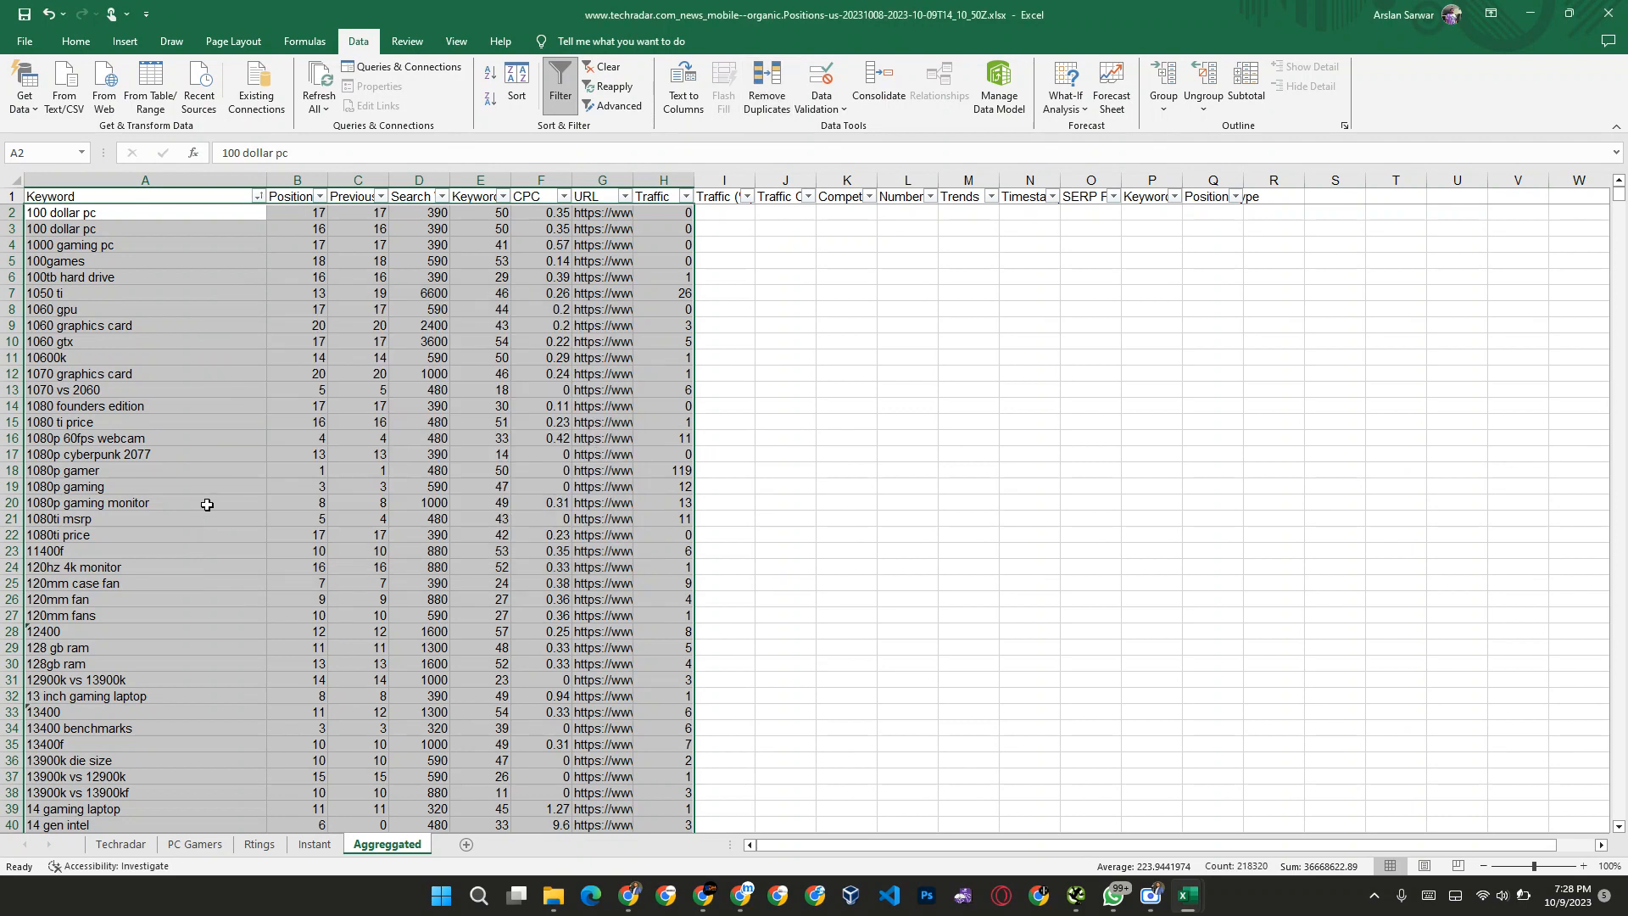
pyautogui.click(85, 419)
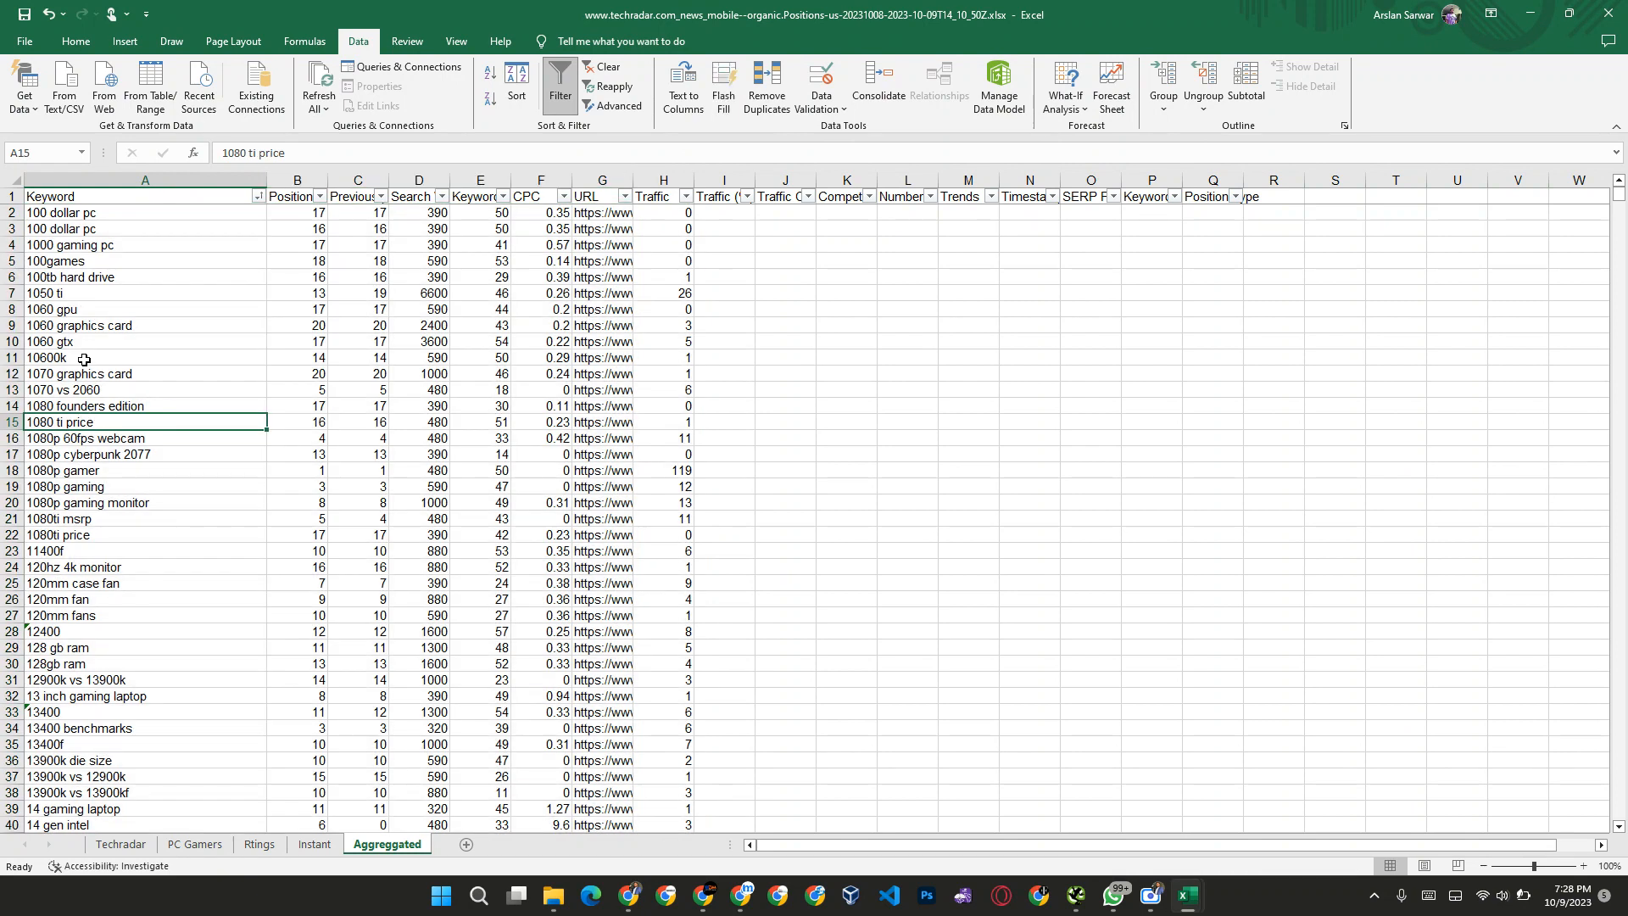
# Step: Remove duplicates from the whole sheet, comparing all columns and with the data-has-headers option turned off
pyautogui.click(12, 175)
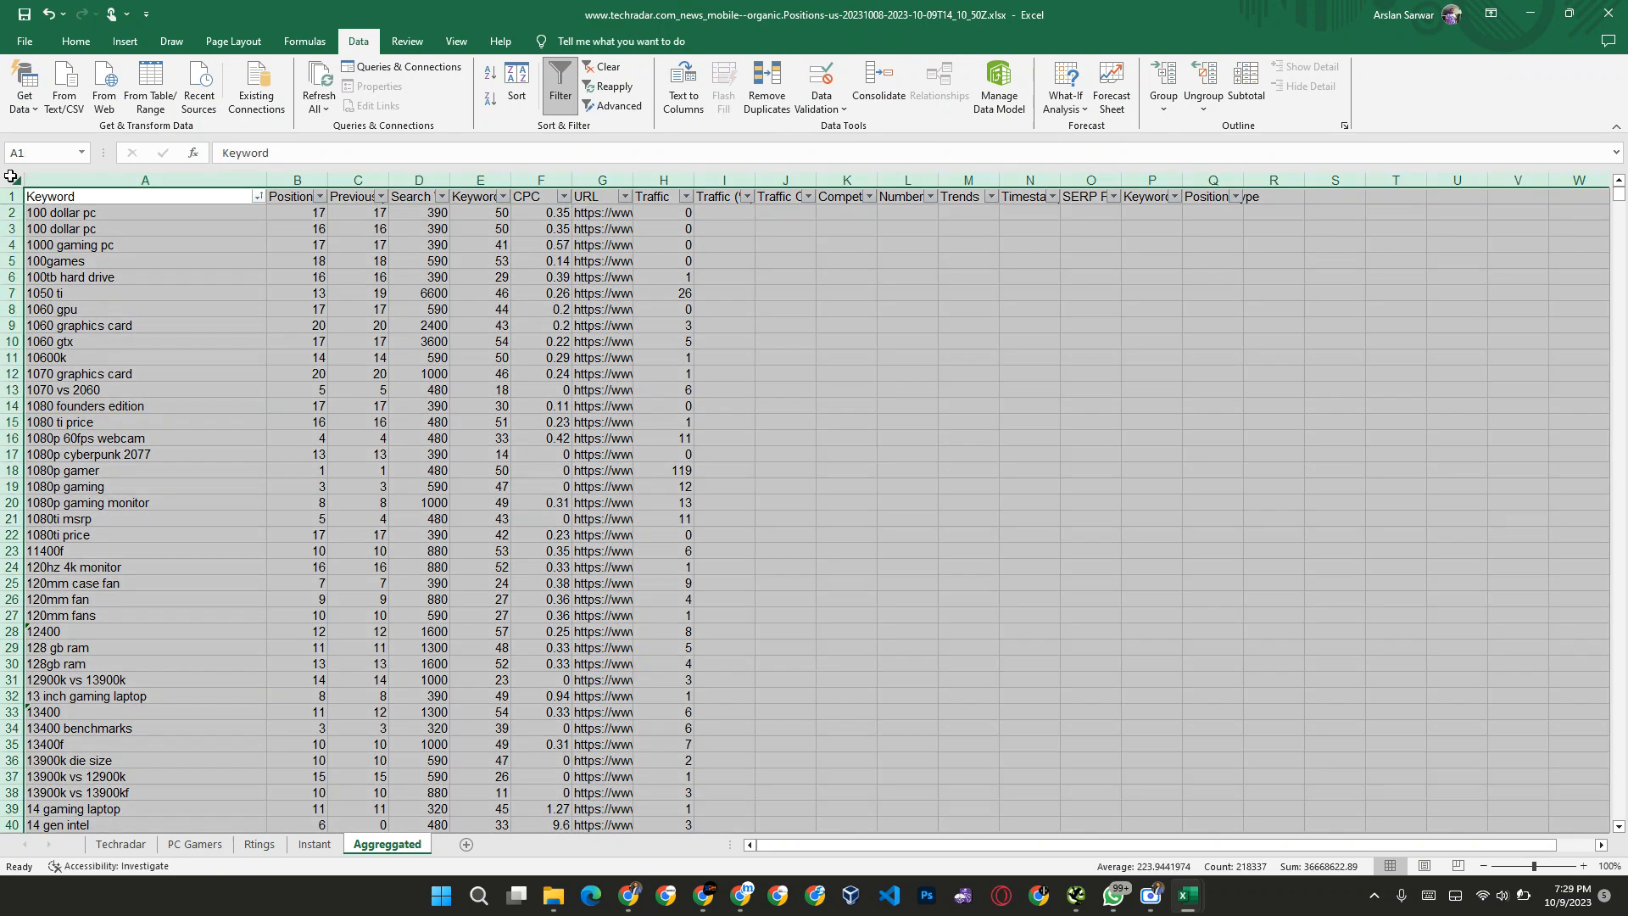
pyautogui.click(767, 85)
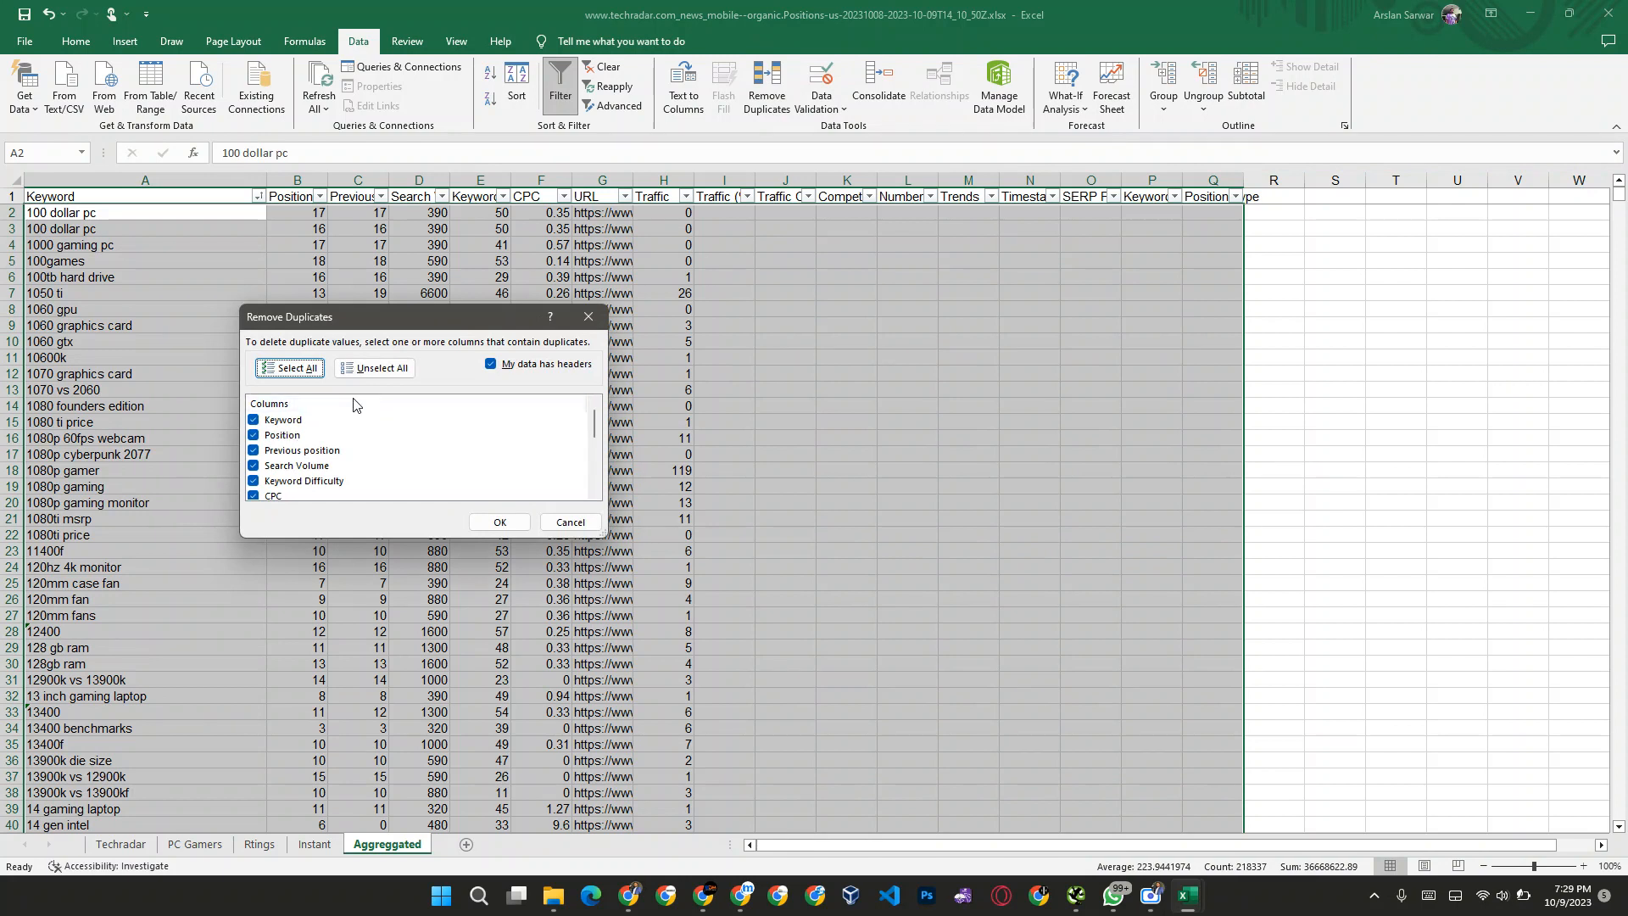
pyautogui.click(521, 365)
pyautogui.scroll(3, 360, 474)
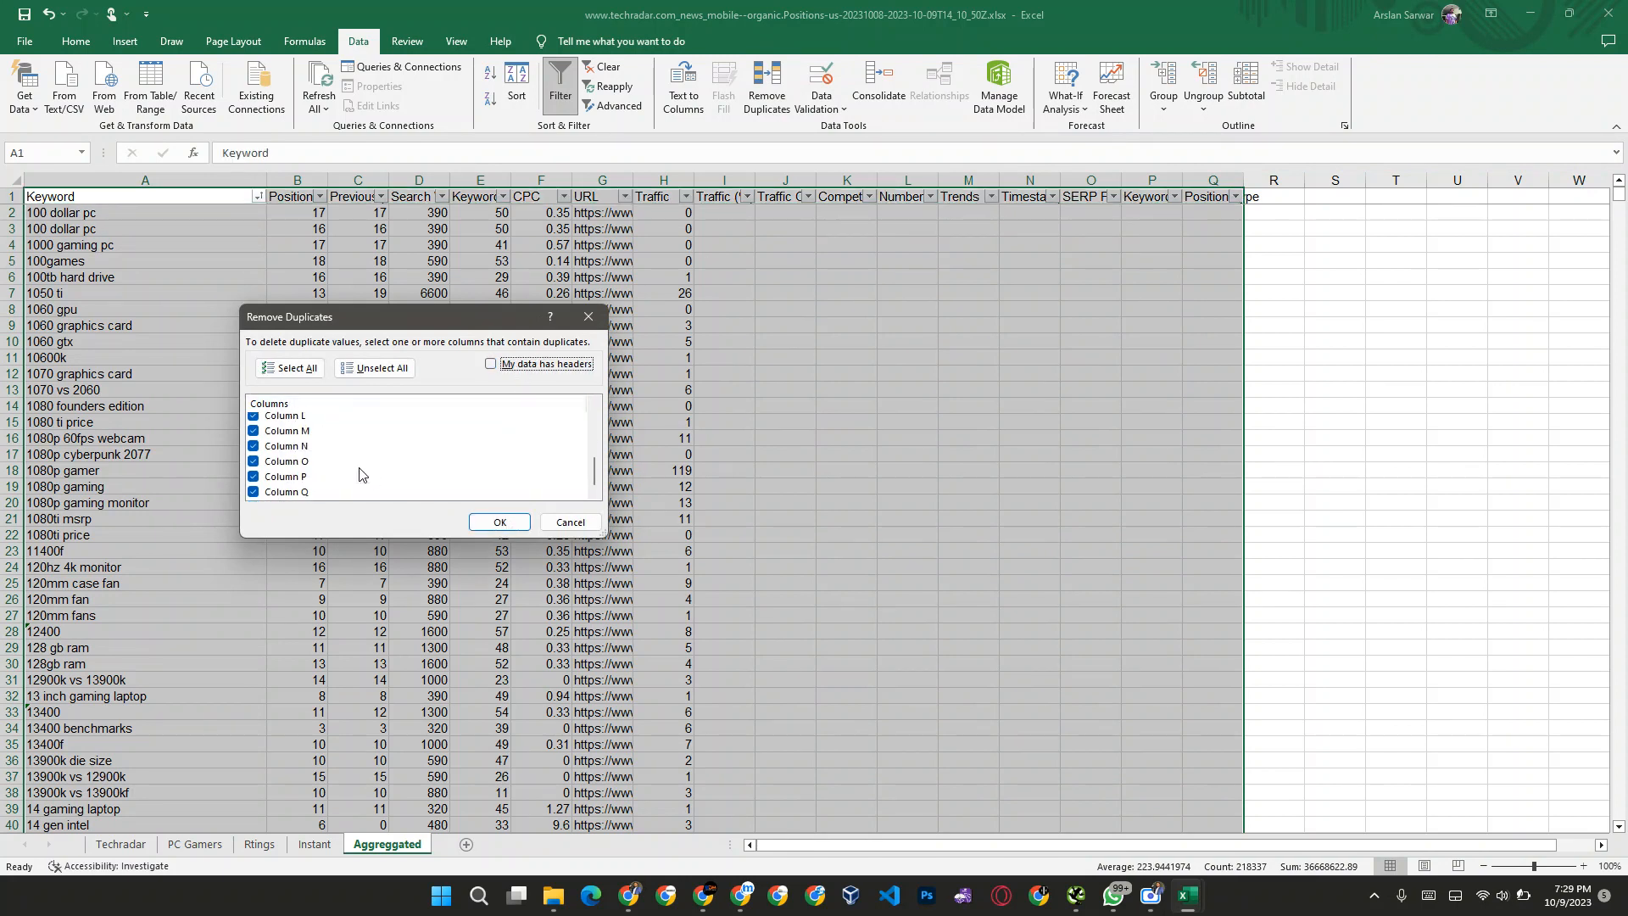
pyautogui.click(500, 522)
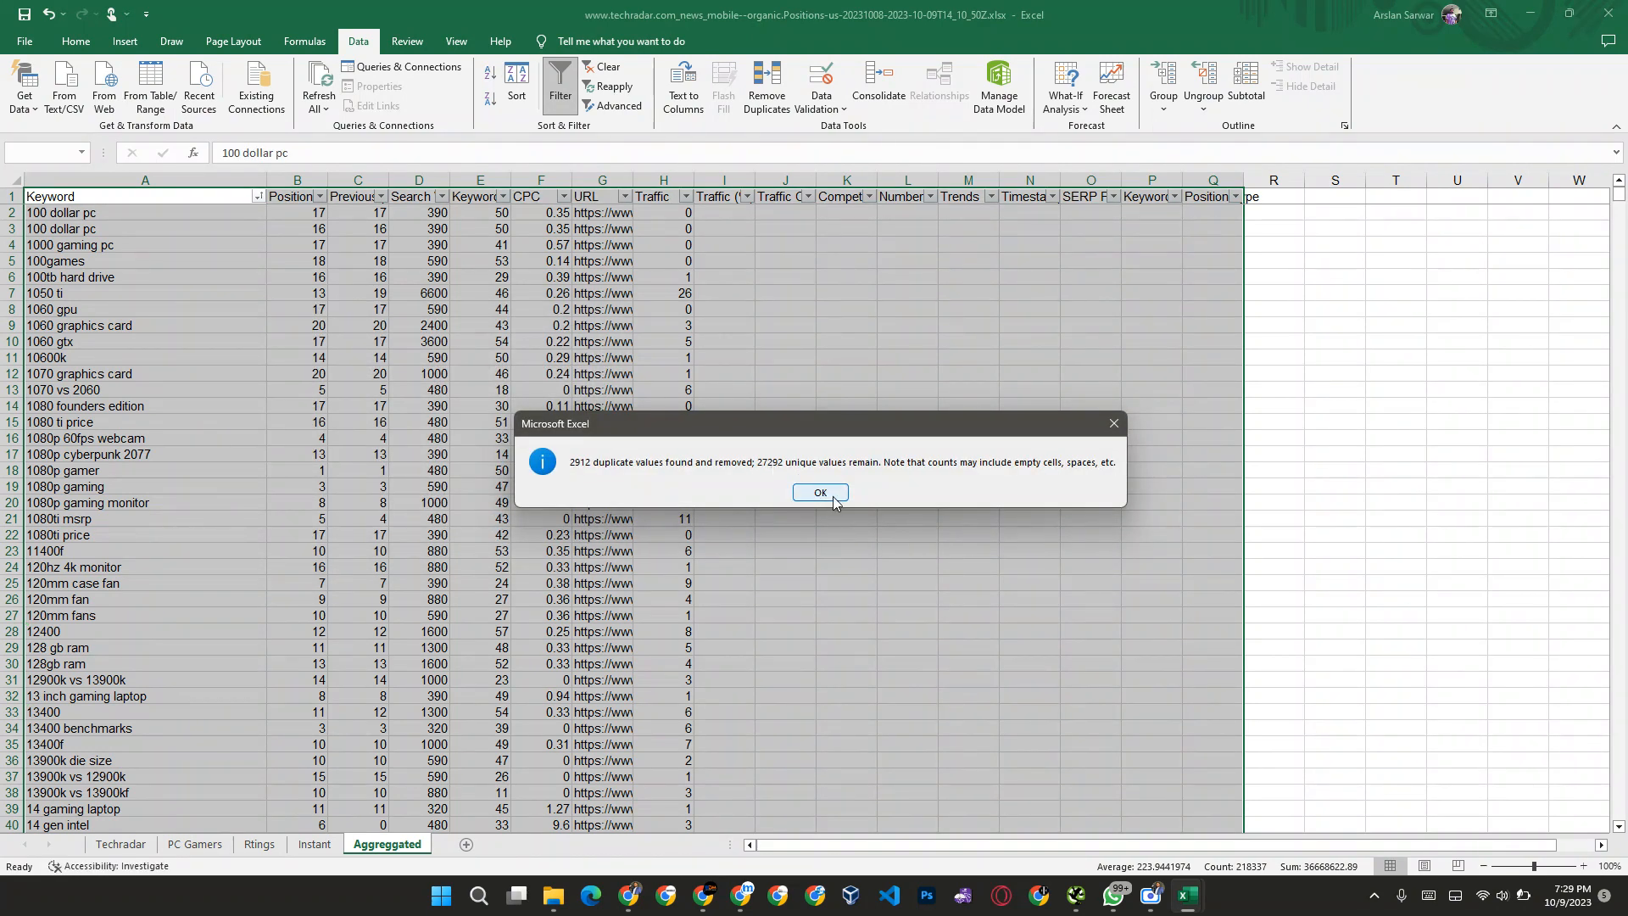
pyautogui.click(820, 493)
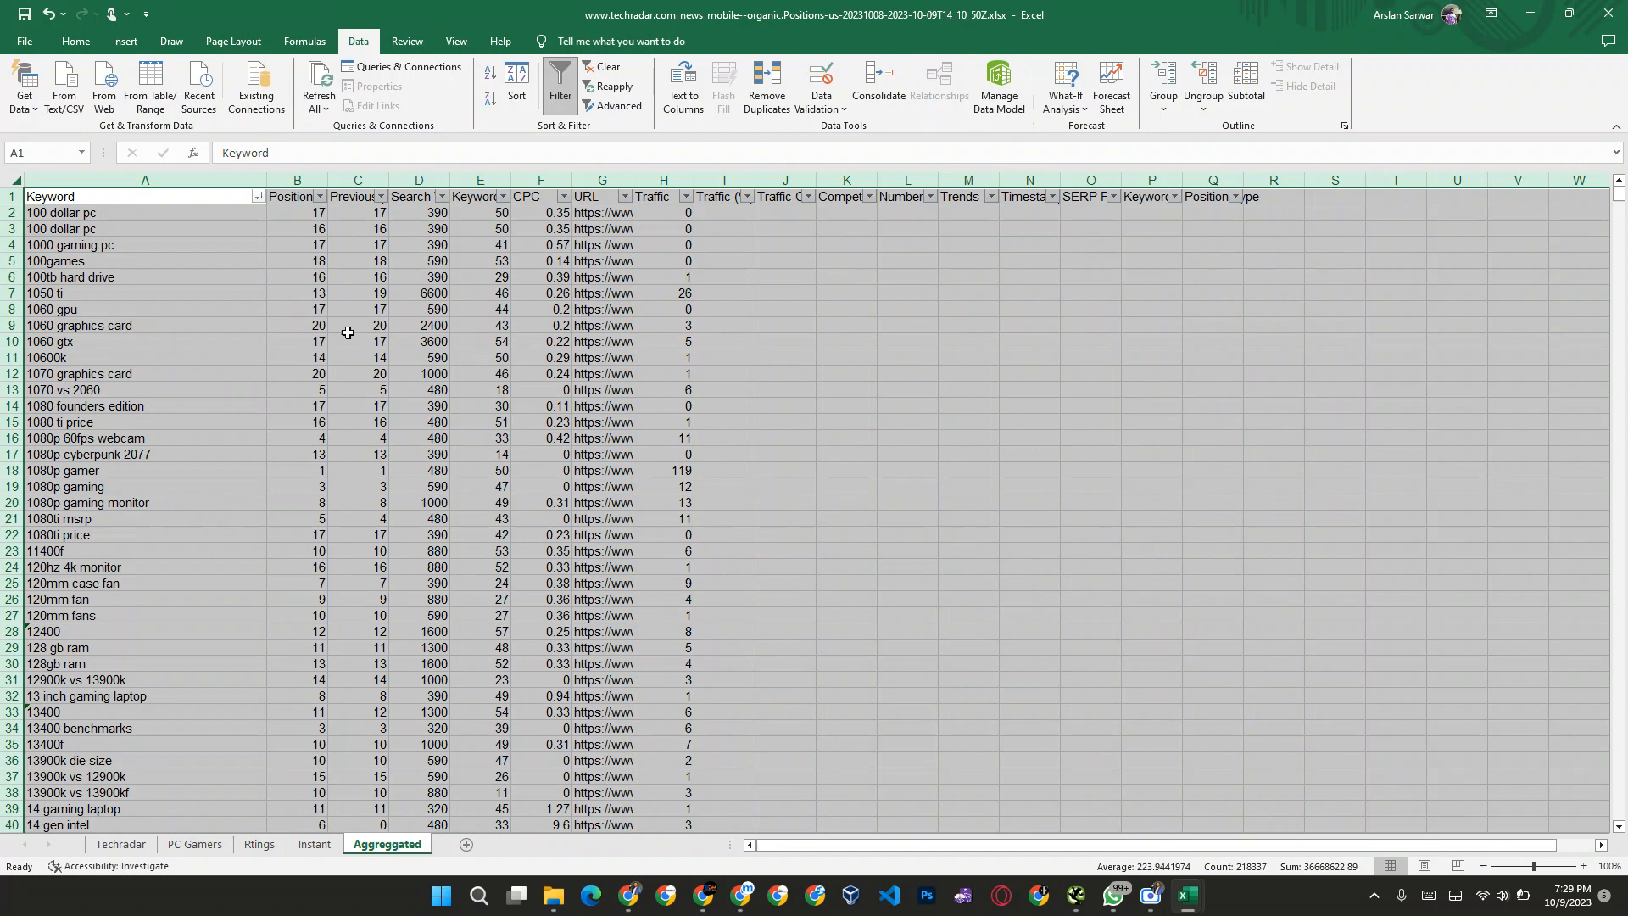
pyautogui.click(186, 286)
pyautogui.click(144, 219)
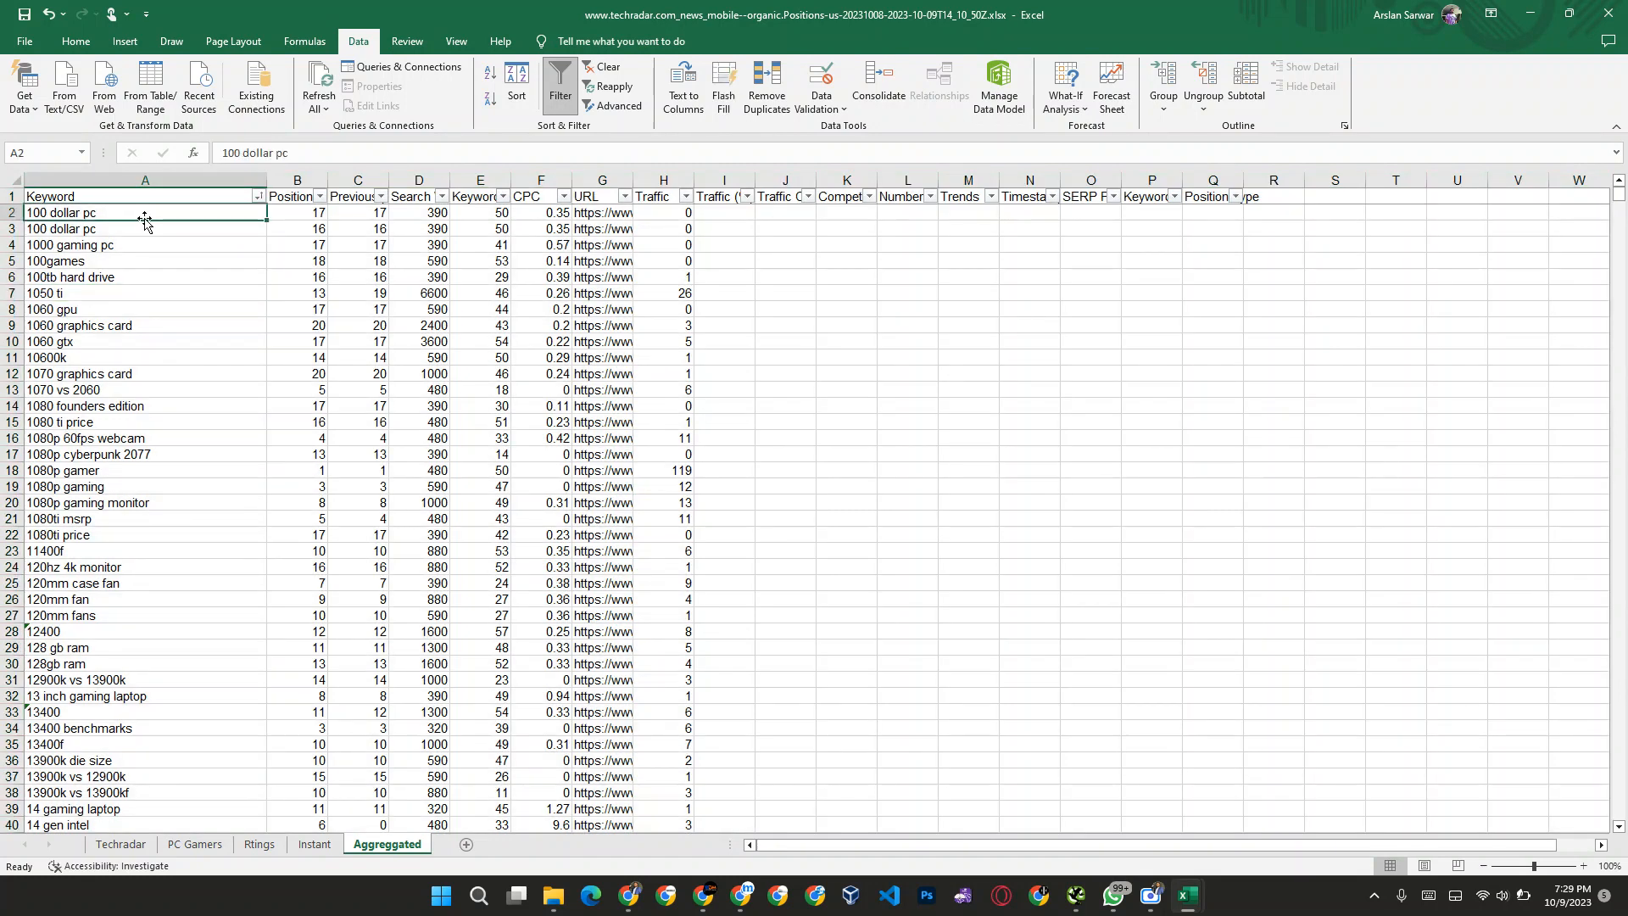
pyautogui.press('Down')
pyautogui.press('Down')
pyautogui.press('Up')
pyautogui.press('Up')
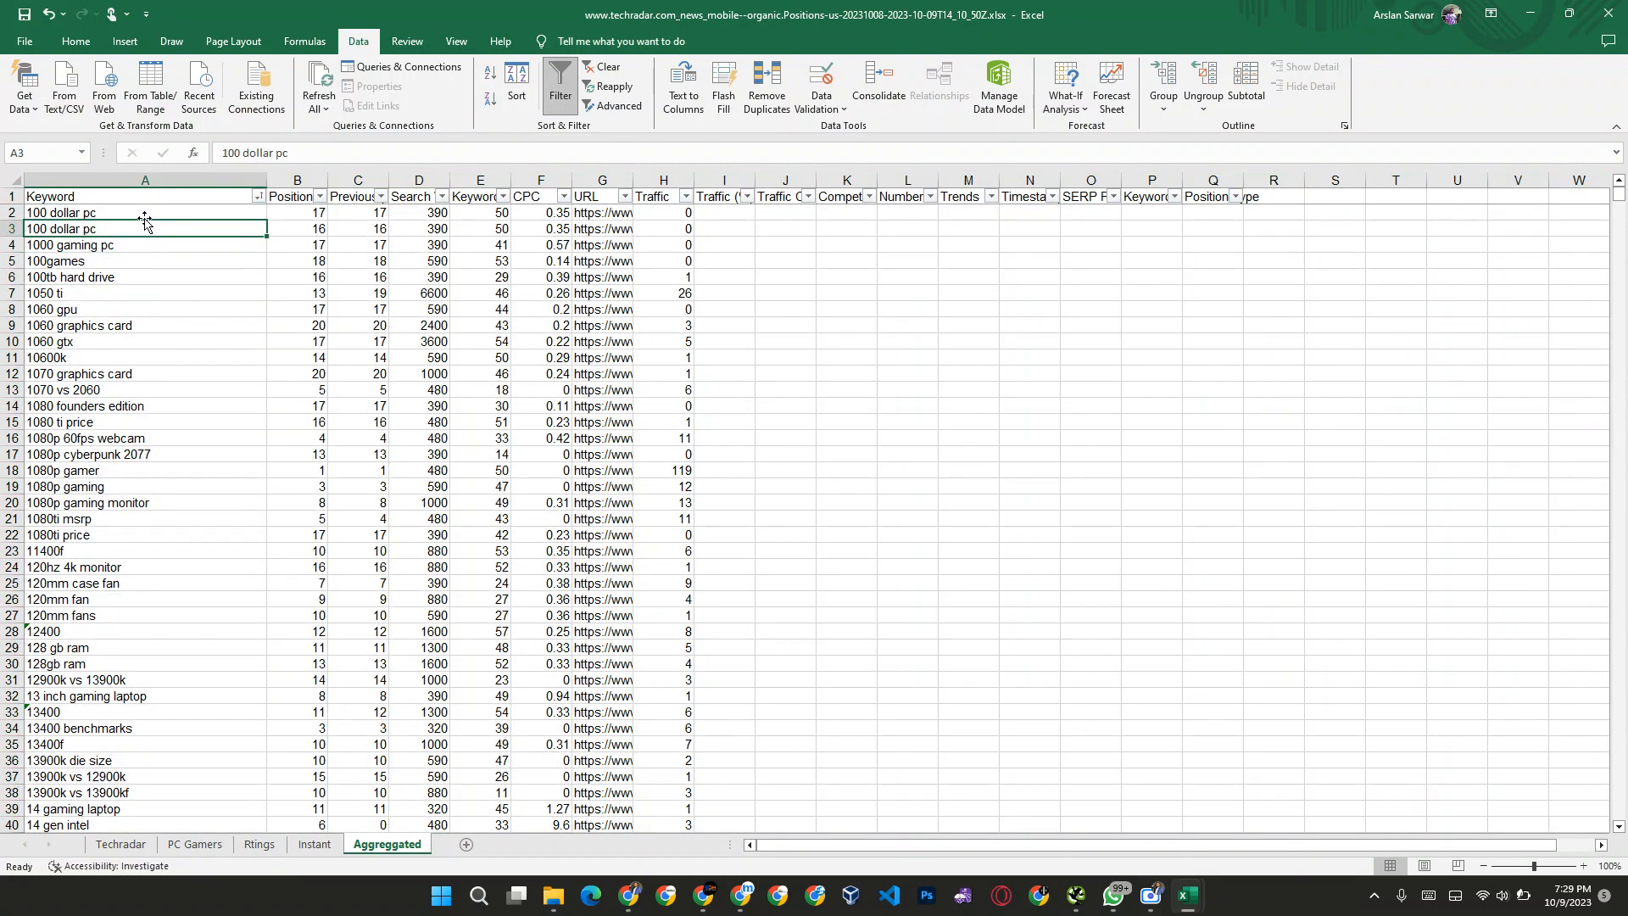
pyautogui.hotkey('shift', 'Down')
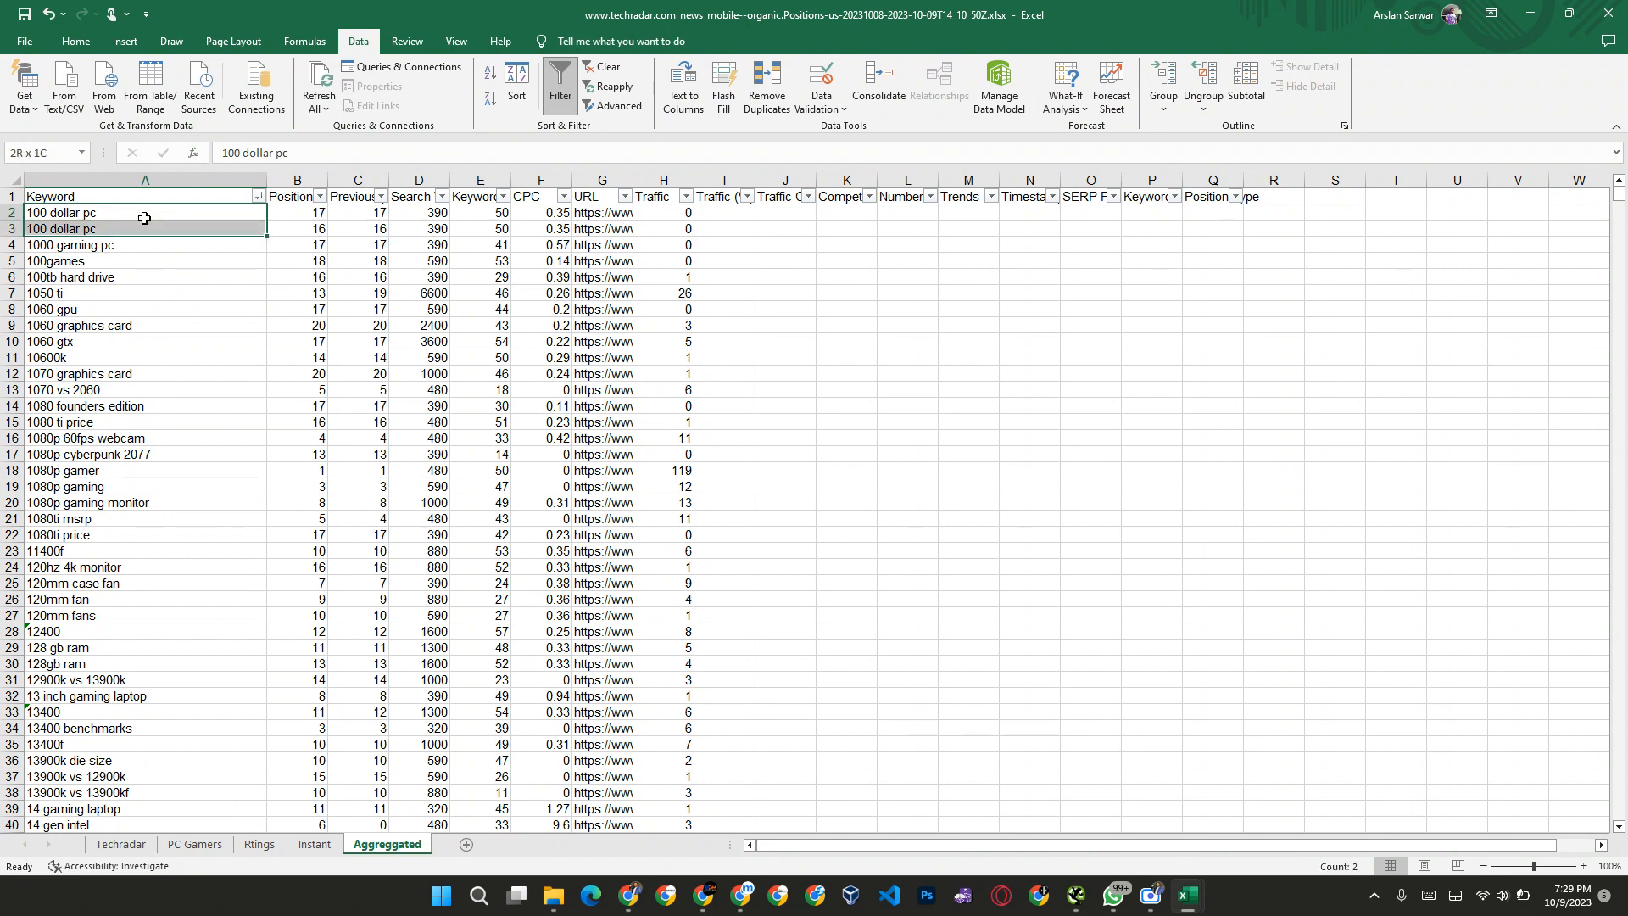
pyautogui.hotkey('shift', 'Right')
pyautogui.hotkey('shift', 'Right')
pyautogui.hotkey('shift', 'Right')
pyautogui.hotkey('shift', 'Right')
pyautogui.hotkey('shift', 'Right')
pyautogui.hotkey('shift', 'Right')
pyautogui.hotkey('shift', 'Right')
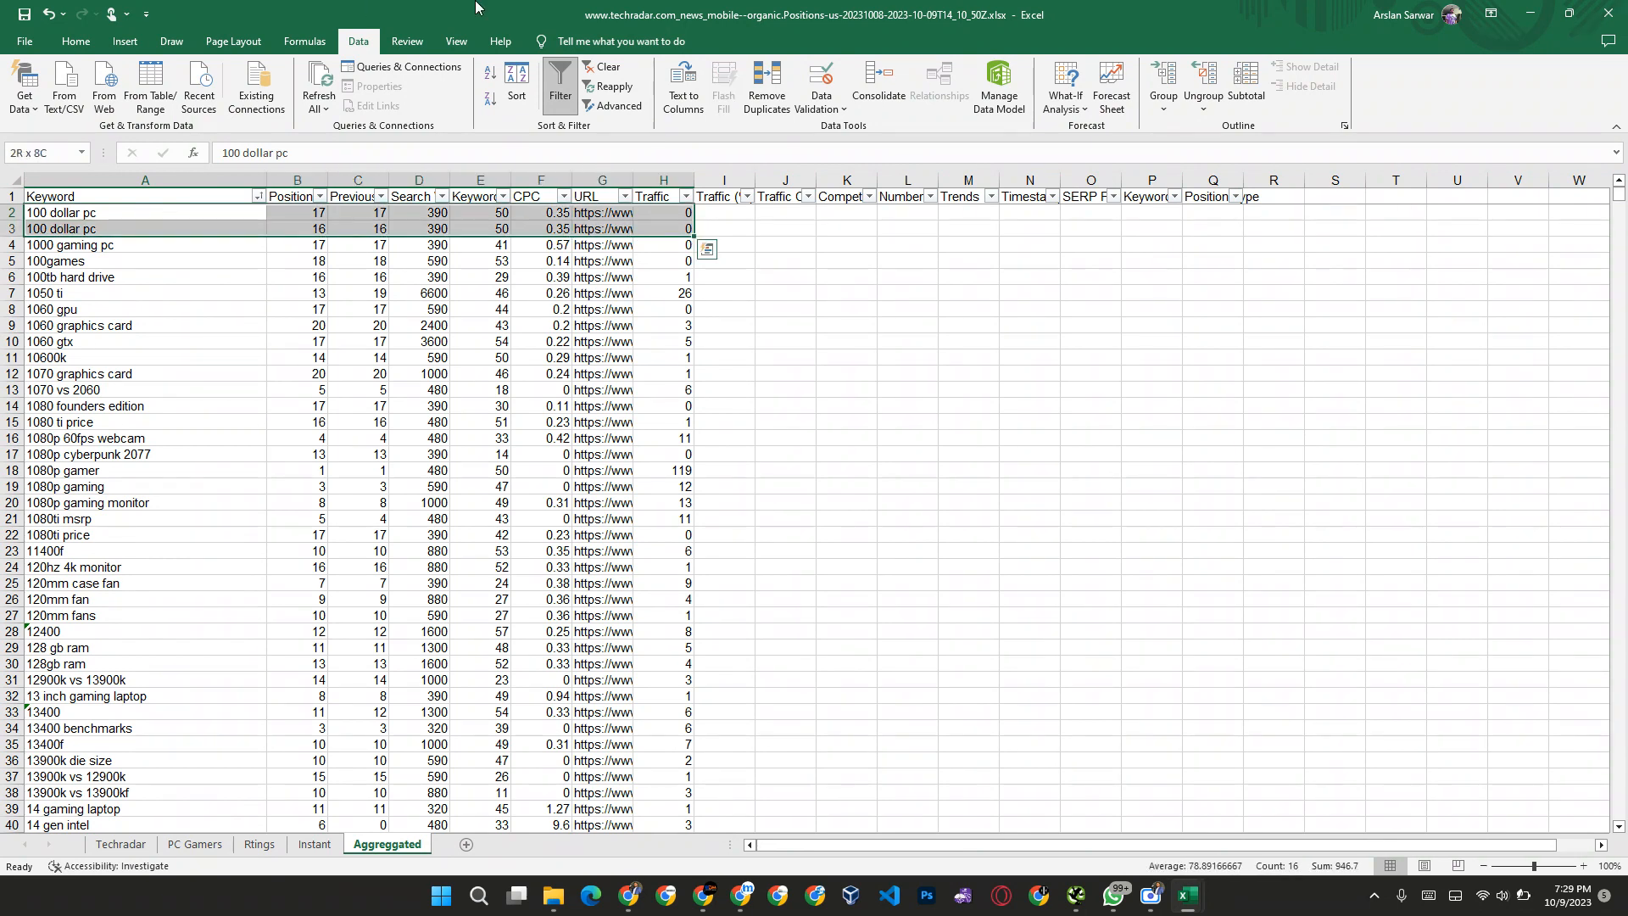
pyautogui.click(766, 89)
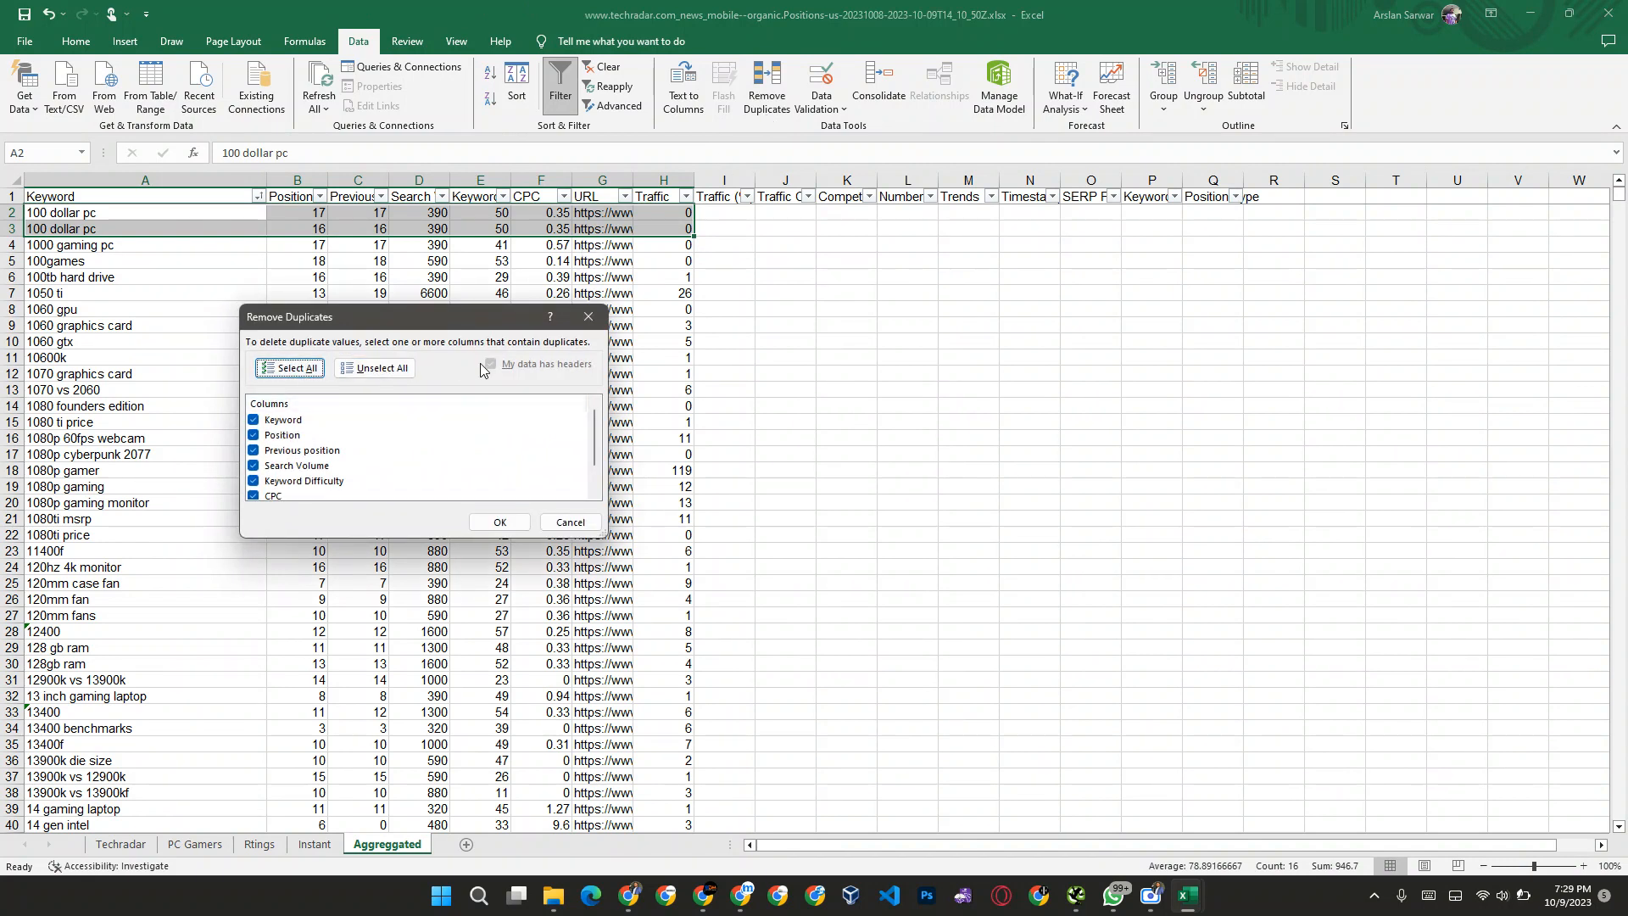
pyautogui.press('Escape')
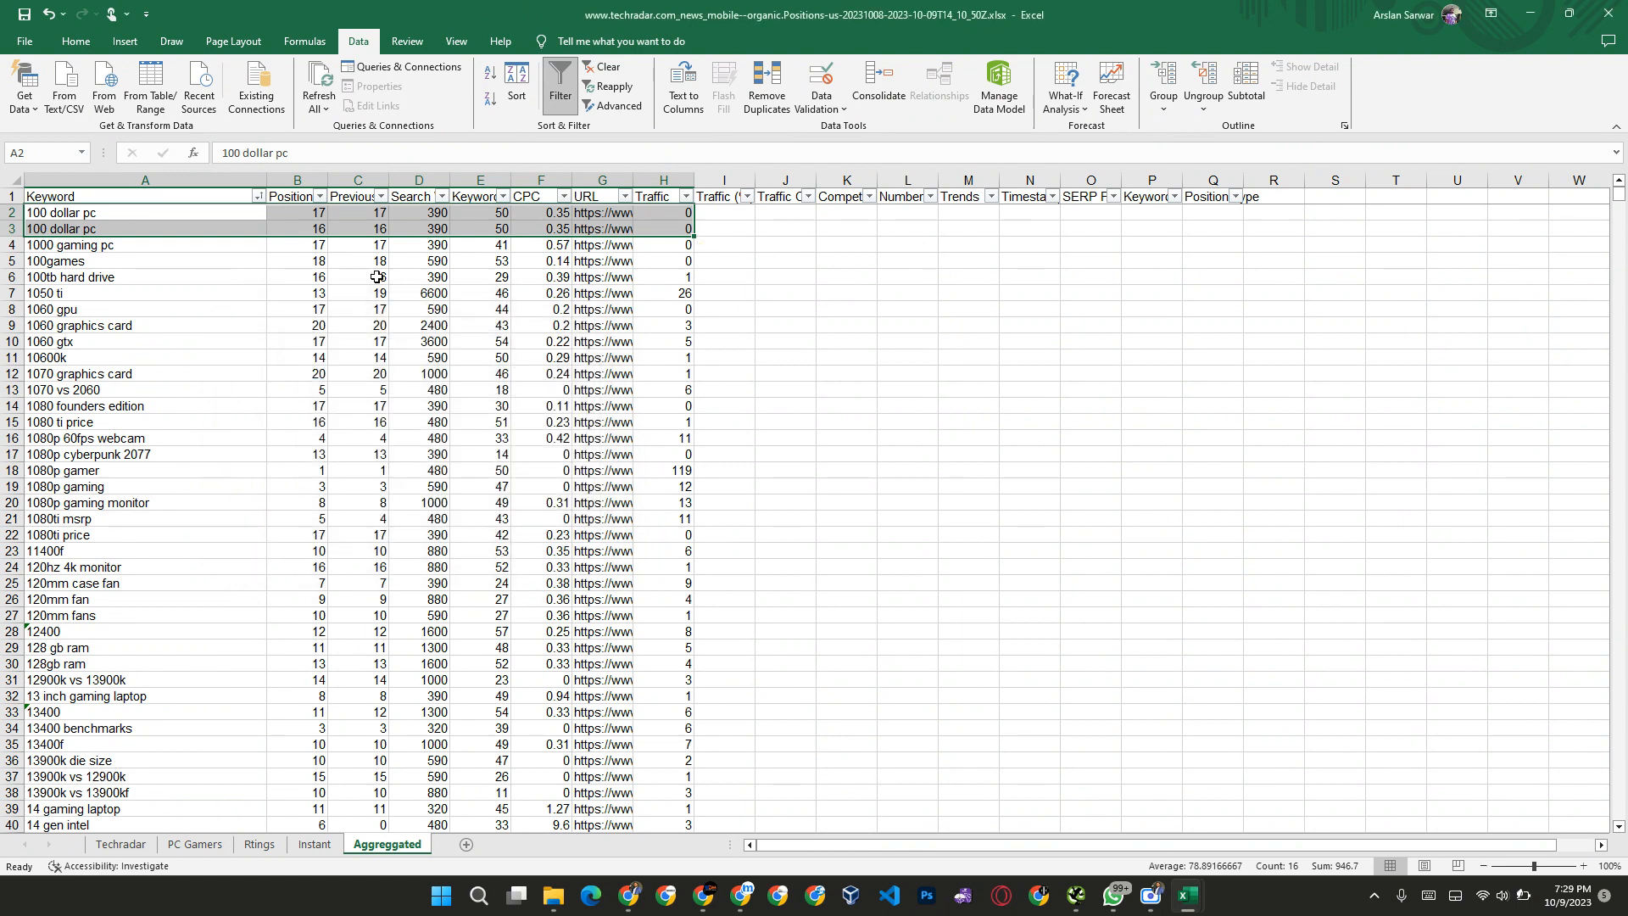
pyautogui.click(332, 273)
# Step: Filter the Traffic column to show only the rows with low traffic values, starting from 0
pyautogui.click(117, 210)
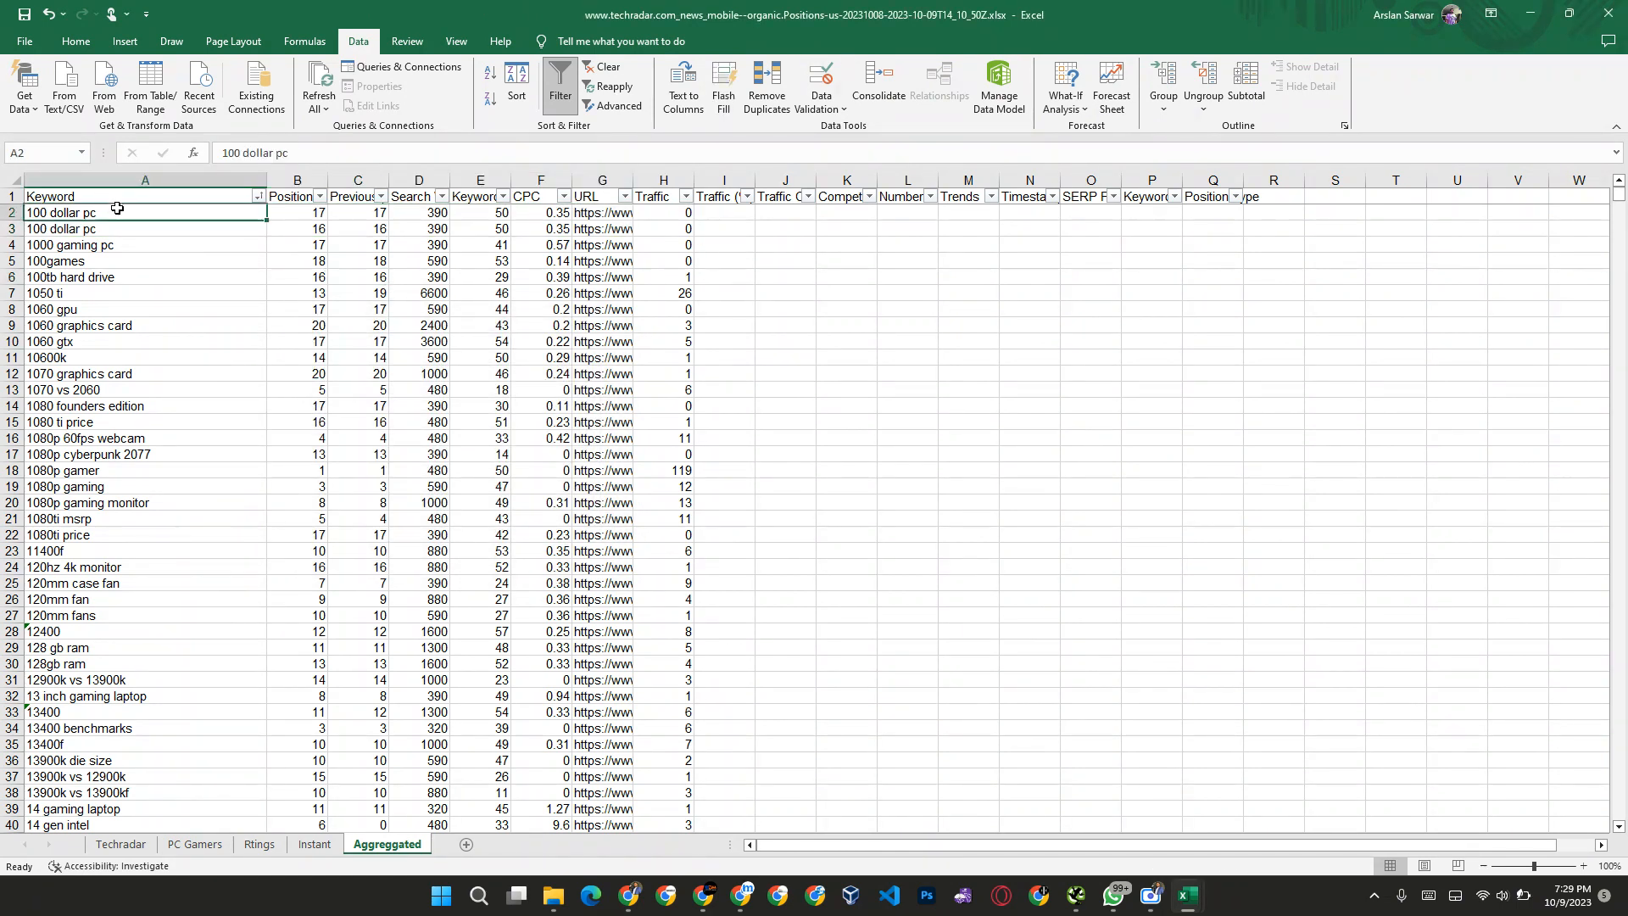
pyautogui.click(686, 196)
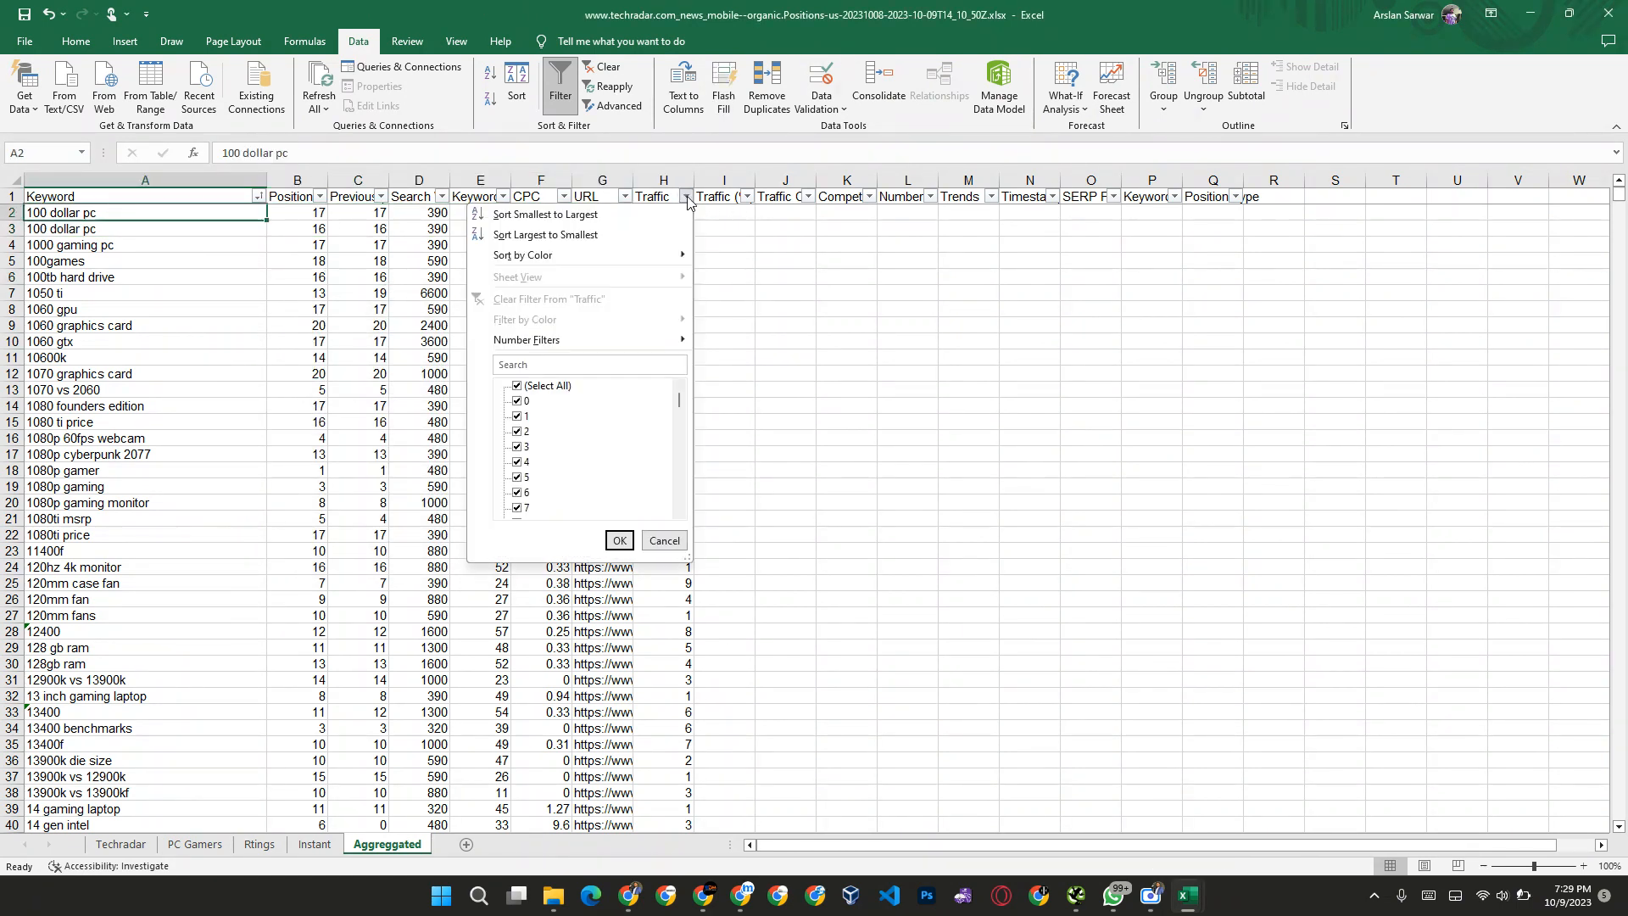
pyautogui.scroll(-3, 543, 505)
pyautogui.scroll(10, 540, 399)
pyautogui.click(518, 388)
pyautogui.click(520, 401)
pyautogui.click(523, 402)
pyautogui.press('space')
pyautogui.press('Down')
pyautogui.press('space')
pyautogui.press('Down')
pyautogui.press('space')
pyautogui.press('Down')
pyautogui.press('space')
pyautogui.press('Down')
pyautogui.press('space')
pyautogui.press('Down')
pyautogui.press('space')
pyautogui.press('Down')
pyautogui.press('space')
pyautogui.press('Down')
pyautogui.press('Down')
pyautogui.press('space')
pyautogui.press('Down')
pyautogui.press('space')
pyautogui.press('Down')
pyautogui.press('space')
pyautogui.press('Down')
pyautogui.press('space')
pyautogui.press('Down')
pyautogui.press('space')
pyautogui.press('Down')
pyautogui.press('space')
pyautogui.press('Down')
pyautogui.press('space')
pyautogui.press('Down')
pyautogui.press('space')
pyautogui.press('Down')
pyautogui.press('space')
pyautogui.press('Down')
pyautogui.press('space')
pyautogui.press('Down')
pyautogui.press('space')
pyautogui.press('Down')
pyautogui.press('space')
pyautogui.press('Down')
pyautogui.press('space')
pyautogui.press('Down')
pyautogui.click(618, 541)
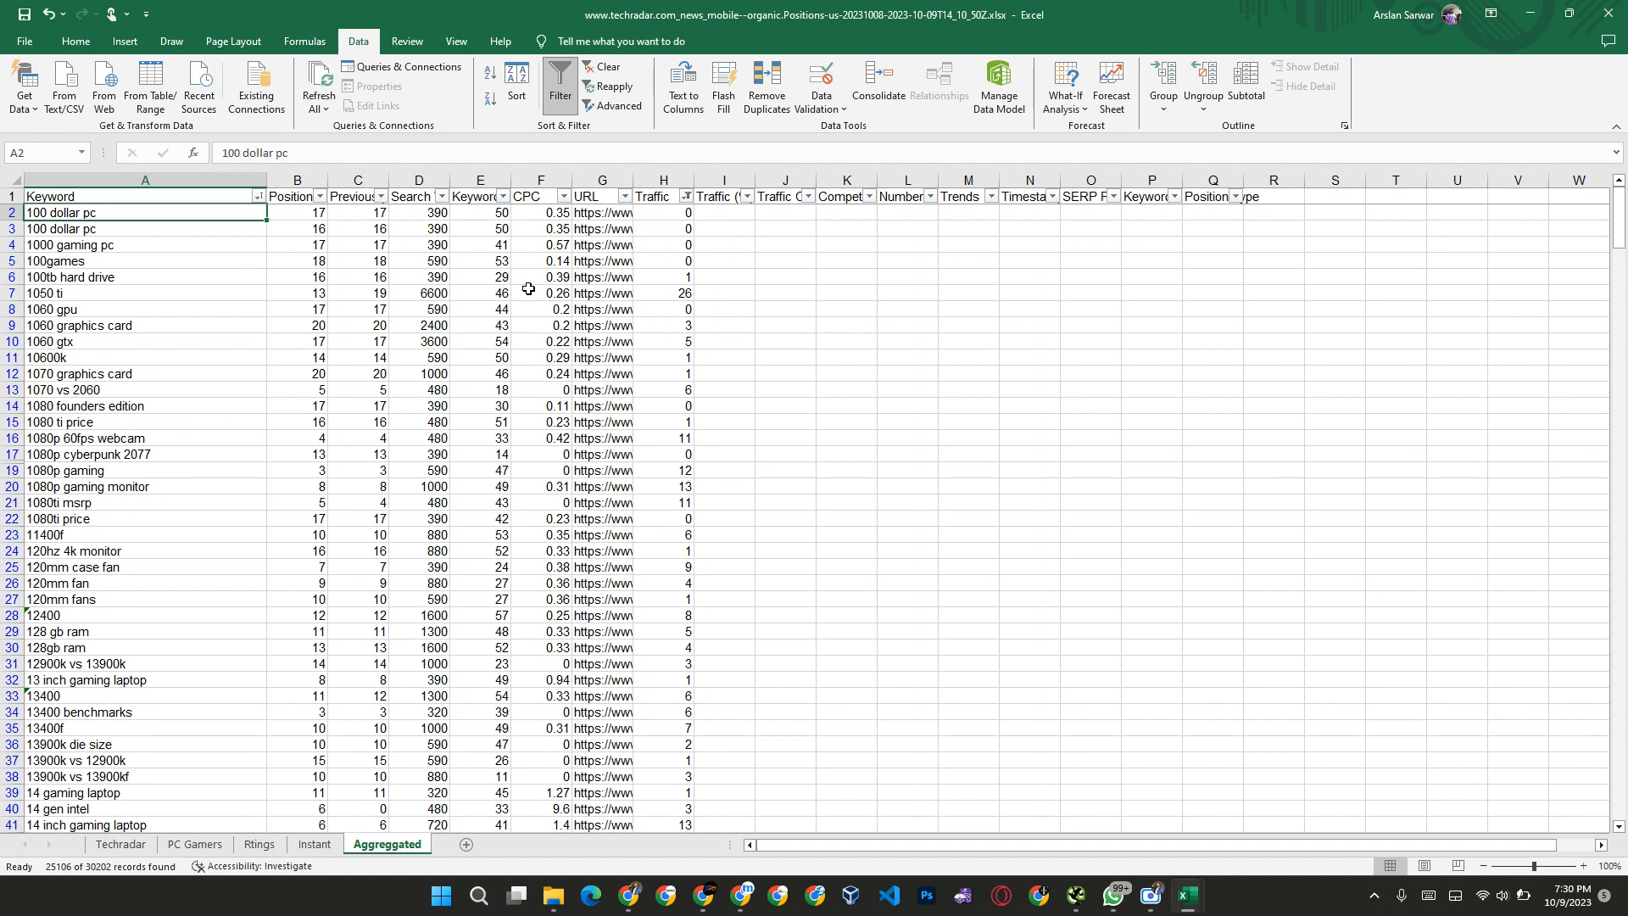
# Step: Clear the Keyword to Traffic data of all filtered low-traffic rows and show all Traffic values again
pyautogui.hotkey('ctrl', 'shift', 'Right')
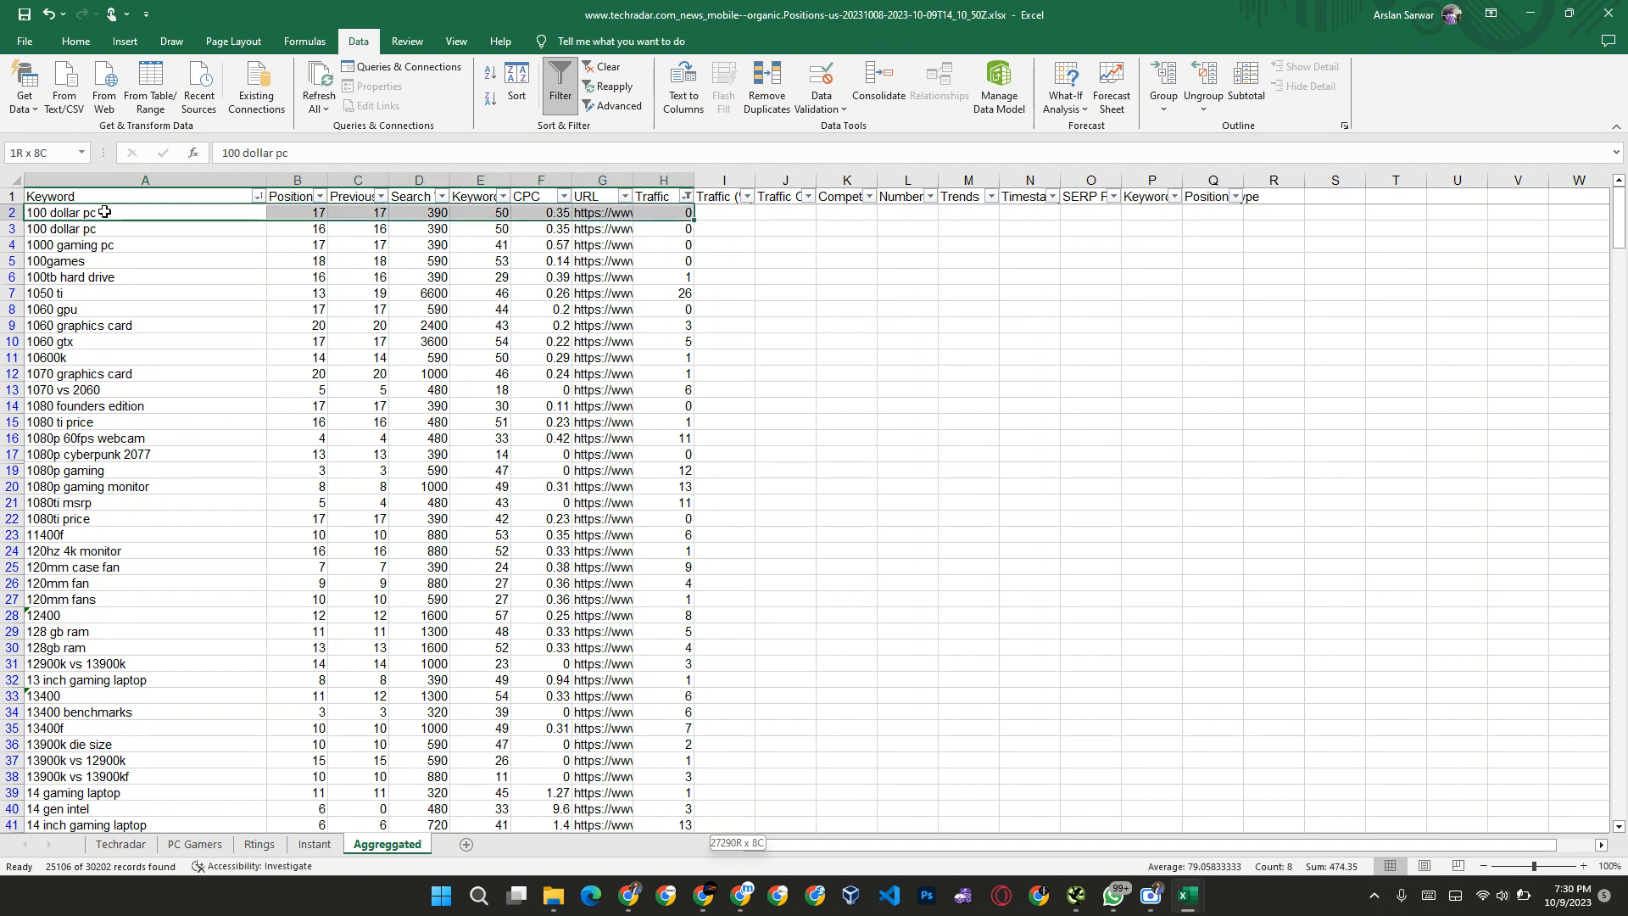
pyautogui.hotkey('ctrl', 'shift', 'Down')
pyautogui.press('Delete')
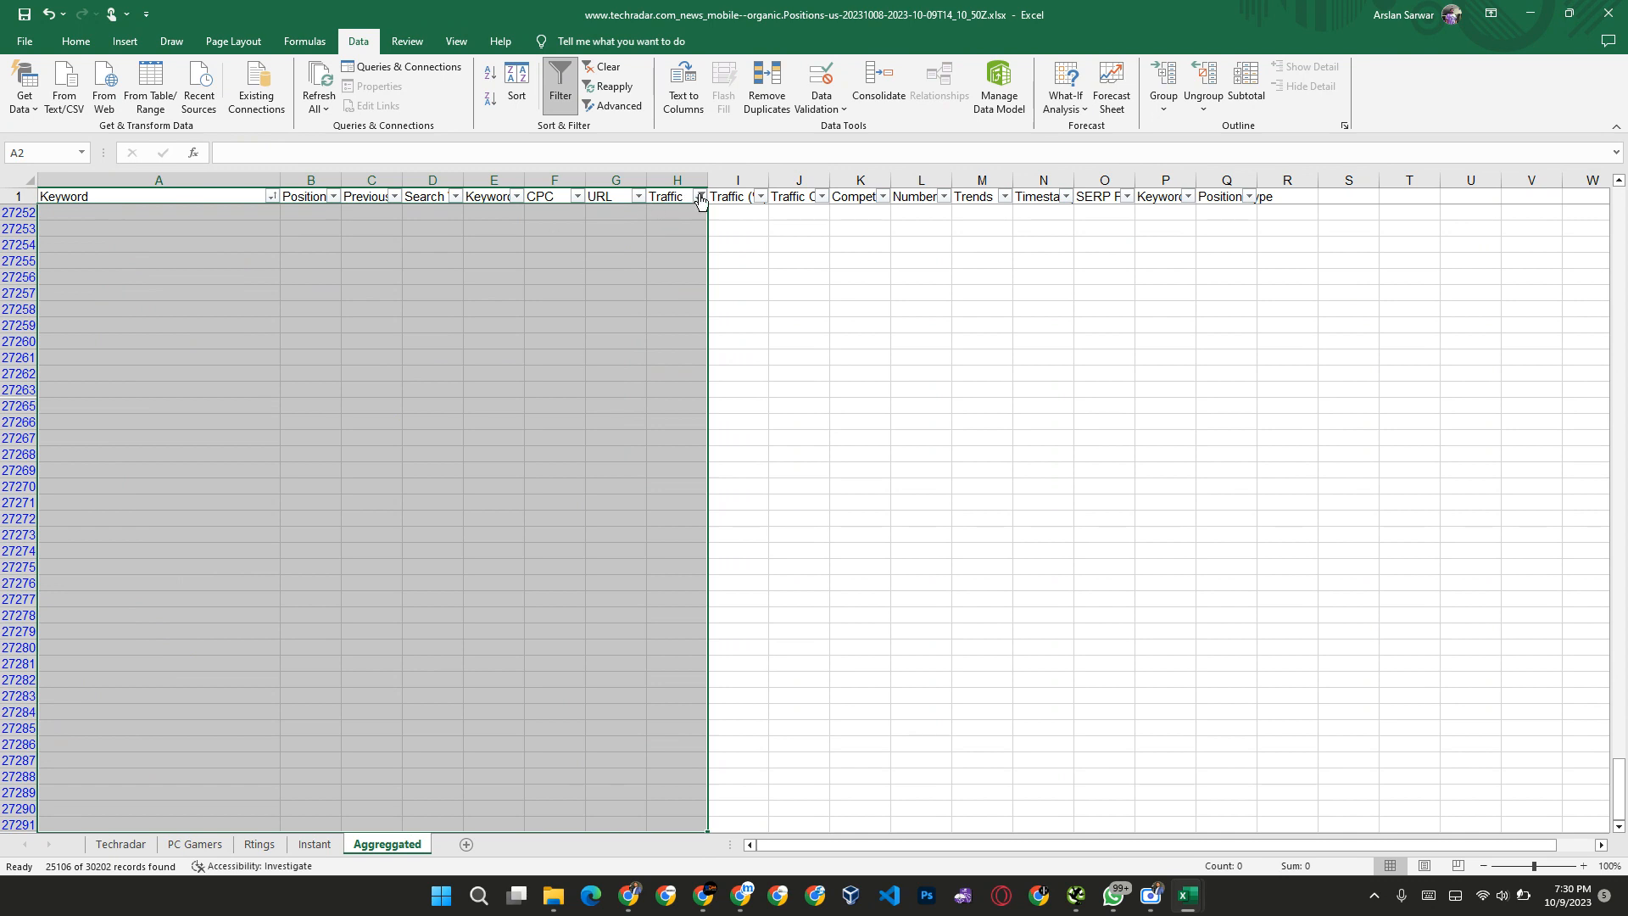
pyautogui.click(700, 197)
pyautogui.click(532, 387)
pyautogui.click(633, 540)
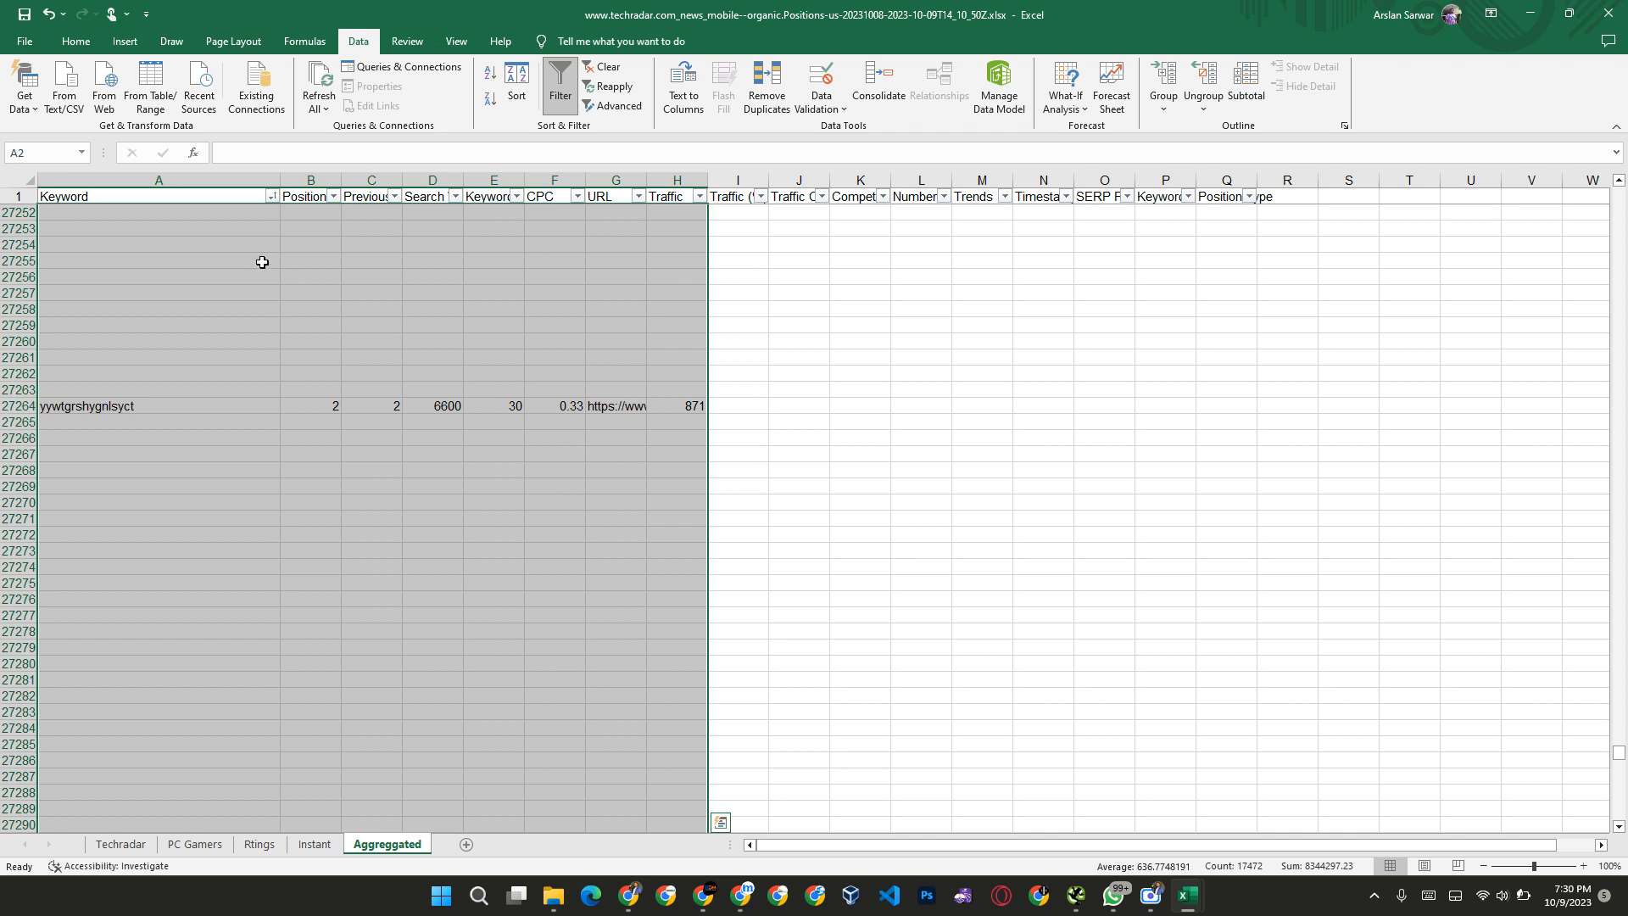
# Step: Sort the Keyword column A to Z to bring the remaining high-traffic keywords together above the emptied rows
pyautogui.click(261, 261)
pyautogui.click(271, 196)
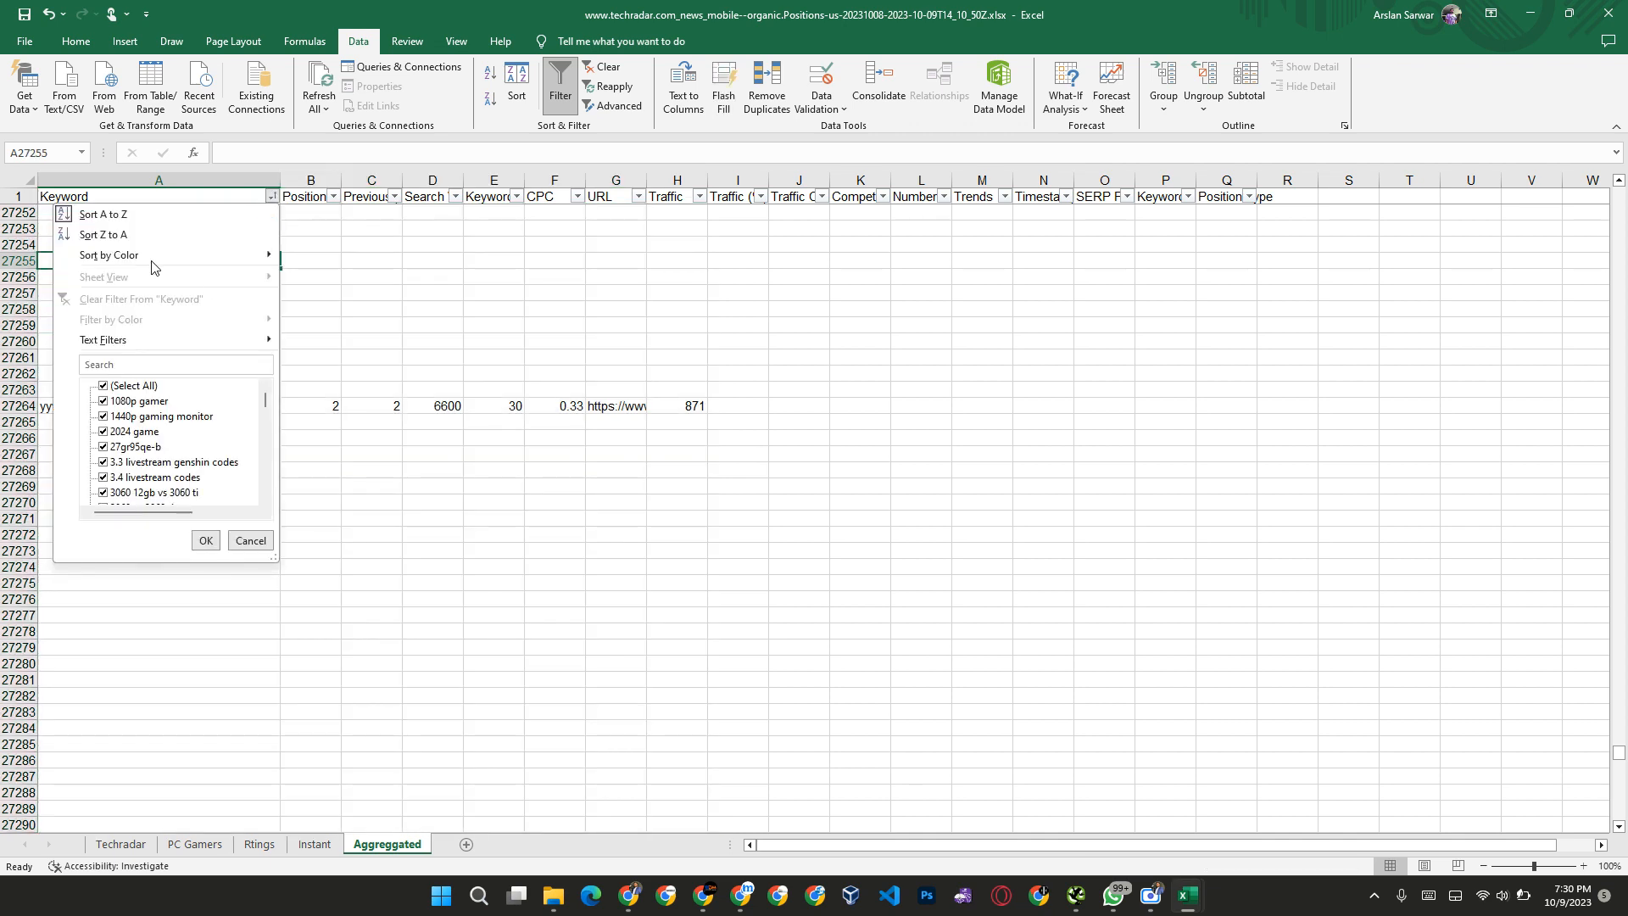
pyautogui.click(122, 215)
# Step: Copy the remaining keyword list from "1080p gamer" in A2 down to "yywtgrshygnlsyct" in A2185
pyautogui.click(199, 292)
pyautogui.hotkey('ctrl', 'Up')
pyautogui.press('Down')
pyautogui.hotkey('ctrl', 'shift', 'Down')
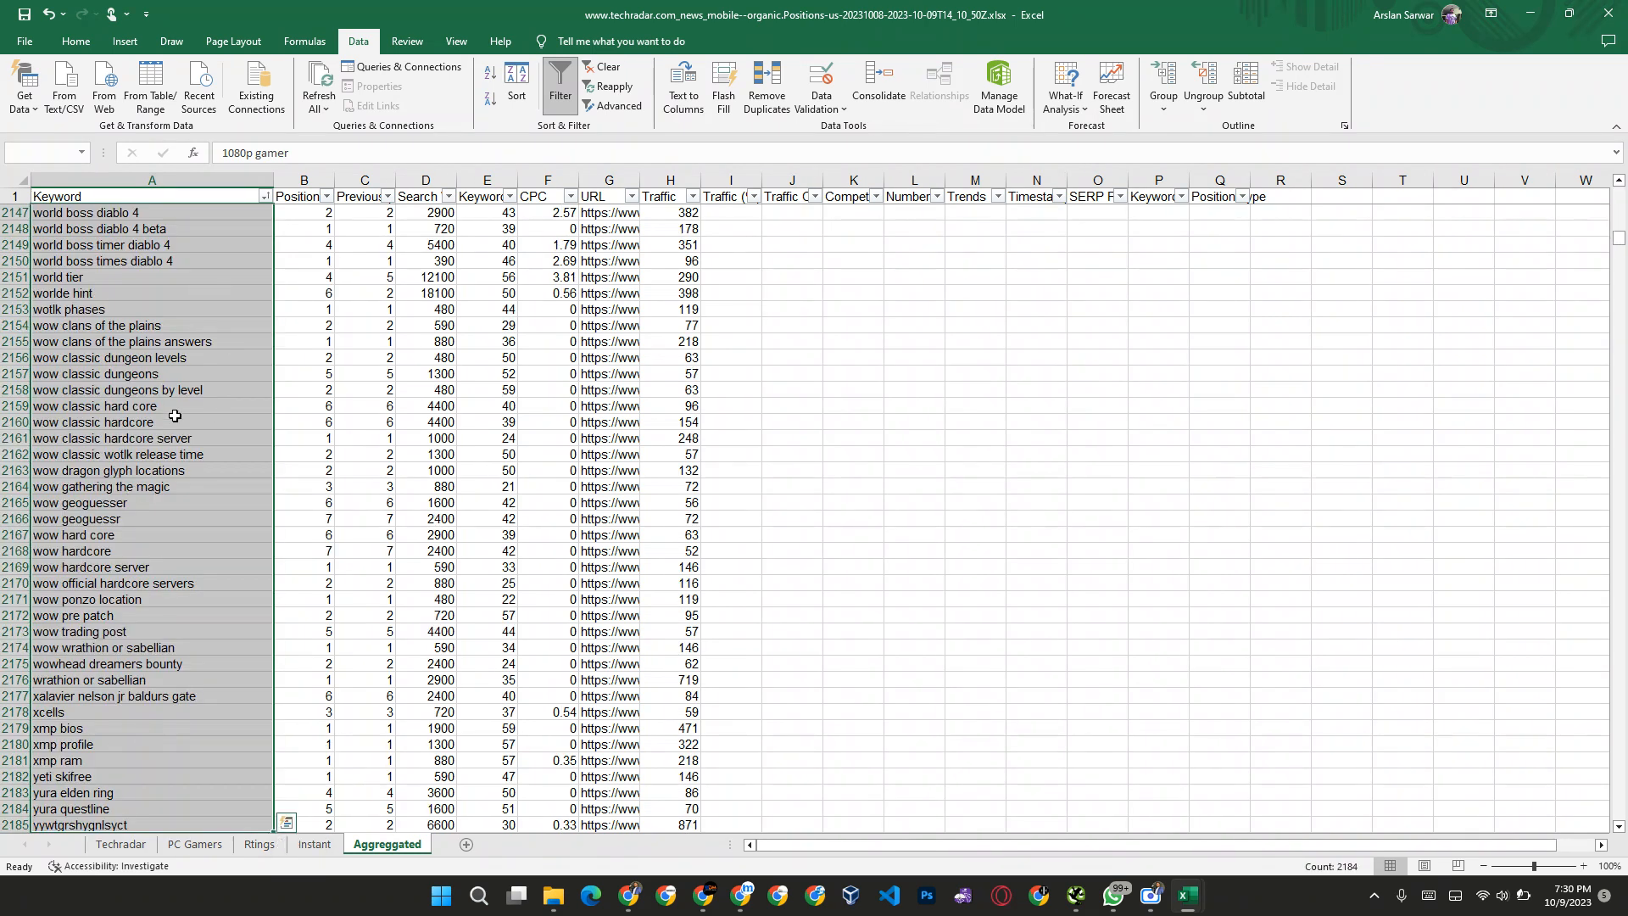
pyautogui.hotkey('ctrl', 'c')
pyautogui.hotkey('alt', 'Tab')
pyautogui.hotkey('alt', 'Tab')
pyautogui.hotkey('alt', 'Tab')
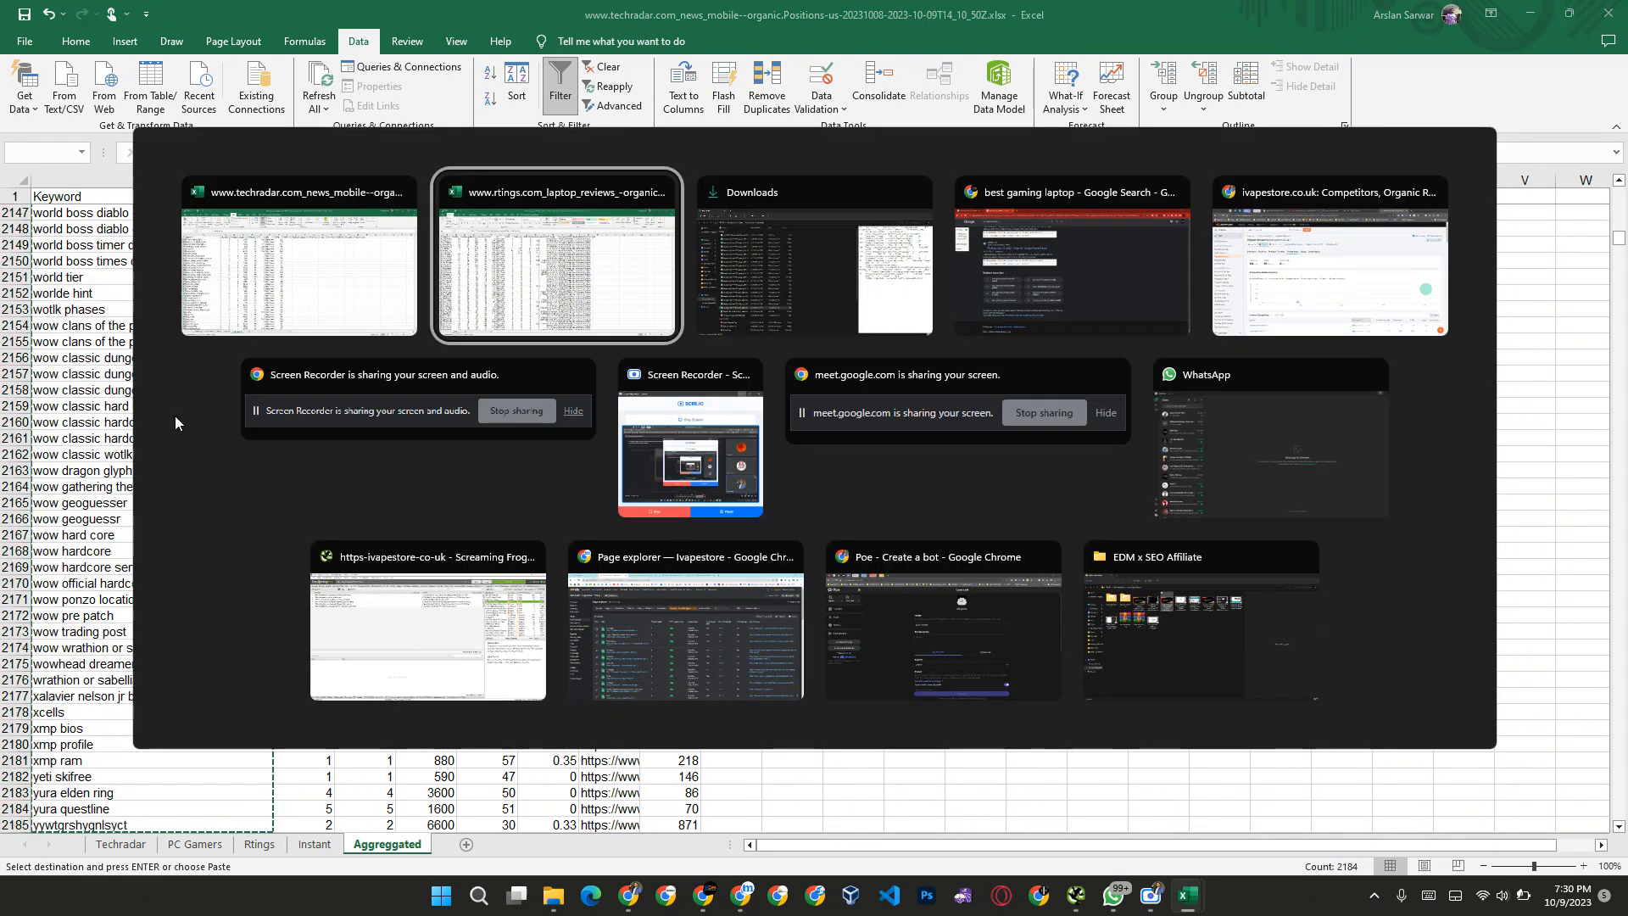
pyautogui.hotkey('alt', 'Tab')
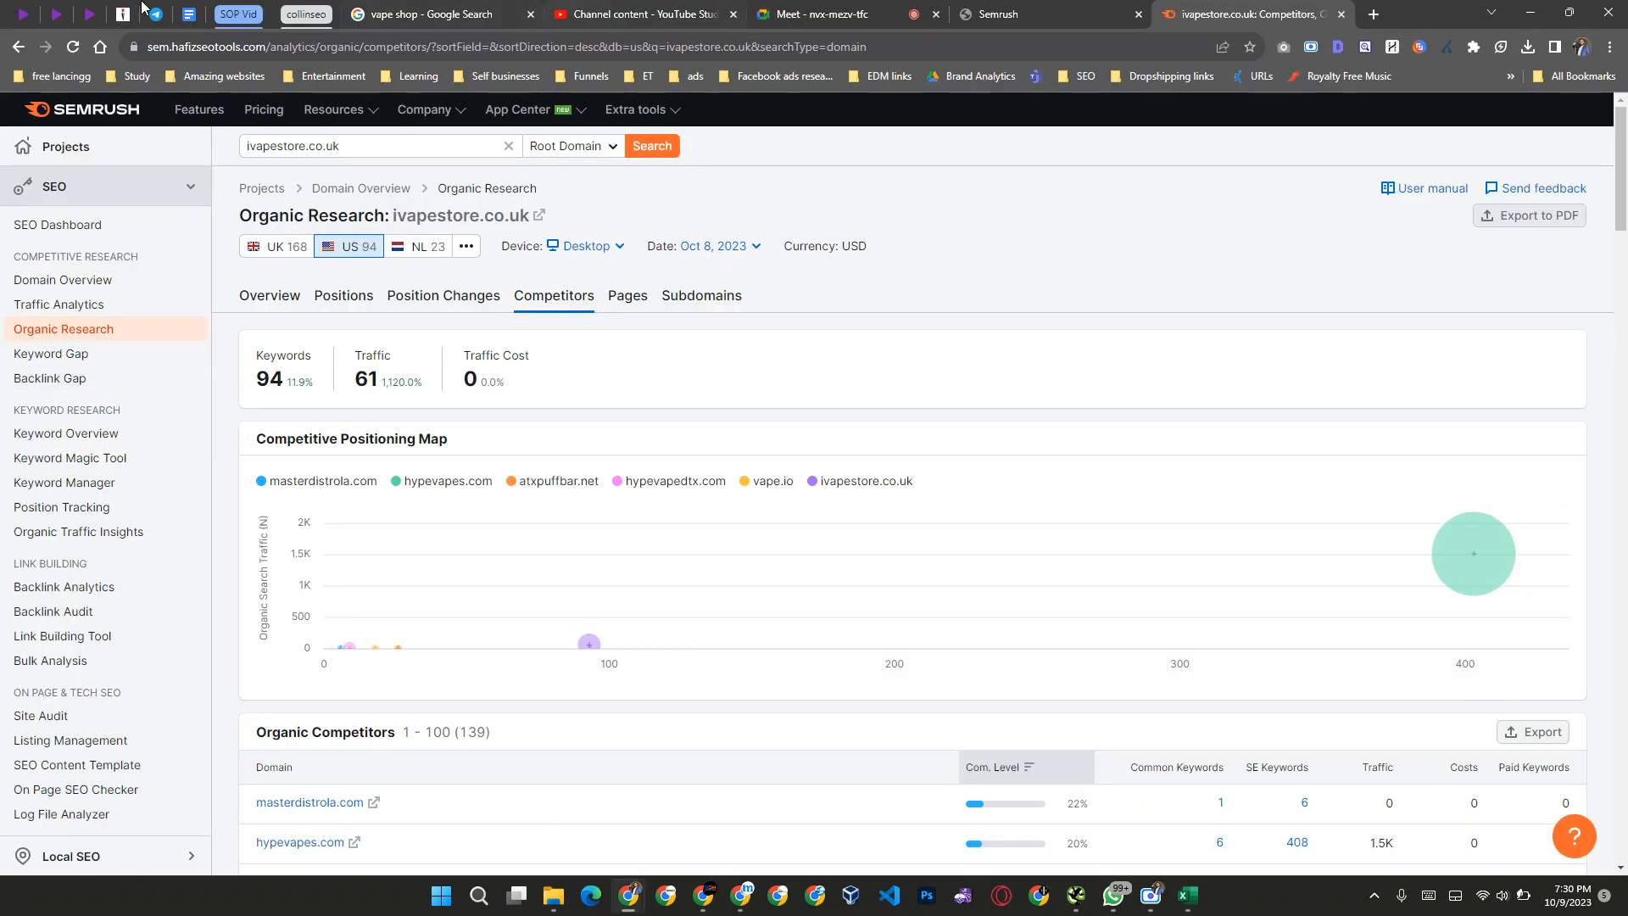
pyautogui.hotkey('alt', 'Tab')
pyautogui.hotkey('alt', 'Tab')
pyautogui.hotkey('alt', 'Tab')
pyautogui.hotkey('alt', 'Tab')
pyautogui.hotkey('alt', 'Tab')
pyautogui.hotkey('alt', 'Tab')
pyautogui.hotkey('alt', 'Tab')
pyautogui.hotkey('alt', 'Tab')
pyautogui.hotkey('alt', 'Tab')
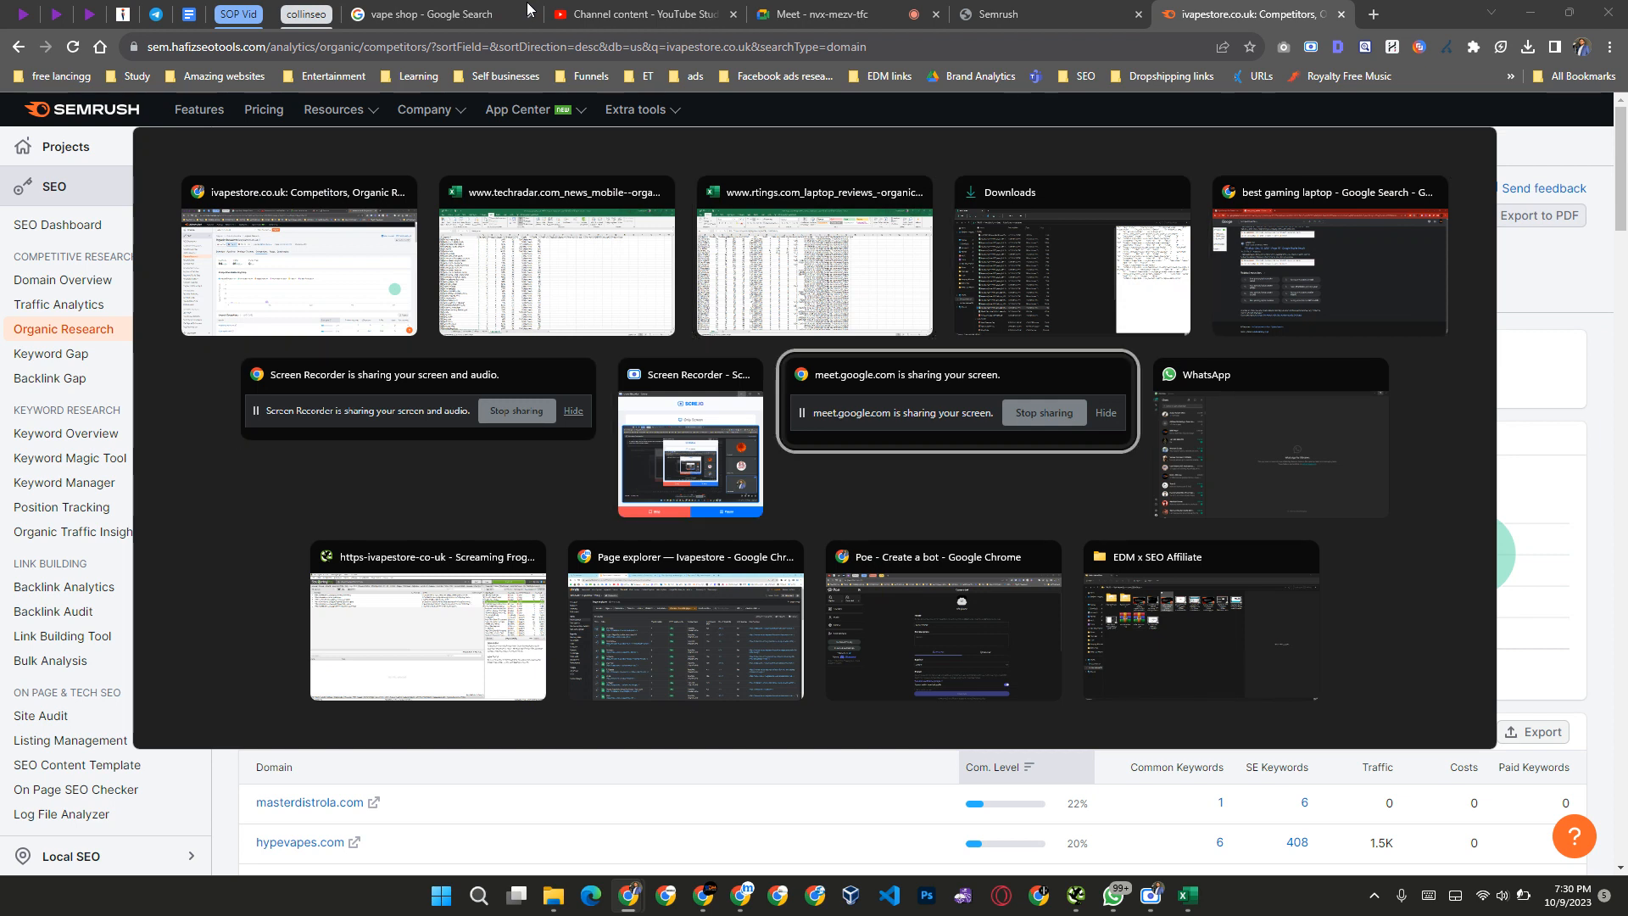
pyautogui.hotkey('alt', 'Tab')
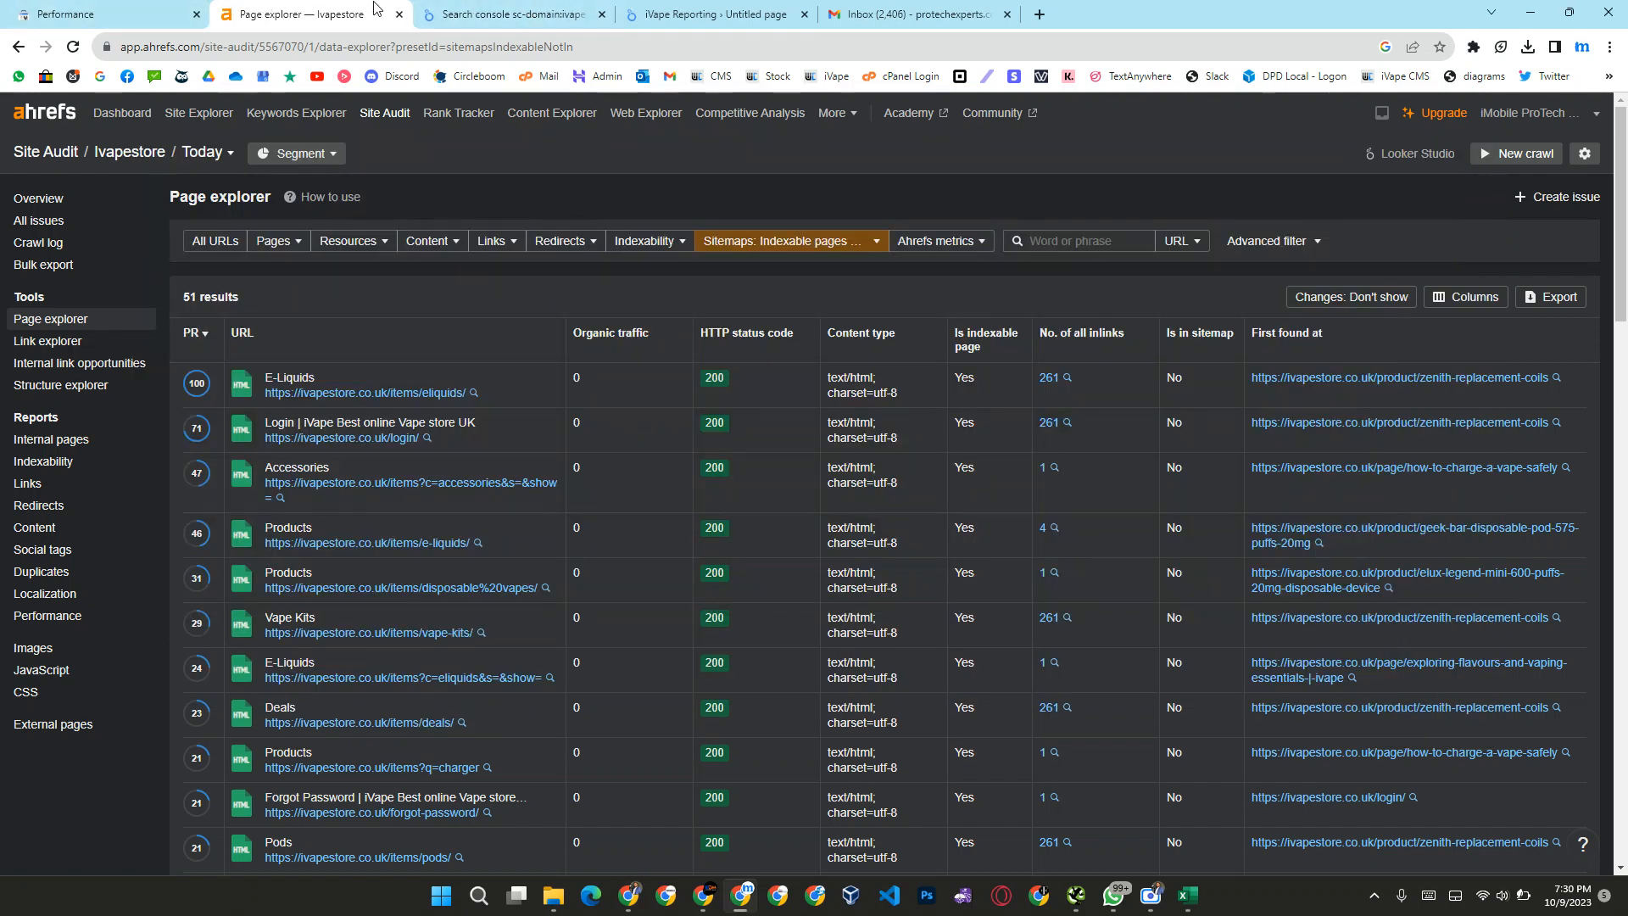
# Step: Switch to the Chrome window holding the Poe page and bring up the MarketBold Keyword Grouper Pro page there
pyautogui.moveTo(637, 905)
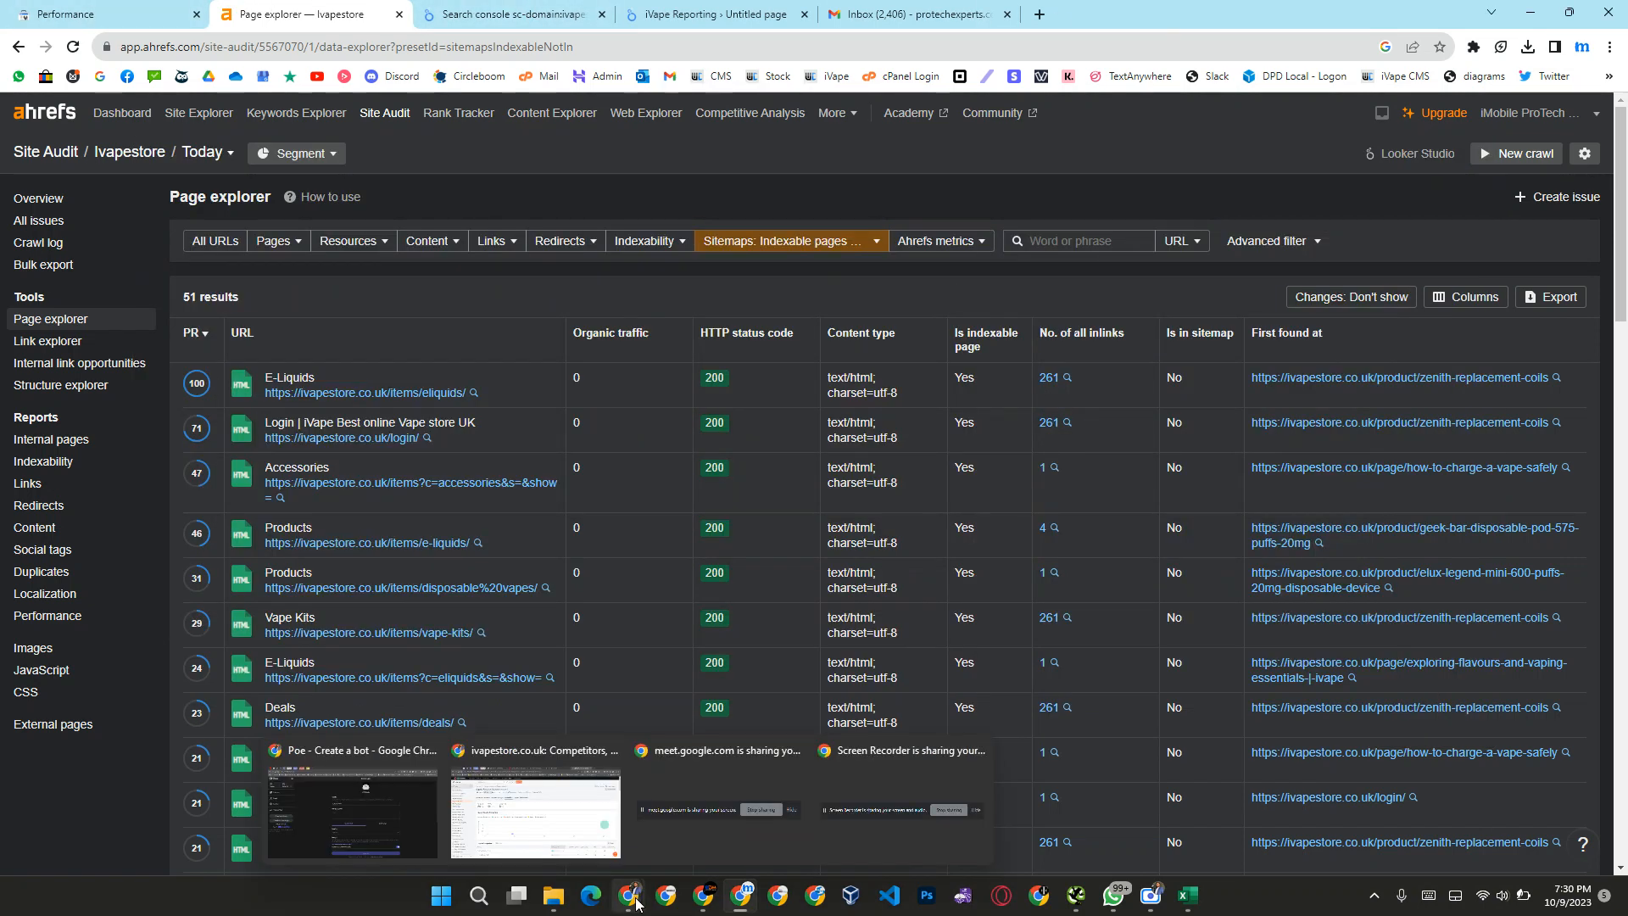
pyautogui.moveTo(520, 794)
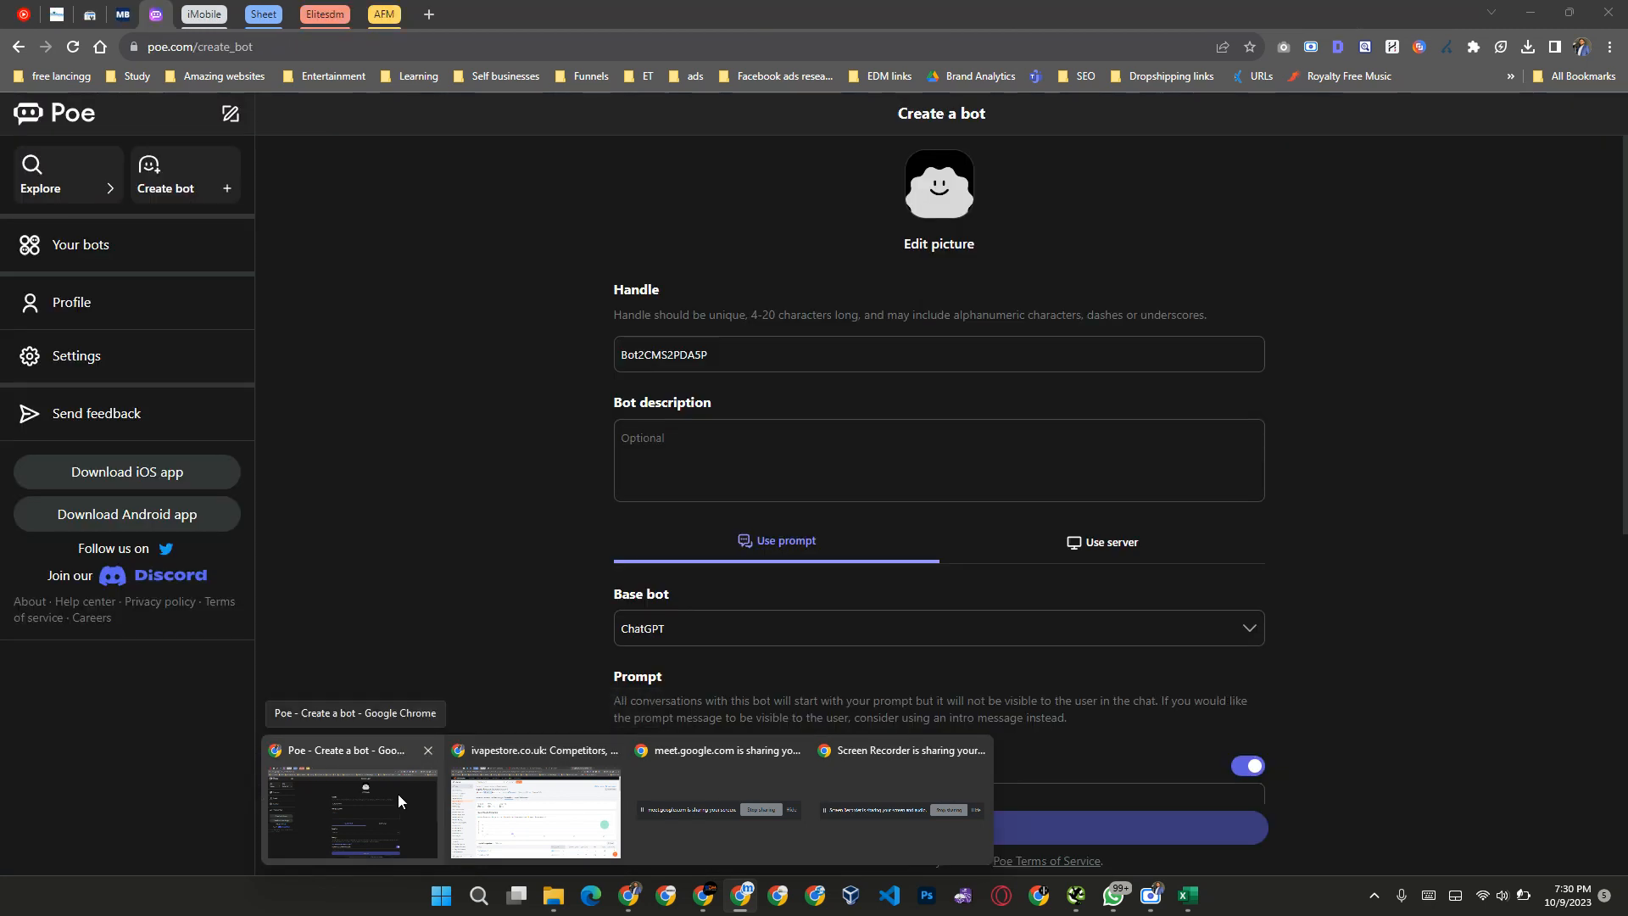
pyautogui.click(399, 794)
pyautogui.click(125, 14)
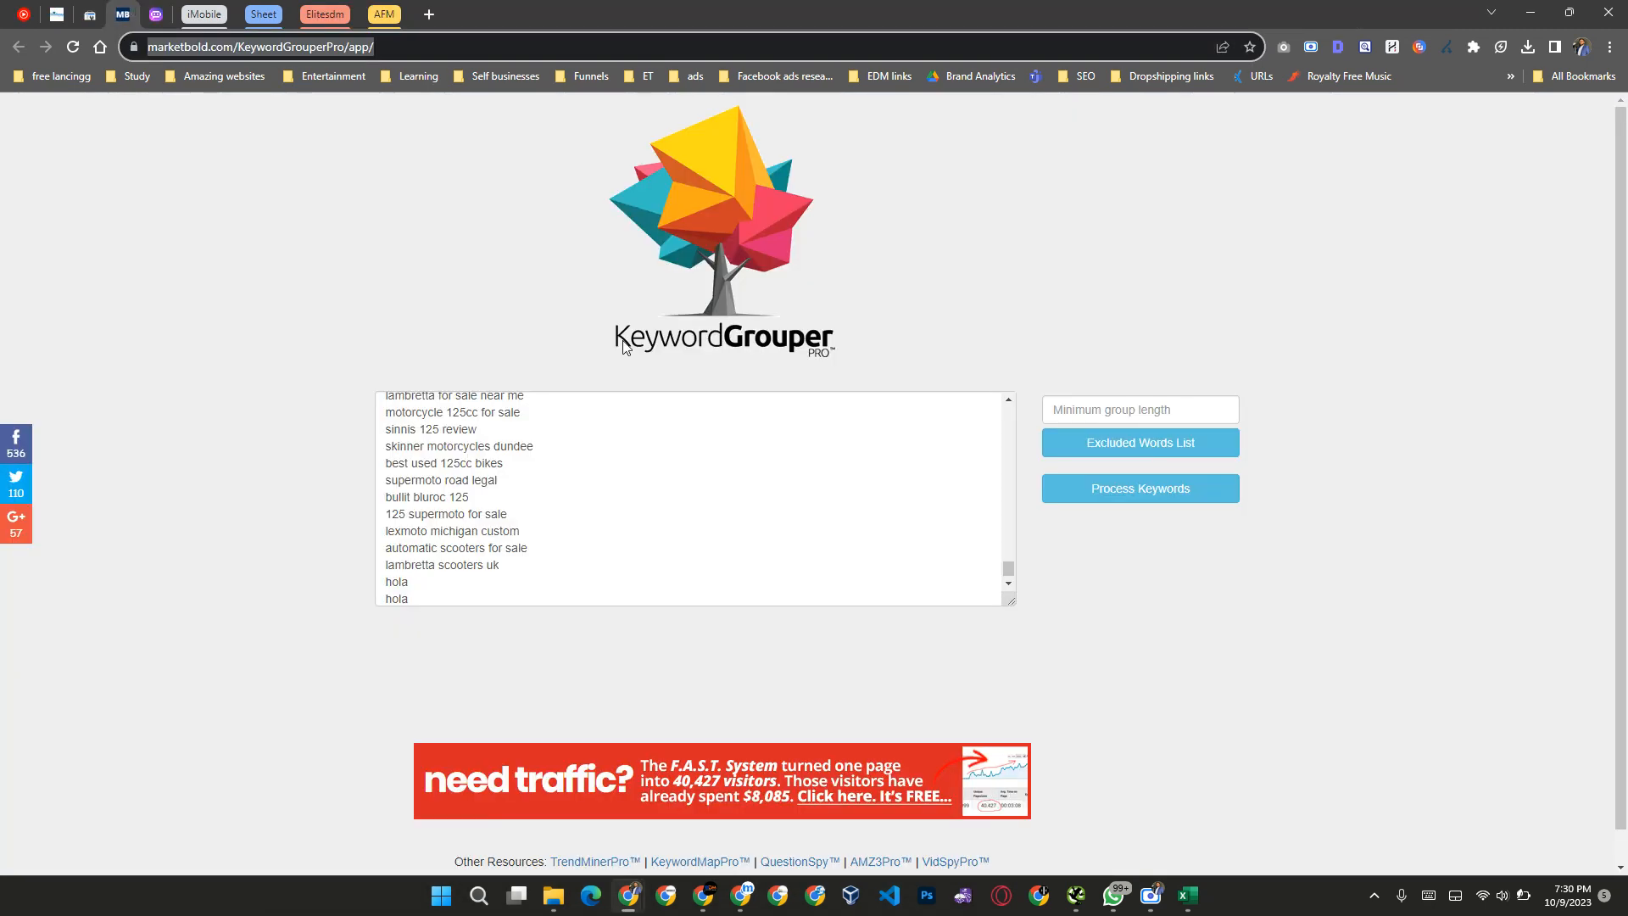
# Step: Replace the old motorcycle keywords in the Keyword Grouper Pro input with the copied keyword list
pyautogui.click(703, 496)
pyautogui.hotkey('ctrl', 'a')
pyautogui.hotkey('ctrl', 's')
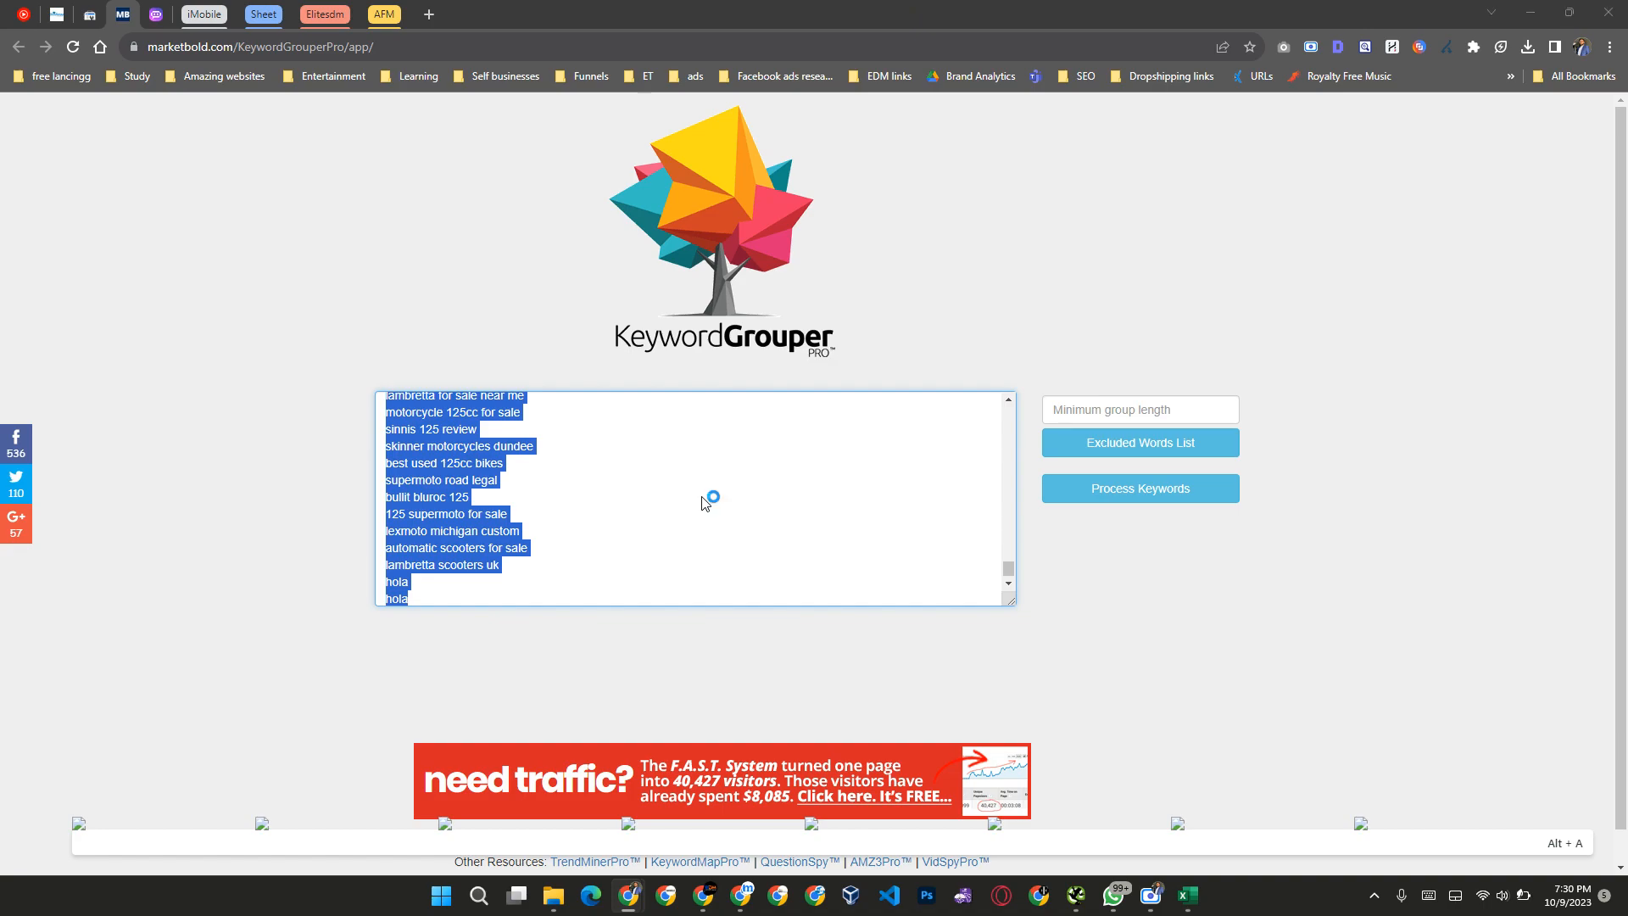
pyautogui.press('Escape')
pyautogui.press('BackSpace')
pyautogui.hotkey('ctrl', 'v')
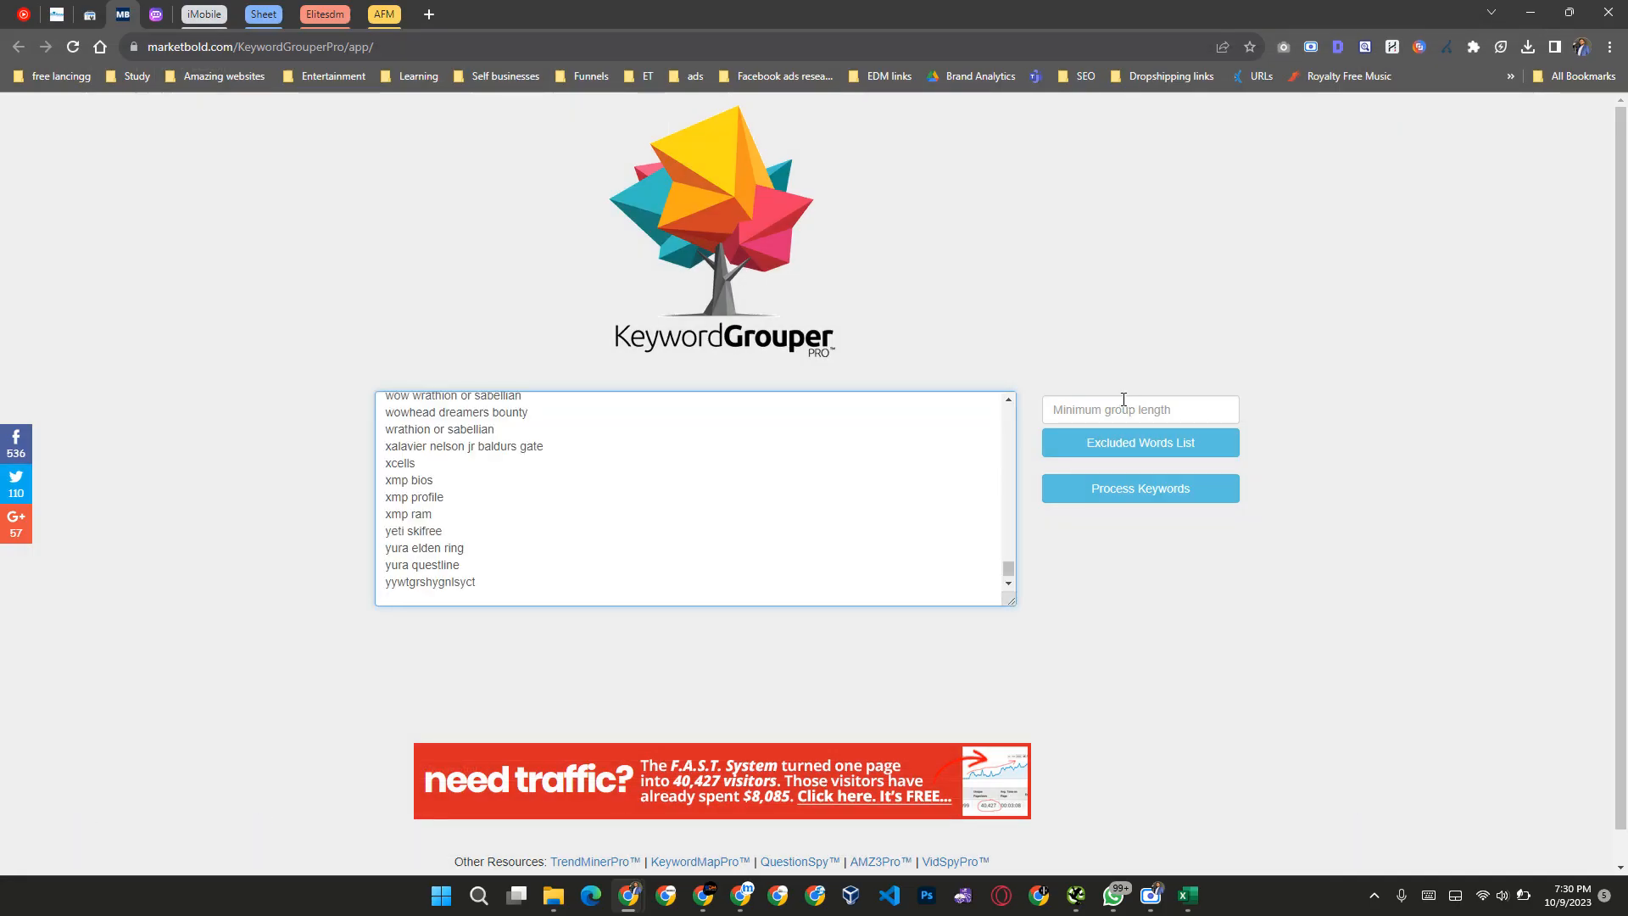
# Step: Set the minimum group length to 2
pyautogui.click(1114, 408)
pyautogui.write('2')
pyautogui.click(1370, 424)
# Step: Open the excluded words list and look through its entries down to the end
pyautogui.click(1132, 446)
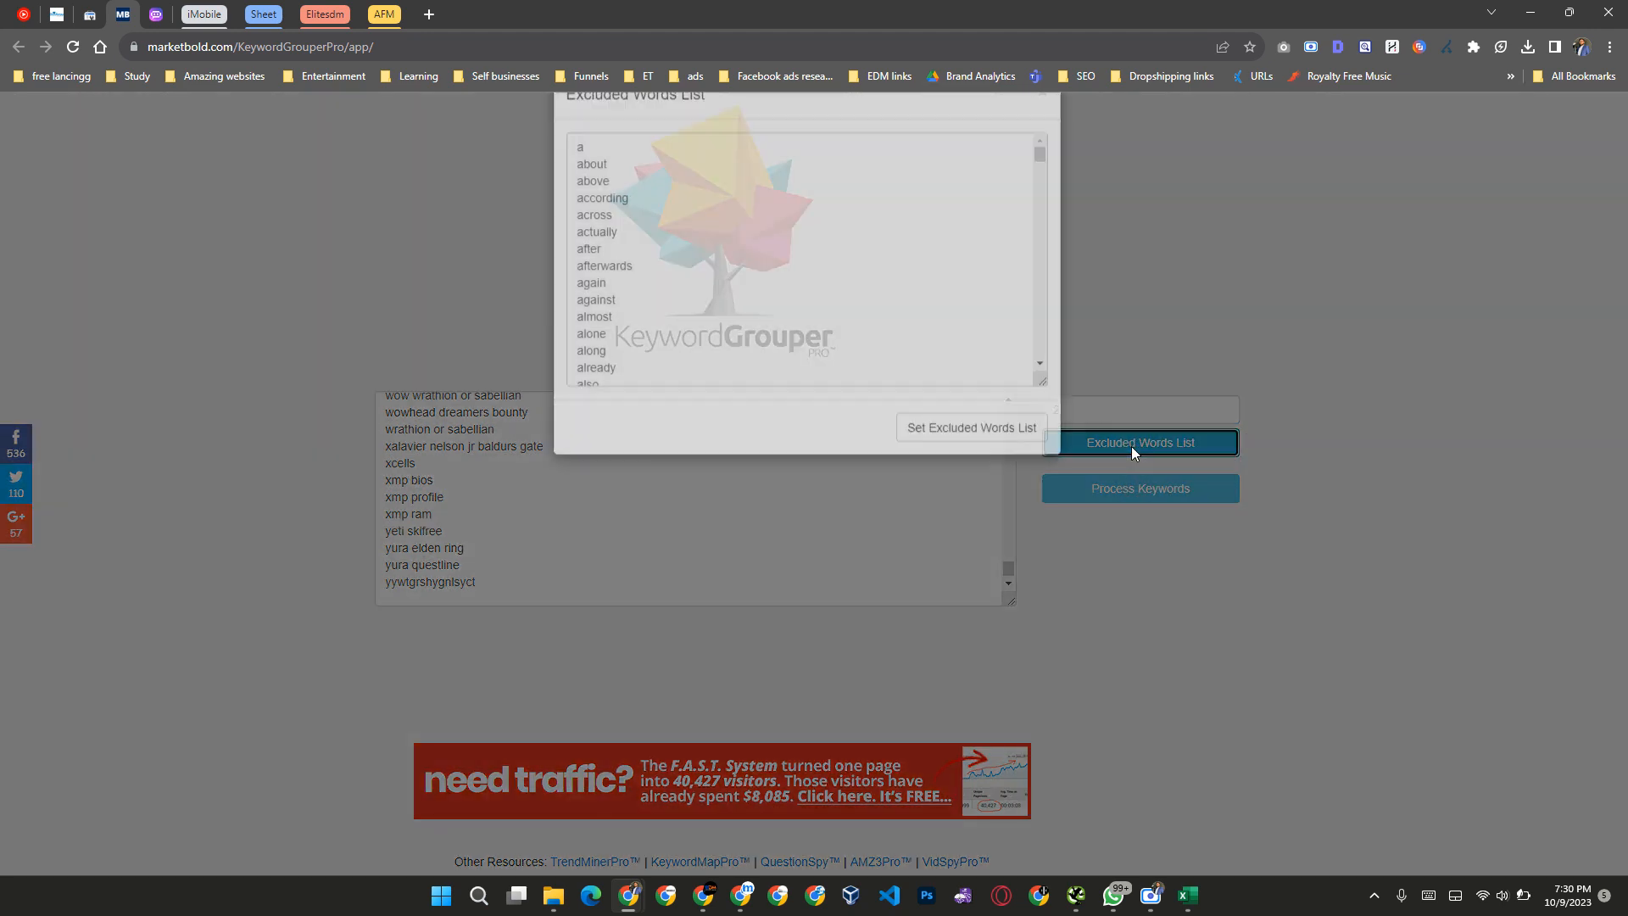
pyautogui.click(735, 366)
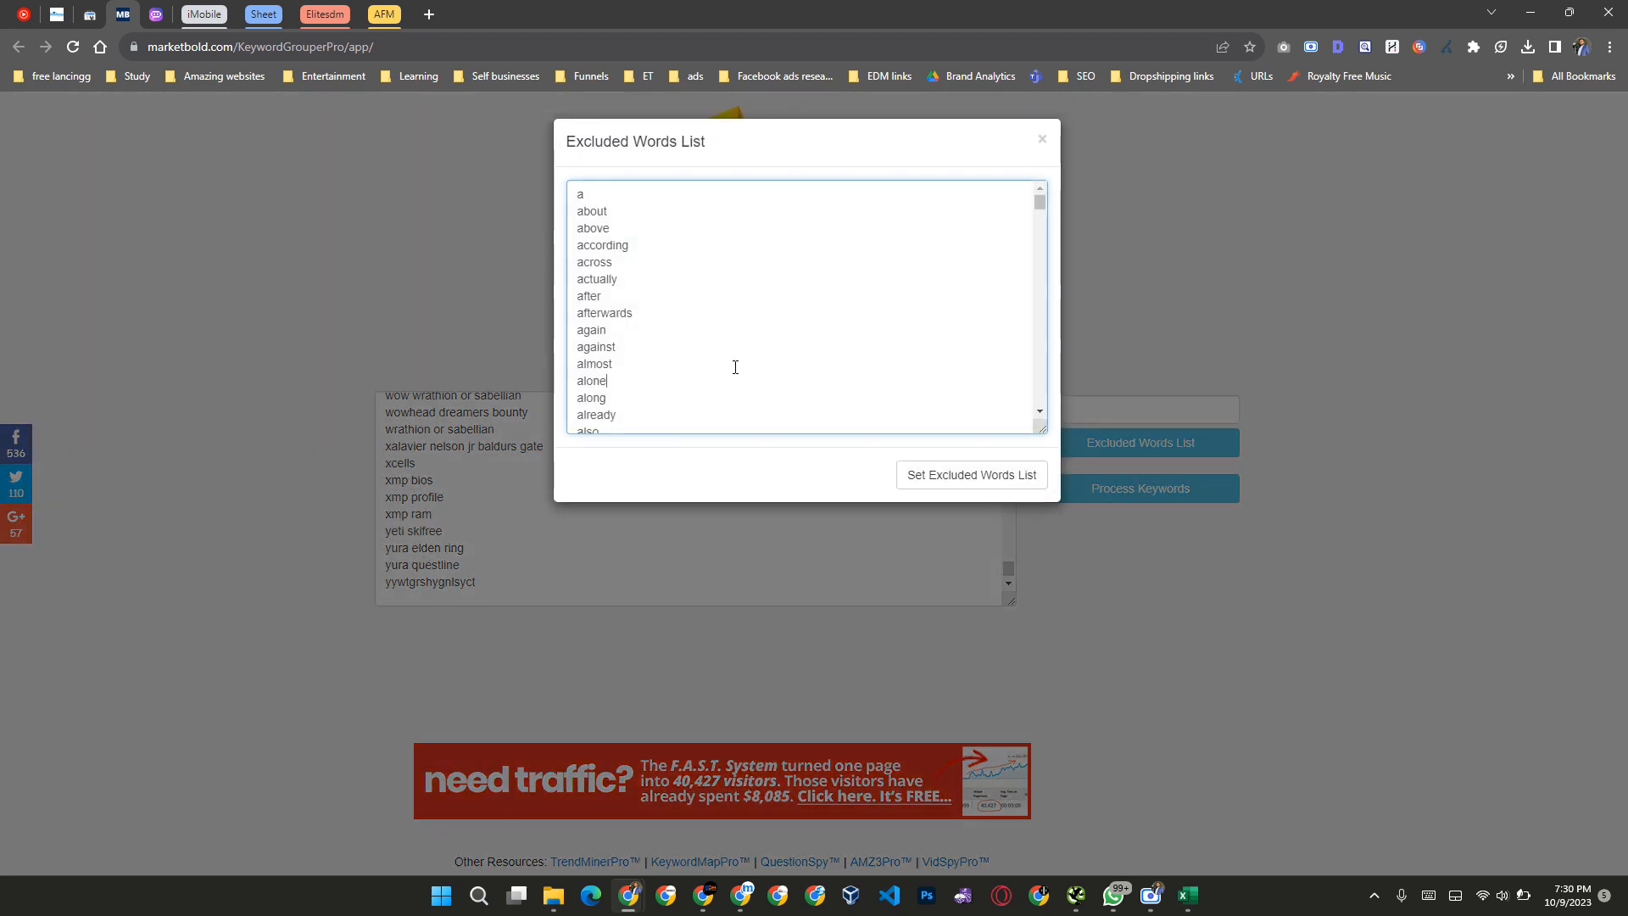
pyautogui.press('Down')
pyautogui.press('Down')
pyautogui.press('Down')
pyautogui.press('Down')
pyautogui.press('Down')
pyautogui.press('Down')
pyautogui.press('Down')
pyautogui.press('Down')
pyautogui.press('Down')
pyautogui.press('Down')
pyautogui.press('Down')
pyautogui.press('Down')
pyautogui.press('Down')
pyautogui.press('Down')
pyautogui.press('Down')
pyautogui.press('Down')
pyautogui.press('Down')
pyautogui.press('Down')
pyautogui.press('Down')
pyautogui.press('Down')
pyautogui.press('Down')
pyautogui.press('Down')
pyautogui.press('Down')
pyautogui.press('Down')
pyautogui.press('Down')
pyautogui.press('Down')
pyautogui.press('Down')
pyautogui.press('Down')
pyautogui.press('Down')
pyautogui.press('Down')
pyautogui.press('Down')
pyautogui.press('Down')
pyautogui.press('Down')
pyautogui.press('Down')
pyautogui.press('Down')
pyautogui.press('Down')
pyautogui.press('Down')
pyautogui.press('Down')
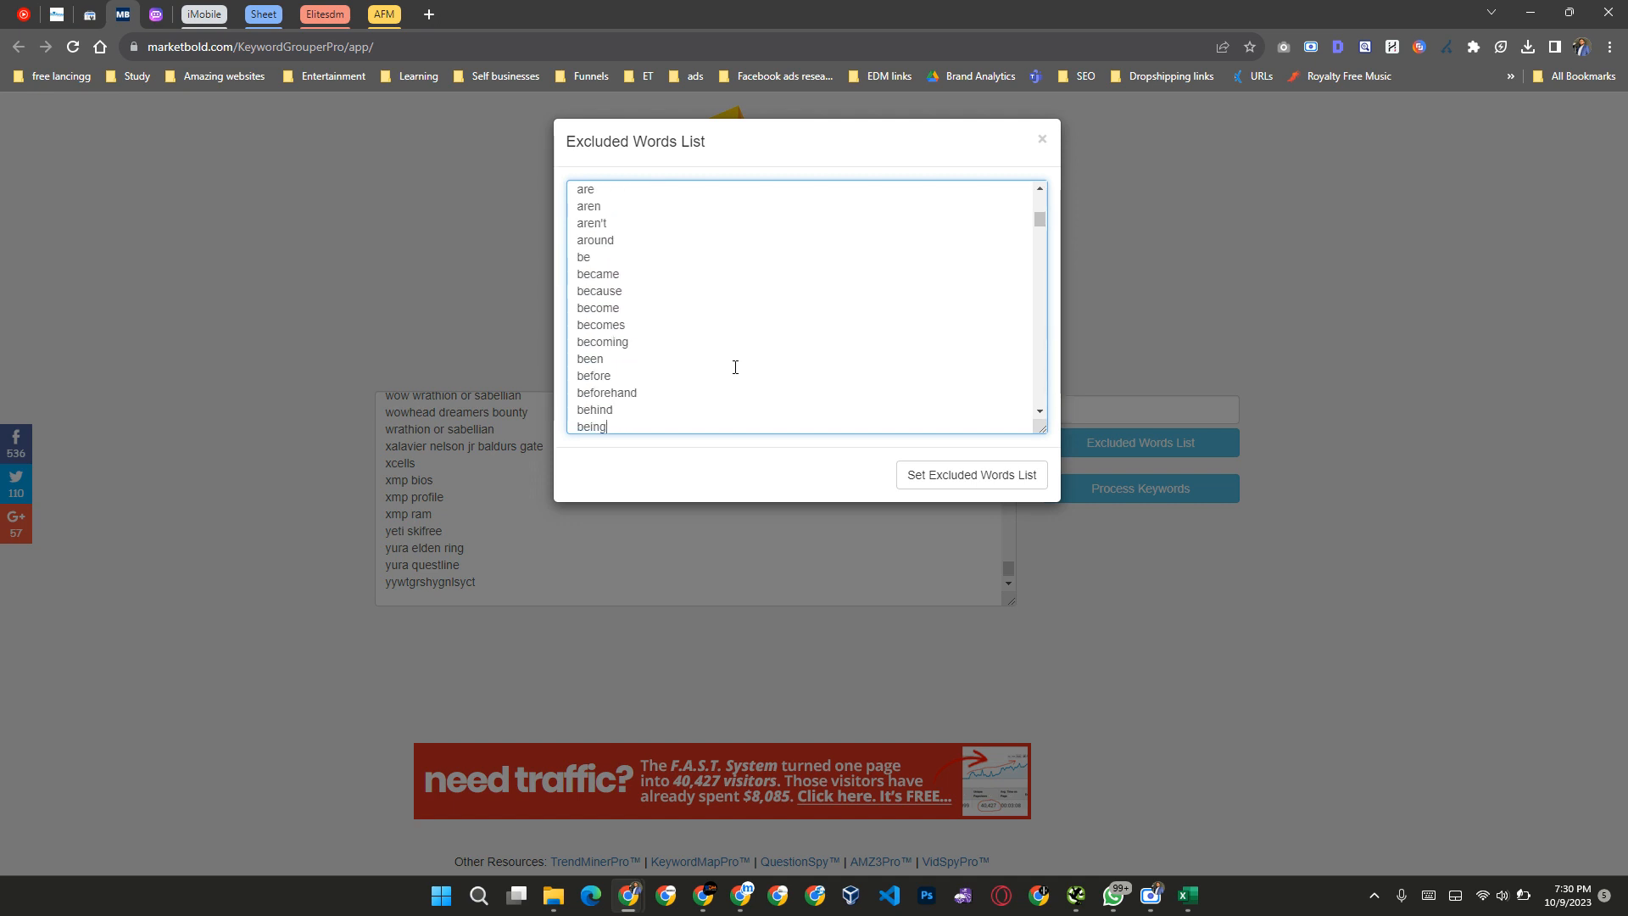
pyautogui.press('Down')
pyautogui.press('Down')
pyautogui.press('Down')
pyautogui.press('Down')
pyautogui.press('Down')
pyautogui.press('Down')
pyautogui.press('Down')
pyautogui.press('Down')
pyautogui.press('Down')
pyautogui.press('Down')
pyautogui.press('Down')
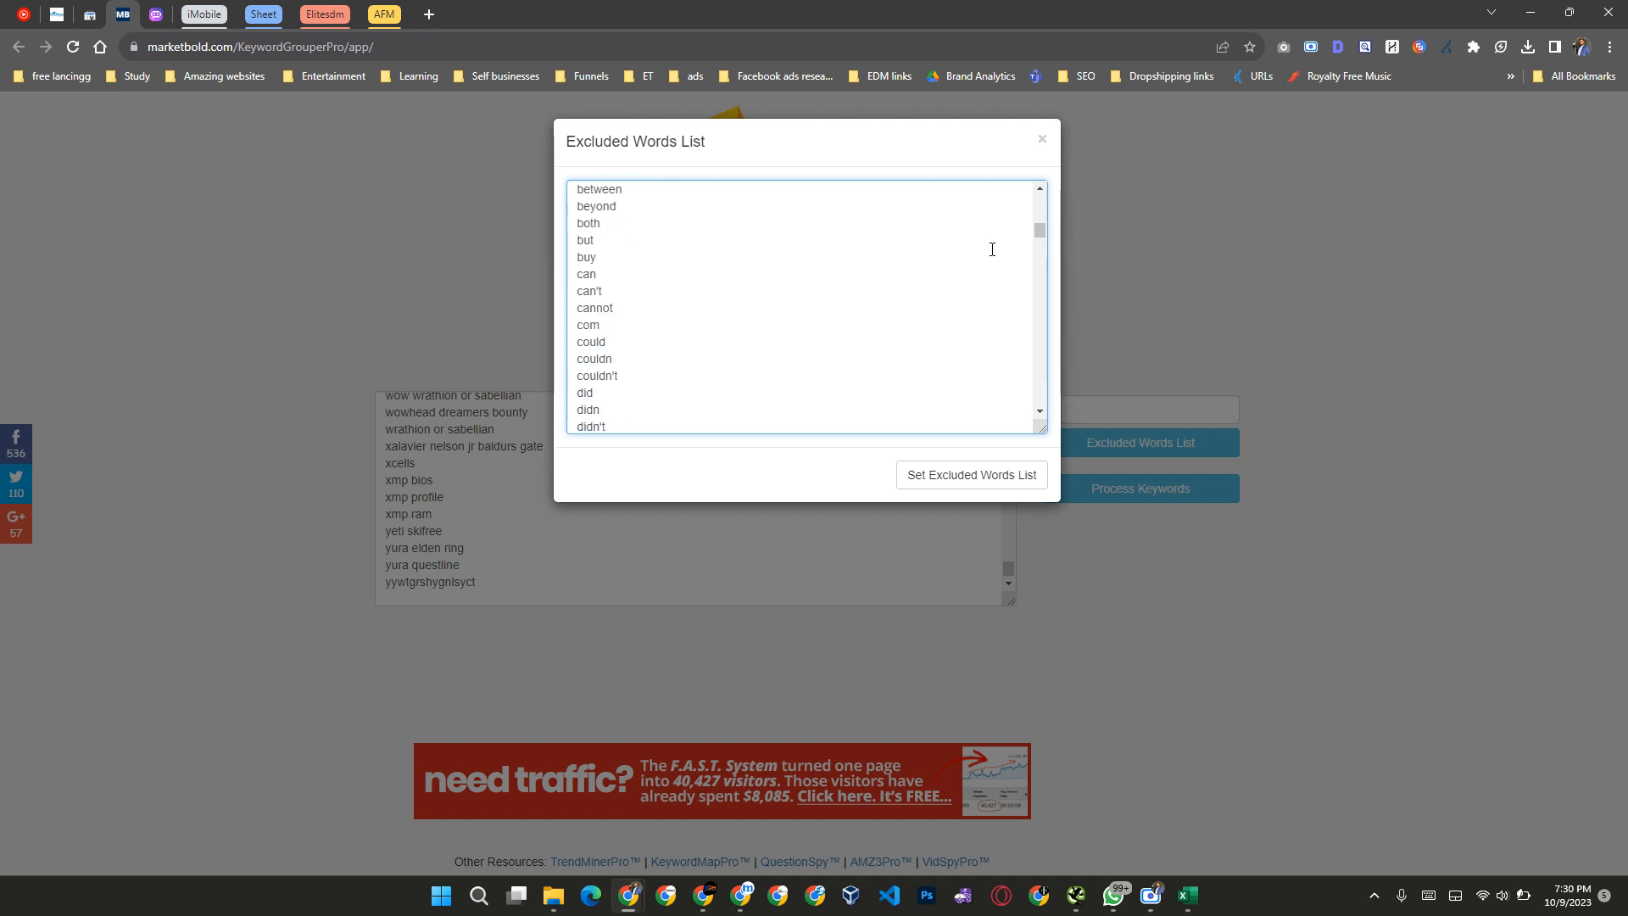
pyautogui.moveTo(1050, 330); pyautogui.dragTo(1040, 406)
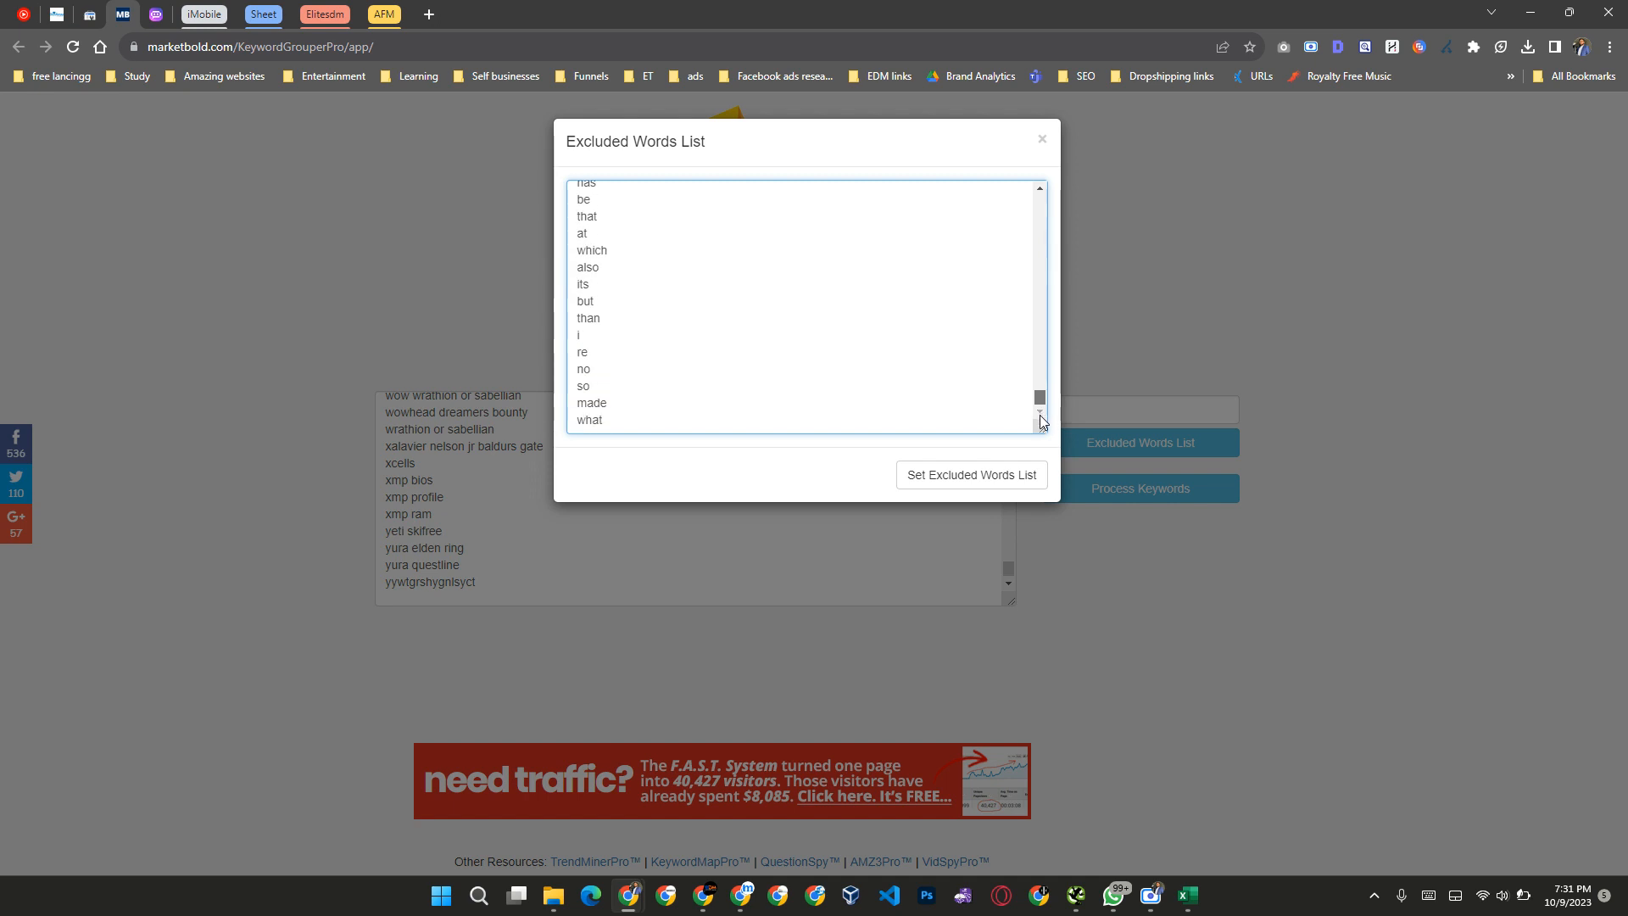
# Step: Add "xmp", "bios" and "wowhead" on separate lines at the end of the excluded words, save the list and process the keywords
pyautogui.click(754, 409)
pyautogui.press('Return')
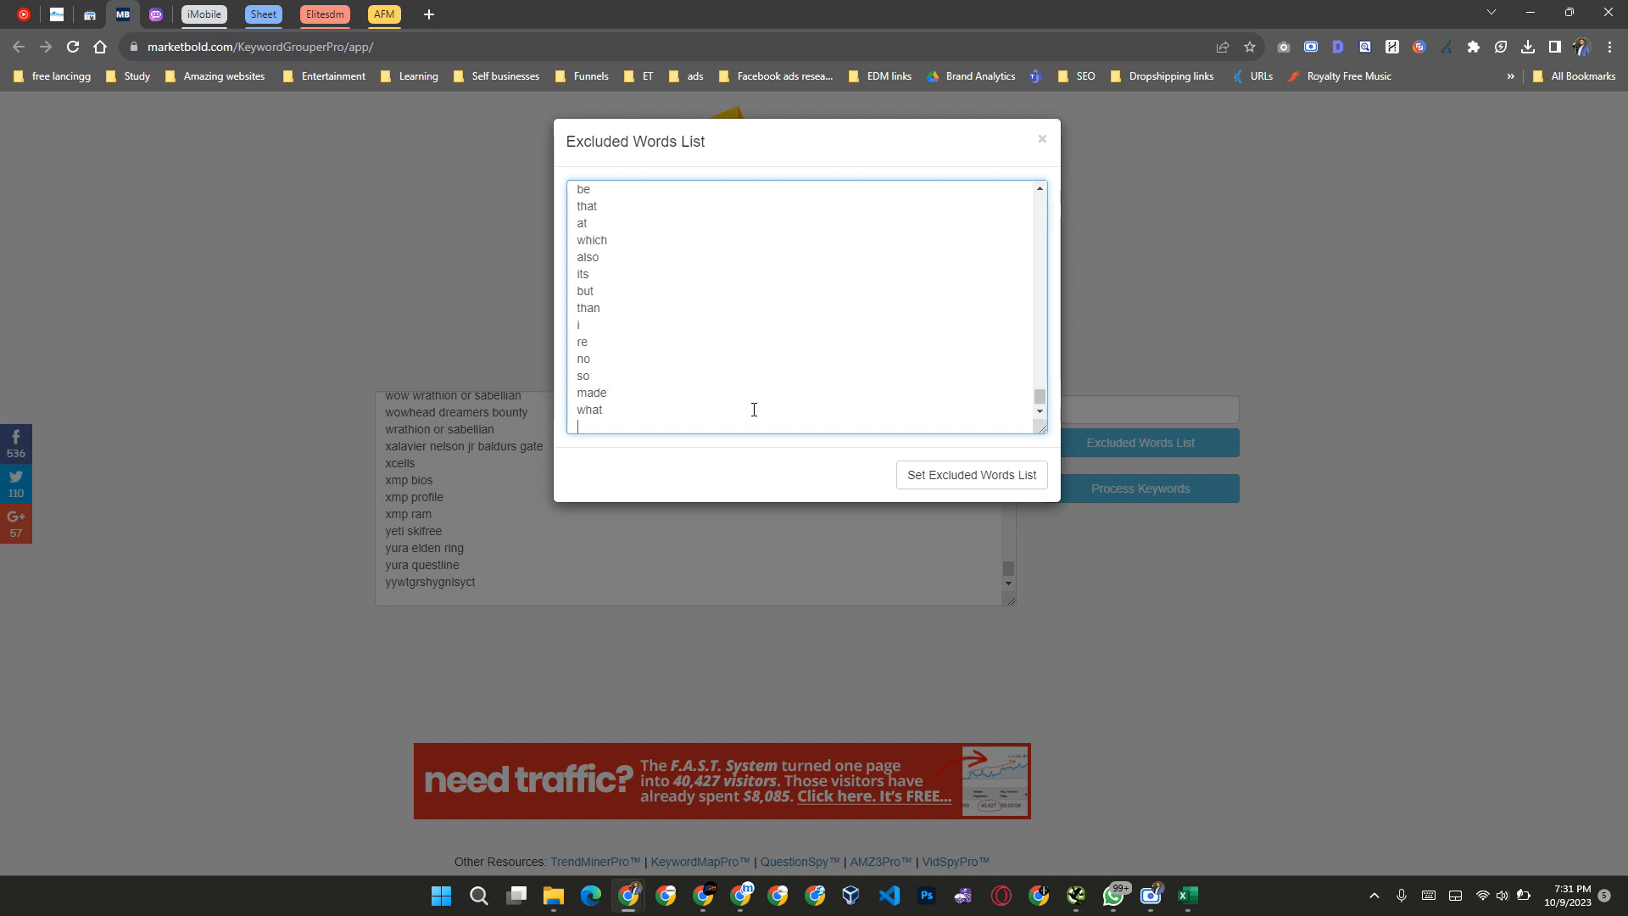
pyautogui.write('xmp')
pyautogui.press('Return')
pyautogui.write('bios')
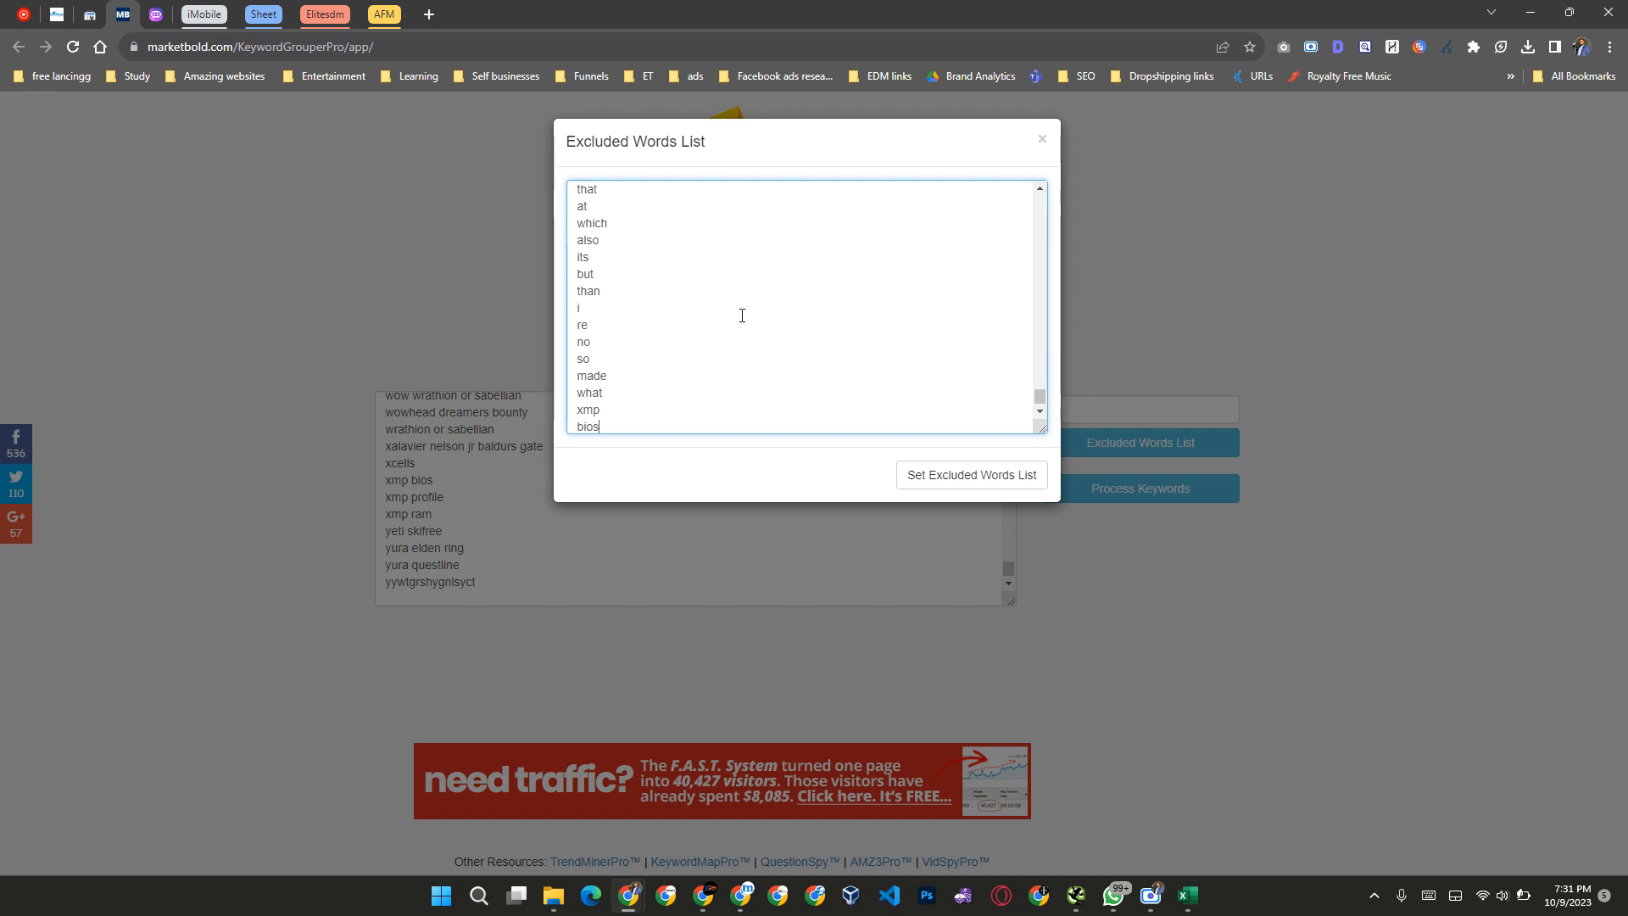
pyautogui.press('Return')
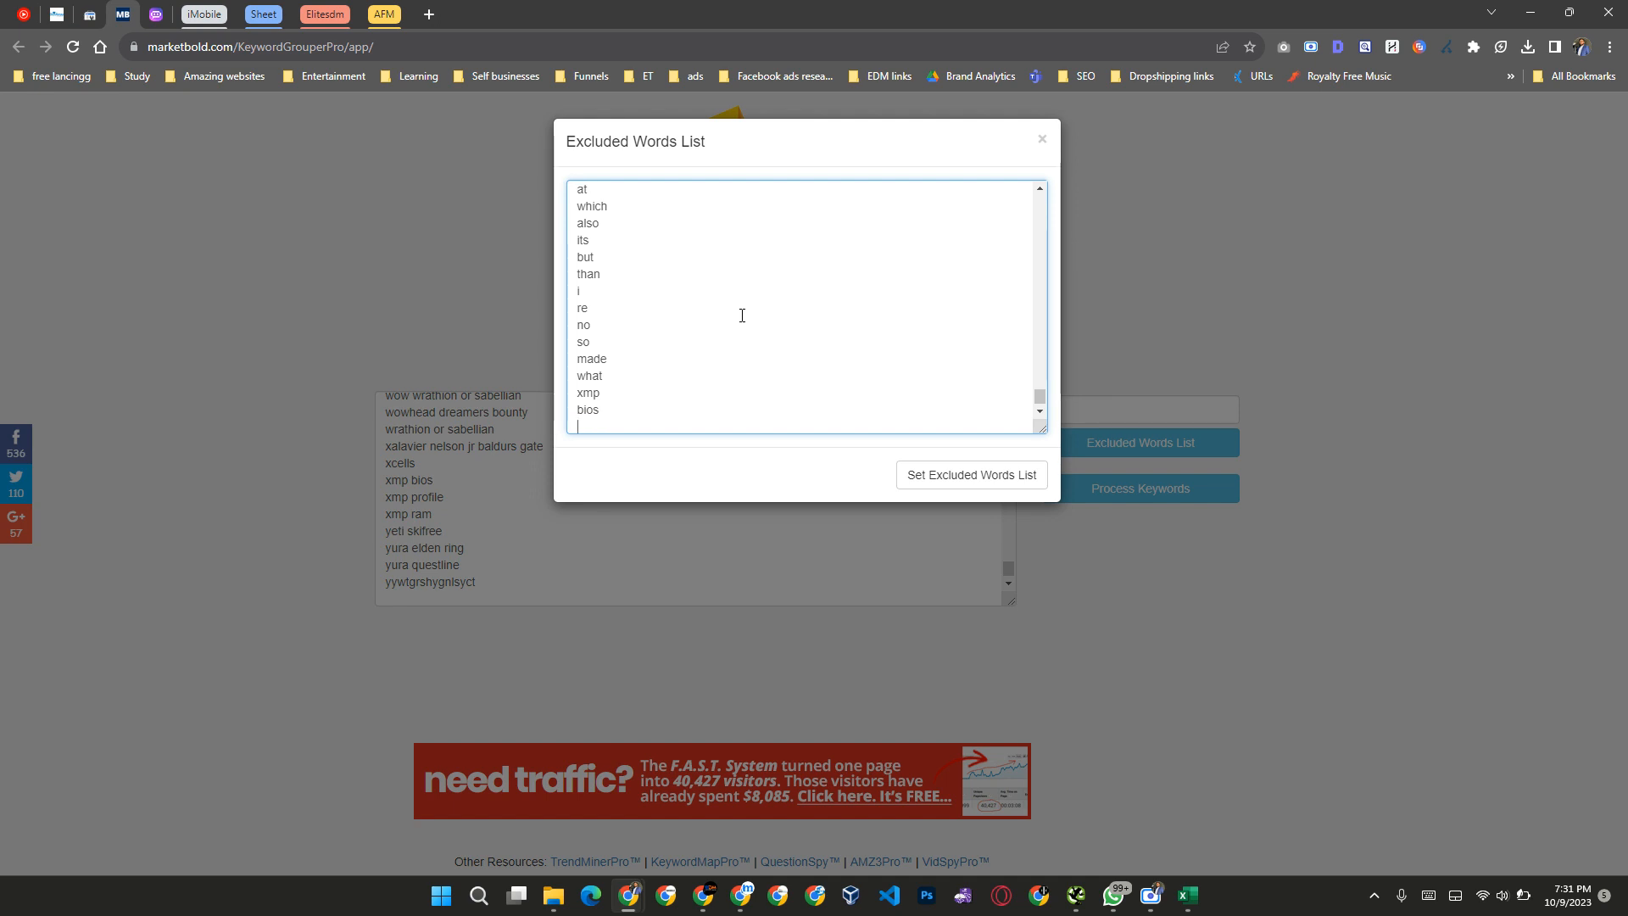
pyautogui.write('wowhead')
pyautogui.click(938, 475)
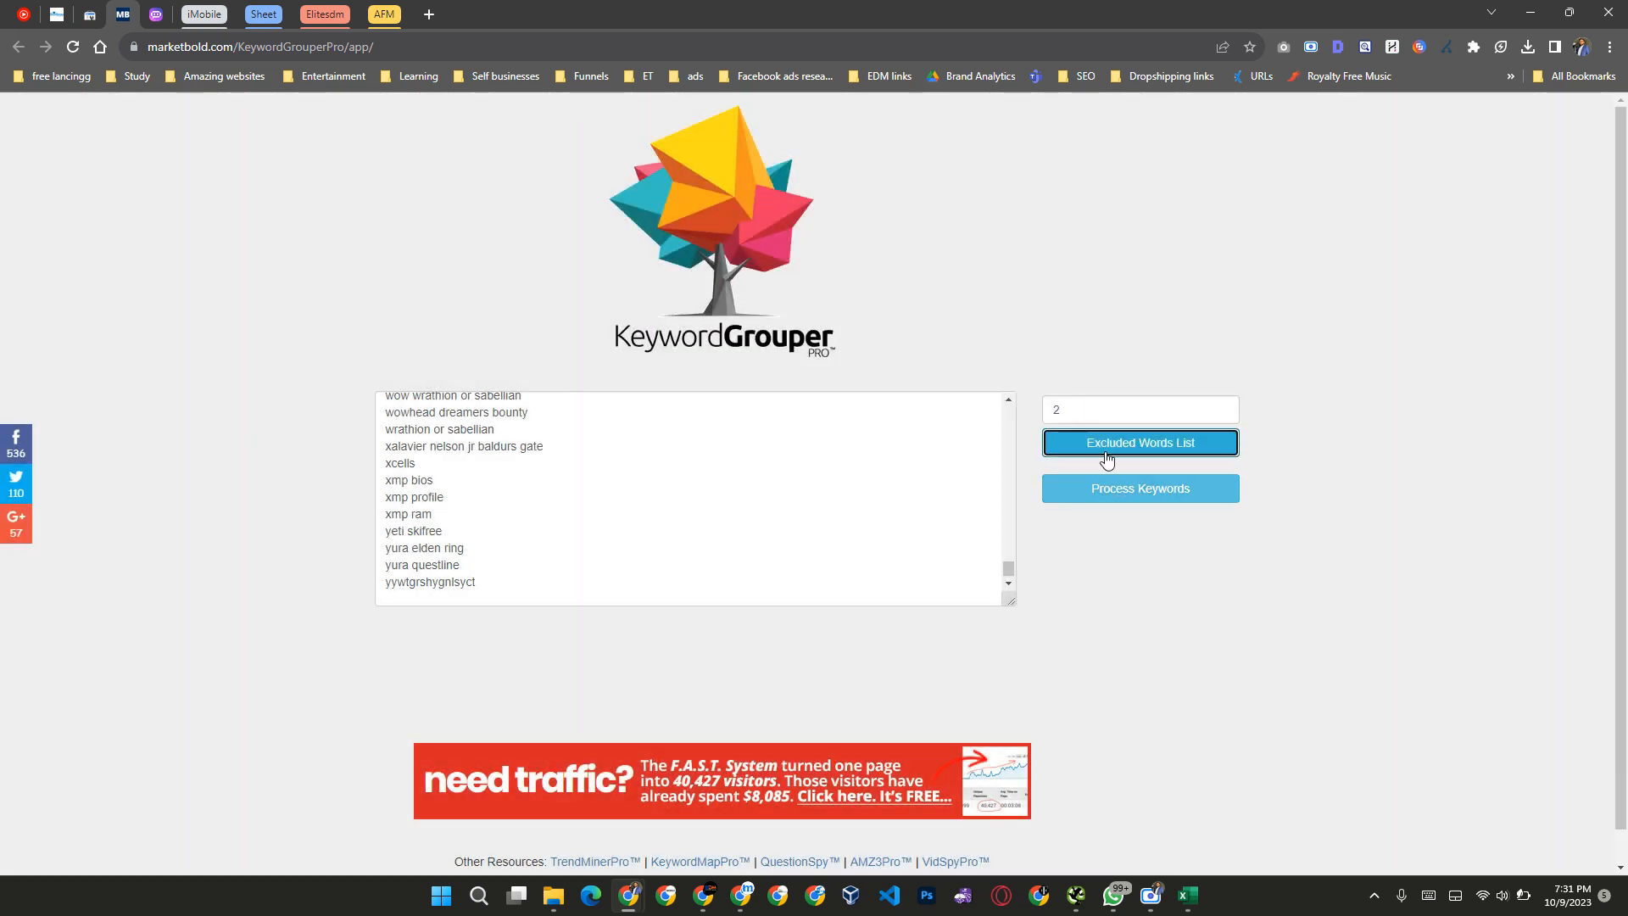
pyautogui.click(1119, 492)
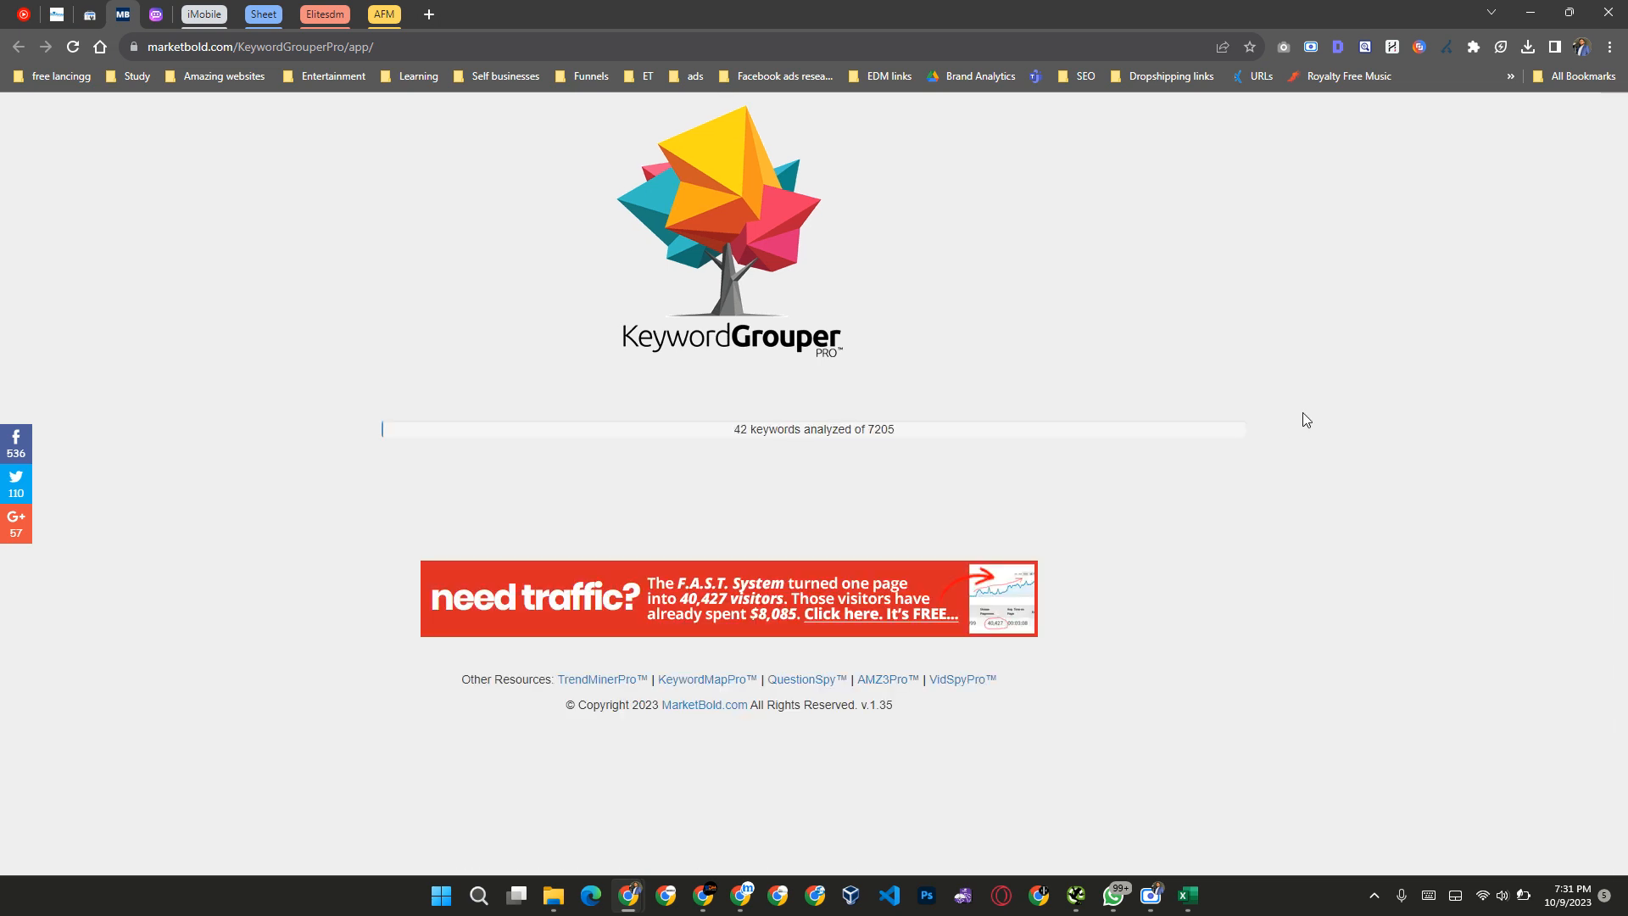
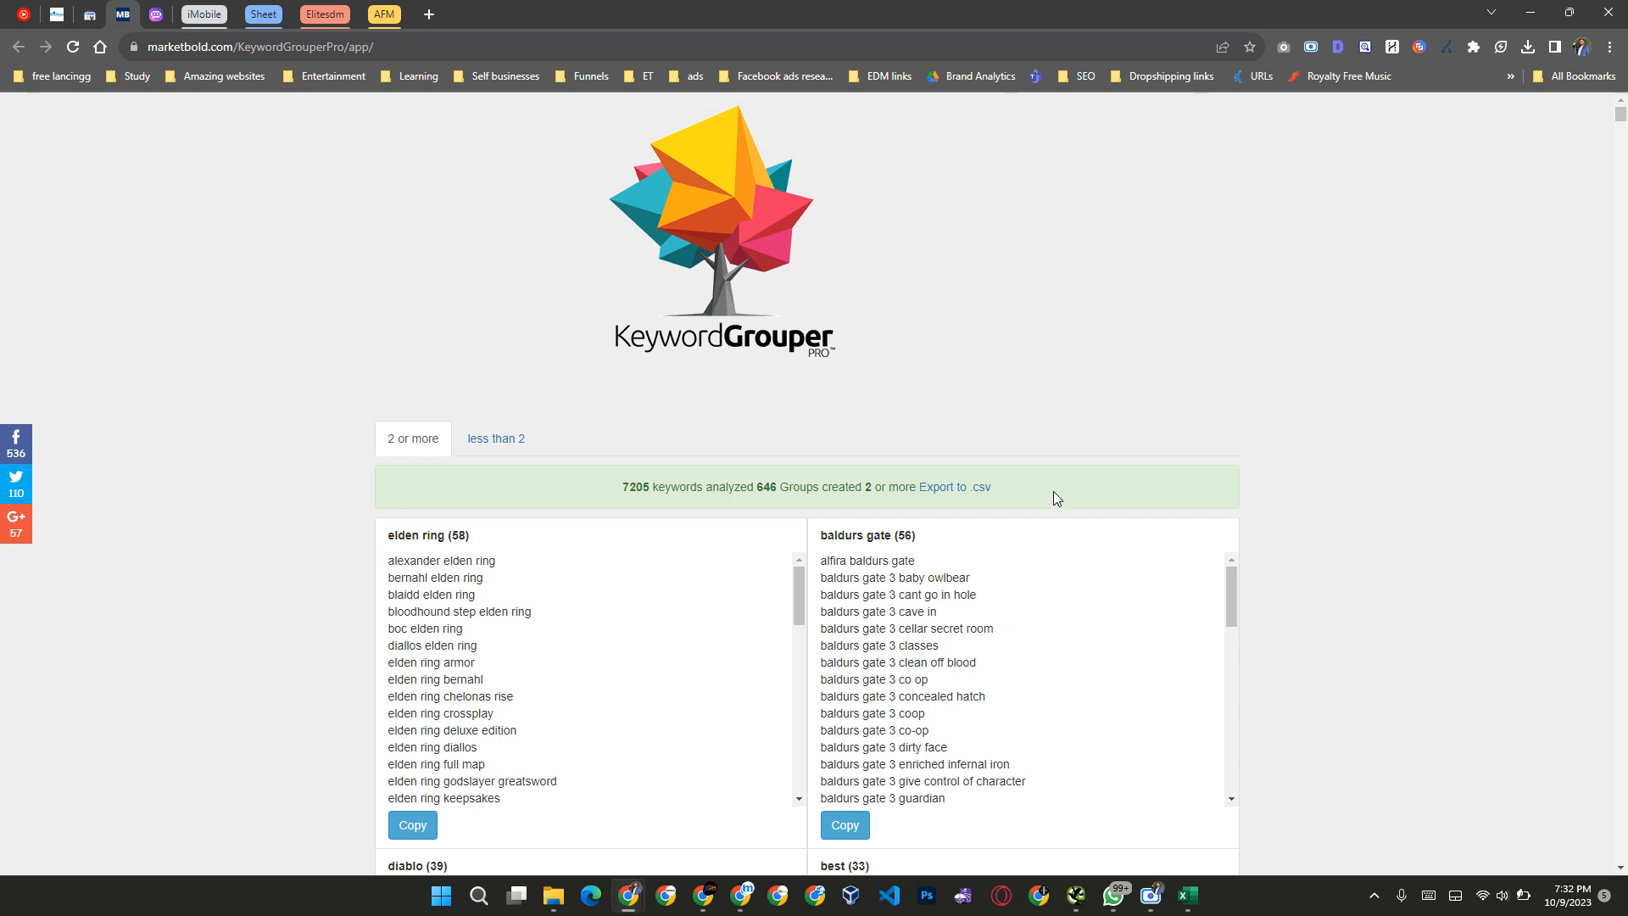
# Step: Export the keyword groups to the Desktop as groups.csv and open the file in Excel
pyautogui.scroll(-2, 1057, 404)
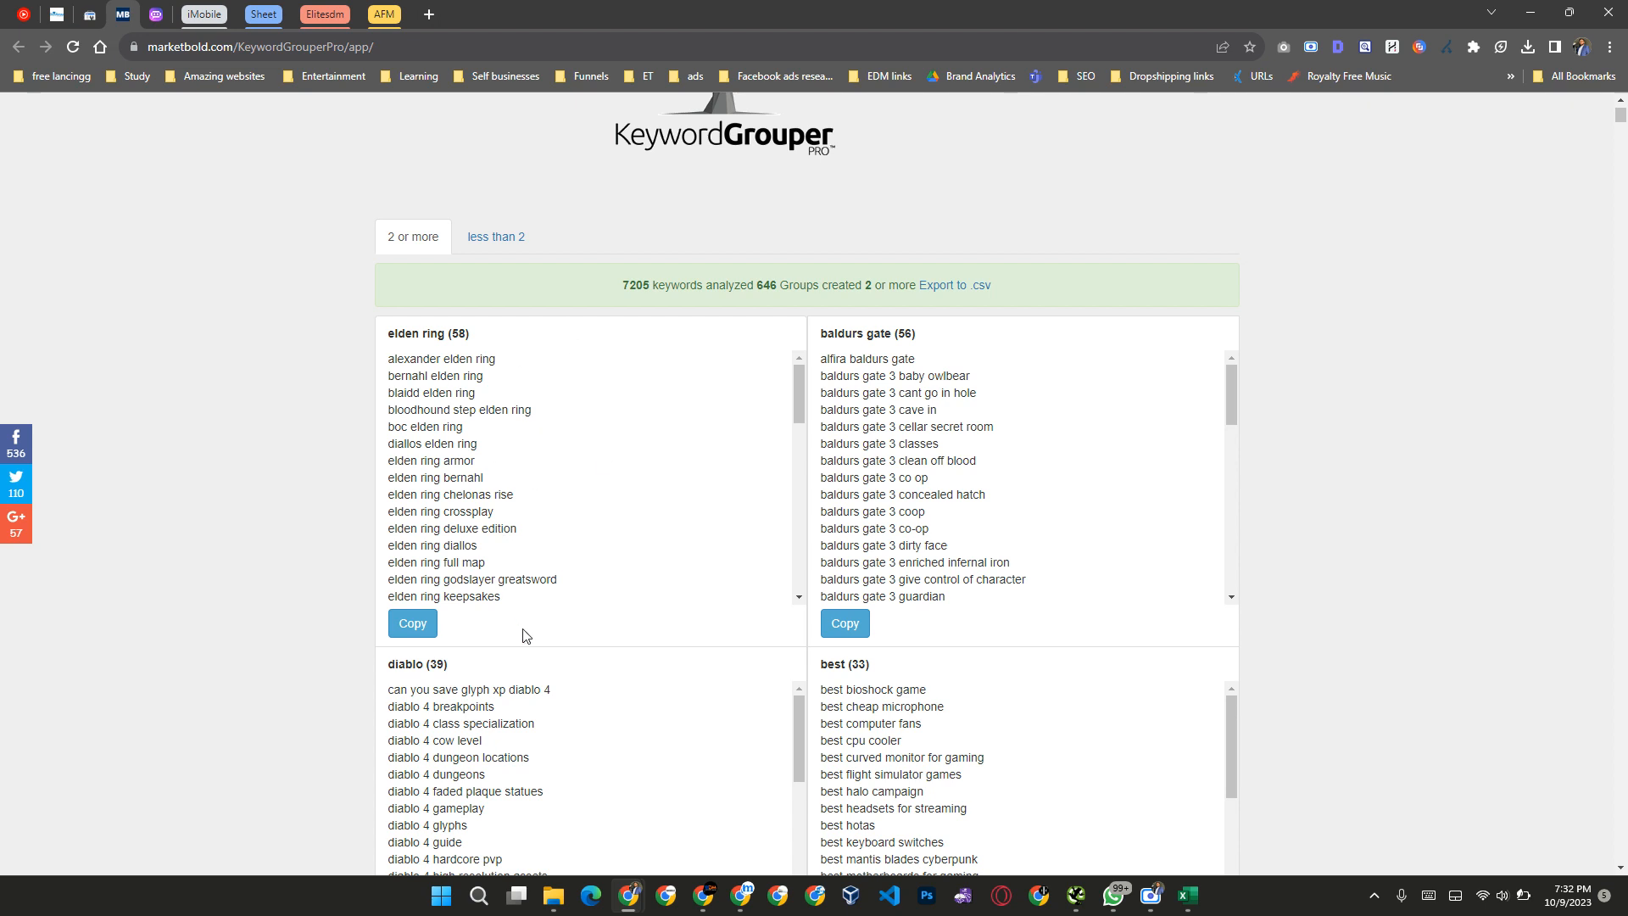
pyautogui.scroll(-3, 527, 662)
pyautogui.scroll(-1, 527, 664)
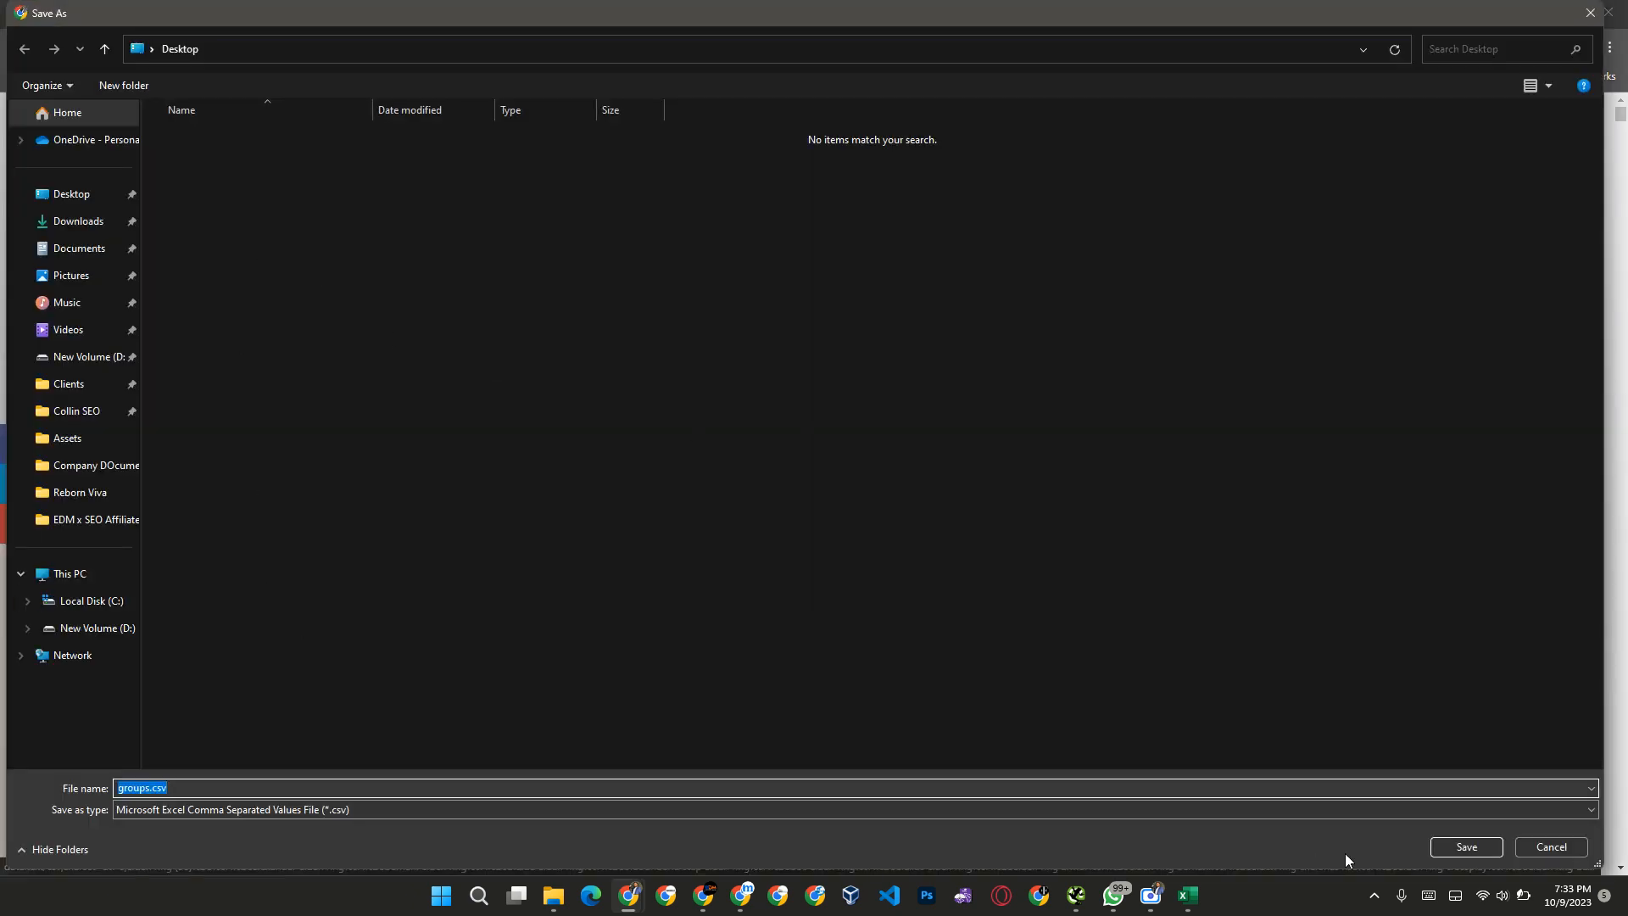
pyautogui.click(1474, 849)
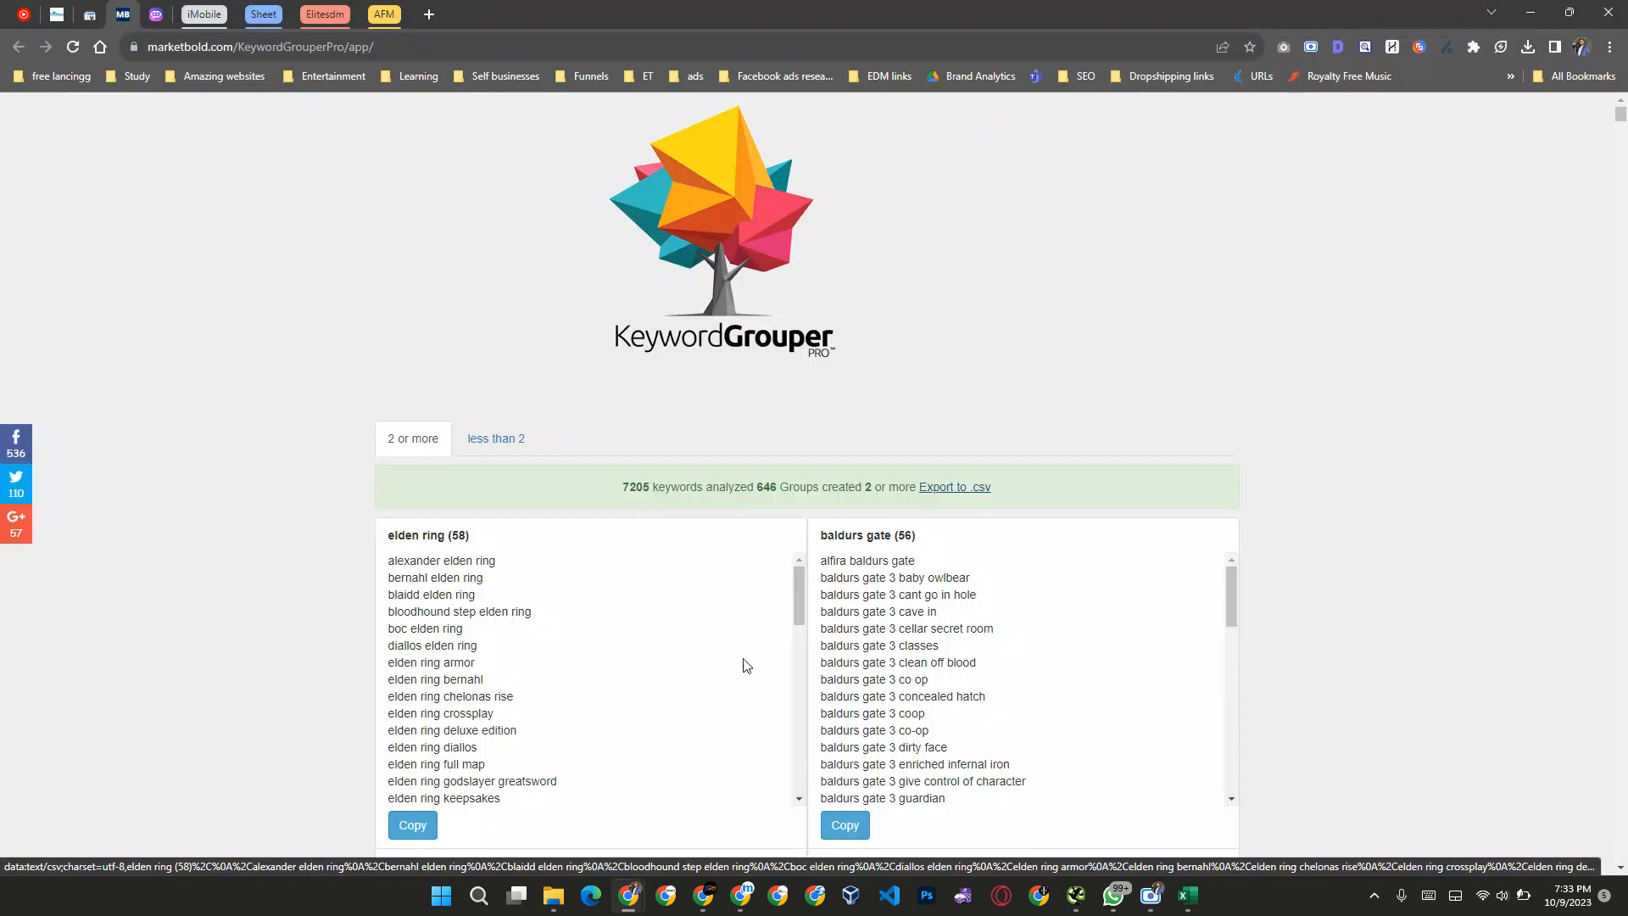
pyautogui.click(1527, 47)
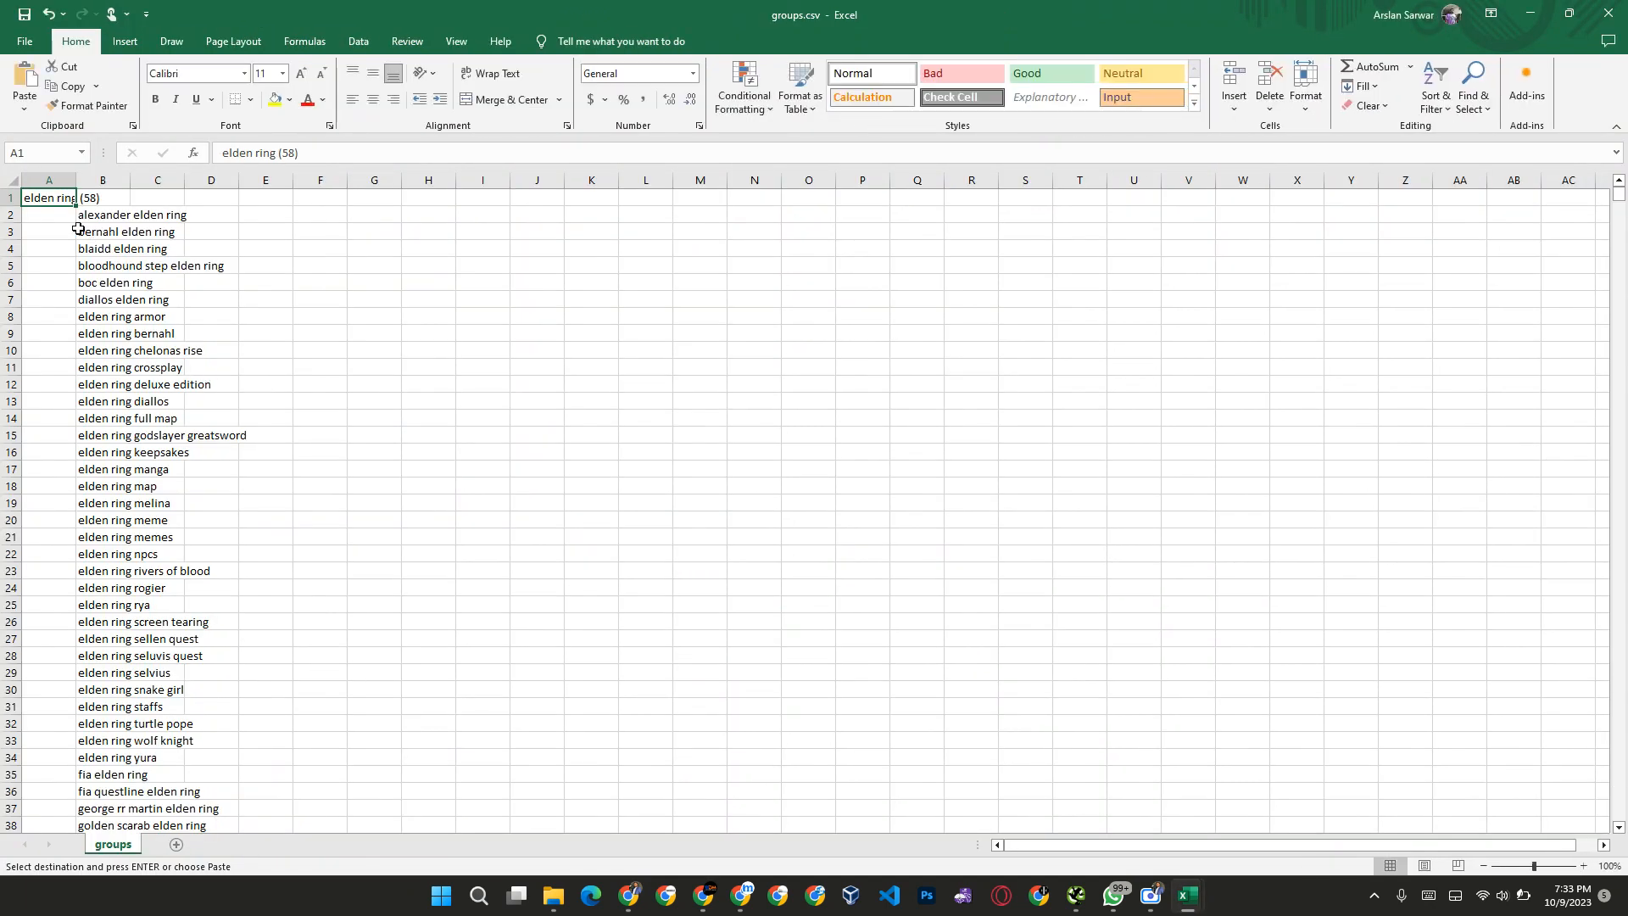
# Step: Clear the whole elden ring group, heading and keywords, from A1 down to B59
pyautogui.click(108, 217)
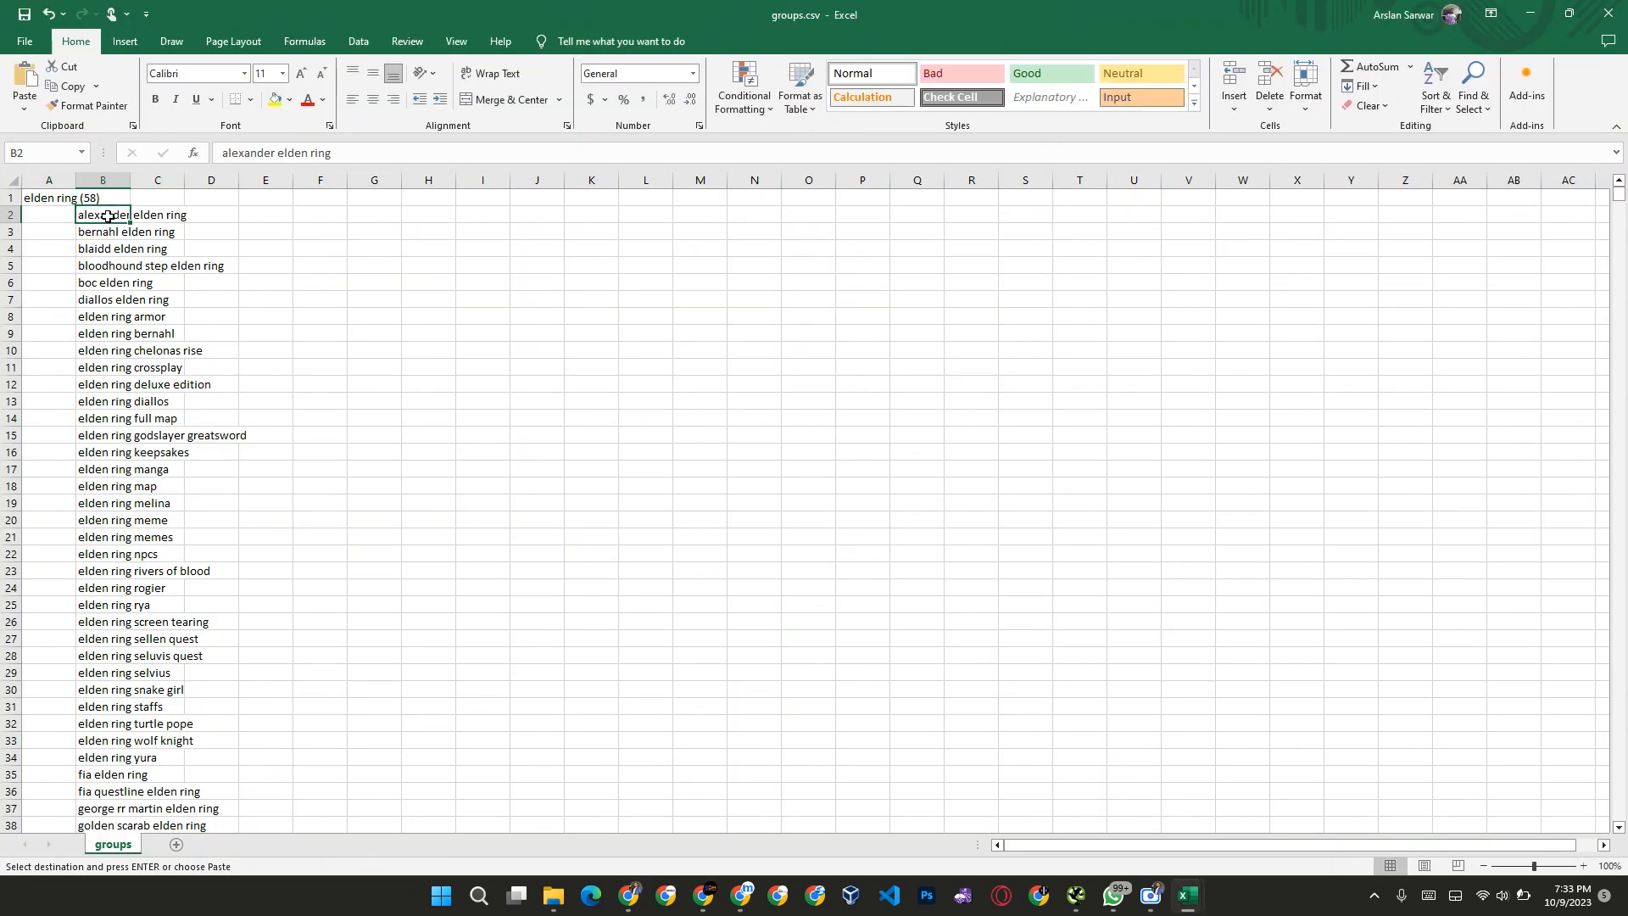
pyautogui.hotkey('ctrl', 'Home')
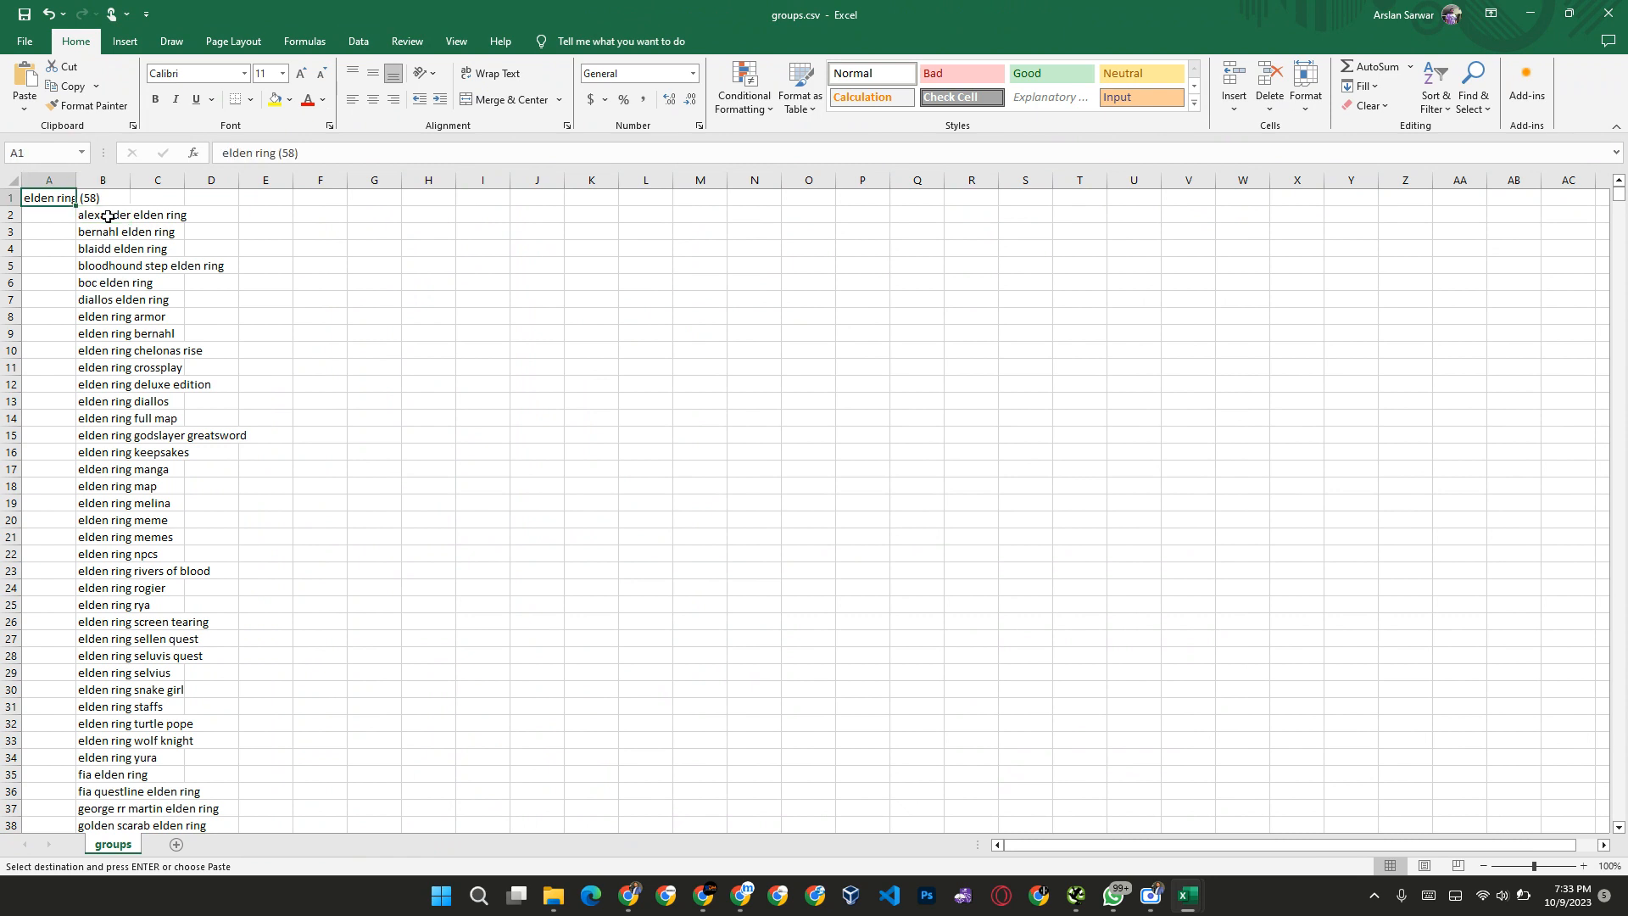
pyautogui.hotkey('shift', 'Right')
pyautogui.hotkey('shift', 'Down')
pyautogui.hotkey('shift', 'Down')
pyautogui.hotkey('shift', 'Down')
pyautogui.hotkey('shift', 'Down')
pyautogui.hotkey('shift', 'Down')
pyautogui.hotkey('shift', 'Down')
pyautogui.hotkey('shift', 'Down')
pyautogui.hotkey('shift', 'Down')
pyautogui.hotkey('shift', 'Down')
pyautogui.hotkey('shift', 'Down')
pyautogui.hotkey('shift', 'Down')
pyautogui.hotkey('shift', 'Down')
pyautogui.hotkey('shift', 'Down')
pyautogui.hotkey('shift', 'Down')
pyautogui.hotkey('shift', 'Down')
pyautogui.hotkey('shift', 'Down')
pyautogui.hotkey('shift', 'Down')
pyautogui.hotkey('shift', 'Down')
pyautogui.hotkey('shift', 'Down')
pyautogui.hotkey('shift', 'Down')
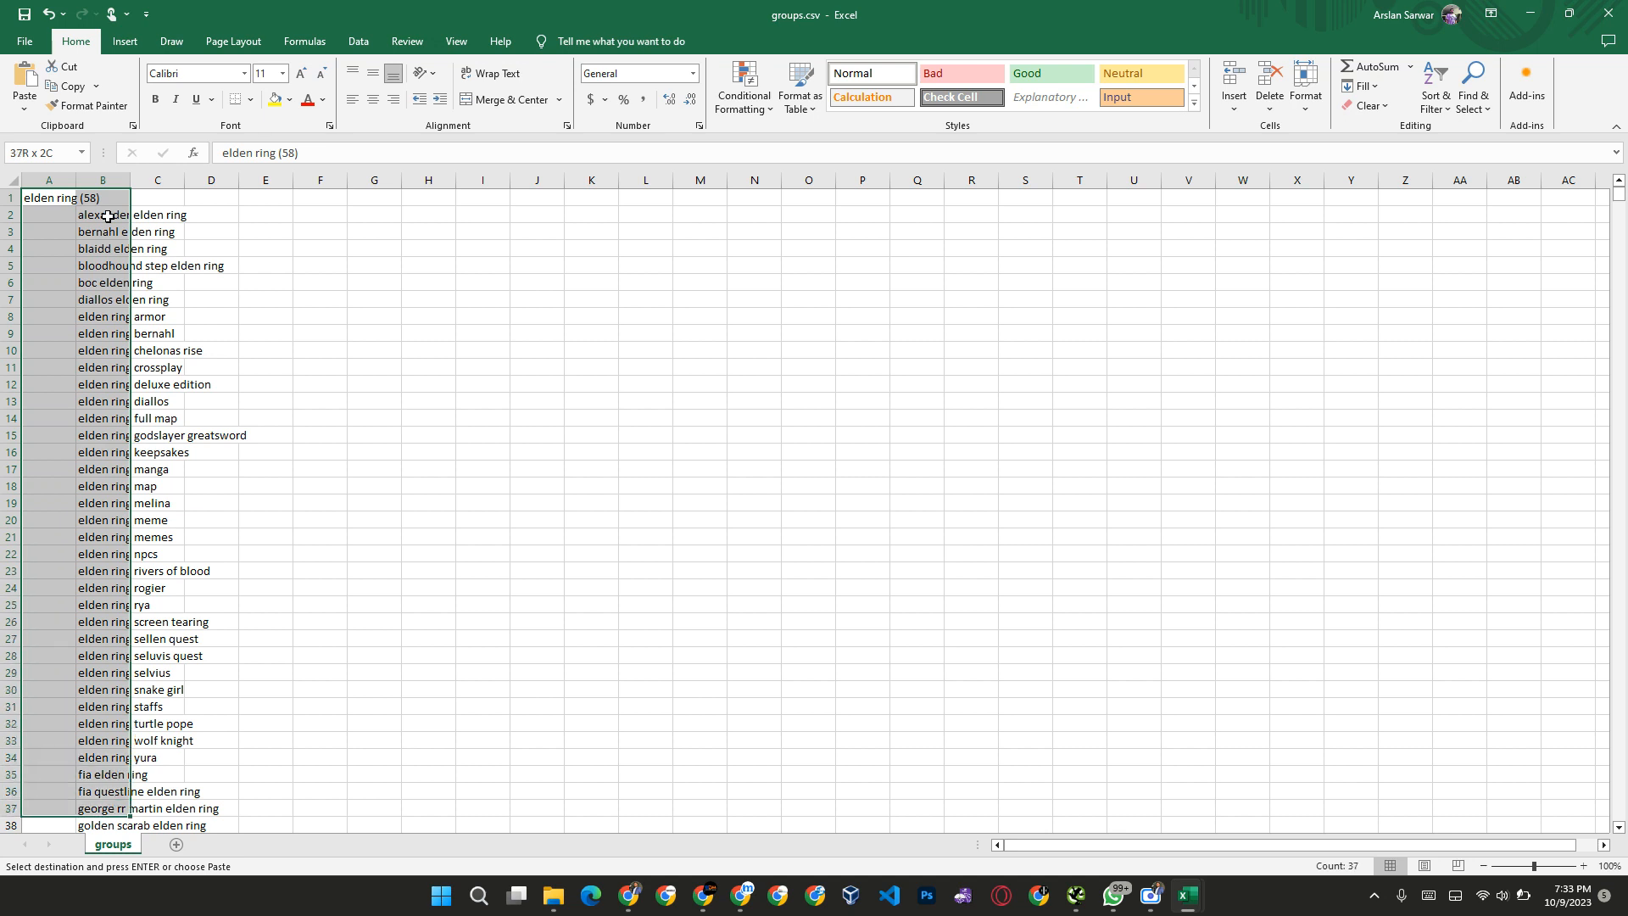
pyautogui.hotkey('shift', 'Down')
pyautogui.hotkey('shift', 'Down')
pyautogui.hotkey('shift', 'Down')
pyautogui.hotkey('shift', 'Down')
pyautogui.hotkey('shift', 'Down')
pyautogui.hotkey('shift', 'Down')
pyautogui.hotkey('shift', 'Down')
pyautogui.hotkey('shift', 'Down')
pyautogui.hotkey('shift', 'Down')
pyautogui.hotkey('shift', 'Down')
pyautogui.hotkey('shift', 'Down')
pyautogui.hotkey('shift', 'Down')
pyautogui.hotkey('shift', 'Down')
pyautogui.hotkey('shift', 'Down')
pyautogui.hotkey('shift', 'Down')
pyautogui.hotkey('ctrl', 'q')
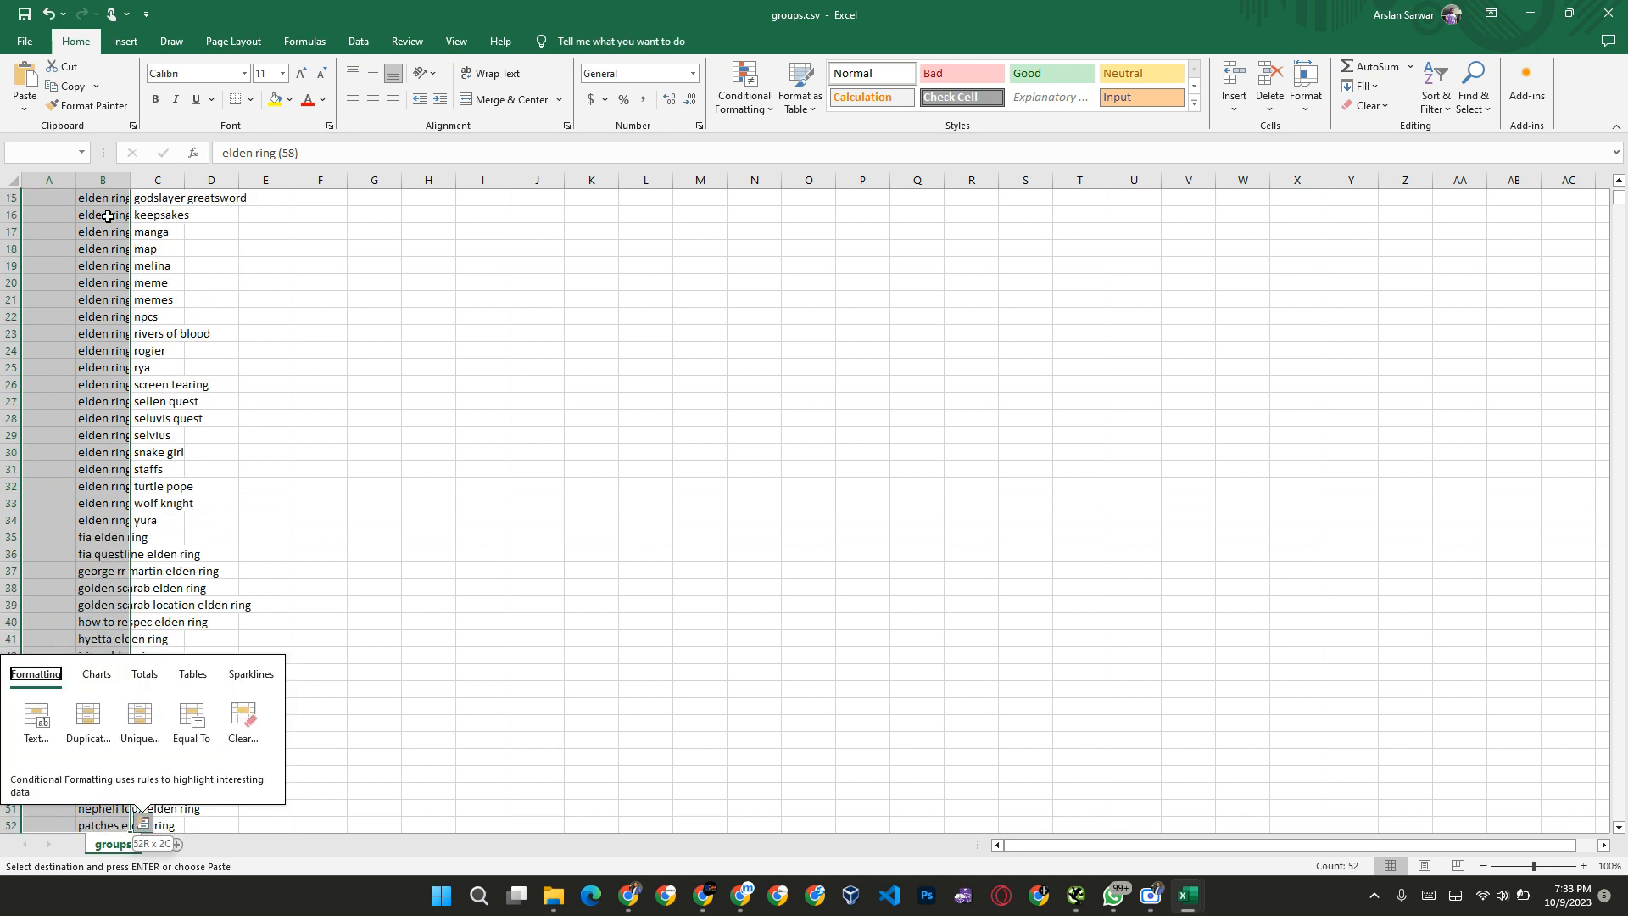
pyautogui.press('Escape')
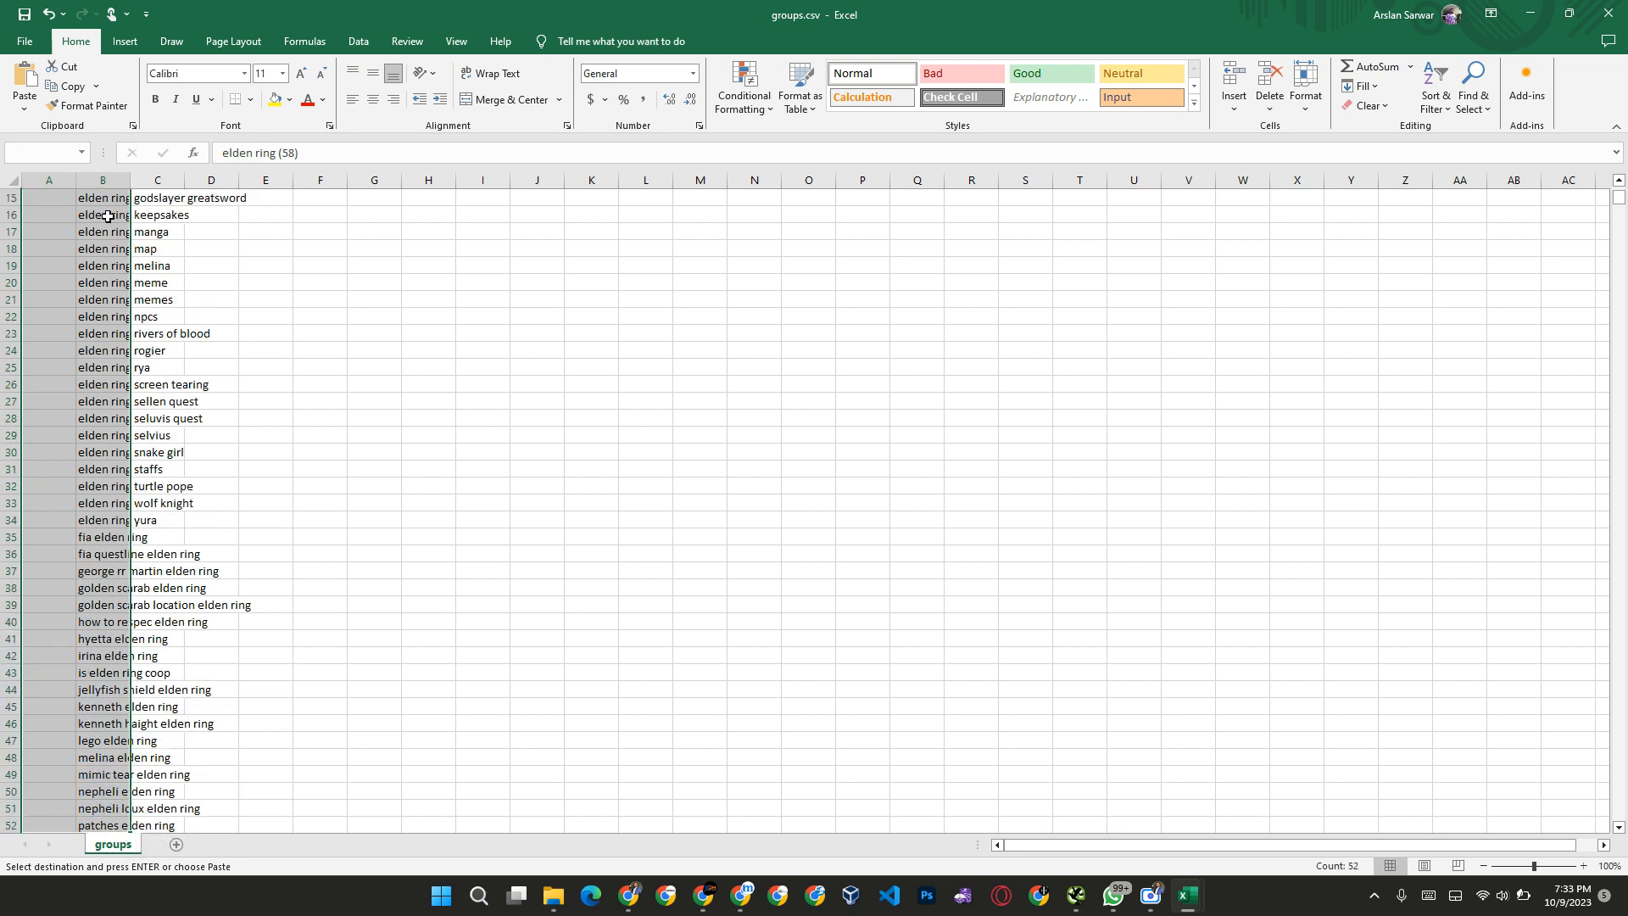
pyautogui.hotkey('shift', 'Down')
pyautogui.hotkey('shift', 'Down')
pyautogui.hotkey('shift', 'Down')
pyautogui.hotkey('shift', 'Down')
pyautogui.hotkey('shift', 'Down')
pyautogui.hotkey('shift', 'Down')
pyautogui.hotkey('shift', 'Down')
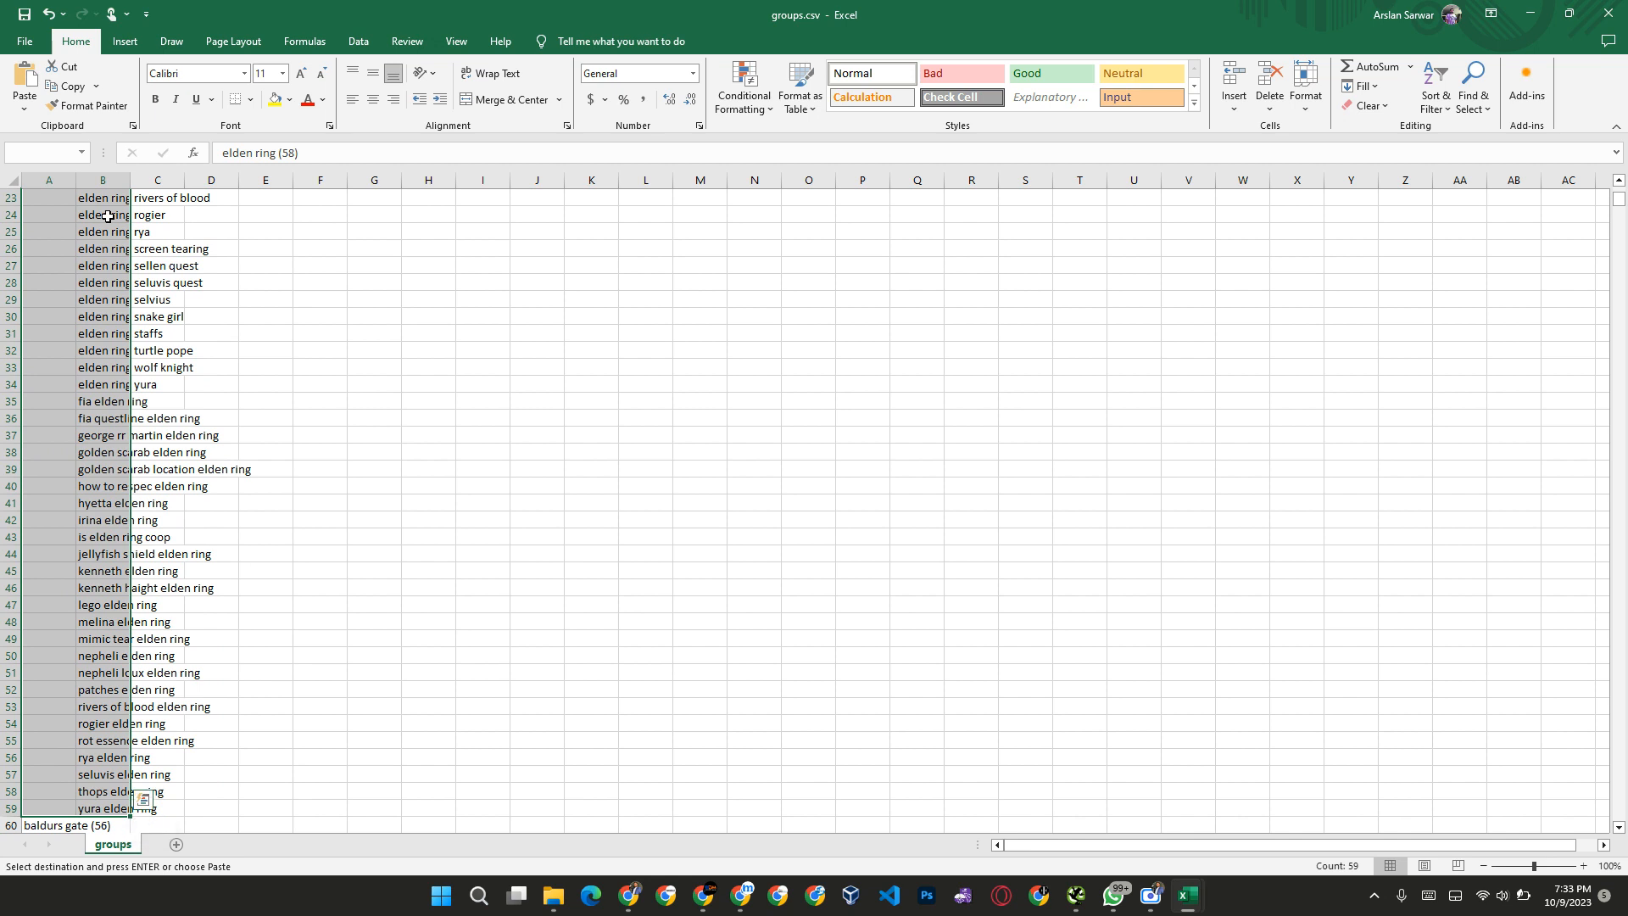
pyautogui.press('Delete')
# Step: Clear the baldurs gate group's heading and keywords in columns A and B, rows 60 to 116
pyautogui.press('Down')
pyautogui.hotkey('ctrl', 'Down')
pyautogui.press('Down')
pyautogui.press('Down')
pyautogui.press('Down')
pyautogui.press('Down')
pyautogui.press('Down')
pyautogui.press('Down')
pyautogui.press('Down')
pyautogui.press('Down')
pyautogui.press('Down')
pyautogui.press('Up')
pyautogui.press('Up')
pyautogui.press('Up')
pyautogui.press('Up')
pyautogui.press('Up')
pyautogui.press('Up')
pyautogui.press('Up')
pyautogui.press('Up')
pyautogui.press('Up')
pyautogui.press('Up')
pyautogui.press('Up')
pyautogui.press('Down')
pyautogui.press('Down')
pyautogui.hotkey('shift', 'Right')
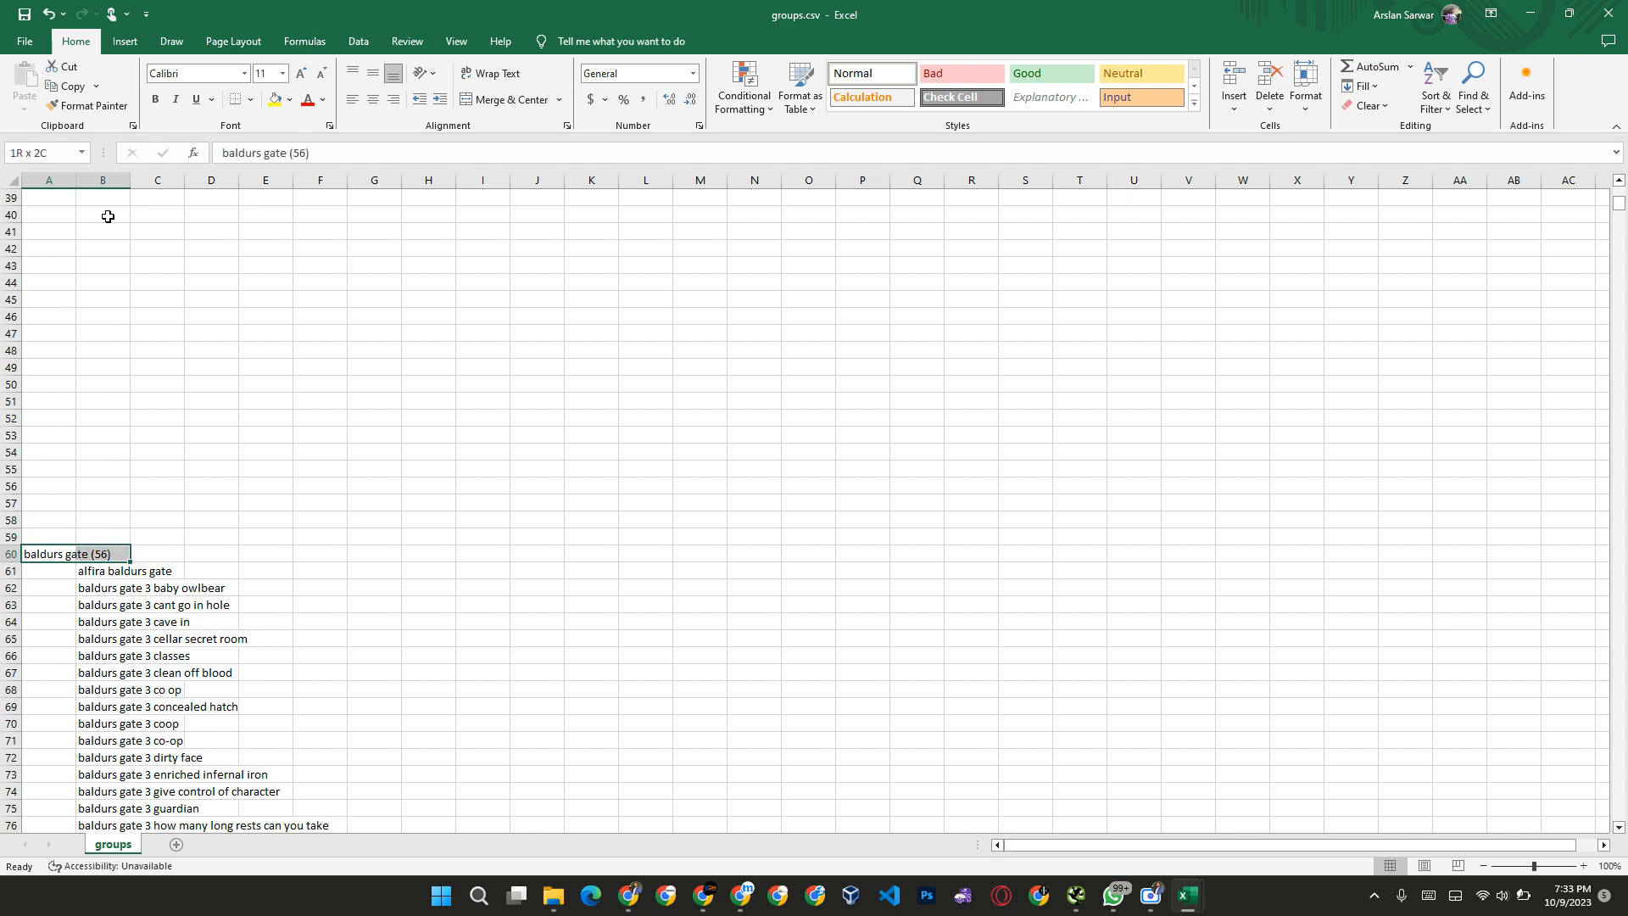
pyautogui.hotkey('ctrl', 'shift', 'Down')
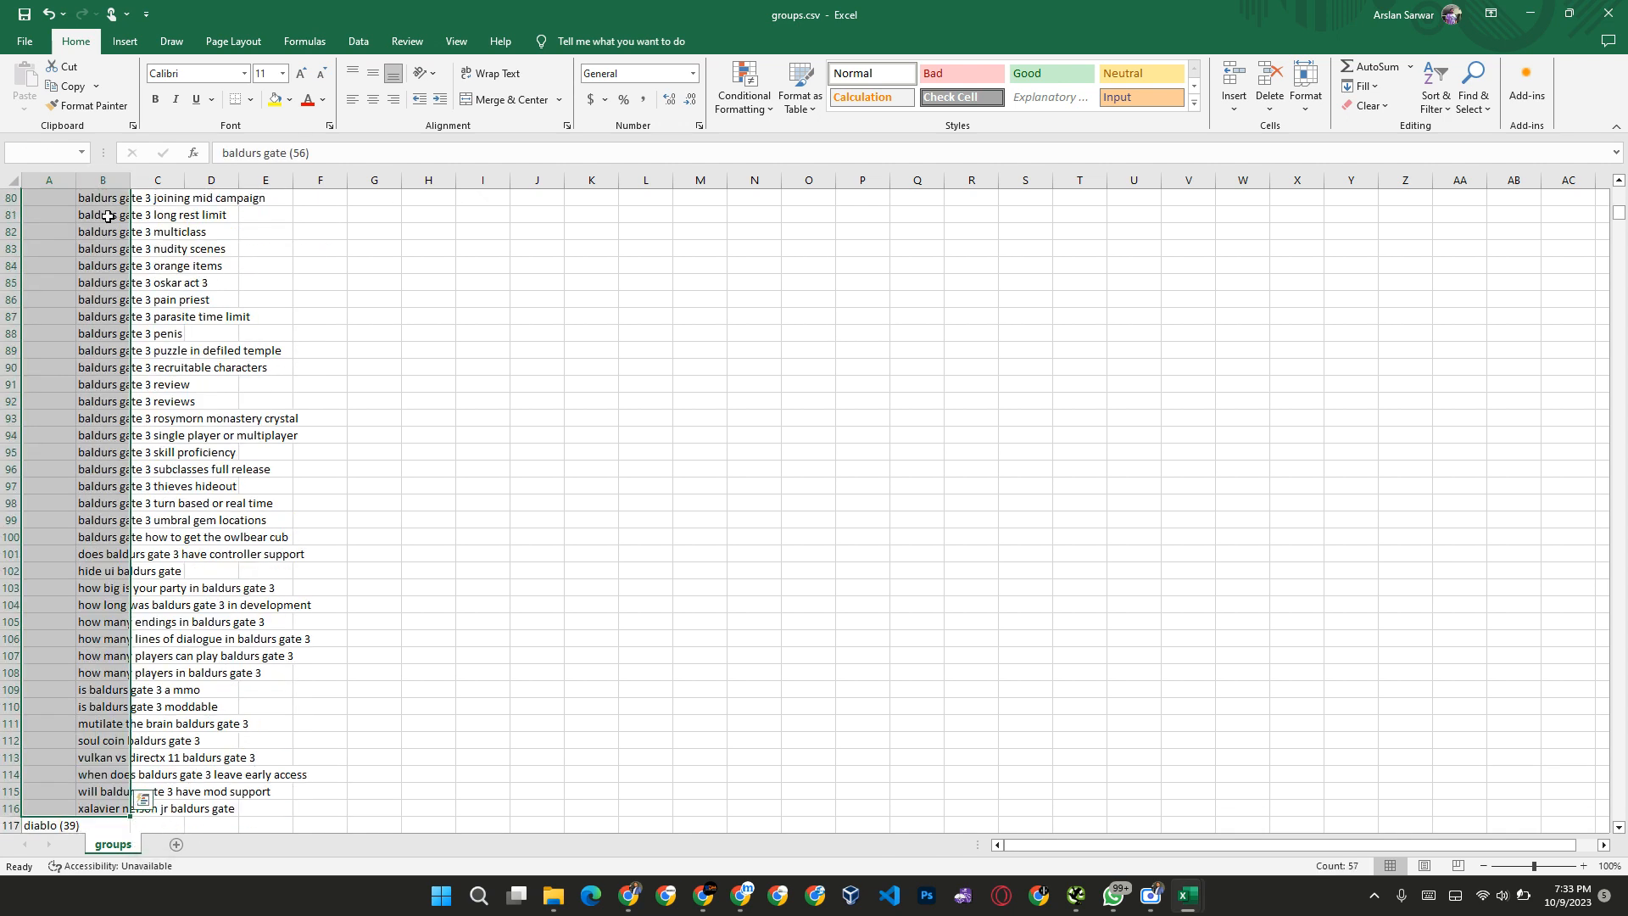
pyautogui.press('Delete')
# Step: Clear the diablo group's heading and keywords in columns A and B, rows 117 to 156
pyautogui.hotkey('ctrl', 'Down')
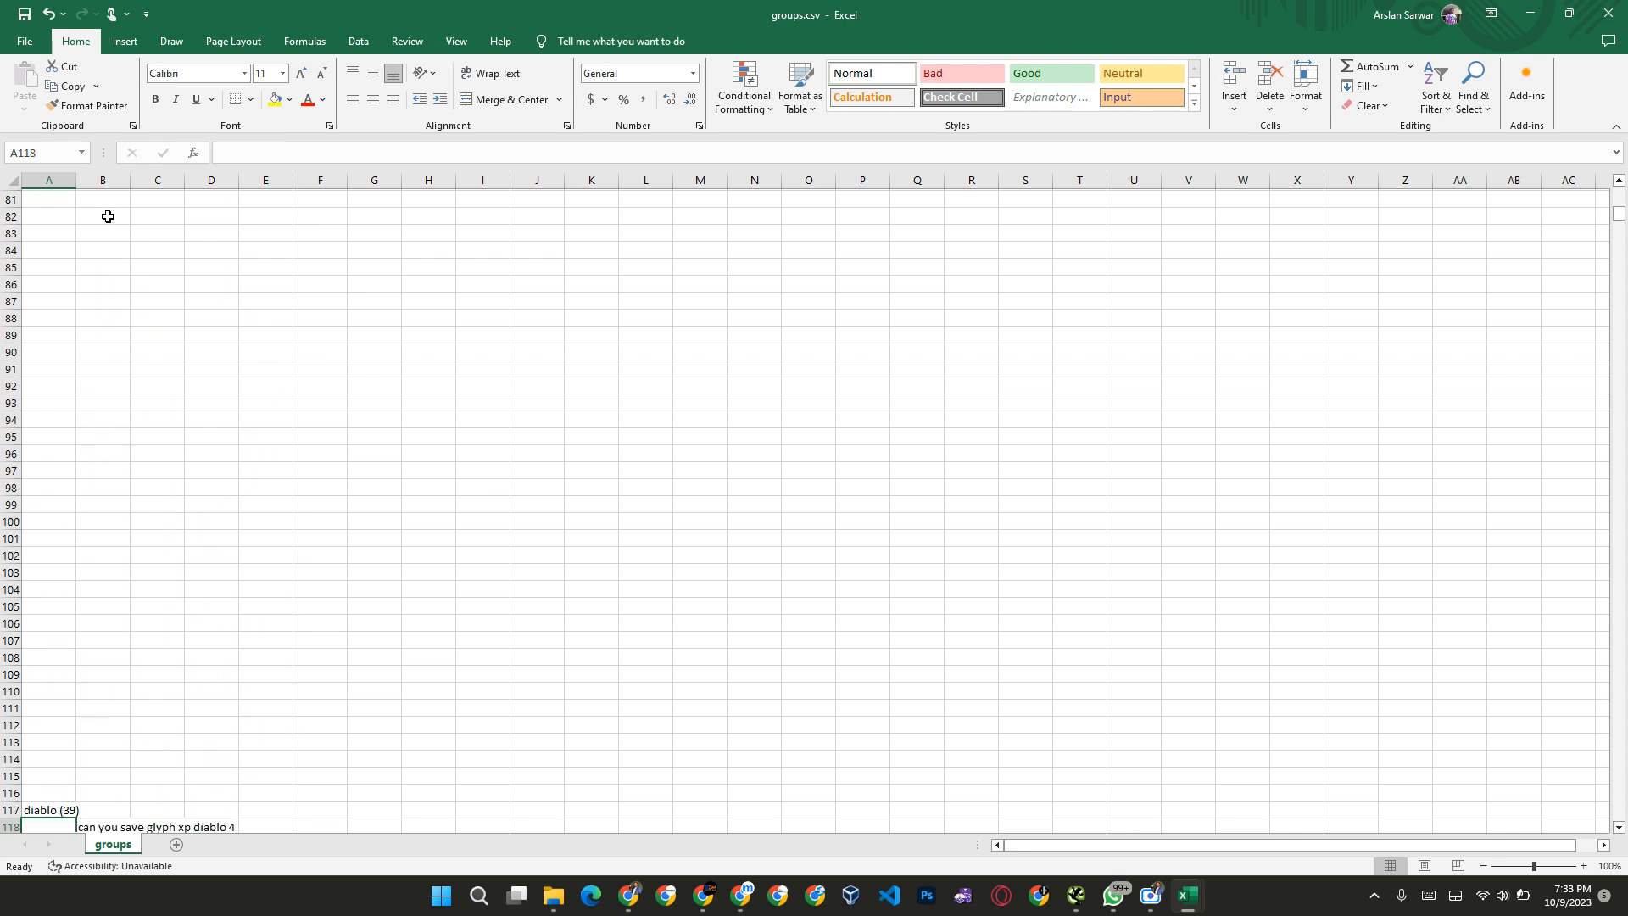
pyautogui.hotkey('shift', 'Right')
pyautogui.hotkey('ctrl', 'shift', 'Down')
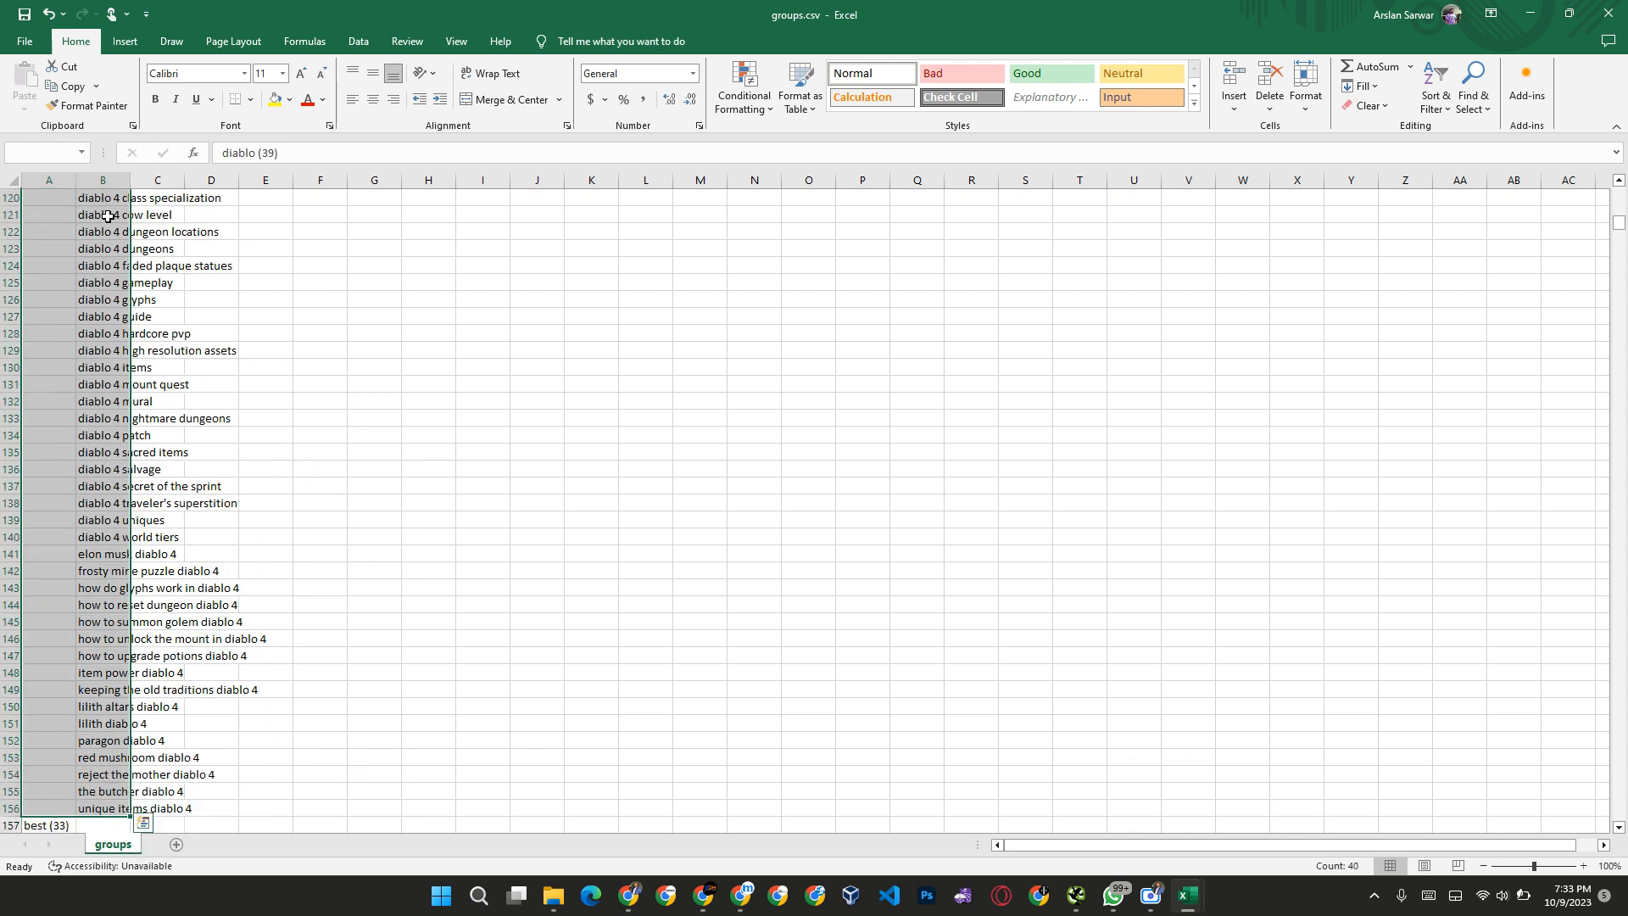
pyautogui.press('Delete')
# Step: Review the start of the "best" group and clear the keyword "best bioshock game"
pyautogui.hotkey('ctrl', 'Down')
pyautogui.press('Down')
pyautogui.press('Down')
pyautogui.press('Down')
pyautogui.press('Down')
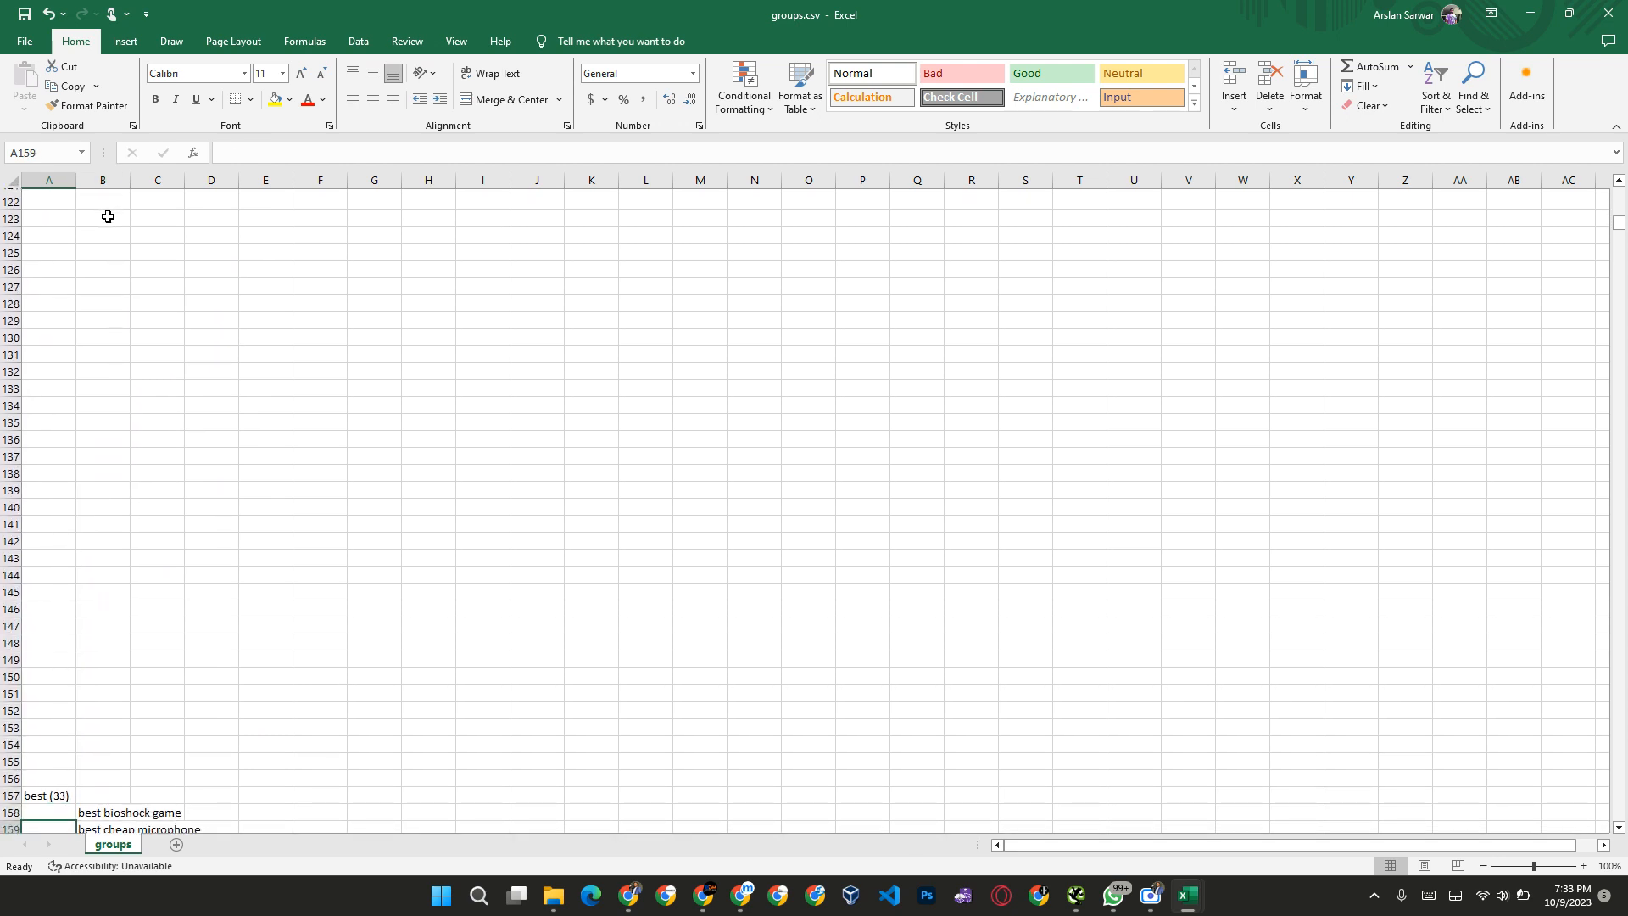
pyautogui.press('Up')
pyautogui.press('Up')
pyautogui.press('Up')
pyautogui.press('Right')
pyautogui.press('Down')
pyautogui.press('Down')
pyautogui.press('Down')
pyautogui.press('Down')
pyautogui.press('Down')
pyautogui.press('Down')
pyautogui.press('Down')
pyautogui.press('Down')
pyautogui.press('Down')
pyautogui.press('Down')
pyautogui.press('Down')
pyautogui.press('Down')
pyautogui.press('Down')
pyautogui.press('Down')
pyautogui.press('Down')
pyautogui.press('Down')
pyautogui.press('Down')
pyautogui.press('Down')
pyautogui.press('Down')
pyautogui.press('Down')
pyautogui.press('Down')
pyautogui.press('Up')
pyautogui.press('Up')
pyautogui.press('Up')
pyautogui.press('Up')
pyautogui.press('Up')
pyautogui.press('Up')
pyautogui.press('Up')
pyautogui.press('Up')
pyautogui.press('Up')
pyautogui.press('Up')
pyautogui.press('Up')
pyautogui.press('Up')
pyautogui.press('Up')
pyautogui.press('Up')
pyautogui.press('Up')
pyautogui.press('Up')
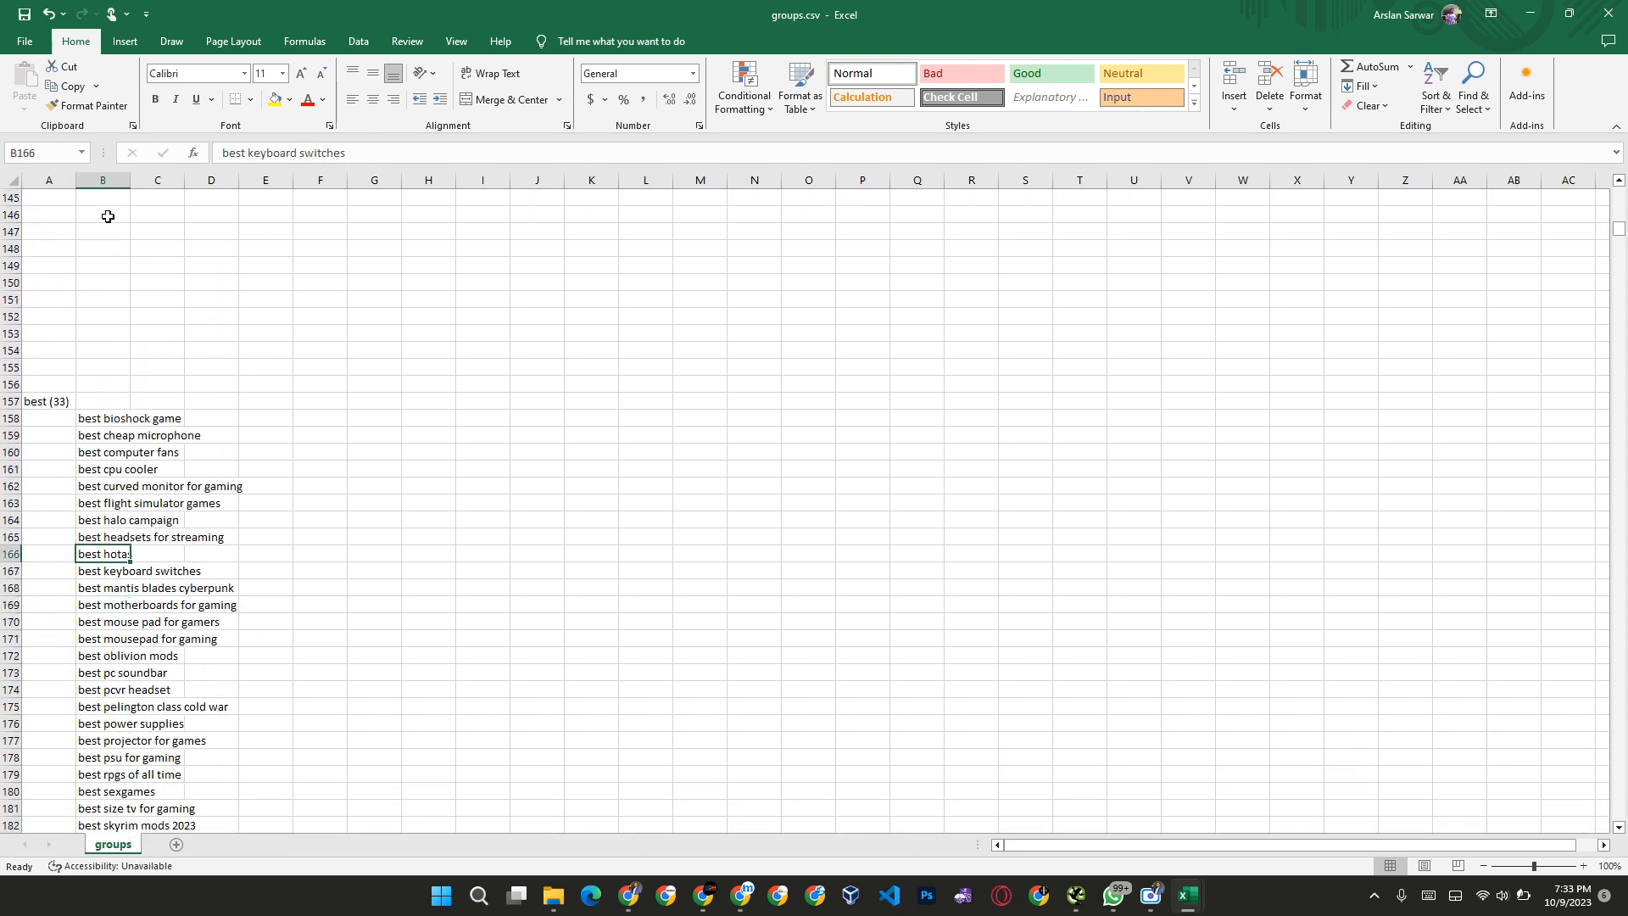
pyautogui.press('Up')
pyautogui.press('Up')
pyautogui.press('Up')
pyautogui.press('Up')
pyautogui.press('Up')
pyautogui.press('Up')
pyautogui.press('Up')
pyautogui.press('Up')
pyautogui.press('Up')
pyautogui.press('Down')
pyautogui.press('Delete')
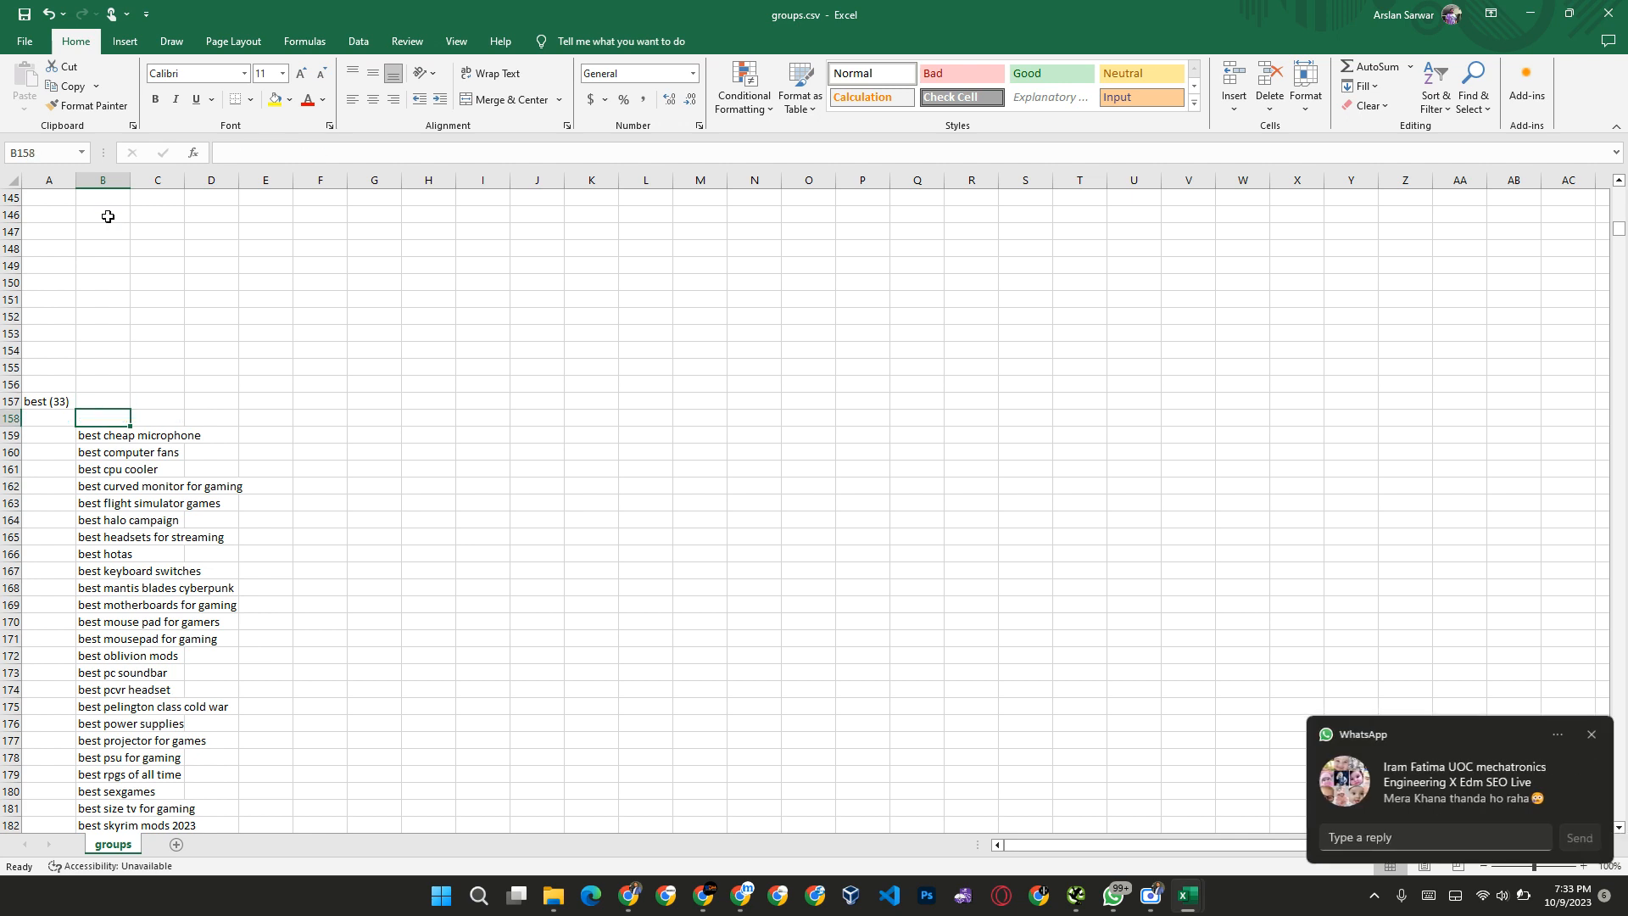
# Step: Try clearing the keyword "best cheap microphone", and undo that deletion
pyautogui.press('Down')
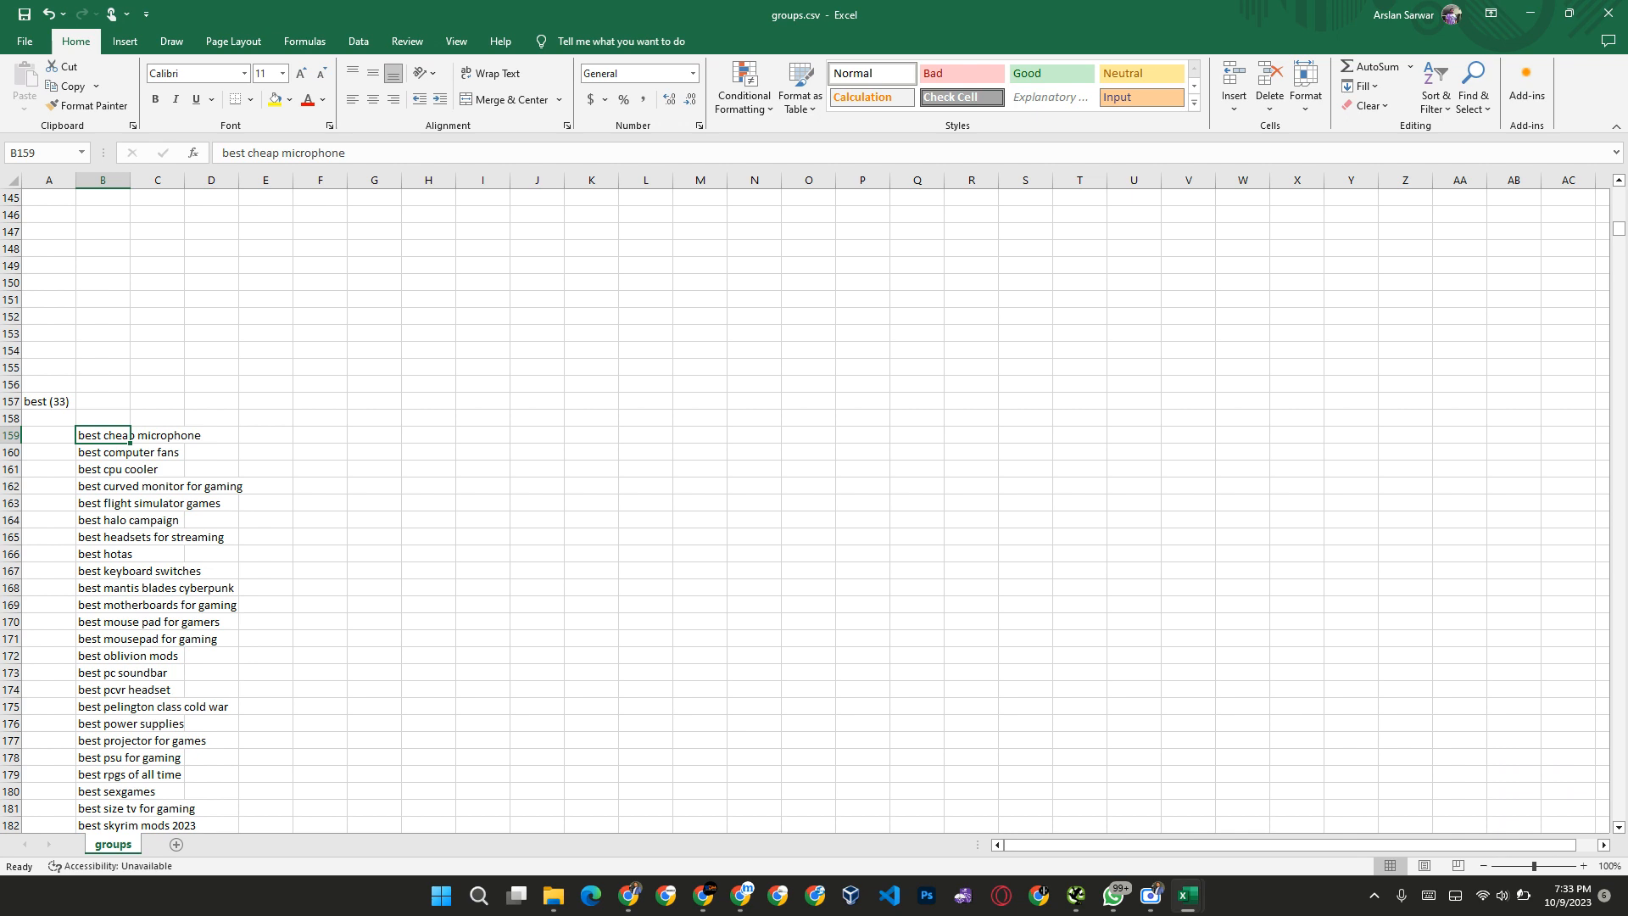
pyautogui.press('Down')
pyautogui.press('Up')
pyautogui.press('Delete')
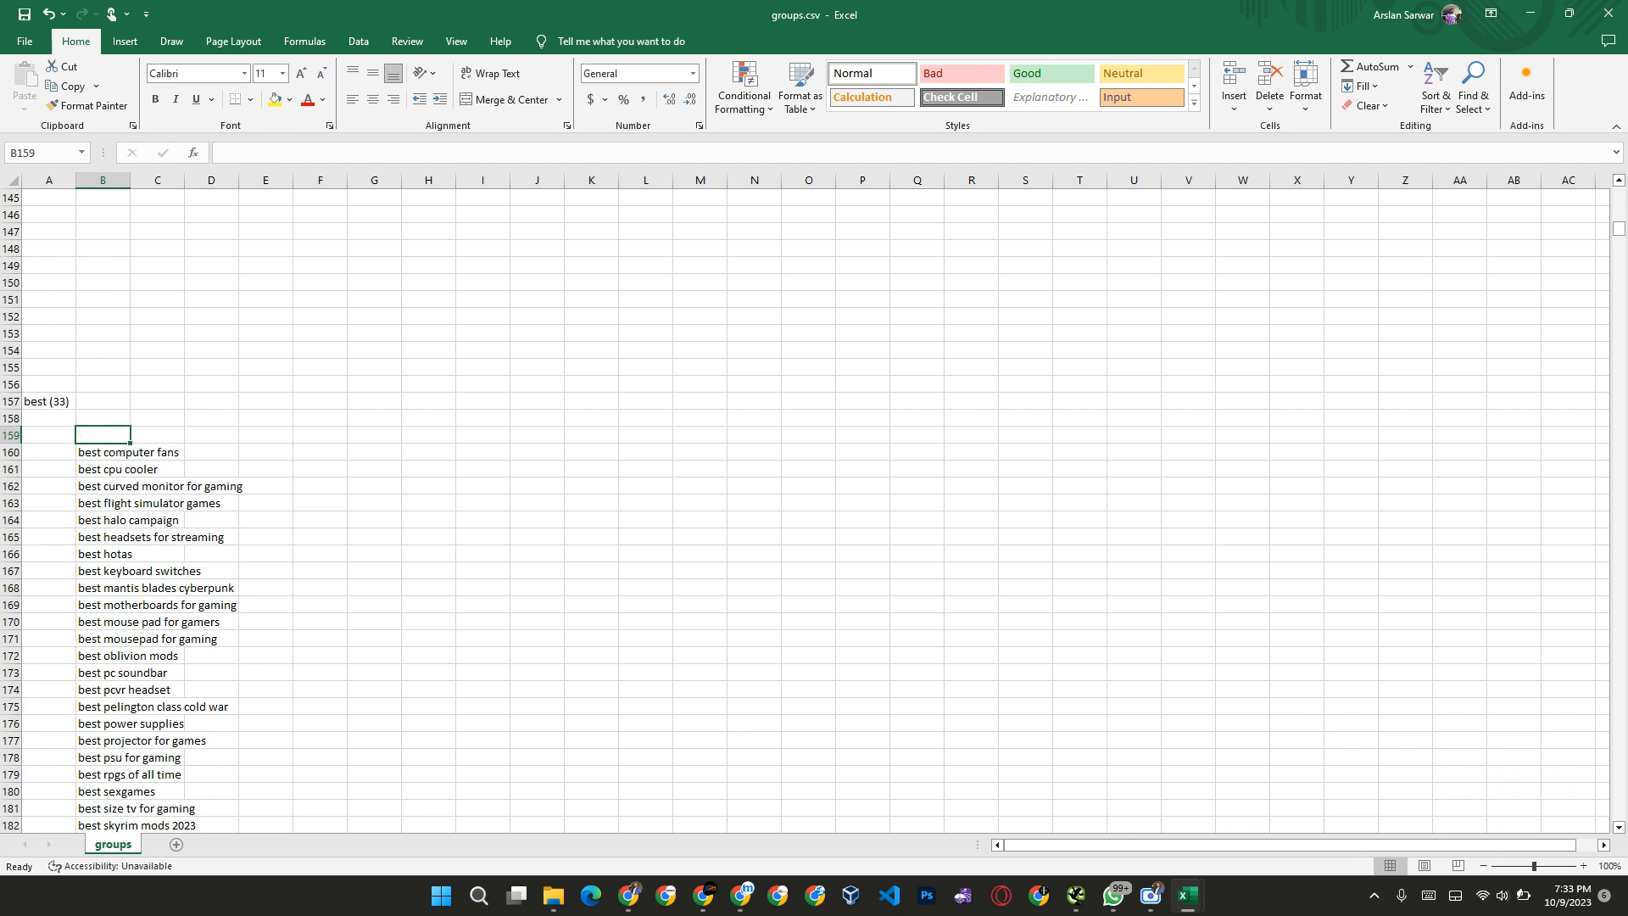
pyautogui.hotkey('ctrl', 'z')
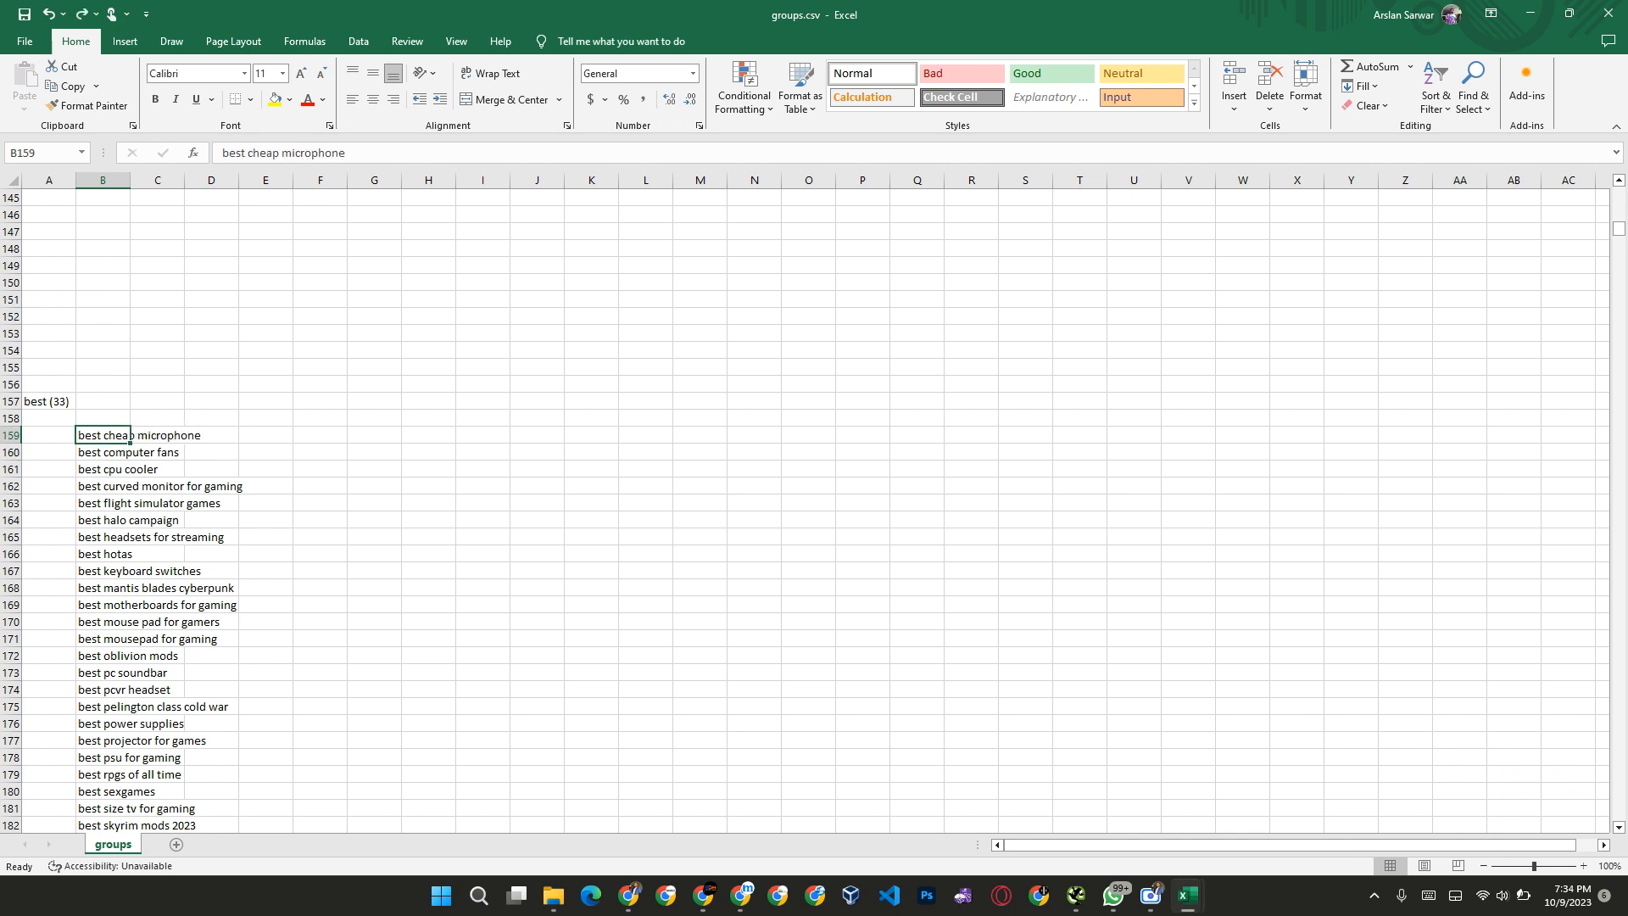
# Step: Clear the keywords "best halo campaign" and "best hotas" from the "best" group
pyautogui.press('Down')
pyautogui.press('Down')
pyautogui.press('Down')
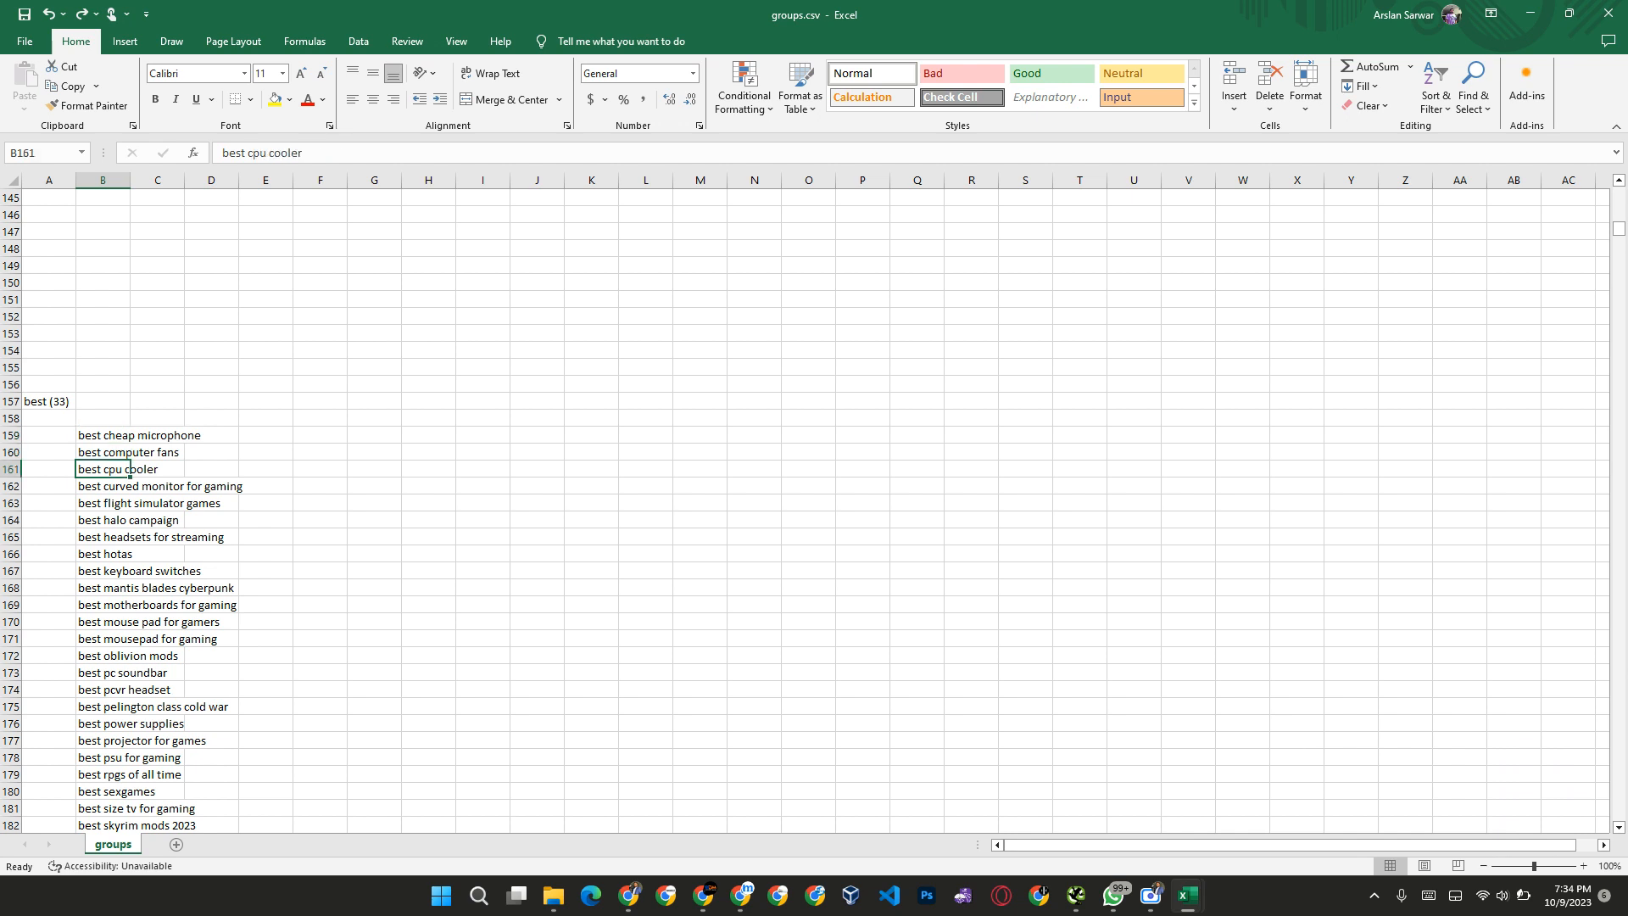
pyautogui.press('Down')
pyautogui.press('Down')
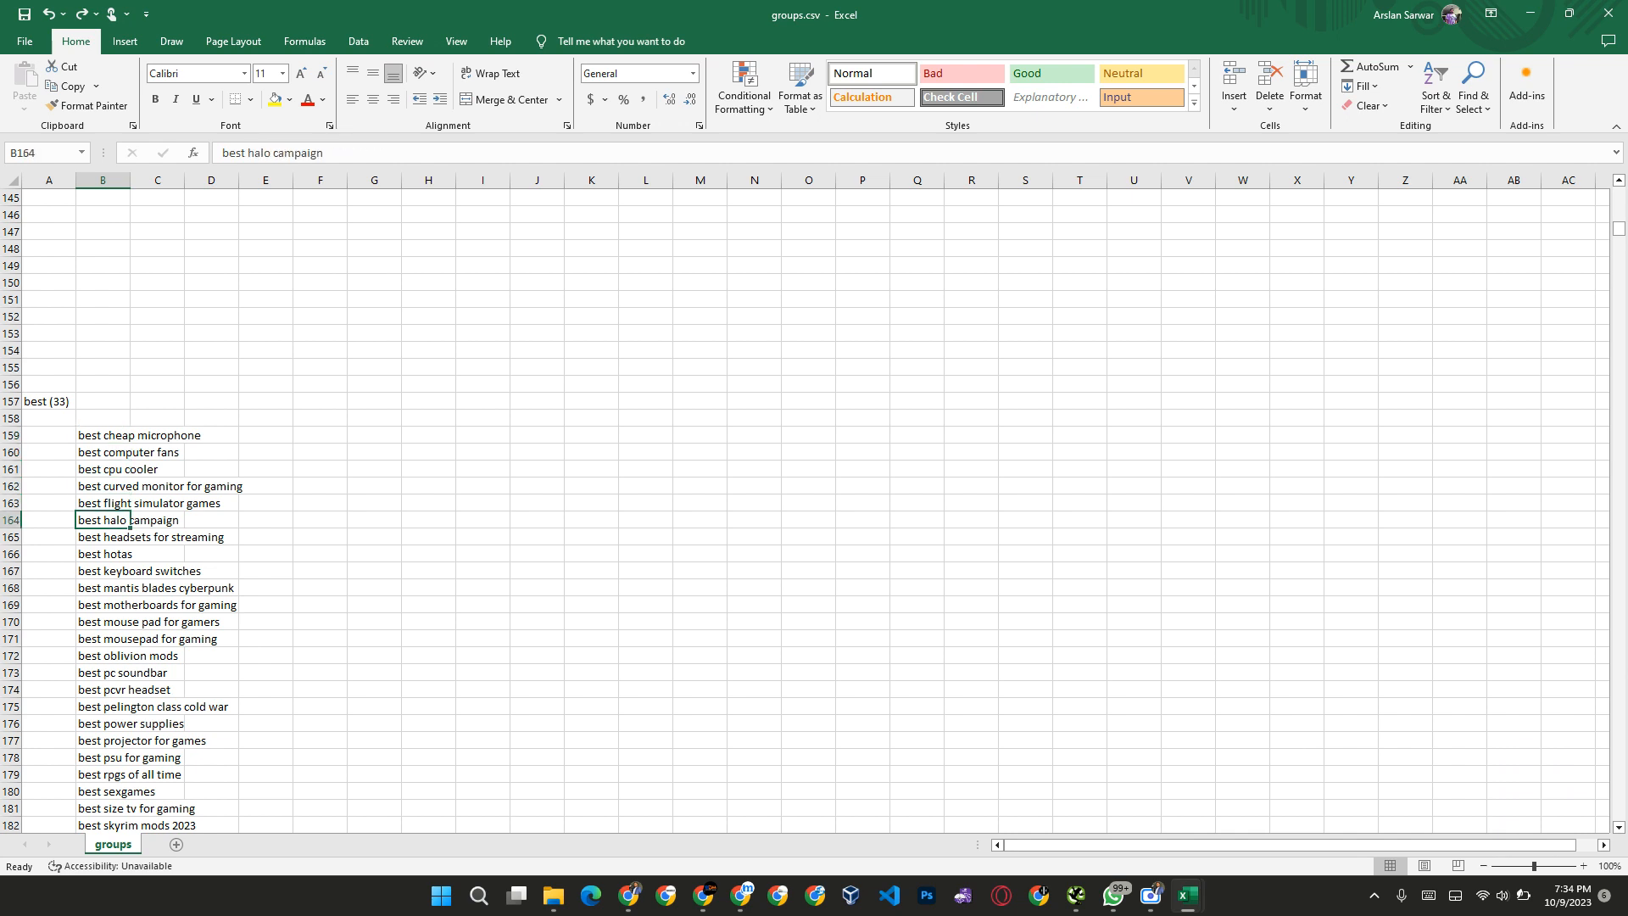
pyautogui.press('Down')
pyautogui.press('Up')
pyautogui.press('Delete')
pyautogui.press('Down')
# Step: Clear "best psu for gaming", "best rpgs of all time" and the adult-games keyword below them, B178 to B180
pyautogui.press('Down')
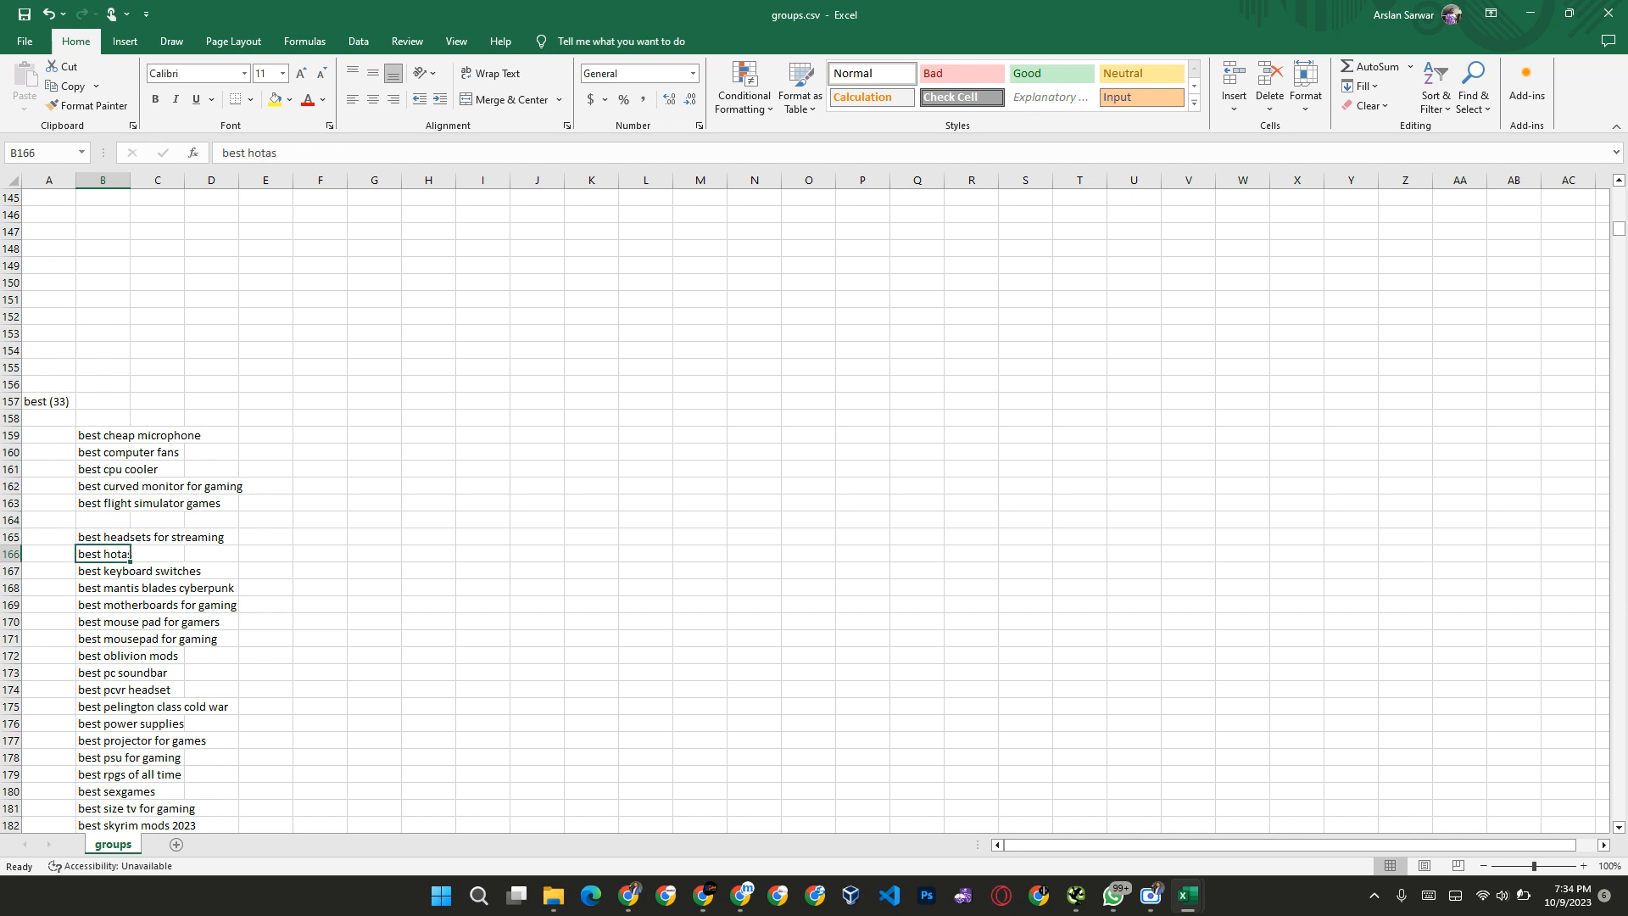
pyautogui.press('Delete')
pyautogui.press('Down')
pyautogui.press('Down')
pyautogui.press('Down')
pyautogui.press('Down')
pyautogui.press('Down')
pyautogui.press('Down')
pyautogui.press('Down')
pyautogui.press('Down')
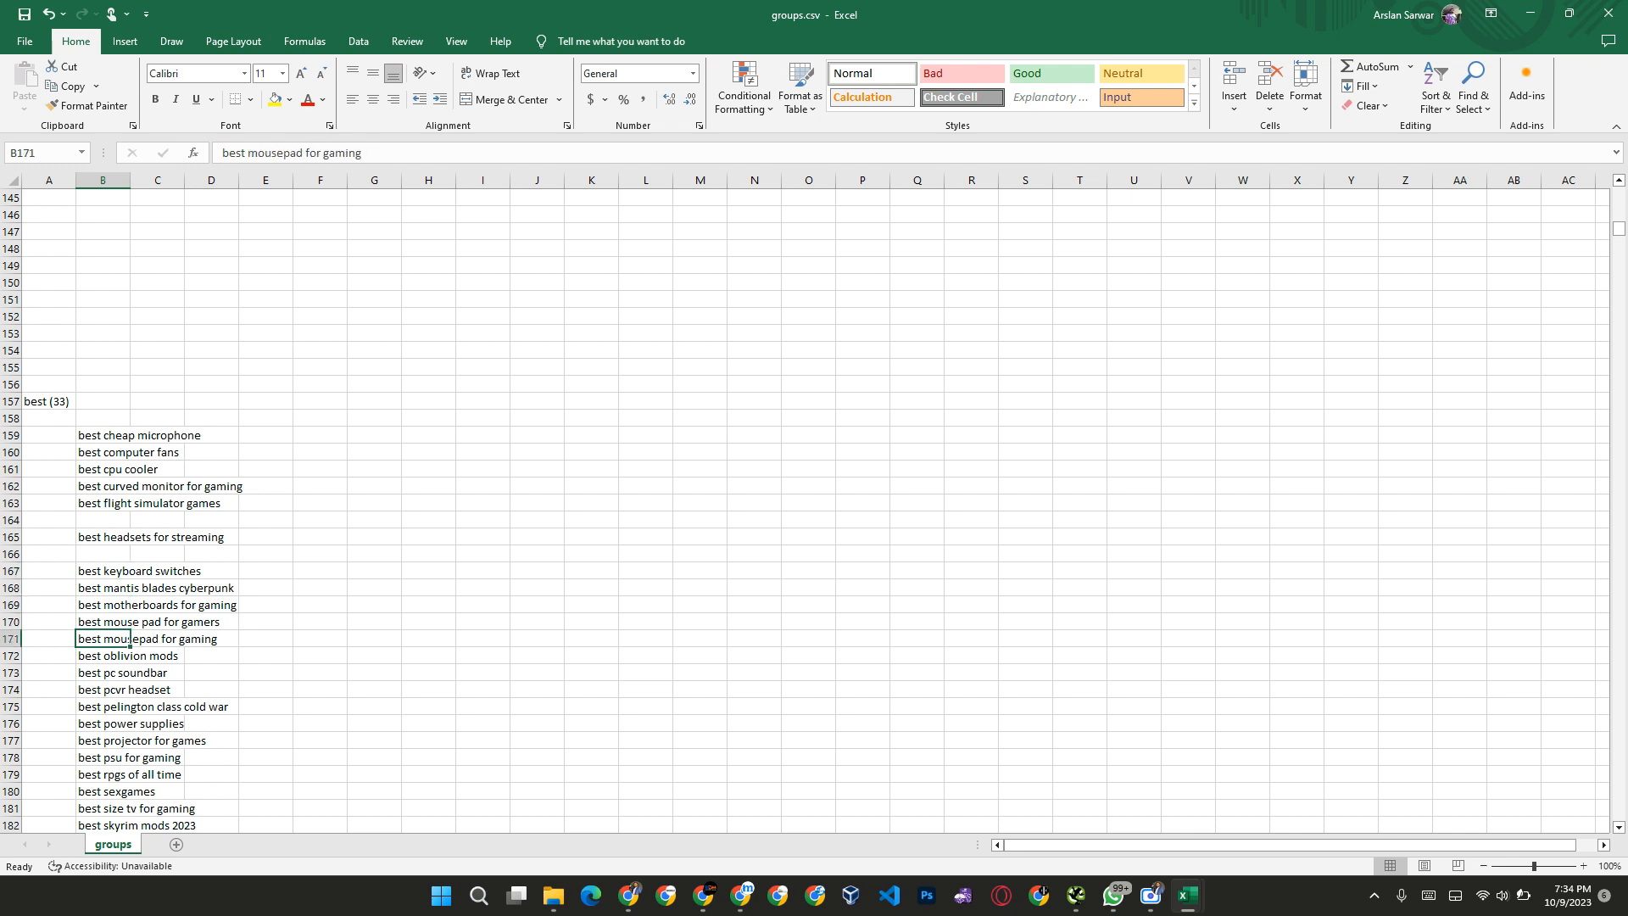
pyautogui.press('Up')
pyautogui.press('Up')
pyautogui.press('Down')
pyautogui.press('Down')
# Step: Look through the remaining keywords of the "best" group down to the hogwarts legacy group
pyautogui.press('Down')
pyautogui.press('Down')
pyautogui.press('Down')
pyautogui.press('Down')
pyautogui.press('Down')
pyautogui.press('Down')
pyautogui.press('Up')
pyautogui.press('Delete')
pyautogui.press('Up')
pyautogui.press('Delete')
pyautogui.press('Down')
pyautogui.press('Down')
pyautogui.press('Delete')
pyautogui.press('Down')
pyautogui.press('Down')
pyautogui.press('Down')
pyautogui.press('Down')
pyautogui.press('Up')
pyautogui.press('Up')
pyautogui.press('Up')
pyautogui.press('Down')
pyautogui.press('Down')
pyautogui.press('Down')
pyautogui.press('Down')
pyautogui.press('Down')
pyautogui.press('Down')
pyautogui.press('Down')
pyautogui.press('Down')
pyautogui.press('Down')
pyautogui.press('Down')
pyautogui.press('Down')
pyautogui.press('Down')
pyautogui.press('Down')
pyautogui.press('Down')
pyautogui.press('Down')
pyautogui.press('Down')
pyautogui.press('Down')
pyautogui.press('Down')
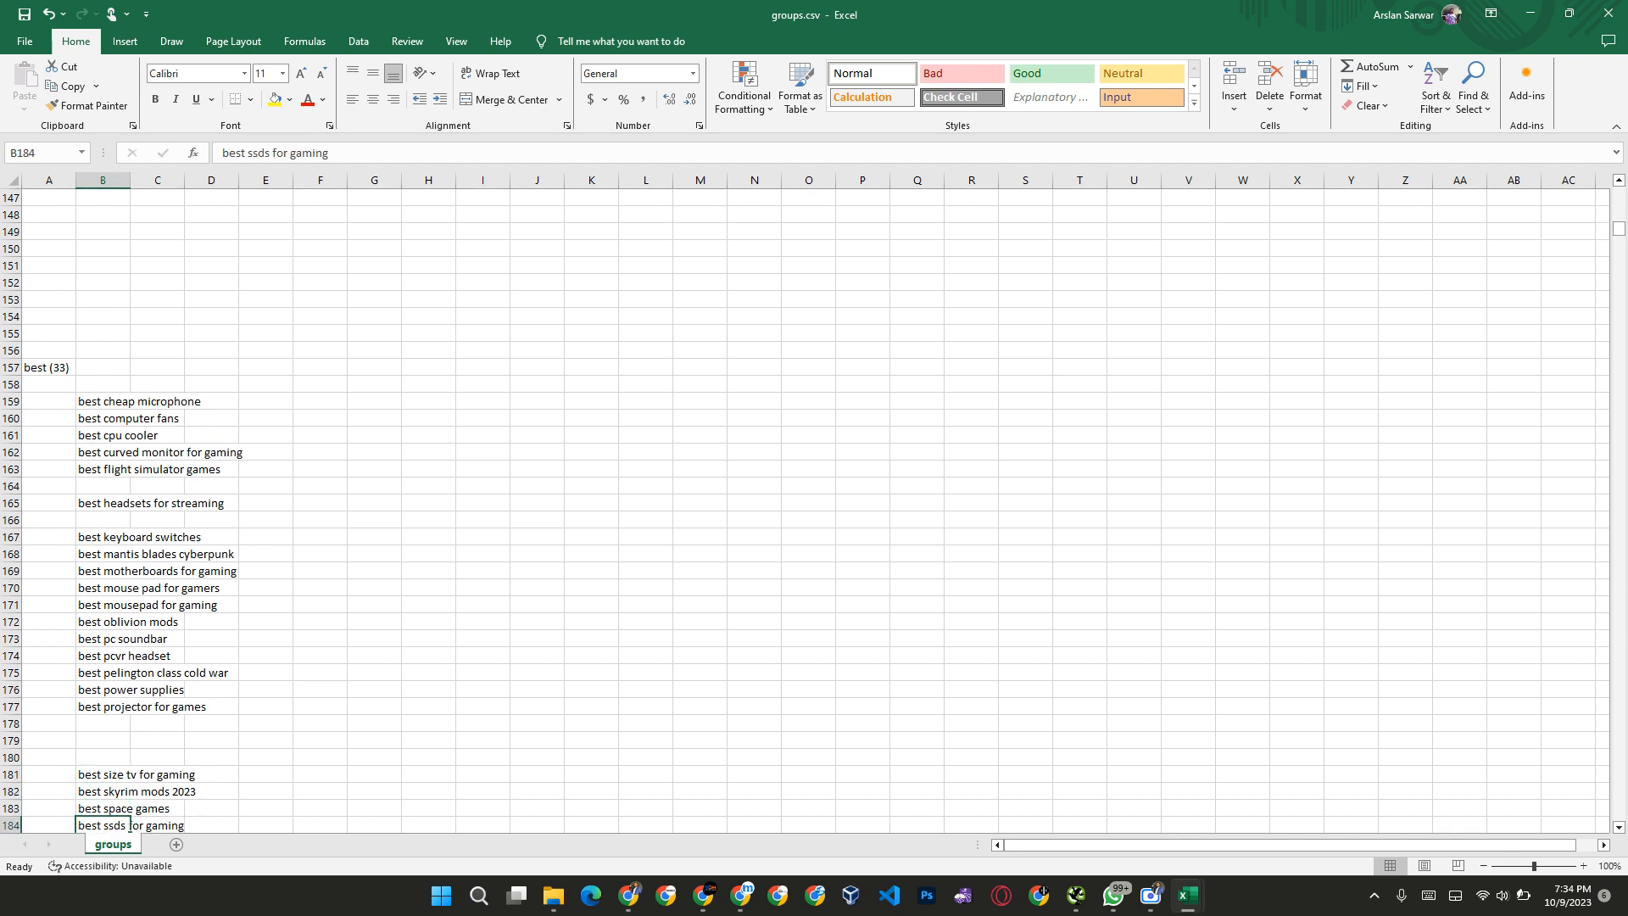
pyautogui.press('Up')
pyautogui.press('Up')
pyautogui.press('Up')
pyautogui.press('Up')
pyautogui.press('Up')
pyautogui.press('Up')
pyautogui.press('Up')
pyautogui.press('Up')
pyautogui.press('Up')
pyautogui.press('Up')
pyautogui.press('Up')
pyautogui.press('Up')
pyautogui.press('Up')
pyautogui.press('Up')
pyautogui.press('Up')
pyautogui.press('Up')
pyautogui.press('Up')
pyautogui.press('Up')
pyautogui.press('Up')
pyautogui.press('Up')
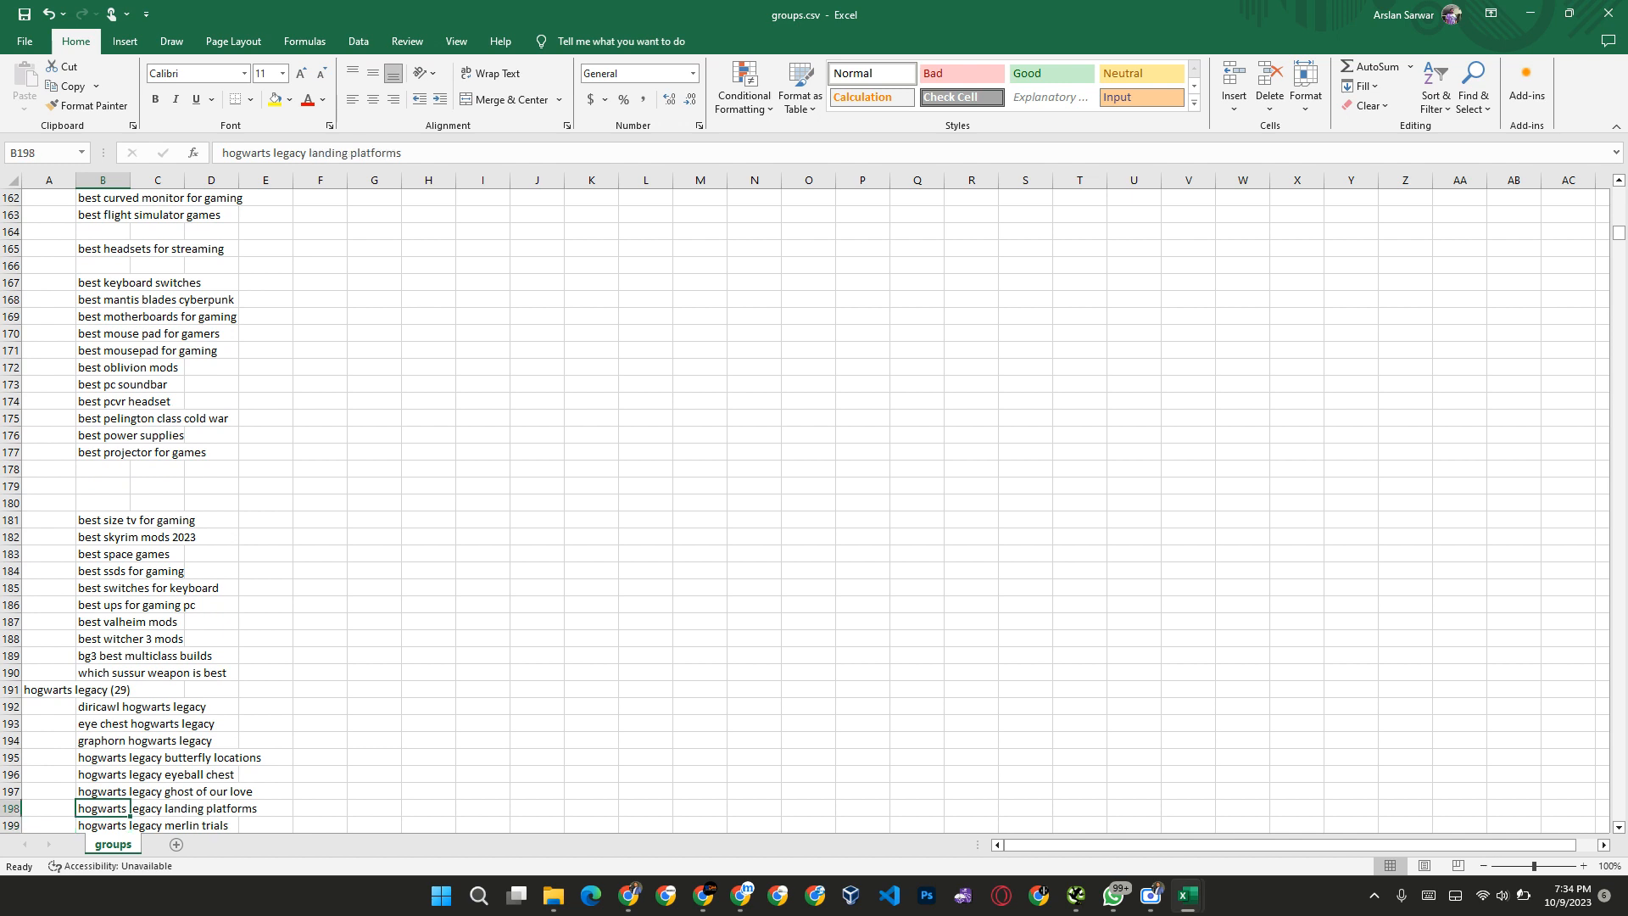
pyautogui.click(93, 381)
pyautogui.scroll(-15, 120, 568)
pyautogui.scroll(10, 120, 568)
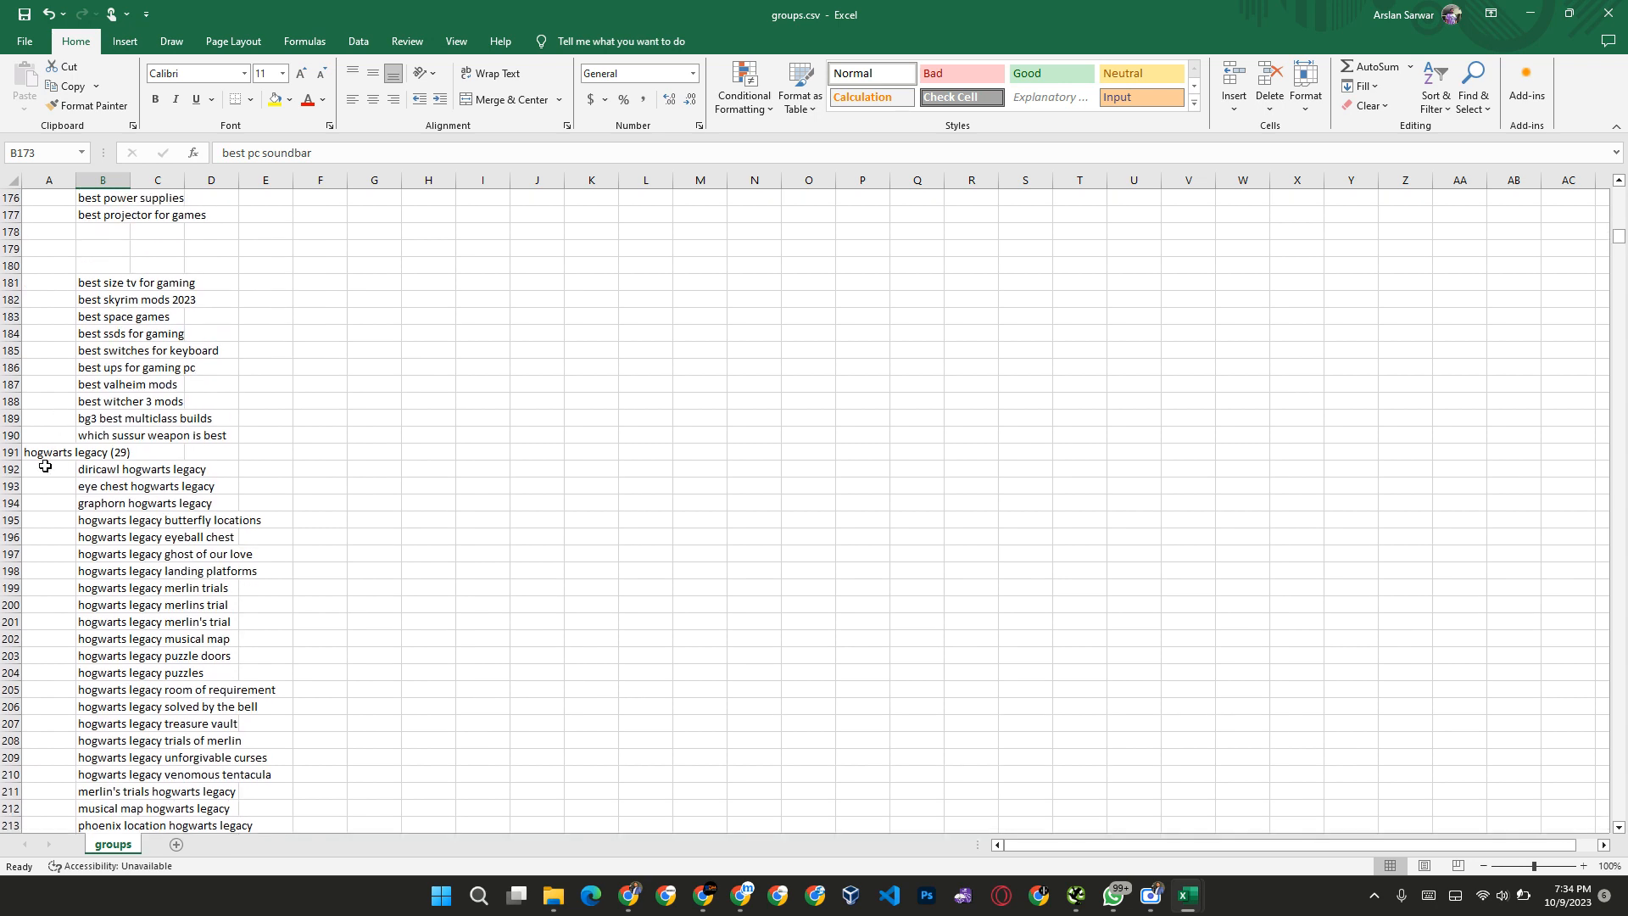
# Step: Clear the hogwarts legacy group's heading and keywords in columns A and B, rows 191 to 220
pyautogui.click(52, 452)
pyautogui.hotkey('shift', 'Right')
pyautogui.hotkey('shift', 'Down')
pyautogui.hotkey('shift', 'Down')
pyautogui.hotkey('shift', 'Down')
pyautogui.hotkey('shift', 'Down')
pyautogui.hotkey('shift', 'Down')
pyautogui.hotkey('shift', 'Down')
pyautogui.hotkey('shift', 'Down')
pyautogui.hotkey('shift', 'Down')
pyautogui.hotkey('shift', 'Down')
pyautogui.hotkey('shift', 'Down')
pyautogui.hotkey('shift', 'Down')
pyautogui.hotkey('shift', 'Down')
pyautogui.hotkey('shift', 'Down')
pyautogui.hotkey('shift', 'Down')
pyautogui.hotkey('shift', 'Down')
pyautogui.hotkey('shift', 'Down')
pyautogui.hotkey('shift', 'Down')
pyautogui.hotkey('shift', 'Down')
pyautogui.hotkey('shift', 'Down')
pyautogui.hotkey('shift', 'Down')
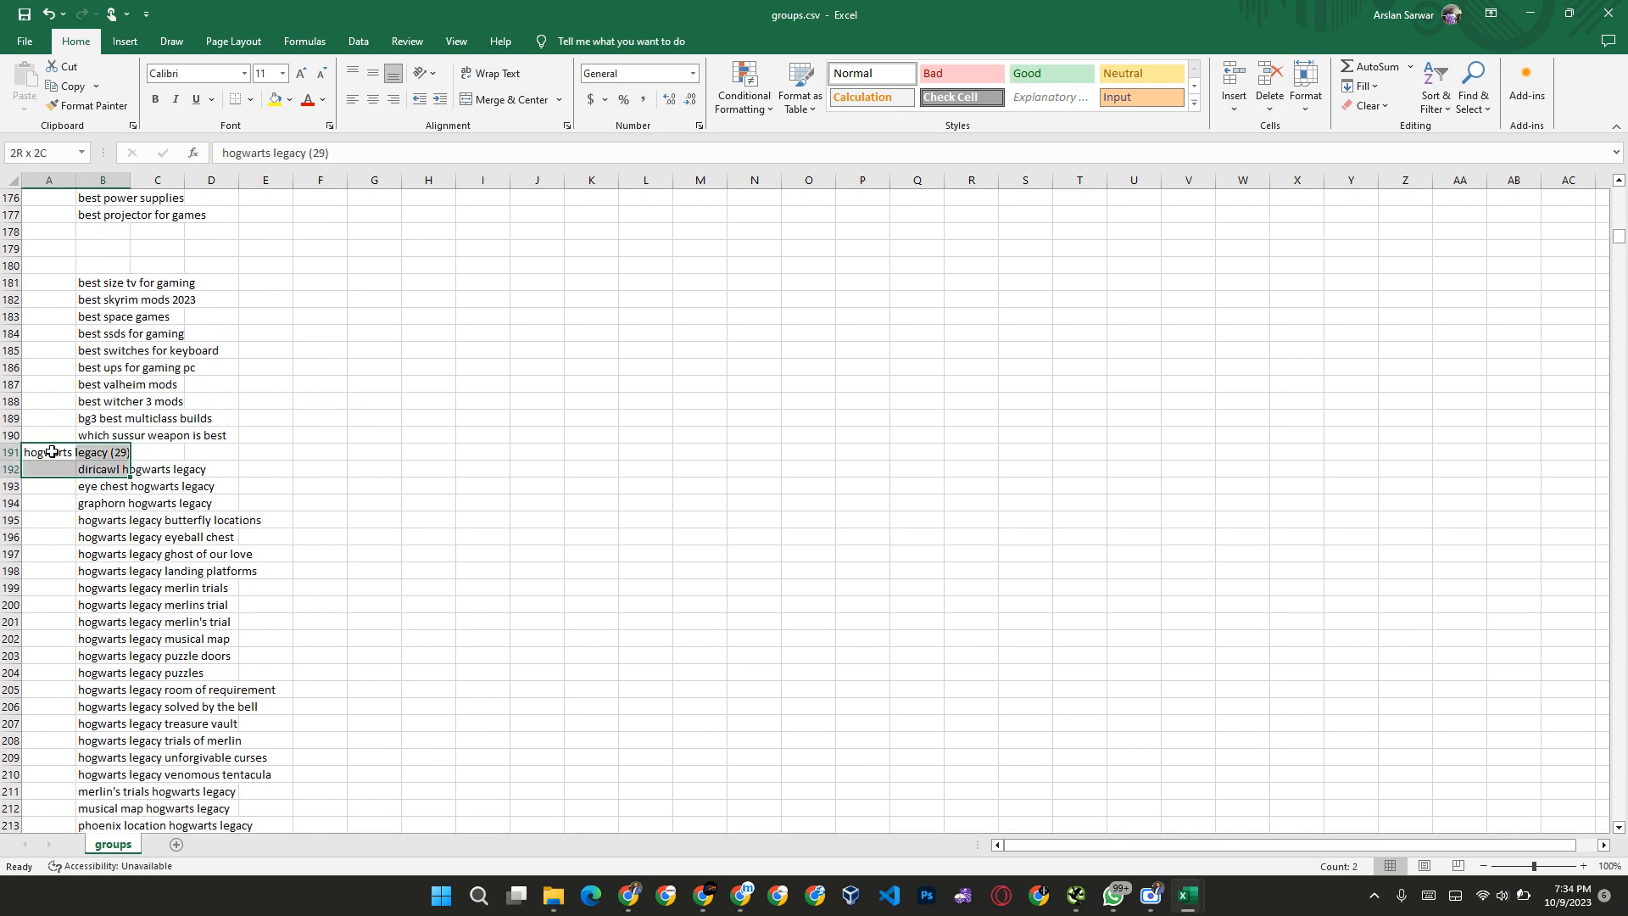
pyautogui.hotkey('shift', 'Down')
pyautogui.hotkey('shift', 'Down')
pyautogui.hotkey('shift', 'Down')
pyautogui.hotkey('shift', 'Down')
pyautogui.hotkey('shift', 'Down')
pyautogui.hotkey('shift', 'Down')
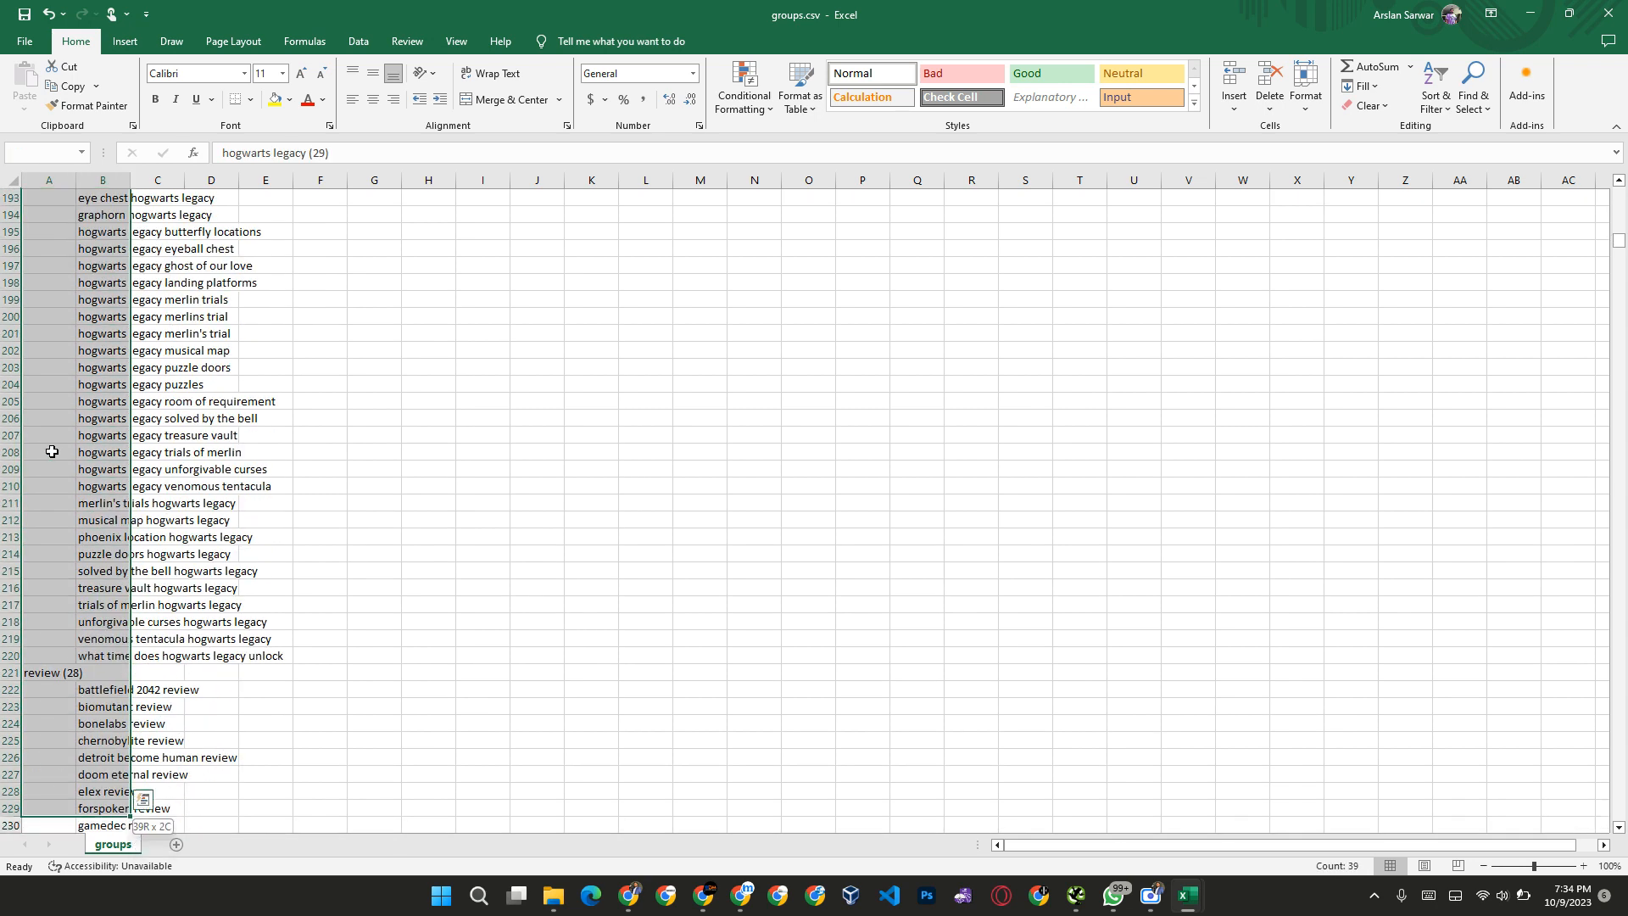
pyautogui.press('Delete')
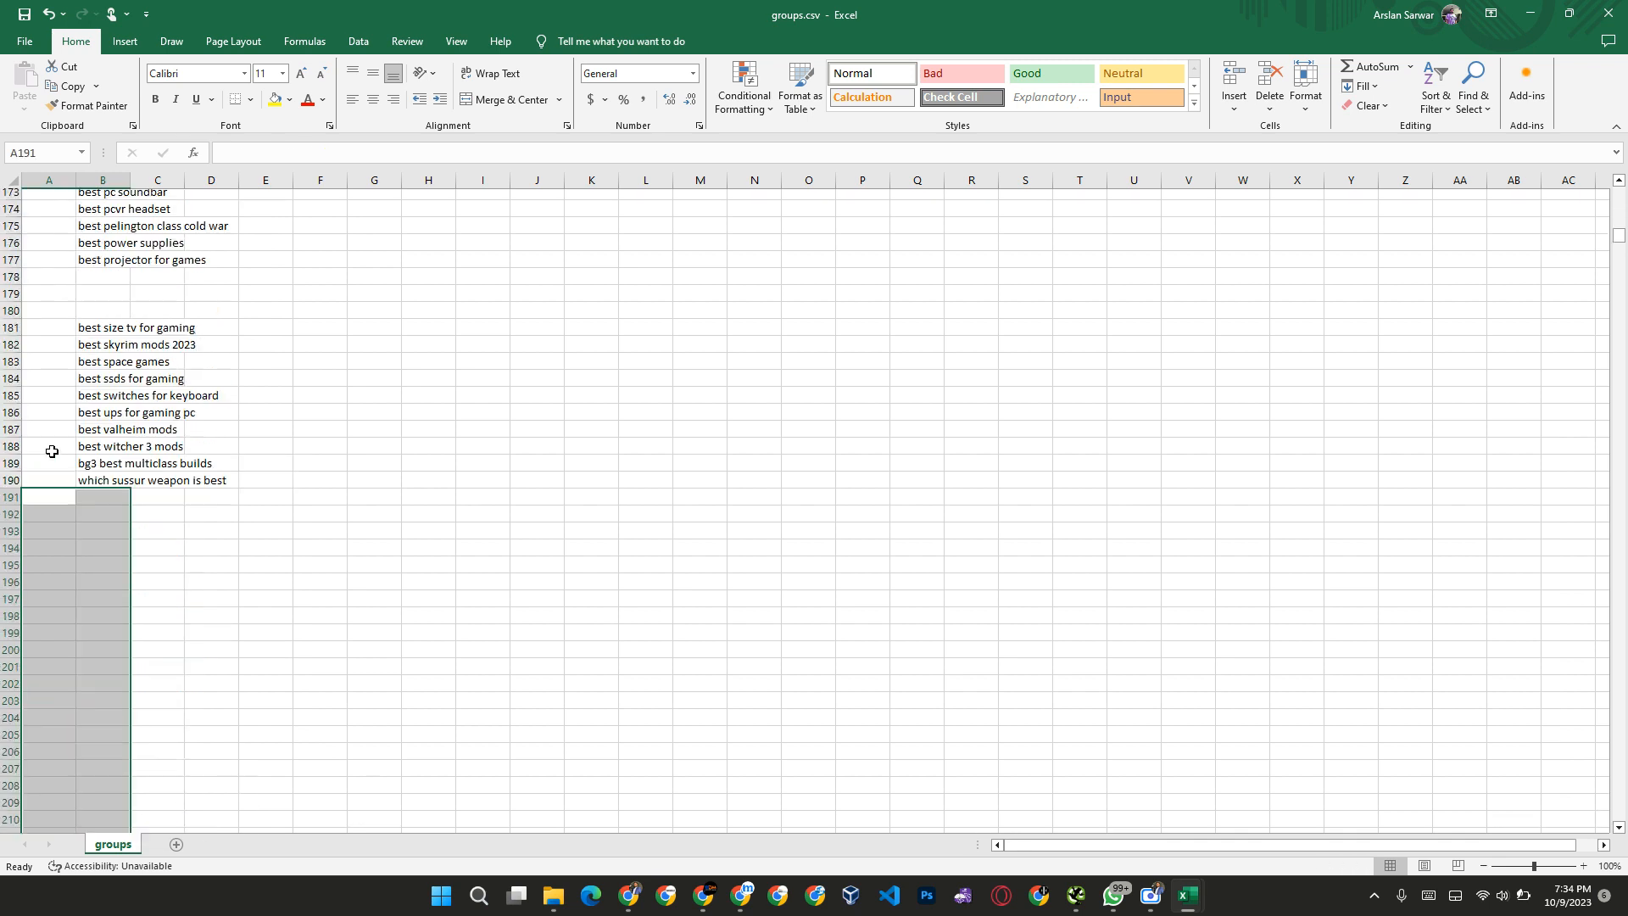
# Step: Clear the cyberpunk group together with the bg3 heading below it, A250 to B277, keeping the review group
pyautogui.hotkey('ctrl', 'Down')
pyautogui.press('Down')
pyautogui.press('Down')
pyautogui.press('Down')
pyautogui.press('Down')
pyautogui.press('Down')
pyautogui.press('Down')
pyautogui.press('Down')
pyautogui.press('Down')
pyautogui.press('Down')
pyautogui.press('Down')
pyautogui.press('Down')
pyautogui.press('Down')
pyautogui.press('Down')
pyautogui.press('Down')
pyautogui.press('Down')
pyautogui.press('Down')
pyautogui.press('Down')
pyautogui.press('Down')
pyautogui.press('Down')
pyautogui.press('Down')
pyautogui.press('Down')
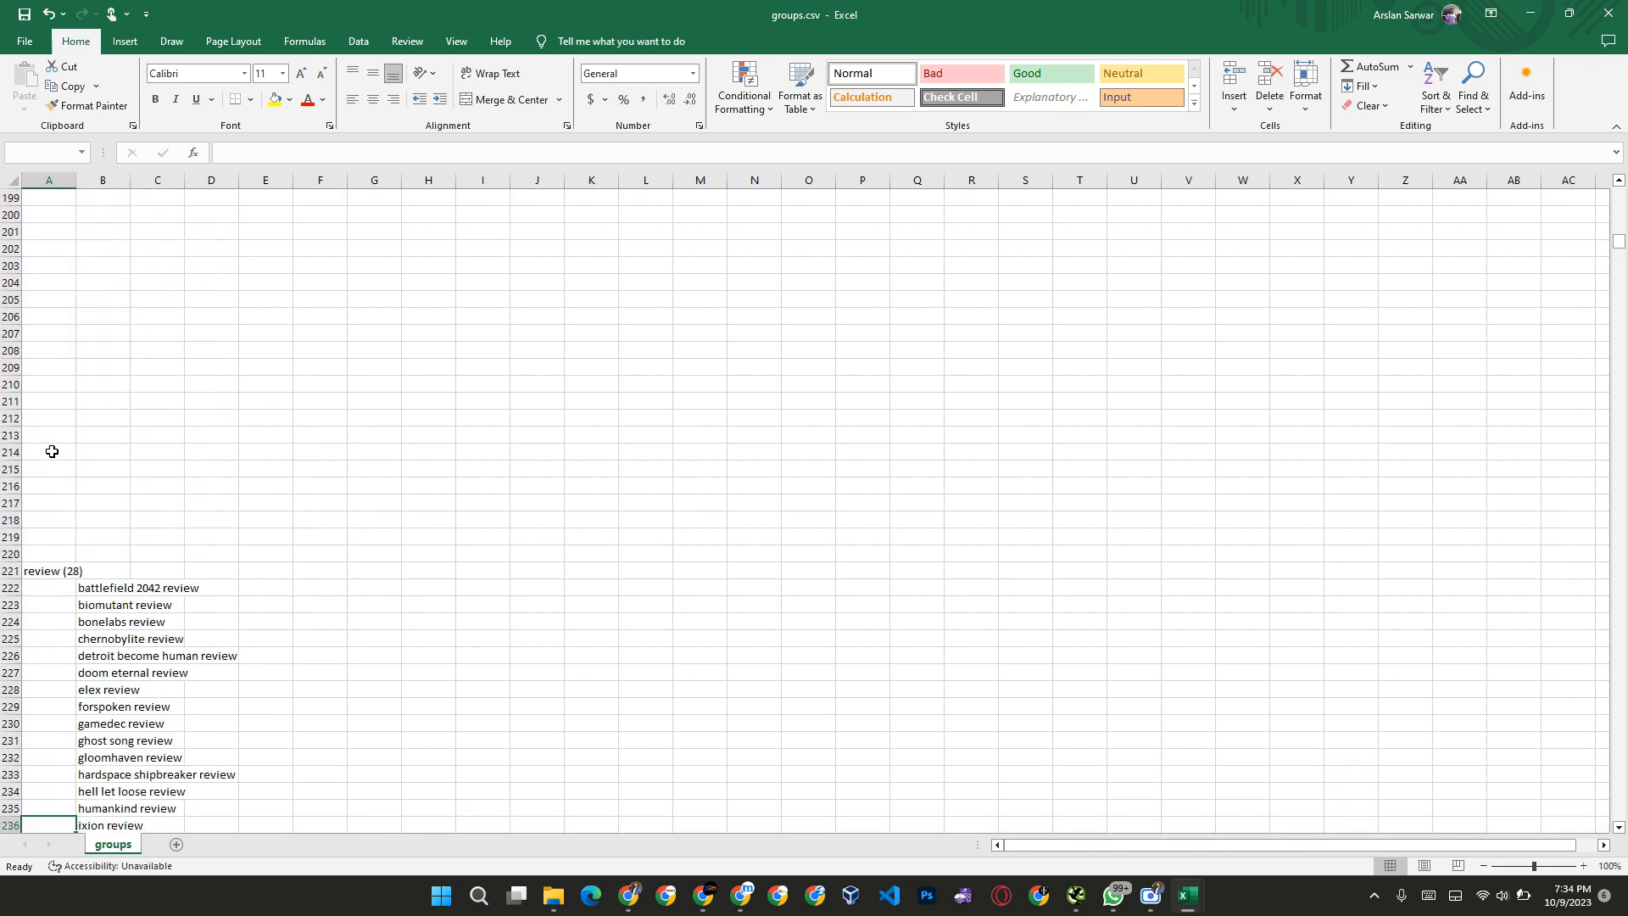
pyautogui.scroll(-9, 134, 656)
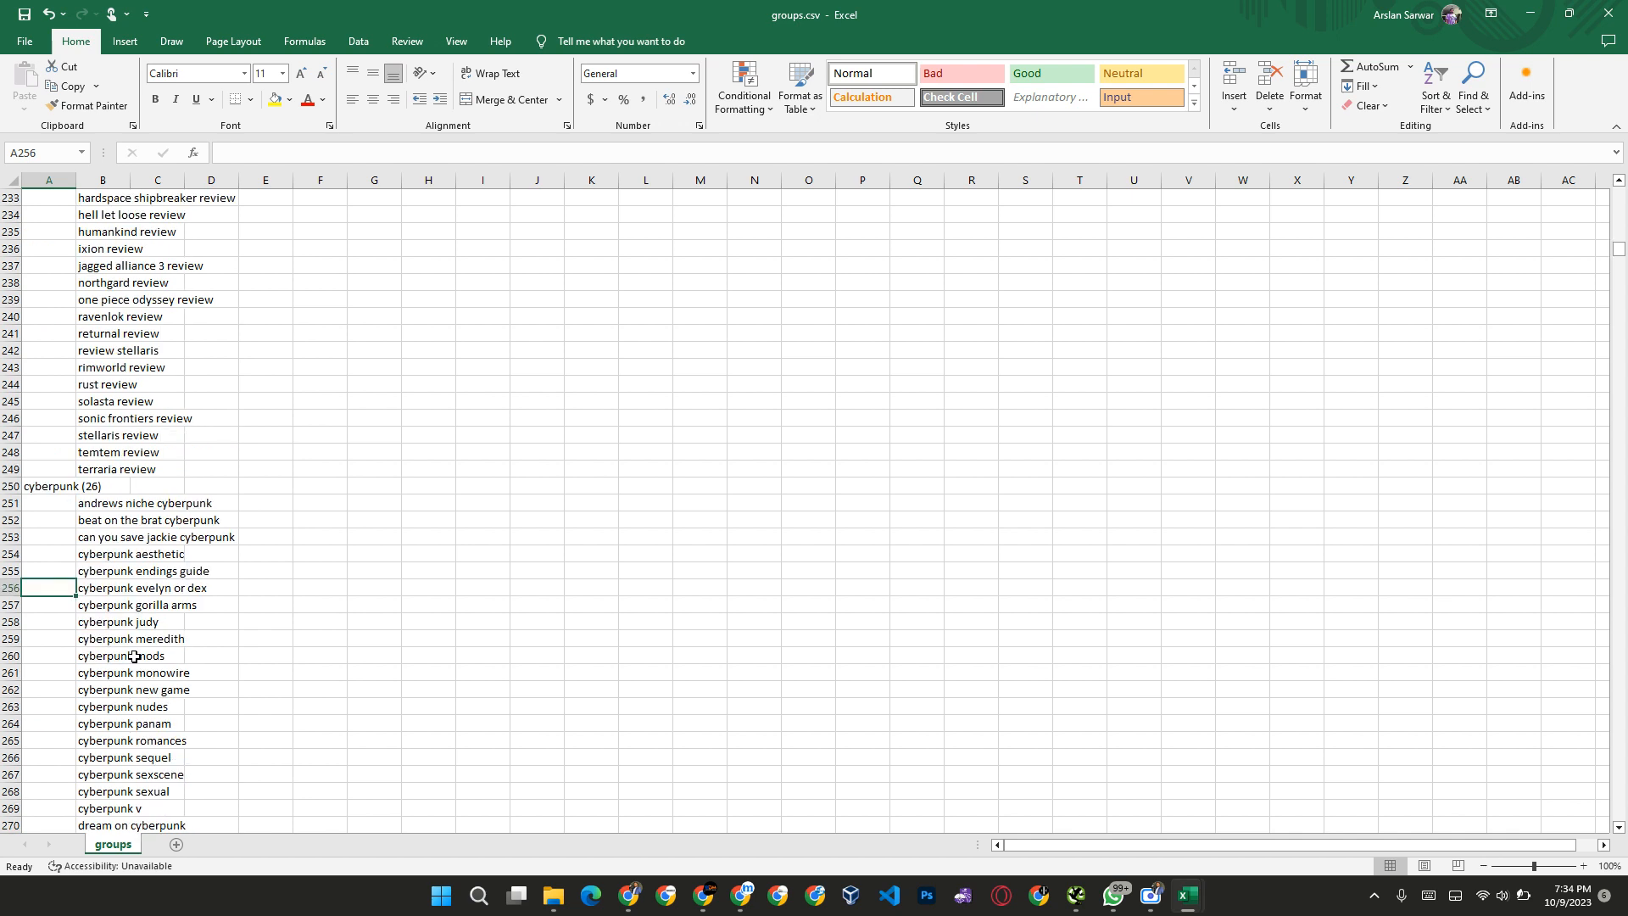
pyautogui.scroll(1, 102, 398)
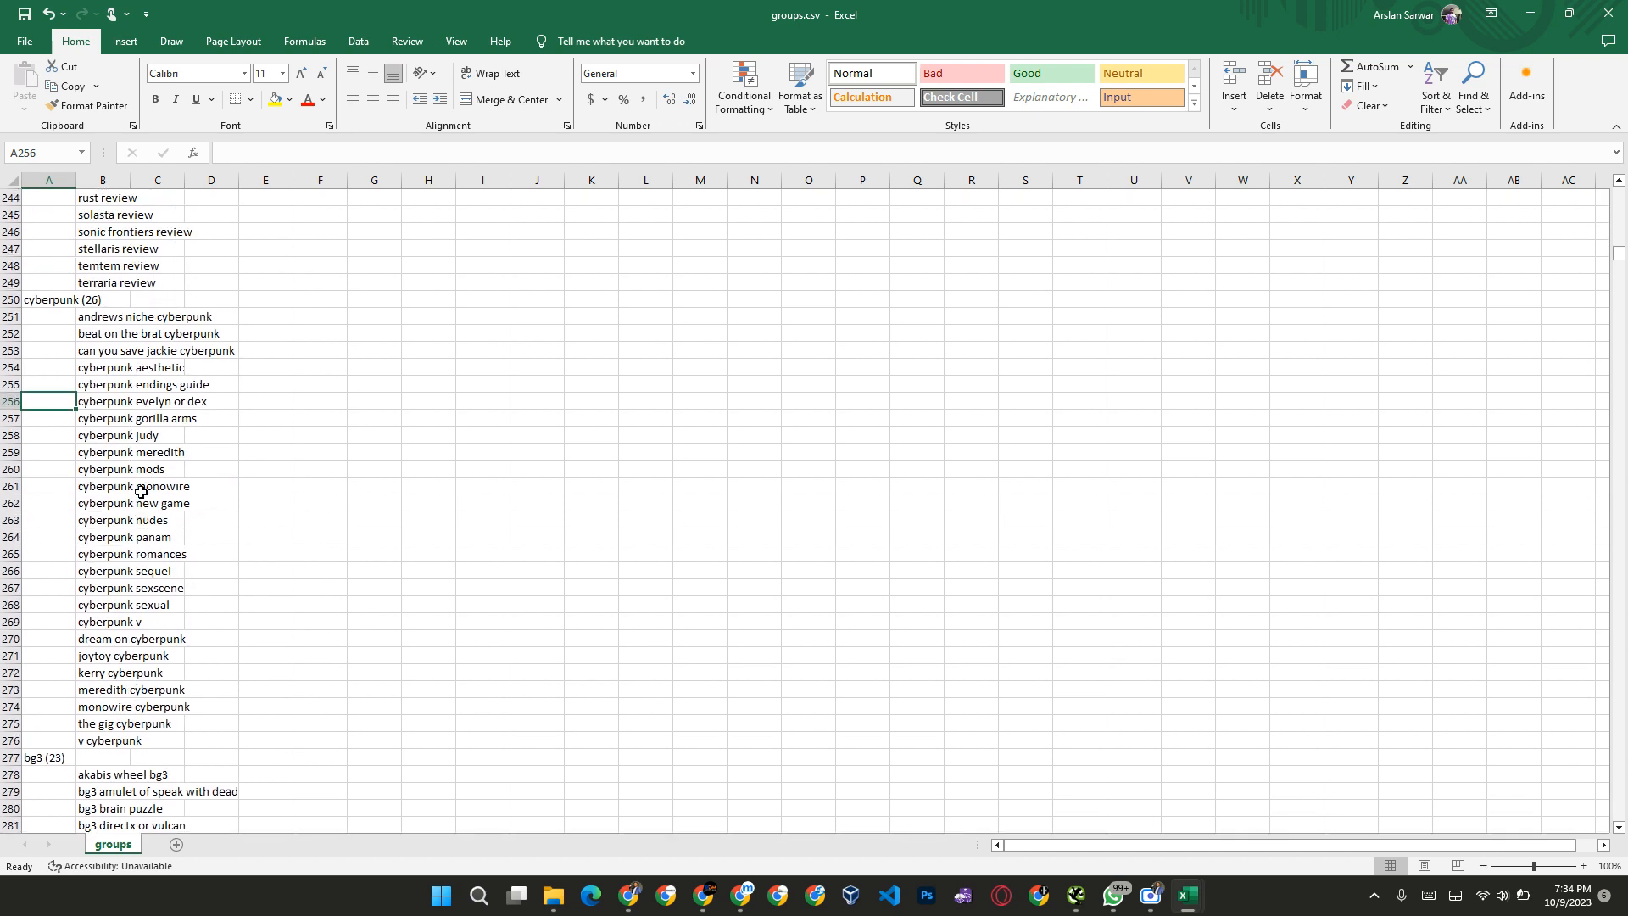
pyautogui.click(67, 302)
pyautogui.hotkey('shift', 'Right')
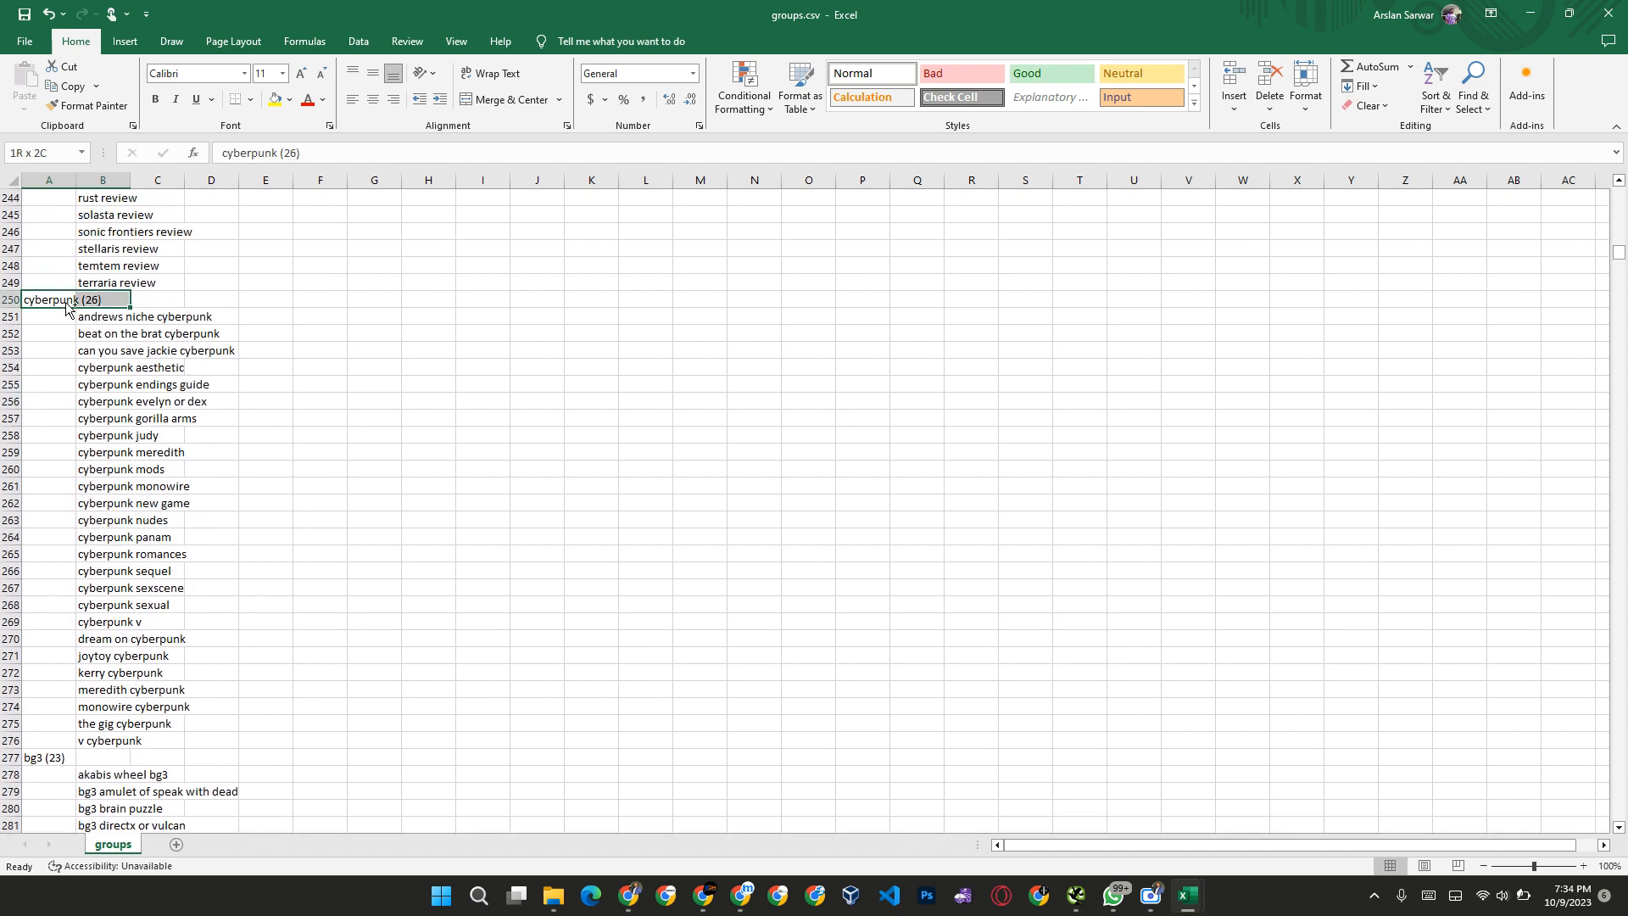
pyautogui.hotkey('ctrl', 'shift', 'Down')
pyautogui.press('Delete')
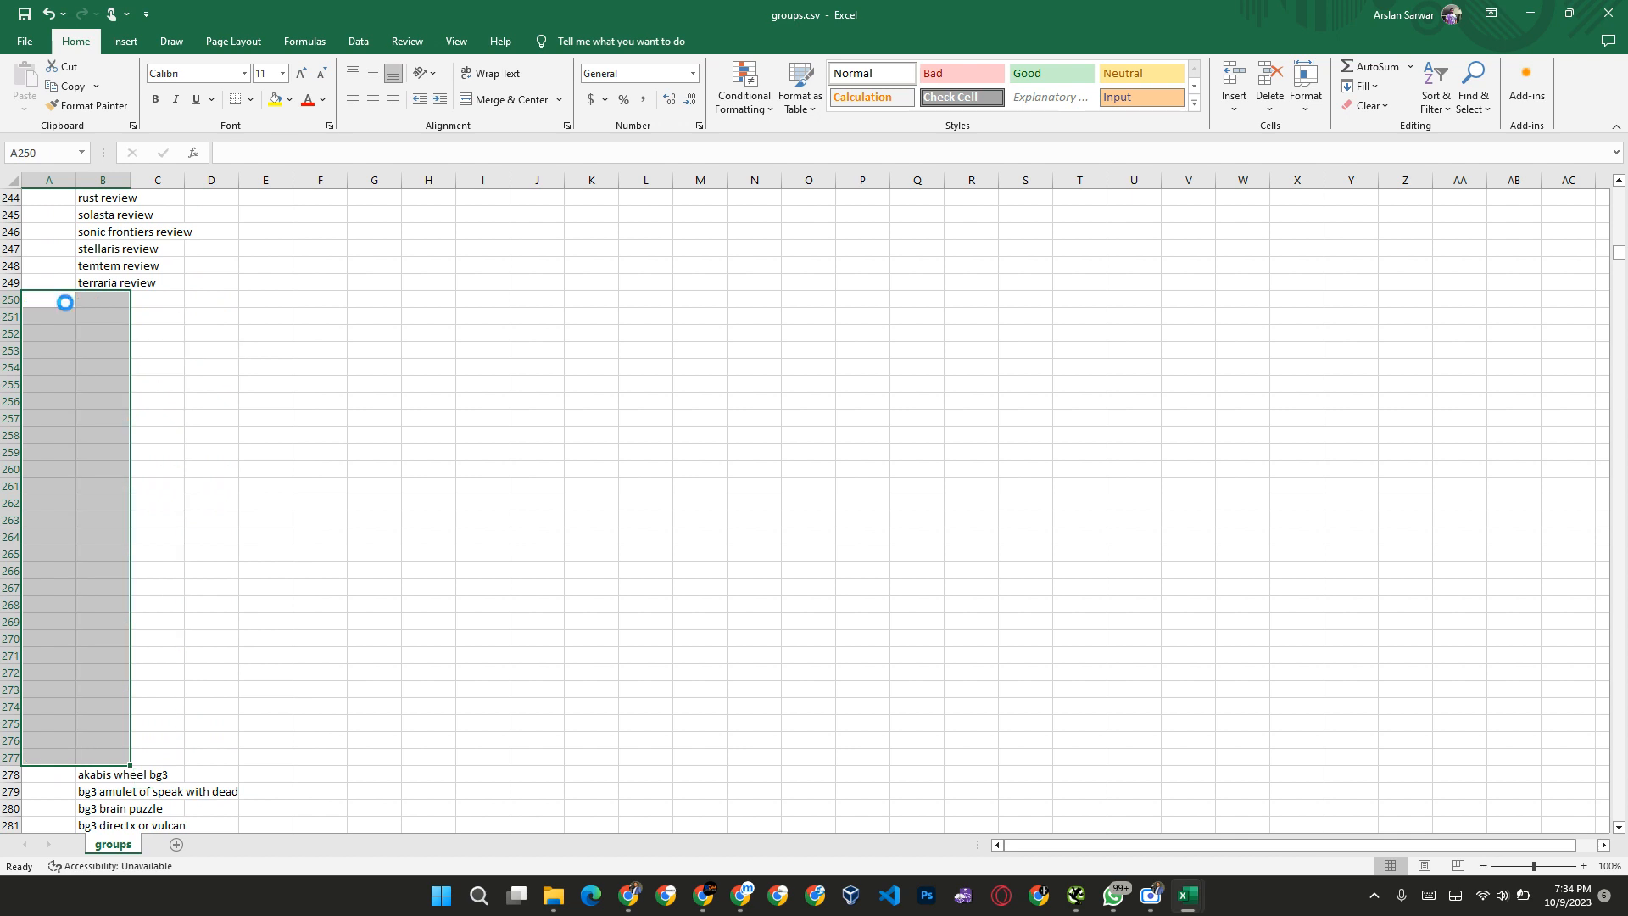
# Step: Undo the last clearing and clear only the cyberpunk group, A250 to B276, keeping the bg3 heading
pyautogui.hotkey('ctrl', 'z')
pyautogui.hotkey('shift', 'Up')
pyautogui.press('Delete')
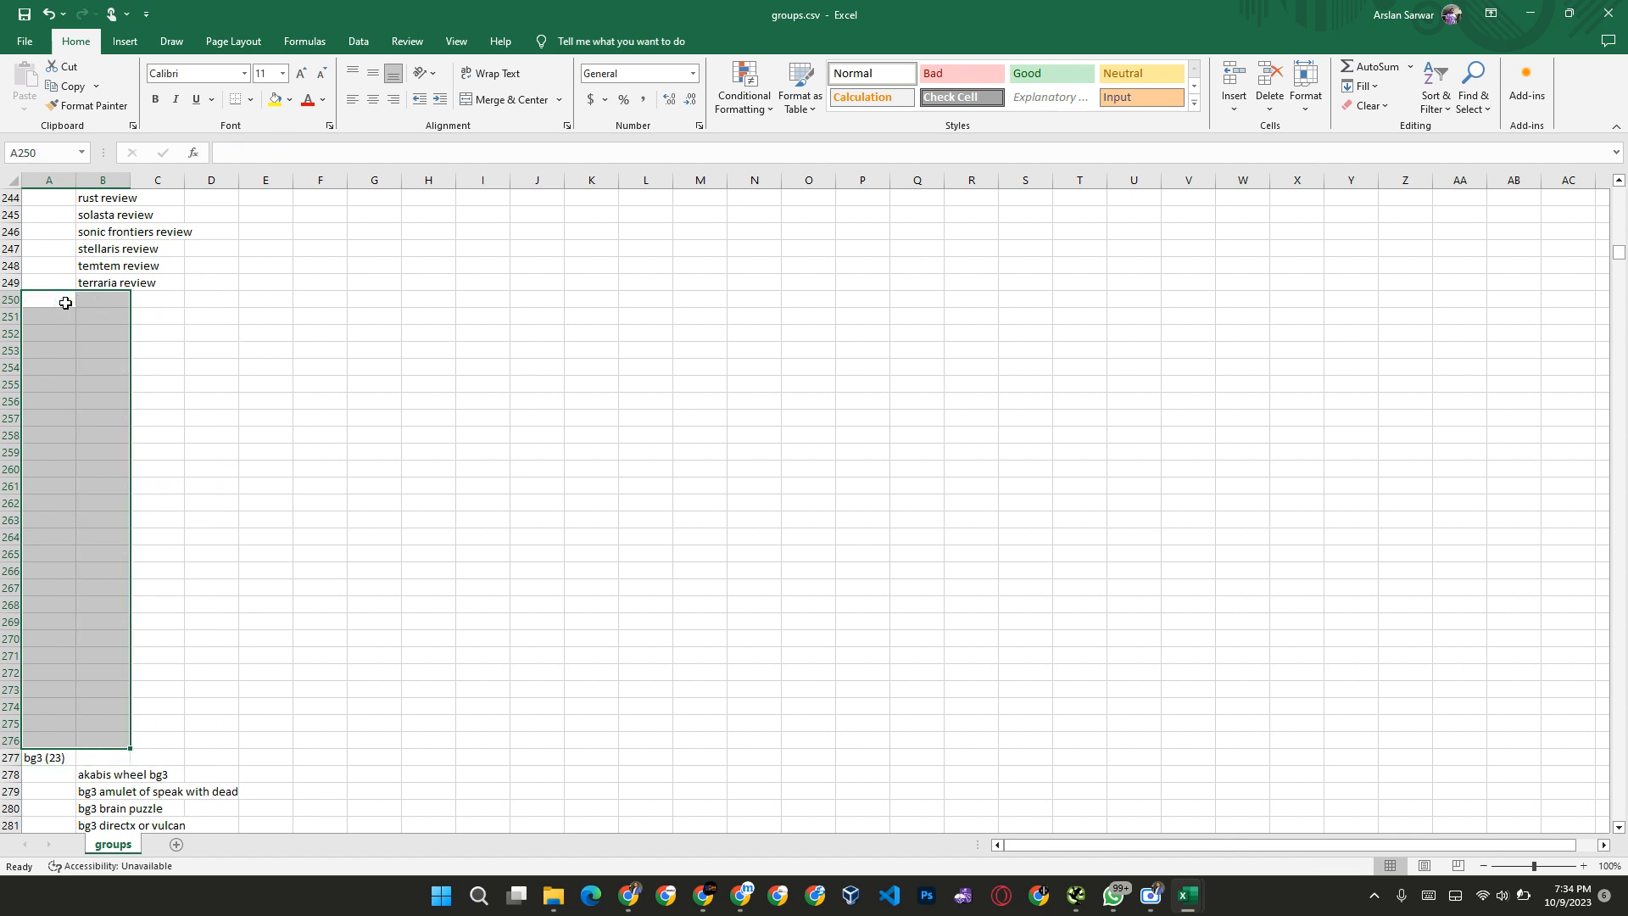
# Step: Clear the bg3 group's heading and keywords across the full width of rows 277 to 300
pyautogui.hotkey('ctrl', 'Down')
pyautogui.press('Right')
pyautogui.press('Left')
pyautogui.hotkey('ctrl', 'shift', 'Right')
pyautogui.hotkey('ctrl', 'shift', 'Down')
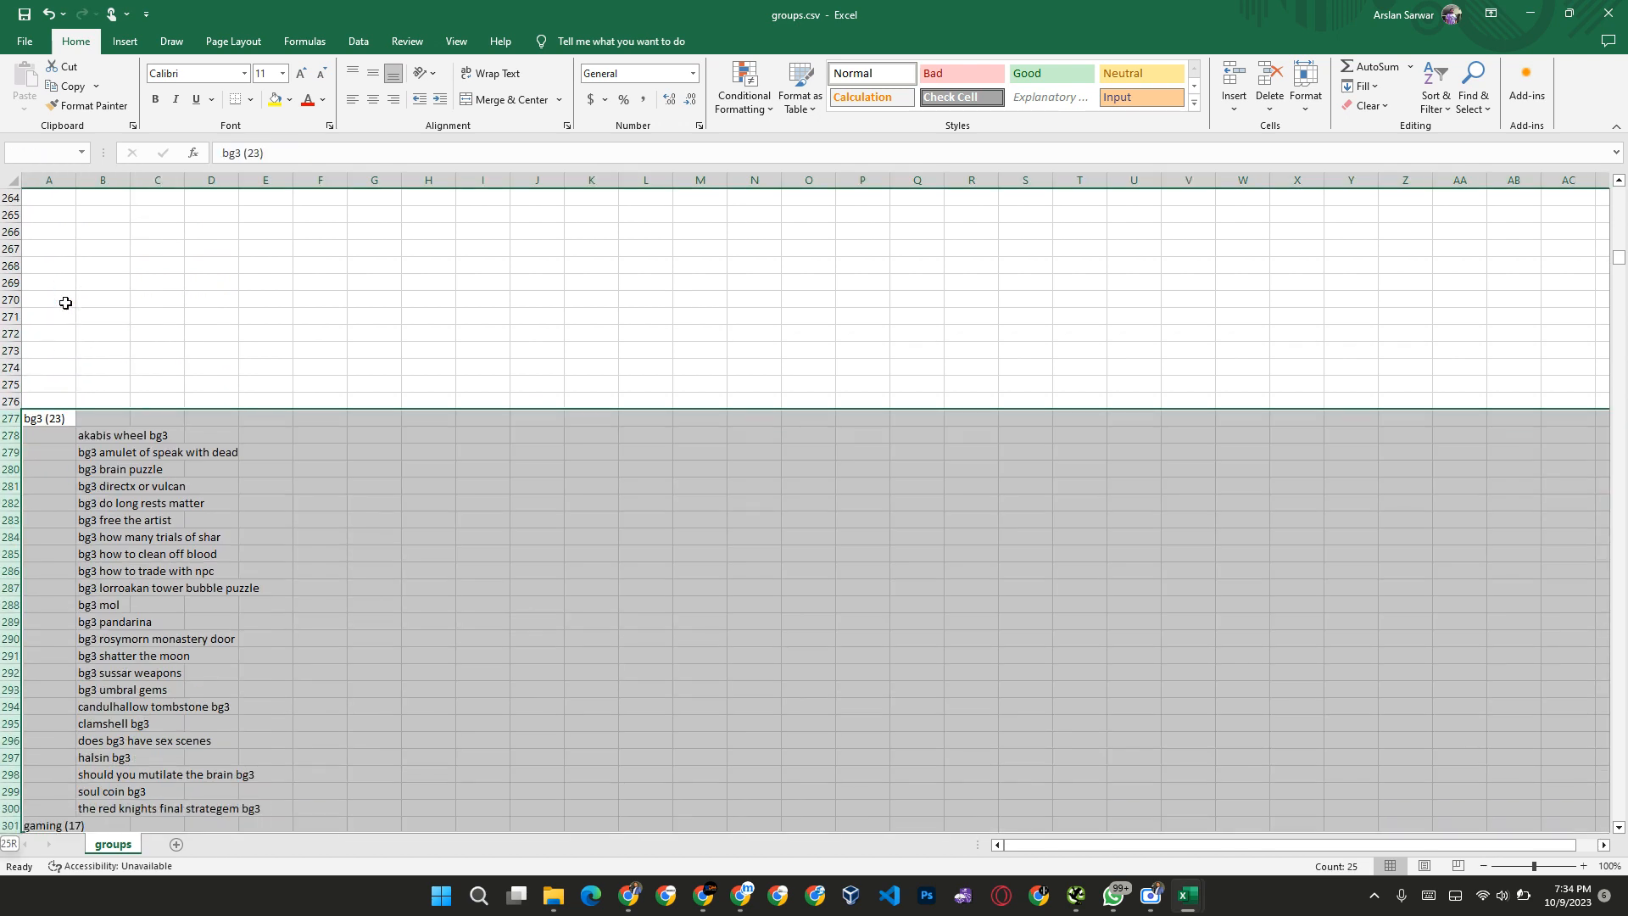
pyautogui.hotkey('shift', 'Up')
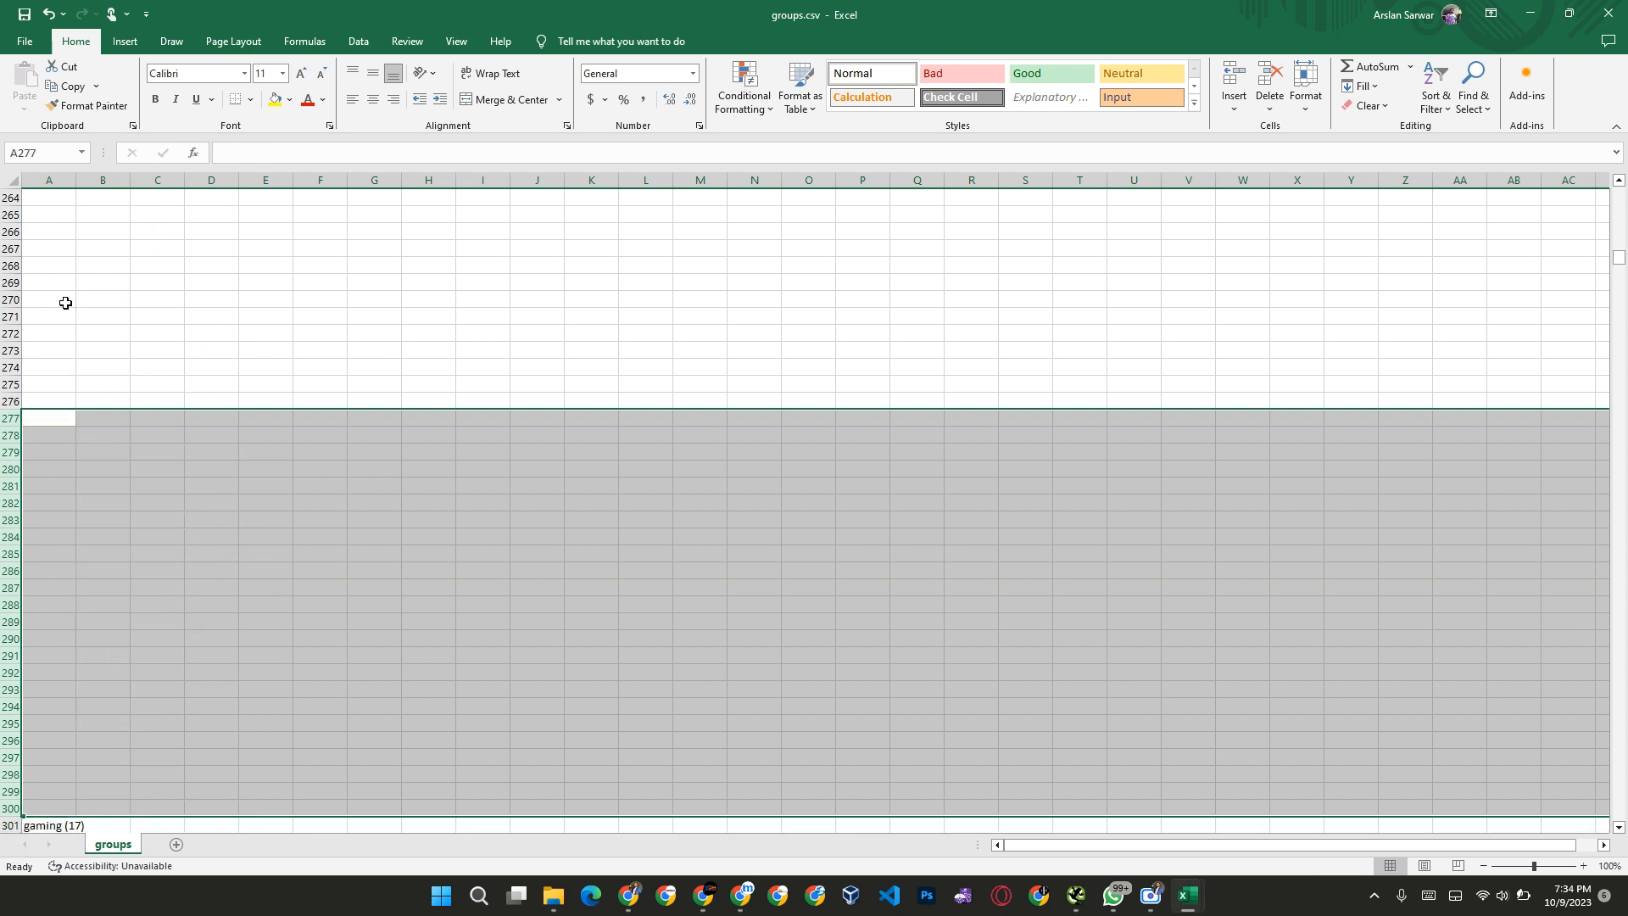
pyautogui.press('Delete')
# Step: Look through the keywords of the gaming group down to the shift codes heading
pyautogui.hotkey('ctrl', 'Down')
pyautogui.press('Down')
pyautogui.press('Down')
pyautogui.press('Right')
pyautogui.press('Up')
pyautogui.press('Down')
pyautogui.hotkey('ctrl', 'Down')
pyautogui.press('Down')
pyautogui.press('Down')
pyautogui.press('Down')
pyautogui.press('Down')
pyautogui.press('Down')
pyautogui.press('Down')
pyautogui.press('Down')
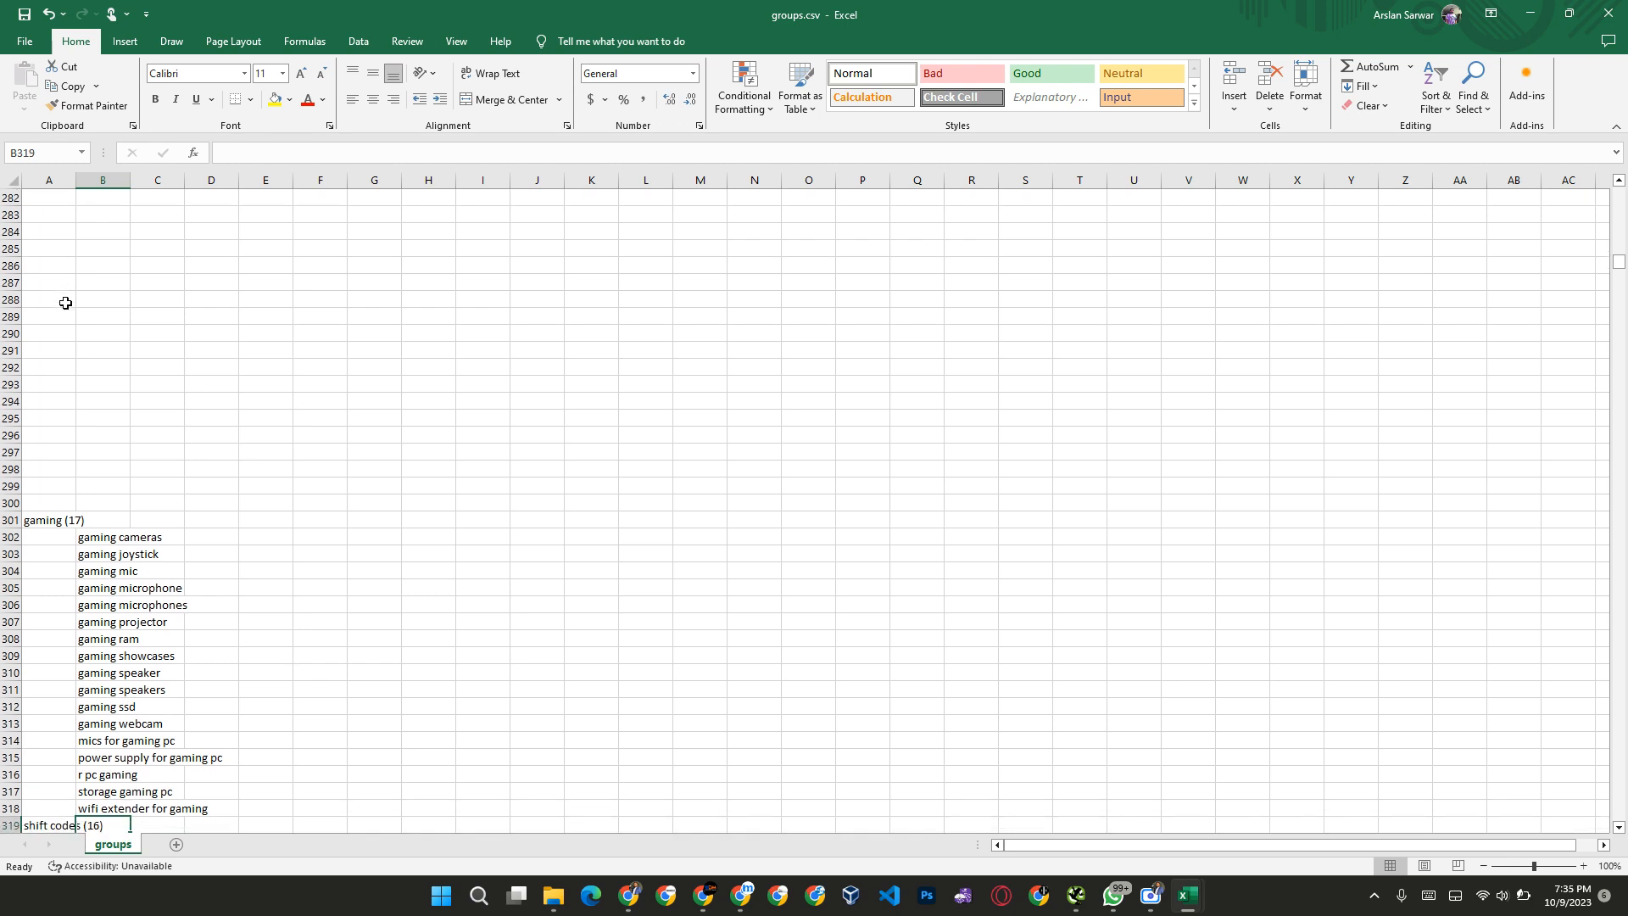
# Step: Clear the shift codes group's heading and keywords in columns A and B, rows 319 to 335
pyautogui.press('Up')
pyautogui.press('Up')
pyautogui.press('Up')
pyautogui.press('Up')
pyautogui.press('Up')
pyautogui.press('Up')
pyautogui.press('Up')
pyautogui.press('Down')
pyautogui.press('Left')
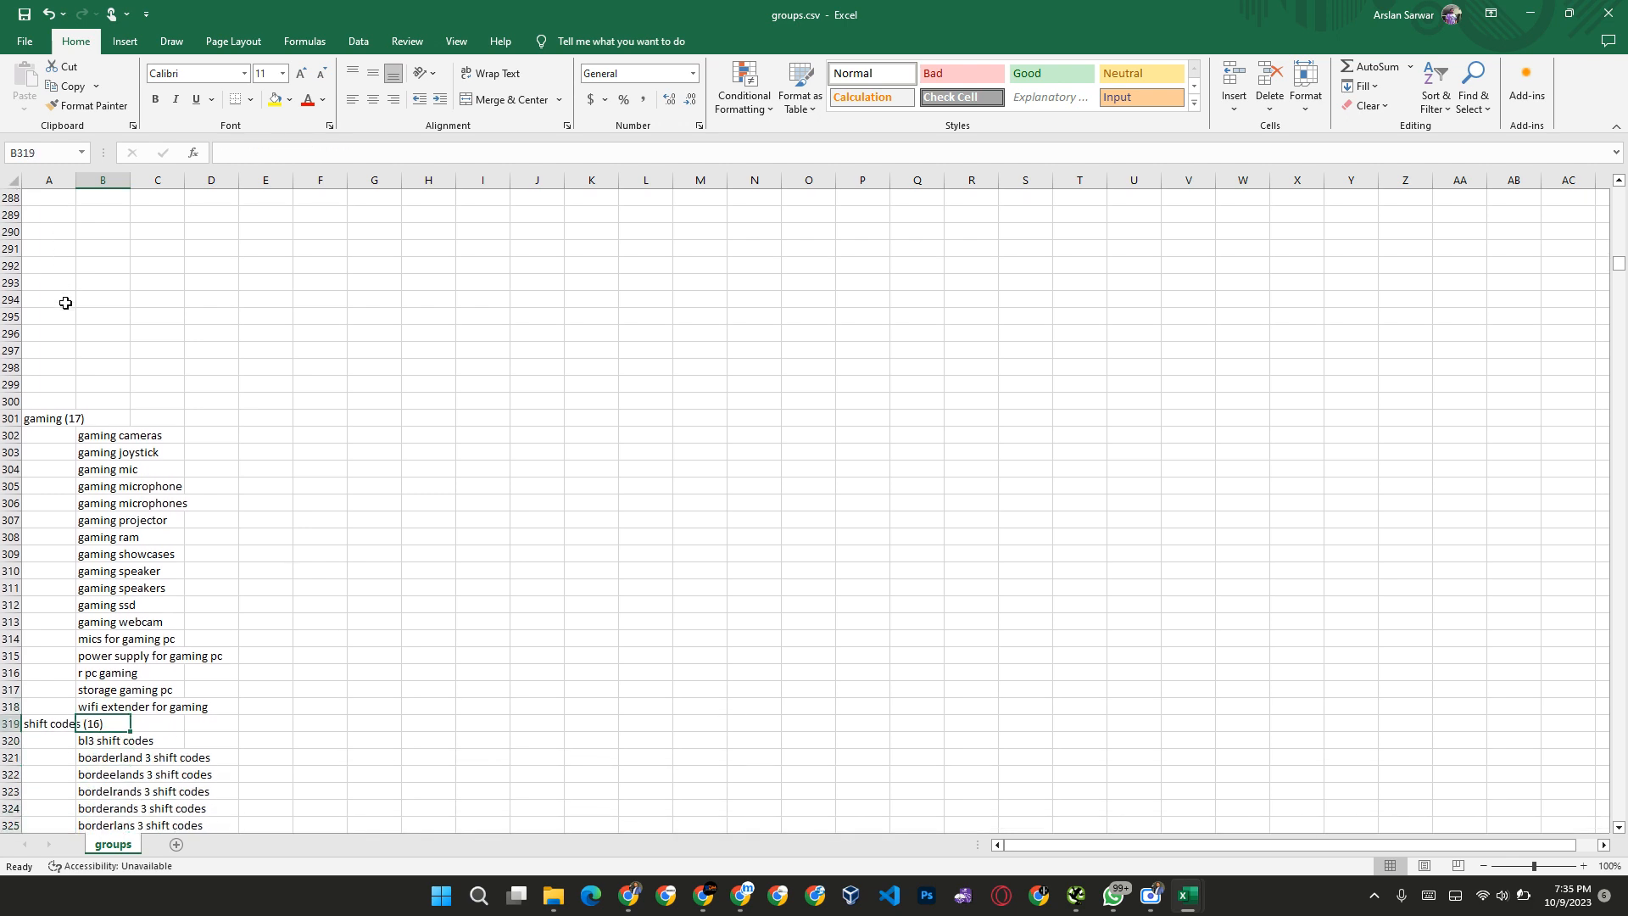
pyautogui.hotkey('shift', 'Right')
pyautogui.hotkey('shift', 'Down')
pyautogui.hotkey('ctrl', 'shift', 'Down')
pyautogui.hotkey('shift', 'Up')
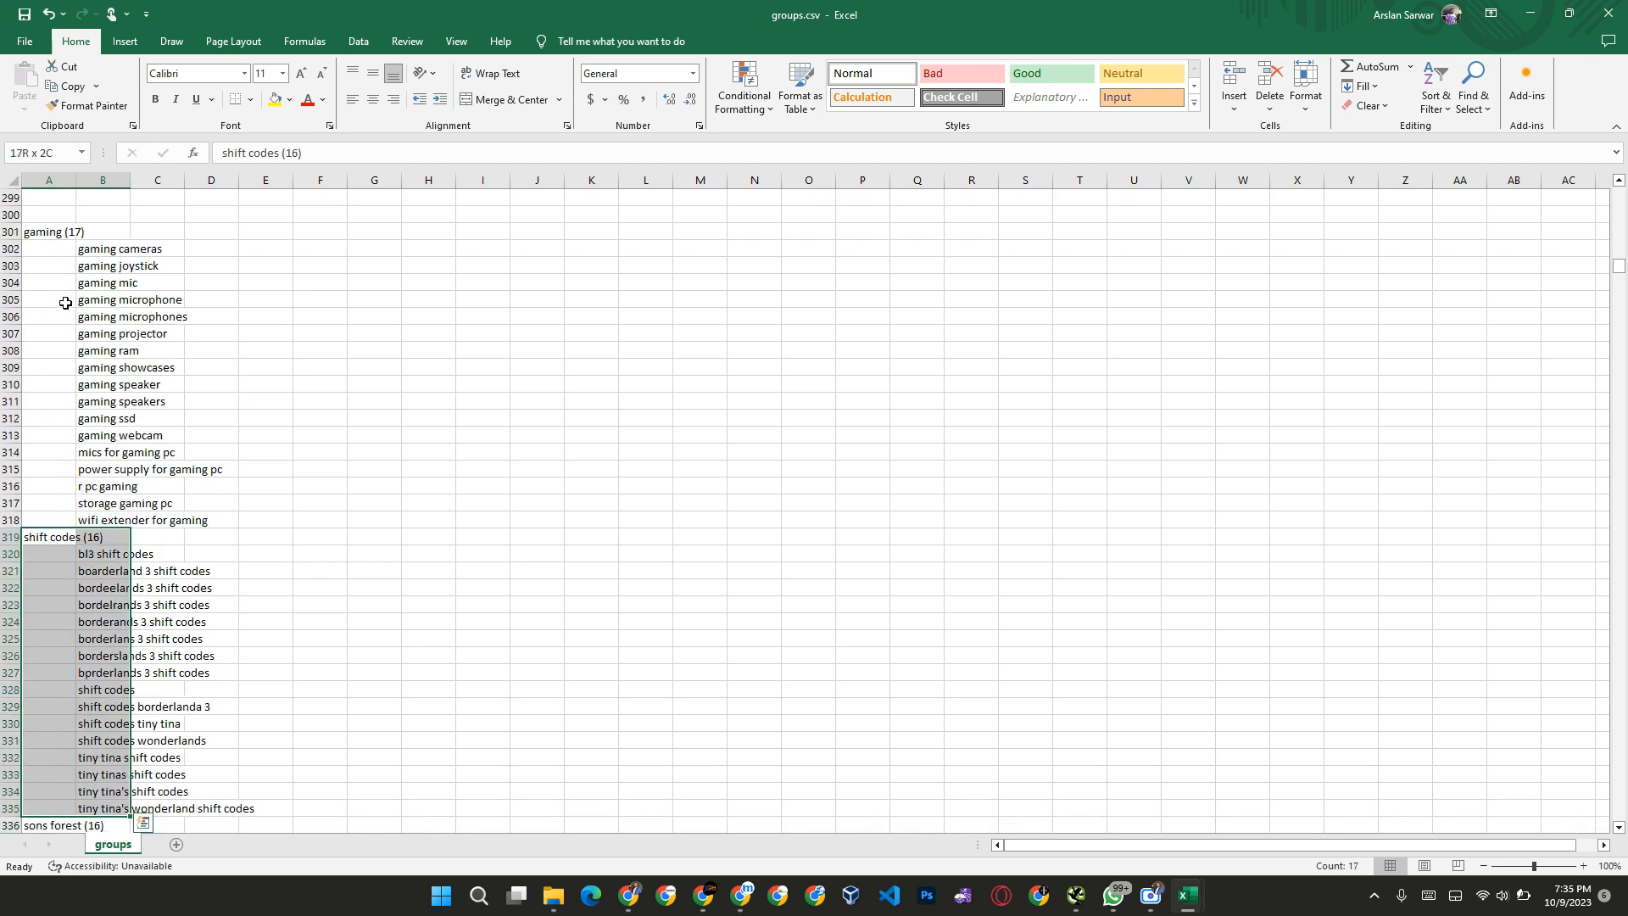
pyautogui.press('Delete')
# Step: Check the sons forest keywords and clear that group's heading and keywords, A336 to B352
pyautogui.hotkey('ctrl', 'Down')
pyautogui.press('Right')
pyautogui.press('Down')
pyautogui.press('Down')
pyautogui.press('Up')
pyautogui.press('Up')
pyautogui.press('Down')
pyautogui.press('Down')
pyautogui.press('Down')
pyautogui.press('Down')
pyautogui.press('Down')
pyautogui.press('Down')
pyautogui.press('Down')
pyautogui.press('Down')
pyautogui.press('Down')
pyautogui.press('Down')
pyautogui.press('Down')
pyautogui.press('Down')
pyautogui.press('Down')
pyautogui.press('Down')
pyautogui.press('Down')
pyautogui.press('Down')
pyautogui.press('Down')
pyautogui.press('Down')
pyautogui.press('Down')
pyautogui.press('Down')
pyautogui.press('Up')
pyautogui.press('Up')
pyautogui.press('Up')
pyautogui.press('Up')
pyautogui.press('Up')
pyautogui.press('Up')
pyautogui.press('Up')
pyautogui.press('Up')
pyautogui.press('Up')
pyautogui.press('Up')
pyautogui.press('Up')
pyautogui.press('Up')
pyautogui.press('Up')
pyautogui.press('Up')
pyautogui.press('Up')
pyautogui.press('Up')
pyautogui.press('Up')
pyautogui.press('Up')
pyautogui.press('Up')
pyautogui.press('Up')
pyautogui.press('Left')
pyautogui.hotkey('shift', 'Right')
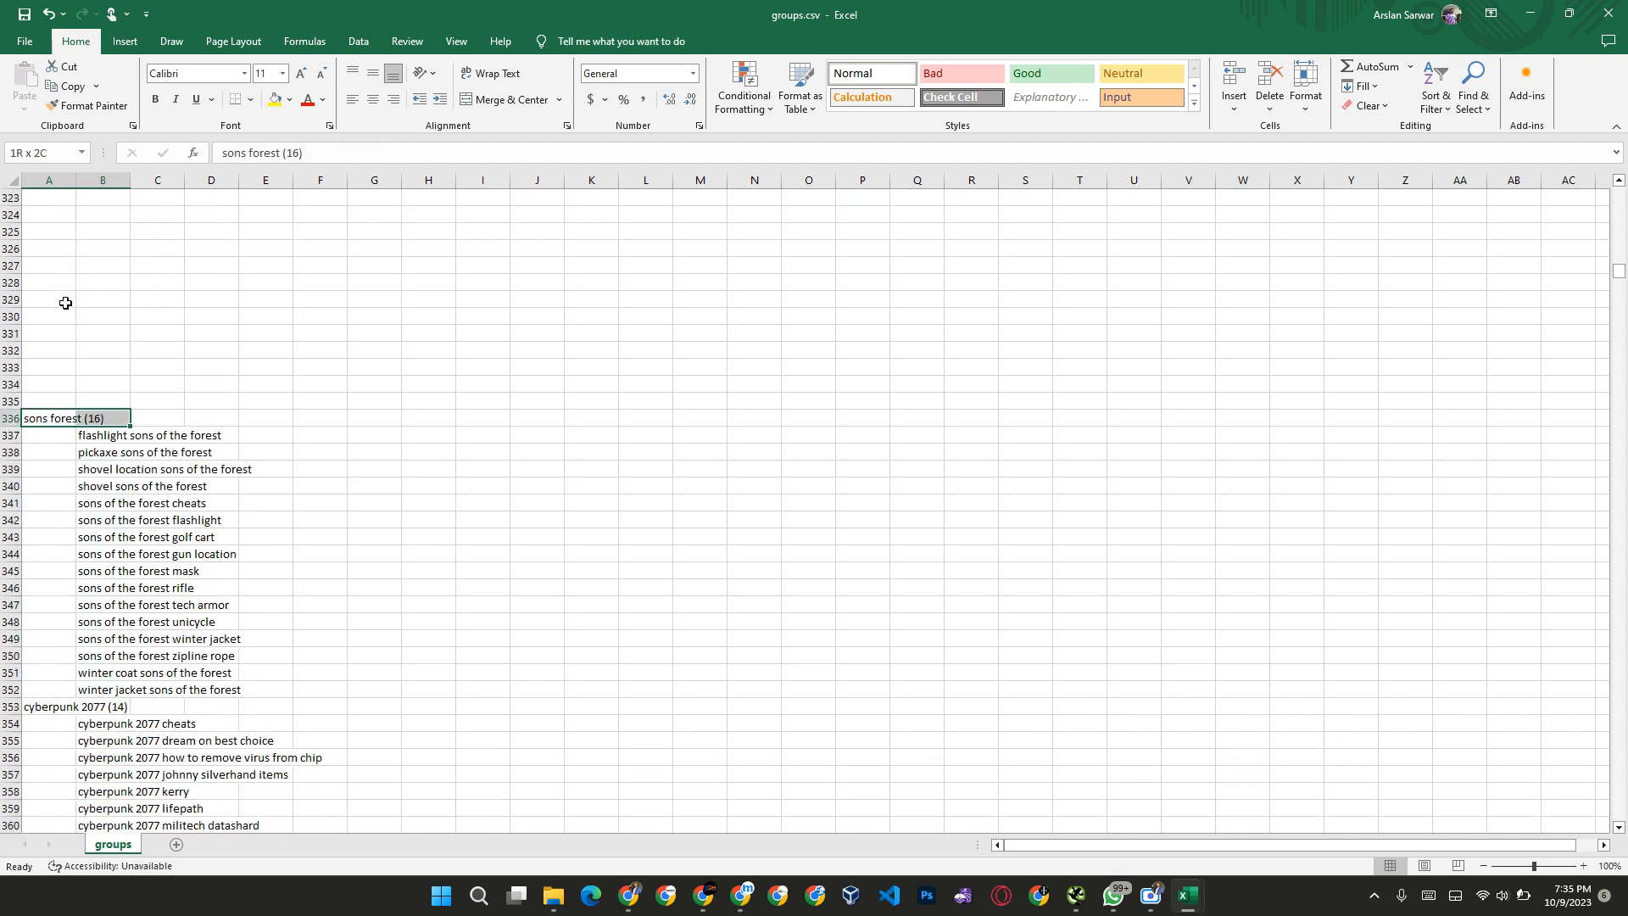
pyautogui.hotkey('shift', 'Down')
pyautogui.hotkey('shift', 'Down')
pyautogui.hotkey('ctrl', 'shift', 'Down')
pyautogui.hotkey('shift', 'Up')
pyautogui.press('Delete')
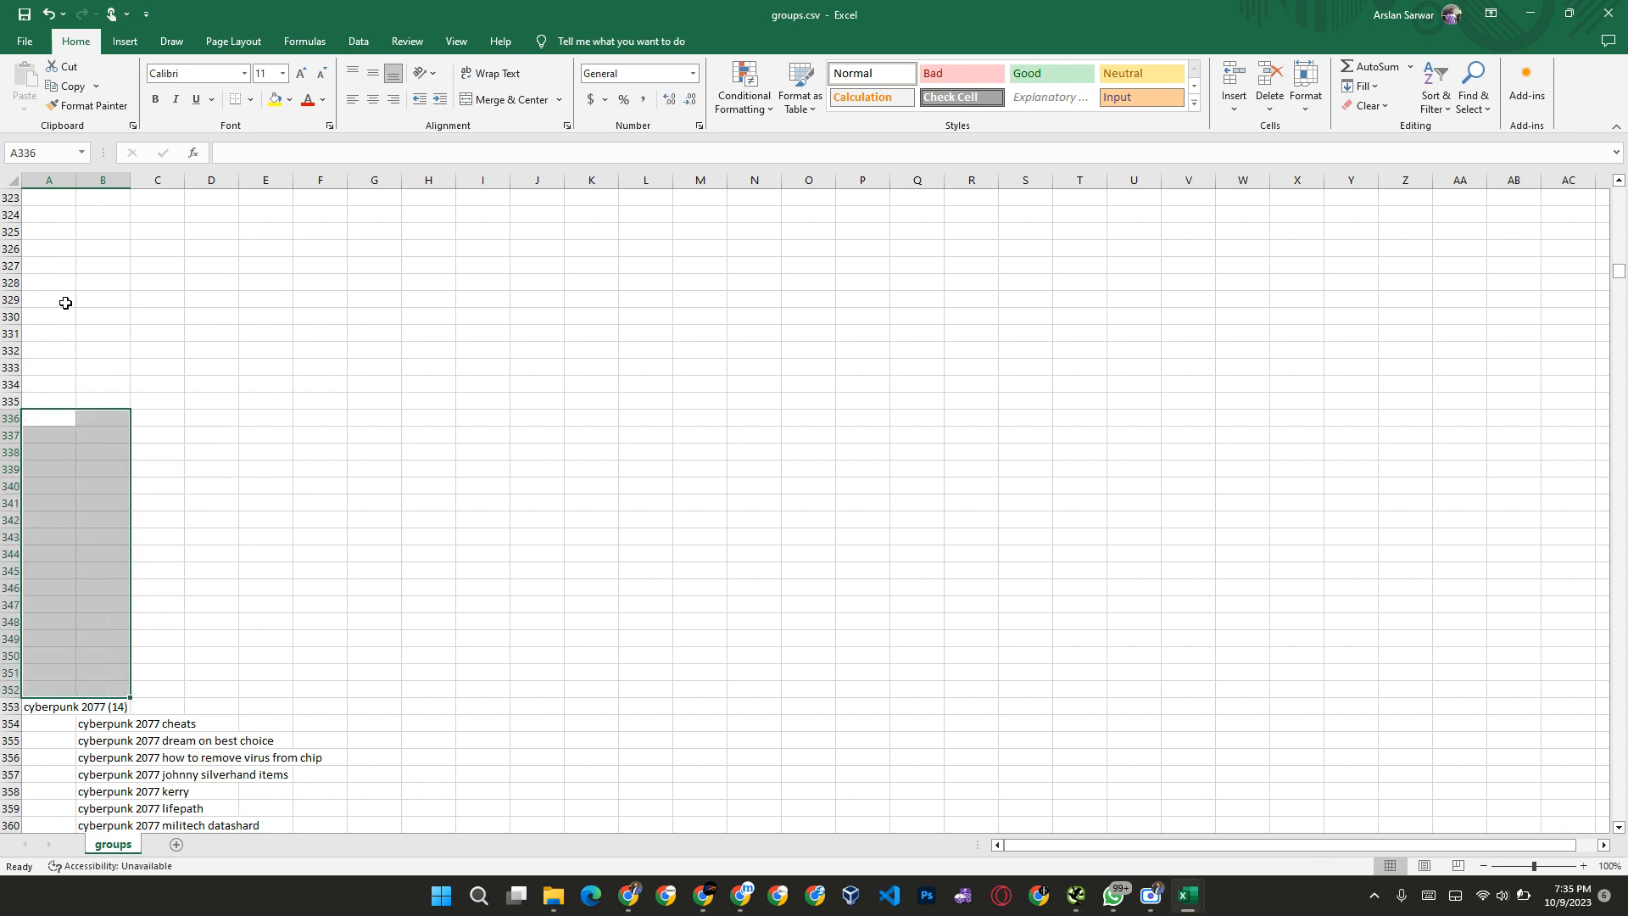
# Step: Clear the cyberpunk 2077 group's heading and keywords in columns A and B, rows 353 to 367
pyautogui.press('Down')
pyautogui.press('Down')
pyautogui.hotkey('ctrl', 'Down')
pyautogui.hotkey('shift', 'Down')
pyautogui.hotkey('shift', 'Right')
pyautogui.hotkey('ctrl', 'shift', 'Down')
pyautogui.hotkey('shift', 'Up')
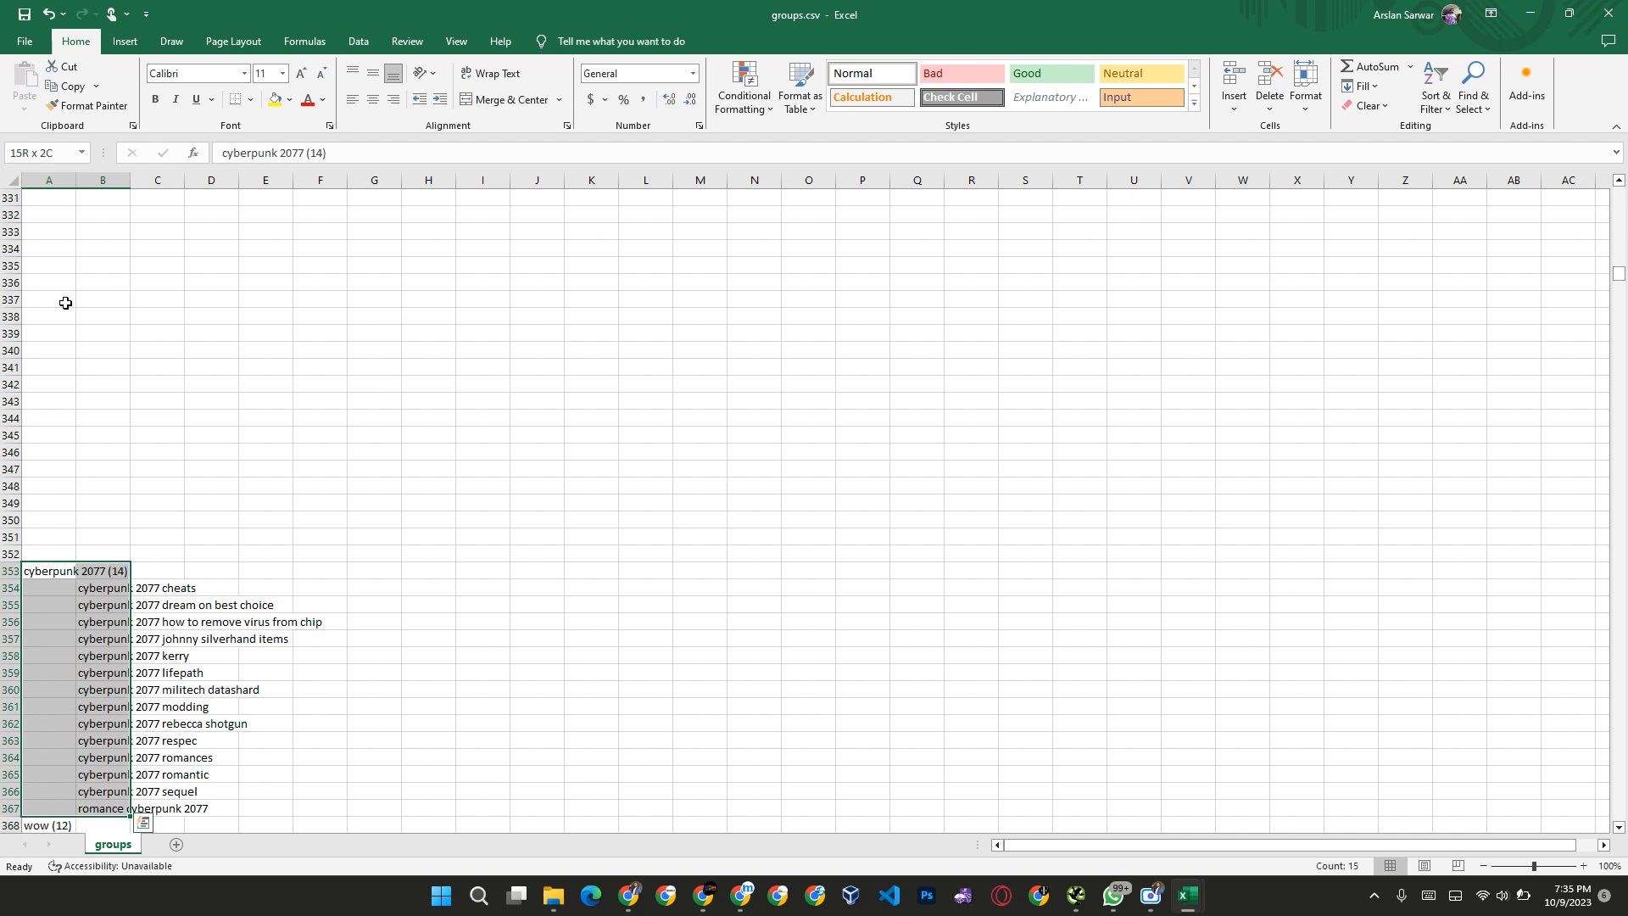
pyautogui.press('Delete')
# Step: Check the wow keywords and clear that group's heading and keywords, A368 to B380
pyautogui.hotkey('ctrl', 'Down')
pyautogui.press('Down')
pyautogui.press('Down')
pyautogui.press('Down')
pyautogui.press('Up')
pyautogui.press('Up')
pyautogui.press('Up')
pyautogui.press('Right')
pyautogui.press('Right')
pyautogui.press('Left')
pyautogui.press('Left')
pyautogui.hotkey('shift', 'Right')
pyautogui.hotkey('ctrl', 'shift', 'Down')
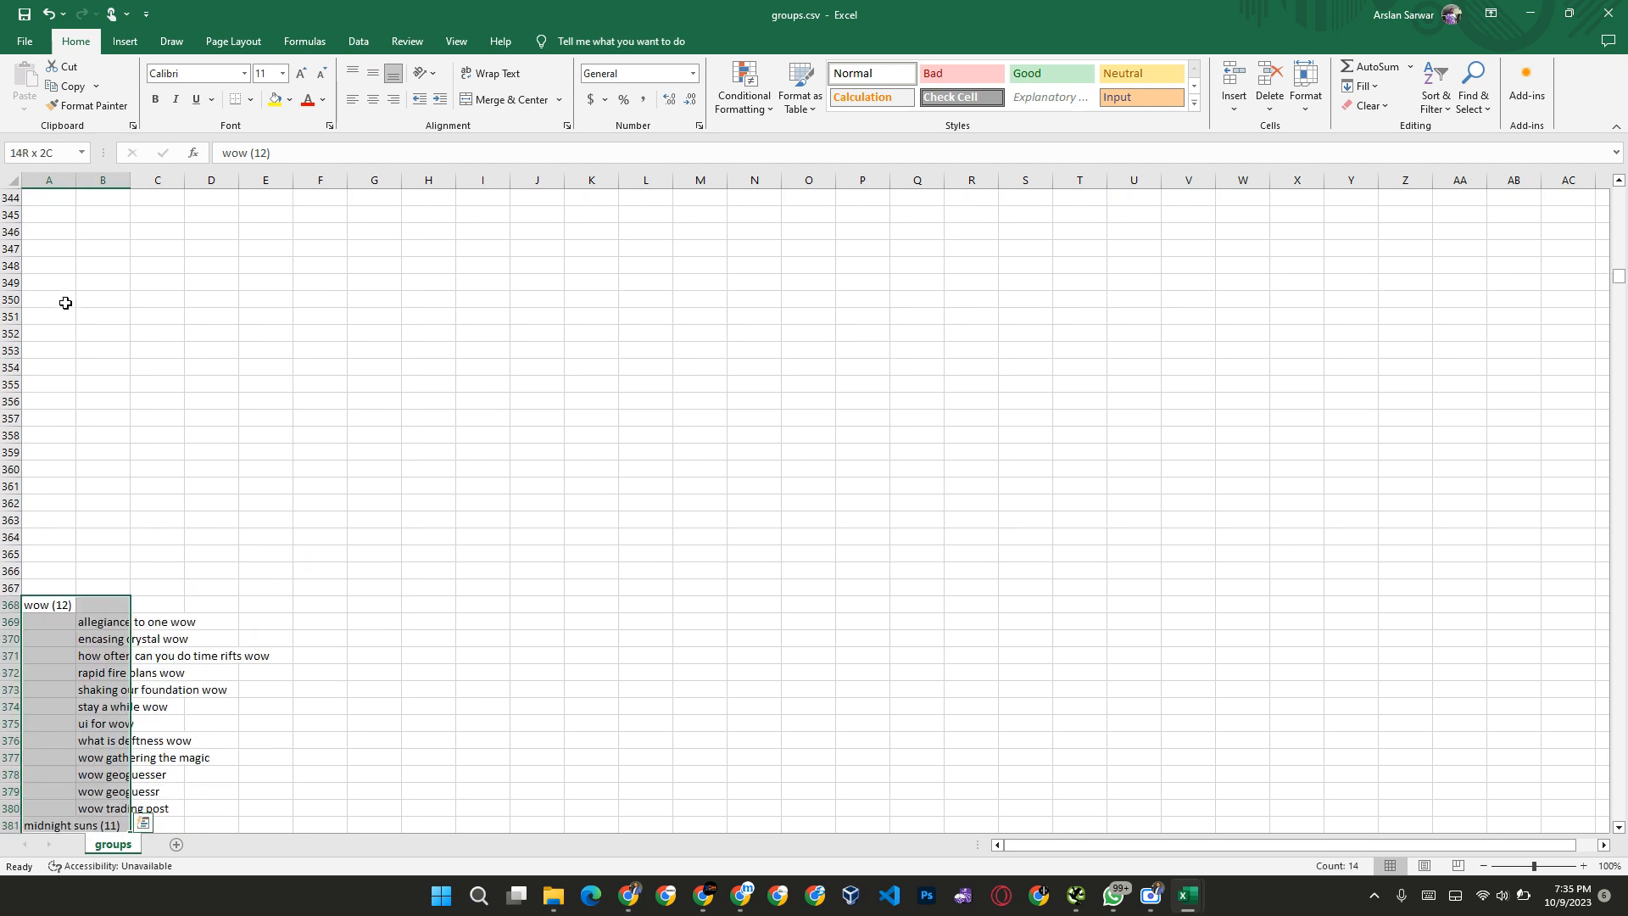
pyautogui.hotkey('shift', 'Up')
pyautogui.press('Delete')
# Step: Clear the midnight suns, console commands and destiny groups together, A381 to B414, keeping the game heading
pyautogui.press('Down')
pyautogui.hotkey('ctrl', 'Down')
pyautogui.hotkey('shift', 'Right')
pyautogui.hotkey('ctrl', 'shift', 'Down')
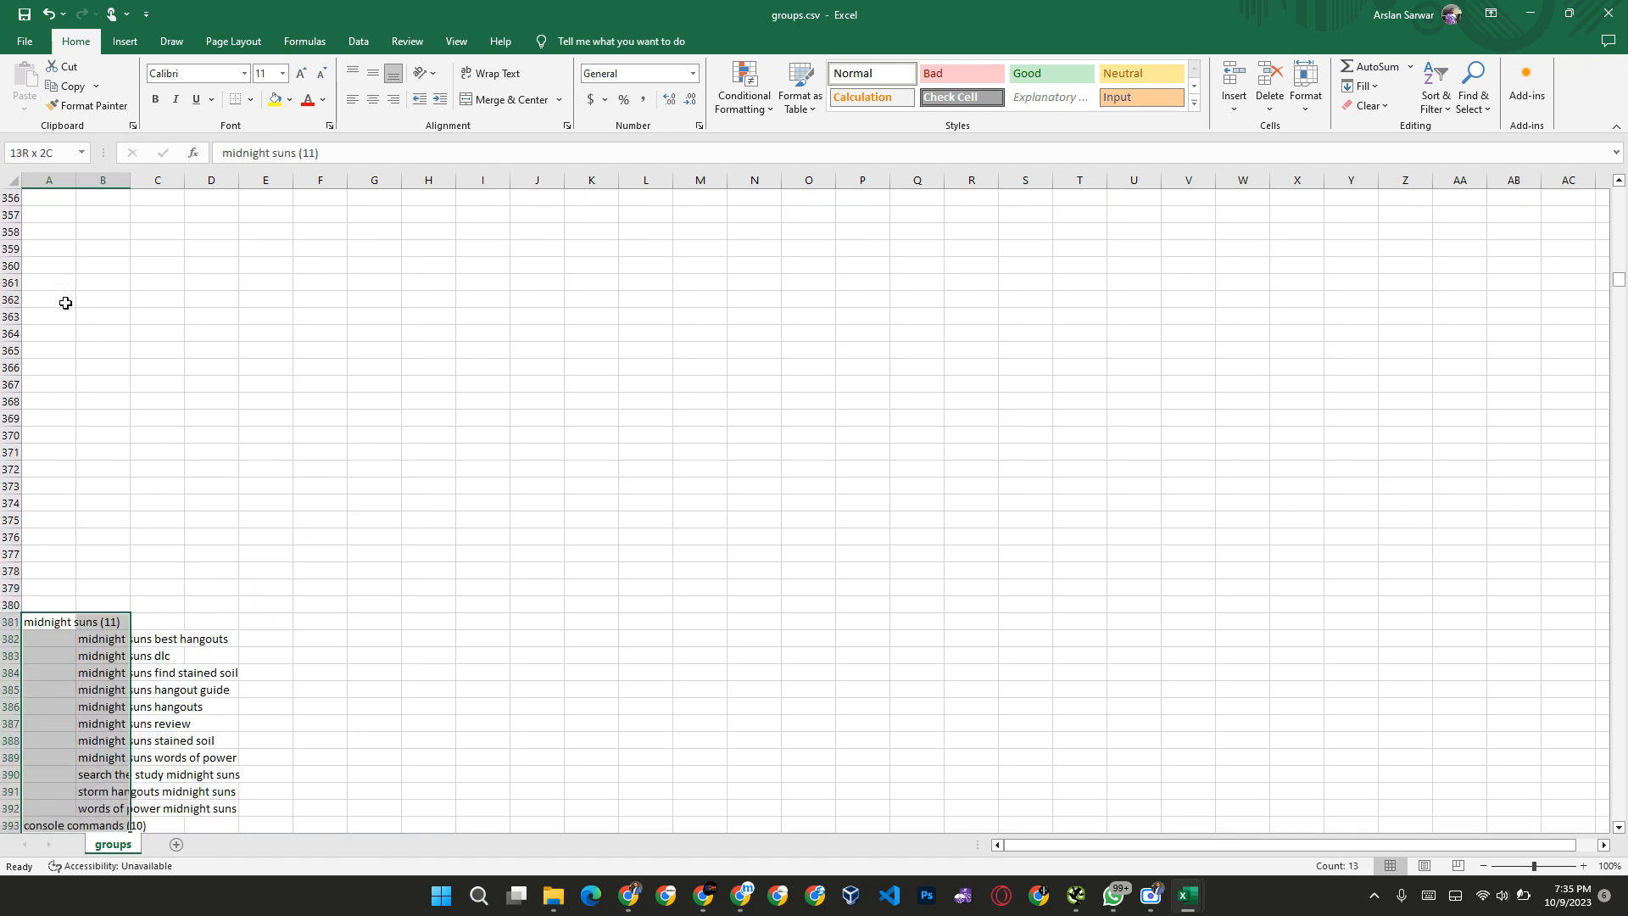
pyautogui.hotkey('ctrl', 'shift', 'Down')
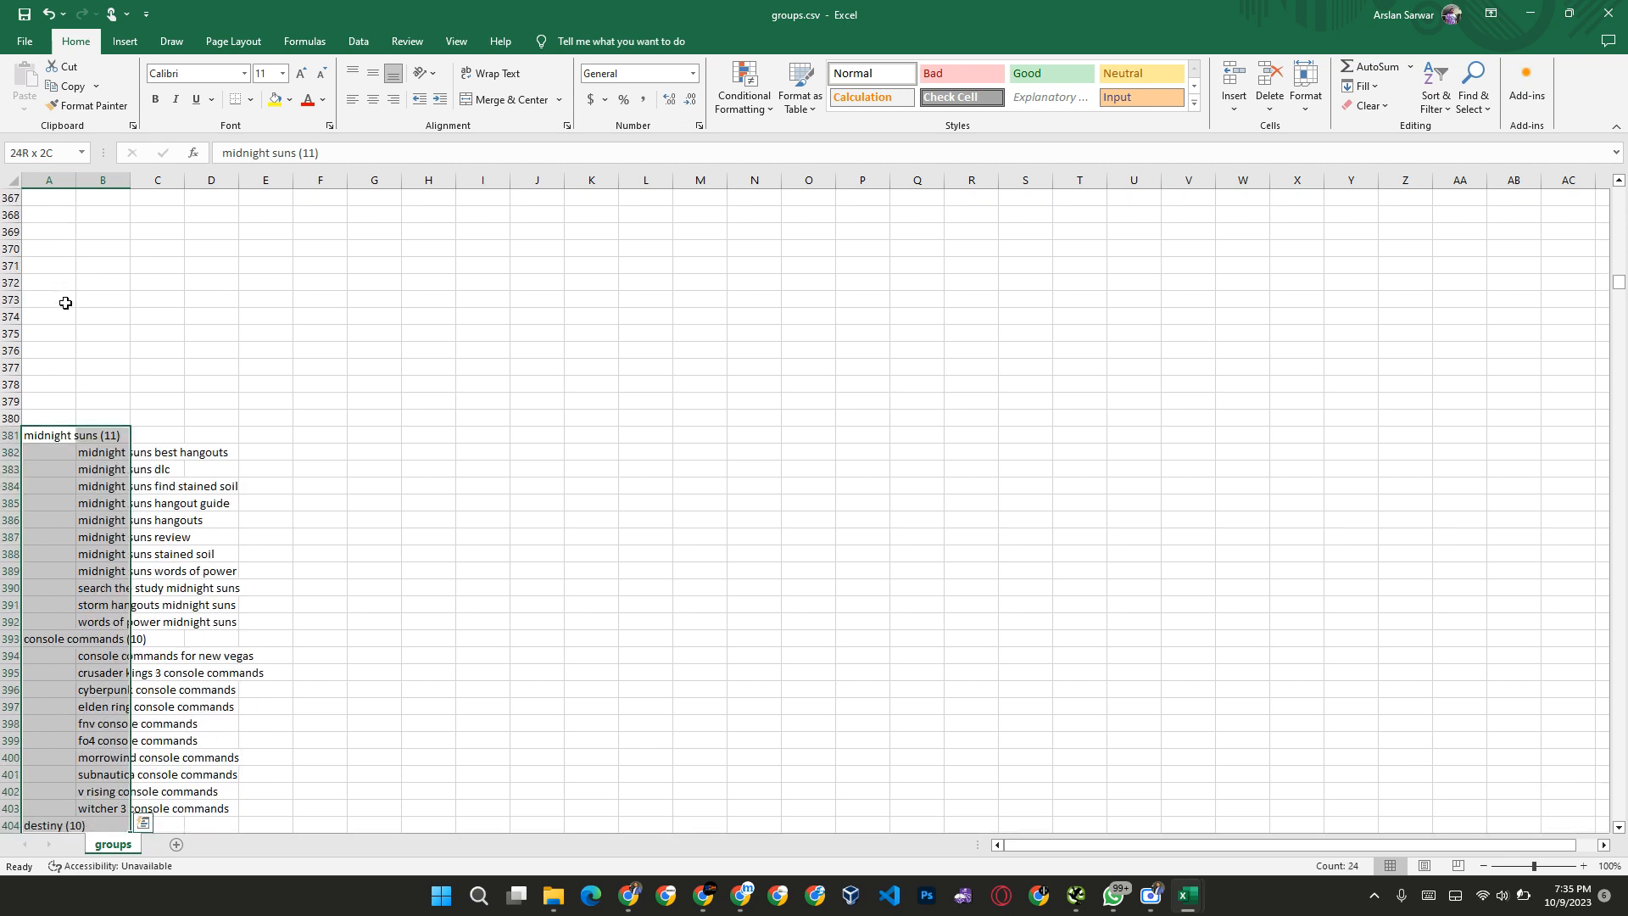
pyautogui.hotkey('ctrl', 'shift', 'Down')
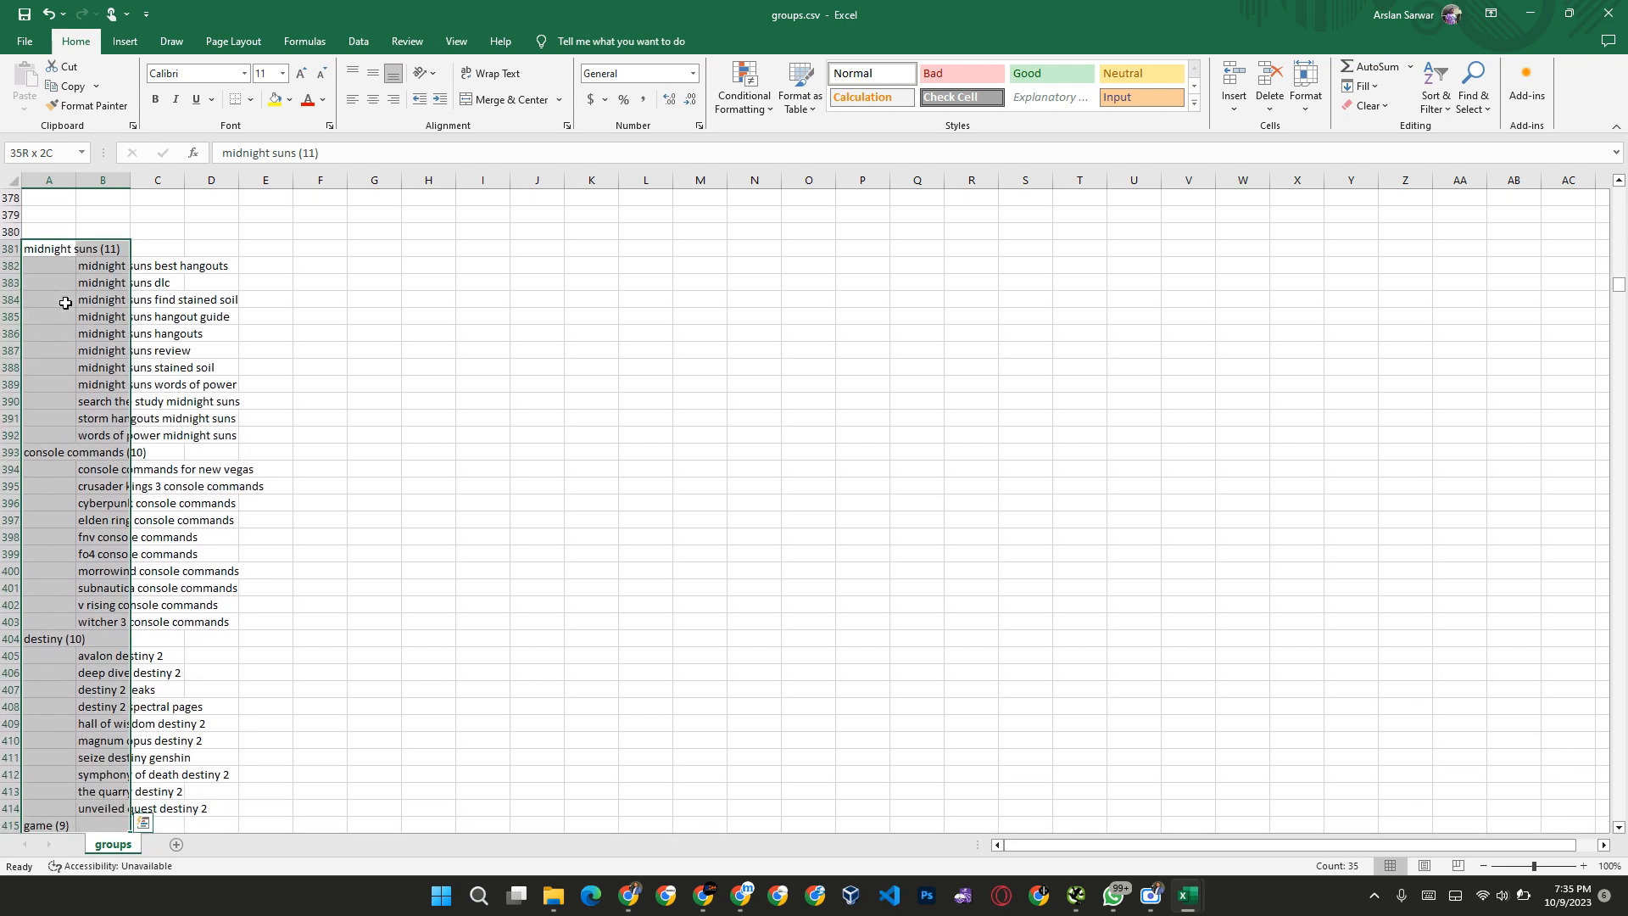
pyautogui.hotkey('ctrl', 'q')
pyautogui.press('Escape')
pyautogui.press('Delete')
# Step: Clear the game group's first five keywords, B416 to B420, including "black and white game" and "boundary game"
pyautogui.hotkey('ctrl', 'Down')
pyautogui.press('Down')
pyautogui.press('Down')
pyautogui.press('Right')
pyautogui.press('Up')
pyautogui.press('Delete')
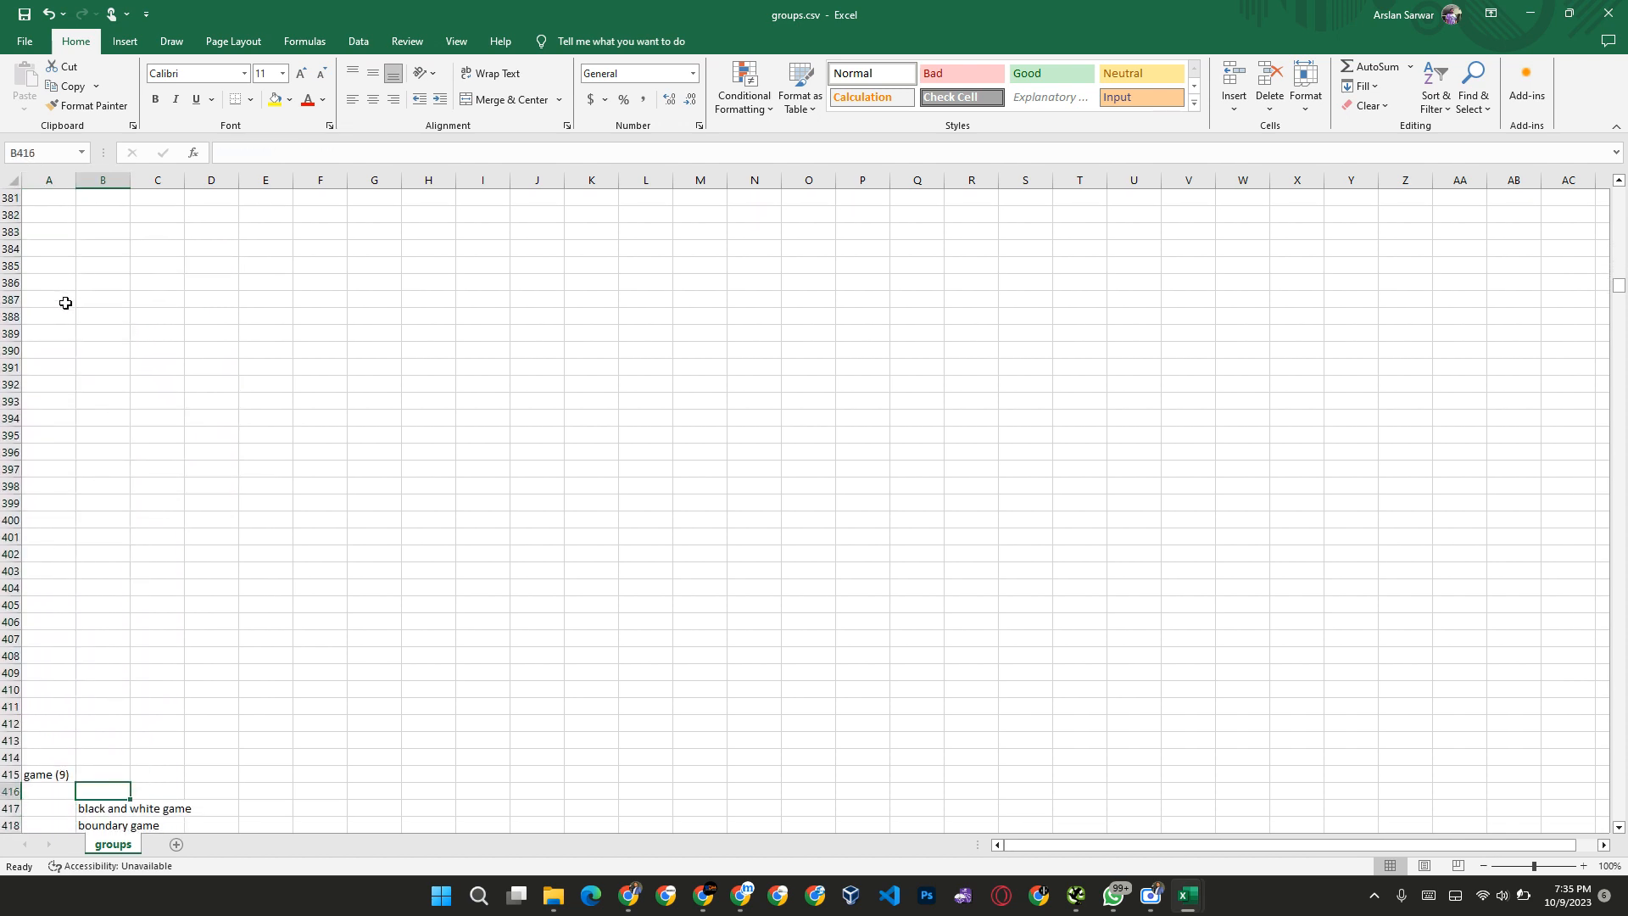
pyautogui.press('Down')
pyautogui.press('Delete')
pyautogui.press('Down')
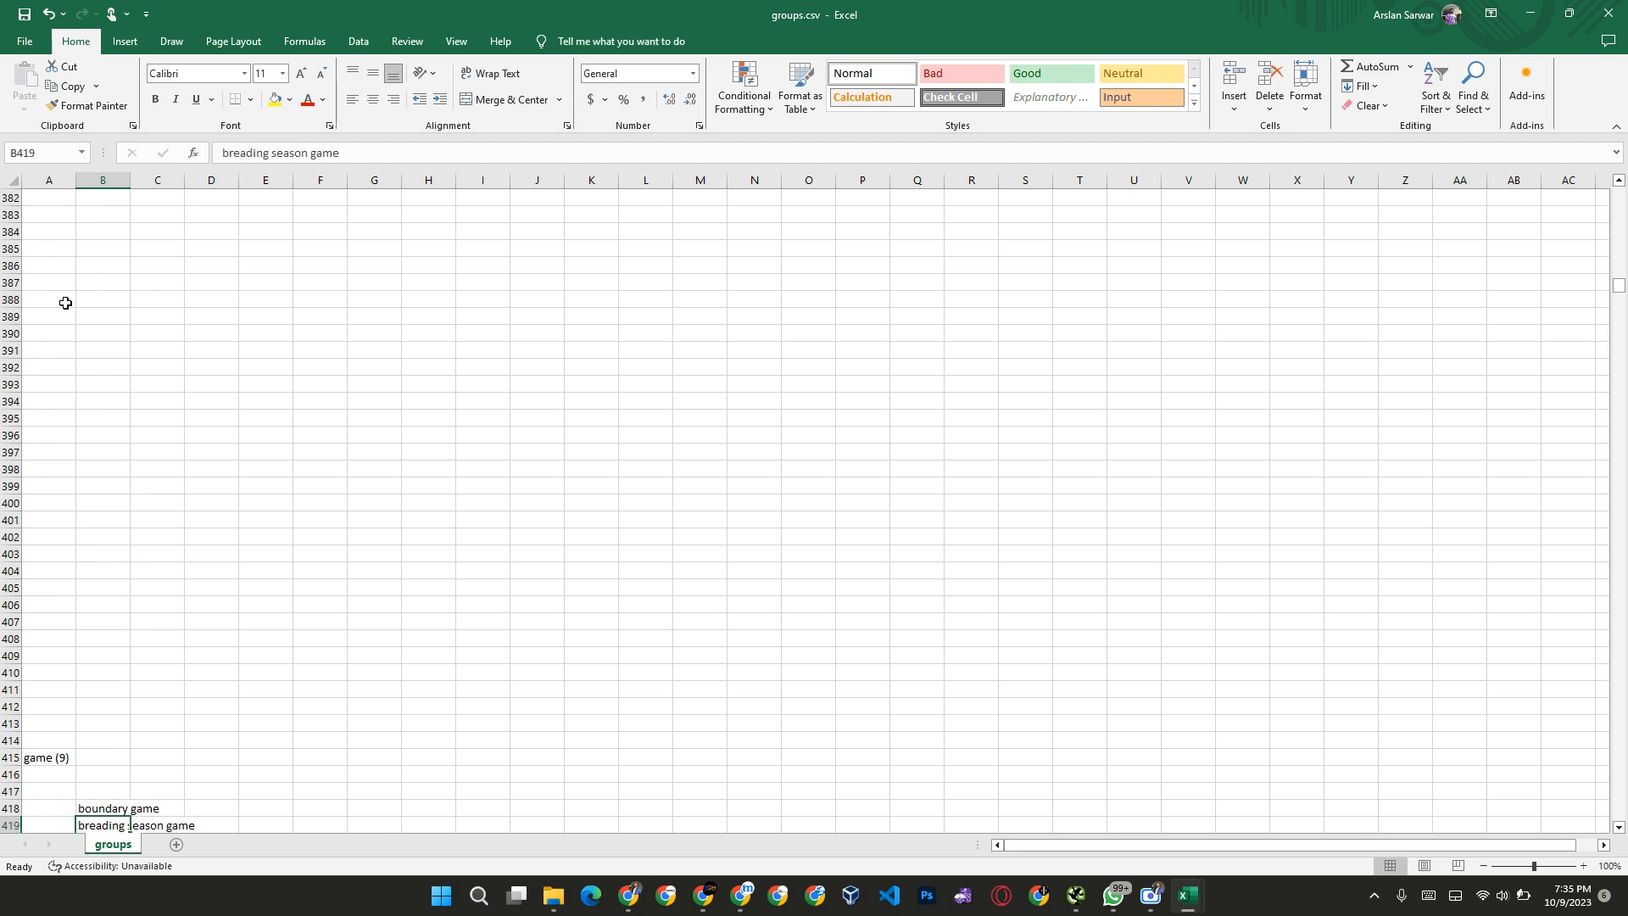
pyautogui.press('Delete')
pyautogui.press('Down')
pyautogui.press('Up')
pyautogui.press('Delete')
# Step: Clear "skip the game", "undisputed boxing game" and "what game should i play", B422 to B424, keeping "pc game reviews"
pyautogui.press('Down')
pyautogui.press('Down')
pyautogui.press('Down')
pyautogui.press('Down')
pyautogui.press('Down')
pyautogui.press('Down')
pyautogui.press('Down')
pyautogui.press('Down')
pyautogui.press('Down')
pyautogui.press('Down')
pyautogui.press('Down')
pyautogui.press('Down')
pyautogui.press('Down')
pyautogui.press('Down')
pyautogui.press('Down')
pyautogui.press('Down')
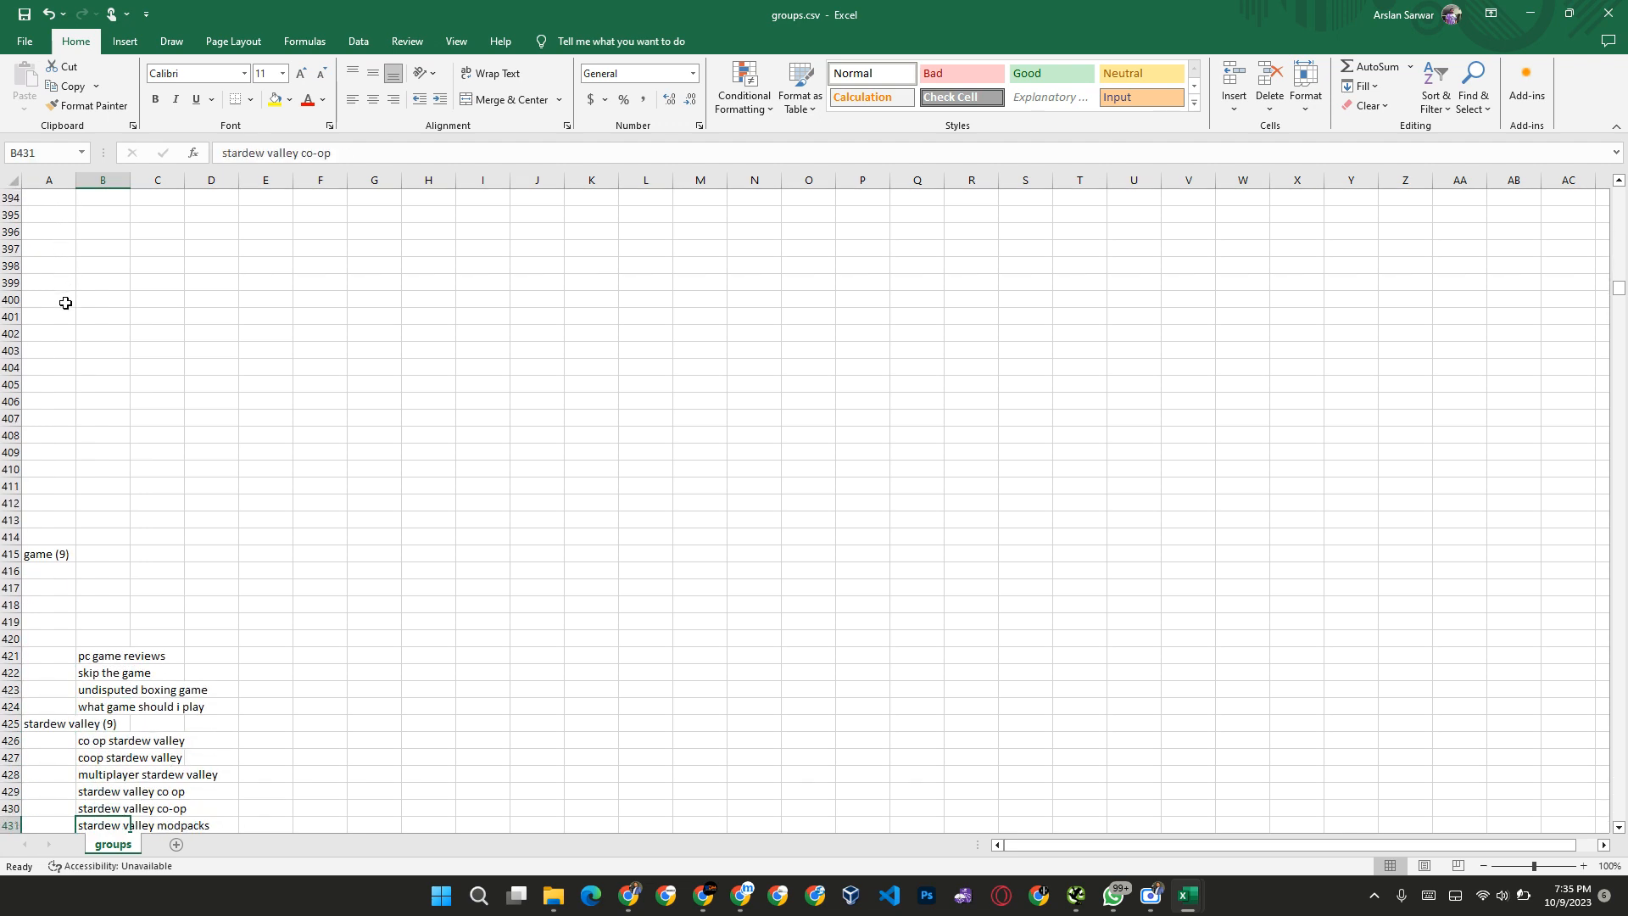
pyautogui.press('Up')
pyautogui.press('Up')
pyautogui.press('Up')
pyautogui.press('Up')
pyautogui.press('Up')
pyautogui.press('Up')
pyautogui.press('Up')
pyautogui.press('Up')
pyautogui.press('Up')
pyautogui.press('Up')
pyautogui.press('Up')
pyautogui.press('Up')
pyautogui.press('Up')
pyautogui.press('Up')
pyautogui.press('Down')
pyautogui.press('Delete')
pyautogui.press('Down')
pyautogui.press('Delete')
# Step: Clear everything from the stardew valley heading through the games heading and its first keyword, A425 to B497
pyautogui.press('Down')
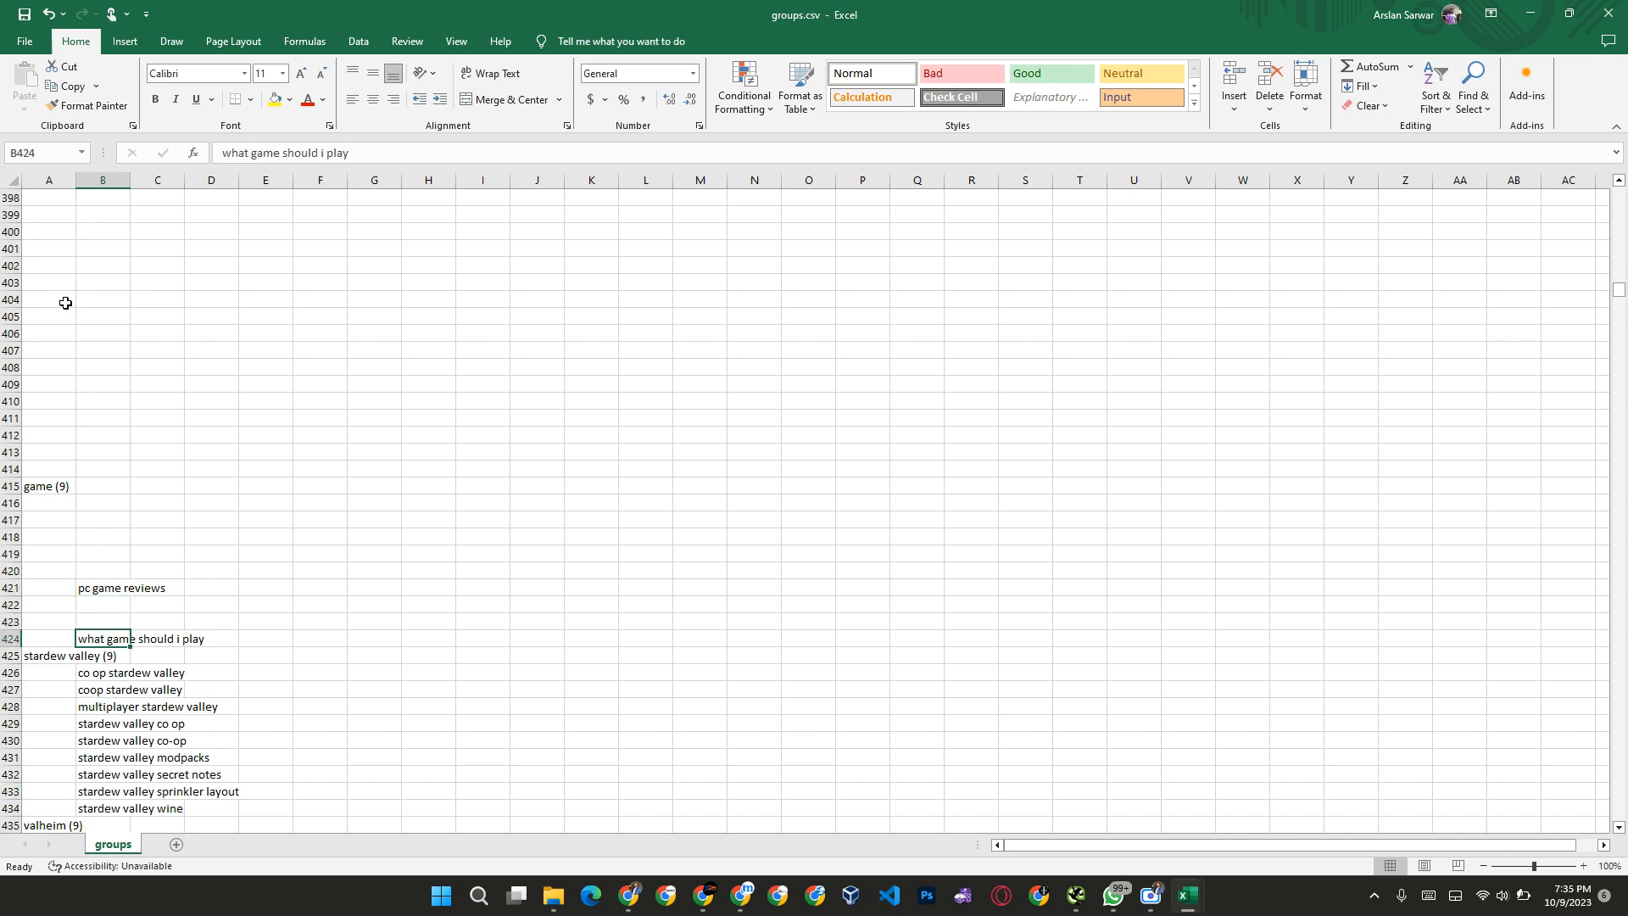
pyautogui.press('Delete')
pyautogui.press('Down')
pyautogui.press('Down')
pyautogui.press('Up')
pyautogui.press('Left')
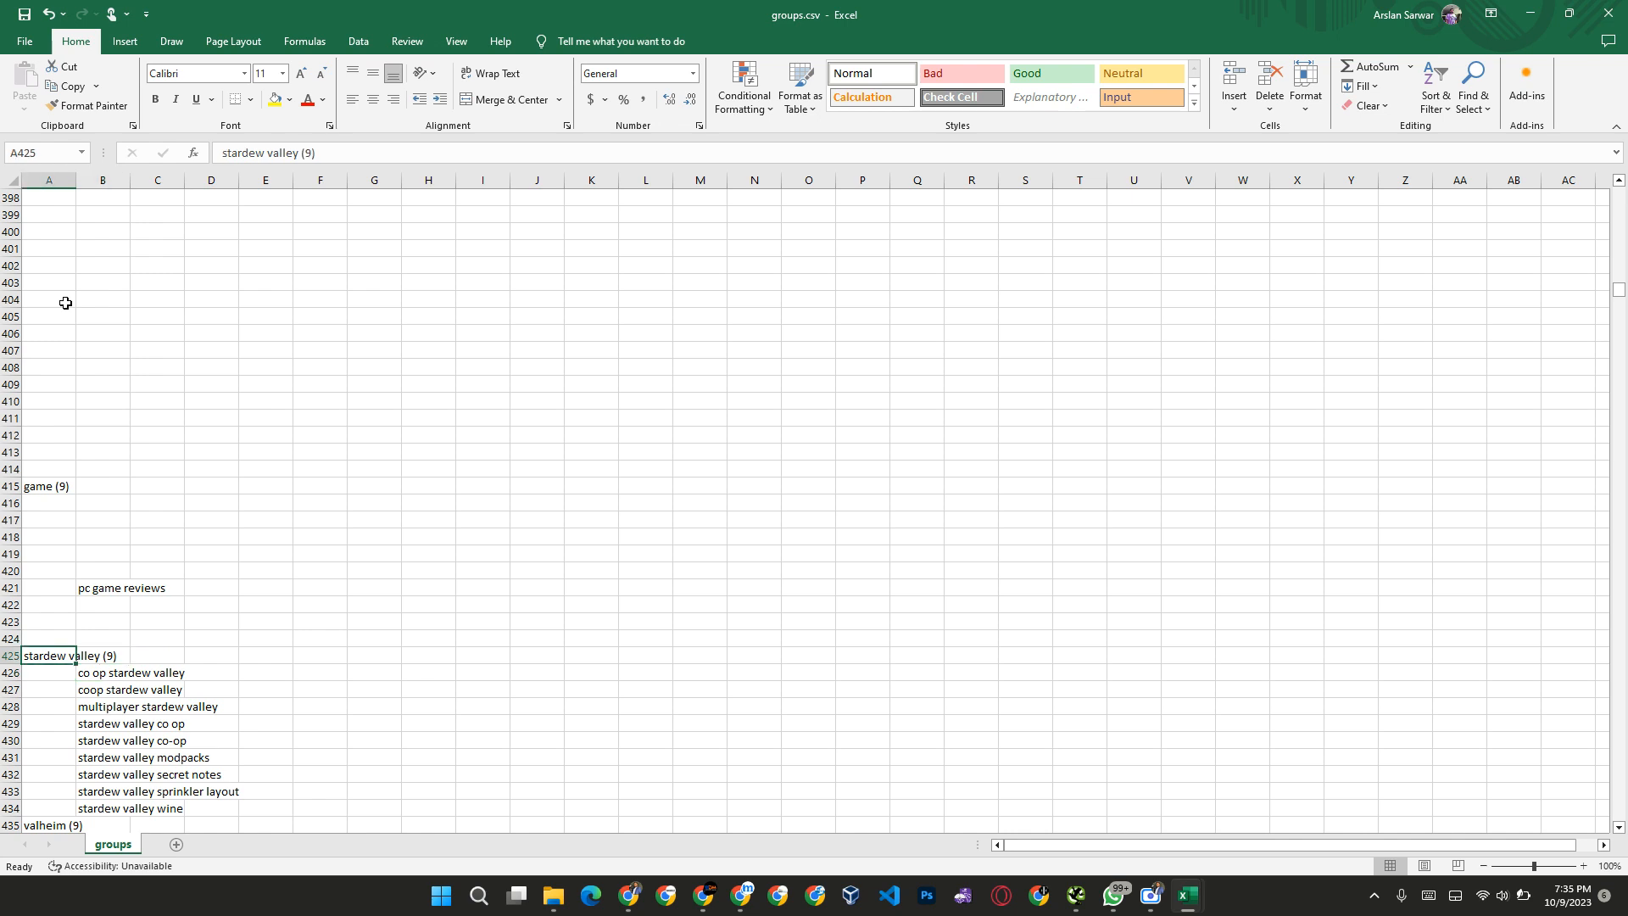
pyautogui.hotkey('shift', 'Right')
pyautogui.hotkey('shift', 'Down')
pyautogui.hotkey('shift', 'Down')
pyautogui.hotkey('shift', 'Down')
pyautogui.hotkey('shift', 'Down')
pyautogui.hotkey('shift', 'Down')
pyautogui.hotkey('shift', 'Down')
pyautogui.hotkey('shift', 'Down')
pyautogui.hotkey('shift', 'Down')
pyautogui.hotkey('shift', 'Down')
pyautogui.hotkey('shift', 'Down')
pyautogui.hotkey('shift', 'Down')
pyautogui.hotkey('shift', 'Down')
pyautogui.hotkey('shift', 'Down')
pyautogui.hotkey('shift', 'Down')
pyautogui.hotkey('shift', 'Down')
pyautogui.hotkey('shift', 'Down')
pyautogui.hotkey('shift', 'Down')
pyautogui.hotkey('shift', 'Down')
pyautogui.hotkey('shift', 'Down')
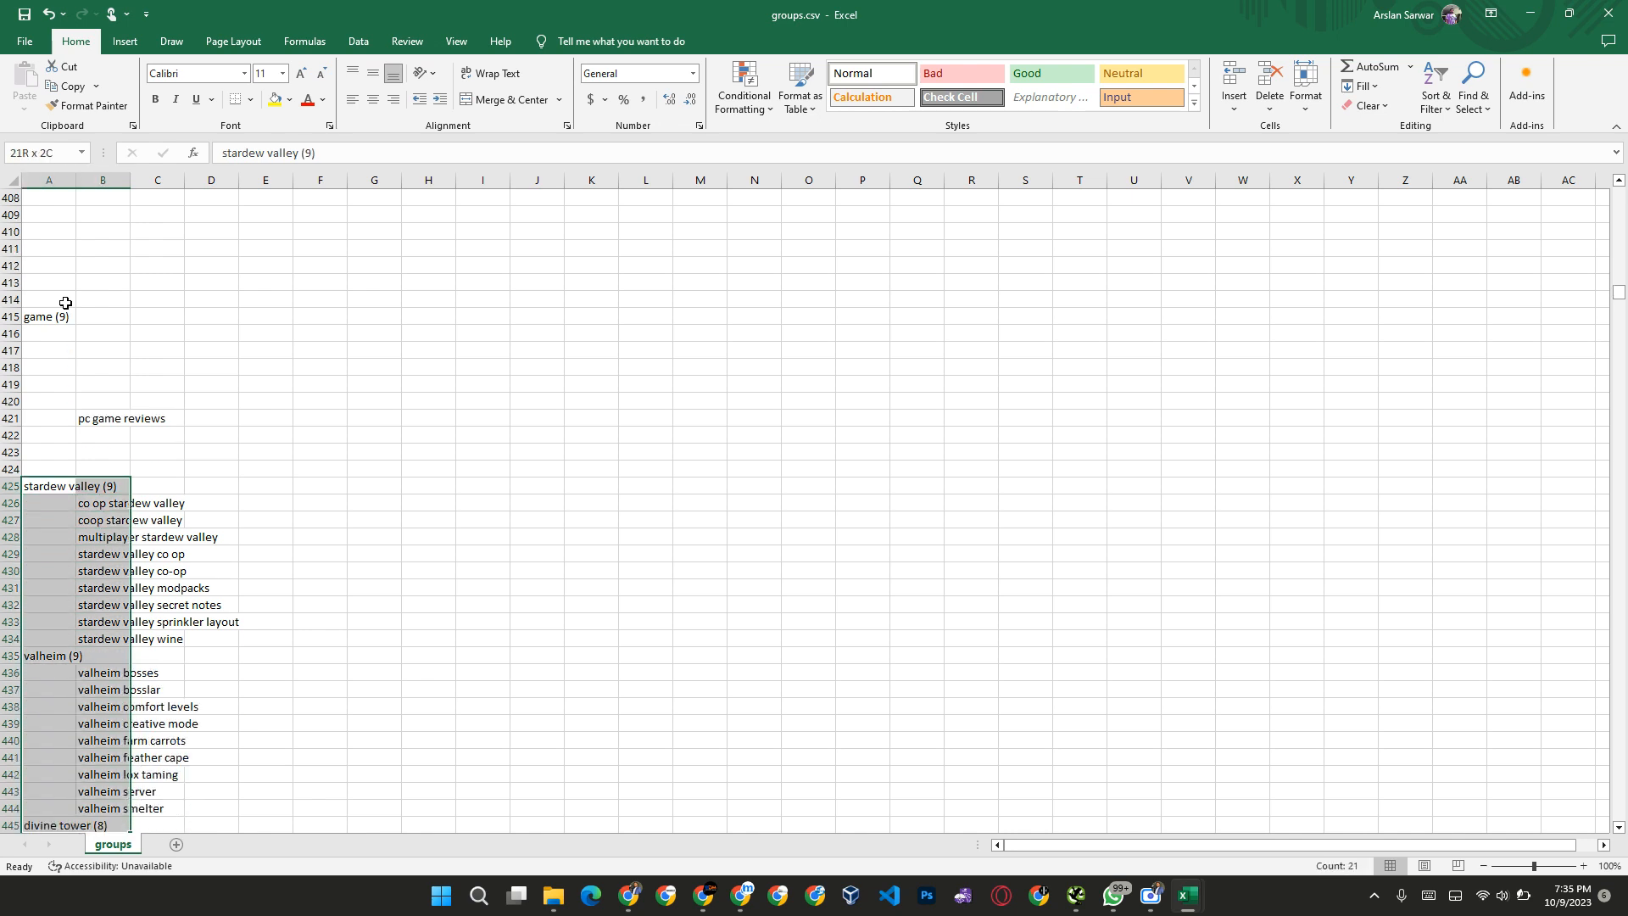
pyautogui.hotkey('shift', 'Down')
pyautogui.hotkey('shift', 'Down')
pyautogui.hotkey('shift', 'Down')
pyautogui.hotkey('shift', 'Down')
pyautogui.hotkey('shift', 'Down')
pyautogui.hotkey('shift', 'Down')
pyautogui.hotkey('shift', 'Down')
pyautogui.hotkey('shift', 'Down')
pyautogui.hotkey('shift', 'Down')
pyautogui.hotkey('shift', 'Down')
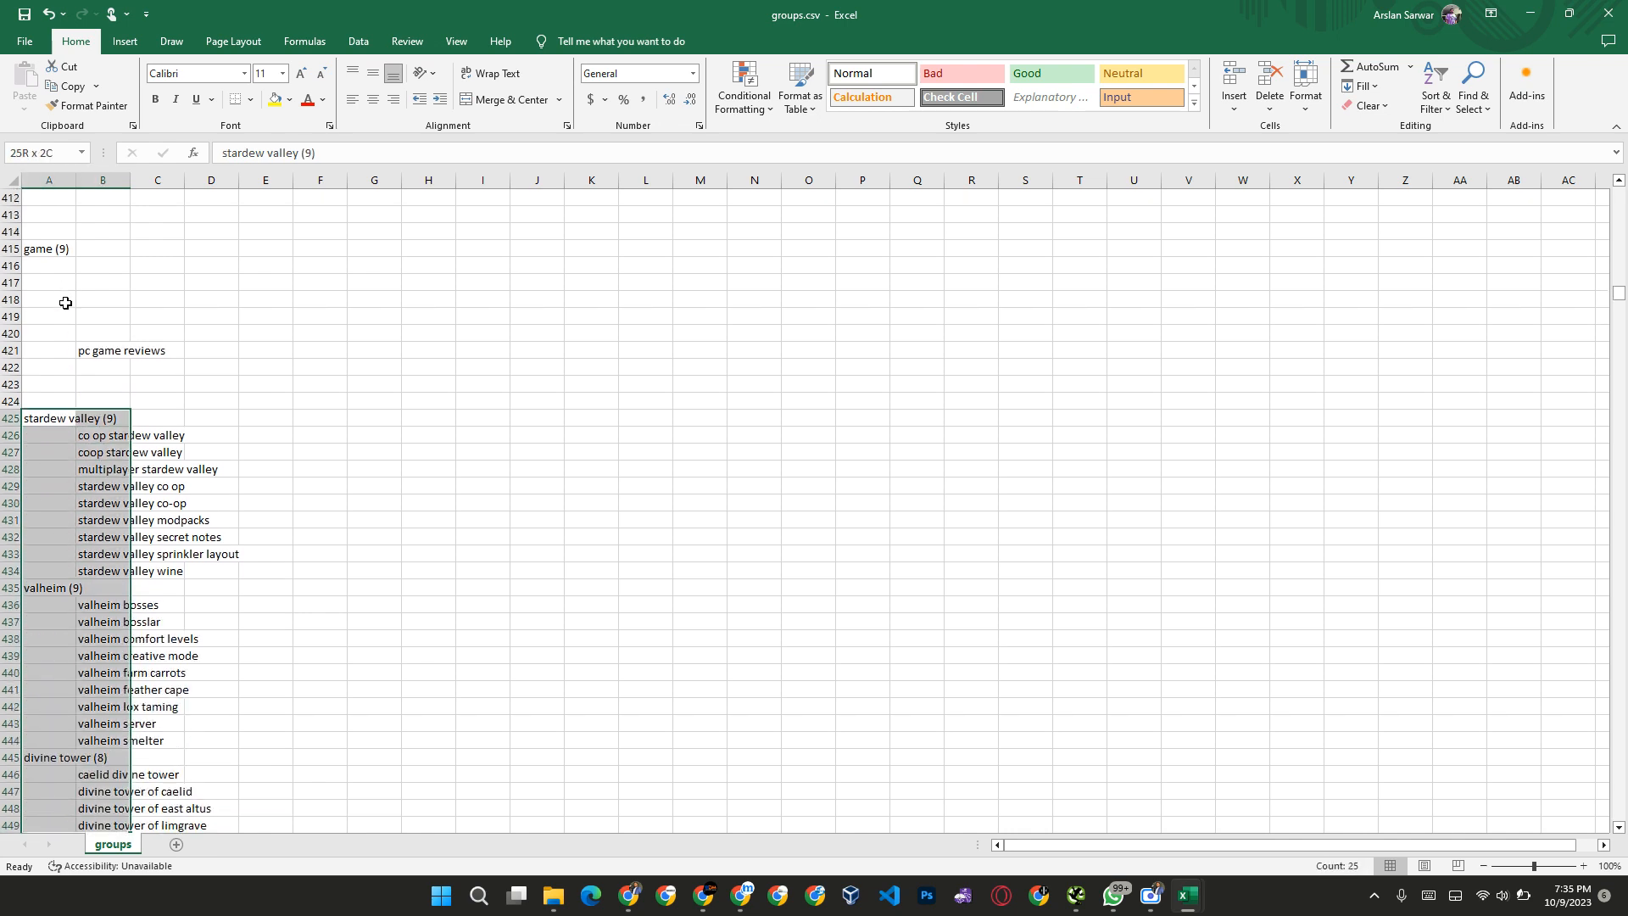
pyautogui.hotkey('shift', 'Down')
pyautogui.hotkey('shift', 'Down')
pyautogui.hotkey('shift', 'Down')
pyautogui.hotkey('shift', 'Down')
pyautogui.hotkey('shift', 'Down')
pyautogui.hotkey('shift', 'Down')
pyautogui.hotkey('shift', 'Down')
pyautogui.hotkey('shift', 'Down')
pyautogui.hotkey('shift', 'Down')
pyautogui.hotkey('shift', 'Down')
pyautogui.hotkey('shift', 'Down')
pyautogui.hotkey('shift', 'Down')
pyautogui.hotkey('shift', 'Down')
pyautogui.hotkey('shift', 'Down')
pyautogui.hotkey('shift', 'Down')
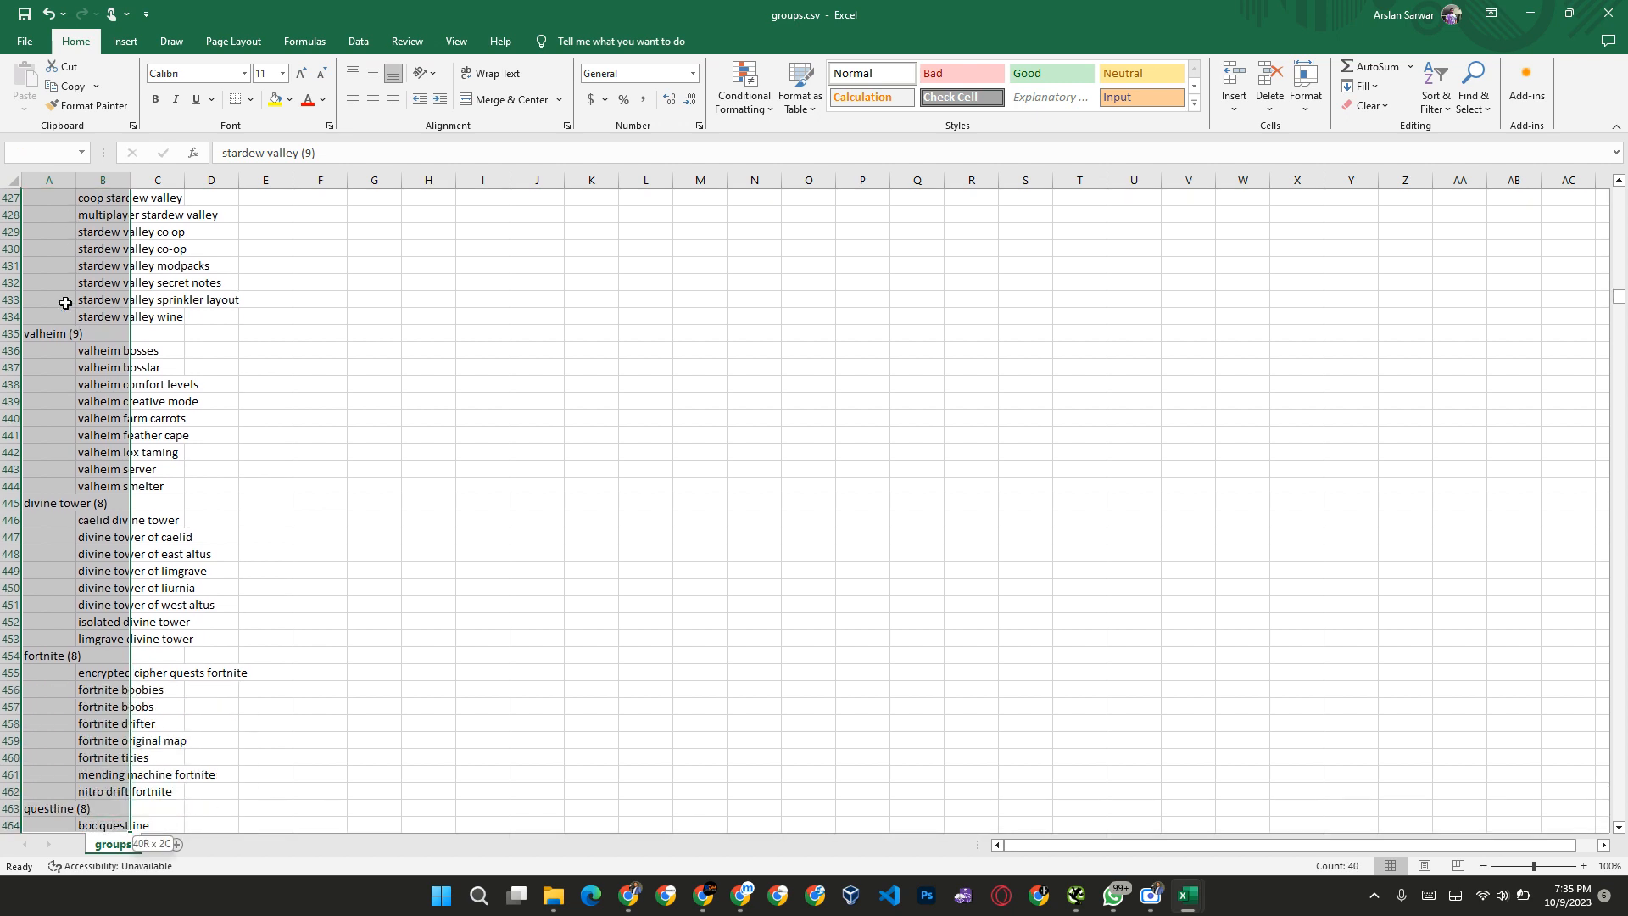
pyautogui.hotkey('shift', 'Down')
pyautogui.hotkey('shift', 'Down')
pyautogui.hotkey('shift', 'Up')
pyautogui.hotkey('shift', 'Up')
pyautogui.hotkey('shift', 'Up')
pyautogui.hotkey('shift', 'Up')
pyautogui.hotkey('shift', 'Up')
pyautogui.hotkey('shift', 'Up')
pyautogui.hotkey('shift', 'Up')
pyautogui.hotkey('shift', 'Up')
pyautogui.hotkey('shift', 'Down')
pyautogui.hotkey('shift', 'Down')
pyautogui.hotkey('shift', 'Down')
pyautogui.hotkey('shift', 'Down')
pyautogui.hotkey('shift', 'Down')
pyautogui.hotkey('shift', 'Down')
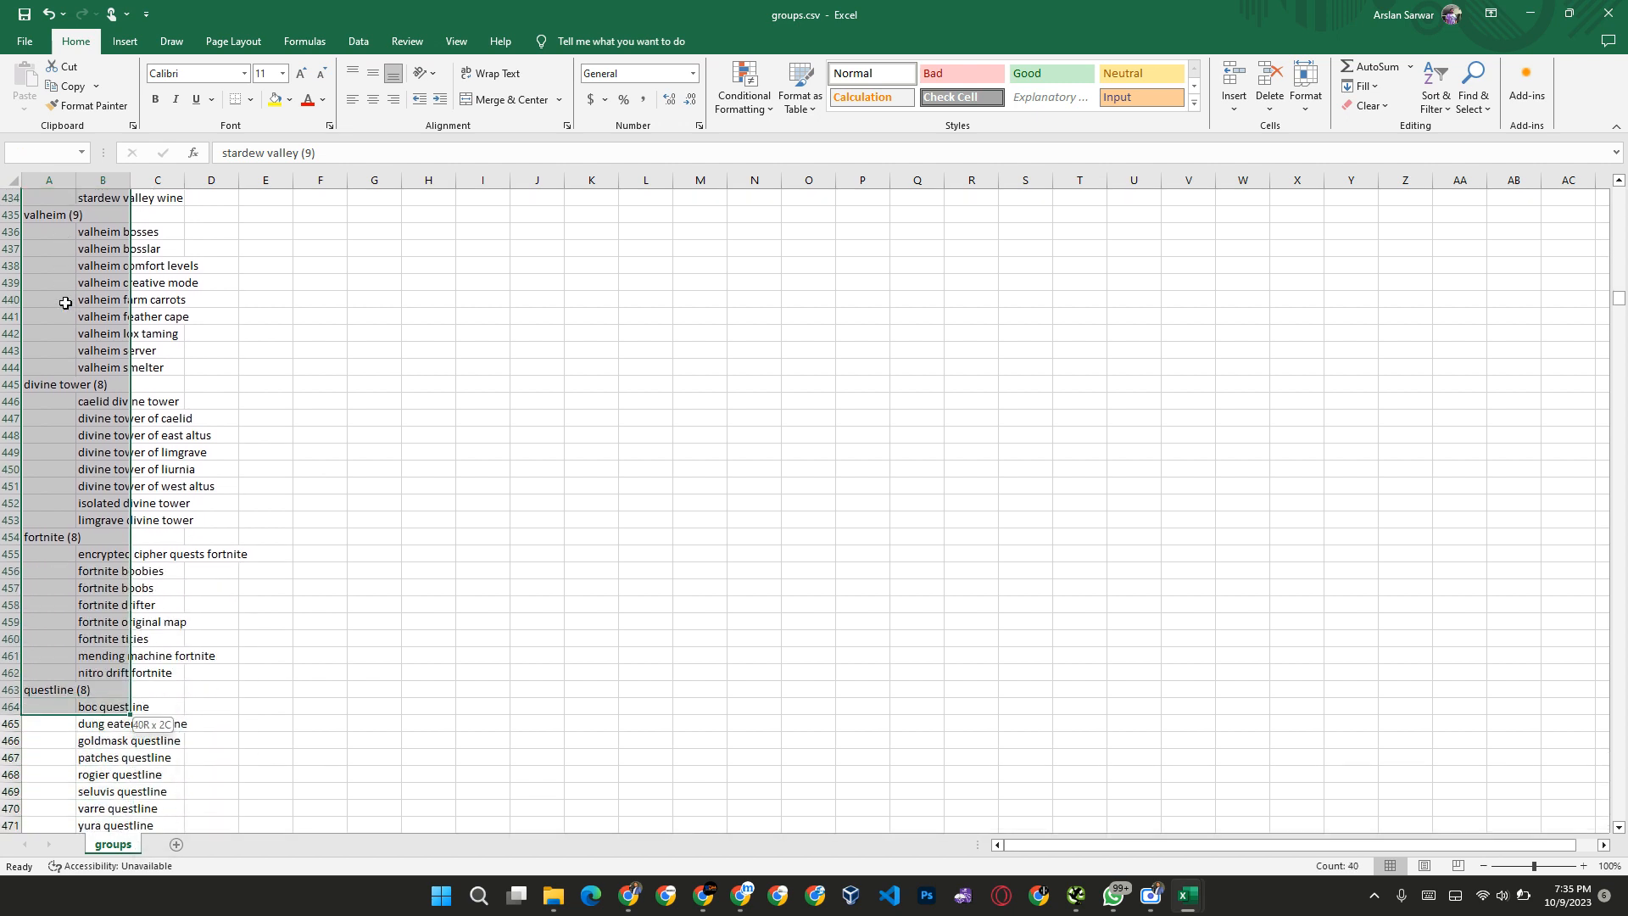
pyautogui.hotkey('shift', 'Down')
pyautogui.hotkey('shift', 'Down')
pyautogui.hotkey('shift', 'Down')
pyautogui.hotkey('shift', 'Down')
pyautogui.hotkey('shift', 'Down')
pyautogui.hotkey('shift', 'Down')
pyautogui.hotkey('shift', 'Down')
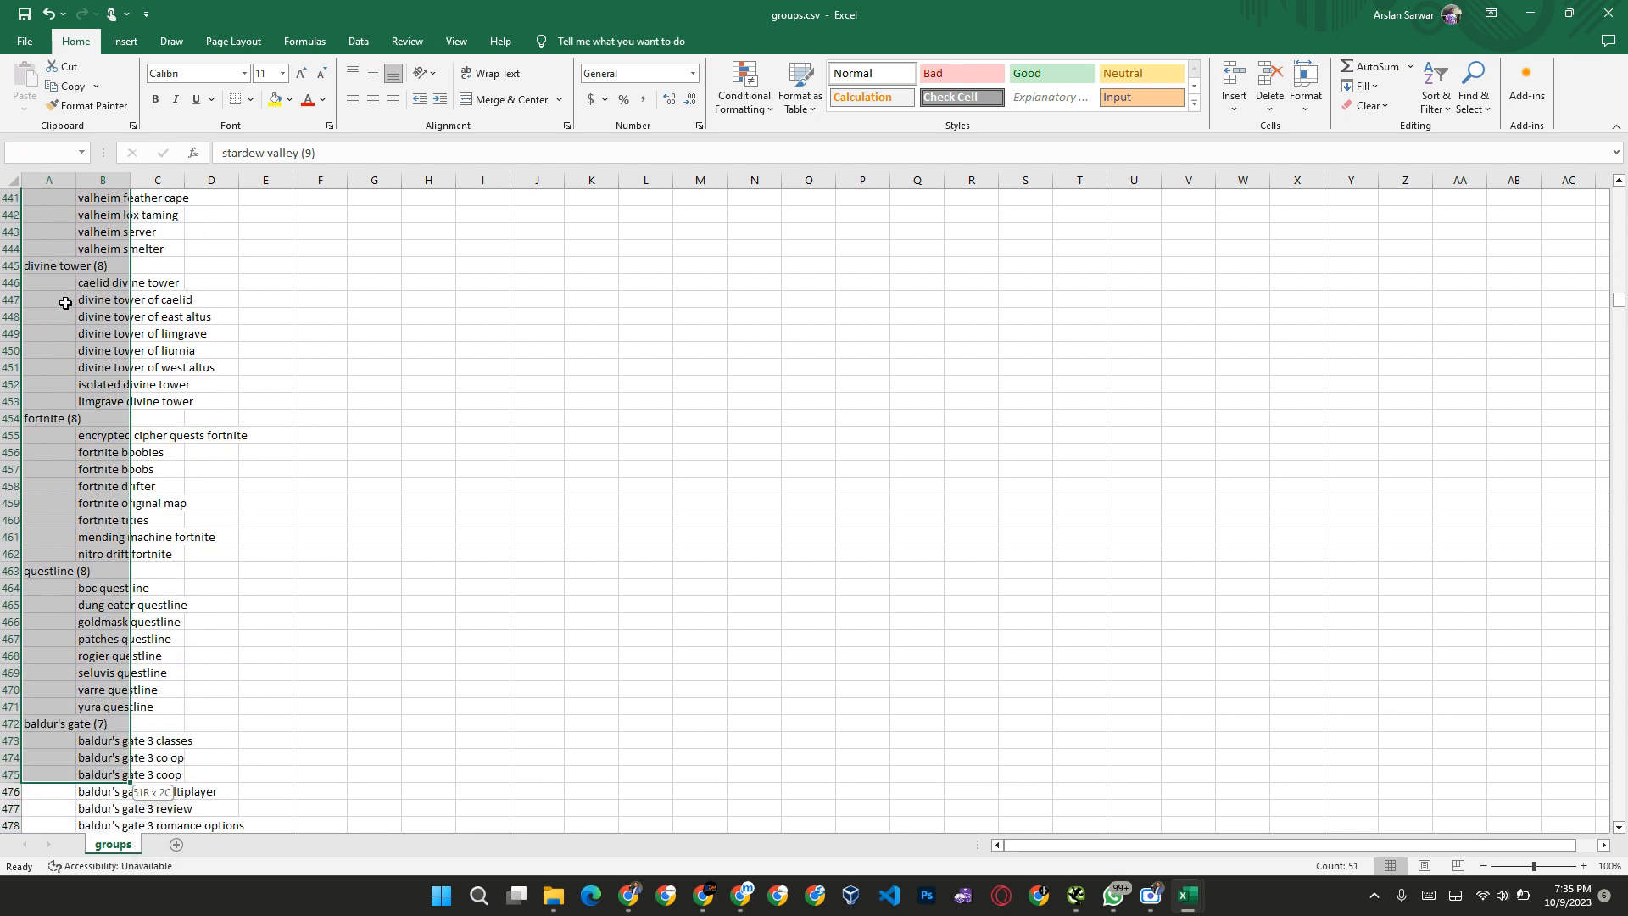
pyautogui.hotkey('shift', 'Down')
pyautogui.hotkey('shift', 'Down')
pyautogui.hotkey('shift', 'Down')
pyautogui.hotkey('shift', 'Down')
pyautogui.hotkey('shift', 'Down')
pyautogui.hotkey('shift', 'Down')
pyautogui.hotkey('shift', 'Down')
pyautogui.hotkey('shift', 'Down')
pyautogui.hotkey('shift', 'Down')
pyautogui.hotkey('shift', 'Down')
pyautogui.hotkey('shift', 'Down')
pyautogui.hotkey('shift', 'Down')
pyautogui.hotkey('shift', 'Down')
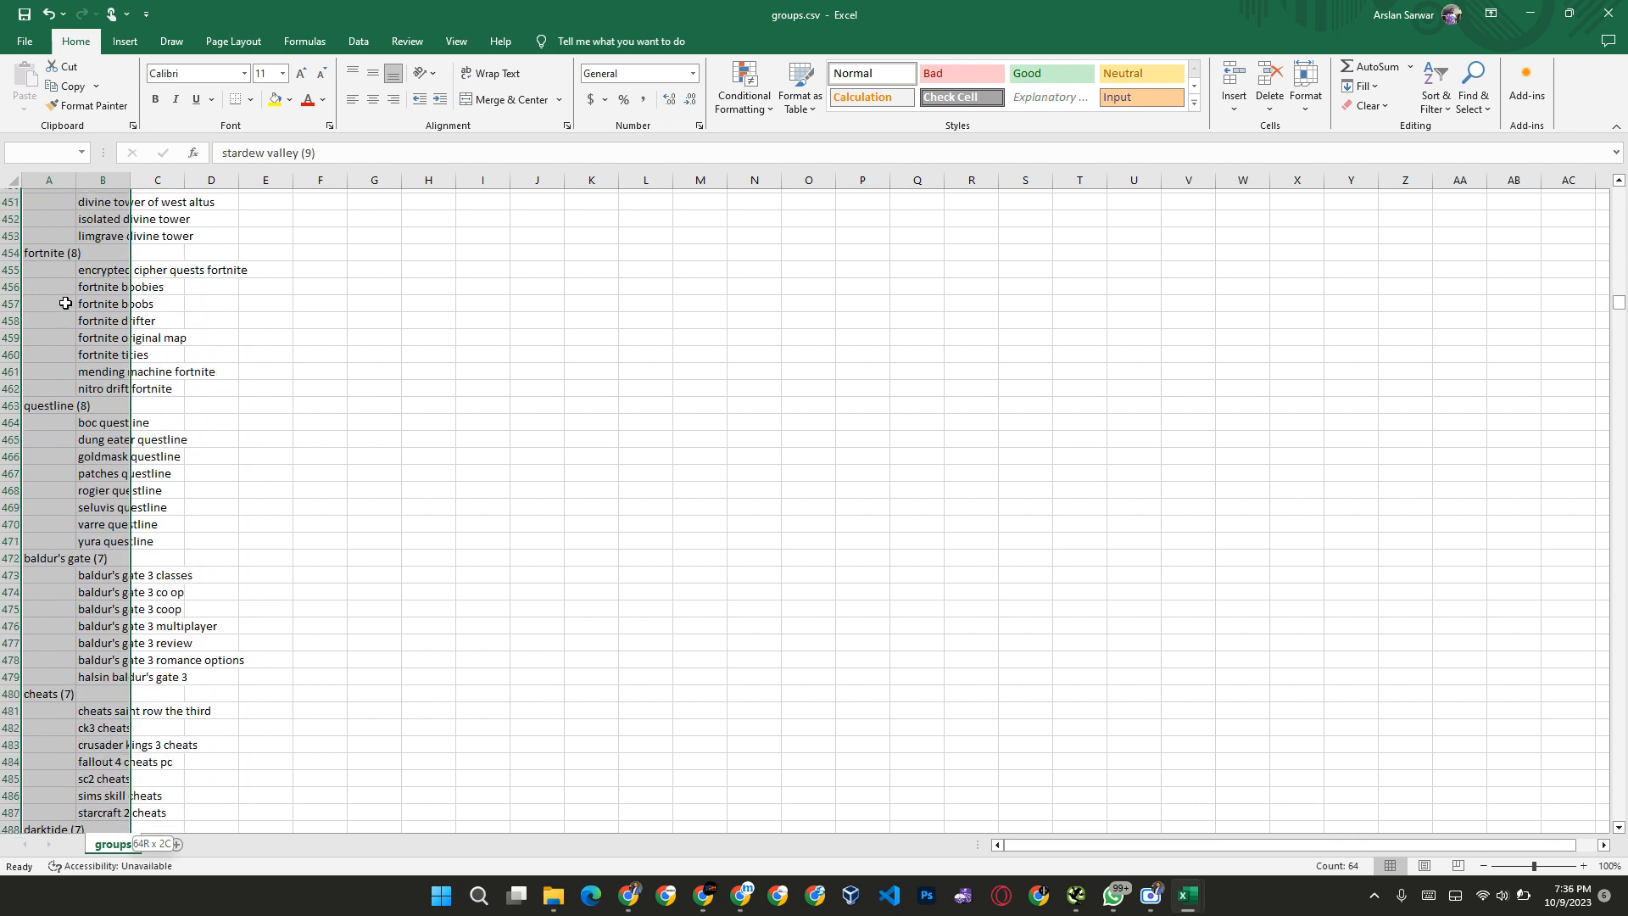
pyautogui.hotkey('shift', 'Up')
pyautogui.hotkey('shift', 'Down')
pyautogui.hotkey('shift', 'Down')
pyautogui.hotkey('shift', 'Down')
pyautogui.hotkey('shift', 'Down')
pyautogui.hotkey('shift', 'Down')
pyautogui.hotkey('shift', 'Down')
pyautogui.hotkey('shift', 'Down')
pyautogui.hotkey('shift', 'Down')
pyautogui.hotkey('shift', 'Down')
pyautogui.hotkey('shift', 'Down')
pyautogui.hotkey('shift', 'Down')
pyautogui.hotkey('shift', 'Down')
pyautogui.hotkey('shift', 'Down')
pyautogui.hotkey('shift', 'Down')
pyautogui.hotkey('shift', 'Down')
pyautogui.hotkey('shift', 'Down')
pyautogui.hotkey('shift', 'Down')
pyautogui.hotkey('shift', 'Down')
pyautogui.hotkey('shift', 'Down')
pyautogui.hotkey('shift', 'Down')
pyautogui.hotkey('shift', 'Down')
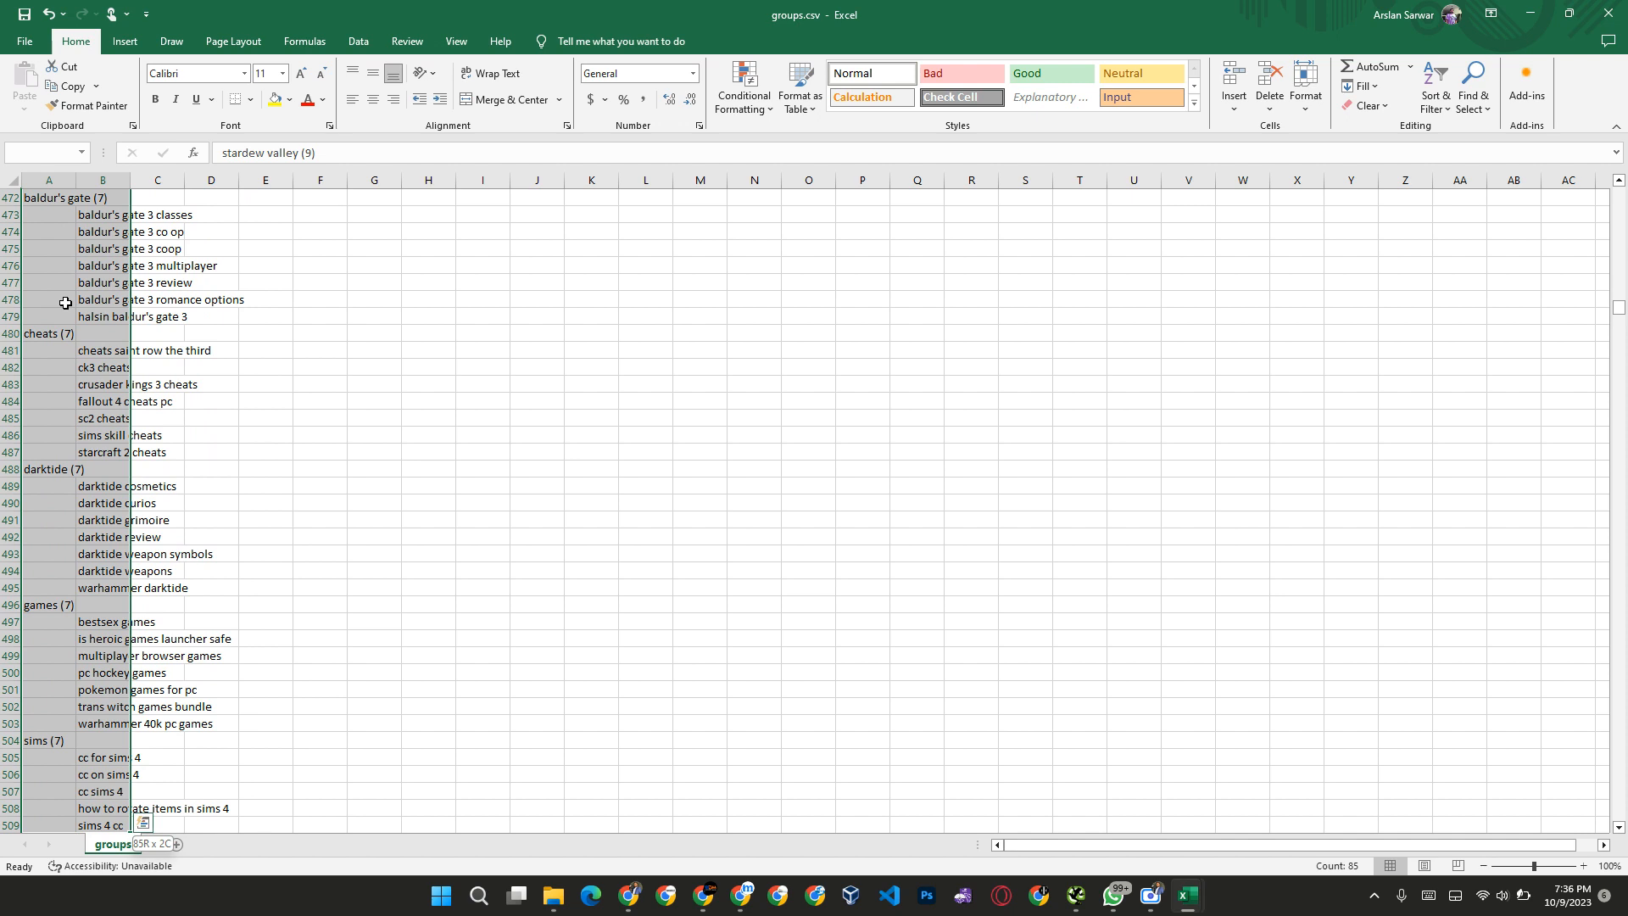
pyautogui.hotkey('shift', 'Up')
pyautogui.hotkey('shift', 'Up')
pyautogui.hotkey('shift', 'Up')
pyautogui.hotkey('shift', 'Up')
pyautogui.hotkey('shift', 'Up')
pyautogui.hotkey('shift', 'Up')
pyautogui.hotkey('shift', 'Up')
pyautogui.hotkey('shift', 'Up')
pyautogui.hotkey('shift', 'Up')
pyautogui.hotkey('shift', 'Up')
pyautogui.hotkey('shift', 'Up')
pyautogui.hotkey('shift', 'Up')
pyautogui.hotkey('shift', 'Up')
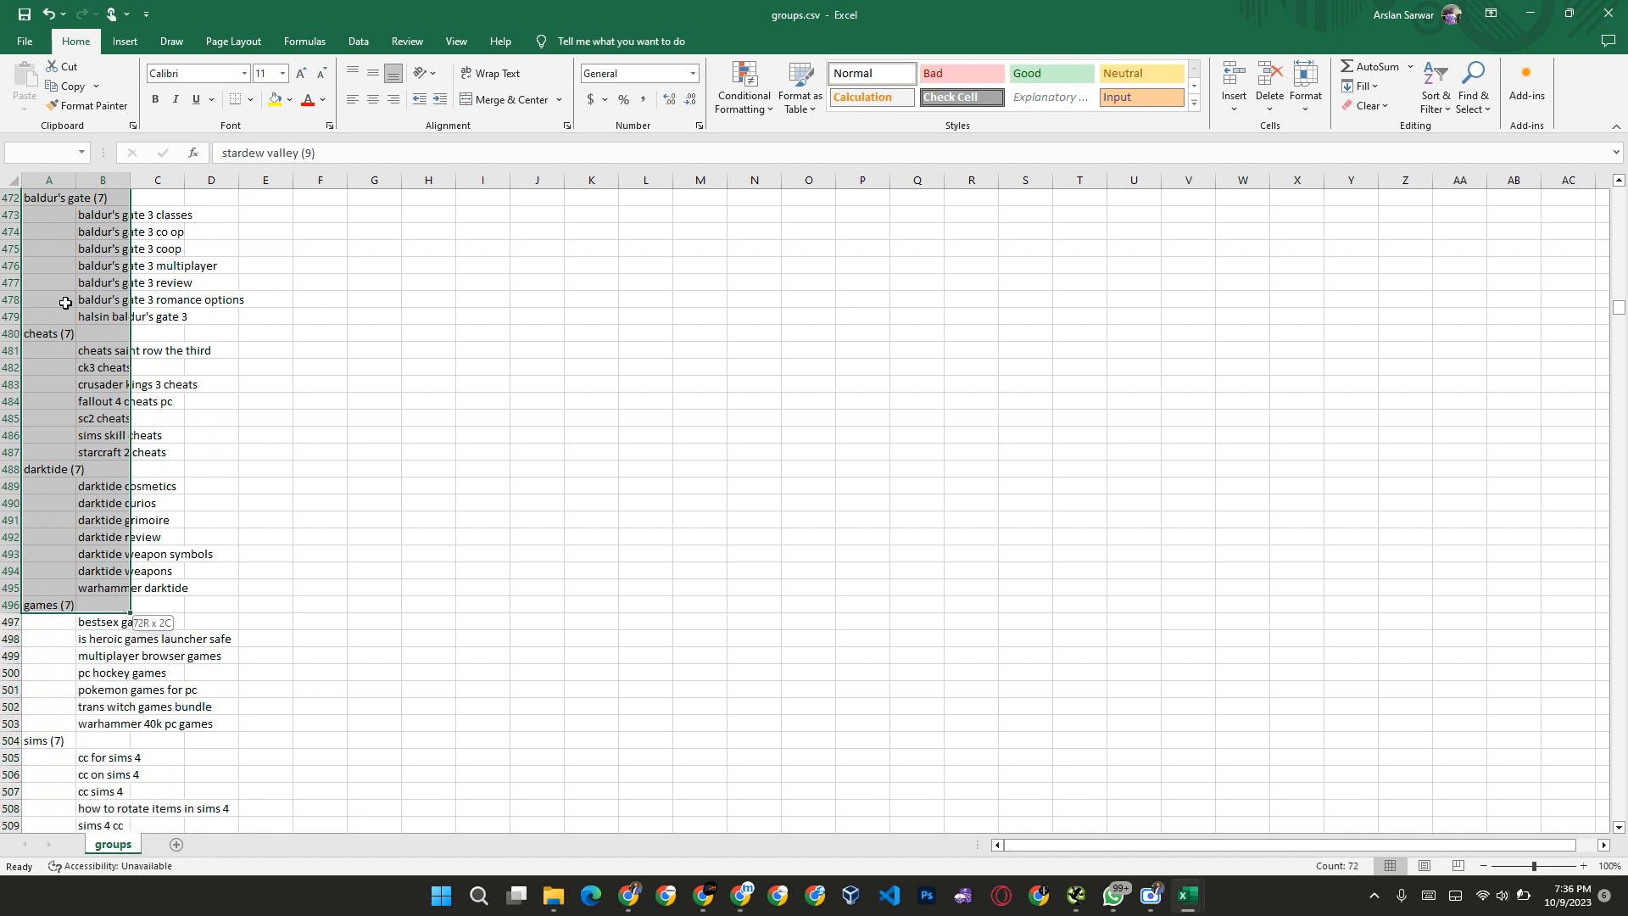
pyautogui.press('Delete')
# Step: Clear the sims group with its heading and keywords, A504 to B511, keeping the black friday gaming heading below it
pyautogui.hotkey('ctrl', 'Down')
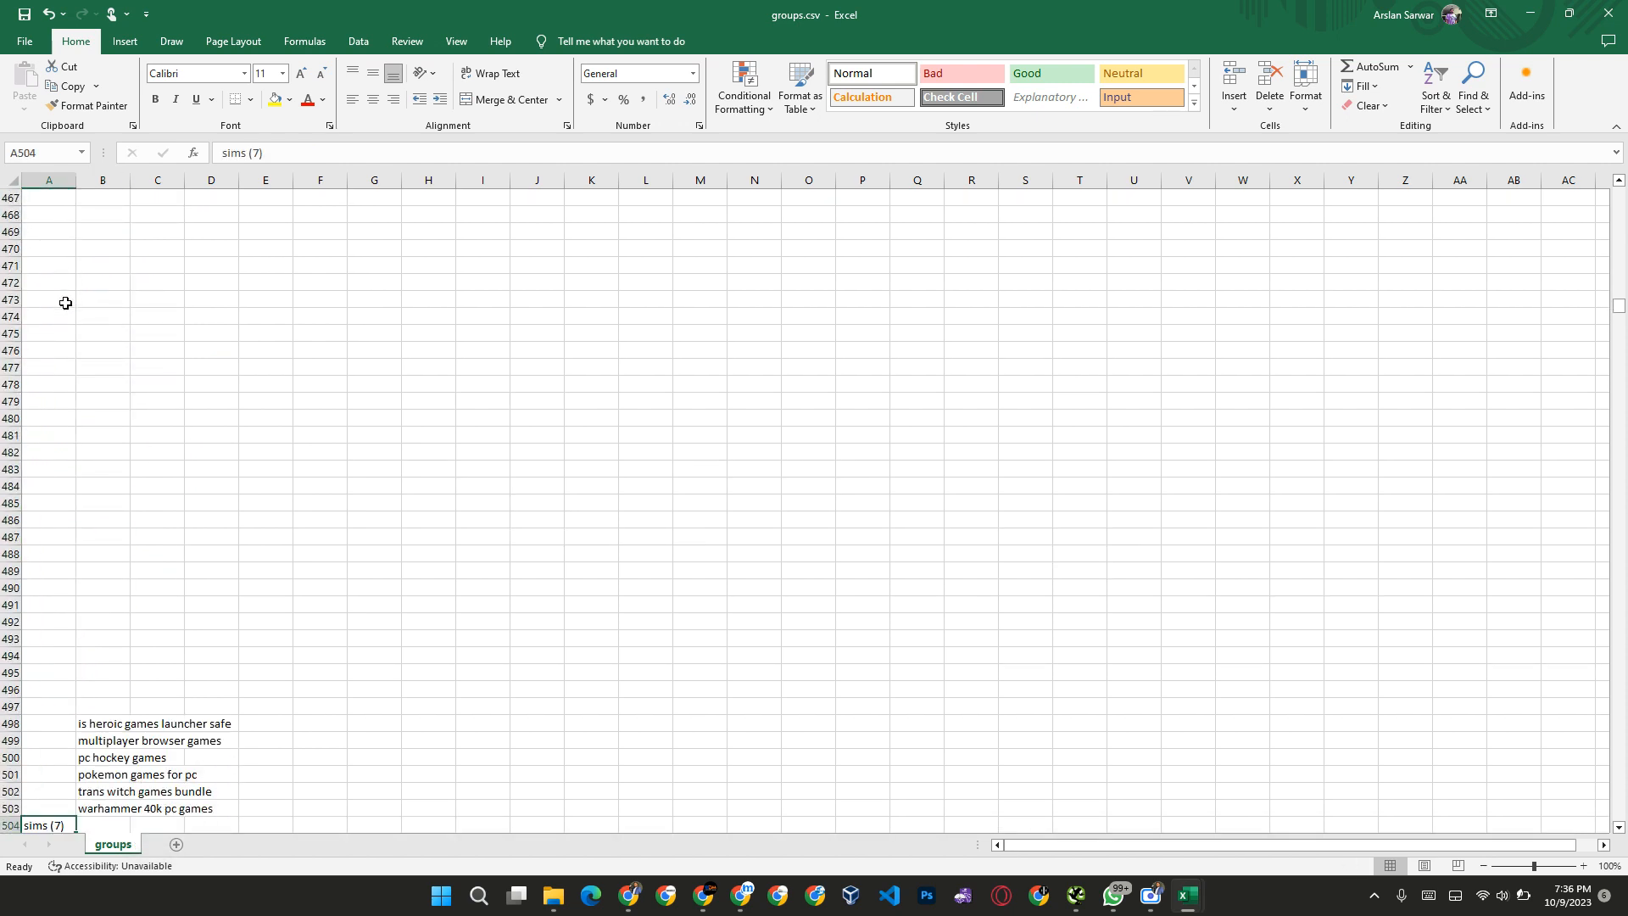
pyautogui.press('Right')
pyautogui.press('Down')
pyautogui.press('Left')
pyautogui.press('Up')
pyautogui.hotkey('shift', 'Right')
pyautogui.hotkey('shift', 'Down')
pyautogui.hotkey('shift', 'Down')
pyautogui.hotkey('shift', 'Down')
pyautogui.hotkey('shift', 'Down')
pyautogui.hotkey('shift', 'Down')
pyautogui.hotkey('shift', 'Down')
pyautogui.hotkey('shift', 'Down')
pyautogui.hotkey('shift', 'Down')
pyautogui.hotkey('shift', 'Down')
pyautogui.hotkey('shift', 'Down')
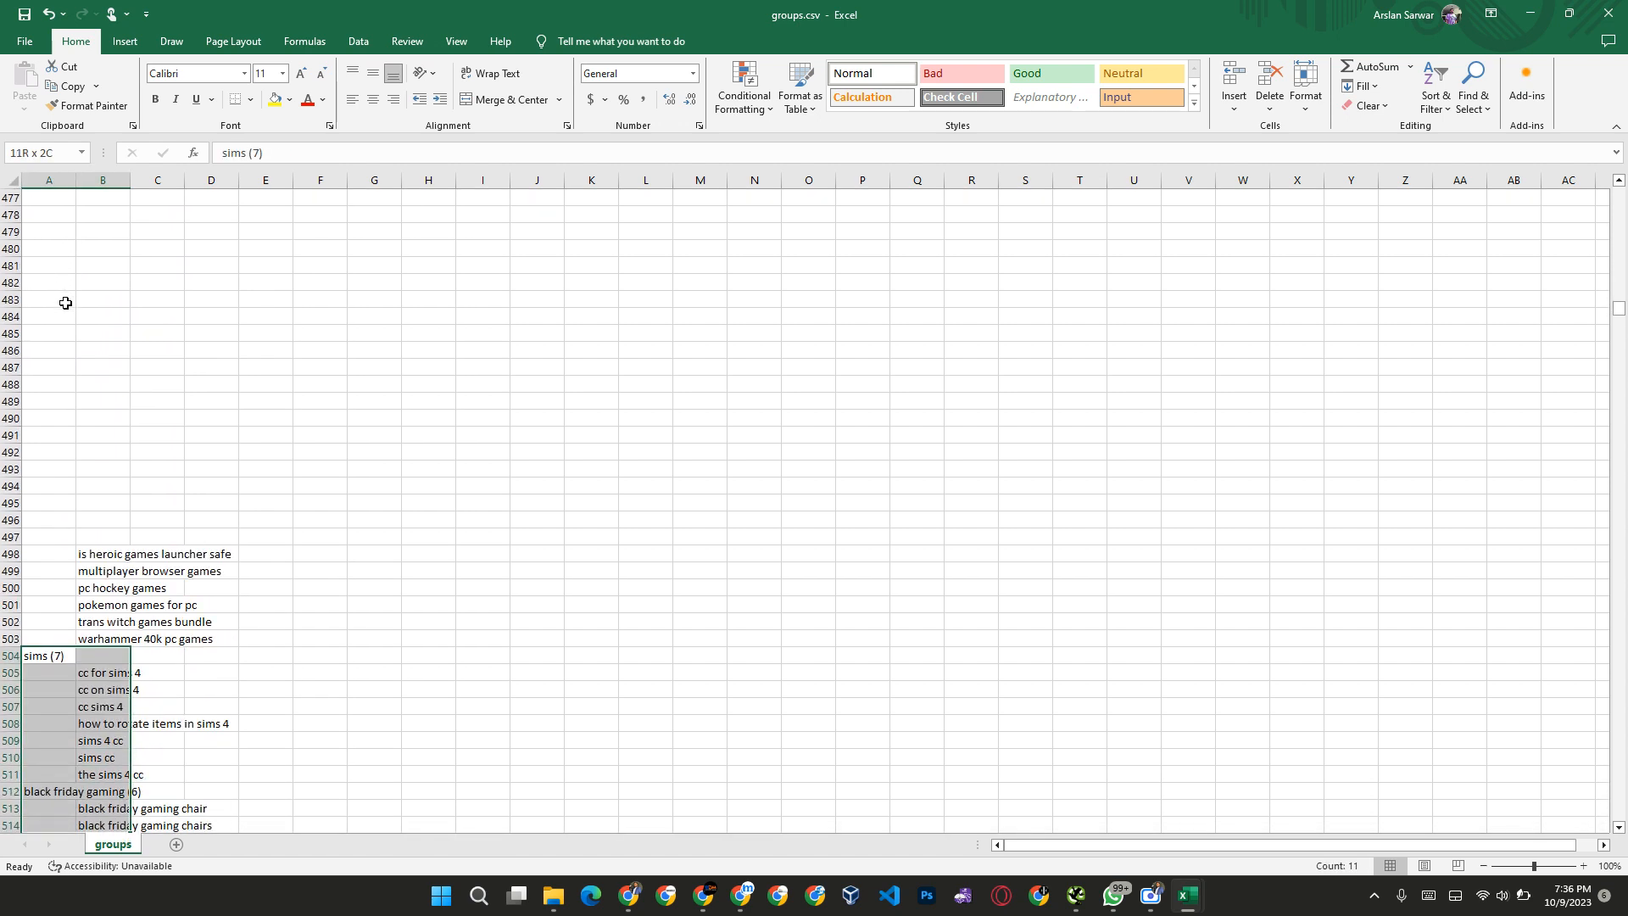
pyautogui.hotkey('shift', 'Down')
pyautogui.hotkey('shift', 'Down')
pyautogui.hotkey('shift', 'Down')
pyautogui.hotkey('shift', 'Down')
pyautogui.hotkey('shift', 'Down')
pyautogui.hotkey('shift', 'Down')
pyautogui.hotkey('shift', 'Down')
pyautogui.hotkey('shift', 'Down')
pyautogui.hotkey('shift', 'Down')
pyautogui.hotkey('shift', 'Up')
pyautogui.hotkey('shift', 'Up')
pyautogui.hotkey('shift', 'Up')
pyautogui.hotkey('shift', 'Up')
pyautogui.hotkey('shift', 'Up')
pyautogui.hotkey('shift', 'Up')
pyautogui.hotkey('shift', 'Up')
pyautogui.hotkey('shift', 'Up')
pyautogui.hotkey('shift', 'Up')
pyautogui.hotkey('shift', 'Up')
pyautogui.hotkey('shift', 'Up')
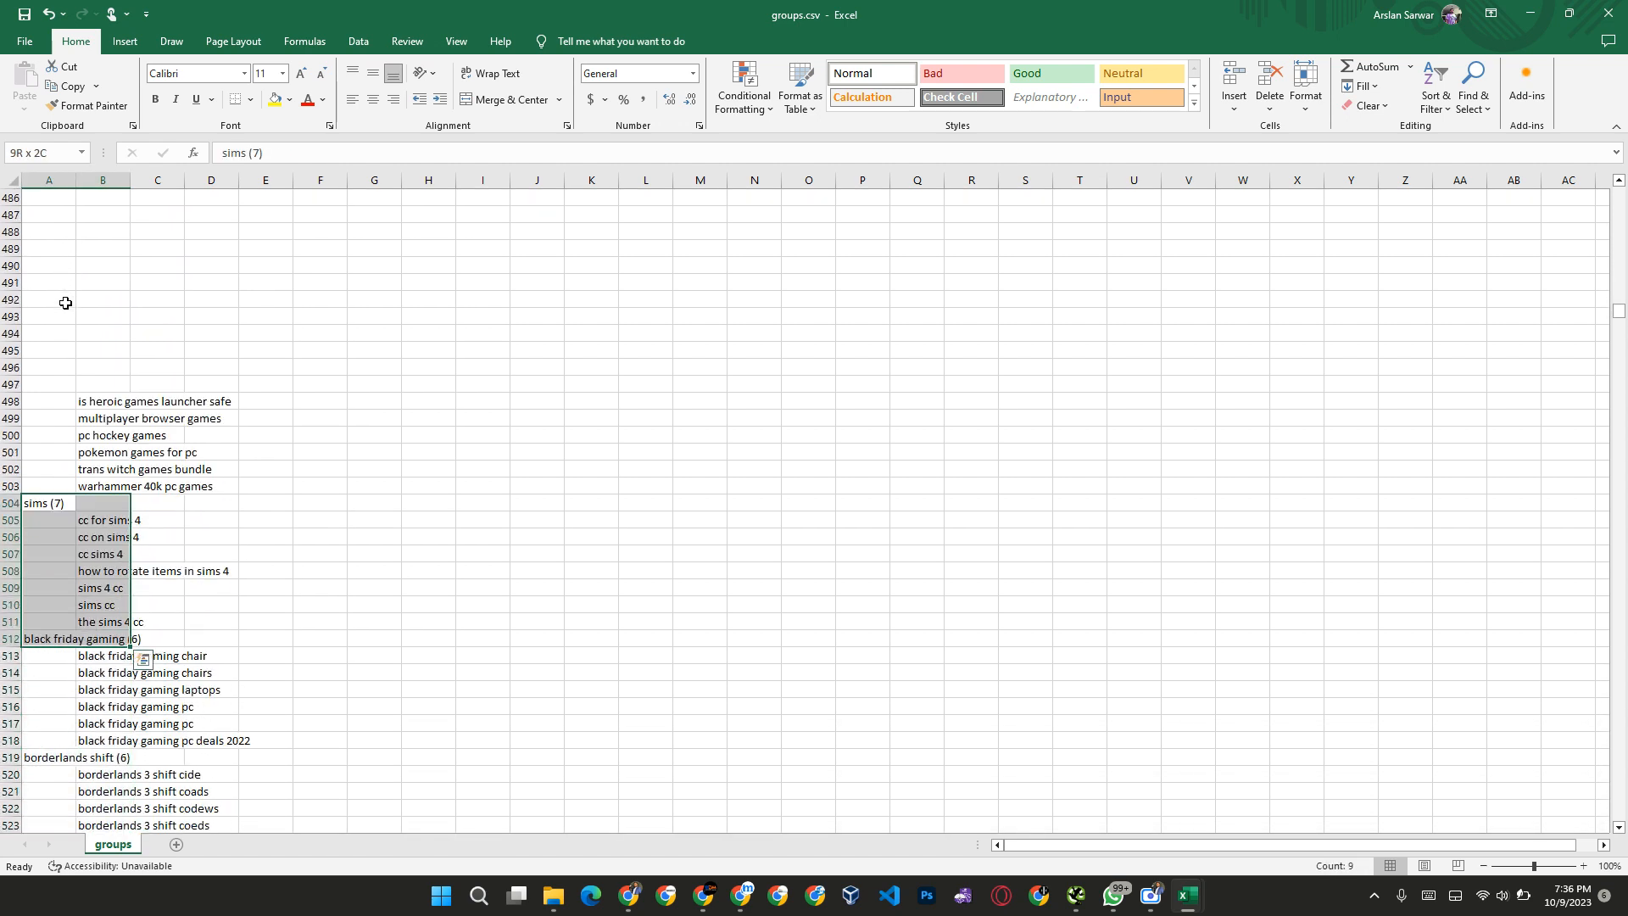
pyautogui.hotkey('shift', 'Up')
pyautogui.press('Delete')
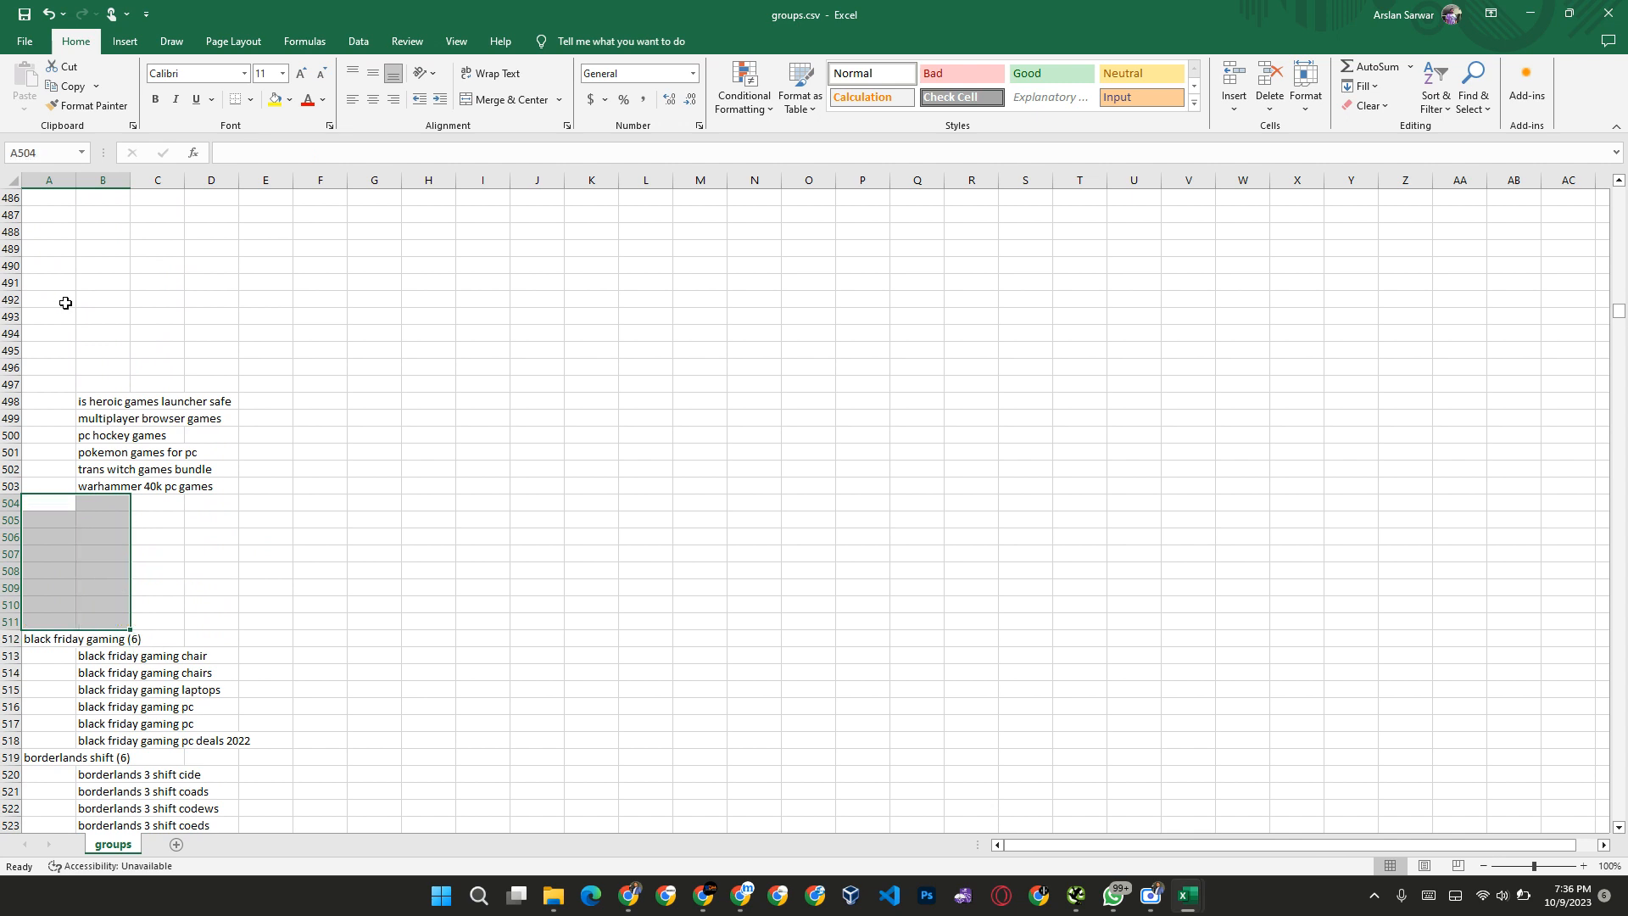
# Step: Clear the borderlands shift through overwatch groups, A519 to B560, keeping the black friday gaming and steering wheel groups
pyautogui.hotkey('ctrl', 'Down')
pyautogui.hotkey('ctrl', 'Down')
pyautogui.hotkey('shift', 'Right')
pyautogui.hotkey('shift', 'Down')
pyautogui.hotkey('shift', 'Down')
pyautogui.hotkey('shift', 'Down')
pyautogui.hotkey('shift', 'Down')
pyautogui.hotkey('shift', 'Down')
pyautogui.hotkey('shift', 'Down')
pyautogui.hotkey('shift', 'Down')
pyautogui.hotkey('ctrl', 'q')
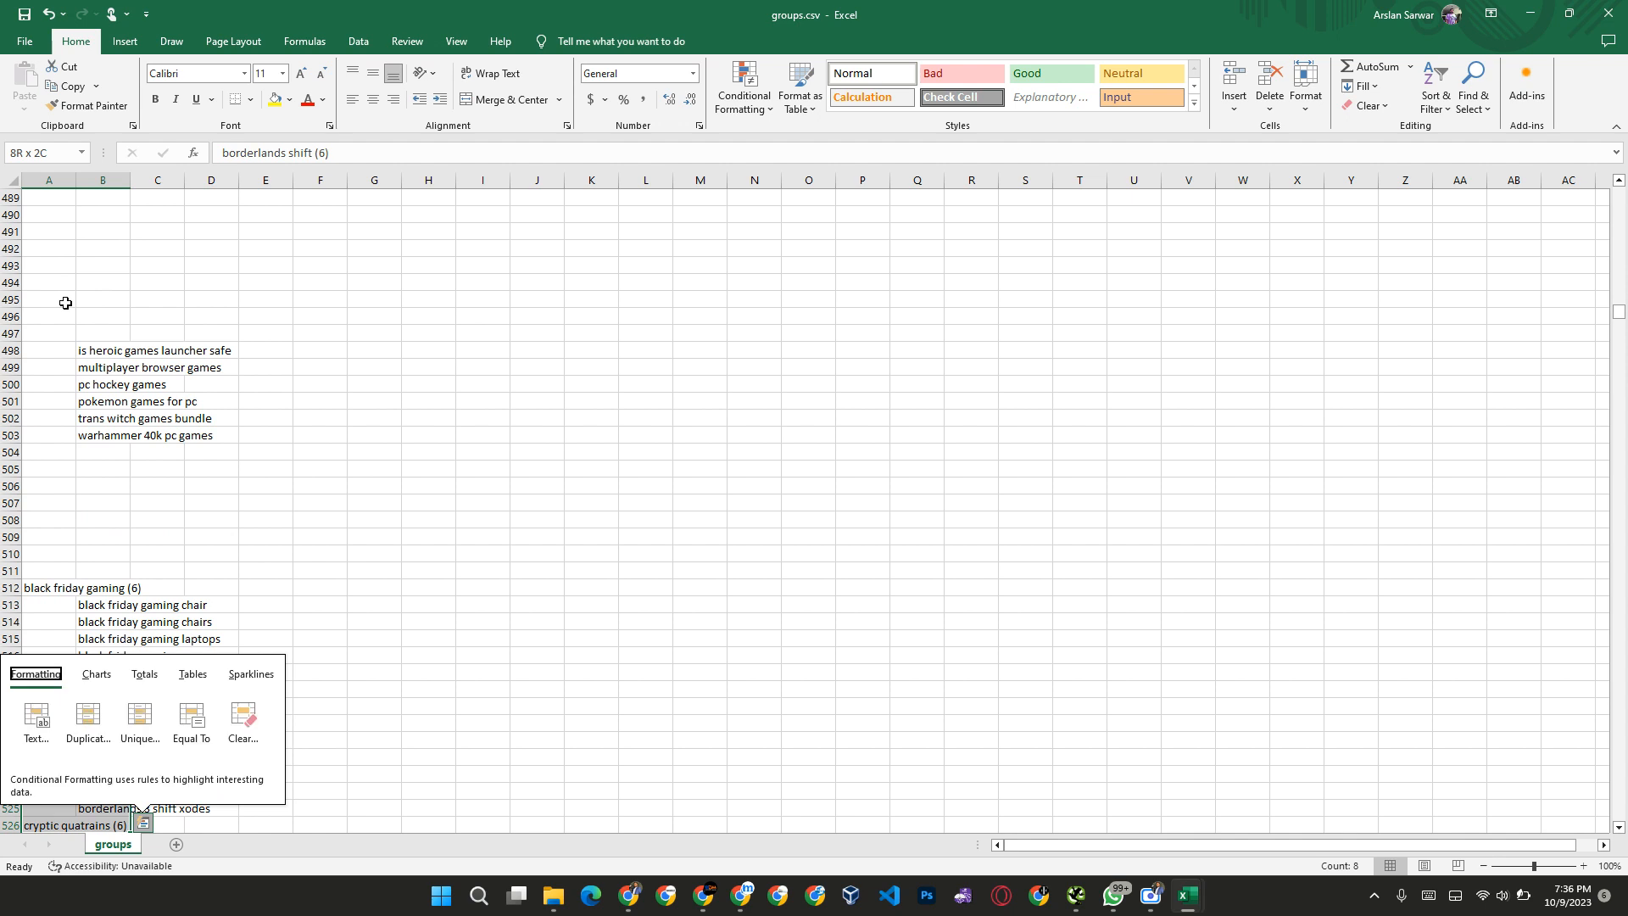
pyautogui.hotkey('shift', 'Down')
pyautogui.hotkey('shift', 'Down')
pyautogui.hotkey('shift', 'Down')
pyautogui.hotkey('shift', 'Down')
pyautogui.hotkey('shift', 'Down')
pyautogui.hotkey('shift', 'Down')
pyautogui.hotkey('shift', 'Down')
pyautogui.scroll(-1, 65, 303)
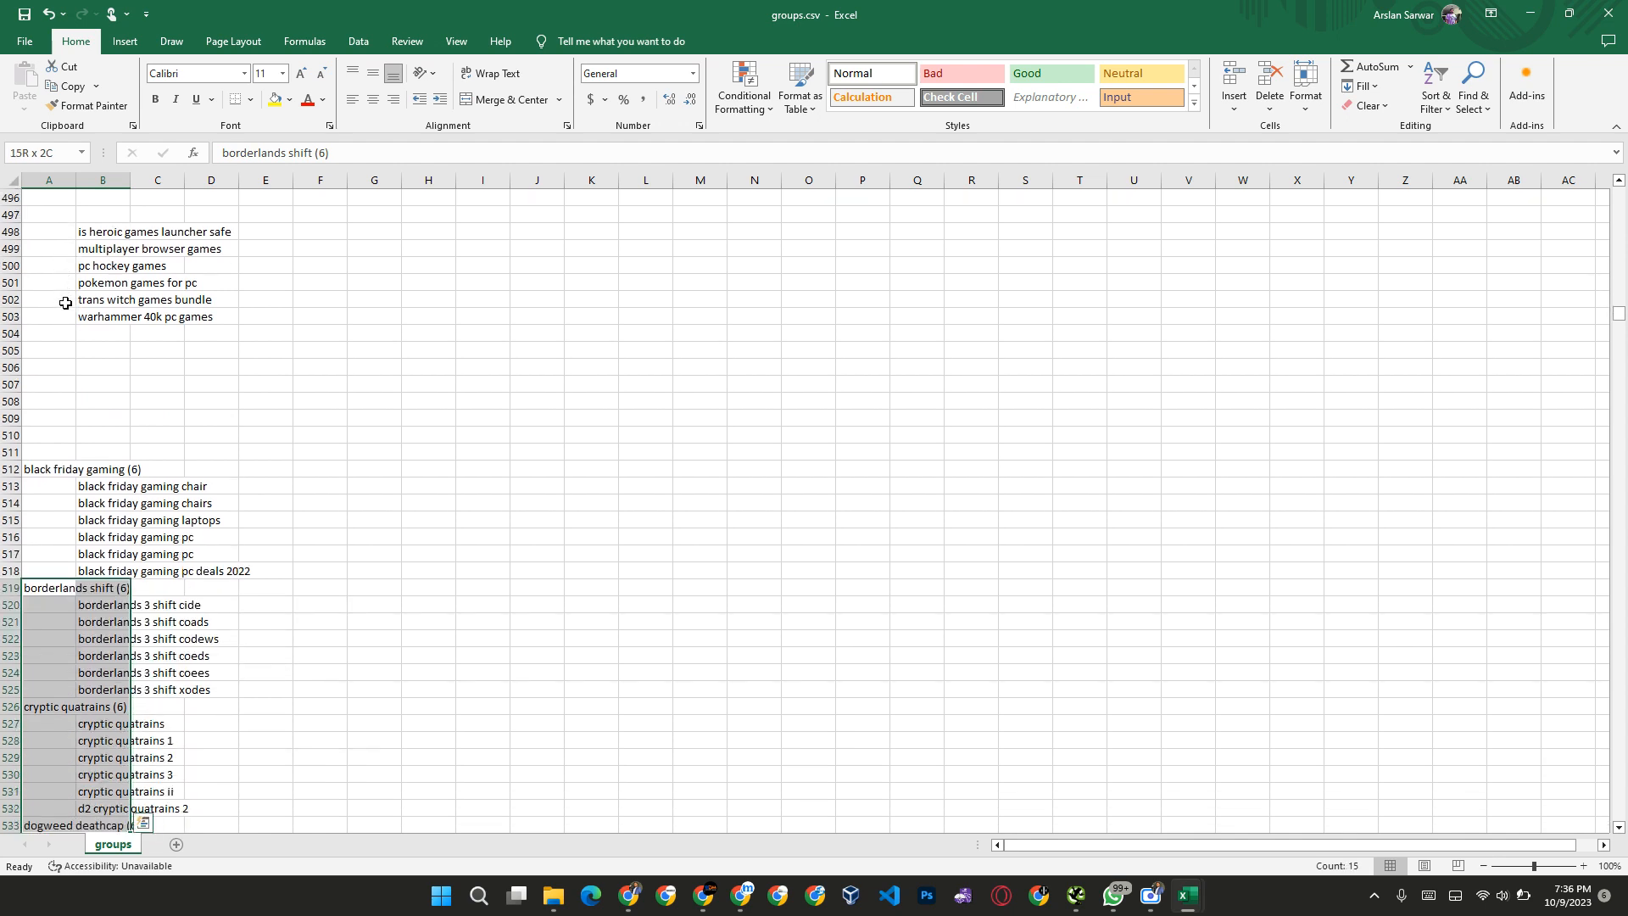
pyautogui.hotkey('shift', 'Down')
pyautogui.hotkey('shift', 'Down')
pyautogui.hotkey('shift', 'Down')
pyautogui.hotkey('shift', 'Down')
pyautogui.hotkey('shift', 'Down')
pyautogui.hotkey('shift', 'Down')
pyautogui.hotkey('shift', 'Down')
pyautogui.hotkey('shift', 'Down')
pyautogui.hotkey('shift', 'Down')
pyautogui.hotkey('shift', 'Down')
pyautogui.hotkey('shift', 'Down')
pyautogui.hotkey('shift', 'Down')
pyautogui.hotkey('shift', 'Down')
pyautogui.hotkey('shift', 'Down')
pyautogui.hotkey('shift', 'Down')
pyautogui.hotkey('shift', 'Down')
pyautogui.hotkey('shift', 'Down')
pyautogui.hotkey('shift', 'Down')
pyautogui.hotkey('shift', 'Down')
pyautogui.hotkey('shift', 'Down')
pyautogui.hotkey('shift', 'Down')
pyautogui.hotkey('shift', 'Down')
pyautogui.hotkey('shift', 'Down')
pyautogui.hotkey('shift', 'Down')
pyautogui.hotkey('shift', 'Down')
pyautogui.hotkey('shift', 'Down')
pyautogui.hotkey('shift', 'Down')
pyautogui.hotkey('shift', 'Down')
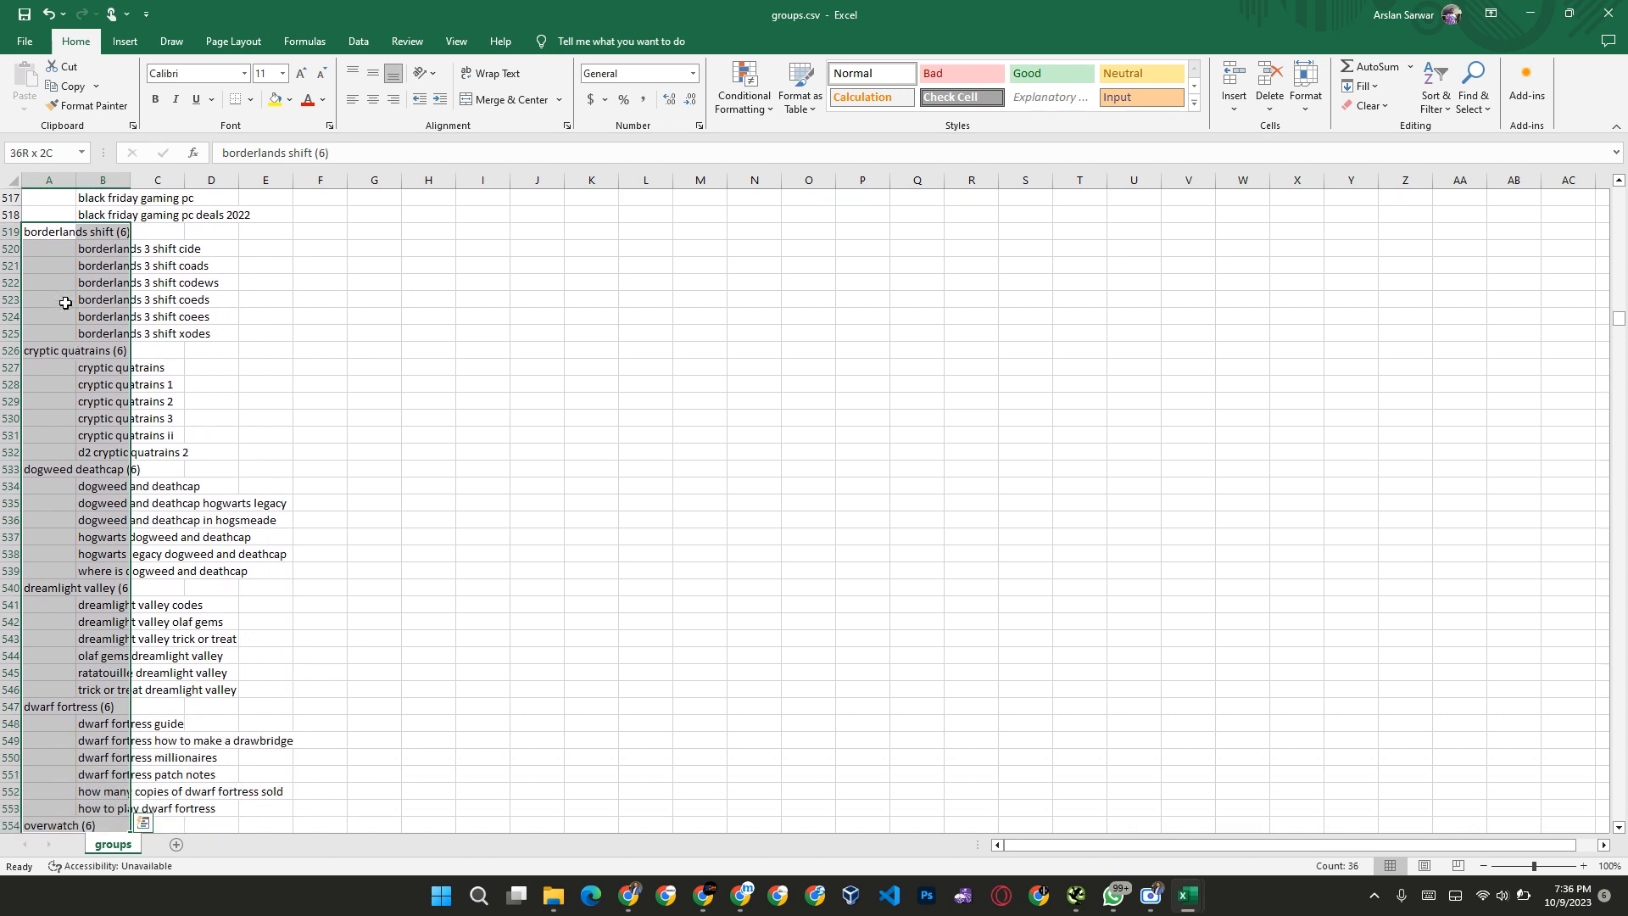
pyautogui.hotkey('shift', 'Down')
pyautogui.hotkey('shift', 'Down')
pyautogui.hotkey('shift', 'Down')
pyautogui.hotkey('shift', 'Down')
pyautogui.hotkey('shift', 'Down')
pyautogui.hotkey('shift', 'Down')
pyautogui.hotkey('shift', 'Down')
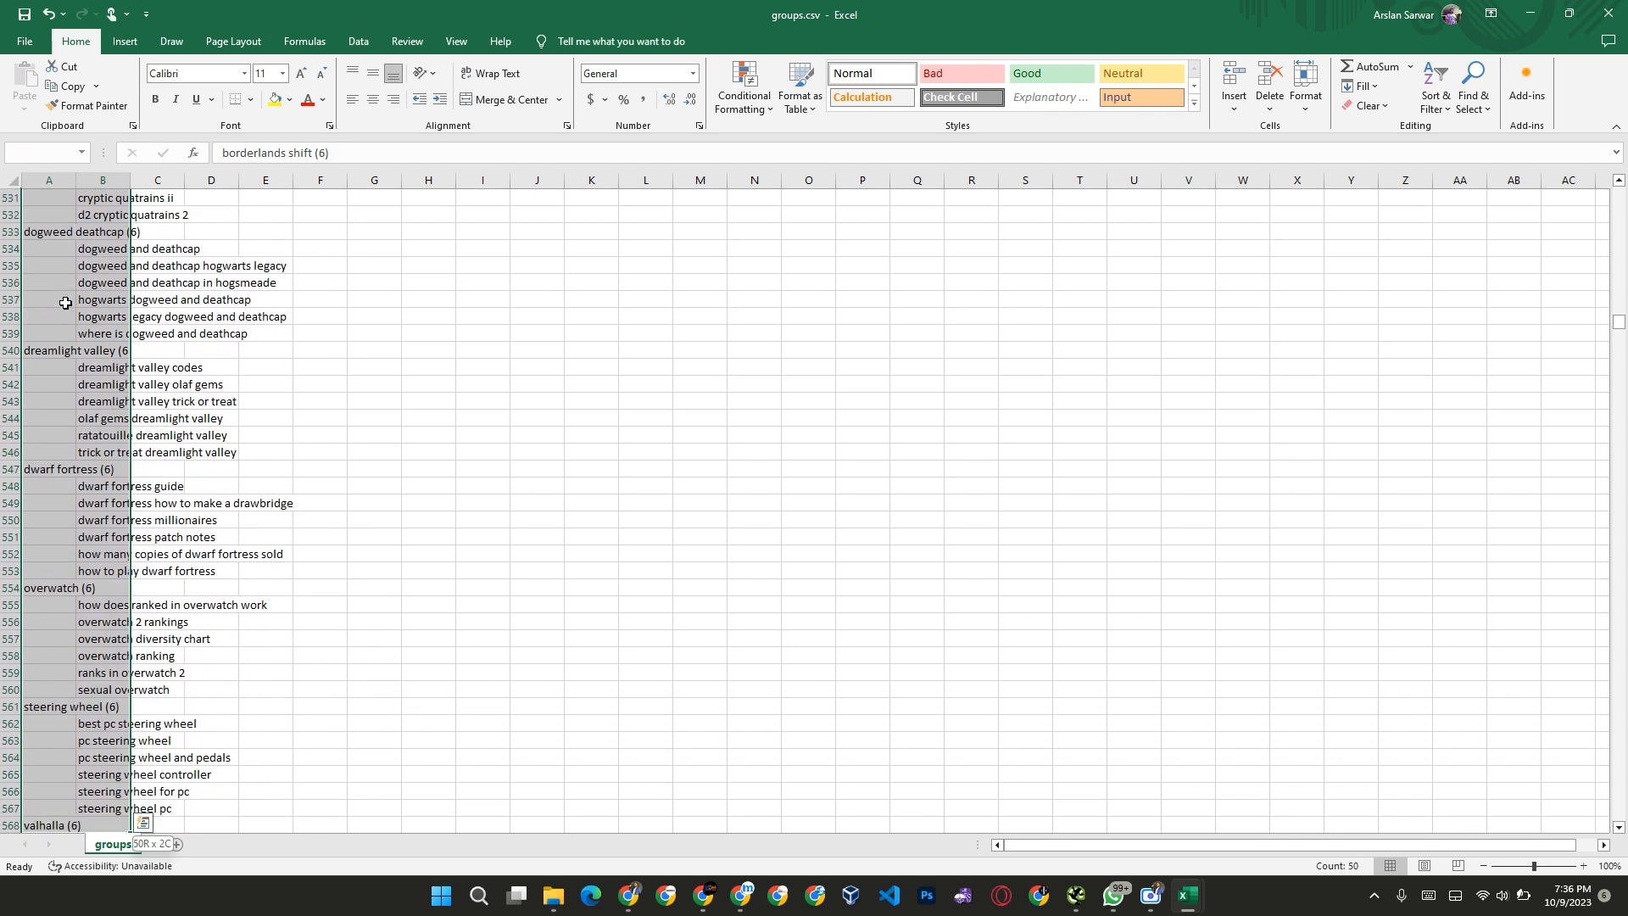
pyautogui.hotkey('shift', 'Up')
pyautogui.hotkey('shift', 'Up')
pyautogui.hotkey('shift', 'Up')
pyautogui.hotkey('shift', 'Up')
pyautogui.hotkey('shift', 'Up')
pyautogui.hotkey('shift', 'Up')
pyautogui.hotkey('shift', 'Up')
pyautogui.hotkey('shift', 'Up')
pyautogui.press('Delete')
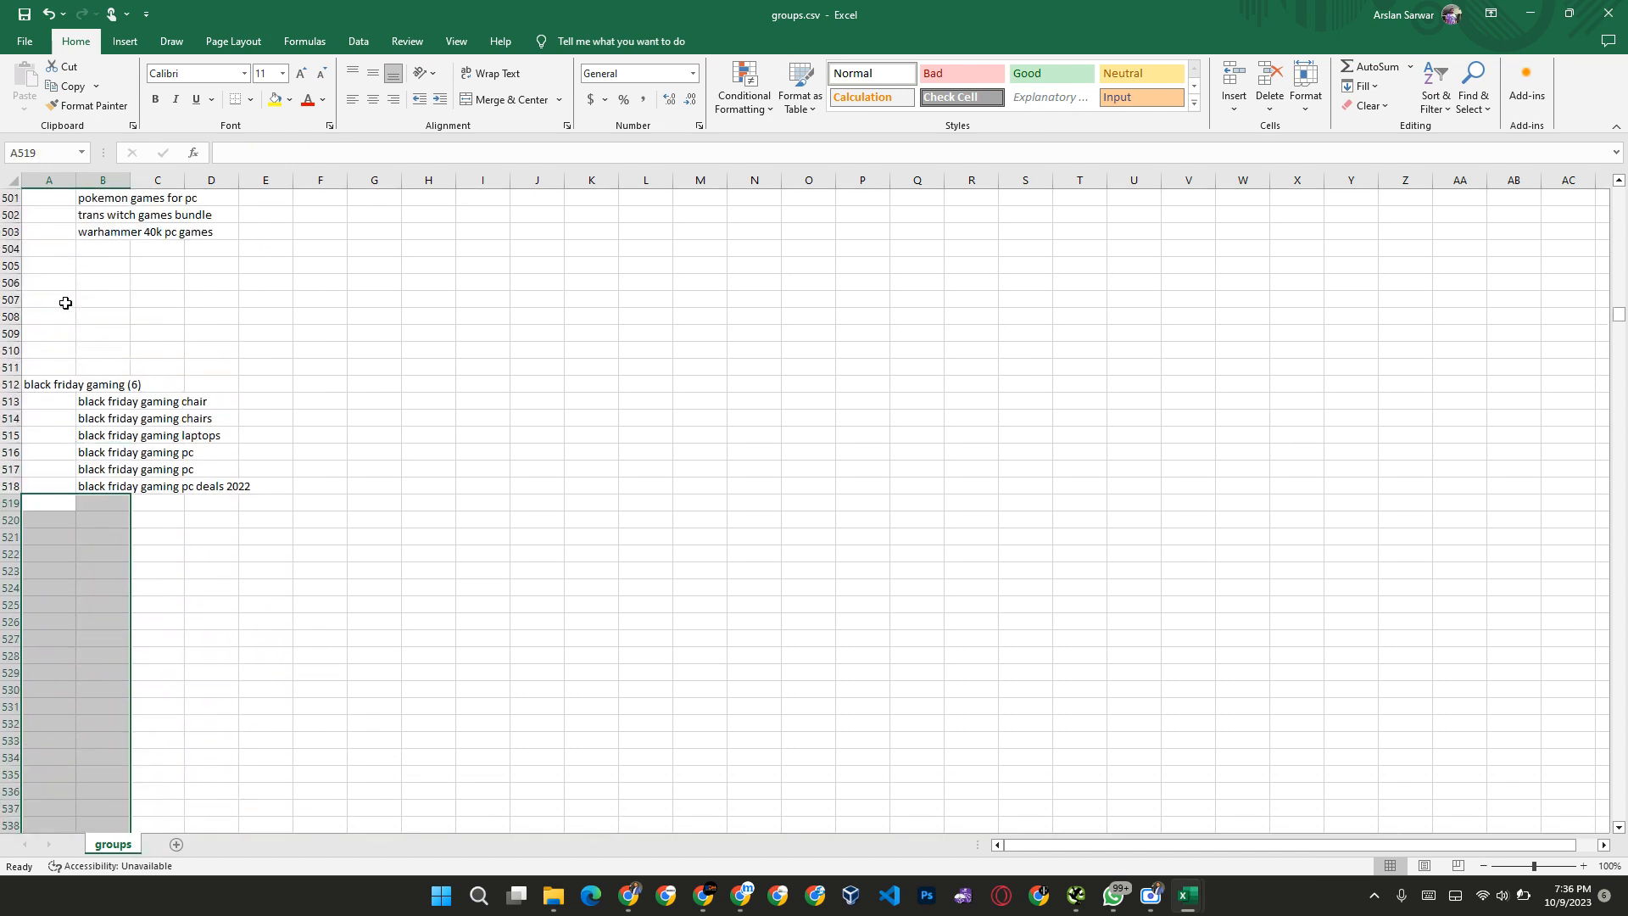
# Step: Clear the valhalla and altar groups together, A568 to B580, keeping the steering wheel and best gaming groups
pyautogui.hotkey('ctrl', 'Down')
pyautogui.press('Down')
pyautogui.press('Right')
pyautogui.press('Down')
pyautogui.press('Down')
pyautogui.press('Down')
pyautogui.press('Down')
pyautogui.press('Down')
pyautogui.press('Down')
pyautogui.press('Down')
pyautogui.press('Down')
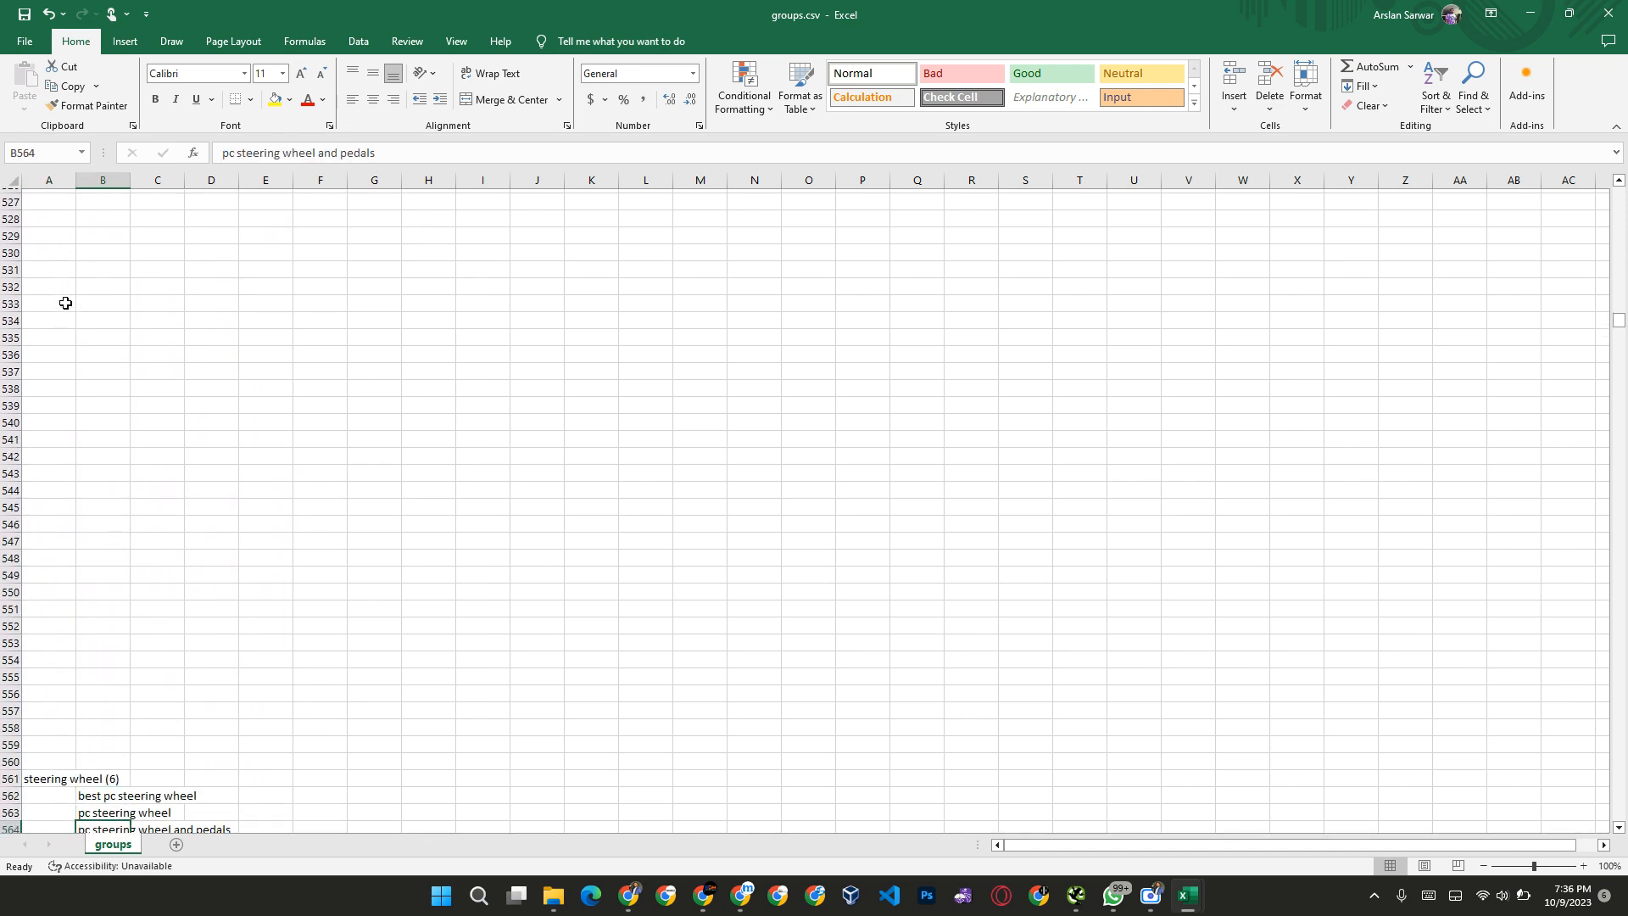
pyautogui.press('Up')
pyautogui.press('Up')
pyautogui.press('Left')
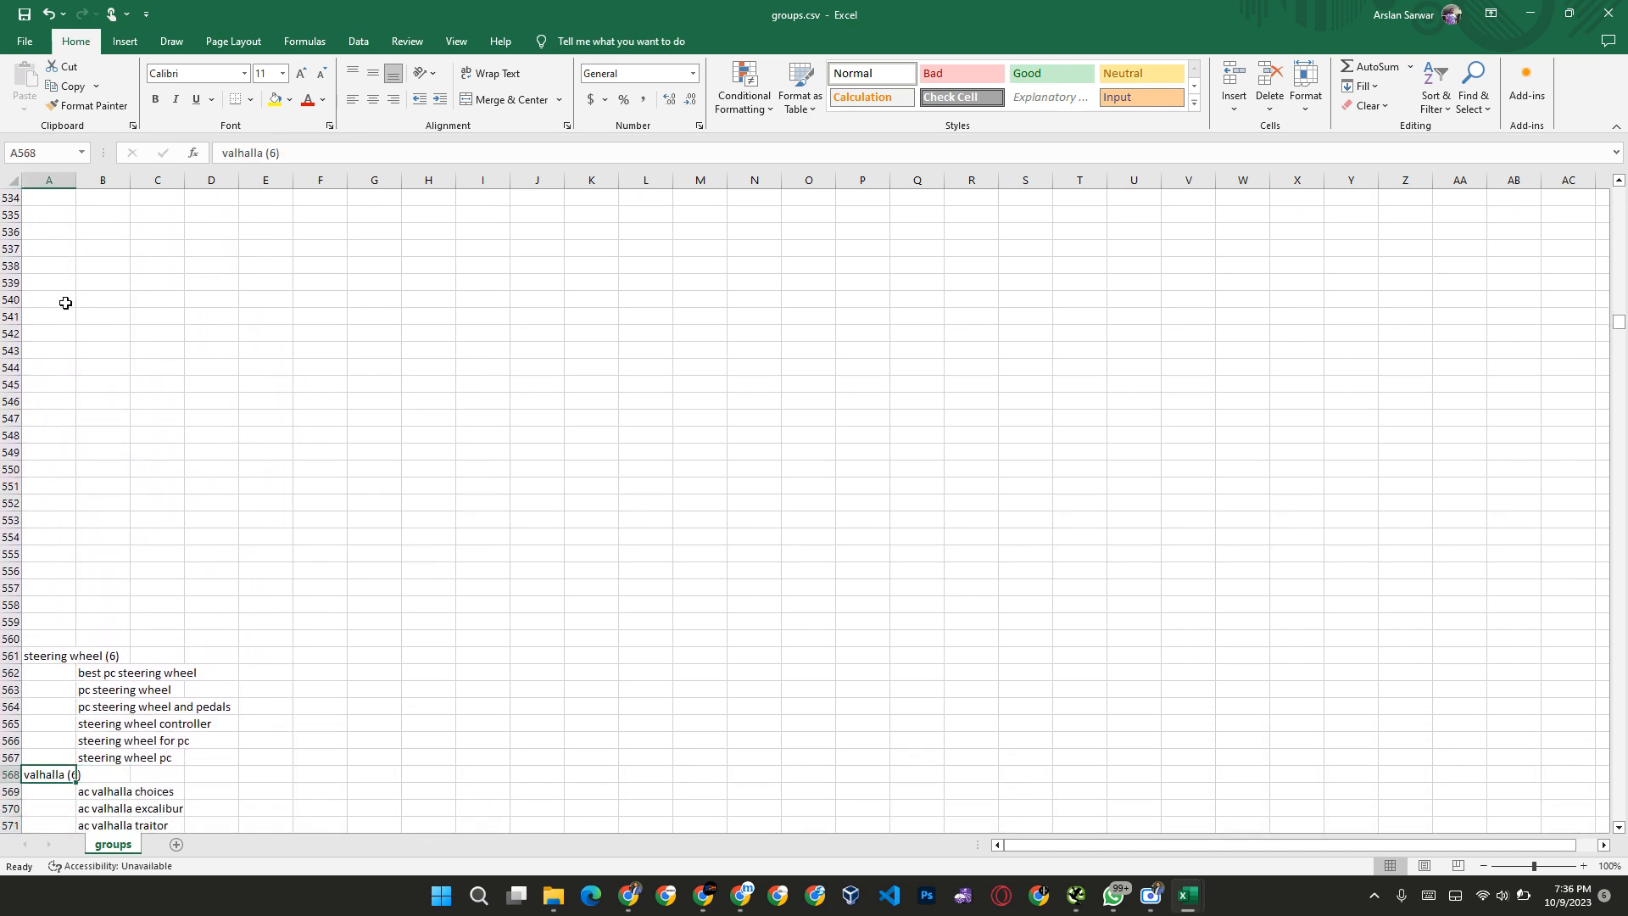
pyautogui.hotkey('shift', 'Right')
pyautogui.hotkey('shift', 'Down')
pyautogui.hotkey('shift', 'Down')
pyautogui.hotkey('shift', 'Down')
pyautogui.hotkey('shift', 'Down')
pyautogui.hotkey('shift', 'Down')
pyautogui.hotkey('shift', 'Down')
pyautogui.hotkey('shift', 'Down')
pyautogui.hotkey('shift', 'Down')
pyautogui.hotkey('shift', 'Down')
pyautogui.hotkey('shift', 'Down')
pyautogui.hotkey('shift', 'Down')
pyautogui.hotkey('shift', 'Down')
pyautogui.hotkey('shift', 'Down')
pyautogui.hotkey('shift', 'Down')
pyautogui.hotkey('shift', 'Down')
pyautogui.hotkey('shift', 'Down')
pyautogui.hotkey('shift', 'Down')
pyautogui.hotkey('shift', 'Down')
pyautogui.hotkey('shift', 'Down')
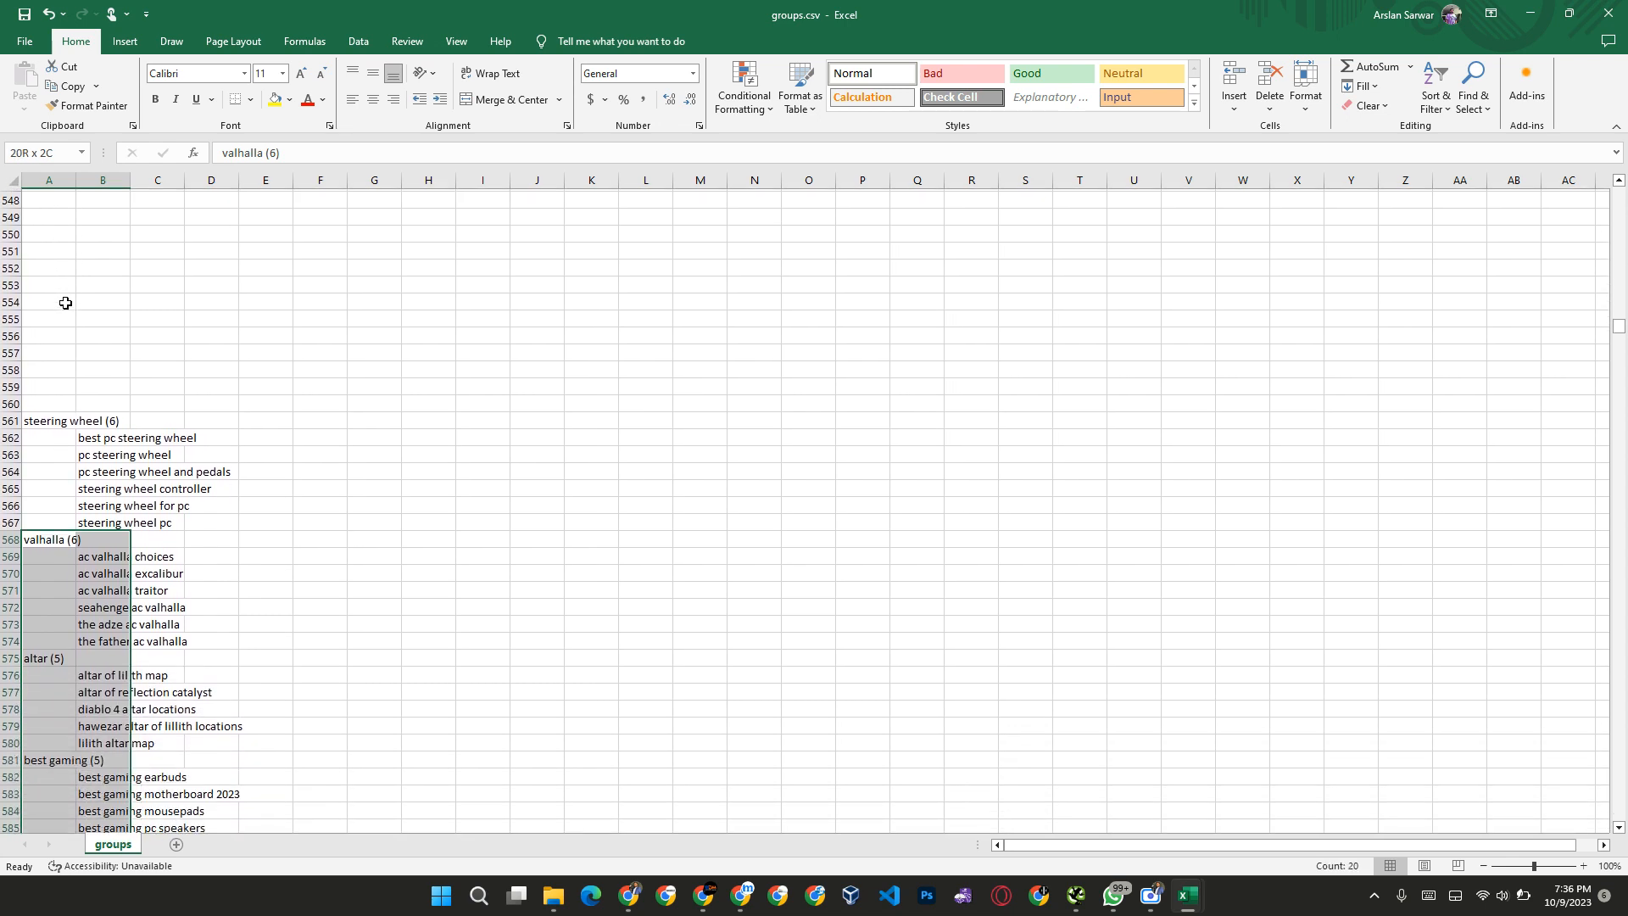
pyautogui.hotkey('shift', 'Up')
pyautogui.hotkey('shift', 'Up')
pyautogui.hotkey('shift', 'Up')
pyautogui.hotkey('shift', 'Up')
pyautogui.hotkey('shift', 'Up')
pyautogui.hotkey('shift', 'Up')
pyautogui.hotkey('shift', 'Up')
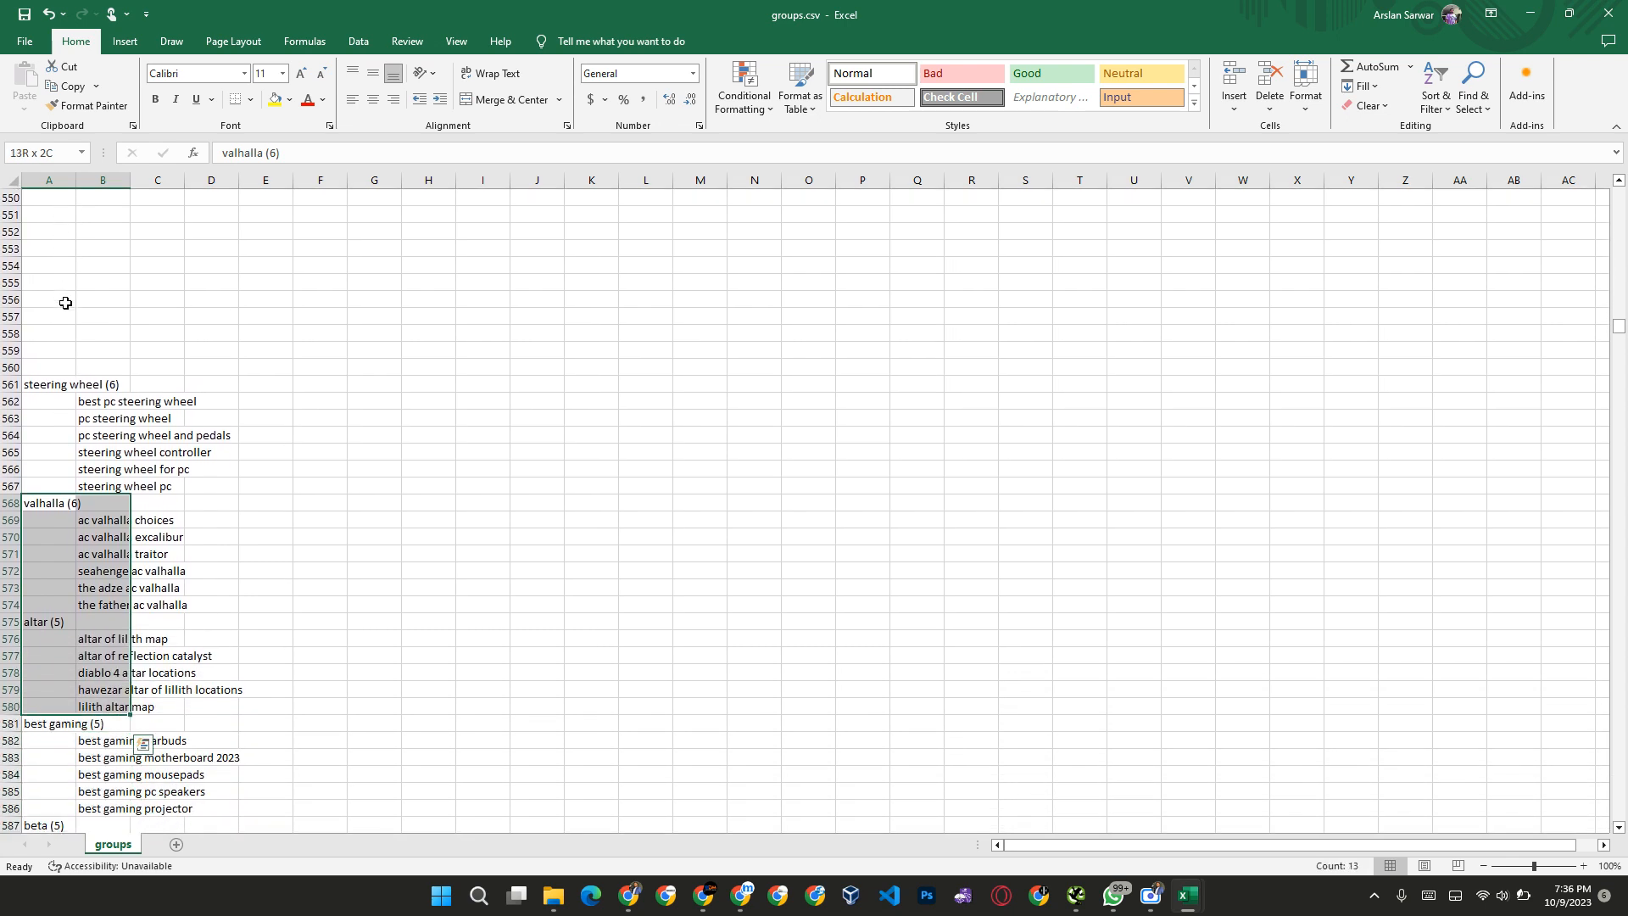
pyautogui.press('Delete')
# Step: Clear the beta group with its heading and keywords, A587 to B592, keeping the best gaming and black friday deals groups
pyautogui.hotkey('ctrl', 'Down')
pyautogui.press('Down')
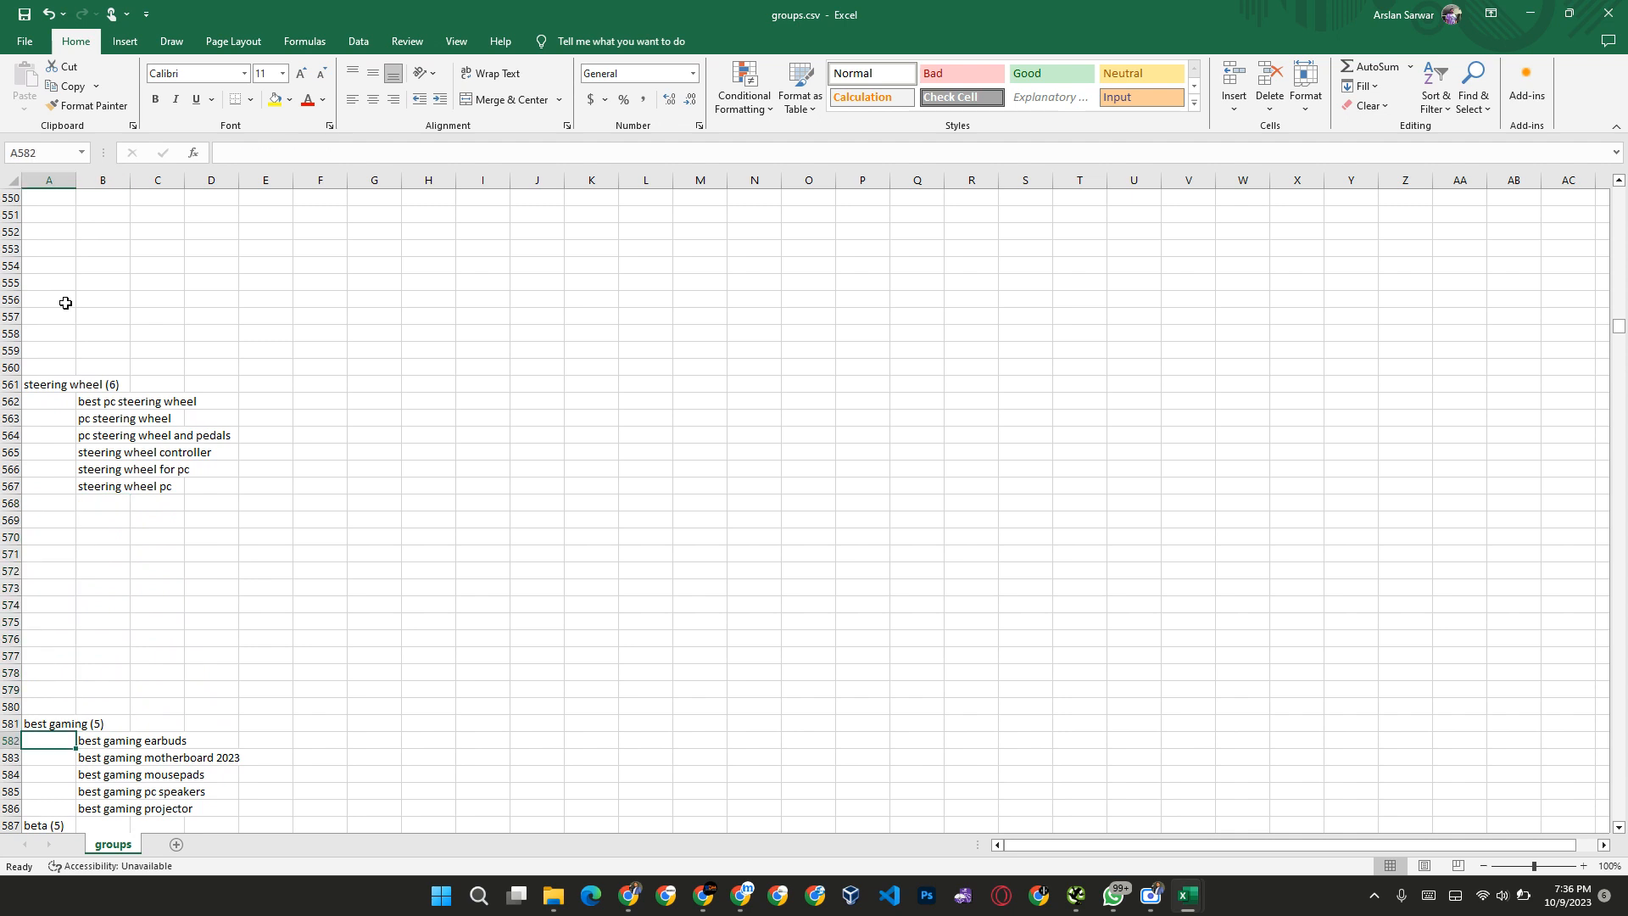
pyautogui.press('Up')
pyautogui.hotkey('ctrl', 'Down')
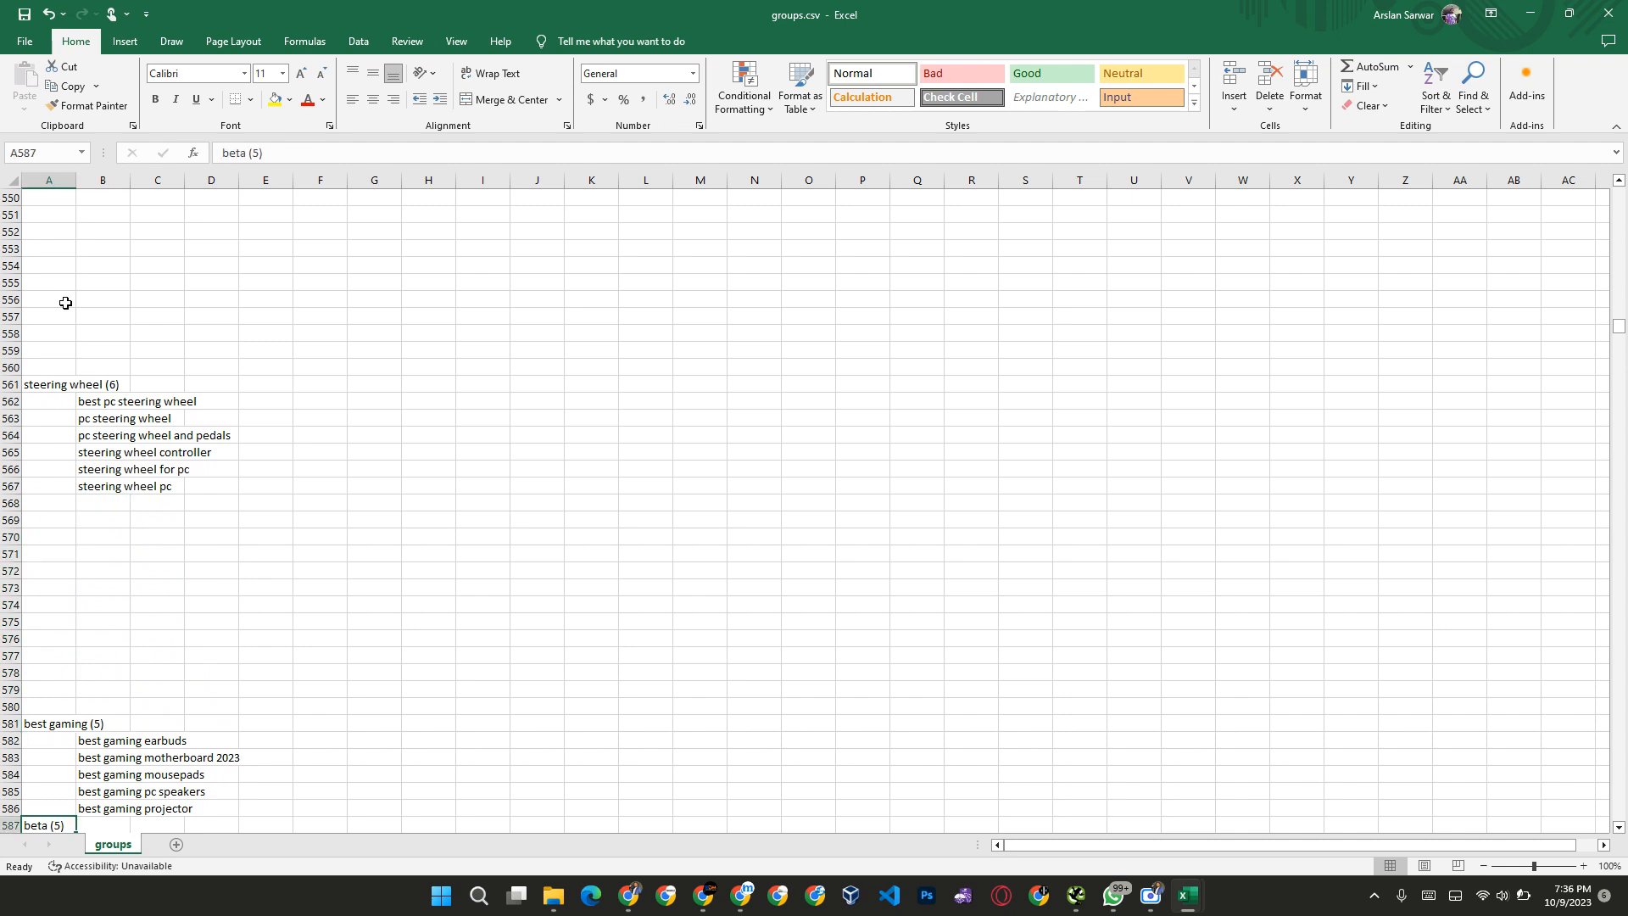
pyautogui.hotkey('shift', 'Right')
pyautogui.hotkey('shift', 'Down')
pyautogui.hotkey('shift', 'Down')
pyautogui.hotkey('shift', 'Down')
pyautogui.hotkey('shift', 'Down')
pyautogui.hotkey('shift', 'Down')
pyautogui.hotkey('shift', 'Down')
pyautogui.scroll(-1, 66, 303)
pyautogui.hotkey('shift', 'Up')
pyautogui.press('Delete')
# Step: Look through the remaining keyword groups below black friday deals to judge how much of the list is left to clean
pyautogui.hotkey('ctrl', 'Down')
pyautogui.press('Right')
pyautogui.press('Down')
pyautogui.hotkey('ctrl', 'Down')
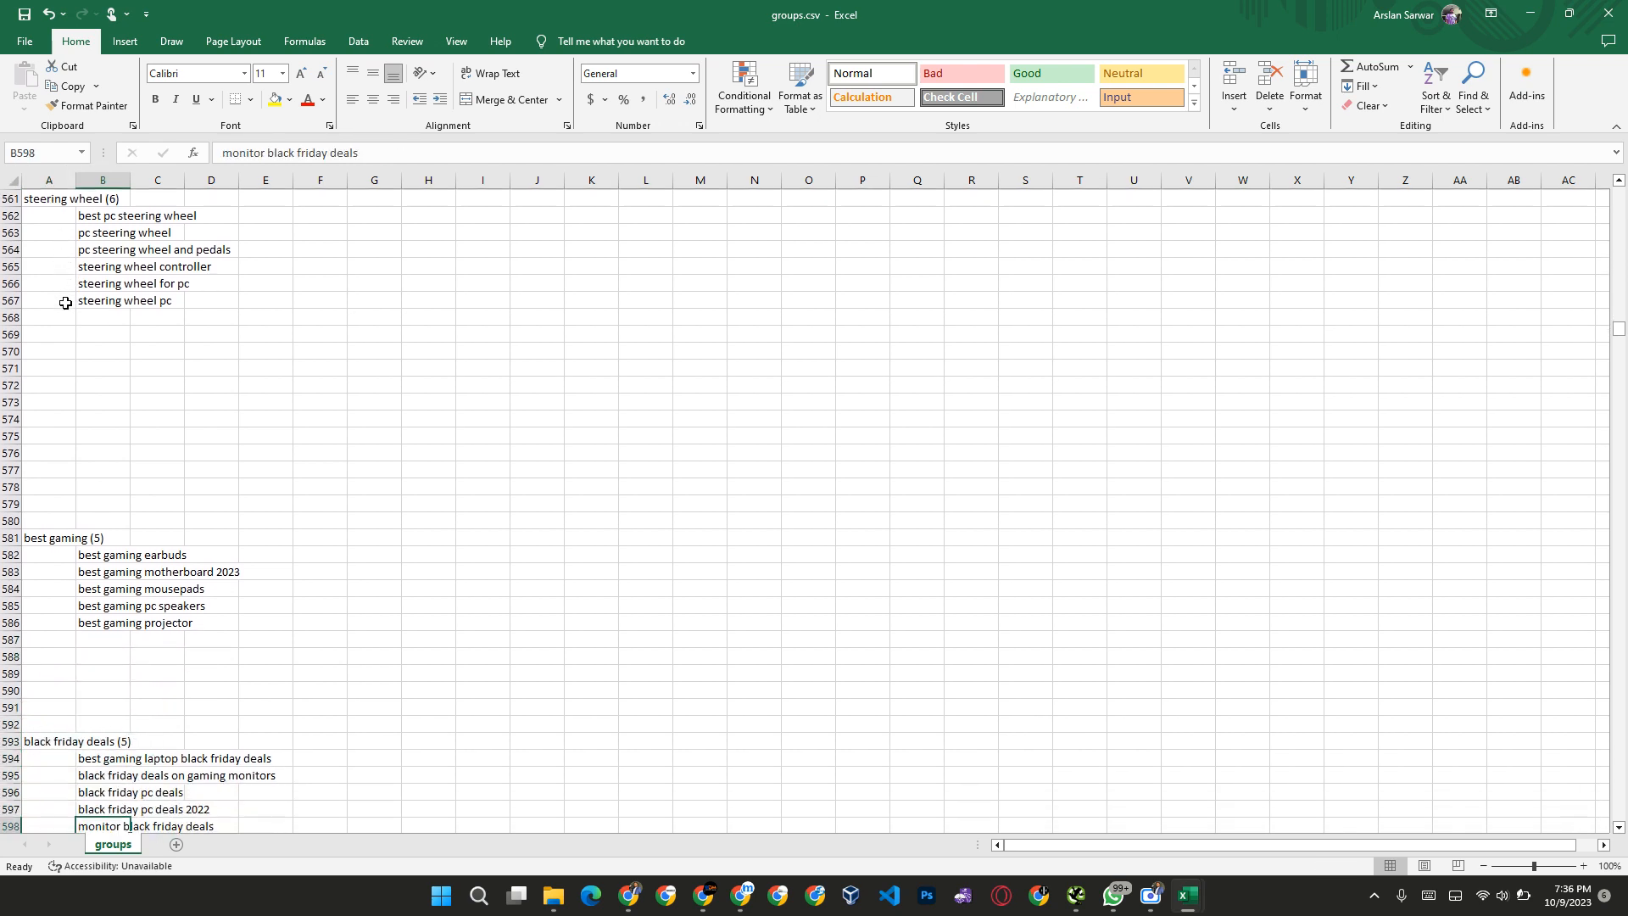
pyautogui.press('Down')
pyautogui.scroll(-20, 80, 585)
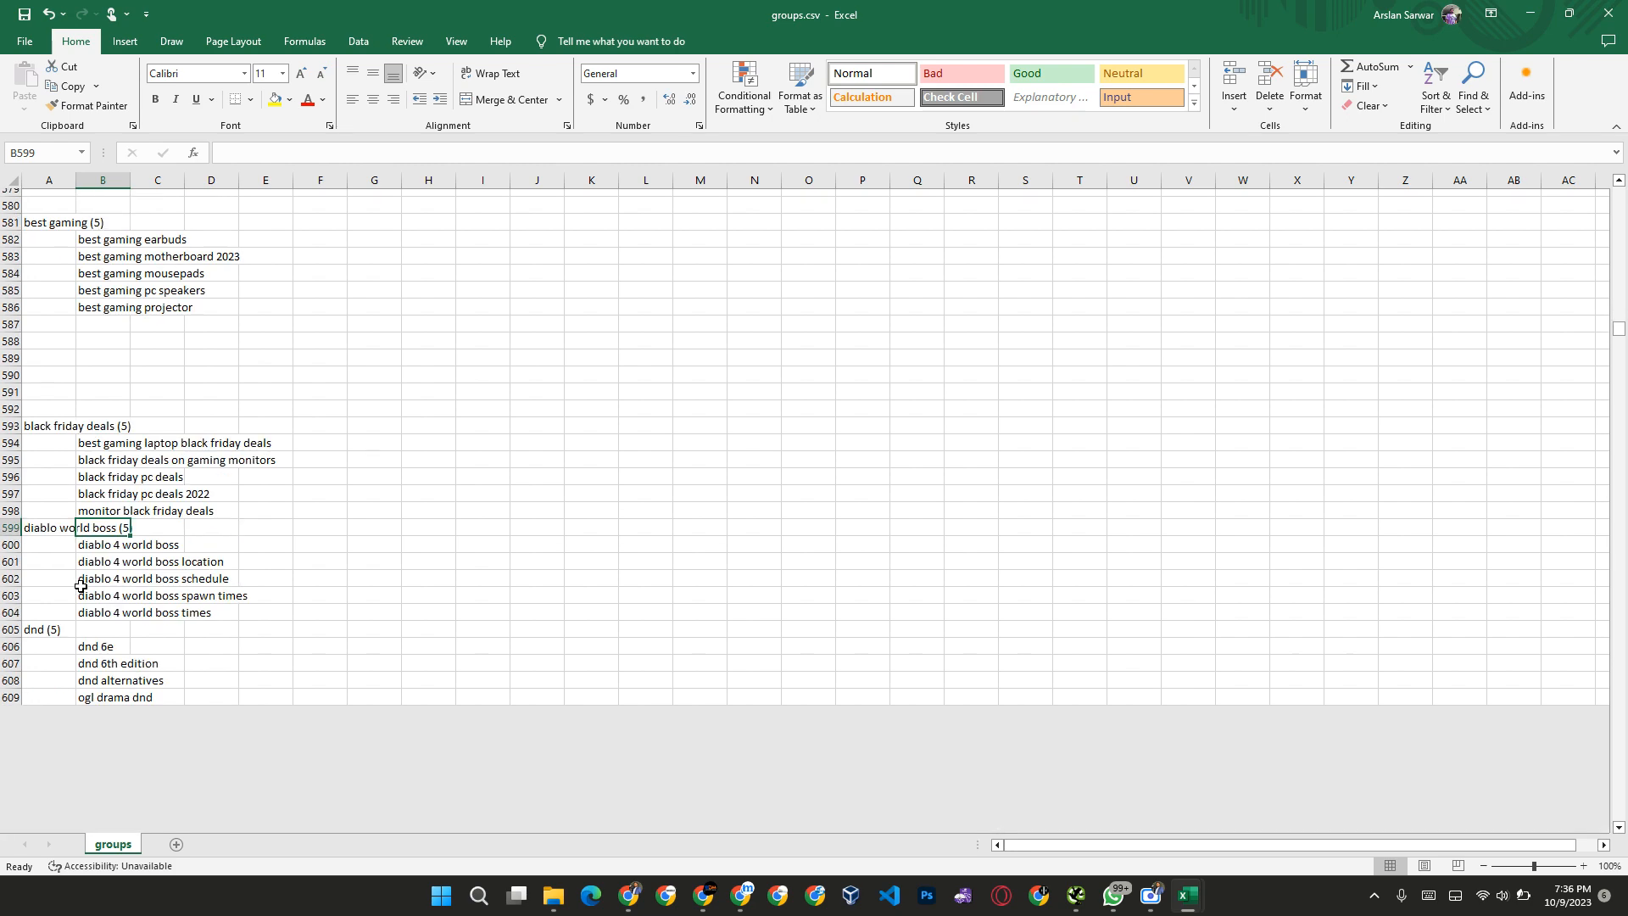
pyautogui.scroll(-20, 80, 585)
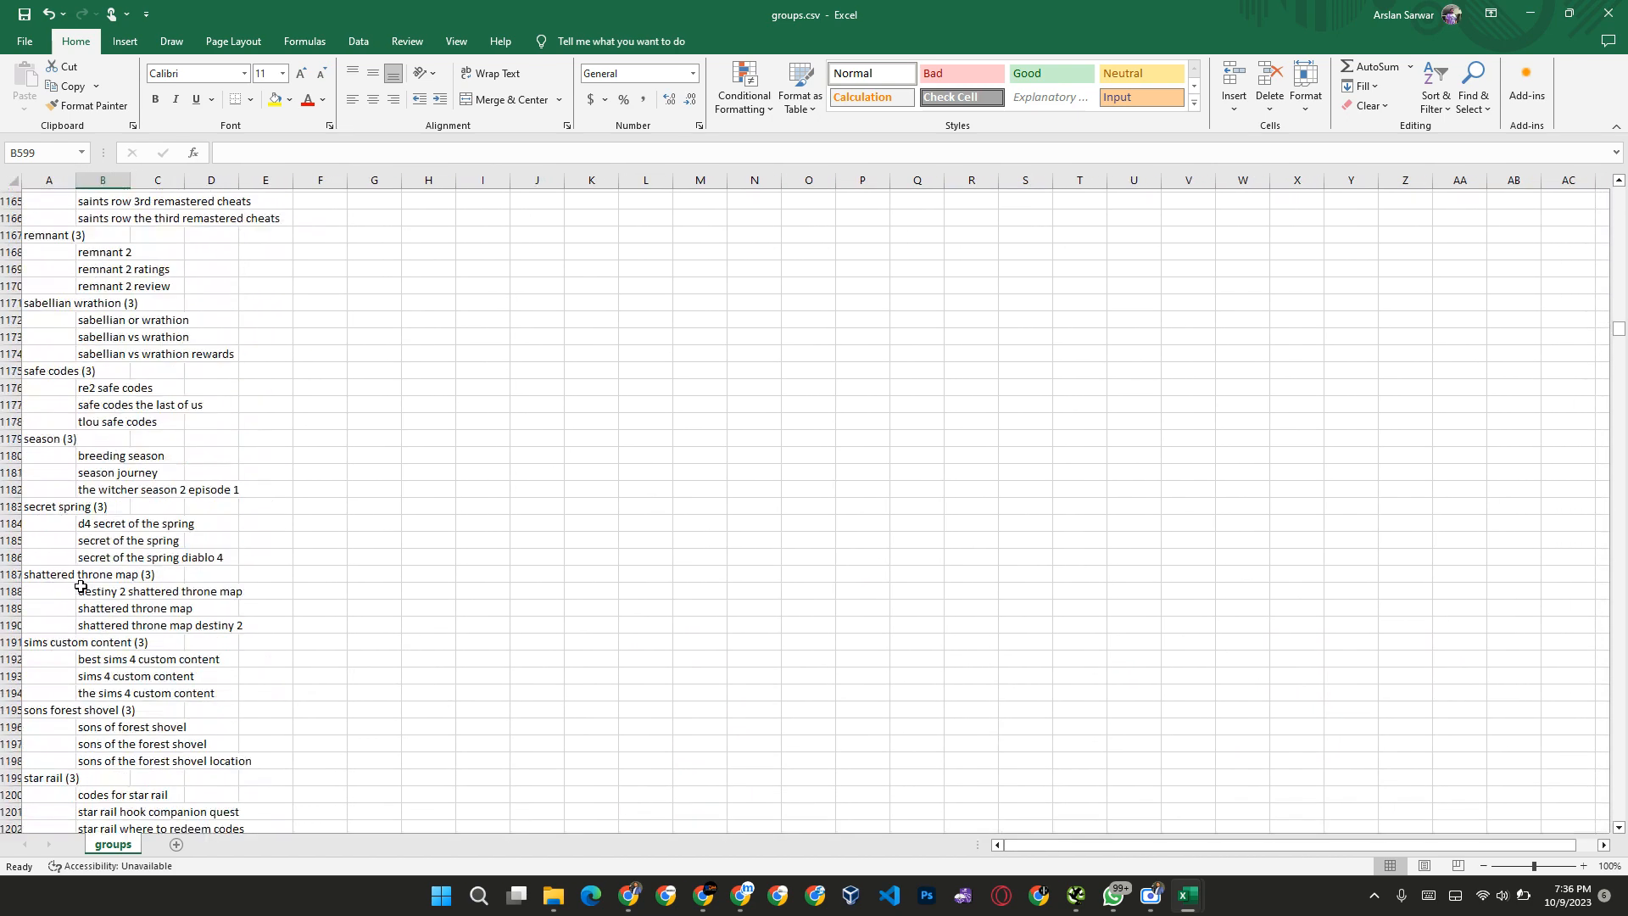
pyautogui.click(195, 537)
pyautogui.scroll(20, 218, 530)
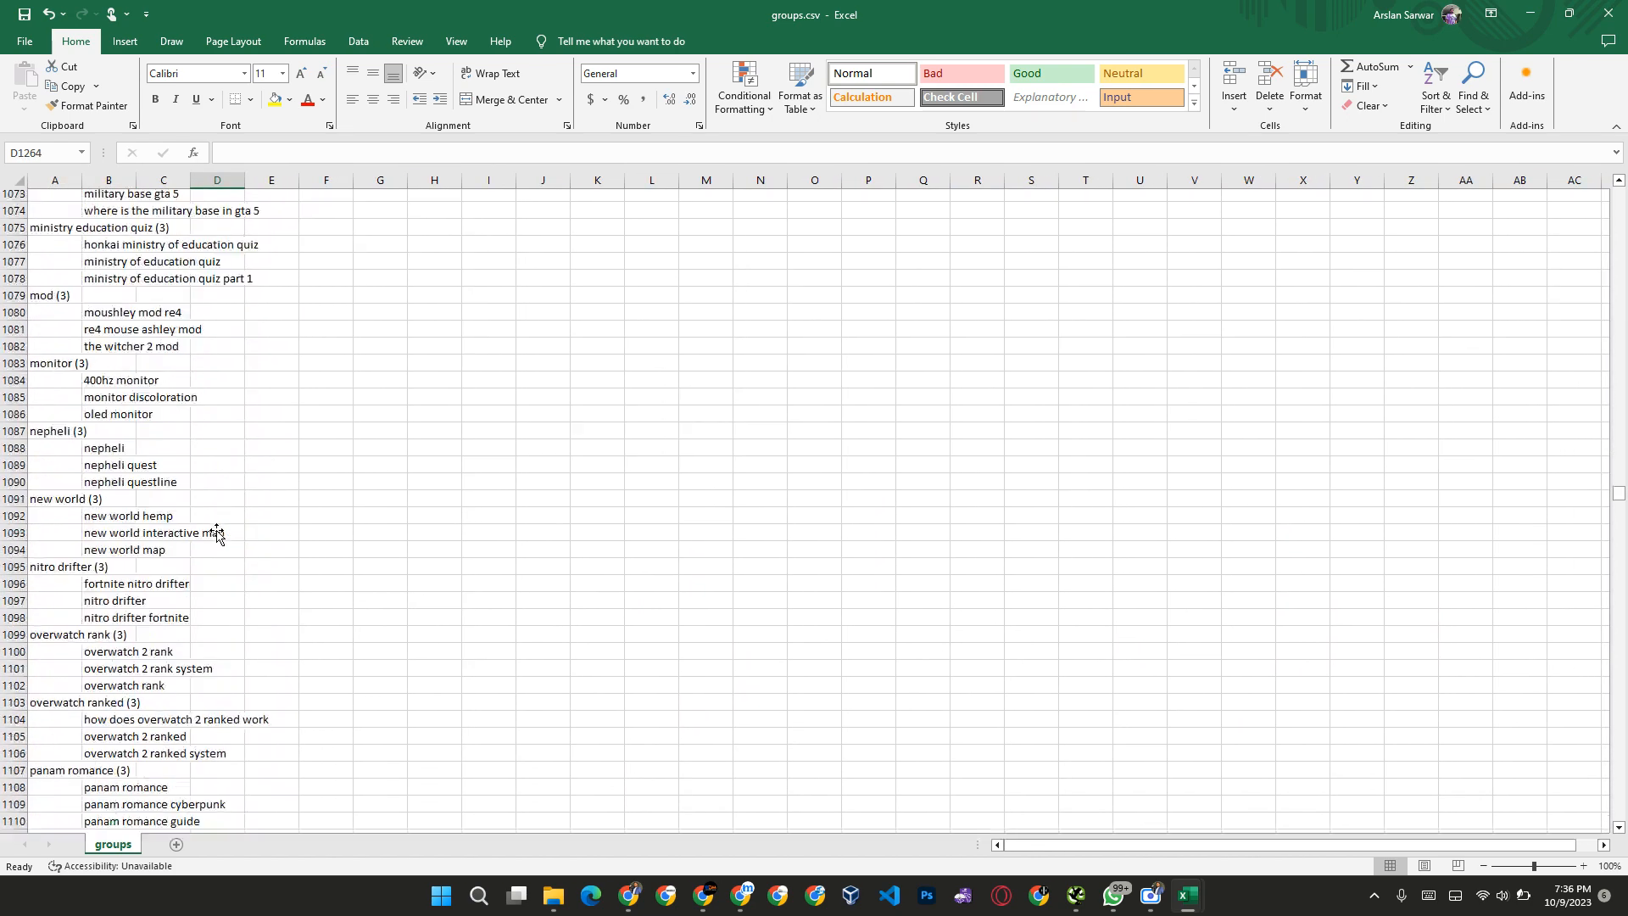
pyautogui.scroll(20, 218, 530)
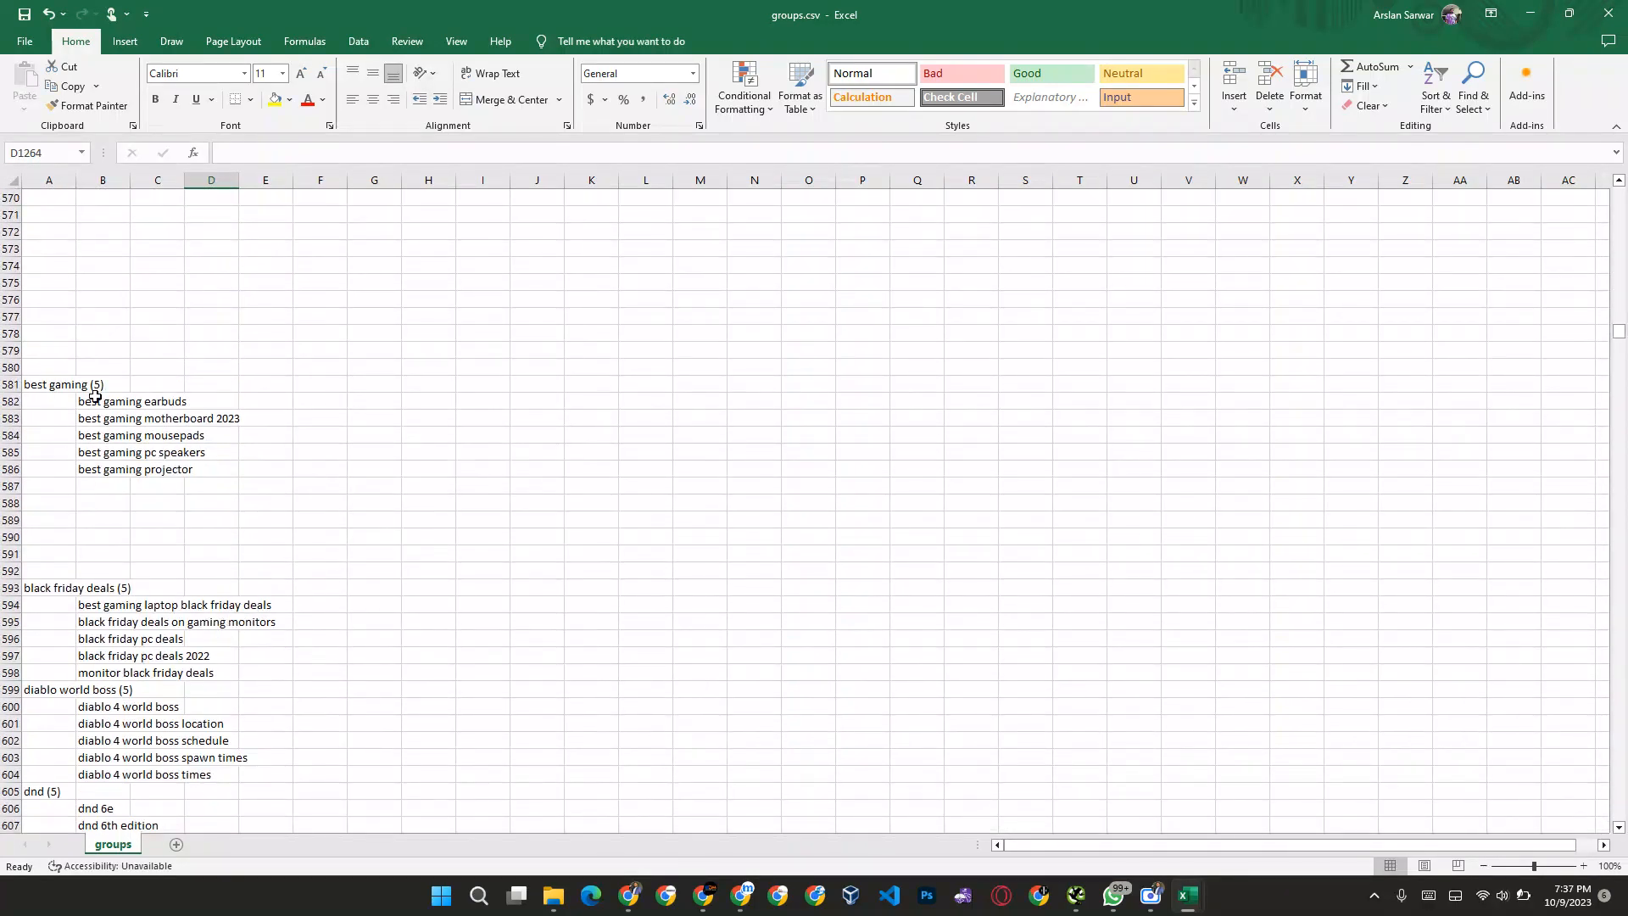
# Step: Copy the whole group heading column A and paste it into column A of a new sheet
pyautogui.click(51, 179)
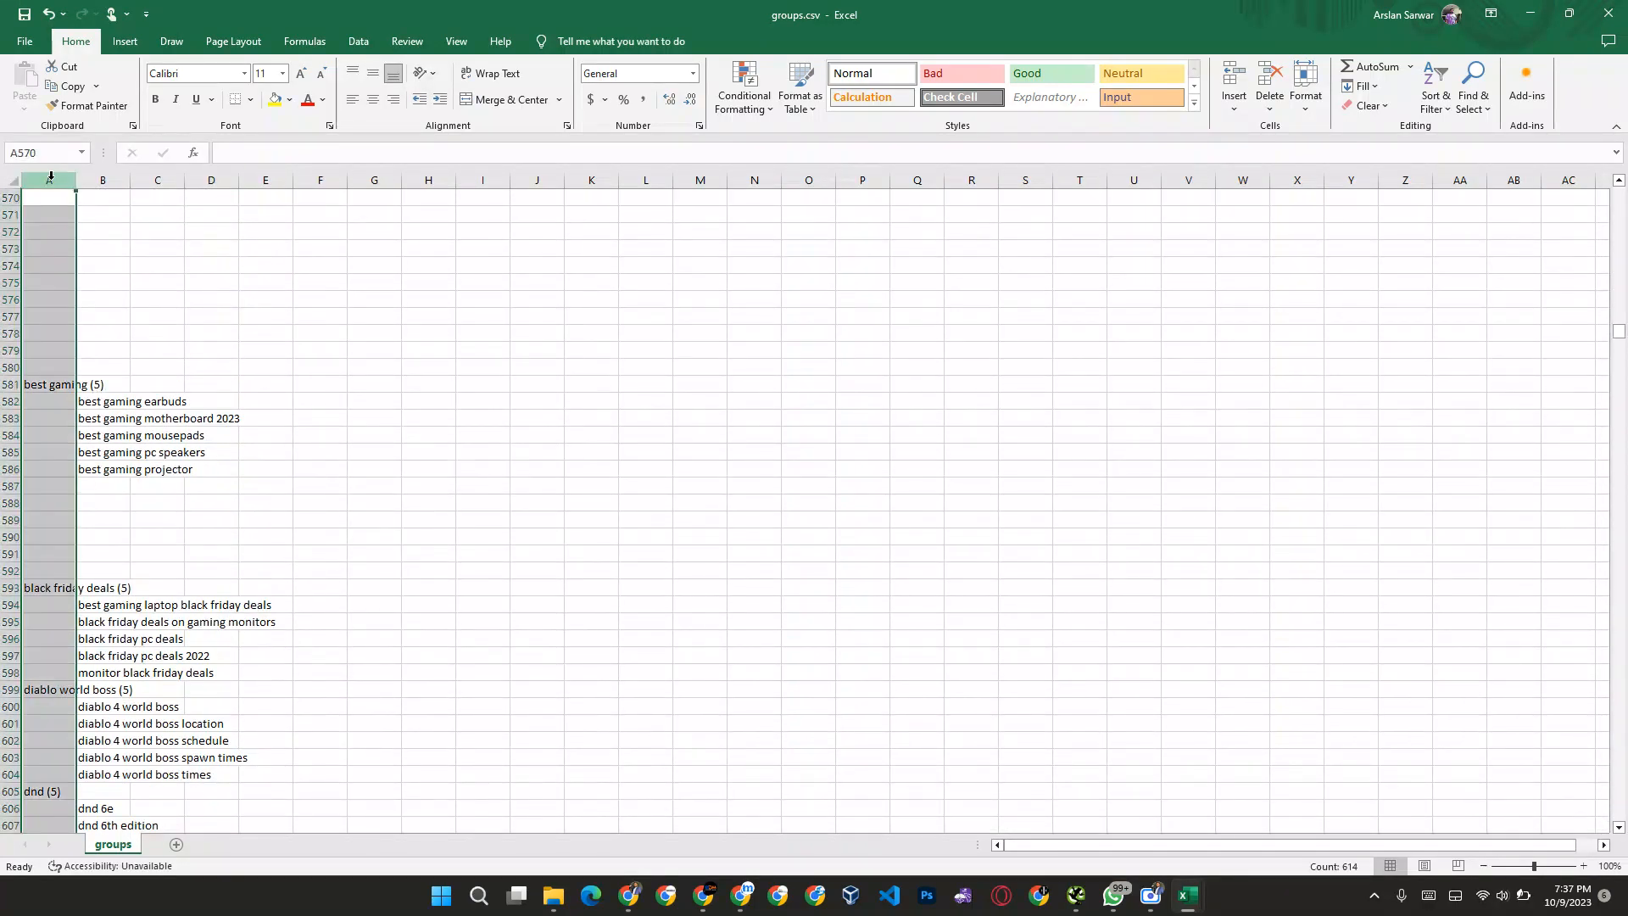
pyautogui.hotkey('ctrl', 'c')
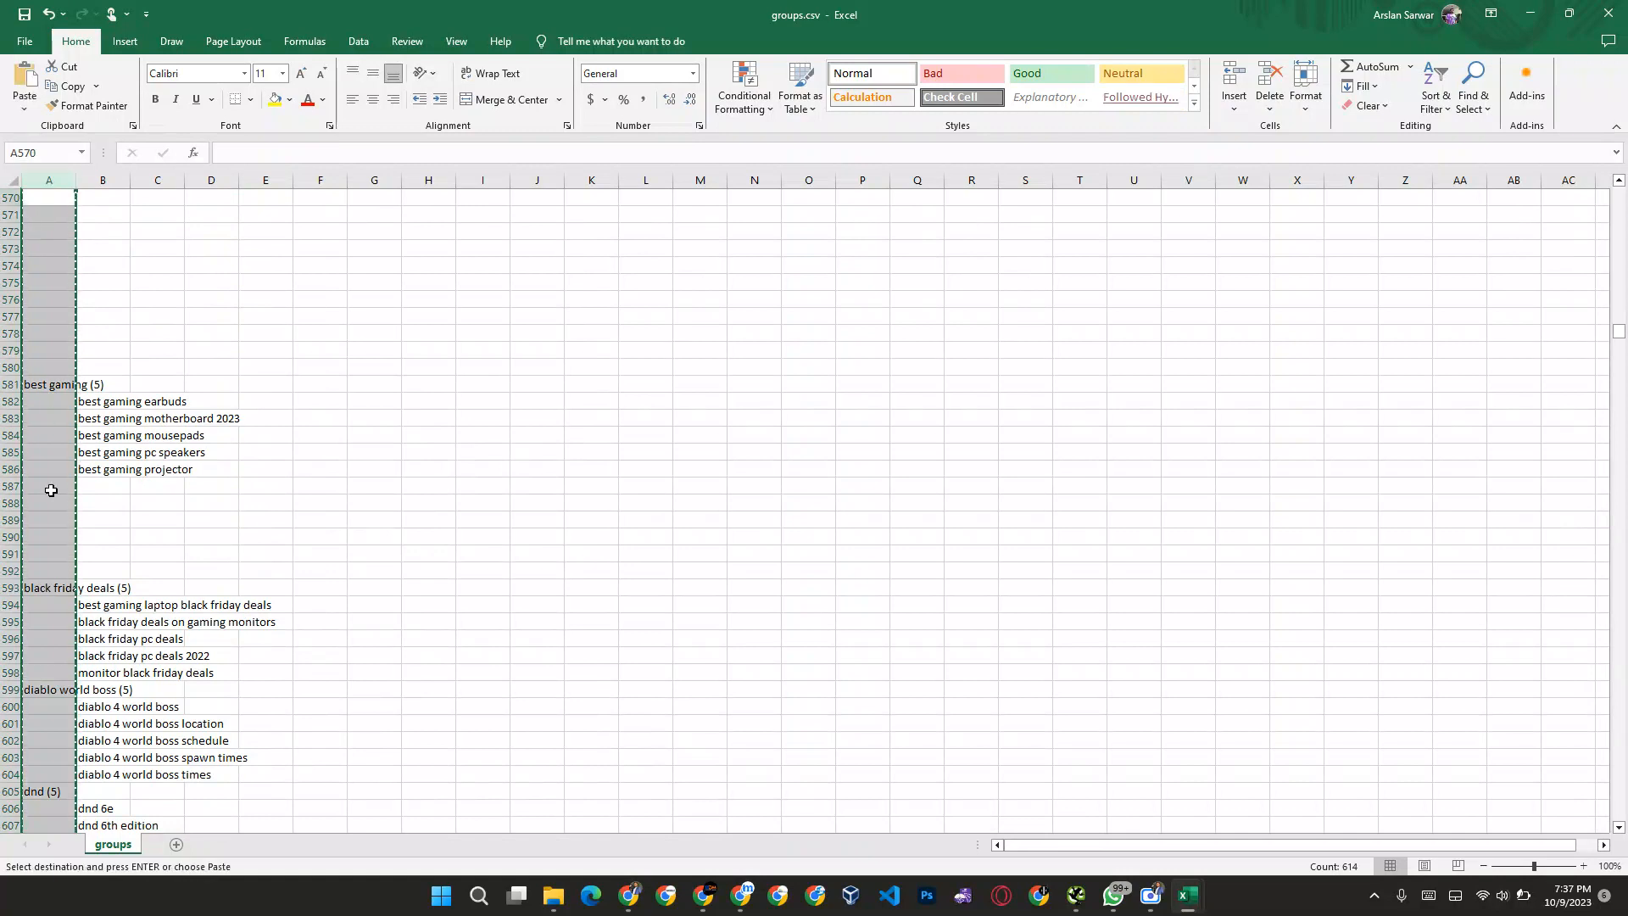
pyautogui.click(177, 846)
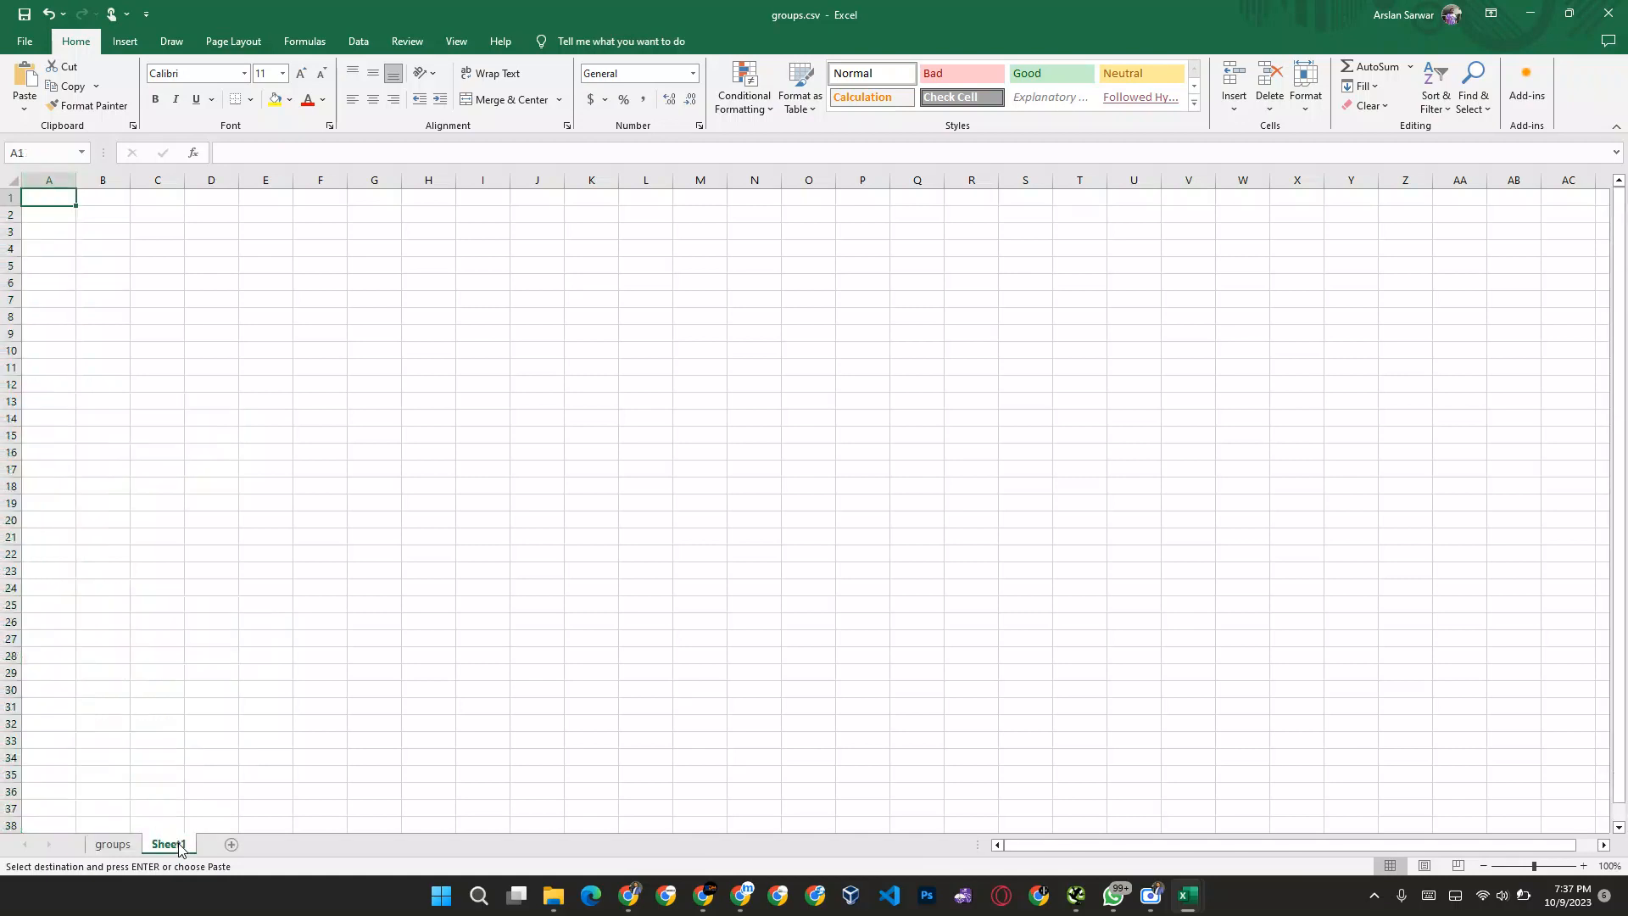
pyautogui.hotkey('ctrl', 'v')
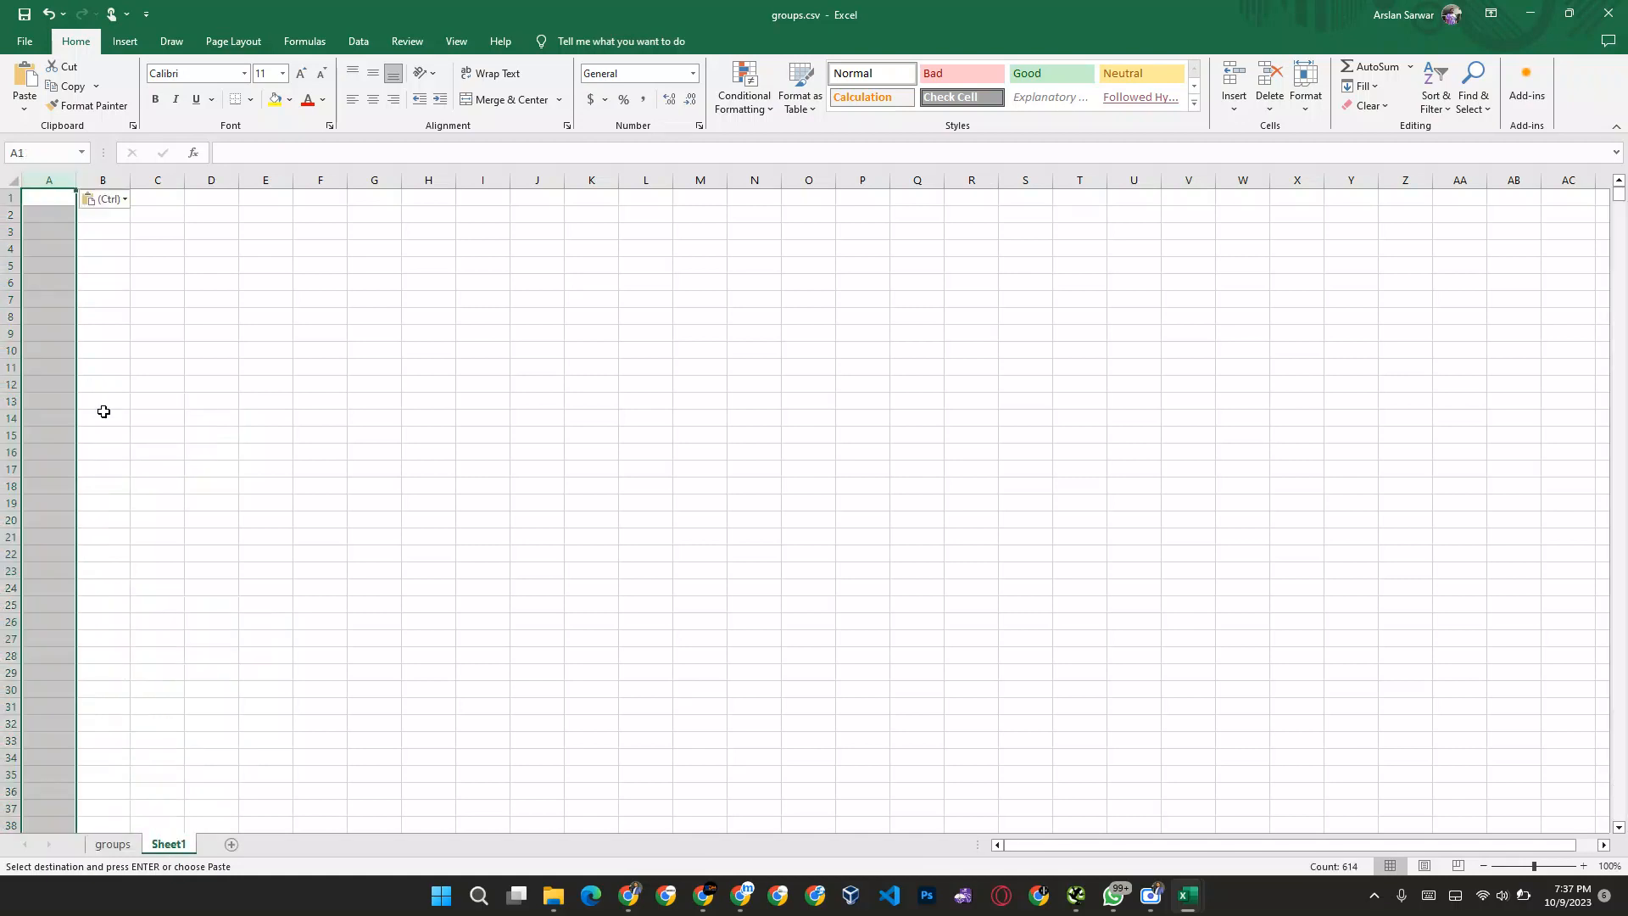
# Step: Try to add a filter to the pasted headings in column A of the new sheet
pyautogui.click(55, 230)
pyautogui.click(56, 198)
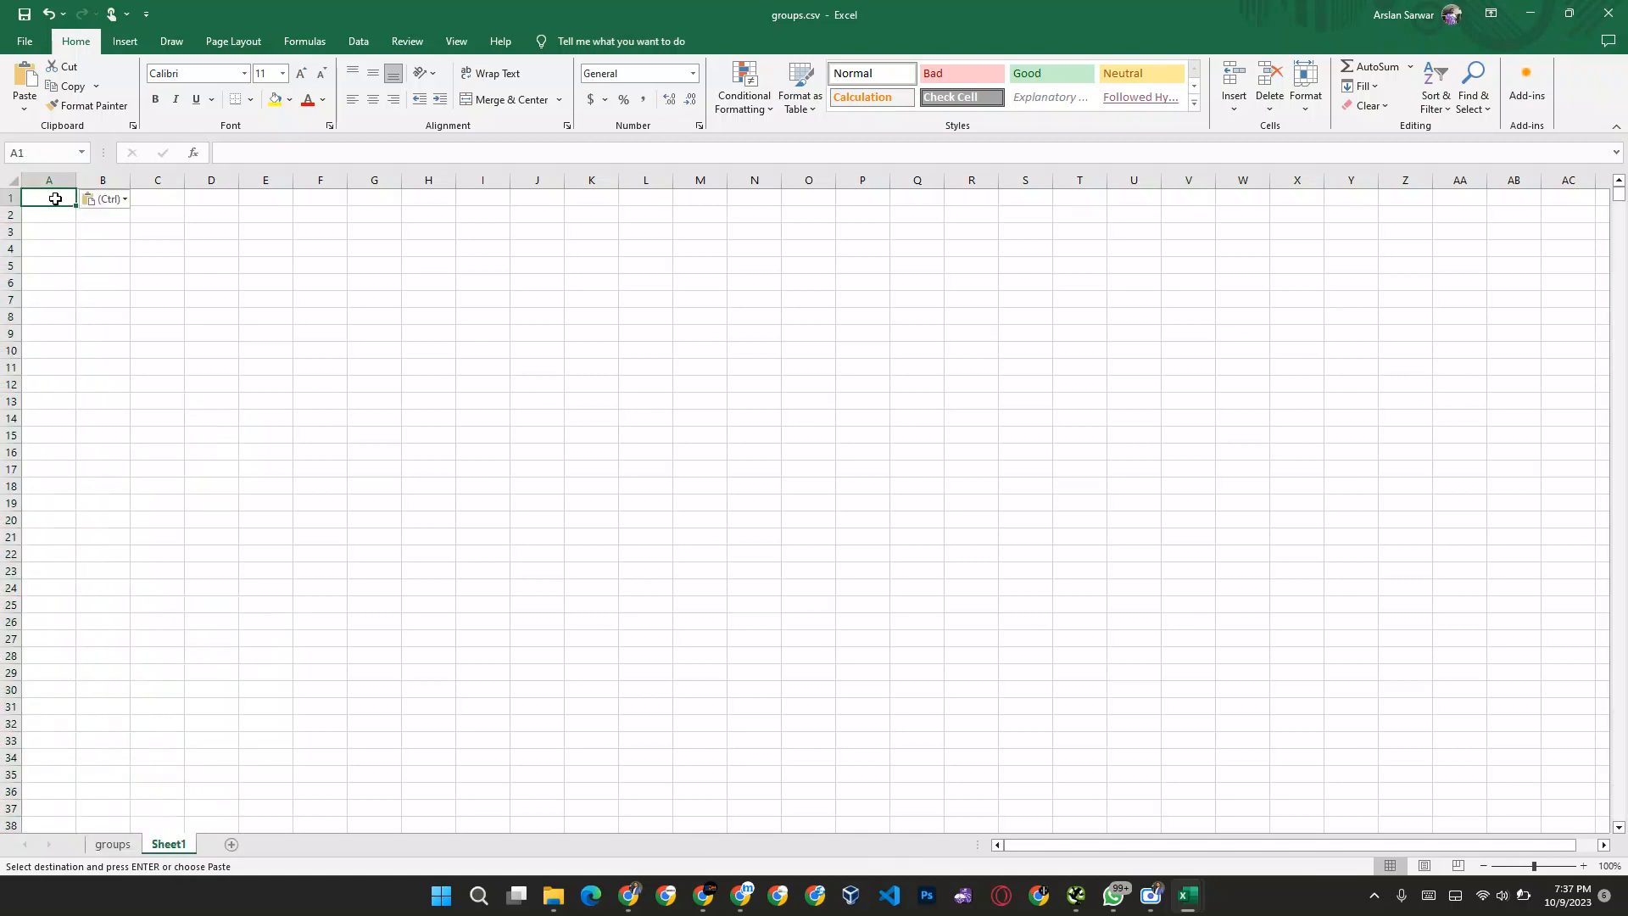
pyautogui.hotkey('ctrl', 'shift', 'l')
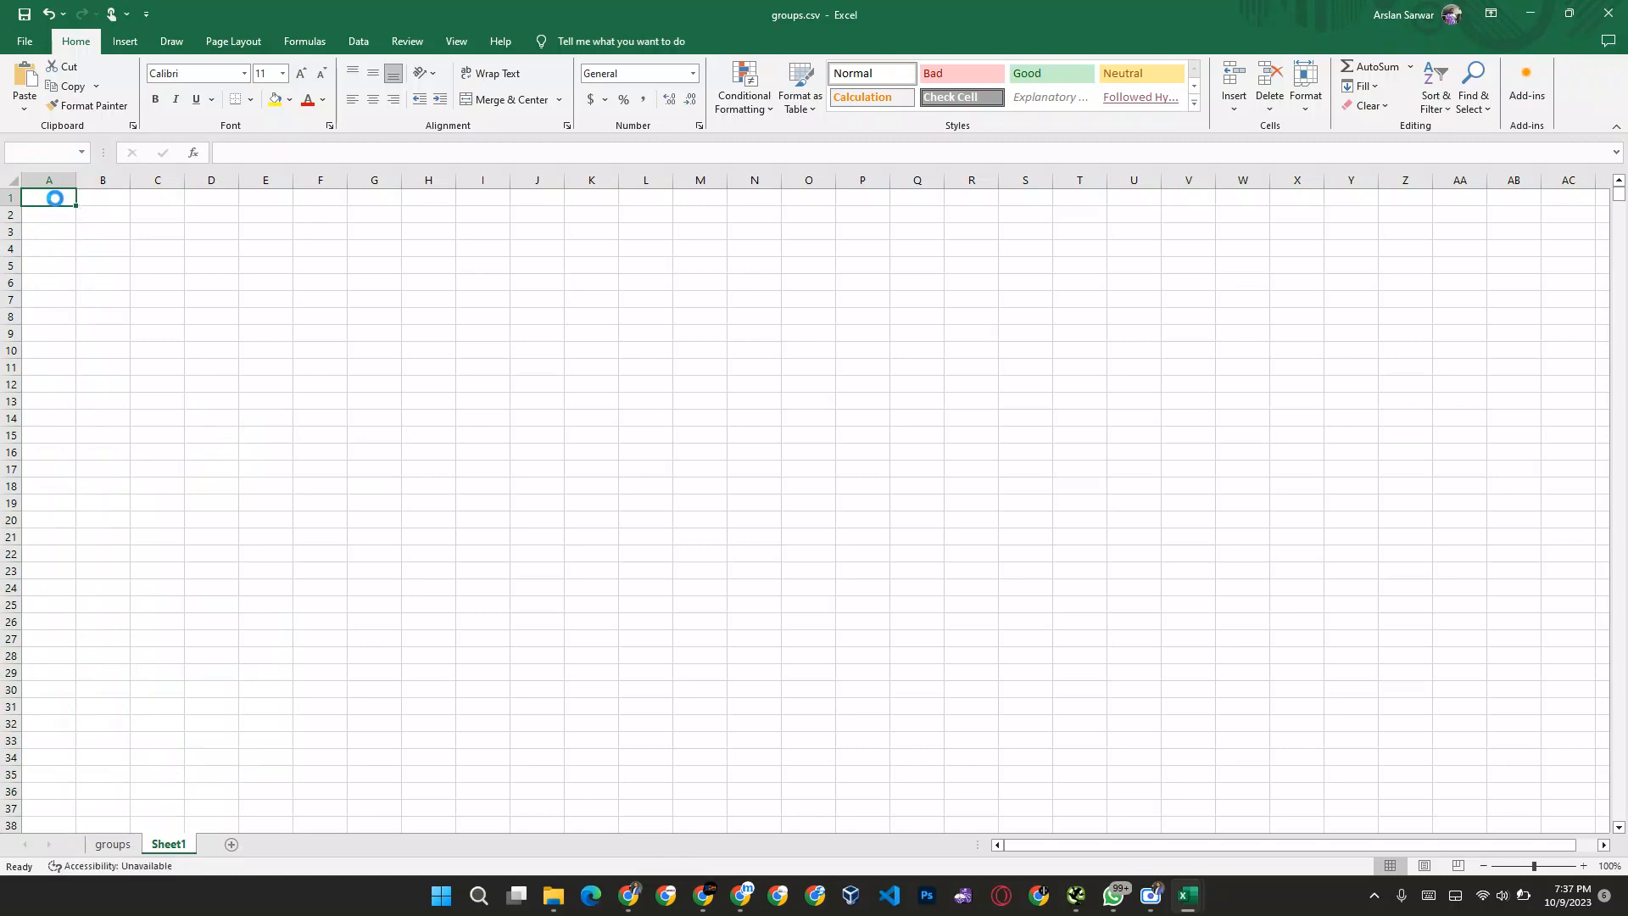
pyautogui.press('Return')
pyautogui.click(50, 180)
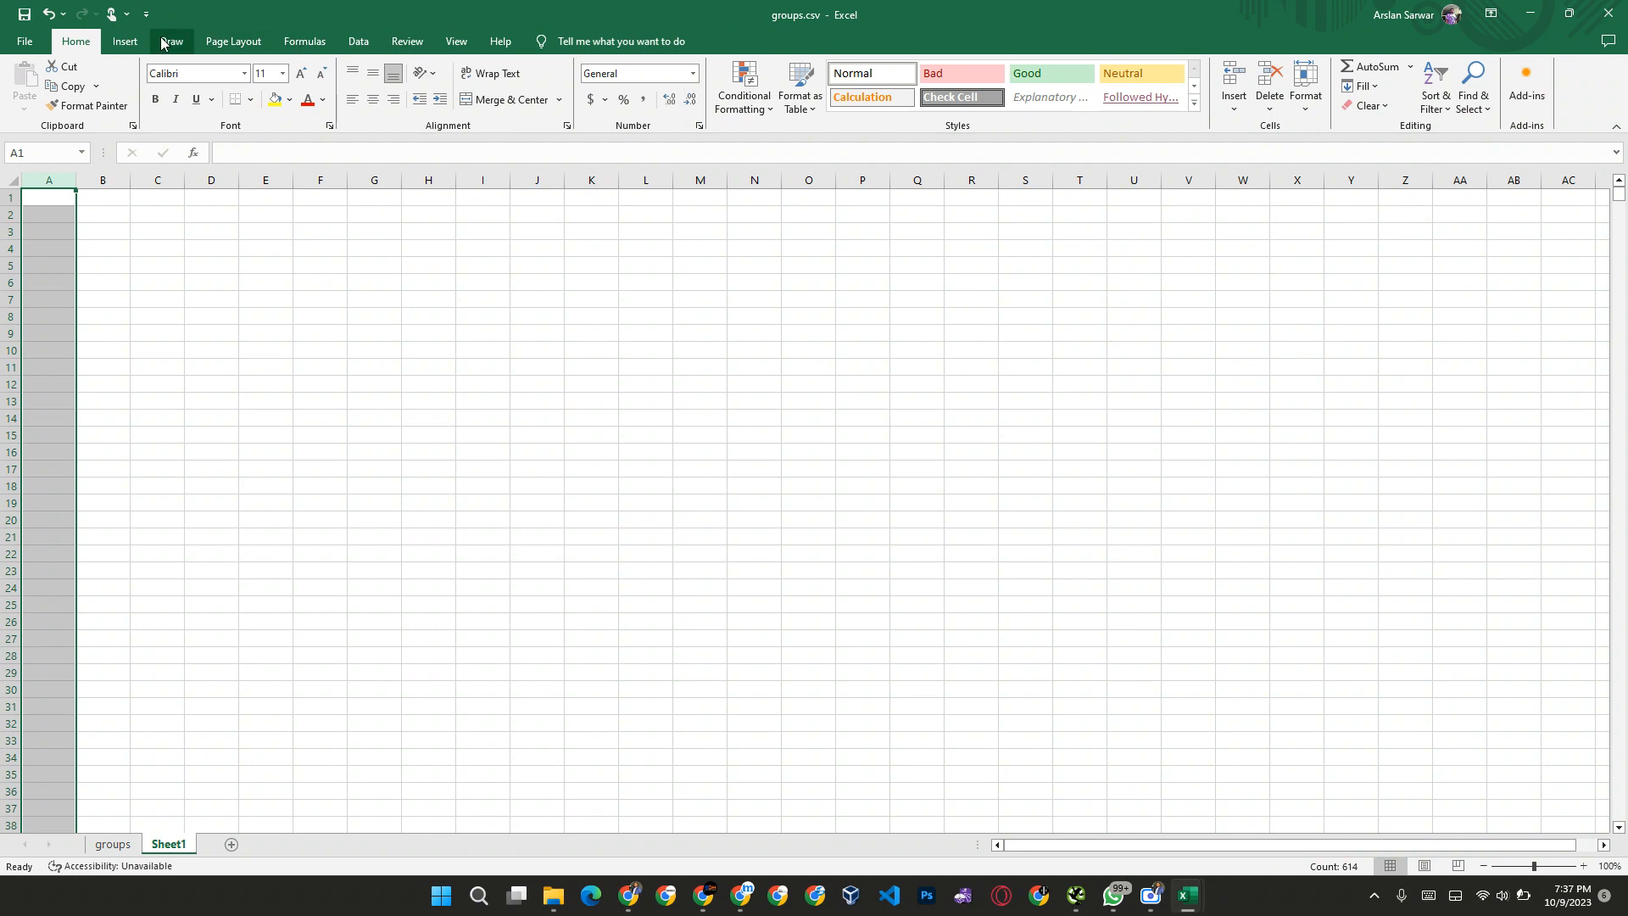
pyautogui.click(125, 43)
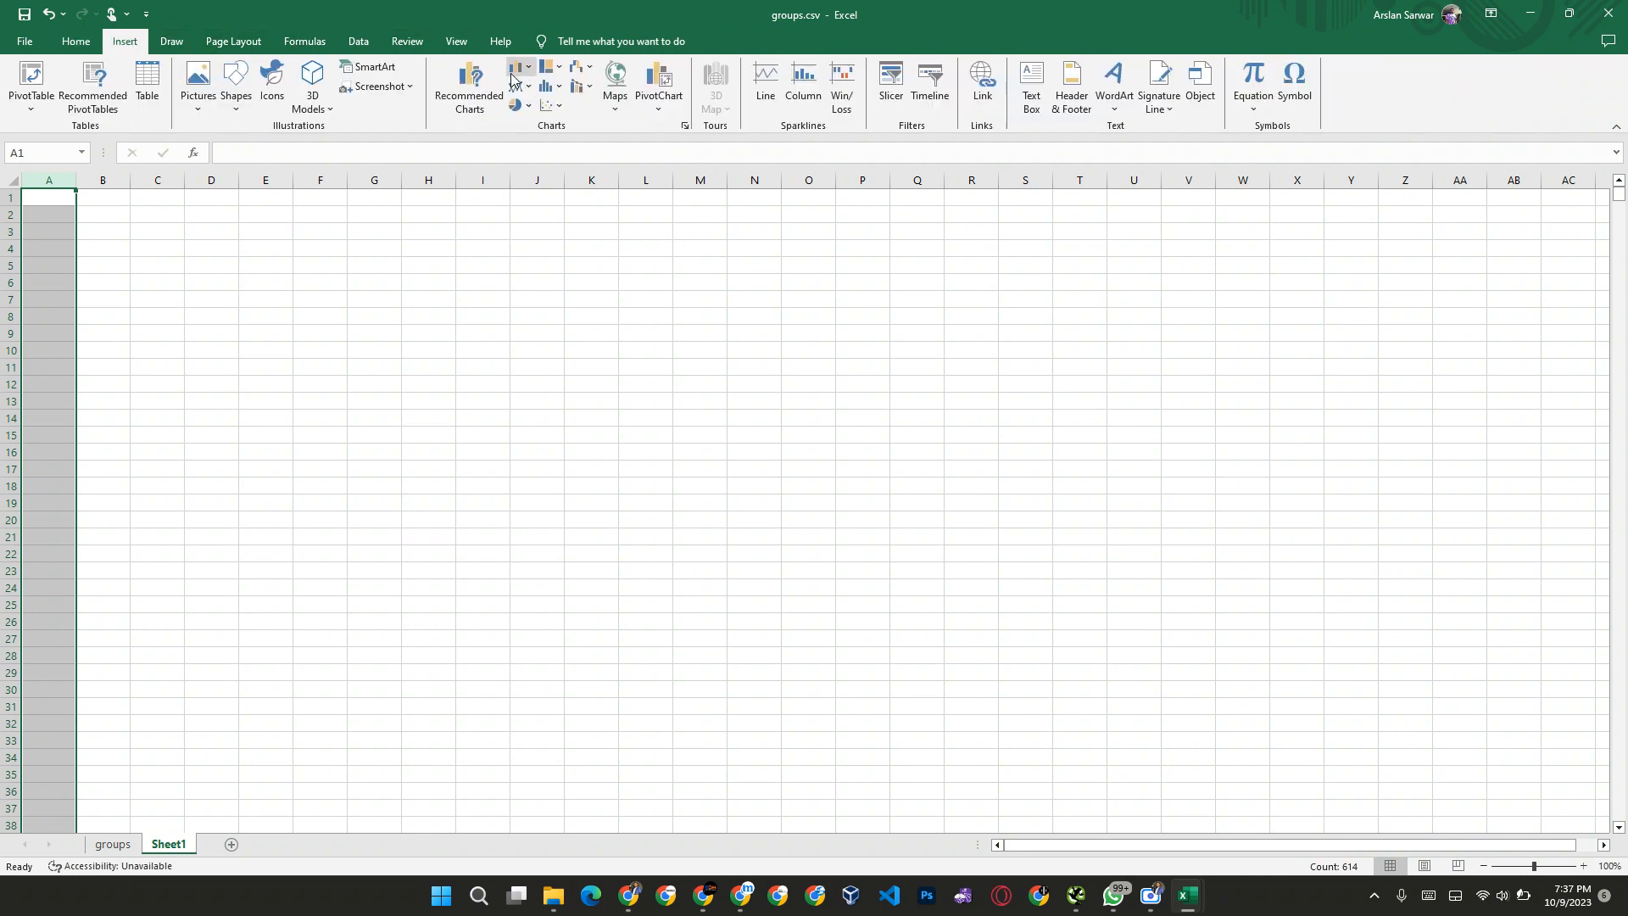
pyautogui.click(172, 42)
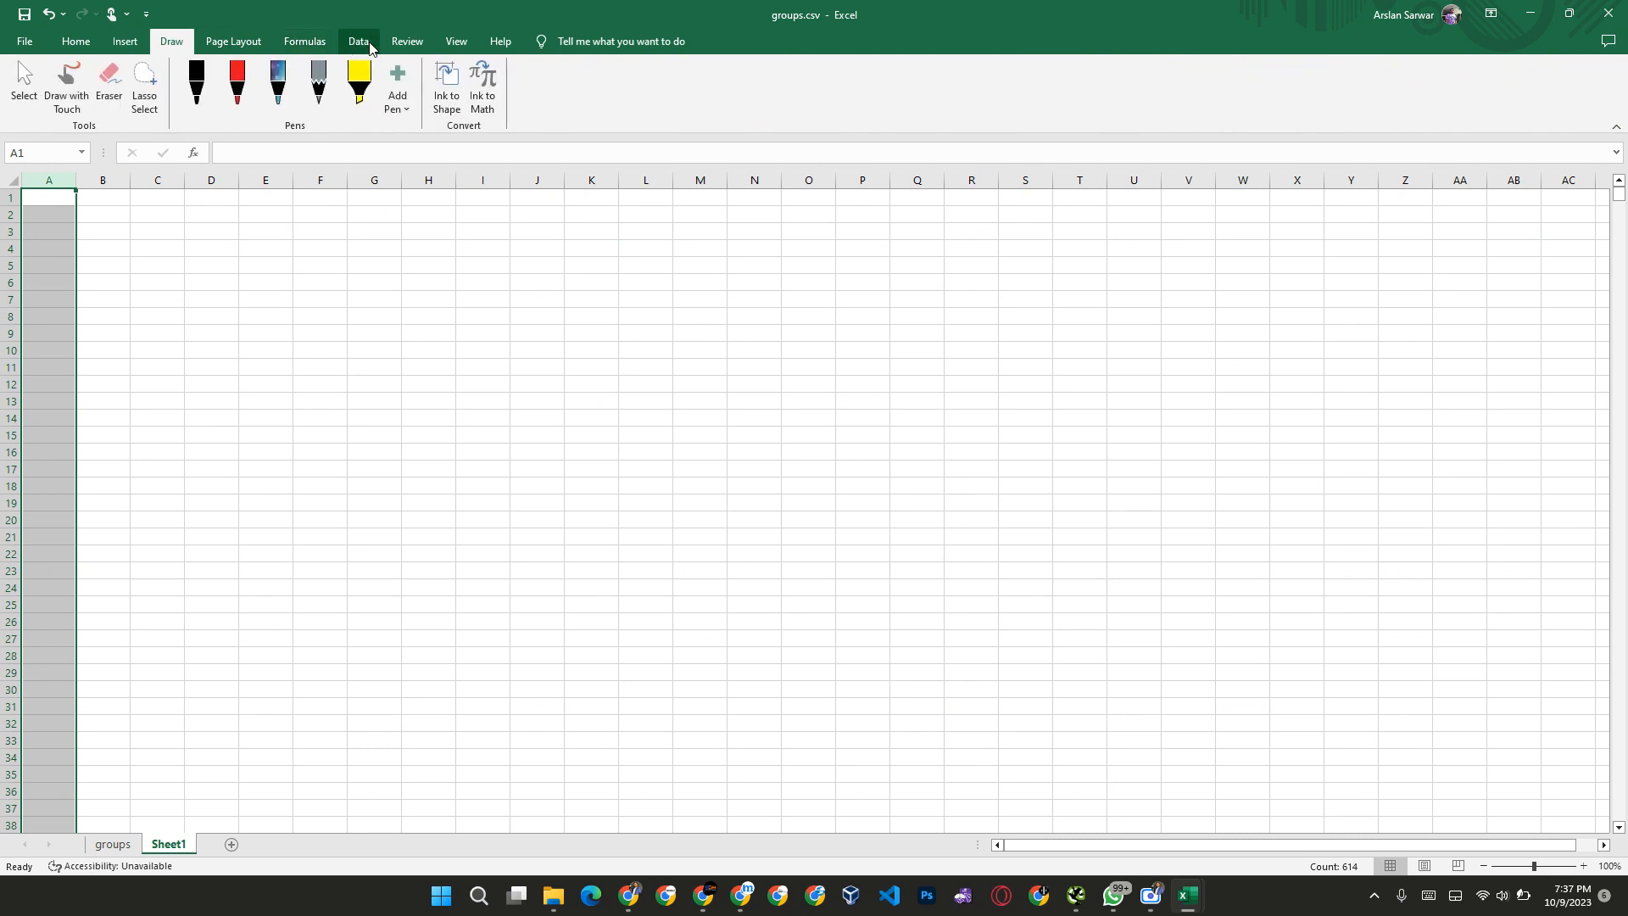
pyautogui.click(231, 42)
# Step: Check where the first pasted group headings sit in column A and return to cell A1
pyautogui.scroll(-20, 54, 533)
pyautogui.click(55, 534)
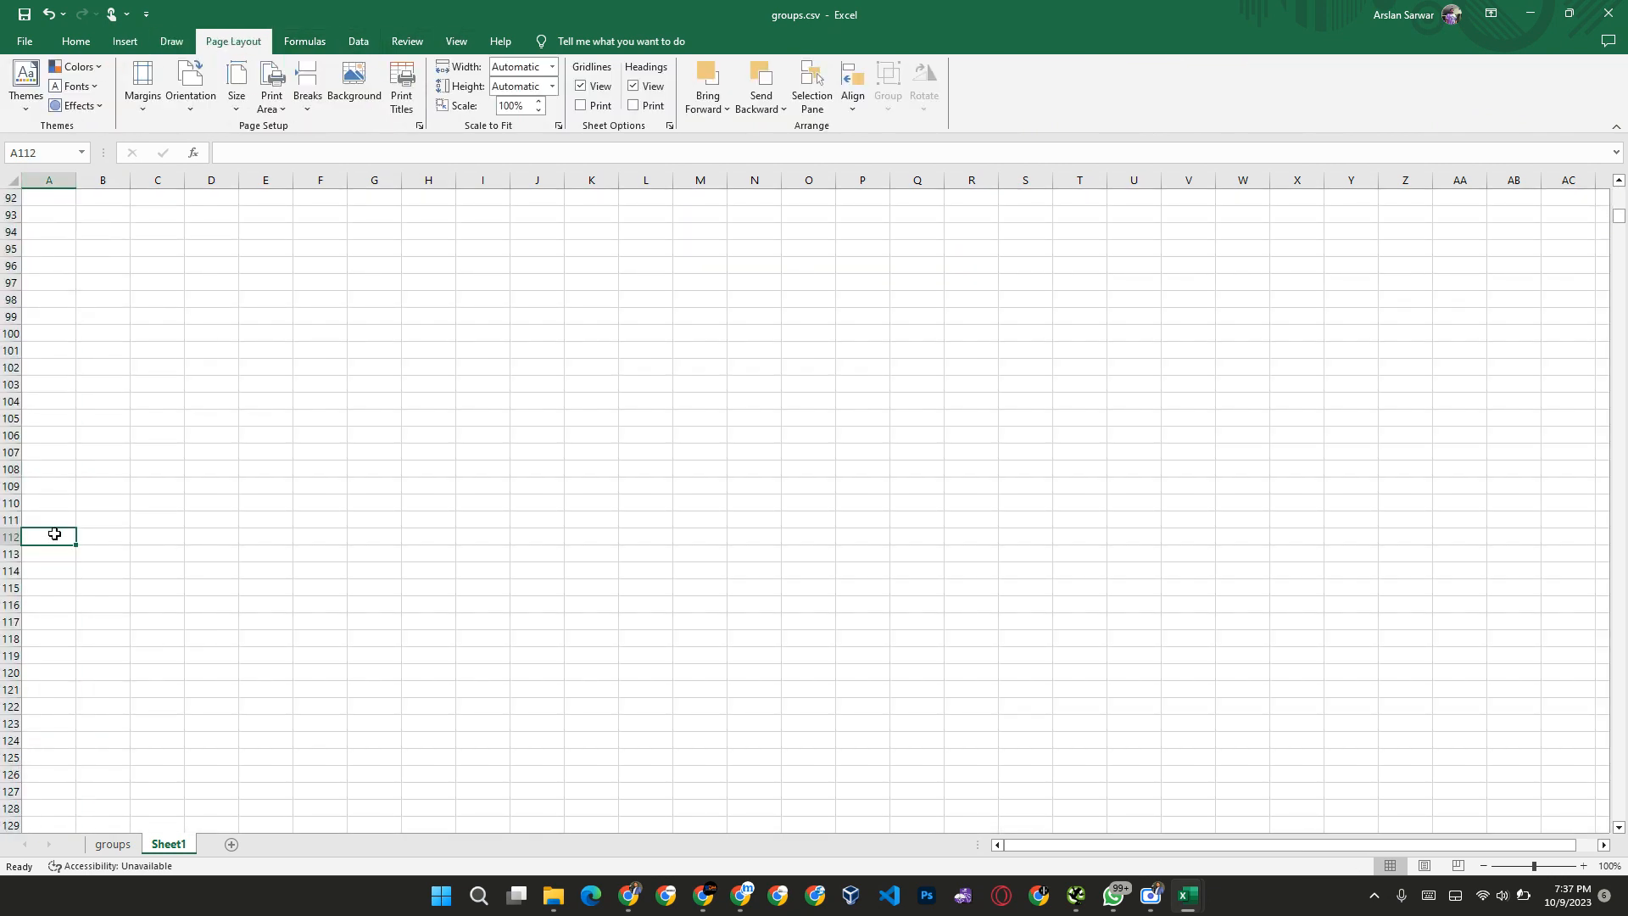
pyautogui.hotkey('ctrl', 'Down')
pyautogui.hotkey('ctrl', 'Down')
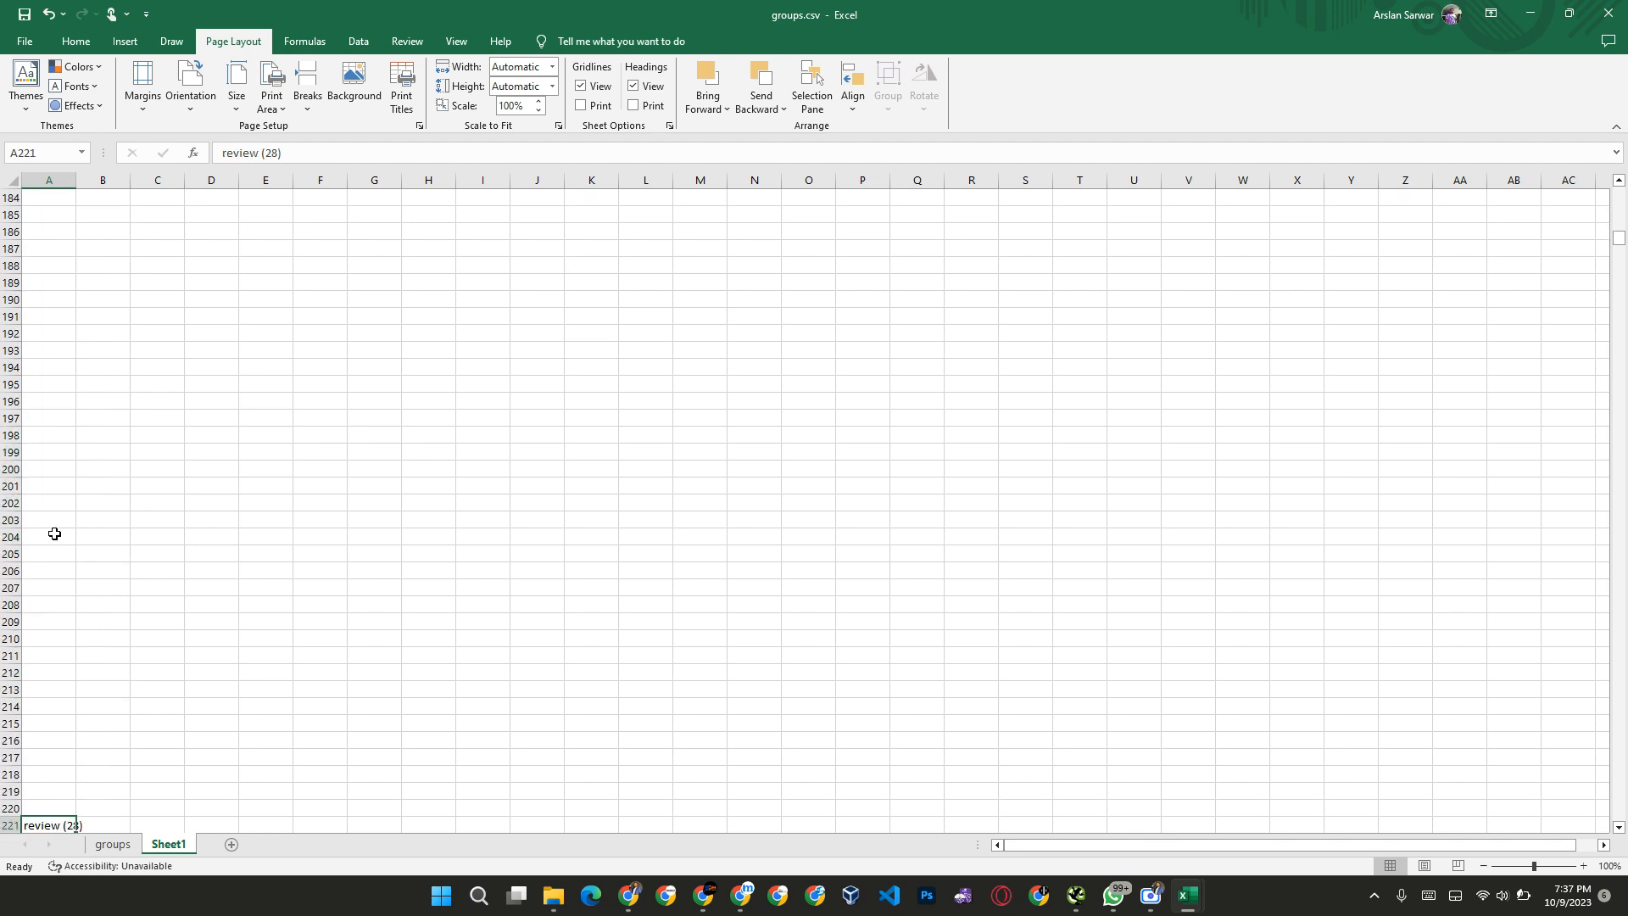
pyautogui.hotkey('ctrl', 'Up')
pyautogui.hotkey('ctrl', 'Up')
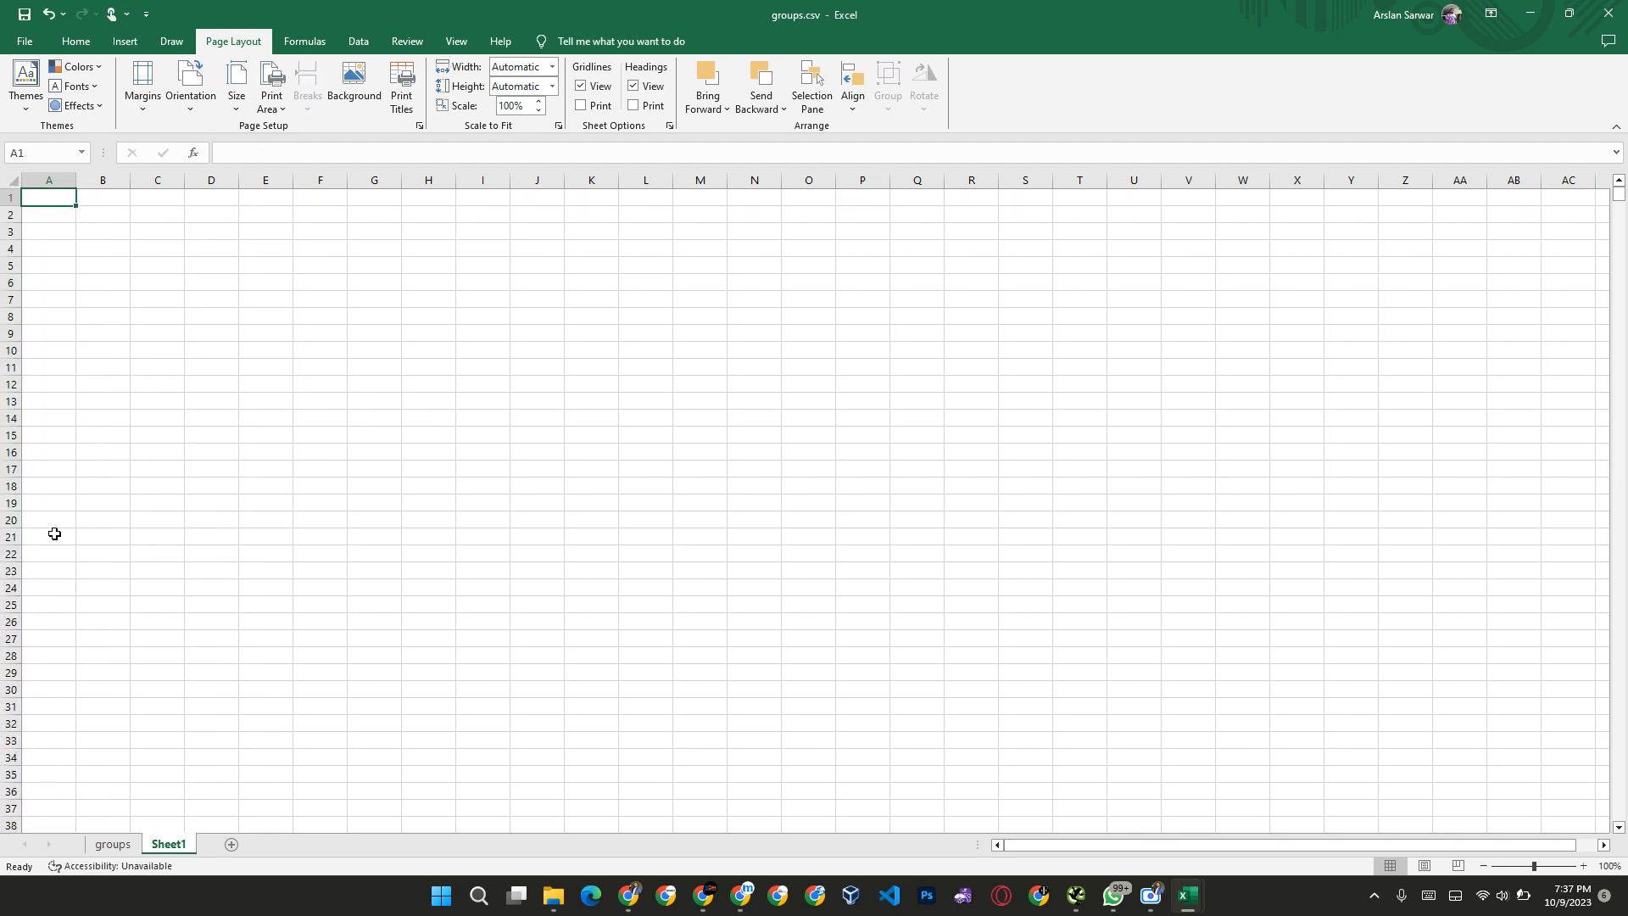
# Step: Select the entire new sheet and apply the Add or Remove Filters command to it
pyautogui.hotkey('ctrl', 'a')
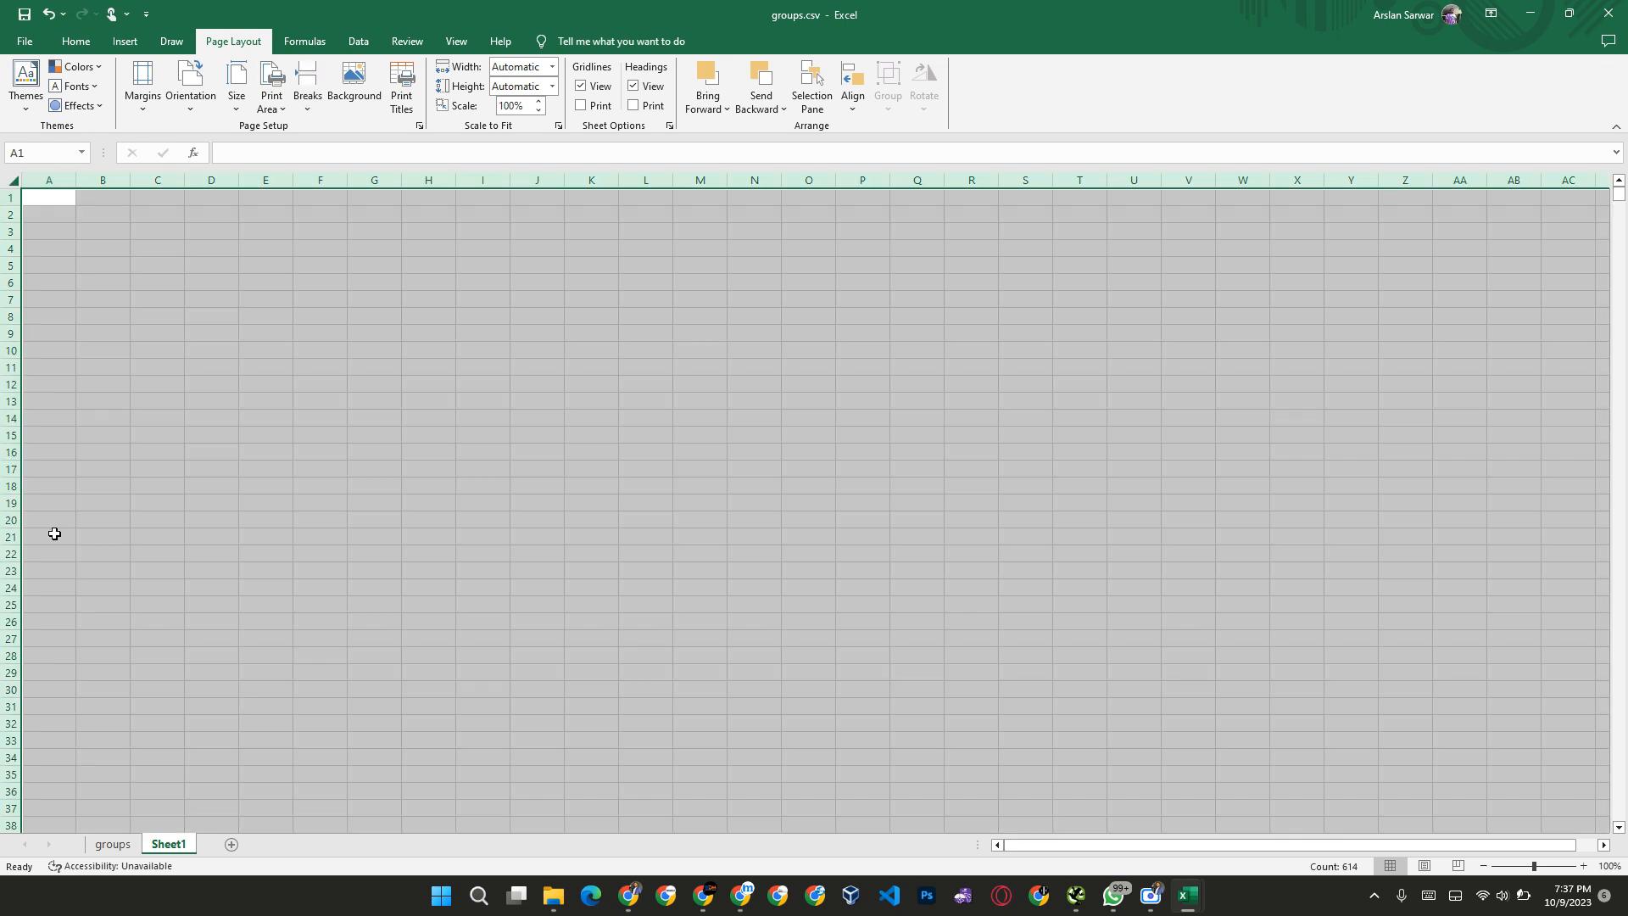
pyautogui.click(648, 40)
pyautogui.write('filters')
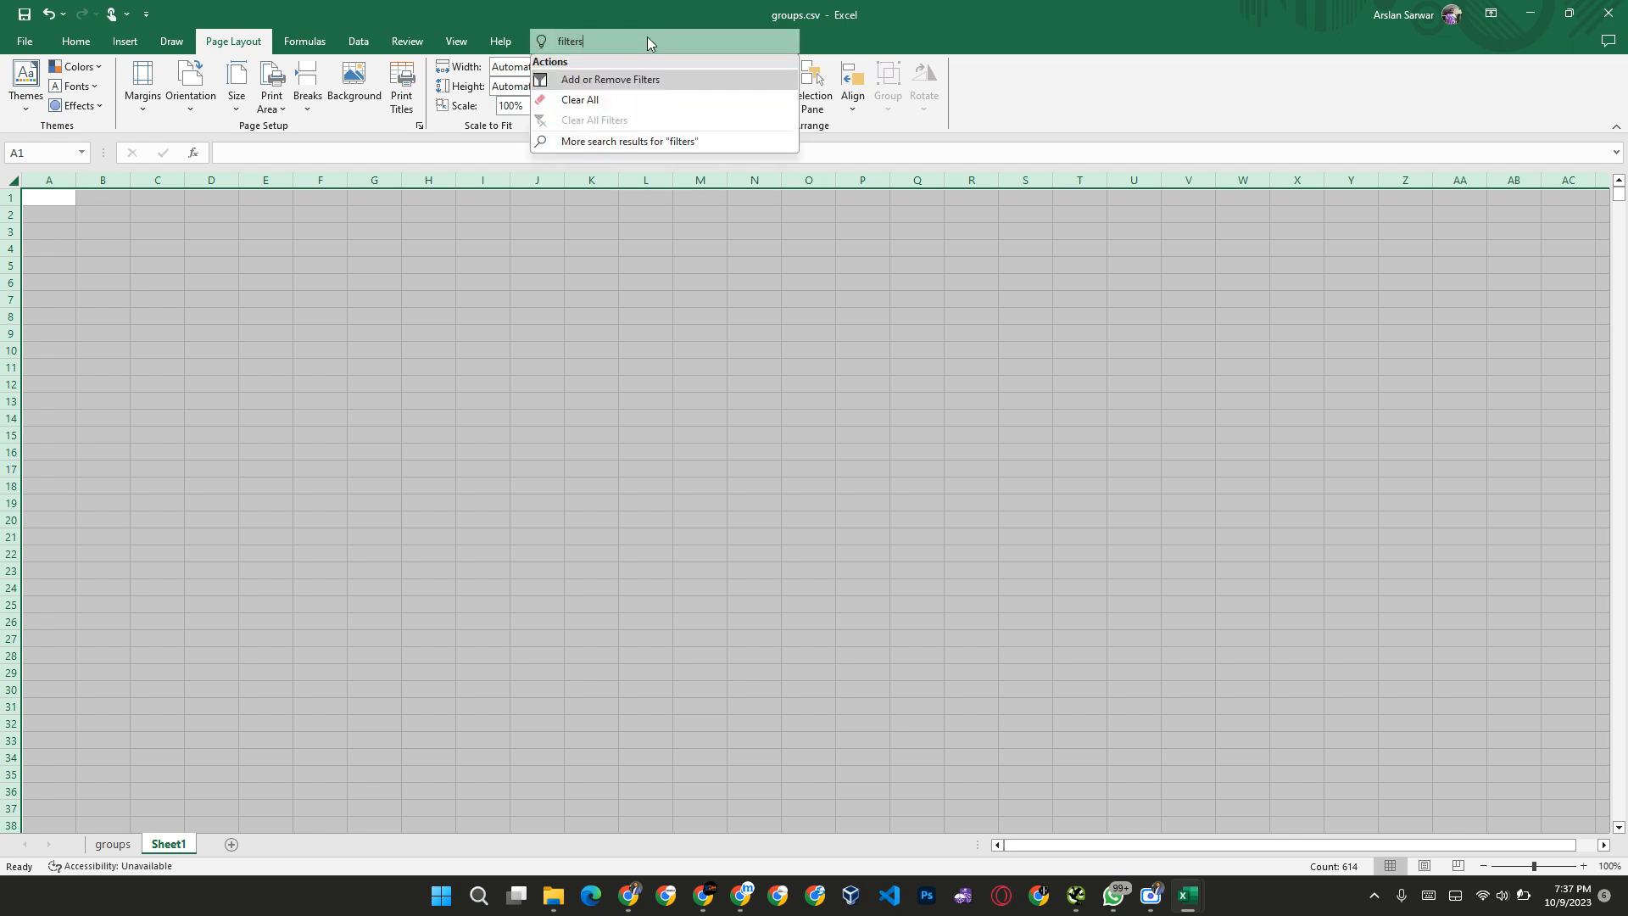
pyautogui.click(625, 83)
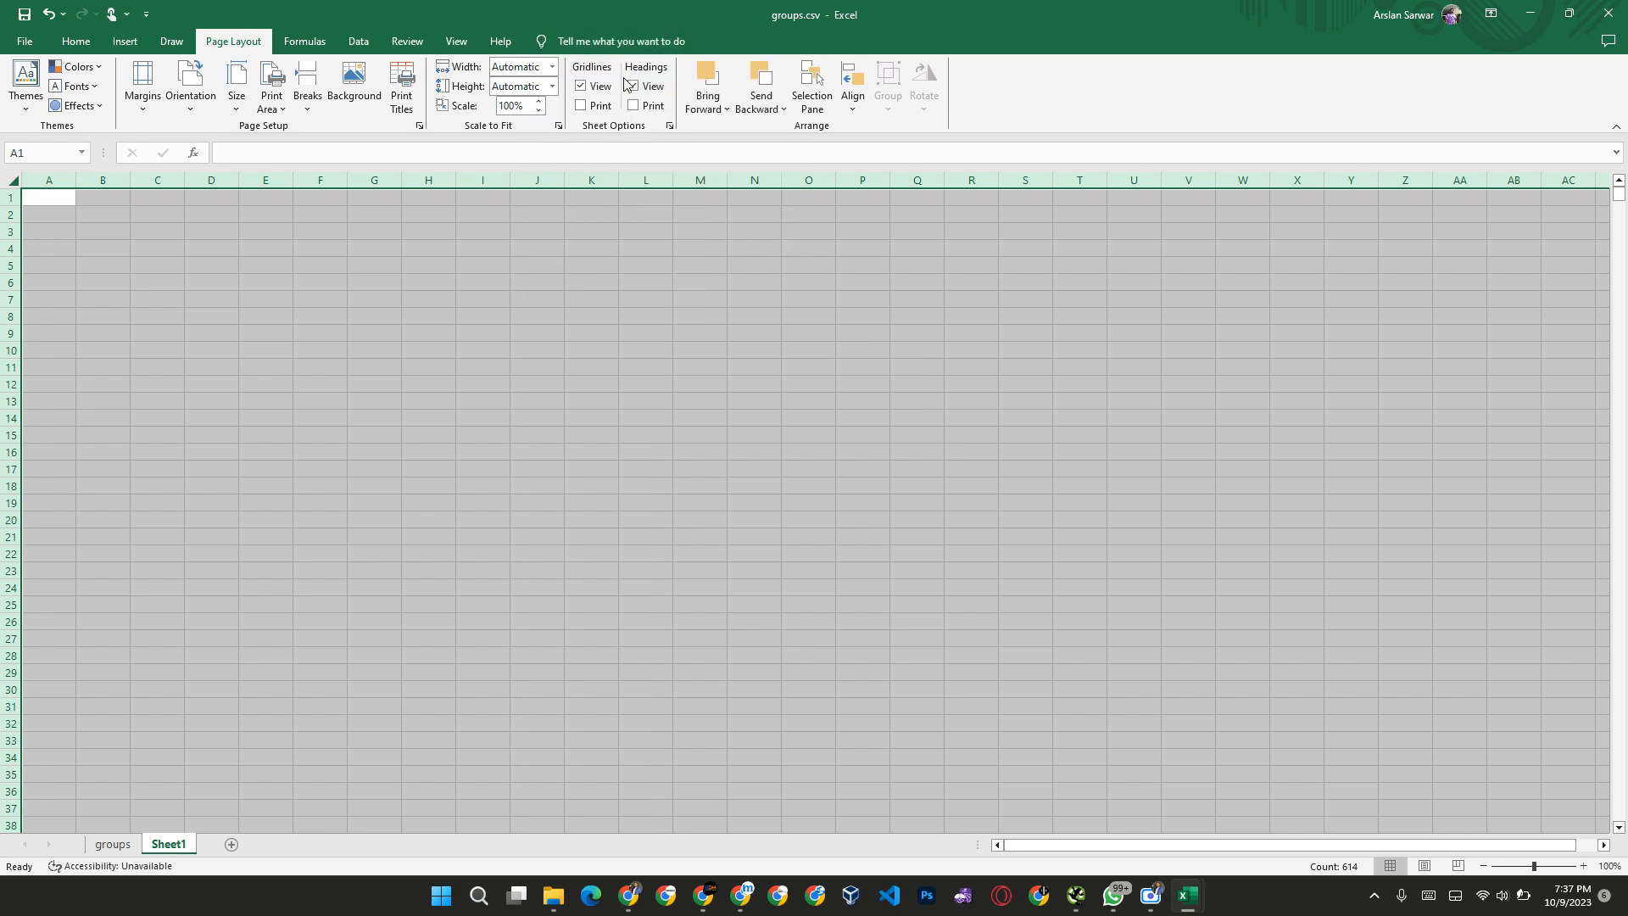
# Step: Delete the empty rows 1 to 156 above the first group heading, "best (33)", in Sheet1
pyautogui.click(133, 300)
pyautogui.click(65, 280)
pyautogui.moveTo(6, 197); pyautogui.dragTo(3, 355)
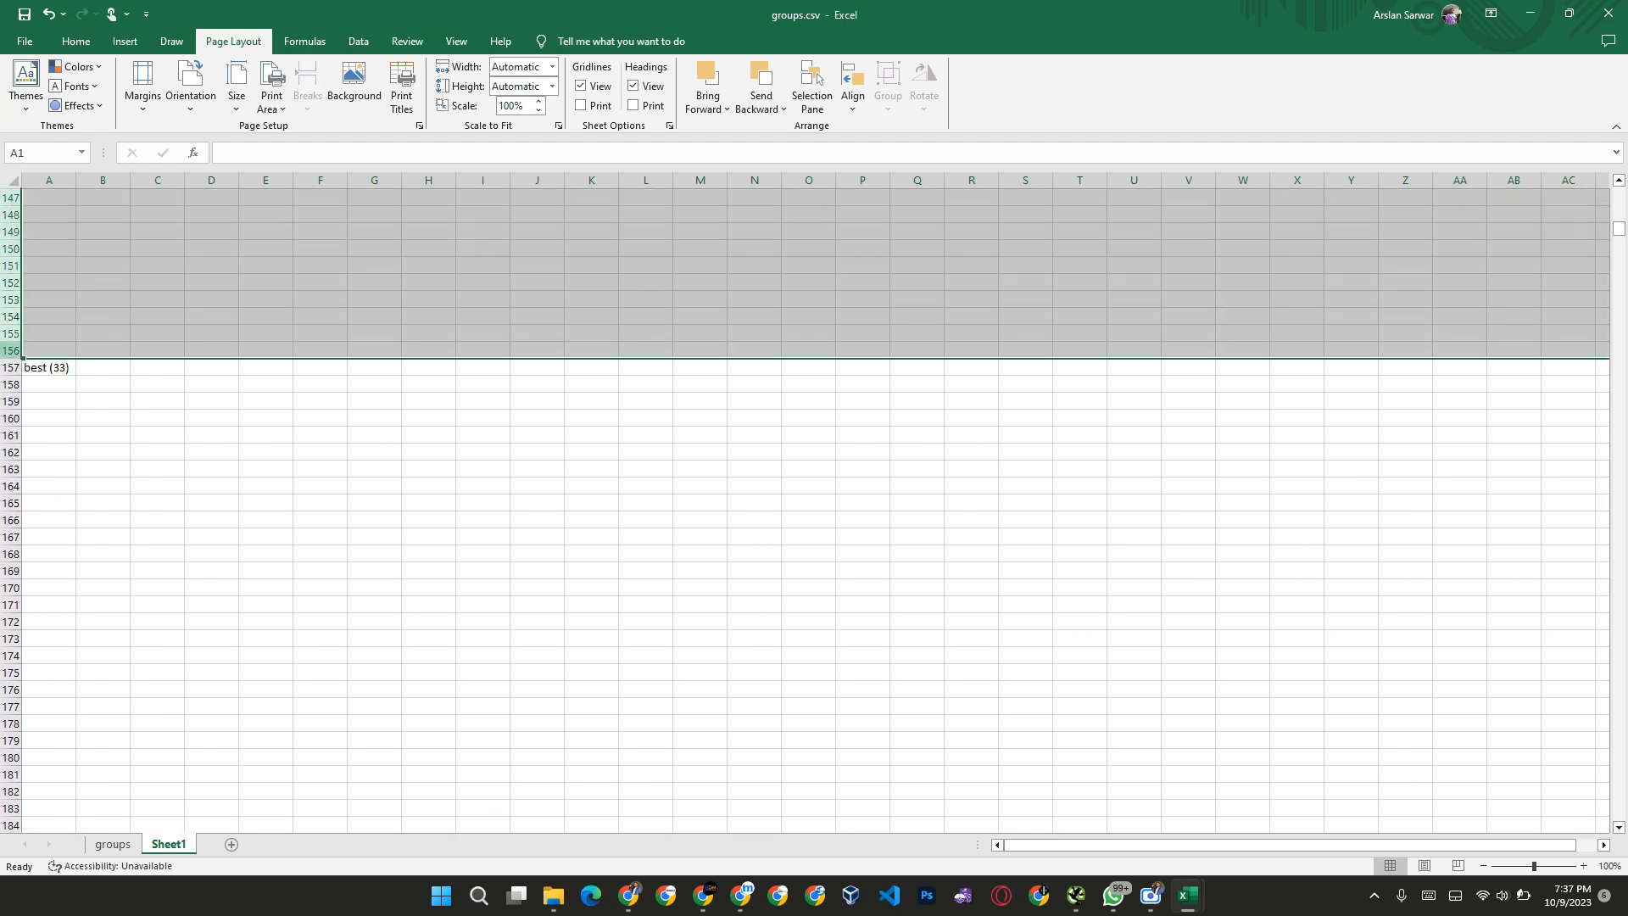
pyautogui.rightClick(2, 354)
pyautogui.click(68, 518)
pyautogui.click(51, 197)
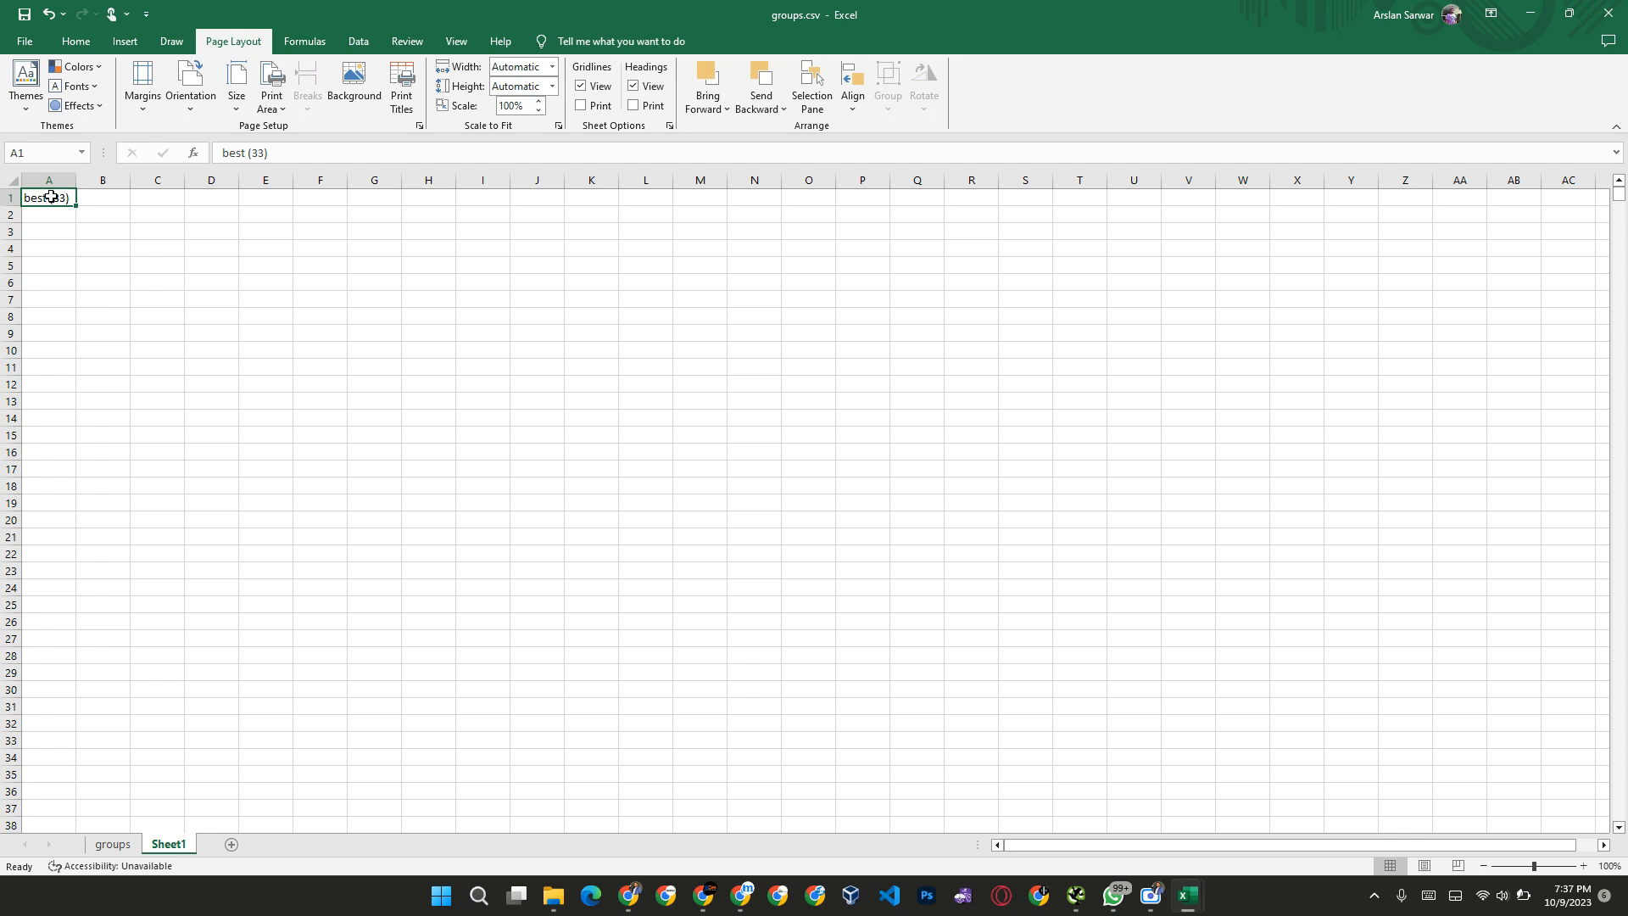
# Step: Extend the selection from cell A1 down through all group headings in column A and add a filter to it
pyautogui.hotkey('ctrl', 'shift', 'Down')
pyautogui.hotkey('ctrl', 'shift', 'Down')
pyautogui.hotkey('ctrl', 'shift', 'Down')
pyautogui.hotkey('ctrl', 'shift', 'Down')
pyautogui.hotkey('ctrl', 'shift', 'Down')
pyautogui.hotkey('ctrl', 'shift', 'Down')
pyautogui.hotkey('ctrl', 'shift', 'Down')
pyautogui.hotkey('ctrl', 'shift', 'Down')
pyautogui.hotkey('ctrl', 'shift', 'Down')
pyautogui.hotkey('ctrl', 'shift', 'Down')
pyautogui.hotkey('ctrl', 'shift', 'Down')
pyautogui.hotkey('ctrl', 'shift', 'Down')
pyautogui.hotkey('ctrl', 'shift', 'Down')
pyautogui.hotkey('ctrl', 'shift', 'Down')
pyautogui.hotkey('ctrl', 'shift', 'Down')
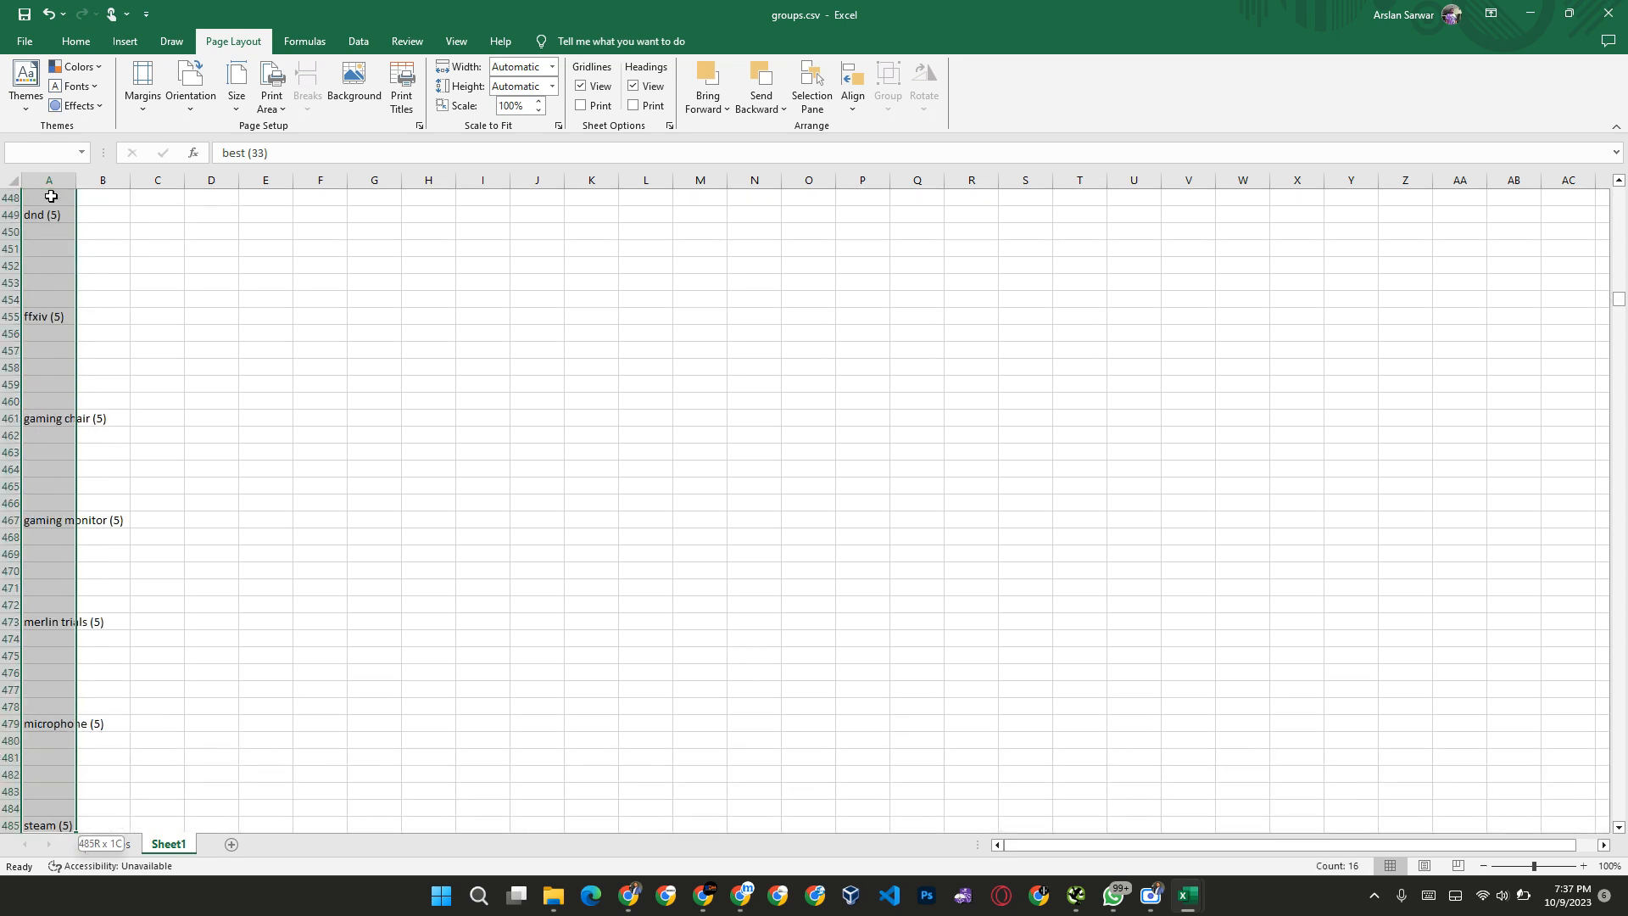
pyautogui.hotkey('ctrl', 'shift', 'Down')
pyautogui.hotkey('ctrl', 'shift', 'Down')
pyautogui.hotkey('ctrl', 'shift', 'Down')
pyautogui.hotkey('ctrl', 'shift', 'Down')
pyautogui.hotkey('ctrl', 'shift', 'Down')
pyautogui.hotkey('ctrl', 'shift', 'Down')
pyautogui.hotkey('ctrl', 'shift', 'Down')
pyautogui.hotkey('ctrl', 'shift', 'Down')
pyautogui.hotkey('ctrl', 'shift', 'Down')
pyautogui.hotkey('ctrl', 'shift', 'Down')
pyautogui.hotkey('ctrl', 'shift', 'Down')
pyautogui.hotkey('ctrl', 'shift', 'Down')
pyautogui.hotkey('ctrl', 'shift', 'Down')
pyautogui.hotkey('ctrl', 'shift', 'Down')
pyautogui.hotkey('ctrl', 'shift', 'Down')
pyautogui.hotkey('ctrl', 'shift', 'Down')
pyautogui.hotkey('ctrl', 'shift', 'Down')
pyautogui.hotkey('ctrl', 'shift', 'Down')
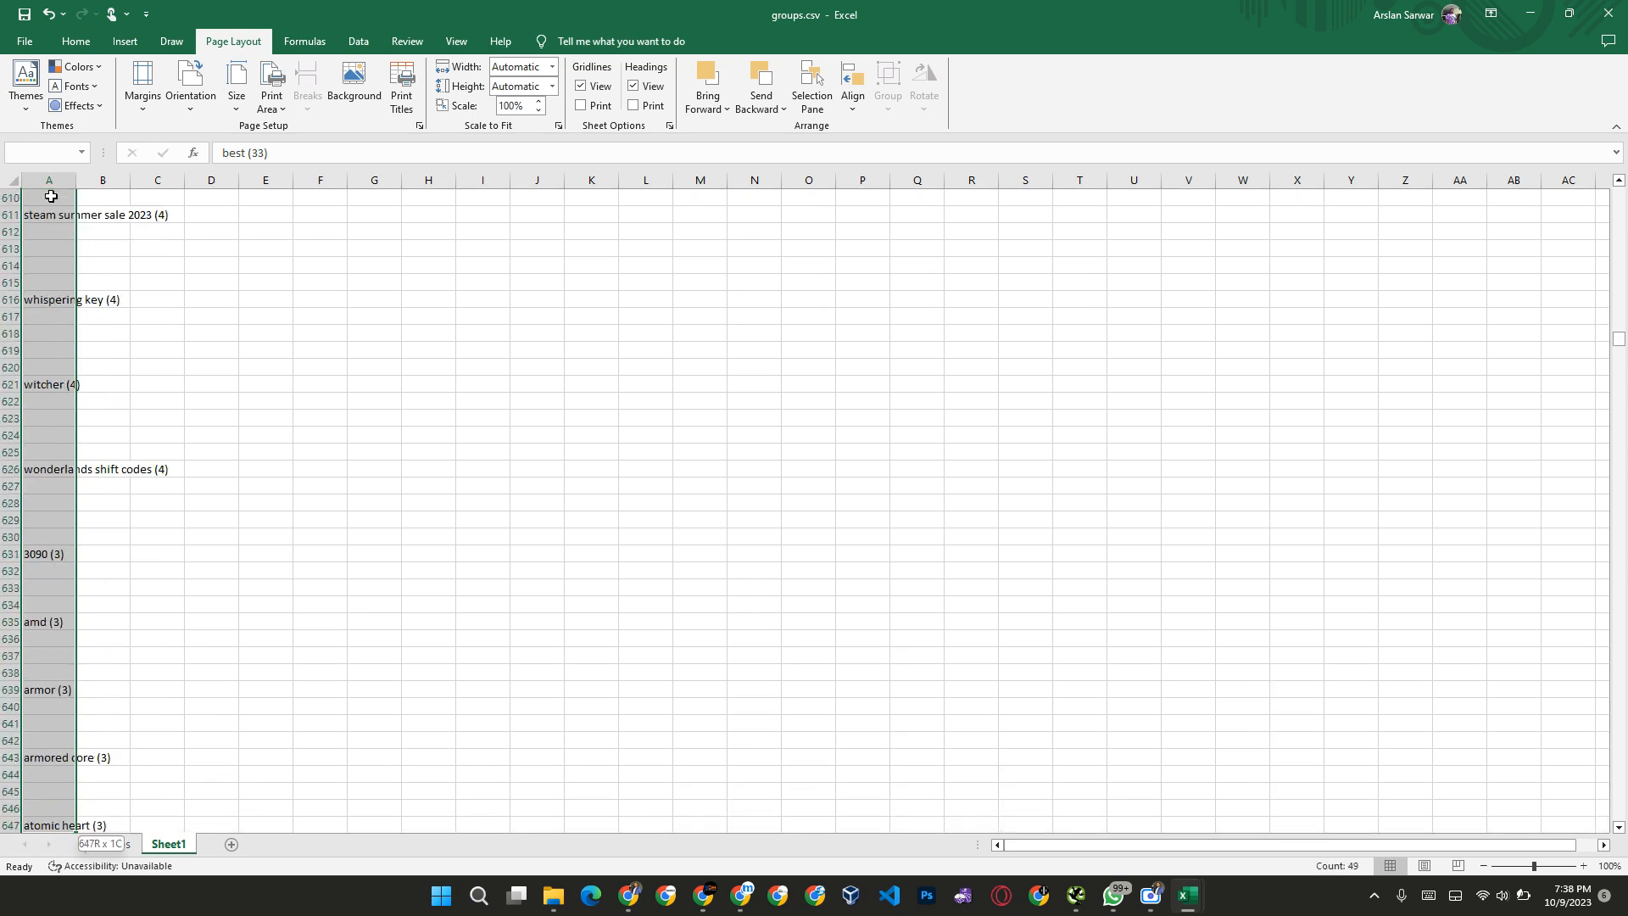
pyautogui.hotkey('ctrl', 'shift', 'Down')
pyautogui.hotkey('ctrl', 'shift', 'Down')
pyautogui.hotkey('ctrl', 'shift', 'Down')
pyautogui.hotkey('ctrl', 'shift', 'Down')
pyautogui.hotkey('ctrl', 'shift', 'Down')
pyautogui.hotkey('ctrl', 'shift', 'Down')
pyautogui.hotkey('ctrl', 'shift', 'Down')
pyautogui.hotkey('ctrl', 'shift', 'Down')
pyautogui.hotkey('ctrl', 'shift', 'Down')
pyautogui.hotkey('ctrl', 'shift', 'Down')
pyautogui.hotkey('ctrl', 'shift', 'Down')
pyautogui.hotkey('ctrl', 'shift', 'Down')
pyautogui.hotkey('ctrl', 'shift', 'Down')
pyautogui.hotkey('ctrl', 'shift', 'Down')
pyautogui.hotkey('ctrl', 'shift', 'Down')
pyautogui.hotkey('ctrl', 'shift', 'Down')
pyautogui.hotkey('ctrl', 'shift', 'Down')
pyautogui.hotkey('ctrl', 'shift', 'Down')
pyautogui.hotkey('ctrl', 'shift', 'Down')
pyautogui.hotkey('ctrl', 'shift', 'Down')
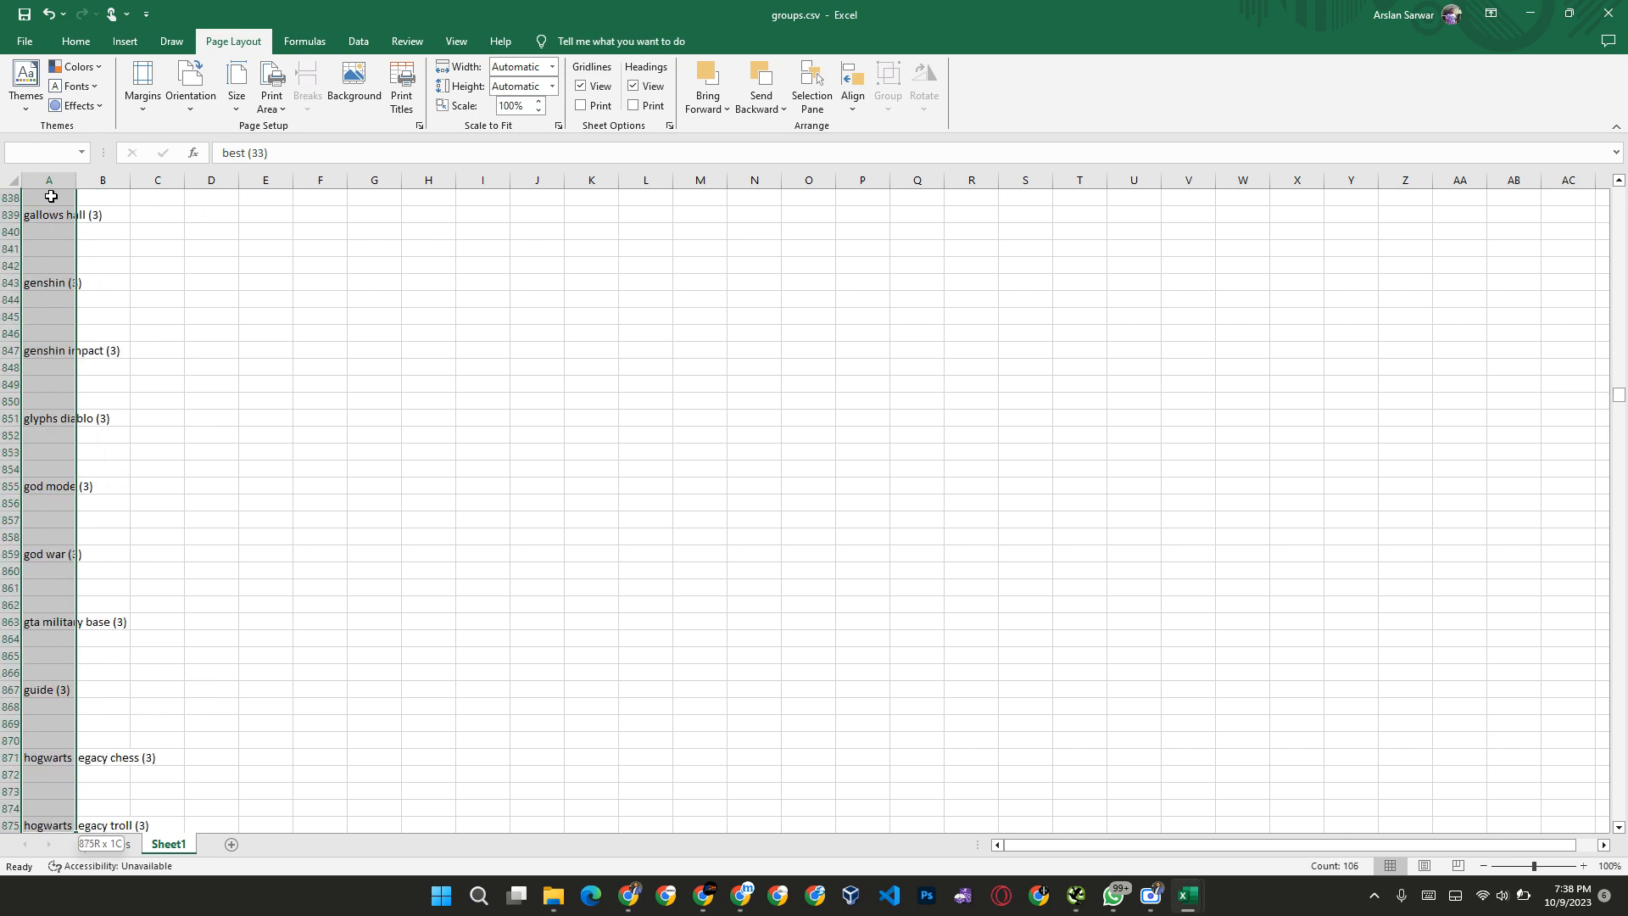
pyautogui.hotkey('ctrl', 'shift', 'Down')
pyautogui.hotkey('ctrl', 'shift', 'Down')
pyautogui.hotkey('ctrl', 'shift', 'Down')
pyautogui.hotkey('ctrl', 'shift', 'Down')
pyautogui.hotkey('ctrl', 'shift', 'Down')
pyautogui.hotkey('ctrl', 'shift', 'Down')
pyautogui.hotkey('ctrl', 'shift', 'Down')
pyautogui.hotkey('ctrl', 'shift', 'Down')
pyautogui.hotkey('ctrl', 'shift', 'Down')
pyautogui.hotkey('ctrl', 'shift', 'Down')
pyautogui.hotkey('ctrl', 'shift', 'Down')
pyautogui.hotkey('ctrl', 'shift', 'Down')
pyautogui.hotkey('ctrl', 'shift', 'Down')
pyautogui.hotkey('ctrl', 'shift', 'Down')
pyautogui.hotkey('ctrl', 'shift', 'Down')
pyautogui.hotkey('ctrl', 'shift', 'Down')
pyautogui.hotkey('ctrl', 'shift', 'Down')
pyautogui.hotkey('ctrl', 'shift', 'Down')
pyautogui.hotkey('ctrl', 'shift', 'Down')
pyautogui.hotkey('ctrl', 'shift', 'Down')
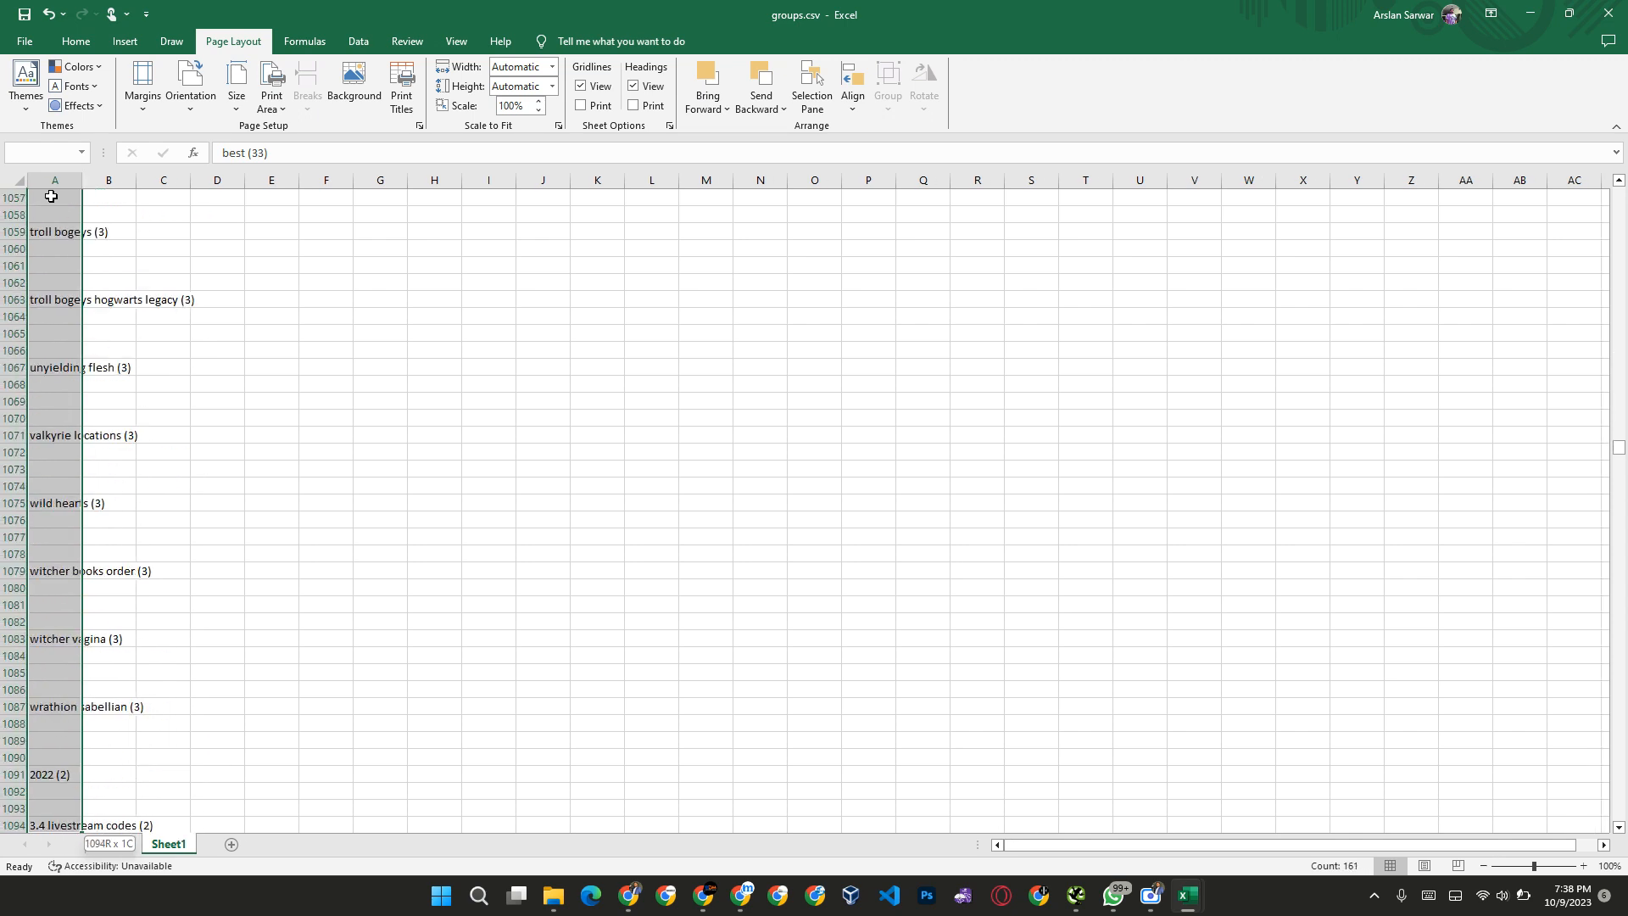
pyautogui.hotkey('ctrl', 'shift', 'Down')
pyautogui.hotkey('ctrl', 'shift', 'Down')
pyautogui.hotkey('ctrl', 'shift', 'Down')
pyautogui.hotkey('ctrl', 'shift', 'Down')
pyautogui.hotkey('ctrl', 'shift', 'Down')
pyautogui.hotkey('ctrl', 'shift', 'Down')
pyautogui.hotkey('ctrl', 'shift', 'Down')
pyautogui.hotkey('ctrl', 'shift', 'Down')
pyautogui.hotkey('ctrl', 'shift', 'Down')
pyautogui.hotkey('ctrl', 'shift', 'Down')
pyautogui.hotkey('ctrl', 'shift', 'Down')
pyautogui.hotkey('ctrl', 'shift', 'Down')
pyautogui.hotkey('ctrl', 'shift', 'Down')
pyautogui.hotkey('ctrl', 'shift', 'Down')
pyautogui.hotkey('ctrl', 'shift', 'Down')
pyautogui.hotkey('ctrl', 'shift', 'Down')
pyautogui.hotkey('ctrl', 'shift', 'Down')
pyautogui.hotkey('ctrl', 'shift', 'Down')
pyautogui.hotkey('ctrl', 'shift', 'Down')
pyautogui.hotkey('ctrl', 'shift', 'Down')
pyautogui.hotkey('ctrl', 'shift', 'Down')
pyautogui.hotkey('ctrl', 'shift', 'Down')
pyautogui.hotkey('ctrl', 'shift', 'Down')
pyautogui.hotkey('ctrl', 'shift', 'Down')
pyautogui.hotkey('ctrl', 'shift', 'Down')
pyautogui.hotkey('ctrl', 'shift', 'Down')
pyautogui.hotkey('ctrl', 'shift', 'Down')
pyautogui.hotkey('ctrl', 'shift', 'Down')
pyautogui.hotkey('ctrl', 'shift', 'Down')
pyautogui.hotkey('ctrl', 'shift', 'Down')
pyautogui.hotkey('ctrl', 'shift', 'Down')
pyautogui.hotkey('ctrl', 'shift', 'Down')
pyautogui.hotkey('ctrl', 'shift', 'Down')
pyautogui.hotkey('ctrl', 'shift', 'Down')
pyautogui.hotkey('ctrl', 'shift', 'Down')
pyautogui.hotkey('ctrl', 'shift', 'Down')
pyautogui.hotkey('ctrl', 'shift', 'Down')
pyautogui.hotkey('ctrl', 'shift', 'Down')
pyautogui.hotkey('ctrl', 'shift', 'Down')
pyautogui.hotkey('ctrl', 'shift', 'Down')
pyautogui.hotkey('ctrl', 'shift', 'Down')
pyautogui.hotkey('ctrl', 'shift', 'Down')
pyautogui.hotkey('ctrl', 'shift', 'Down')
pyautogui.hotkey('ctrl', 'shift', 'Down')
pyautogui.hotkey('ctrl', 'shift', 'Down')
pyautogui.hotkey('ctrl', 'shift', 'Down')
pyautogui.hotkey('ctrl', 'shift', 'Down')
pyautogui.hotkey('ctrl', 'shift', 'Down')
pyautogui.hotkey('ctrl', 'shift', 'Down')
pyautogui.hotkey('ctrl', 'shift', 'Down')
pyautogui.hotkey('ctrl', 'shift', 'Down')
pyautogui.hotkey('ctrl', 'shift', 'Down')
pyautogui.hotkey('ctrl', 'shift', 'Down')
pyautogui.hotkey('ctrl', 'shift', 'Down')
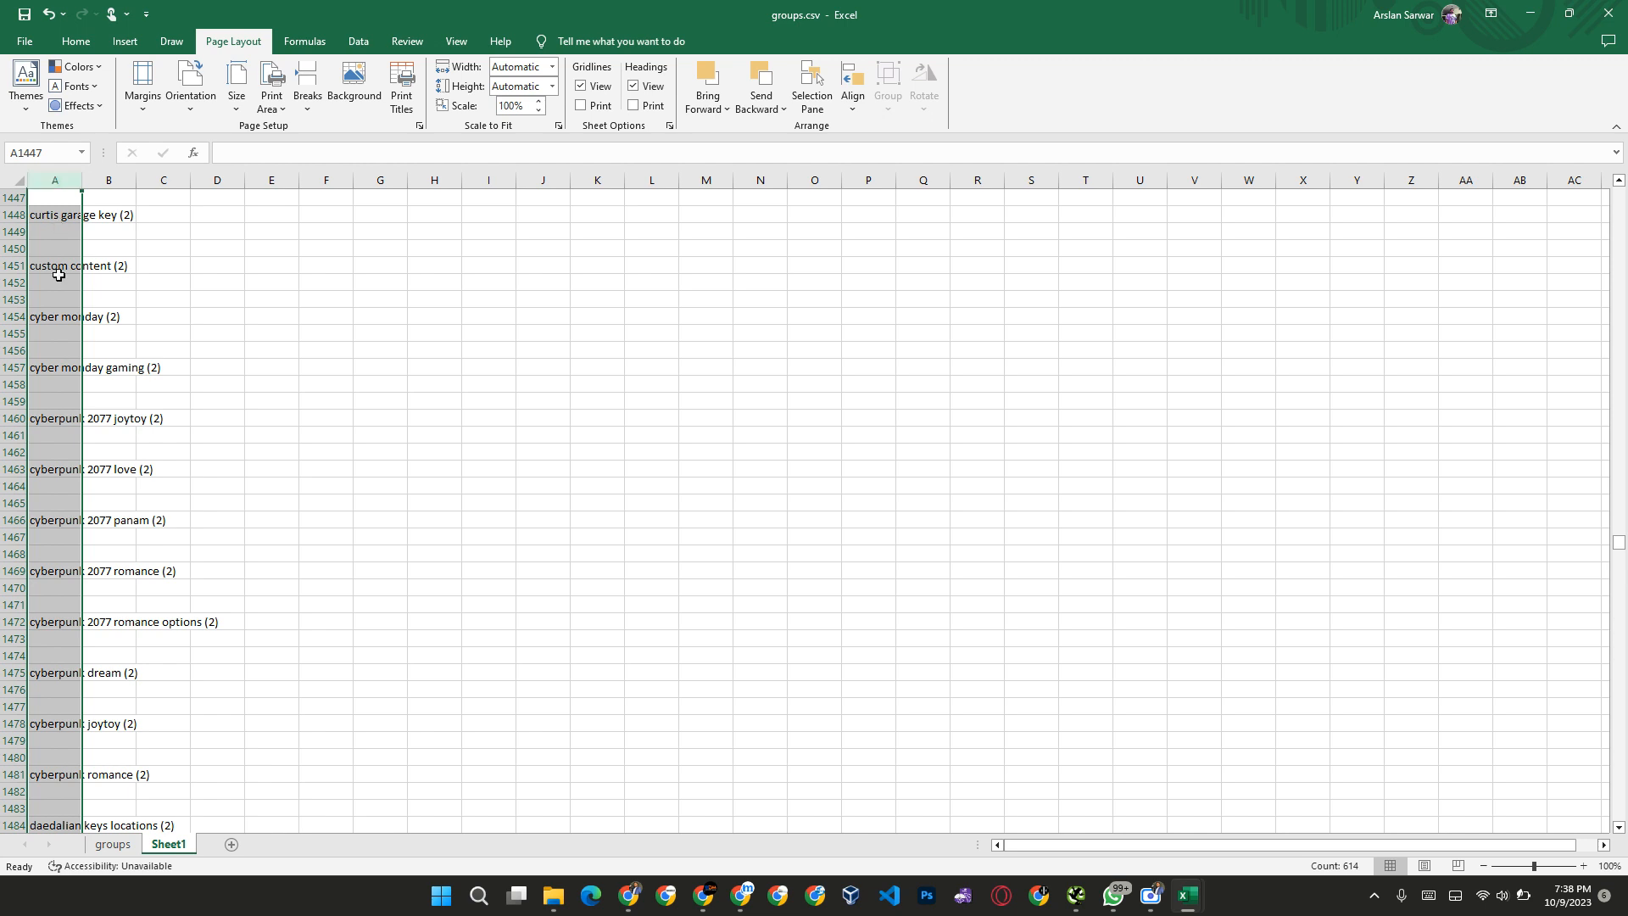
pyautogui.scroll(20, 59, 275)
pyautogui.scroll(20, 59, 275)
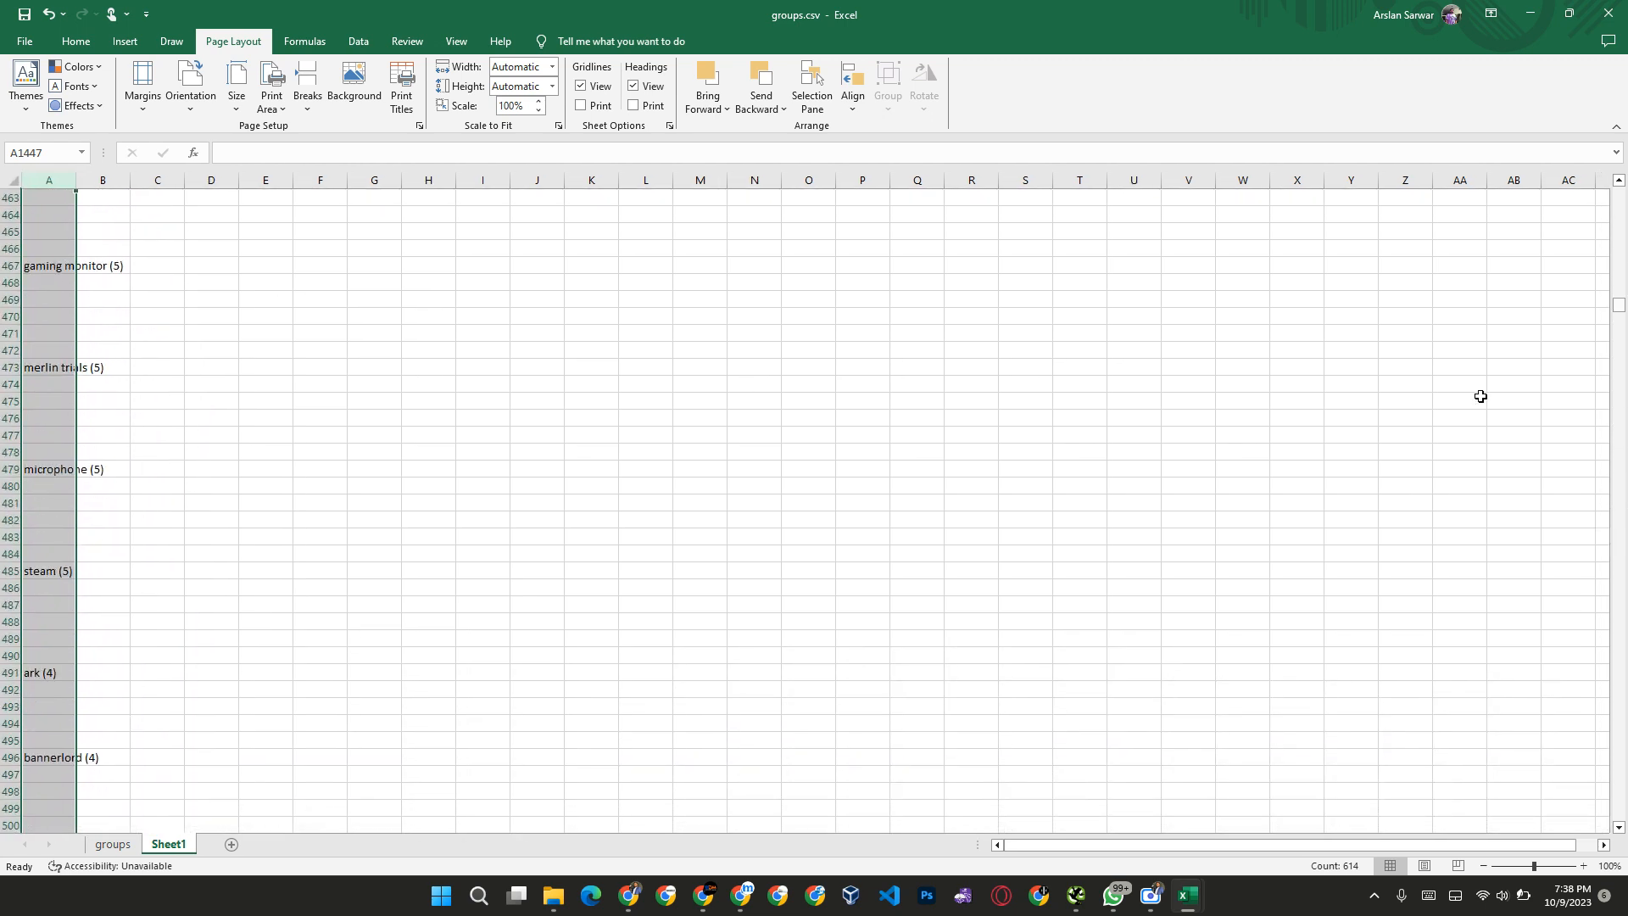
pyautogui.moveTo(1619, 307); pyautogui.dragTo(1620, 173)
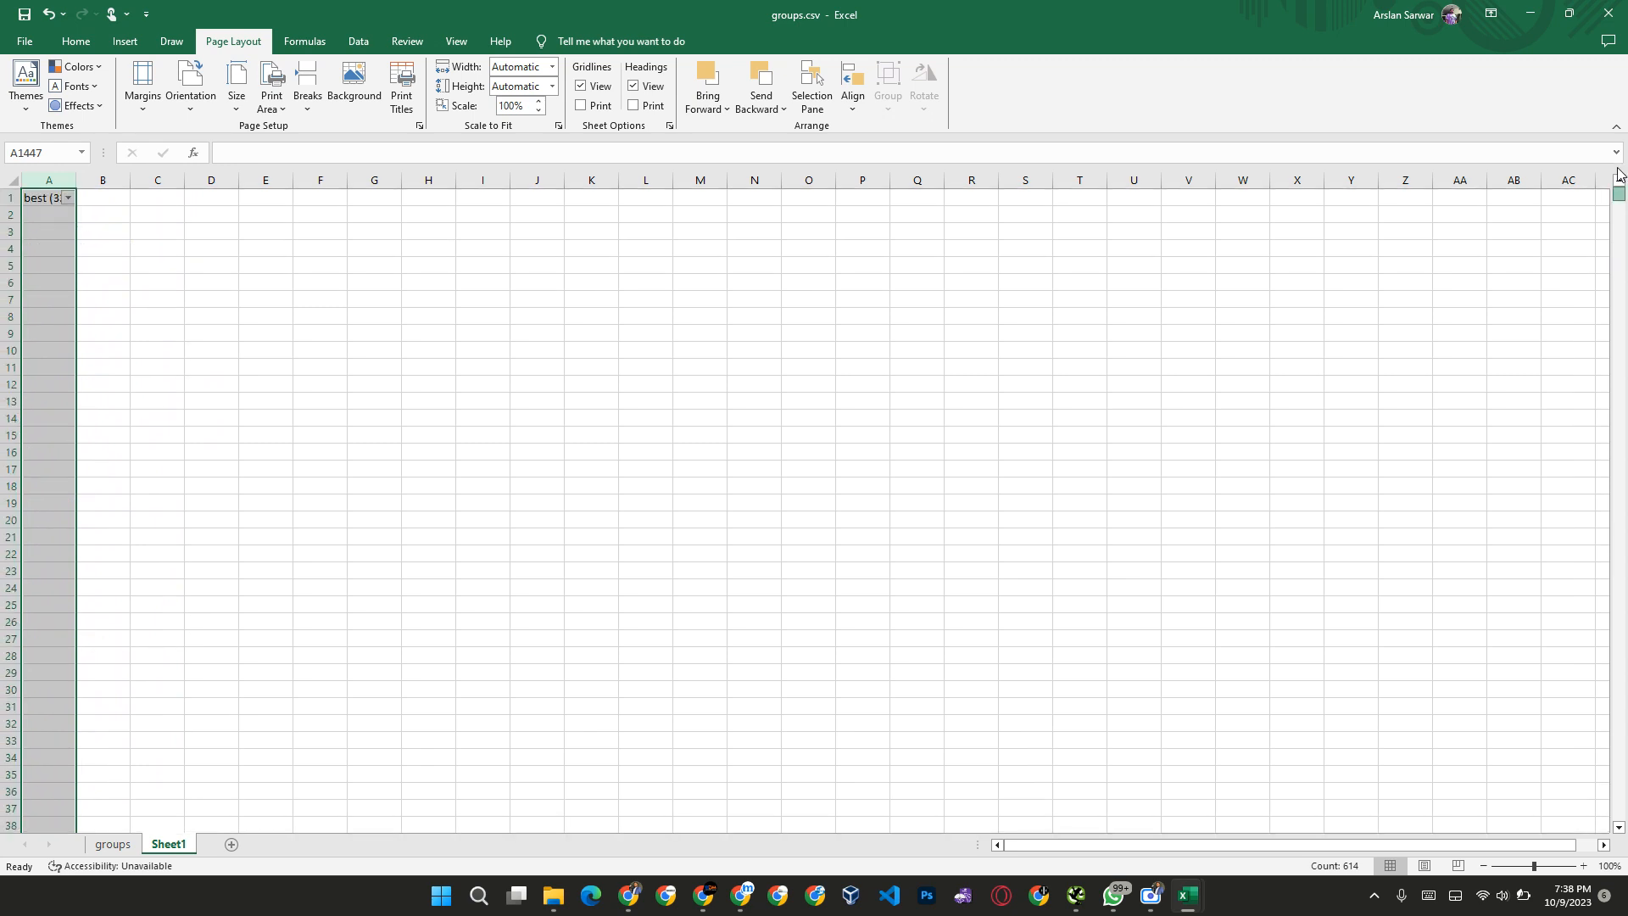
# Step: Sort the column A headings from A to Z with the filter and autofit the column width
pyautogui.click(319, 197)
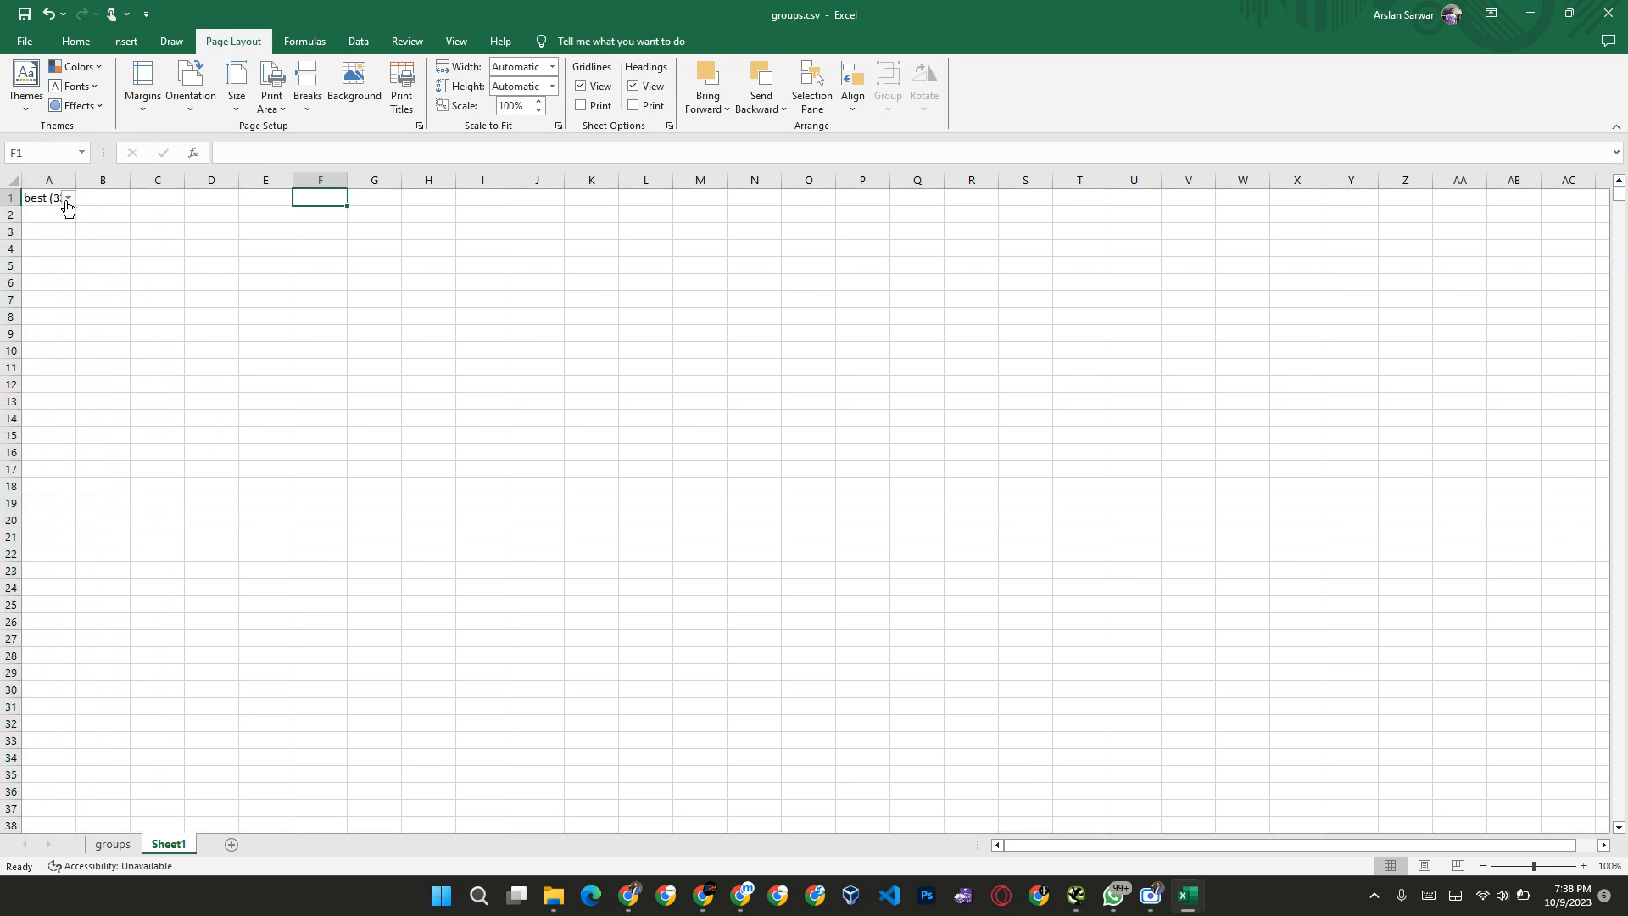
pyautogui.click(68, 198)
pyautogui.click(71, 219)
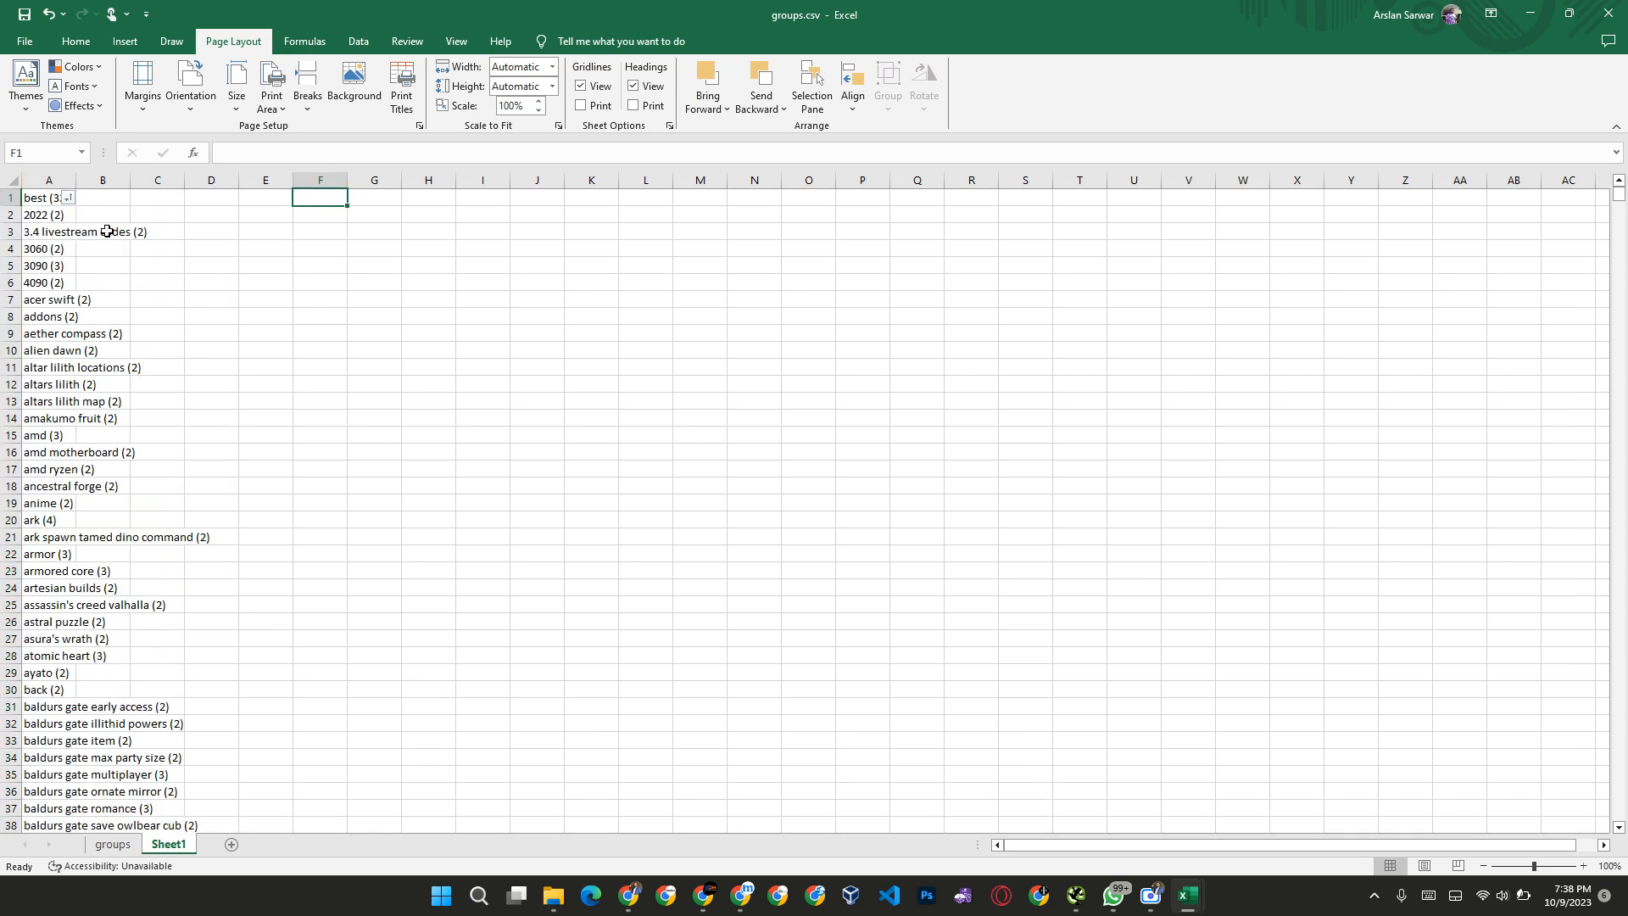
pyautogui.doubleClick(74, 179)
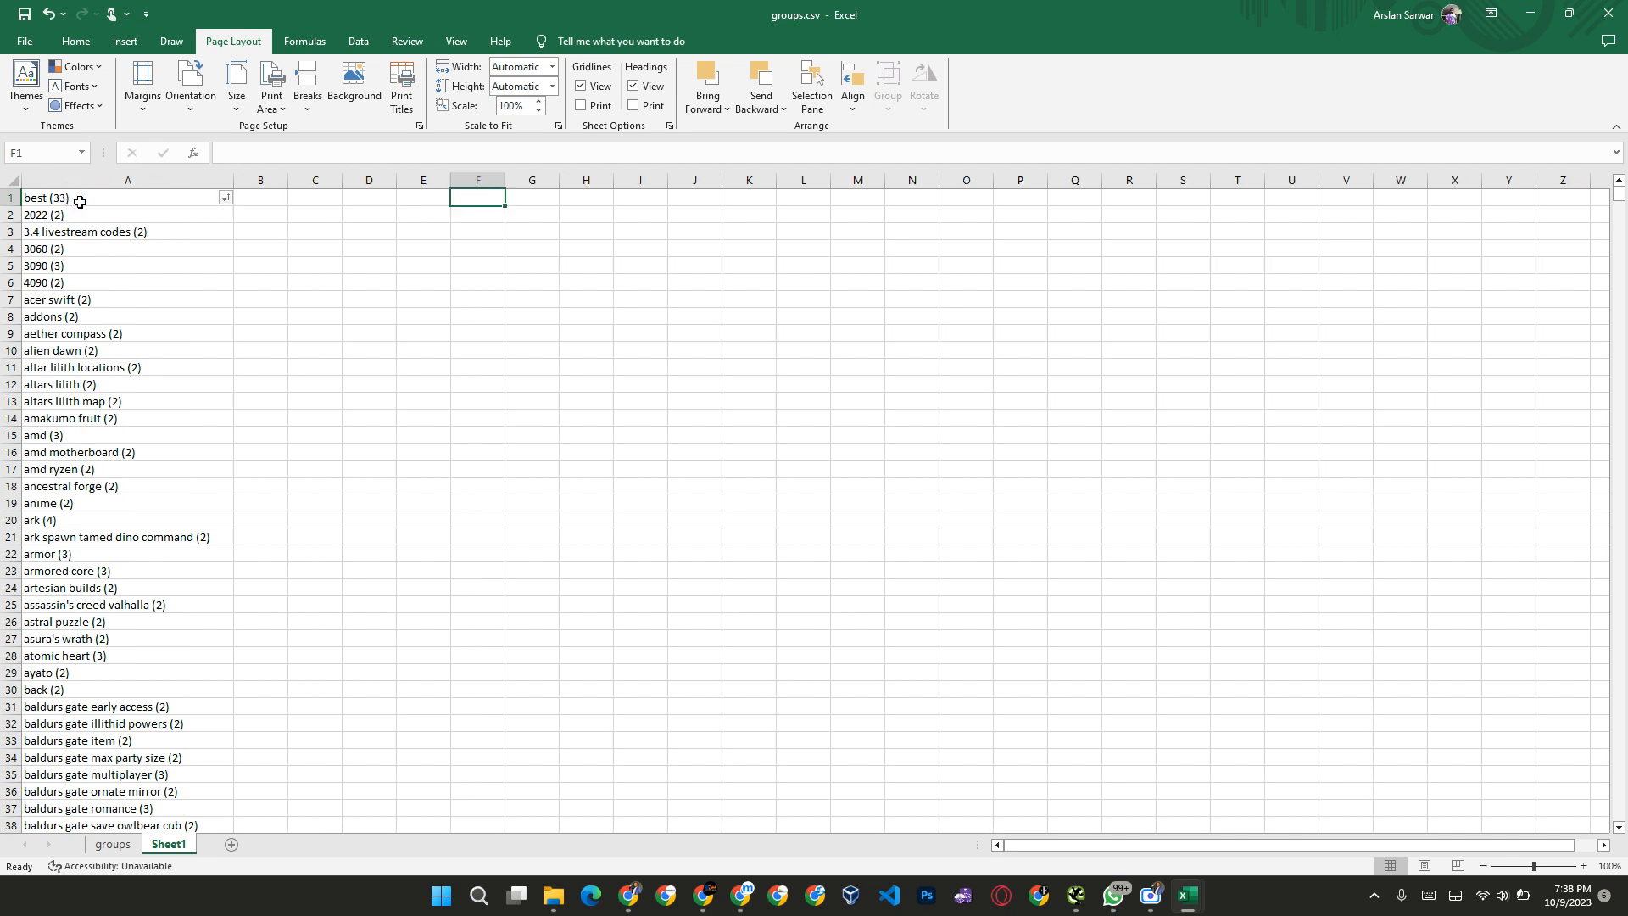
# Step: Remove the bracketed keyword count from the heading in cell A1 so it reads "best"
pyautogui.click(79, 200)
pyautogui.doubleClick(102, 197)
pyautogui.press('BackSpace')
pyautogui.press('BackSpace')
pyautogui.press('BackSpace')
pyautogui.press('Return')
pyautogui.press('Down')
pyautogui.press('Up')
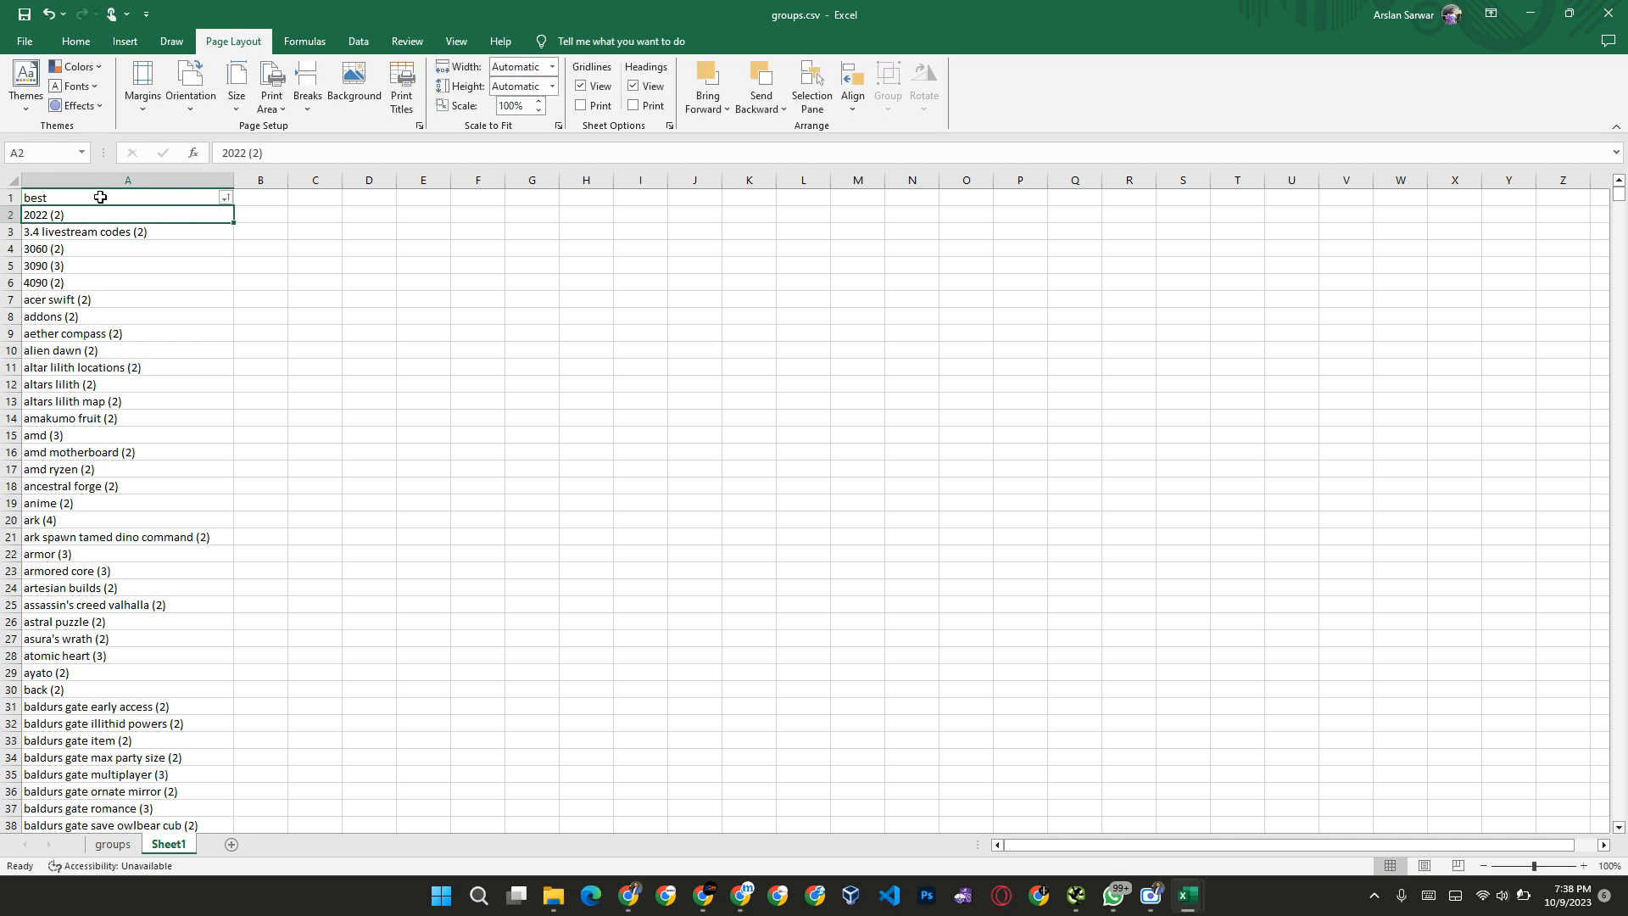
# Step: Remove the bracketed counts from cells A2 and A3, leaving "2022" and "3.4 livestream codes"
pyautogui.doubleClick(105, 218)
pyautogui.press('BackSpace')
pyautogui.press('Return')
pyautogui.doubleClick(166, 230)
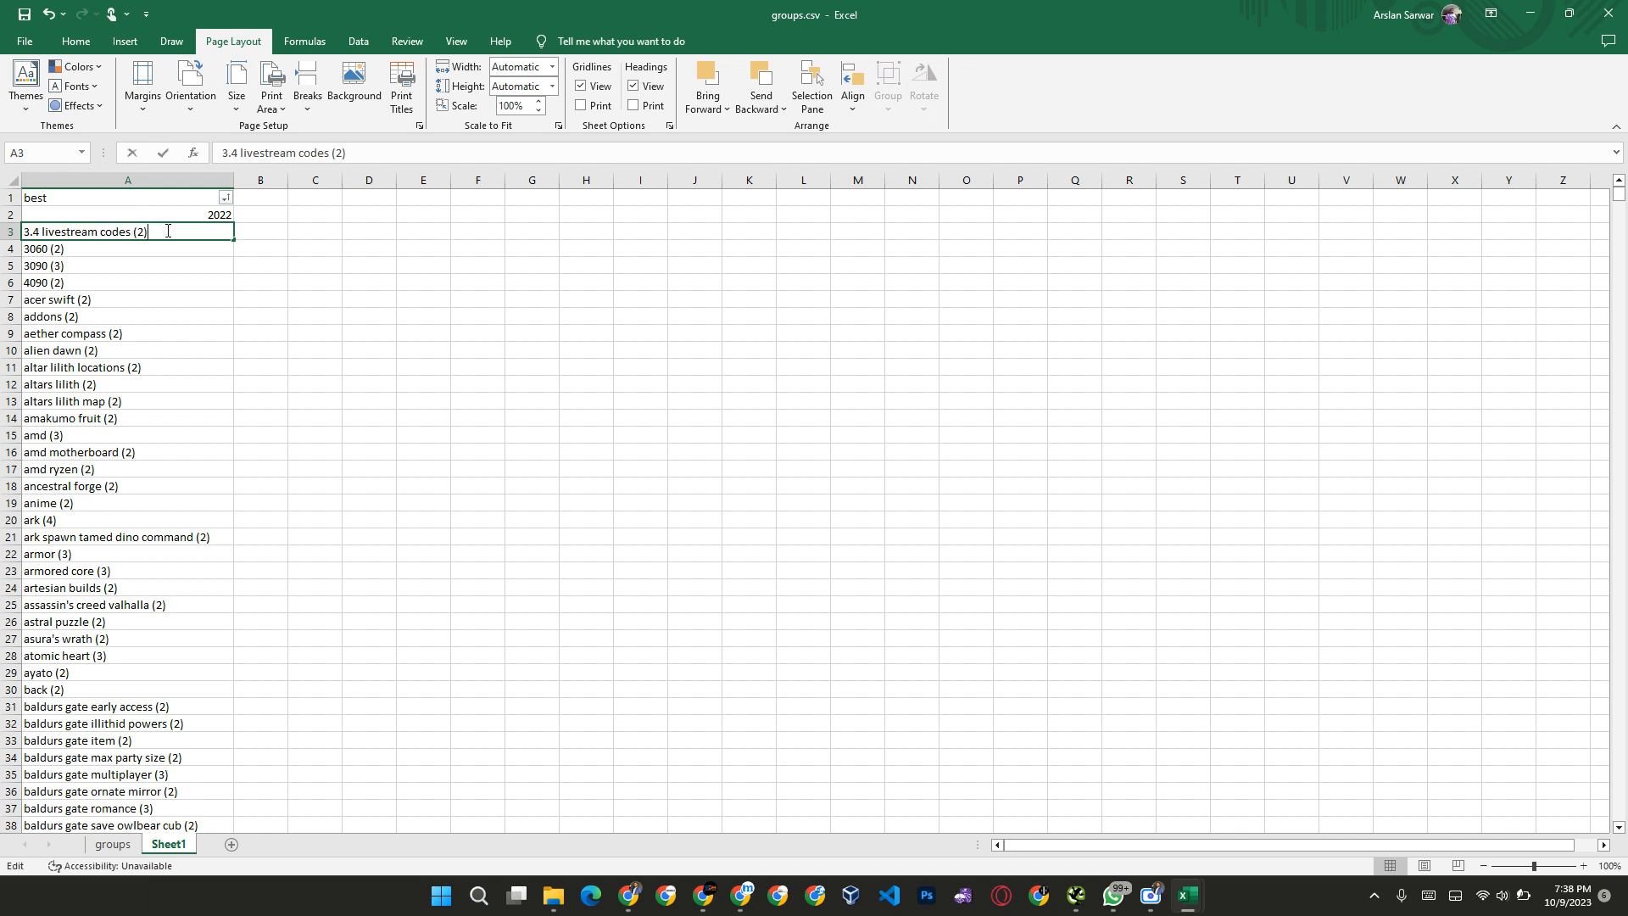
pyautogui.press('BackSpace')
pyautogui.press('BackSpace')
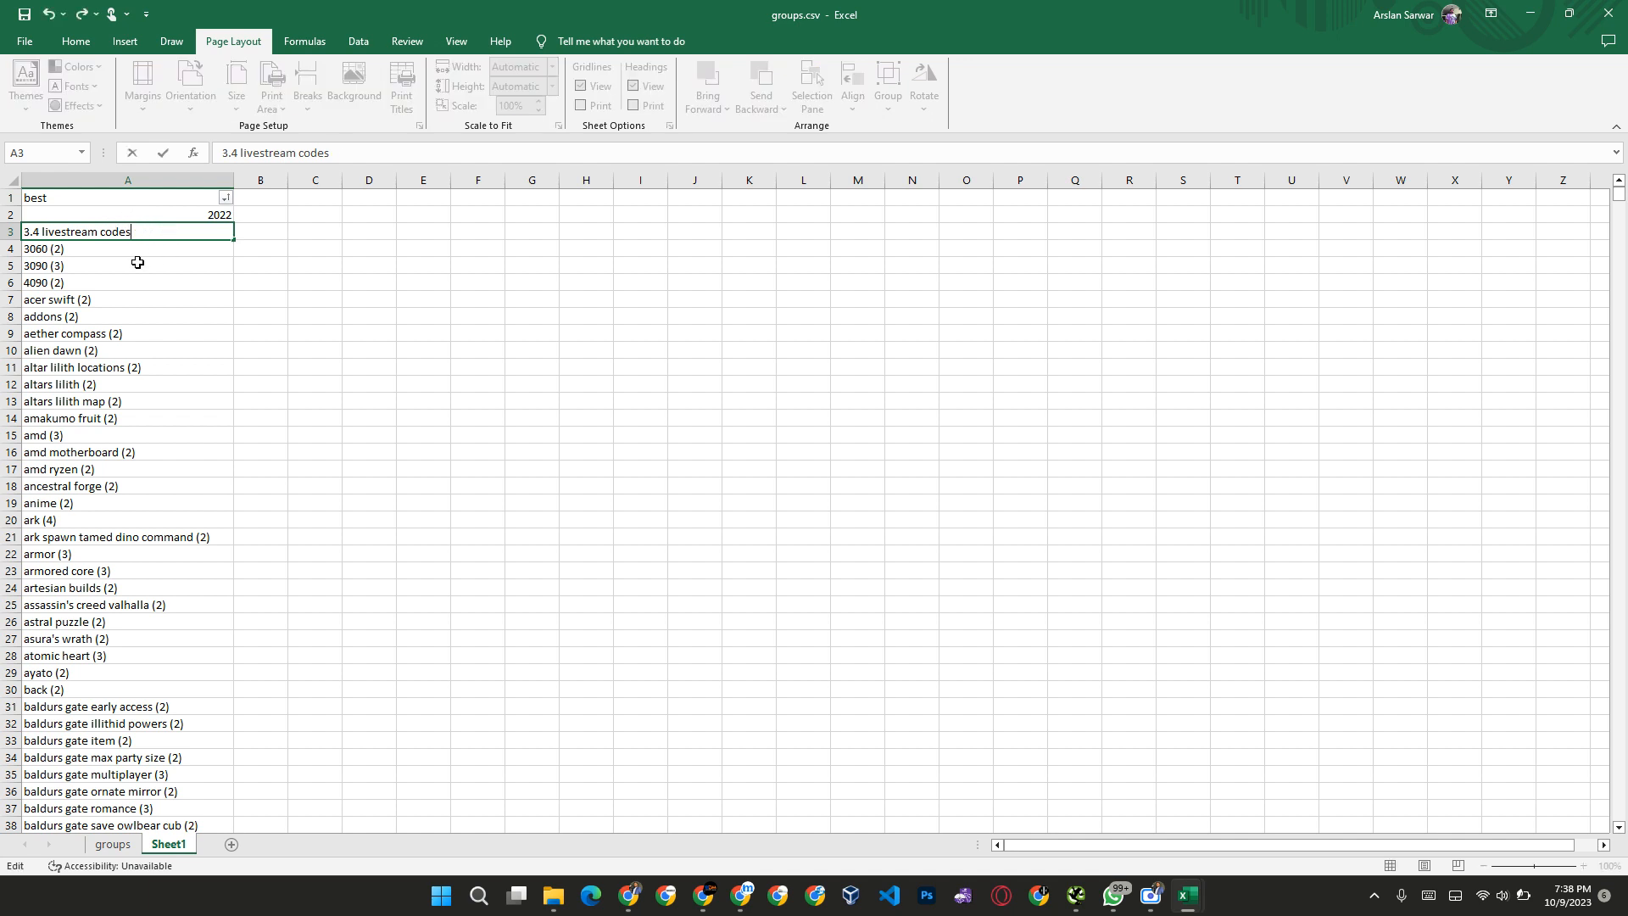
# Step: Remove the bracketed counts from cells A4 to A6, leaving "3060", "3090" and "4090"
pyautogui.doubleClick(129, 247)
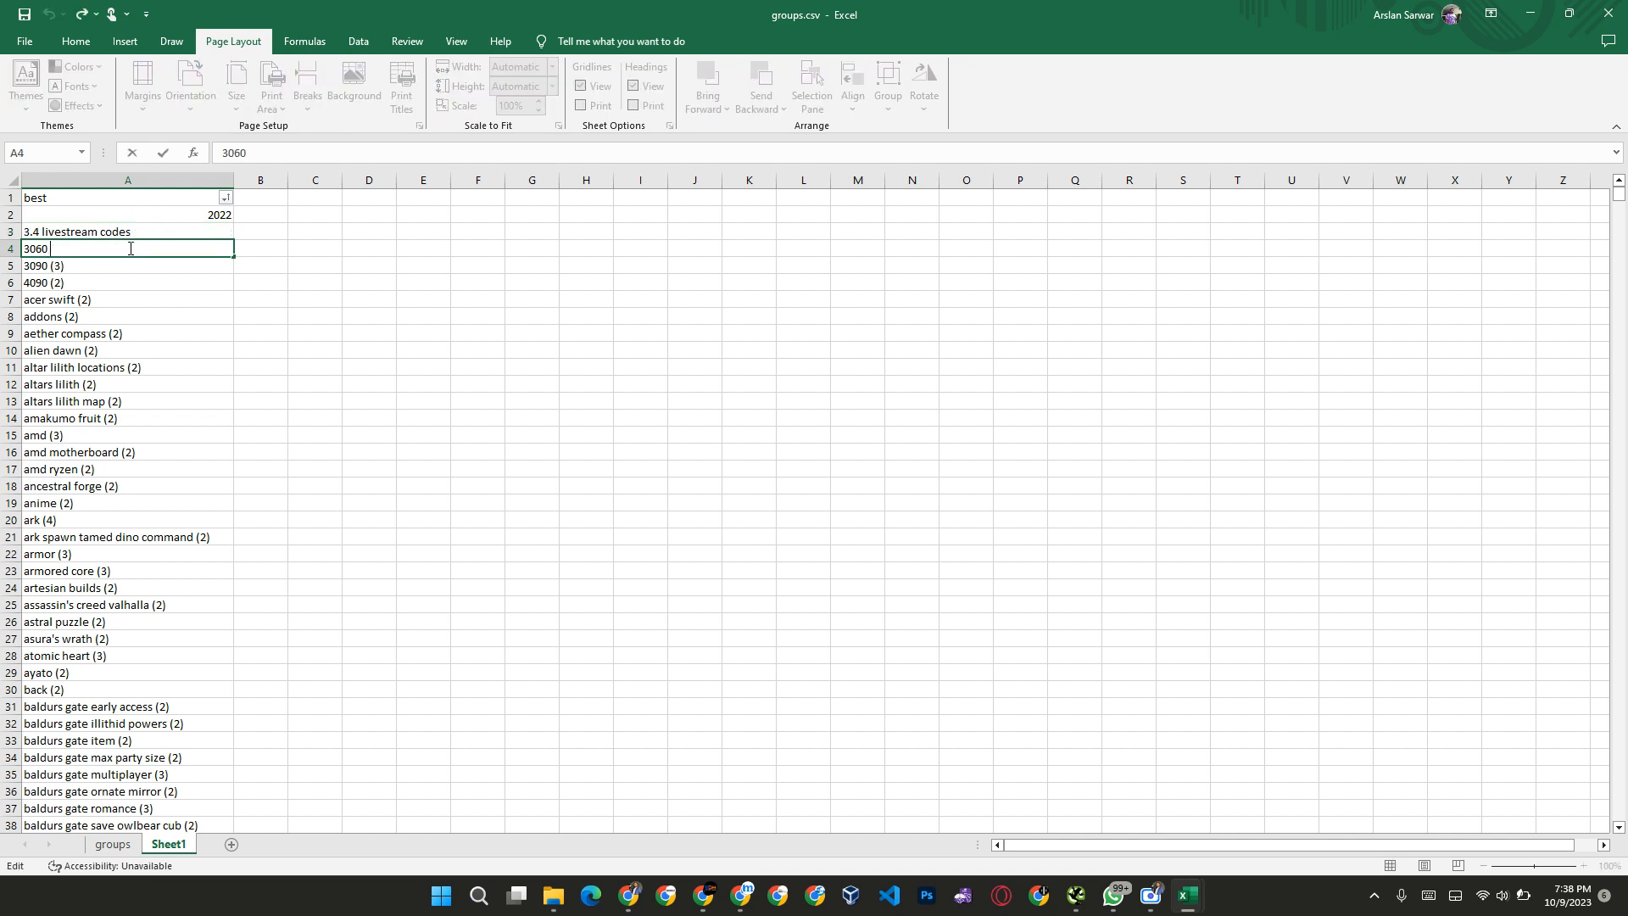
pyautogui.press('Return')
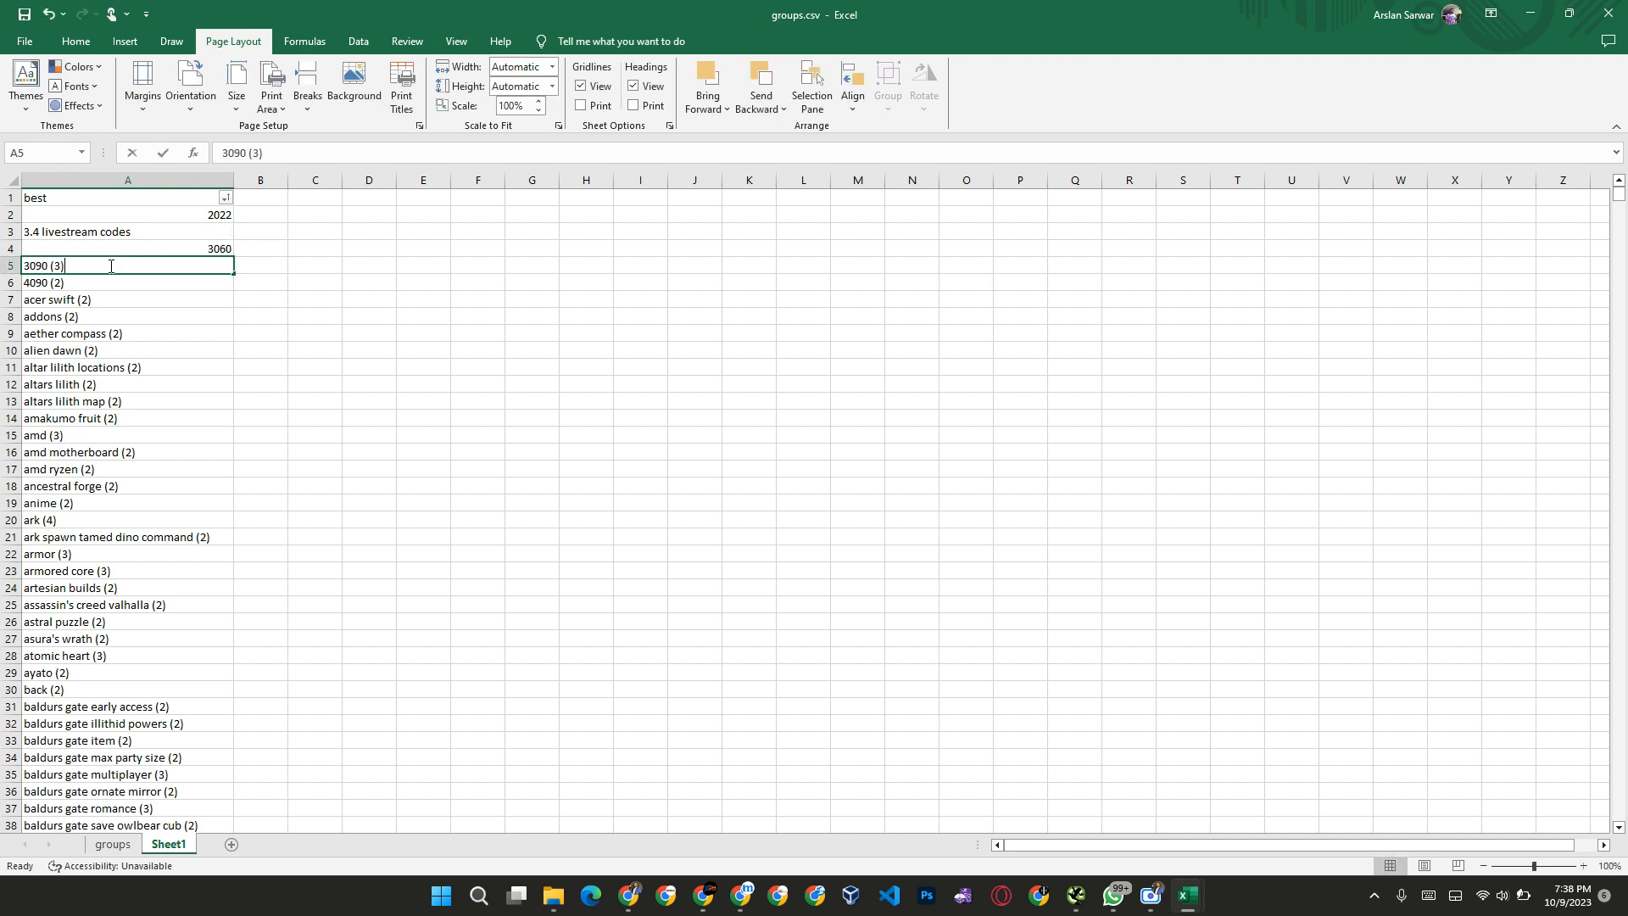
pyautogui.doubleClick(111, 266)
pyautogui.press('BackSpace')
pyautogui.press('Return')
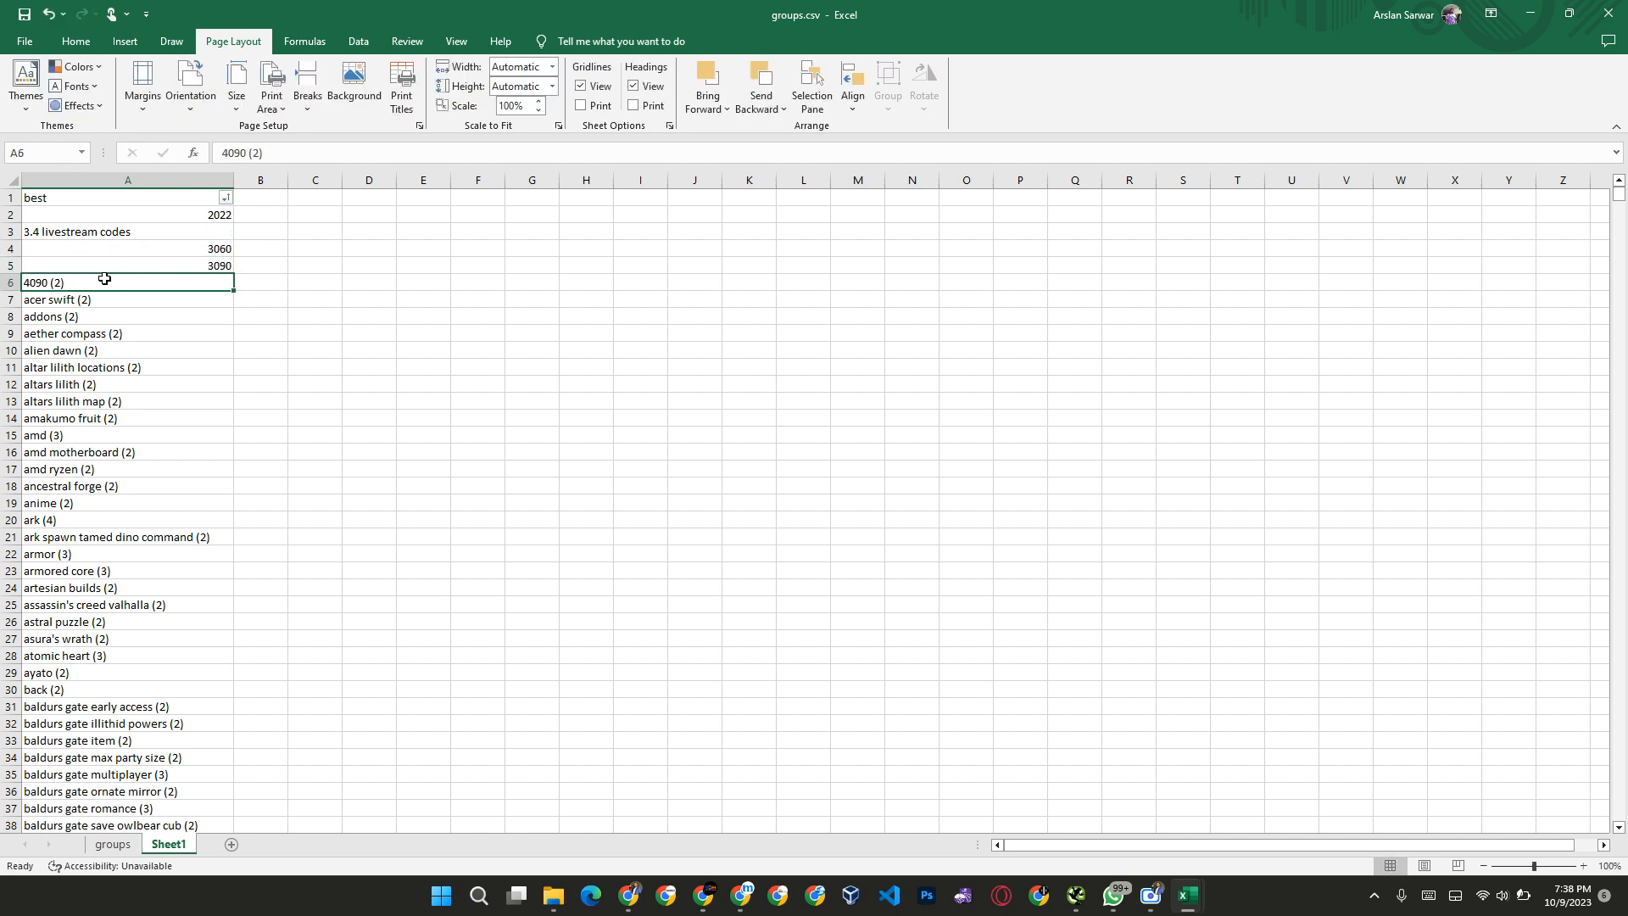
pyautogui.doubleClick(103, 282)
pyautogui.press('BackSpace')
pyautogui.press('Return')
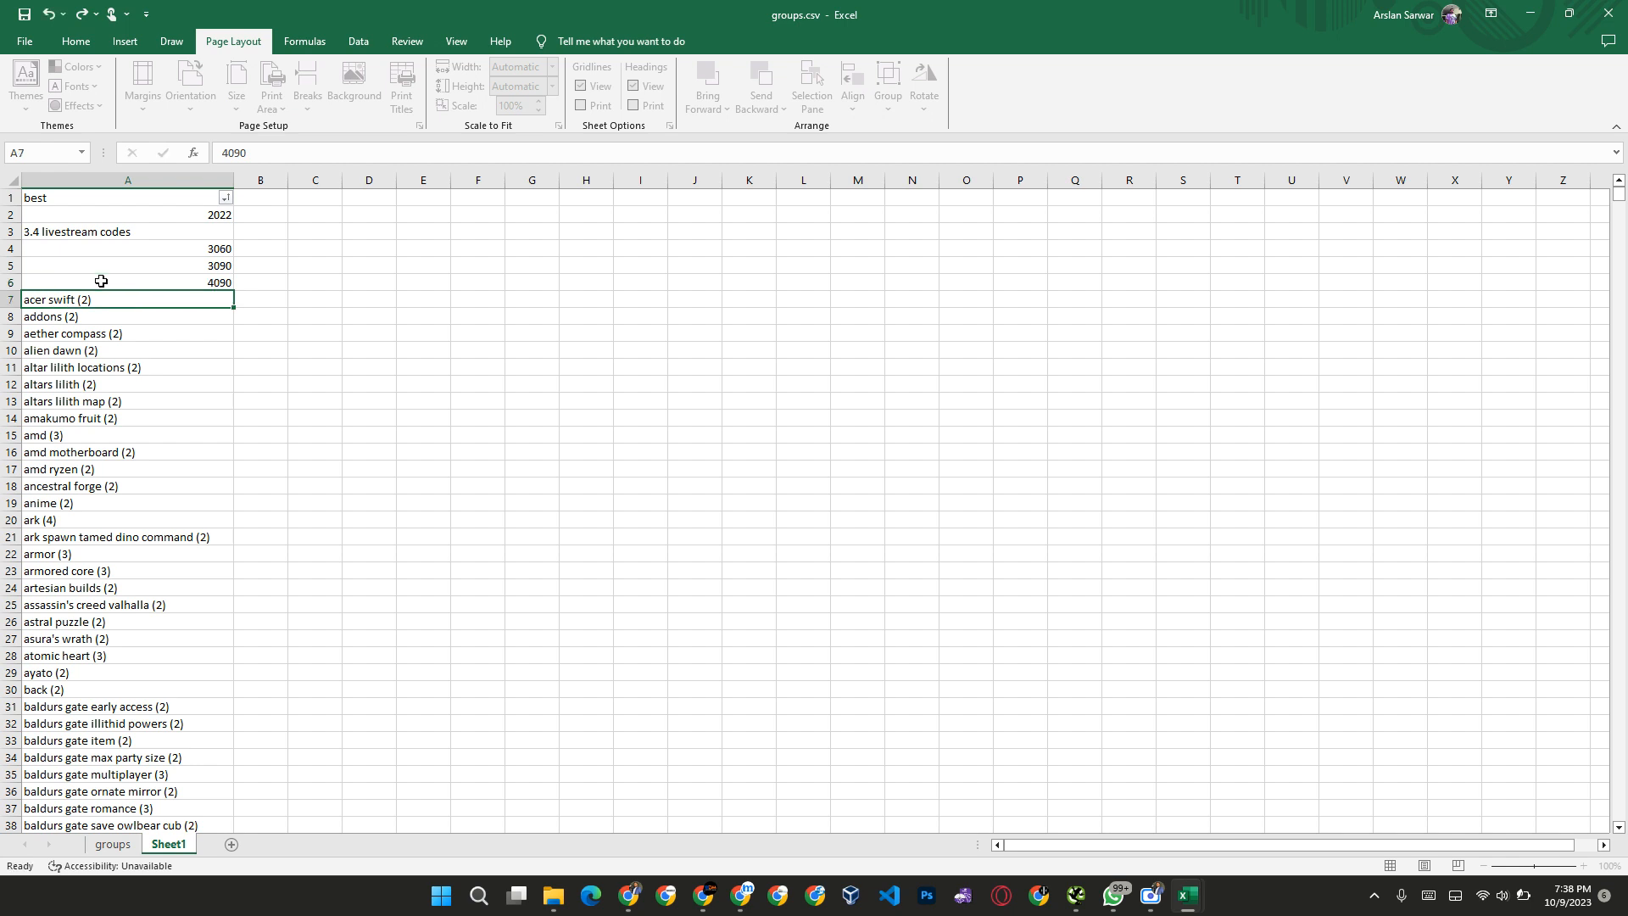
# Step: Copy the cleaned headings A1:A6, switch to Keyword Grouper Pro in the browser, reload it and paste them as keywords
pyautogui.click(122, 282)
pyautogui.hotkey('ctrl', 'shift', 'Up')
pyautogui.hotkey('ctrl', 'c')
pyautogui.hotkey('alt', 'Tab')
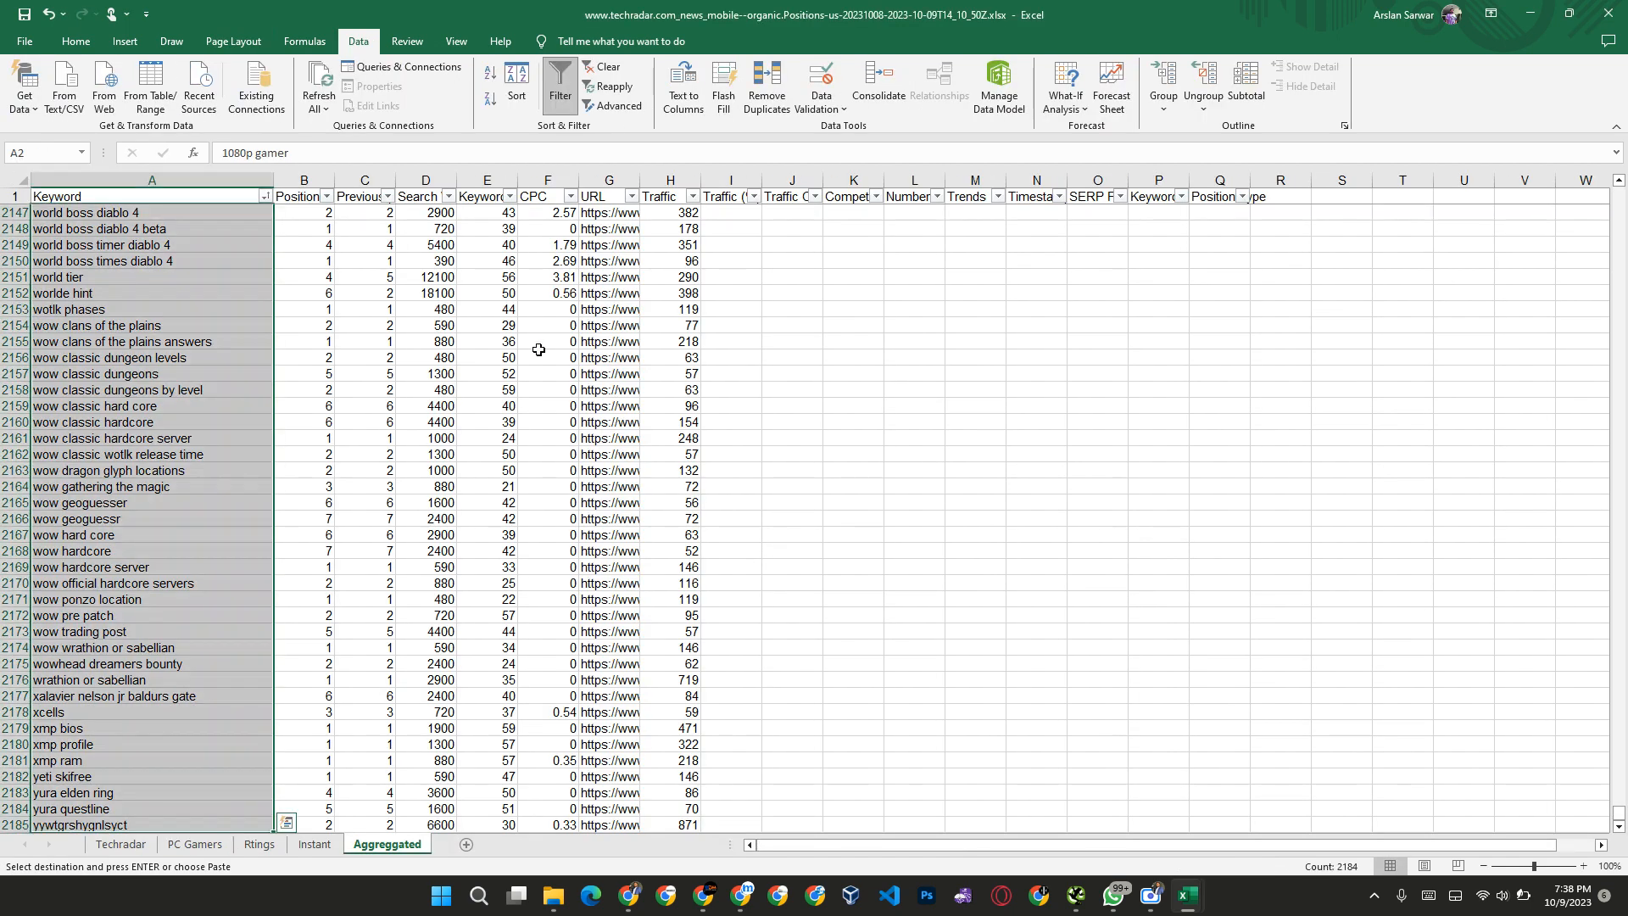
pyautogui.hotkey('alt', 'Tab')
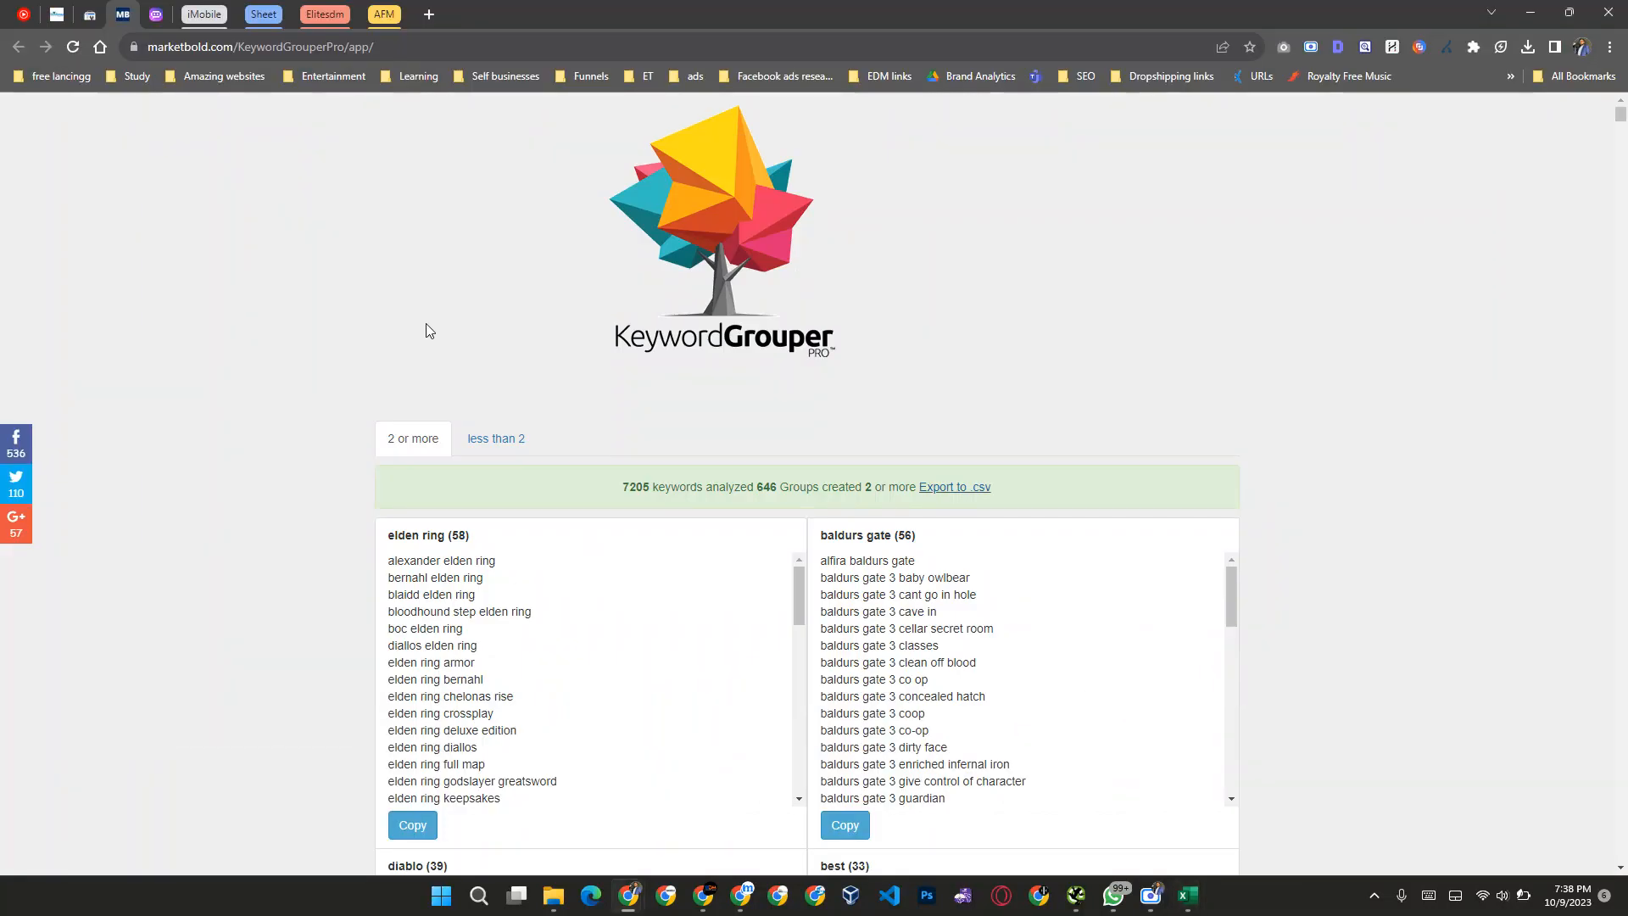
pyautogui.click(73, 46)
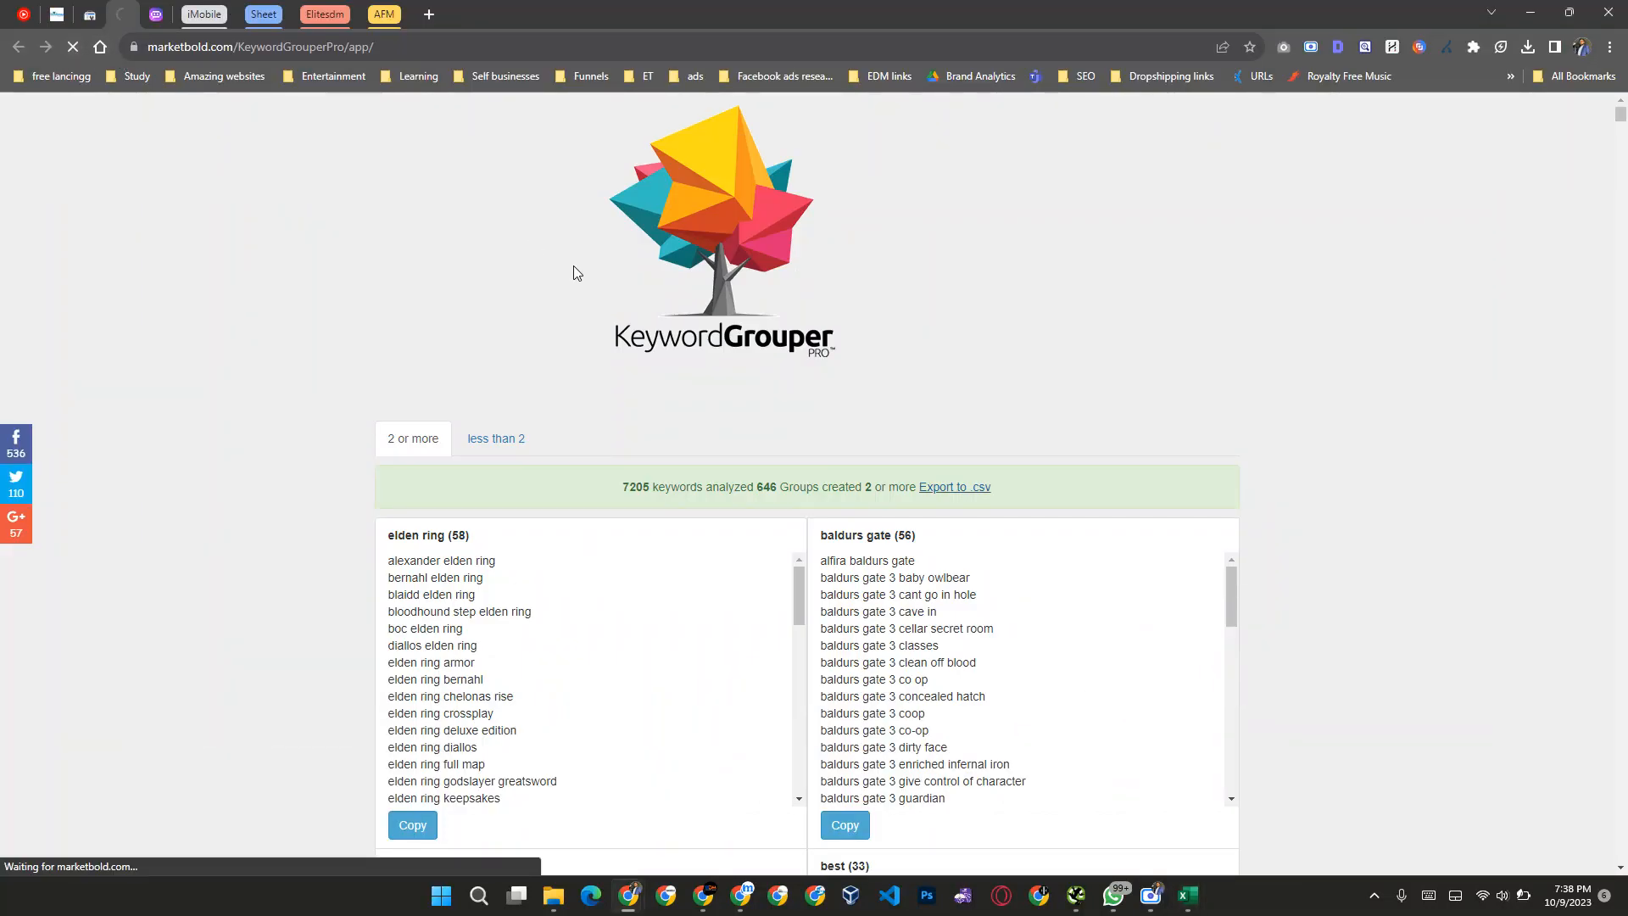
pyautogui.click(590, 494)
pyautogui.hotkey('ctrl', 'v')
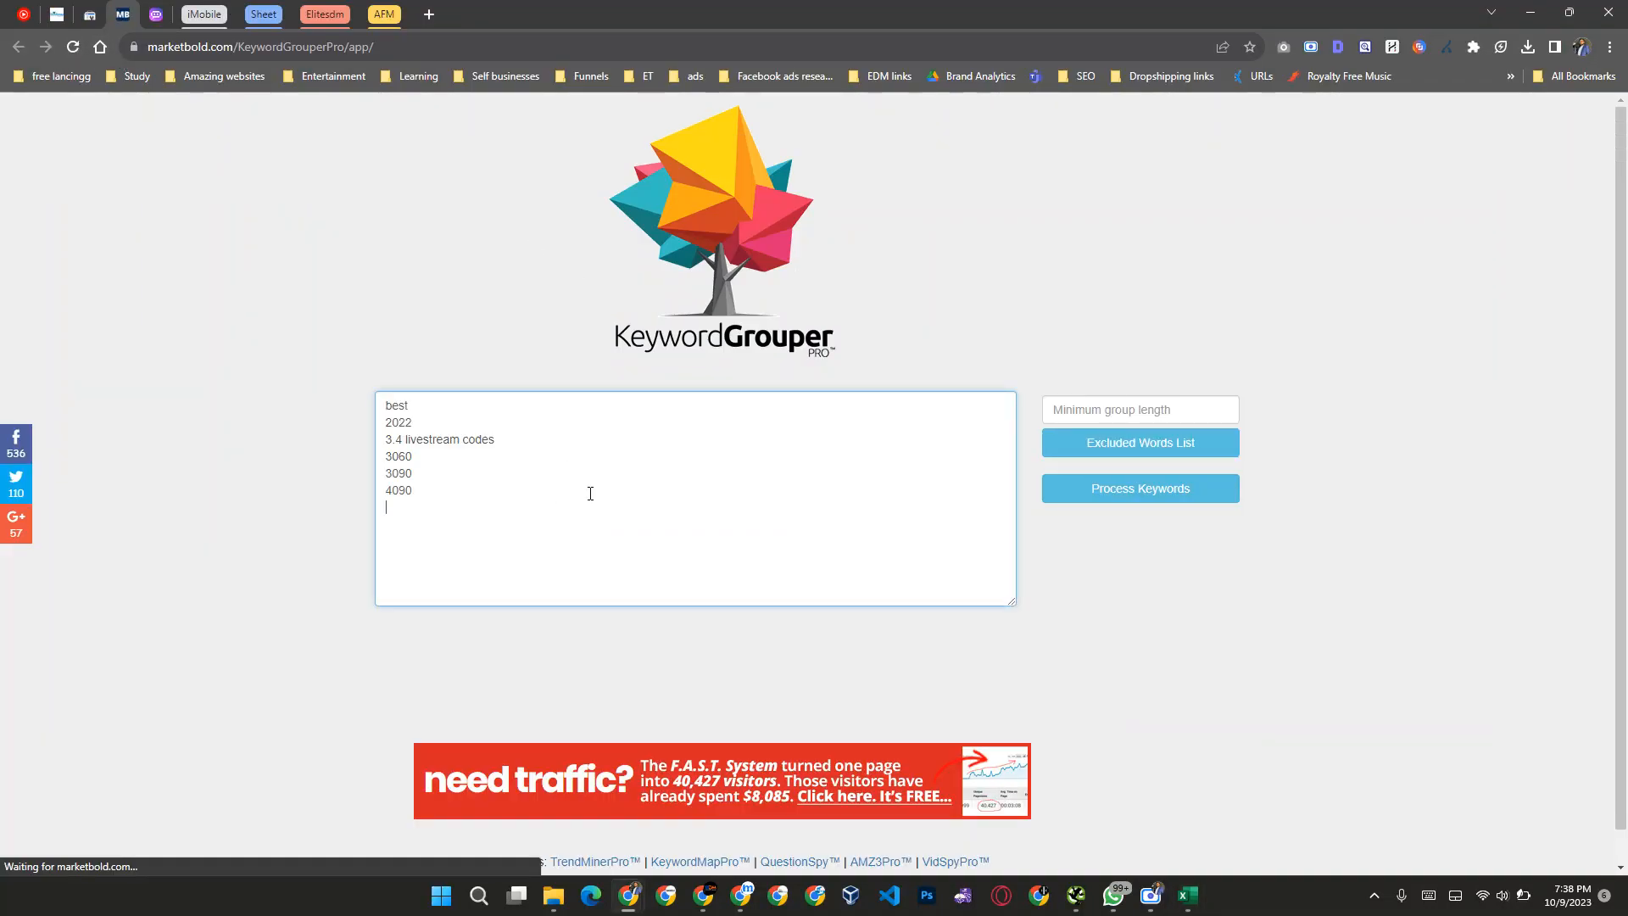
# Step: Set the minimum group length to 2 and process the pasted keywords
pyautogui.click(1159, 413)
pyautogui.write('2')
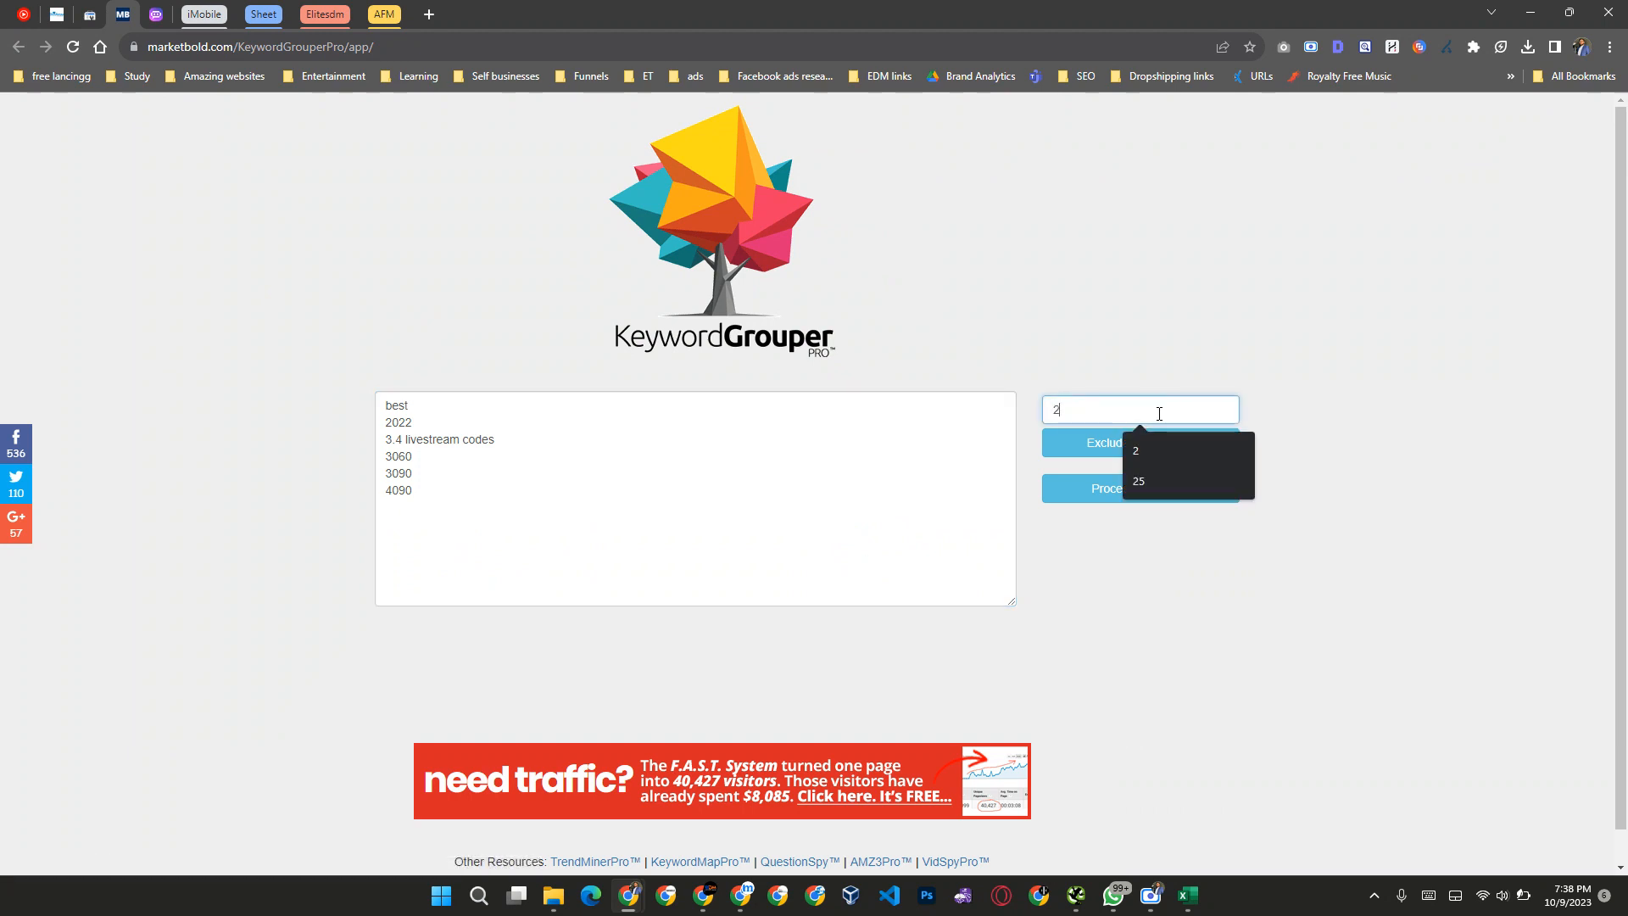
pyautogui.click(1128, 489)
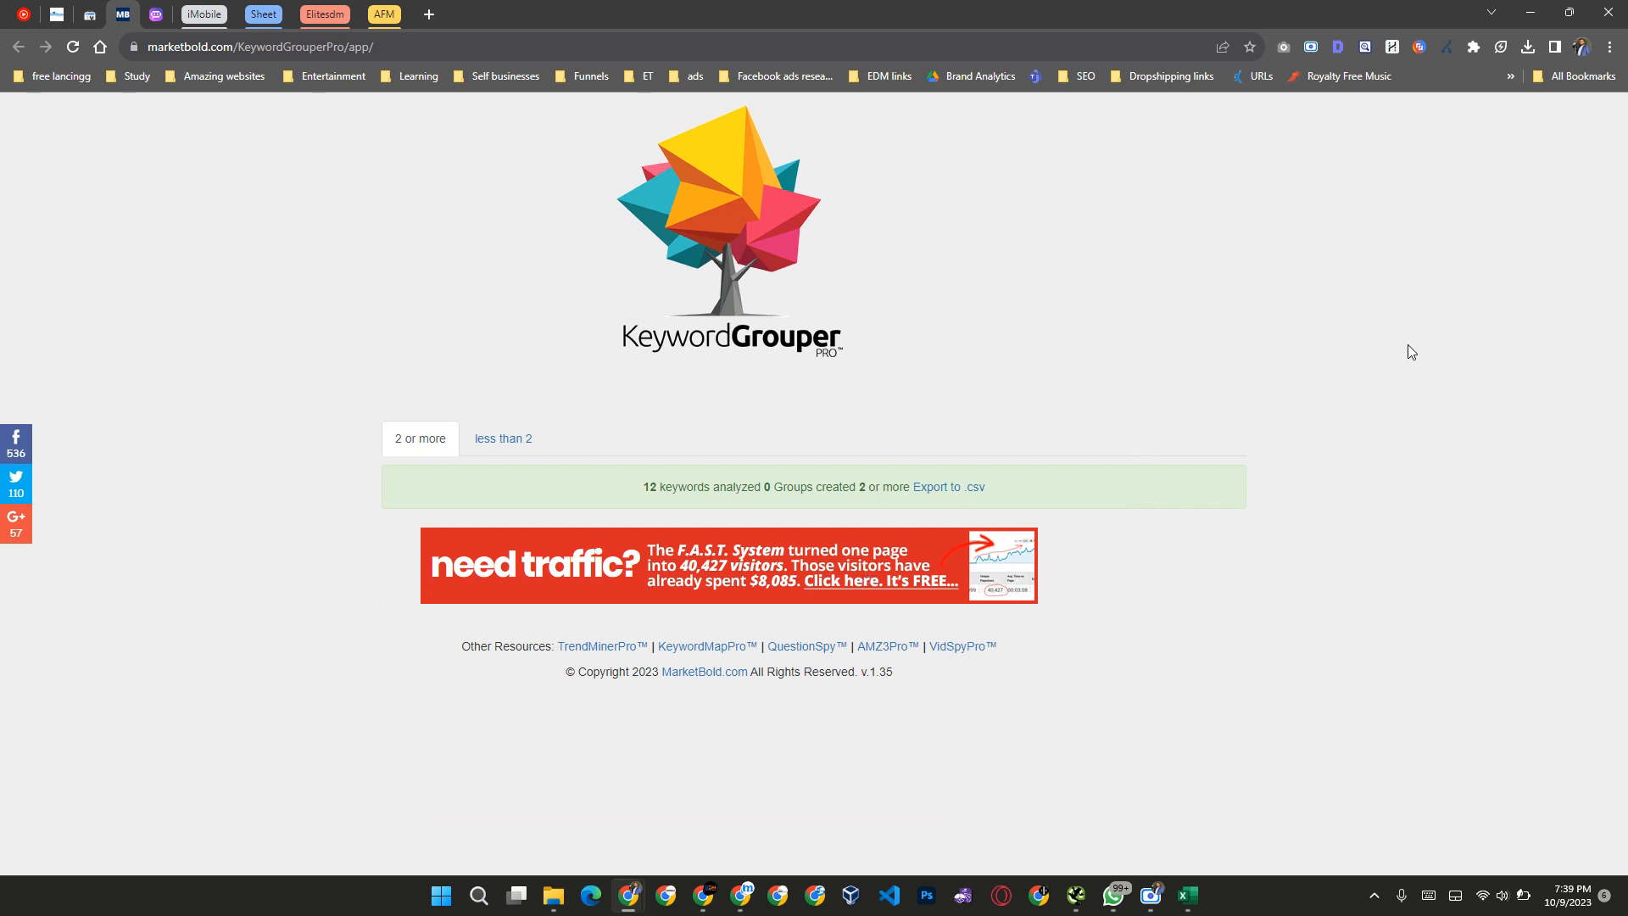
# Step: Switch back to the groups workbook in Excel and locate the "cheap" heading in the sorted list on Sheet1
pyautogui.hotkey('alt', 'Tab')
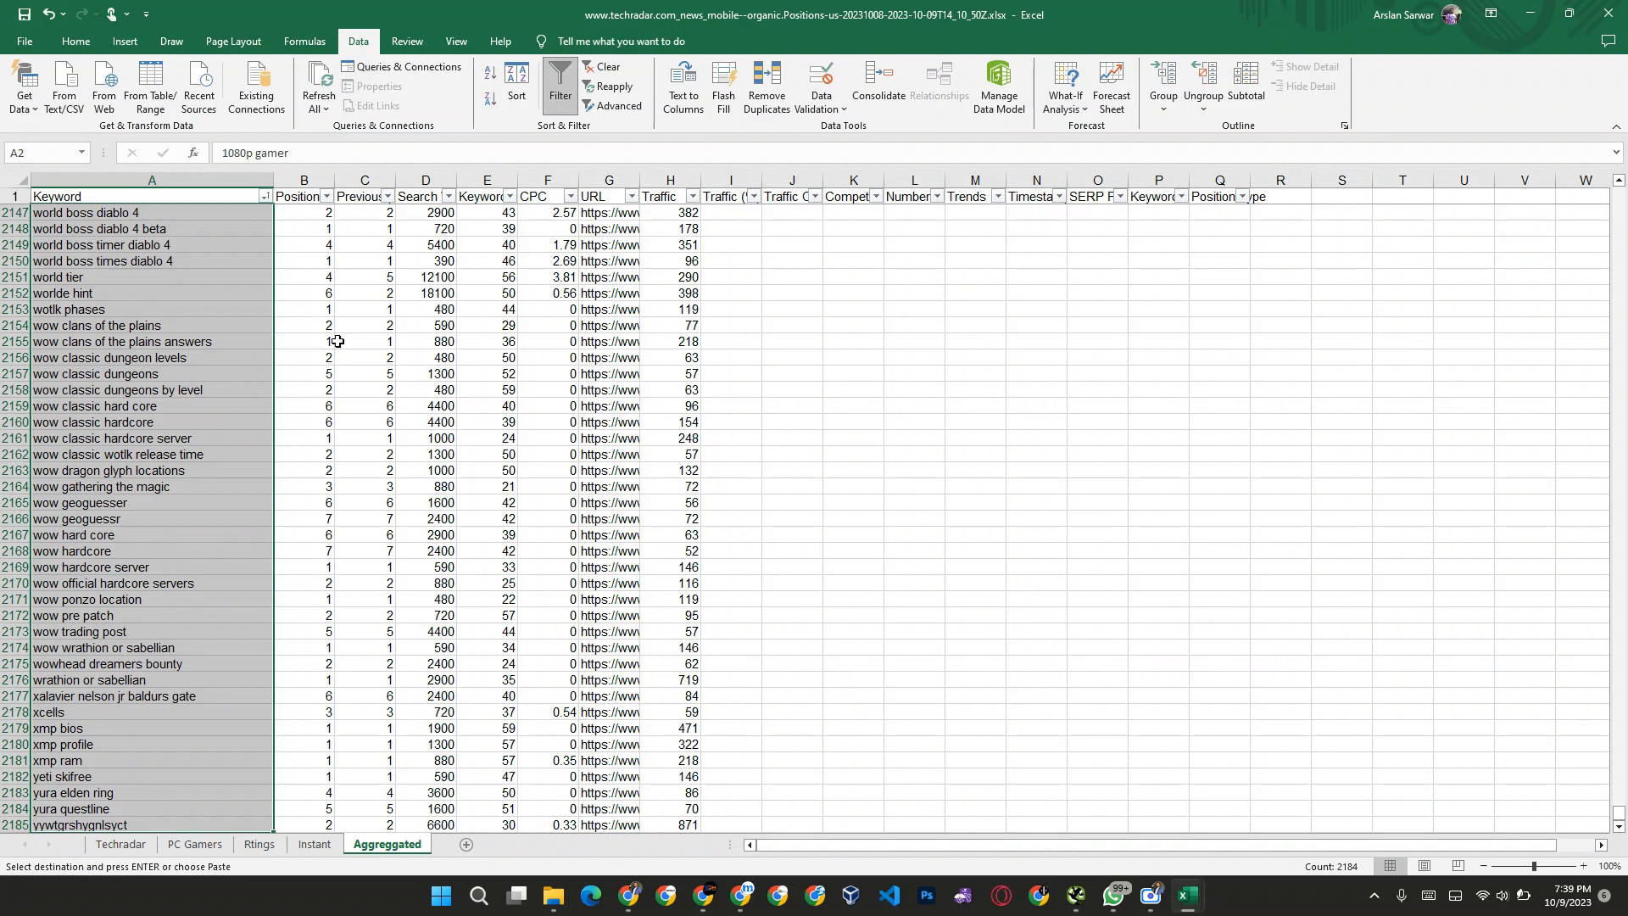
pyautogui.scroll(20, 338, 341)
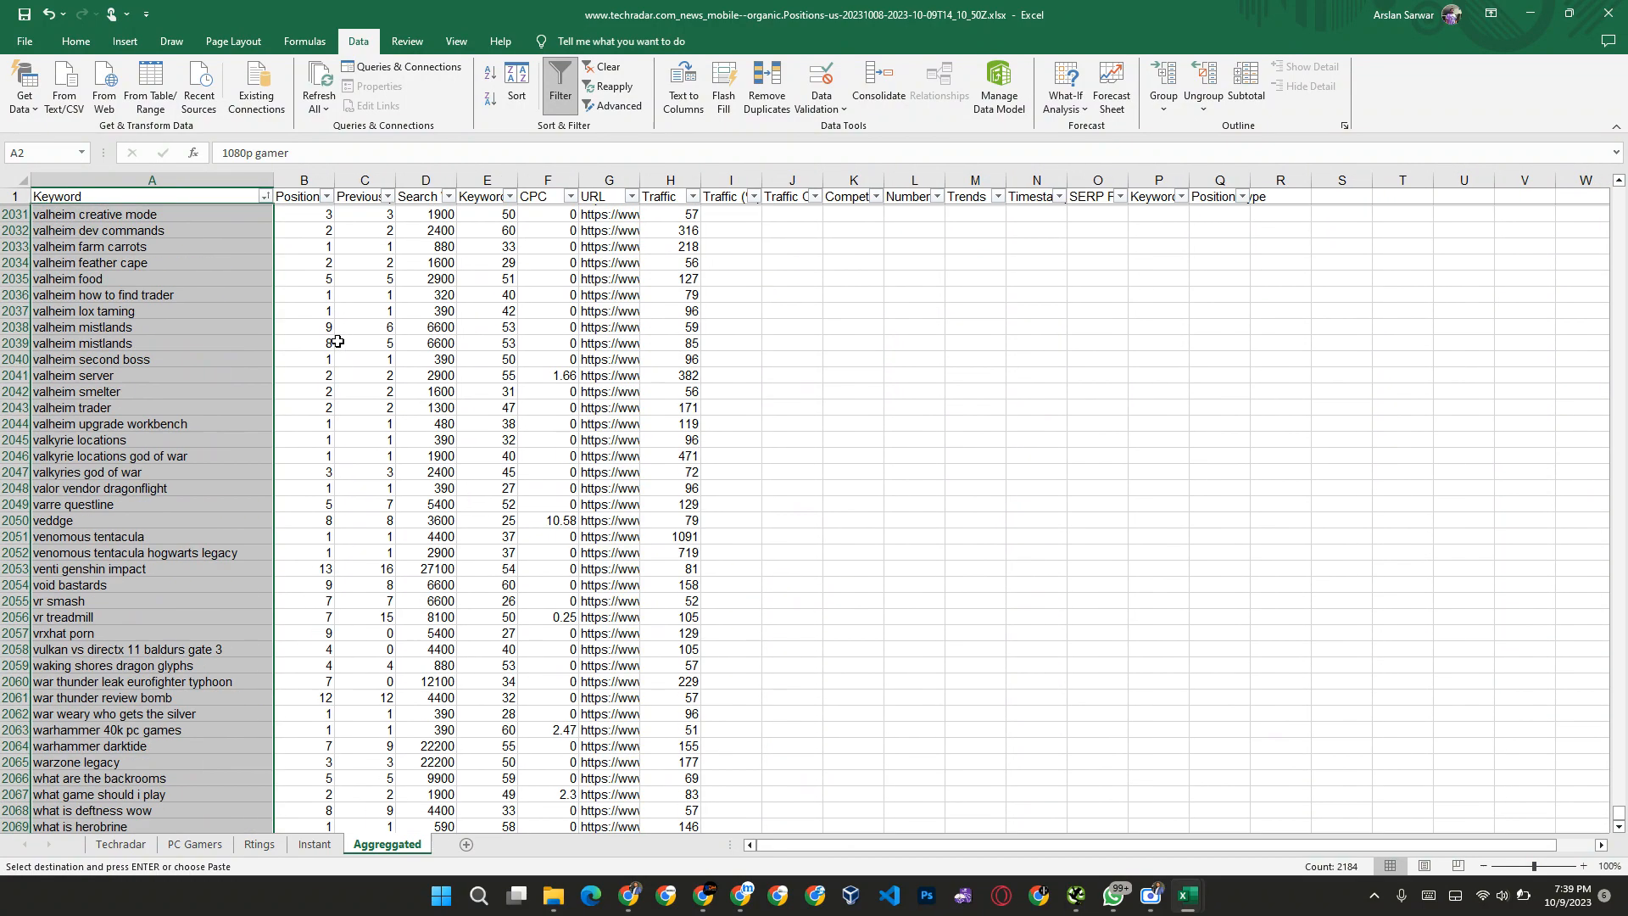
pyautogui.scroll(20, 338, 341)
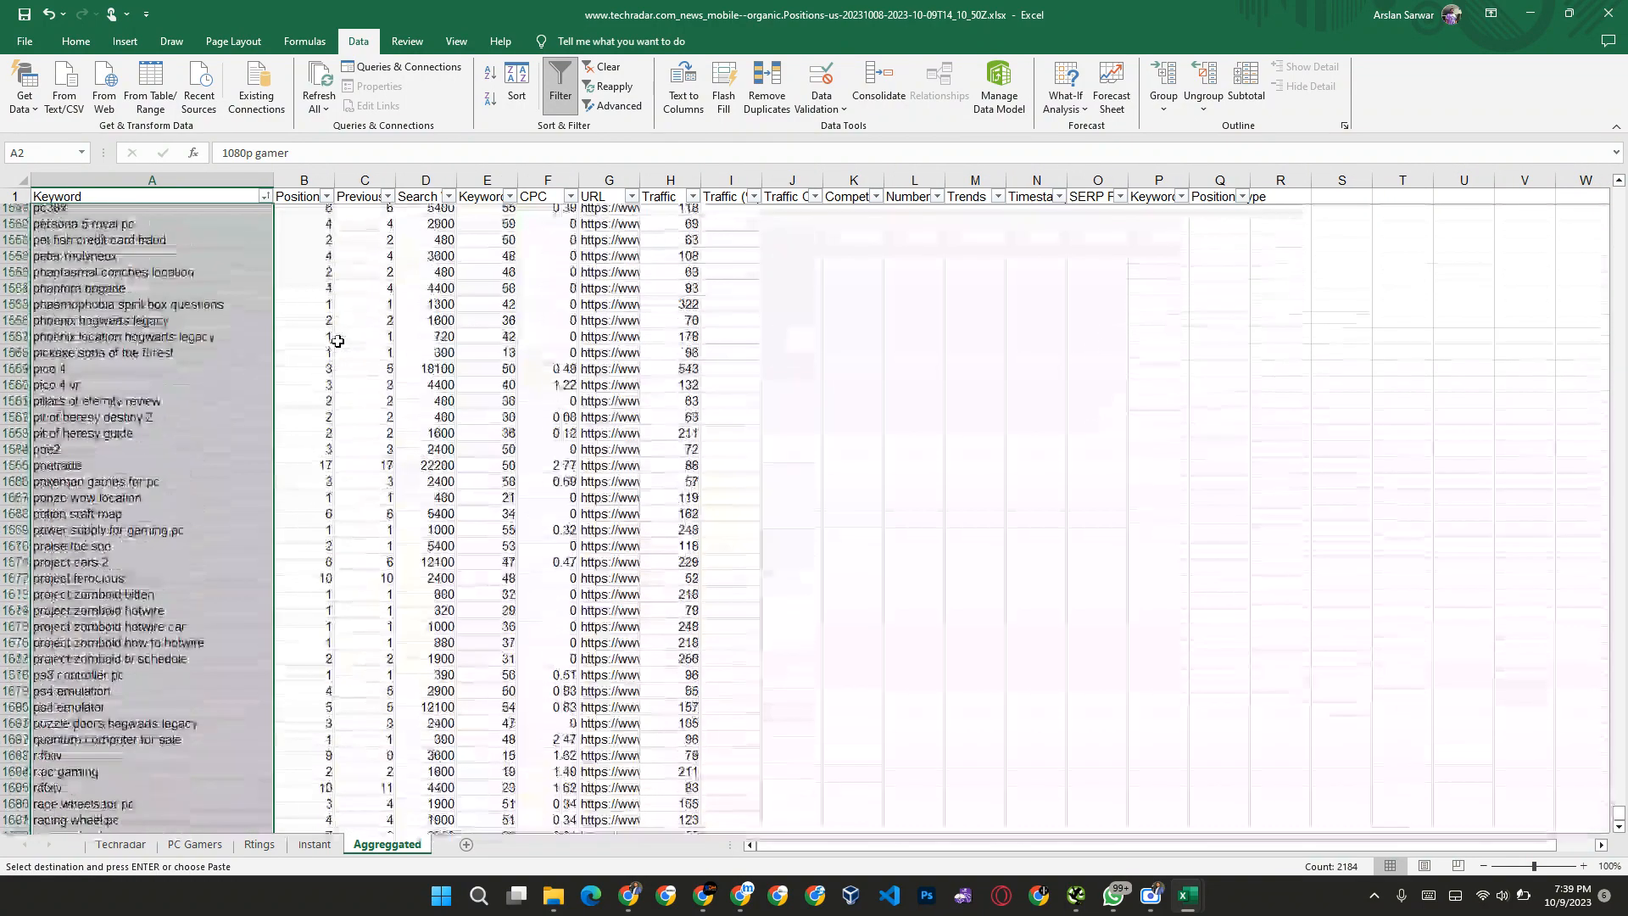
pyautogui.scroll(20, 337, 341)
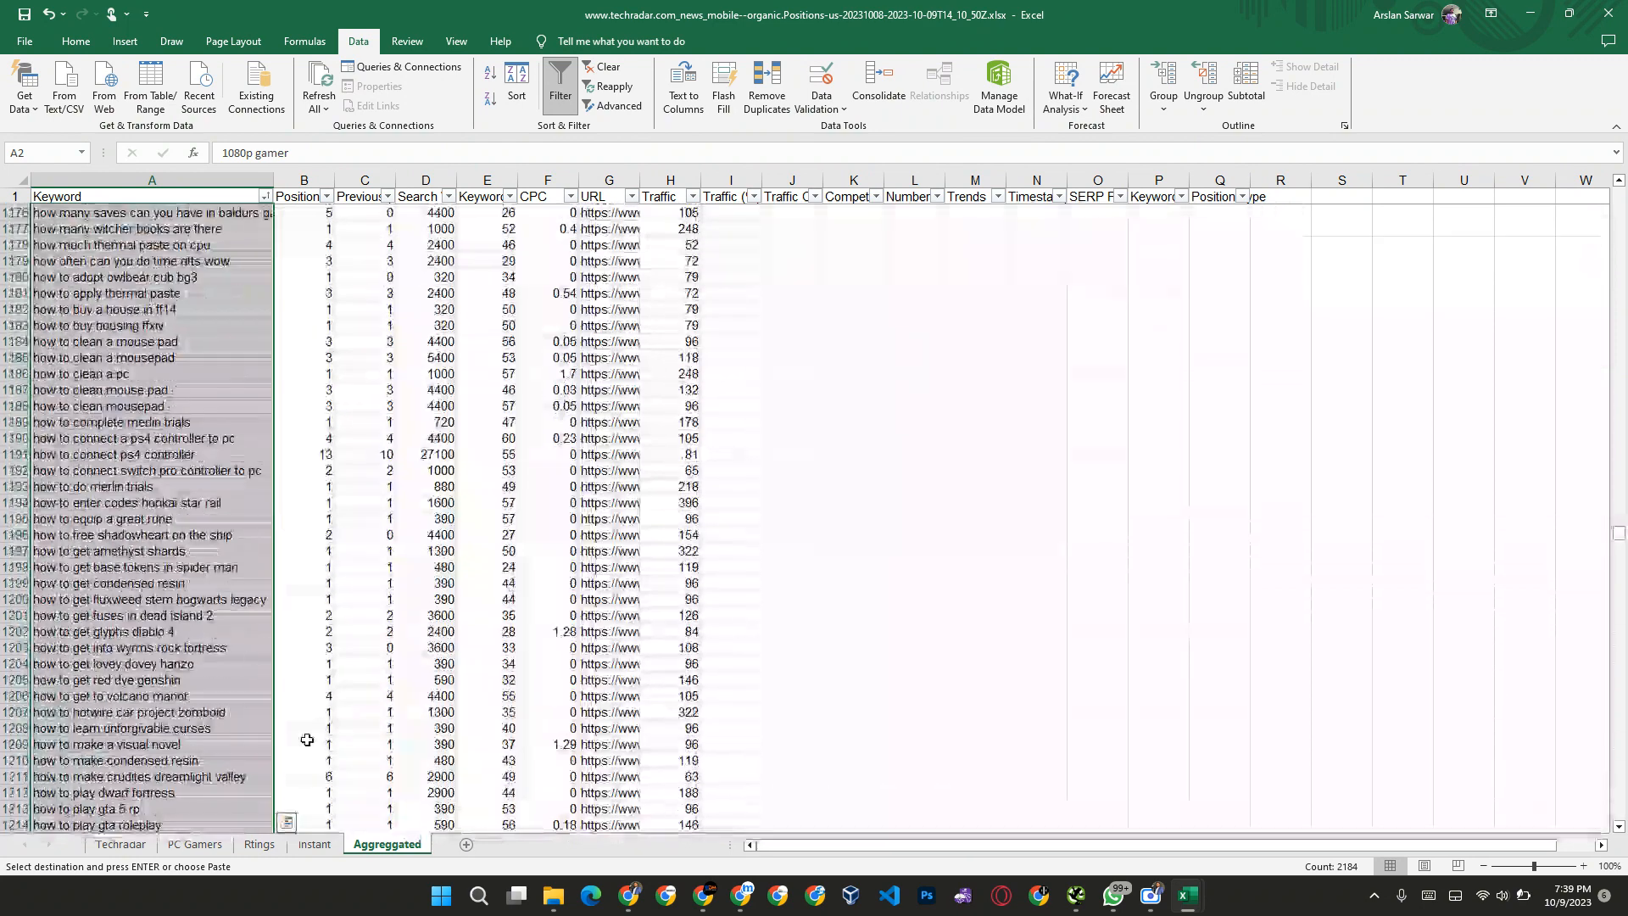
pyautogui.hotkey('alt', 'Tab')
pyautogui.hotkey('alt', 'Tab')
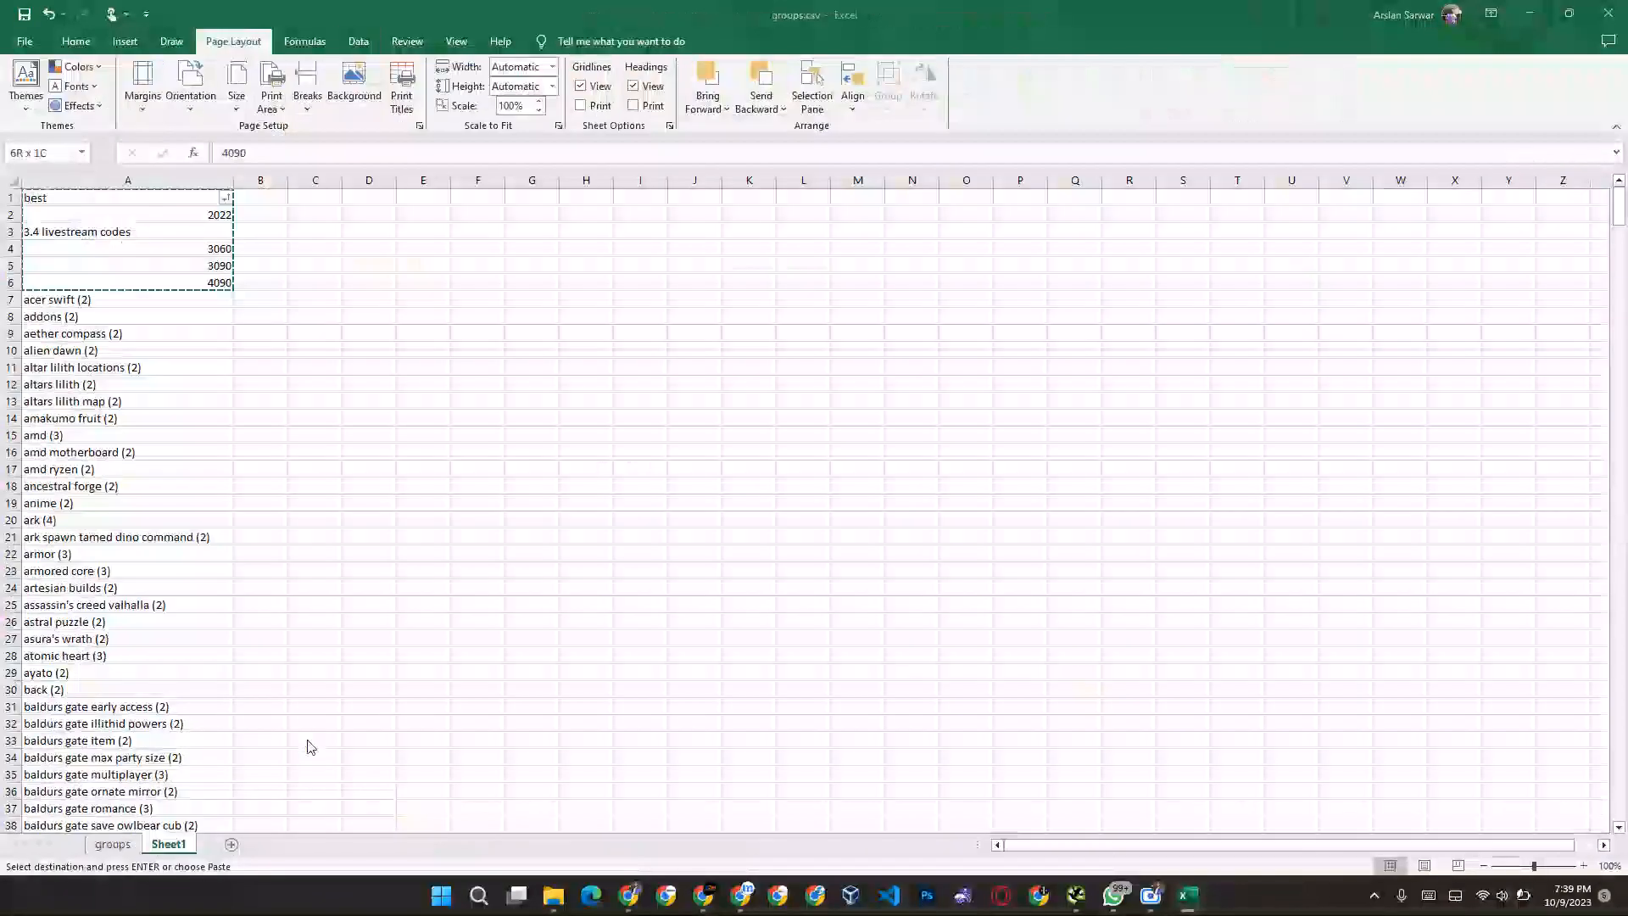
pyautogui.click(129, 332)
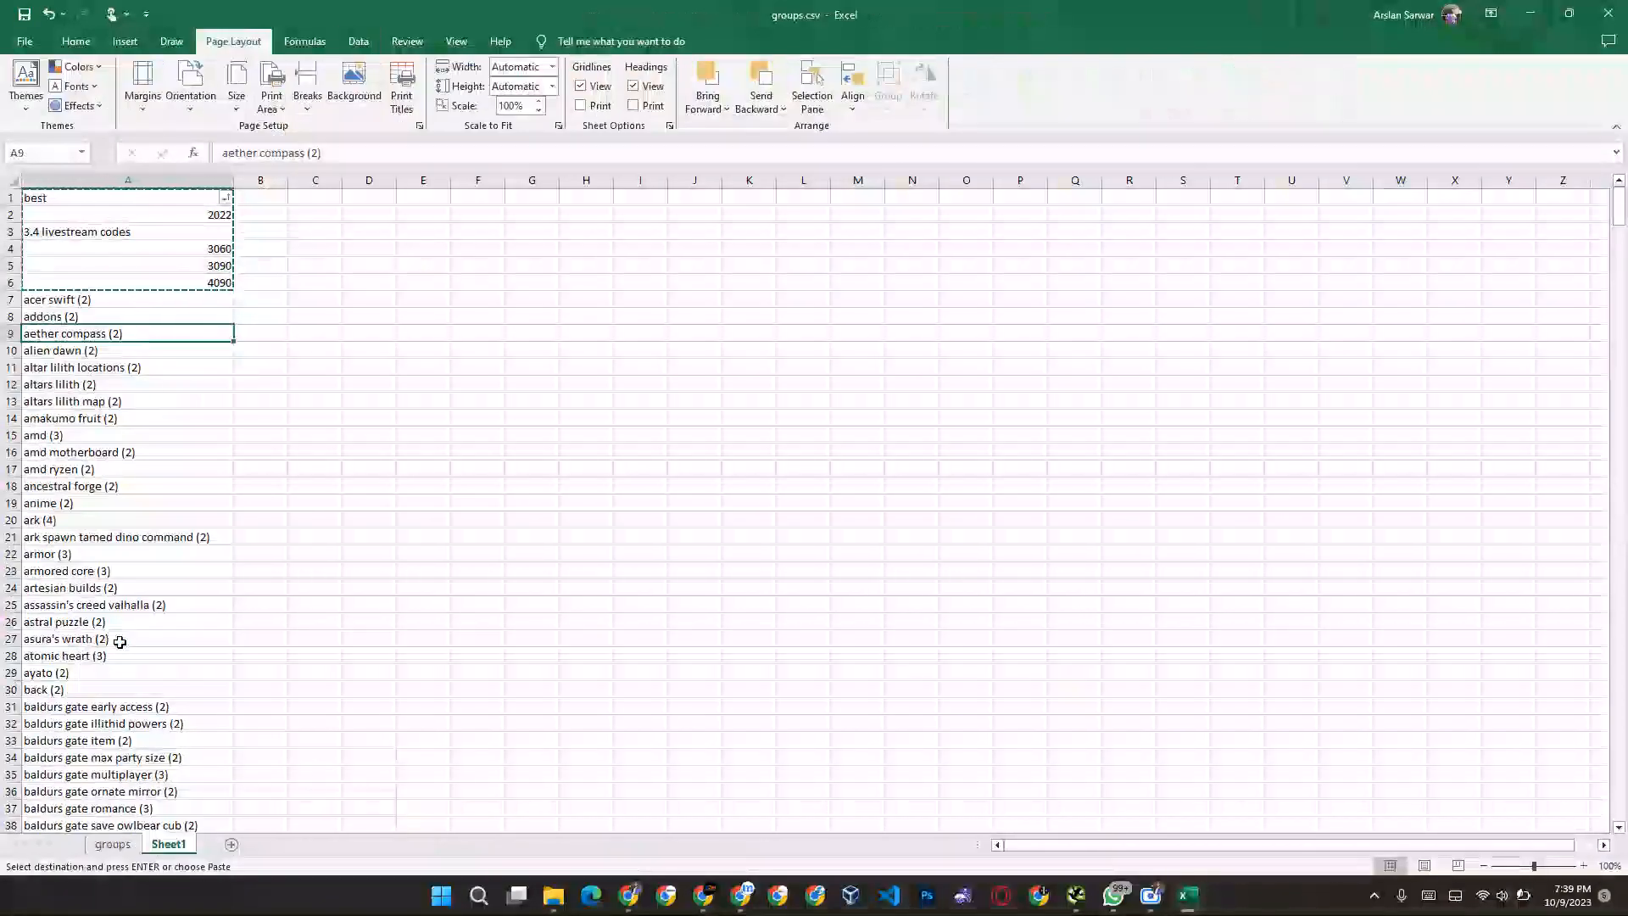
pyautogui.scroll(-20, 119, 642)
pyautogui.click(73, 520)
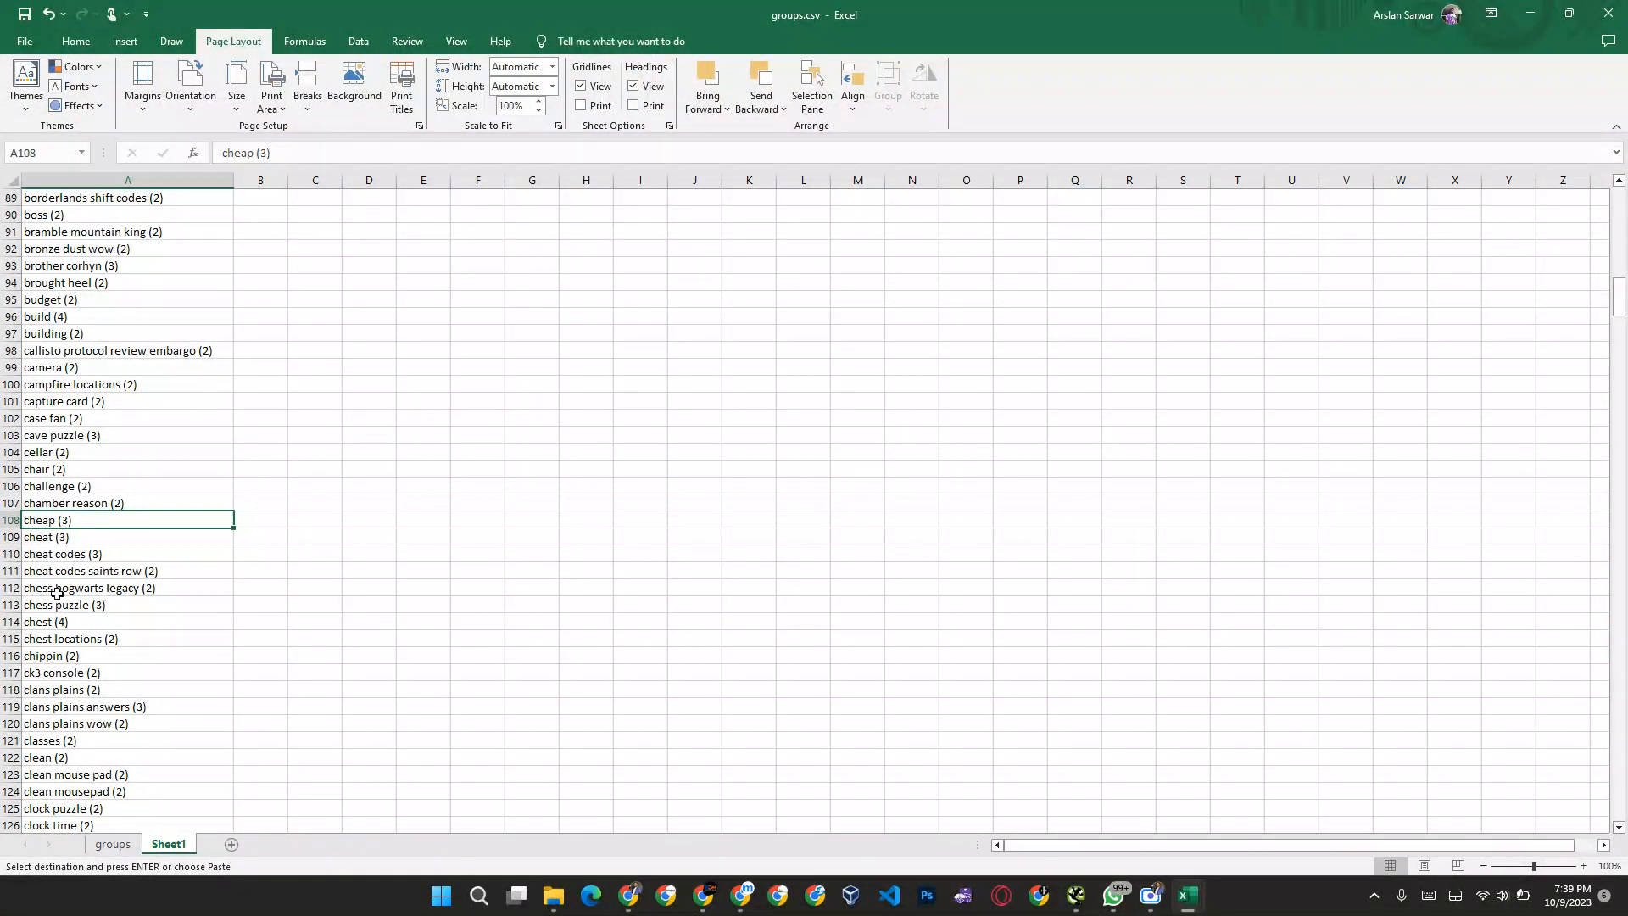
# Step: Search the groups sheet for "cheap" and step through the matches to the "cheap" group
pyautogui.click(113, 845)
pyautogui.click(136, 640)
pyautogui.hotkey('ctrl', 'f')
pyautogui.write('cheap')
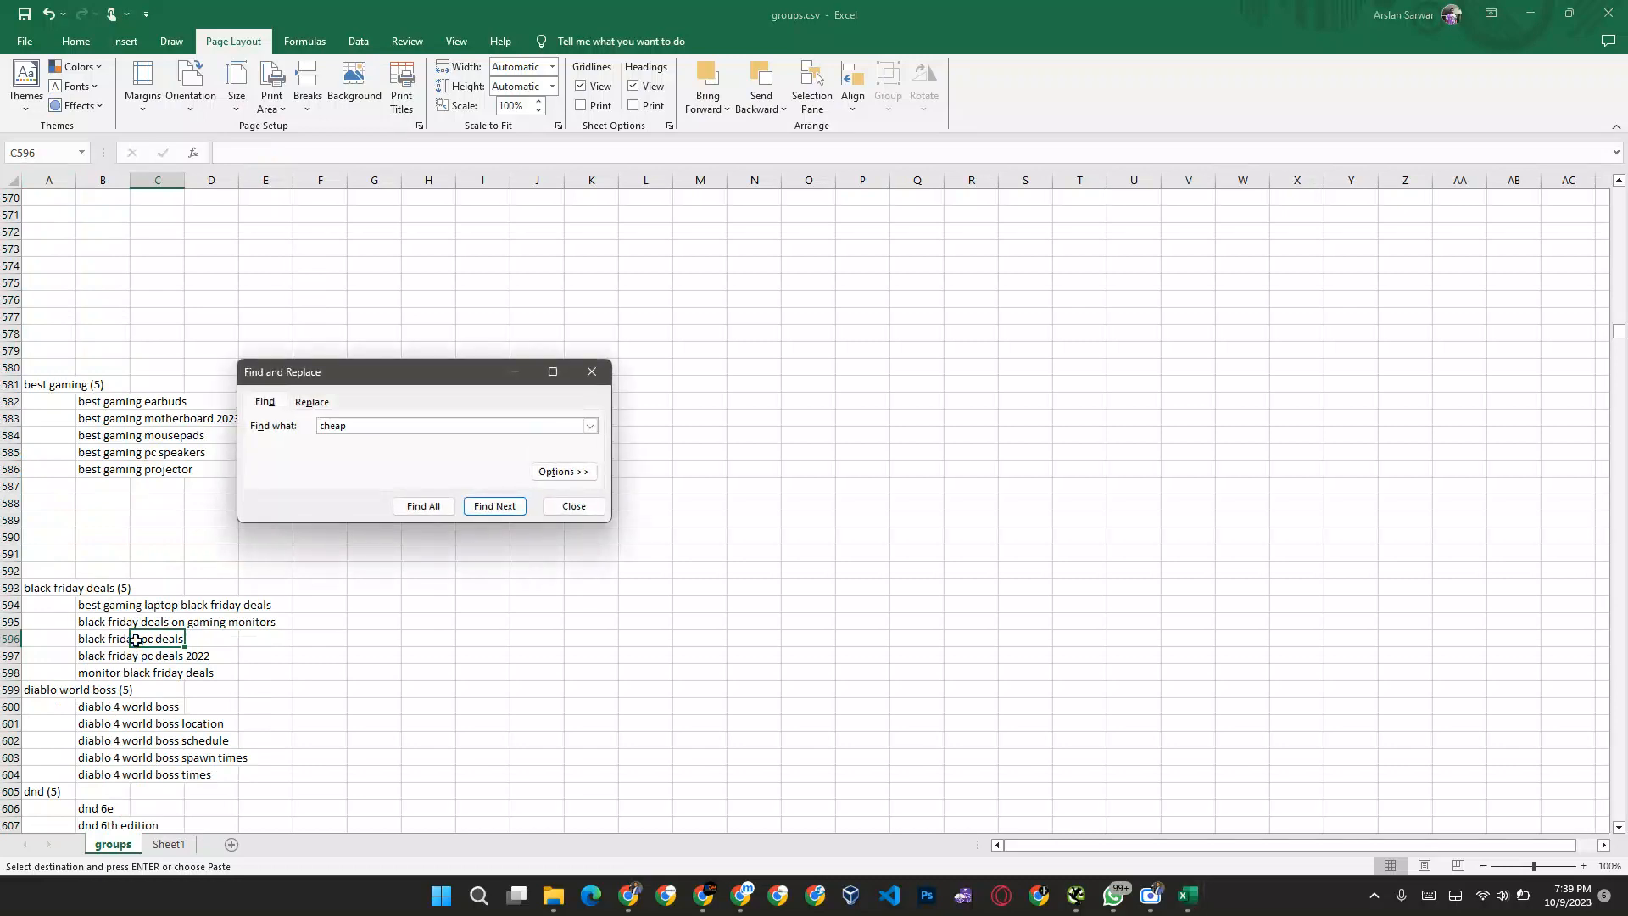
pyautogui.press('Return')
pyautogui.press('Return')
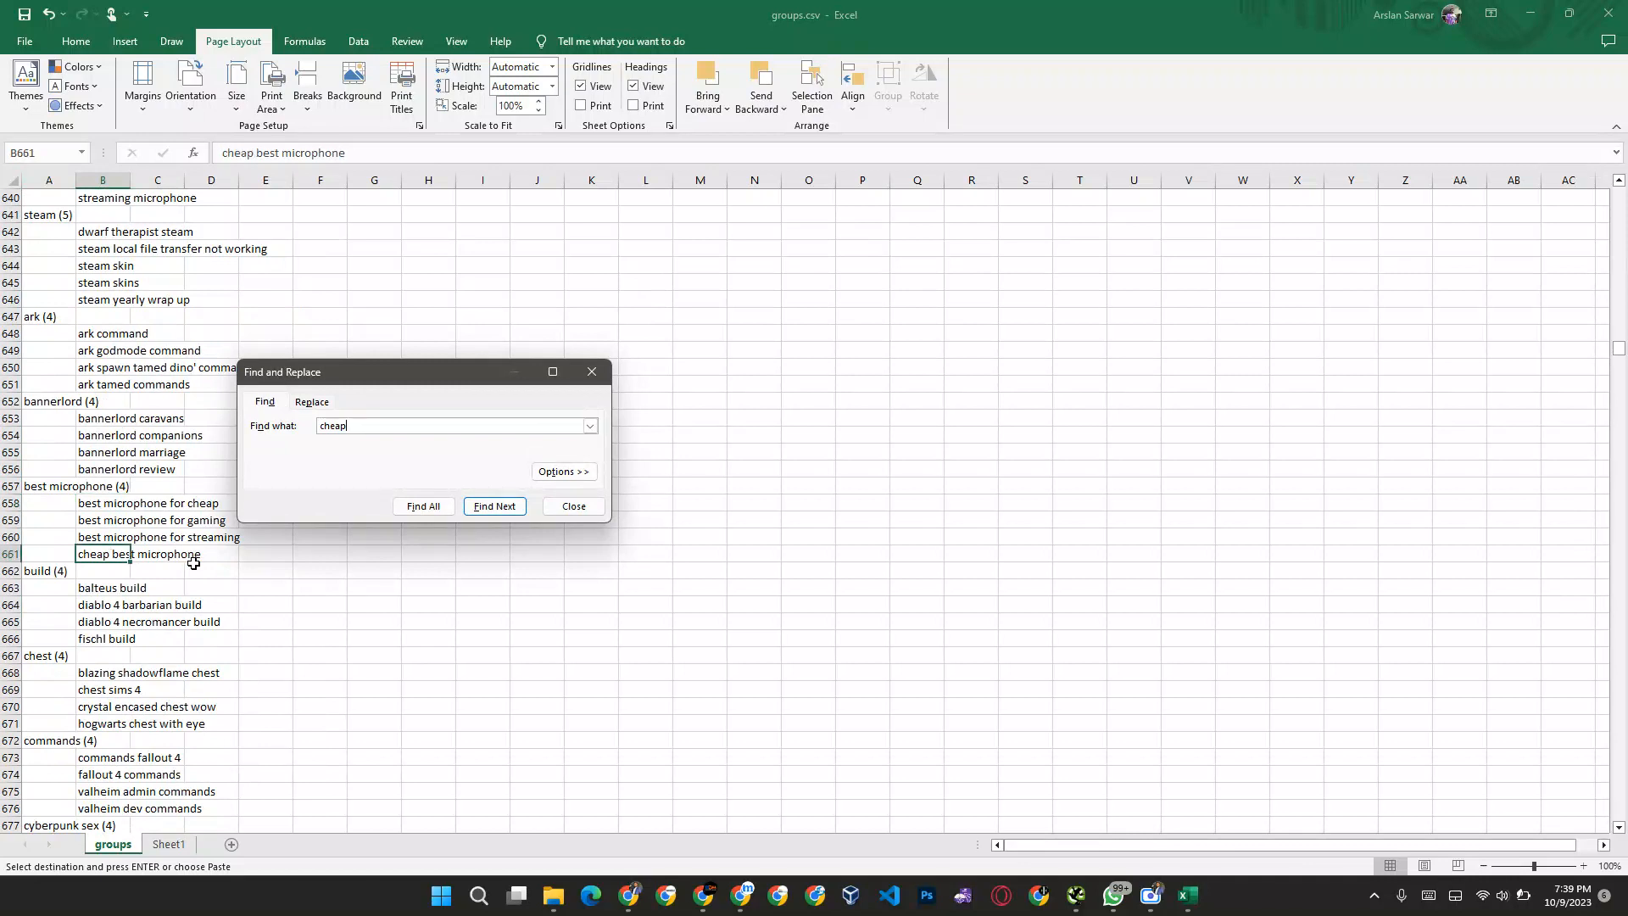
pyautogui.press('Return')
pyautogui.press('Return')
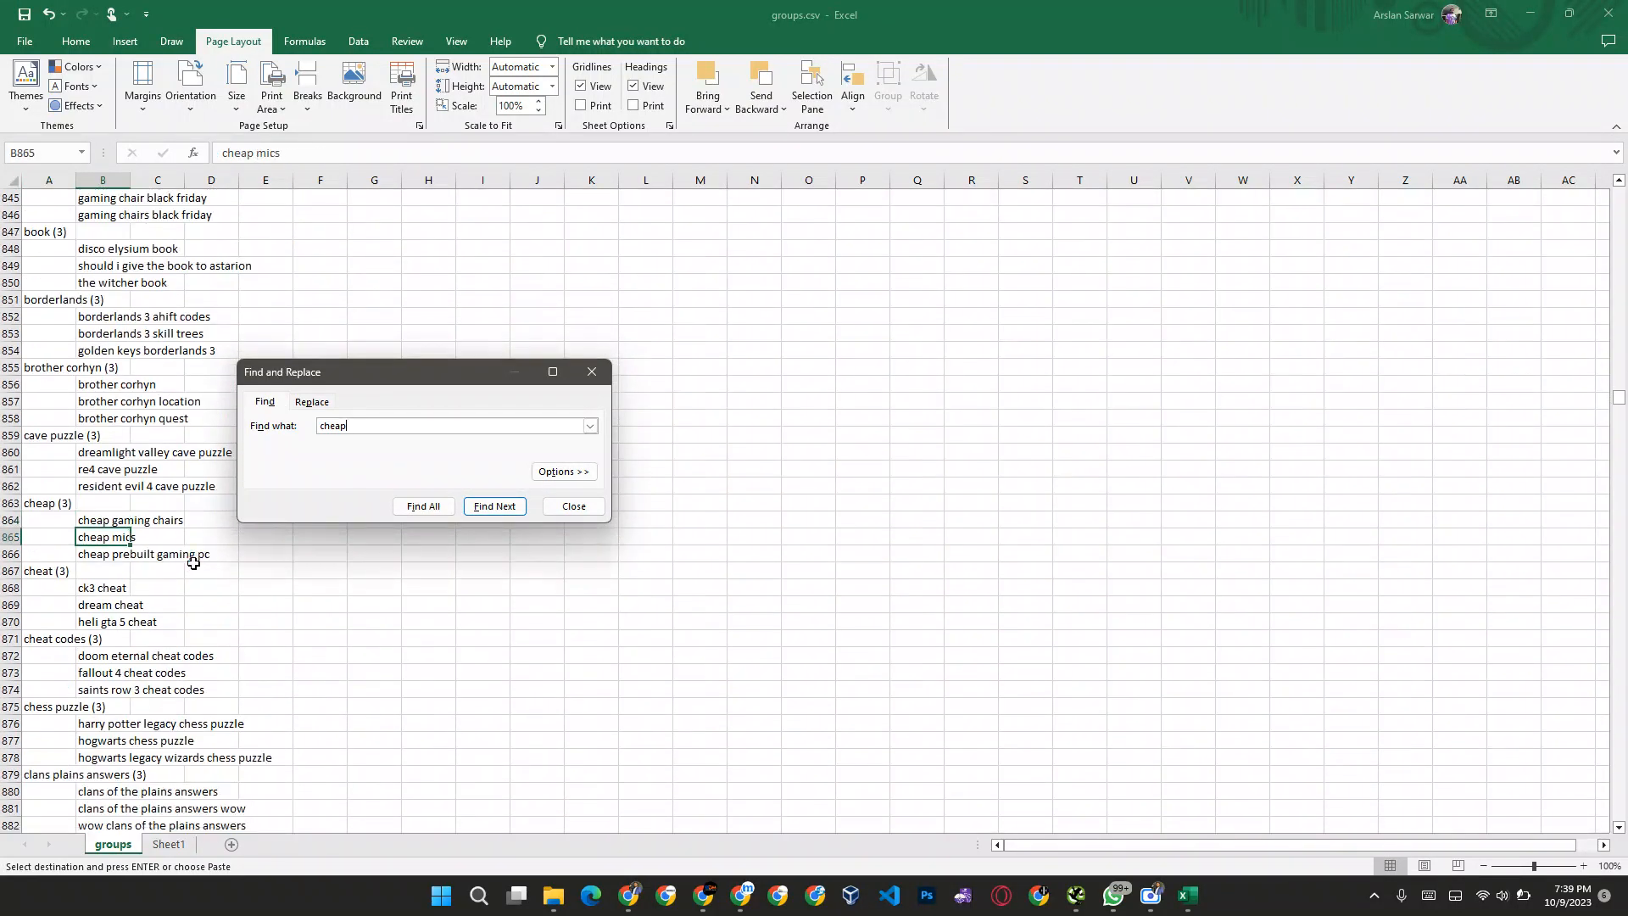
# Step: Select the "cheap gaming chairs" keyword under the "cheap" heading and close the Find and Replace dialog
pyautogui.click(97, 520)
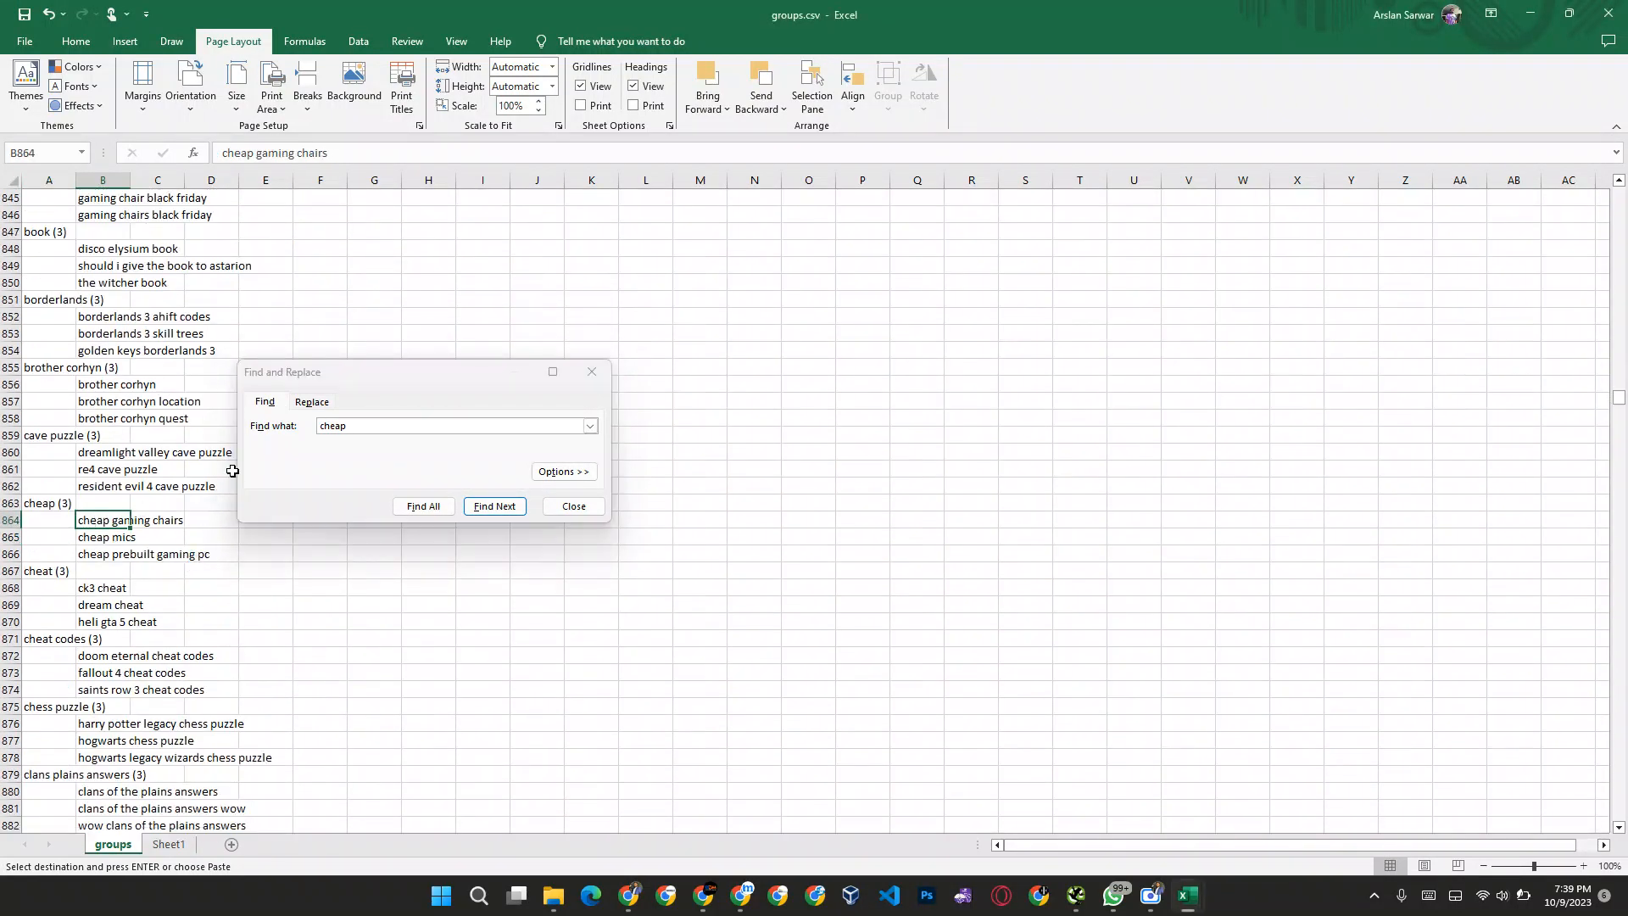
pyautogui.moveTo(314, 377); pyautogui.dragTo(561, 348)
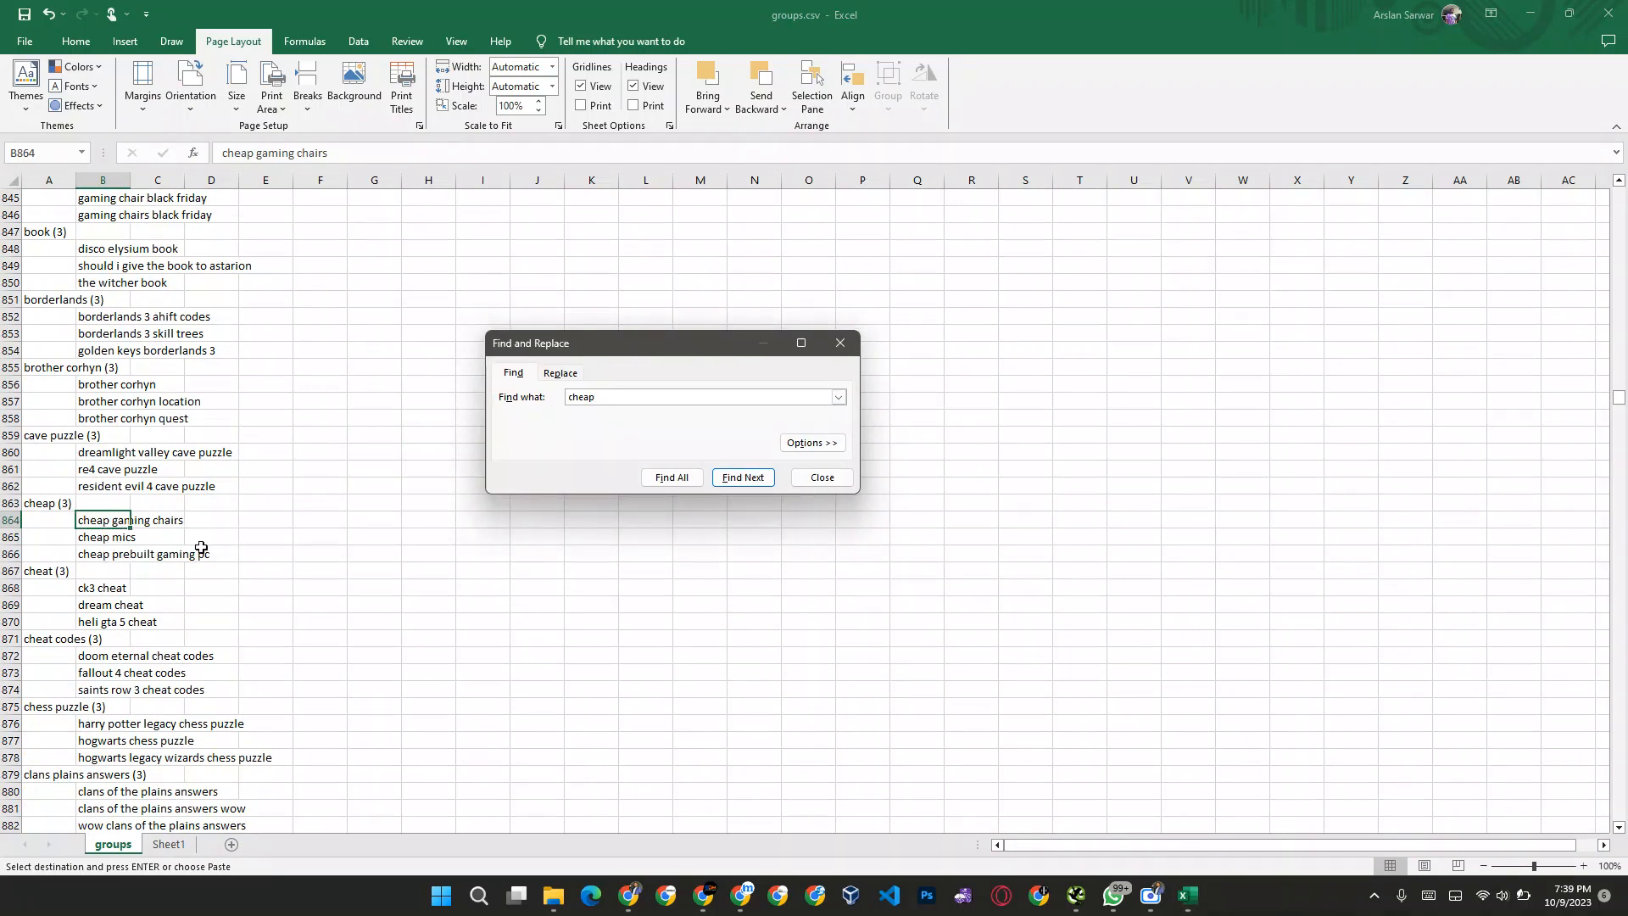
pyautogui.click(816, 477)
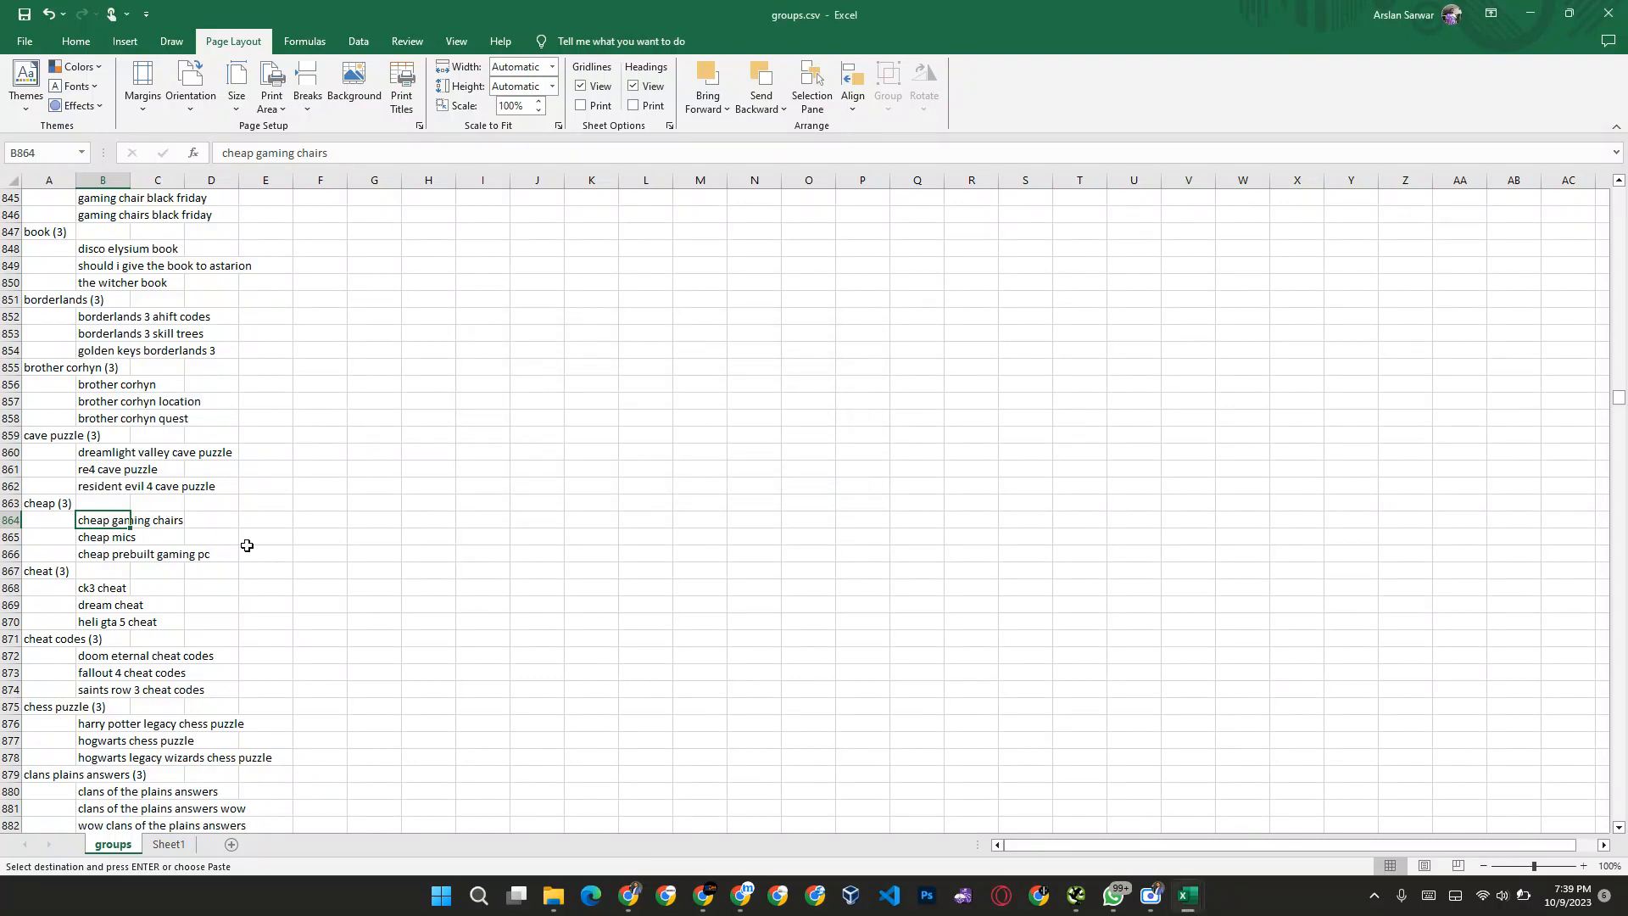
# Step: Autofit column B to its longest keyword, reselect "cheap gaming chairs" in B864 and cancel the pending copy
pyautogui.click(178, 537)
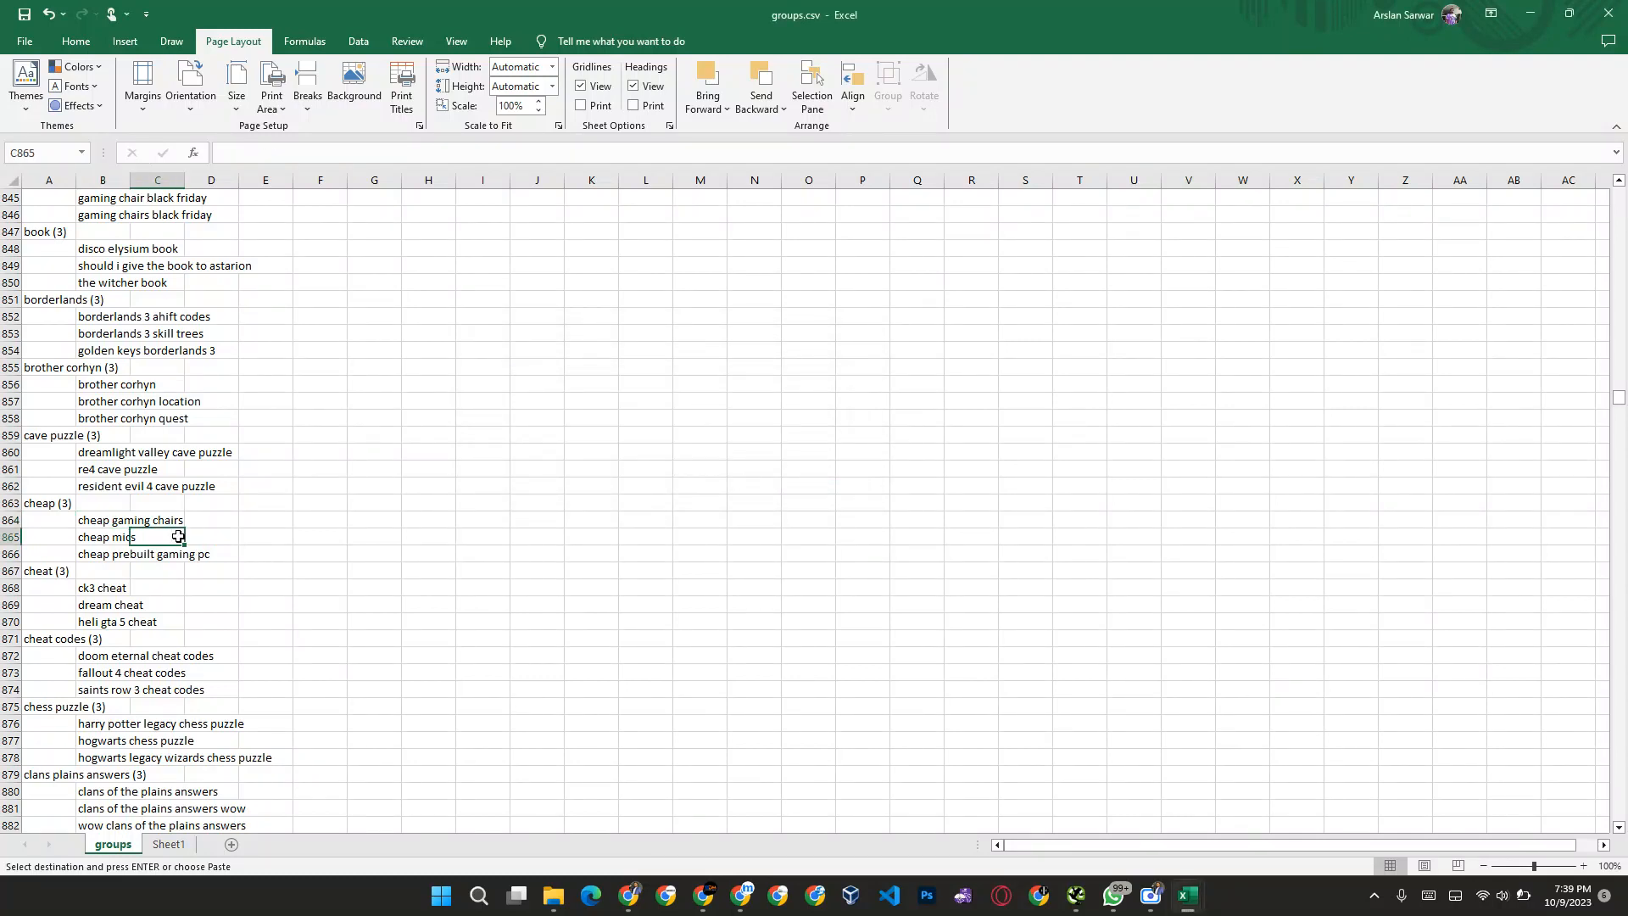
pyautogui.doubleClick(130, 180)
pyautogui.click(187, 521)
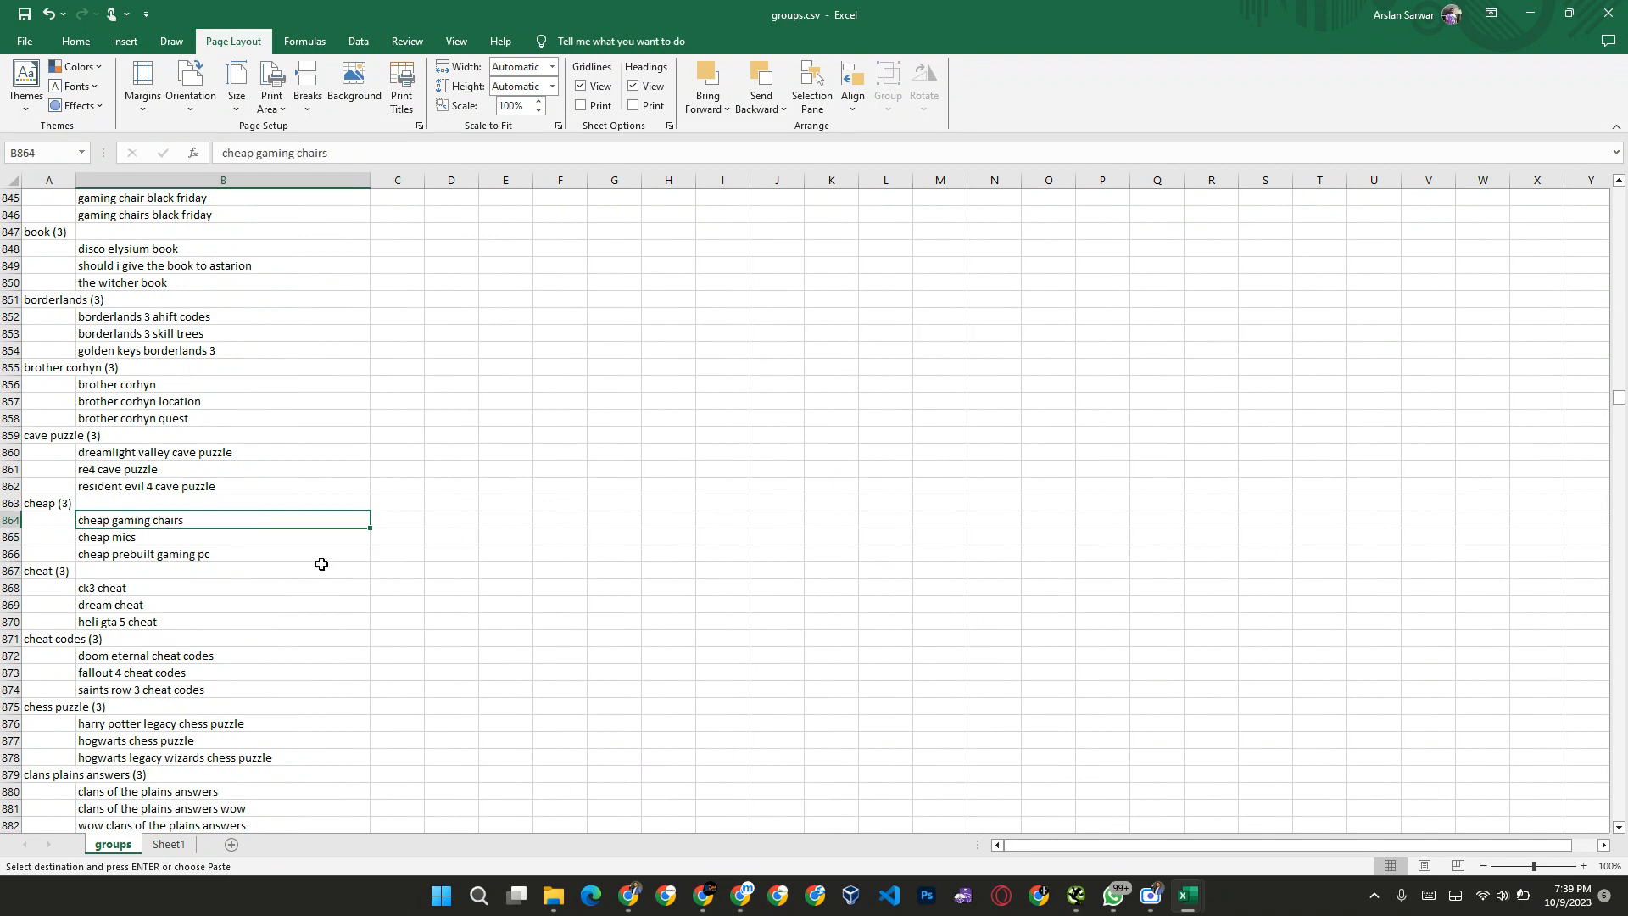
pyautogui.press('Escape')
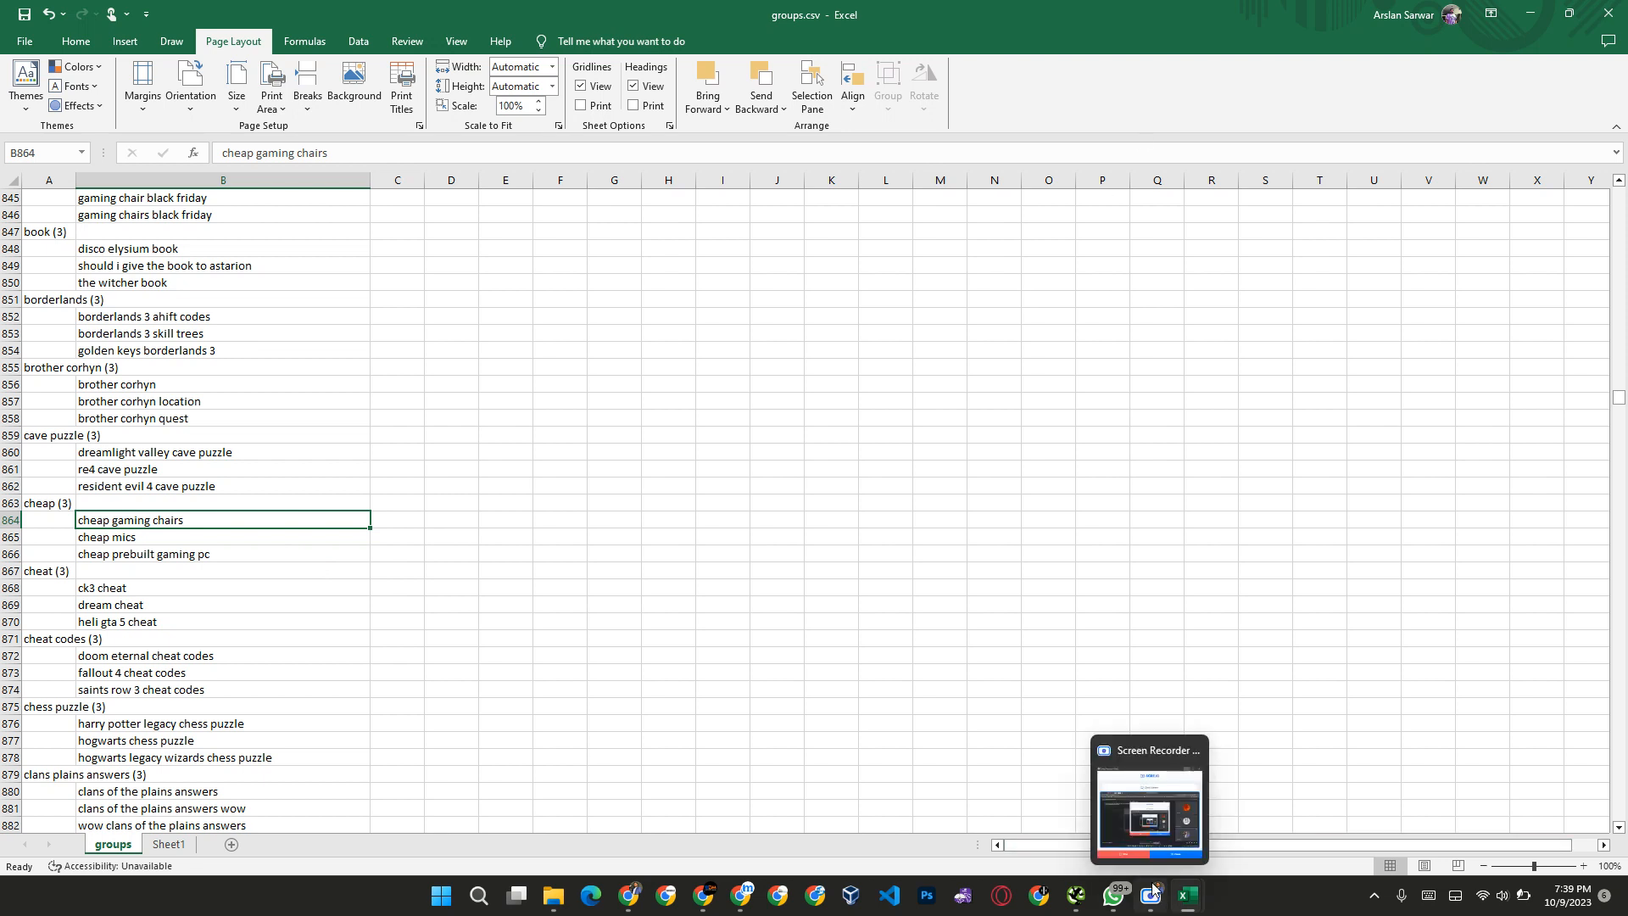
pyautogui.click(1153, 801)
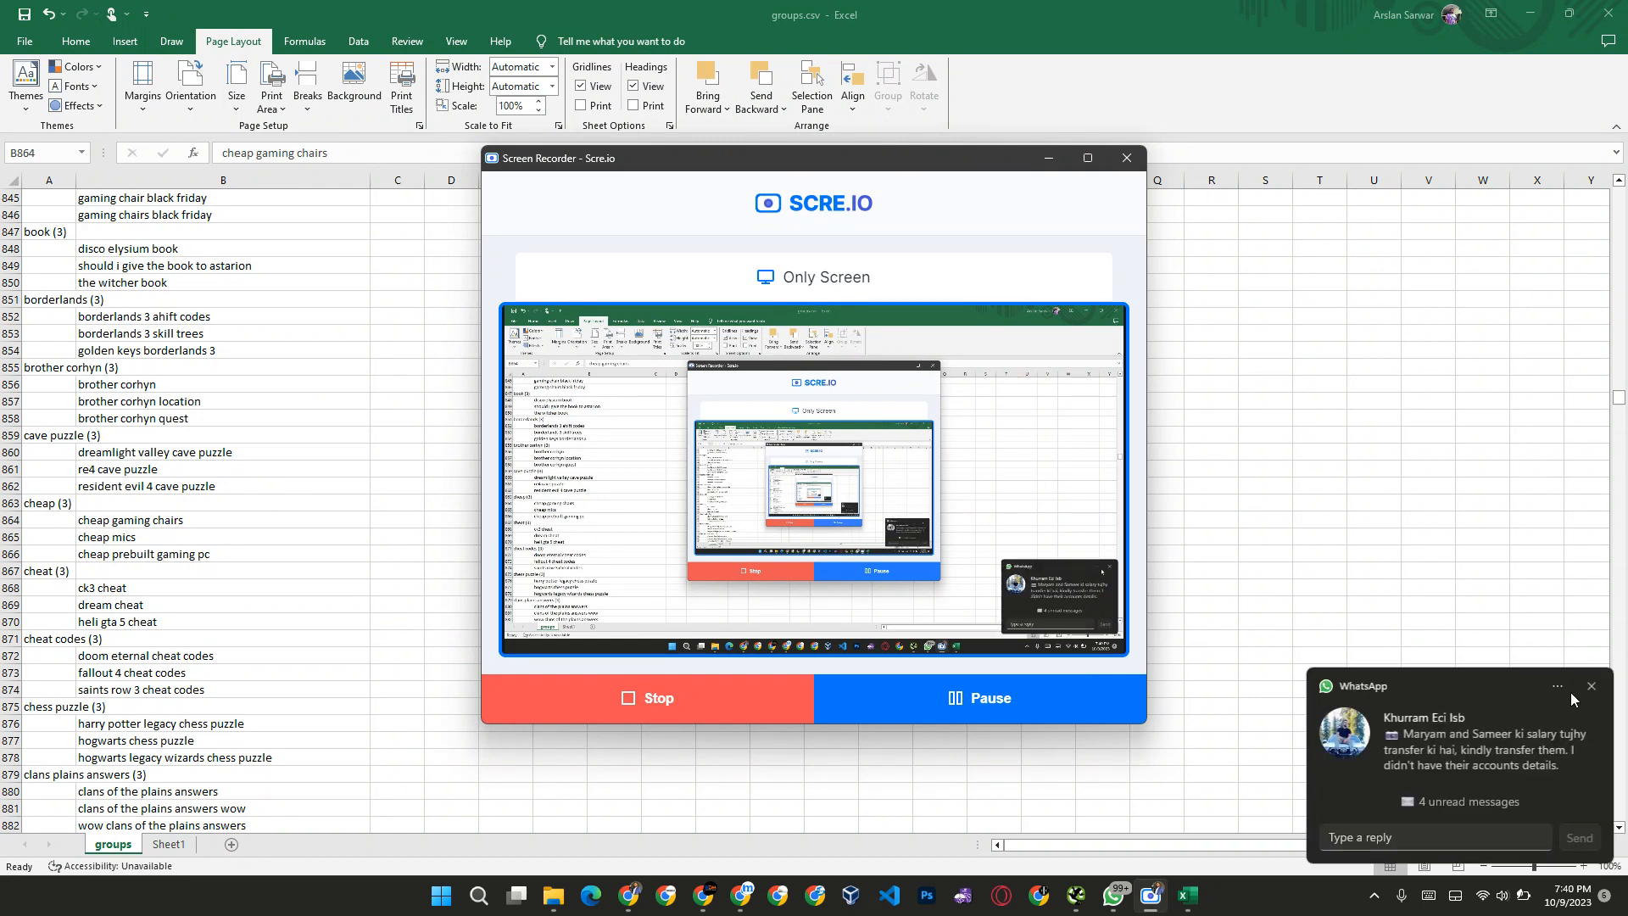
pyautogui.click(1591, 686)
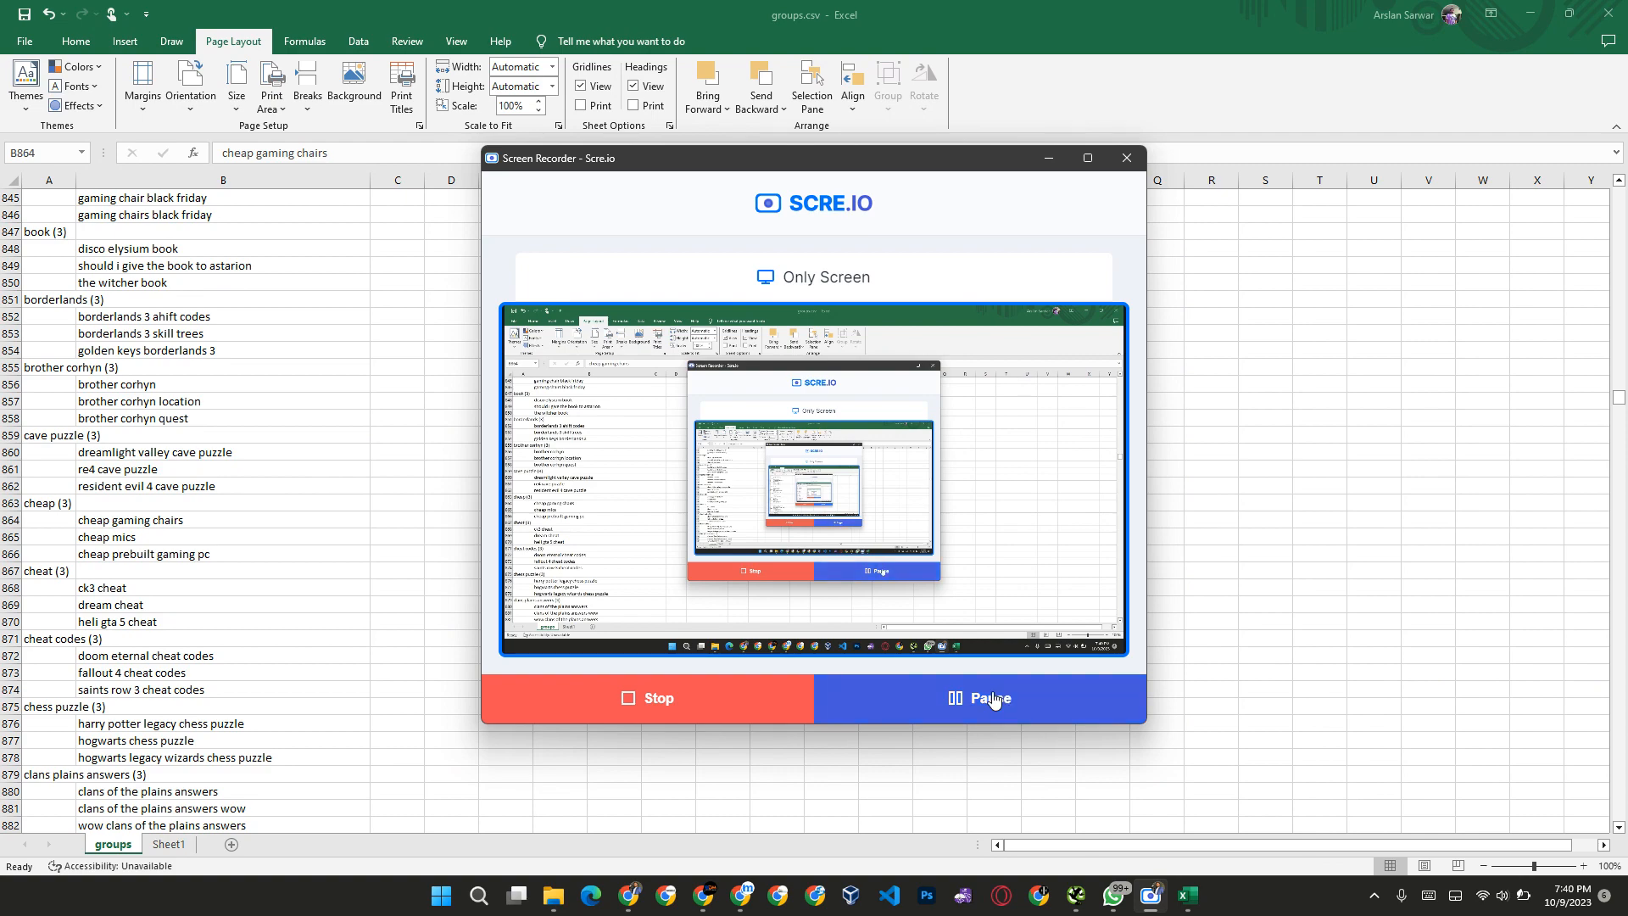